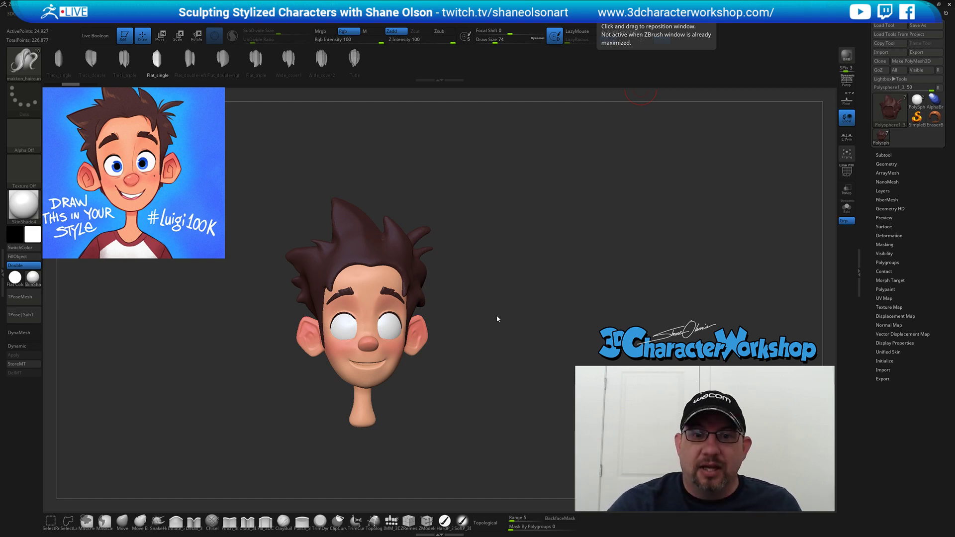
Examine the head's hair, ears and face from the front and from both three-quarter sides.
{"action": "left_click_drag", "start_coordinate": [493, 319], "coordinate": [494, 317]}
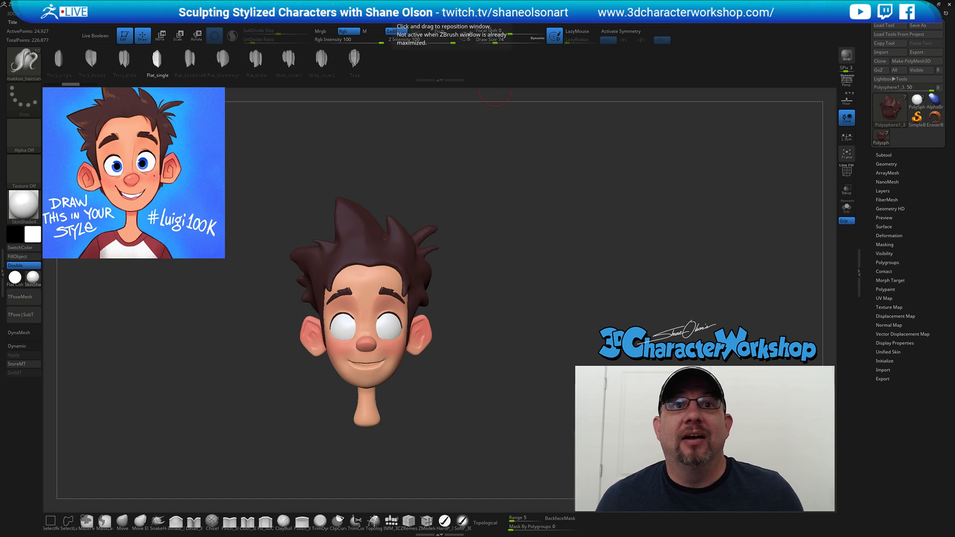
{"action": "mouse_move", "coordinate": [543, 238]}
{"action": "left_mouse_down"}
{"action": "mouse_move", "coordinate": [565, 227]}
{"action": "mouse_move", "coordinate": [555, 208]}
{"action": "left_mouse_up"}
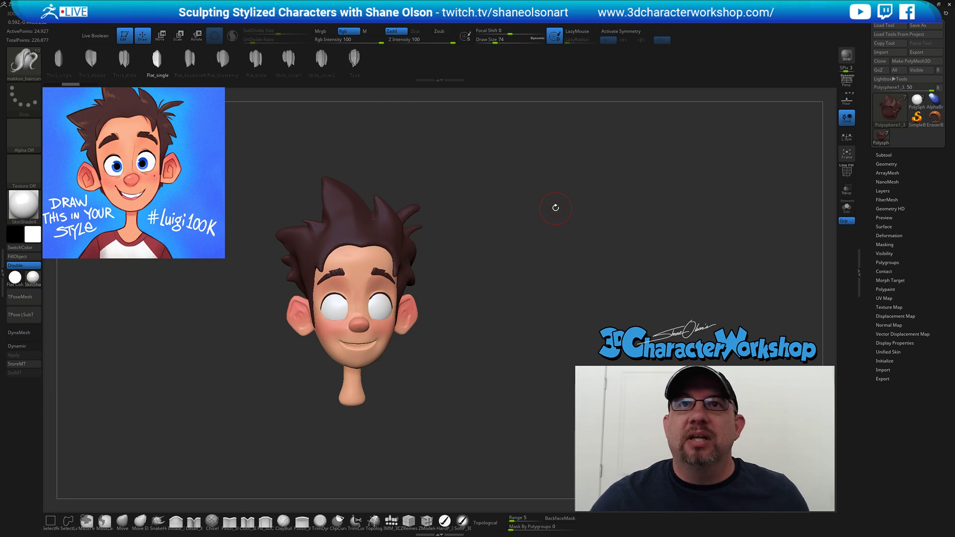
{"action": "mouse_move", "coordinate": [530, 270]}
{"action": "left_mouse_down"}
{"action": "mouse_move", "coordinate": [523, 286]}
{"action": "mouse_move", "coordinate": [549, 285]}
{"action": "mouse_move", "coordinate": [540, 288]}
{"action": "left_mouse_up"}
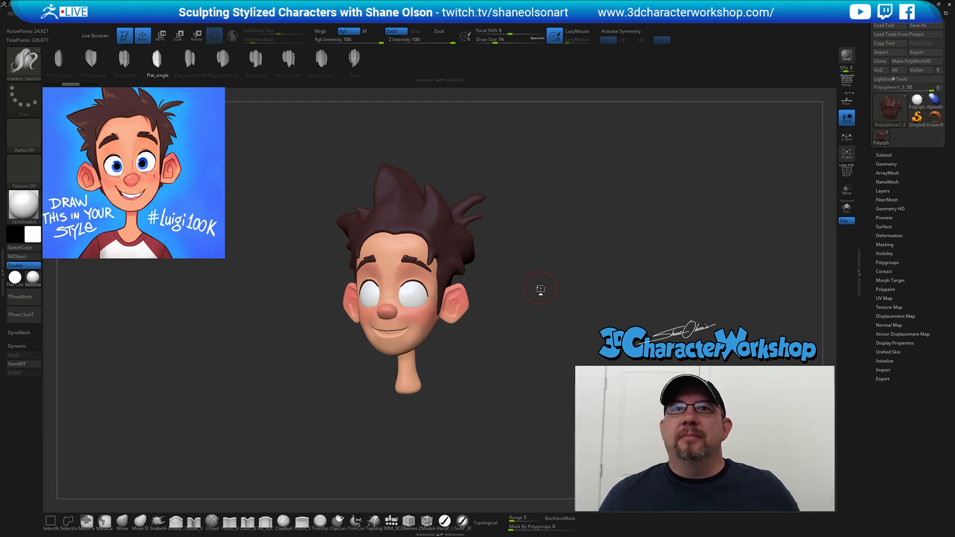
{"action": "left_click_drag", "start_coordinate": [536, 279], "coordinate": [519, 327]}
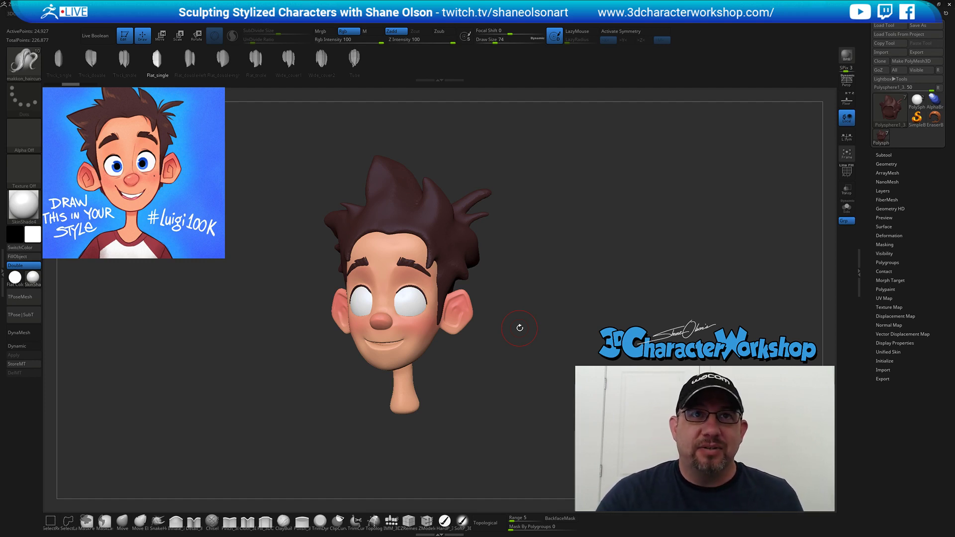
{"action": "left_click_drag", "start_coordinate": [536, 324], "coordinate": [502, 318]}
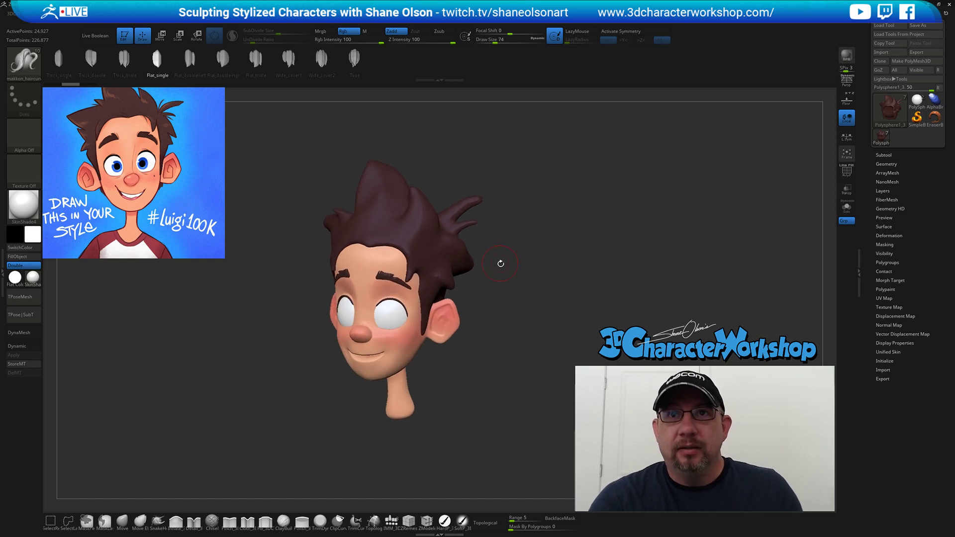
{"action": "left_click_drag", "start_coordinate": [524, 273], "coordinate": [536, 325]}
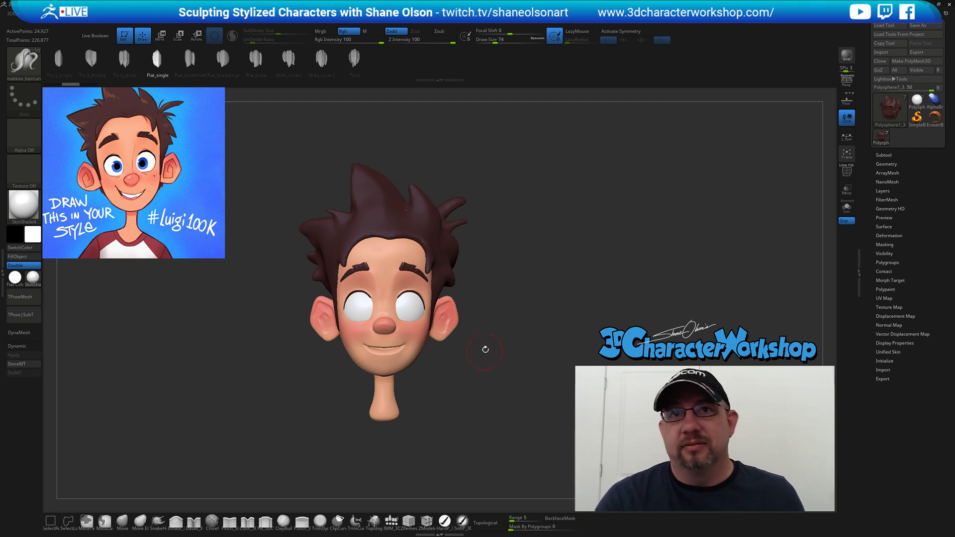
{"action": "left_click_drag", "start_coordinate": [492, 312], "coordinate": [492, 323]}
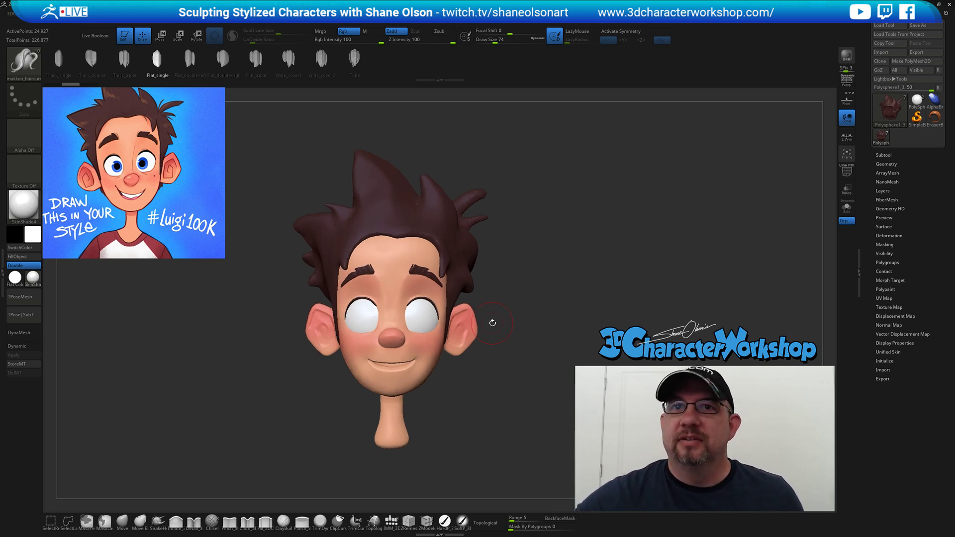
{"action": "left_click_drag", "start_coordinate": [602, 241], "coordinate": [602, 194]}
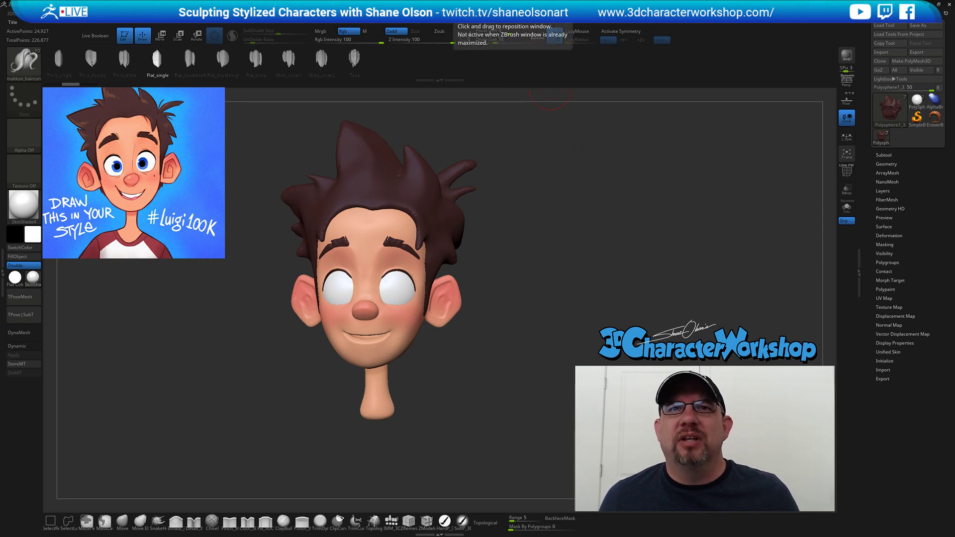
{"action": "left_click_drag", "start_coordinate": [535, 186], "coordinate": [550, 184]}
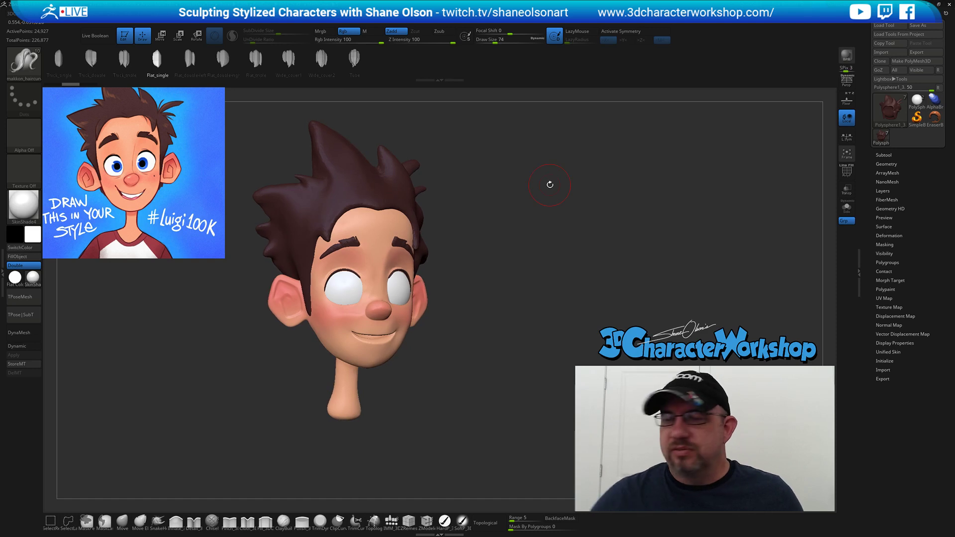
{"action": "left_click_drag", "start_coordinate": [515, 305], "coordinate": [515, 319]}
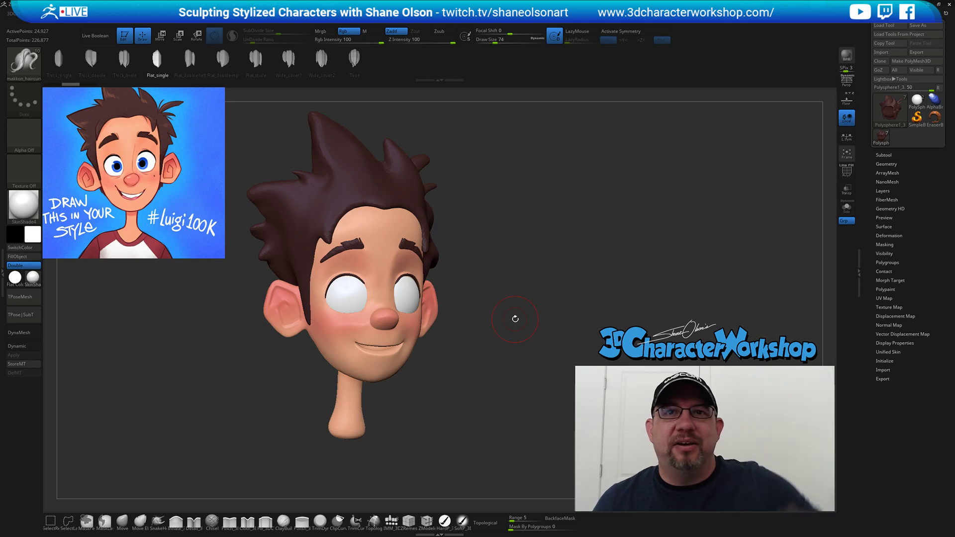
{"action": "left_click_drag", "start_coordinate": [497, 287], "coordinate": [487, 316]}
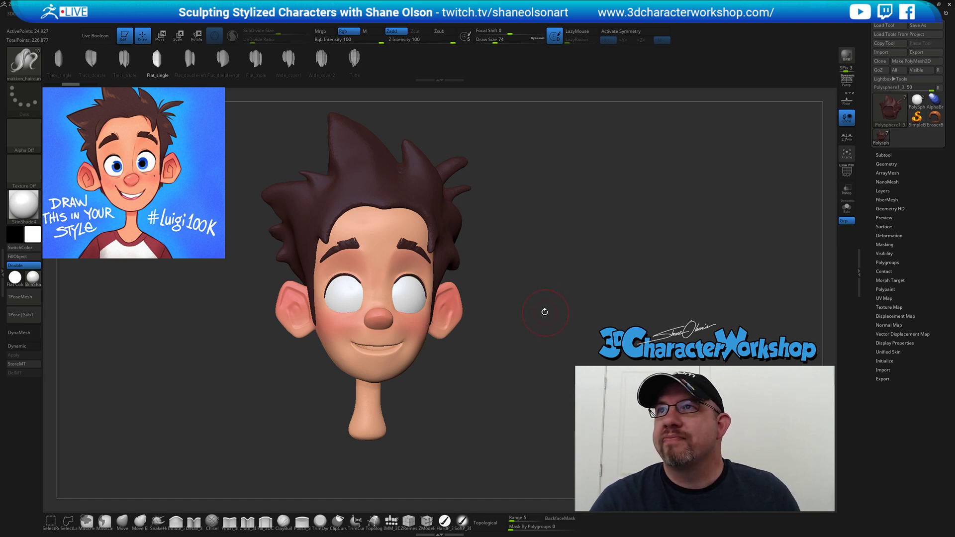
{"action": "left_click_drag", "start_coordinate": [519, 290], "coordinate": [438, 443]}
{"action": "left_click_drag", "start_coordinate": [507, 393], "coordinate": [505, 387]}
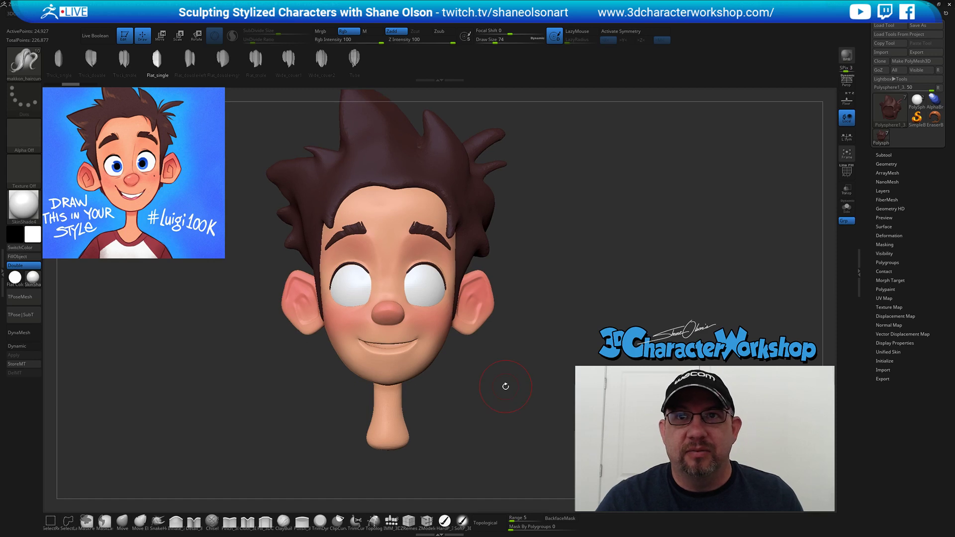
{"action": "mouse_move", "coordinate": [533, 351]}
{"action": "left_mouse_down"}
{"action": "mouse_move", "coordinate": [536, 339]}
{"action": "mouse_move", "coordinate": [522, 344]}
{"action": "left_mouse_up"}
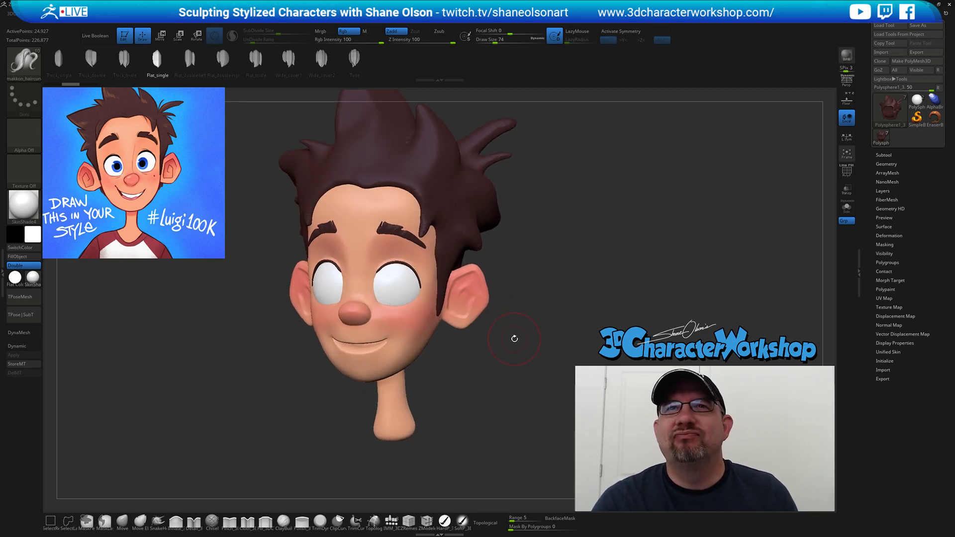
{"action": "left_click_drag", "start_coordinate": [501, 344], "coordinate": [503, 383], "text": "alt"}
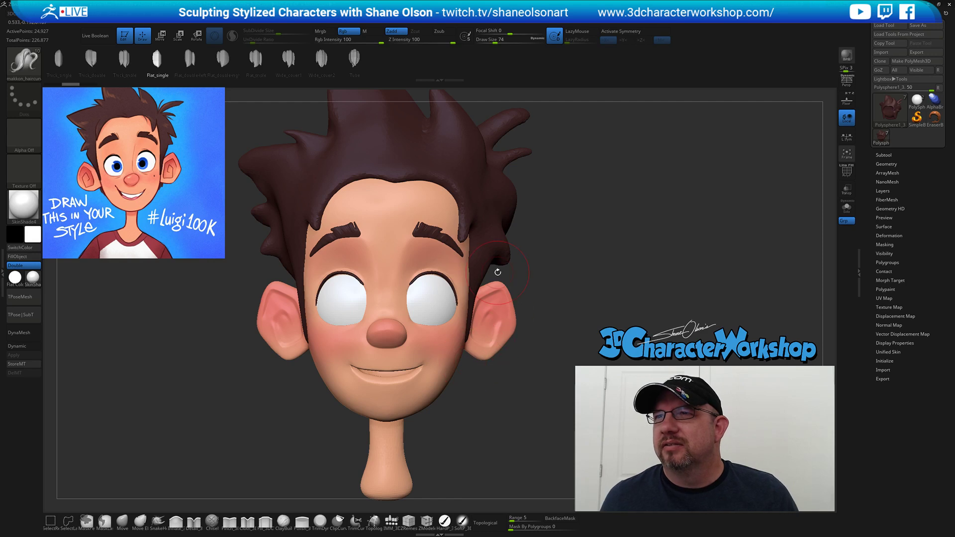
{"action": "left_click_drag", "start_coordinate": [618, 276], "coordinate": [603, 260]}
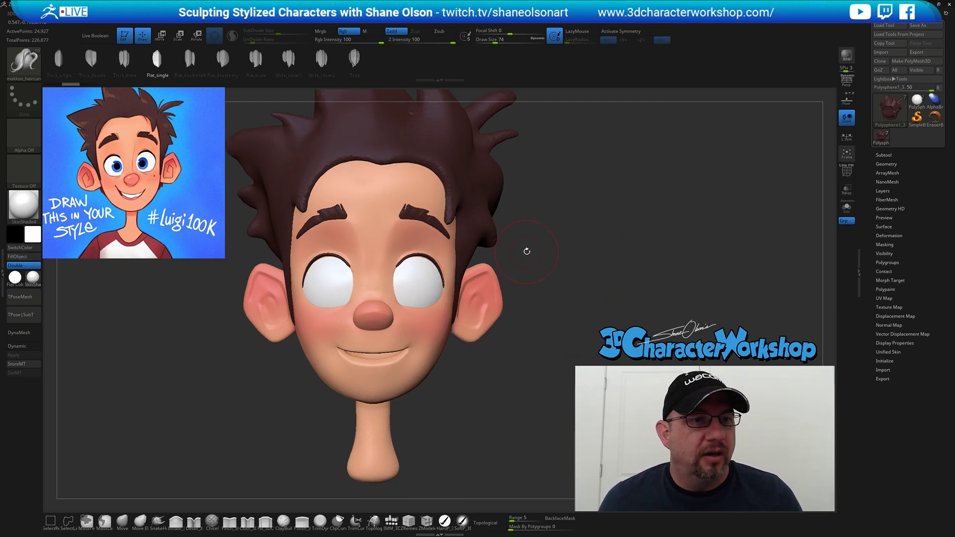
{"action": "left_click_drag", "start_coordinate": [562, 207], "coordinate": [603, 231]}
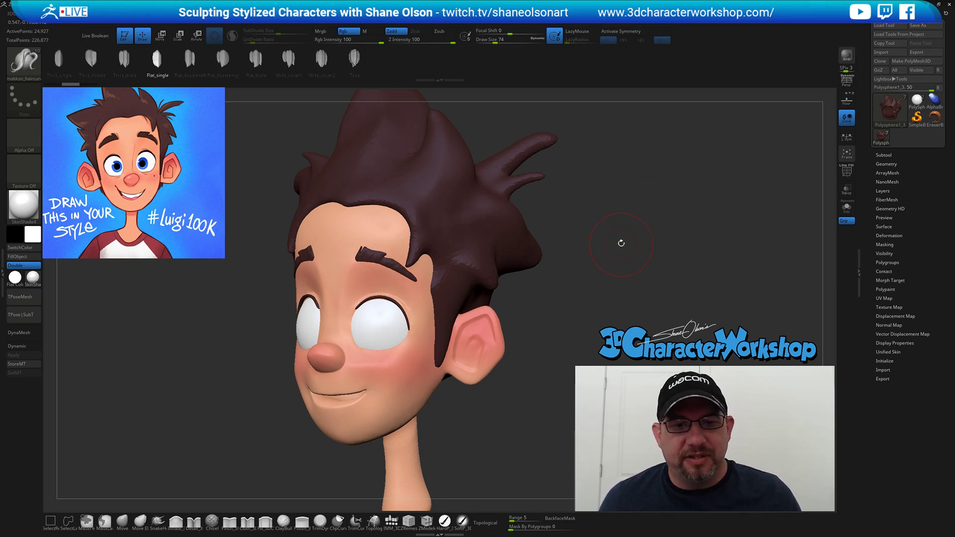
{"action": "left_click_drag", "start_coordinate": [621, 244], "coordinate": [630, 270]}
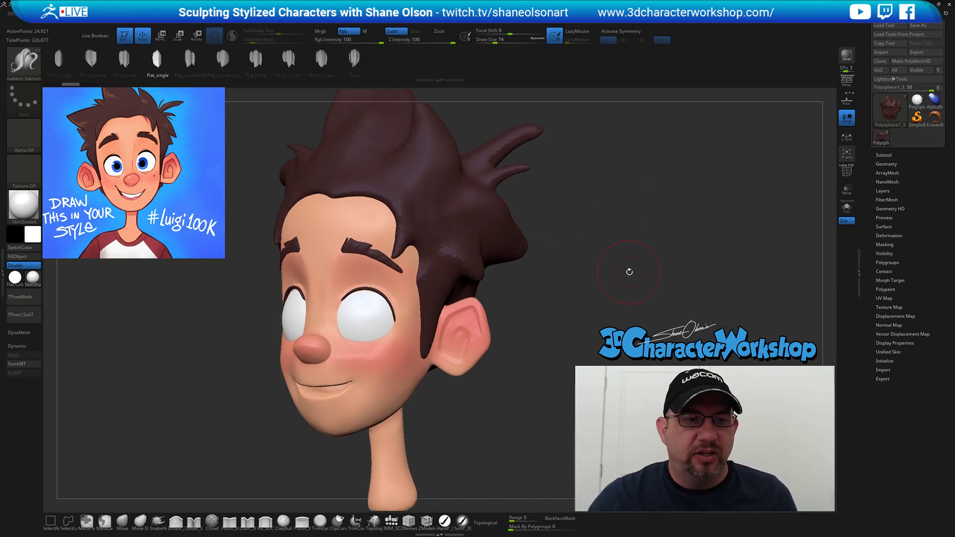
{"action": "left_click_drag", "start_coordinate": [551, 298], "coordinate": [539, 289]}
{"action": "left_click_drag", "start_coordinate": [537, 327], "coordinate": [542, 327]}
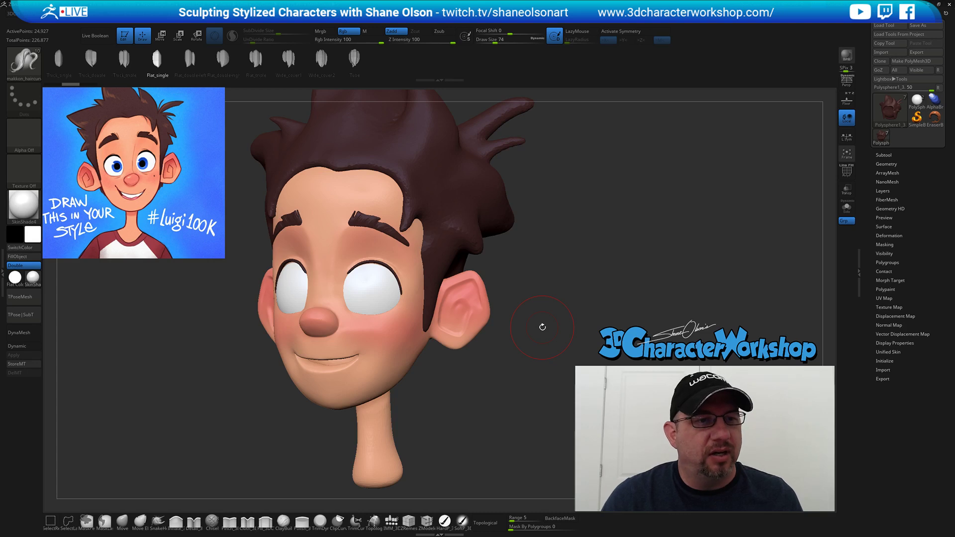
Reduce the hair brush's draw size to 56 for sideburn strands beside the ear.
{"action": "mouse_move", "coordinate": [565, 295]}
{"action": "left_mouse_down"}
{"action": "mouse_move", "coordinate": [565, 305]}
{"action": "mouse_move", "coordinate": [543, 277]}
{"action": "left_mouse_up"}
{"action": "key", "text": "s"}
{"action": "left_click_drag", "start_coordinate": [552, 279], "coordinate": [549, 279]}
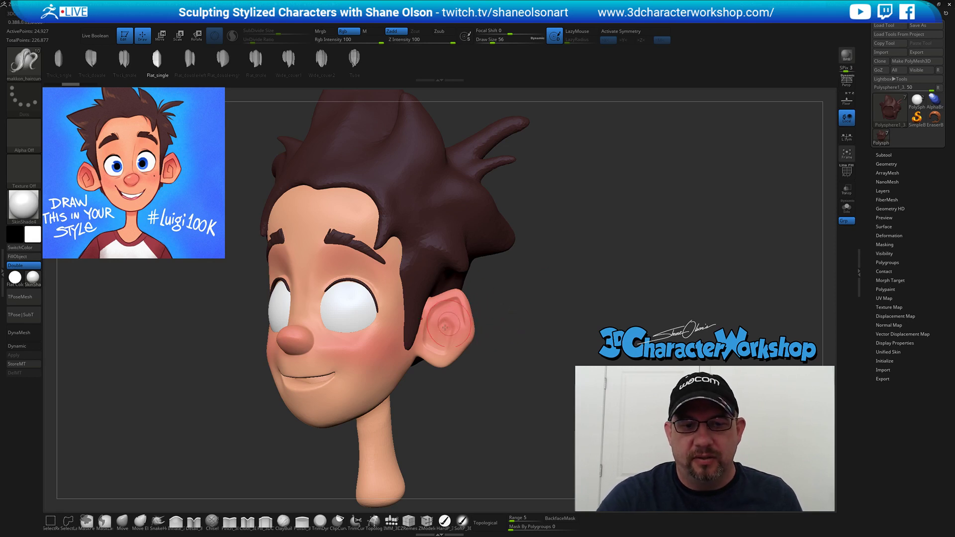
{"action": "key", "text": "s"}
{"action": "left_click_drag", "start_coordinate": [426, 285], "coordinate": [425, 285]}
{"action": "mouse_move", "coordinate": [506, 343]}
{"action": "left_mouse_down"}
{"action": "mouse_move", "coordinate": [488, 347]}
{"action": "mouse_move", "coordinate": [477, 336]}
{"action": "mouse_move", "coordinate": [551, 331]}
{"action": "left_mouse_up"}
{"action": "key", "text": "s"}
{"action": "left_click", "coordinate": [403, 270]}
{"action": "left_click_drag", "start_coordinate": [403, 275], "coordinate": [398, 333]}
{"action": "left_click_drag", "start_coordinate": [484, 385], "coordinate": [544, 374]}
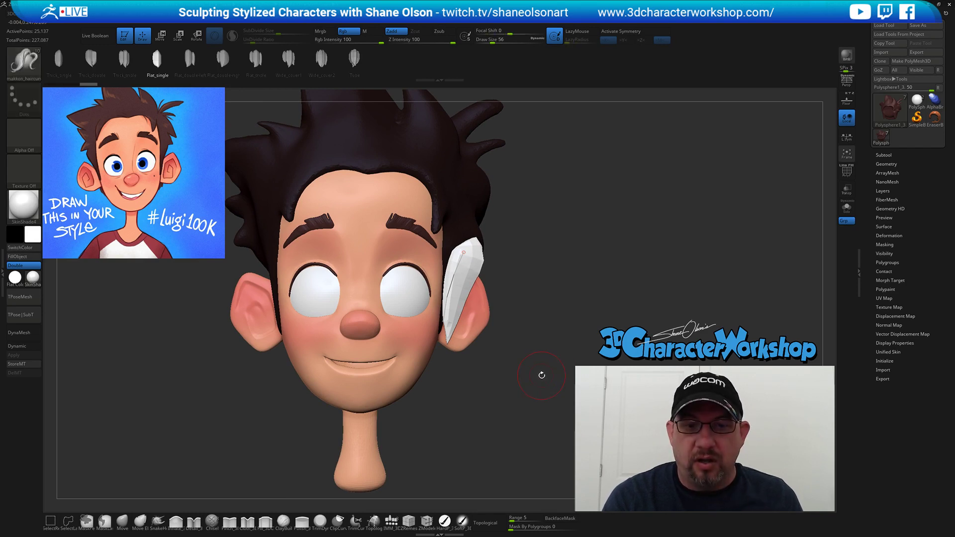
{"action": "key", "text": "ctrl+z"}
Turn on symmetry across the X axis so brush strokes mirror to both sides of the head.
{"action": "left_click_drag", "start_coordinate": [529, 340], "coordinate": [524, 364]}
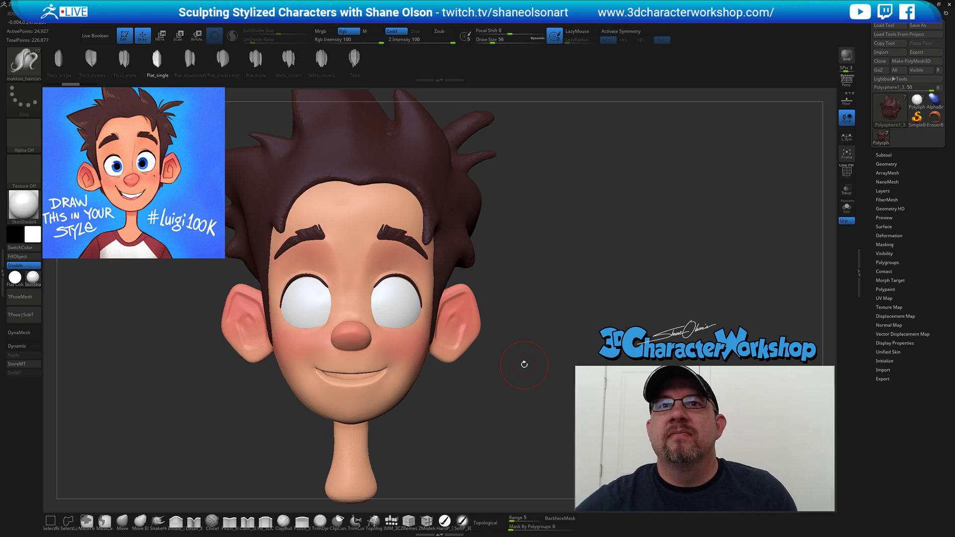
{"action": "left_click_drag", "start_coordinate": [605, 227], "coordinate": [539, 328]}
{"action": "key", "text": "x"}
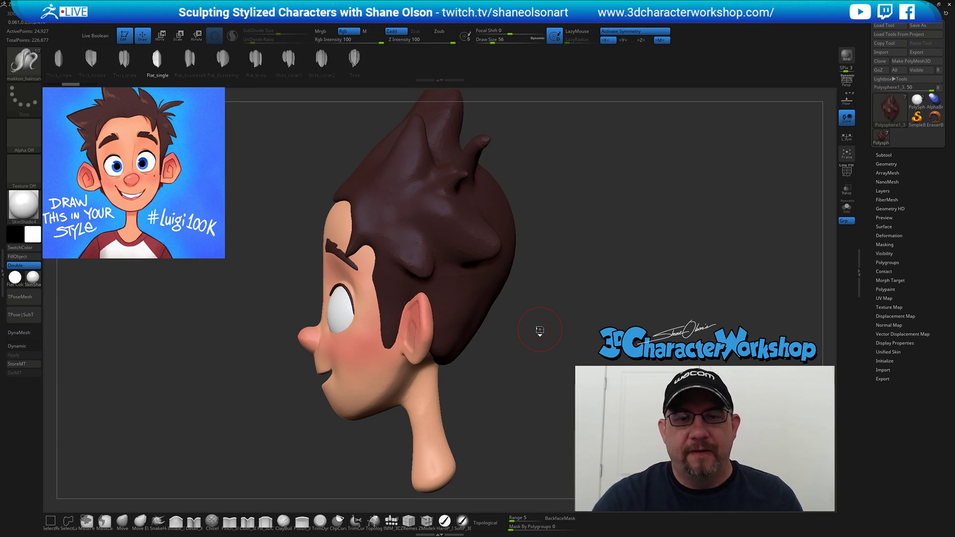
{"action": "left_click_drag", "start_coordinate": [559, 284], "coordinate": [569, 283]}
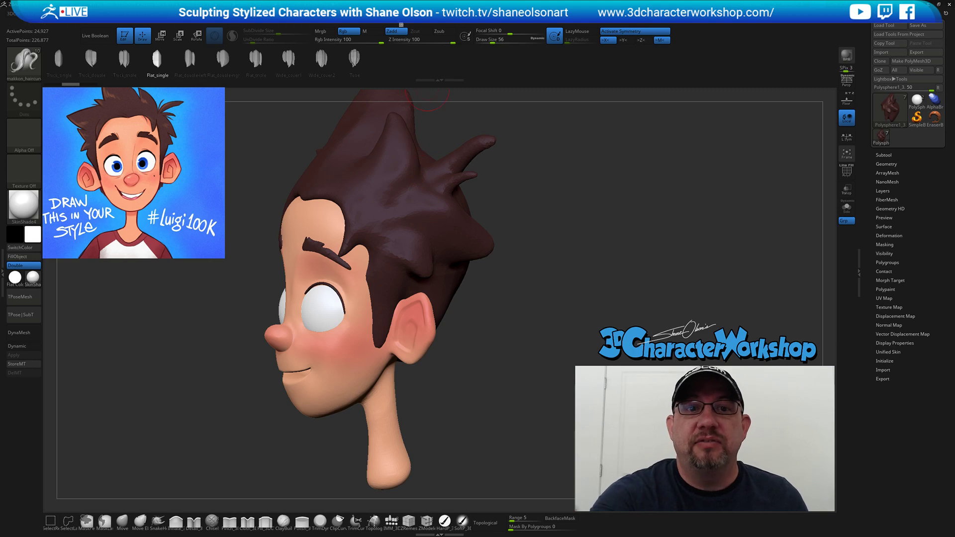
{"action": "mouse_move", "coordinate": [375, 16]}
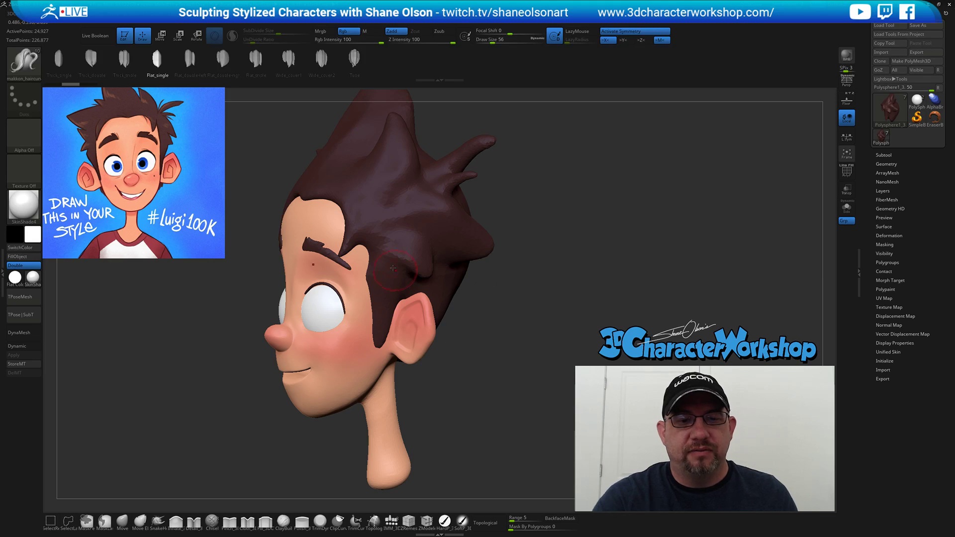
{"action": "left_click_drag", "start_coordinate": [385, 195], "coordinate": [367, 335]}
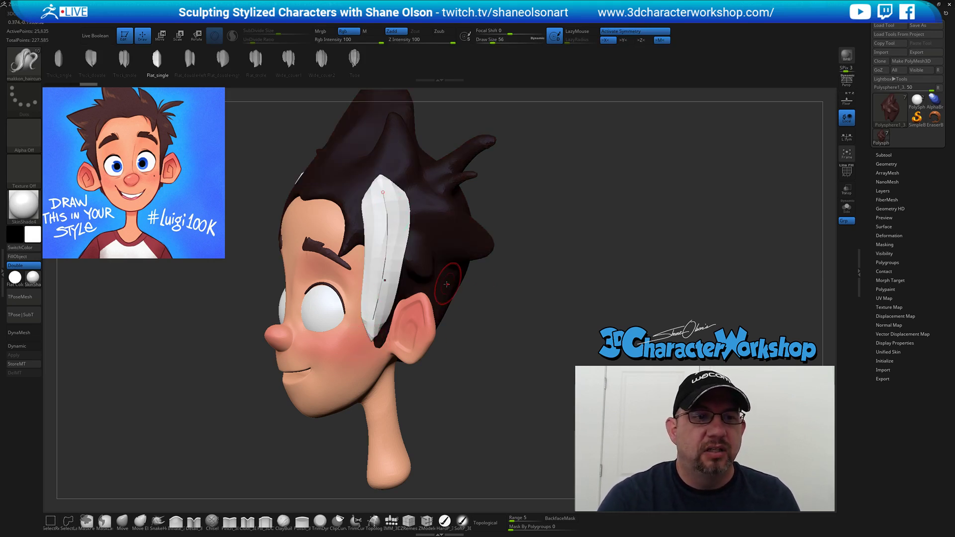
{"action": "key", "text": "ctrl+z"}
Draw a mirrored flat hair strand as a sideburn in front of each ear at draw size 64 and adjust its placement.
{"action": "left_click_drag", "start_coordinate": [510, 301], "coordinate": [477, 319]}
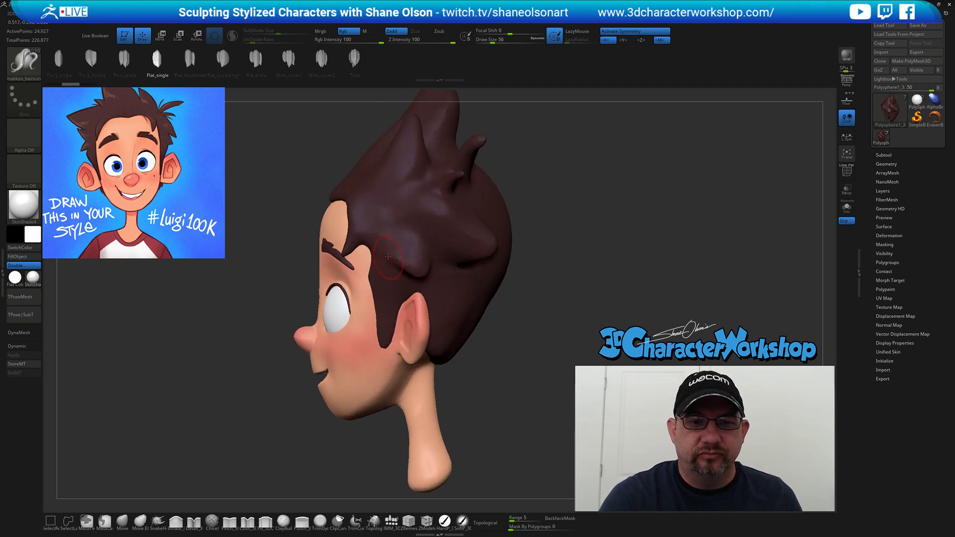
{"action": "left_click_drag", "start_coordinate": [388, 281], "coordinate": [384, 344]}
{"action": "mouse_move", "coordinate": [480, 389]}
{"action": "left_mouse_down"}
{"action": "mouse_move", "coordinate": [520, 387]}
{"action": "mouse_move", "coordinate": [493, 389]}
{"action": "mouse_move", "coordinate": [506, 388]}
{"action": "left_mouse_up"}
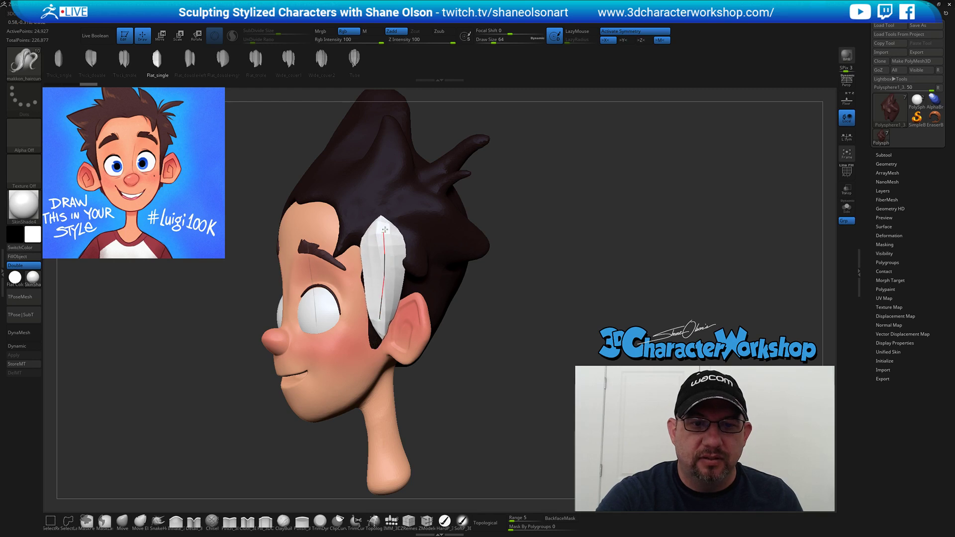
{"action": "left_click_drag", "start_coordinate": [384, 231], "coordinate": [387, 212]}
{"action": "left_click_drag", "start_coordinate": [381, 302], "coordinate": [377, 324]}
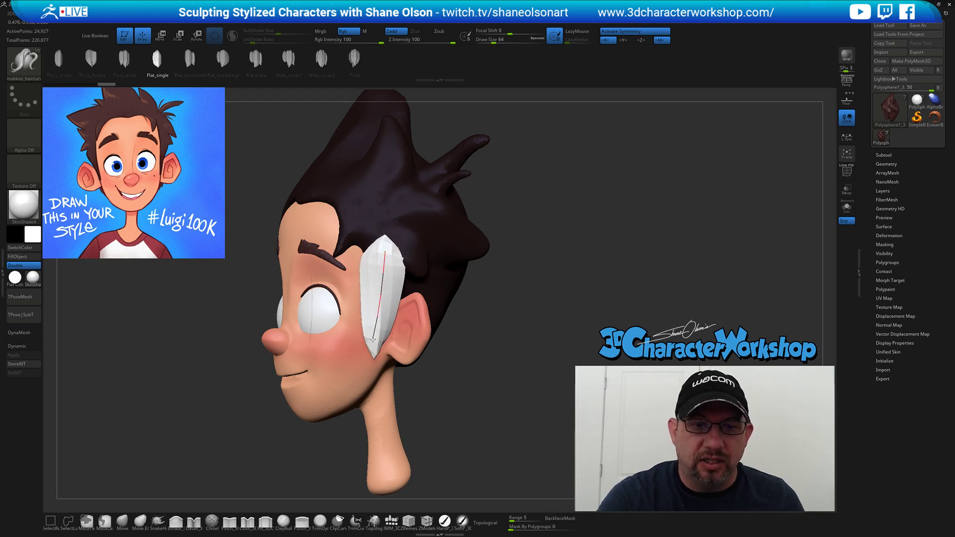
Reposition the sideburn strands' curves against the temples, angling the lower tips inward toward the cheeks, with draw size 56.
{"action": "left_click_drag", "start_coordinate": [456, 372], "coordinate": [428, 325]}
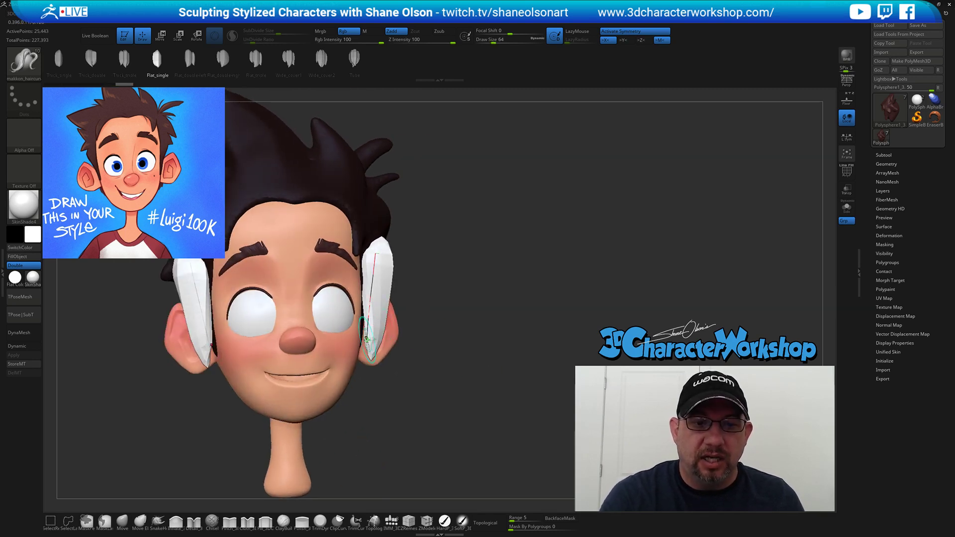
{"action": "left_click_drag", "start_coordinate": [378, 254], "coordinate": [368, 227]}
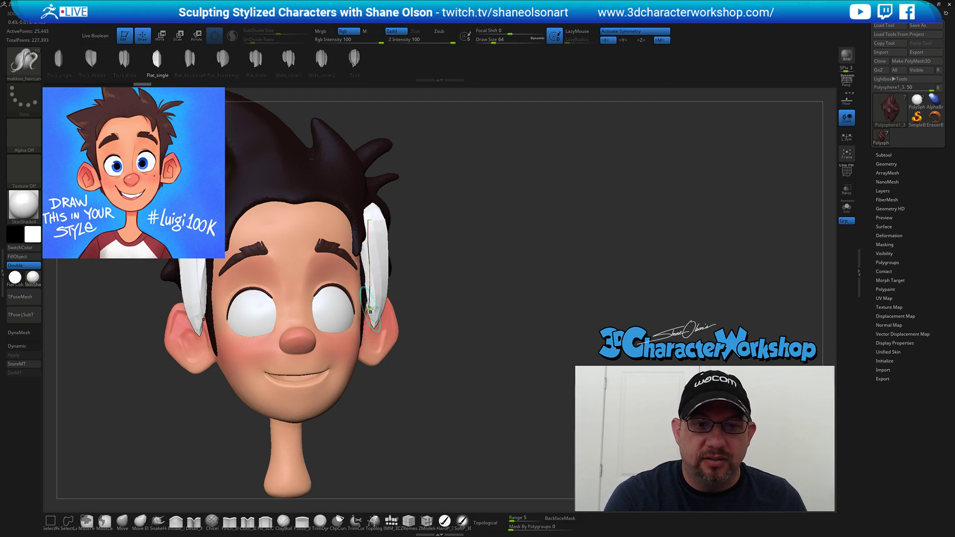
{"action": "left_click_drag", "start_coordinate": [368, 314], "coordinate": [358, 337]}
{"action": "left_click_drag", "start_coordinate": [485, 344], "coordinate": [395, 346]}
{"action": "left_click_drag", "start_coordinate": [377, 249], "coordinate": [375, 241]}
{"action": "left_click_drag", "start_coordinate": [469, 383], "coordinate": [520, 391]}
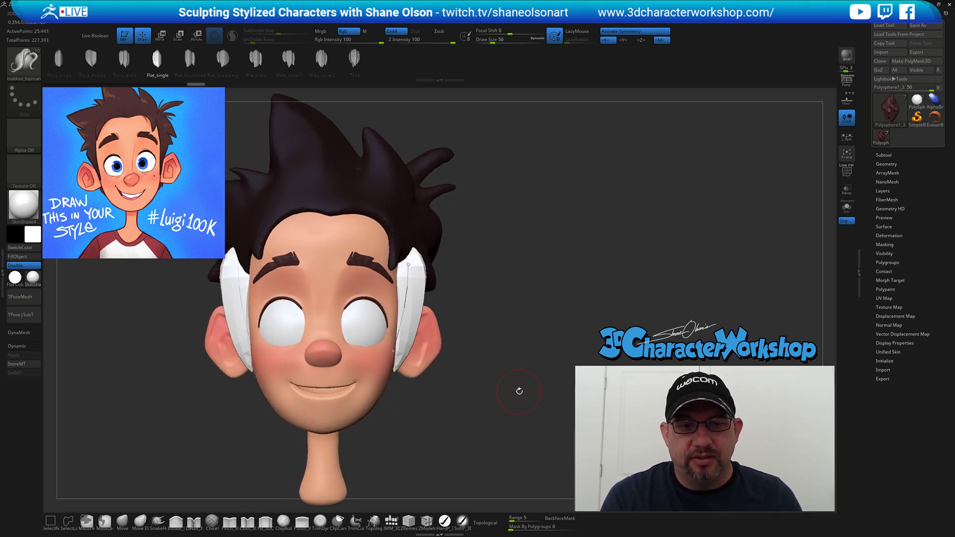
{"action": "left_click_drag", "start_coordinate": [499, 356], "coordinate": [468, 356]}
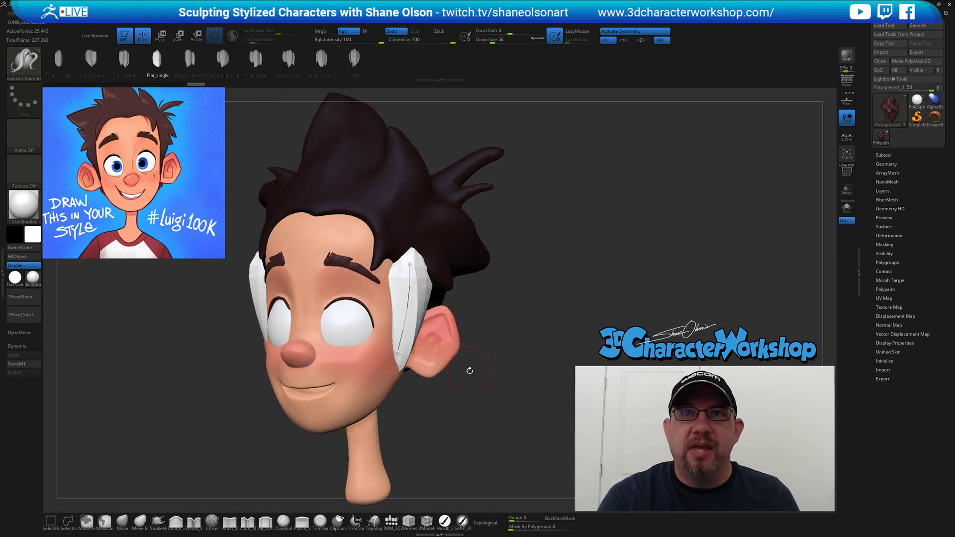
Release the editing curves from the placed sideburn strands, keeping the geometry in front of both ears.
{"action": "left_click", "coordinate": [379, 235]}
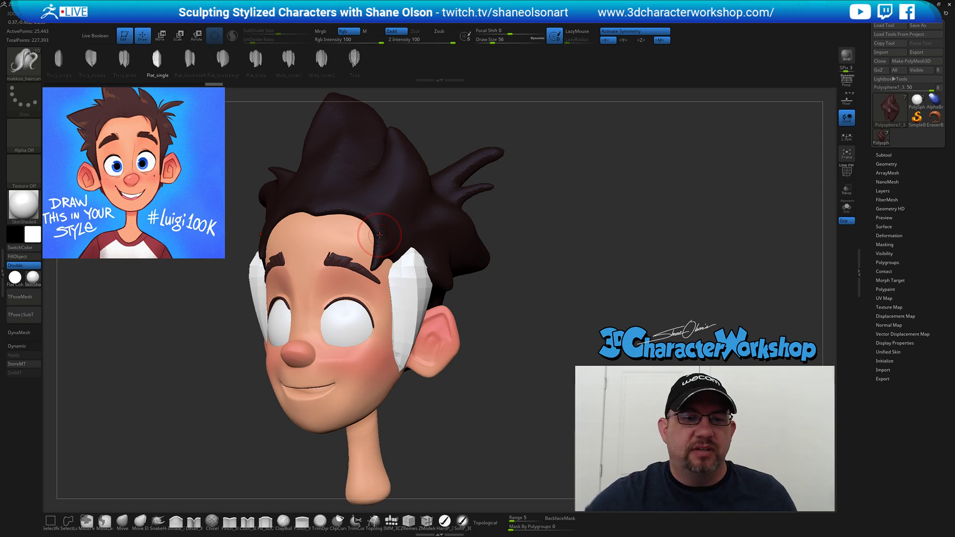
{"action": "left_click_drag", "start_coordinate": [379, 235], "coordinate": [367, 219]}
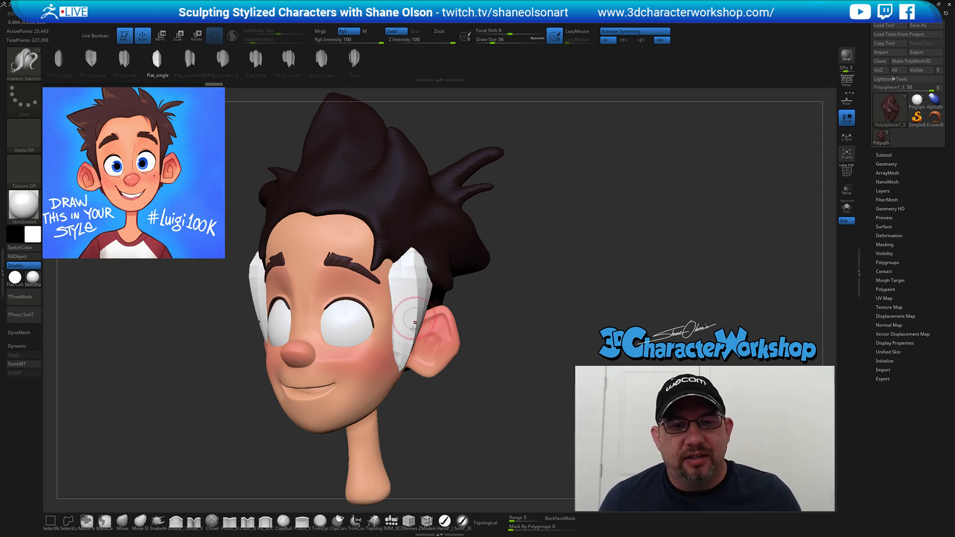
{"action": "left_click_drag", "start_coordinate": [575, 273], "coordinate": [525, 270]}
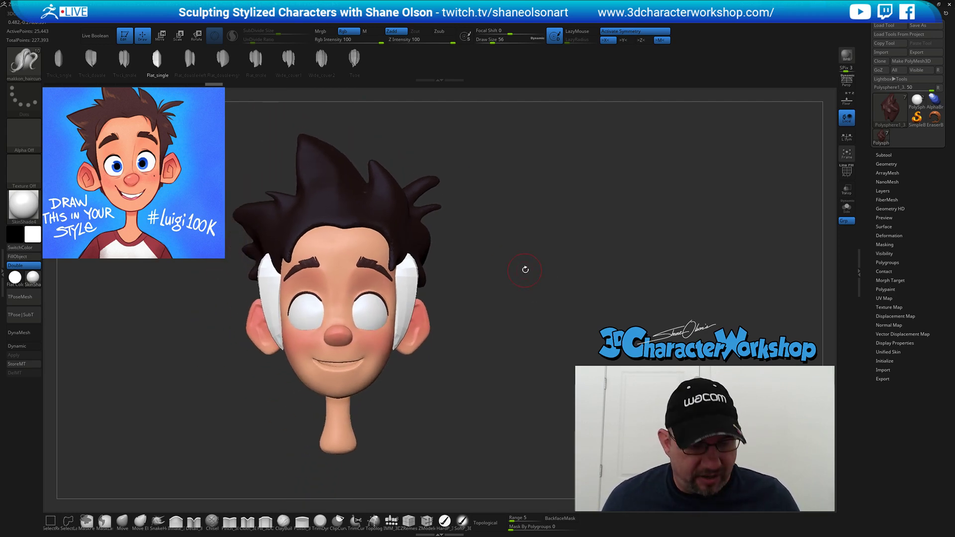
Split the unmasked sideburn strands from the hair into their own subtool and select that subtool.
{"action": "key", "text": "space"}
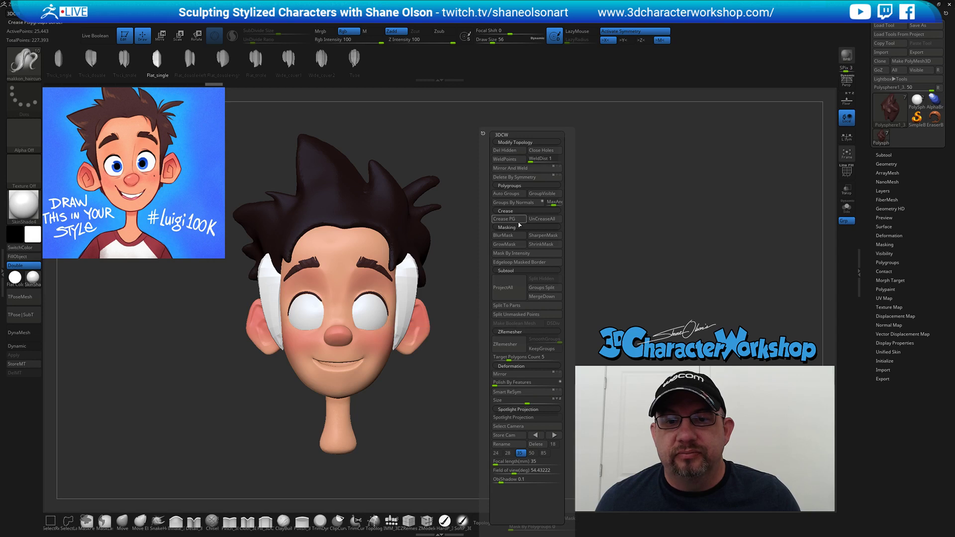
{"action": "left_click", "coordinate": [523, 315]}
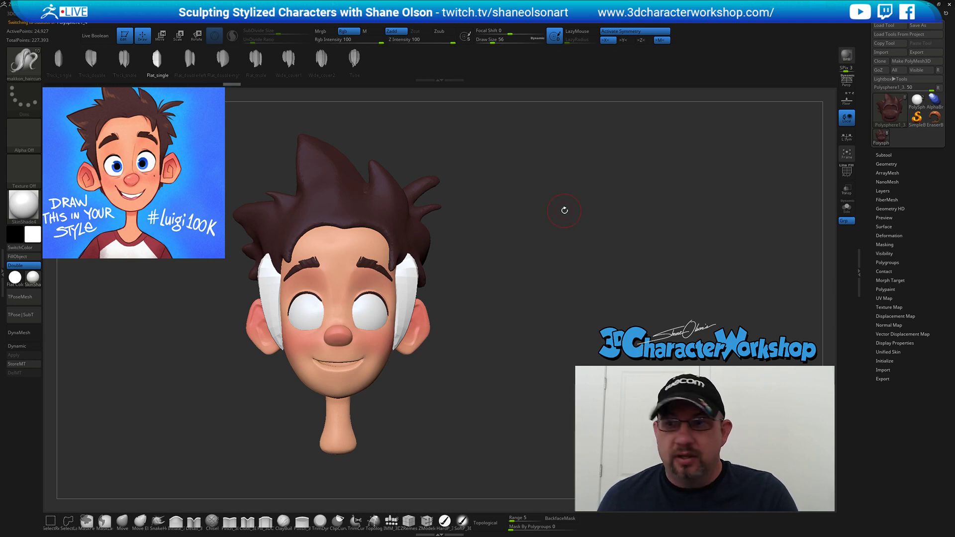
{"action": "key", "text": "Down"}
{"action": "left_click", "coordinate": [884, 155]}
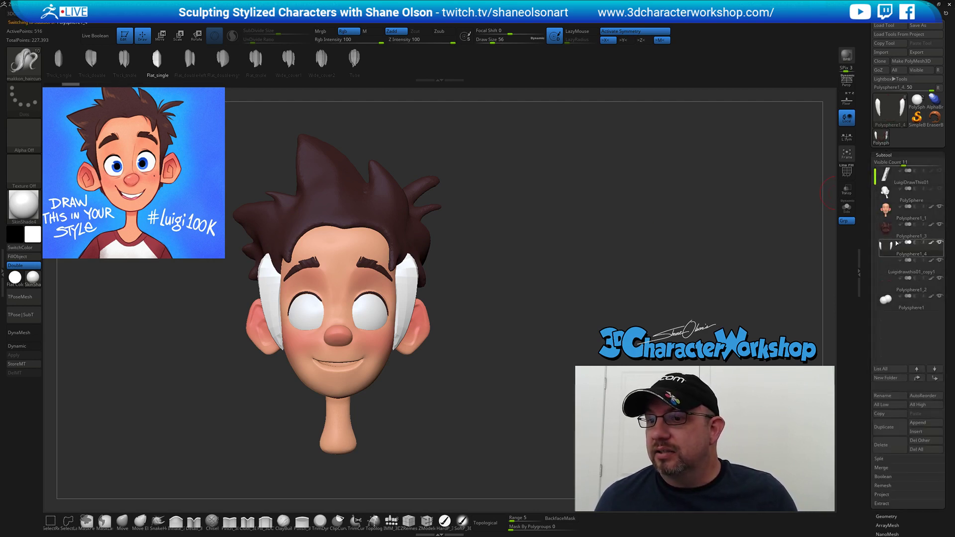
{"action": "mouse_move", "coordinate": [885, 247]}
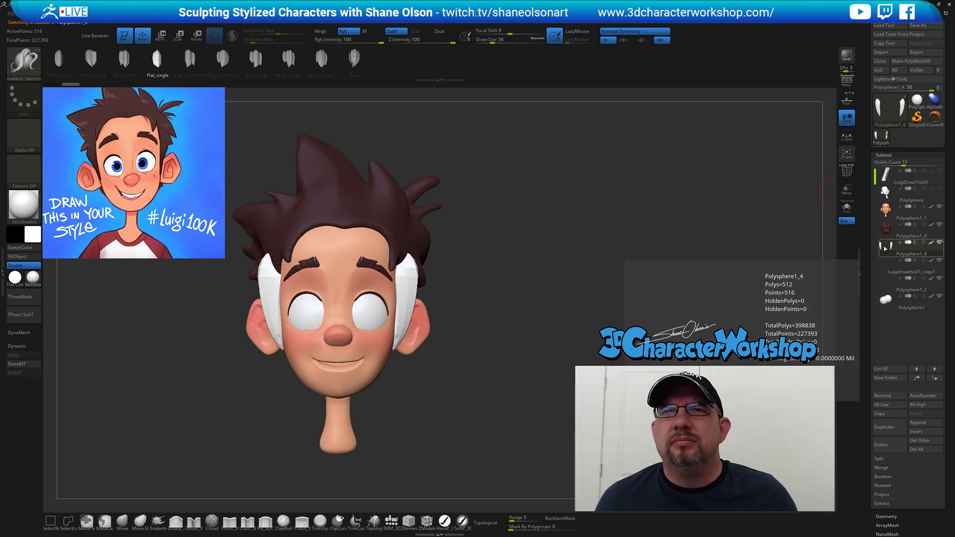
Reposition the mirrored sideburn strands with the Move gizmo, sinking them deeper against the temples and hair.
{"action": "left_click_drag", "start_coordinate": [598, 212], "coordinate": [561, 232]}
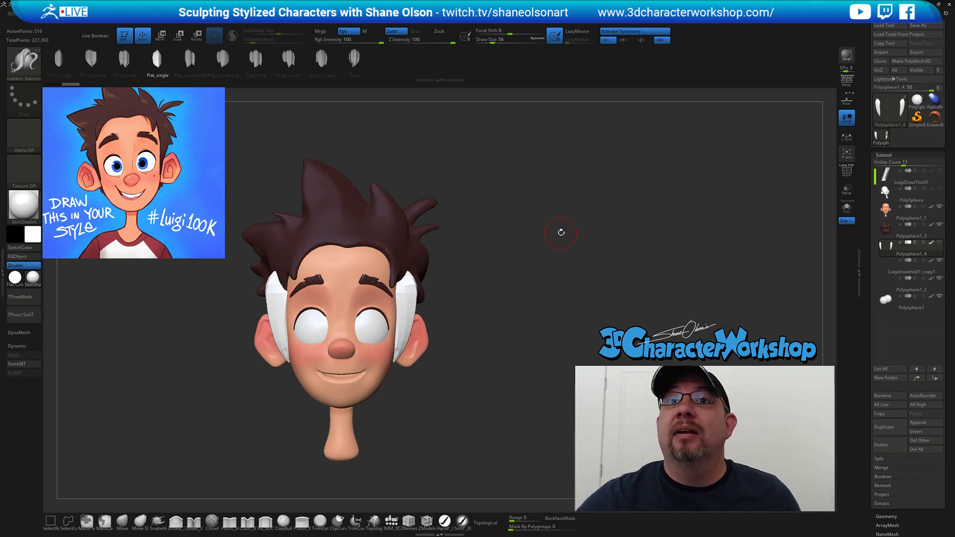
{"action": "key", "text": "w"}
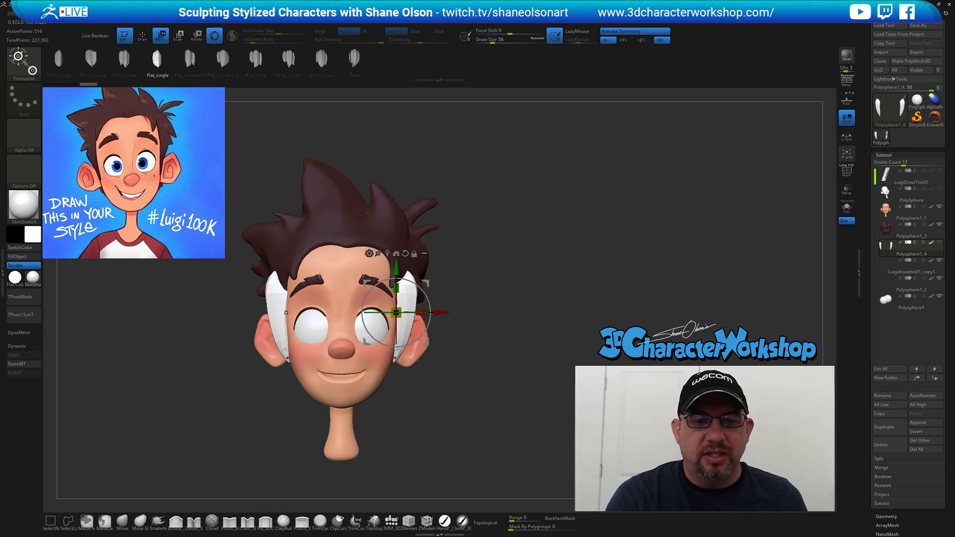
{"action": "left_click_drag", "start_coordinate": [420, 312], "coordinate": [431, 288]}
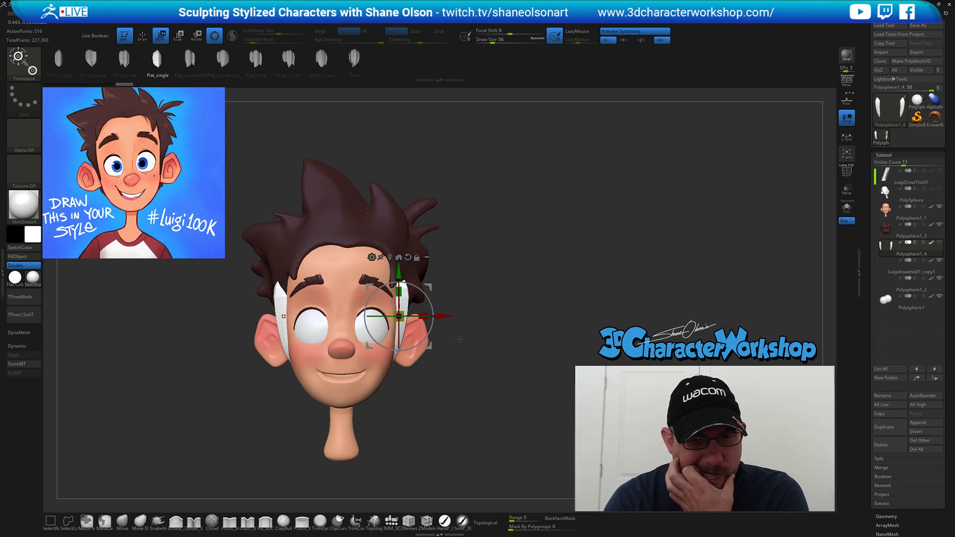
{"action": "left_click_drag", "start_coordinate": [475, 339], "coordinate": [388, 344]}
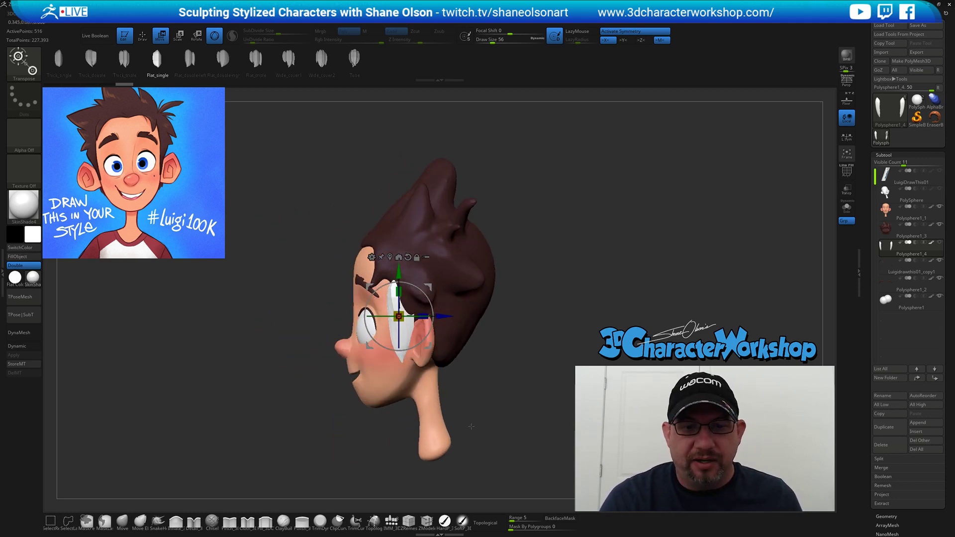
Push the sideburn strands toward the ears with the Move brush, using draw sizes 124 and 149.
{"action": "left_click", "coordinate": [123, 521]}
{"action": "mouse_move", "coordinate": [527, 311]}
{"action": "left_mouse_down", "text": "alt"}
{"action": "mouse_move", "coordinate": [518, 341]}
{"action": "mouse_move", "coordinate": [526, 340]}
{"action": "left_mouse_up", "text": "alt"}
{"action": "key", "text": "s"}
{"action": "left_click_drag", "start_coordinate": [426, 390], "coordinate": [444, 359]}
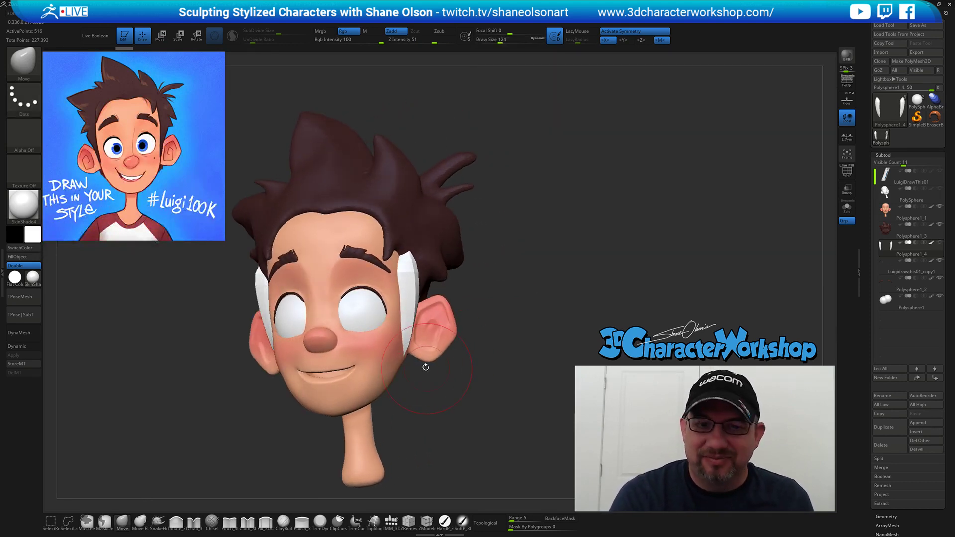
{"action": "mouse_move", "coordinate": [429, 397]}
{"action": "left_mouse_down"}
{"action": "mouse_move", "coordinate": [451, 383]}
{"action": "mouse_move", "coordinate": [461, 357]}
{"action": "mouse_move", "coordinate": [460, 376]}
{"action": "left_mouse_up"}
{"action": "key", "text": "s"}
{"action": "mouse_move", "coordinate": [431, 322]}
{"action": "left_mouse_down"}
{"action": "mouse_move", "coordinate": [441, 327]}
{"action": "mouse_move", "coordinate": [425, 294]}
{"action": "mouse_move", "coordinate": [458, 282]}
{"action": "left_mouse_up"}
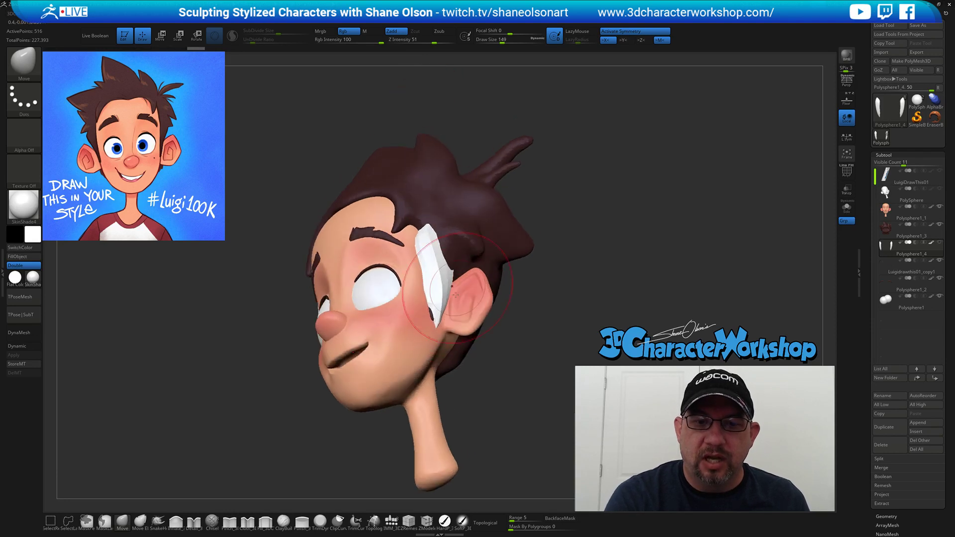
Reshape the sideburn strands' front and rear edges from the side with the Move brush at draw size 120, slimming them toward the ears.
{"action": "left_click_drag", "start_coordinate": [458, 324], "coordinate": [448, 261]}
{"action": "left_click_drag", "start_coordinate": [445, 275], "coordinate": [450, 262]}
{"action": "left_click_drag", "start_coordinate": [333, 279], "coordinate": [463, 243]}
{"action": "mouse_move", "coordinate": [451, 234]}
{"action": "right_mouse_down"}
{"action": "mouse_move", "coordinate": [475, 243]}
{"action": "mouse_move", "coordinate": [432, 246]}
{"action": "right_mouse_up"}
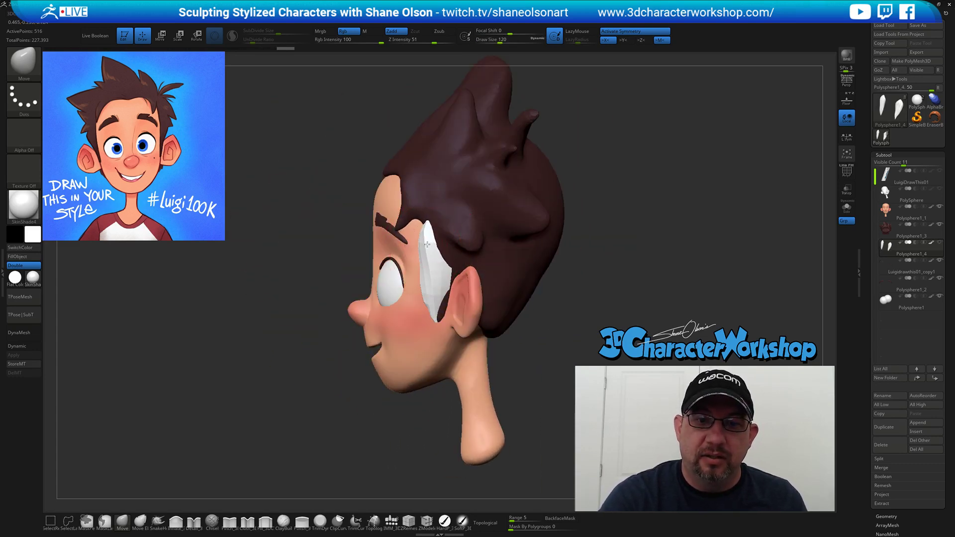
{"action": "left_click_drag", "start_coordinate": [434, 243], "coordinate": [427, 252]}
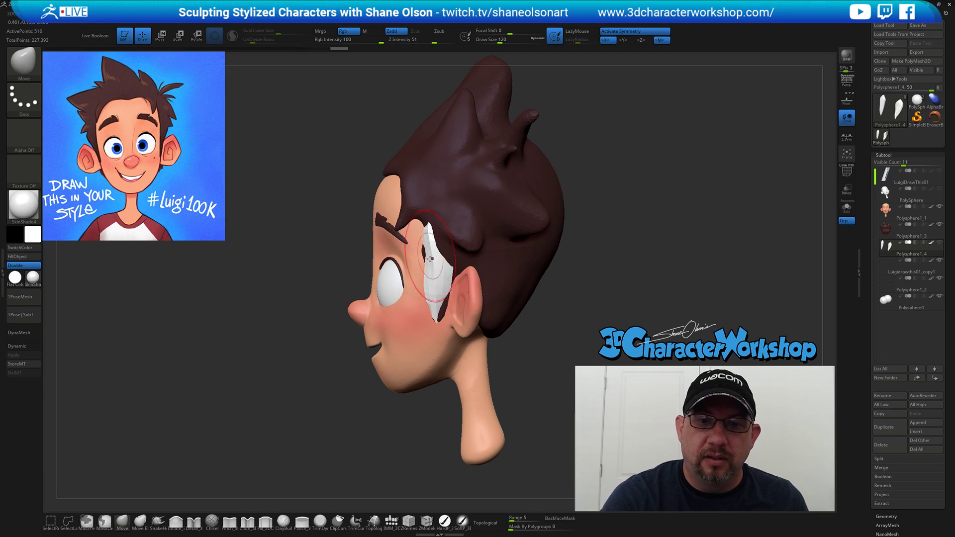
{"action": "left_click_drag", "start_coordinate": [426, 297], "coordinate": [429, 295]}
{"action": "right_click_drag", "start_coordinate": [429, 295], "coordinate": [475, 290]}
{"action": "left_click_drag", "start_coordinate": [447, 316], "coordinate": [446, 309]}
{"action": "left_click_drag", "start_coordinate": [448, 231], "coordinate": [450, 229]}
{"action": "right_click_drag", "start_coordinate": [450, 229], "coordinate": [403, 228]}
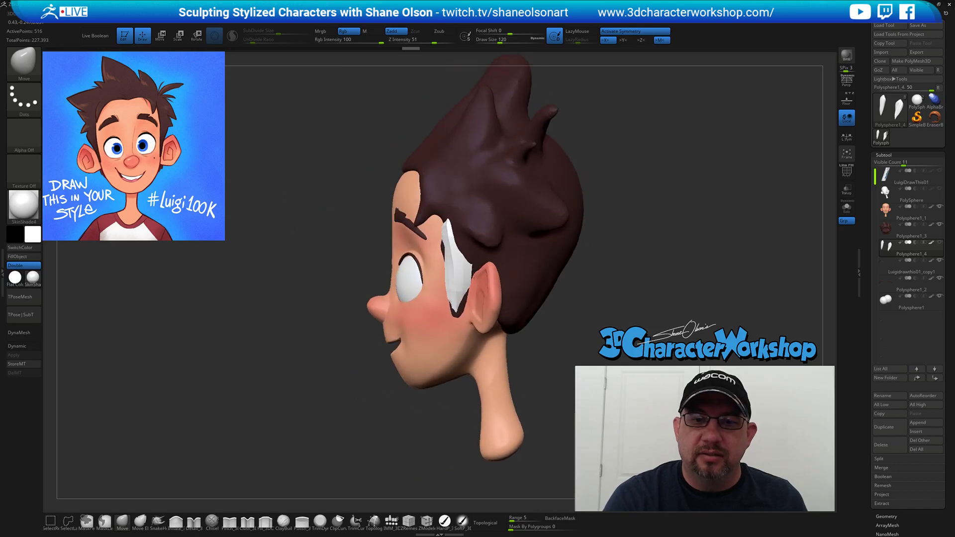
{"action": "left_click_drag", "start_coordinate": [450, 212], "coordinate": [472, 248]}
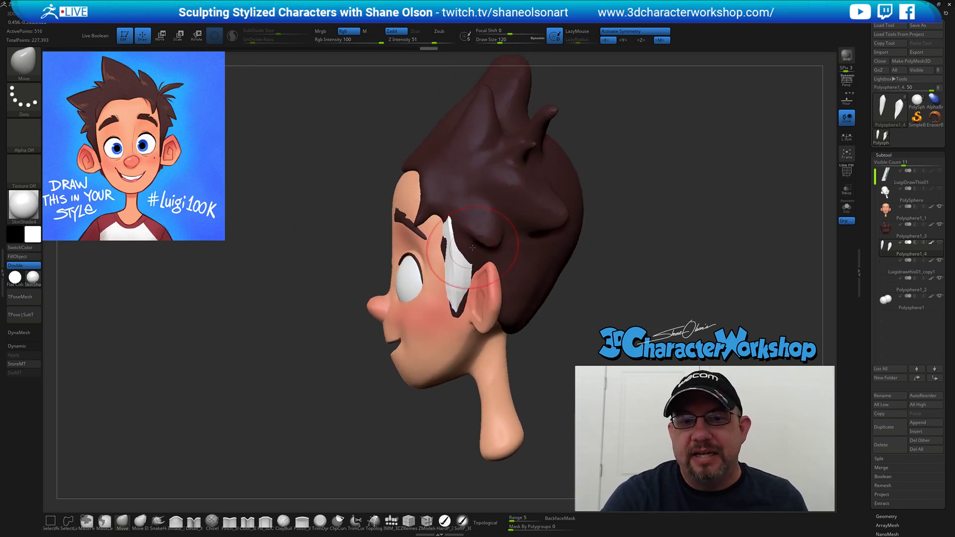
Tuck the sideburn strands closer to the head and shape their lower ends into points, reducing the draw size to 104.
{"action": "mouse_move", "coordinate": [497, 259]}
{"action": "right_mouse_down", "text": "alt"}
{"action": "mouse_move", "coordinate": [470, 285]}
{"action": "mouse_move", "coordinate": [503, 277]}
{"action": "mouse_move", "coordinate": [496, 286]}
{"action": "mouse_move", "coordinate": [478, 259]}
{"action": "mouse_move", "coordinate": [453, 273]}
{"action": "right_mouse_up", "text": "alt"}
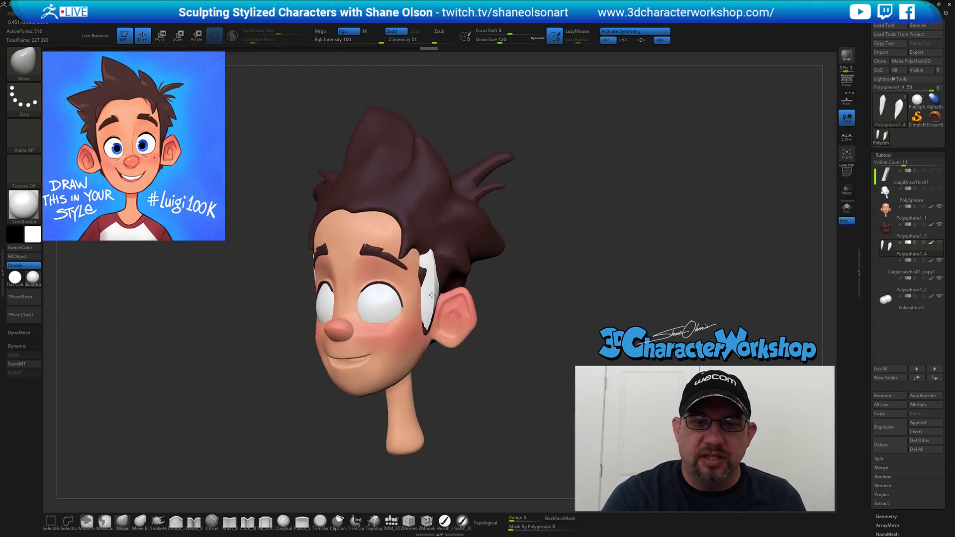
{"action": "mouse_move", "coordinate": [464, 347]}
{"action": "right_mouse_down"}
{"action": "mouse_move", "coordinate": [475, 348]}
{"action": "mouse_move", "coordinate": [474, 311]}
{"action": "right_mouse_up"}
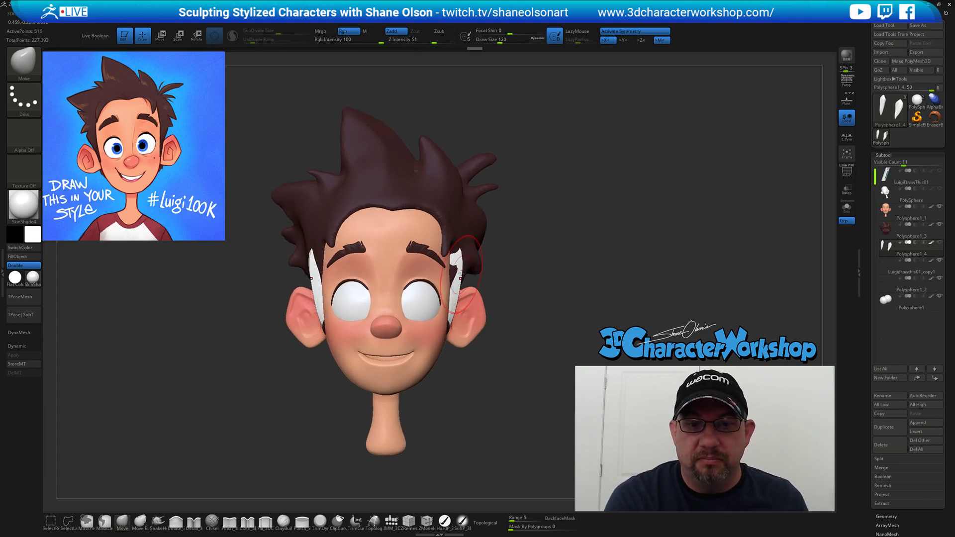
{"action": "left_click_drag", "start_coordinate": [460, 251], "coordinate": [464, 311]}
{"action": "left_click_drag", "start_coordinate": [481, 356], "coordinate": [448, 348]}
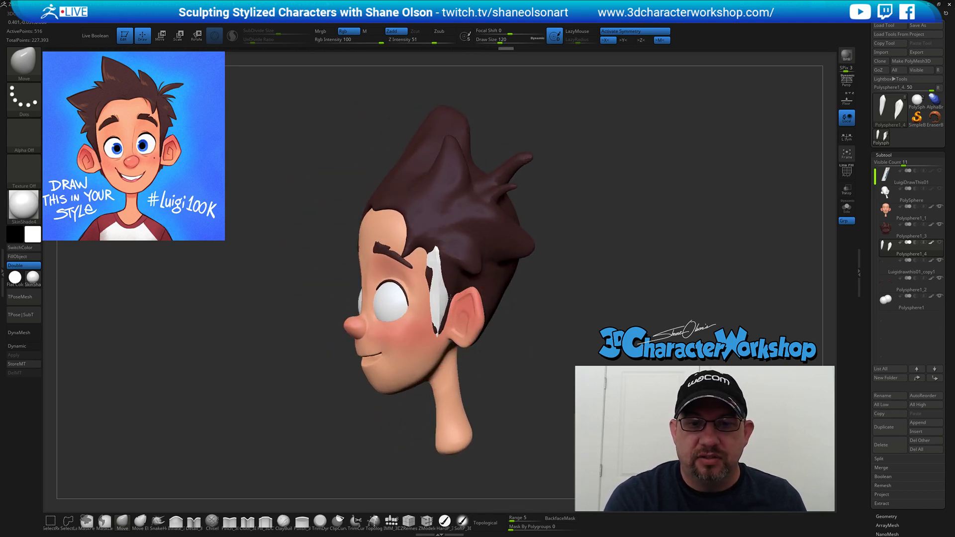
{"action": "left_click_drag", "start_coordinate": [515, 327], "coordinate": [545, 355]}
{"action": "left_click_drag", "start_coordinate": [484, 355], "coordinate": [490, 358], "text": "alt"}
{"action": "key", "text": "s"}
{"action": "mouse_move", "coordinate": [491, 358]}
{"action": "left_mouse_down"}
{"action": "mouse_move", "coordinate": [438, 366]}
{"action": "mouse_move", "coordinate": [442, 382]}
{"action": "mouse_move", "coordinate": [448, 350]}
{"action": "left_mouse_up"}
{"action": "key", "text": "bracketright"}
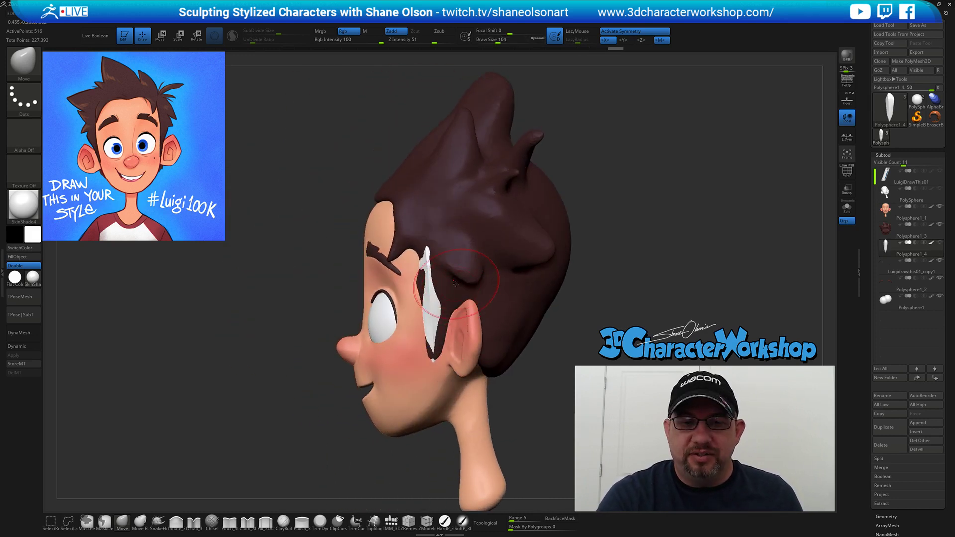
Turn on transparency and widen the hidden upper part of the sideburn strands under the hair at draw size 120.
{"action": "left_click", "coordinate": [847, 189]}
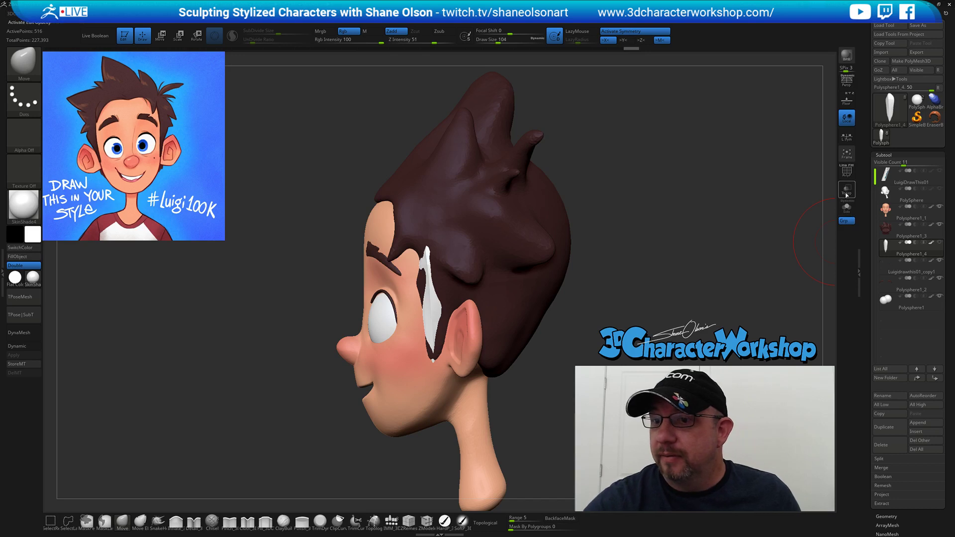
{"action": "key", "text": "bracketright"}
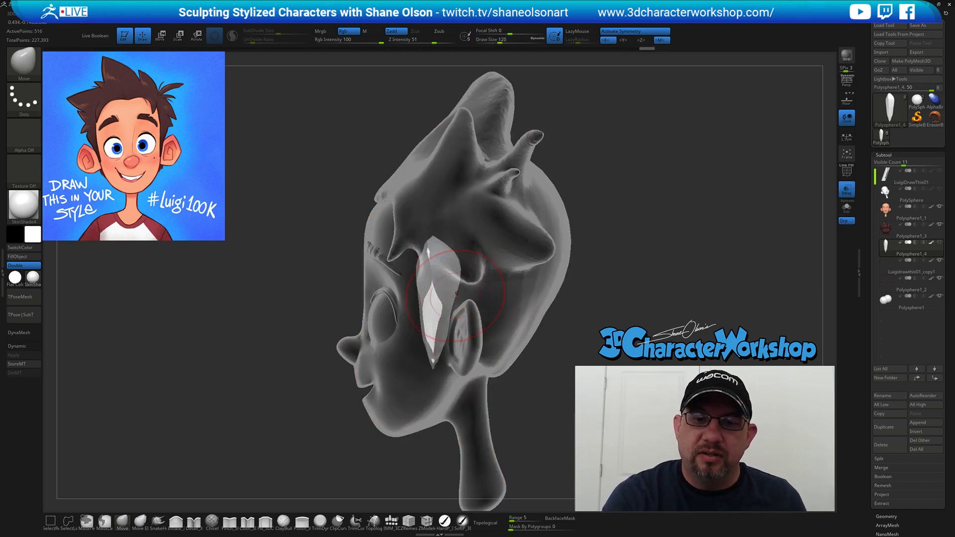
{"action": "left_click_drag", "start_coordinate": [446, 239], "coordinate": [453, 241]}
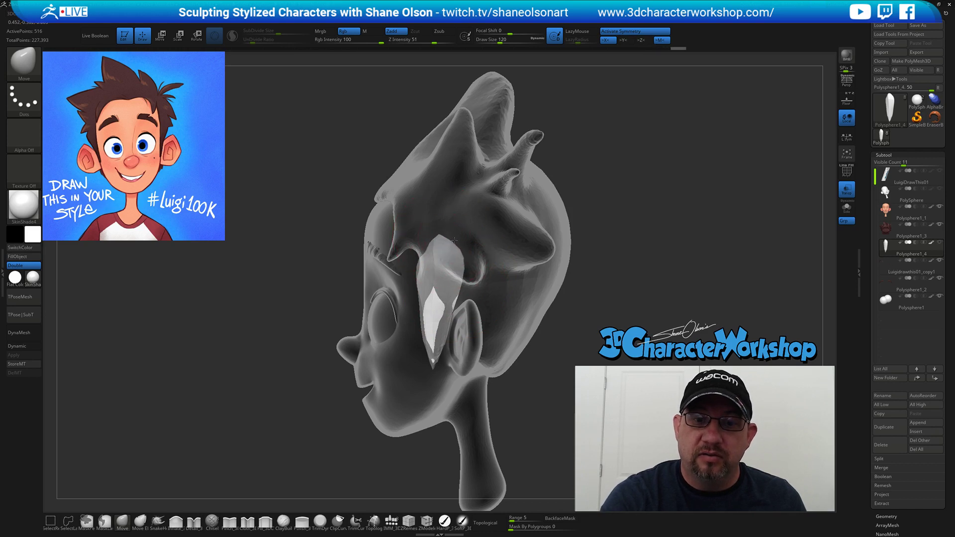
{"action": "mouse_move", "coordinate": [469, 272]}
{"action": "left_mouse_down"}
{"action": "mouse_move", "coordinate": [441, 313]}
{"action": "mouse_move", "coordinate": [518, 324]}
{"action": "mouse_move", "coordinate": [490, 327]}
{"action": "mouse_move", "coordinate": [537, 358]}
{"action": "mouse_move", "coordinate": [467, 353]}
{"action": "left_mouse_up"}
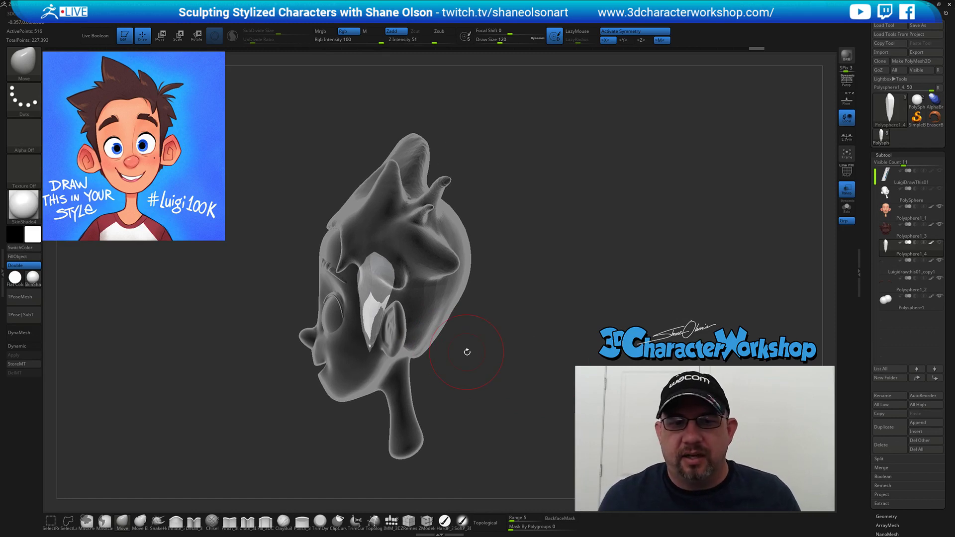
Refine the see-through sideburn strand's contour from the side, between temple and ear, with the Move brush at draw size 108.
{"action": "mouse_move", "coordinate": [515, 308]}
{"action": "left_mouse_down", "text": "alt"}
{"action": "mouse_move", "coordinate": [518, 316]}
{"action": "mouse_move", "coordinate": [551, 297]}
{"action": "mouse_move", "coordinate": [582, 299]}
{"action": "left_mouse_up", "text": "alt"}
{"action": "key", "text": "s"}
{"action": "key", "text": "s"}
{"action": "left_click_drag", "start_coordinate": [501, 274], "coordinate": [522, 261]}
{"action": "key", "text": "s"}
{"action": "left_click_drag", "start_coordinate": [434, 252], "coordinate": [445, 248]}
{"action": "left_click_drag", "start_coordinate": [591, 296], "coordinate": [518, 295]}
{"action": "left_click_drag", "start_coordinate": [657, 278], "coordinate": [534, 277], "text": "alt"}
{"action": "key", "text": "s"}
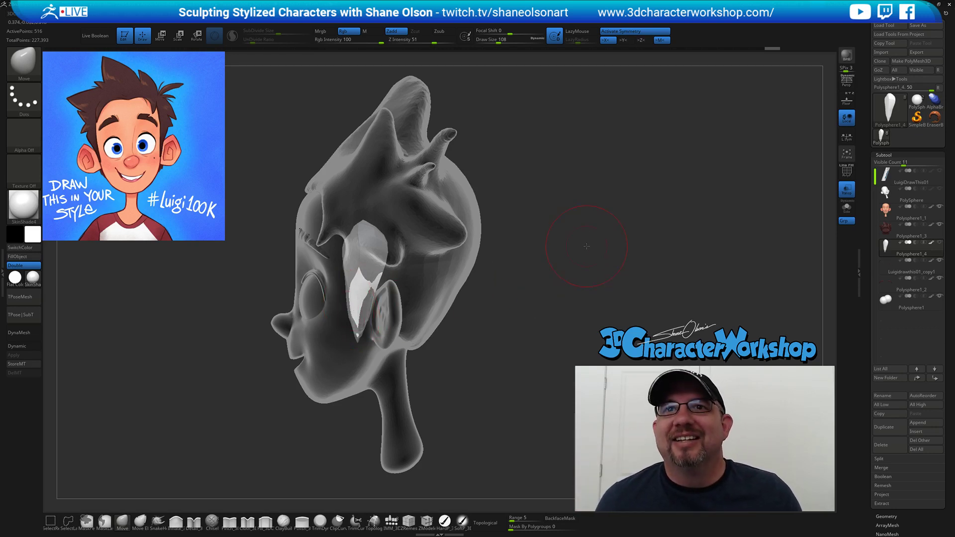
Fit the sideburn strands' inner surfaces and lower tips against the head in front of the ears, and turn off transparency.
{"action": "left_click_drag", "start_coordinate": [587, 246], "coordinate": [589, 247]}
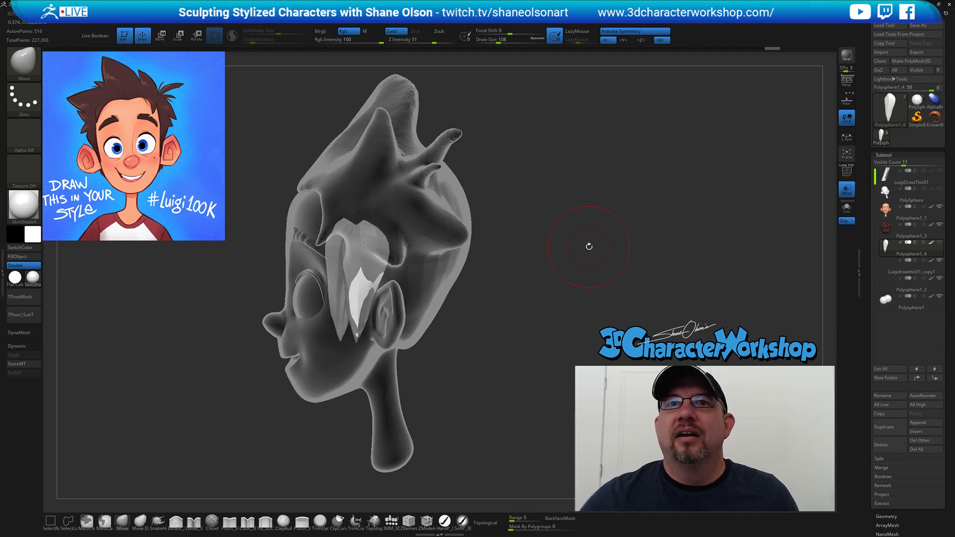
{"action": "left_click_drag", "start_coordinate": [511, 289], "coordinate": [502, 299]}
{"action": "key", "text": "s"}
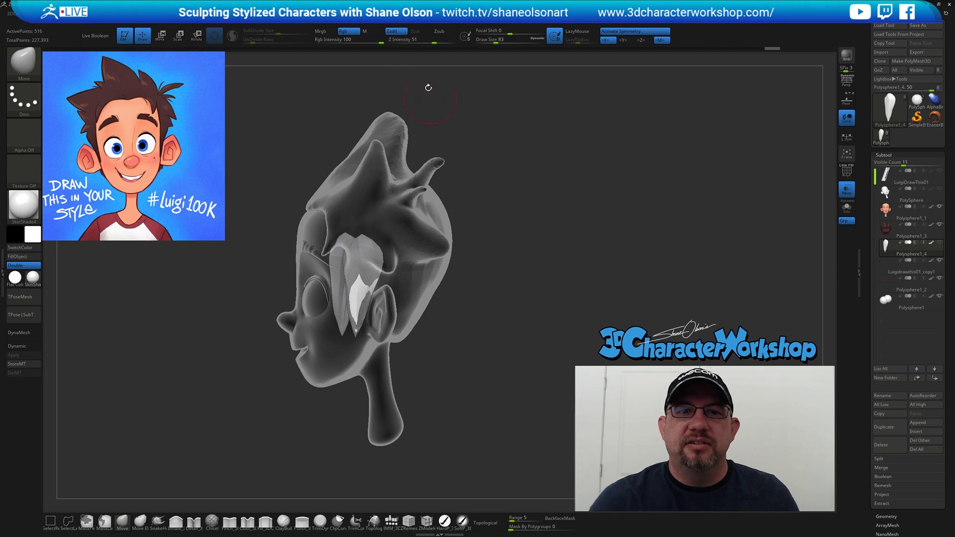
{"action": "mouse_move", "coordinate": [467, 347]}
{"action": "left_mouse_down", "text": "alt"}
{"action": "mouse_move", "coordinate": [462, 364]}
{"action": "mouse_move", "coordinate": [475, 347]}
{"action": "left_mouse_up", "text": "alt"}
{"action": "key", "text": "s"}
{"action": "left_click_drag", "start_coordinate": [473, 351], "coordinate": [478, 352]}
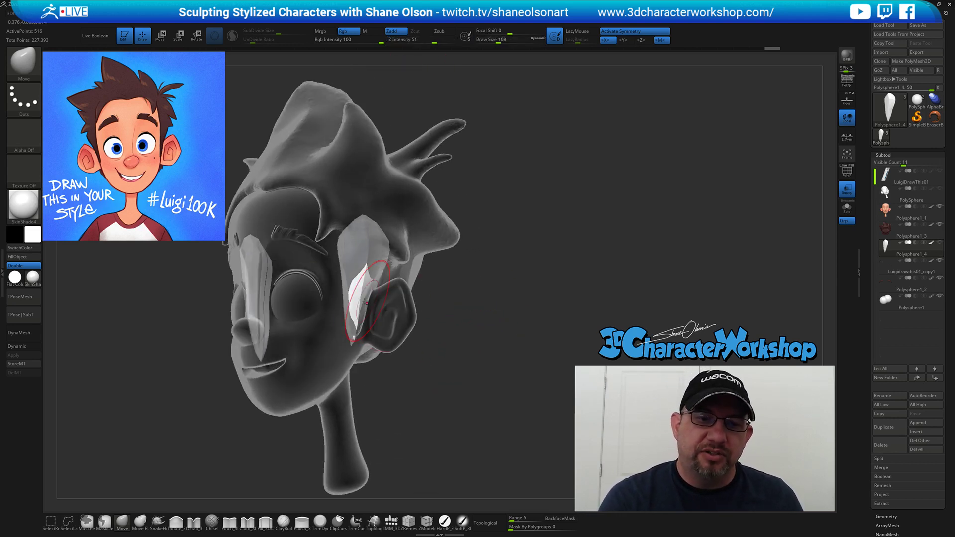
{"action": "left_click_drag", "start_coordinate": [456, 404], "coordinate": [514, 383]}
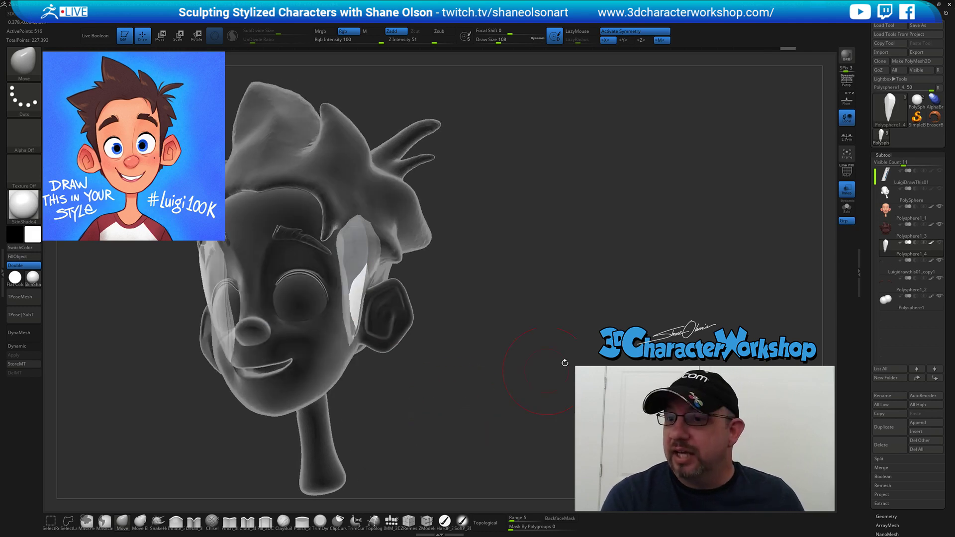
{"action": "left_click", "coordinate": [847, 189]}
{"action": "left_click_drag", "start_coordinate": [529, 341], "coordinate": [622, 320]}
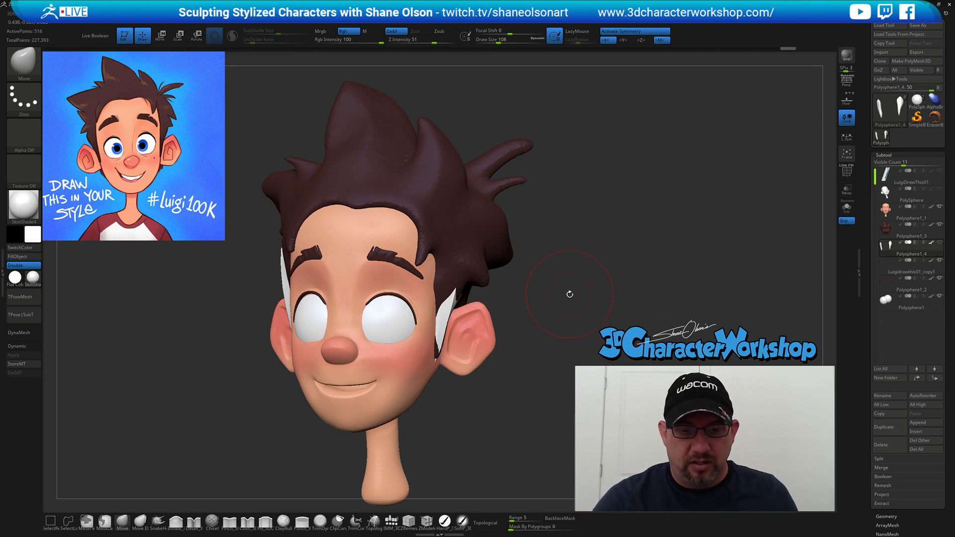
Switch to the makkon hair curves brush with the Flat_single strand and set the draw size to 51.
{"action": "key", "text": "b"}
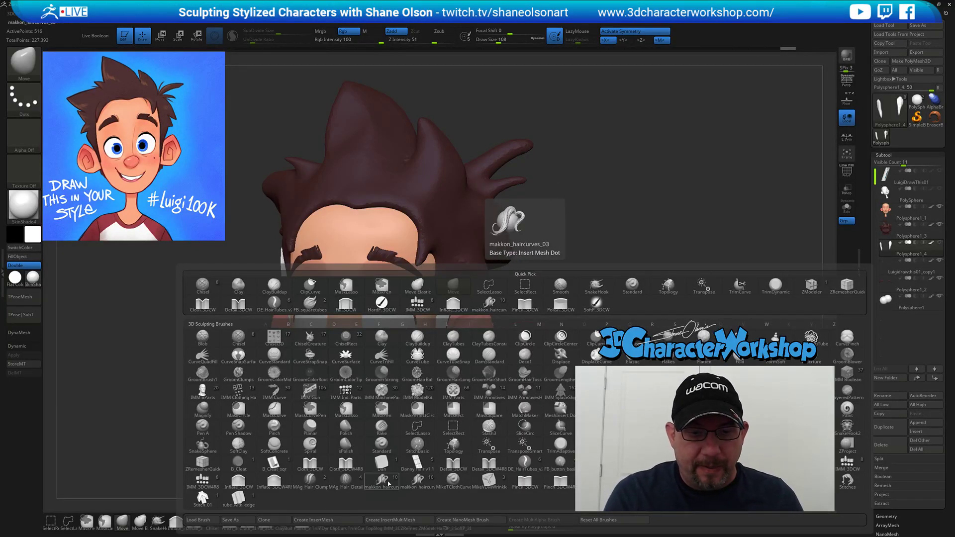
{"action": "left_click", "coordinate": [417, 480]}
{"action": "mouse_move", "coordinate": [582, 275]}
{"action": "left_mouse_down", "text": "alt"}
{"action": "mouse_move", "coordinate": [569, 262]}
{"action": "mouse_move", "coordinate": [566, 277]}
{"action": "mouse_move", "coordinate": [532, 289]}
{"action": "mouse_move", "coordinate": [527, 310]}
{"action": "left_mouse_up", "text": "alt"}
{"action": "key", "text": "s"}
{"action": "key", "text": "s"}
{"action": "mouse_move", "coordinate": [568, 262]}
{"action": "left_mouse_down"}
{"action": "mouse_move", "coordinate": [546, 260]}
{"action": "mouse_move", "coordinate": [551, 297]}
{"action": "mouse_move", "coordinate": [521, 259]}
{"action": "left_mouse_up"}
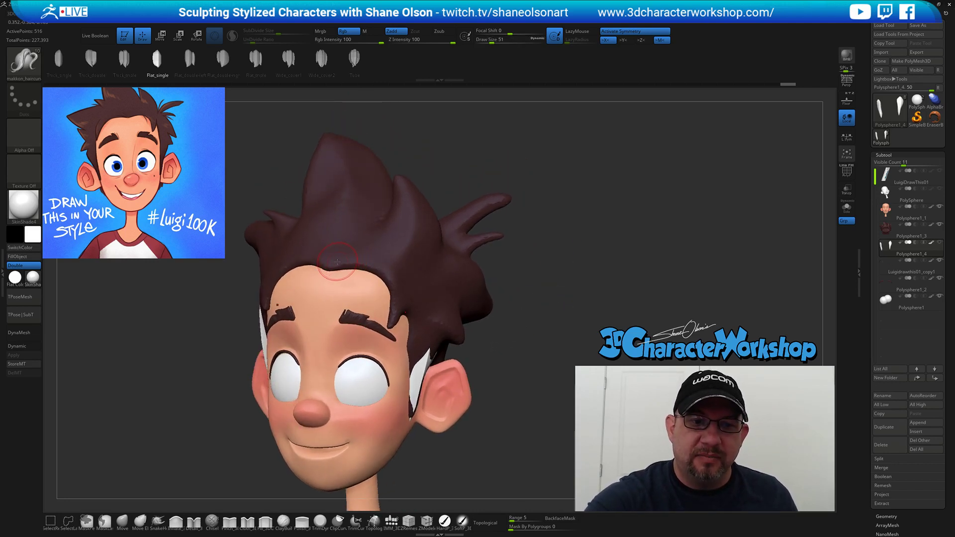
{"action": "left_click_drag", "start_coordinate": [352, 259], "coordinate": [378, 265]}
{"action": "left_click_drag", "start_coordinate": [400, 297], "coordinate": [403, 301]}
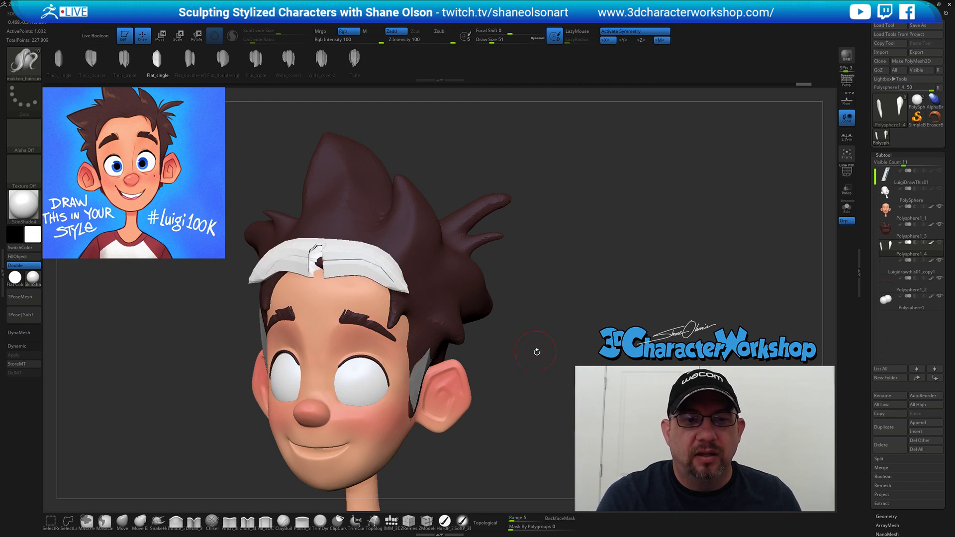
{"action": "key", "text": "ctrl+z"}
Draw mirrored flat hair strands along the front hairline down to the temples and extend their inner ends to meet at the forehead's centre.
{"action": "left_click_drag", "start_coordinate": [541, 356], "coordinate": [497, 350]}
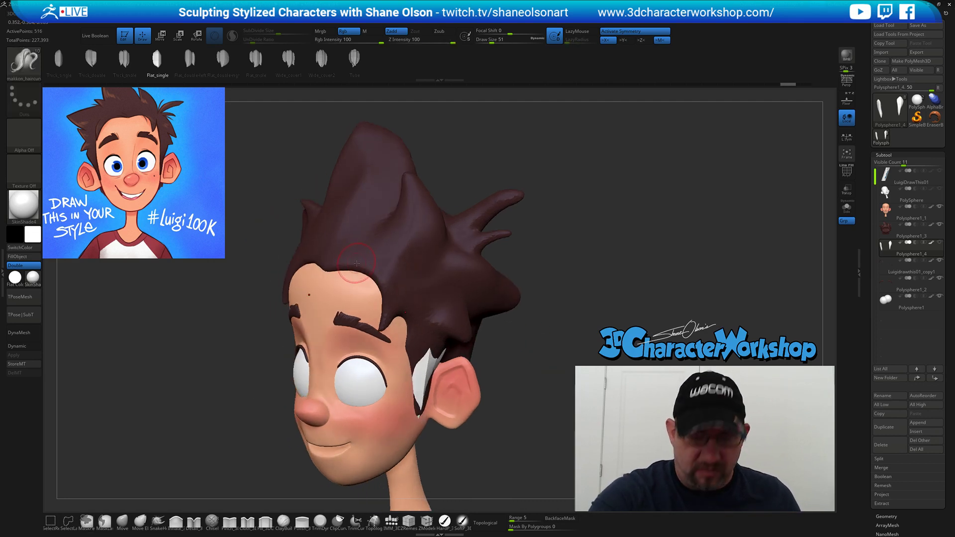
{"action": "left_click_drag", "start_coordinate": [394, 304], "coordinate": [396, 305]}
{"action": "left_click_drag", "start_coordinate": [561, 355], "coordinate": [580, 362]}
{"action": "mouse_move", "coordinate": [553, 293]}
{"action": "left_mouse_down", "text": "alt"}
{"action": "mouse_move", "coordinate": [545, 336]}
{"action": "mouse_move", "coordinate": [533, 326]}
{"action": "left_mouse_up", "text": "alt"}
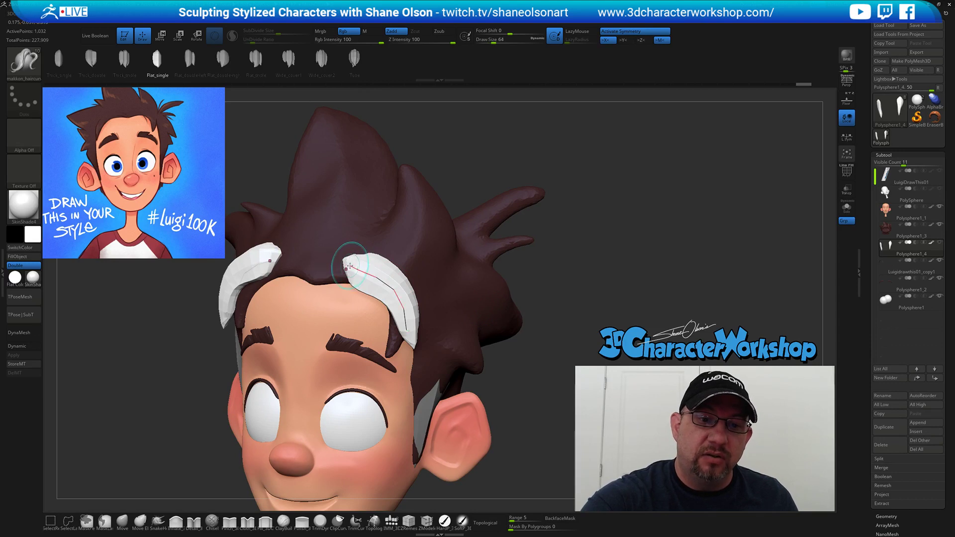
{"action": "right_click_drag", "start_coordinate": [346, 237], "coordinate": [358, 273], "text": "ctrl"}
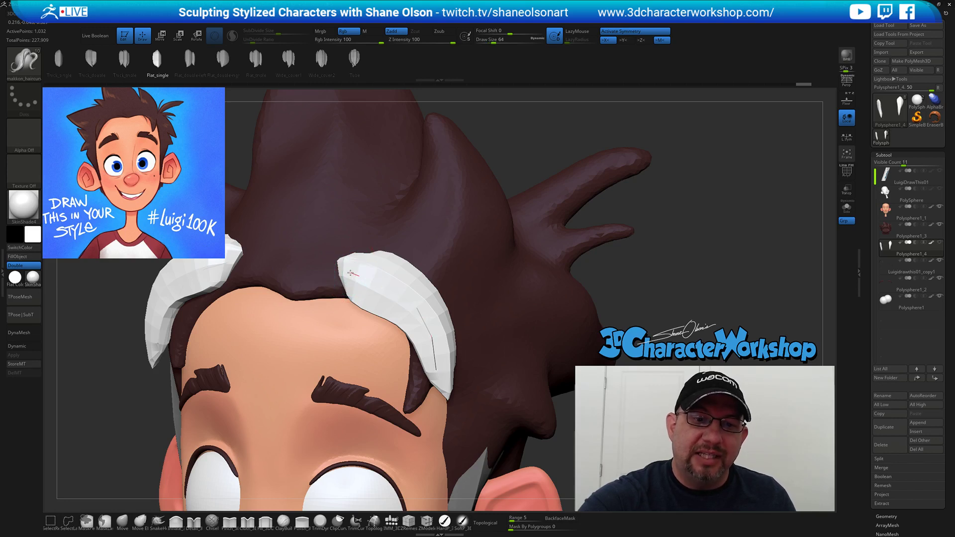
{"action": "left_click_drag", "start_coordinate": [302, 262], "coordinate": [298, 262]}
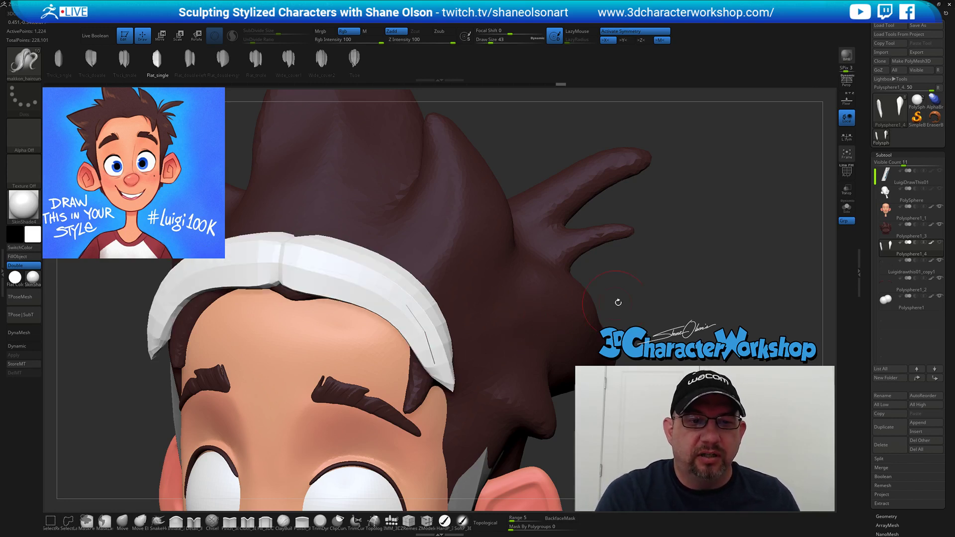
Undo the hairline strands' extension to the forehead's centre and try extending their inner ends again.
{"action": "left_click_drag", "start_coordinate": [607, 289], "coordinate": [630, 262], "text": "alt"}
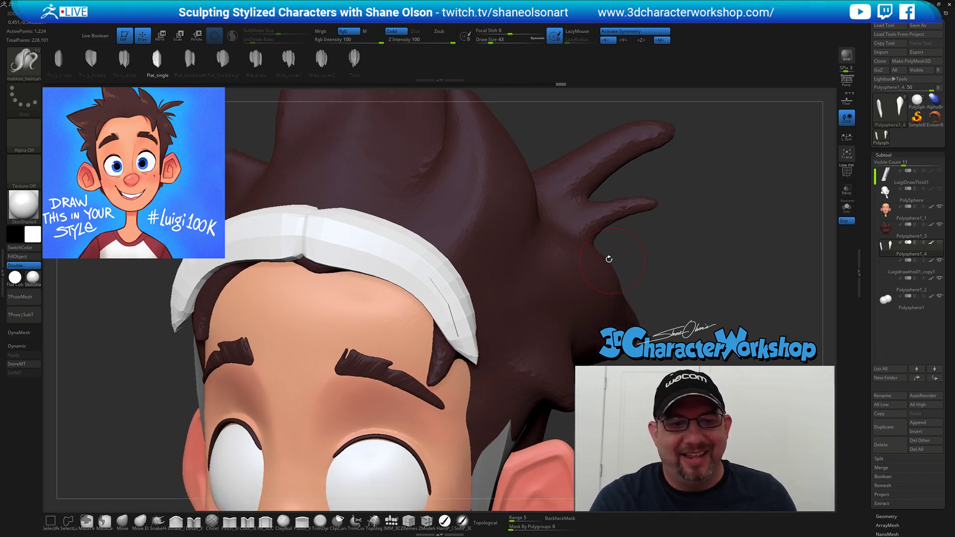
{"action": "key", "text": "ctrl+z"}
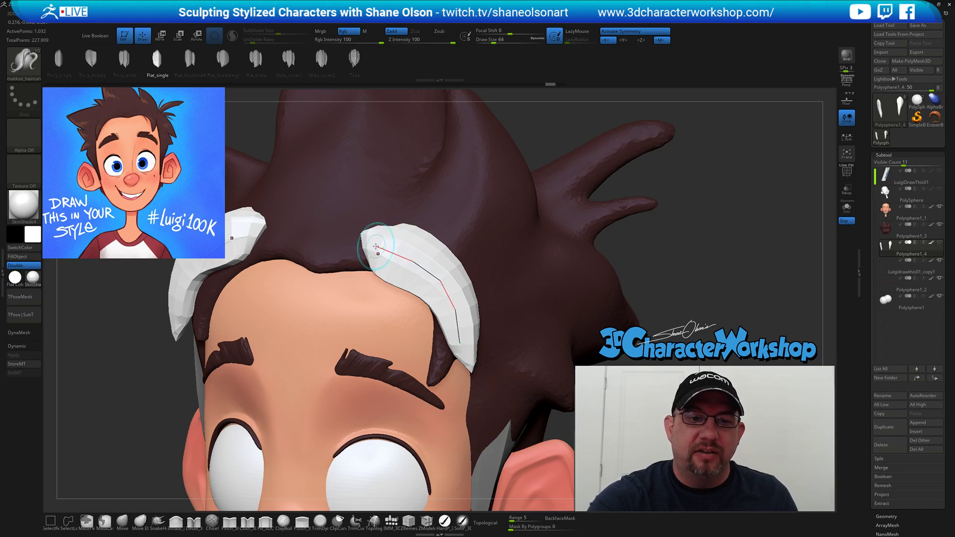
{"action": "left_click_drag", "start_coordinate": [383, 249], "coordinate": [337, 232]}
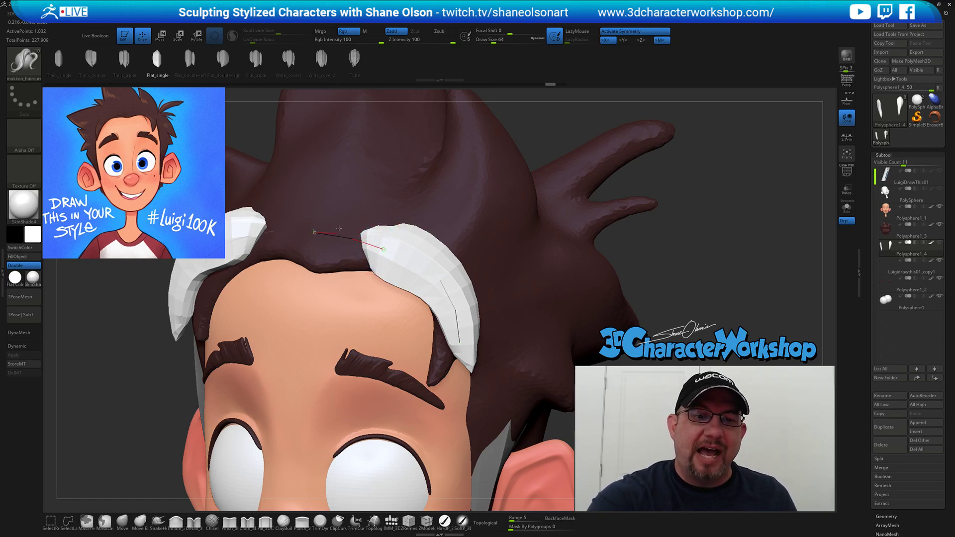
{"action": "key", "text": "ctrl+z"}
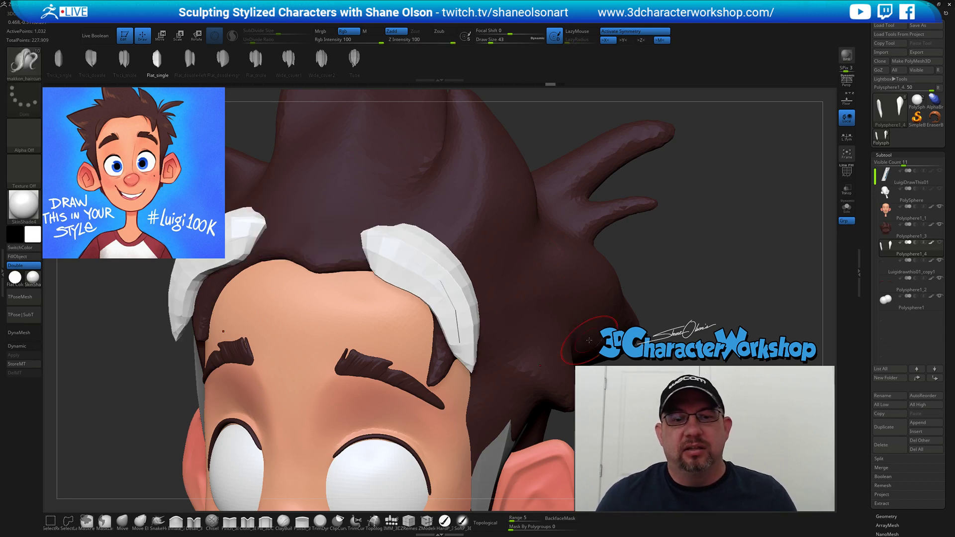
Try to lengthen the hairline strands by pulling their lower ends down past the temples.
{"action": "left_click_drag", "start_coordinate": [676, 281], "coordinate": [673, 249], "text": "alt"}
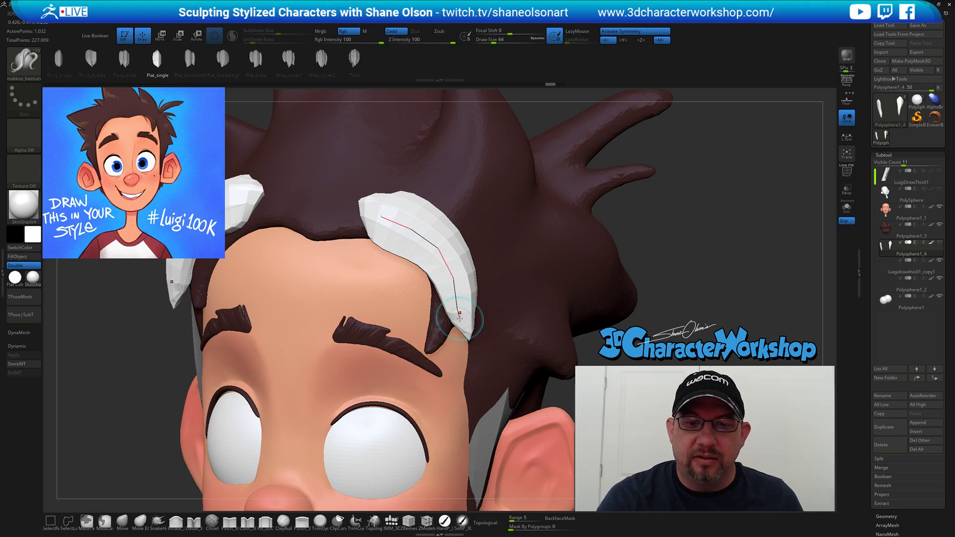
{"action": "left_click_drag", "start_coordinate": [458, 366], "coordinate": [461, 427]}
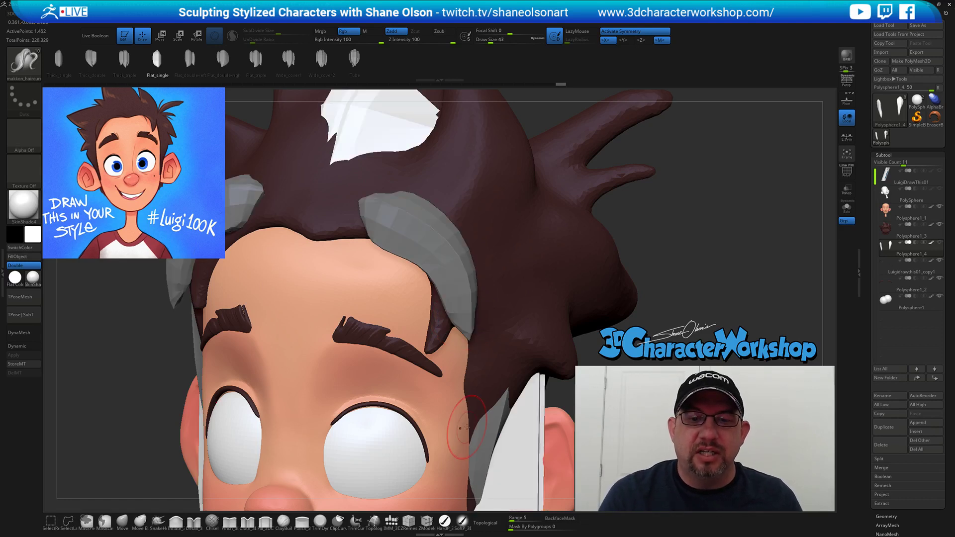
{"action": "key", "text": "ctrl+z"}
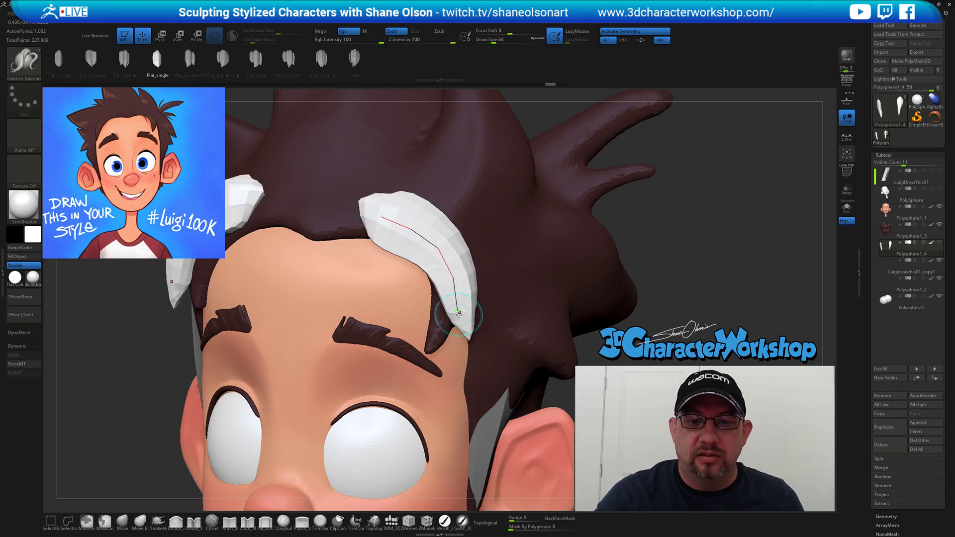
{"action": "key", "text": "ctrl+shift+z"}
{"action": "key", "text": "ctrl+z"}
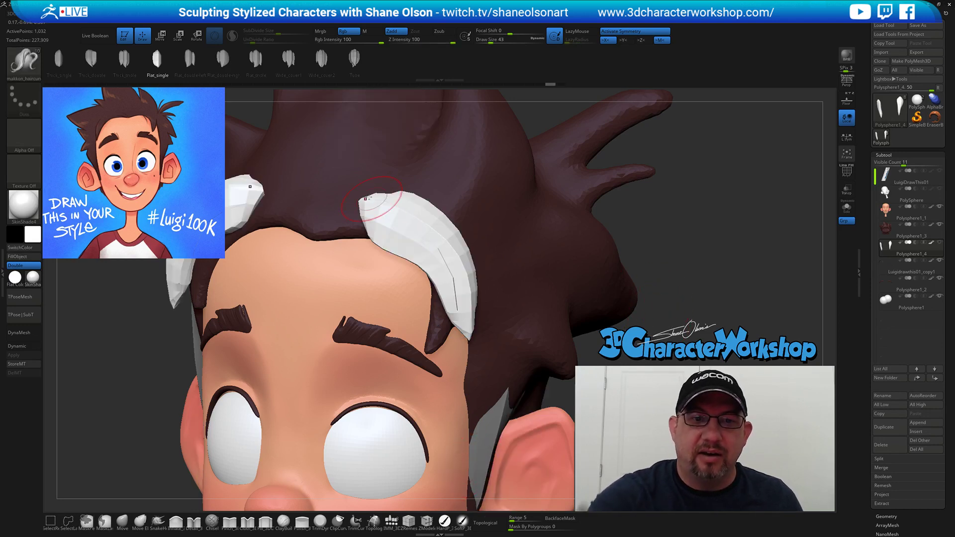
Shift the mirrored hairline strands along their curves, extending the inner ends towards the forehead's centre and the lower tips past the temples.
{"action": "mouse_move", "coordinate": [381, 215]}
{"action": "left_mouse_down"}
{"action": "mouse_move", "coordinate": [459, 312]}
{"action": "mouse_move", "coordinate": [458, 331]}
{"action": "left_mouse_up"}
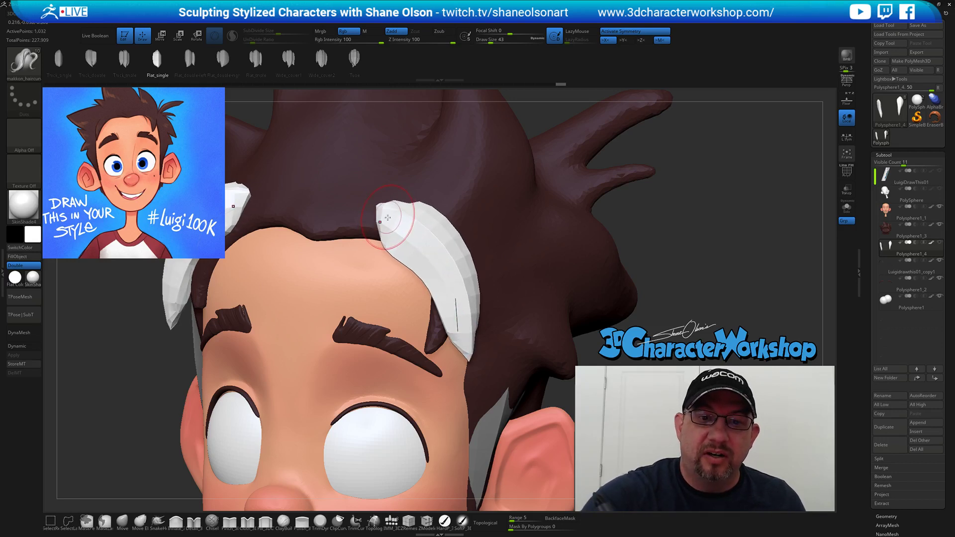
{"action": "left_click_drag", "start_coordinate": [388, 220], "coordinate": [370, 211]}
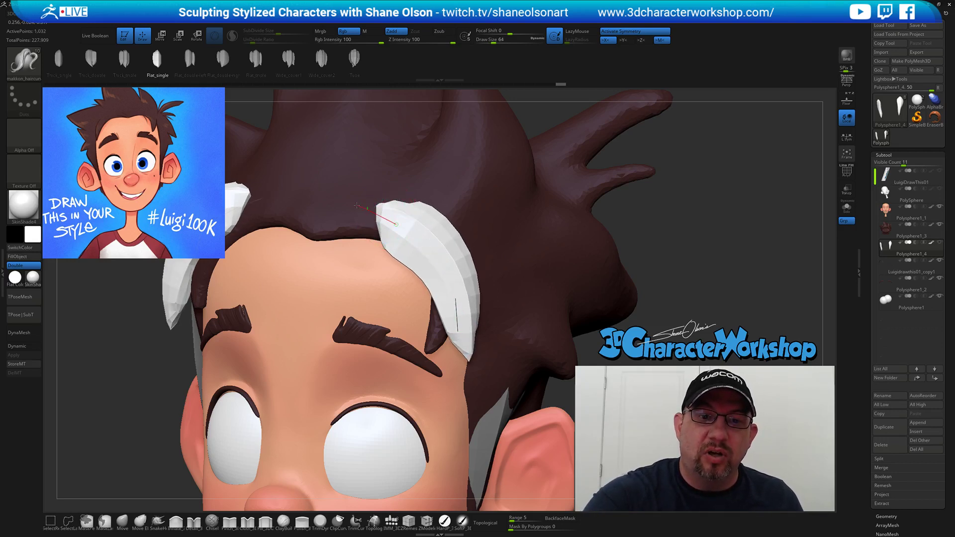
{"action": "mouse_move", "coordinate": [524, 281]}
{"action": "left_mouse_down"}
{"action": "mouse_move", "coordinate": [495, 291]}
{"action": "mouse_move", "coordinate": [508, 272]}
{"action": "mouse_move", "coordinate": [502, 278]}
{"action": "left_mouse_up"}
{"action": "right_click_drag", "start_coordinate": [501, 278], "coordinate": [497, 259]}
{"action": "key", "text": "]"}
{"action": "left_click_drag", "start_coordinate": [373, 239], "coordinate": [301, 182]}
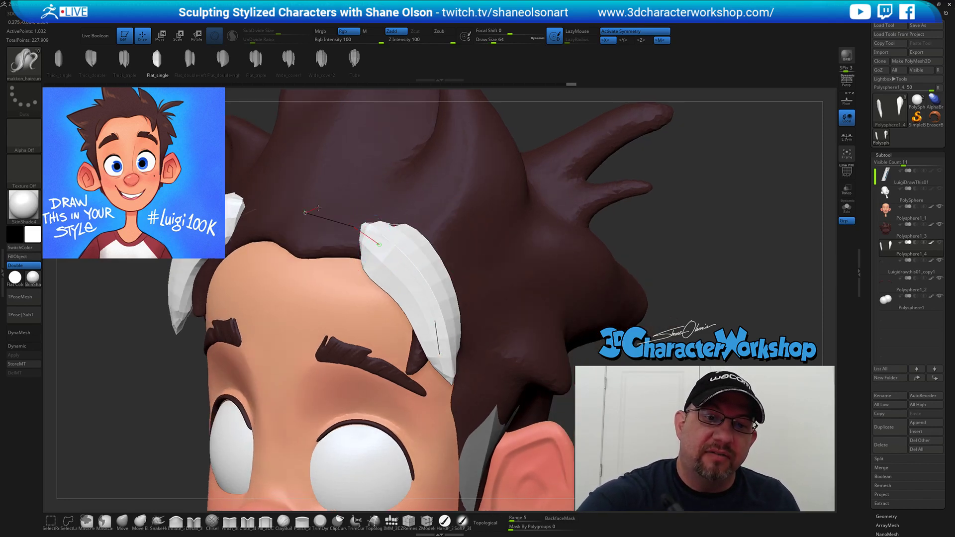
{"action": "left_click_drag", "start_coordinate": [440, 365], "coordinate": [442, 394]}
{"action": "left_click_drag", "start_coordinate": [522, 304], "coordinate": [563, 297]}
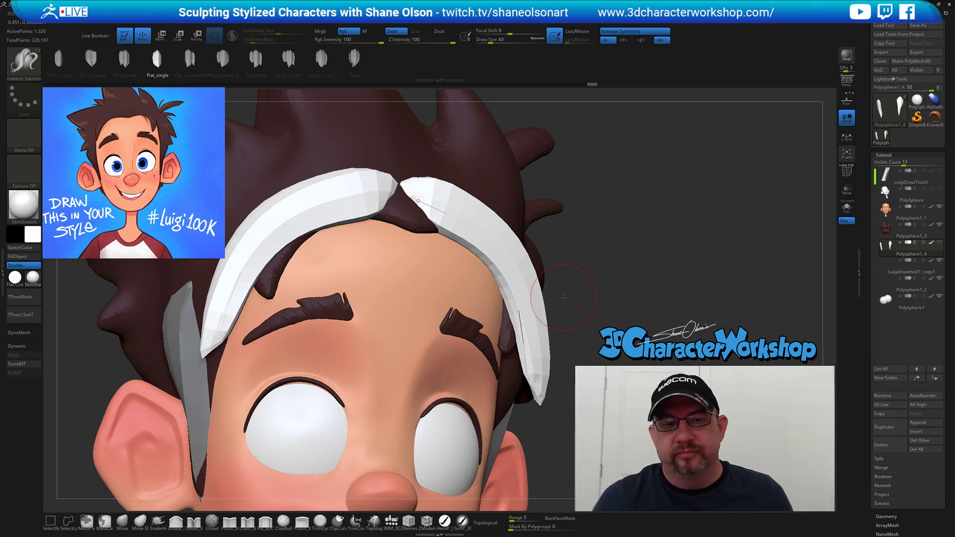
{"action": "left_click_drag", "start_coordinate": [608, 198], "coordinate": [449, 232]}
{"action": "mouse_move", "coordinate": [660, 279]}
{"action": "left_mouse_down"}
{"action": "mouse_move", "coordinate": [666, 274]}
{"action": "mouse_move", "coordinate": [659, 283]}
{"action": "left_mouse_up"}
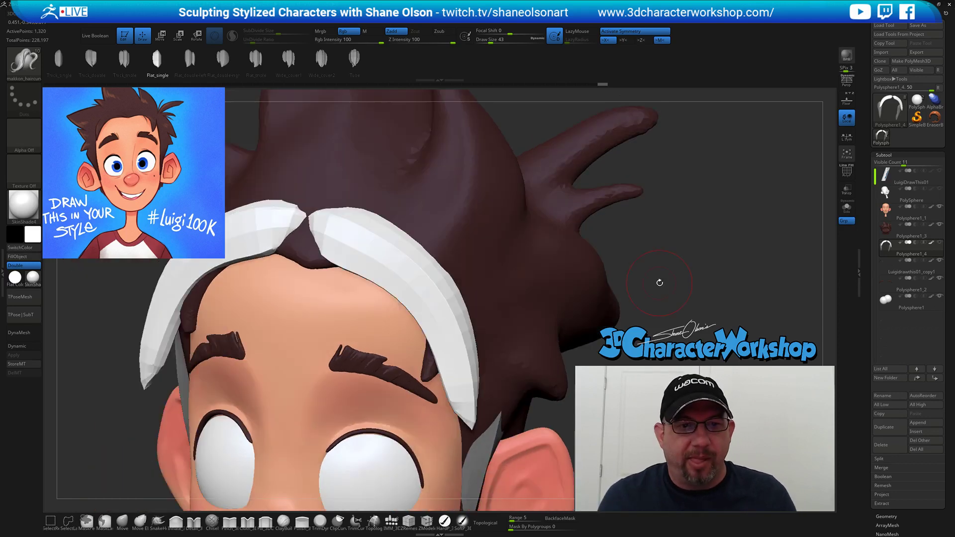
{"action": "left_click_drag", "start_coordinate": [654, 243], "coordinate": [666, 204], "text": "alt"}
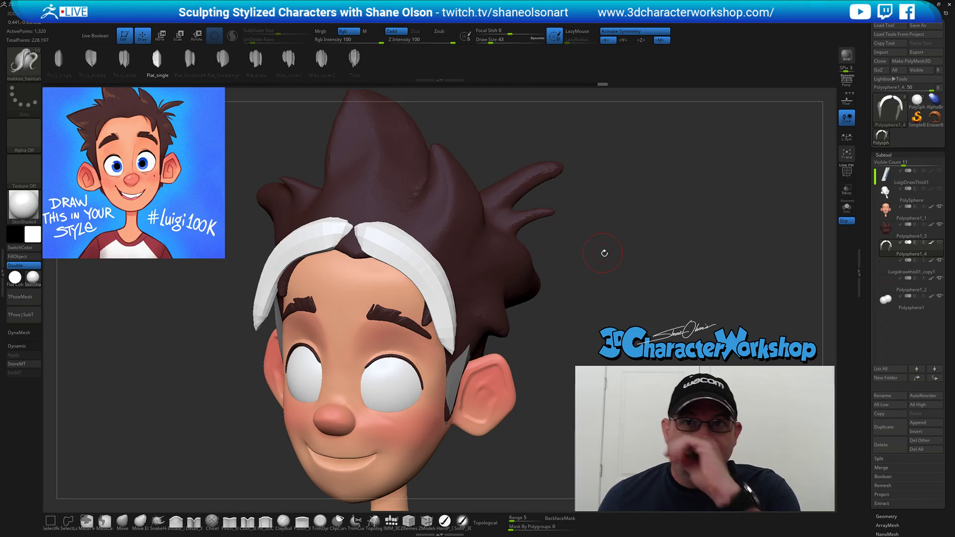
{"action": "left_click_drag", "start_coordinate": [620, 259], "coordinate": [612, 246]}
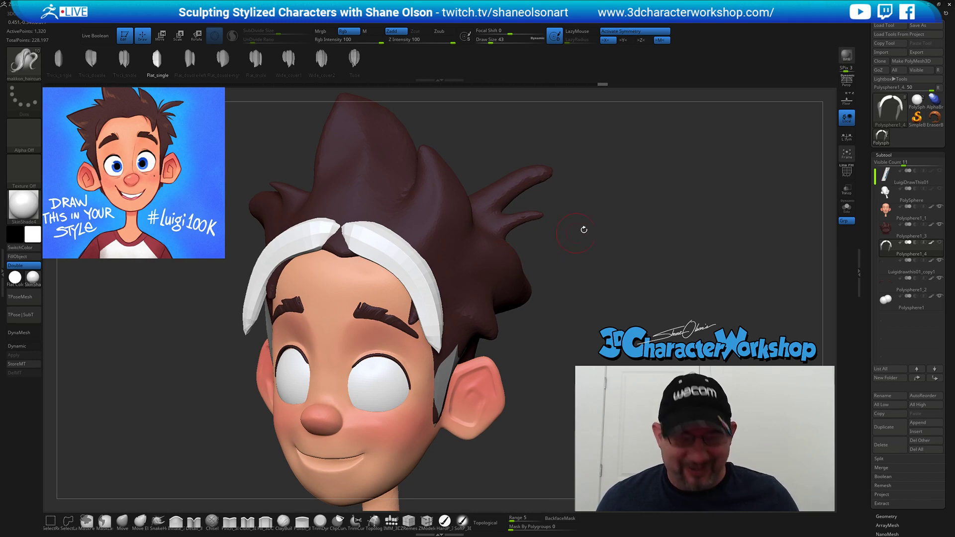
Turn off symmetry so that each hairline strand can be shaped independently.
{"action": "key", "text": "x"}
{"action": "right_click_drag", "start_coordinate": [646, 157], "coordinate": [646, 159], "text": "ctrl"}
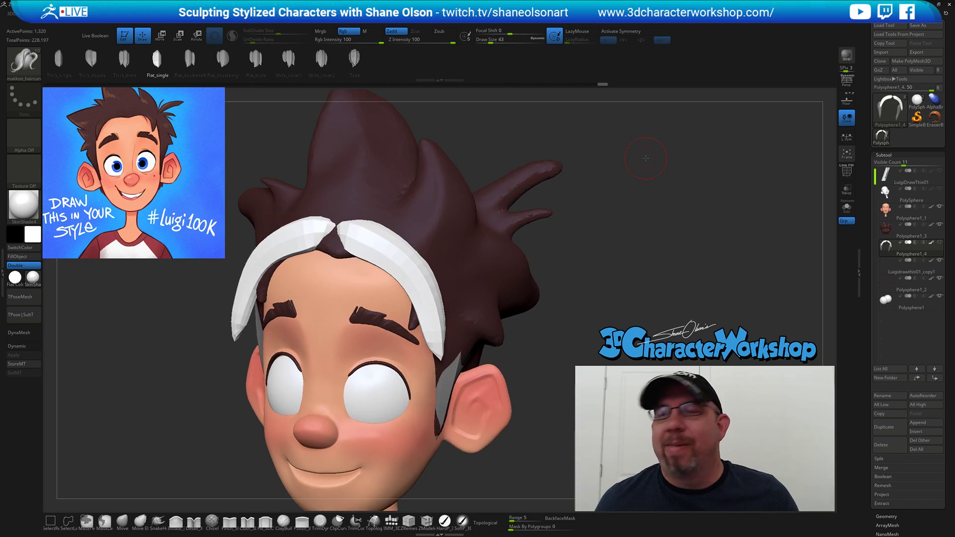
{"action": "left_click_drag", "start_coordinate": [571, 263], "coordinate": [562, 271]}
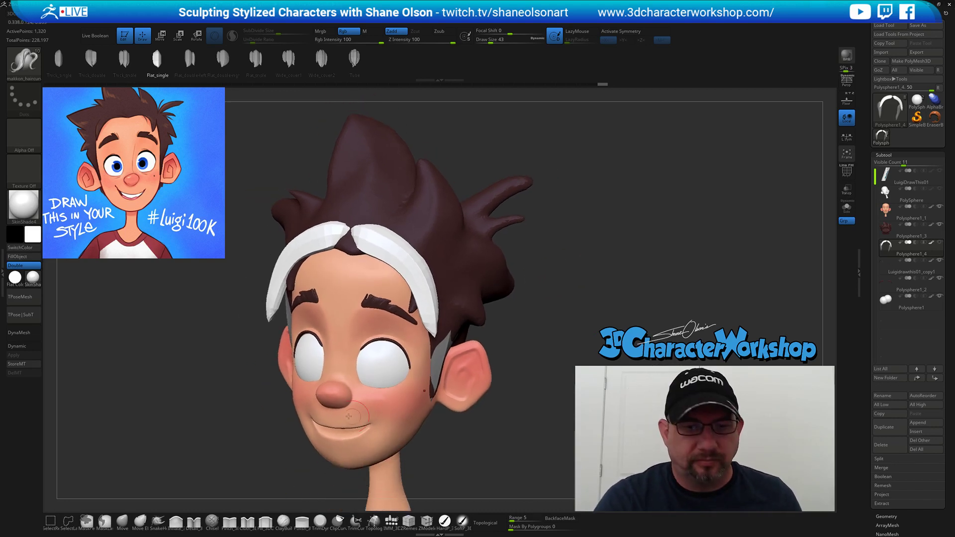
Switch to the Move brush with topological masking on, range 5 and draw size 197.
{"action": "left_click", "coordinate": [485, 523]}
{"action": "mouse_move", "coordinate": [544, 326]}
{"action": "left_mouse_down", "text": "alt"}
{"action": "mouse_move", "coordinate": [522, 375]}
{"action": "mouse_move", "coordinate": [532, 379]}
{"action": "left_mouse_up", "text": "alt"}
{"action": "key", "text": "s"}
{"action": "left_click_drag", "start_coordinate": [540, 377], "coordinate": [472, 366]}
{"action": "key", "text": "s"}
{"action": "left_click_drag", "start_coordinate": [559, 321], "coordinate": [595, 301]}
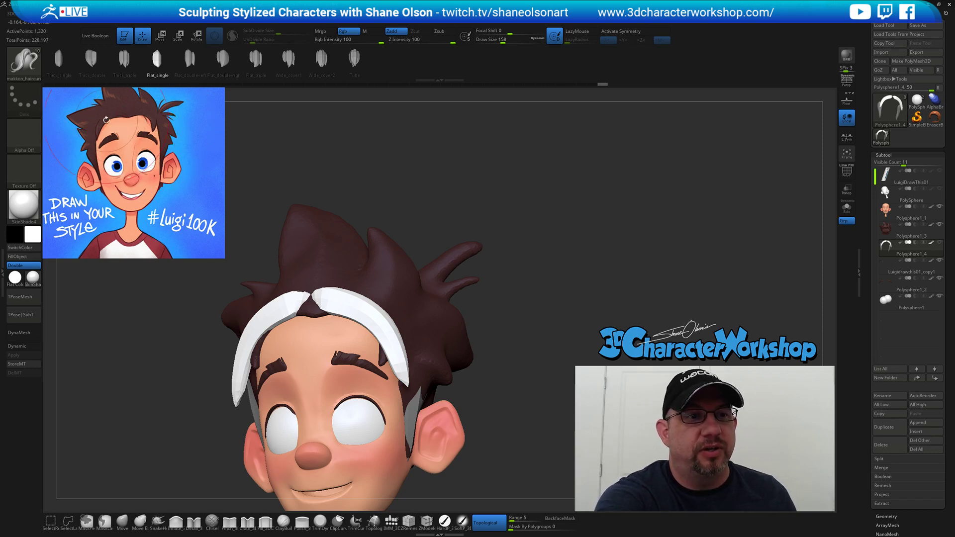
{"action": "key", "text": "s"}
{"action": "left_click_drag", "start_coordinate": [486, 326], "coordinate": [489, 327]}
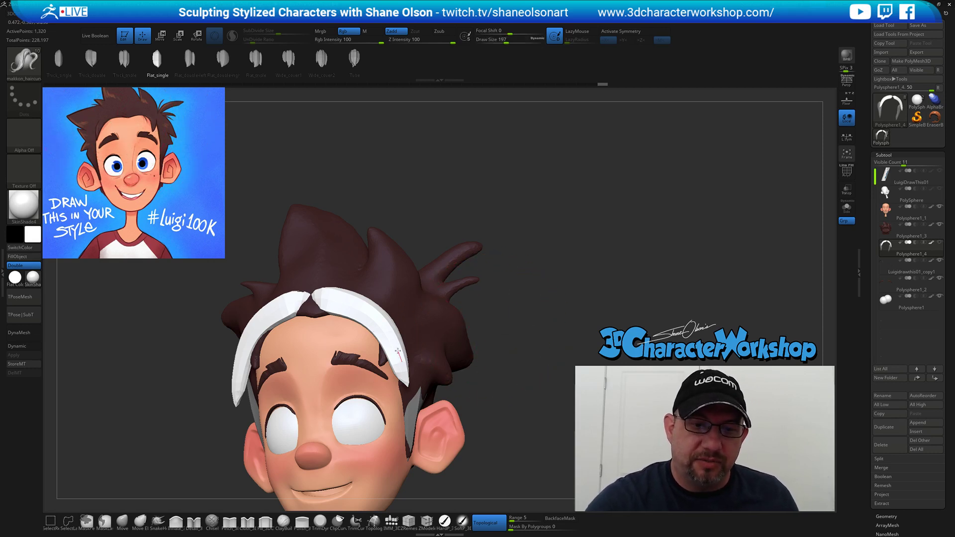
{"action": "left_click", "coordinate": [123, 520]}
{"action": "left_click", "coordinate": [485, 522]}
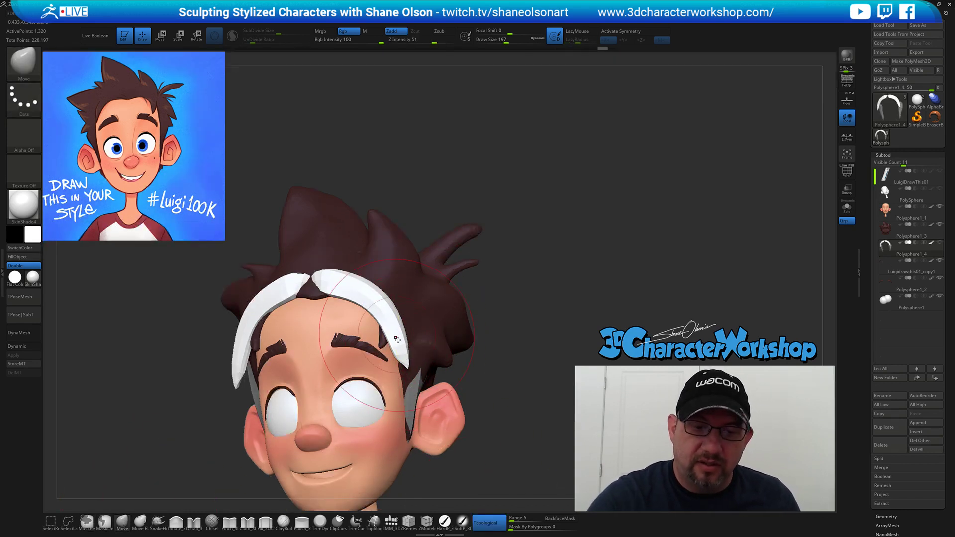
Bend the hairline strand on the character's left side inward so its lower half hugs the hair above the temple.
{"action": "left_click_drag", "start_coordinate": [374, 291], "coordinate": [376, 287]}
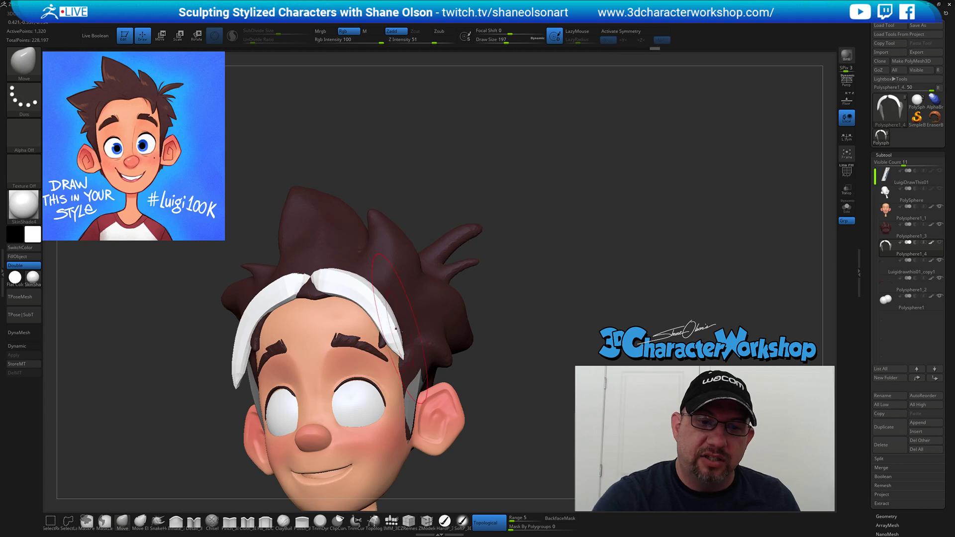
{"action": "left_click_drag", "start_coordinate": [394, 343], "coordinate": [395, 336]}
{"action": "mouse_move", "coordinate": [393, 299]}
{"action": "right_mouse_down"}
{"action": "mouse_move", "coordinate": [405, 290]}
{"action": "mouse_move", "coordinate": [407, 305]}
{"action": "right_mouse_up"}
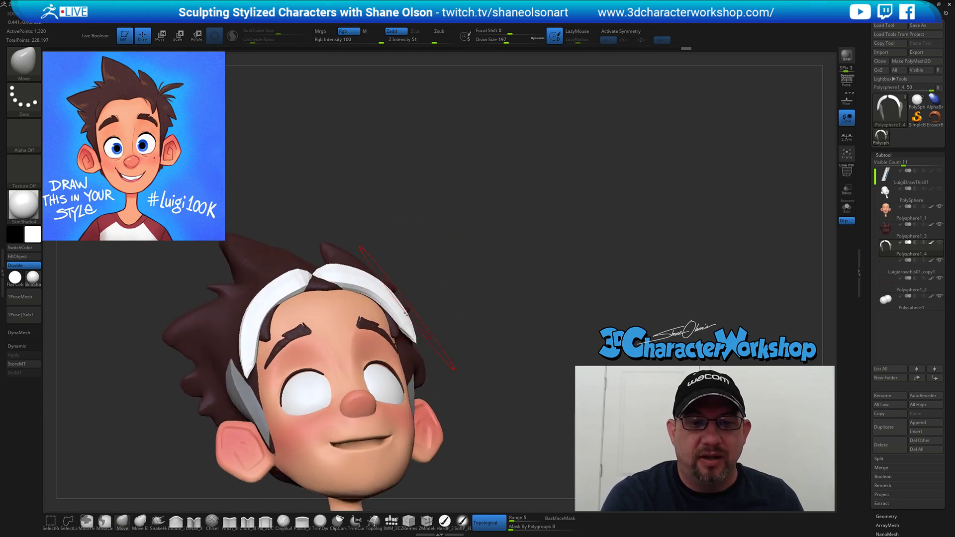
{"action": "left_click_drag", "start_coordinate": [408, 338], "coordinate": [398, 334]}
{"action": "key", "text": "s"}
{"action": "mouse_move", "coordinate": [435, 275]}
{"action": "left_mouse_down"}
{"action": "mouse_move", "coordinate": [378, 304]}
{"action": "mouse_move", "coordinate": [407, 308]}
{"action": "mouse_move", "coordinate": [403, 336]}
{"action": "mouse_move", "coordinate": [404, 319]}
{"action": "left_mouse_up"}
{"action": "key", "text": "s"}
{"action": "key", "text": "s"}
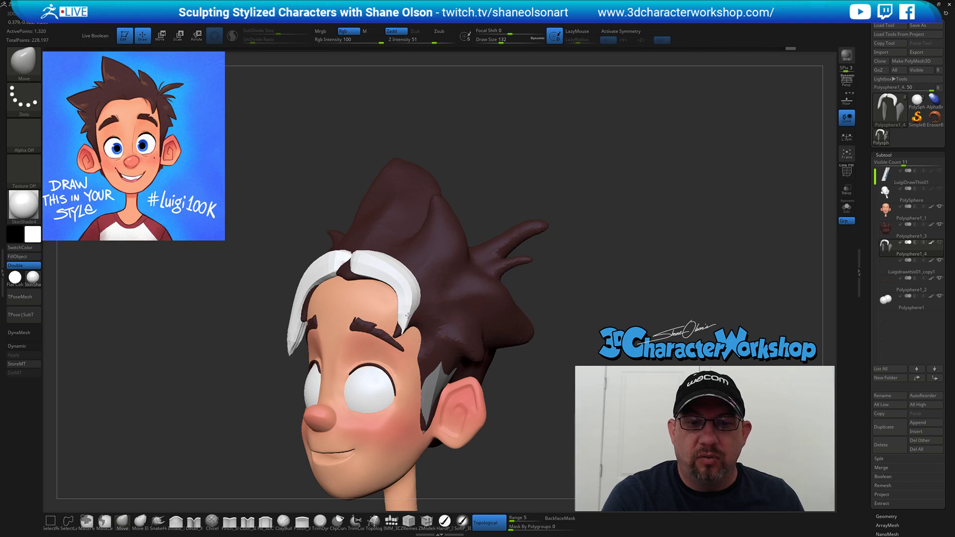
{"action": "right_click_drag", "start_coordinate": [423, 309], "coordinate": [477, 314]}
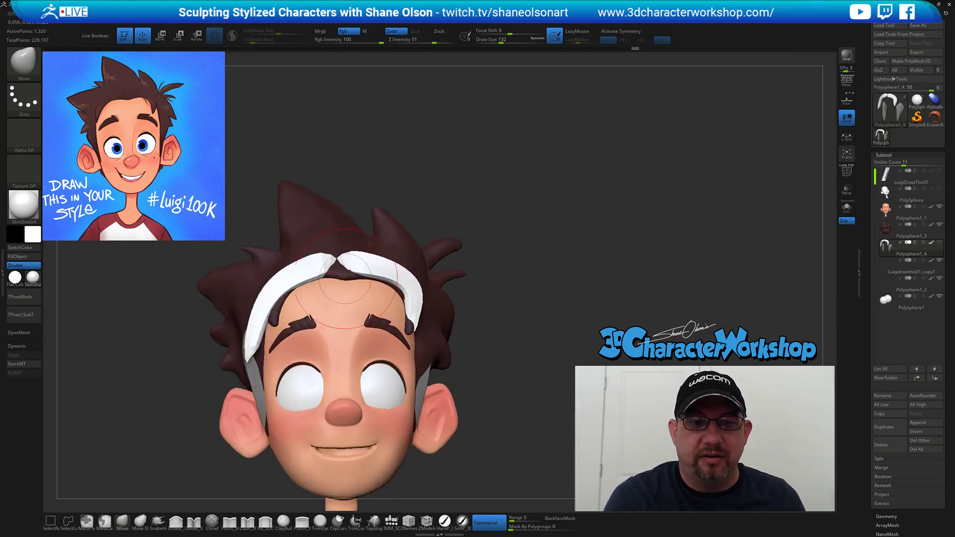
Curl the left strand's lower tip forward onto the temple beside the eyebrow, reducing the Move brush's draw size to 77.
{"action": "mouse_move", "coordinate": [404, 308]}
{"action": "right_mouse_down"}
{"action": "mouse_move", "coordinate": [407, 323]}
{"action": "mouse_move", "coordinate": [389, 273]}
{"action": "mouse_move", "coordinate": [362, 269]}
{"action": "mouse_move", "coordinate": [376, 262]}
{"action": "mouse_move", "coordinate": [422, 301]}
{"action": "mouse_move", "coordinate": [393, 294]}
{"action": "mouse_move", "coordinate": [381, 343]}
{"action": "right_mouse_up"}
{"action": "key", "text": "s"}
{"action": "left_click_drag", "start_coordinate": [381, 343], "coordinate": [366, 356]}
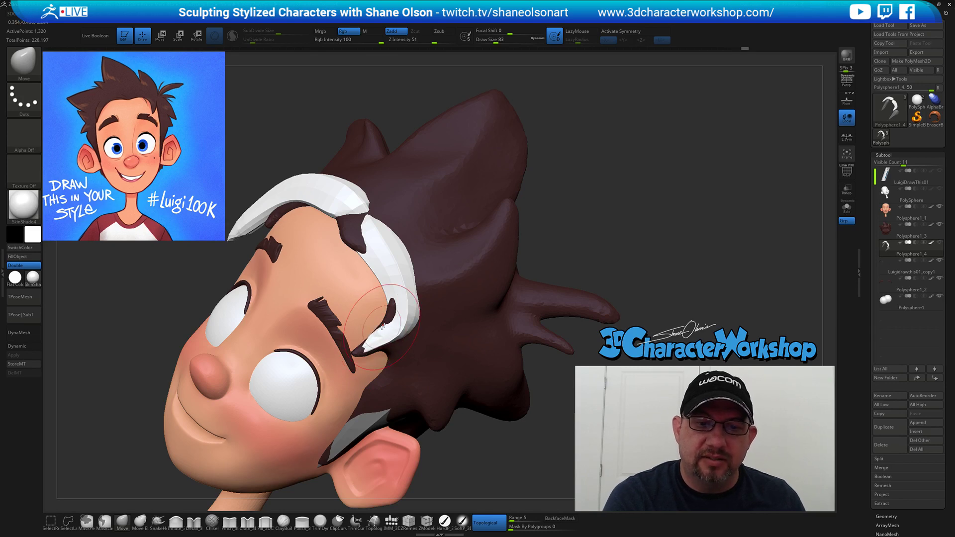
{"action": "key", "text": "bracketright"}
{"action": "right_click_drag", "start_coordinate": [388, 265], "coordinate": [406, 327]}
{"action": "key", "text": "bracketleft"}
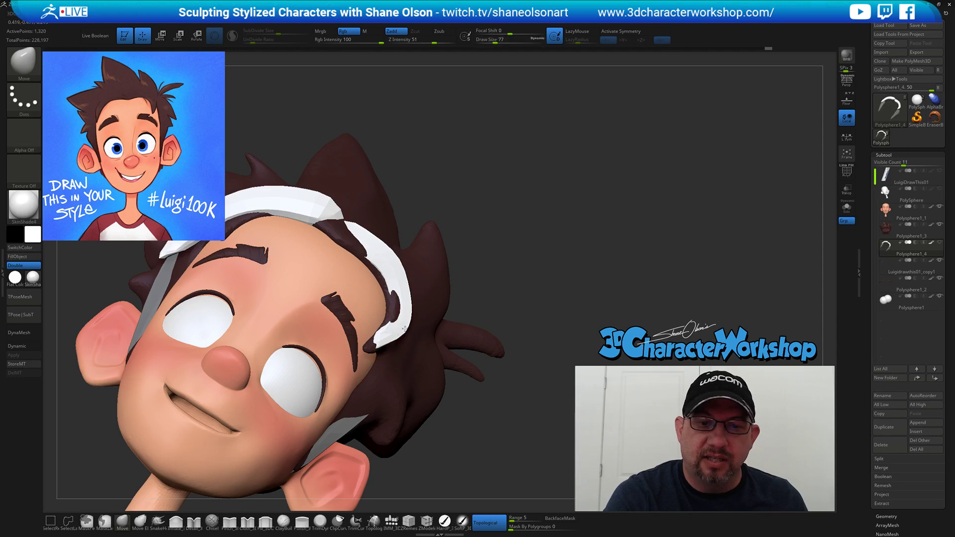
{"action": "left_click_drag", "start_coordinate": [393, 296], "coordinate": [391, 285]}
Smooth the left strand's outer contour and reshape its inner end above the forehead, using draw size 51 for the end.
{"action": "right_click_drag", "start_coordinate": [454, 288], "coordinate": [412, 298]}
{"action": "key", "text": "s"}
{"action": "left_click_drag", "start_coordinate": [412, 298], "coordinate": [414, 298]}
{"action": "right_click_drag", "start_coordinate": [428, 297], "coordinate": [407, 296]}
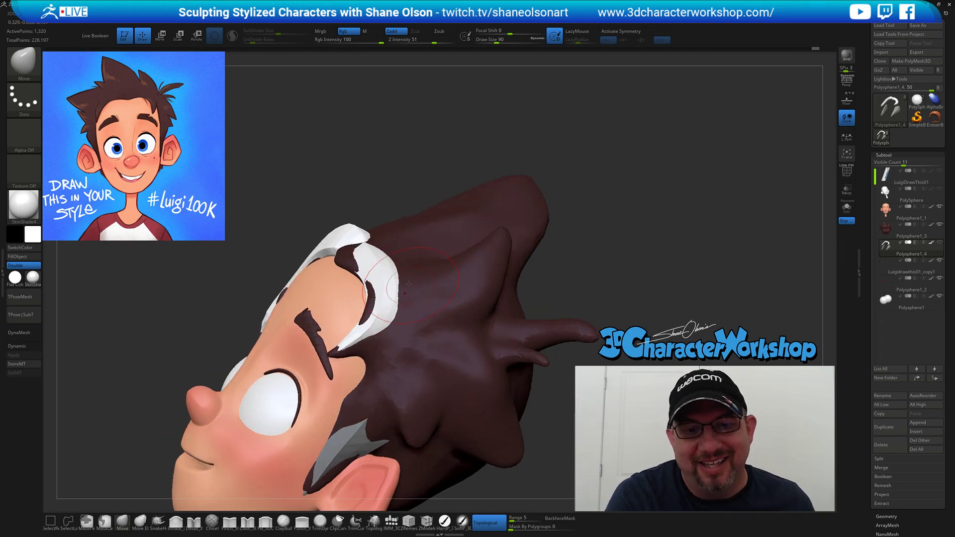
{"action": "mouse_move", "coordinate": [378, 243]}
{"action": "right_mouse_down"}
{"action": "mouse_move", "coordinate": [361, 234]}
{"action": "mouse_move", "coordinate": [385, 249]}
{"action": "right_mouse_up"}
{"action": "key", "text": "s"}
{"action": "left_click_drag", "start_coordinate": [385, 250], "coordinate": [379, 250]}
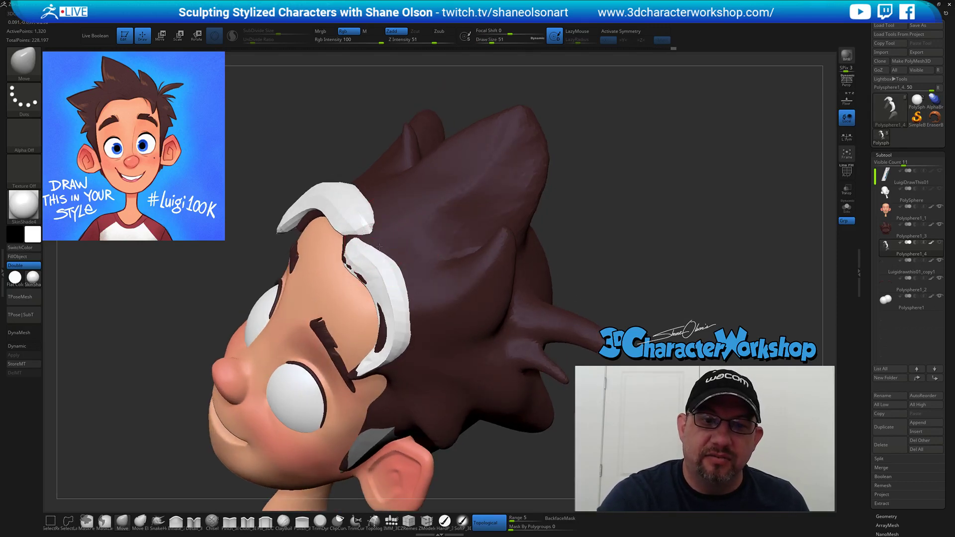
{"action": "right_click_drag", "start_coordinate": [393, 251], "coordinate": [384, 246]}
Push the left strand's side and lower tip closer into the hair around the temple at draw size 62.
{"action": "mouse_move", "coordinate": [490, 262]}
{"action": "right_mouse_down"}
{"action": "mouse_move", "coordinate": [547, 341]}
{"action": "mouse_move", "coordinate": [468, 334]}
{"action": "mouse_move", "coordinate": [448, 344]}
{"action": "right_mouse_up"}
{"action": "key", "text": "bracketright"}
{"action": "left_click_drag", "start_coordinate": [448, 342], "coordinate": [454, 338]}
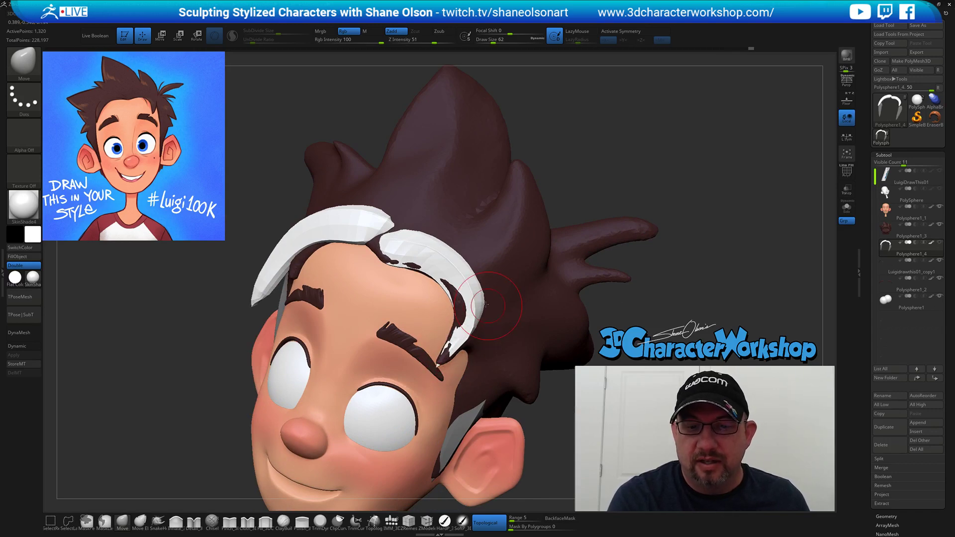
{"action": "right_click_drag", "start_coordinate": [489, 306], "coordinate": [469, 301]}
{"action": "left_click_drag", "start_coordinate": [471, 320], "coordinate": [476, 322]}
{"action": "right_click_drag", "start_coordinate": [465, 335], "coordinate": [507, 335]}
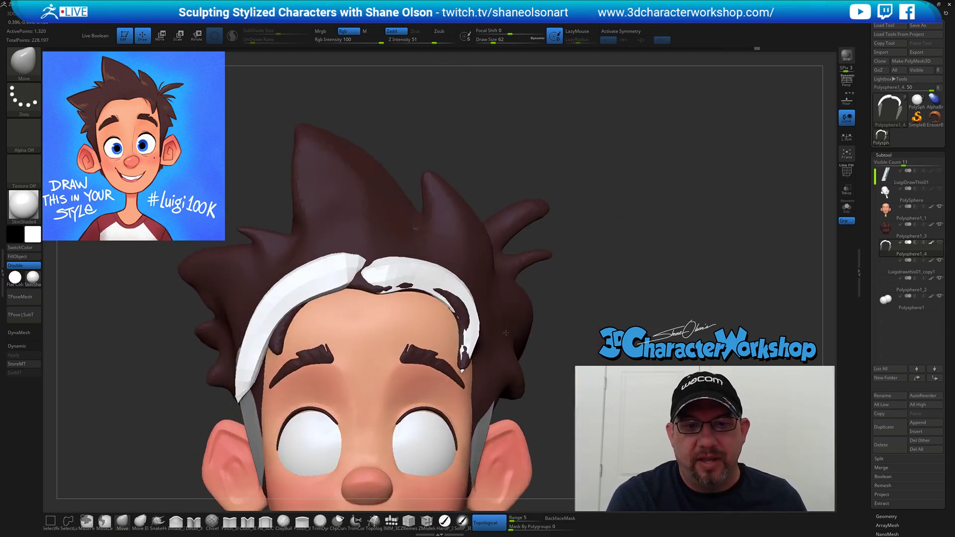
{"action": "right_click_drag", "start_coordinate": [579, 309], "coordinate": [546, 284], "text": "ctrl"}
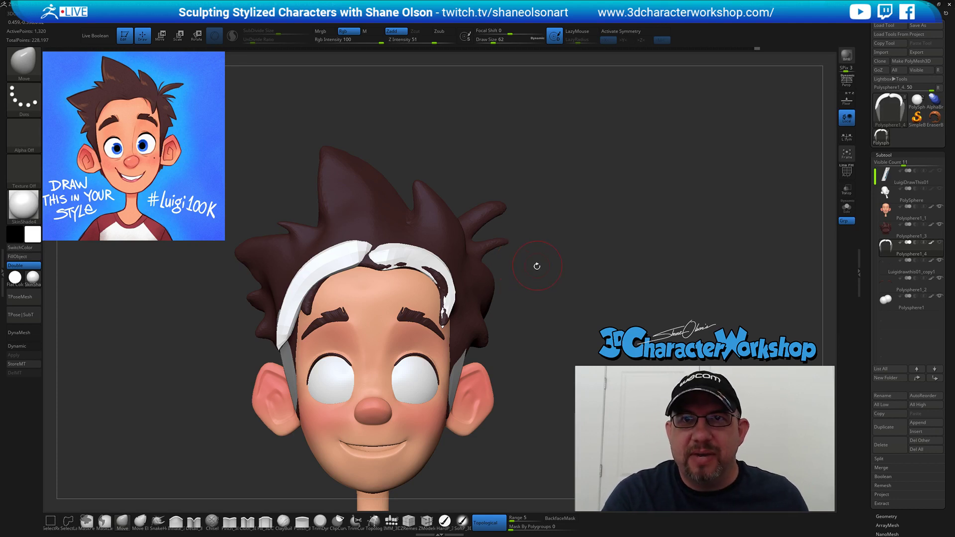
Push the hairline strands' inner ends back toward the hair above the forehead at draw size 149.
{"action": "right_click_drag", "start_coordinate": [534, 270], "coordinate": [526, 249]}
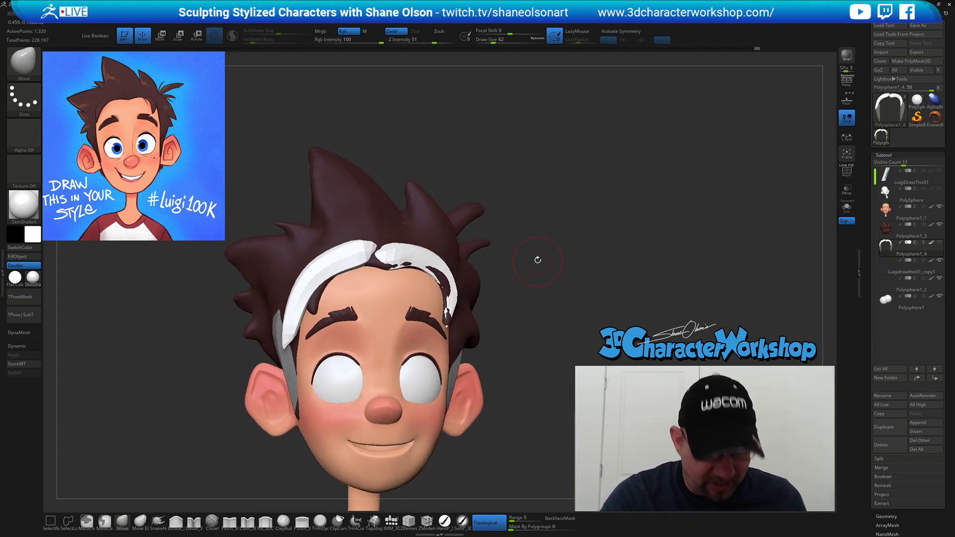
{"action": "key", "text": "s"}
{"action": "mouse_move", "coordinate": [536, 265]}
{"action": "left_mouse_down"}
{"action": "mouse_move", "coordinate": [541, 229]}
{"action": "mouse_move", "coordinate": [519, 239]}
{"action": "mouse_move", "coordinate": [482, 227]}
{"action": "mouse_move", "coordinate": [520, 213]}
{"action": "left_mouse_up"}
{"action": "key", "text": "s"}
{"action": "left_click_drag", "start_coordinate": [396, 225], "coordinate": [377, 272]}
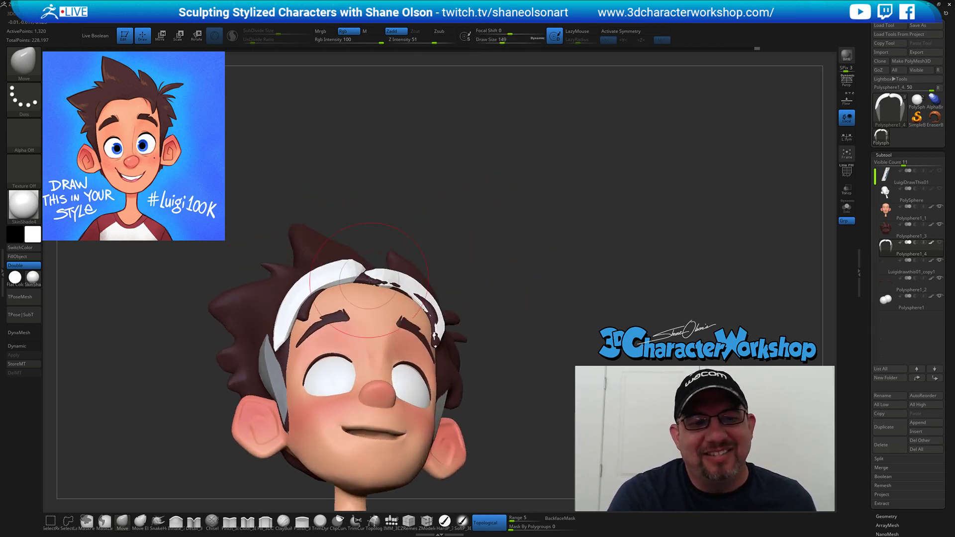
{"action": "mouse_move", "coordinate": [388, 225]}
{"action": "left_mouse_down"}
{"action": "mouse_move", "coordinate": [359, 285]}
{"action": "mouse_move", "coordinate": [355, 248]}
{"action": "mouse_move", "coordinate": [348, 258]}
{"action": "mouse_move", "coordinate": [353, 285]}
{"action": "left_mouse_up"}
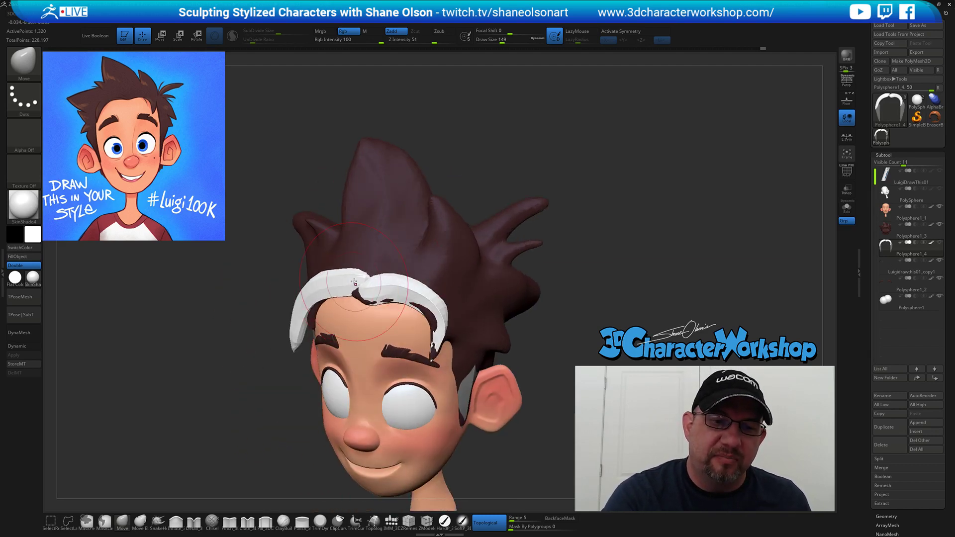
Bend the strand on the character's right side inward so its lower tip curves onto the temple, using draw size 177.
{"action": "right_click_drag", "start_coordinate": [353, 277], "coordinate": [404, 280]}
{"action": "key", "text": "bracketright"}
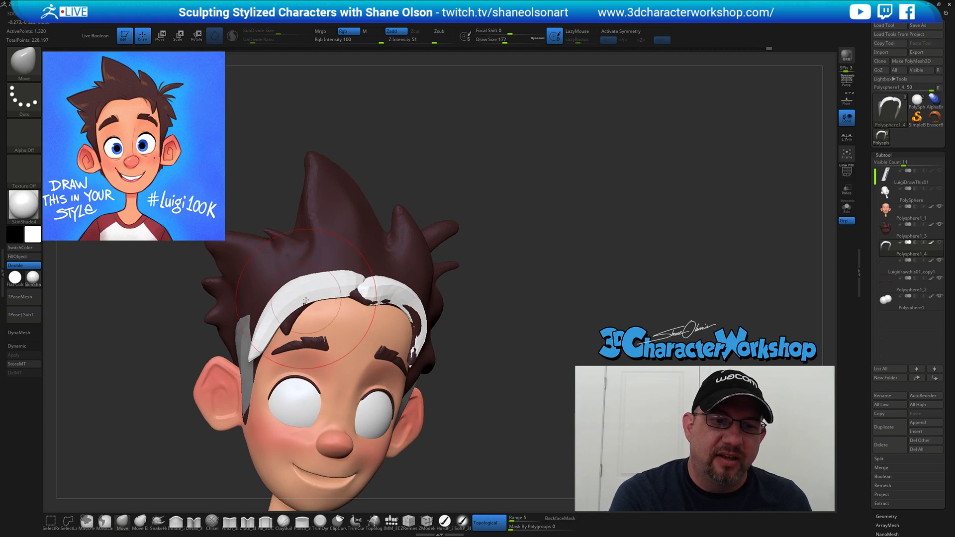
{"action": "left_click_drag", "start_coordinate": [261, 352], "coordinate": [263, 337]}
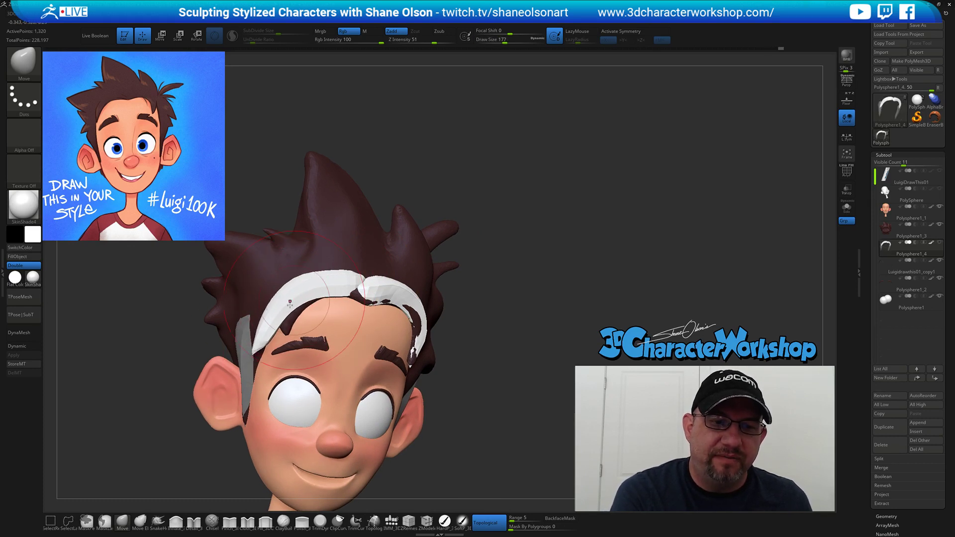
{"action": "right_click_drag", "start_coordinate": [333, 314], "coordinate": [286, 303]}
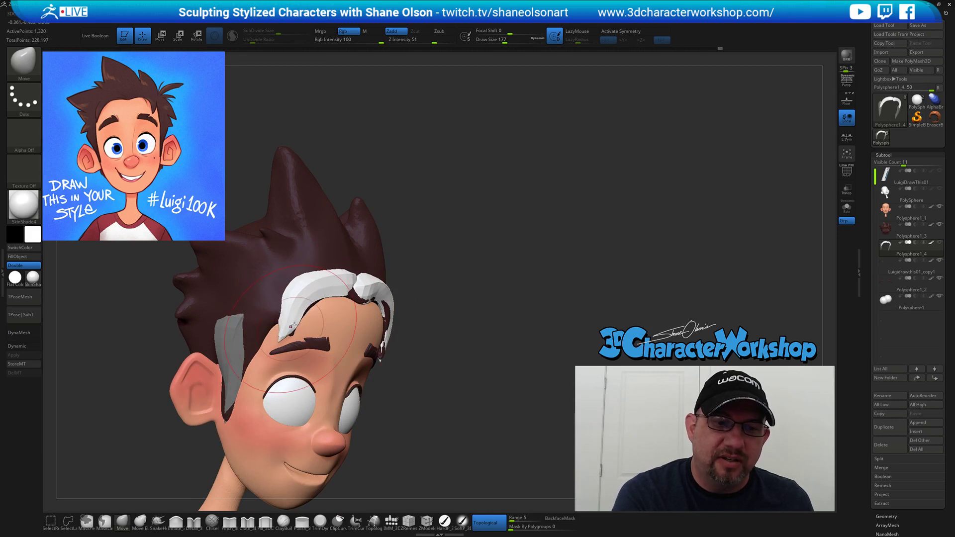
{"action": "right_click_drag", "start_coordinate": [349, 309], "coordinate": [318, 314]}
{"action": "left_click_drag", "start_coordinate": [302, 305], "coordinate": [299, 313]}
Bring the two strands' inner ends together above the centre of the forehead, using draw size 149 for the join.
{"action": "key", "text": "bracketleft"}
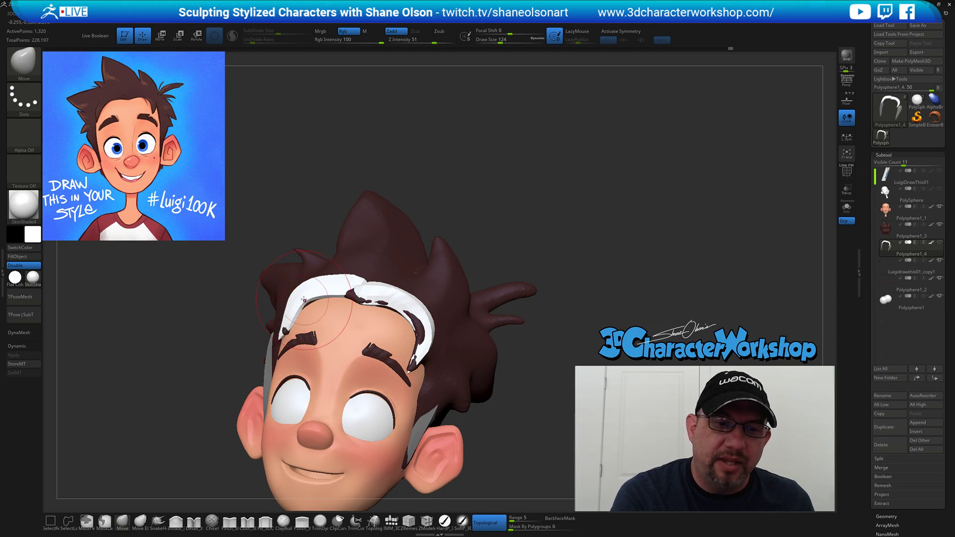
{"action": "right_click_drag", "start_coordinate": [341, 302], "coordinate": [311, 302]}
{"action": "right_click_drag", "start_coordinate": [373, 263], "coordinate": [401, 259]}
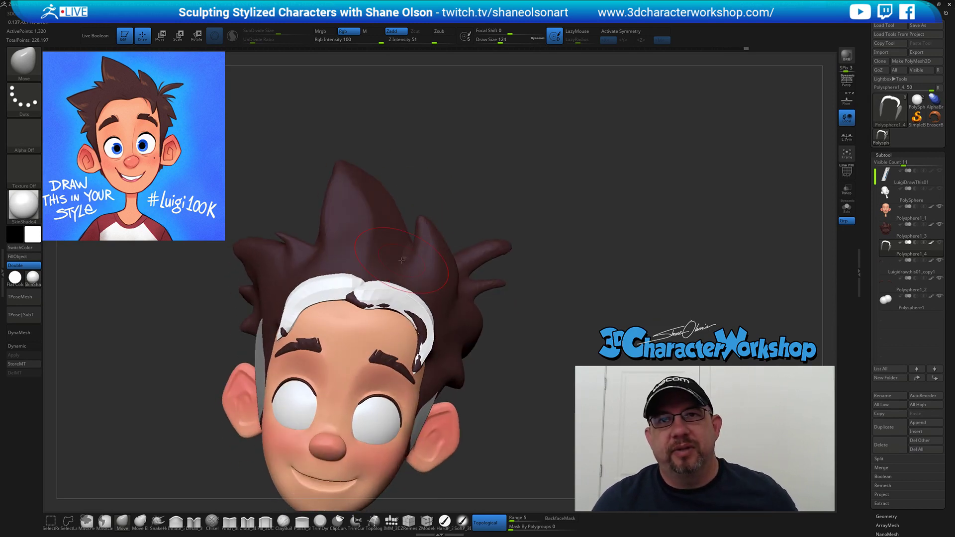
{"action": "right_click_drag", "start_coordinate": [491, 194], "coordinate": [512, 185], "text": "ctrl"}
{"action": "key", "text": "s"}
{"action": "left_click_drag", "start_coordinate": [512, 184], "coordinate": [516, 184]}
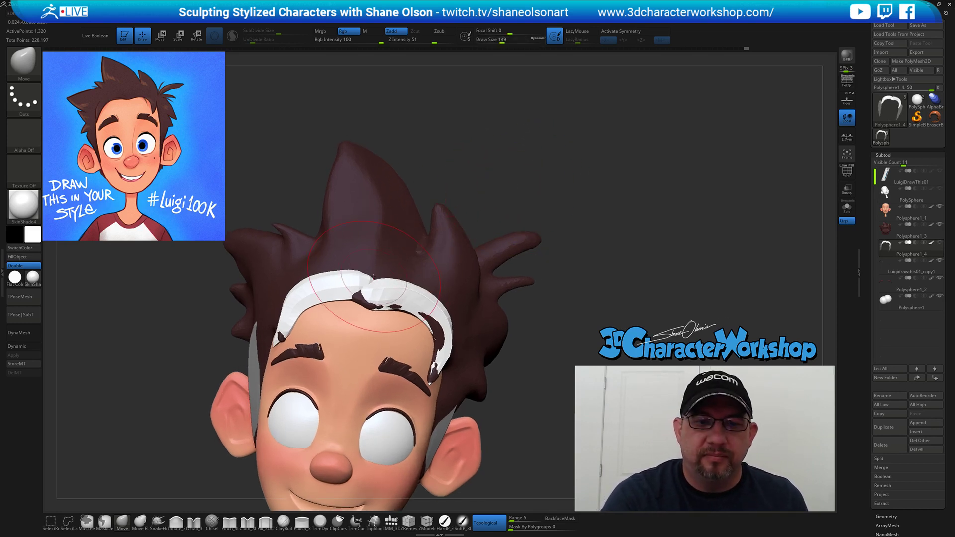
{"action": "left_click_drag", "start_coordinate": [371, 297], "coordinate": [366, 298]}
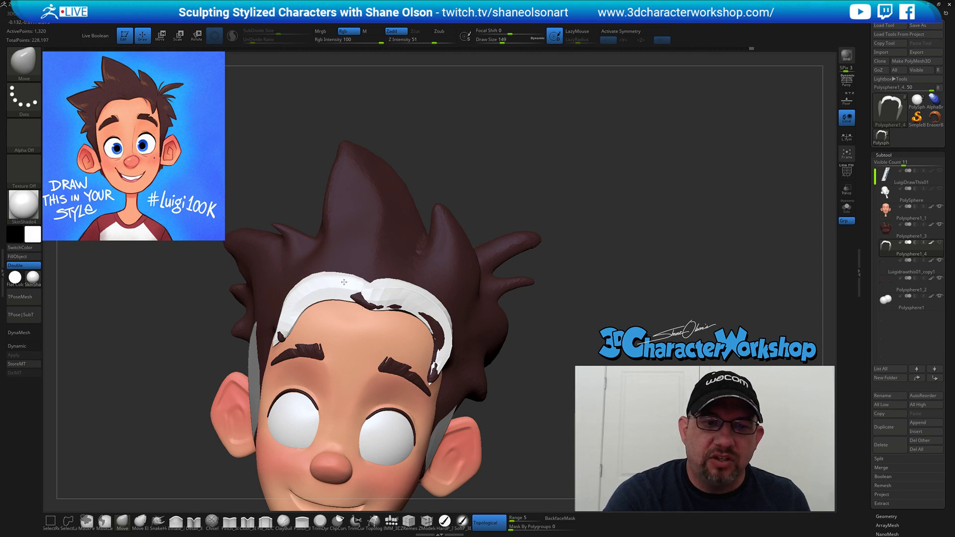
Tuck the right strand's lower tip into the hair at the temple with draw size 112.
{"action": "right_click_drag", "start_coordinate": [380, 273], "coordinate": [409, 269]}
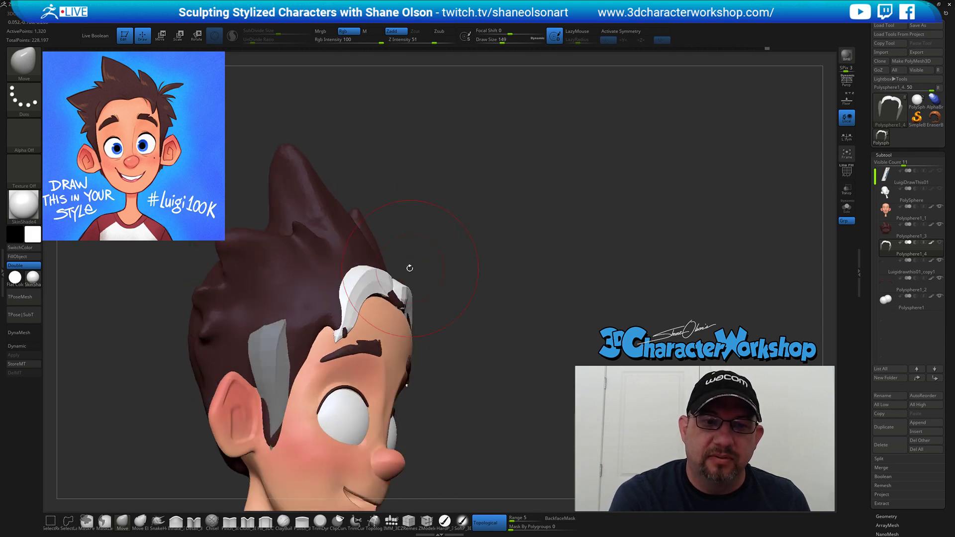
{"action": "right_click_drag", "start_coordinate": [367, 310], "coordinate": [333, 342]}
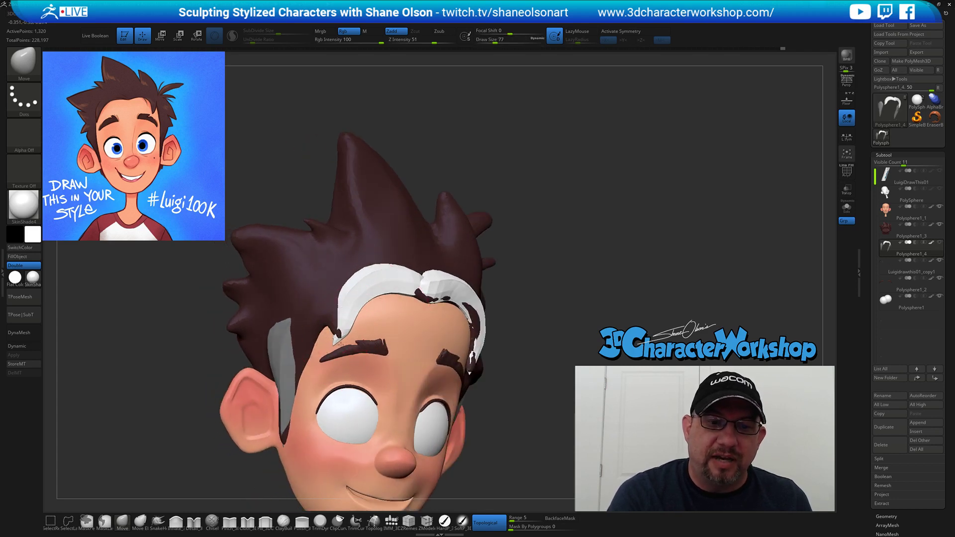
{"action": "key", "text": "bracketright"}
{"action": "key", "text": "bracketright"}
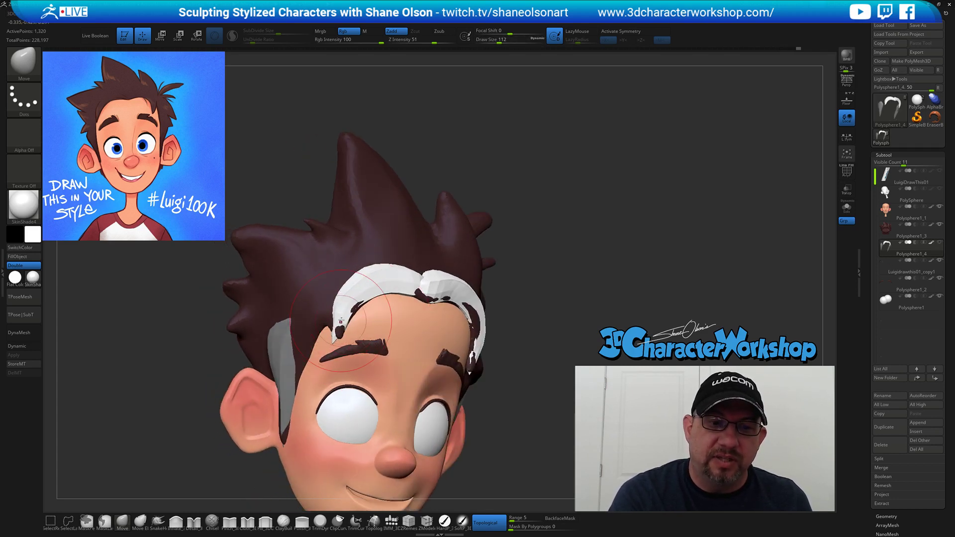
{"action": "right_click_drag", "start_coordinate": [354, 309], "coordinate": [330, 338]}
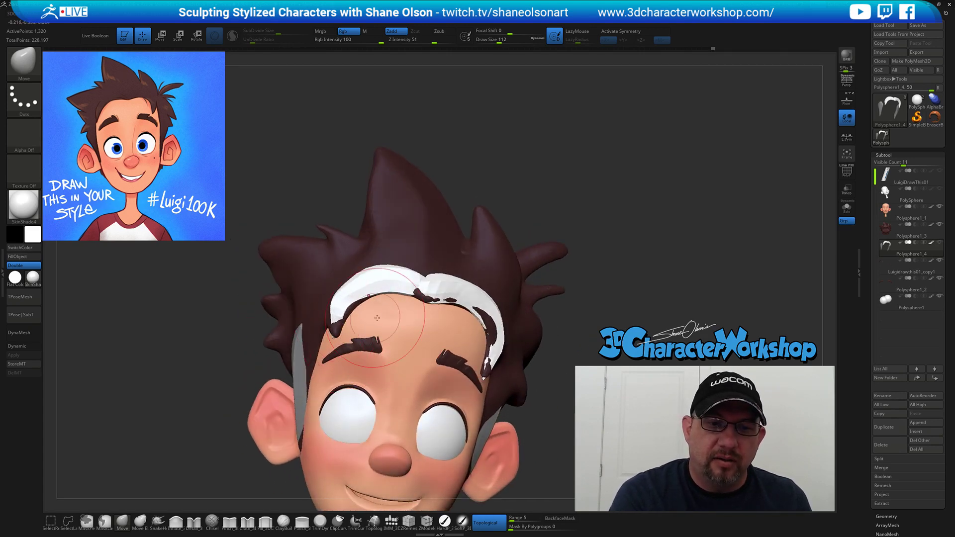
Push the right strand's lower edge back so it follows the hairline along the forehead.
{"action": "mouse_move", "coordinate": [374, 315]}
{"action": "right_mouse_down"}
{"action": "mouse_move", "coordinate": [356, 309]}
{"action": "mouse_move", "coordinate": [354, 277]}
{"action": "right_mouse_up"}
{"action": "key", "text": "bracketleft"}
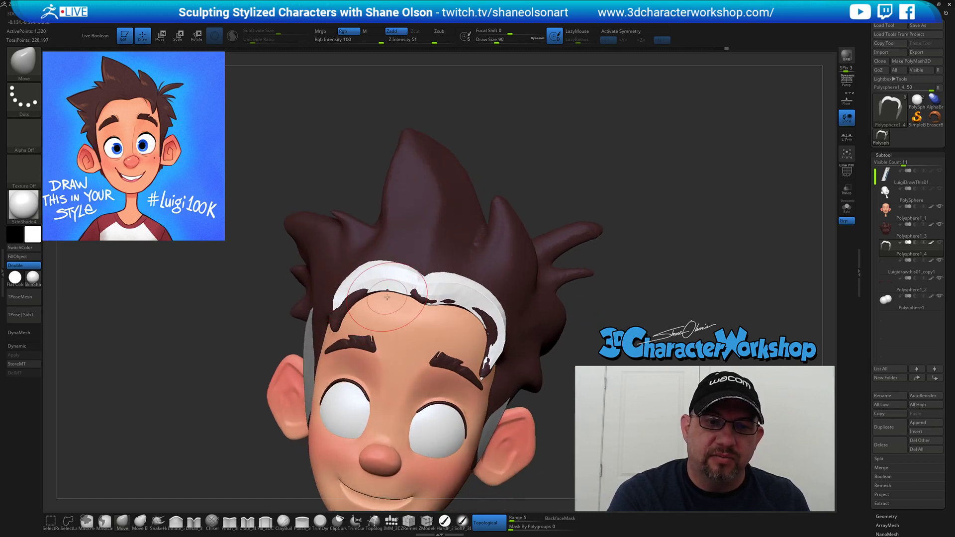
{"action": "right_click_drag", "start_coordinate": [401, 298], "coordinate": [407, 297]}
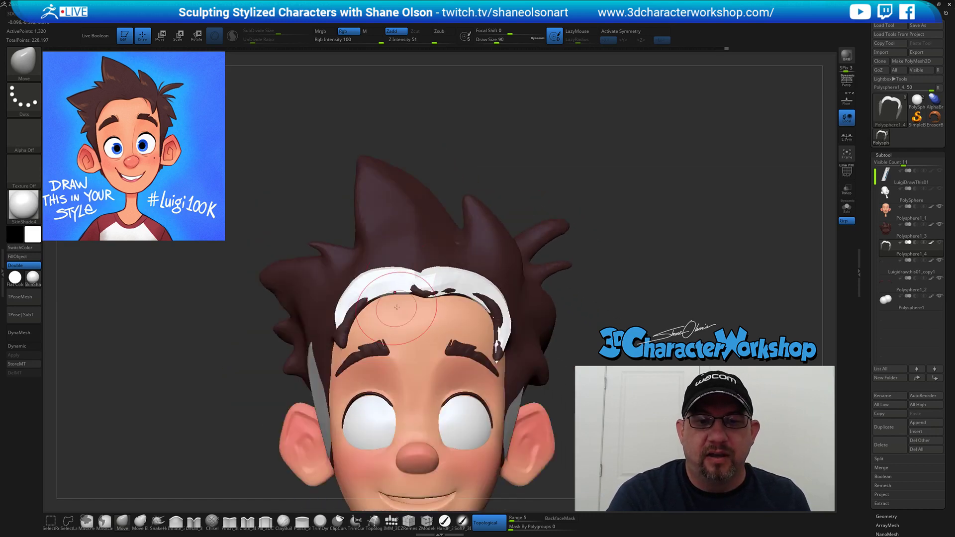
{"action": "key", "text": "bracketright"}
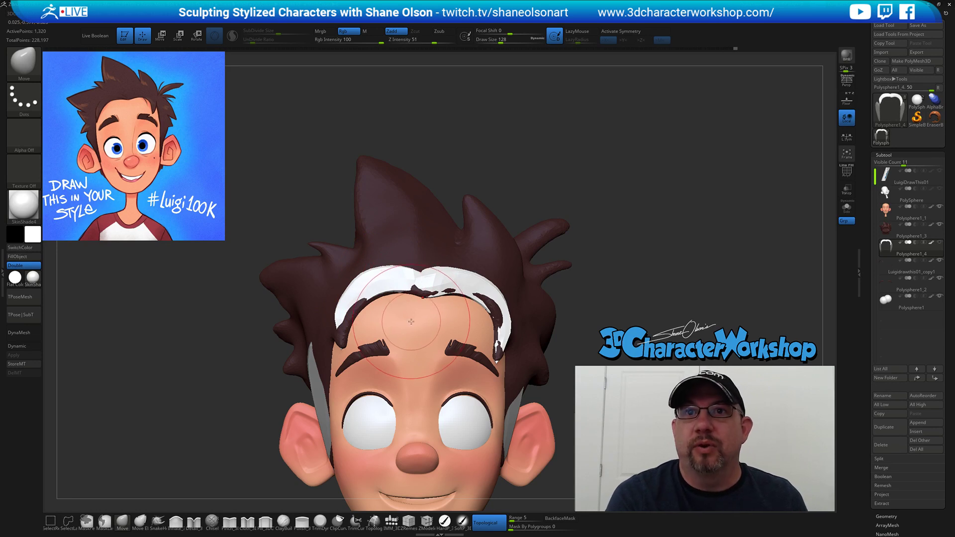
Fit the right strand's side profile and lower end closer to the temple hair, reducing the draw size to 65.
{"action": "mouse_move", "coordinate": [590, 285]}
{"action": "right_mouse_down", "text": "alt"}
{"action": "mouse_move", "coordinate": [542, 264]}
{"action": "mouse_move", "coordinate": [562, 275]}
{"action": "right_mouse_up", "text": "alt"}
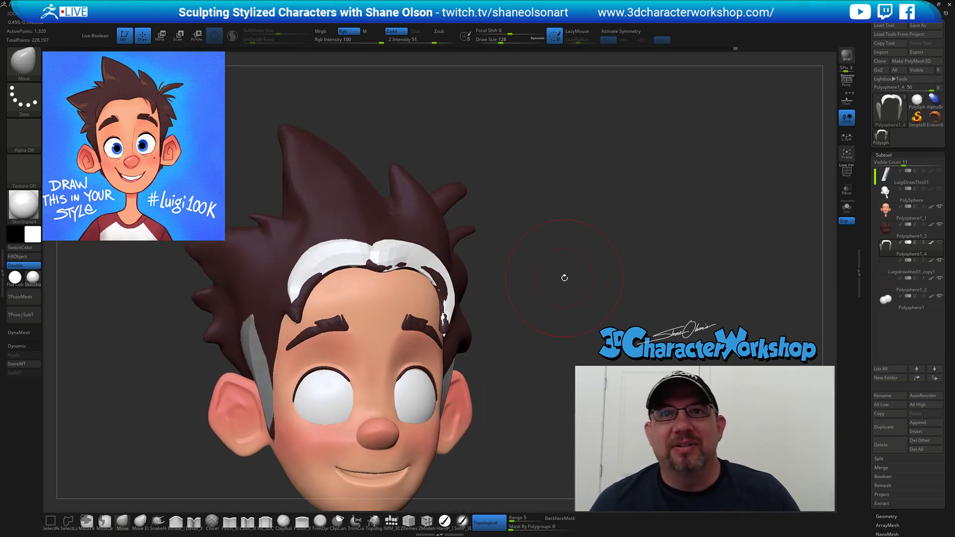
{"action": "right_click_drag", "start_coordinate": [494, 270], "coordinate": [520, 263], "text": "alt"}
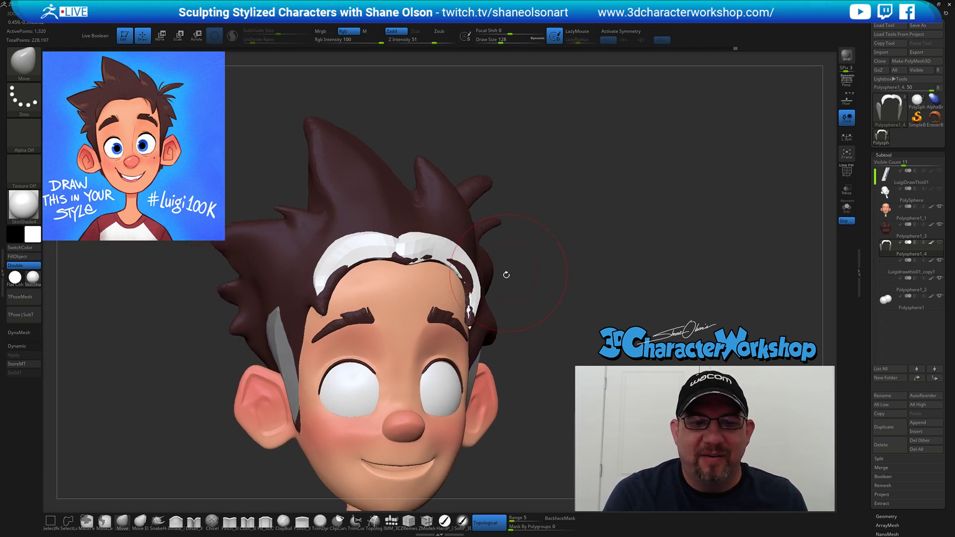
{"action": "right_click_drag", "start_coordinate": [383, 307], "coordinate": [414, 300]}
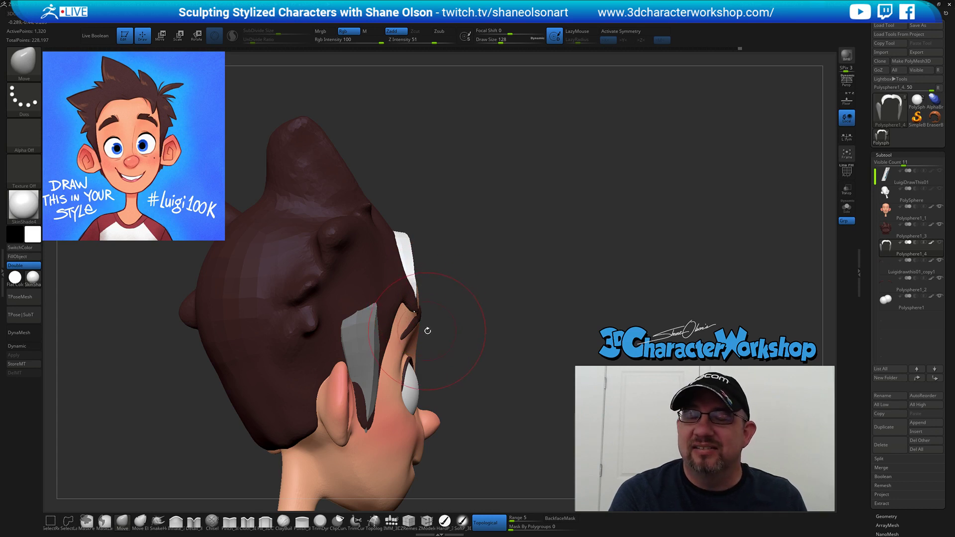
{"action": "key", "text": "s"}
{"action": "left_click", "coordinate": [477, 286]}
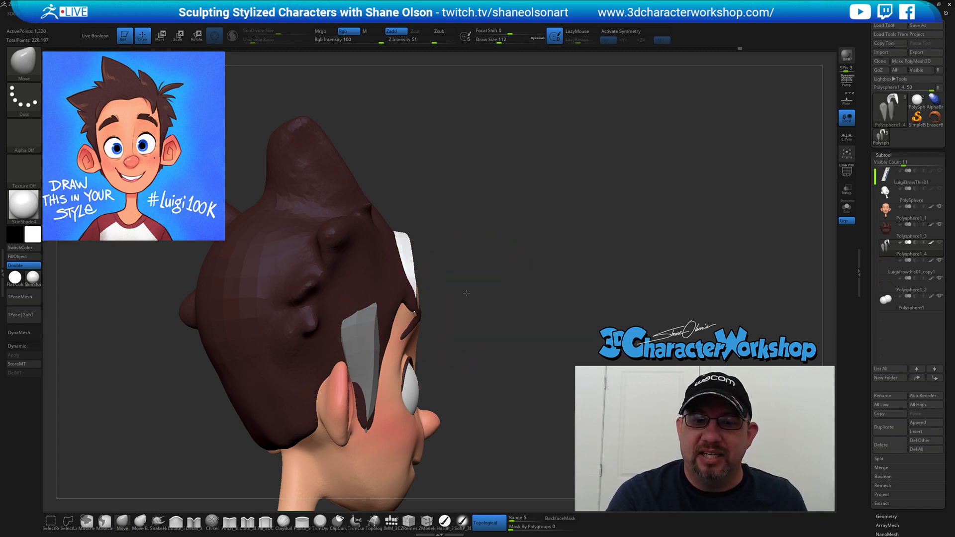
{"action": "right_click_drag", "start_coordinate": [476, 289], "coordinate": [414, 313]}
{"action": "key", "text": "s"}
{"action": "left_click", "coordinate": [421, 287]}
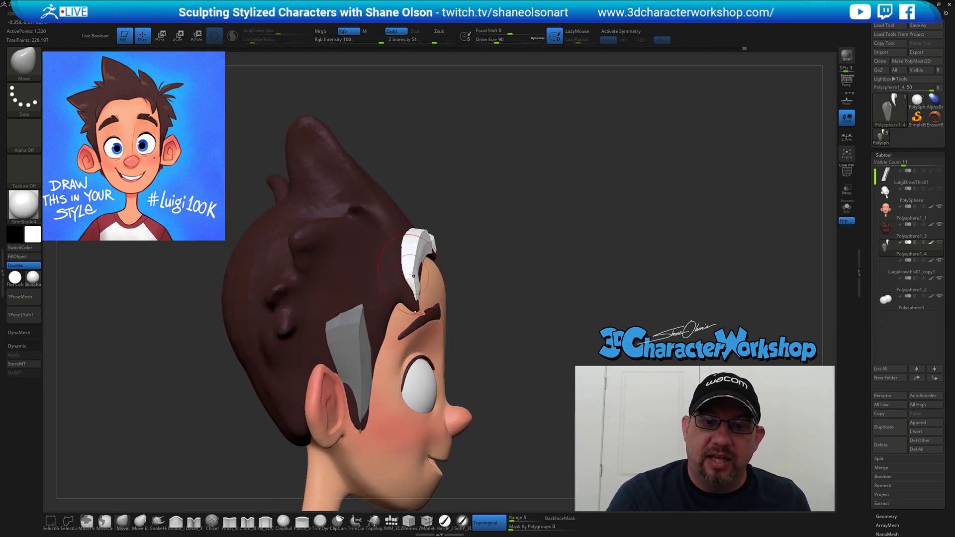
{"action": "key", "text": "s"}
{"action": "left_click", "coordinate": [419, 279]}
{"action": "right_click_drag", "start_coordinate": [458, 296], "coordinate": [426, 274]}
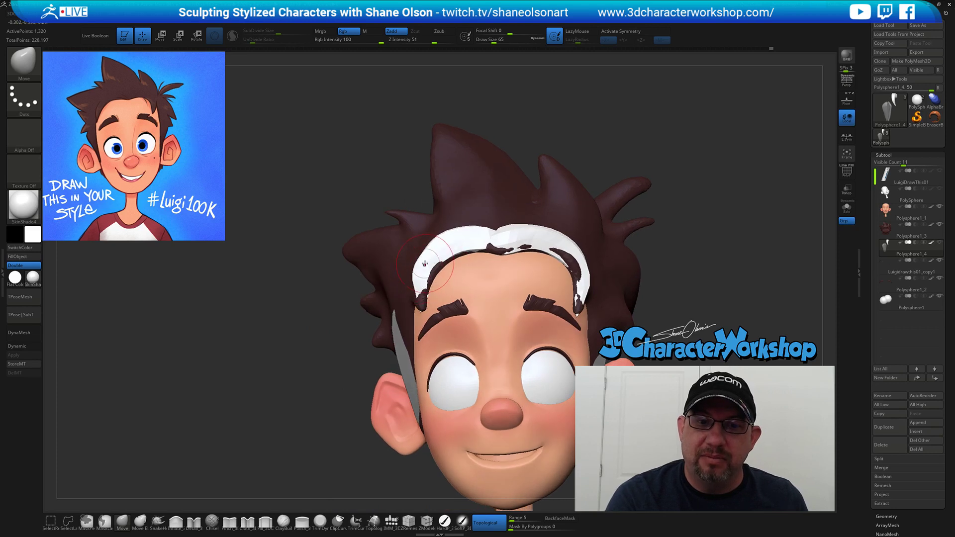
Reshape the right strand's lower curve above the eyebrow at draw size 71.
{"action": "key", "text": "s"}
{"action": "left_click", "coordinate": [426, 252]}
{"action": "key", "text": "s"}
{"action": "left_click", "coordinate": [440, 273]}
{"action": "left_click_drag", "start_coordinate": [435, 275], "coordinate": [445, 280]}
{"action": "right_click_drag", "start_coordinate": [457, 283], "coordinate": [471, 283]}
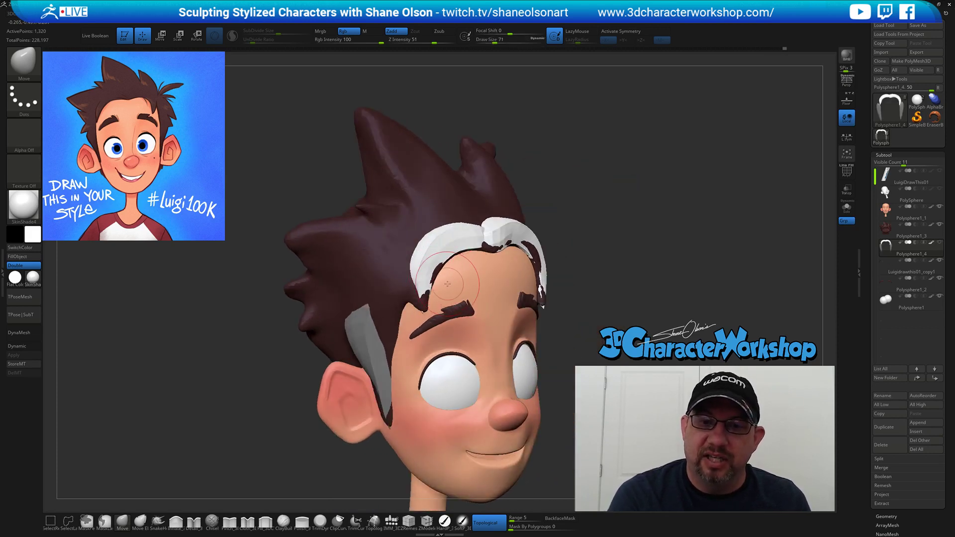
Refine the right strand's inner end where it meets the left strand, using draw size 112.
{"action": "right_click_drag", "start_coordinate": [618, 301], "coordinate": [605, 277]}
{"action": "right_click_drag", "start_coordinate": [655, 235], "coordinate": [634, 264]}
{"action": "key", "text": "s"}
{"action": "left_click", "coordinate": [624, 264]}
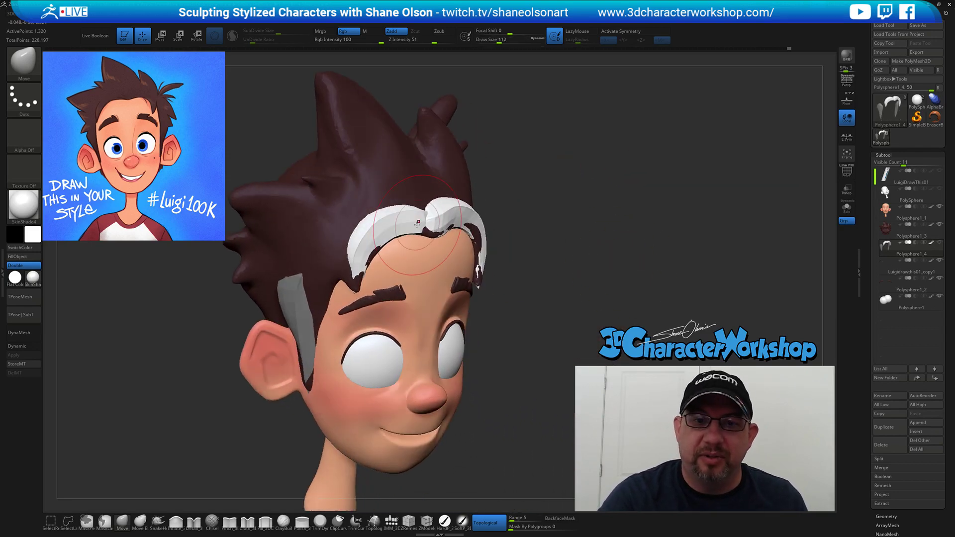
{"action": "mouse_move", "coordinate": [422, 233]}
{"action": "right_mouse_down"}
{"action": "mouse_move", "coordinate": [440, 275]}
{"action": "mouse_move", "coordinate": [421, 234]}
{"action": "right_mouse_up"}
Compare the whole head and its hairline from the front with the reference drawing.
{"action": "mouse_move", "coordinate": [530, 332]}
{"action": "right_mouse_down"}
{"action": "mouse_move", "coordinate": [518, 320]}
{"action": "mouse_move", "coordinate": [587, 284]}
{"action": "mouse_move", "coordinate": [517, 323]}
{"action": "right_mouse_up"}
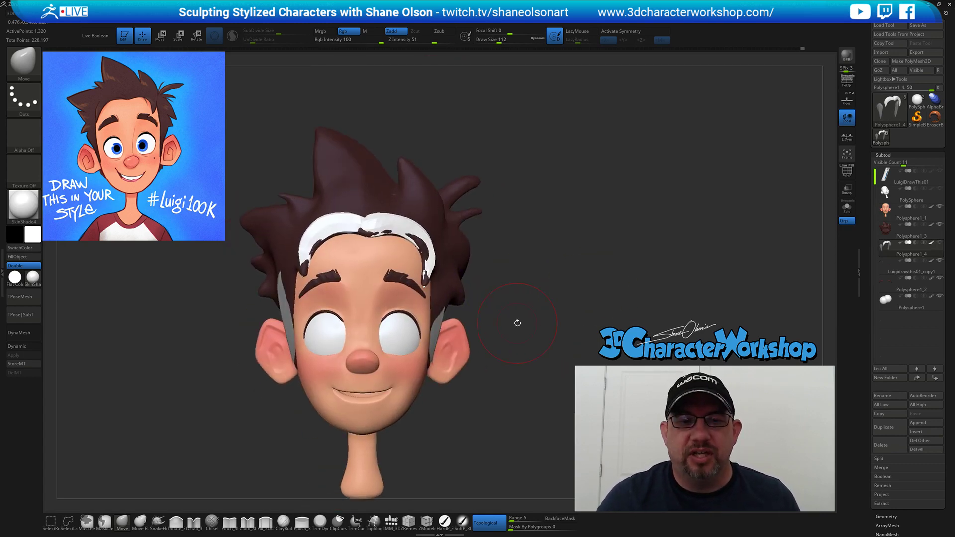
{"action": "right_click_drag", "start_coordinate": [494, 266], "coordinate": [504, 275], "text": "ctrl"}
{"action": "mouse_move", "coordinate": [502, 351]}
{"action": "right_mouse_down"}
{"action": "mouse_move", "coordinate": [526, 350]}
{"action": "mouse_move", "coordinate": [497, 355]}
{"action": "mouse_move", "coordinate": [516, 313]}
{"action": "mouse_move", "coordinate": [545, 307]}
{"action": "mouse_move", "coordinate": [537, 326]}
{"action": "right_mouse_up"}
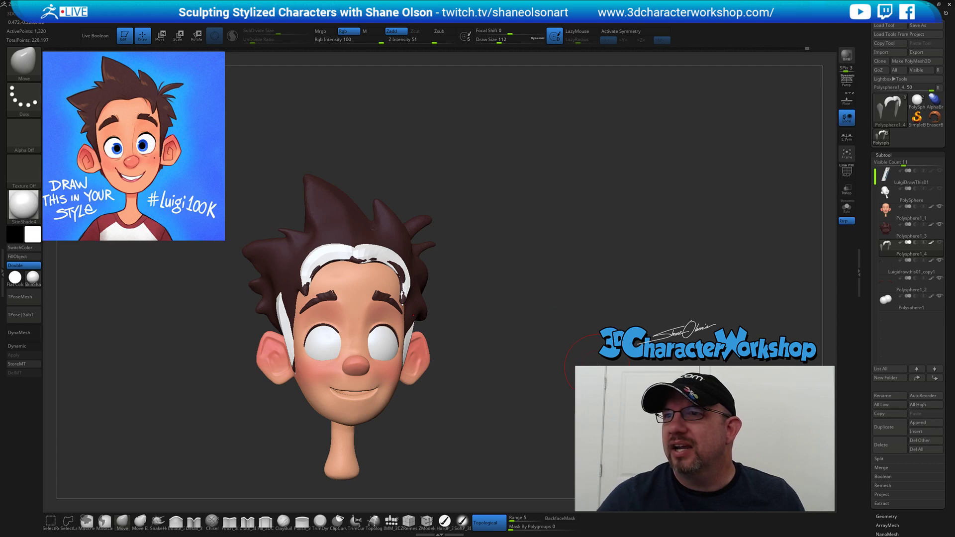
{"action": "right_click_drag", "start_coordinate": [535, 260], "coordinate": [542, 264]}
{"action": "mouse_move", "coordinate": [518, 216]}
{"action": "right_mouse_down"}
{"action": "mouse_move", "coordinate": [518, 202]}
{"action": "mouse_move", "coordinate": [520, 214]}
{"action": "right_mouse_up"}
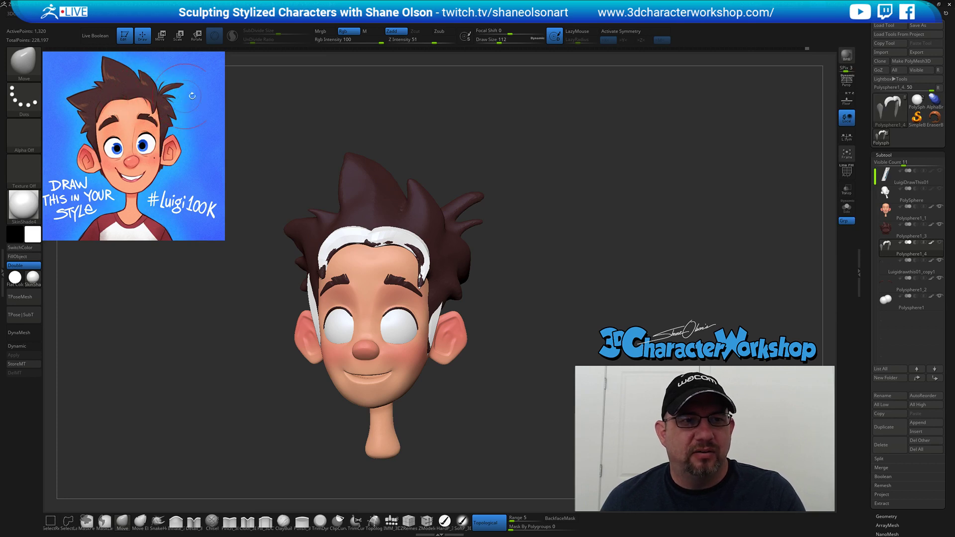
Draw a Flat_single strand with the makkon hair curve brush from the centre hairline up the tall front spike, at draw size 68.
{"action": "left_click_drag", "start_coordinate": [504, 175], "coordinate": [518, 266]}
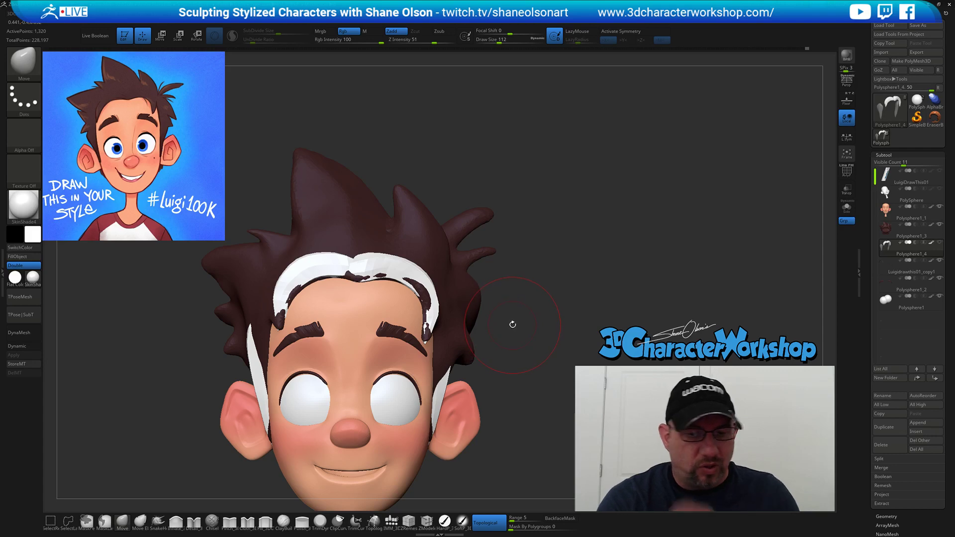
{"action": "key", "text": "b"}
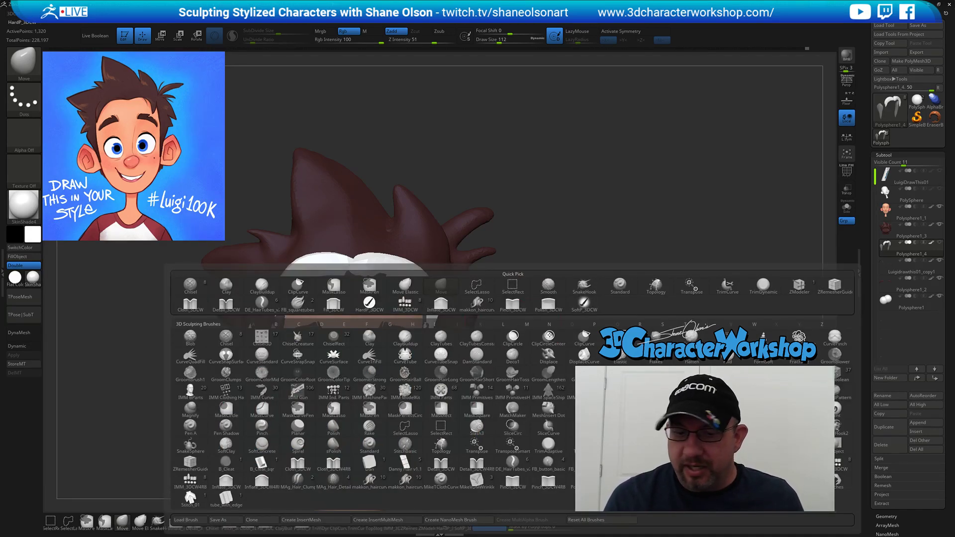
{"action": "left_click", "coordinate": [476, 302]}
{"action": "mouse_move", "coordinate": [534, 300]}
{"action": "left_mouse_down"}
{"action": "mouse_move", "coordinate": [541, 288]}
{"action": "mouse_move", "coordinate": [551, 324]}
{"action": "left_mouse_up"}
{"action": "key", "text": "s"}
{"action": "left_click", "coordinate": [536, 287]}
{"action": "left_click_drag", "start_coordinate": [359, 293], "coordinate": [322, 151]}
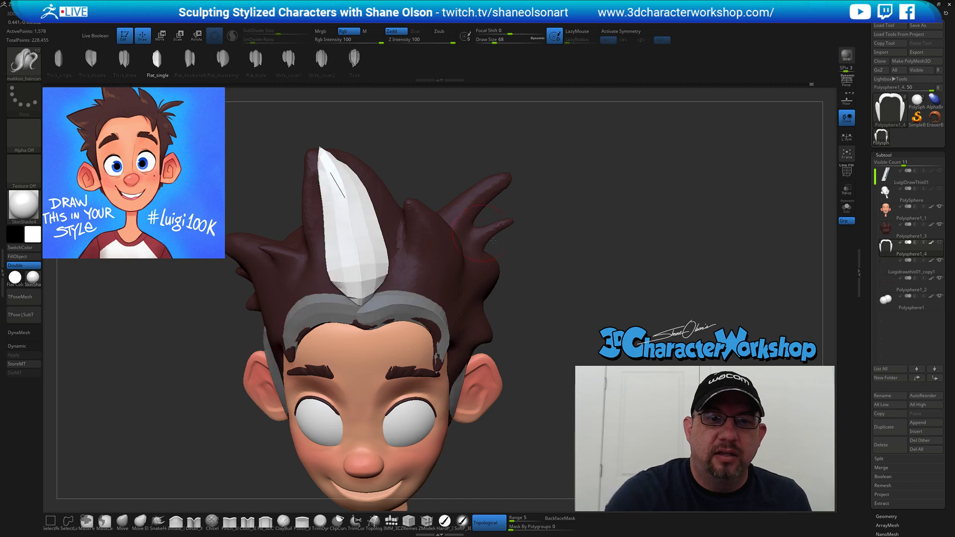
Widen the front spike's new strand by raising the brush's draw size to 92.
{"action": "mouse_move", "coordinate": [569, 311]}
{"action": "left_mouse_down"}
{"action": "mouse_move", "coordinate": [532, 321]}
{"action": "mouse_move", "coordinate": [561, 320]}
{"action": "left_mouse_up"}
{"action": "mouse_move", "coordinate": [594, 289]}
{"action": "left_mouse_down"}
{"action": "mouse_move", "coordinate": [578, 294]}
{"action": "mouse_move", "coordinate": [590, 295]}
{"action": "left_mouse_up"}
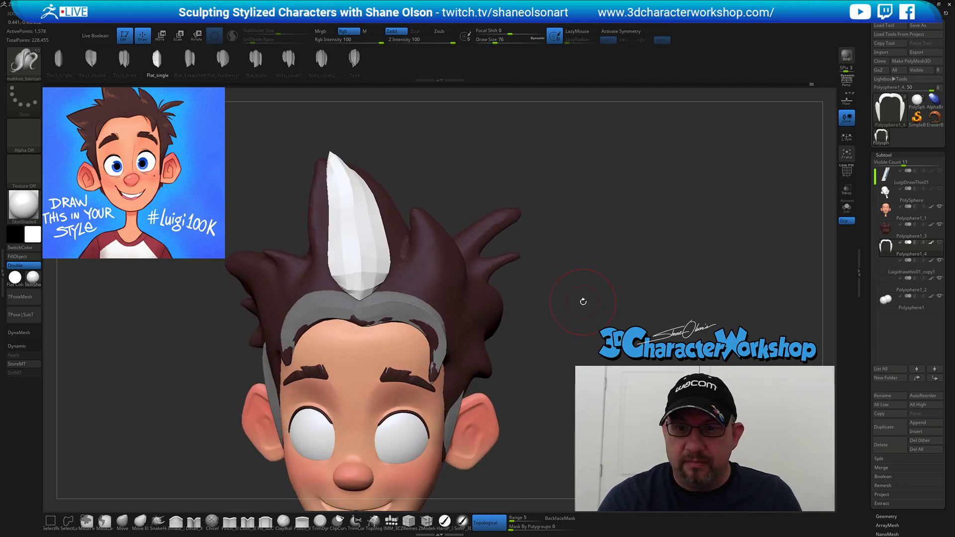
{"action": "left_click_drag", "start_coordinate": [582, 319], "coordinate": [536, 307]}
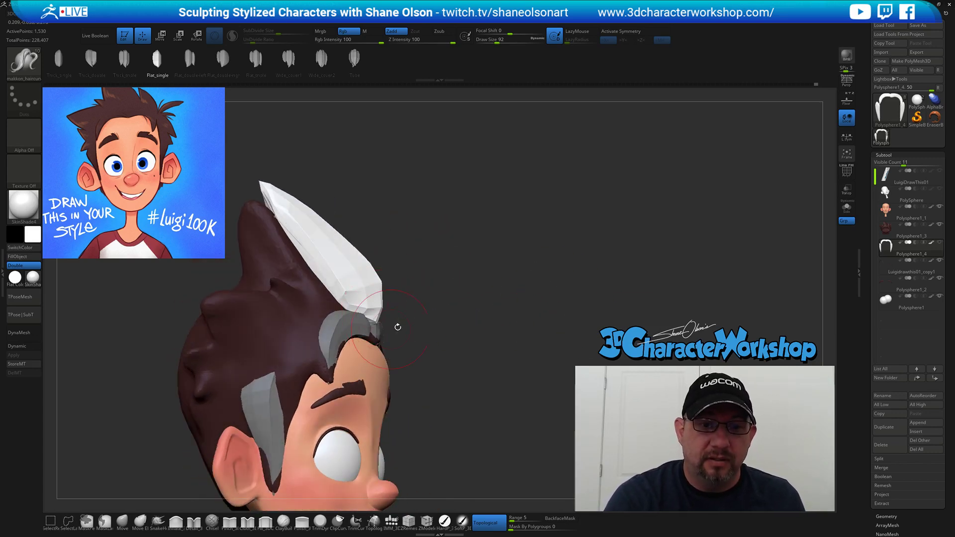
{"action": "left_click_drag", "start_coordinate": [483, 320], "coordinate": [480, 334]}
Bend the strand's curve back against the front spike from the side, finishing at draw size 92.
{"action": "key", "text": "["}
{"action": "left_click_drag", "start_coordinate": [275, 216], "coordinate": [251, 208]}
{"action": "left_click_drag", "start_coordinate": [350, 300], "coordinate": [330, 299]}
{"action": "left_click_drag", "start_coordinate": [253, 209], "coordinate": [243, 222]}
{"action": "left_click_drag", "start_coordinate": [330, 299], "coordinate": [347, 329]}
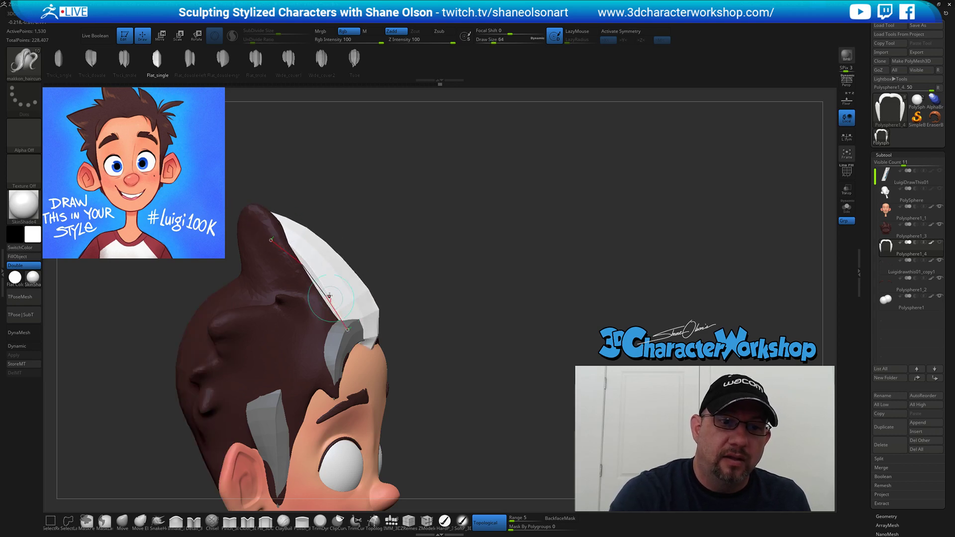
{"action": "left_click_drag", "start_coordinate": [271, 240], "coordinate": [226, 214]}
{"action": "left_click_drag", "start_coordinate": [512, 286], "coordinate": [535, 286]}
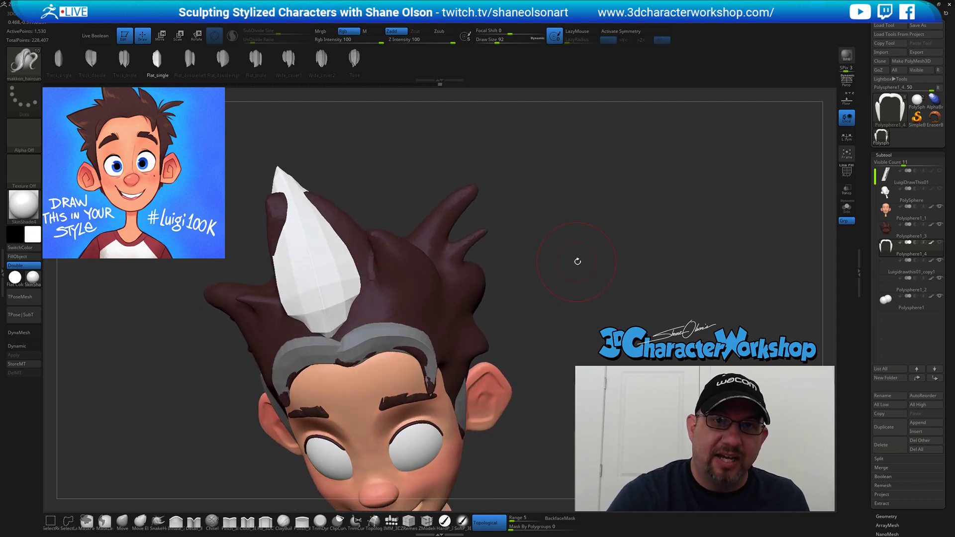
Fit the front strand around the tall spike with the Move brush at draw size 167, with transparency turned on.
{"action": "left_click", "coordinate": [123, 520]}
{"action": "mouse_move", "coordinate": [534, 231]}
{"action": "left_mouse_down"}
{"action": "mouse_move", "coordinate": [528, 239]}
{"action": "mouse_move", "coordinate": [542, 243]}
{"action": "left_mouse_up"}
{"action": "key", "text": "s"}
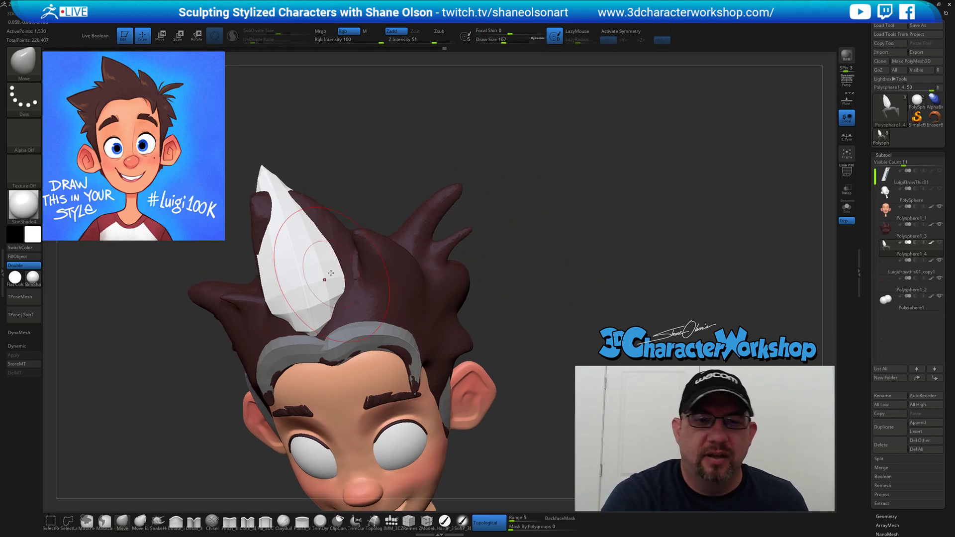
{"action": "left_click", "coordinate": [847, 189]}
{"action": "left_click_drag", "start_coordinate": [511, 256], "coordinate": [289, 213]}
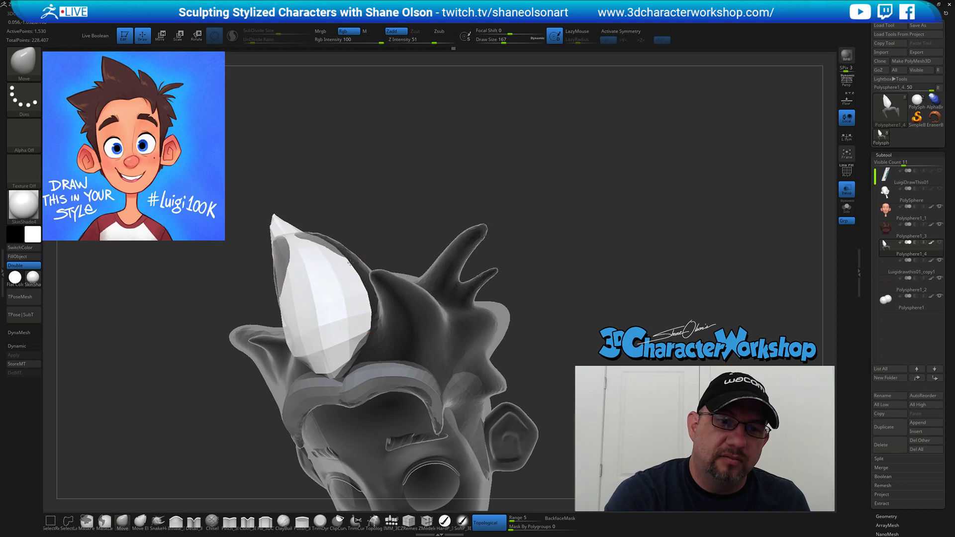
{"action": "right_click_drag", "start_coordinate": [366, 299], "coordinate": [384, 284]}
{"action": "right_click_drag", "start_coordinate": [412, 214], "coordinate": [415, 217]}
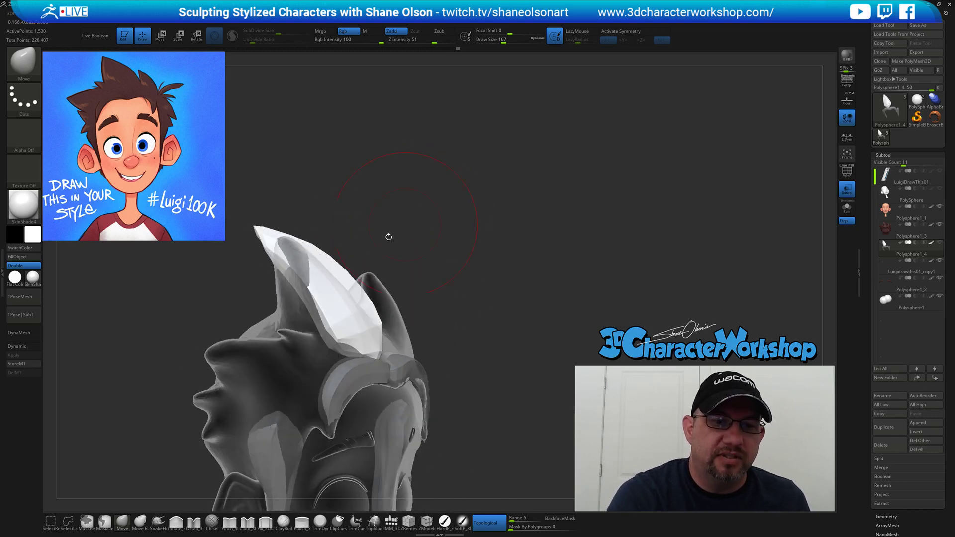
{"action": "right_click_drag", "start_coordinate": [379, 256], "coordinate": [404, 228]}
{"action": "right_click_drag", "start_coordinate": [297, 310], "coordinate": [376, 230]}
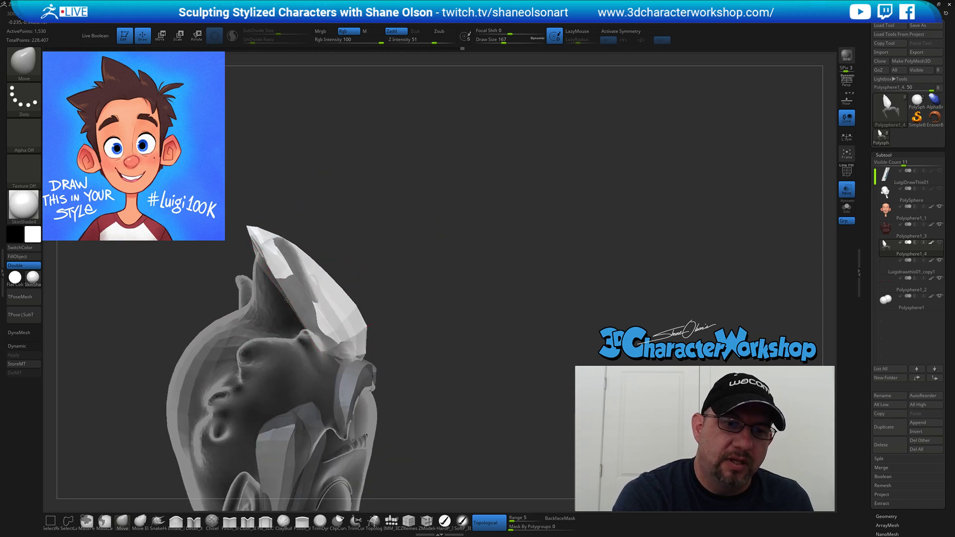
{"action": "right_click_drag", "start_coordinate": [335, 303], "coordinate": [408, 283]}
Display the strand mesh's polygroup wireframe, reduce the Move brush's draw size to 120 and isolate the strands from the other subtools.
{"action": "key", "text": "shift+f"}
{"action": "key", "text": "bracketleft"}
{"action": "key", "text": "bracketleft"}
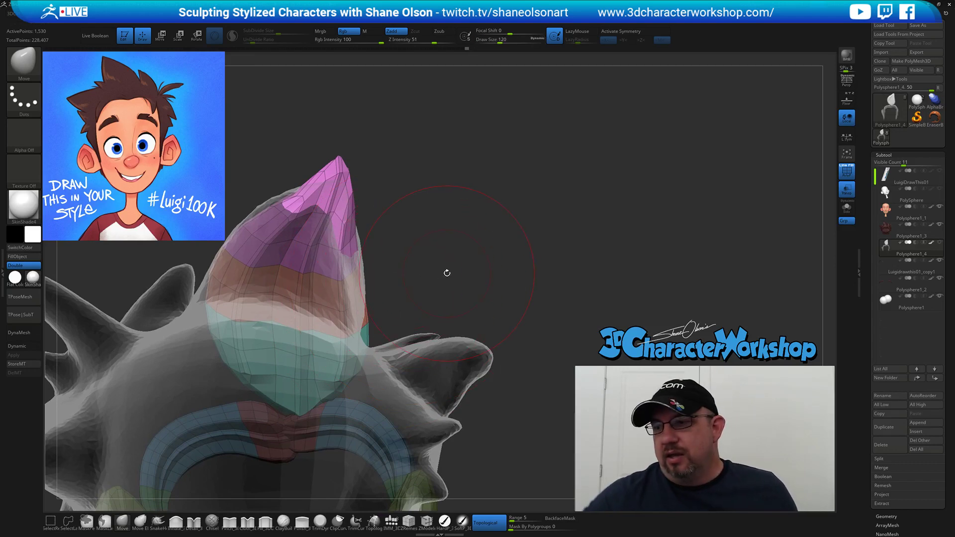
{"action": "left_click", "coordinate": [846, 205]}
{"action": "left_click_drag", "start_coordinate": [488, 311], "coordinate": [401, 354]}
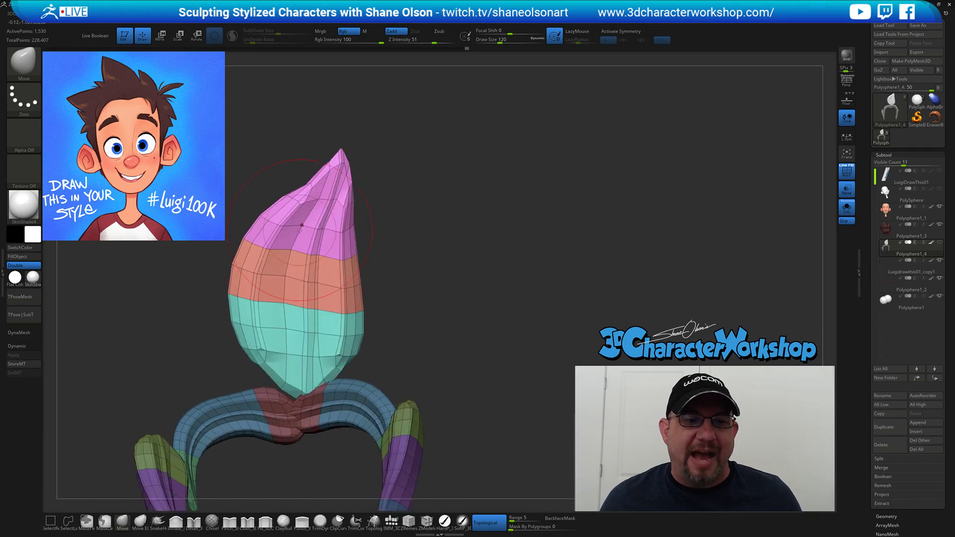
Even out the isolated front strand's surface and silhouette from several angles with the Move brush at draw size 83.
{"action": "left_click_drag", "start_coordinate": [476, 263], "coordinate": [393, 273]}
{"action": "key", "text": "s"}
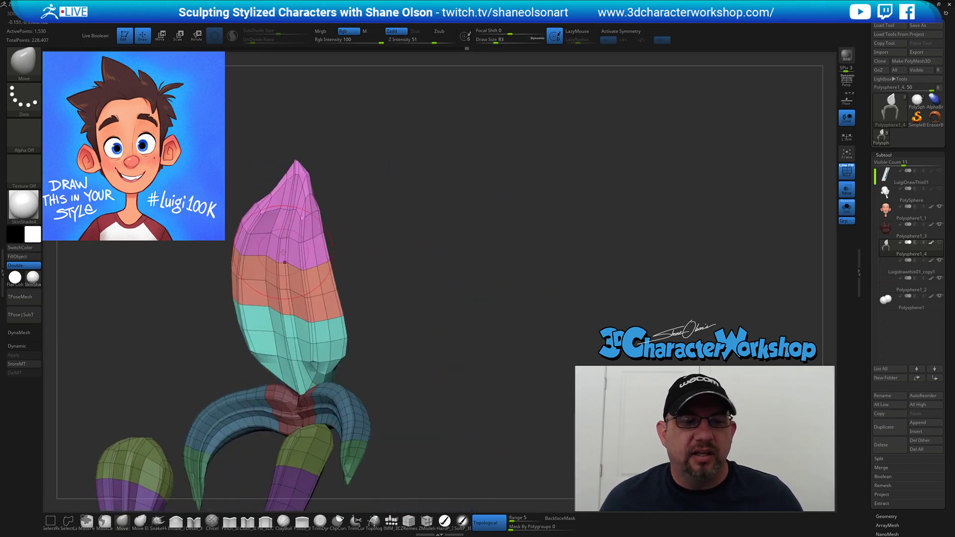
{"action": "mouse_move", "coordinate": [437, 306]}
{"action": "left_mouse_down"}
{"action": "mouse_move", "coordinate": [428, 311]}
{"action": "mouse_move", "coordinate": [443, 313]}
{"action": "left_mouse_up"}
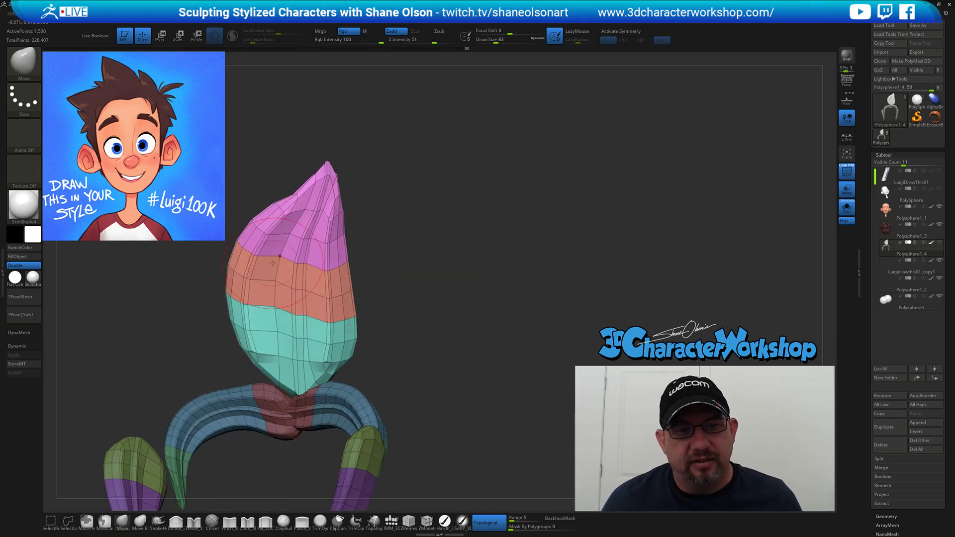
{"action": "mouse_move", "coordinate": [445, 253]}
{"action": "left_mouse_down"}
{"action": "mouse_move", "coordinate": [444, 290]}
{"action": "mouse_move", "coordinate": [463, 309]}
{"action": "mouse_move", "coordinate": [503, 307]}
{"action": "left_mouse_up"}
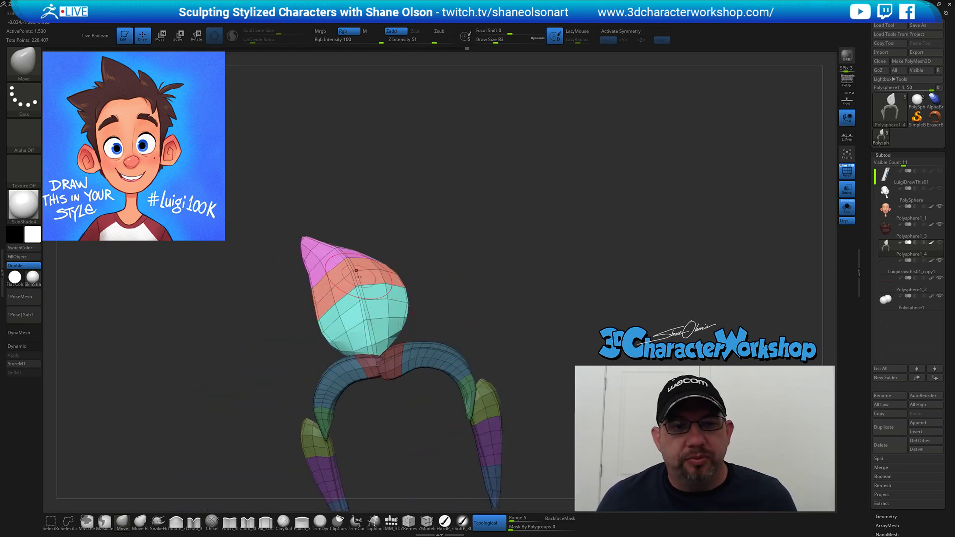
{"action": "left_click_drag", "start_coordinate": [443, 166], "coordinate": [443, 214]}
{"action": "left_click_drag", "start_coordinate": [417, 263], "coordinate": [382, 271]}
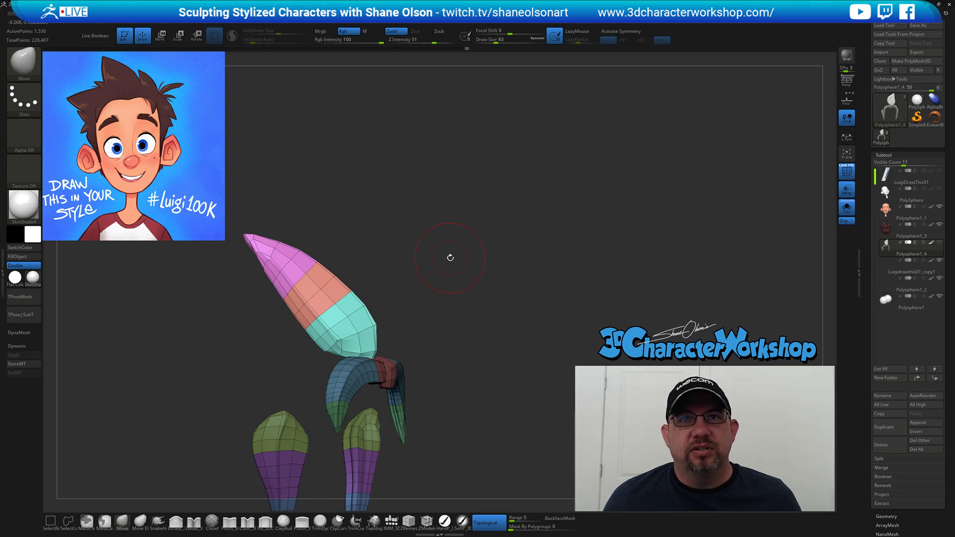
{"action": "left_click_drag", "start_coordinate": [454, 258], "coordinate": [469, 276]}
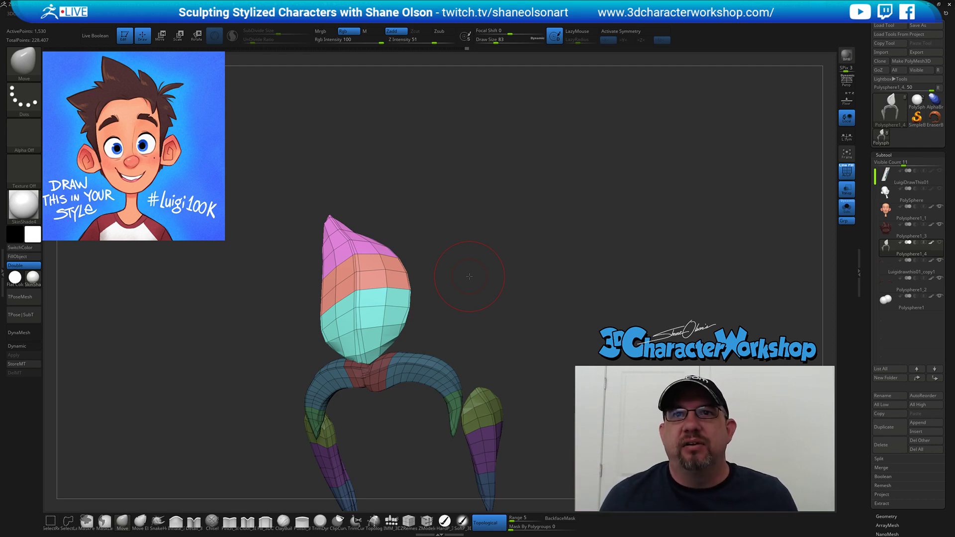
{"action": "left_click_drag", "start_coordinate": [490, 267], "coordinate": [470, 240], "text": "alt"}
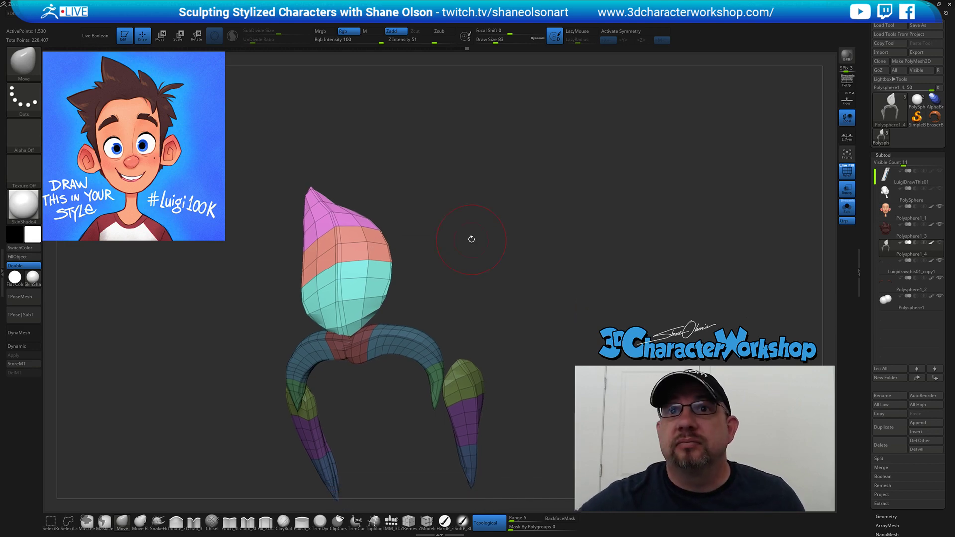
Bring back the other subtools and wrap the front strand around the spike from several angles with the Move brush at draw size 158.
{"action": "left_click", "coordinate": [847, 207]}
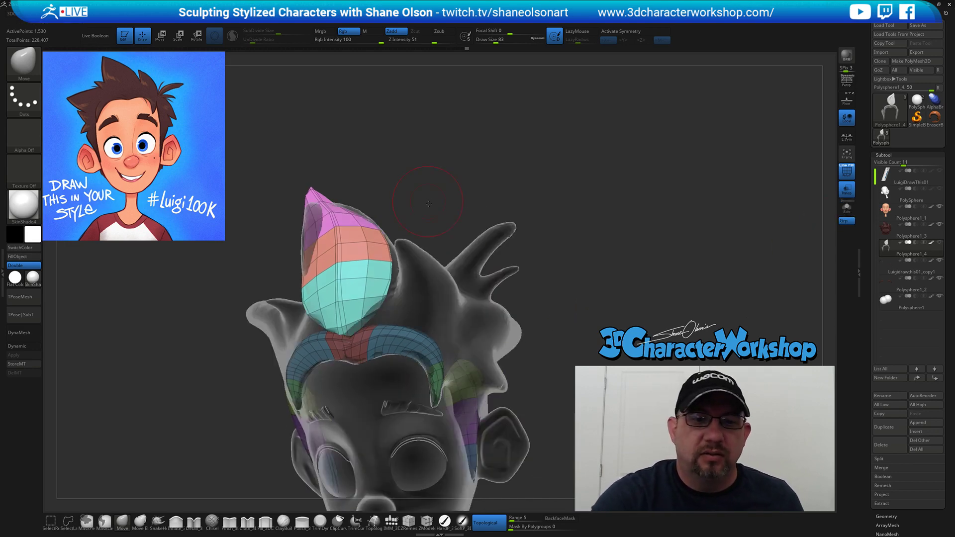
{"action": "key", "text": "s"}
{"action": "left_click_drag", "start_coordinate": [435, 205], "coordinate": [455, 213]}
{"action": "mouse_move", "coordinate": [379, 298]}
{"action": "left_mouse_down"}
{"action": "mouse_move", "coordinate": [443, 260]}
{"action": "mouse_move", "coordinate": [402, 269]}
{"action": "mouse_move", "coordinate": [415, 235]}
{"action": "mouse_move", "coordinate": [405, 219]}
{"action": "left_mouse_up"}
{"action": "right_click_drag", "start_coordinate": [418, 208], "coordinate": [405, 212]}
{"action": "left_click_drag", "start_coordinate": [405, 211], "coordinate": [425, 228]}
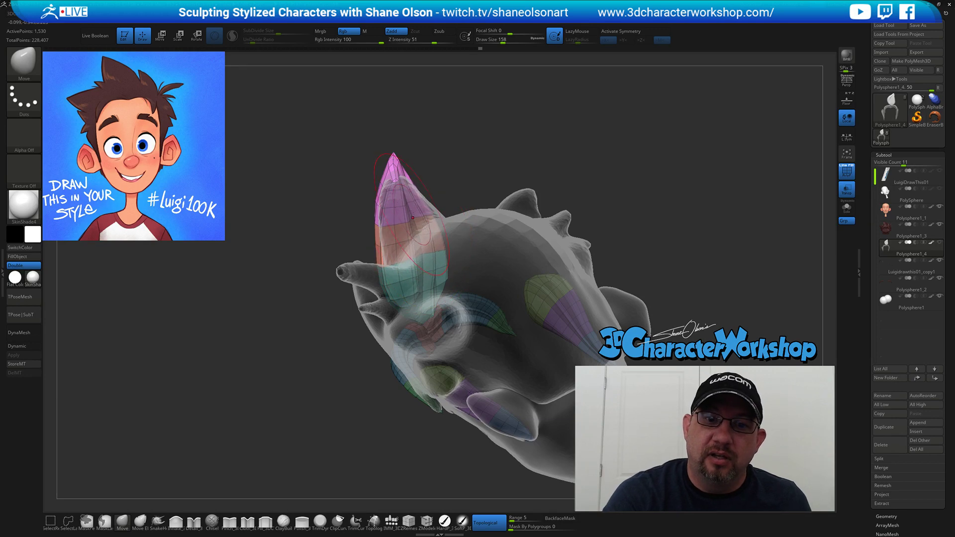
{"action": "left_click_drag", "start_coordinate": [456, 268], "coordinate": [426, 259]}
{"action": "left_click_drag", "start_coordinate": [407, 227], "coordinate": [462, 287]}
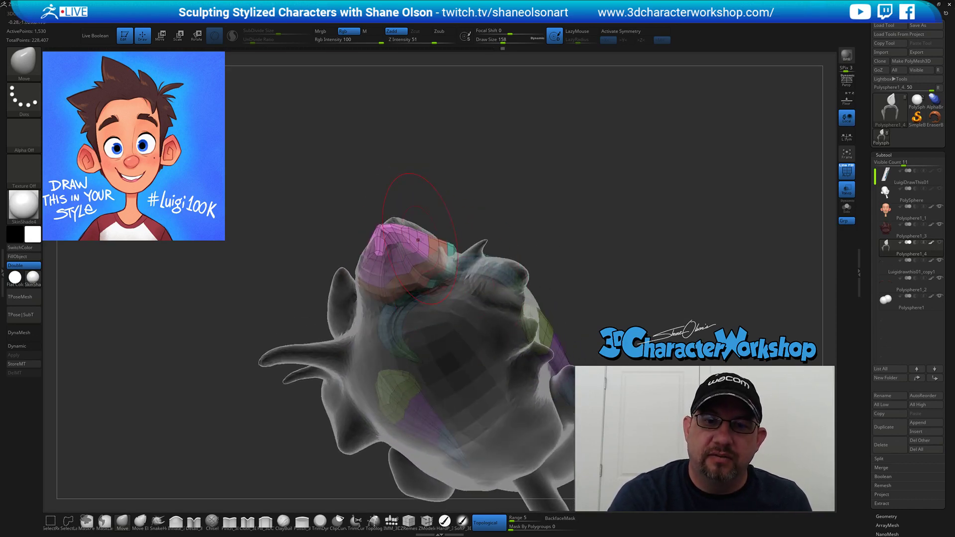
{"action": "mouse_move", "coordinate": [425, 239]}
{"action": "left_mouse_down"}
{"action": "mouse_move", "coordinate": [447, 297]}
{"action": "mouse_move", "coordinate": [459, 293]}
{"action": "mouse_move", "coordinate": [432, 321]}
{"action": "mouse_move", "coordinate": [543, 234]}
{"action": "mouse_move", "coordinate": [508, 288]}
{"action": "left_mouse_up"}
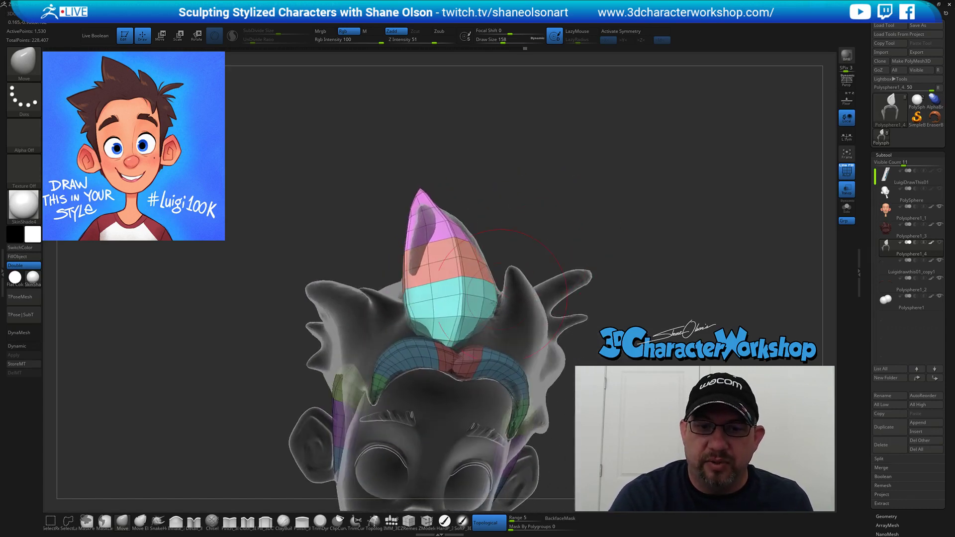
{"action": "left_click_drag", "start_coordinate": [613, 242], "coordinate": [485, 330]}
Turn on dynamic subdivision for the strands and refine the front strand's upper edge with the Move brush at draw sizes 167 and 124.
{"action": "key", "text": "d"}
{"action": "left_click", "coordinate": [503, 167]}
{"action": "mouse_move", "coordinate": [417, 236]}
{"action": "left_mouse_down"}
{"action": "mouse_move", "coordinate": [428, 232]}
{"action": "mouse_move", "coordinate": [405, 249]}
{"action": "left_mouse_up"}
{"action": "mouse_move", "coordinate": [521, 239]}
{"action": "right_mouse_down"}
{"action": "mouse_move", "coordinate": [544, 241]}
{"action": "mouse_move", "coordinate": [527, 222]}
{"action": "mouse_move", "coordinate": [571, 260]}
{"action": "mouse_move", "coordinate": [562, 239]}
{"action": "mouse_move", "coordinate": [547, 264]}
{"action": "mouse_move", "coordinate": [540, 317]}
{"action": "right_mouse_up"}
{"action": "key", "text": "s"}
{"action": "left_click_drag", "start_coordinate": [421, 204], "coordinate": [425, 204]}
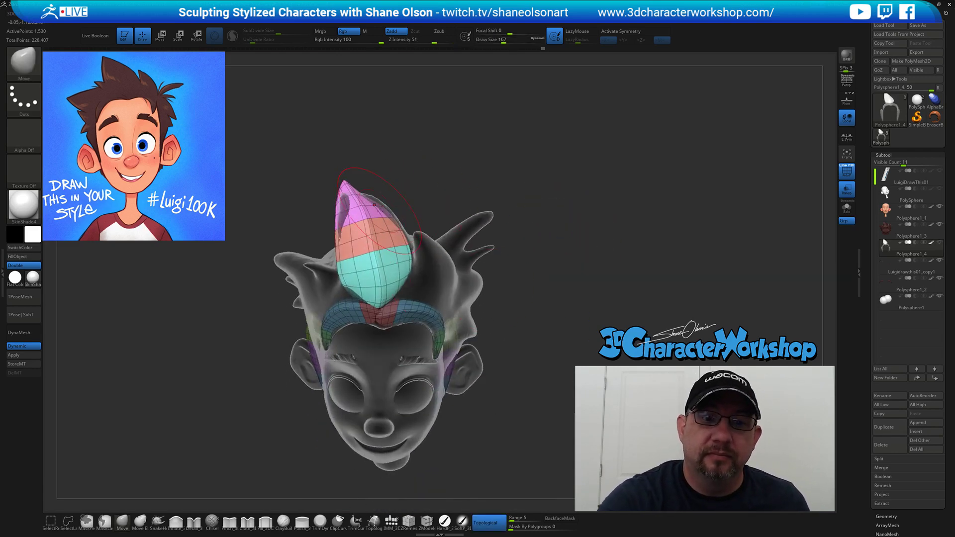
{"action": "key", "text": "s"}
{"action": "left_click_drag", "start_coordinate": [382, 247], "coordinate": [378, 247]}
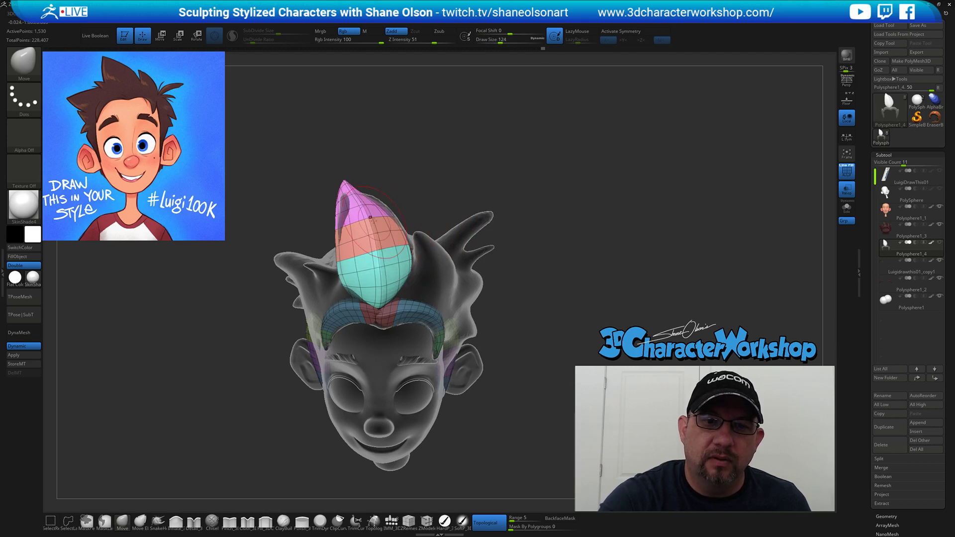
{"action": "right_click_drag", "start_coordinate": [492, 204], "coordinate": [514, 250]}
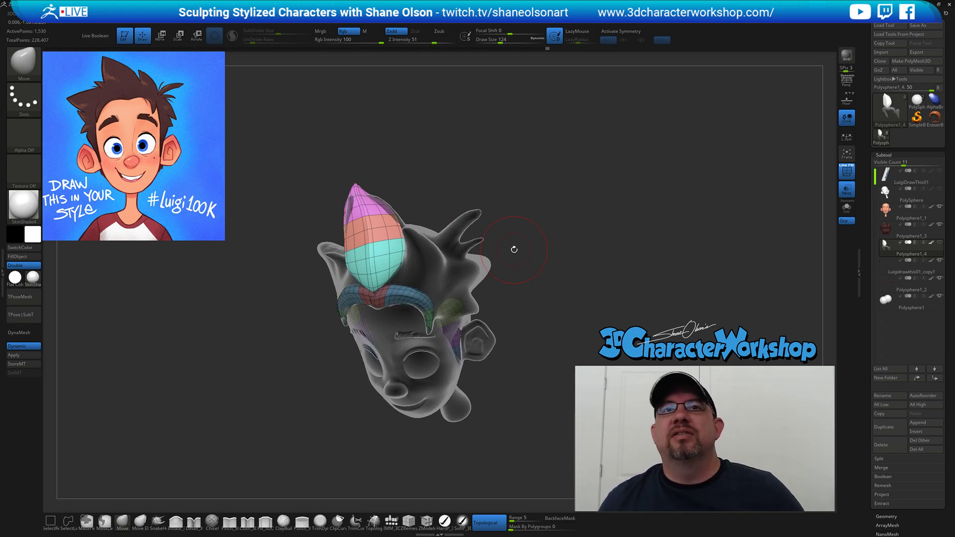
Pull the sides of the front strand out to the spike's outline with the Move brush at draw size 182.
{"action": "right_click_drag", "start_coordinate": [515, 274], "coordinate": [488, 281], "text": "alt"}
{"action": "mouse_move", "coordinate": [374, 270]}
{"action": "right_mouse_down", "text": "ctrl"}
{"action": "mouse_move", "coordinate": [386, 298]}
{"action": "mouse_move", "coordinate": [430, 310]}
{"action": "right_mouse_up", "text": "ctrl"}
{"action": "key", "text": "s"}
{"action": "left_click_drag", "start_coordinate": [466, 239], "coordinate": [471, 239]}
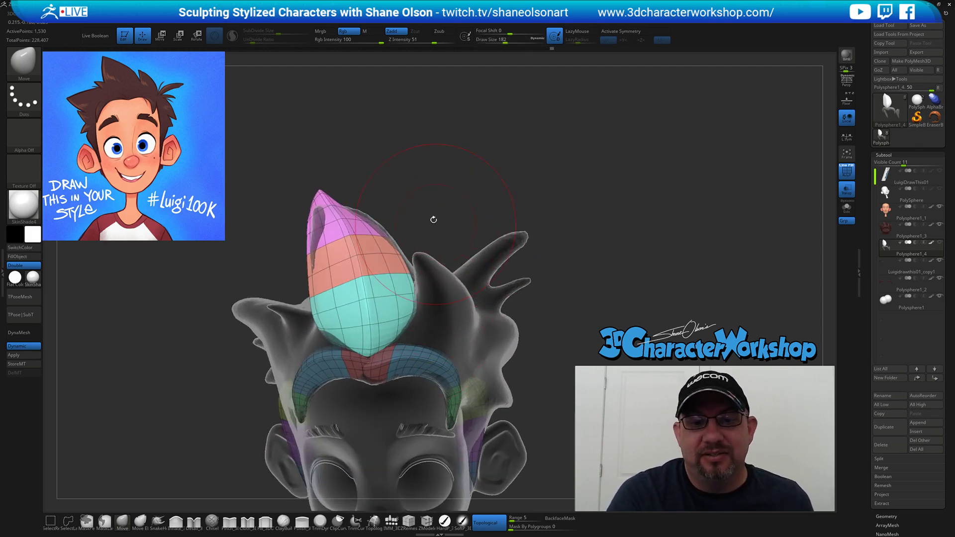
{"action": "right_click_drag", "start_coordinate": [435, 224], "coordinate": [401, 219]}
{"action": "left_click_drag", "start_coordinate": [389, 225], "coordinate": [417, 233]}
{"action": "right_click_drag", "start_coordinate": [426, 219], "coordinate": [450, 214]}
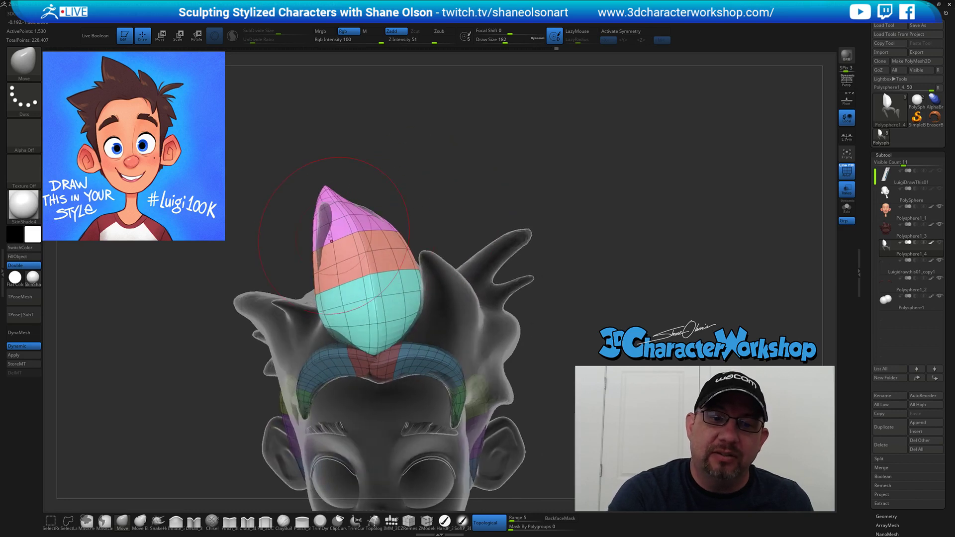
{"action": "left_click", "coordinate": [337, 295]}
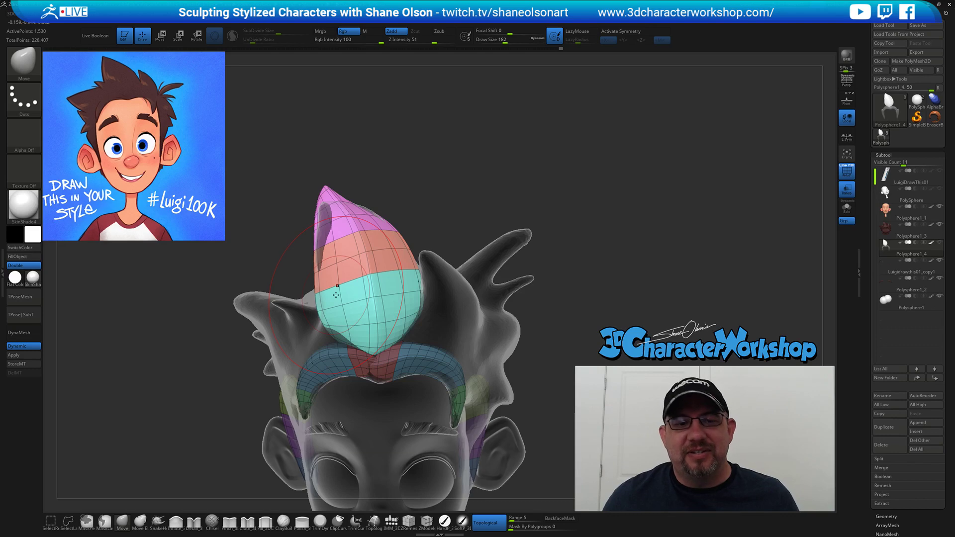
Refine the front strand's overall shape over the spike with the Move brush at draw size 140.
{"action": "key", "text": "s"}
{"action": "left_click_drag", "start_coordinate": [528, 203], "coordinate": [503, 216]}
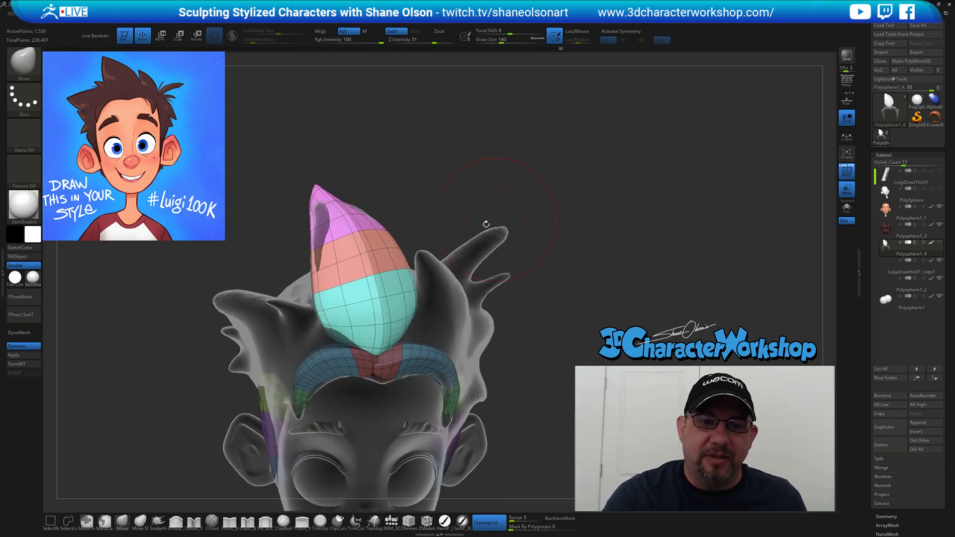
{"action": "left_click_drag", "start_coordinate": [544, 356], "coordinate": [564, 278]}
{"action": "mouse_move", "coordinate": [573, 288]}
{"action": "left_mouse_down"}
{"action": "mouse_move", "coordinate": [592, 289]}
{"action": "mouse_move", "coordinate": [560, 285]}
{"action": "left_mouse_up"}
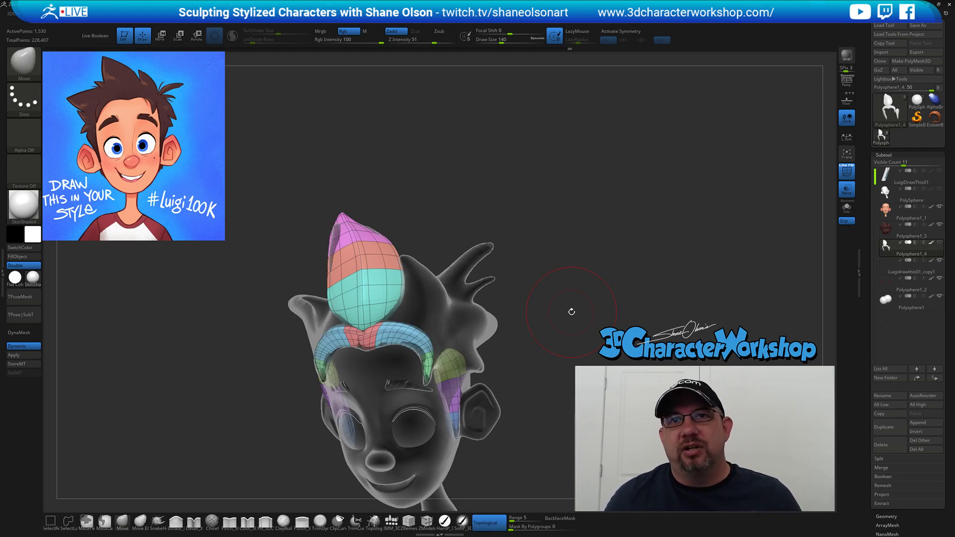
{"action": "mouse_move", "coordinate": [562, 294]}
{"action": "left_mouse_down", "text": "alt"}
{"action": "mouse_move", "coordinate": [550, 284]}
{"action": "mouse_move", "coordinate": [553, 294]}
{"action": "left_mouse_up", "text": "alt"}
Adjust the front strand's pointed tip with the Move brush, finishing at draw size 124.
{"action": "key", "text": "s"}
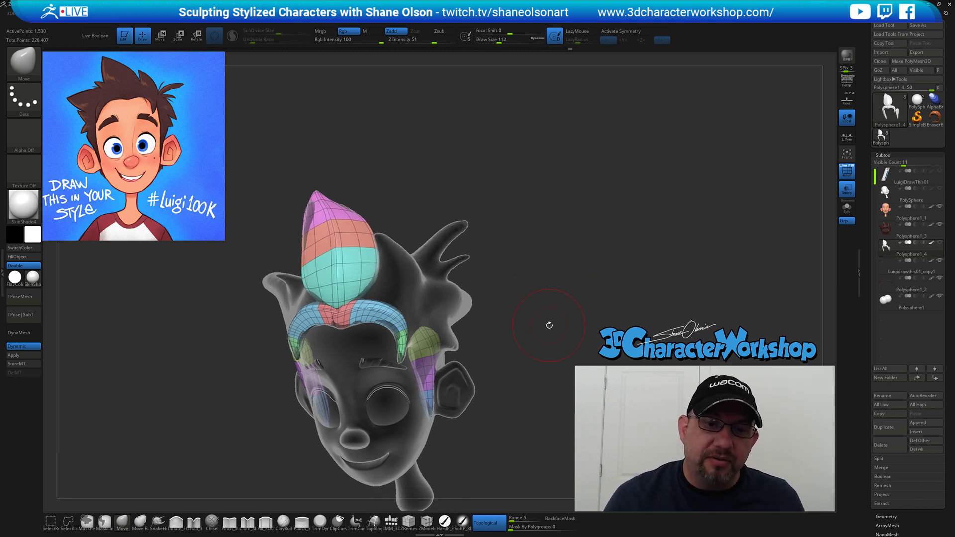
{"action": "mouse_move", "coordinate": [539, 270]}
{"action": "left_mouse_down"}
{"action": "mouse_move", "coordinate": [372, 163]}
{"action": "mouse_move", "coordinate": [375, 191]}
{"action": "mouse_move", "coordinate": [340, 191]}
{"action": "mouse_move", "coordinate": [329, 205]}
{"action": "left_mouse_up"}
{"action": "key", "text": "s"}
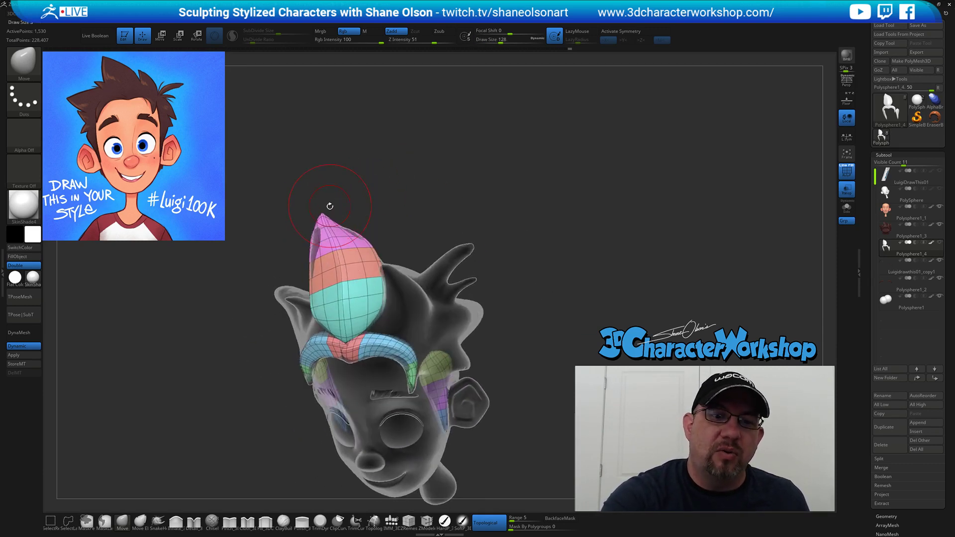
{"action": "key", "text": "s"}
{"action": "mouse_move", "coordinate": [330, 205]}
{"action": "left_mouse_down"}
{"action": "mouse_move", "coordinate": [319, 206]}
{"action": "mouse_move", "coordinate": [336, 233]}
{"action": "left_mouse_up"}
{"action": "key", "text": "s"}
{"action": "mouse_move", "coordinate": [334, 199]}
{"action": "left_mouse_down"}
{"action": "mouse_move", "coordinate": [305, 225]}
{"action": "mouse_move", "coordinate": [343, 253]}
{"action": "left_mouse_up"}
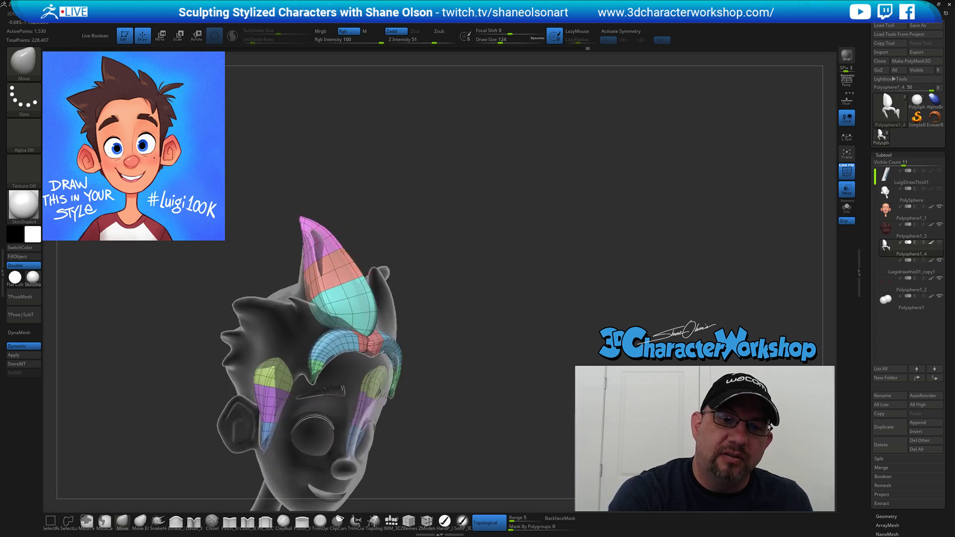
Pull the back edges of the front strand around the spike from the side with the Move brush at draw size 167.
{"action": "left_click_drag", "start_coordinate": [400, 232], "coordinate": [421, 233]}
{"action": "key", "text": "s"}
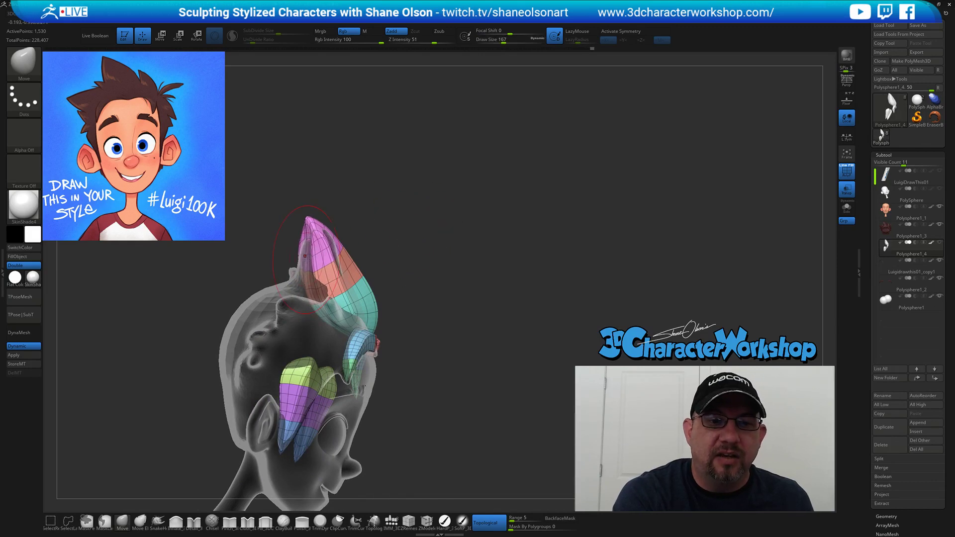
{"action": "left_click_drag", "start_coordinate": [460, 298], "coordinate": [420, 306]}
{"action": "left_click_drag", "start_coordinate": [455, 229], "coordinate": [344, 289]}
{"action": "mouse_move", "coordinate": [305, 327]}
{"action": "left_mouse_down"}
{"action": "mouse_move", "coordinate": [482, 330]}
{"action": "mouse_move", "coordinate": [335, 246]}
{"action": "mouse_move", "coordinate": [280, 254]}
{"action": "left_mouse_up"}
{"action": "left_click_drag", "start_coordinate": [380, 296], "coordinate": [336, 306]}
{"action": "mouse_move", "coordinate": [437, 316]}
{"action": "left_mouse_down"}
{"action": "mouse_move", "coordinate": [473, 300]}
{"action": "mouse_move", "coordinate": [495, 318]}
{"action": "left_mouse_up"}
{"action": "mouse_move", "coordinate": [503, 354]}
{"action": "left_mouse_down", "text": "alt"}
{"action": "mouse_move", "coordinate": [495, 340]}
{"action": "mouse_move", "coordinate": [526, 327]}
{"action": "mouse_move", "coordinate": [533, 345]}
{"action": "mouse_move", "coordinate": [473, 352]}
{"action": "mouse_move", "coordinate": [499, 352]}
{"action": "left_mouse_up", "text": "alt"}
{"action": "left_click_drag", "start_coordinate": [495, 306], "coordinate": [475, 311], "text": "alt"}
Switch to the makkon hair curve brush with the Flat_single strand and reduce its draw size to 68.
{"action": "key", "text": "b"}
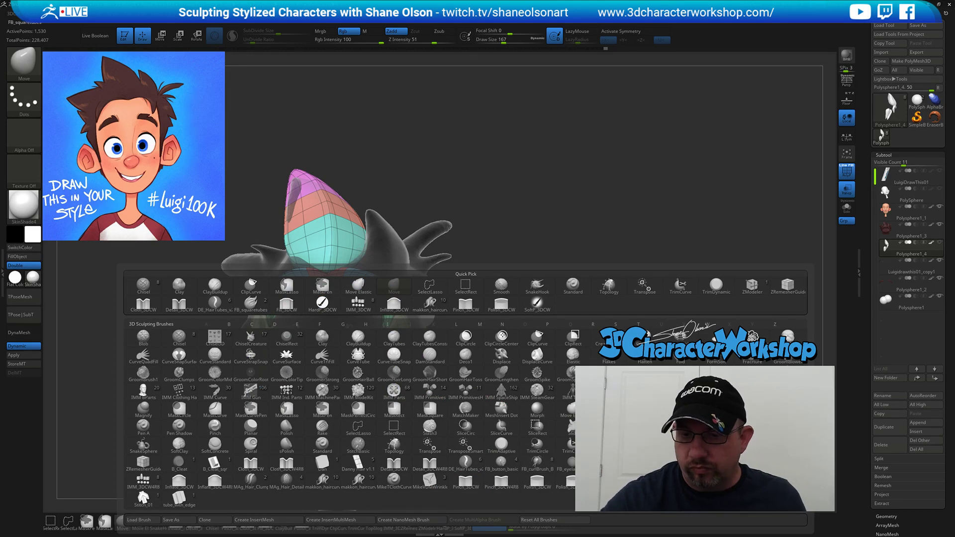
{"action": "left_click", "coordinate": [358, 479]}
{"action": "left_click_drag", "start_coordinate": [473, 262], "coordinate": [458, 241], "text": "alt"}
{"action": "key", "text": "s"}
{"action": "left_click_drag", "start_coordinate": [505, 297], "coordinate": [519, 337]}
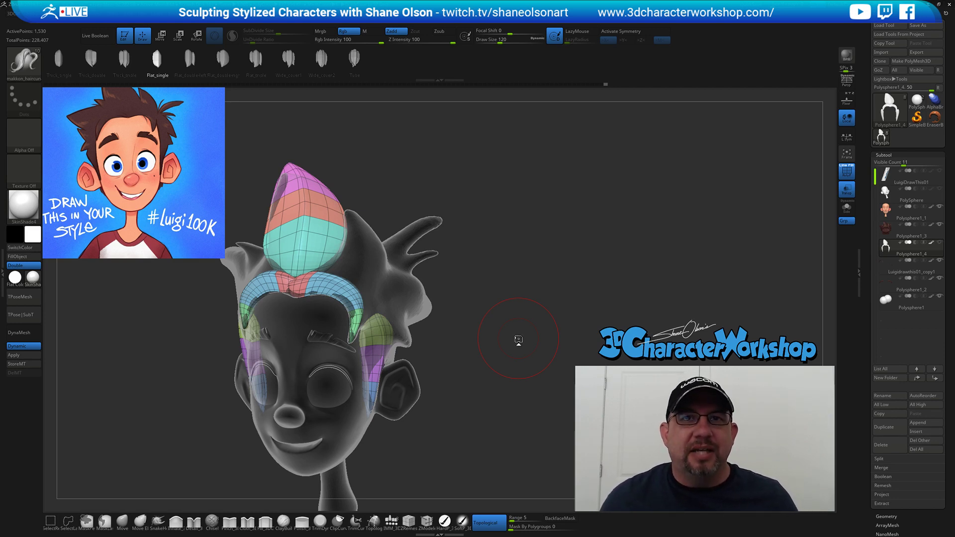
{"action": "left_click_drag", "start_coordinate": [496, 278], "coordinate": [496, 298], "text": "alt"}
{"action": "key", "text": "s"}
{"action": "key", "text": "s"}
{"action": "left_click_drag", "start_coordinate": [363, 291], "coordinate": [361, 291]}
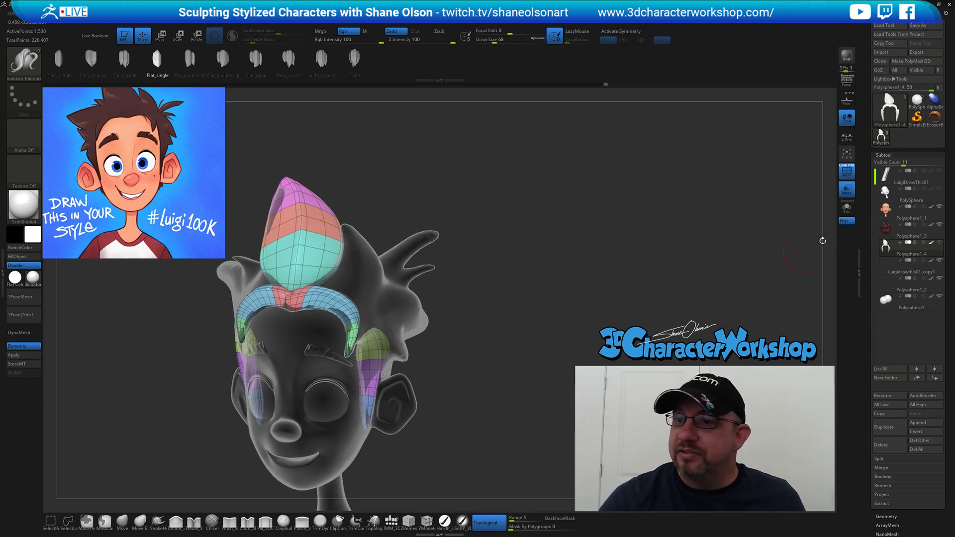
Turn off transparency and draw a Flat_single strand up the smaller spike beside the tall front one at draw size 71.
{"action": "left_click", "coordinate": [846, 190]}
{"action": "mouse_move", "coordinate": [476, 237]}
{"action": "left_mouse_down"}
{"action": "mouse_move", "coordinate": [474, 253]}
{"action": "mouse_move", "coordinate": [503, 276]}
{"action": "left_mouse_up"}
{"action": "key", "text": "s"}
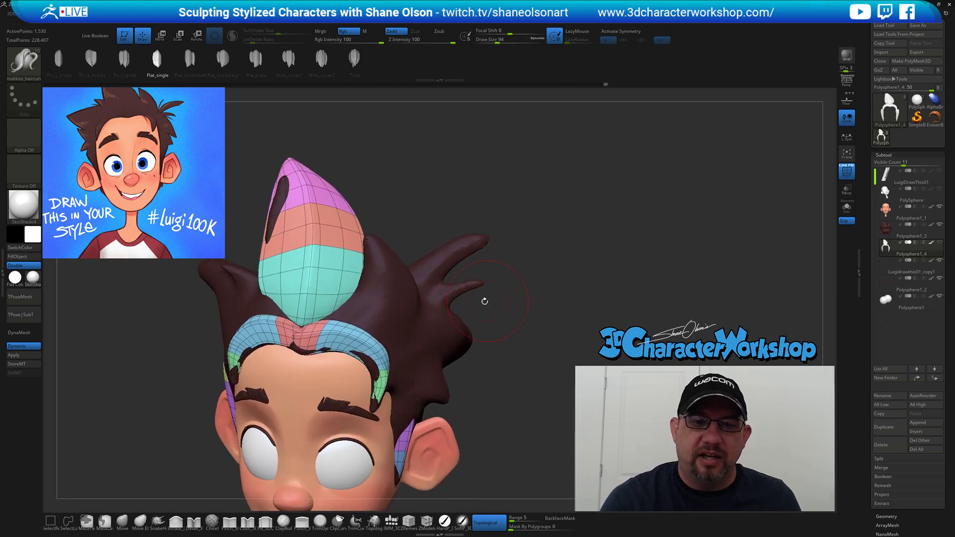
{"action": "key", "text": "["}
{"action": "left_click_drag", "start_coordinate": [387, 268], "coordinate": [388, 266]}
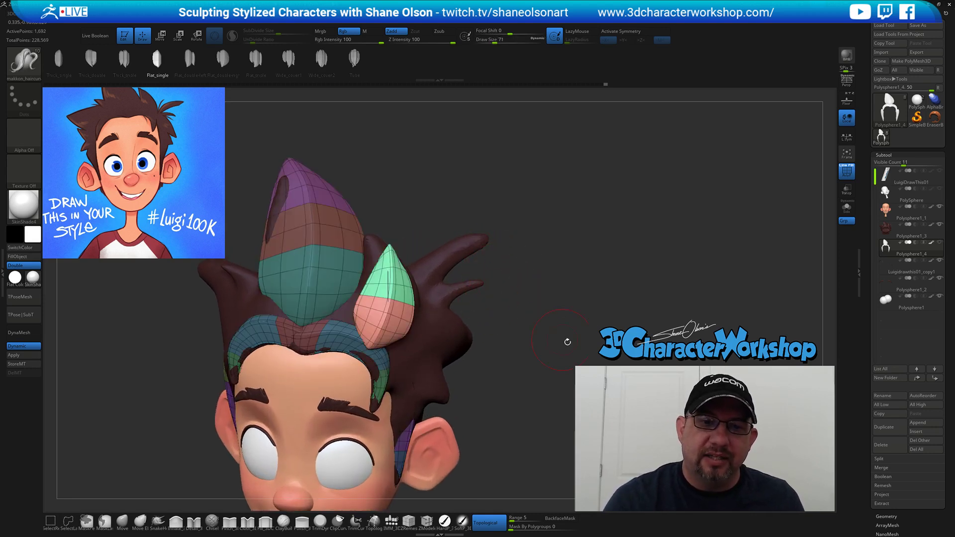
Bend the smaller strand's curve against its spike from the side at draw size 71.
{"action": "left_click_drag", "start_coordinate": [580, 353], "coordinate": [553, 304]}
{"action": "left_click_drag", "start_coordinate": [455, 217], "coordinate": [472, 249]}
{"action": "left_click_drag", "start_coordinate": [386, 274], "coordinate": [374, 238]}
{"action": "left_click", "coordinate": [380, 300]}
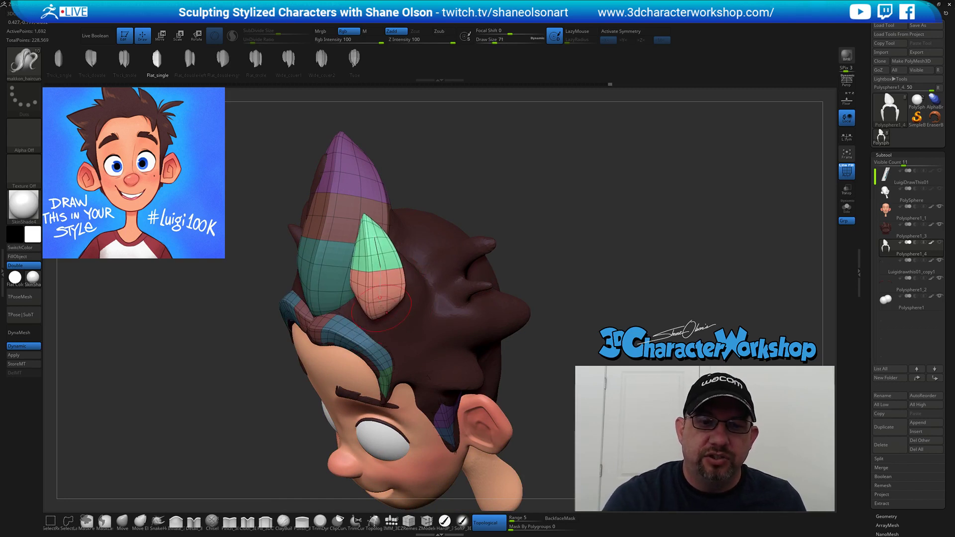
{"action": "mouse_move", "coordinate": [380, 322]}
{"action": "left_mouse_down"}
{"action": "mouse_move", "coordinate": [413, 326]}
{"action": "mouse_move", "coordinate": [389, 322]}
{"action": "mouse_move", "coordinate": [389, 353]}
{"action": "left_mouse_up"}
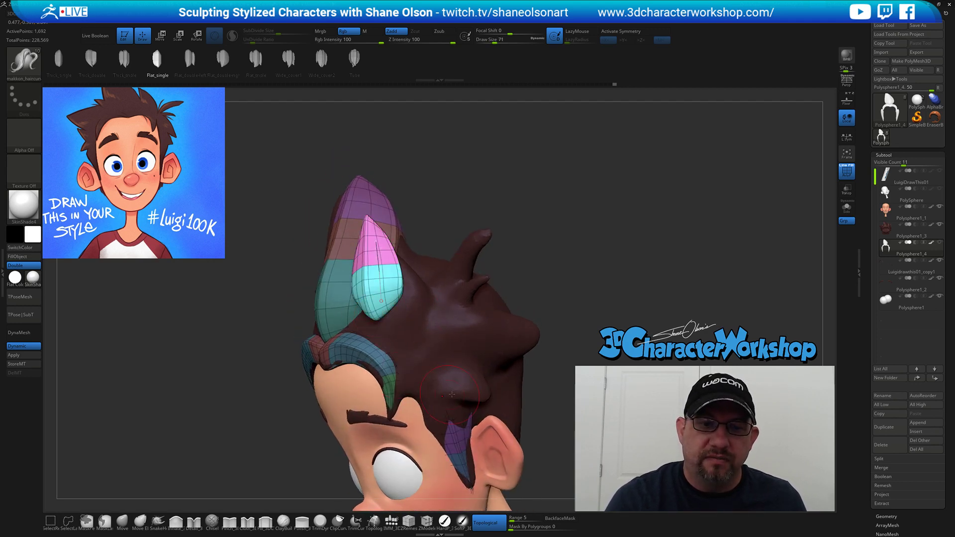
Lengthen the smaller Flat_single strand down toward the hairline at draw size 71, undoing and redoing its curve edits to compare them.
{"action": "key", "text": "ctrl+z"}
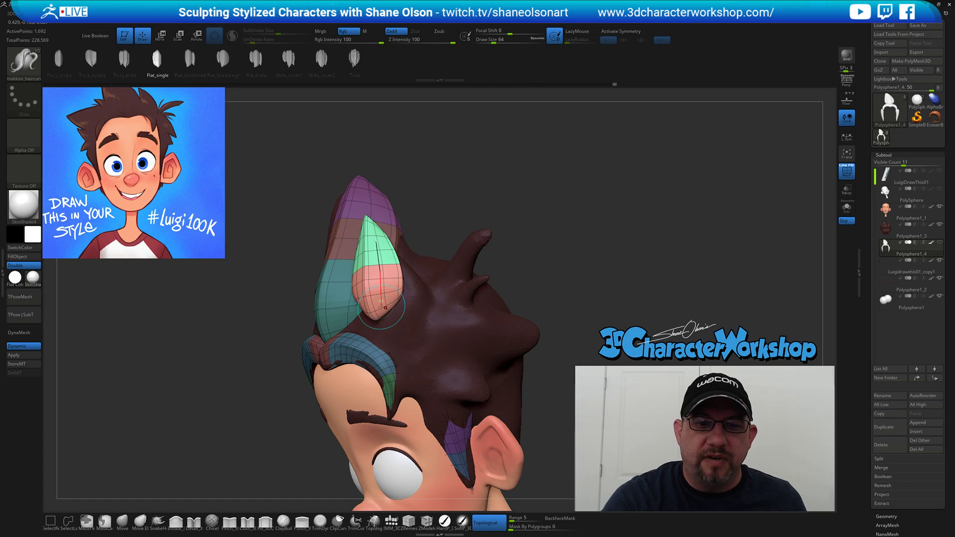
{"action": "key", "text": "ctrl+shift+z"}
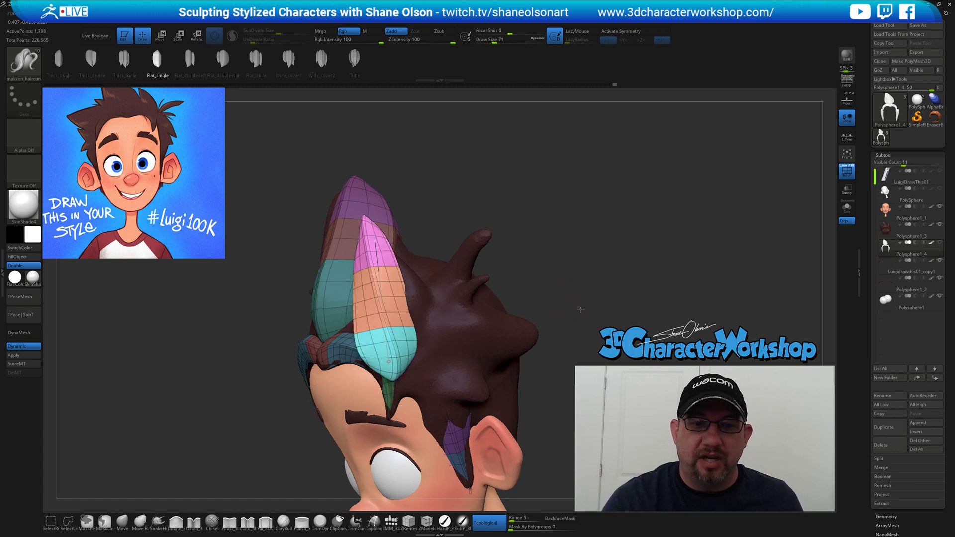
{"action": "left_click_drag", "start_coordinate": [578, 310], "coordinate": [581, 312]}
{"action": "key", "text": "ctrl+z"}
{"action": "key", "text": "ctrl+z"}
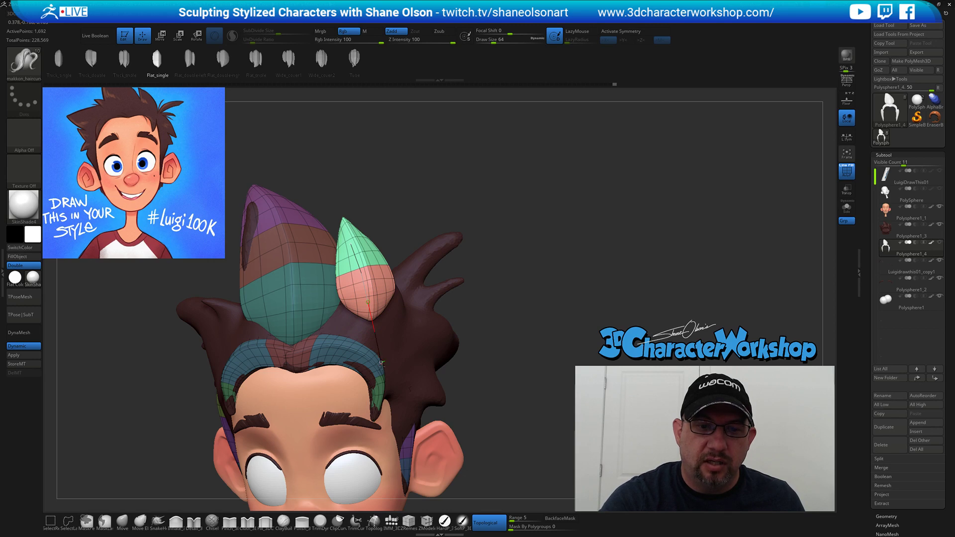
{"action": "key", "text": "ctrl+shift+z"}
{"action": "left_click_drag", "start_coordinate": [552, 326], "coordinate": [382, 363]}
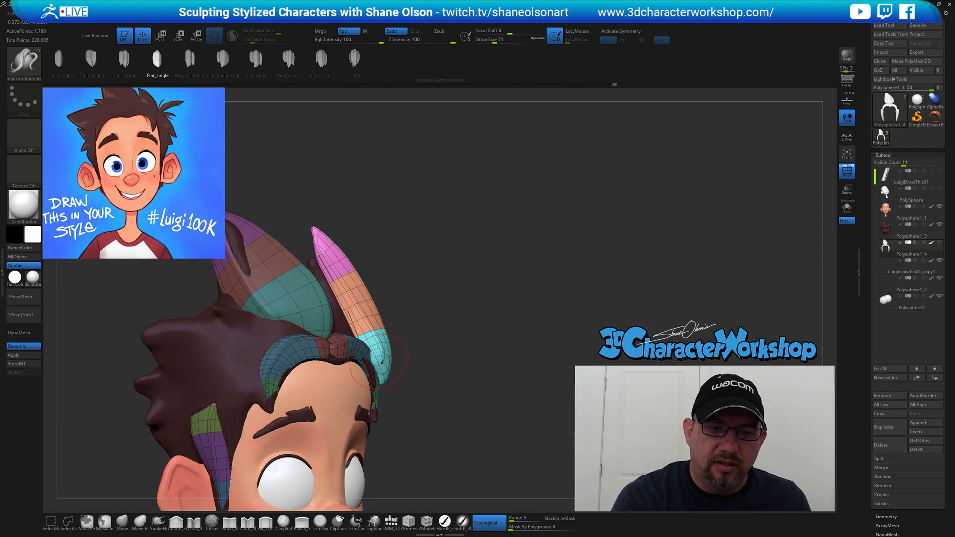
{"action": "left_click_drag", "start_coordinate": [454, 316], "coordinate": [515, 255]}
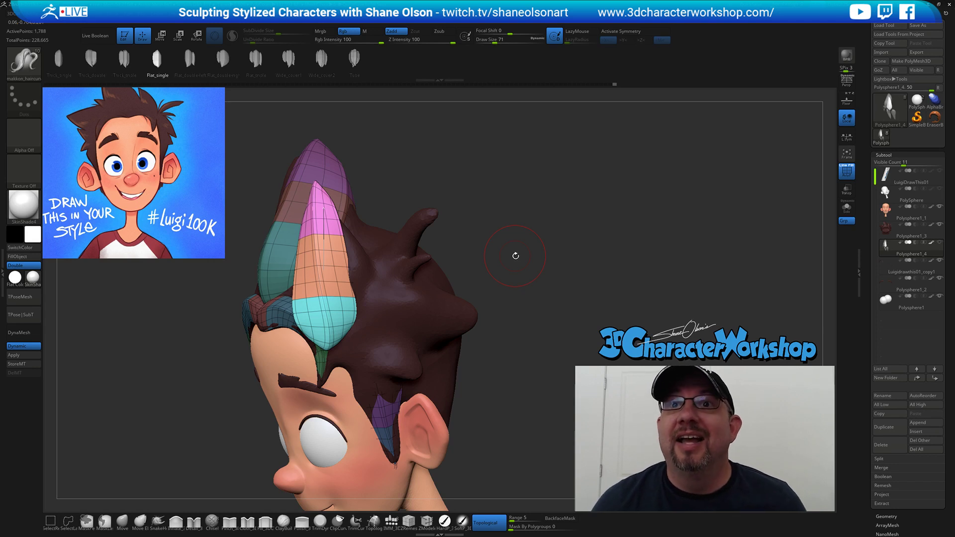
Bend the upper and lower parts of the smaller strand's curve along its spike at draw size 64.
{"action": "left_click_drag", "start_coordinate": [490, 243], "coordinate": [432, 267], "text": "alt"}
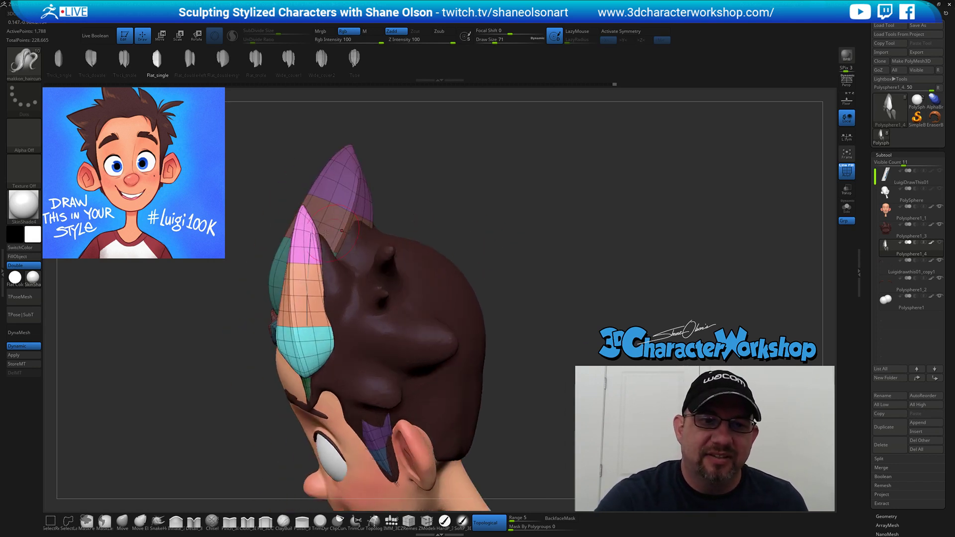
{"action": "left_click_drag", "start_coordinate": [311, 233], "coordinate": [317, 195]}
{"action": "left_click_drag", "start_coordinate": [312, 317], "coordinate": [314, 352]}
{"action": "left_click_drag", "start_coordinate": [467, 259], "coordinate": [539, 268]}
{"action": "key", "text": "bracketright"}
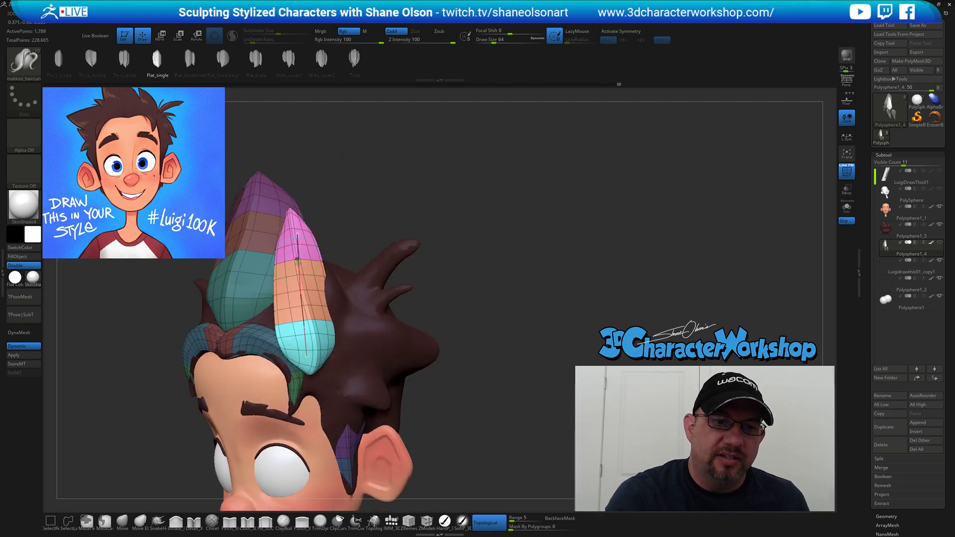
Rework the lower end of the smaller strand at draw size 71, undoing the unwanted curve stroke.
{"action": "left_click_drag", "start_coordinate": [428, 214], "coordinate": [393, 209]}
{"action": "mouse_move", "coordinate": [305, 239]}
{"action": "left_mouse_down"}
{"action": "mouse_move", "coordinate": [303, 358]}
{"action": "mouse_move", "coordinate": [303, 348]}
{"action": "left_mouse_up"}
{"action": "key", "text": "ctrl+z"}
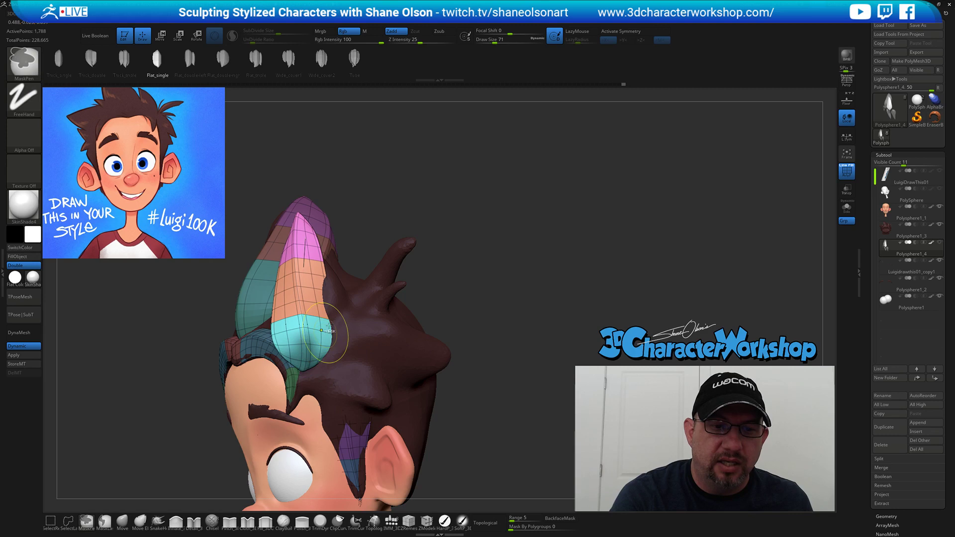
{"action": "left_click_drag", "start_coordinate": [303, 367], "coordinate": [304, 360], "text": "shift"}
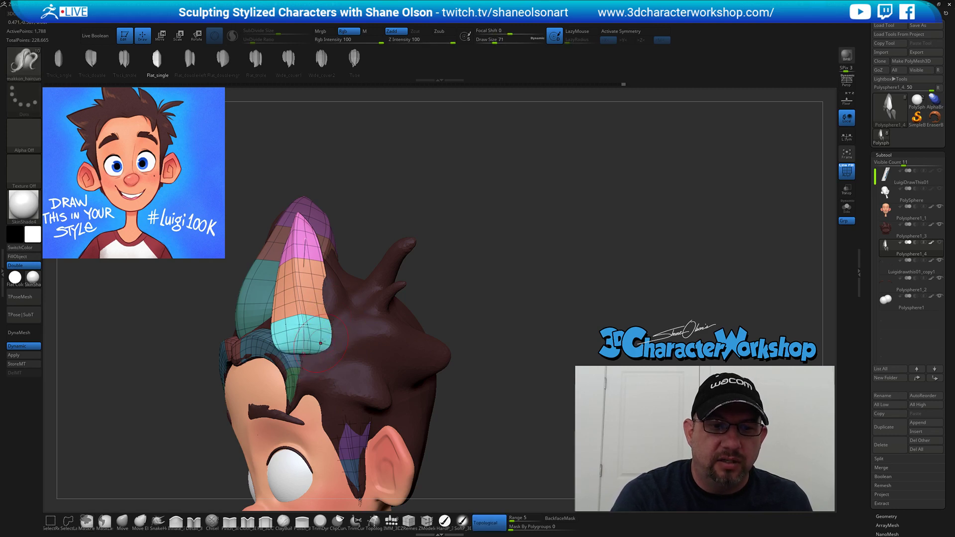
{"action": "mouse_move", "coordinate": [472, 290]}
{"action": "left_mouse_down"}
{"action": "mouse_move", "coordinate": [498, 310]}
{"action": "mouse_move", "coordinate": [387, 330]}
{"action": "left_mouse_up"}
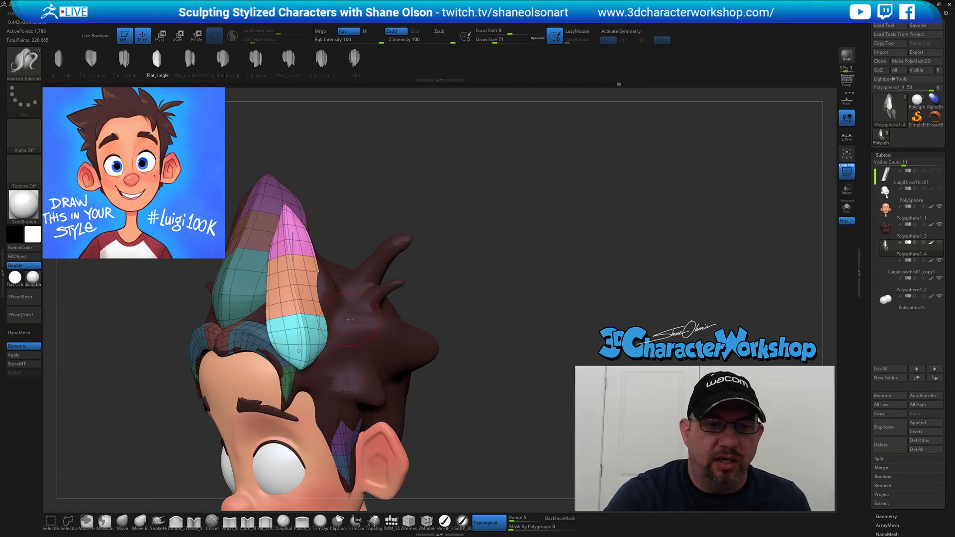
{"action": "left_click_drag", "start_coordinate": [499, 311], "coordinate": [511, 303]}
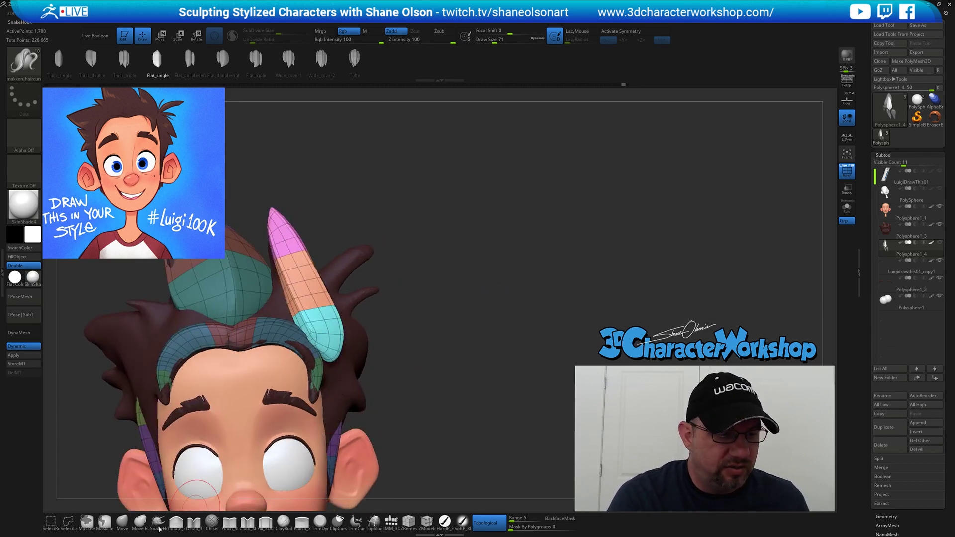
Switch to the Move brush and shift the smaller strand toward its spike at draw size 182.
{"action": "left_click", "coordinate": [122, 522]}
{"action": "key", "text": "s"}
{"action": "mouse_move", "coordinate": [424, 276]}
{"action": "left_mouse_down"}
{"action": "mouse_move", "coordinate": [482, 288]}
{"action": "mouse_move", "coordinate": [485, 267]}
{"action": "left_mouse_up"}
{"action": "key", "text": "s"}
{"action": "left_click_drag", "start_coordinate": [467, 268], "coordinate": [472, 268]}
{"action": "mouse_move", "coordinate": [367, 291]}
{"action": "left_mouse_down"}
{"action": "mouse_move", "coordinate": [350, 286]}
{"action": "mouse_move", "coordinate": [369, 287]}
{"action": "left_mouse_up"}
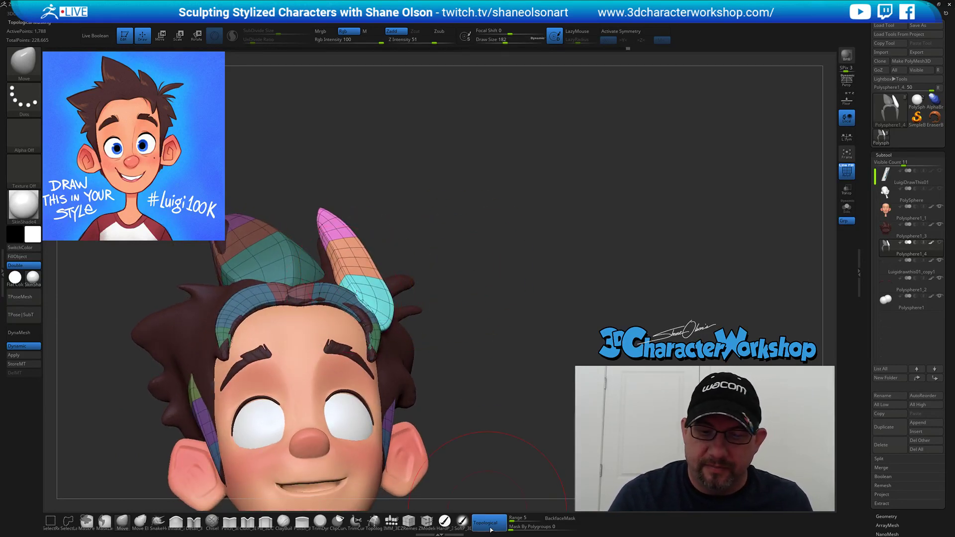
Turn off topological masking and push the whole smaller strand against its spike with the Move brush at draw sizes 268 and 212.
{"action": "mouse_move", "coordinate": [470, 348]}
{"action": "left_mouse_down"}
{"action": "mouse_move", "coordinate": [402, 306]}
{"action": "mouse_move", "coordinate": [411, 288]}
{"action": "mouse_move", "coordinate": [439, 329]}
{"action": "mouse_move", "coordinate": [443, 278]}
{"action": "mouse_move", "coordinate": [436, 287]}
{"action": "mouse_move", "coordinate": [477, 172]}
{"action": "mouse_move", "coordinate": [497, 164]}
{"action": "mouse_move", "coordinate": [486, 210]}
{"action": "left_mouse_up"}
{"action": "key", "text": "s"}
{"action": "right_click_drag", "start_coordinate": [477, 267], "coordinate": [567, 303]}
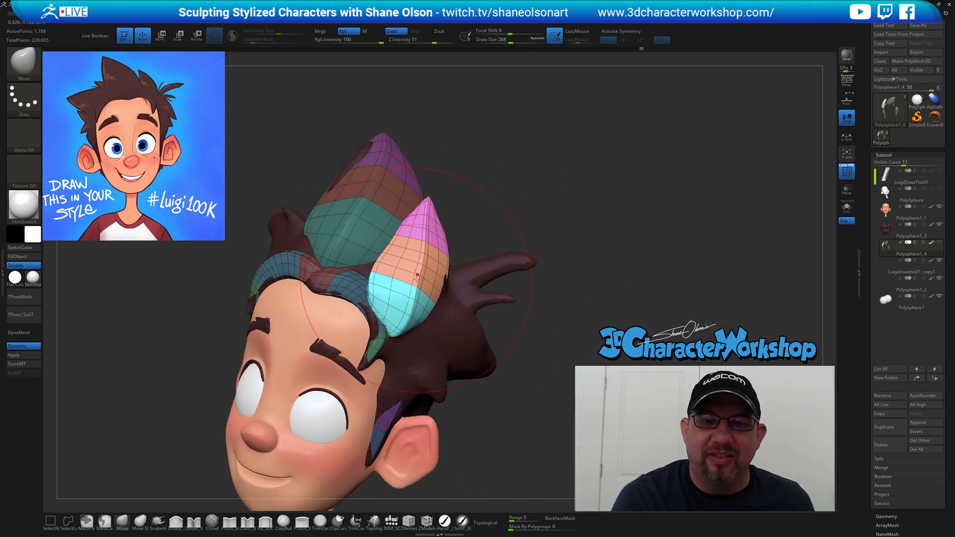
{"action": "key", "text": "s"}
{"action": "left_click_drag", "start_coordinate": [430, 281], "coordinate": [428, 281]}
{"action": "right_click_drag", "start_coordinate": [438, 271], "coordinate": [427, 299], "text": "alt"}
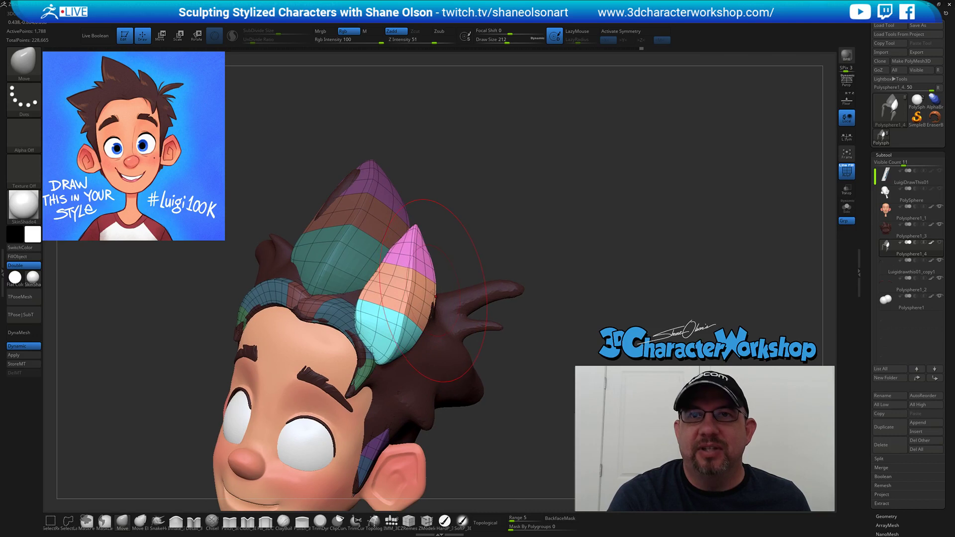
Refine the smaller strand's middle and upper edges around its spike with the Move brush, reducing the draw size to 163 and 140.
{"action": "key", "text": "s"}
{"action": "left_click_drag", "start_coordinate": [427, 299], "coordinate": [423, 298]}
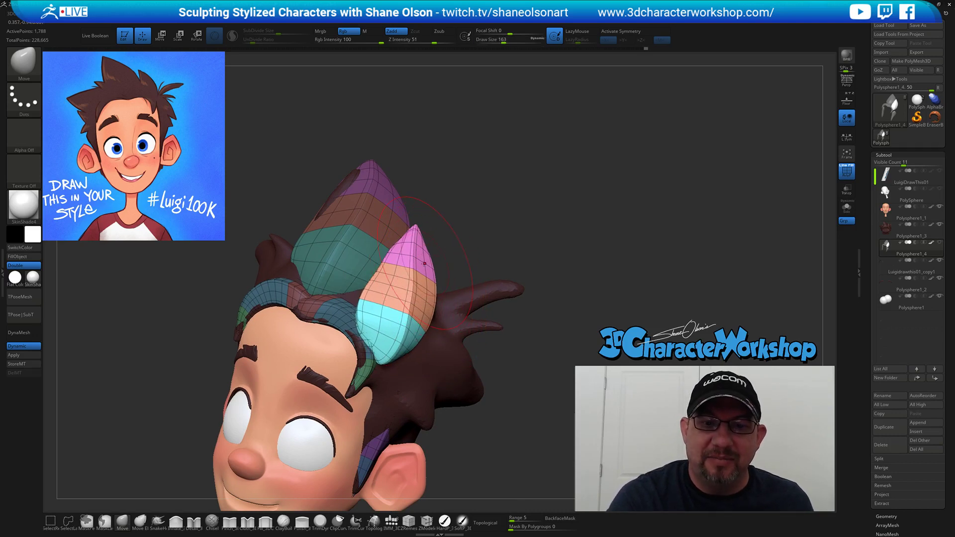
{"action": "right_click_drag", "start_coordinate": [425, 263], "coordinate": [412, 259]}
{"action": "key", "text": "s"}
{"action": "left_click_drag", "start_coordinate": [418, 263], "coordinate": [414, 261]}
{"action": "mouse_move", "coordinate": [415, 310]}
{"action": "right_mouse_down"}
{"action": "mouse_move", "coordinate": [404, 302]}
{"action": "mouse_move", "coordinate": [433, 294]}
{"action": "mouse_move", "coordinate": [438, 264]}
{"action": "right_mouse_up"}
{"action": "key", "text": "s"}
{"action": "left_click_drag", "start_coordinate": [426, 244], "coordinate": [434, 244]}
{"action": "right_click_drag", "start_coordinate": [448, 250], "coordinate": [451, 279]}
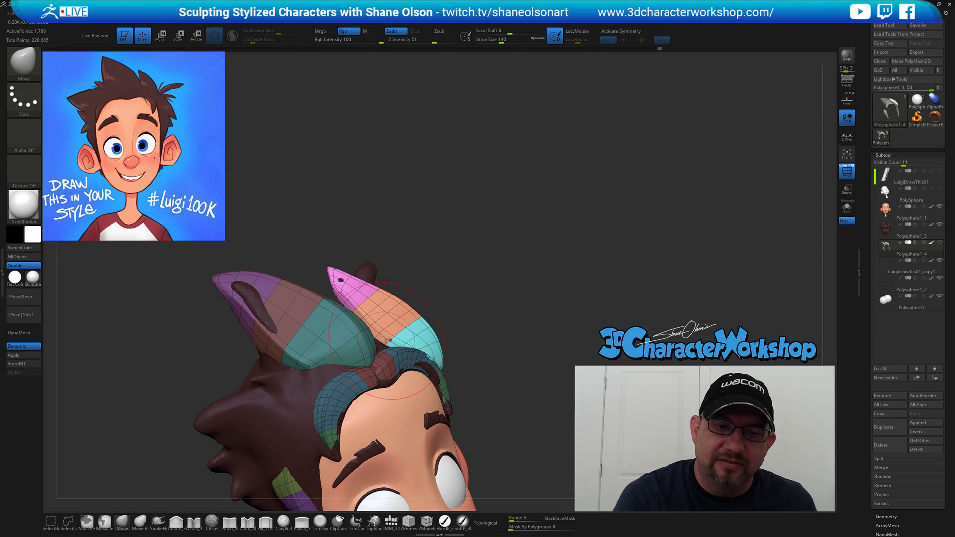
Widen the smaller strand and seat its base at the hairline with the Move brush at draw sizes 187 and 149.
{"action": "mouse_move", "coordinate": [447, 345]}
{"action": "right_mouse_down"}
{"action": "mouse_move", "coordinate": [429, 355]}
{"action": "mouse_move", "coordinate": [440, 358]}
{"action": "right_mouse_up"}
{"action": "key", "text": "s"}
{"action": "left_click_drag", "start_coordinate": [445, 358], "coordinate": [449, 359]}
{"action": "key", "text": "s"}
{"action": "right_click_drag", "start_coordinate": [448, 359], "coordinate": [455, 347]}
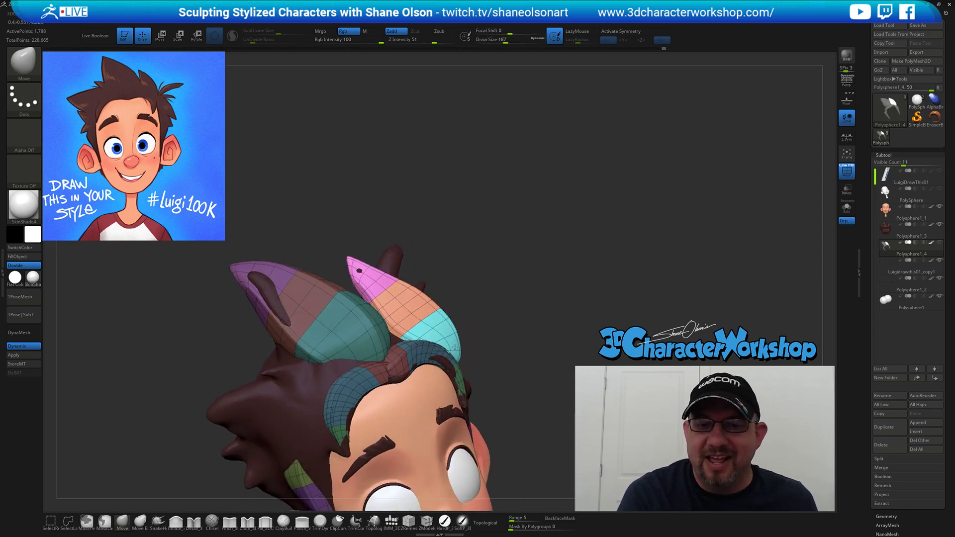
{"action": "right_click_drag", "start_coordinate": [454, 314], "coordinate": [410, 316]}
{"action": "left_click_drag", "start_coordinate": [410, 317], "coordinate": [398, 317]}
{"action": "right_click_drag", "start_coordinate": [415, 322], "coordinate": [415, 312]}
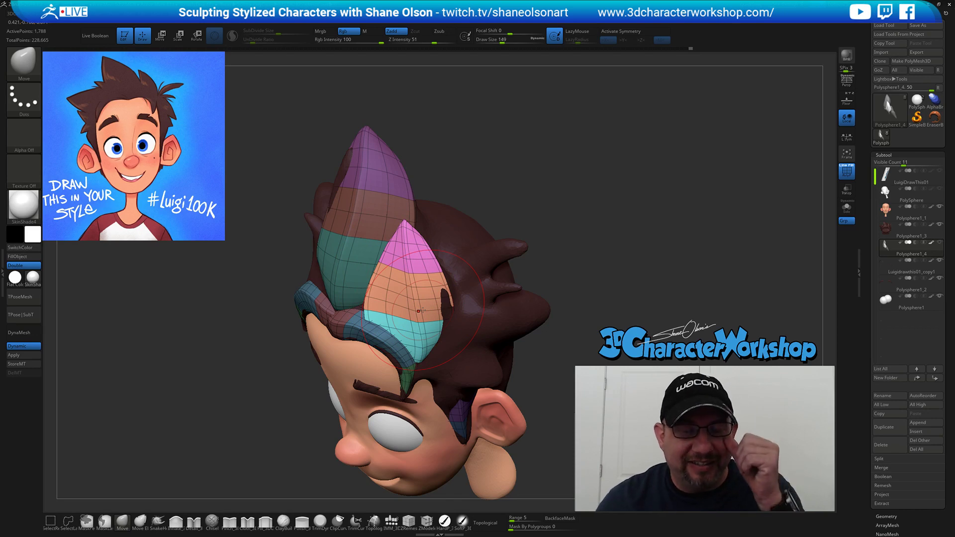
Pull the smaller strand's outer edge over the exposed side of its spike with the Move brush at draw size 154.
{"action": "right_click_drag", "start_coordinate": [503, 315], "coordinate": [486, 334]}
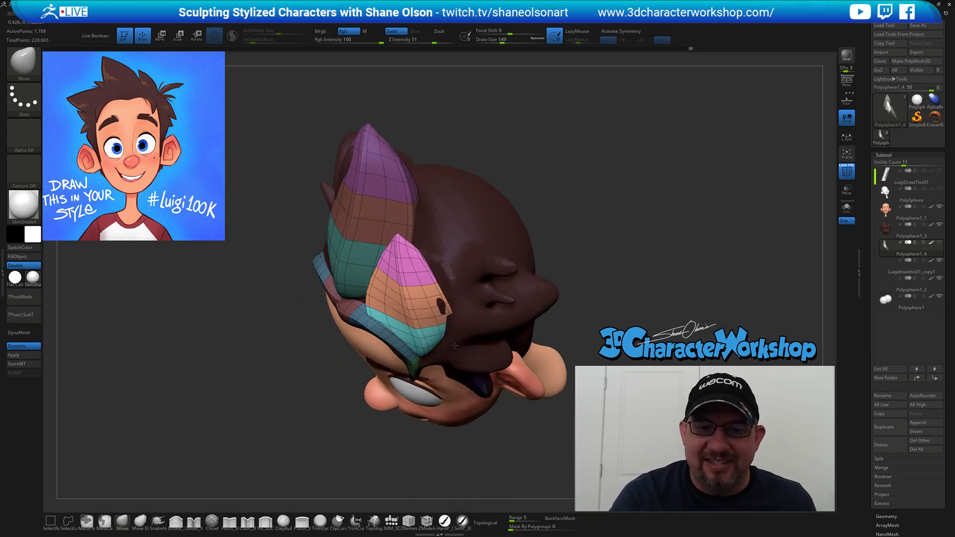
{"action": "mouse_move", "coordinate": [448, 308]}
{"action": "right_mouse_down"}
{"action": "mouse_move", "coordinate": [427, 336]}
{"action": "mouse_move", "coordinate": [463, 323]}
{"action": "right_mouse_up"}
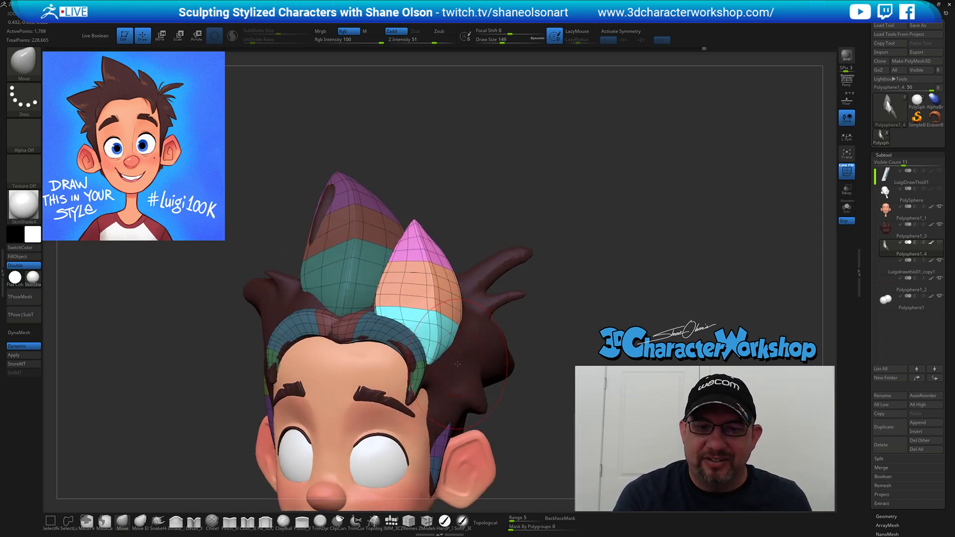
{"action": "key", "text": "s"}
{"action": "left_click_drag", "start_coordinate": [544, 213], "coordinate": [541, 213]}
{"action": "left_click_drag", "start_coordinate": [430, 285], "coordinate": [438, 288]}
{"action": "mouse_move", "coordinate": [453, 292]}
{"action": "right_mouse_down"}
{"action": "mouse_move", "coordinate": [539, 326]}
{"action": "mouse_move", "coordinate": [516, 331]}
{"action": "mouse_move", "coordinate": [567, 248]}
{"action": "mouse_move", "coordinate": [611, 203]}
{"action": "mouse_move", "coordinate": [553, 213]}
{"action": "mouse_move", "coordinate": [459, 304]}
{"action": "right_mouse_up"}
{"action": "key", "text": "s"}
{"action": "mouse_move", "coordinate": [393, 324]}
{"action": "left_mouse_down"}
{"action": "mouse_move", "coordinate": [395, 335]}
{"action": "mouse_move", "coordinate": [399, 308]}
{"action": "mouse_move", "coordinate": [405, 315]}
{"action": "mouse_move", "coordinate": [371, 323]}
{"action": "left_mouse_up"}
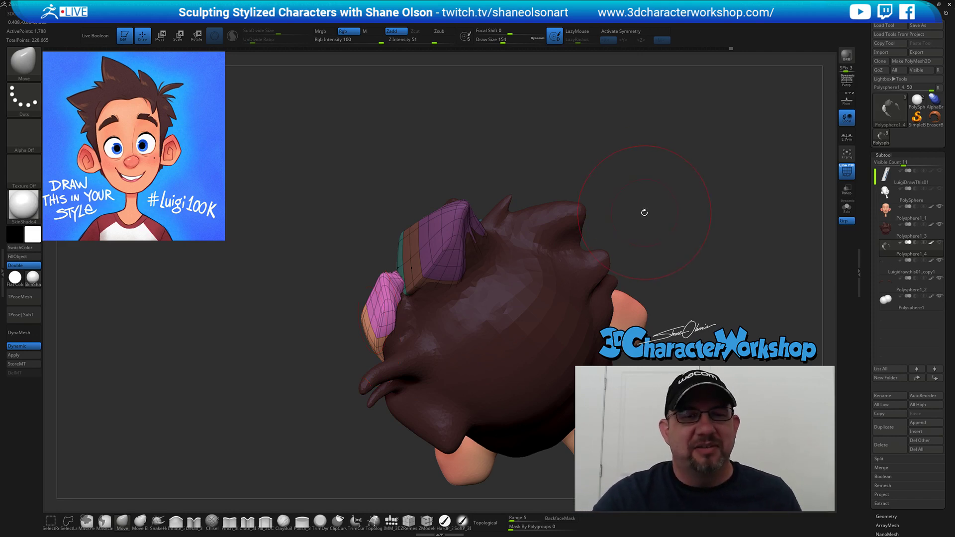
Shape the smaller strand's tip around its spike from the back and side with a smaller Move brush.
{"action": "mouse_move", "coordinate": [645, 217]}
{"action": "left_mouse_down"}
{"action": "mouse_move", "coordinate": [642, 232]}
{"action": "mouse_move", "coordinate": [624, 233]}
{"action": "mouse_move", "coordinate": [610, 286]}
{"action": "mouse_move", "coordinate": [622, 269]}
{"action": "mouse_move", "coordinate": [416, 291]}
{"action": "left_mouse_up"}
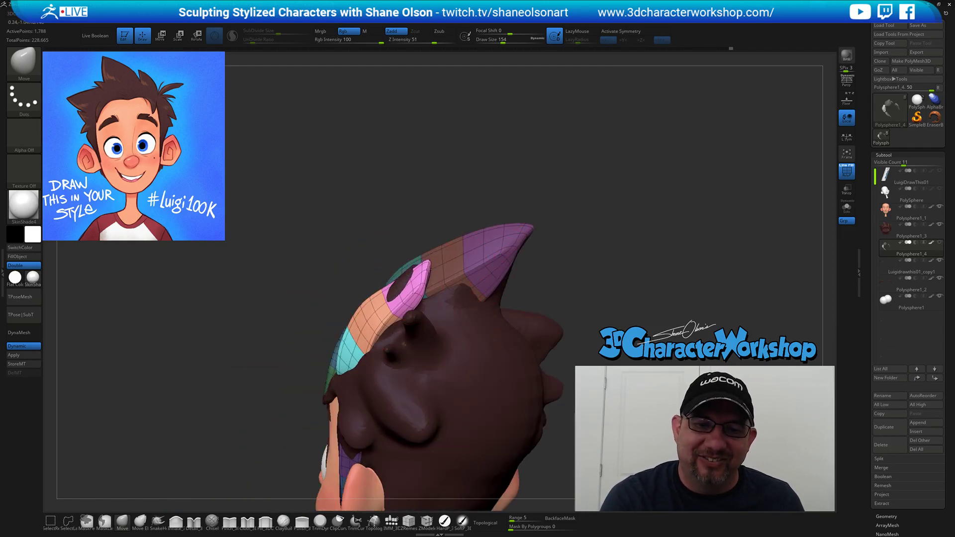
{"action": "mouse_move", "coordinate": [444, 281]}
{"action": "left_mouse_down"}
{"action": "mouse_move", "coordinate": [581, 249]}
{"action": "mouse_move", "coordinate": [570, 279]}
{"action": "mouse_move", "coordinate": [505, 234]}
{"action": "mouse_move", "coordinate": [498, 201]}
{"action": "mouse_move", "coordinate": [420, 207]}
{"action": "left_mouse_up"}
{"action": "key", "text": "s"}
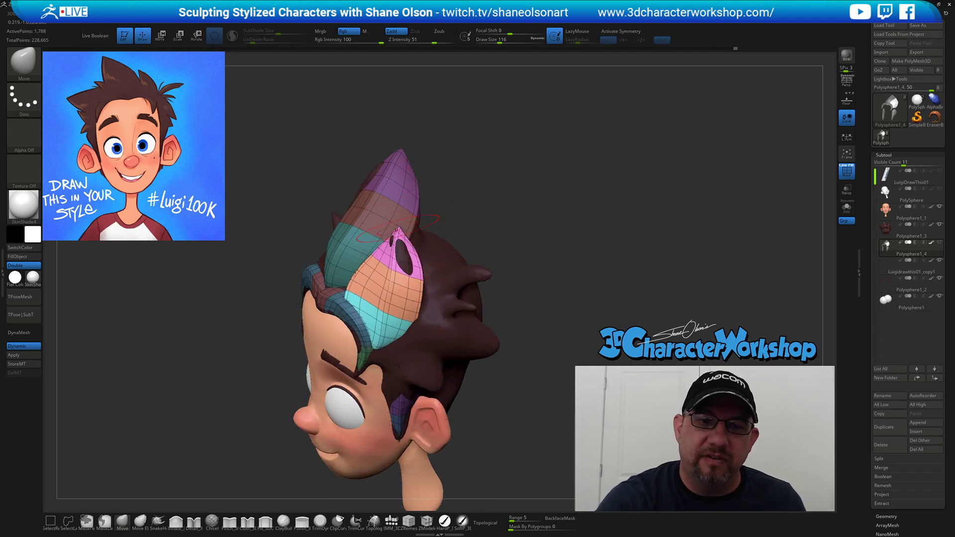
{"action": "mouse_move", "coordinate": [409, 268]}
{"action": "left_mouse_down"}
{"action": "mouse_move", "coordinate": [428, 262]}
{"action": "mouse_move", "coordinate": [435, 273]}
{"action": "left_mouse_up"}
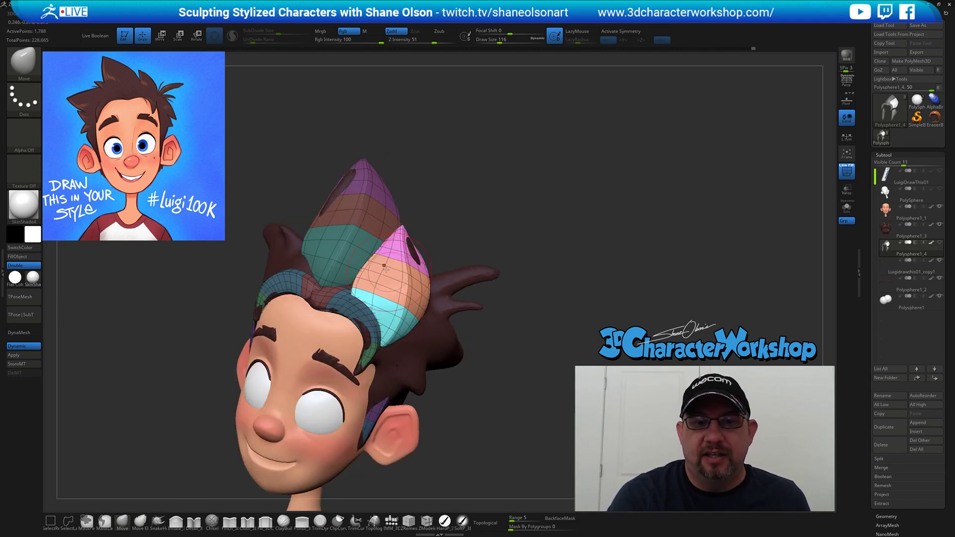
Adjust the smaller strand's body beside the tall front strand with the Move brush at draw size 192, checking it from both sides.
{"action": "right_click_drag", "start_coordinate": [374, 271], "coordinate": [393, 279]}
{"action": "key", "text": "]"}
{"action": "key", "text": "]"}
{"action": "left_click_drag", "start_coordinate": [397, 313], "coordinate": [391, 312]}
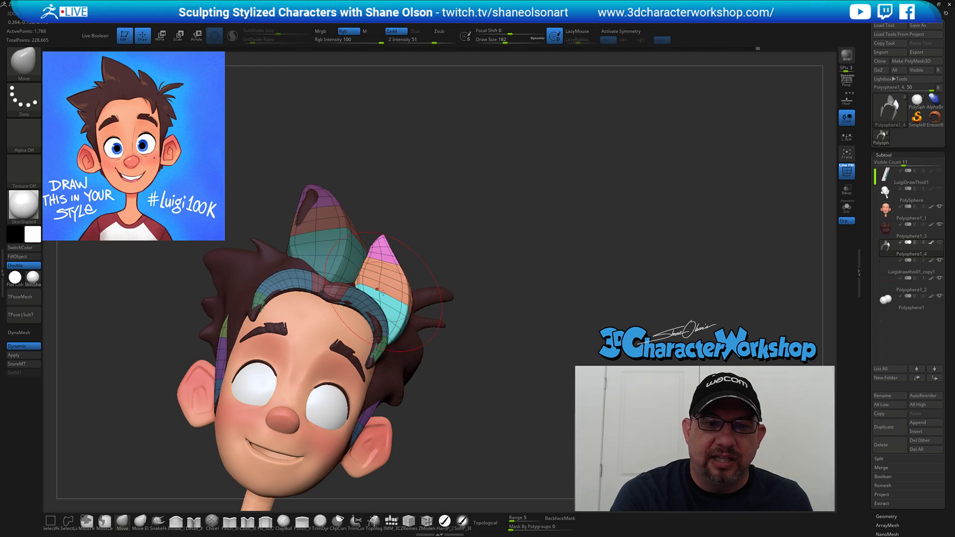
{"action": "right_click_drag", "start_coordinate": [390, 313], "coordinate": [399, 302]}
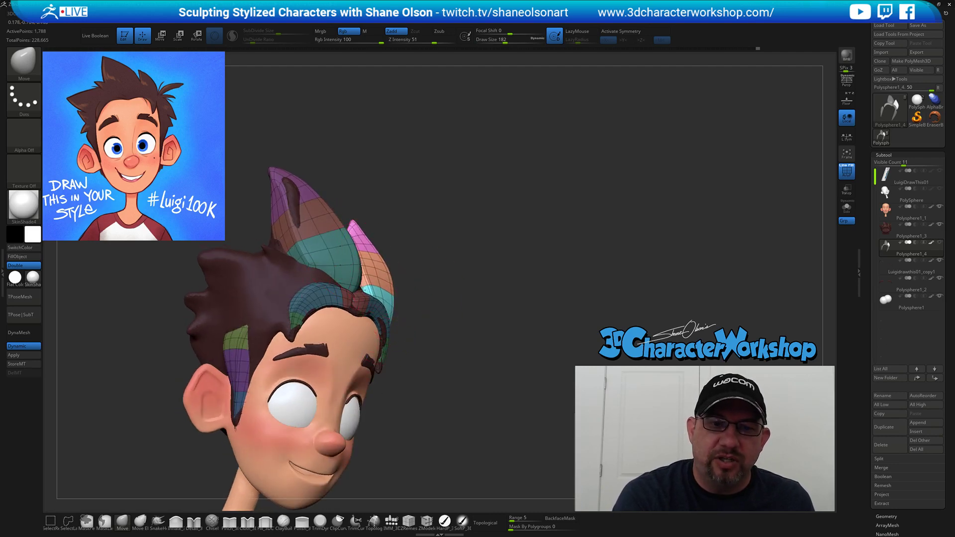
{"action": "right_click_drag", "start_coordinate": [475, 316], "coordinate": [471, 328]}
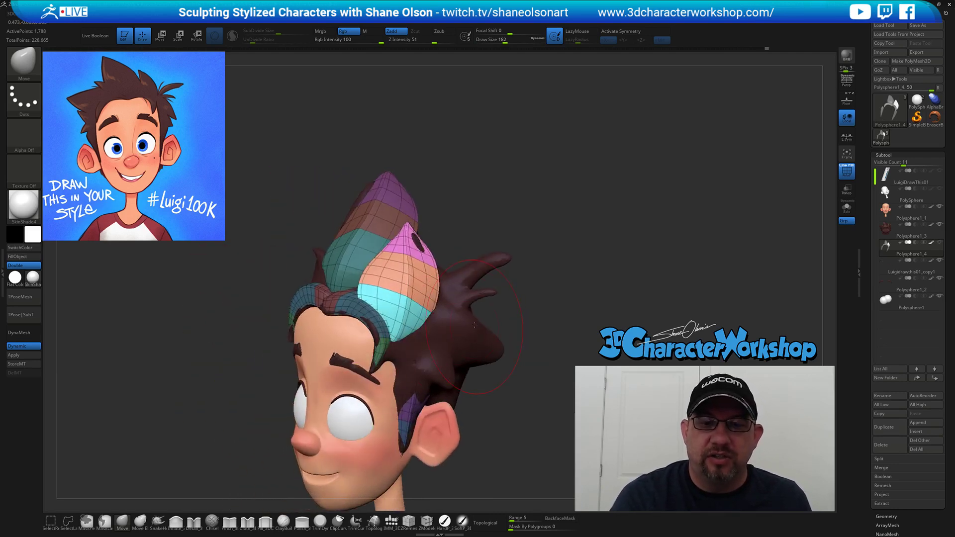
{"action": "mouse_move", "coordinate": [440, 222]}
{"action": "right_mouse_down"}
{"action": "mouse_move", "coordinate": [531, 322]}
{"action": "mouse_move", "coordinate": [520, 332]}
{"action": "mouse_move", "coordinate": [417, 303]}
{"action": "right_mouse_up"}
{"action": "key", "text": "["}
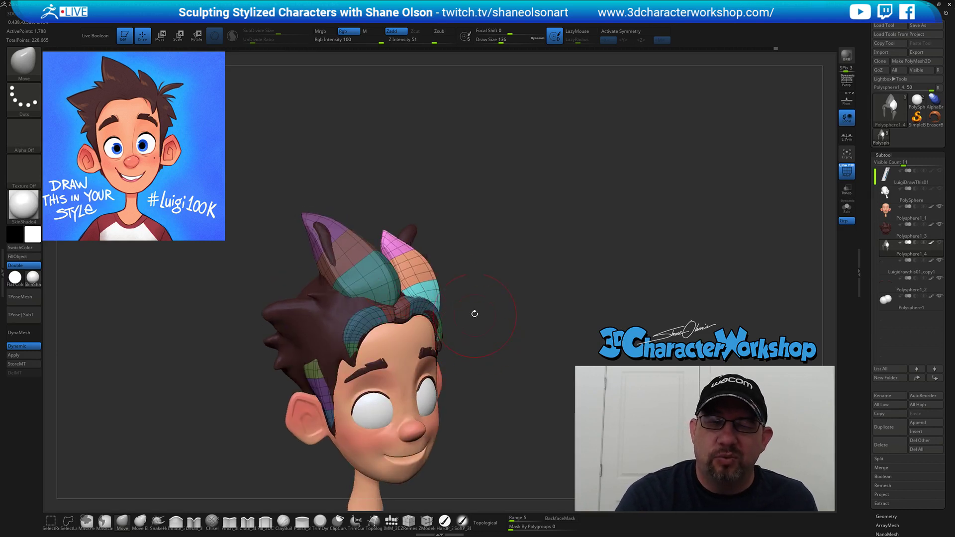
Push the lower outer edge of the smaller strand inward with the Move brush at draw size 172.
{"action": "mouse_move", "coordinate": [482, 310]}
{"action": "right_mouse_down"}
{"action": "mouse_move", "coordinate": [503, 317]}
{"action": "mouse_move", "coordinate": [486, 286]}
{"action": "right_mouse_up"}
{"action": "key", "text": "s"}
{"action": "left_click_drag", "start_coordinate": [486, 292], "coordinate": [491, 293]}
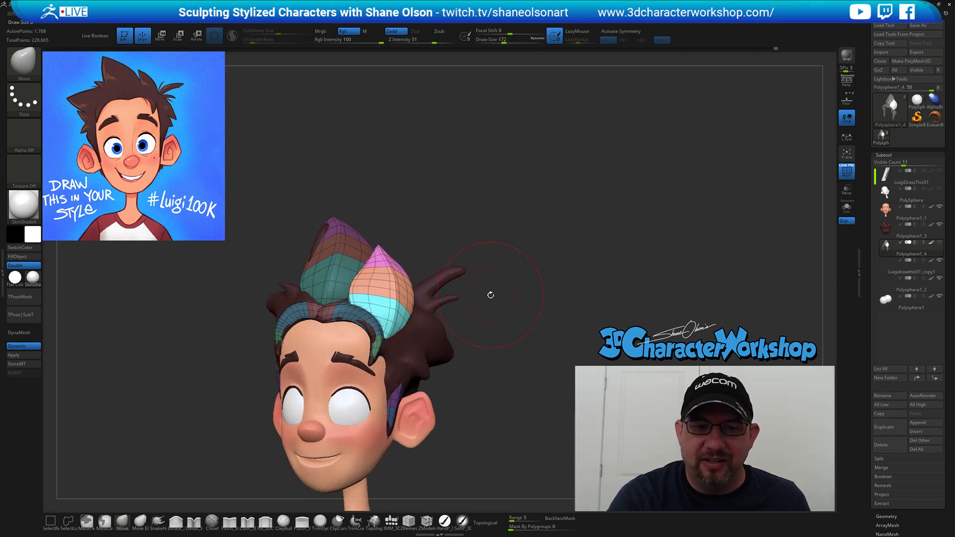
{"action": "left_click_drag", "start_coordinate": [412, 336], "coordinate": [408, 329]}
{"action": "right_click_drag", "start_coordinate": [488, 326], "coordinate": [529, 379]}
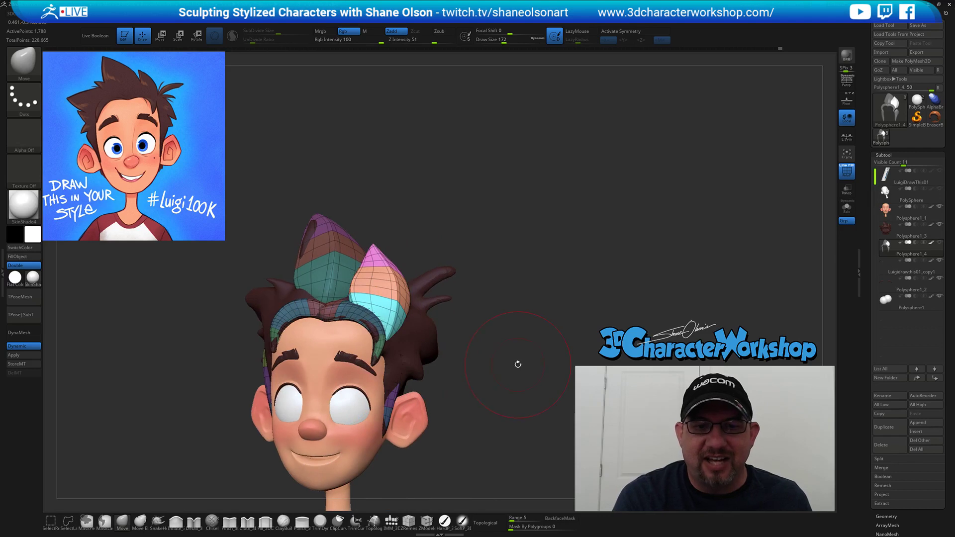
Fine-tune the smaller strand's tip and inner edge from the front with the Move brush, reducing the draw size to 90.
{"action": "right_click_drag", "start_coordinate": [420, 215], "coordinate": [421, 229]}
{"action": "key", "text": "s"}
{"action": "left_click_drag", "start_coordinate": [420, 230], "coordinate": [416, 230]}
{"action": "mouse_move", "coordinate": [390, 251]}
{"action": "right_mouse_down"}
{"action": "mouse_move", "coordinate": [383, 249]}
{"action": "mouse_move", "coordinate": [397, 246]}
{"action": "right_mouse_up"}
{"action": "key", "text": "s"}
{"action": "left_click_drag", "start_coordinate": [382, 258], "coordinate": [379, 258]}
{"action": "left_click_drag", "start_coordinate": [382, 256], "coordinate": [358, 255]}
{"action": "key", "text": "s"}
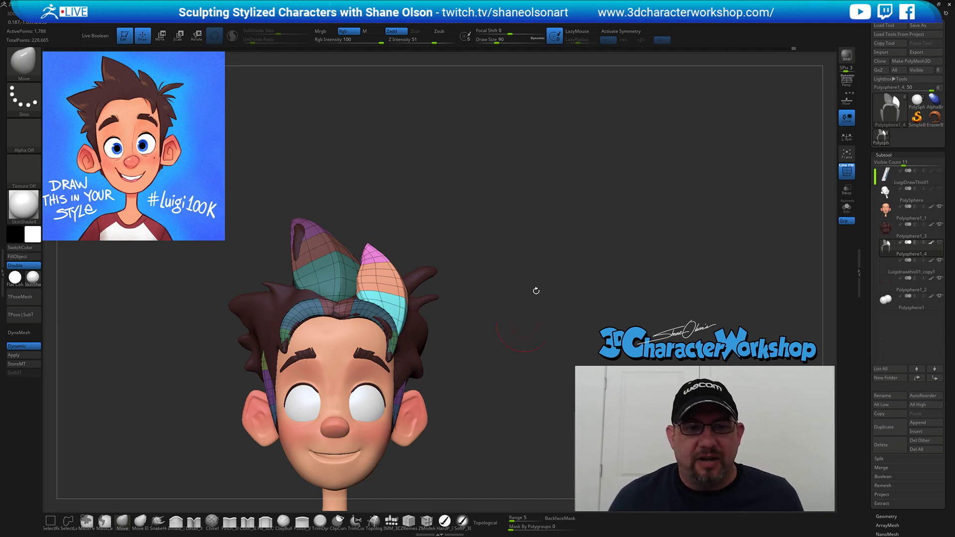
Hide the polygroup wireframe and refine the two front strands' tips from above with the Move brush at draw size 51.
{"action": "key", "text": "shift+f"}
{"action": "left_click_drag", "start_coordinate": [507, 257], "coordinate": [540, 285]}
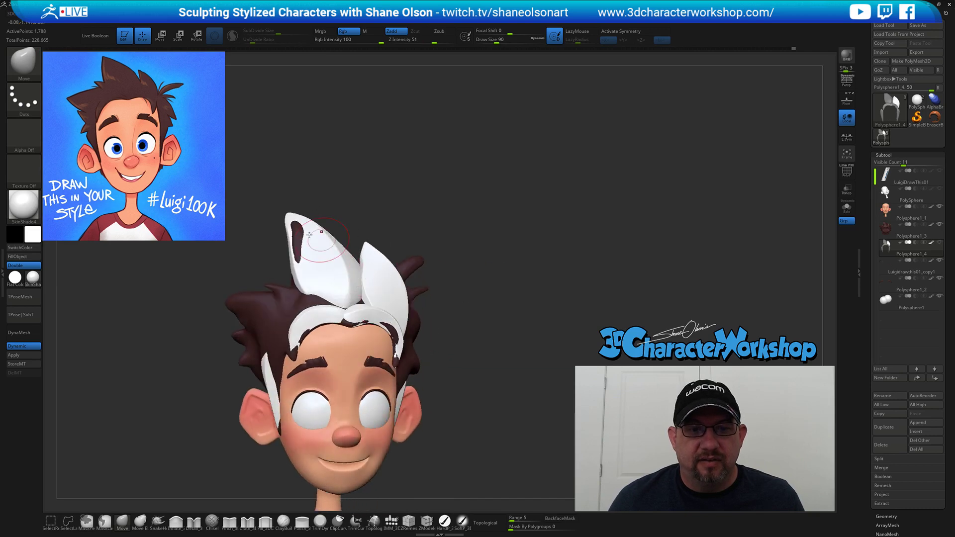
{"action": "mouse_move", "coordinate": [469, 205]}
{"action": "left_mouse_down"}
{"action": "mouse_move", "coordinate": [442, 224]}
{"action": "mouse_move", "coordinate": [441, 251]}
{"action": "mouse_move", "coordinate": [499, 245]}
{"action": "mouse_move", "coordinate": [471, 228]}
{"action": "mouse_move", "coordinate": [465, 264]}
{"action": "mouse_move", "coordinate": [455, 249]}
{"action": "left_mouse_up"}
{"action": "key", "text": "s"}
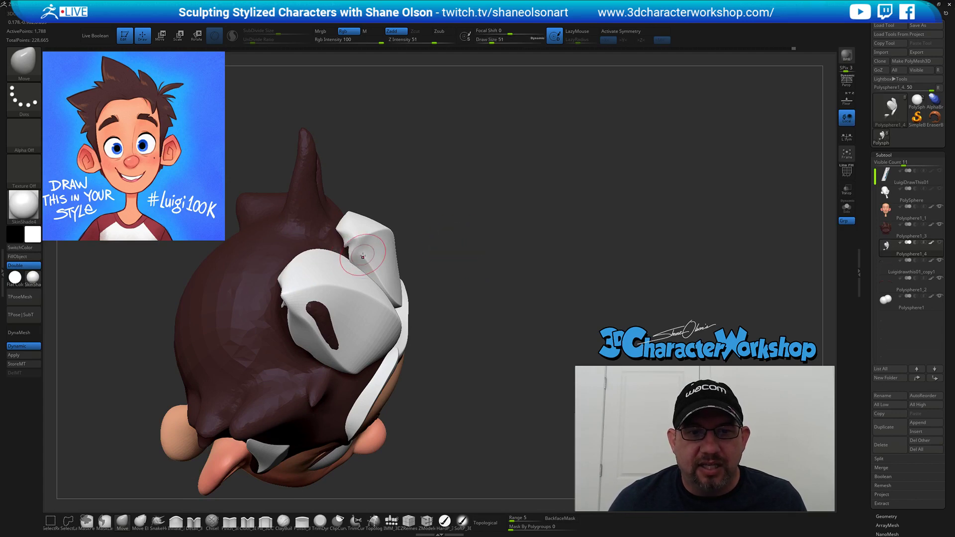
{"action": "left_click_drag", "start_coordinate": [514, 258], "coordinate": [536, 214]}
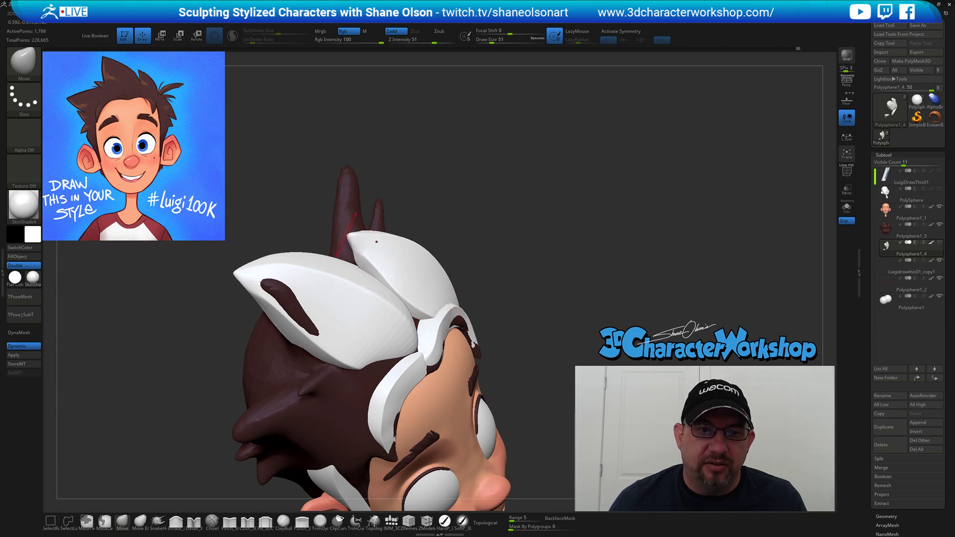
{"action": "left_click_drag", "start_coordinate": [483, 221], "coordinate": [486, 207]}
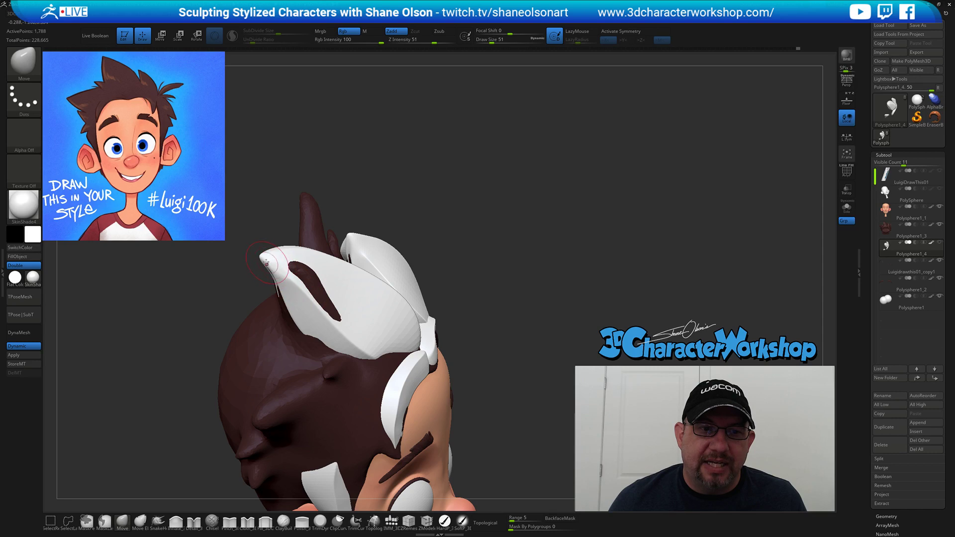
Enable Topological for the Move brush and reshape the smaller front strand from both sides, increasing the draw size to 140.
{"action": "mouse_move", "coordinate": [463, 243]}
{"action": "left_mouse_down"}
{"action": "mouse_move", "coordinate": [462, 234]}
{"action": "mouse_move", "coordinate": [479, 264]}
{"action": "mouse_move", "coordinate": [438, 256]}
{"action": "mouse_move", "coordinate": [503, 257]}
{"action": "mouse_move", "coordinate": [523, 254]}
{"action": "mouse_move", "coordinate": [523, 243]}
{"action": "left_mouse_up"}
{"action": "key", "text": "s"}
{"action": "key", "text": "s"}
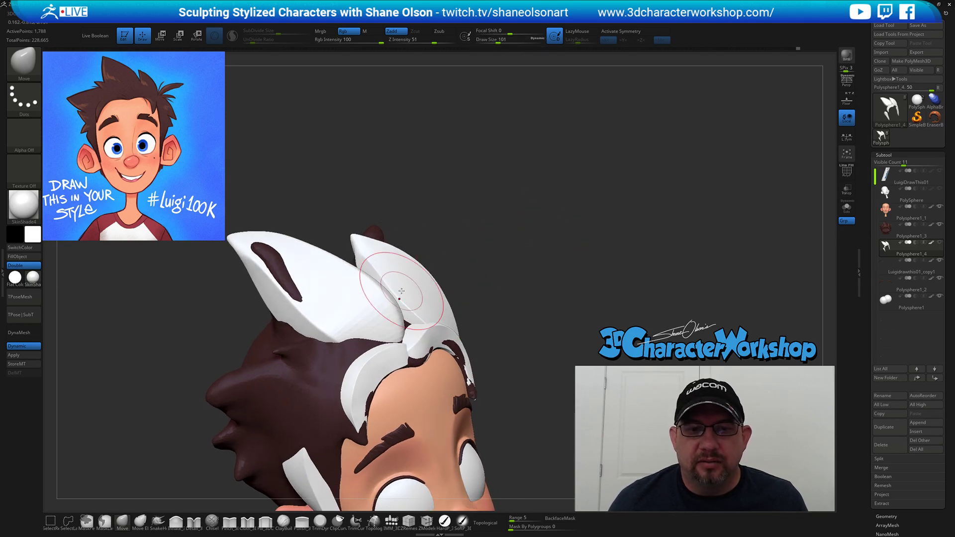
{"action": "left_click", "coordinate": [485, 523]}
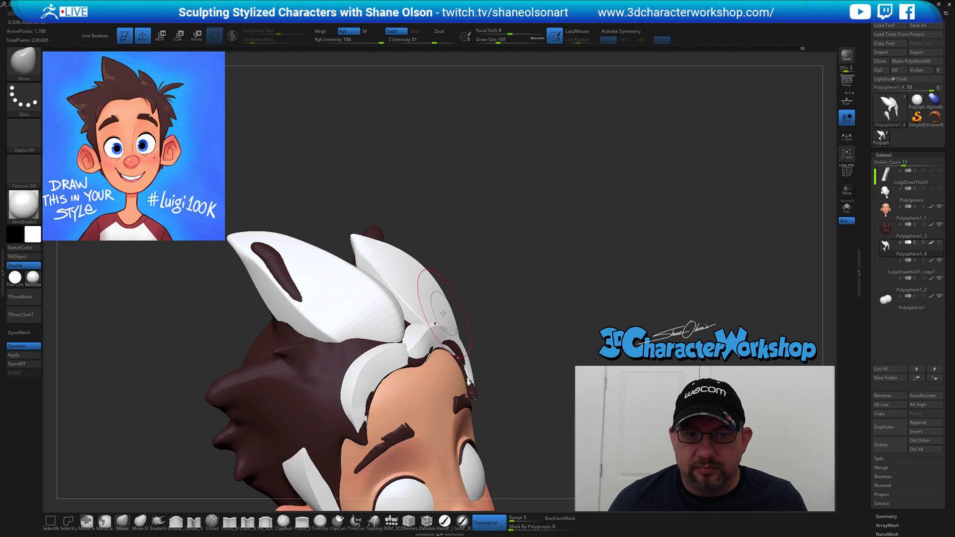
{"action": "mouse_move", "coordinate": [536, 251]}
{"action": "left_mouse_down"}
{"action": "mouse_move", "coordinate": [560, 236]}
{"action": "mouse_move", "coordinate": [509, 235]}
{"action": "mouse_move", "coordinate": [463, 211]}
{"action": "mouse_move", "coordinate": [531, 234]}
{"action": "mouse_move", "coordinate": [513, 247]}
{"action": "mouse_move", "coordinate": [572, 226]}
{"action": "mouse_move", "coordinate": [593, 231]}
{"action": "mouse_move", "coordinate": [561, 264]}
{"action": "left_mouse_up"}
{"action": "key", "text": "s"}
{"action": "mouse_move", "coordinate": [245, 367]}
{"action": "left_mouse_down"}
{"action": "mouse_move", "coordinate": [403, 368]}
{"action": "mouse_move", "coordinate": [368, 363]}
{"action": "left_mouse_up"}
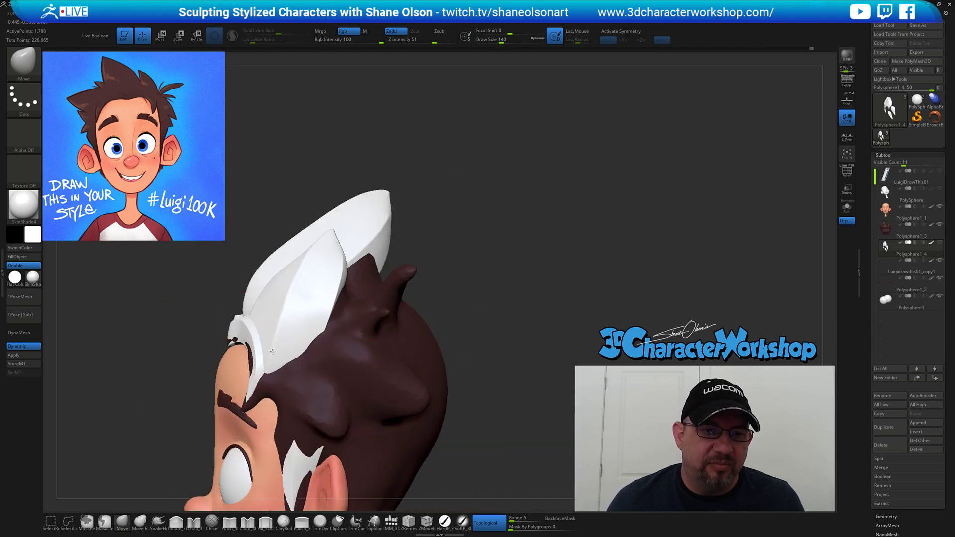
{"action": "mouse_move", "coordinate": [511, 268]}
{"action": "left_mouse_down"}
{"action": "mouse_move", "coordinate": [499, 264]}
{"action": "mouse_move", "coordinate": [503, 243]}
{"action": "mouse_move", "coordinate": [508, 255]}
{"action": "left_mouse_up"}
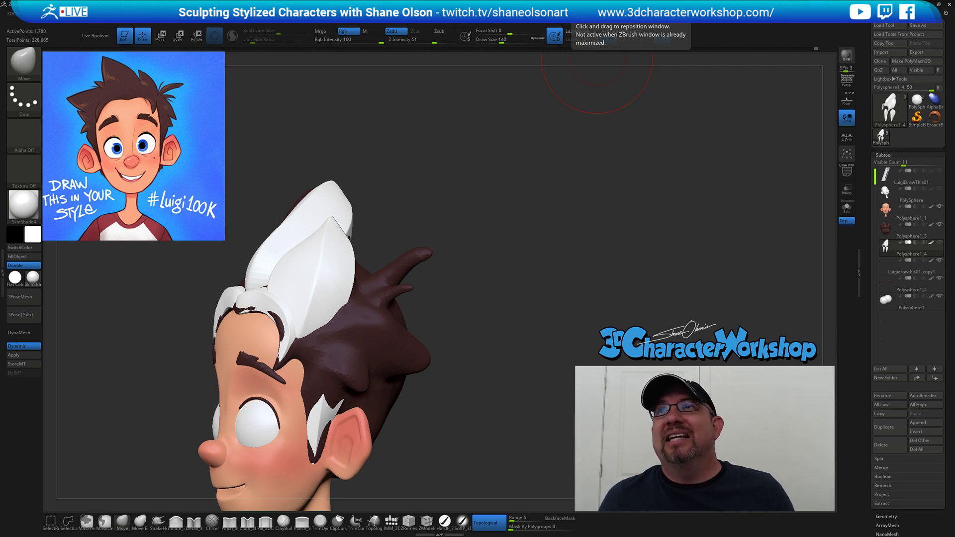
Switch to the browser and examine the free ZBrush Brushes in the Tools section of funkybunnies3d.com, including the Makkon hair curves, then return to ZBrush.
{"action": "left_click_drag", "start_coordinate": [697, 183], "coordinate": [691, 128]}
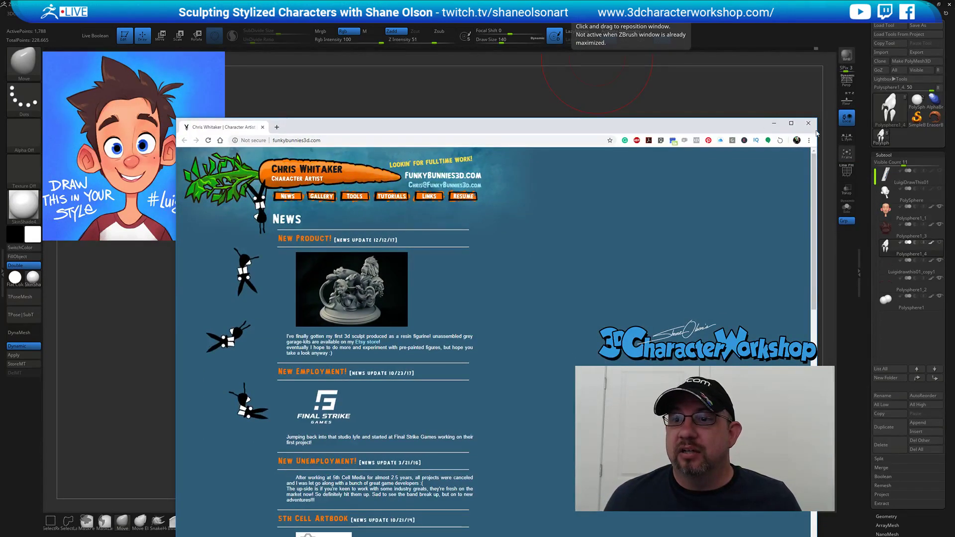
{"action": "left_click", "coordinate": [791, 126]}
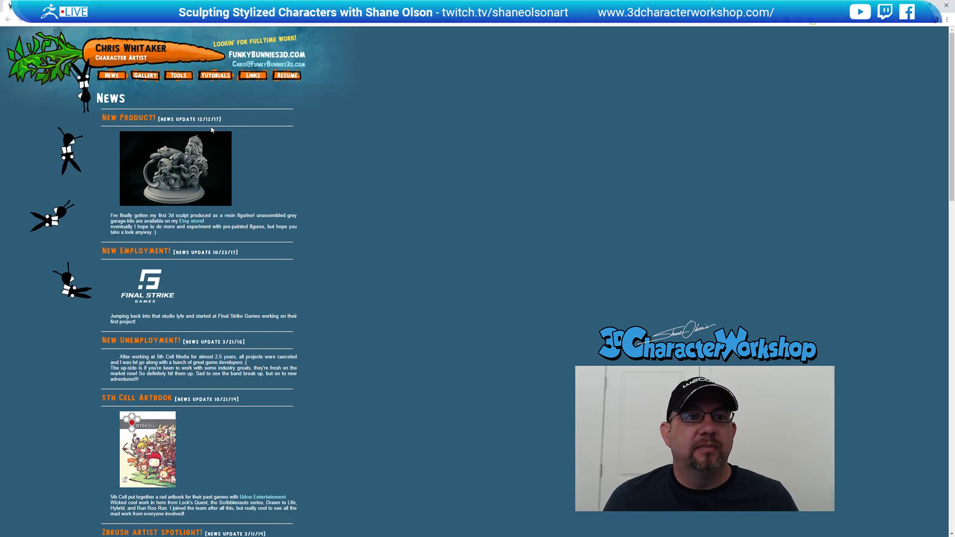
{"action": "left_click", "coordinate": [180, 75]}
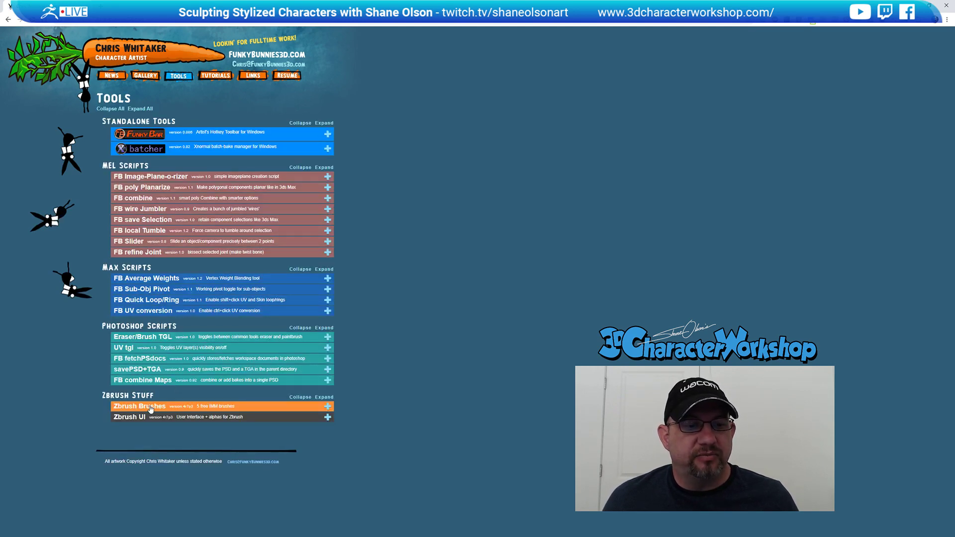
{"action": "left_click", "coordinate": [149, 409]}
{"action": "scroll", "coordinate": [183, 322], "scroll_direction": "down", "scroll_amount": 3}
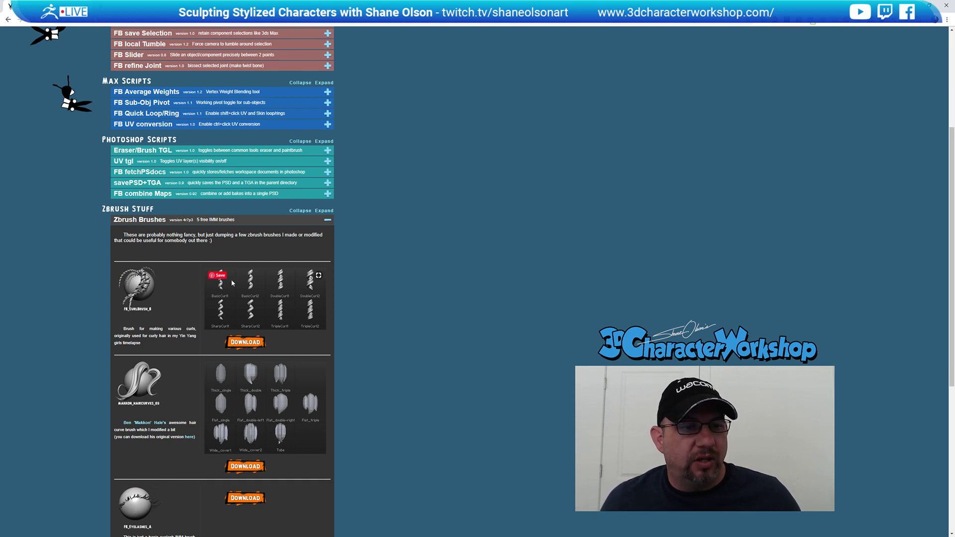
{"action": "scroll", "coordinate": [233, 283], "scroll_direction": "down", "scroll_amount": 3}
{"action": "scroll", "coordinate": [232, 282], "scroll_direction": "down", "scroll_amount": 2}
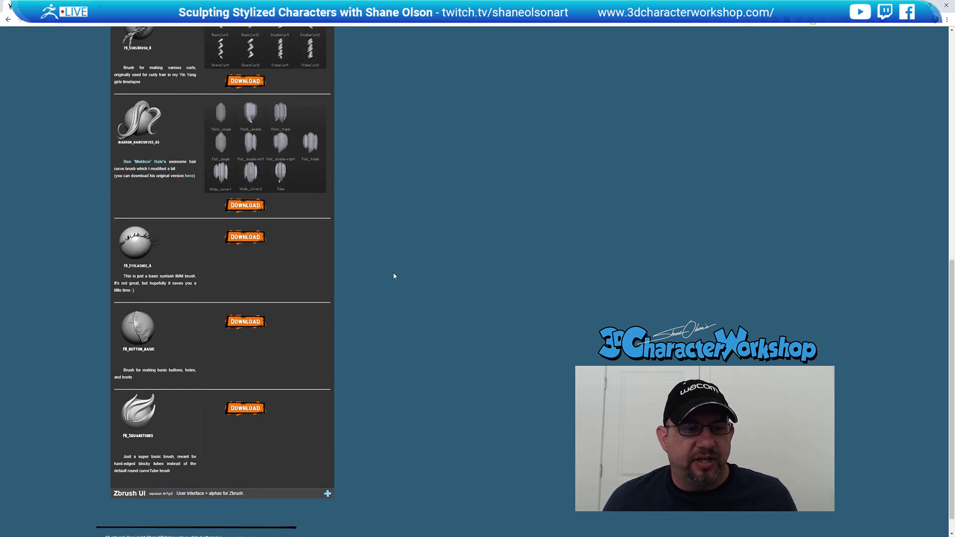
{"action": "scroll", "coordinate": [287, 248], "scroll_direction": "up", "scroll_amount": 6}
{"action": "scroll", "coordinate": [191, 398], "scroll_direction": "down", "scroll_amount": 2}
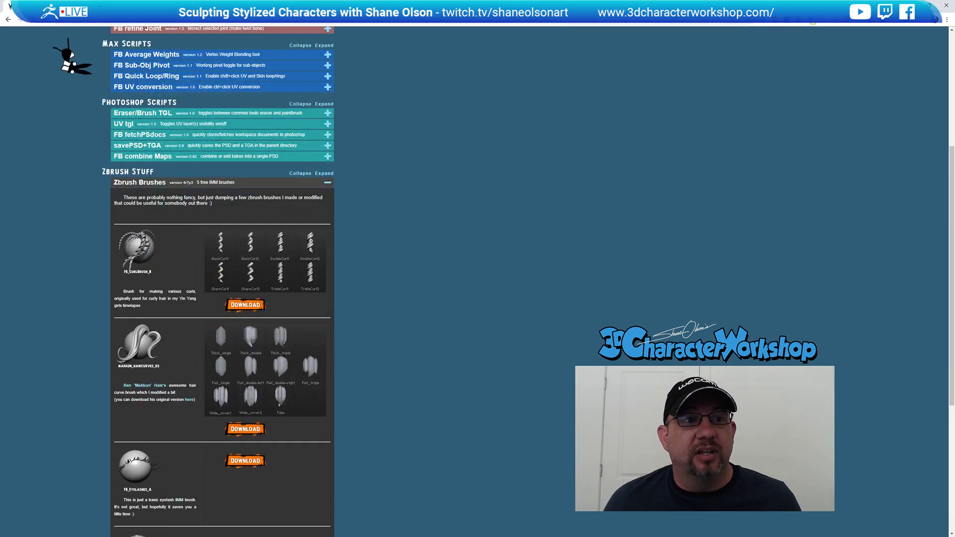
{"action": "key", "text": "alt+Tab"}
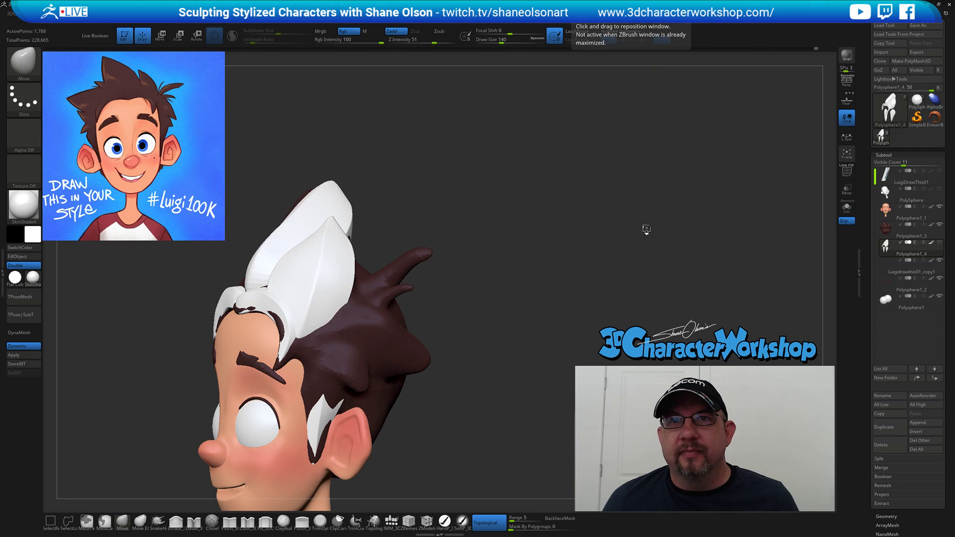
{"action": "mouse_move", "coordinate": [564, 221]}
{"action": "left_mouse_down"}
{"action": "mouse_move", "coordinate": [552, 297]}
{"action": "mouse_move", "coordinate": [547, 269]}
{"action": "mouse_move", "coordinate": [530, 302]}
{"action": "mouse_move", "coordinate": [516, 302]}
{"action": "left_mouse_up"}
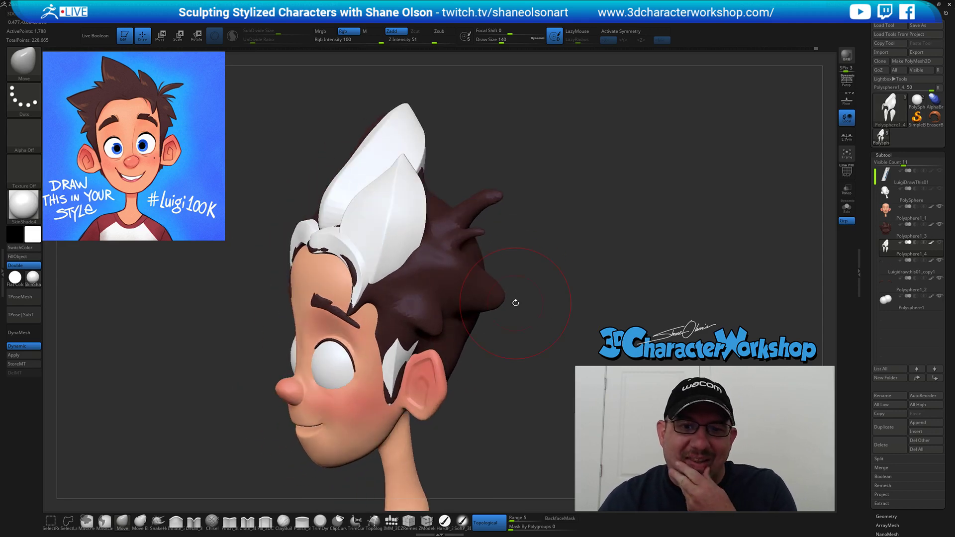
{"action": "left_click_drag", "start_coordinate": [565, 286], "coordinate": [605, 270]}
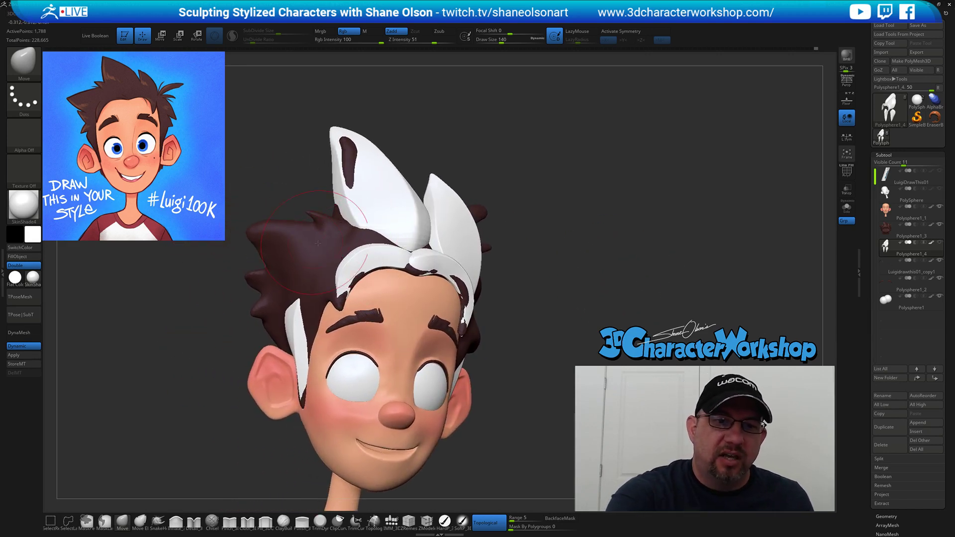
{"action": "left_click_drag", "start_coordinate": [551, 285], "coordinate": [546, 273]}
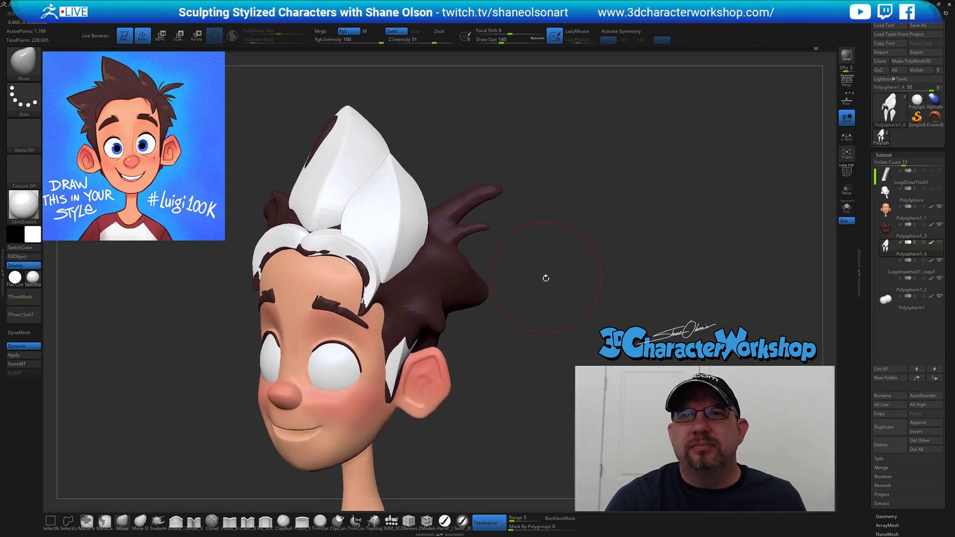
{"action": "key", "text": "s"}
{"action": "left_click_drag", "start_coordinate": [501, 365], "coordinate": [507, 304]}
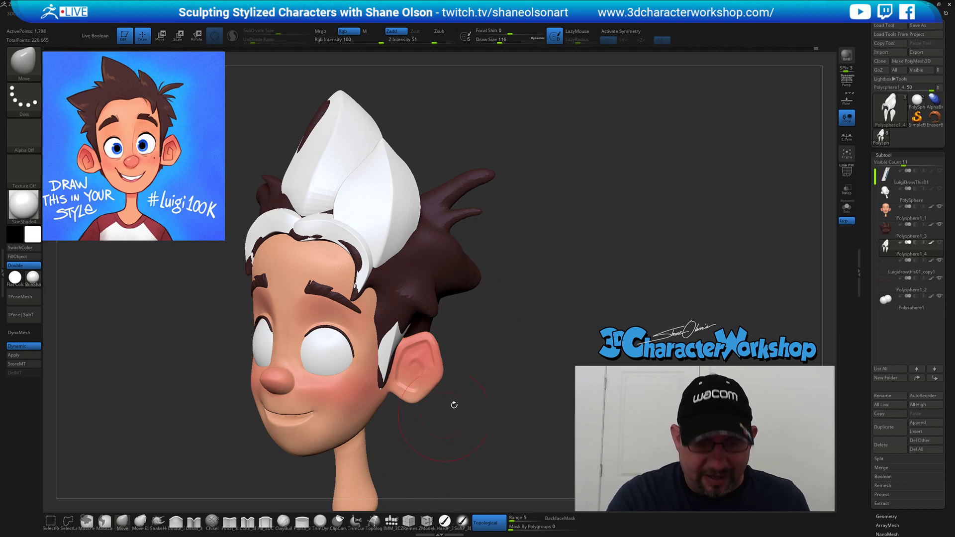
Load the Makkon hair curves brush at draw size 68, try a strand on the side of the head, and undo it.
{"action": "key", "text": "b"}
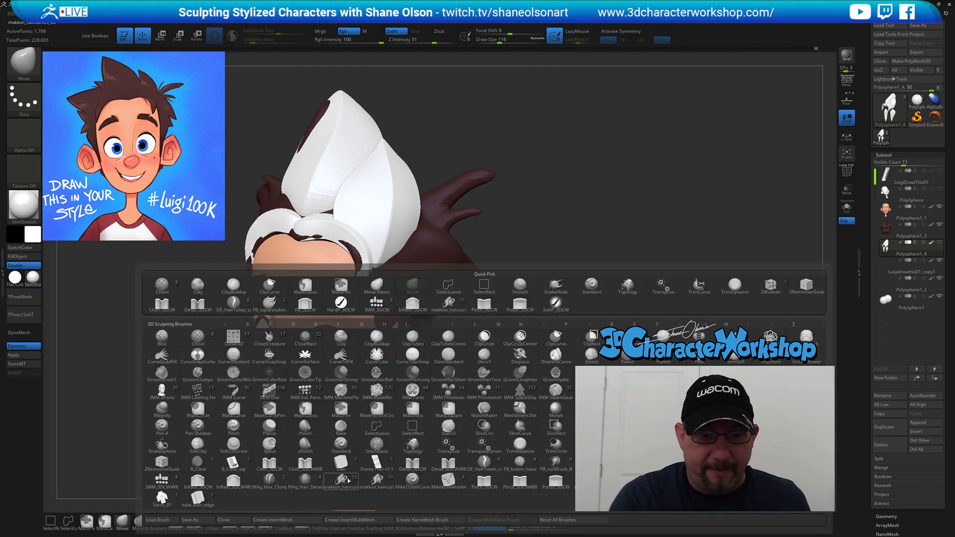
{"action": "left_click", "coordinate": [369, 473]}
{"action": "key", "text": "s"}
{"action": "left_click_drag", "start_coordinate": [503, 361], "coordinate": [526, 362]}
{"action": "key", "text": "s"}
{"action": "left_click_drag", "start_coordinate": [399, 298], "coordinate": [412, 311]}
{"action": "left_click_drag", "start_coordinate": [438, 342], "coordinate": [448, 343]}
{"action": "mouse_move", "coordinate": [548, 358]}
{"action": "left_mouse_down"}
{"action": "mouse_move", "coordinate": [517, 358]}
{"action": "mouse_move", "coordinate": [550, 358]}
{"action": "left_mouse_up"}
{"action": "key", "text": "ctrl+z"}
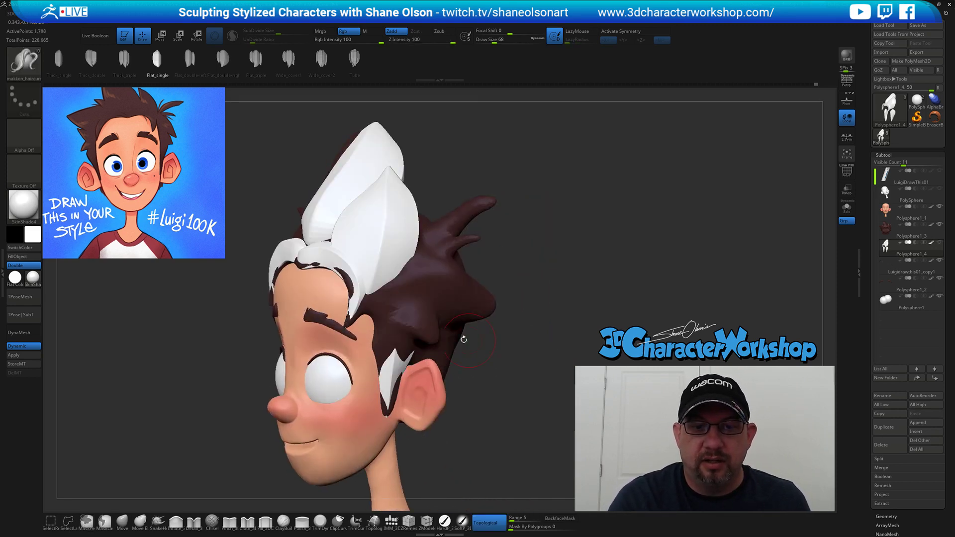
Draw a Flat_single hair strand over the side spike above the ear and show the polygroup wireframe.
{"action": "left_click_drag", "start_coordinate": [422, 322], "coordinate": [428, 328]}
{"action": "left_click_drag", "start_coordinate": [547, 351], "coordinate": [517, 281]}
{"action": "mouse_move", "coordinate": [517, 276]}
{"action": "left_mouse_down"}
{"action": "mouse_move", "coordinate": [478, 310]}
{"action": "mouse_move", "coordinate": [481, 340]}
{"action": "mouse_move", "coordinate": [517, 275]}
{"action": "mouse_move", "coordinate": [506, 347]}
{"action": "mouse_move", "coordinate": [419, 359]}
{"action": "left_mouse_up"}
{"action": "key", "text": "shift+f"}
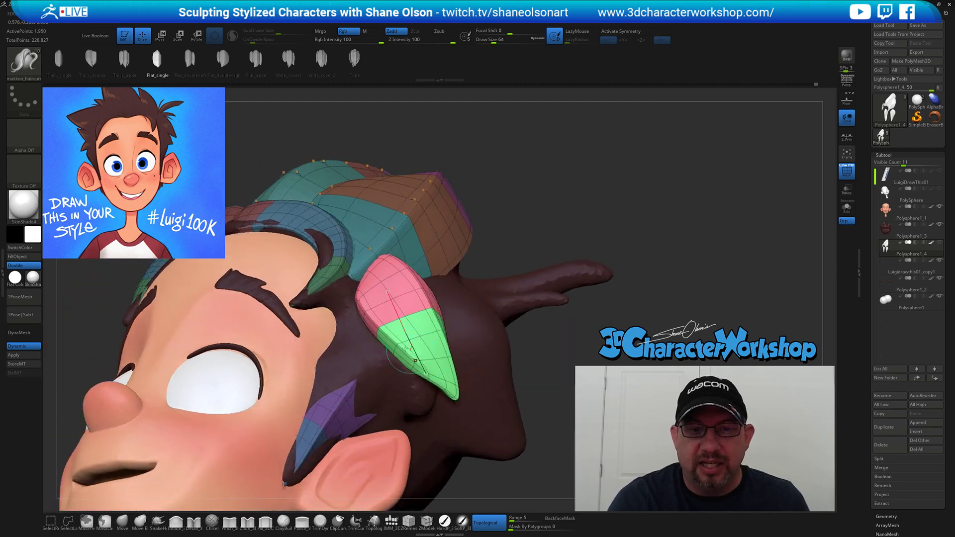
Adjust the new side strand's curve toward its tip, checking its fit from below and the front.
{"action": "left_click_drag", "start_coordinate": [541, 335], "coordinate": [439, 338]}
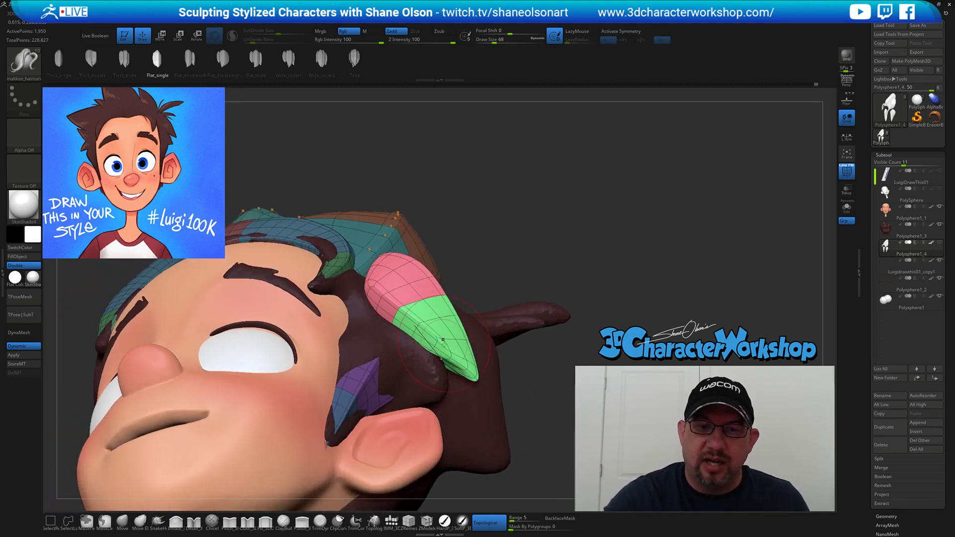
{"action": "left_click_drag", "start_coordinate": [465, 377], "coordinate": [391, 381]}
{"action": "mouse_move", "coordinate": [548, 379]}
{"action": "left_mouse_down", "text": "alt"}
{"action": "mouse_move", "coordinate": [604, 348]}
{"action": "mouse_move", "coordinate": [589, 370]}
{"action": "left_mouse_up", "text": "alt"}
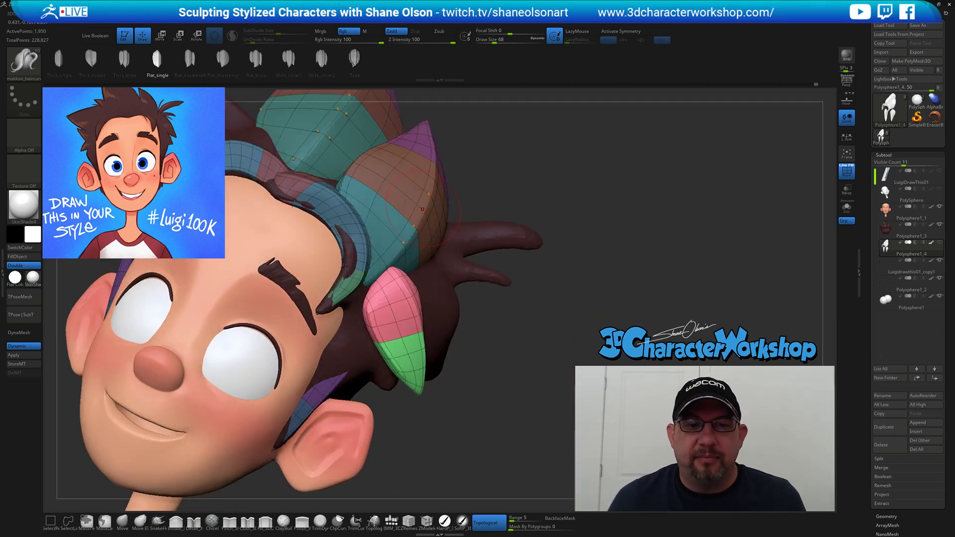
{"action": "left_click_drag", "start_coordinate": [590, 259], "coordinate": [620, 213]}
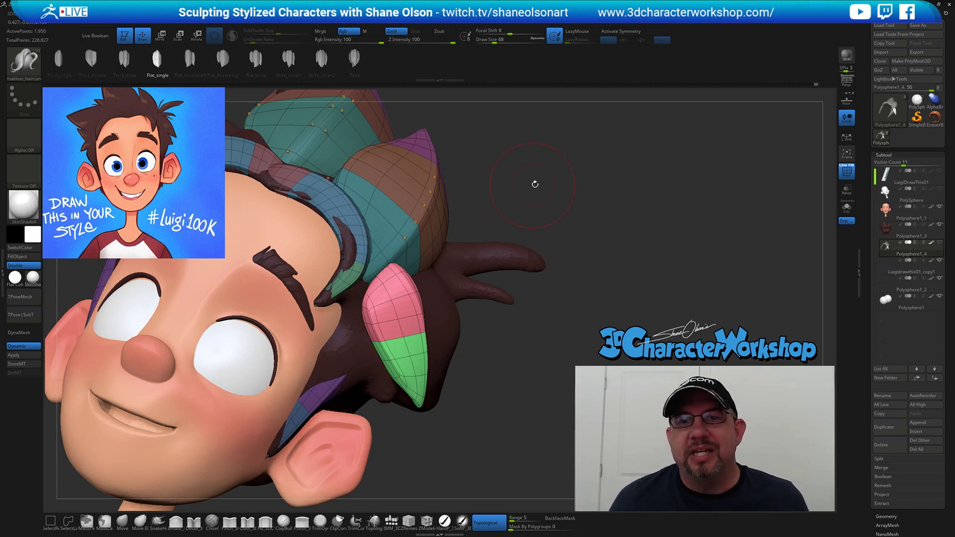
{"action": "left_click_drag", "start_coordinate": [546, 174], "coordinate": [541, 166]}
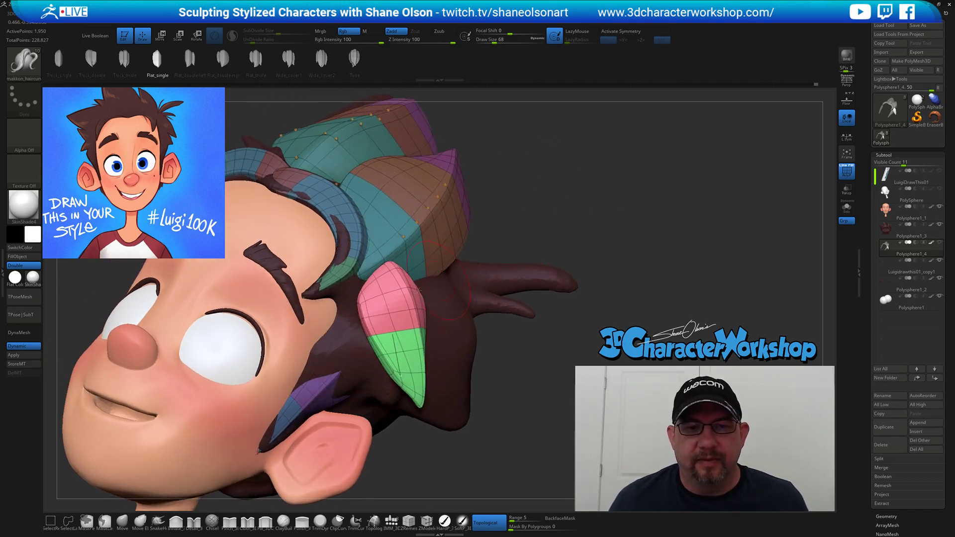
Pull the side strand's curve at its root toward the temple hairline and settle the strand against the head.
{"action": "left_click_drag", "start_coordinate": [383, 294], "coordinate": [348, 279]}
{"action": "left_click_drag", "start_coordinate": [571, 192], "coordinate": [572, 164]}
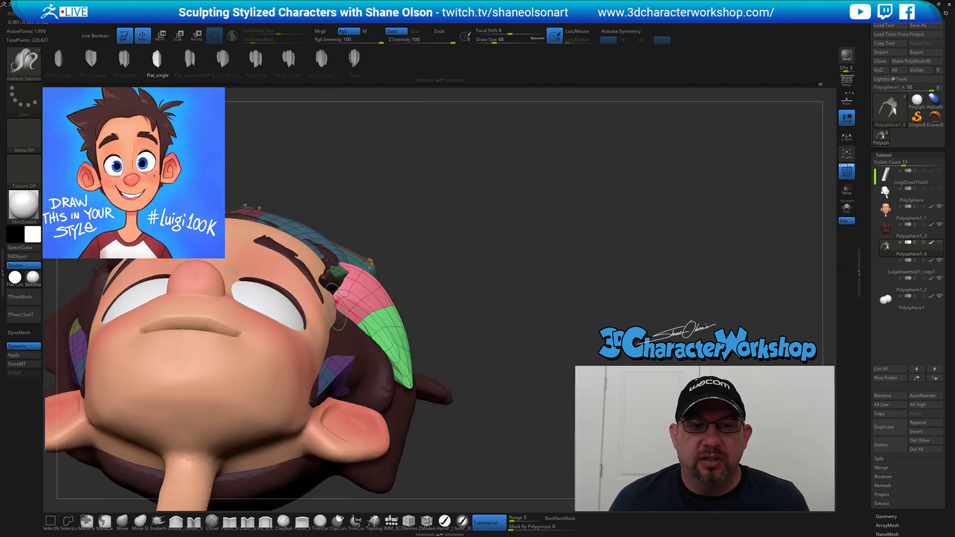
{"action": "left_click_drag", "start_coordinate": [337, 295], "coordinate": [386, 370]}
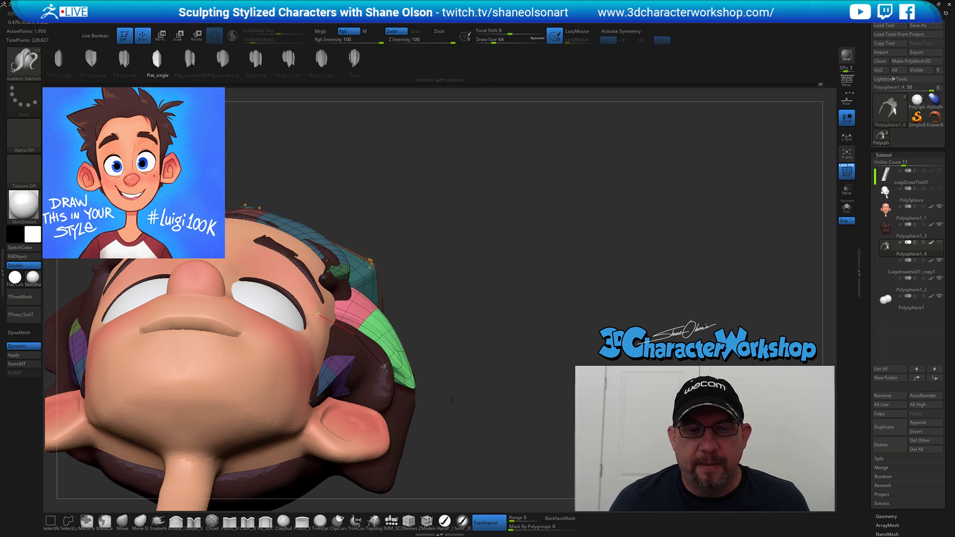
{"action": "left_click", "coordinate": [460, 254]}
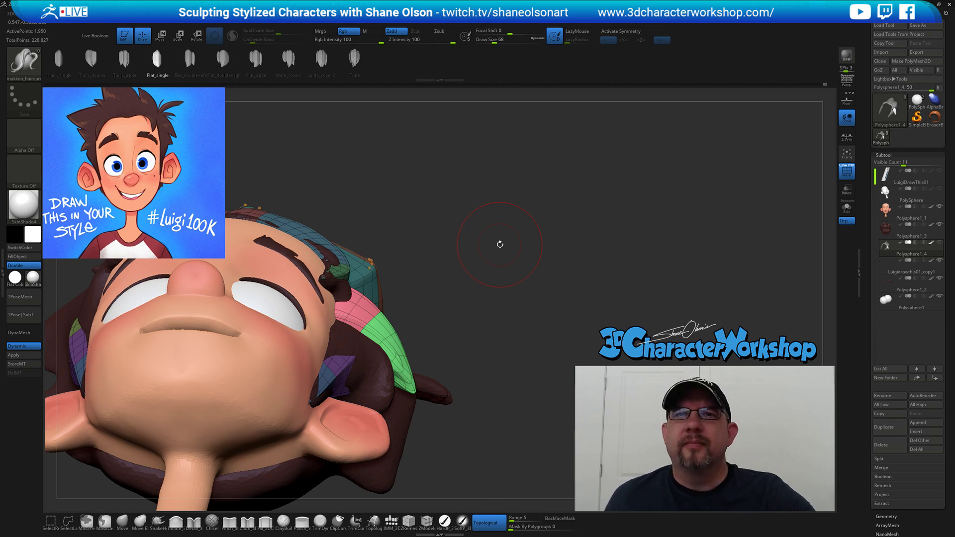
{"action": "mouse_move", "coordinate": [508, 236]}
{"action": "left_mouse_down"}
{"action": "mouse_move", "coordinate": [507, 247]}
{"action": "mouse_move", "coordinate": [514, 230]}
{"action": "left_mouse_up"}
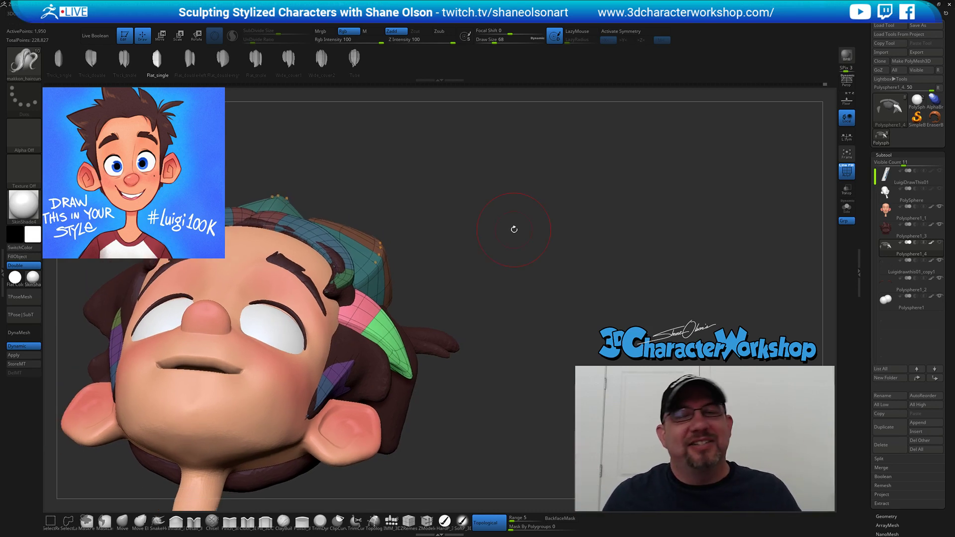
{"action": "mouse_move", "coordinate": [524, 301]}
{"action": "left_mouse_down"}
{"action": "mouse_move", "coordinate": [502, 352]}
{"action": "mouse_move", "coordinate": [542, 348]}
{"action": "mouse_move", "coordinate": [571, 312]}
{"action": "left_mouse_up"}
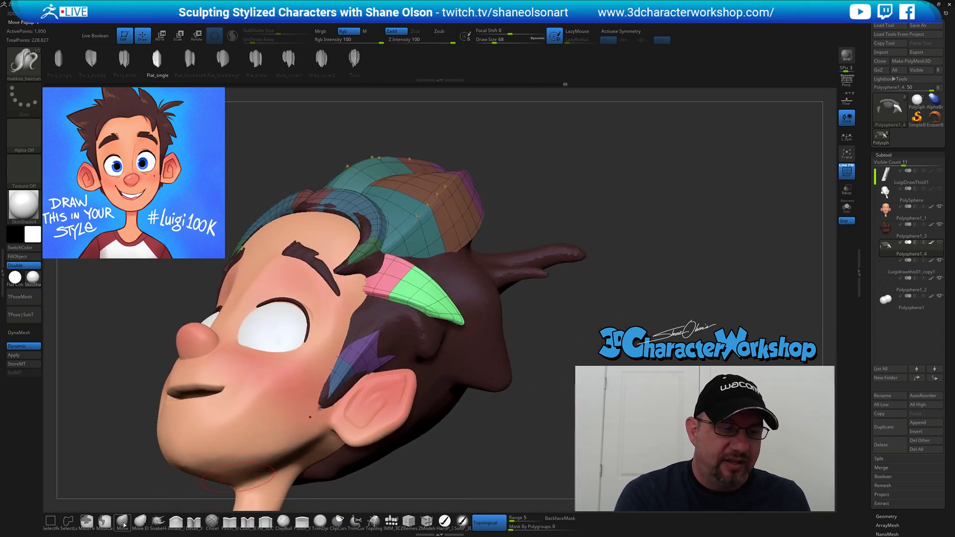
Reshape the side strand over its spike above the ear with the Move brush, using draw size 147.
{"action": "left_click", "coordinate": [124, 525]}
{"action": "key", "text": "s"}
{"action": "left_click_drag", "start_coordinate": [598, 281], "coordinate": [548, 284]}
{"action": "key", "text": "s"}
{"action": "left_click_drag", "start_coordinate": [444, 281], "coordinate": [448, 281]}
{"action": "left_click_drag", "start_coordinate": [465, 302], "coordinate": [461, 313]}
{"action": "mouse_move", "coordinate": [513, 290]}
{"action": "left_mouse_down"}
{"action": "mouse_move", "coordinate": [482, 312]}
{"action": "mouse_move", "coordinate": [410, 239]}
{"action": "left_mouse_up"}
{"action": "mouse_move", "coordinate": [449, 269]}
{"action": "left_mouse_down"}
{"action": "mouse_move", "coordinate": [442, 317]}
{"action": "mouse_move", "coordinate": [402, 331]}
{"action": "left_mouse_up"}
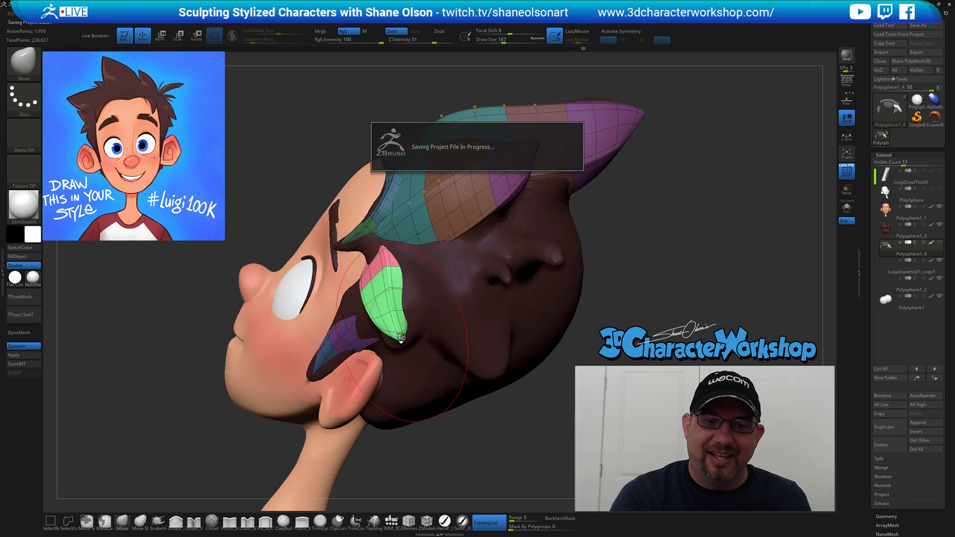
Reshape the green side strand above the ear with the Move brush at draw sizes 108 and 90, from the side and front.
{"action": "key", "text": "s"}
{"action": "left_click_drag", "start_coordinate": [427, 297], "coordinate": [413, 303]}
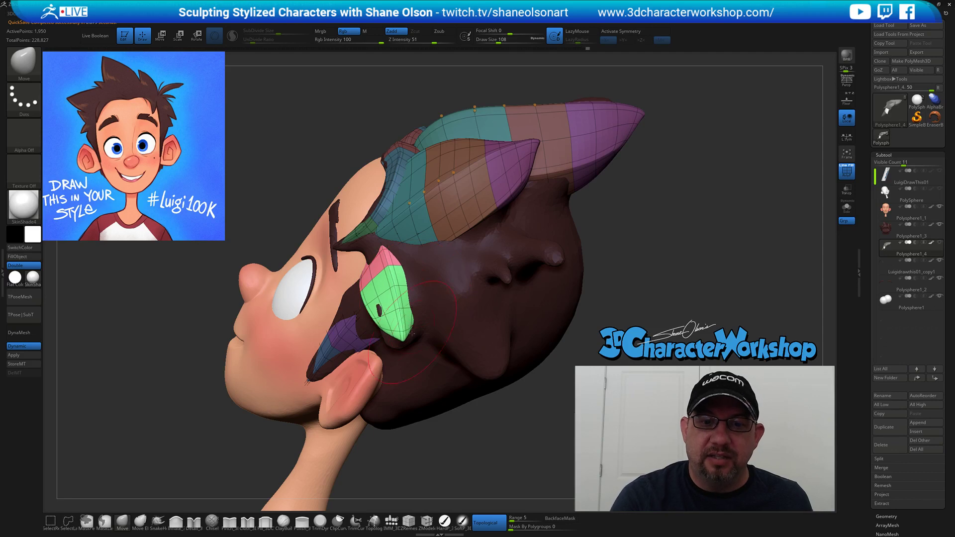
{"action": "right_click_drag", "start_coordinate": [356, 280], "coordinate": [393, 276]}
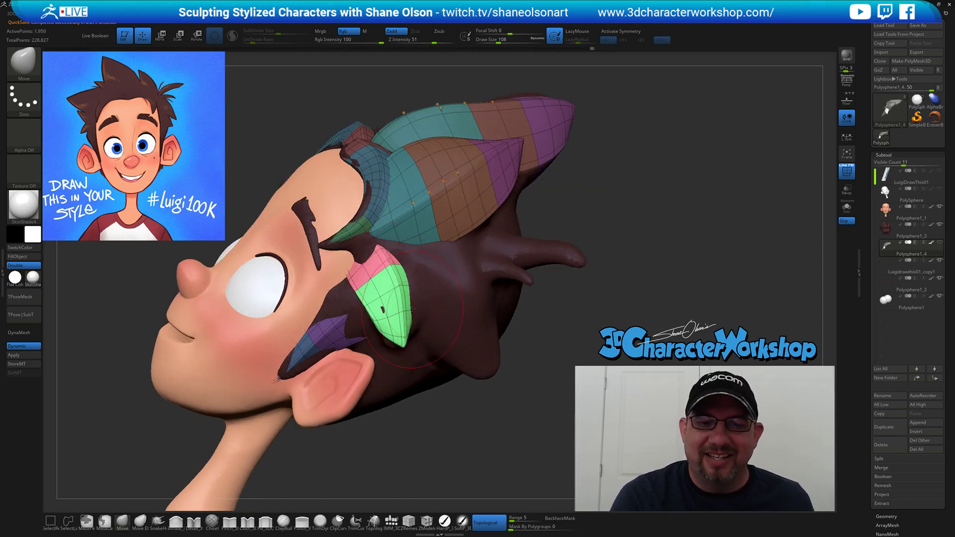
{"action": "right_click_drag", "start_coordinate": [410, 310], "coordinate": [415, 308]}
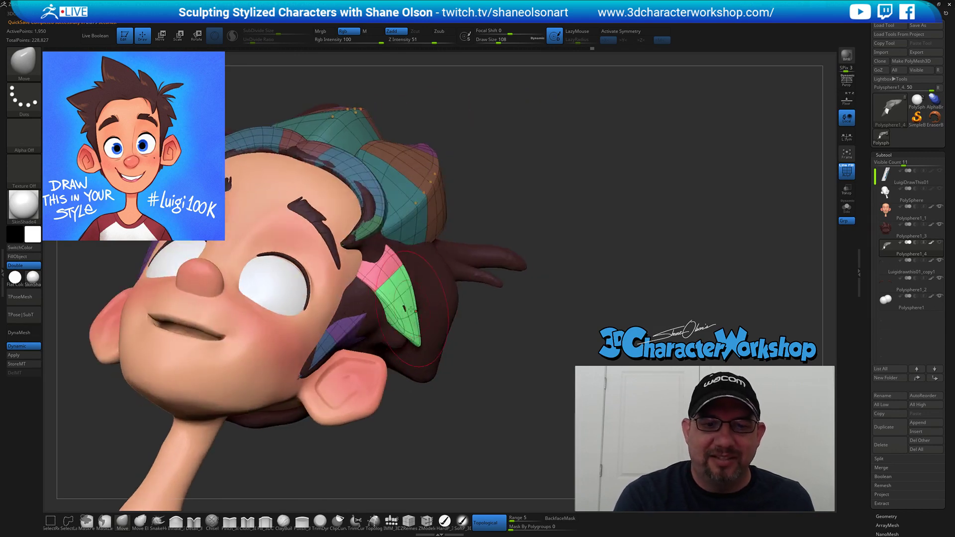
{"action": "left_click_drag", "start_coordinate": [415, 340], "coordinate": [416, 314]}
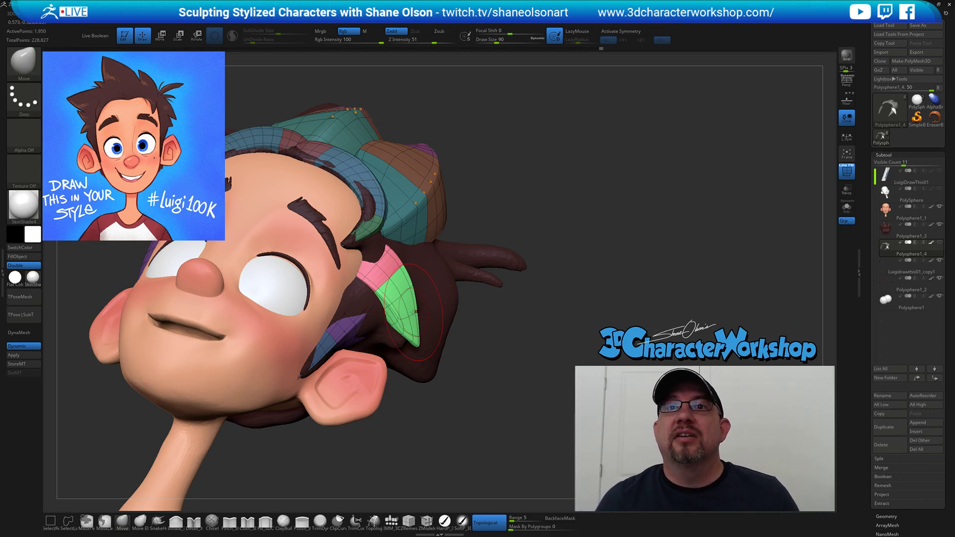
Push the side strand's outer edge in toward the head with the Move brush at draw size 112.
{"action": "mouse_move", "coordinate": [615, 192]}
{"action": "left_mouse_down"}
{"action": "mouse_move", "coordinate": [577, 190]}
{"action": "mouse_move", "coordinate": [565, 209]}
{"action": "left_mouse_up"}
{"action": "key", "text": "s"}
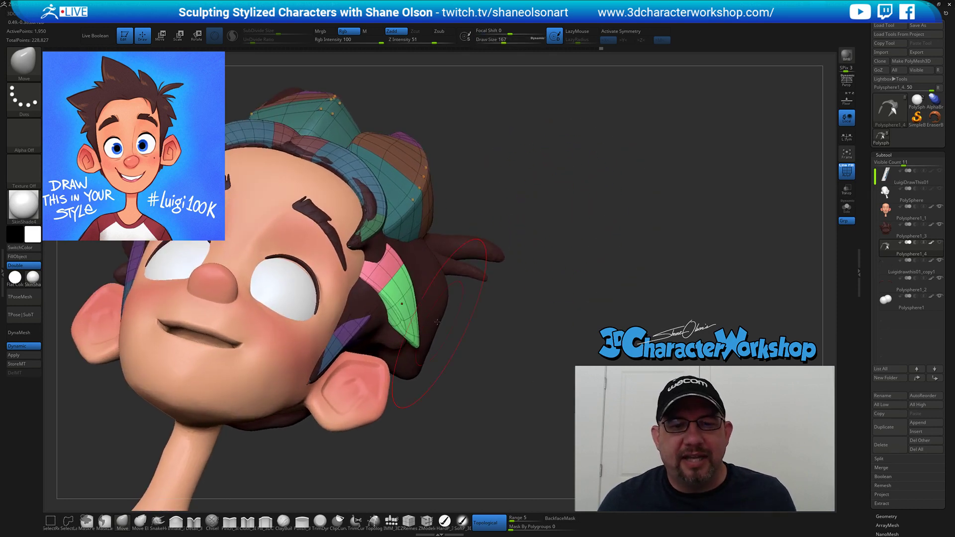
{"action": "key", "text": "s"}
{"action": "left_click_drag", "start_coordinate": [418, 314], "coordinate": [410, 314]}
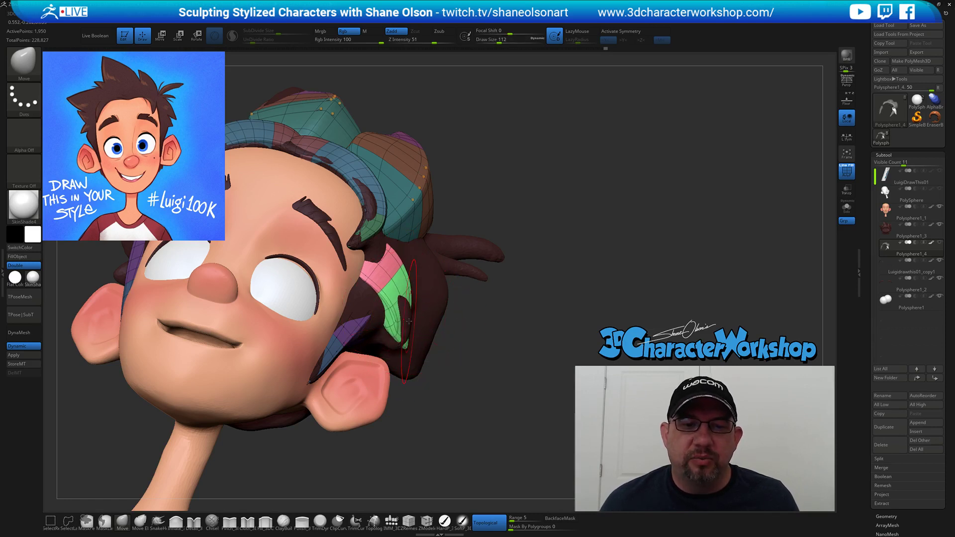
Adjust the side strand's root and middle over its spike with the Move brush, reducing the draw size to 74.
{"action": "left_click_drag", "start_coordinate": [500, 314], "coordinate": [470, 326]}
{"action": "mouse_move", "coordinate": [470, 326]}
{"action": "right_mouse_down"}
{"action": "mouse_move", "coordinate": [373, 262]}
{"action": "mouse_move", "coordinate": [364, 243]}
{"action": "right_mouse_up"}
{"action": "key", "text": "s"}
{"action": "left_click_drag", "start_coordinate": [379, 255], "coordinate": [377, 255]}
{"action": "key", "text": "s"}
{"action": "left_click_drag", "start_coordinate": [438, 294], "coordinate": [420, 294]}
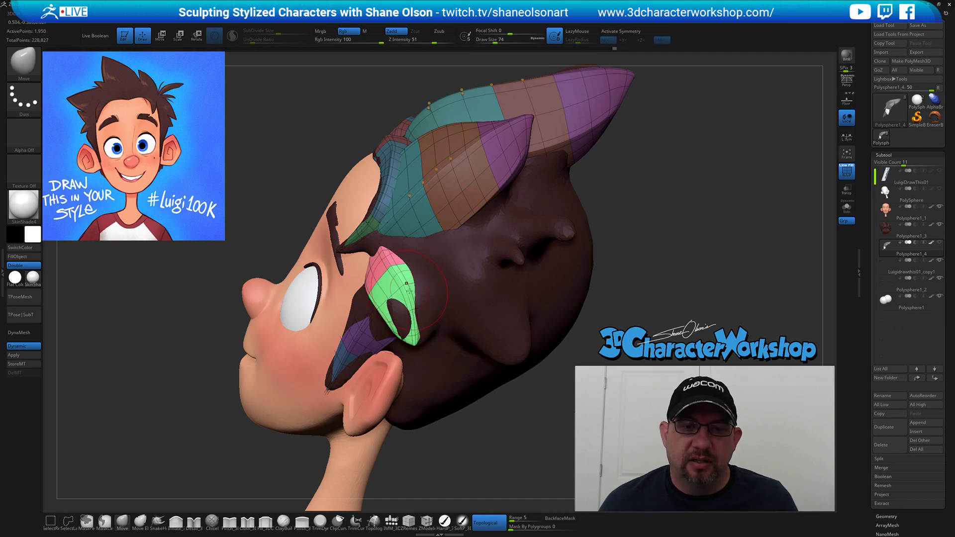
Refit the lower part of the side strand so it covers its spike, using the Move brush at draw sizes 110 and 90.
{"action": "right_click_drag", "start_coordinate": [703, 239], "coordinate": [689, 235]}
{"action": "key", "text": "s"}
{"action": "left_click_drag", "start_coordinate": [683, 235], "coordinate": [689, 234]}
{"action": "right_click_drag", "start_coordinate": [690, 234], "coordinate": [746, 244]}
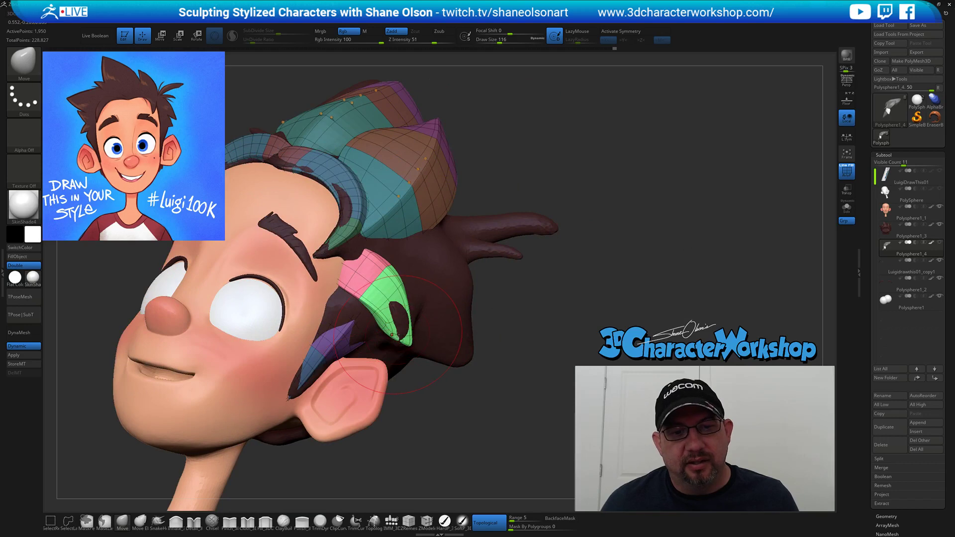
{"action": "left_click_drag", "start_coordinate": [561, 296], "coordinate": [604, 293]}
{"action": "key", "text": "s"}
{"action": "left_click_drag", "start_coordinate": [403, 321], "coordinate": [397, 320]}
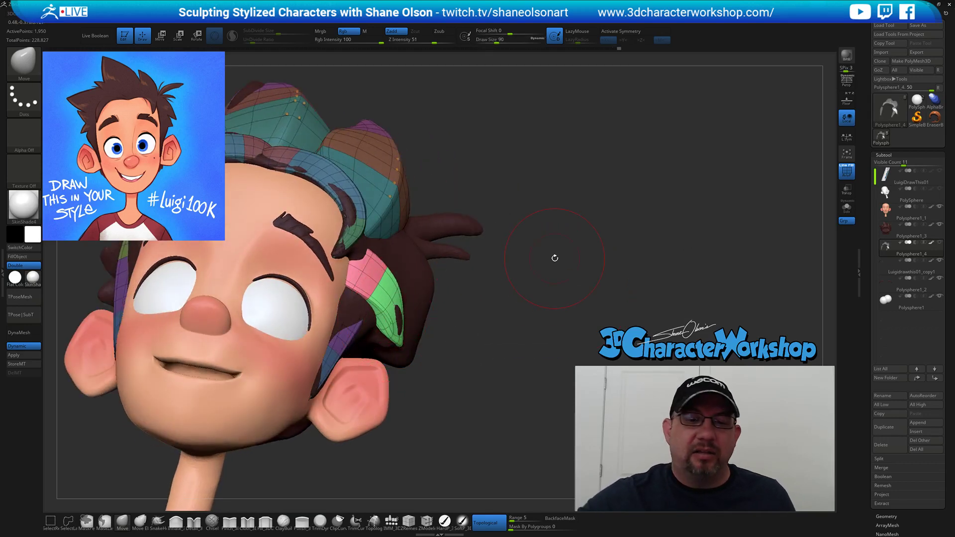
{"action": "left_click_drag", "start_coordinate": [493, 339], "coordinate": [460, 344]}
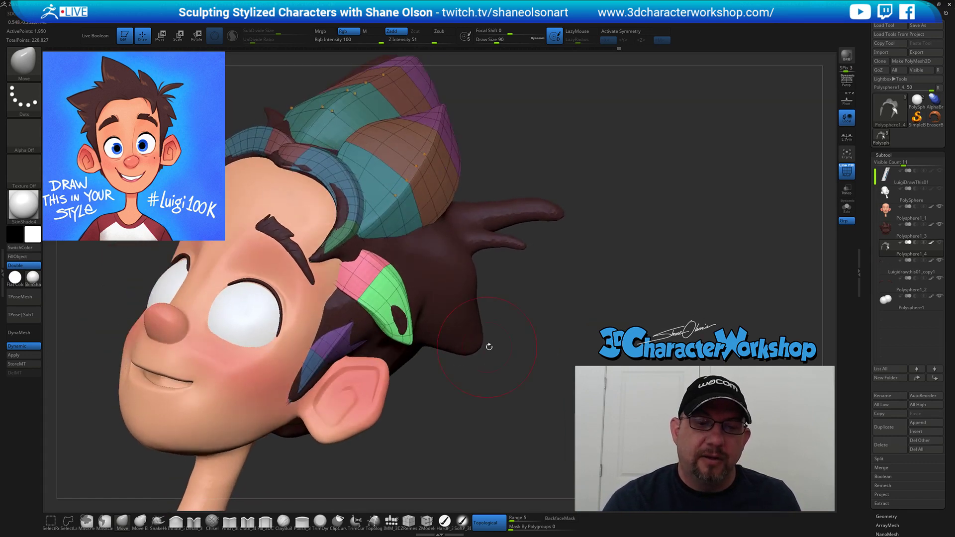
{"action": "mouse_move", "coordinate": [537, 339]}
{"action": "right_mouse_down"}
{"action": "mouse_move", "coordinate": [565, 324]}
{"action": "mouse_move", "coordinate": [556, 307]}
{"action": "mouse_move", "coordinate": [420, 306]}
{"action": "mouse_move", "coordinate": [404, 273]}
{"action": "mouse_move", "coordinate": [482, 355]}
{"action": "right_mouse_up"}
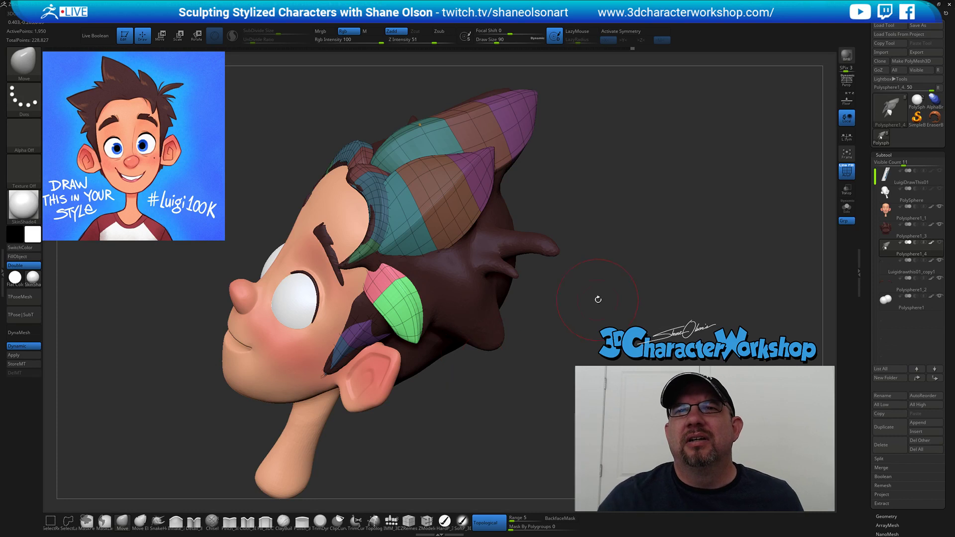
Draw a new Flat_single hair strand over the spike behind the temple, above the existing side strand.
{"action": "right_click_drag", "start_coordinate": [597, 308], "coordinate": [562, 270]}
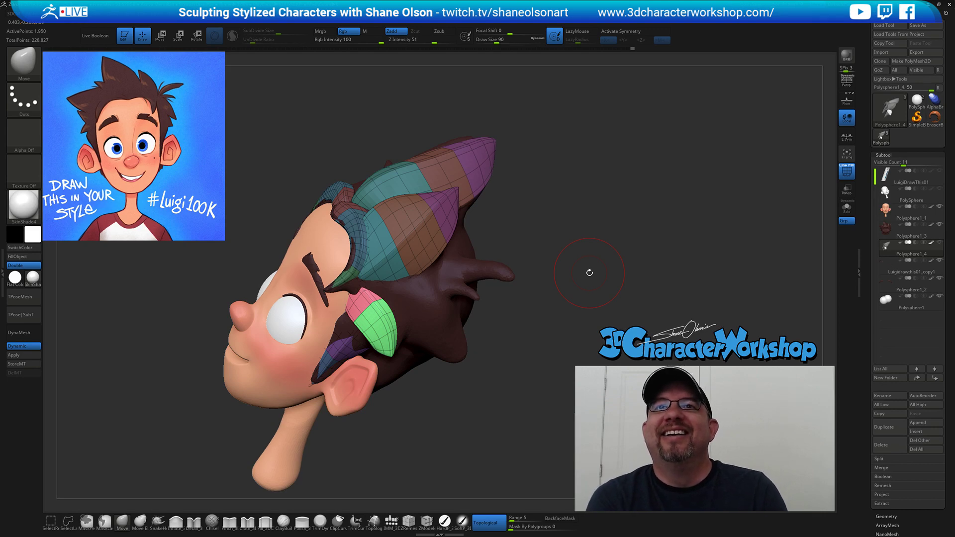
{"action": "right_click_drag", "start_coordinate": [579, 268], "coordinate": [586, 310]}
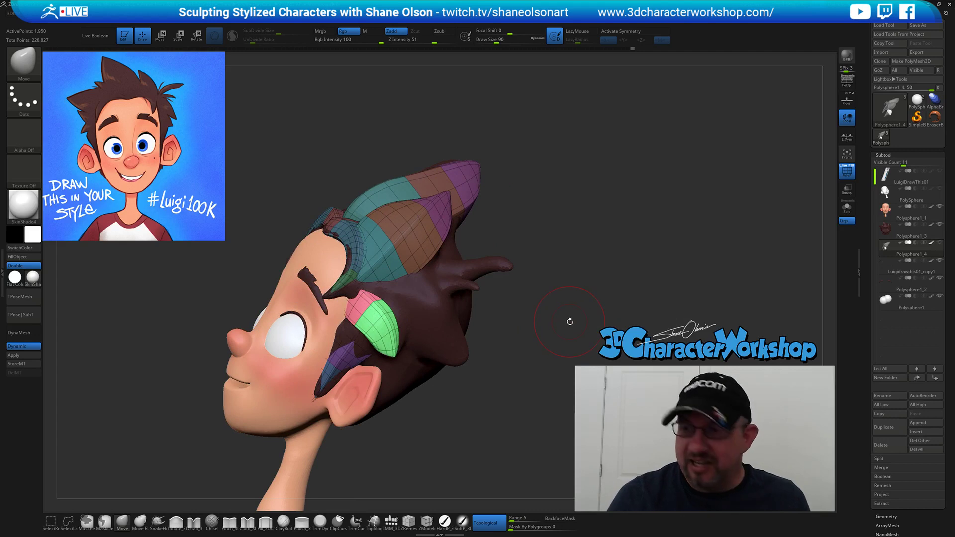
{"action": "mouse_move", "coordinate": [573, 261]}
{"action": "right_mouse_down"}
{"action": "mouse_move", "coordinate": [625, 252]}
{"action": "mouse_move", "coordinate": [603, 273]}
{"action": "mouse_move", "coordinate": [579, 254]}
{"action": "right_mouse_up"}
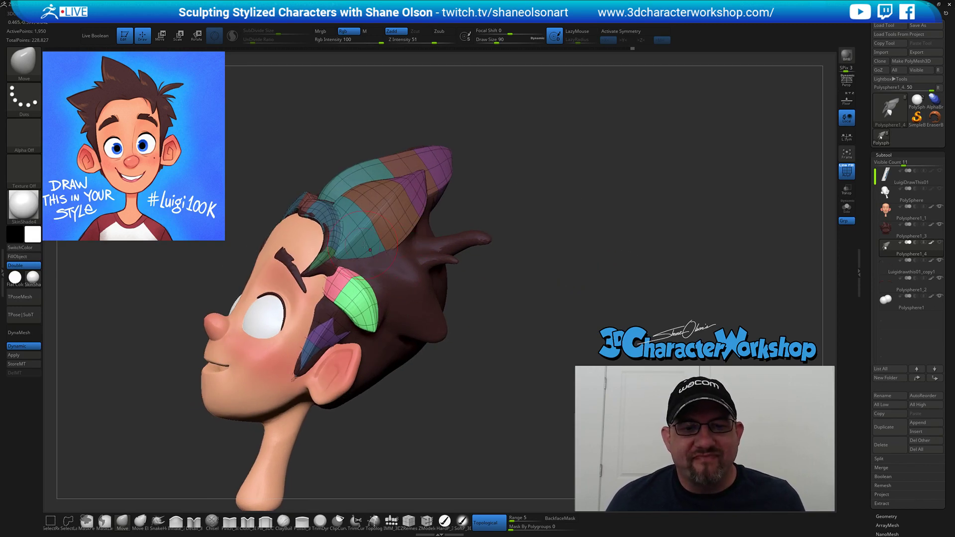
{"action": "key", "text": "b"}
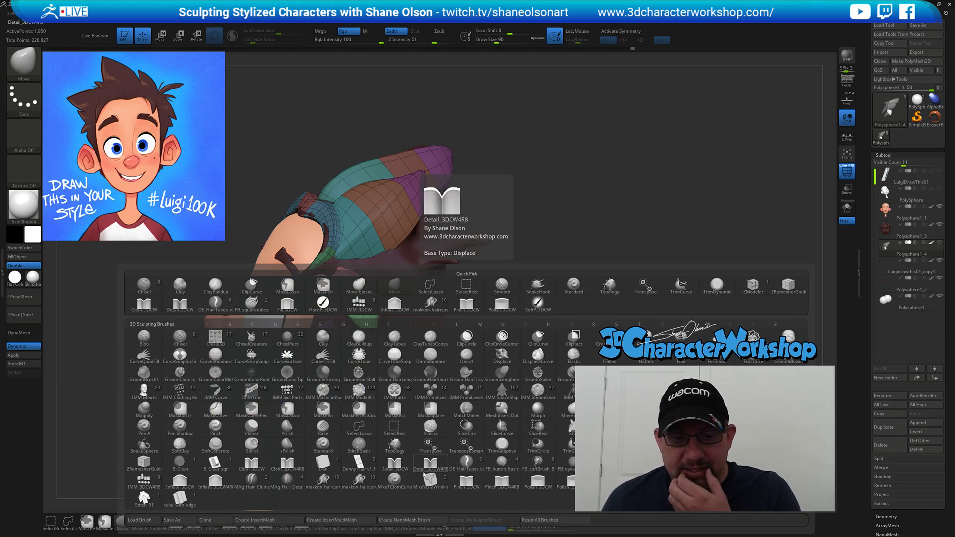
{"action": "left_click", "coordinate": [359, 479]}
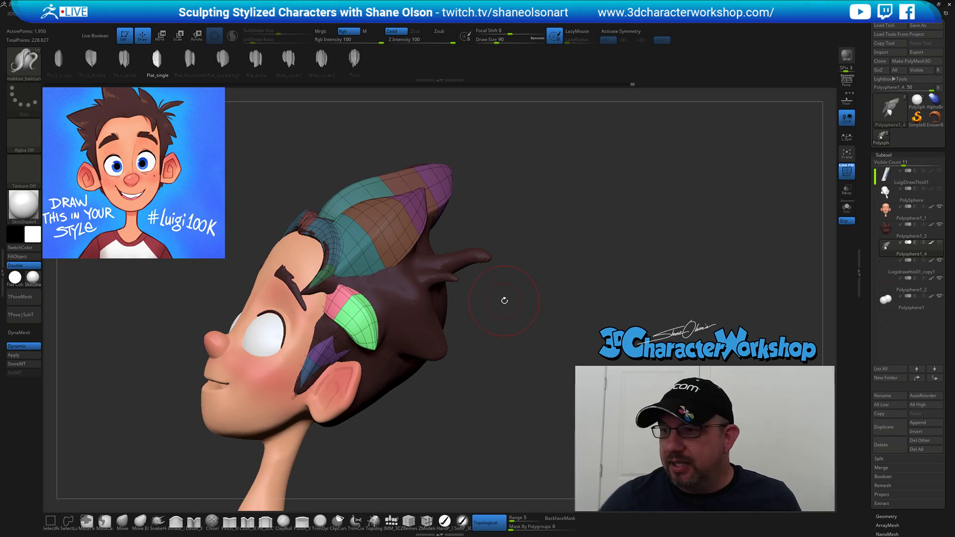
{"action": "left_click_drag", "start_coordinate": [352, 275], "coordinate": [450, 361]}
{"action": "mouse_move", "coordinate": [589, 347]}
{"action": "left_mouse_down"}
{"action": "mouse_move", "coordinate": [557, 342]}
{"action": "mouse_move", "coordinate": [541, 319]}
{"action": "mouse_move", "coordinate": [504, 339]}
{"action": "mouse_move", "coordinate": [500, 361]}
{"action": "left_mouse_up"}
Move and angle the new strand with the gizmo, placing its root at the temple hairline and its tip along the spike.
{"action": "key", "text": "w"}
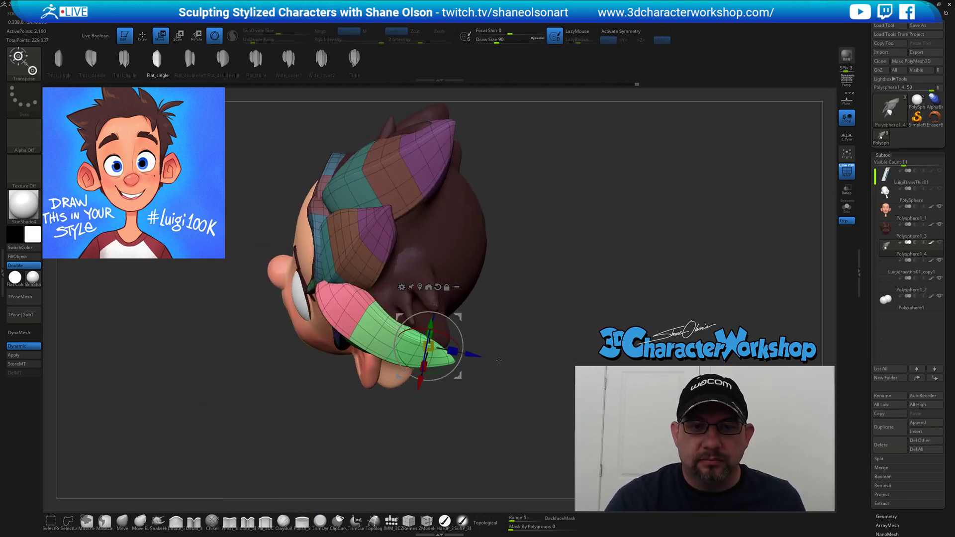
{"action": "mouse_move", "coordinate": [459, 313]}
{"action": "left_mouse_down"}
{"action": "mouse_move", "coordinate": [556, 307]}
{"action": "mouse_move", "coordinate": [550, 326]}
{"action": "left_mouse_up"}
{"action": "left_click", "coordinate": [341, 272], "text": "alt"}
{"action": "left_click_drag", "start_coordinate": [513, 291], "coordinate": [543, 318]}
{"action": "left_click_drag", "start_coordinate": [325, 255], "coordinate": [330, 260]}
{"action": "left_click_drag", "start_coordinate": [522, 325], "coordinate": [448, 261]}
{"action": "left_click_drag", "start_coordinate": [378, 263], "coordinate": [376, 242]}
{"action": "left_click_drag", "start_coordinate": [609, 264], "coordinate": [572, 326]}
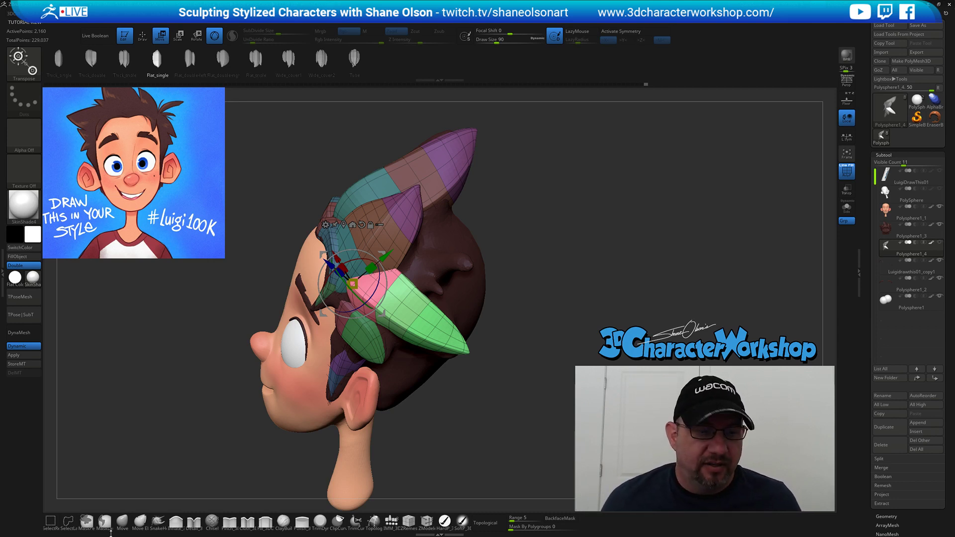
Bend the new strand against the head over its spike with the Move brush, working up to draw size 212.
{"action": "left_click", "coordinate": [122, 522]}
{"action": "key", "text": "s"}
{"action": "left_click_drag", "start_coordinate": [154, 369], "coordinate": [109, 368]}
{"action": "left_click_drag", "start_coordinate": [370, 261], "coordinate": [381, 266]}
{"action": "mouse_move", "coordinate": [239, 303]}
{"action": "left_mouse_down"}
{"action": "mouse_move", "coordinate": [304, 286]}
{"action": "mouse_move", "coordinate": [447, 284]}
{"action": "left_mouse_up"}
{"action": "left_click_drag", "start_coordinate": [375, 291], "coordinate": [377, 294]}
{"action": "right_click_drag", "start_coordinate": [377, 293], "coordinate": [420, 256]}
{"action": "mouse_move", "coordinate": [580, 281]}
{"action": "right_mouse_down", "text": "ctrl"}
{"action": "mouse_move", "coordinate": [597, 274]}
{"action": "mouse_move", "coordinate": [561, 264]}
{"action": "right_mouse_up", "text": "ctrl"}
{"action": "key", "text": "s"}
{"action": "left_click_drag", "start_coordinate": [565, 264], "coordinate": [567, 263]}
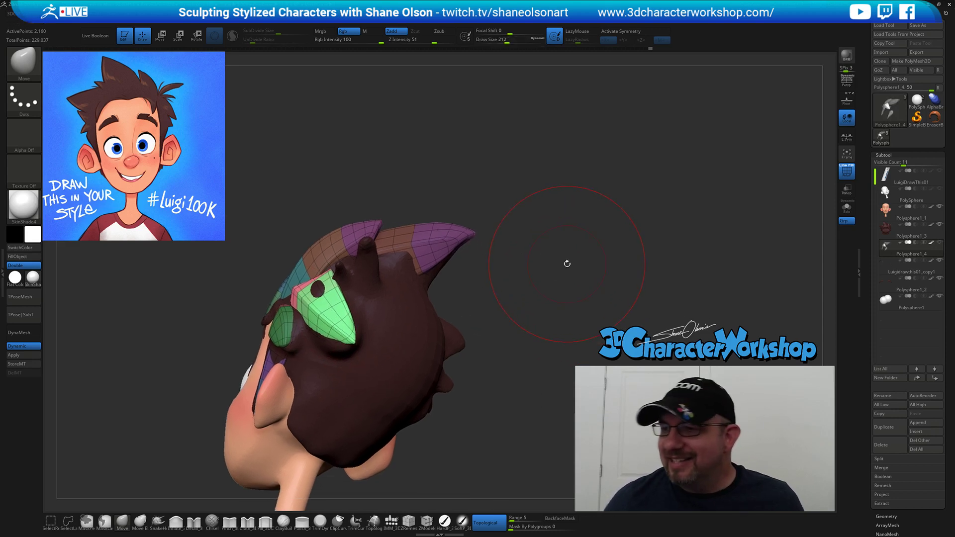
Pull the new strand's lower edge toward its tip with the Move brush at draw size 286.
{"action": "mouse_move", "coordinate": [314, 326]}
{"action": "right_mouse_down"}
{"action": "mouse_move", "coordinate": [323, 283]}
{"action": "mouse_move", "coordinate": [279, 296]}
{"action": "mouse_move", "coordinate": [332, 285]}
{"action": "right_mouse_up"}
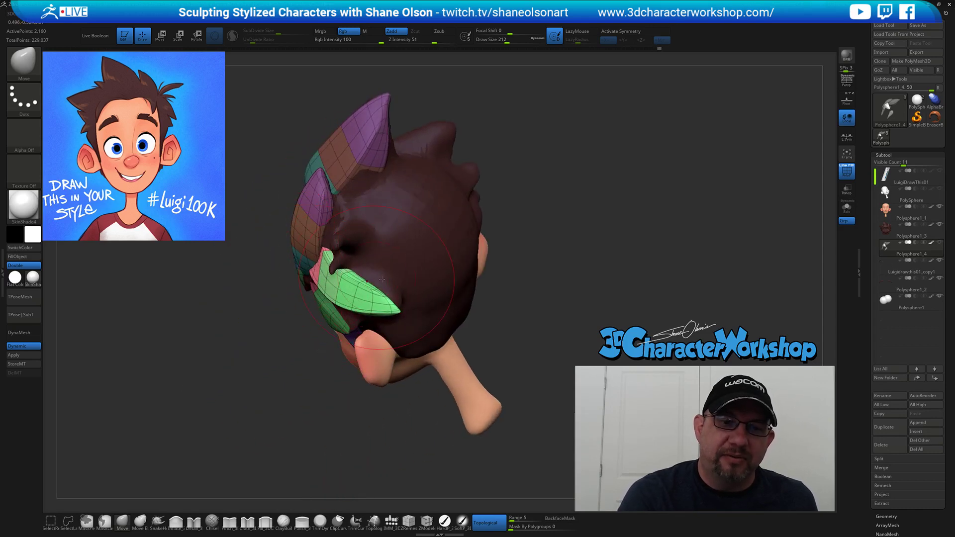
{"action": "right_click_drag", "start_coordinate": [392, 300], "coordinate": [450, 253]}
{"action": "key", "text": "s"}
{"action": "left_click_drag", "start_coordinate": [462, 258], "coordinate": [467, 258]}
{"action": "right_click_drag", "start_coordinate": [467, 258], "coordinate": [471, 253], "text": "shift"}
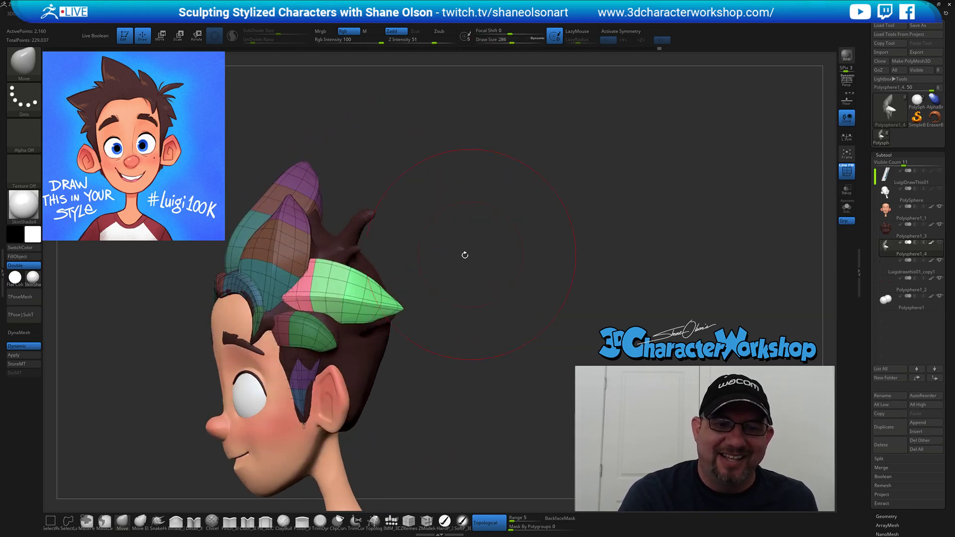
{"action": "left_click_drag", "start_coordinate": [346, 316], "coordinate": [378, 308]}
Refine the middle of the new strand over the spike with the Move brush at draw size 197.
{"action": "right_click_drag", "start_coordinate": [377, 306], "coordinate": [407, 312]}
{"action": "key", "text": "s"}
{"action": "left_click_drag", "start_coordinate": [377, 287], "coordinate": [371, 288]}
{"action": "mouse_move", "coordinate": [378, 293]}
{"action": "right_mouse_down"}
{"action": "mouse_move", "coordinate": [359, 277]}
{"action": "mouse_move", "coordinate": [371, 273]}
{"action": "right_mouse_up"}
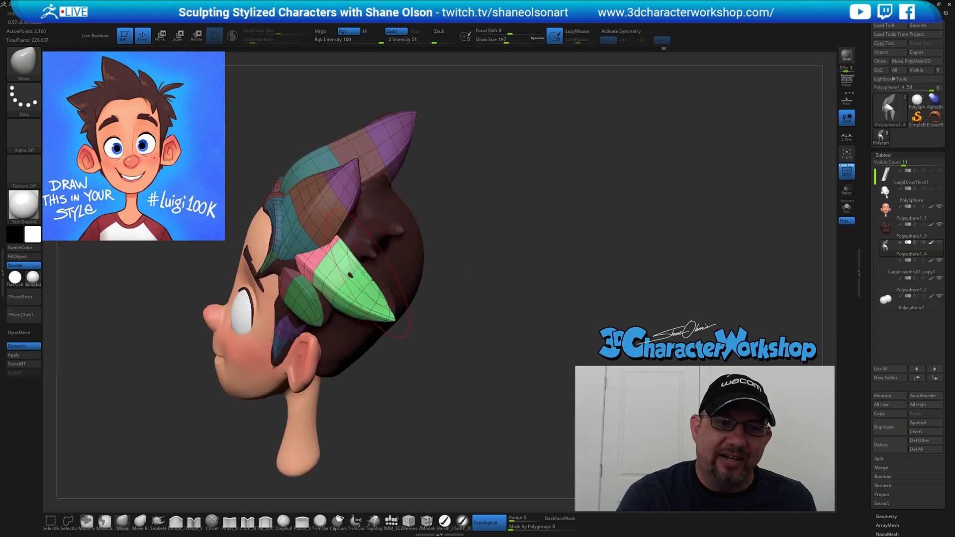
Widen the new strand near its root and upper edge with the Move brush, raising the draw size to 311.
{"action": "right_click_drag", "start_coordinate": [311, 249], "coordinate": [305, 249]}
{"action": "key", "text": "bracketright"}
{"action": "left_click_drag", "start_coordinate": [306, 248], "coordinate": [303, 251]}
{"action": "mouse_move", "coordinate": [302, 255]}
{"action": "right_mouse_down"}
{"action": "mouse_move", "coordinate": [351, 257]}
{"action": "mouse_move", "coordinate": [392, 303]}
{"action": "mouse_move", "coordinate": [422, 286]}
{"action": "mouse_move", "coordinate": [419, 297]}
{"action": "mouse_move", "coordinate": [396, 297]}
{"action": "mouse_move", "coordinate": [359, 247]}
{"action": "mouse_move", "coordinate": [366, 219]}
{"action": "right_mouse_up"}
{"action": "key", "text": "s"}
{"action": "left_click_drag", "start_coordinate": [366, 216], "coordinate": [369, 215]}
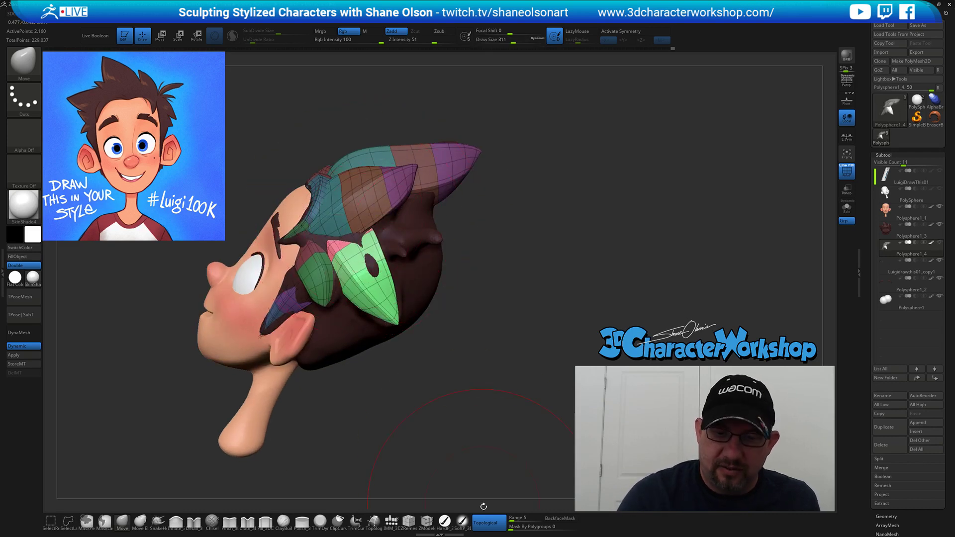
Turn off Topological masking for the Move brush and reshape the new strand's root beside the upper strand.
{"action": "left_click", "coordinate": [485, 523]}
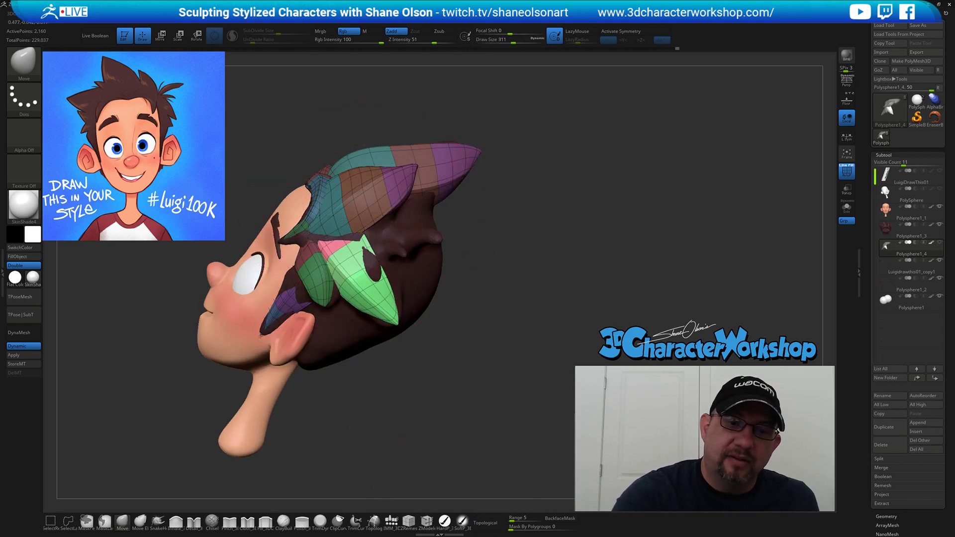
{"action": "right_click_drag", "start_coordinate": [374, 275], "coordinate": [351, 255]}
{"action": "left_click_drag", "start_coordinate": [340, 252], "coordinate": [341, 250]}
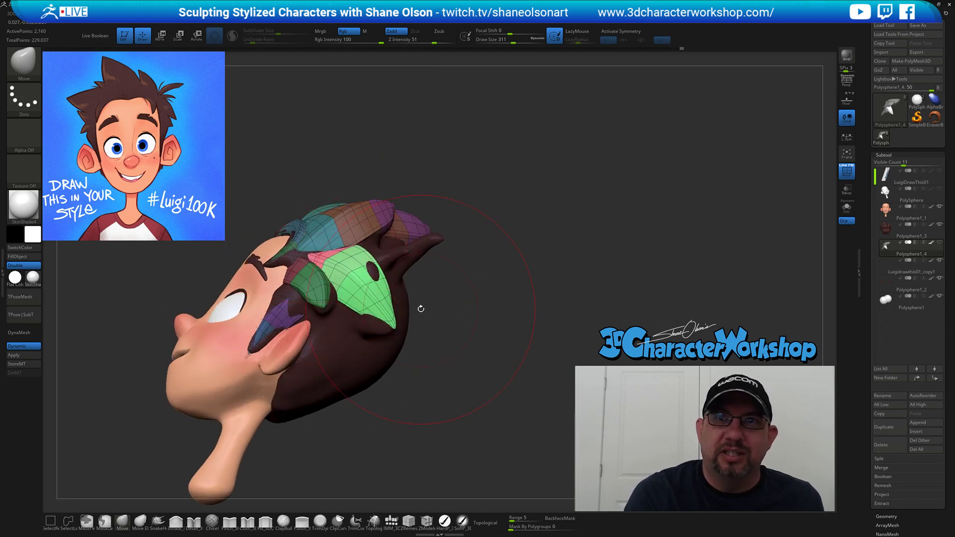
Reframe the head from the side and lower the Move brush's draw size to 262 for refining the new strand.
{"action": "right_click_drag", "start_coordinate": [450, 325], "coordinate": [477, 319], "text": "alt"}
{"action": "key", "text": "s"}
{"action": "left_click_drag", "start_coordinate": [485, 337], "coordinate": [482, 337]}
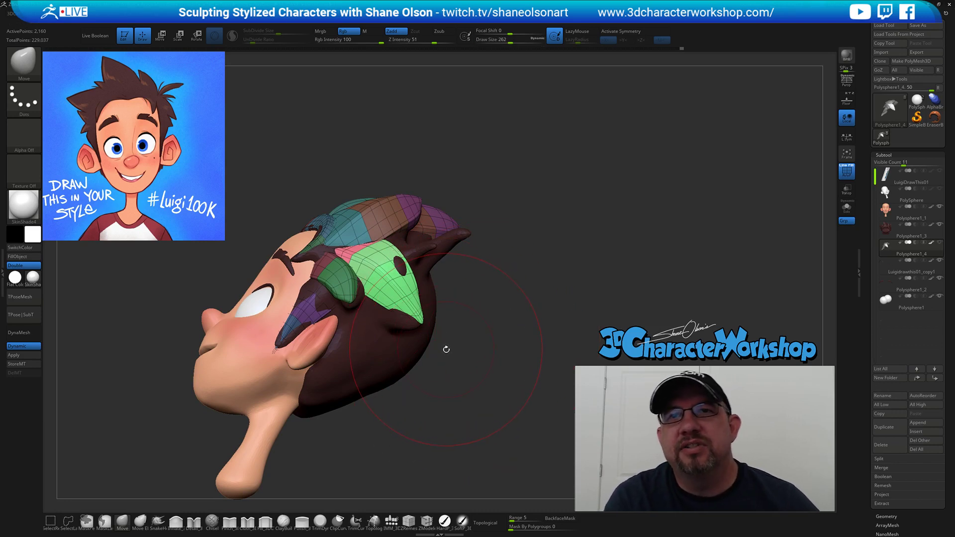
{"action": "key", "text": "s"}
{"action": "left_click_drag", "start_coordinate": [458, 347], "coordinate": [452, 347]}
Tighten the new strand's tip and back edge around its spike with the Move brush at draw size 182.
{"action": "right_click_drag", "start_coordinate": [453, 309], "coordinate": [454, 299]}
{"action": "key", "text": "s"}
{"action": "left_click_drag", "start_coordinate": [451, 300], "coordinate": [413, 301]}
{"action": "right_click_drag", "start_coordinate": [438, 307], "coordinate": [399, 264]}
{"action": "left_click_drag", "start_coordinate": [404, 266], "coordinate": [419, 278]}
{"action": "key", "text": "s"}
{"action": "right_click_drag", "start_coordinate": [420, 280], "coordinate": [432, 290]}
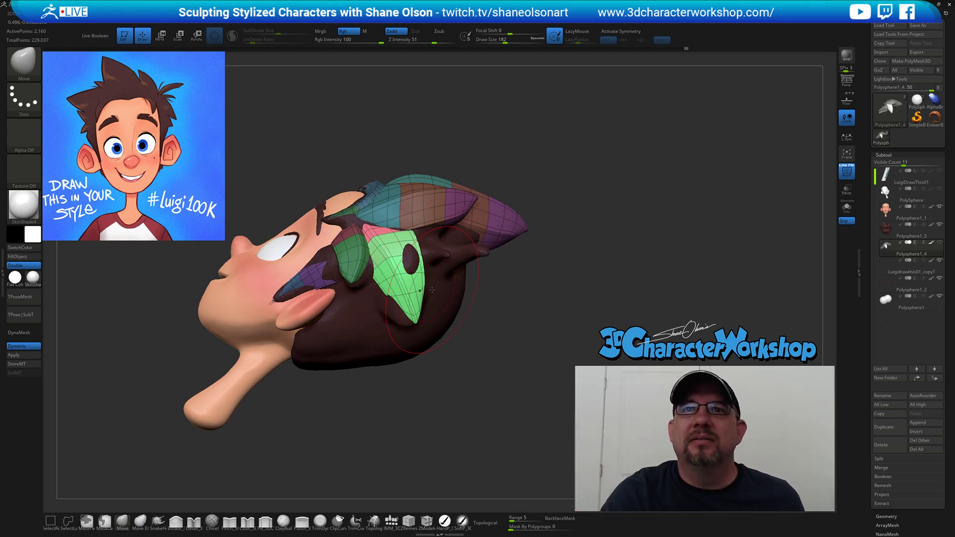
Fit the new strand's back edge to the hair from behind with the Move brush at draw size 234.
{"action": "left_click_drag", "start_coordinate": [490, 332], "coordinate": [480, 343]}
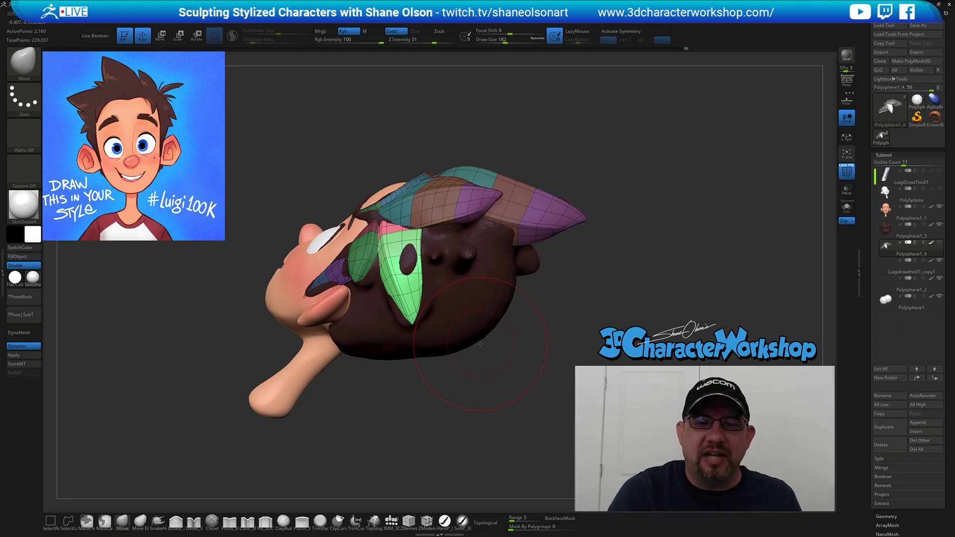
{"action": "mouse_move", "coordinate": [479, 366]}
{"action": "left_mouse_down"}
{"action": "mouse_move", "coordinate": [473, 389]}
{"action": "mouse_move", "coordinate": [443, 389]}
{"action": "left_mouse_up"}
{"action": "left_click_drag", "start_coordinate": [405, 299], "coordinate": [399, 299]}
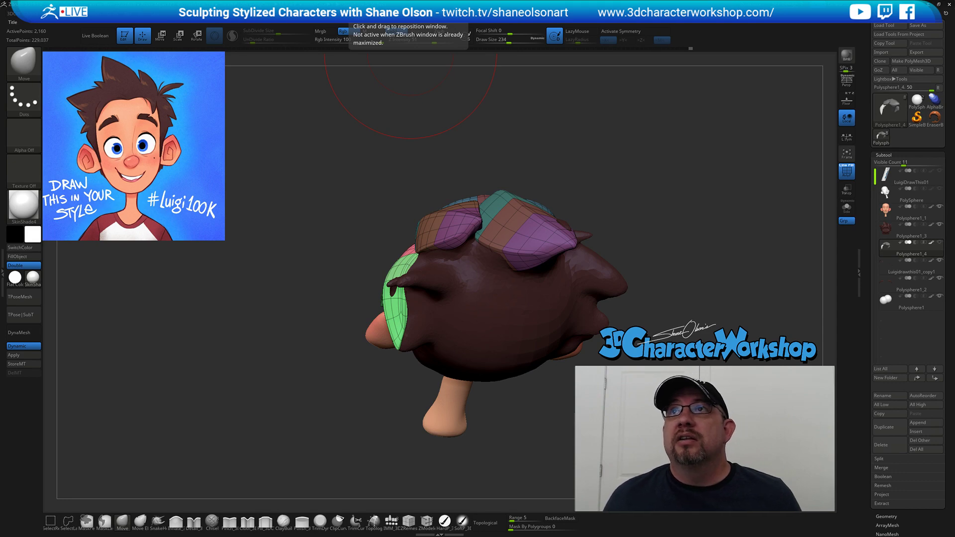
Switch to Chrome, open Pixologic's ZBrushLIVE page from the "zbrush live" search results, and reposition the browser window.
{"action": "left_click_drag", "start_coordinate": [845, 0], "coordinate": [621, 61]}
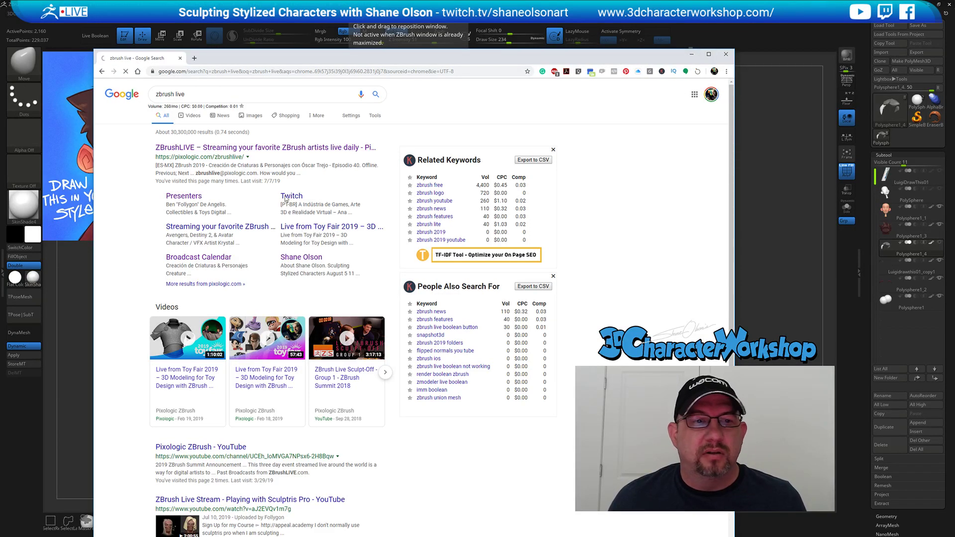
{"action": "left_click", "coordinate": [219, 148]}
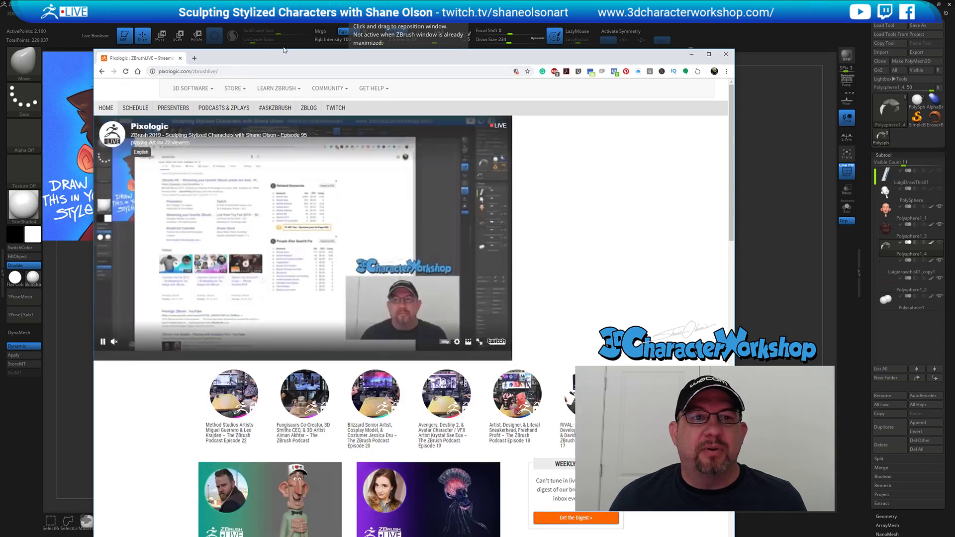
{"action": "left_click_drag", "start_coordinate": [287, 56], "coordinate": [298, 30]}
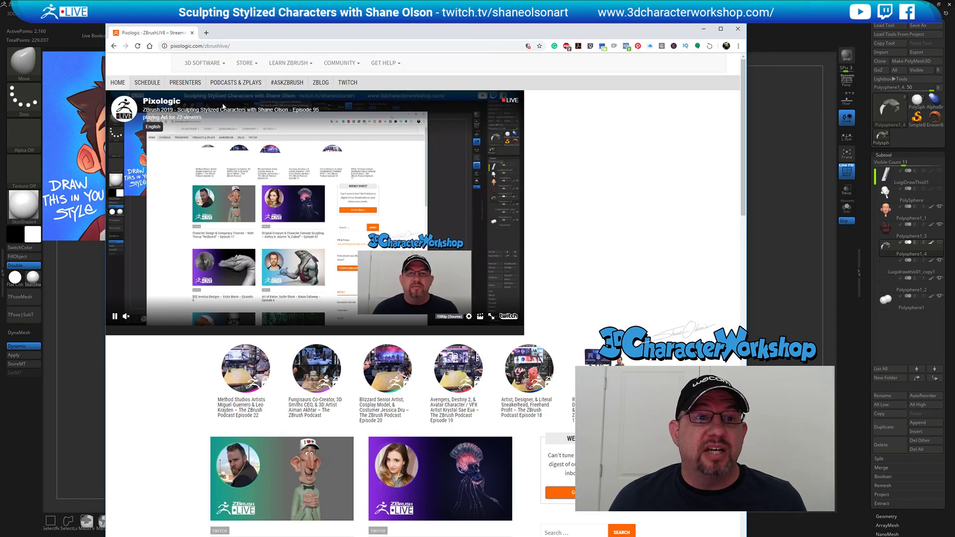
Open the first listed ZBrushLIVE presenter's past broadcasts and schedule, and browse the featured episode posts.
{"action": "left_click", "coordinate": [188, 85]}
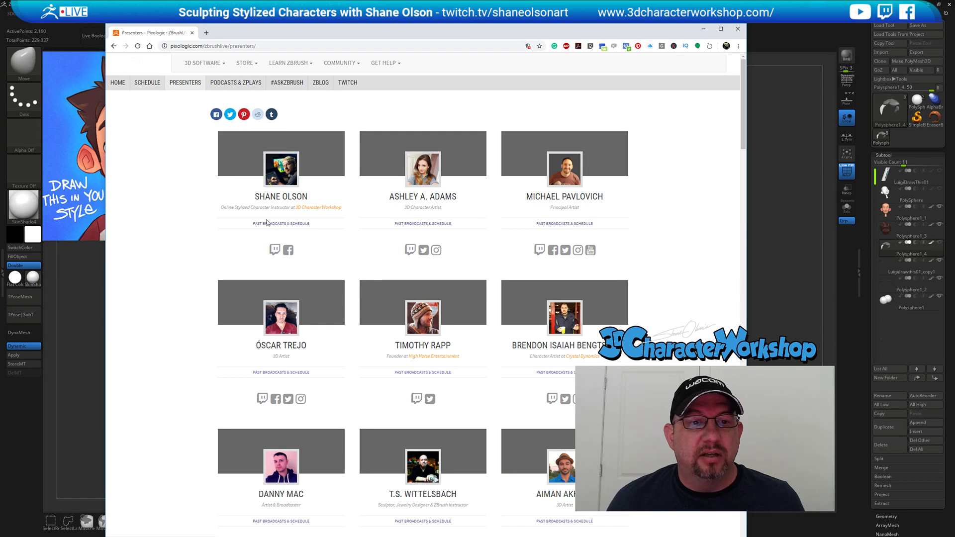
{"action": "left_click", "coordinate": [296, 224]}
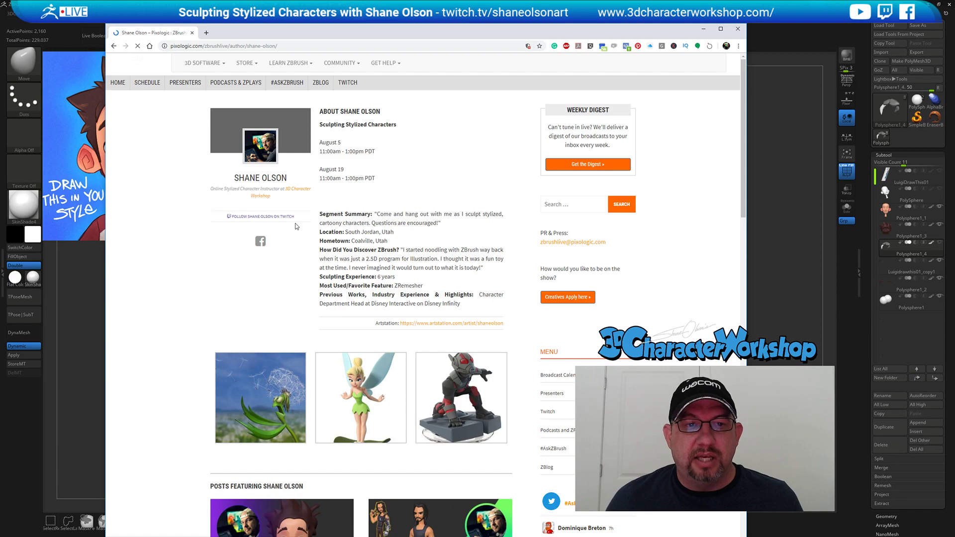
{"action": "scroll", "coordinate": [290, 342], "scroll_direction": "down", "scroll_amount": 7}
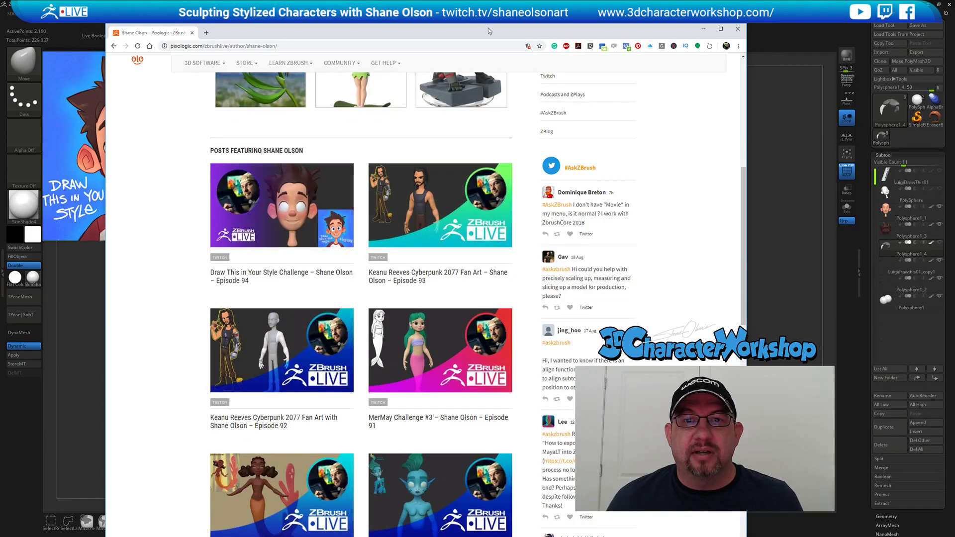
Maximize the browser and browse the presenter's featured episode posts through the end of the second page.
{"action": "double_click", "coordinate": [486, 27]}
{"action": "scroll", "coordinate": [242, 340], "scroll_direction": "down", "scroll_amount": 3}
{"action": "scroll", "coordinate": [229, 328], "scroll_direction": "down", "scroll_amount": 7}
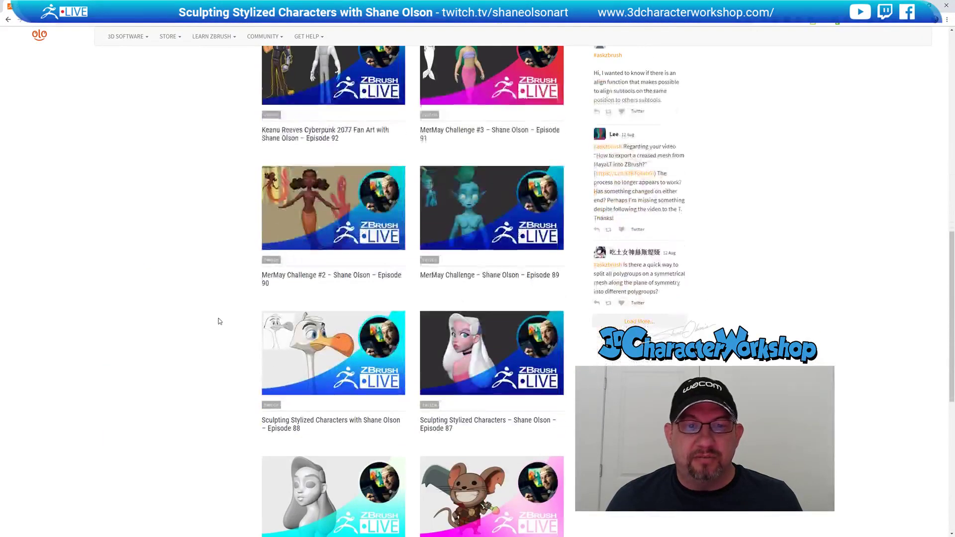
{"action": "left_click", "coordinate": [390, 328]}
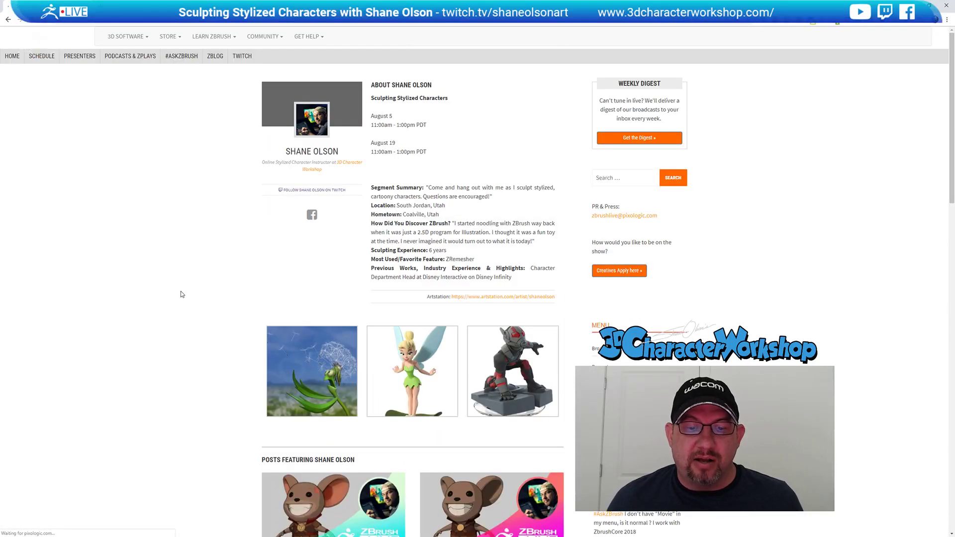
{"action": "scroll", "coordinate": [185, 294], "scroll_direction": "down", "scroll_amount": 10}
{"action": "scroll", "coordinate": [188, 294], "scroll_direction": "down", "scroll_amount": 6}
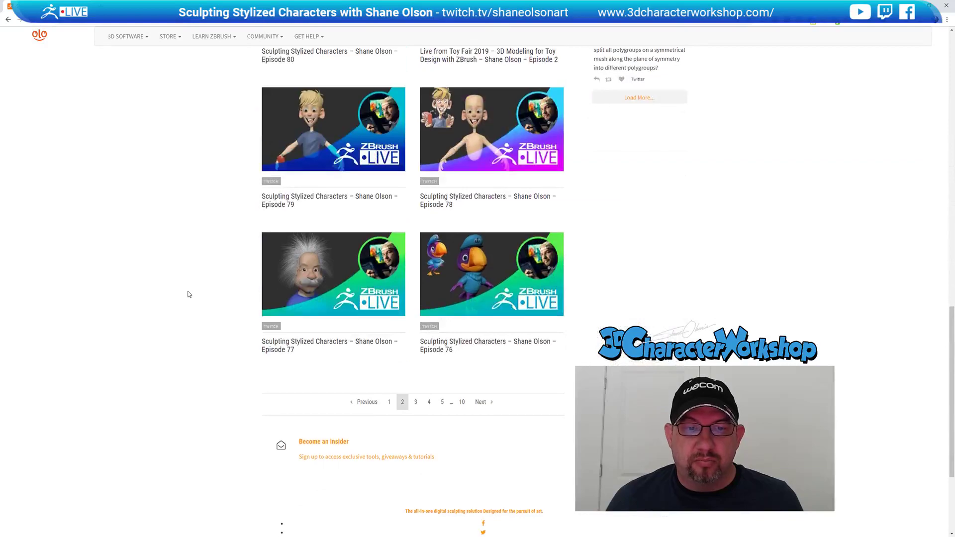
Go through pages 3 and 4 of the presenter's posts and open the Episode 64 post.
{"action": "left_click", "coordinate": [415, 403]}
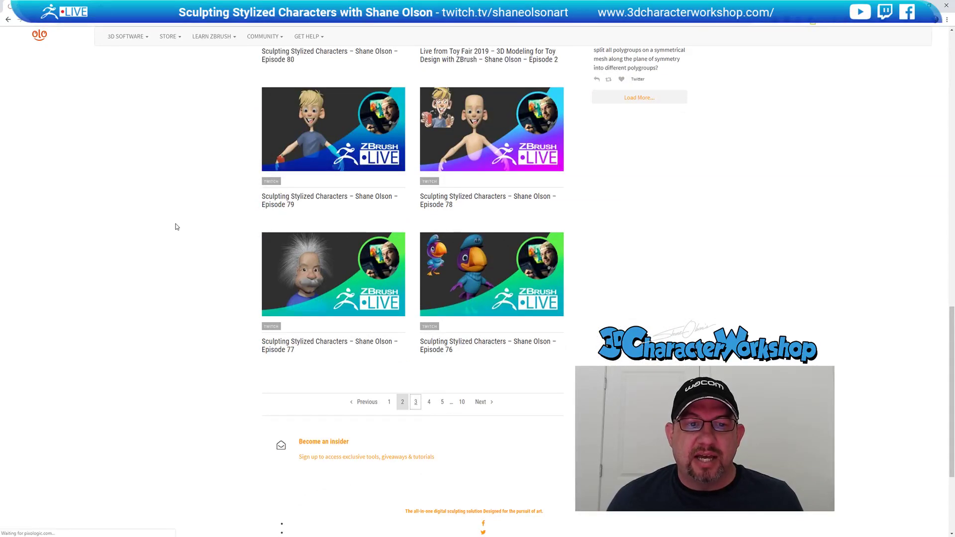
{"action": "scroll", "coordinate": [243, 267], "scroll_direction": "down", "scroll_amount": 15}
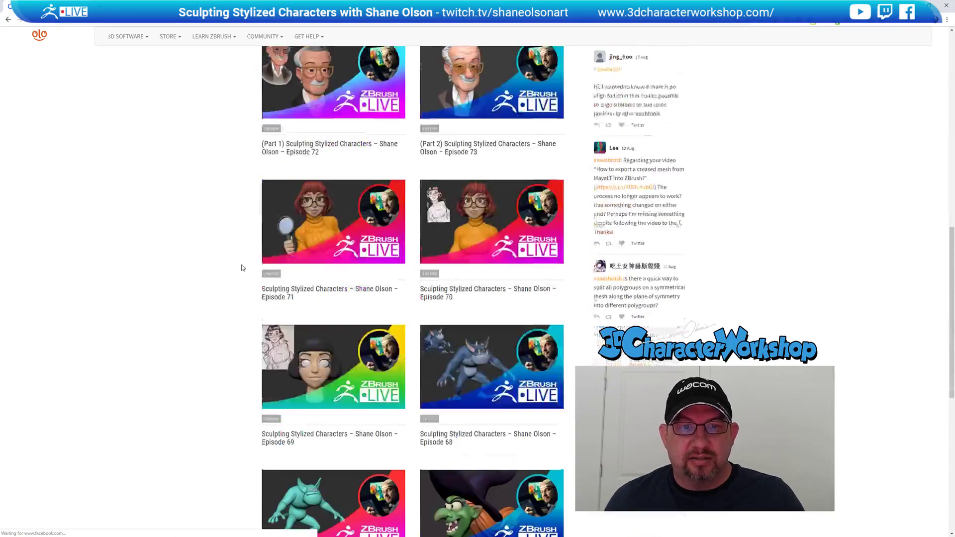
{"action": "left_click", "coordinate": [422, 402]}
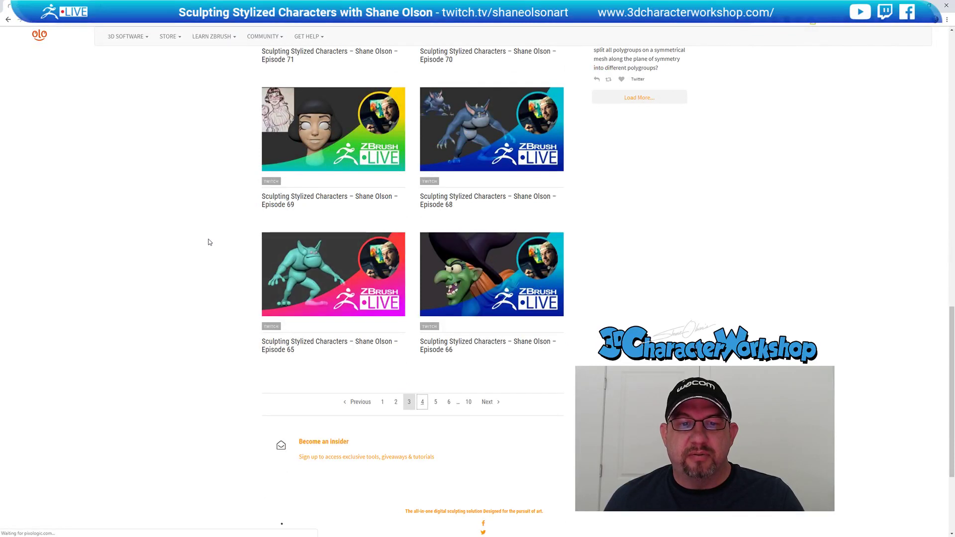
{"action": "scroll", "coordinate": [219, 252], "scroll_direction": "down", "scroll_amount": 5}
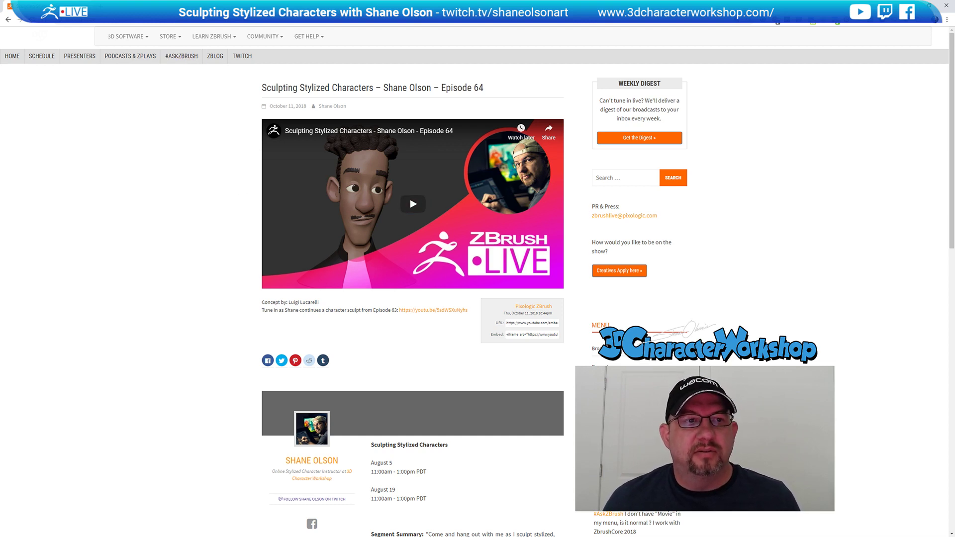
Switch back to ZBrush and adjust the green side strand around its hair spike with the Move brush at draw size 172.
{"action": "key", "text": "alt+Tab"}
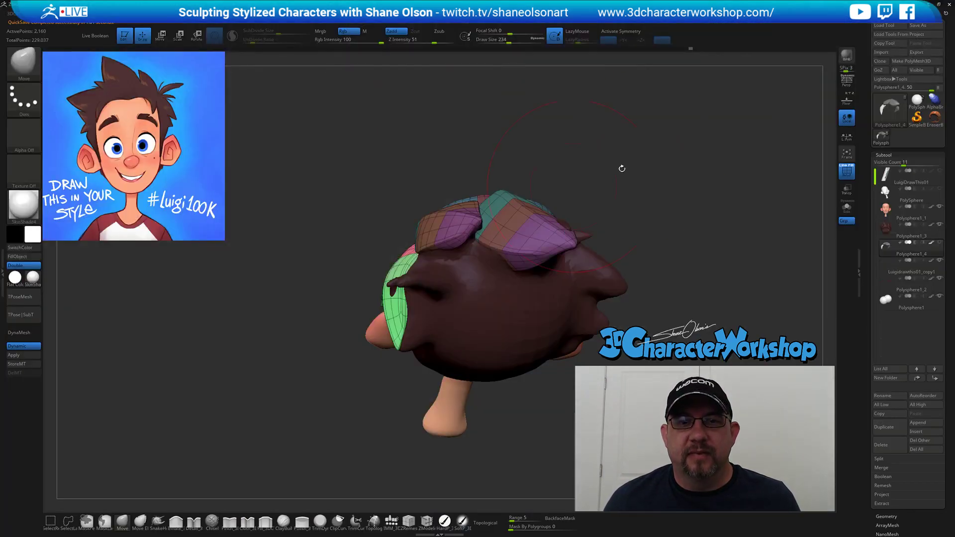
{"action": "left_click_drag", "start_coordinate": [584, 147], "coordinate": [590, 145]}
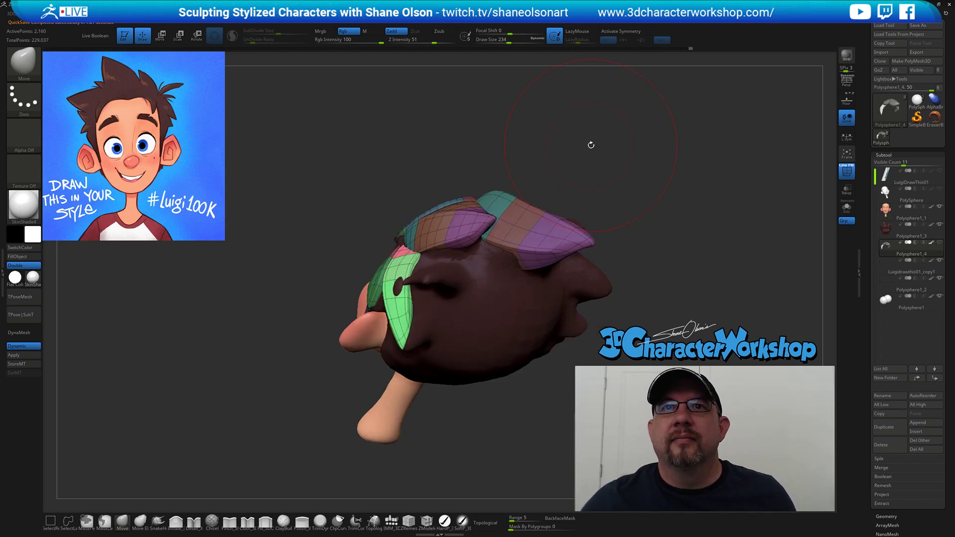
{"action": "mouse_move", "coordinate": [659, 257]}
{"action": "left_mouse_down"}
{"action": "mouse_move", "coordinate": [608, 255]}
{"action": "mouse_move", "coordinate": [619, 242]}
{"action": "mouse_move", "coordinate": [599, 266]}
{"action": "mouse_move", "coordinate": [608, 273]}
{"action": "mouse_move", "coordinate": [581, 297]}
{"action": "left_mouse_up"}
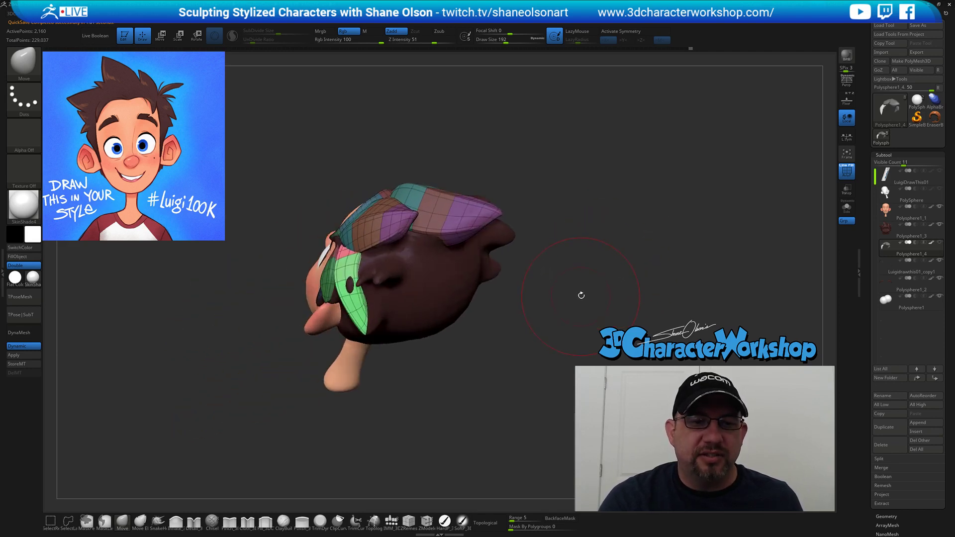
{"action": "left_click_drag", "start_coordinate": [473, 360], "coordinate": [474, 373], "text": "alt"}
{"action": "key", "text": "s"}
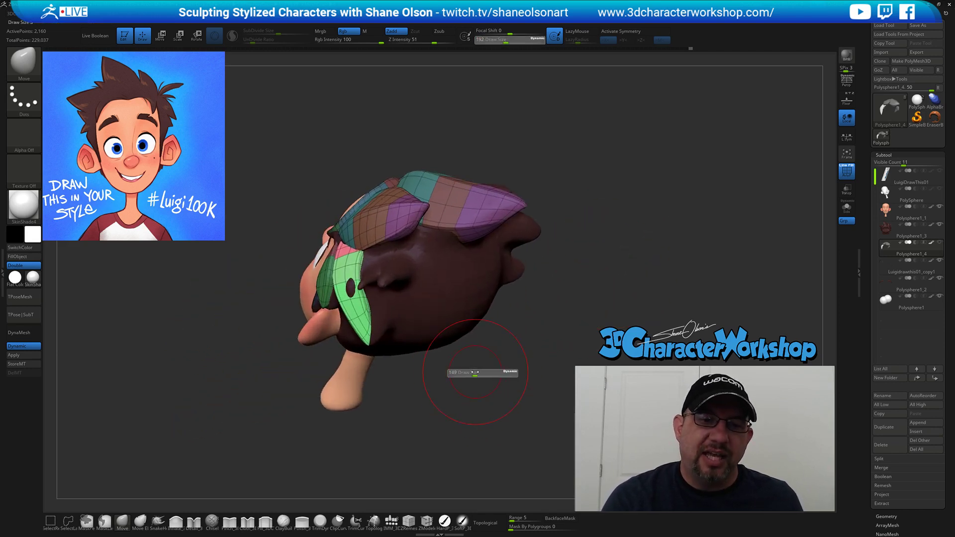
{"action": "left_click_drag", "start_coordinate": [344, 281], "coordinate": [350, 293]}
{"action": "mouse_move", "coordinate": [352, 302]}
{"action": "right_mouse_down"}
{"action": "mouse_move", "coordinate": [388, 303]}
{"action": "mouse_move", "coordinate": [378, 374]}
{"action": "mouse_move", "coordinate": [358, 332]}
{"action": "right_mouse_up"}
{"action": "right_click_drag", "start_coordinate": [366, 295], "coordinate": [387, 307]}
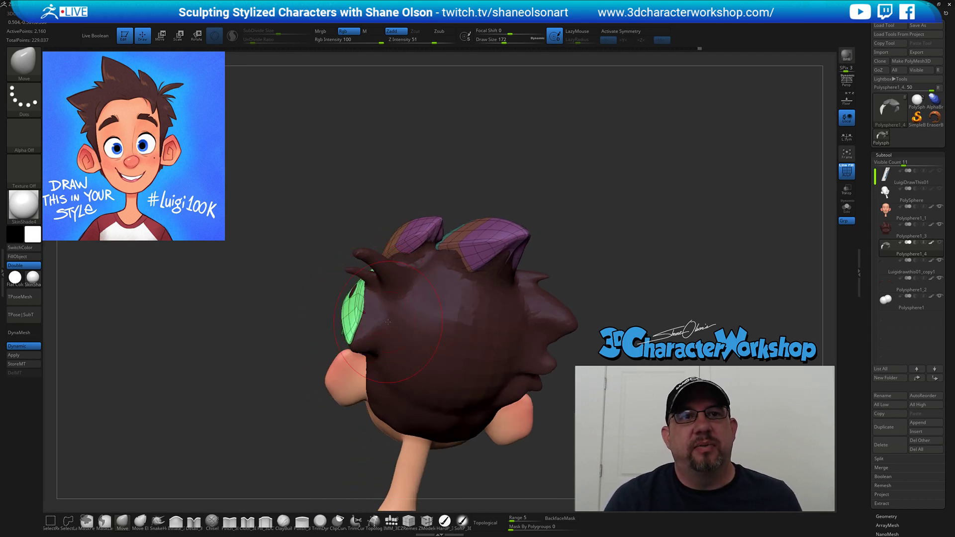
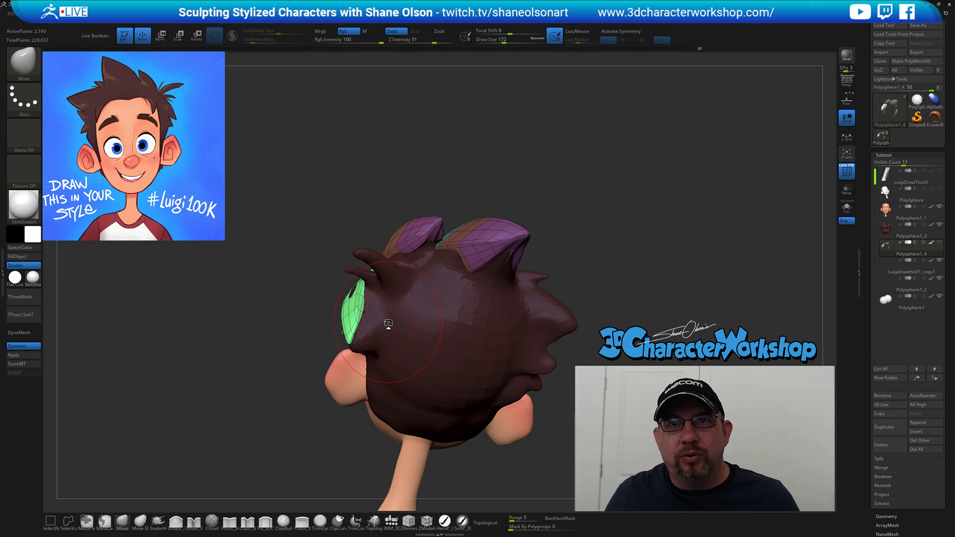
Refine the green strand's lower edge and surface from the side with the Move brush, reducing the draw size to 140 and below.
{"action": "right_click_drag", "start_coordinate": [388, 323], "coordinate": [595, 285]}
{"action": "key", "text": "s"}
{"action": "left_click_drag", "start_coordinate": [348, 330], "coordinate": [346, 330]}
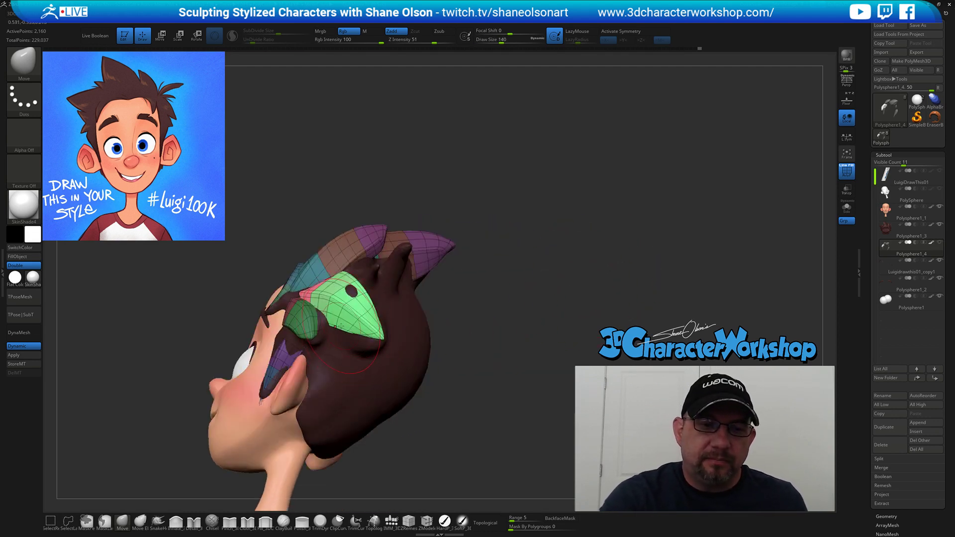
{"action": "mouse_move", "coordinate": [349, 313]}
{"action": "right_mouse_down", "text": "alt"}
{"action": "mouse_move", "coordinate": [366, 293]}
{"action": "mouse_move", "coordinate": [344, 307]}
{"action": "right_mouse_up", "text": "alt"}
{"action": "key", "text": "s"}
{"action": "left_click_drag", "start_coordinate": [344, 306], "coordinate": [346, 306]}
{"action": "right_click_drag", "start_coordinate": [374, 258], "coordinate": [371, 320]}
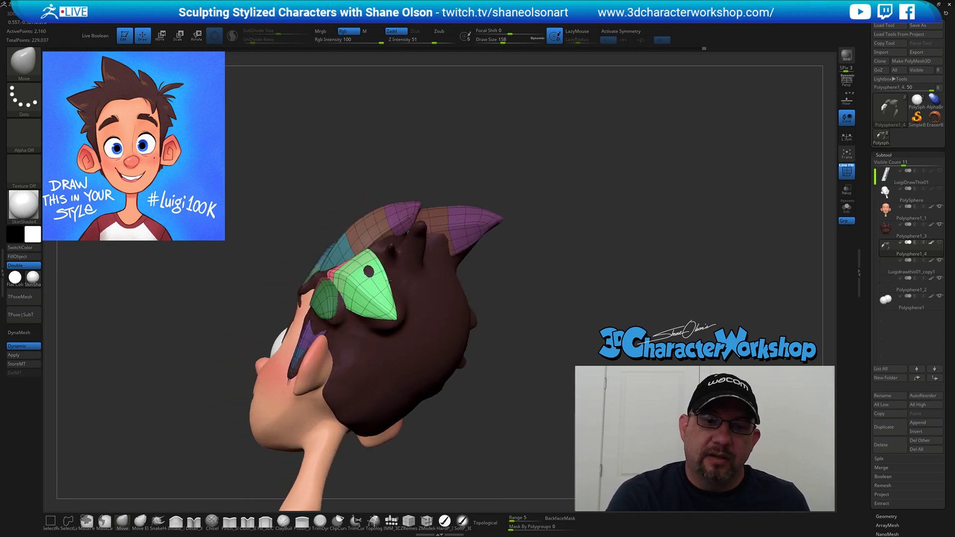
Fit the green strand's overall shape to the hair from the front, side and back with the Move brush at draw size 197.
{"action": "mouse_move", "coordinate": [388, 282]}
{"action": "right_mouse_down"}
{"action": "mouse_move", "coordinate": [431, 288]}
{"action": "mouse_move", "coordinate": [422, 289]}
{"action": "right_mouse_up"}
{"action": "key", "text": "bracketright"}
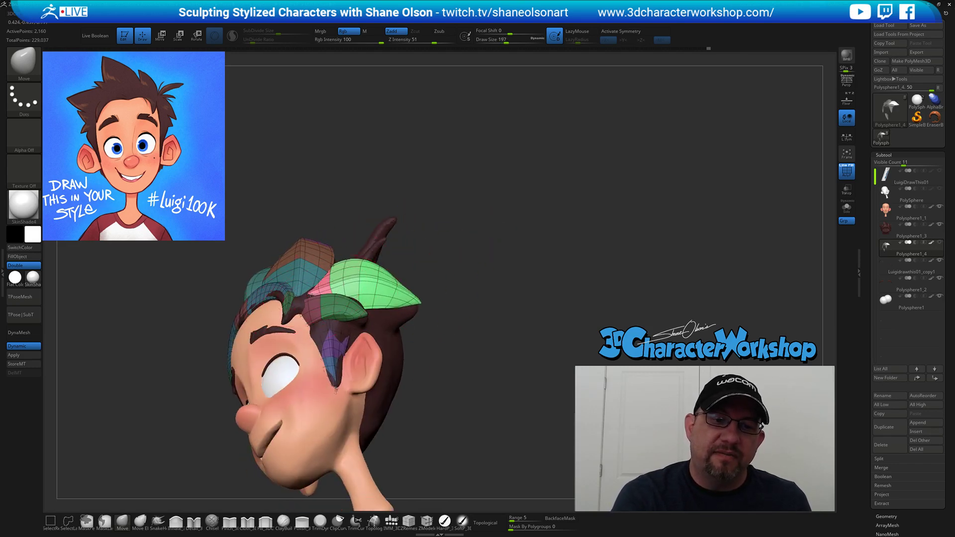
{"action": "right_click_drag", "start_coordinate": [309, 295], "coordinate": [359, 320]}
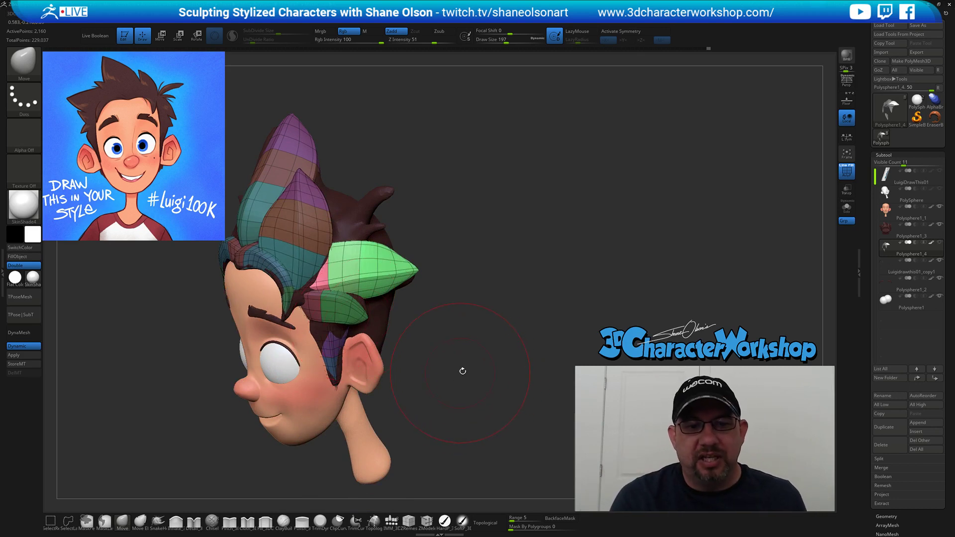
{"action": "right_click_drag", "start_coordinate": [469, 361], "coordinate": [379, 301]}
{"action": "mouse_move", "coordinate": [490, 342]}
{"action": "right_mouse_down"}
{"action": "mouse_move", "coordinate": [387, 263]}
{"action": "mouse_move", "coordinate": [372, 262]}
{"action": "right_mouse_up"}
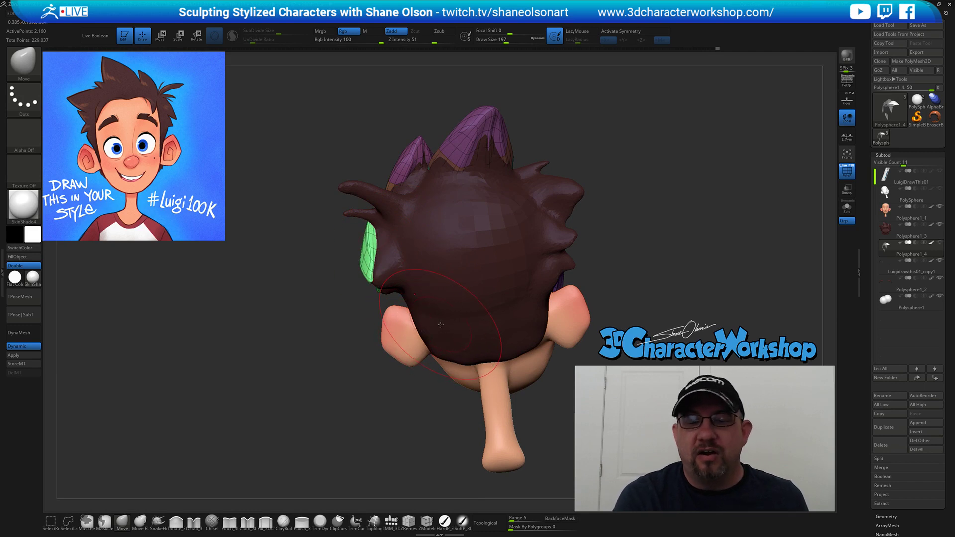
{"action": "mouse_move", "coordinate": [440, 324]}
{"action": "right_mouse_down"}
{"action": "mouse_move", "coordinate": [435, 358]}
{"action": "mouse_move", "coordinate": [544, 332]}
{"action": "right_mouse_up"}
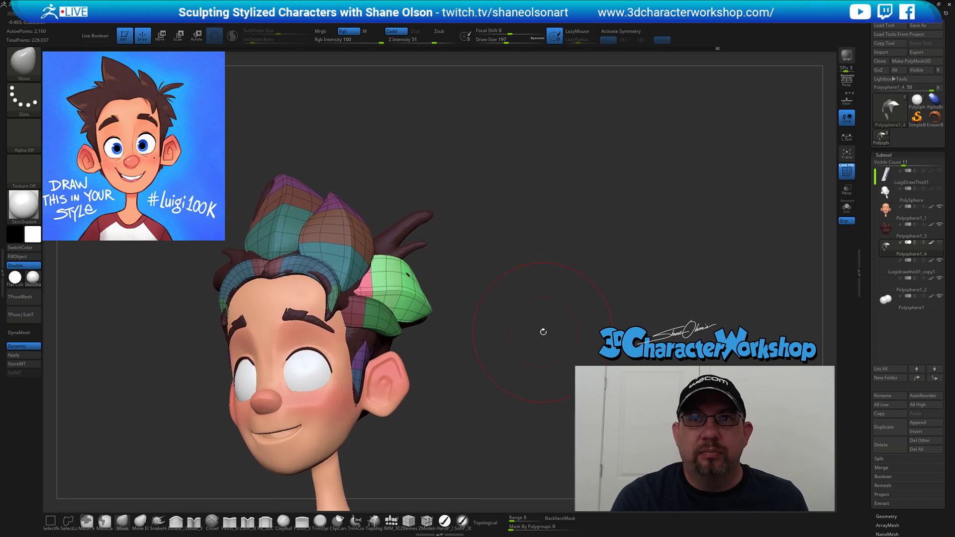
Turn the head to a front view and set the Move brush's draw size to 268.
{"action": "right_click_drag", "start_coordinate": [557, 231], "coordinate": [517, 239]}
{"action": "left_click_drag", "start_coordinate": [564, 252], "coordinate": [556, 256]}
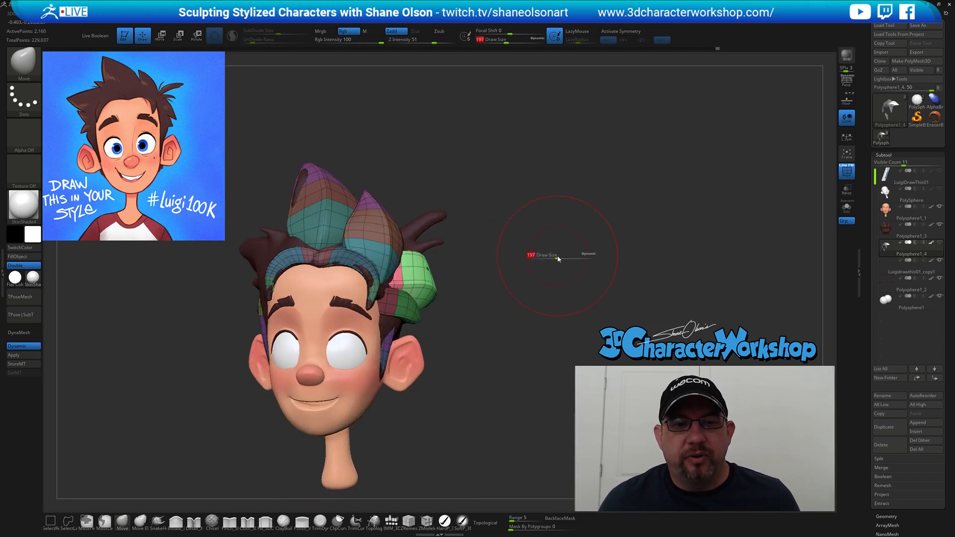
{"action": "key", "text": "s"}
{"action": "left_click_drag", "start_coordinate": [487, 275], "coordinate": [531, 247]}
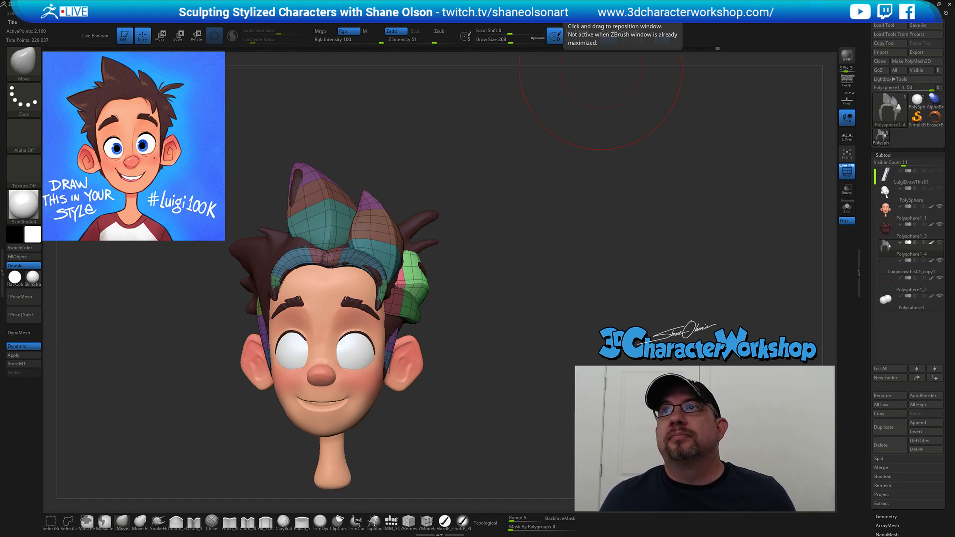
Bring the 3D Character Workshop site into view in Chrome, maximize it, and open the account's training library.
{"action": "left_click_drag", "start_coordinate": [845, 2], "coordinate": [570, 103]}
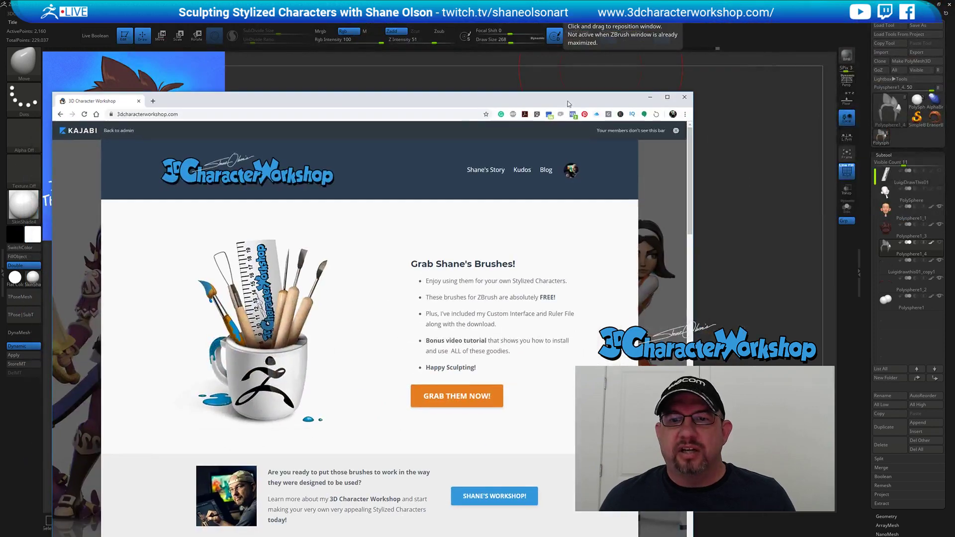
{"action": "left_click", "coordinate": [665, 97]}
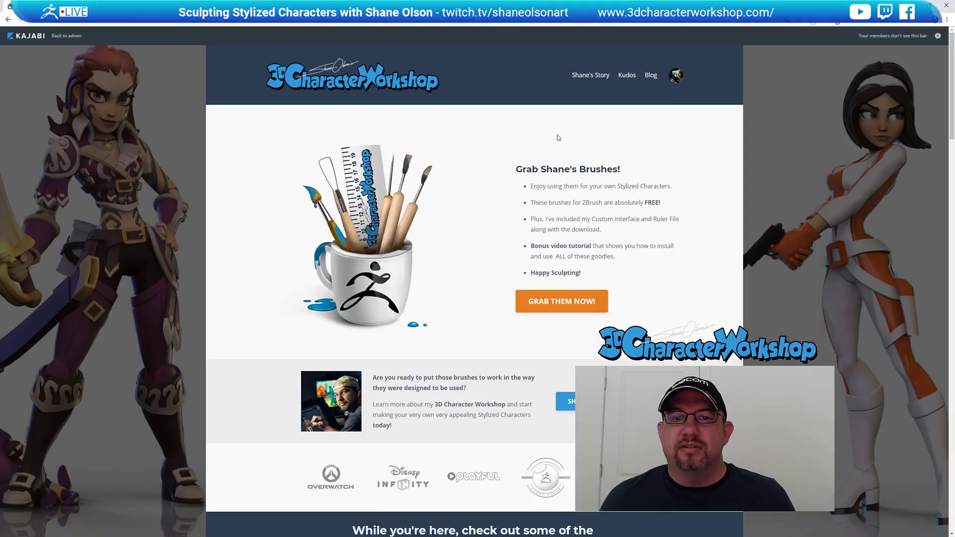
{"action": "left_click", "coordinate": [676, 76]}
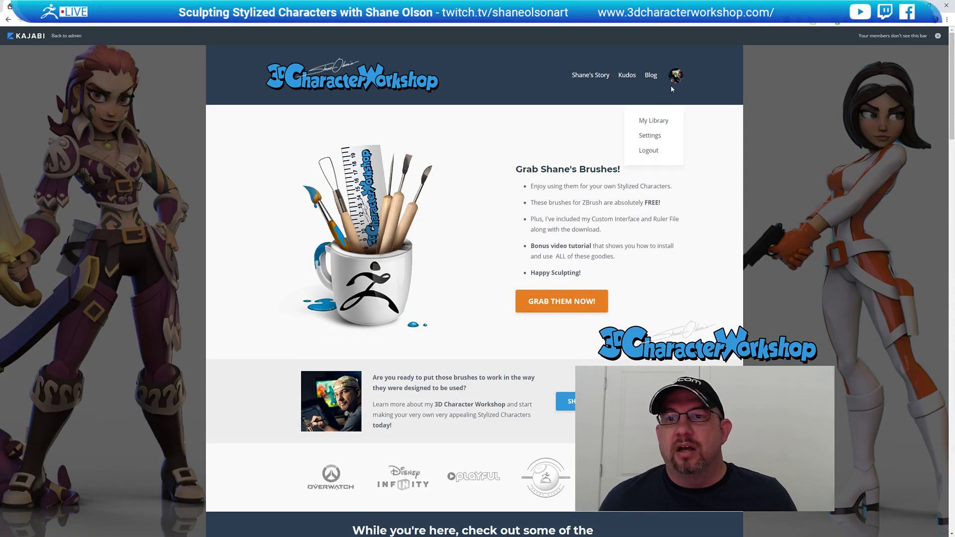
{"action": "left_click", "coordinate": [653, 122]}
{"action": "scroll", "coordinate": [484, 215], "scroll_direction": "down", "scroll_amount": 3}
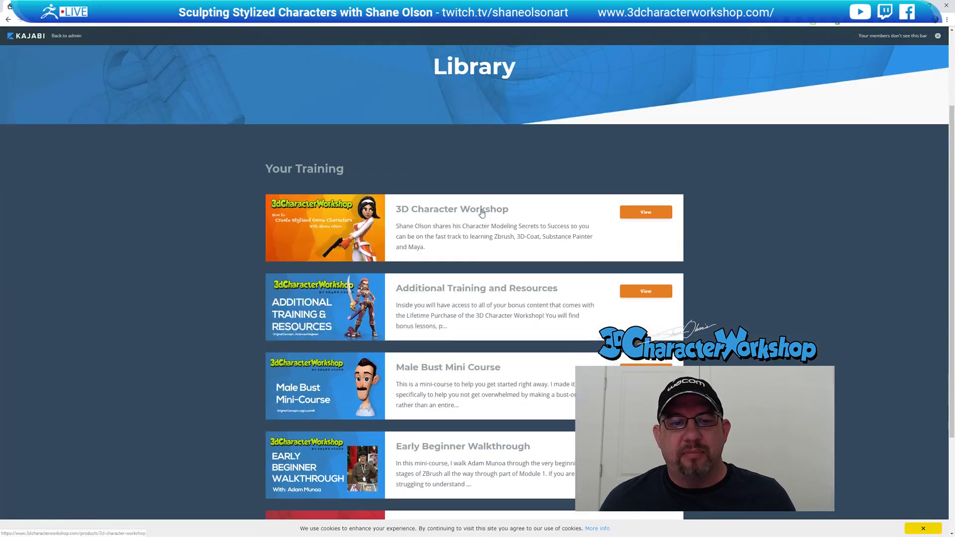
Look through the training library and open the Early Beginner Walkthrough course to view its lesson list.
{"action": "scroll", "coordinate": [484, 215], "scroll_direction": "down", "scroll_amount": 2}
{"action": "scroll", "coordinate": [332, 368], "scroll_direction": "down", "scroll_amount": 1}
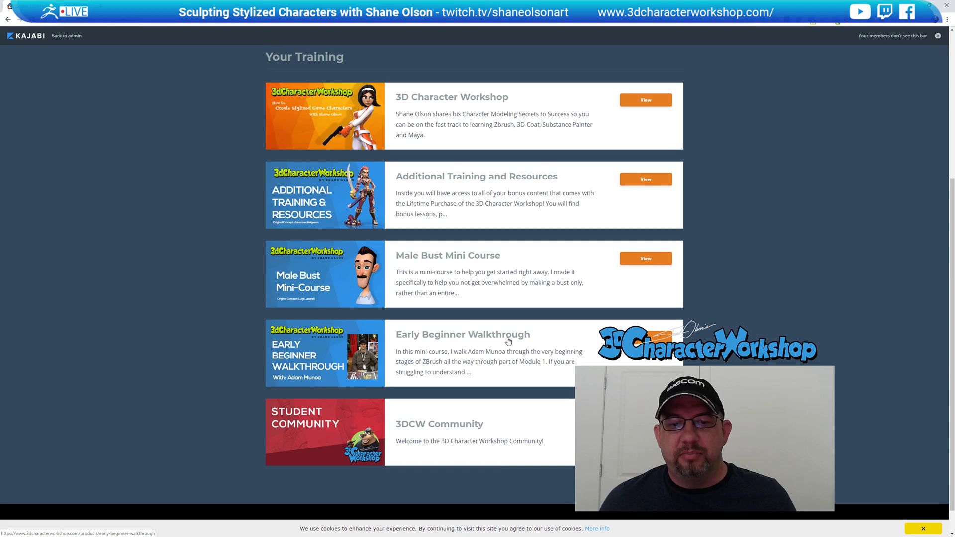
{"action": "left_click", "coordinate": [559, 343]}
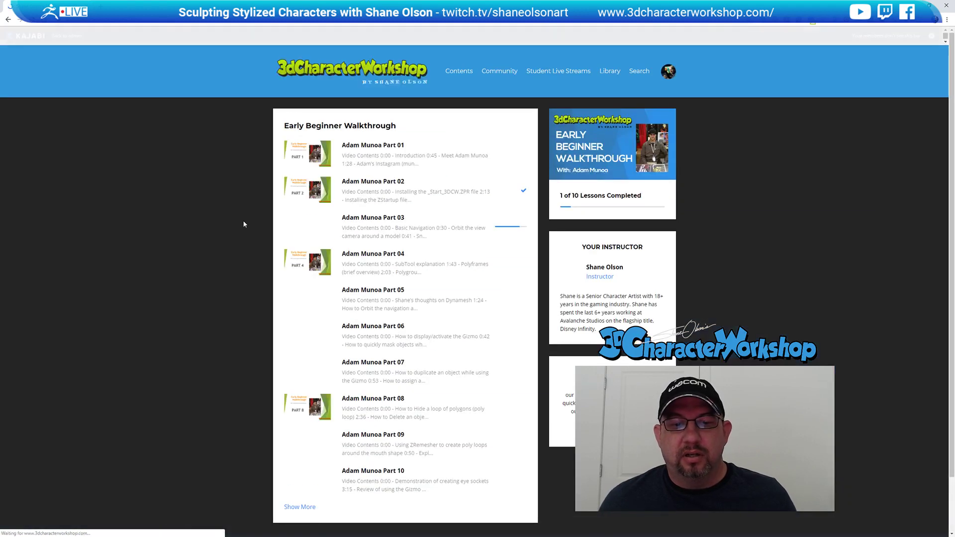
{"action": "scroll", "coordinate": [189, 223], "scroll_direction": "down", "scroll_amount": 1}
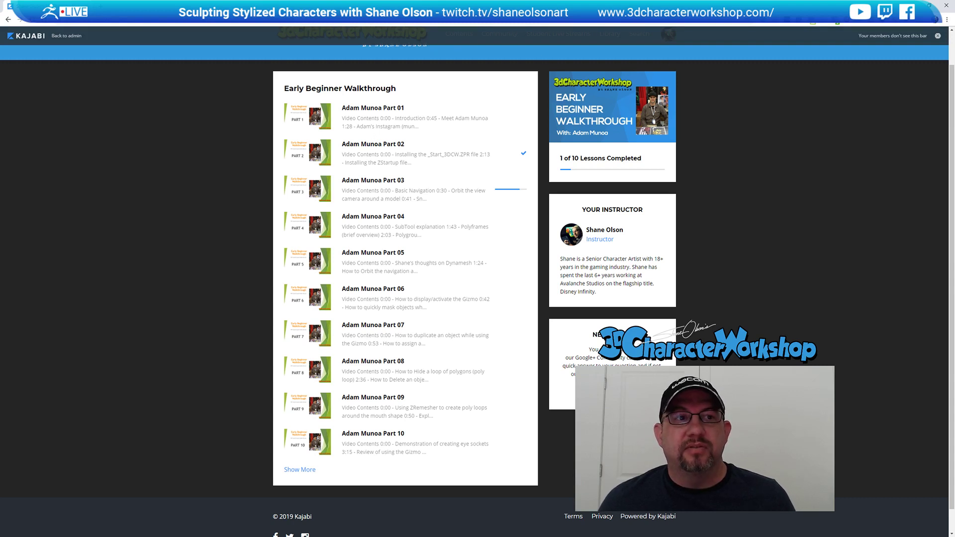
Switch back to ZBrush and clear the mask from the hair strands.
{"action": "key", "text": "alt+Tab"}
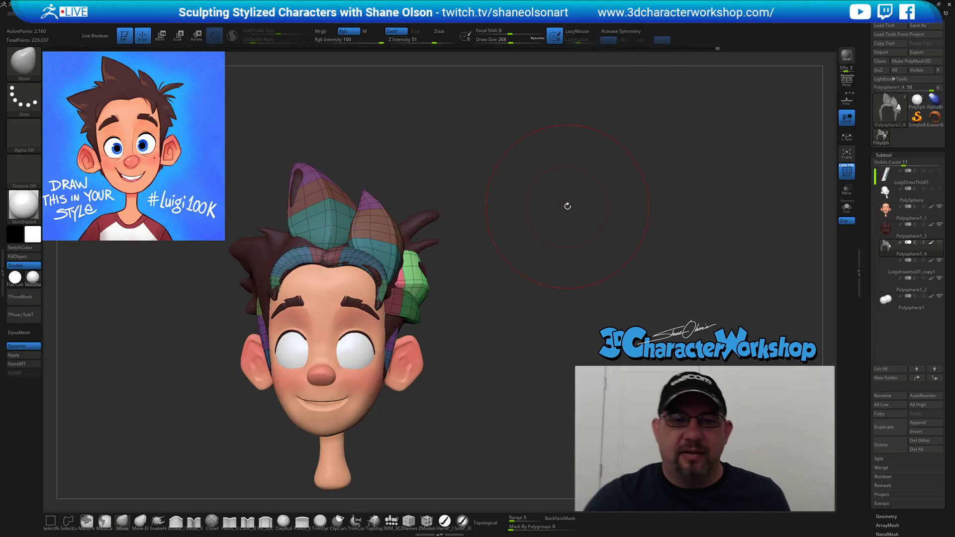
{"action": "mouse_move", "coordinate": [521, 302]}
{"action": "left_mouse_down"}
{"action": "mouse_move", "coordinate": [499, 313]}
{"action": "mouse_move", "coordinate": [530, 304]}
{"action": "mouse_move", "coordinate": [520, 290]}
{"action": "mouse_move", "coordinate": [527, 311]}
{"action": "mouse_move", "coordinate": [532, 286]}
{"action": "left_mouse_up"}
{"action": "key", "text": "ctrl"}
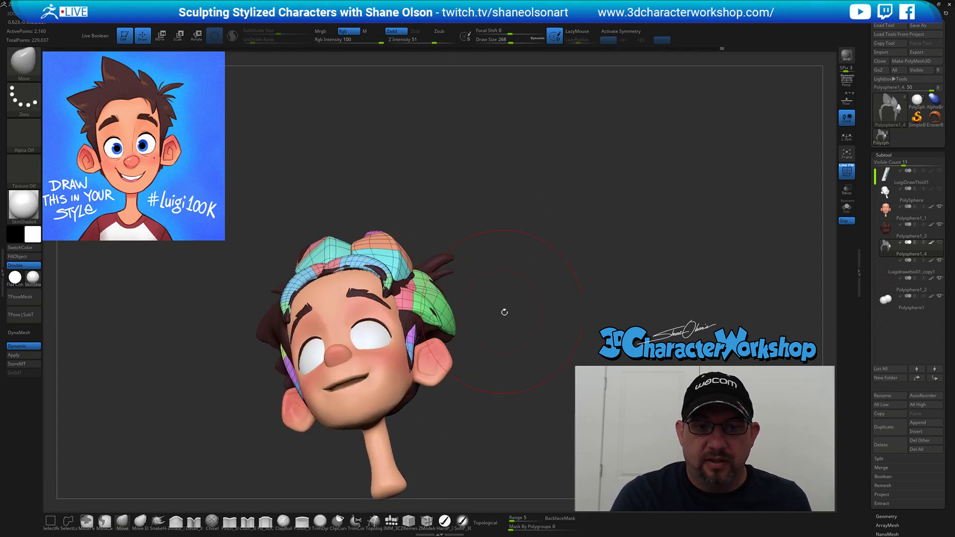
{"action": "left_click_drag", "start_coordinate": [509, 364], "coordinate": [493, 377]}
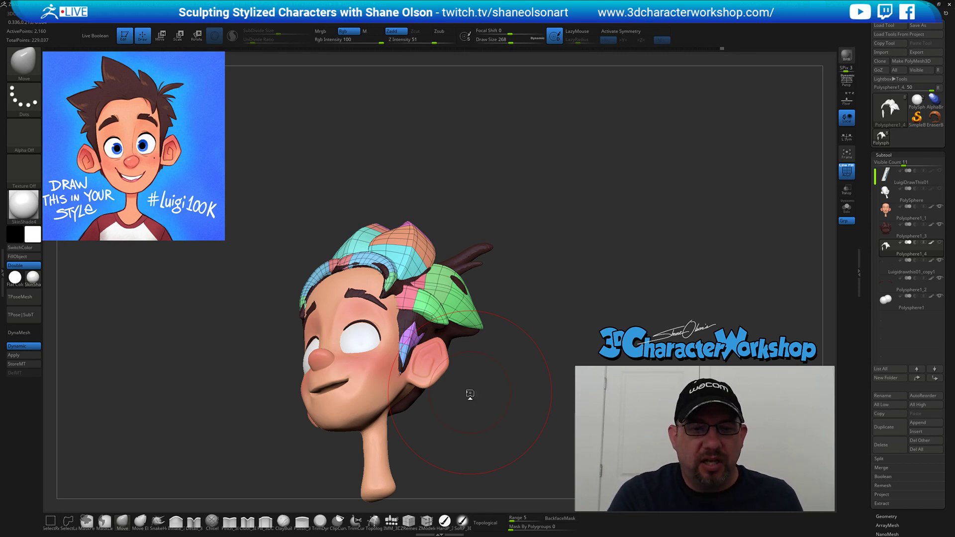
Set the Move brush's draw size to 212 and inspect the side strands from below and around the ear.
{"action": "left_click_drag", "start_coordinate": [490, 405], "coordinate": [480, 363]}
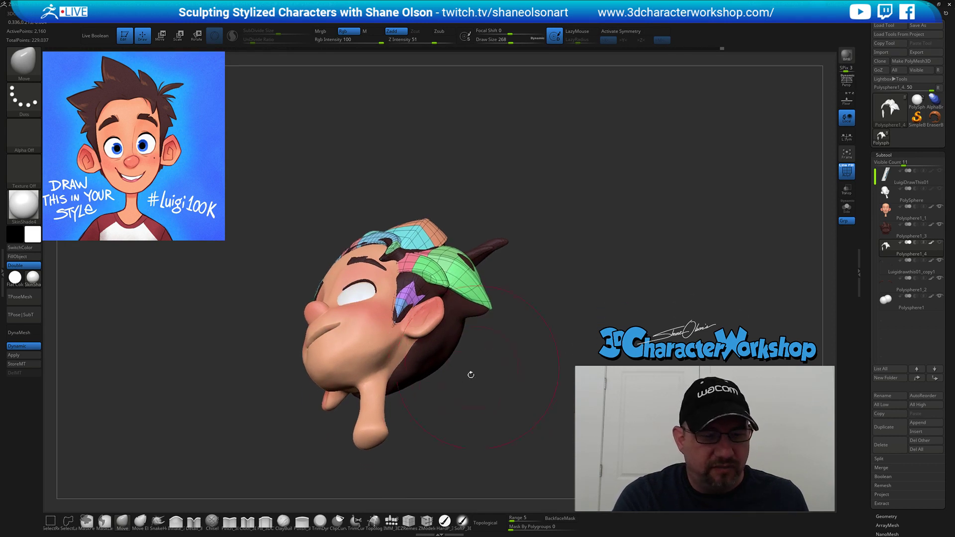
{"action": "key", "text": "s"}
{"action": "mouse_move", "coordinate": [489, 458]}
{"action": "left_mouse_down"}
{"action": "mouse_move", "coordinate": [445, 427]}
{"action": "mouse_move", "coordinate": [448, 411]}
{"action": "left_mouse_up"}
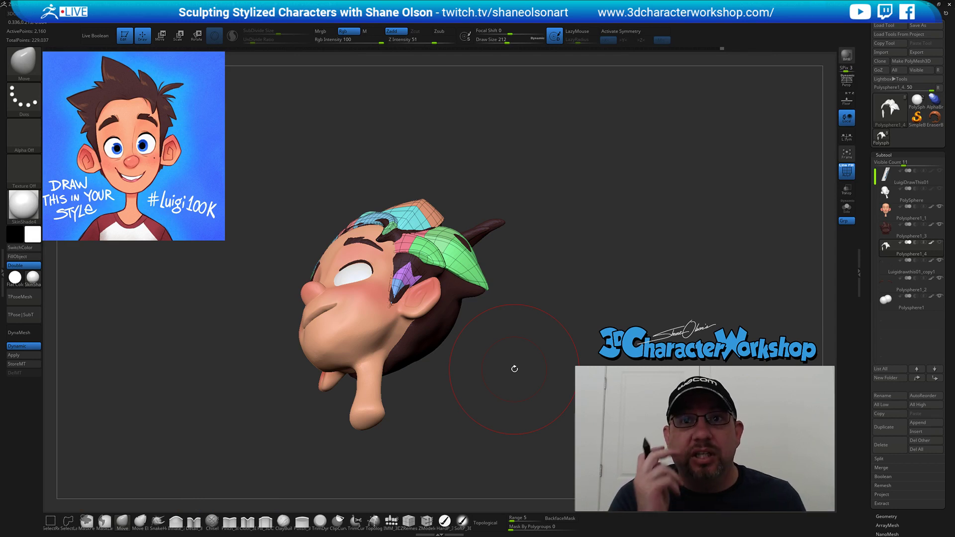
{"action": "left_click_drag", "start_coordinate": [462, 399], "coordinate": [492, 345]}
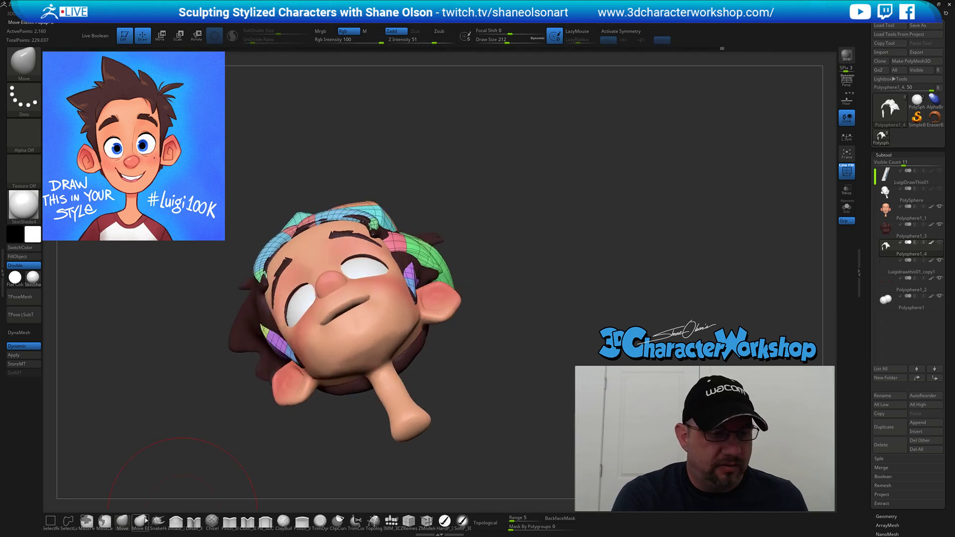
{"action": "left_click_drag", "start_coordinate": [547, 317], "coordinate": [534, 328]}
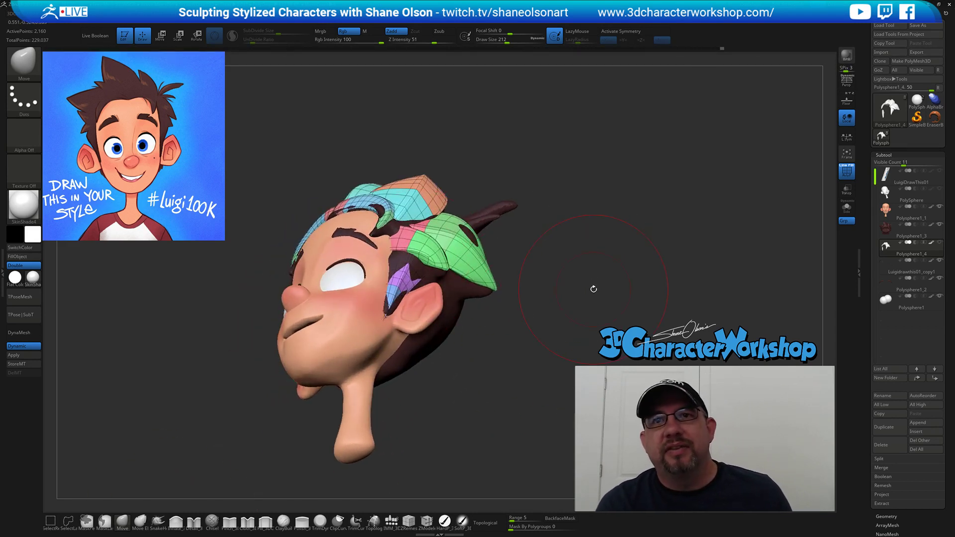
Set the Move brush's draw size to 145 and fit the strands over the crown spikes from the back and side.
{"action": "left_click_drag", "start_coordinate": [488, 376], "coordinate": [427, 382]}
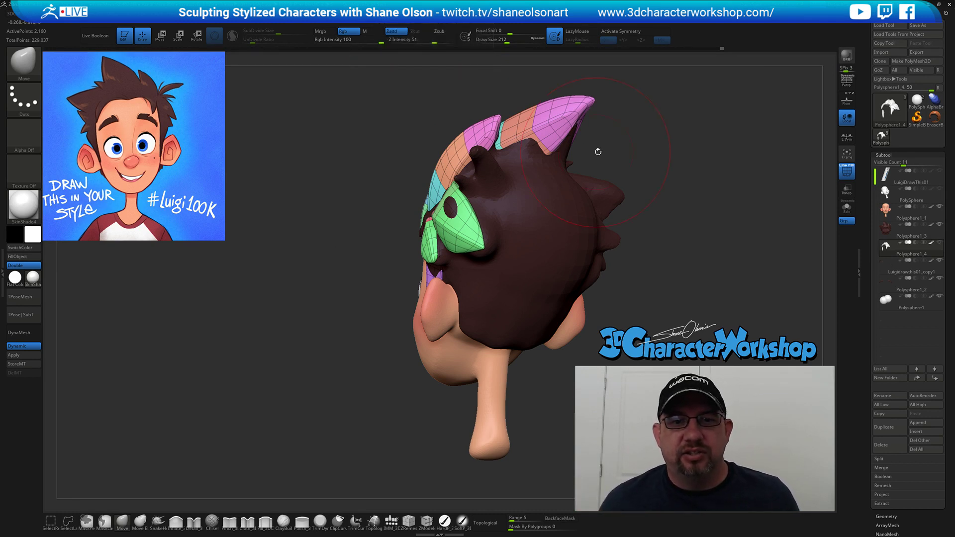
{"action": "left_click_drag", "start_coordinate": [712, 136], "coordinate": [657, 167]}
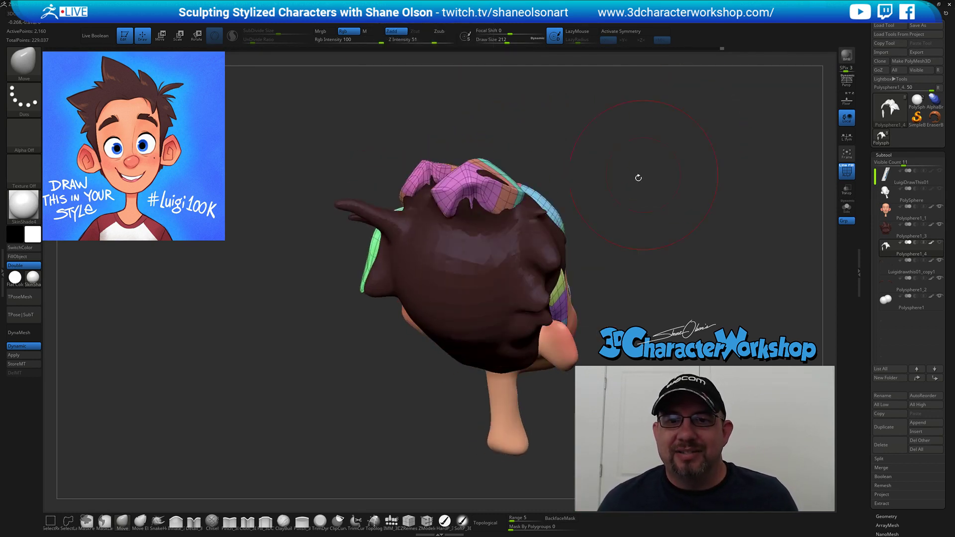
{"action": "key", "text": "s"}
{"action": "left_click_drag", "start_coordinate": [489, 239], "coordinate": [474, 225]}
{"action": "key", "text": "s"}
{"action": "left_click_drag", "start_coordinate": [645, 146], "coordinate": [627, 198]}
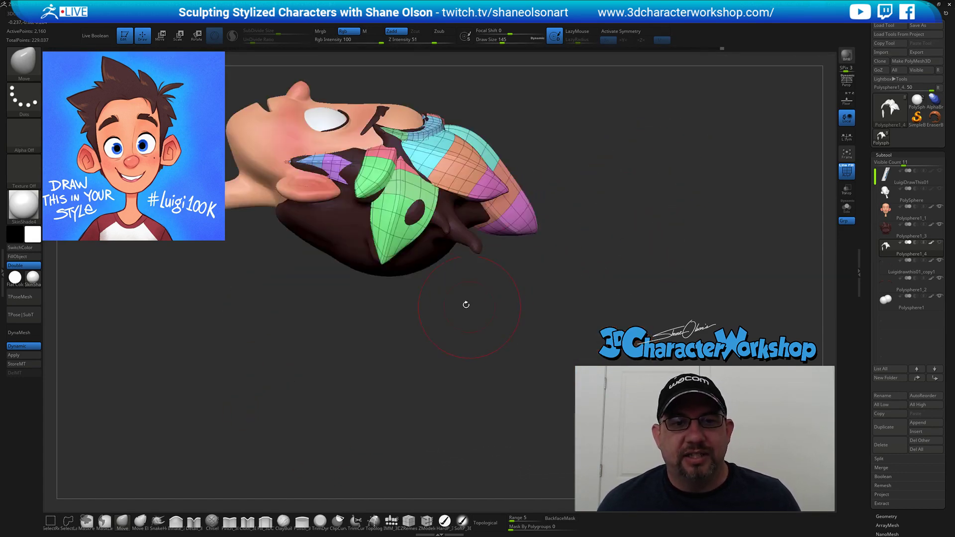
{"action": "left_click_drag", "start_coordinate": [469, 308], "coordinate": [512, 334]}
{"action": "left_click_drag", "start_coordinate": [379, 330], "coordinate": [406, 348]}
{"action": "left_click_drag", "start_coordinate": [457, 244], "coordinate": [445, 236]}
{"action": "mouse_move", "coordinate": [393, 326]}
{"action": "left_mouse_down"}
{"action": "mouse_move", "coordinate": [363, 308]}
{"action": "mouse_move", "coordinate": [412, 362]}
{"action": "mouse_move", "coordinate": [446, 375]}
{"action": "mouse_move", "coordinate": [396, 249]}
{"action": "mouse_move", "coordinate": [405, 188]}
{"action": "left_mouse_up"}
{"action": "mouse_move", "coordinate": [552, 177]}
{"action": "left_mouse_down", "text": "alt"}
{"action": "mouse_move", "coordinate": [548, 195]}
{"action": "mouse_move", "coordinate": [576, 212]}
{"action": "mouse_move", "coordinate": [567, 256]}
{"action": "mouse_move", "coordinate": [577, 275]}
{"action": "mouse_move", "coordinate": [567, 284]}
{"action": "left_mouse_up", "text": "alt"}
Switch to the makkon hair curve brush with the Flat_single strand and set its draw size to 83.
{"action": "key", "text": "b"}
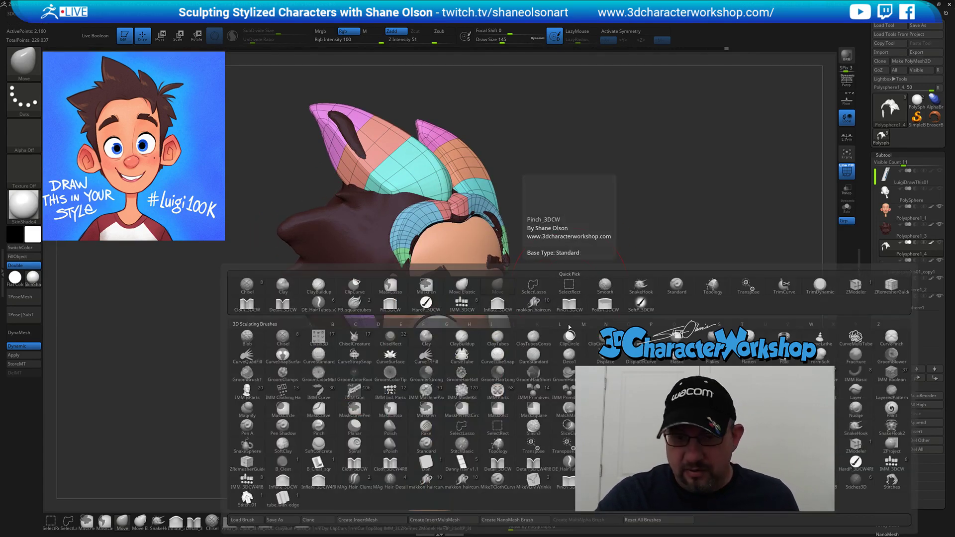
{"action": "left_click", "coordinate": [443, 487]}
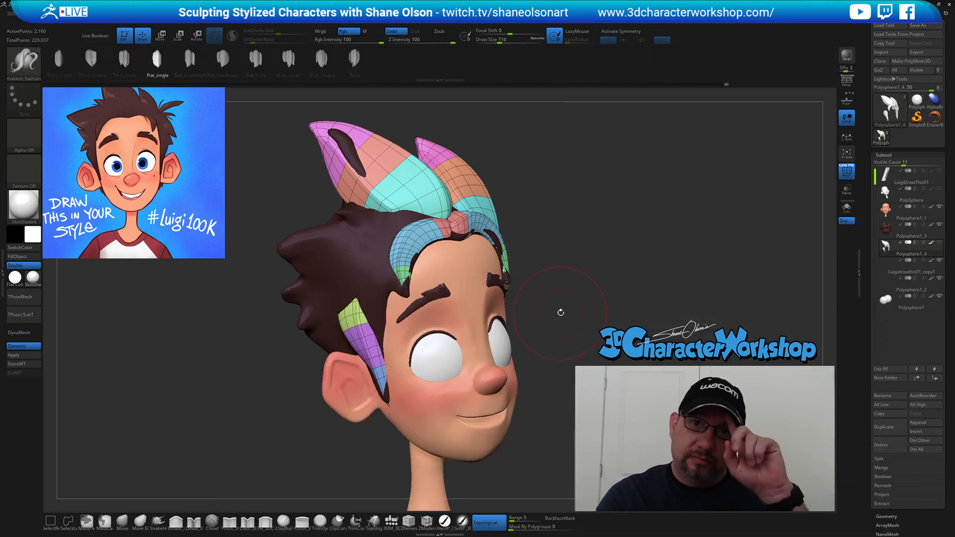
{"action": "left_click_drag", "start_coordinate": [568, 310], "coordinate": [556, 285]}
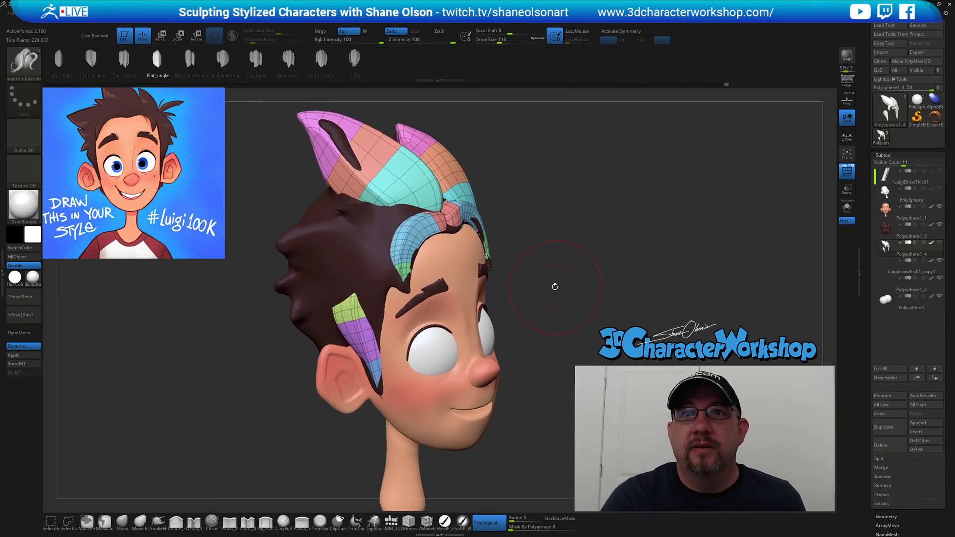
{"action": "key", "text": "s"}
{"action": "left_click_drag", "start_coordinate": [369, 257], "coordinate": [366, 258]}
{"action": "mouse_move", "coordinate": [367, 248]}
{"action": "right_mouse_down", "text": "alt"}
{"action": "mouse_move", "coordinate": [367, 268]}
{"action": "mouse_move", "coordinate": [365, 247]}
{"action": "right_mouse_up", "text": "alt"}
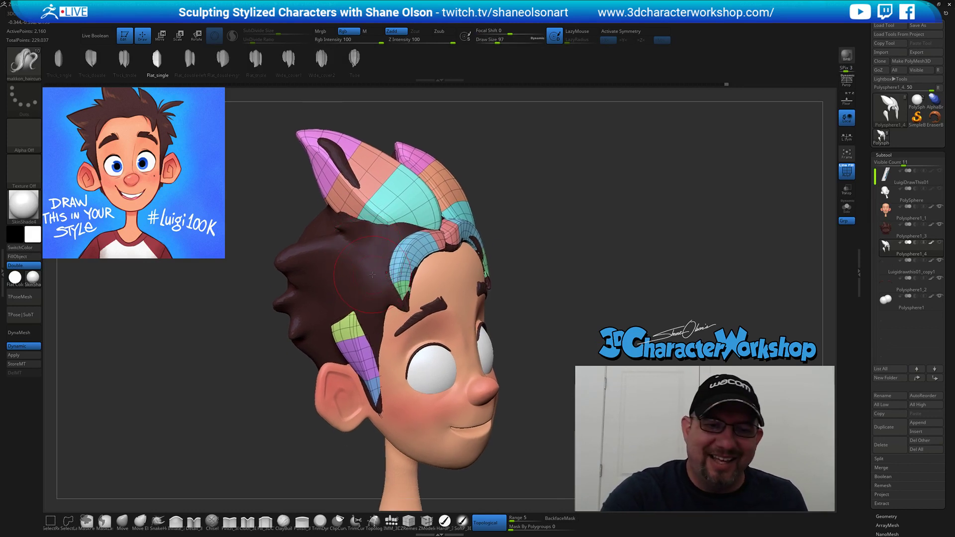
{"action": "key", "text": "bracketleft"}
Draw a flat strand from the front hairline back over the spike above the temple, undoing and redrawing the first attempt.
{"action": "left_click_drag", "start_coordinate": [340, 273], "coordinate": [264, 271]}
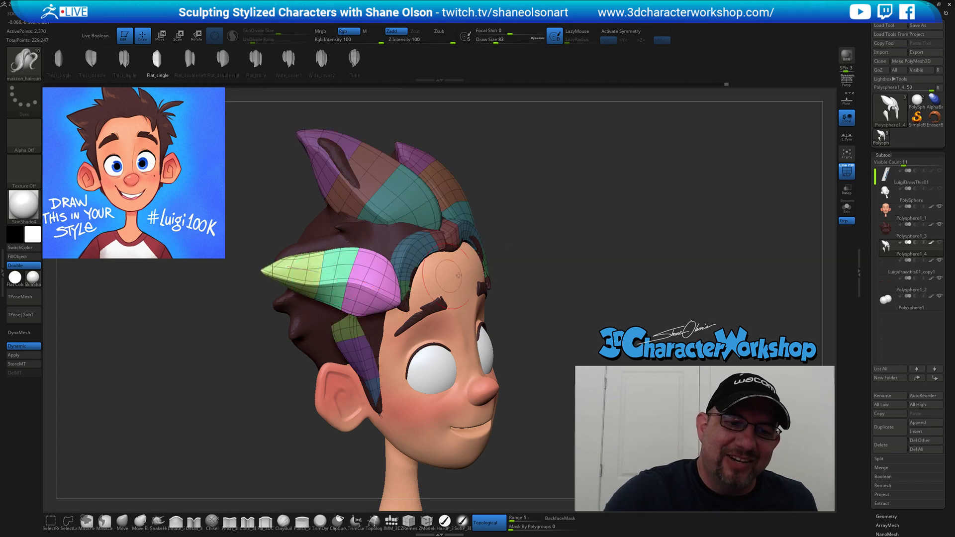
{"action": "key", "text": "ctrl+z"}
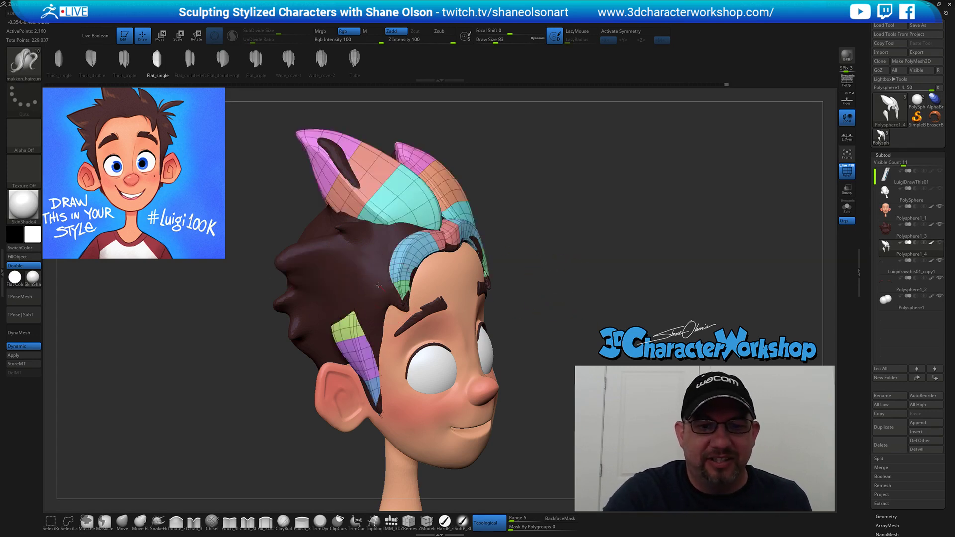
{"action": "left_click_drag", "start_coordinate": [293, 260], "coordinate": [271, 259]}
{"action": "left_click_drag", "start_coordinate": [538, 304], "coordinate": [571, 320]}
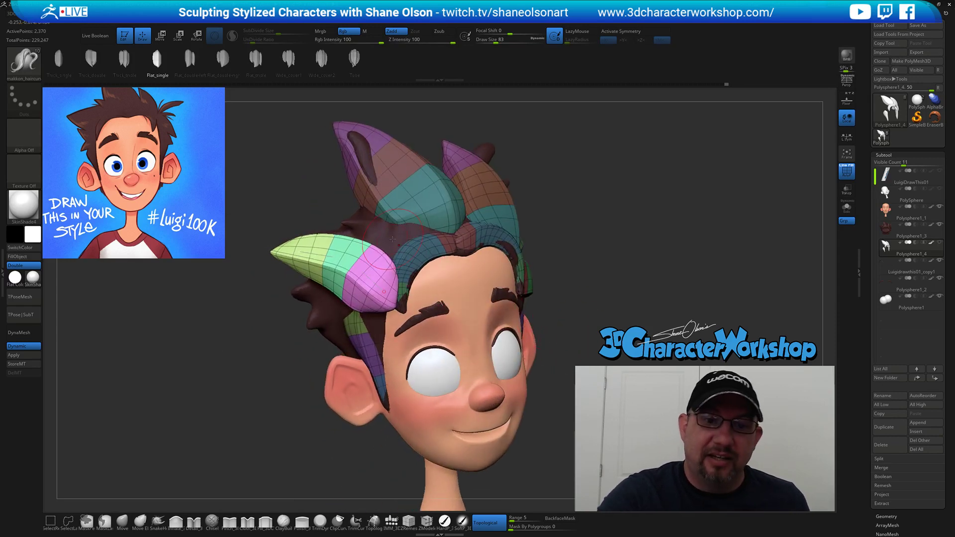
Reposition the new temple strand over its hair spike with the Move gizmo.
{"action": "left_click_drag", "start_coordinate": [601, 269], "coordinate": [589, 330]}
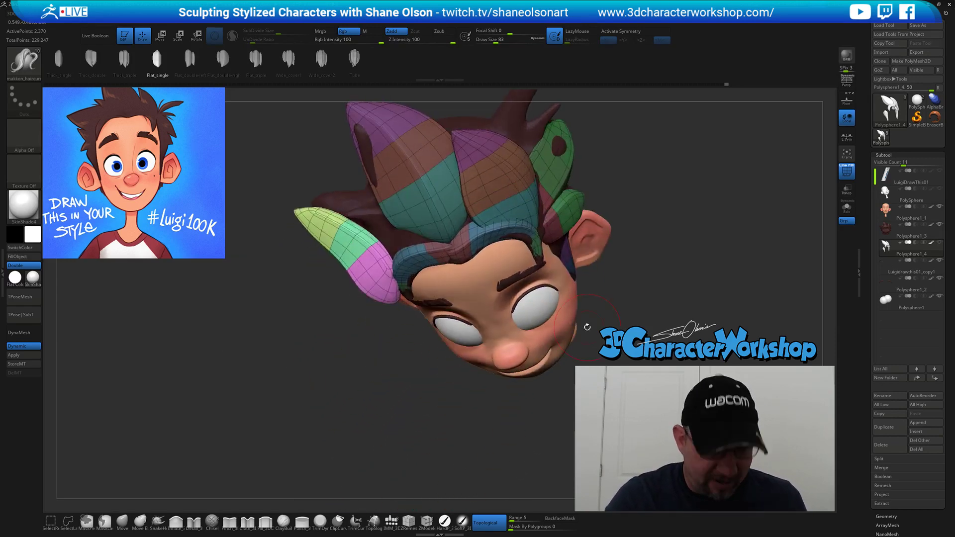
{"action": "key", "text": "w"}
{"action": "left_click_drag", "start_coordinate": [353, 183], "coordinate": [366, 168]}
{"action": "left_click_drag", "start_coordinate": [396, 394], "coordinate": [542, 318]}
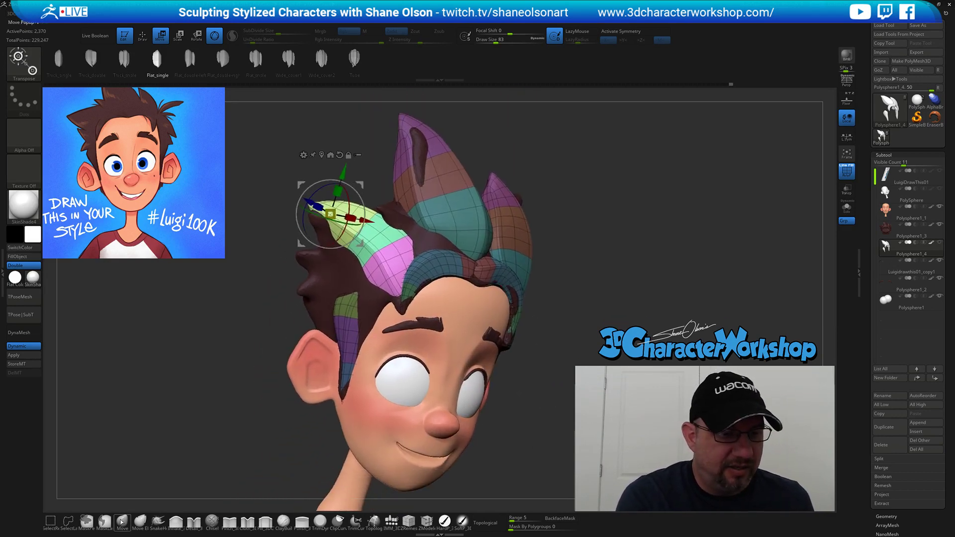
Return to the Move brush at draw size 163 and shape the new strand around the temple spike from several angles.
{"action": "key", "text": "q"}
{"action": "key", "text": "s"}
{"action": "left_click_drag", "start_coordinate": [566, 215], "coordinate": [565, 215]}
{"action": "mouse_move", "coordinate": [565, 223]}
{"action": "left_mouse_down"}
{"action": "mouse_move", "coordinate": [552, 245]}
{"action": "mouse_move", "coordinate": [517, 246]}
{"action": "mouse_move", "coordinate": [582, 245]}
{"action": "left_mouse_up"}
{"action": "key", "text": "s"}
{"action": "left_click_drag", "start_coordinate": [391, 223], "coordinate": [395, 222]}
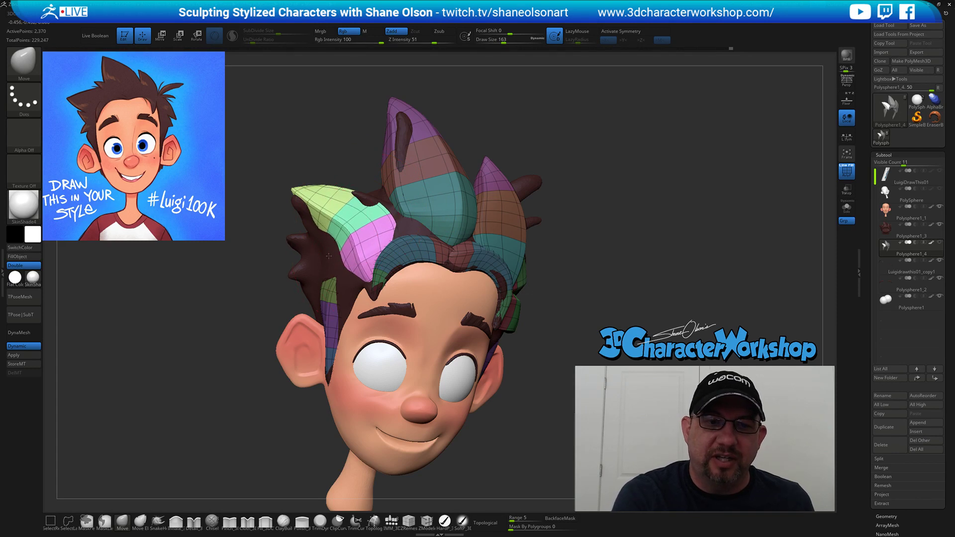
{"action": "mouse_move", "coordinate": [254, 246]}
{"action": "left_mouse_down"}
{"action": "mouse_move", "coordinate": [368, 233]}
{"action": "mouse_move", "coordinate": [326, 236]}
{"action": "mouse_move", "coordinate": [312, 191]}
{"action": "left_mouse_up"}
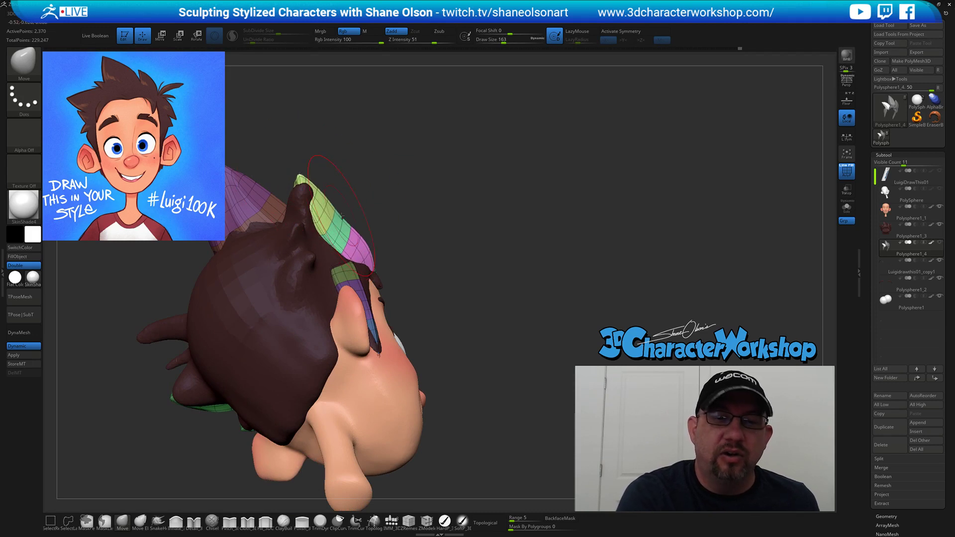
{"action": "mouse_move", "coordinate": [429, 206]}
{"action": "left_mouse_down"}
{"action": "mouse_move", "coordinate": [443, 251]}
{"action": "mouse_move", "coordinate": [401, 249]}
{"action": "mouse_move", "coordinate": [423, 238]}
{"action": "mouse_move", "coordinate": [384, 203]}
{"action": "mouse_move", "coordinate": [450, 216]}
{"action": "left_mouse_up"}
{"action": "key", "text": "s"}
{"action": "key", "text": "s"}
{"action": "mouse_move", "coordinate": [442, 180]}
{"action": "right_mouse_down"}
{"action": "mouse_move", "coordinate": [427, 211]}
{"action": "mouse_move", "coordinate": [517, 219]}
{"action": "mouse_move", "coordinate": [608, 258]}
{"action": "mouse_move", "coordinate": [668, 257]}
{"action": "mouse_move", "coordinate": [611, 213]}
{"action": "right_mouse_up"}
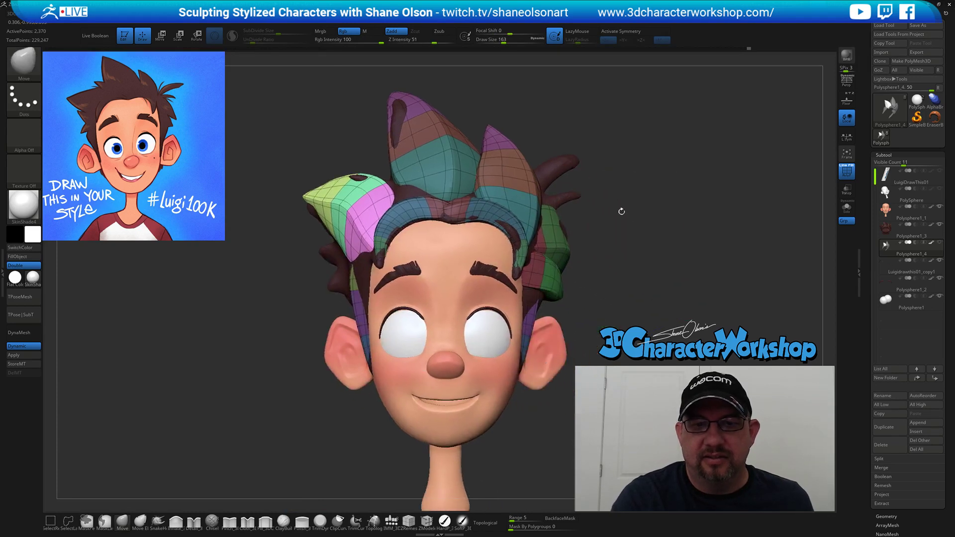
Reshape the outer edge and top of the green-and-pink hair clump above the character's right ear with the Move brush.
{"action": "key", "text": "s"}
{"action": "left_click_drag", "start_coordinate": [342, 209], "coordinate": [337, 205]}
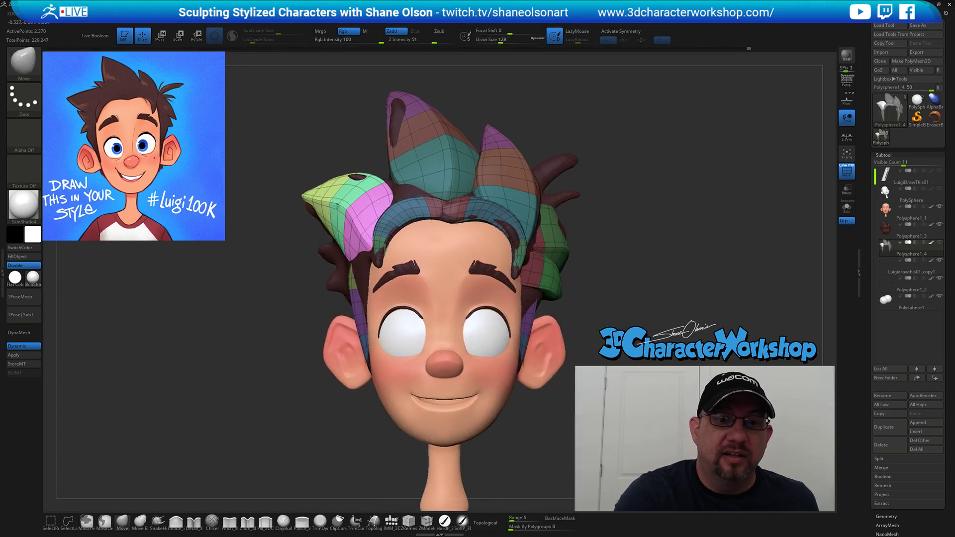
{"action": "key", "text": "["}
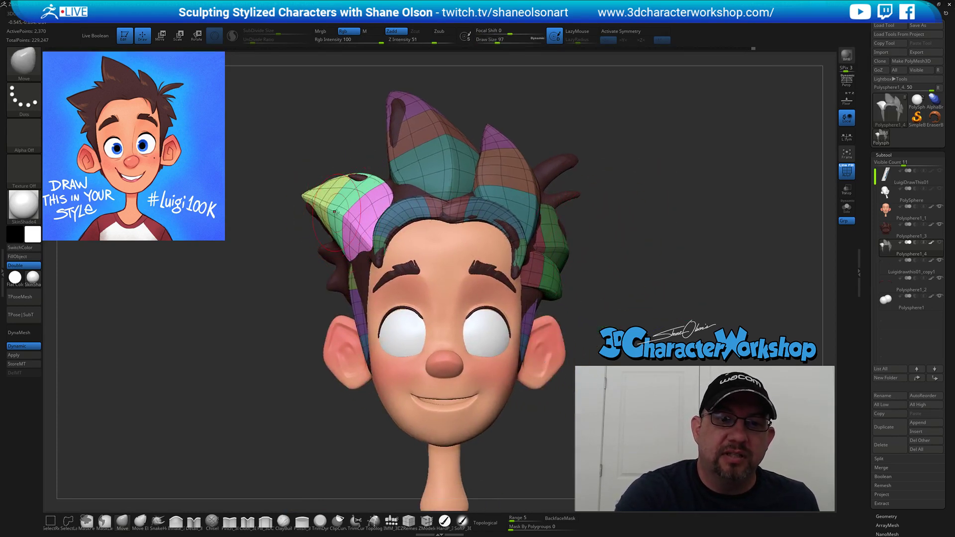
{"action": "mouse_move", "coordinate": [376, 217]}
{"action": "right_mouse_down"}
{"action": "mouse_move", "coordinate": [540, 170]}
{"action": "mouse_move", "coordinate": [555, 183]}
{"action": "right_mouse_up"}
{"action": "key", "text": "s"}
{"action": "left_click_drag", "start_coordinate": [553, 196], "coordinate": [561, 195]}
{"action": "mouse_move", "coordinate": [561, 207]}
{"action": "right_mouse_down", "text": "alt"}
{"action": "mouse_move", "coordinate": [540, 218]}
{"action": "mouse_move", "coordinate": [551, 227]}
{"action": "mouse_move", "coordinate": [568, 222]}
{"action": "right_mouse_up", "text": "alt"}
{"action": "right_click_drag", "start_coordinate": [328, 255], "coordinate": [307, 230]}
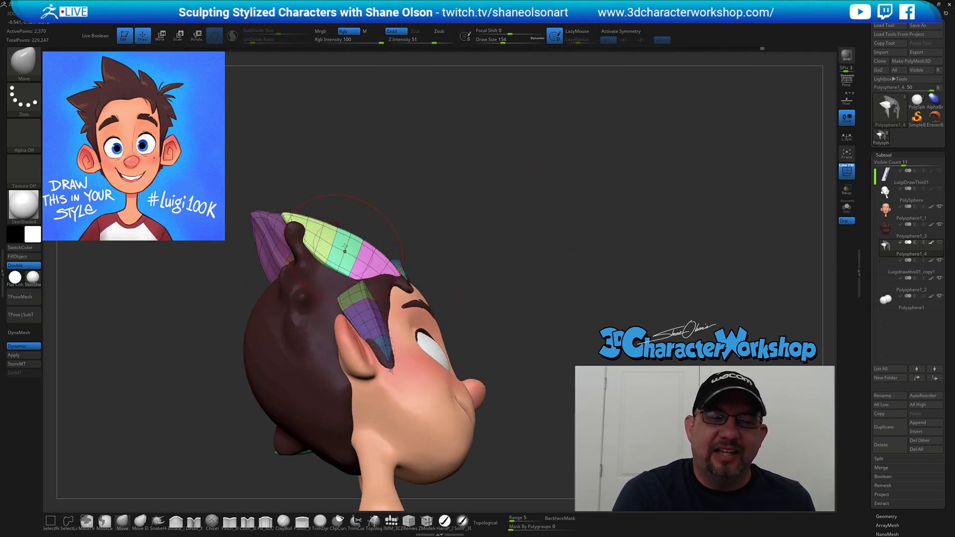
Refine the green-and-pink clump's side profile with the Move brush, using draw sizes of 192 and 124.
{"action": "key", "text": "s"}
{"action": "left_click_drag", "start_coordinate": [411, 196], "coordinate": [414, 196]}
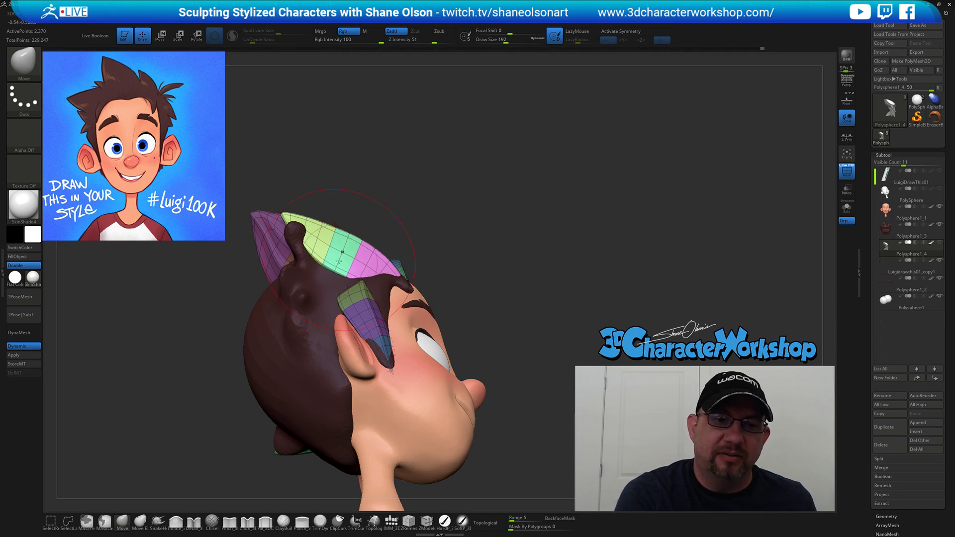
{"action": "mouse_move", "coordinate": [456, 246]}
{"action": "right_mouse_down"}
{"action": "mouse_move", "coordinate": [398, 247]}
{"action": "mouse_move", "coordinate": [461, 249]}
{"action": "right_mouse_up"}
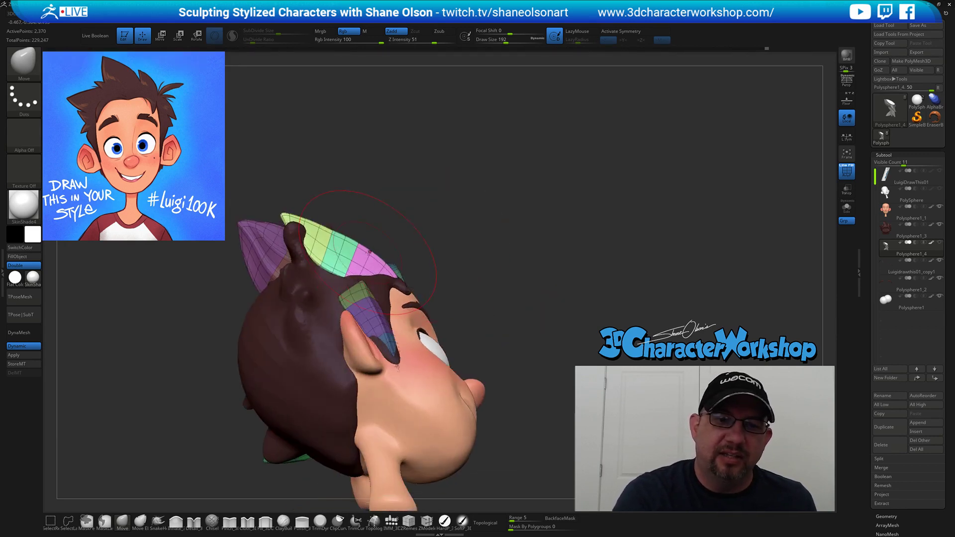
{"action": "mouse_move", "coordinate": [309, 214]}
{"action": "right_mouse_down"}
{"action": "mouse_move", "coordinate": [348, 246]}
{"action": "mouse_move", "coordinate": [341, 264]}
{"action": "right_mouse_up"}
{"action": "key", "text": "s"}
{"action": "left_click_drag", "start_coordinate": [342, 265], "coordinate": [336, 264]}
{"action": "right_click_drag", "start_coordinate": [307, 258], "coordinate": [297, 255]}
{"action": "right_click_drag", "start_coordinate": [405, 284], "coordinate": [301, 267]}
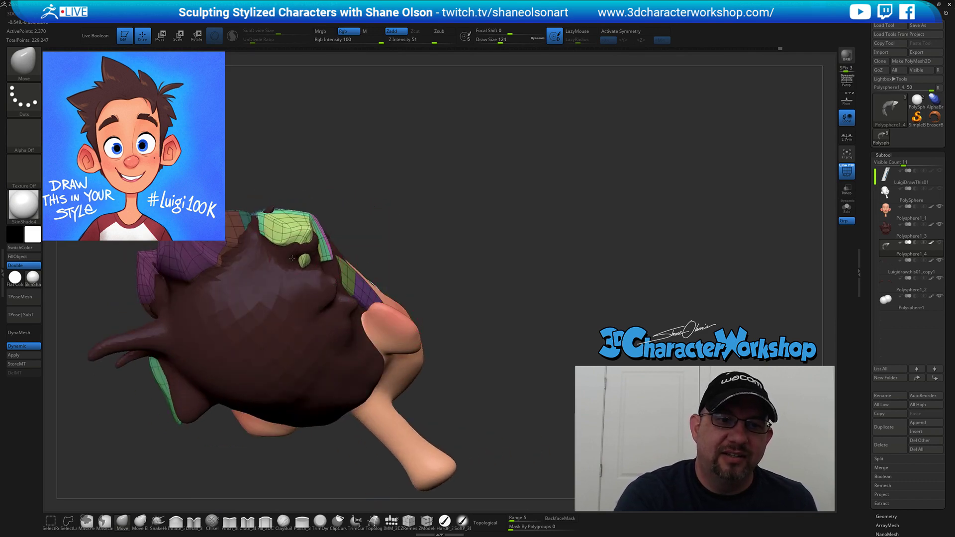
Pull the clump's underside and rear tip around the head with the Move brush at a draw size of about 202.
{"action": "mouse_move", "coordinate": [441, 242]}
{"action": "right_mouse_down"}
{"action": "mouse_move", "coordinate": [457, 226]}
{"action": "mouse_move", "coordinate": [468, 246]}
{"action": "right_mouse_up"}
{"action": "key", "text": "s"}
{"action": "left_click_drag", "start_coordinate": [468, 245], "coordinate": [471, 246]}
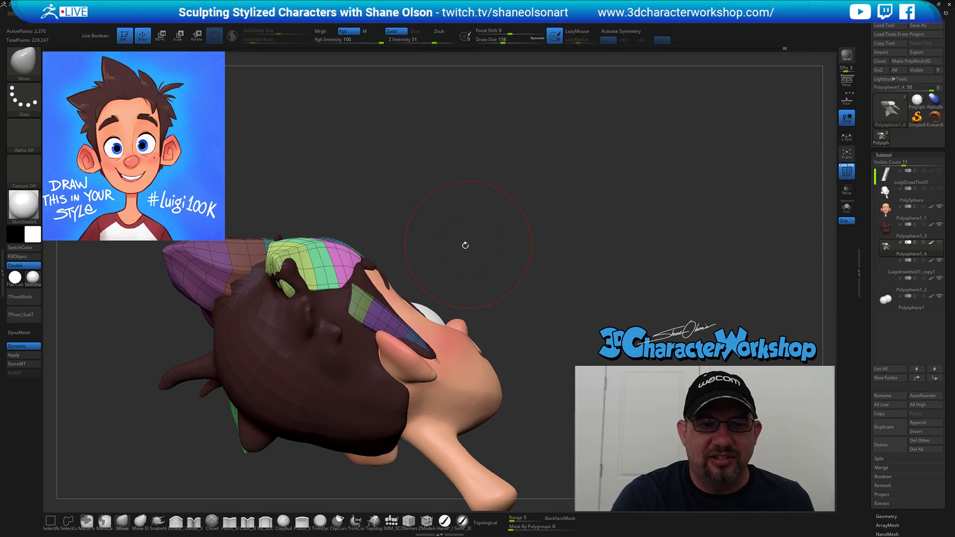
{"action": "right_click_drag", "start_coordinate": [451, 264], "coordinate": [454, 256]}
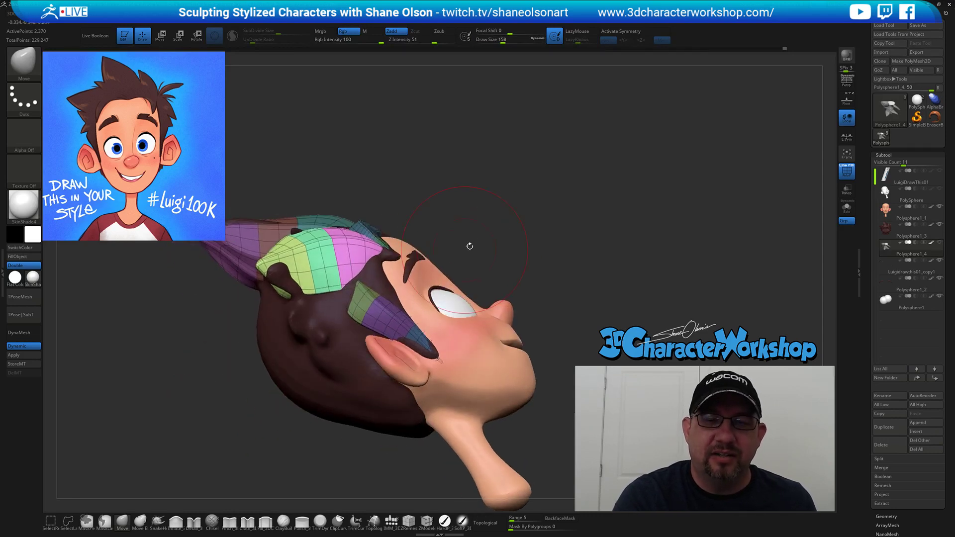
{"action": "right_click_drag", "start_coordinate": [488, 214], "coordinate": [475, 230]}
{"action": "key", "text": "s"}
{"action": "left_click_drag", "start_coordinate": [476, 230], "coordinate": [482, 207]}
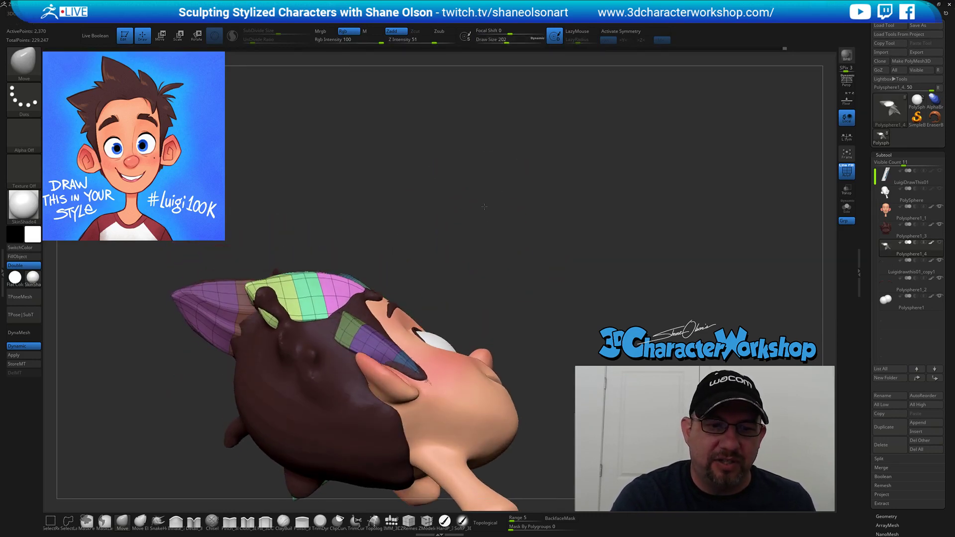
{"action": "right_click_drag", "start_coordinate": [398, 260], "coordinate": [374, 222]}
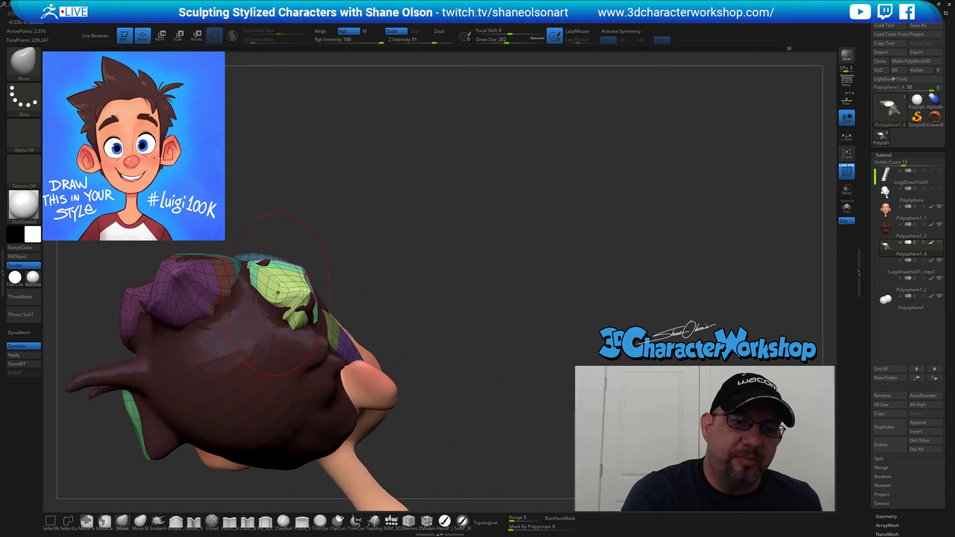
Adjust the clump's front silhouette and its root beside the forehead with the Move brush, using draw sizes of 223 and 145.
{"action": "mouse_move", "coordinate": [277, 285]}
{"action": "right_mouse_down"}
{"action": "mouse_move", "coordinate": [249, 299]}
{"action": "mouse_move", "coordinate": [419, 355]}
{"action": "mouse_move", "coordinate": [520, 281]}
{"action": "mouse_move", "coordinate": [528, 288]}
{"action": "right_mouse_up"}
{"action": "key", "text": "s"}
{"action": "left_click_drag", "start_coordinate": [520, 298], "coordinate": [526, 297]}
{"action": "left_click_drag", "start_coordinate": [268, 324], "coordinate": [285, 323]}
{"action": "left_click_drag", "start_coordinate": [235, 342], "coordinate": [234, 347]}
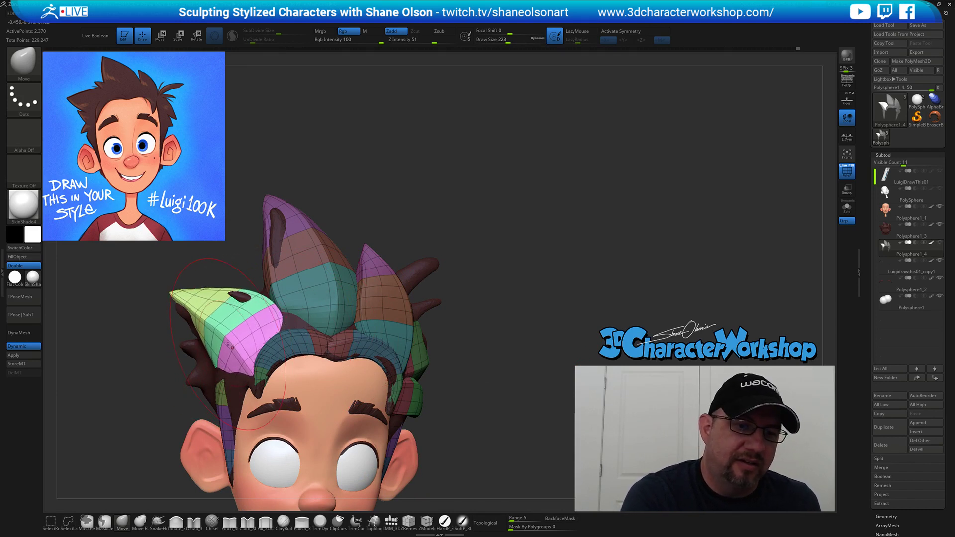
{"action": "mouse_move", "coordinate": [490, 314]}
{"action": "left_mouse_down", "text": "alt"}
{"action": "mouse_move", "coordinate": [508, 289]}
{"action": "mouse_move", "coordinate": [480, 303]}
{"action": "mouse_move", "coordinate": [465, 348]}
{"action": "mouse_move", "coordinate": [477, 331]}
{"action": "mouse_move", "coordinate": [455, 338]}
{"action": "mouse_move", "coordinate": [438, 326]}
{"action": "left_mouse_up", "text": "alt"}
{"action": "key", "text": "s"}
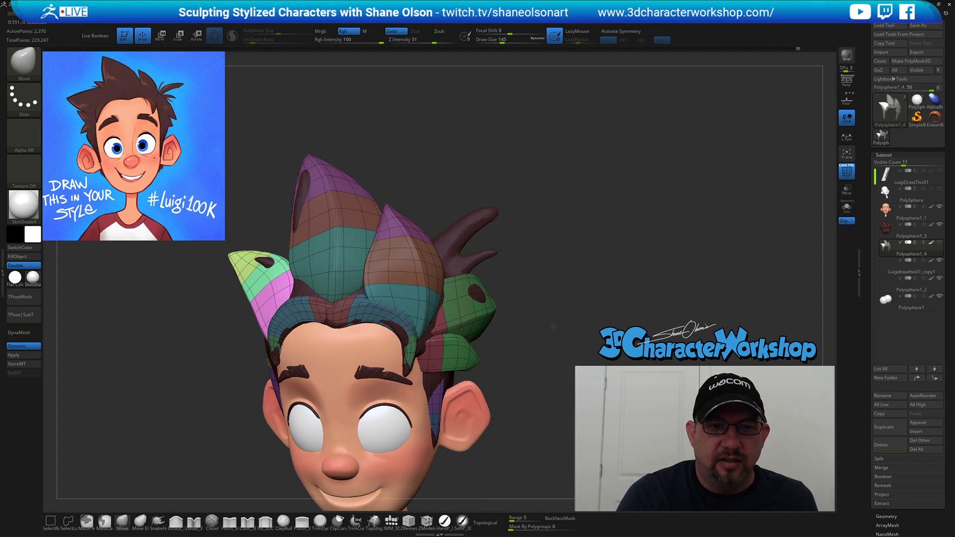
{"action": "left_click_drag", "start_coordinate": [551, 329], "coordinate": [559, 316]}
Hide the dark hair base subtool Polysphere1_3 and turn off the polygroup wireframe display to judge the clumps.
{"action": "left_click", "coordinate": [939, 225]}
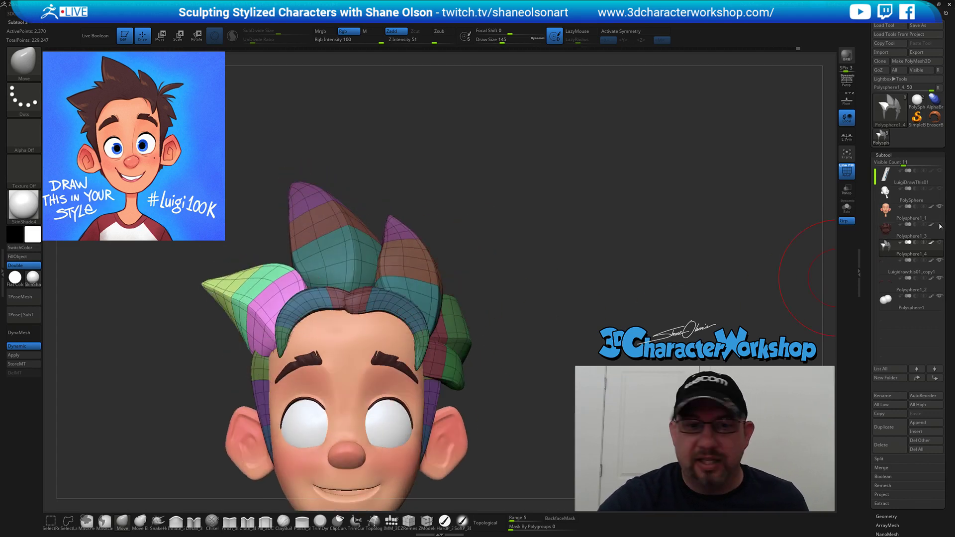
{"action": "left_click_drag", "start_coordinate": [576, 319], "coordinate": [529, 380], "text": "alt"}
{"action": "key", "text": "shift+f"}
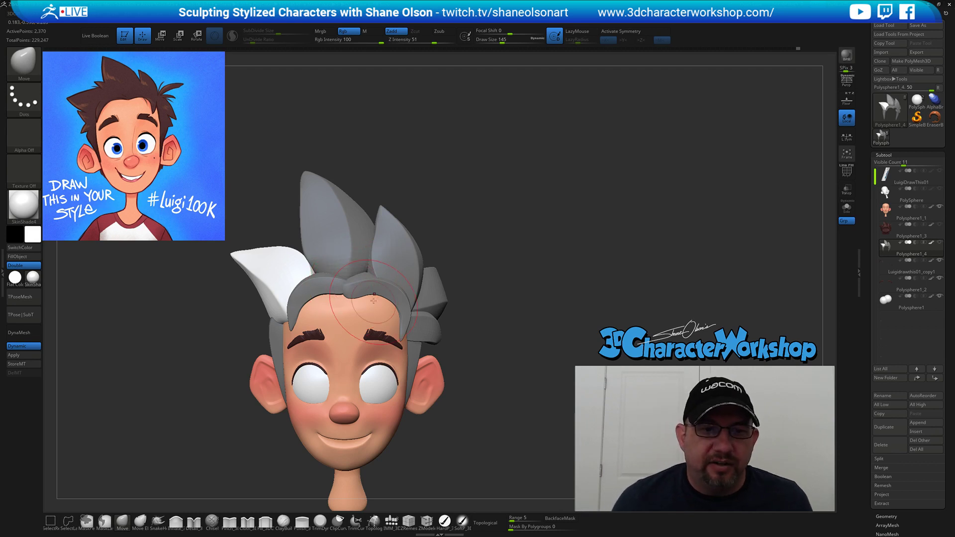
{"action": "mouse_move", "coordinate": [489, 237]}
{"action": "left_mouse_down"}
{"action": "mouse_move", "coordinate": [520, 236]}
{"action": "mouse_move", "coordinate": [480, 226]}
{"action": "mouse_move", "coordinate": [448, 239]}
{"action": "left_mouse_up"}
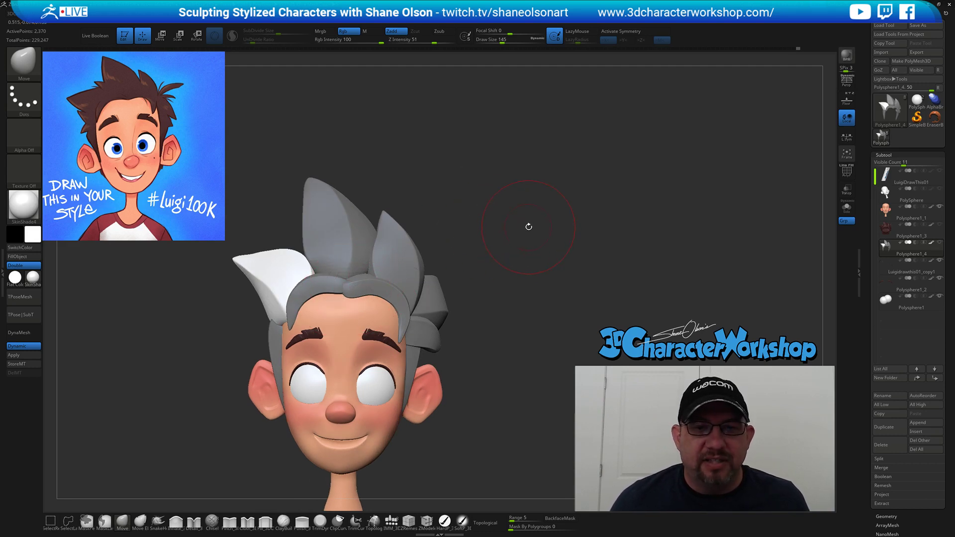
{"action": "left_click_drag", "start_coordinate": [529, 227], "coordinate": [490, 230]}
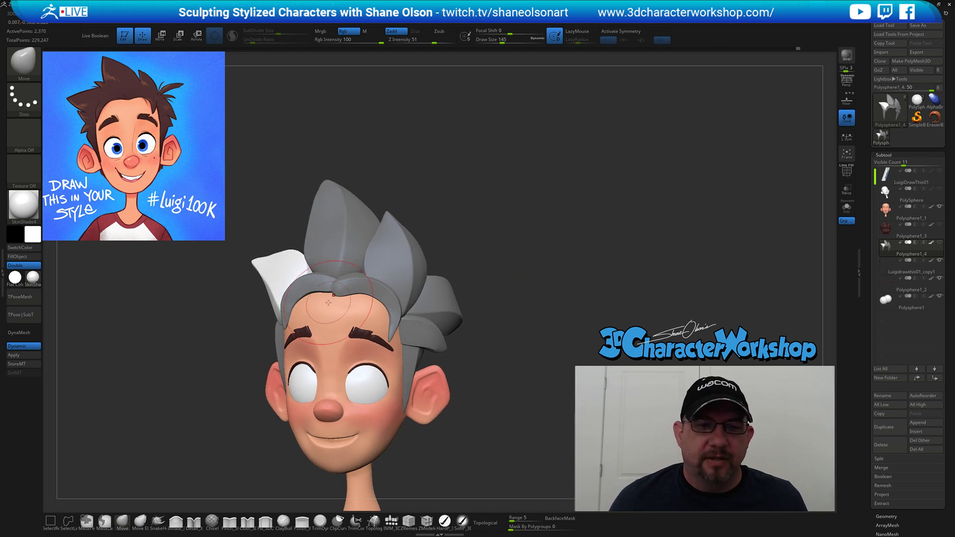
{"action": "left_click_drag", "start_coordinate": [547, 231], "coordinate": [674, 229]}
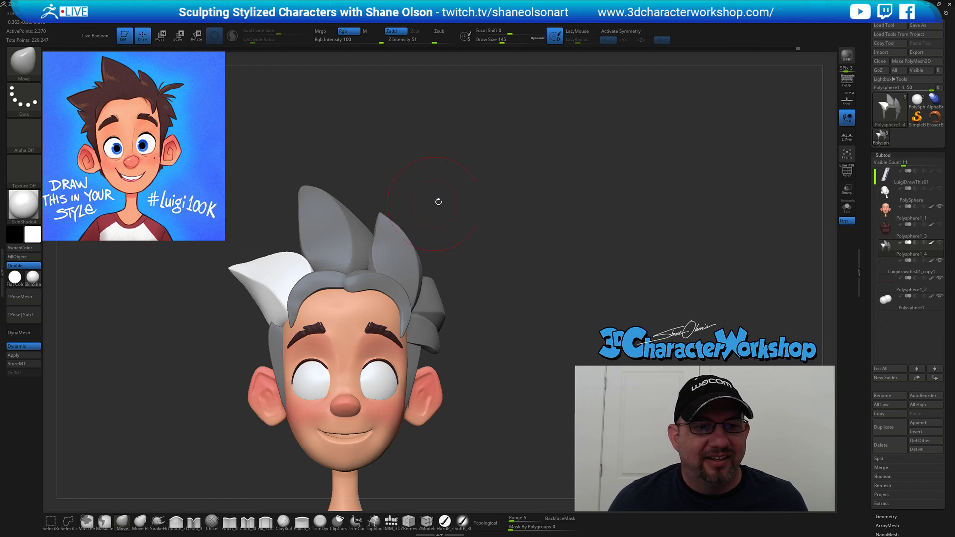
Refine the upper edge of the unmasked white side clump with the Move brush at a draw size of about 87.
{"action": "left_click_drag", "start_coordinate": [420, 208], "coordinate": [472, 190]}
{"action": "left_click_drag", "start_coordinate": [503, 272], "coordinate": [535, 265], "text": "alt"}
{"action": "key", "text": "s"}
{"action": "left_click_drag", "start_coordinate": [520, 231], "coordinate": [522, 215]}
{"action": "key", "text": "s"}
{"action": "mouse_move", "coordinate": [299, 210]}
{"action": "left_mouse_down"}
{"action": "mouse_move", "coordinate": [288, 211]}
{"action": "mouse_move", "coordinate": [295, 222]}
{"action": "mouse_move", "coordinate": [285, 220]}
{"action": "mouse_move", "coordinate": [292, 203]}
{"action": "left_mouse_up"}
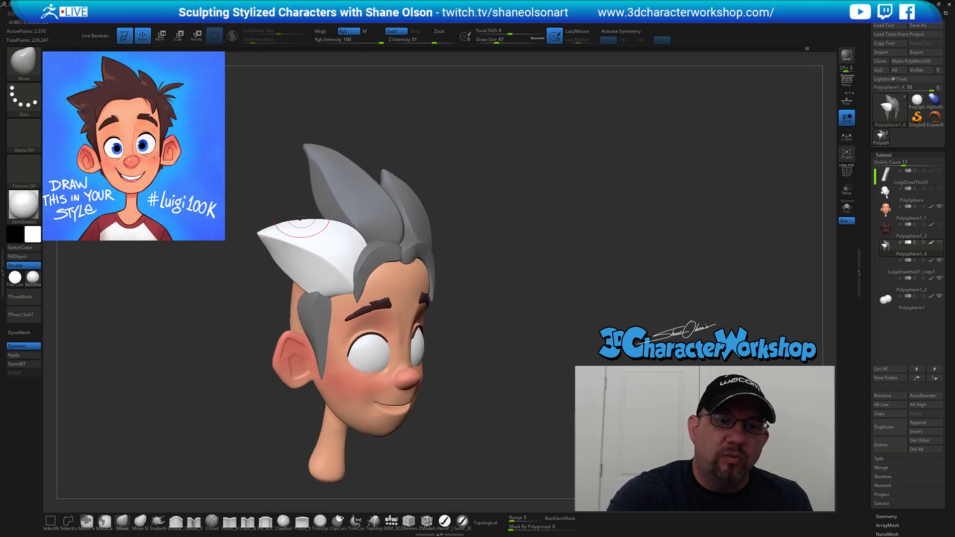
{"action": "key", "text": "bracketright"}
Shape the white clump's base from the side and back of the head with the Move brush, using draw sizes of 197 and 149.
{"action": "mouse_move", "coordinate": [518, 312]}
{"action": "left_mouse_down"}
{"action": "mouse_move", "coordinate": [507, 336]}
{"action": "mouse_move", "coordinate": [460, 313]}
{"action": "left_mouse_up"}
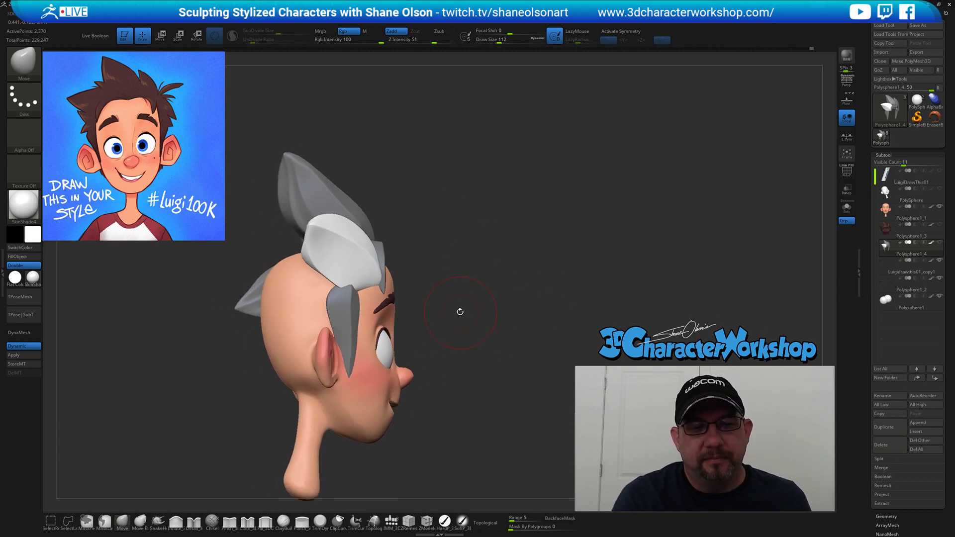
{"action": "key", "text": "bracketright"}
{"action": "key", "text": "bracketright"}
{"action": "key", "text": "bracketright"}
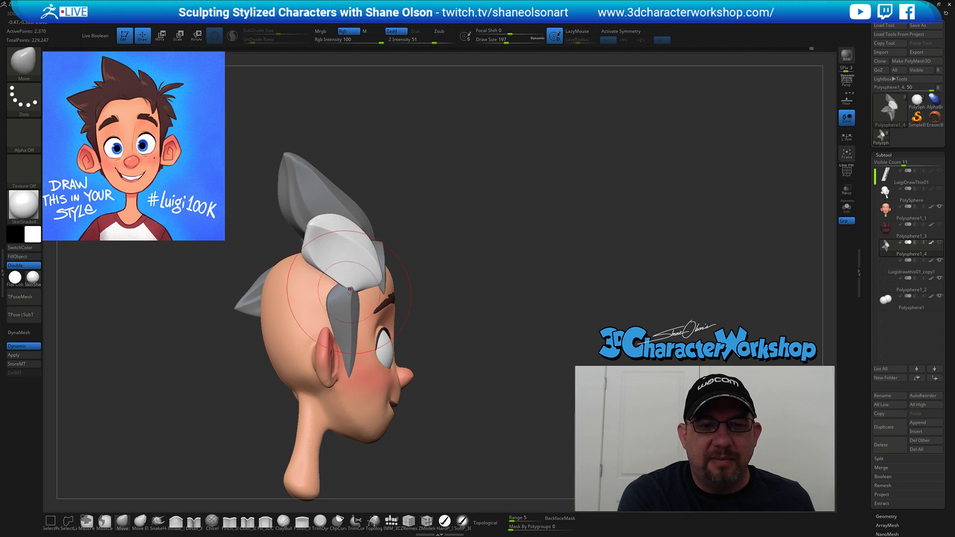
{"action": "left_click_drag", "start_coordinate": [453, 337], "coordinate": [593, 295]}
{"action": "mouse_move", "coordinate": [442, 289]}
{"action": "left_mouse_down"}
{"action": "mouse_move", "coordinate": [418, 286]}
{"action": "mouse_move", "coordinate": [432, 306]}
{"action": "left_mouse_up"}
{"action": "key", "text": "bracketleft"}
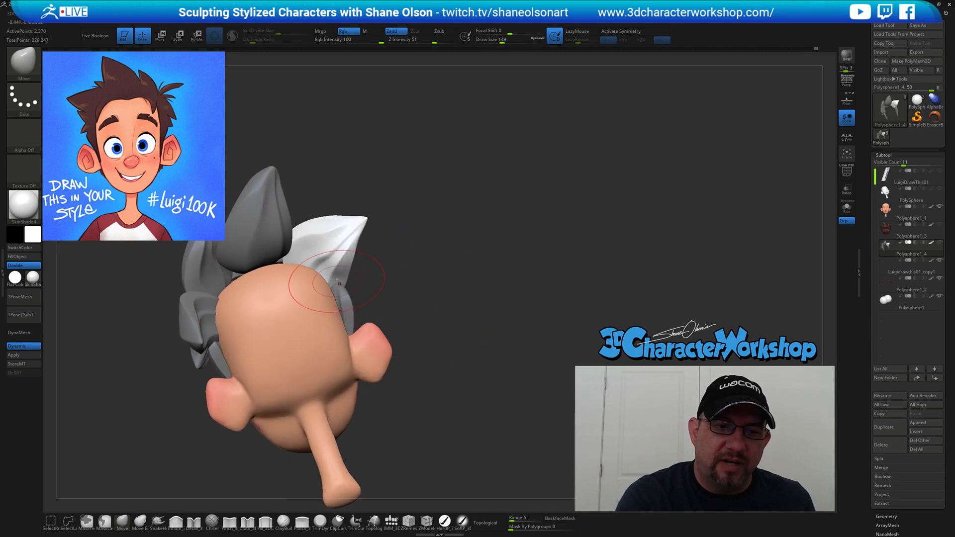
{"action": "left_click_drag", "start_coordinate": [334, 254], "coordinate": [326, 264]}
Fit the white clump's front end to the hairline with the Move brush at draw size 132, and clear the mask from the other hair.
{"action": "key", "text": "s"}
{"action": "mouse_move", "coordinate": [408, 288]}
{"action": "left_mouse_down"}
{"action": "mouse_move", "coordinate": [438, 290]}
{"action": "mouse_move", "coordinate": [403, 318]}
{"action": "mouse_move", "coordinate": [441, 273]}
{"action": "mouse_move", "coordinate": [425, 358]}
{"action": "mouse_move", "coordinate": [493, 281]}
{"action": "mouse_move", "coordinate": [540, 283]}
{"action": "mouse_move", "coordinate": [544, 244]}
{"action": "mouse_move", "coordinate": [498, 234]}
{"action": "mouse_move", "coordinate": [503, 247]}
{"action": "left_mouse_up"}
{"action": "key", "text": "s"}
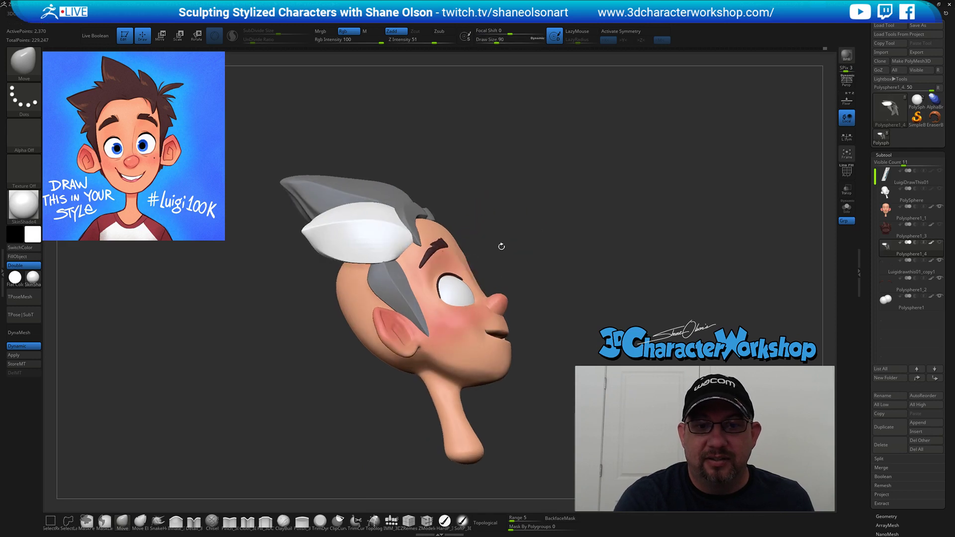
{"action": "key", "text": "s"}
{"action": "left_click_drag", "start_coordinate": [412, 220], "coordinate": [418, 221]}
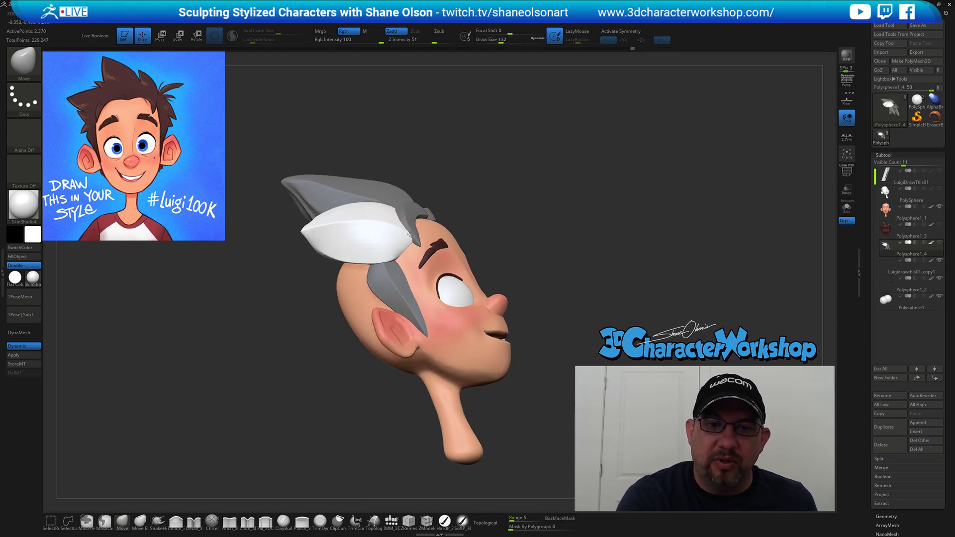
{"action": "left_click_drag", "start_coordinate": [528, 281], "coordinate": [495, 249]}
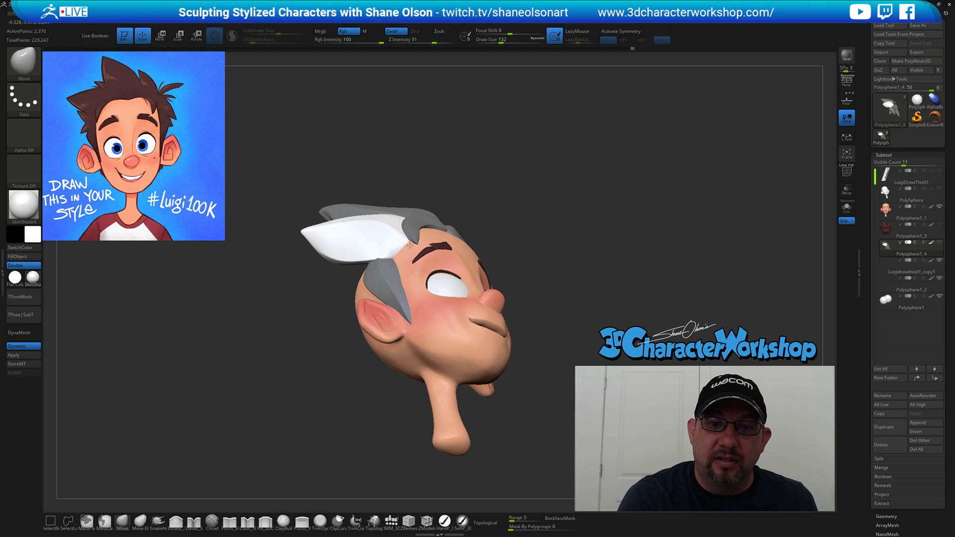
{"action": "left_click_drag", "start_coordinate": [539, 296], "coordinate": [473, 328]}
{"action": "left_click_drag", "start_coordinate": [493, 383], "coordinate": [536, 283], "text": "alt"}
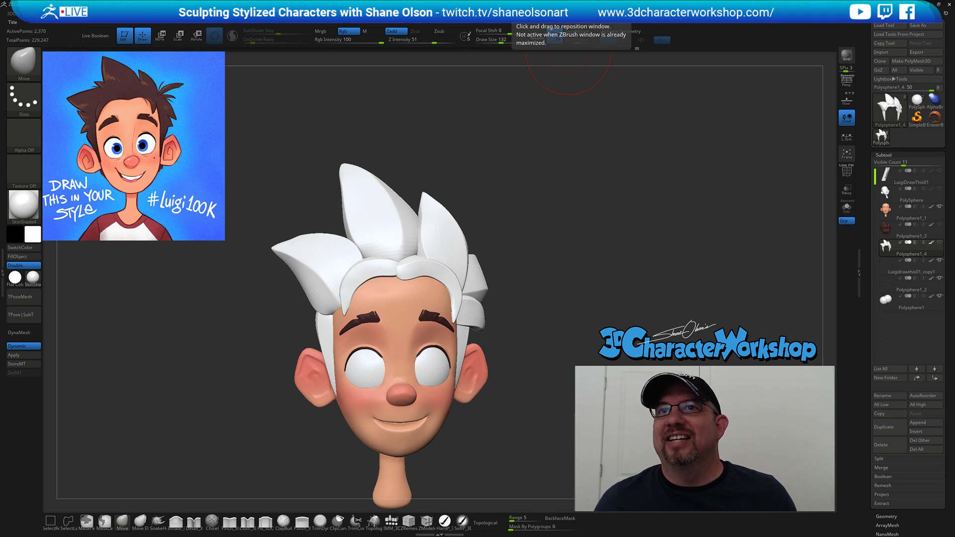
Show the dark hair base subtool Polysphere1_3 again and compare the clumps with it from the front and side.
{"action": "mouse_move", "coordinate": [592, 183]}
{"action": "left_mouse_down"}
{"action": "mouse_move", "coordinate": [602, 179]}
{"action": "mouse_move", "coordinate": [592, 166]}
{"action": "left_mouse_up"}
{"action": "left_click_drag", "start_coordinate": [586, 198], "coordinate": [620, 196]}
{"action": "left_click", "coordinate": [940, 225]}
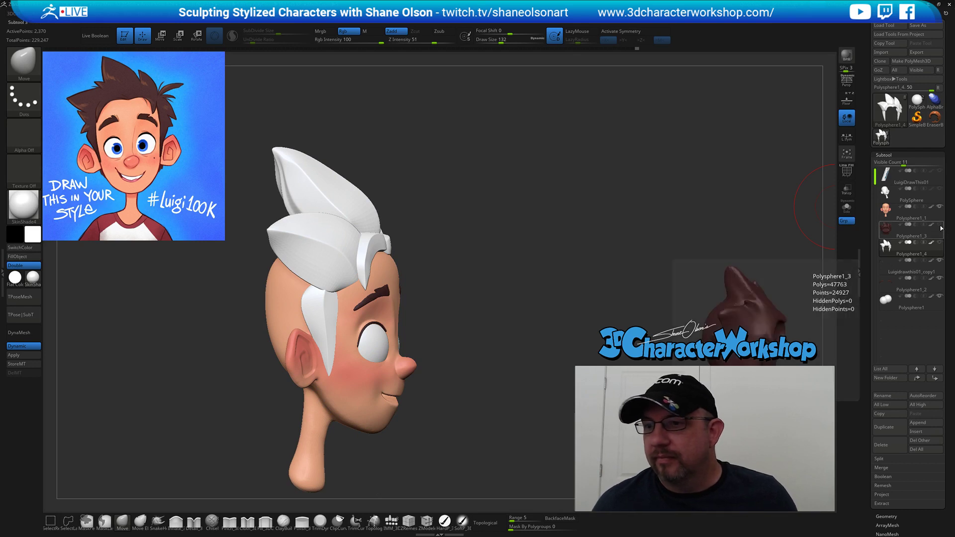
{"action": "mouse_move", "coordinate": [538, 218]}
{"action": "left_mouse_down"}
{"action": "mouse_move", "coordinate": [572, 222]}
{"action": "mouse_move", "coordinate": [548, 235]}
{"action": "left_mouse_up"}
{"action": "key", "text": "s"}
{"action": "mouse_move", "coordinate": [524, 285]}
{"action": "left_mouse_down"}
{"action": "mouse_move", "coordinate": [499, 296]}
{"action": "mouse_move", "coordinate": [576, 266]}
{"action": "mouse_move", "coordinate": [551, 288]}
{"action": "left_mouse_up"}
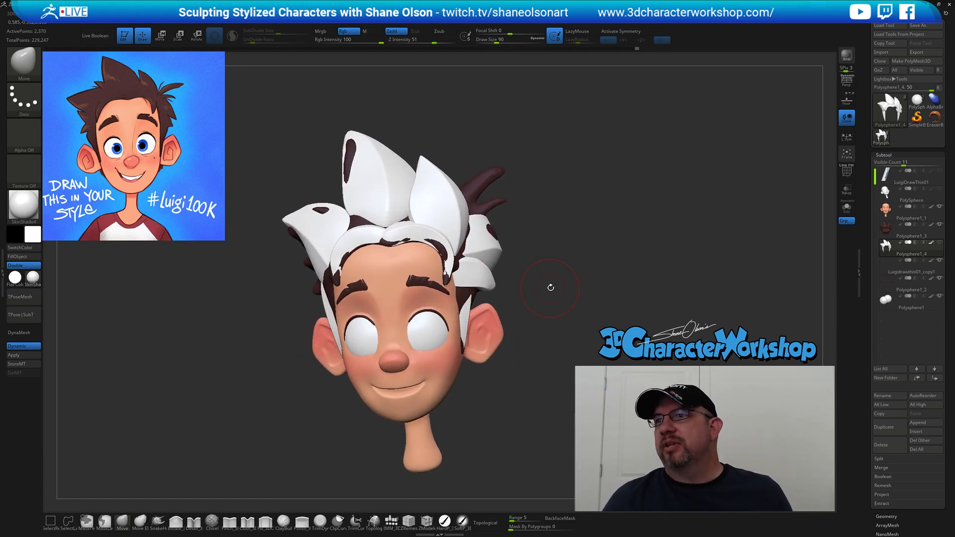
{"action": "left_click_drag", "start_coordinate": [549, 318], "coordinate": [574, 294]}
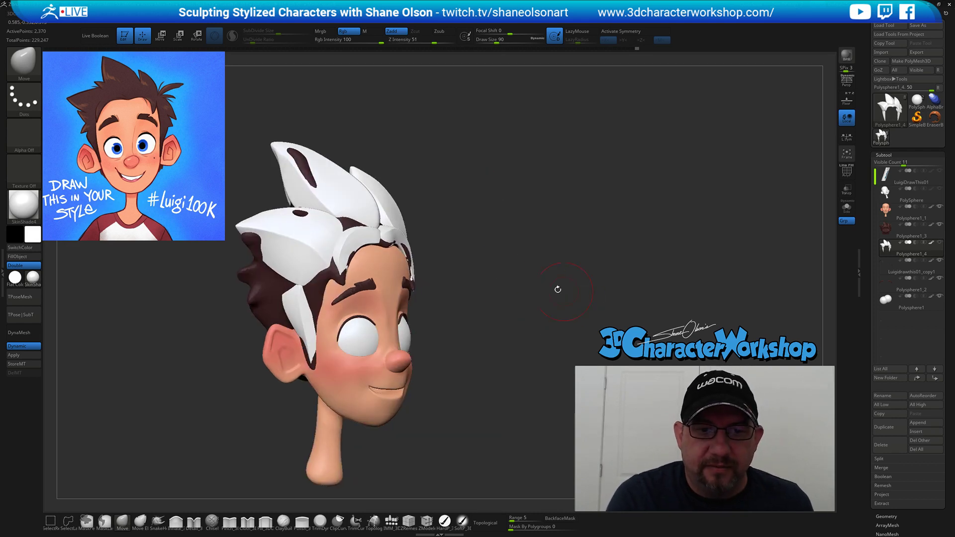
{"action": "mouse_move", "coordinate": [442, 244]}
{"action": "left_mouse_down"}
{"action": "mouse_move", "coordinate": [449, 234]}
{"action": "mouse_move", "coordinate": [484, 279]}
{"action": "left_mouse_up"}
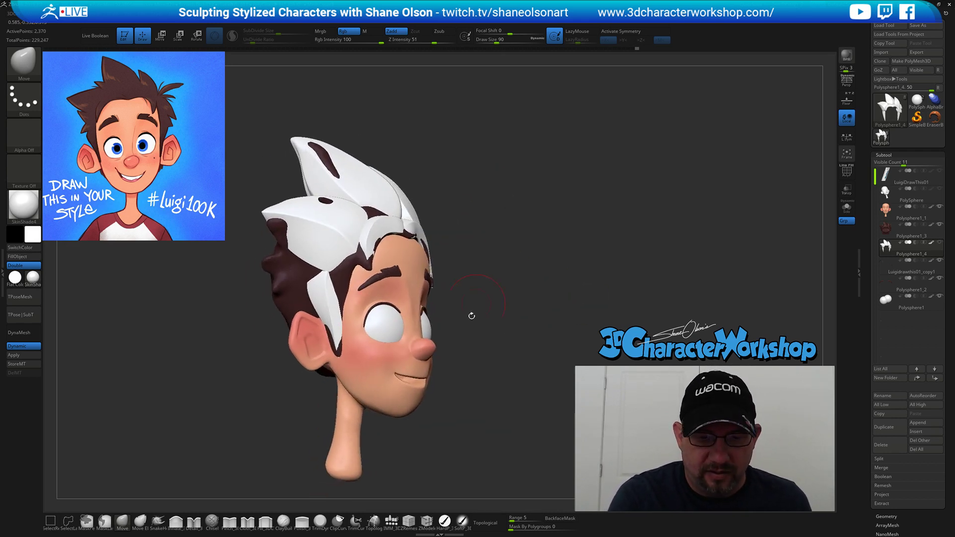
Switch to the makkon haircut brush with the Flat_single strand and a draw size of about 83.
{"action": "key", "text": "b"}
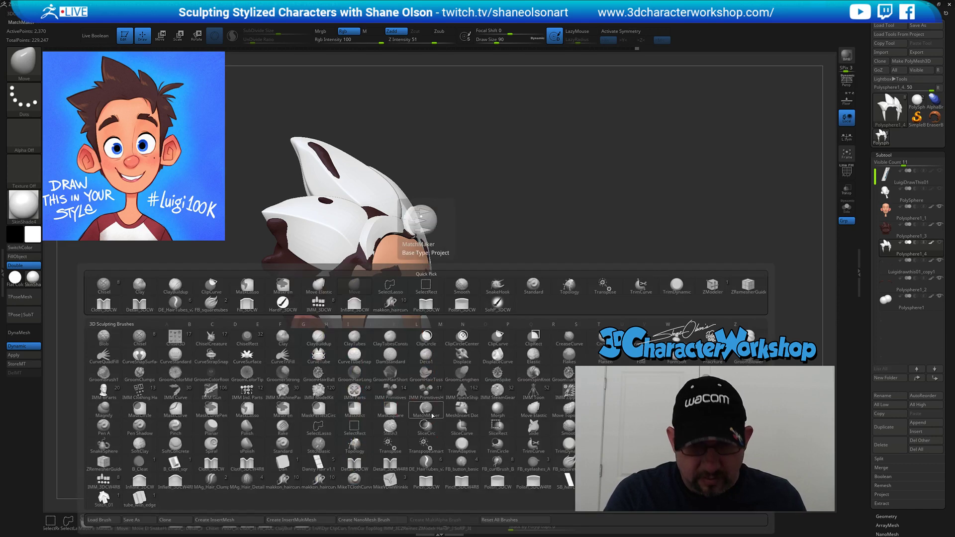
{"action": "left_click", "coordinate": [313, 467]}
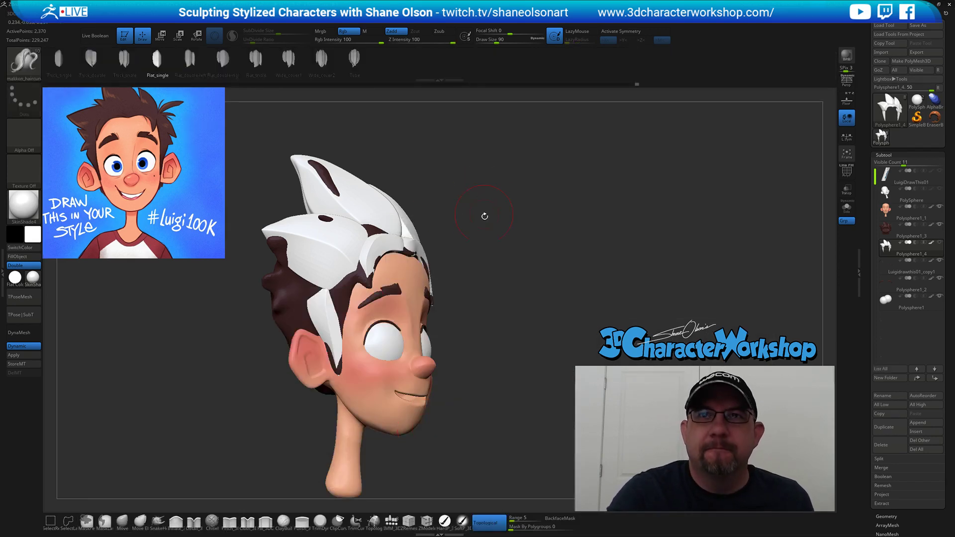
{"action": "left_click_drag", "start_coordinate": [484, 207], "coordinate": [482, 248], "text": "alt"}
{"action": "key", "text": "s"}
{"action": "left_click", "coordinate": [481, 260]}
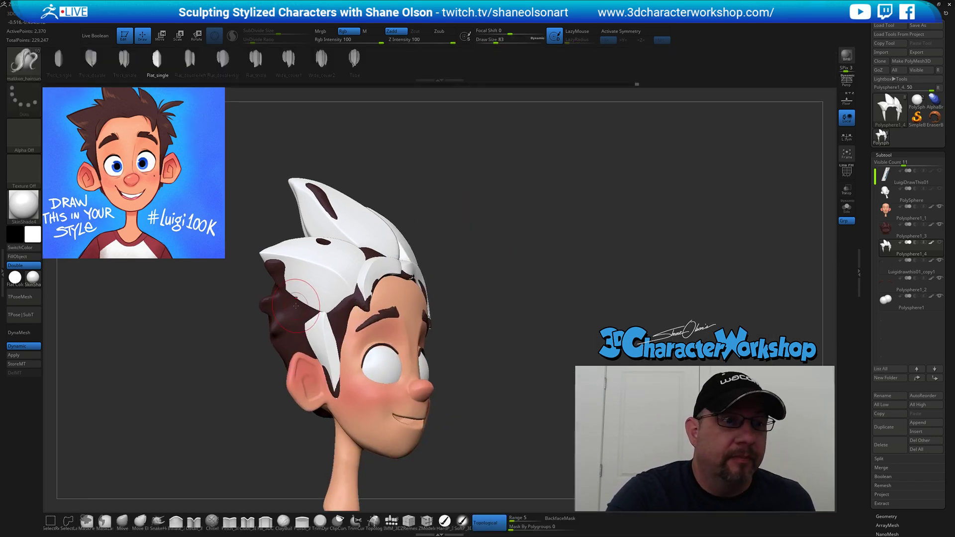
{"action": "right_click_drag", "start_coordinate": [316, 306], "coordinate": [293, 311]}
{"action": "left_click_drag", "start_coordinate": [315, 309], "coordinate": [397, 304]}
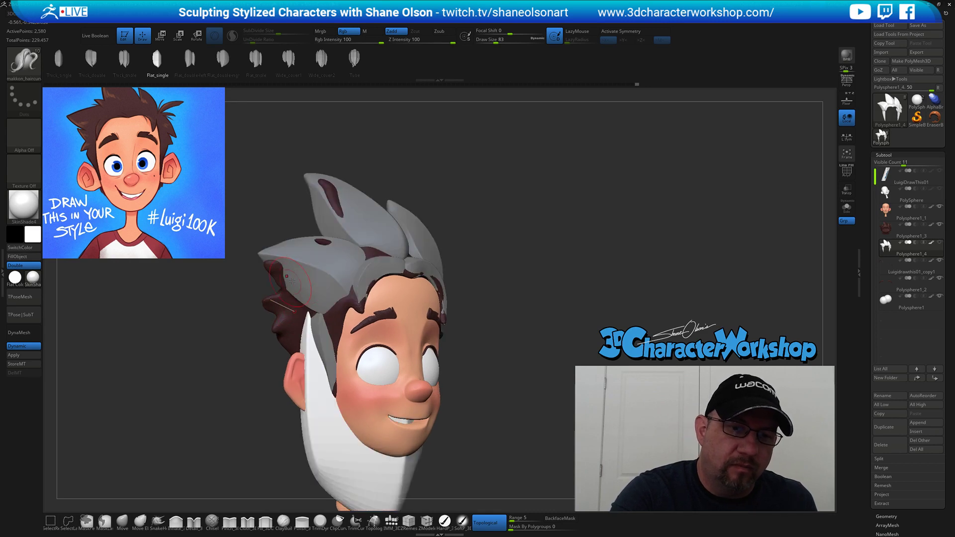
{"action": "key", "text": "ctrl+z"}
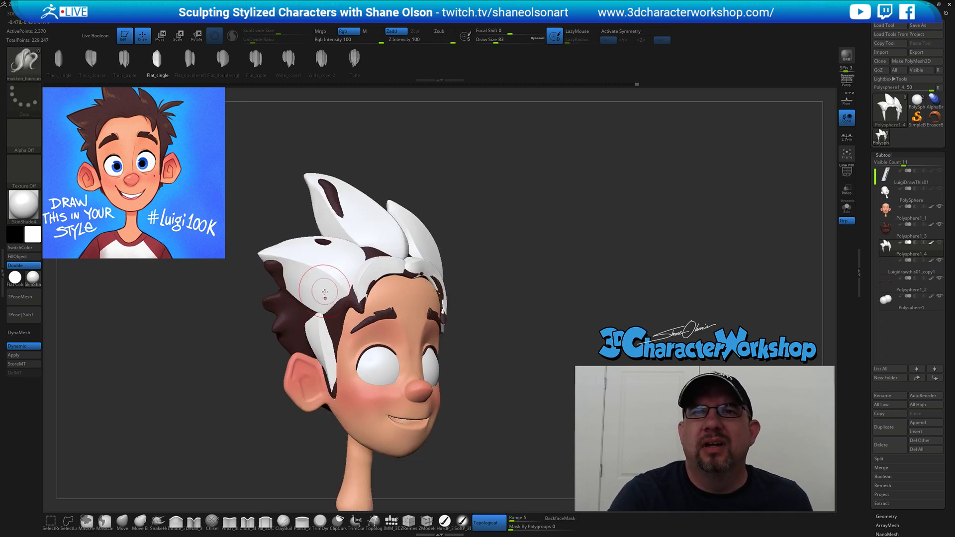
Insert a short Flat_single hair strand above the character's right ear, pointing toward the back, at a draw size of 62.
{"action": "key", "text": "s"}
{"action": "left_click_drag", "start_coordinate": [329, 292], "coordinate": [326, 292]}
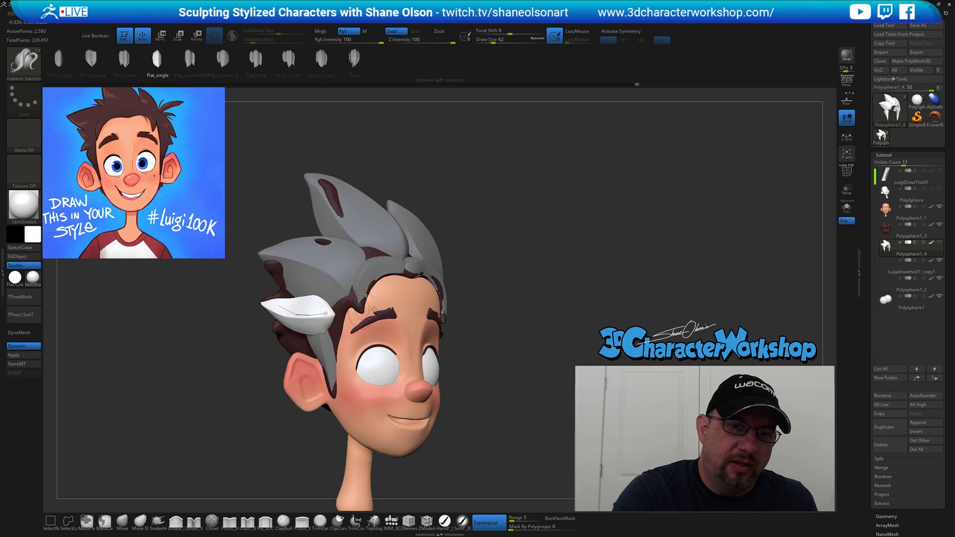
Adjust the new strand's curve so it runs along the side of the head from the temple toward the back.
{"action": "right_click_drag", "start_coordinate": [493, 330], "coordinate": [470, 321]}
{"action": "left_click_drag", "start_coordinate": [271, 306], "coordinate": [236, 288]}
{"action": "left_click_drag", "start_coordinate": [291, 311], "coordinate": [324, 312]}
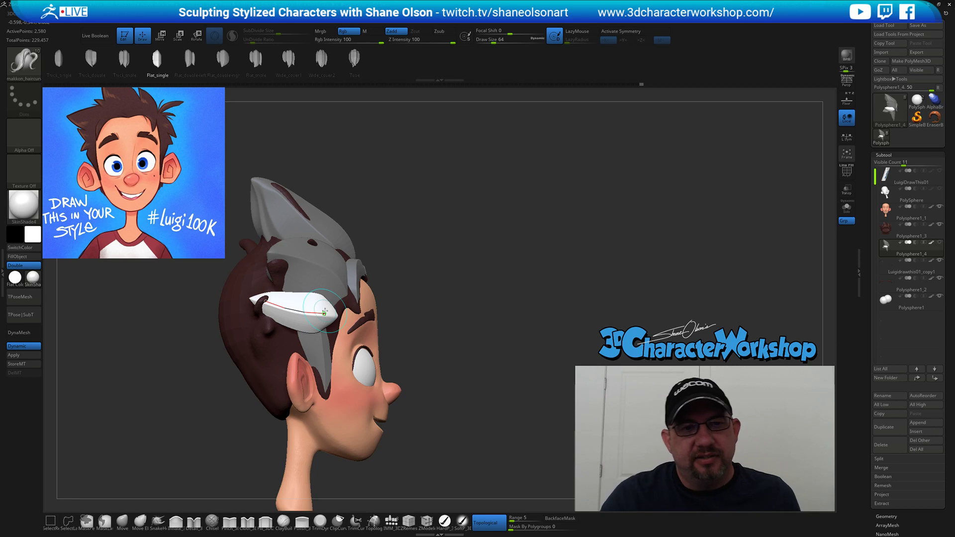
{"action": "left_click_drag", "start_coordinate": [461, 325], "coordinate": [475, 294]}
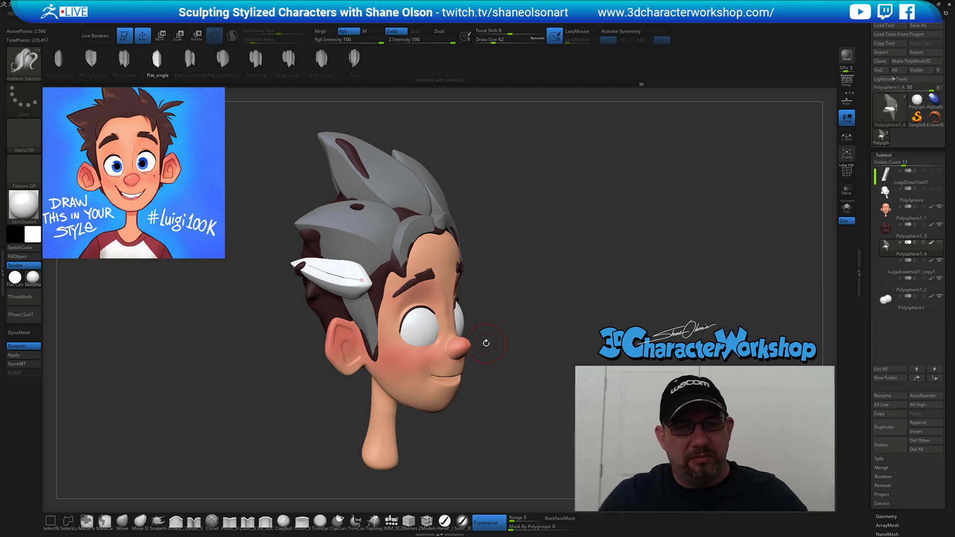
Try pulling the front end of the strand's curve away from the head, and undo each attempt.
{"action": "mouse_move", "coordinate": [362, 280]}
{"action": "left_mouse_down"}
{"action": "mouse_move", "coordinate": [567, 315]}
{"action": "mouse_move", "coordinate": [647, 264]}
{"action": "mouse_move", "coordinate": [512, 298]}
{"action": "mouse_move", "coordinate": [661, 244]}
{"action": "left_mouse_up"}
{"action": "key", "text": "ctrl"}
{"action": "key", "text": "ctrl+z"}
{"action": "left_click_drag", "start_coordinate": [365, 283], "coordinate": [529, 295]}
{"action": "key", "text": "ctrl+z"}
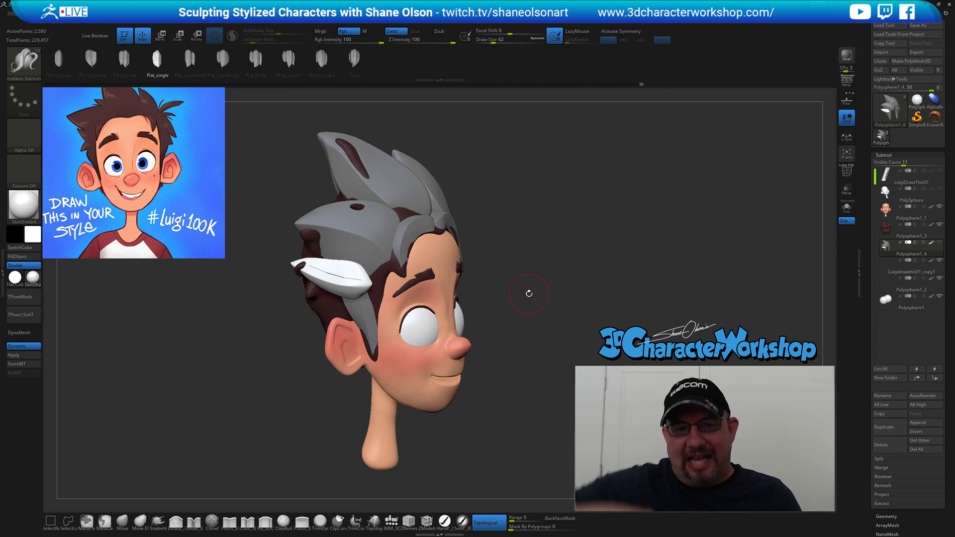
Switch to the Move brush at a draw size of 228 and start positioning the white strand against the head.
{"action": "left_click_drag", "start_coordinate": [542, 289], "coordinate": [382, 249]}
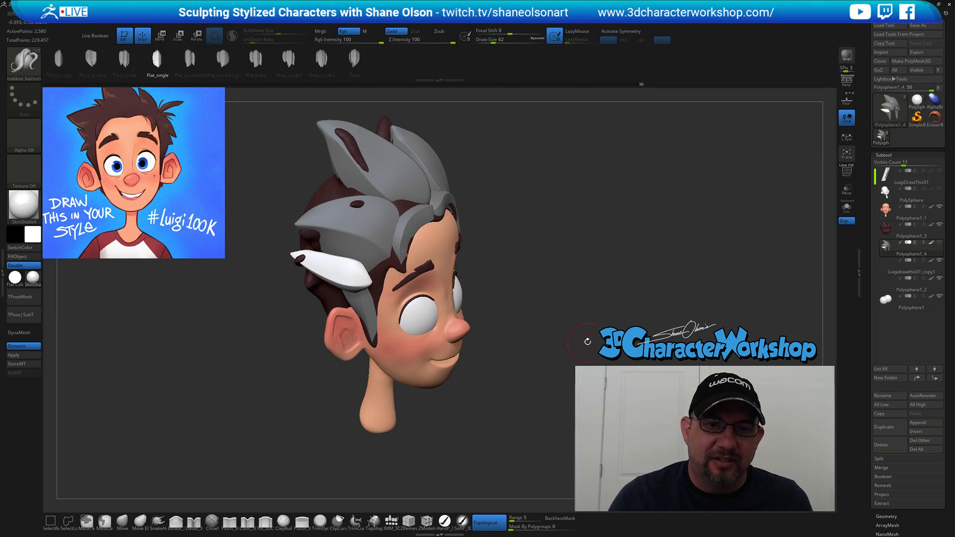
{"action": "left_click_drag", "start_coordinate": [588, 343], "coordinate": [586, 319]}
{"action": "left_click", "coordinate": [123, 519]}
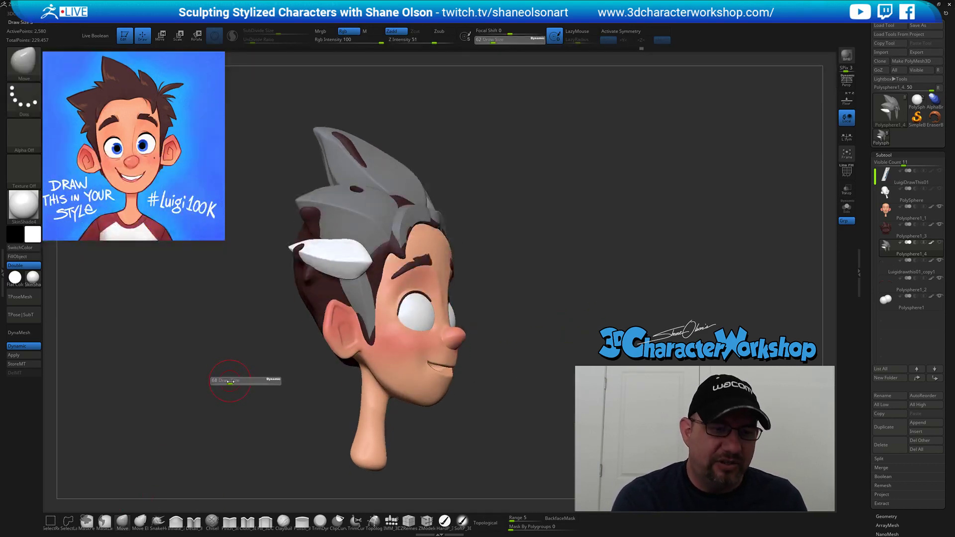
{"action": "left_click_drag", "start_coordinate": [247, 377], "coordinate": [503, 348]}
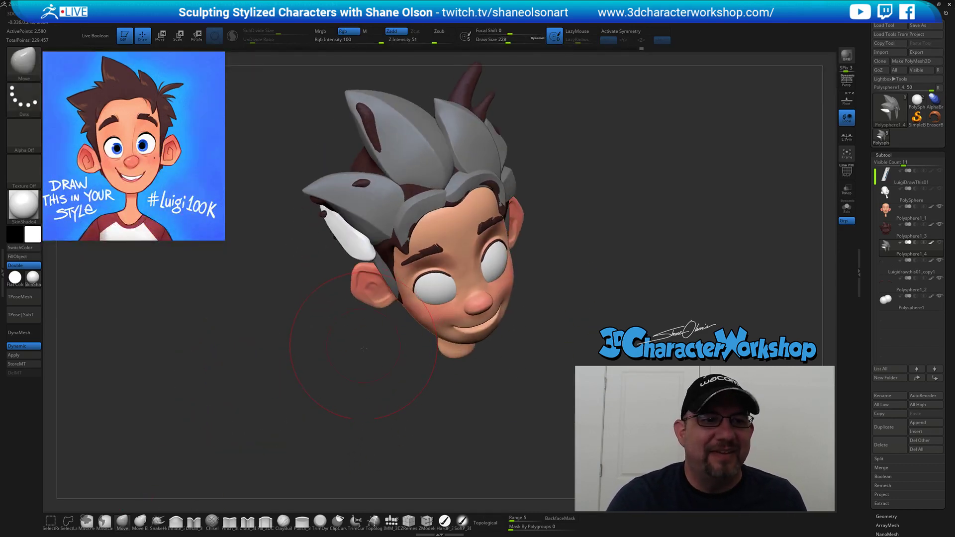
{"action": "left_click_drag", "start_coordinate": [362, 344], "coordinate": [369, 395], "text": "alt"}
{"action": "left_click_drag", "start_coordinate": [371, 309], "coordinate": [385, 292]}
{"action": "left_click_drag", "start_coordinate": [387, 334], "coordinate": [442, 294]}
{"action": "right_click_drag", "start_coordinate": [434, 251], "coordinate": [517, 226]}
Shift the white strand's front end outward at the temple and compare its placement with the reference.
{"action": "mouse_move", "coordinate": [532, 310]}
{"action": "left_mouse_down"}
{"action": "mouse_move", "coordinate": [573, 305]}
{"action": "mouse_move", "coordinate": [340, 292]}
{"action": "left_mouse_up"}
{"action": "mouse_move", "coordinate": [491, 297]}
{"action": "left_mouse_down"}
{"action": "mouse_move", "coordinate": [465, 308]}
{"action": "mouse_move", "coordinate": [513, 311]}
{"action": "mouse_move", "coordinate": [472, 315]}
{"action": "mouse_move", "coordinate": [499, 282]}
{"action": "left_mouse_up"}
{"action": "mouse_move", "coordinate": [559, 294]}
{"action": "left_mouse_down"}
{"action": "mouse_move", "coordinate": [537, 296]}
{"action": "mouse_move", "coordinate": [571, 295]}
{"action": "left_mouse_up"}
{"action": "left_click_drag", "start_coordinate": [437, 271], "coordinate": [472, 283]}
{"action": "left_click_drag", "start_coordinate": [349, 273], "coordinate": [338, 281]}
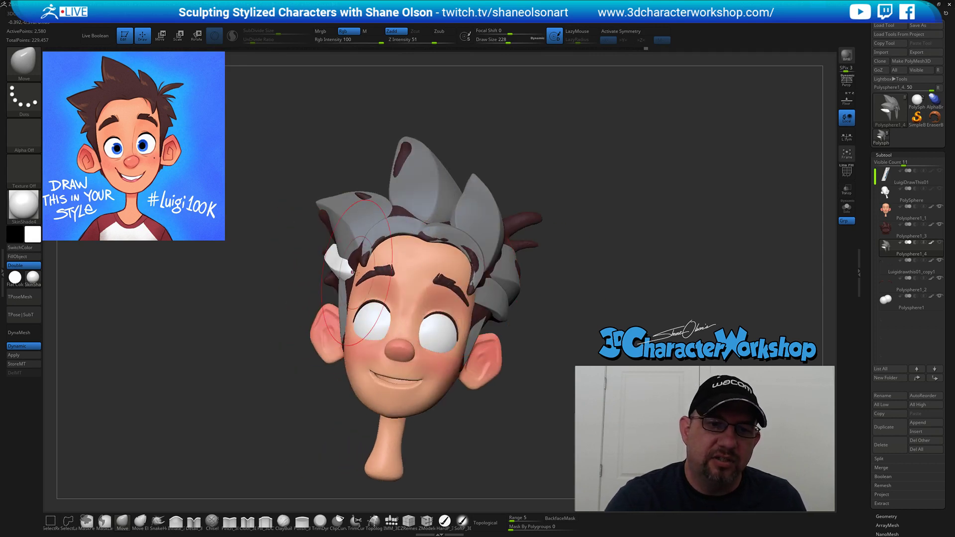
{"action": "mouse_move", "coordinate": [611, 293]}
{"action": "left_mouse_down", "text": "shift"}
{"action": "mouse_move", "coordinate": [585, 267]}
{"action": "mouse_move", "coordinate": [577, 277]}
{"action": "mouse_move", "coordinate": [586, 264]}
{"action": "left_mouse_up", "text": "shift"}
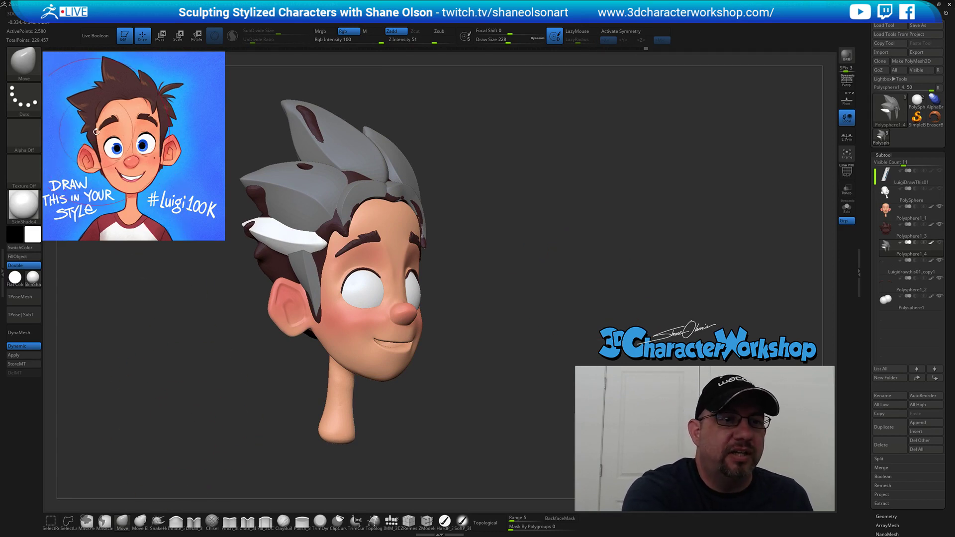
{"action": "mouse_move", "coordinate": [527, 289]}
{"action": "left_mouse_down"}
{"action": "mouse_move", "coordinate": [517, 324]}
{"action": "mouse_move", "coordinate": [522, 317]}
{"action": "left_mouse_up"}
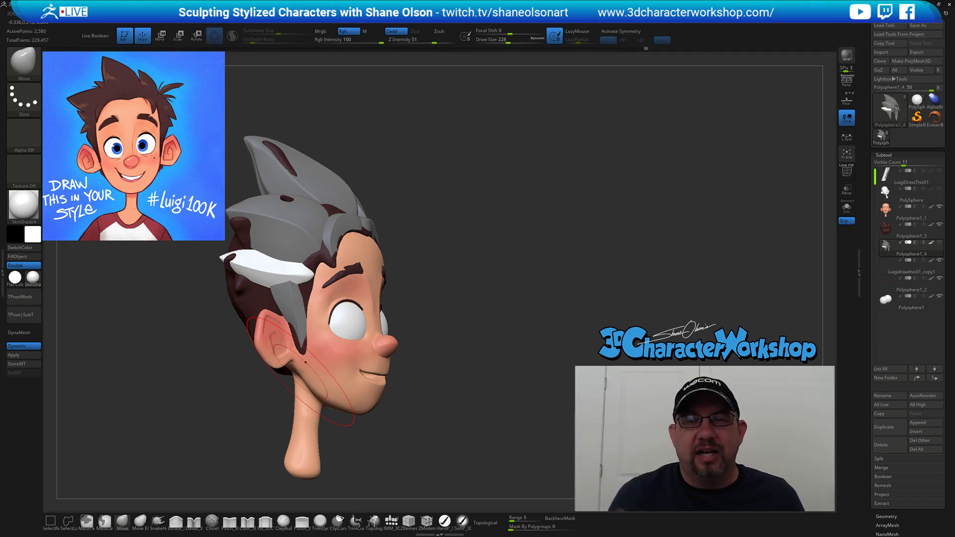
Refine the strand's front end near the hairline with the Move brush at a draw size of 163.
{"action": "mouse_move", "coordinate": [418, 264]}
{"action": "left_mouse_down"}
{"action": "mouse_move", "coordinate": [473, 322]}
{"action": "mouse_move", "coordinate": [489, 284]}
{"action": "mouse_move", "coordinate": [503, 286]}
{"action": "left_mouse_up"}
{"action": "key", "text": "s"}
{"action": "mouse_move", "coordinate": [487, 290]}
{"action": "left_mouse_down"}
{"action": "mouse_move", "coordinate": [479, 289]}
{"action": "mouse_move", "coordinate": [484, 262]}
{"action": "left_mouse_up"}
{"action": "key", "text": "s"}
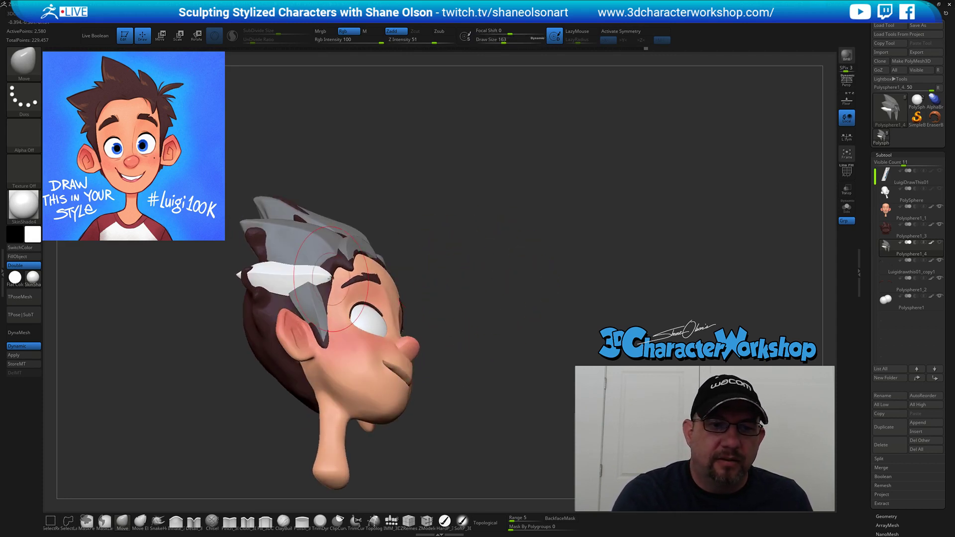
{"action": "key", "text": "s"}
{"action": "left_click_drag", "start_coordinate": [328, 276], "coordinate": [330, 277]}
Reshape the strand along the head at draw size 217, and its front end at draw size 128.
{"action": "left_click_drag", "start_coordinate": [431, 323], "coordinate": [426, 259]}
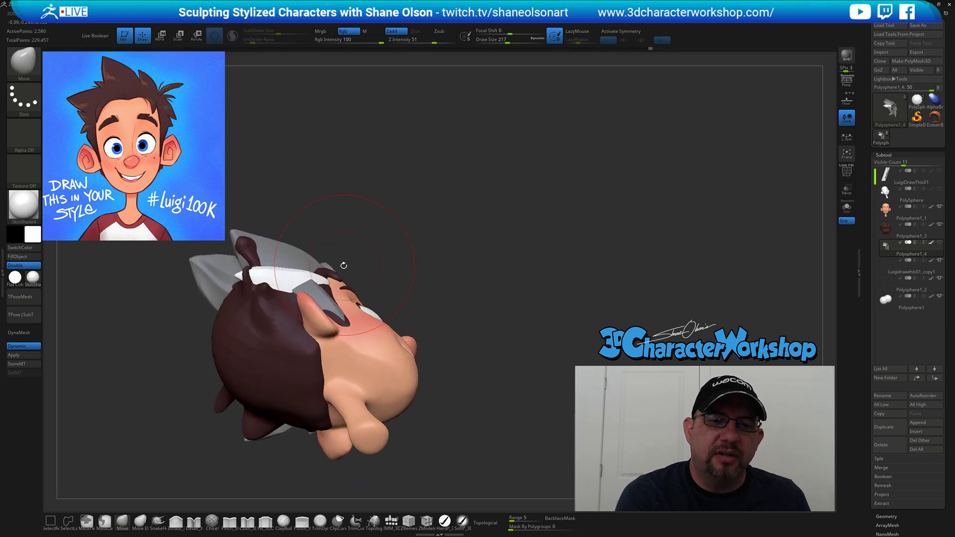
{"action": "key", "text": "s"}
{"action": "left_click_drag", "start_coordinate": [296, 282], "coordinate": [246, 273]}
{"action": "mouse_move", "coordinate": [514, 257]}
{"action": "left_mouse_down"}
{"action": "mouse_move", "coordinate": [484, 305]}
{"action": "mouse_move", "coordinate": [518, 284]}
{"action": "mouse_move", "coordinate": [508, 309]}
{"action": "mouse_move", "coordinate": [499, 309]}
{"action": "mouse_move", "coordinate": [510, 276]}
{"action": "mouse_move", "coordinate": [530, 274]}
{"action": "left_mouse_up"}
{"action": "key", "text": "s"}
{"action": "key", "text": "s"}
{"action": "left_click_drag", "start_coordinate": [352, 261], "coordinate": [349, 261]}
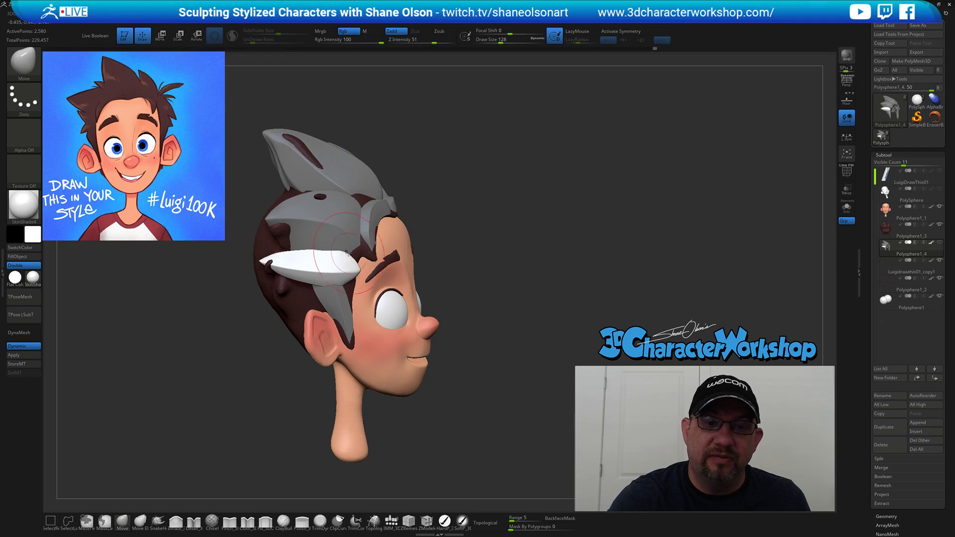
Broaden the white strand above the ear with the Move brush at draw sizes of 177 and 154.
{"action": "mouse_move", "coordinate": [498, 269]}
{"action": "left_mouse_down"}
{"action": "mouse_move", "coordinate": [393, 261]}
{"action": "mouse_move", "coordinate": [358, 249]}
{"action": "mouse_move", "coordinate": [354, 236]}
{"action": "left_mouse_up"}
{"action": "key", "text": "s"}
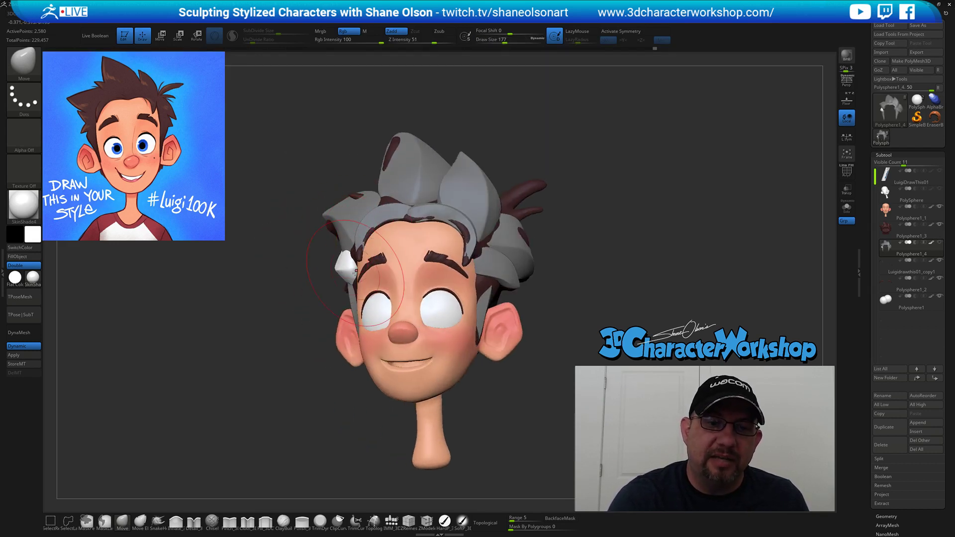
{"action": "mouse_move", "coordinate": [261, 264]}
{"action": "left_mouse_down"}
{"action": "mouse_move", "coordinate": [359, 264]}
{"action": "mouse_move", "coordinate": [307, 259]}
{"action": "left_mouse_up"}
{"action": "right_click_drag", "start_coordinate": [307, 258], "coordinate": [352, 260]}
{"action": "right_click_drag", "start_coordinate": [329, 226], "coordinate": [320, 269]}
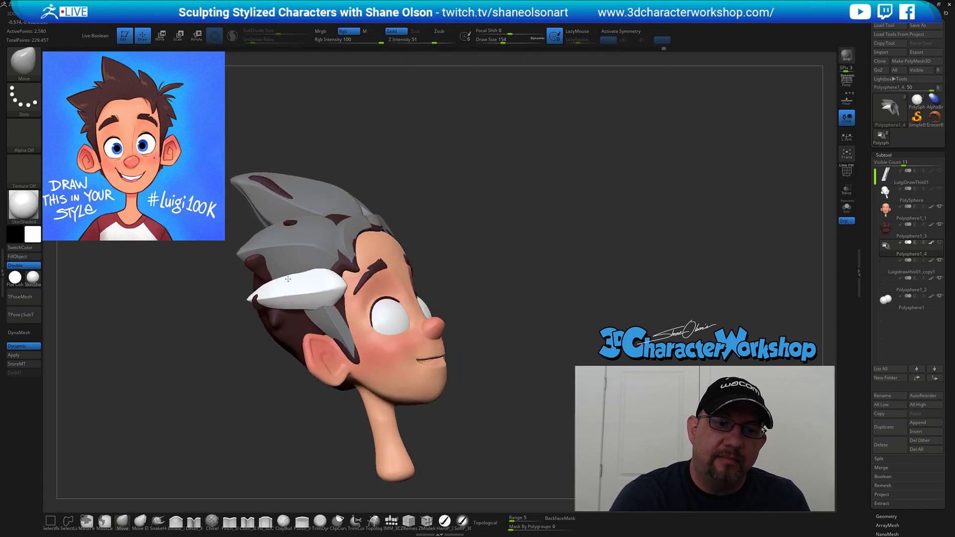
Sculpt the strand's front end into a thicker, blunt root at the temple using draw sizes 110 and 145.
{"action": "mouse_move", "coordinate": [360, 282]}
{"action": "right_mouse_down"}
{"action": "mouse_move", "coordinate": [347, 287]}
{"action": "mouse_move", "coordinate": [353, 277]}
{"action": "mouse_move", "coordinate": [359, 294]}
{"action": "right_mouse_up"}
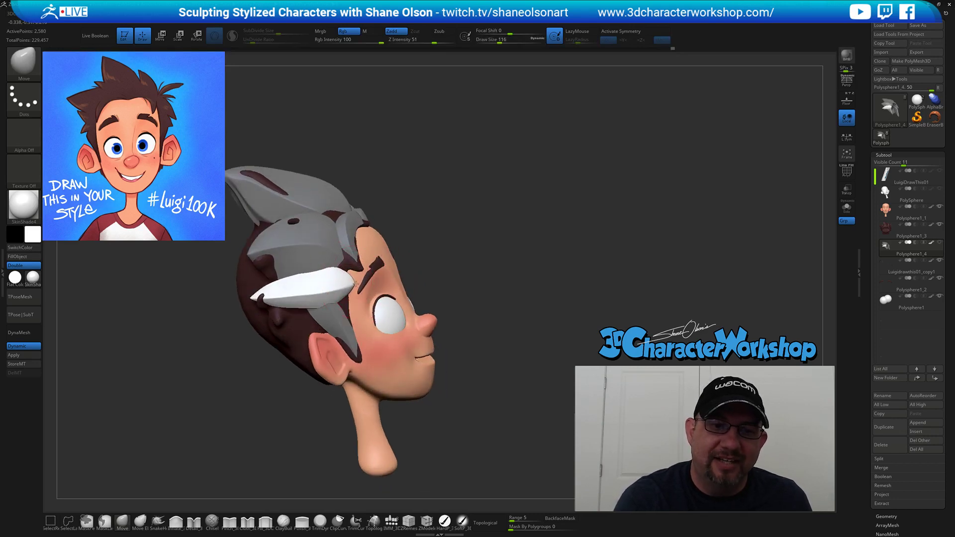
{"action": "right_click_drag", "start_coordinate": [343, 273], "coordinate": [343, 276]}
{"action": "mouse_move", "coordinate": [440, 331]}
{"action": "right_mouse_down"}
{"action": "mouse_move", "coordinate": [371, 315]}
{"action": "mouse_move", "coordinate": [390, 321]}
{"action": "mouse_move", "coordinate": [421, 310]}
{"action": "right_mouse_up"}
{"action": "right_click_drag", "start_coordinate": [443, 242], "coordinate": [479, 236]}
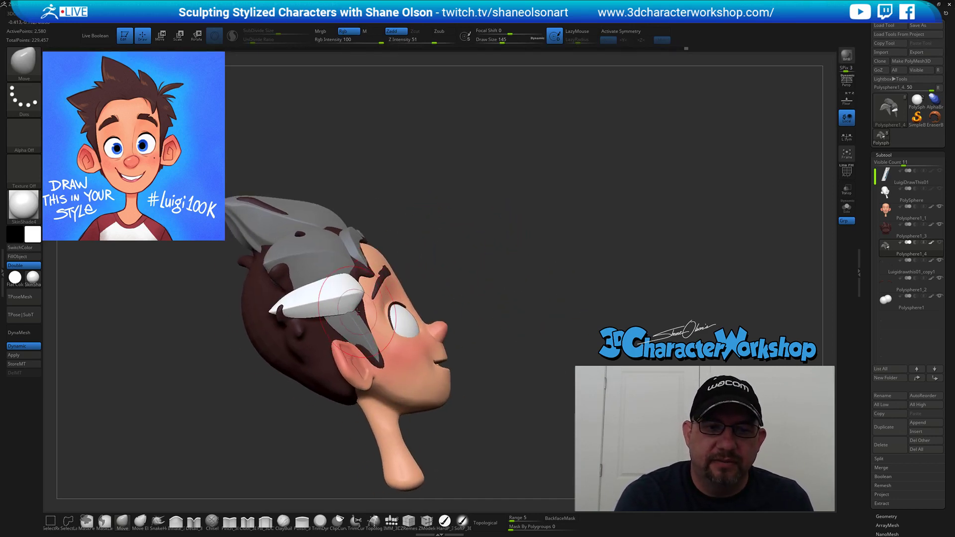
{"action": "right_click_drag", "start_coordinate": [464, 274], "coordinate": [458, 264]}
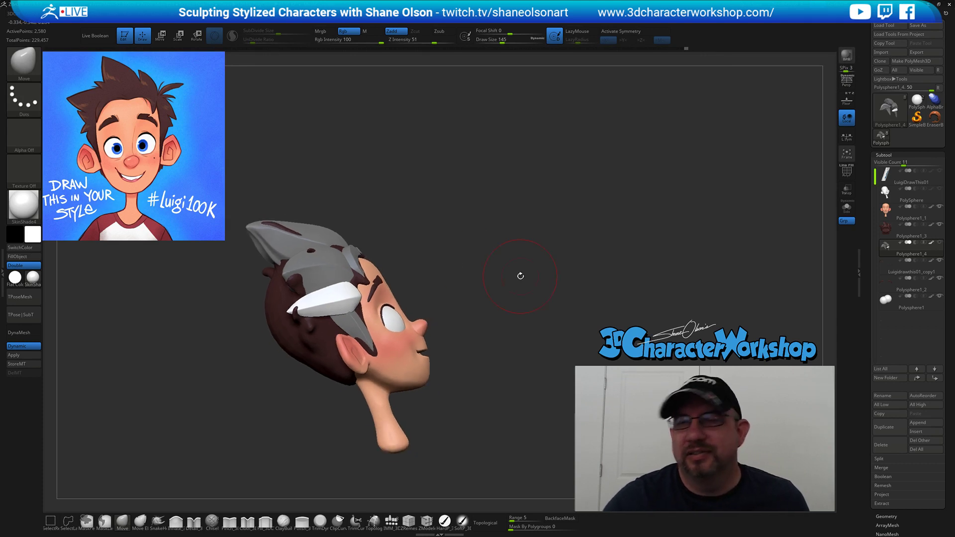
{"action": "right_click_drag", "start_coordinate": [526, 237], "coordinate": [492, 261]}
{"action": "mouse_move", "coordinate": [592, 239]}
{"action": "right_mouse_down"}
{"action": "mouse_move", "coordinate": [582, 221]}
{"action": "mouse_move", "coordinate": [608, 225]}
{"action": "mouse_move", "coordinate": [516, 228]}
{"action": "right_mouse_up"}
Swing the strand's rear half outward from the head, using a draw size of 228.
{"action": "left_click_drag", "start_coordinate": [293, 286], "coordinate": [312, 283]}
{"action": "right_click_drag", "start_coordinate": [481, 257], "coordinate": [471, 255]}
{"action": "mouse_move", "coordinate": [522, 209]}
{"action": "right_mouse_down"}
{"action": "mouse_move", "coordinate": [547, 219]}
{"action": "mouse_move", "coordinate": [547, 241]}
{"action": "right_mouse_up"}
{"action": "key", "text": "s"}
{"action": "left_click_drag", "start_coordinate": [546, 240], "coordinate": [553, 239]}
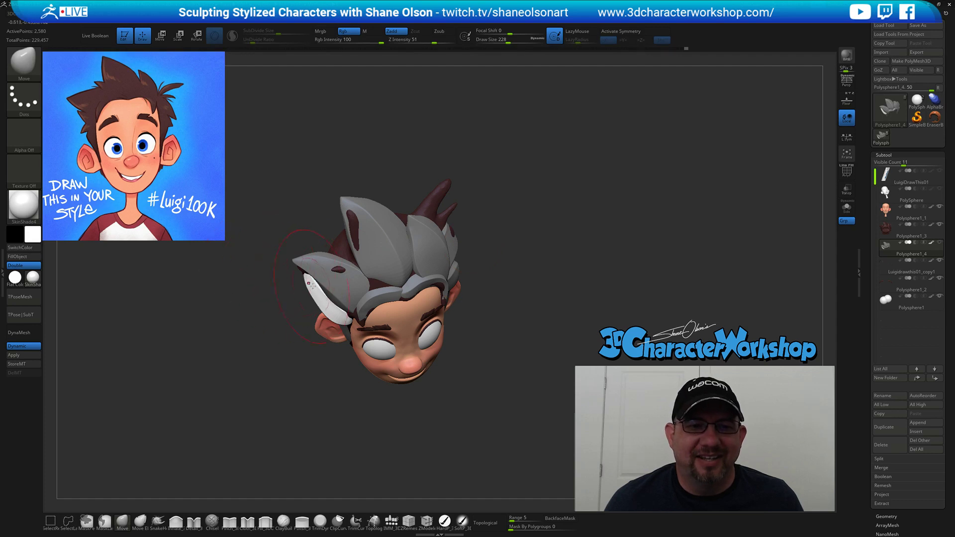
{"action": "mouse_move", "coordinate": [302, 289]}
{"action": "right_mouse_down"}
{"action": "mouse_move", "coordinate": [243, 303]}
{"action": "mouse_move", "coordinate": [538, 355]}
{"action": "mouse_move", "coordinate": [496, 345]}
{"action": "mouse_move", "coordinate": [580, 301]}
{"action": "right_mouse_up"}
Pull the strand's rear end out into a longer, sharper point at a draw size of 154.
{"action": "key", "text": "s"}
{"action": "left_click_drag", "start_coordinate": [581, 302], "coordinate": [576, 302]}
{"action": "right_click_drag", "start_coordinate": [564, 304], "coordinate": [498, 298], "text": "alt"}
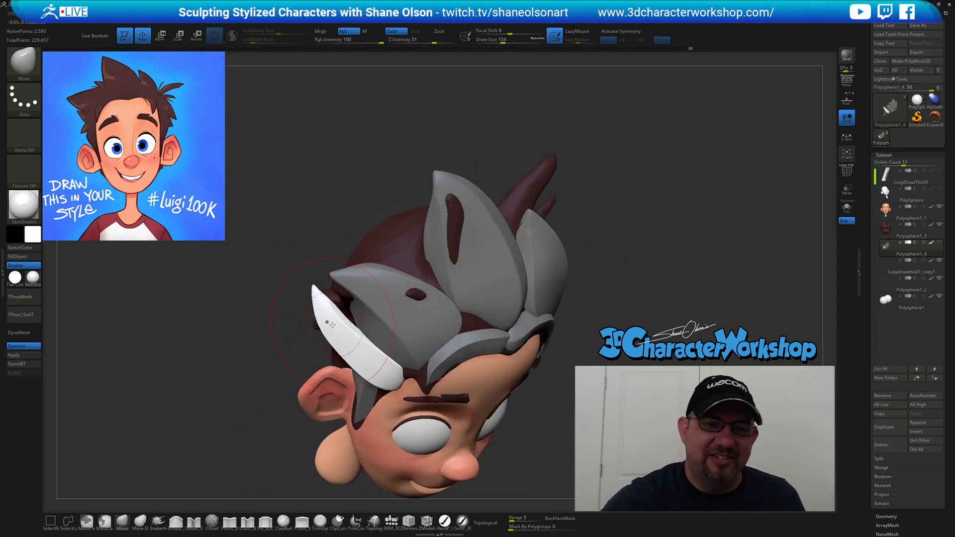
{"action": "left_click_drag", "start_coordinate": [323, 321], "coordinate": [315, 285]}
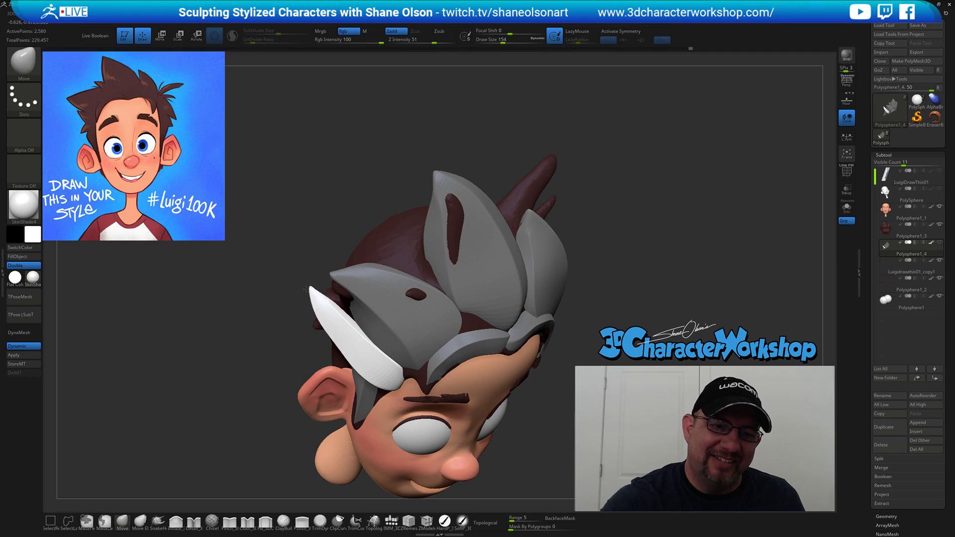
{"action": "left_click_drag", "start_coordinate": [345, 352], "coordinate": [355, 341]}
Refine the strand's outer tip as seen from the front with a draw size of 77.
{"action": "key", "text": "s"}
{"action": "left_click", "coordinate": [321, 317]}
{"action": "left_click_drag", "start_coordinate": [314, 315], "coordinate": [319, 302]}
{"action": "left_click_drag", "start_coordinate": [316, 265], "coordinate": [333, 223]}
{"action": "key", "text": "s"}
{"action": "left_click", "coordinate": [313, 270]}
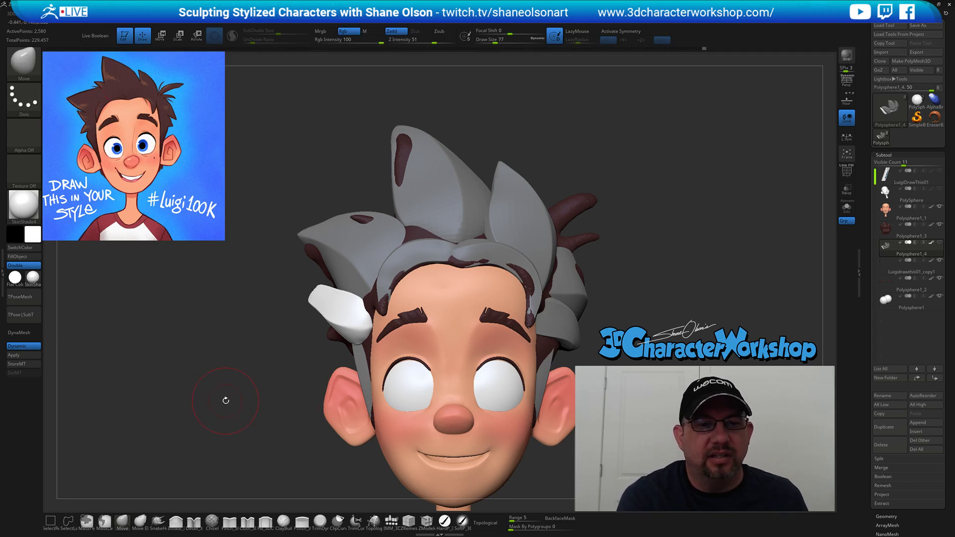
Switch to the SnakeHook brush and turn off its Rgb color painting.
{"action": "mouse_move", "coordinate": [228, 404]}
{"action": "left_mouse_down"}
{"action": "mouse_move", "coordinate": [408, 338]}
{"action": "mouse_move", "coordinate": [512, 278]}
{"action": "mouse_move", "coordinate": [526, 281]}
{"action": "left_mouse_up"}
{"action": "key", "text": "s"}
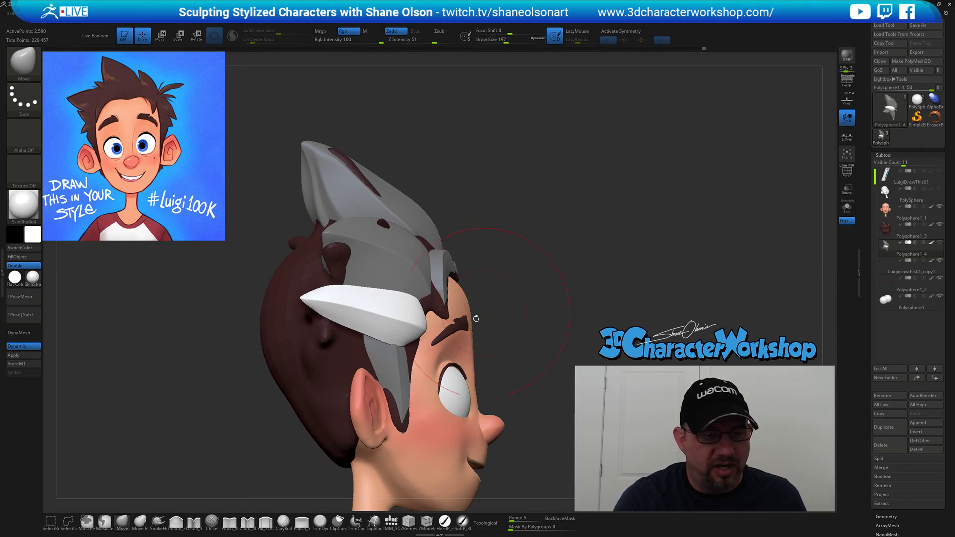
{"action": "left_click", "coordinate": [158, 521]}
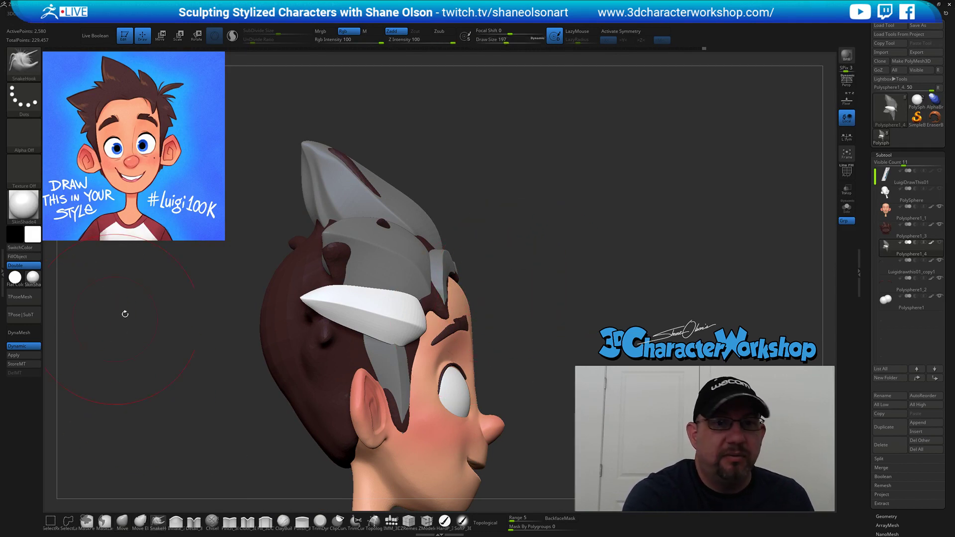
{"action": "left_click", "coordinate": [353, 33]}
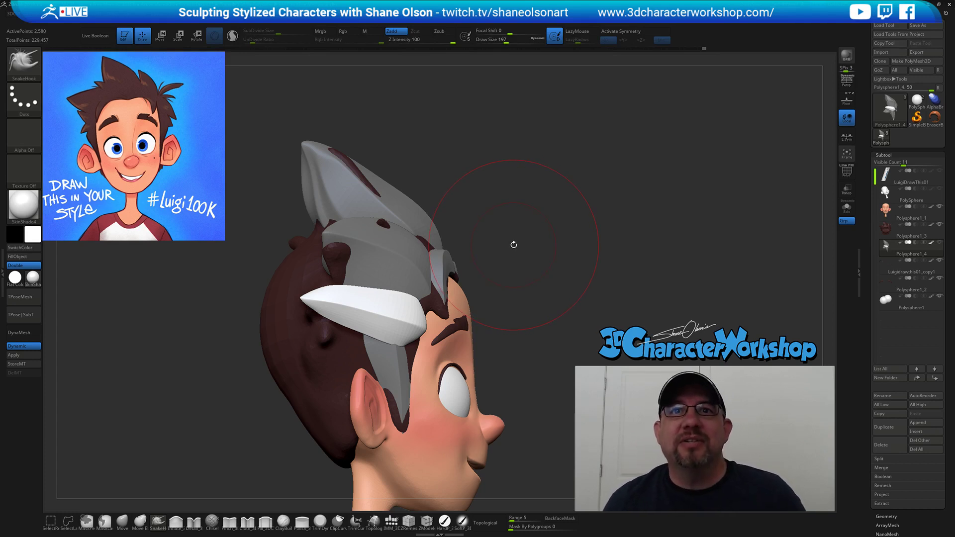
Nudge the white strand's rear tip and upper edge into shape with SnakeHook at a draw size of 104.
{"action": "mouse_move", "coordinate": [525, 269]}
{"action": "left_mouse_down"}
{"action": "mouse_move", "coordinate": [520, 231]}
{"action": "mouse_move", "coordinate": [509, 237]}
{"action": "left_mouse_up"}
{"action": "key", "text": "s"}
{"action": "left_click_drag", "start_coordinate": [312, 258], "coordinate": [329, 258]}
{"action": "mouse_move", "coordinate": [478, 237]}
{"action": "left_mouse_down"}
{"action": "mouse_move", "coordinate": [514, 230]}
{"action": "mouse_move", "coordinate": [513, 249]}
{"action": "left_mouse_up"}
{"action": "key", "text": "s"}
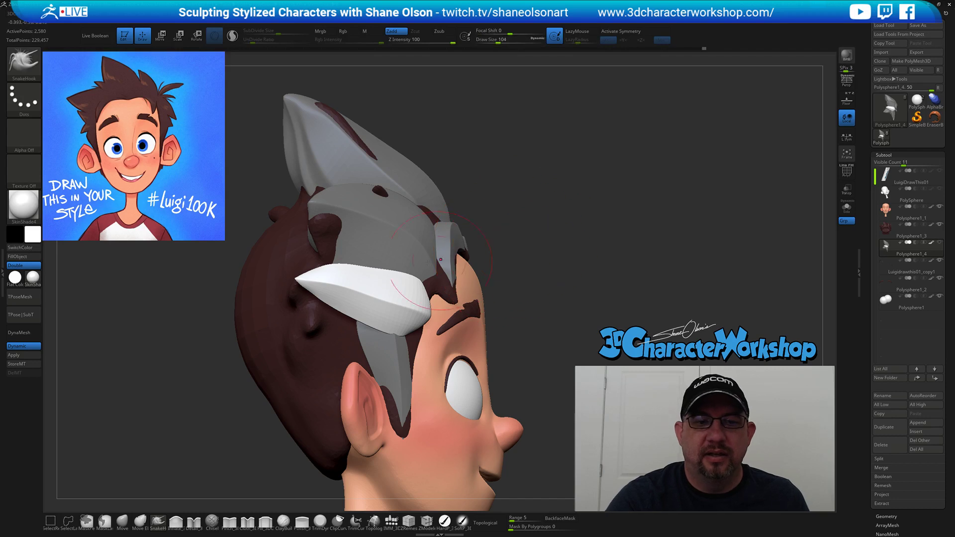
{"action": "left_click_drag", "start_coordinate": [299, 282], "coordinate": [302, 272]}
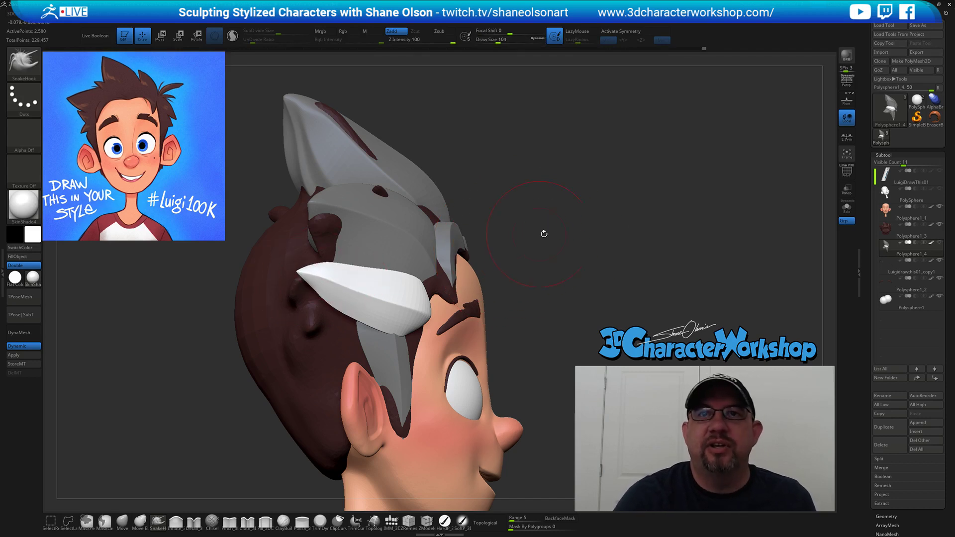
{"action": "left_click_drag", "start_coordinate": [566, 248], "coordinate": [548, 240]}
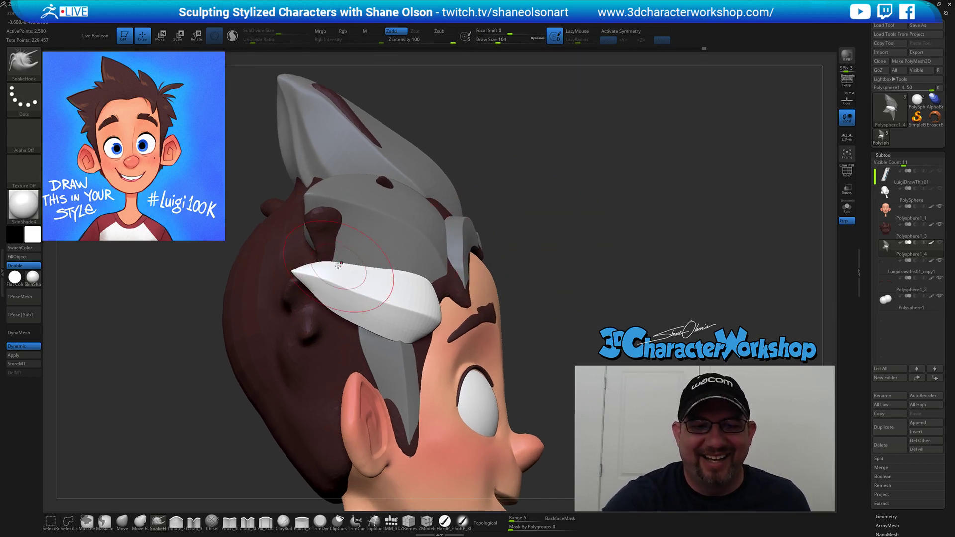
{"action": "left_click_drag", "start_coordinate": [332, 269], "coordinate": [334, 271]}
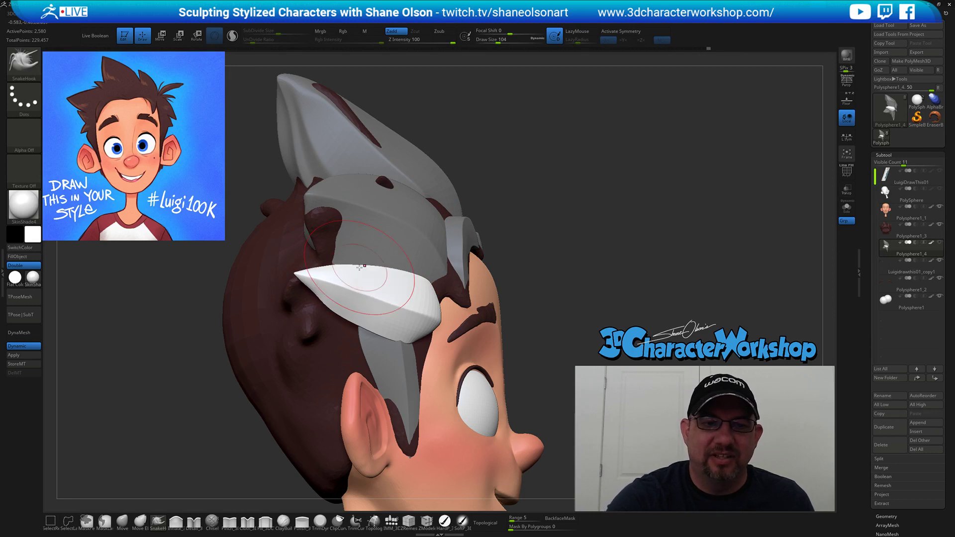
Bend the strand into an S-curve as seen from behind the head at a draw size of 149.
{"action": "key", "text": "s"}
{"action": "left_click_drag", "start_coordinate": [542, 274], "coordinate": [545, 274]}
{"action": "left_click_drag", "start_coordinate": [344, 285], "coordinate": [338, 291]}
{"action": "mouse_move", "coordinate": [239, 248]}
{"action": "left_mouse_down"}
{"action": "mouse_move", "coordinate": [366, 236]}
{"action": "mouse_move", "coordinate": [325, 259]}
{"action": "left_mouse_up"}
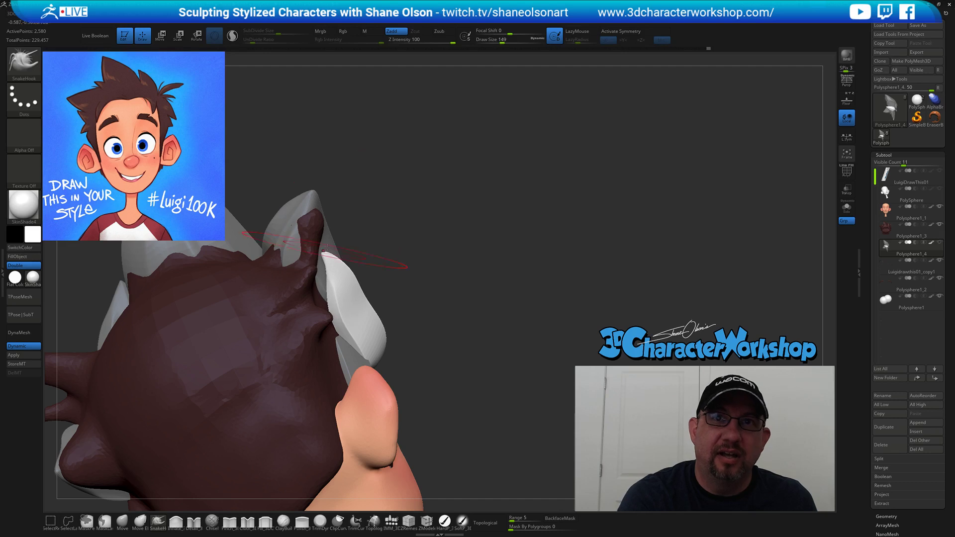
{"action": "left_click_drag", "start_coordinate": [413, 239], "coordinate": [427, 248]}
{"action": "key", "text": "s"}
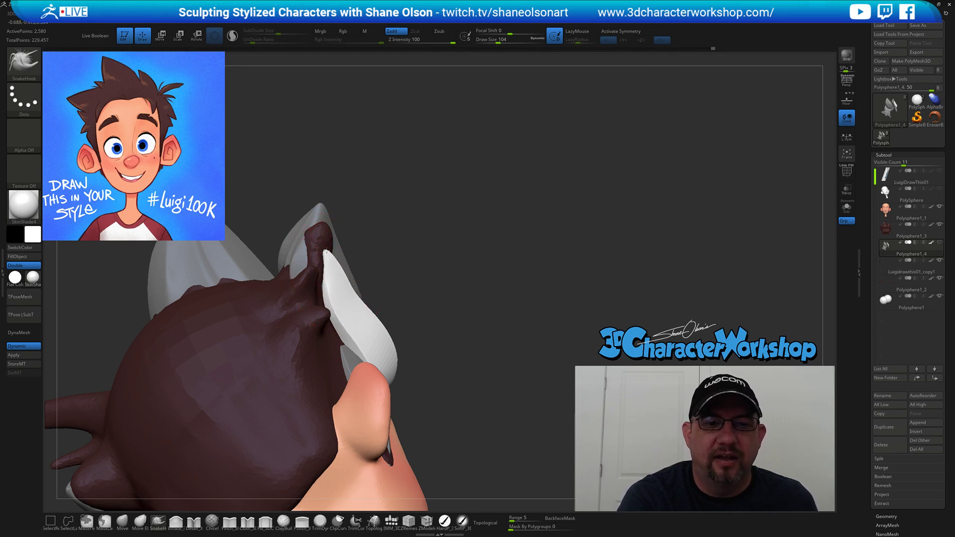
Curve the strand's pointed end outward as seen from above the head at a draw size of 83.
{"action": "mouse_move", "coordinate": [413, 277]}
{"action": "left_mouse_down"}
{"action": "mouse_move", "coordinate": [379, 311]}
{"action": "mouse_move", "coordinate": [398, 301]}
{"action": "left_mouse_up"}
{"action": "key", "text": "s"}
{"action": "mouse_move", "coordinate": [373, 342]}
{"action": "left_mouse_down"}
{"action": "mouse_move", "coordinate": [348, 288]}
{"action": "mouse_move", "coordinate": [354, 244]}
{"action": "mouse_move", "coordinate": [350, 261]}
{"action": "left_mouse_up"}
{"action": "key", "text": "s"}
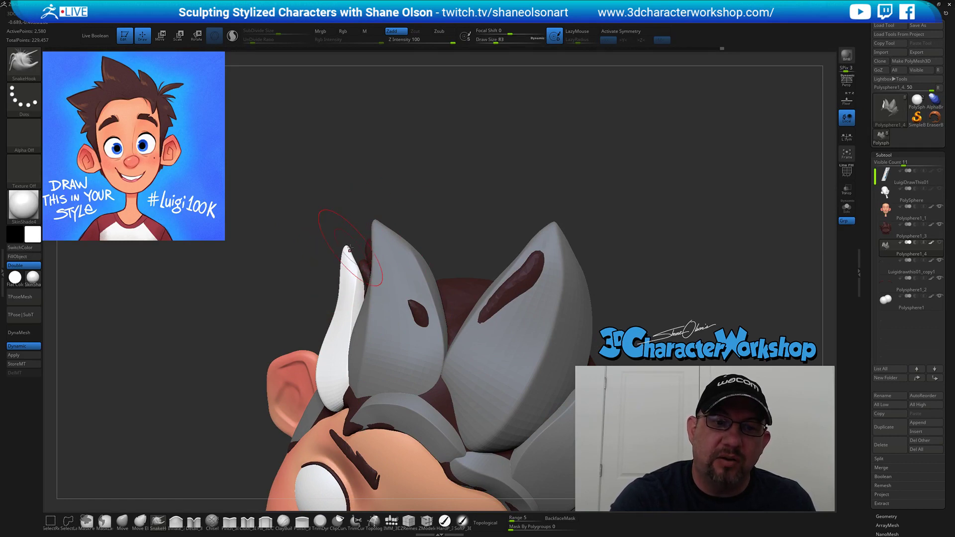
{"action": "mouse_move", "coordinate": [366, 213]}
{"action": "left_mouse_down"}
{"action": "mouse_move", "coordinate": [499, 187]}
{"action": "mouse_move", "coordinate": [378, 213]}
{"action": "mouse_move", "coordinate": [388, 209]}
{"action": "mouse_move", "coordinate": [343, 279]}
{"action": "left_mouse_up"}
{"action": "key", "text": "s"}
Sharpen the strand's tip with the SnakeHook brush, reducing the draw size to 48.
{"action": "key", "text": "s"}
{"action": "left_click_drag", "start_coordinate": [462, 320], "coordinate": [405, 299]}
{"action": "left_click_drag", "start_coordinate": [502, 258], "coordinate": [419, 245]}
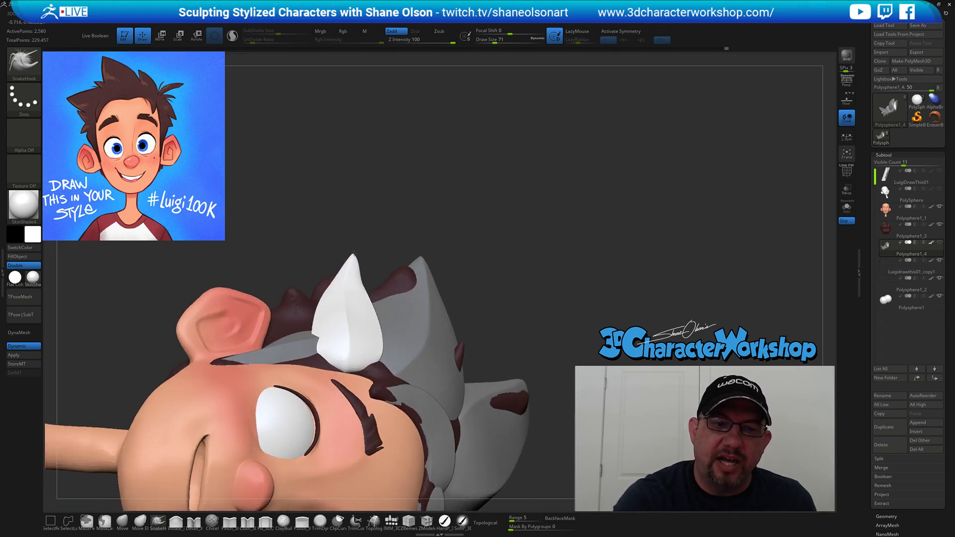
{"action": "key", "text": "s"}
{"action": "left_click_drag", "start_coordinate": [364, 248], "coordinate": [359, 248]}
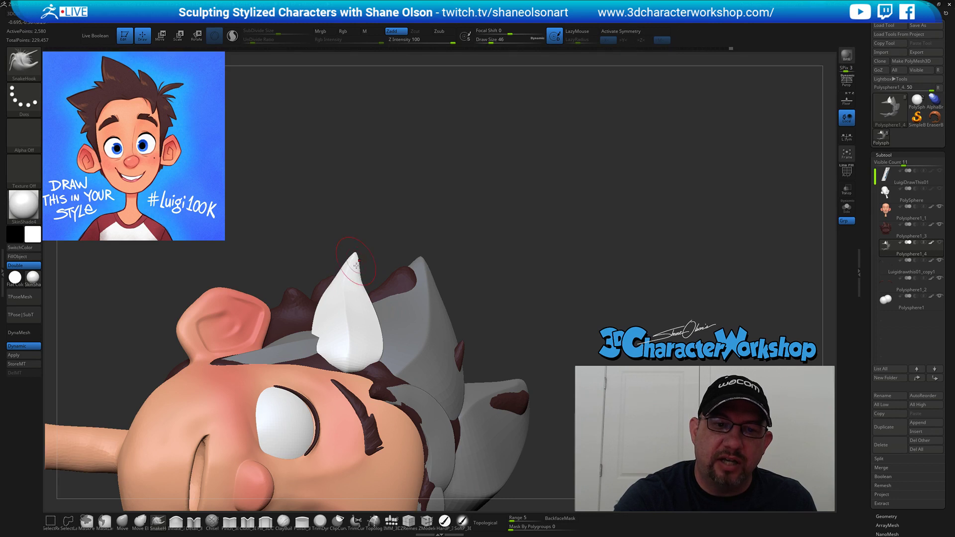
Enlarge the brush to a draw size of 83 and sweep the strand's outer half into a slimmer curved spike.
{"action": "key", "text": "bracketright"}
{"action": "key", "text": "bracketright"}
{"action": "key", "text": "bracketright"}
{"action": "key", "text": "bracketright"}
{"action": "key", "text": "bracketright"}
{"action": "mouse_move", "coordinate": [373, 230]}
{"action": "left_mouse_down"}
{"action": "mouse_move", "coordinate": [394, 238]}
{"action": "mouse_move", "coordinate": [376, 343]}
{"action": "left_mouse_up"}
{"action": "key", "text": "bracketleft"}
{"action": "left_click_drag", "start_coordinate": [536, 242], "coordinate": [514, 203]}
{"action": "left_click_drag", "start_coordinate": [535, 282], "coordinate": [482, 378]}
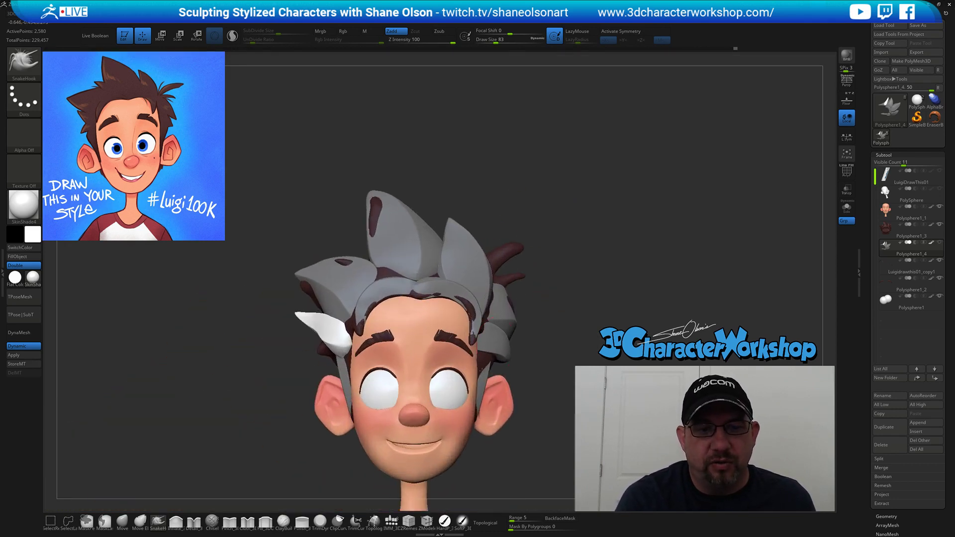
Adjust the middle of the white strand with SnakeHook at a draw size of 128.
{"action": "mouse_move", "coordinate": [559, 290]}
{"action": "left_mouse_down", "text": "alt"}
{"action": "mouse_move", "coordinate": [525, 311]}
{"action": "mouse_move", "coordinate": [530, 318]}
{"action": "left_mouse_up", "text": "alt"}
{"action": "key", "text": "s"}
{"action": "left_click_drag", "start_coordinate": [300, 343], "coordinate": [290, 349]}
{"action": "left_click_drag", "start_coordinate": [523, 309], "coordinate": [524, 347]}
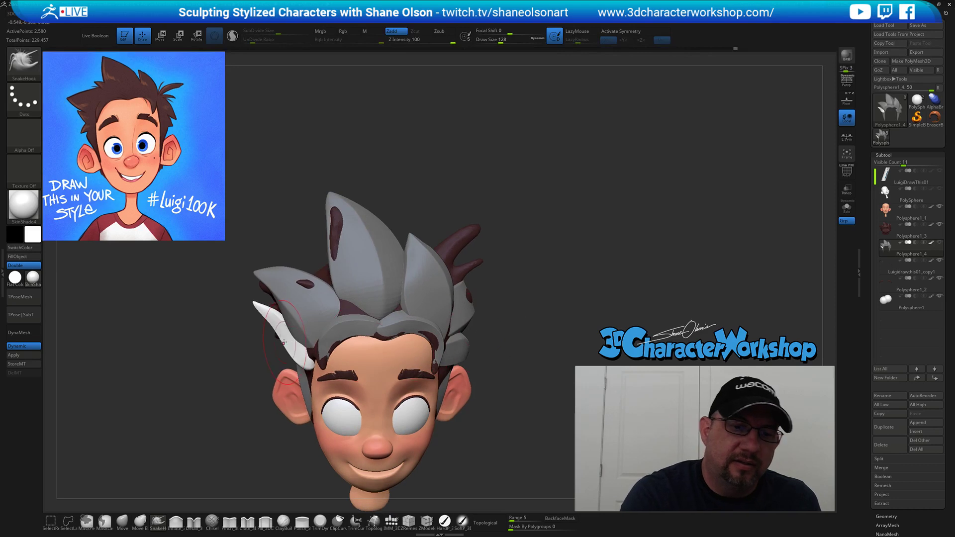
Refine the white strand's shape from the side and front with SnakeHook, reducing the draw size to 87.
{"action": "left_click_drag", "start_coordinate": [535, 313], "coordinate": [329, 295]}
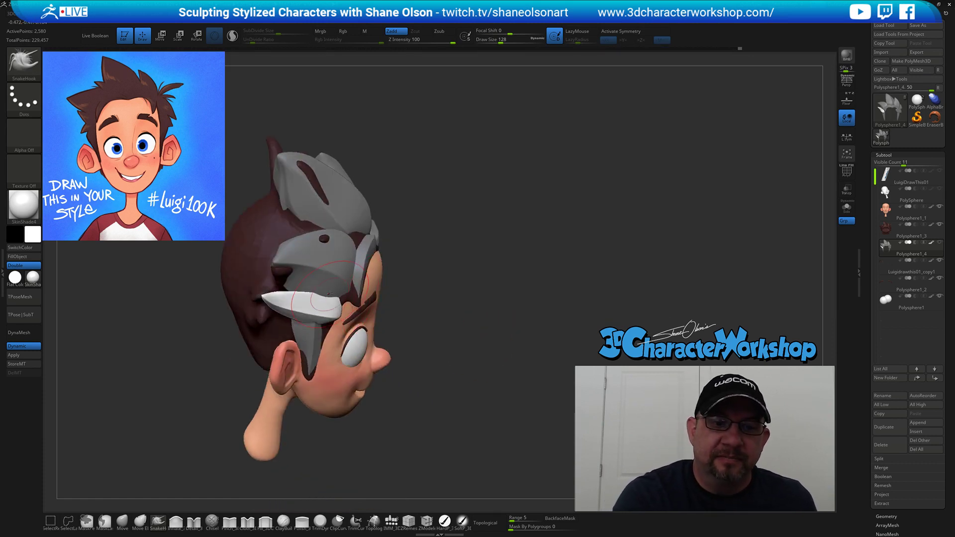
{"action": "left_click_drag", "start_coordinate": [466, 274], "coordinate": [485, 288]}
{"action": "left_click_drag", "start_coordinate": [573, 284], "coordinate": [565, 278]}
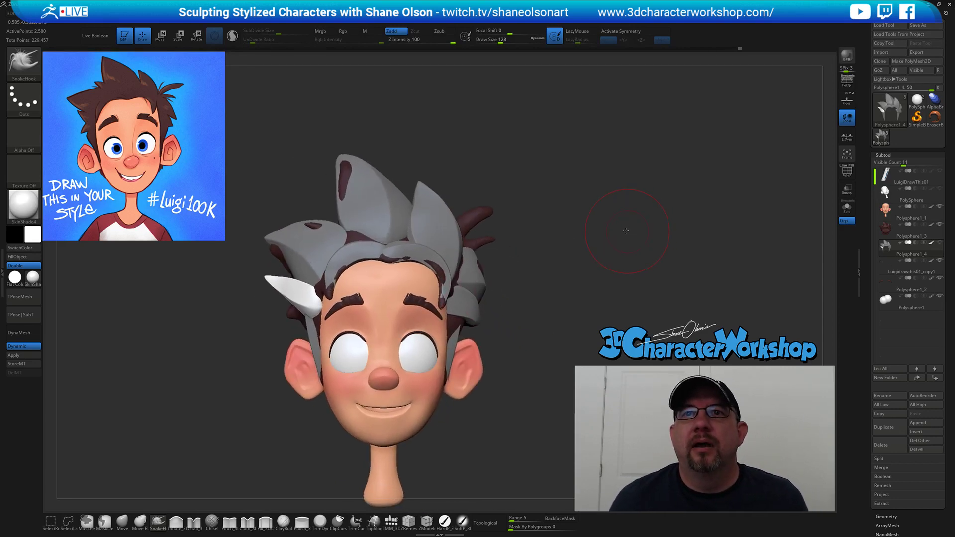
{"action": "left_click_drag", "start_coordinate": [626, 230], "coordinate": [608, 213], "text": "alt"}
{"action": "key", "text": "s"}
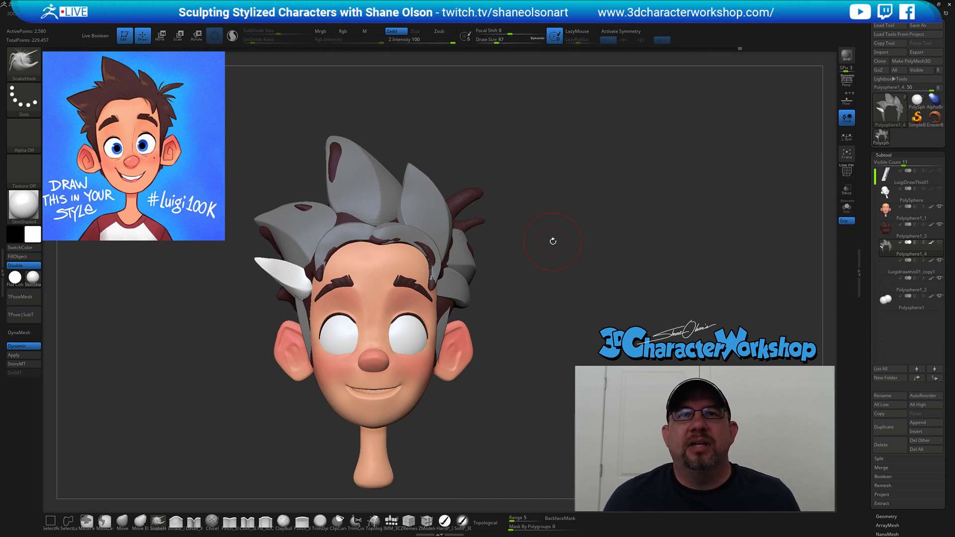
{"action": "left_click_drag", "start_coordinate": [553, 239], "coordinate": [554, 235]}
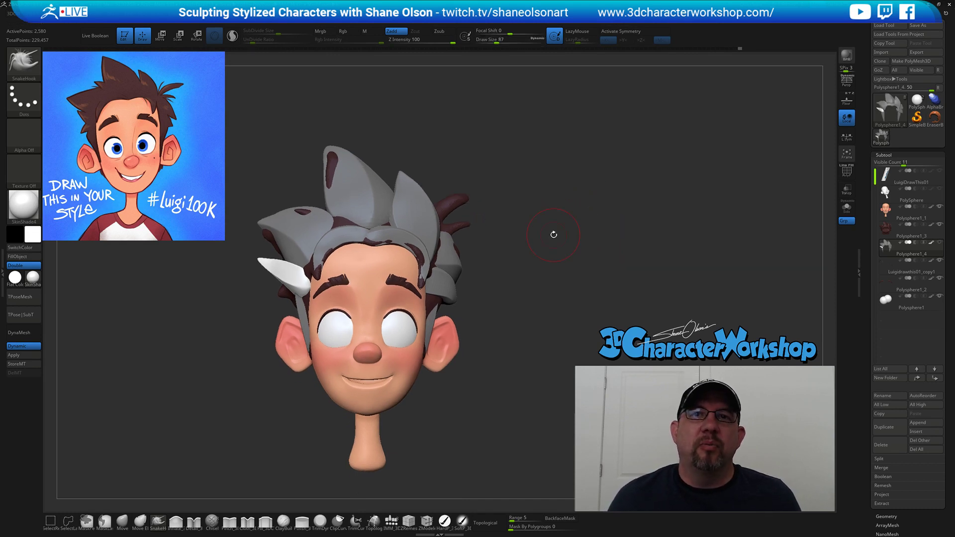
Enlarge the brush to a draw size of 262 and reposition the white strand's body above the ear.
{"action": "key", "text": "s"}
{"action": "mouse_move", "coordinate": [520, 222]}
{"action": "left_mouse_down"}
{"action": "mouse_move", "coordinate": [525, 192]}
{"action": "mouse_move", "coordinate": [550, 198]}
{"action": "left_mouse_up"}
{"action": "key", "text": "]"}
{"action": "left_click_drag", "start_coordinate": [239, 277], "coordinate": [270, 273]}
{"action": "key", "text": "s"}
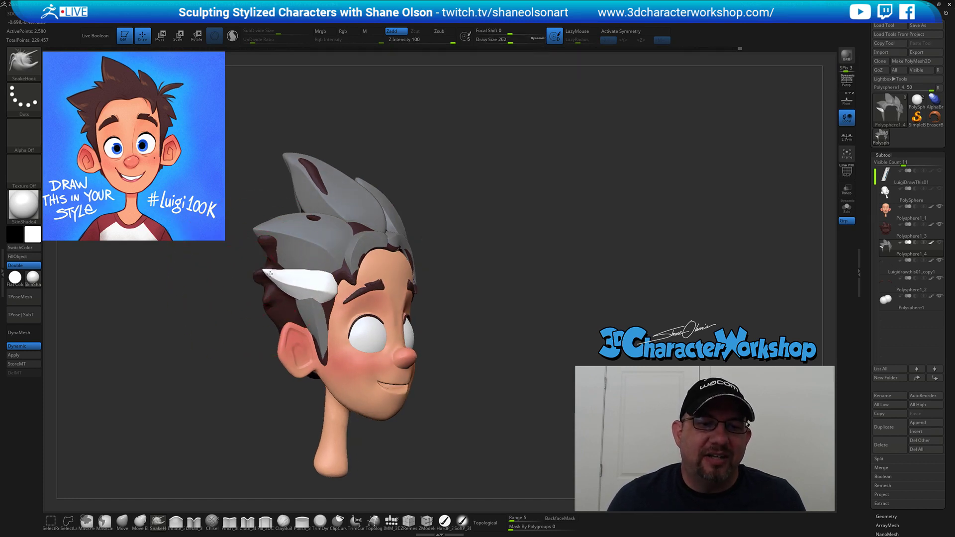
{"action": "left_click_drag", "start_coordinate": [479, 258], "coordinate": [456, 291]}
{"action": "mouse_move", "coordinate": [294, 284]}
{"action": "left_mouse_down"}
{"action": "mouse_move", "coordinate": [303, 303]}
{"action": "mouse_move", "coordinate": [319, 299]}
{"action": "left_mouse_up"}
Reshape the strand's pointed end and lower edge with SnakeHook at draw sizes of 177 and 158.
{"action": "key", "text": "s"}
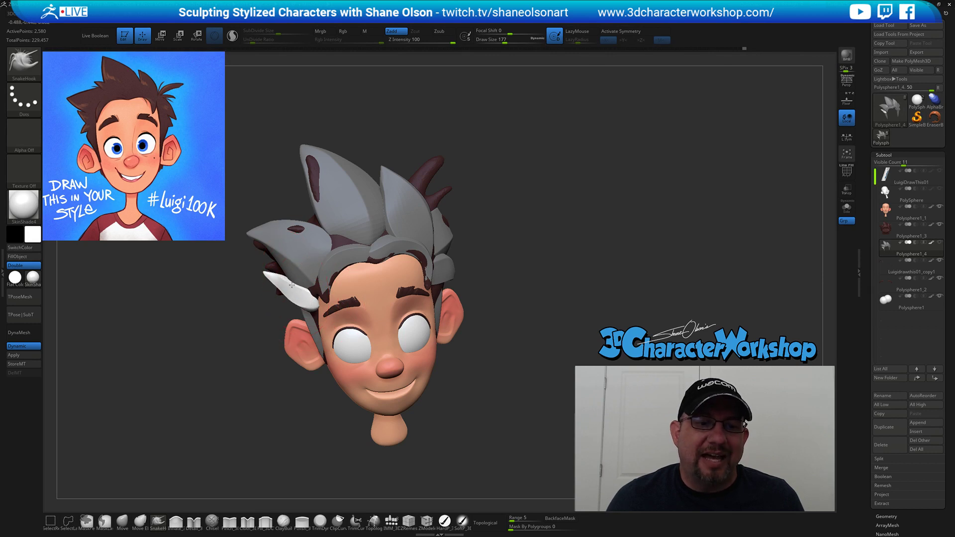
{"action": "left_click_drag", "start_coordinate": [237, 316], "coordinate": [261, 287]}
{"action": "key", "text": "s"}
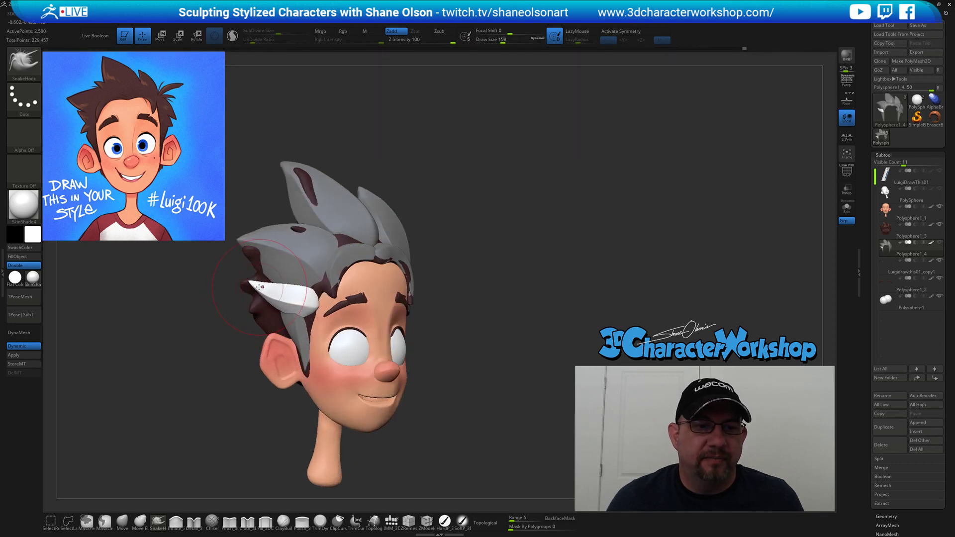
{"action": "left_click_drag", "start_coordinate": [503, 256], "coordinate": [256, 293]}
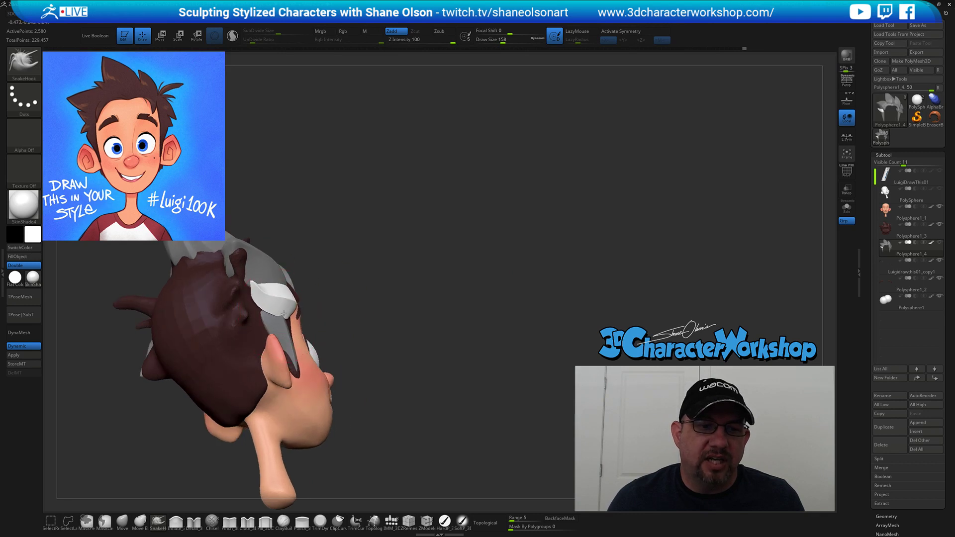
{"action": "left_click_drag", "start_coordinate": [407, 312], "coordinate": [383, 317]}
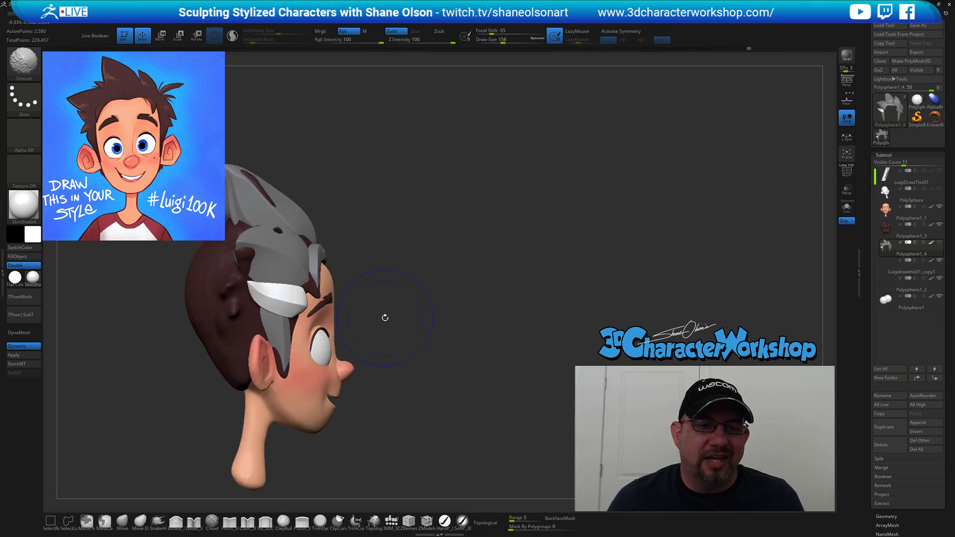
Bend the strand's middle into a stronger upward curve at a draw size of 192, and reduce the brush to 158.
{"action": "key", "text": "s"}
{"action": "mouse_move", "coordinate": [419, 281]}
{"action": "left_mouse_down"}
{"action": "mouse_move", "coordinate": [429, 280]}
{"action": "mouse_move", "coordinate": [388, 281]}
{"action": "left_mouse_up"}
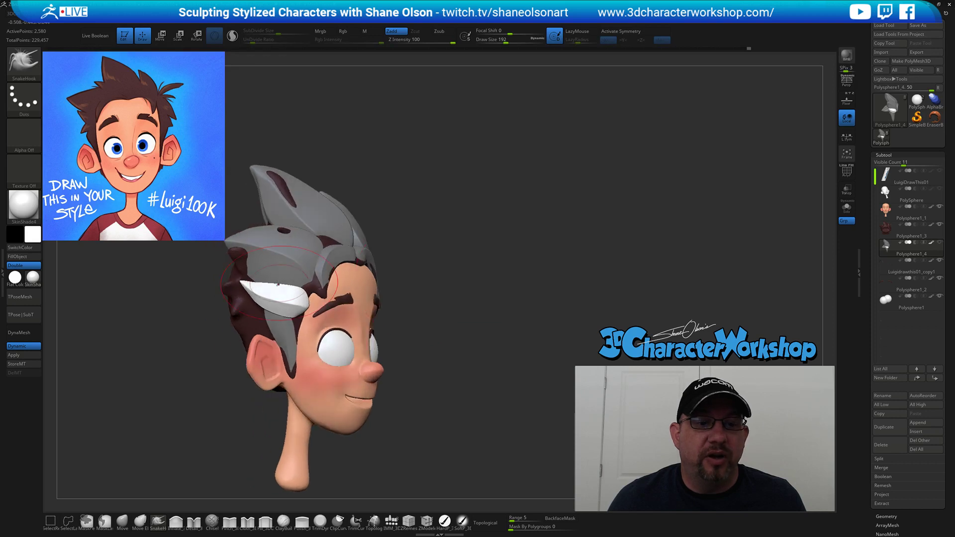
{"action": "left_click_drag", "start_coordinate": [257, 290], "coordinate": [261, 288]}
{"action": "left_click_drag", "start_coordinate": [428, 268], "coordinate": [246, 310]}
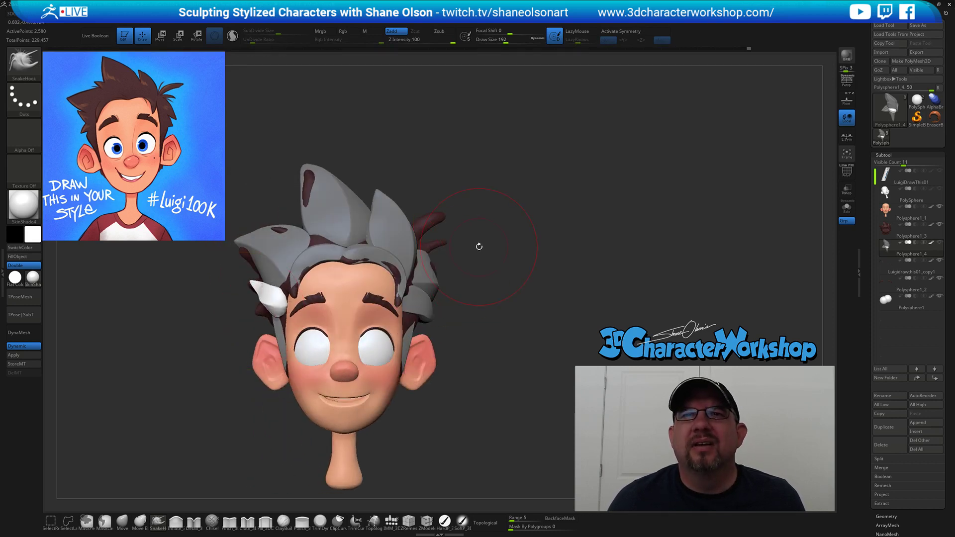
{"action": "mouse_move", "coordinate": [487, 244]}
{"action": "left_mouse_down", "text": "alt"}
{"action": "mouse_move", "coordinate": [493, 227]}
{"action": "mouse_move", "coordinate": [515, 240]}
{"action": "left_mouse_up", "text": "alt"}
{"action": "key", "text": "s"}
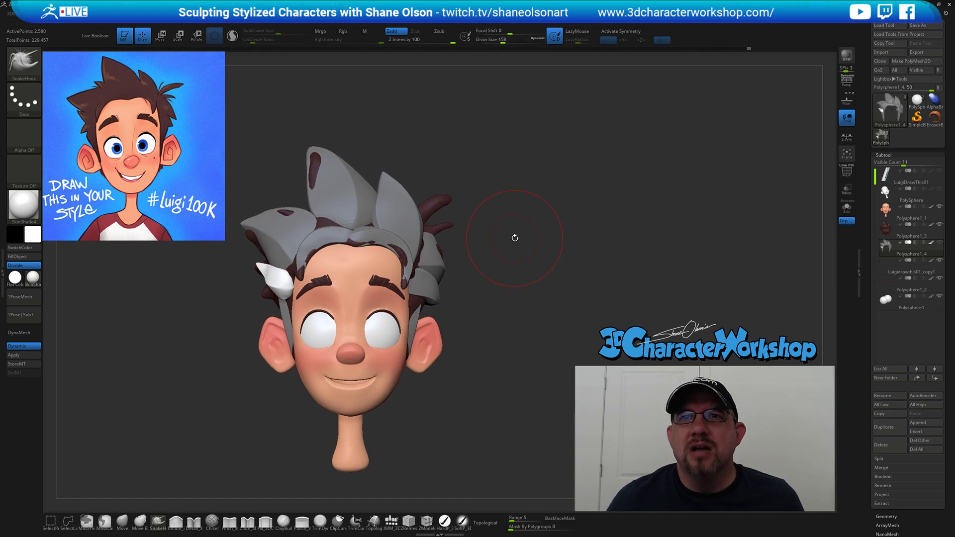
Refine the strand's outer edge from above, reducing the draw size to 108 and then 87.
{"action": "right_click_drag", "start_coordinate": [348, 292], "coordinate": [342, 338]}
{"action": "right_click_drag", "start_coordinate": [298, 246], "coordinate": [313, 287], "text": "alt"}
{"action": "key", "text": "s"}
{"action": "left_click_drag", "start_coordinate": [314, 287], "coordinate": [309, 287]}
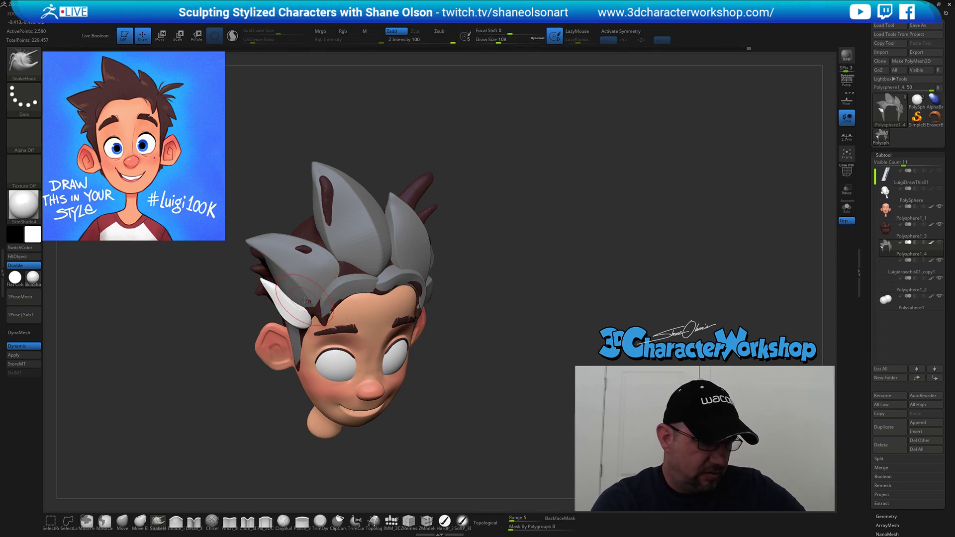
{"action": "right_click_drag", "start_coordinate": [408, 309], "coordinate": [408, 353], "text": "ctrl"}
{"action": "right_click_drag", "start_coordinate": [230, 301], "coordinate": [289, 317], "text": "alt"}
{"action": "key", "text": "s"}
{"action": "left_click_drag", "start_coordinate": [290, 317], "coordinate": [280, 316]}
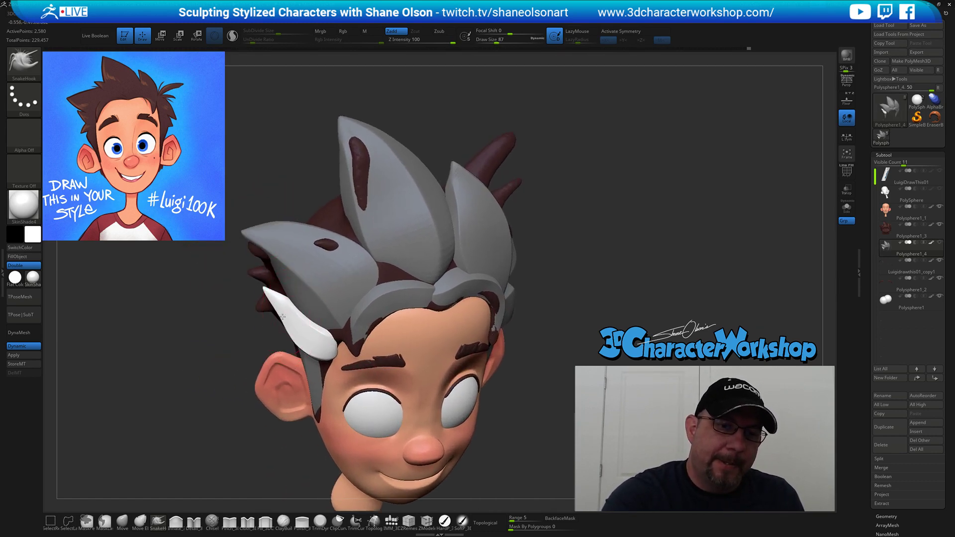
Adjust the strand's wide root end beside the eyebrow and enlarge the brush to a draw size of 145.
{"action": "right_click_drag", "start_coordinate": [398, 334], "coordinate": [320, 324]}
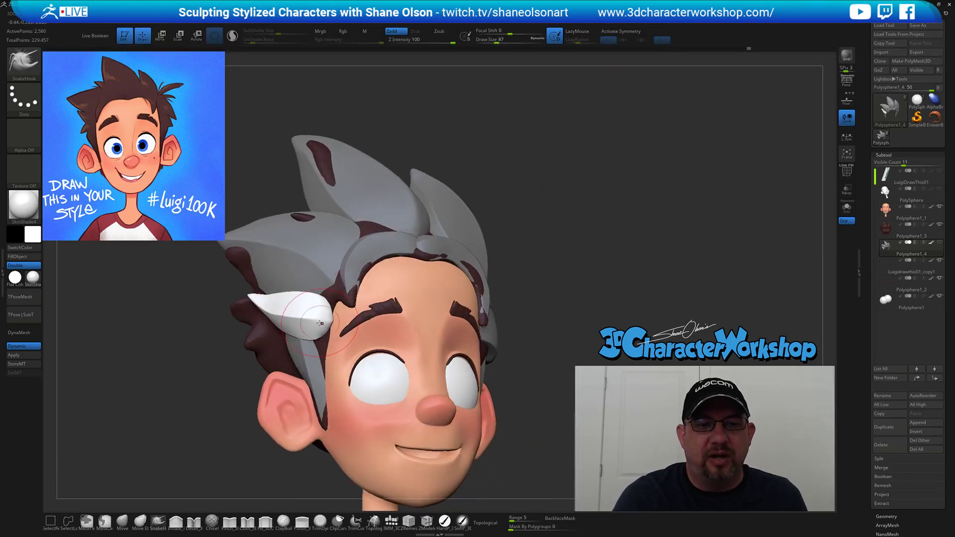
{"action": "mouse_move", "coordinate": [567, 303]}
{"action": "right_mouse_down"}
{"action": "mouse_move", "coordinate": [529, 303]}
{"action": "mouse_move", "coordinate": [568, 285]}
{"action": "mouse_move", "coordinate": [534, 305]}
{"action": "mouse_move", "coordinate": [539, 311]}
{"action": "right_mouse_up"}
{"action": "key", "text": "s"}
{"action": "left_click_drag", "start_coordinate": [545, 301], "coordinate": [553, 300]}
{"action": "right_click_drag", "start_coordinate": [552, 302], "coordinate": [500, 288]}
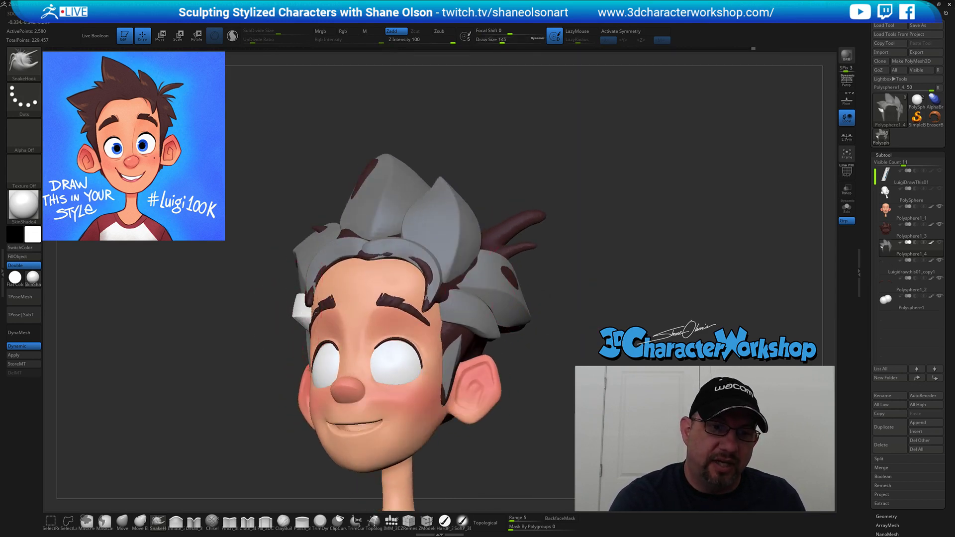
{"action": "right_click_drag", "start_coordinate": [565, 277], "coordinate": [587, 279]}
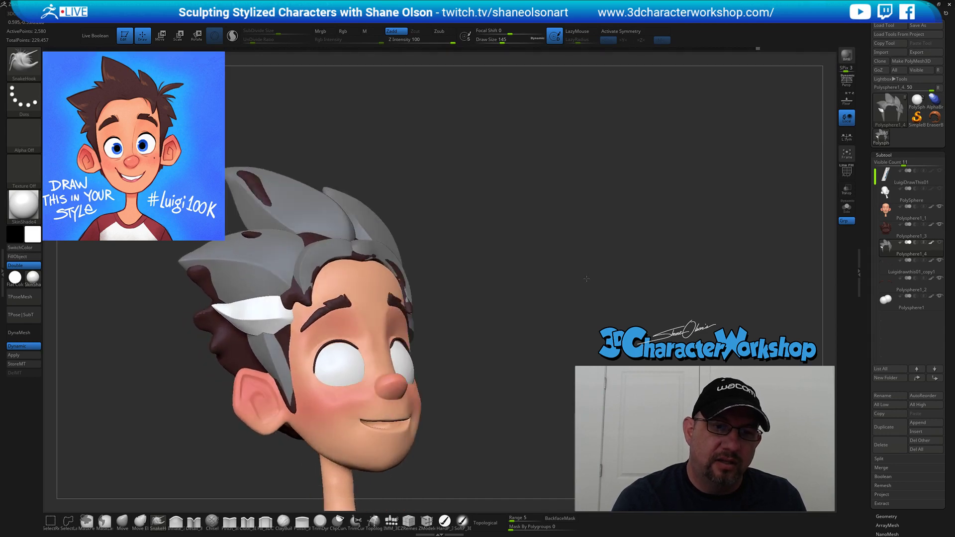
With the dark red base hair hidden, fit the strand's root against the head, reducing the draw size to 101.
{"action": "right_click_drag", "start_coordinate": [543, 301], "coordinate": [571, 290]}
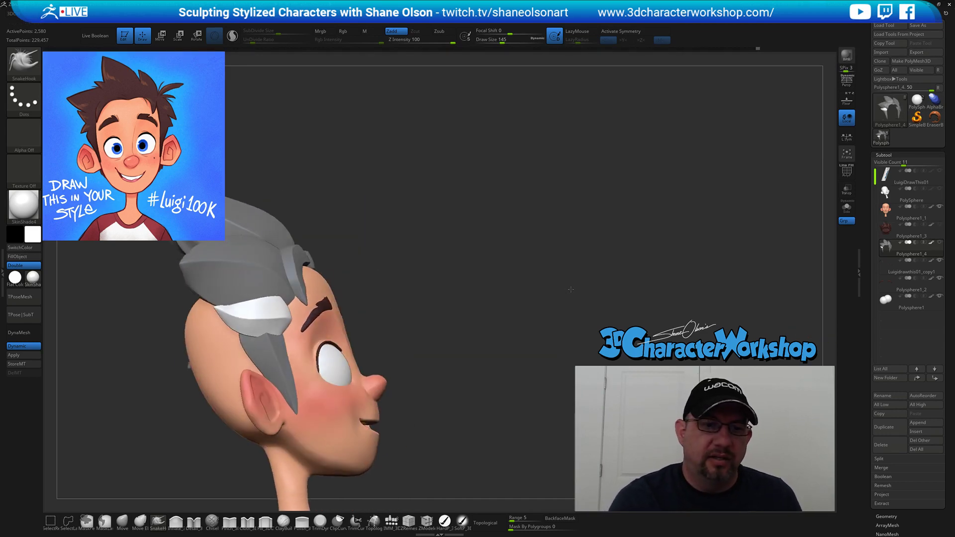
{"action": "right_click_drag", "start_coordinate": [509, 296], "coordinate": [497, 314]}
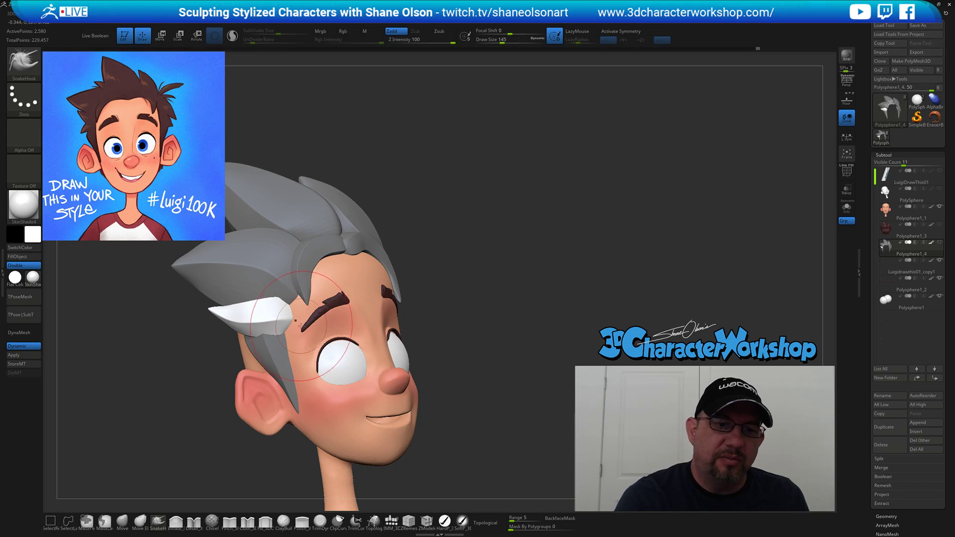
{"action": "mouse_move", "coordinate": [292, 343]}
{"action": "right_mouse_down"}
{"action": "mouse_move", "coordinate": [272, 334]}
{"action": "mouse_move", "coordinate": [290, 333]}
{"action": "right_mouse_up"}
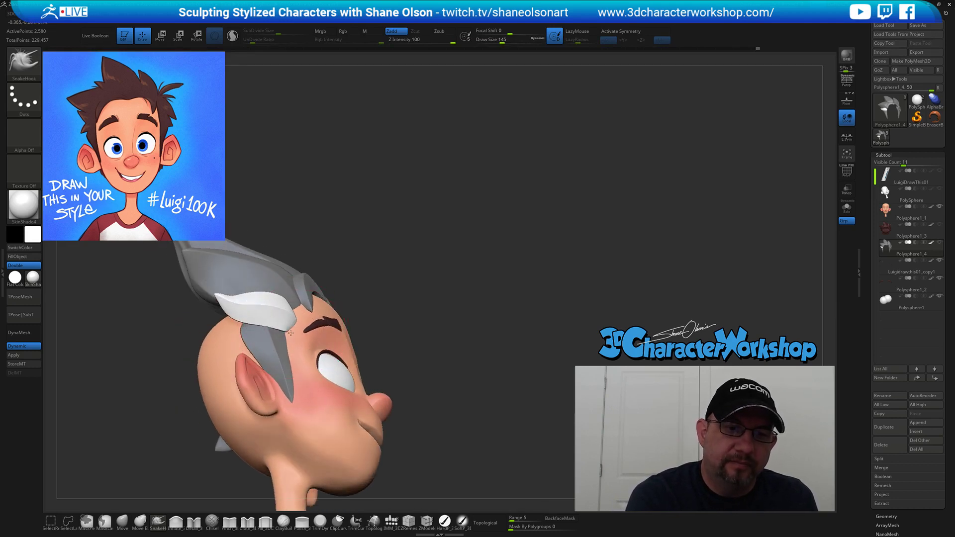
{"action": "key", "text": "s"}
{"action": "left_click_drag", "start_coordinate": [302, 326], "coordinate": [297, 324]}
{"action": "mouse_move", "coordinate": [296, 321]}
{"action": "right_mouse_down"}
{"action": "mouse_move", "coordinate": [289, 302]}
{"action": "mouse_move", "coordinate": [300, 318]}
{"action": "mouse_move", "coordinate": [279, 337]}
{"action": "right_mouse_up"}
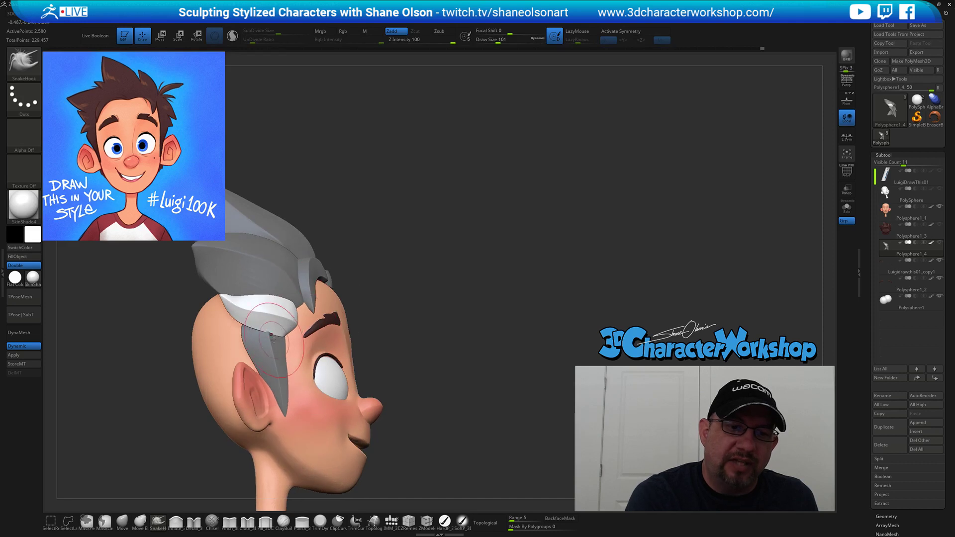
Shape the strand's root edge above the eyebrow with SnakeHook at draw sizes of 80 and 65.
{"action": "mouse_move", "coordinate": [394, 274]}
{"action": "right_mouse_down"}
{"action": "mouse_move", "coordinate": [417, 292]}
{"action": "mouse_move", "coordinate": [348, 305]}
{"action": "right_mouse_up"}
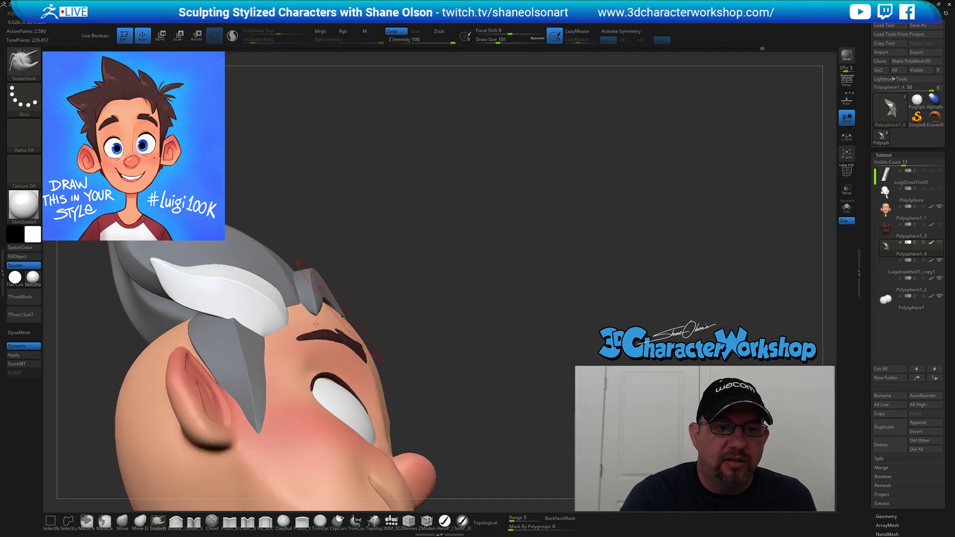
{"action": "mouse_move", "coordinate": [287, 320]}
{"action": "right_mouse_down"}
{"action": "mouse_move", "coordinate": [260, 319]}
{"action": "mouse_move", "coordinate": [301, 343]}
{"action": "right_mouse_up"}
{"action": "mouse_move", "coordinate": [641, 219]}
{"action": "right_mouse_down"}
{"action": "mouse_move", "coordinate": [556, 241]}
{"action": "mouse_move", "coordinate": [470, 281]}
{"action": "right_mouse_up"}
{"action": "key", "text": "s"}
{"action": "left_click", "coordinate": [535, 244]}
{"action": "mouse_move", "coordinate": [337, 290]}
{"action": "right_mouse_down"}
{"action": "mouse_move", "coordinate": [361, 296]}
{"action": "mouse_move", "coordinate": [298, 332]}
{"action": "mouse_move", "coordinate": [288, 323]}
{"action": "right_mouse_up"}
{"action": "key", "text": "s"}
{"action": "left_click", "coordinate": [347, 296]}
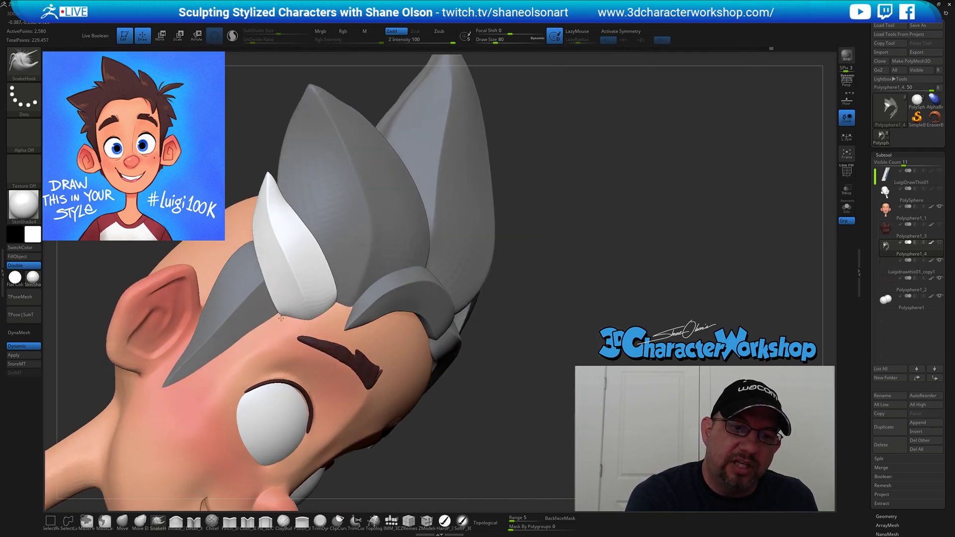
{"action": "key", "text": "s"}
{"action": "left_click_drag", "start_coordinate": [318, 324], "coordinate": [311, 320]}
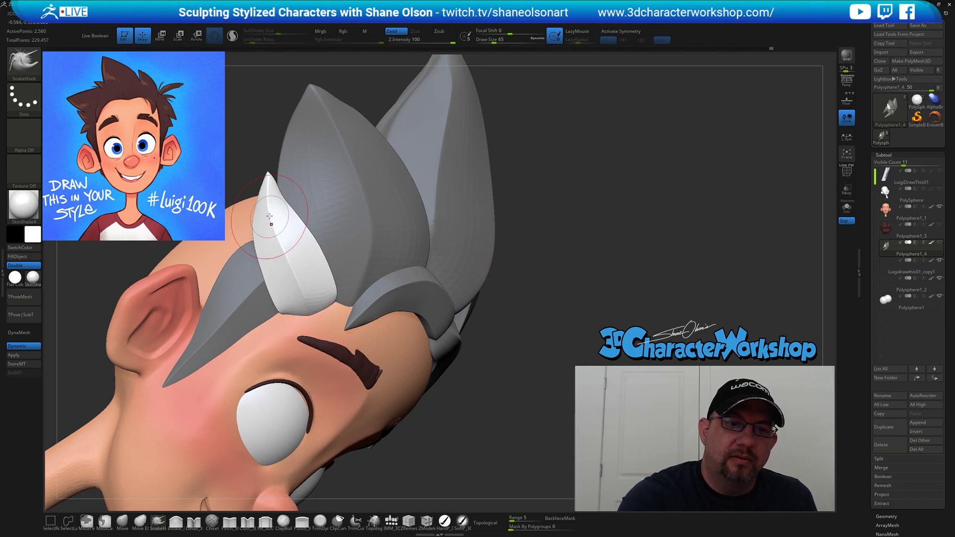
Clear the mask from the other hair clumps and set the draw size to 101.
{"action": "right_click_drag", "start_coordinate": [547, 279], "coordinate": [523, 254], "text": "ctrl"}
{"action": "mouse_move", "coordinate": [514, 345]}
{"action": "right_mouse_down", "text": "alt"}
{"action": "mouse_move", "coordinate": [508, 373]}
{"action": "mouse_move", "coordinate": [541, 373]}
{"action": "mouse_move", "coordinate": [503, 383]}
{"action": "mouse_move", "coordinate": [517, 382]}
{"action": "mouse_move", "coordinate": [508, 347]}
{"action": "right_mouse_up", "text": "alt"}
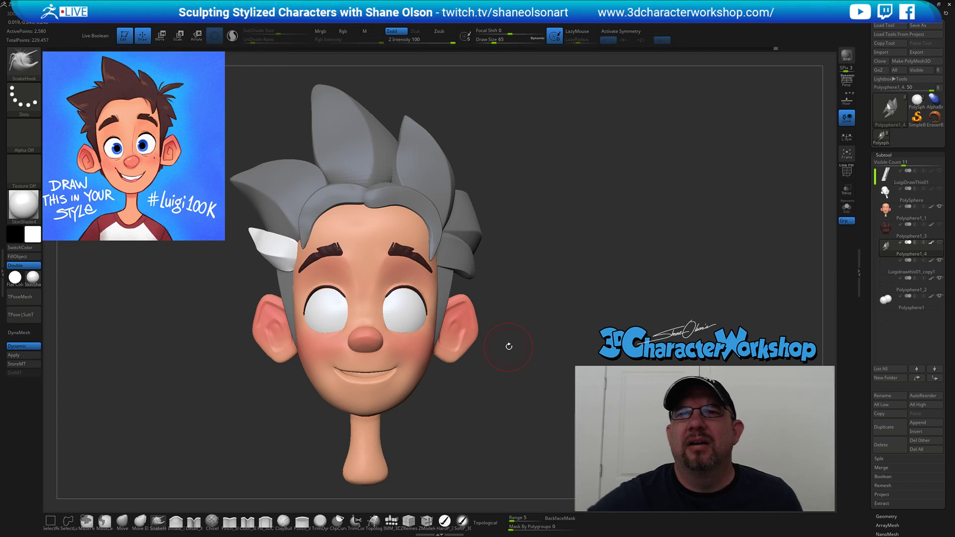
{"action": "right_click_drag", "start_coordinate": [588, 242], "coordinate": [559, 230]}
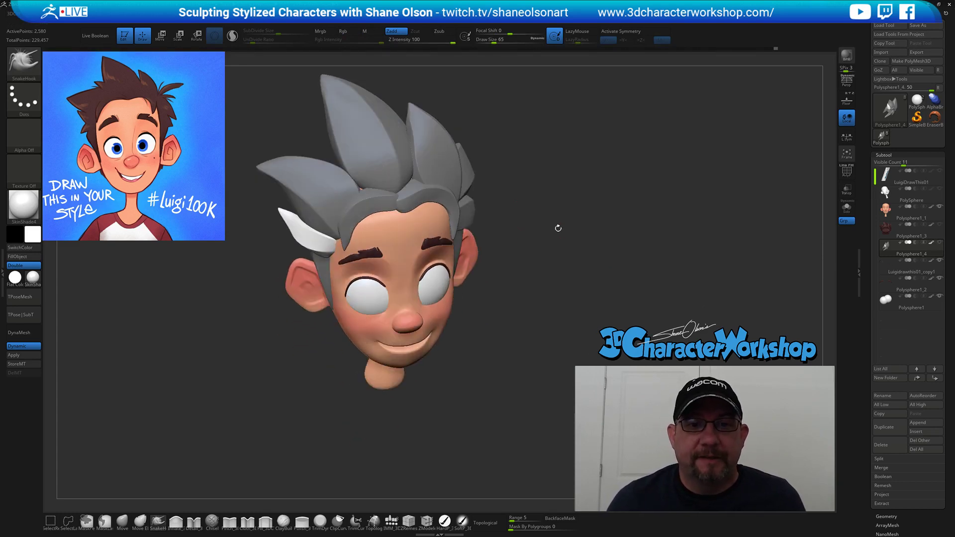
{"action": "mouse_move", "coordinate": [548, 158]}
{"action": "left_mouse_down", "text": "ctrl"}
{"action": "mouse_move", "coordinate": [561, 167]}
{"action": "mouse_move", "coordinate": [562, 151]}
{"action": "left_mouse_up", "text": "ctrl"}
{"action": "mouse_move", "coordinate": [554, 140]}
{"action": "right_mouse_down", "text": "ctrl"}
{"action": "mouse_move", "coordinate": [620, 153]}
{"action": "mouse_move", "coordinate": [500, 206]}
{"action": "mouse_move", "coordinate": [611, 172]}
{"action": "mouse_move", "coordinate": [442, 191]}
{"action": "mouse_move", "coordinate": [490, 193]}
{"action": "mouse_move", "coordinate": [484, 200]}
{"action": "right_mouse_up", "text": "ctrl"}
{"action": "key", "text": "s"}
{"action": "left_click_drag", "start_coordinate": [512, 182], "coordinate": [514, 182]}
{"action": "mouse_move", "coordinate": [518, 180]}
{"action": "right_mouse_down"}
{"action": "mouse_move", "coordinate": [587, 184]}
{"action": "mouse_move", "coordinate": [497, 220]}
{"action": "mouse_move", "coordinate": [524, 196]}
{"action": "mouse_move", "coordinate": [470, 243]}
{"action": "right_mouse_up"}
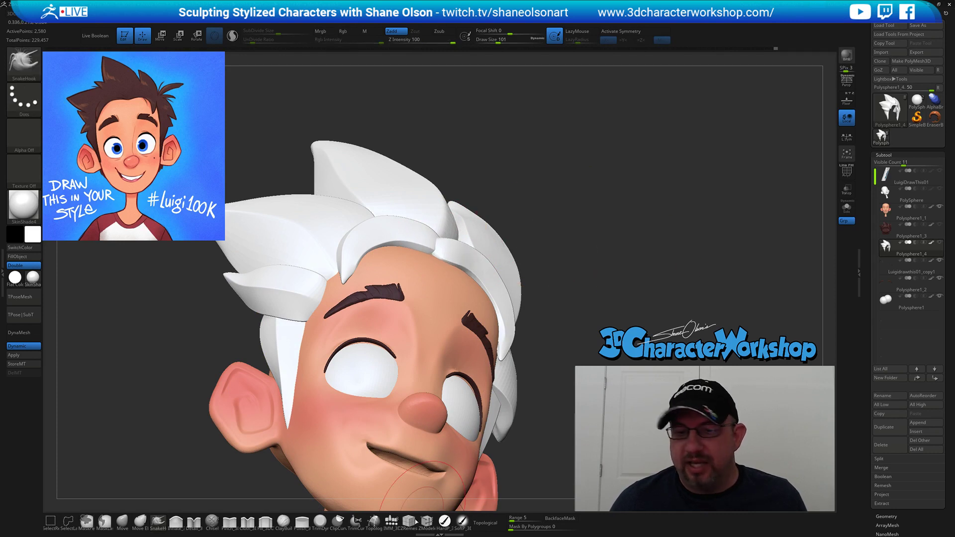
Turn on topological auto masking and adjust the fringe clumps above the forehead at a draw size of 120.
{"action": "left_click", "coordinate": [485, 523]}
{"action": "right_click_drag", "start_coordinate": [620, 262], "coordinate": [465, 247]}
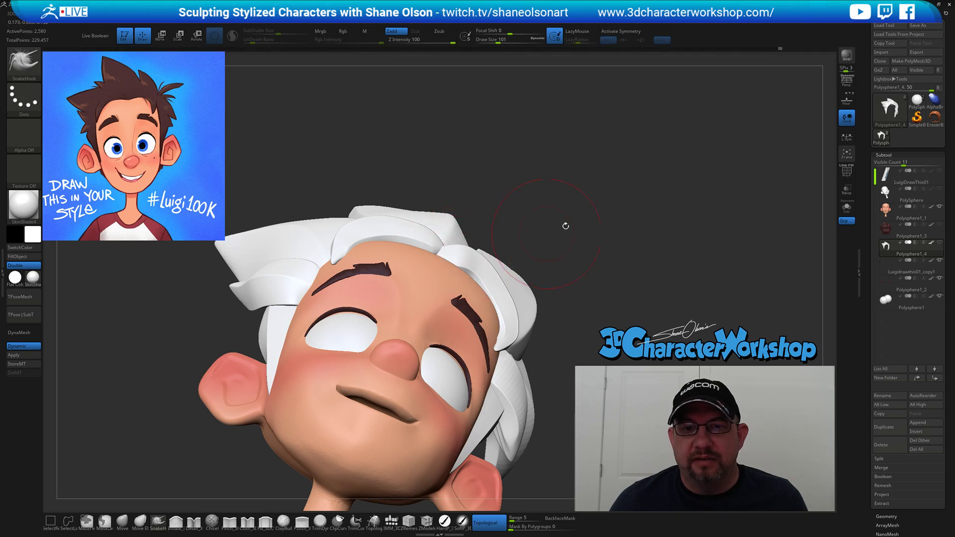
{"action": "left_click_drag", "start_coordinate": [588, 207], "coordinate": [553, 276]}
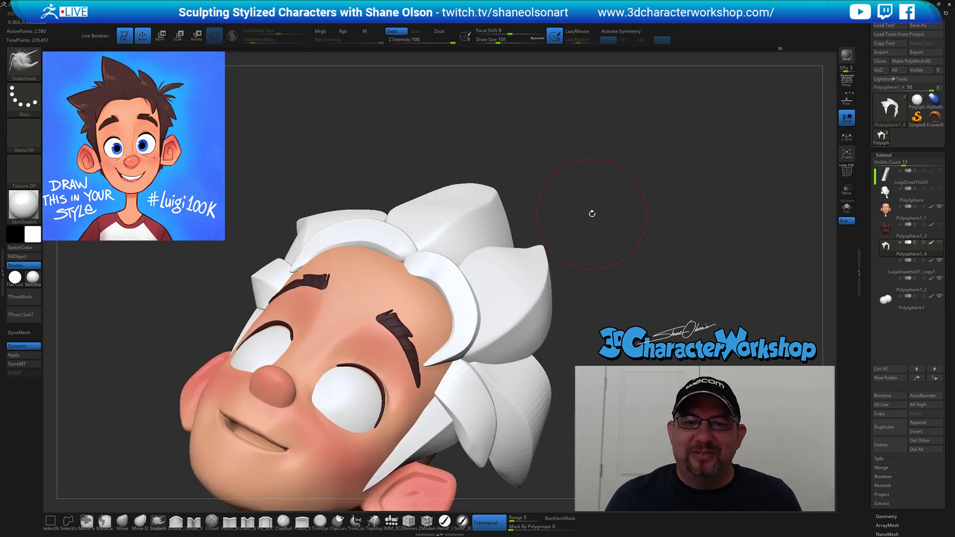
{"action": "mouse_move", "coordinate": [547, 208]}
{"action": "left_mouse_down"}
{"action": "mouse_move", "coordinate": [458, 204]}
{"action": "mouse_move", "coordinate": [432, 224]}
{"action": "left_mouse_up"}
{"action": "key", "text": "s"}
{"action": "left_click_drag", "start_coordinate": [471, 265], "coordinate": [468, 264]}
{"action": "right_click_drag", "start_coordinate": [478, 257], "coordinate": [451, 275]}
{"action": "mouse_move", "coordinate": [458, 247]}
{"action": "left_mouse_down"}
{"action": "mouse_move", "coordinate": [468, 285]}
{"action": "mouse_move", "coordinate": [489, 238]}
{"action": "mouse_move", "coordinate": [470, 189]}
{"action": "left_mouse_up"}
{"action": "key", "text": "s"}
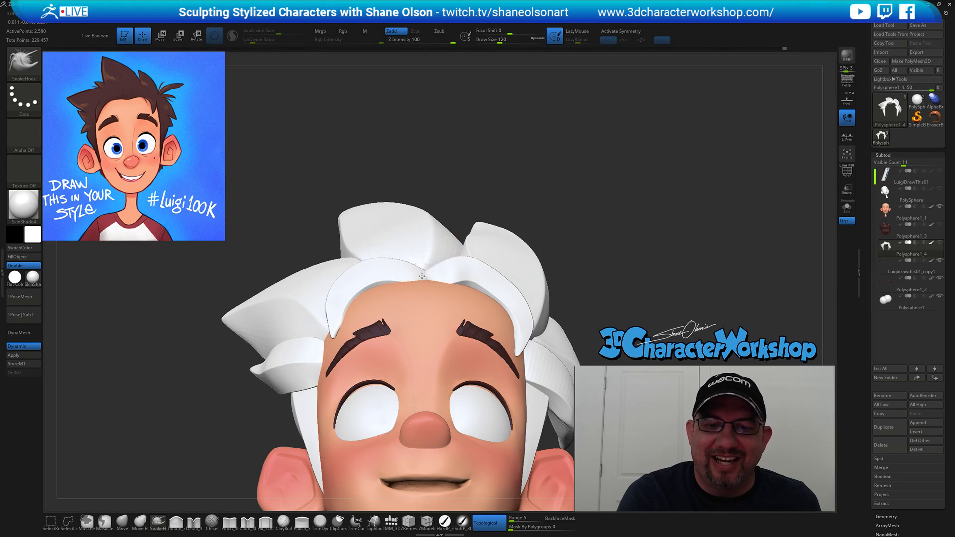
Reduce the draw size to 77 and reshape the ends of the two fringe clumps where they meet.
{"action": "mouse_move", "coordinate": [565, 208]}
{"action": "left_mouse_down"}
{"action": "mouse_move", "coordinate": [582, 201]}
{"action": "mouse_move", "coordinate": [545, 281]}
{"action": "left_mouse_up"}
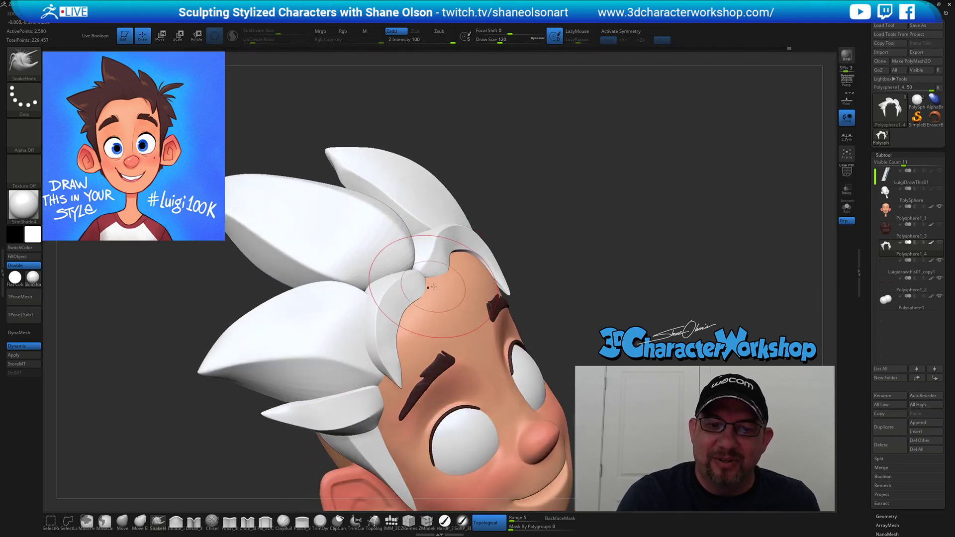
{"action": "key", "text": "s"}
{"action": "left_click_drag", "start_coordinate": [433, 285], "coordinate": [427, 285]}
{"action": "left_click_drag", "start_coordinate": [557, 233], "coordinate": [478, 268]}
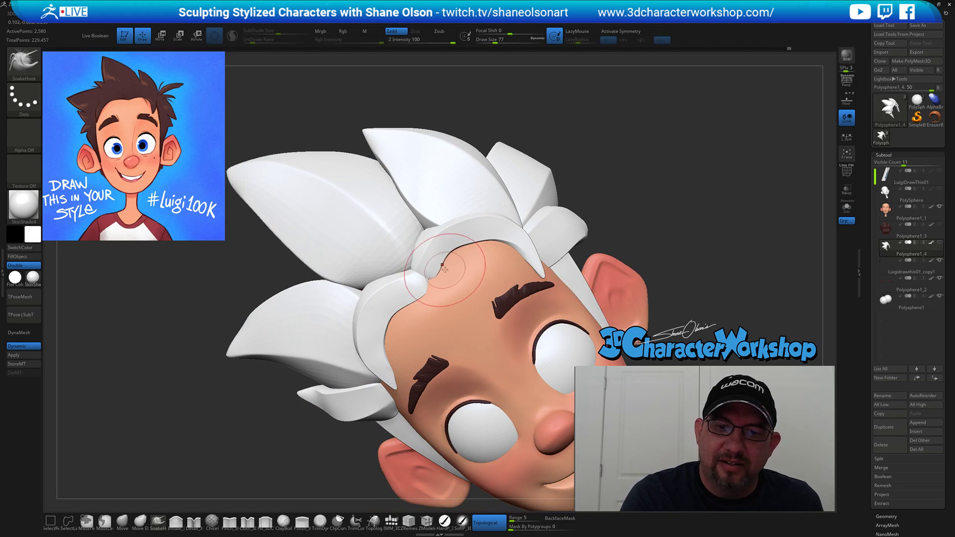
{"action": "right_click_drag", "start_coordinate": [470, 264], "coordinate": [436, 266]}
Tuck the fringe clumps closer together at the parting with SnakeHook, working from below and the side.
{"action": "key", "text": "s"}
{"action": "left_click_drag", "start_coordinate": [436, 267], "coordinate": [439, 267]}
{"action": "right_click_drag", "start_coordinate": [448, 268], "coordinate": [447, 281]}
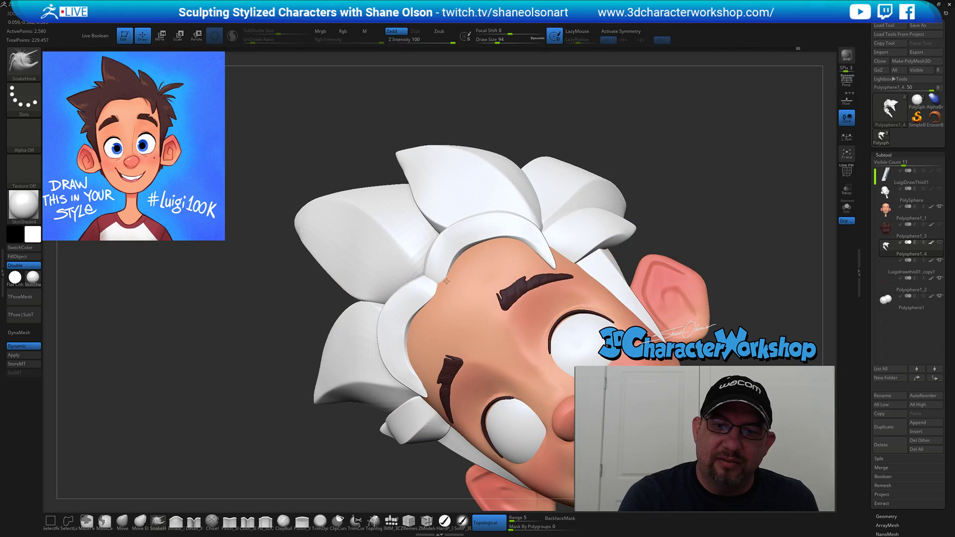
{"action": "left_click_drag", "start_coordinate": [457, 287], "coordinate": [463, 281]}
{"action": "right_click_drag", "start_coordinate": [440, 285], "coordinate": [466, 239]}
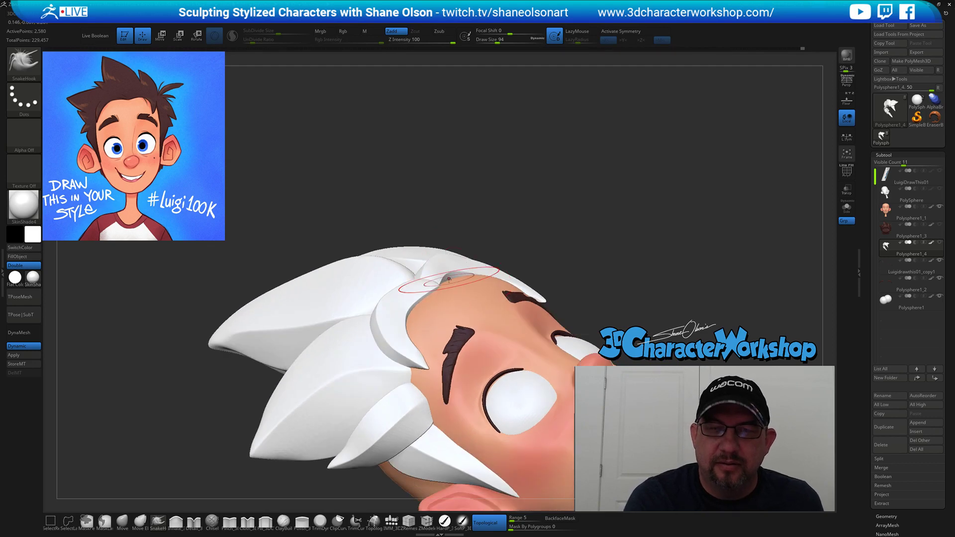
{"action": "mouse_move", "coordinate": [541, 240]}
{"action": "left_mouse_down"}
{"action": "mouse_move", "coordinate": [522, 231]}
{"action": "mouse_move", "coordinate": [430, 273]}
{"action": "mouse_move", "coordinate": [416, 263]}
{"action": "left_mouse_up"}
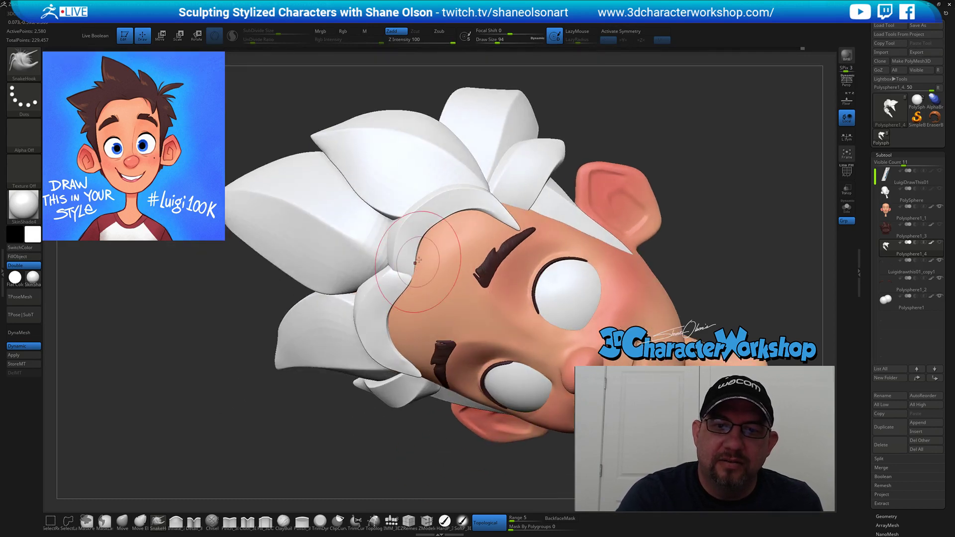
Refine the inner edges and tips of the two fringe clumps from above with SnakeHook, using draw sizes of 101 and 77.
{"action": "right_click_drag", "start_coordinate": [454, 252], "coordinate": [494, 222]}
{"action": "key", "text": "s"}
{"action": "mouse_move", "coordinate": [529, 207]}
{"action": "left_mouse_down"}
{"action": "mouse_move", "coordinate": [519, 178]}
{"action": "mouse_move", "coordinate": [520, 203]}
{"action": "left_mouse_up"}
{"action": "key", "text": "s"}
{"action": "left_click_drag", "start_coordinate": [519, 203], "coordinate": [513, 203]}
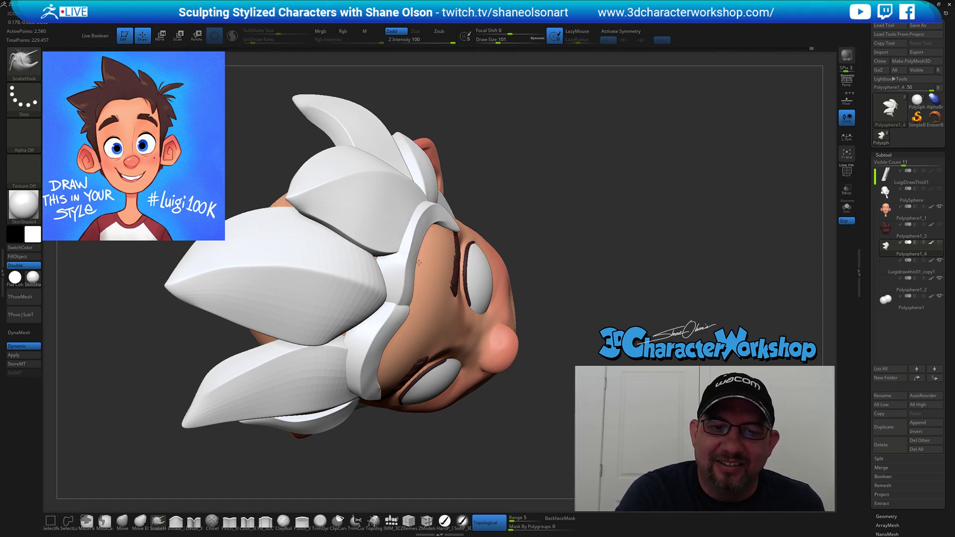
{"action": "mouse_move", "coordinate": [426, 344]}
{"action": "right_mouse_down"}
{"action": "mouse_move", "coordinate": [394, 320]}
{"action": "mouse_move", "coordinate": [421, 360]}
{"action": "right_mouse_up"}
{"action": "key", "text": "s"}
{"action": "left_click_drag", "start_coordinate": [421, 360], "coordinate": [413, 359]}
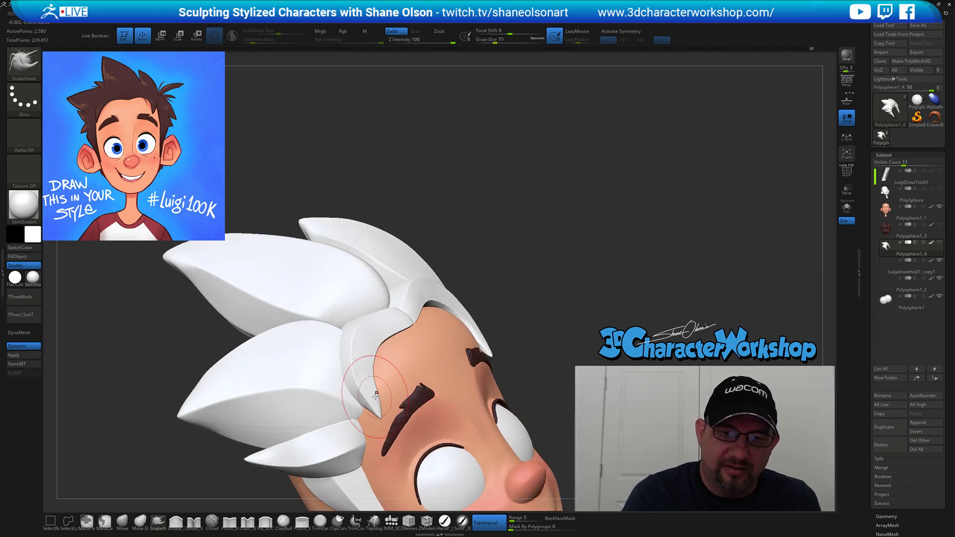
Adjust the small hair clump above the ear on the head's swept-back side with SnakeHook at a draw size of 112.
{"action": "left_click_drag", "start_coordinate": [566, 277], "coordinate": [557, 203], "text": "shift"}
{"action": "mouse_move", "coordinate": [557, 291]}
{"action": "left_mouse_down"}
{"action": "mouse_move", "coordinate": [612, 295]}
{"action": "mouse_move", "coordinate": [565, 294]}
{"action": "left_mouse_up"}
{"action": "left_click_drag", "start_coordinate": [565, 295], "coordinate": [546, 246], "text": "alt"}
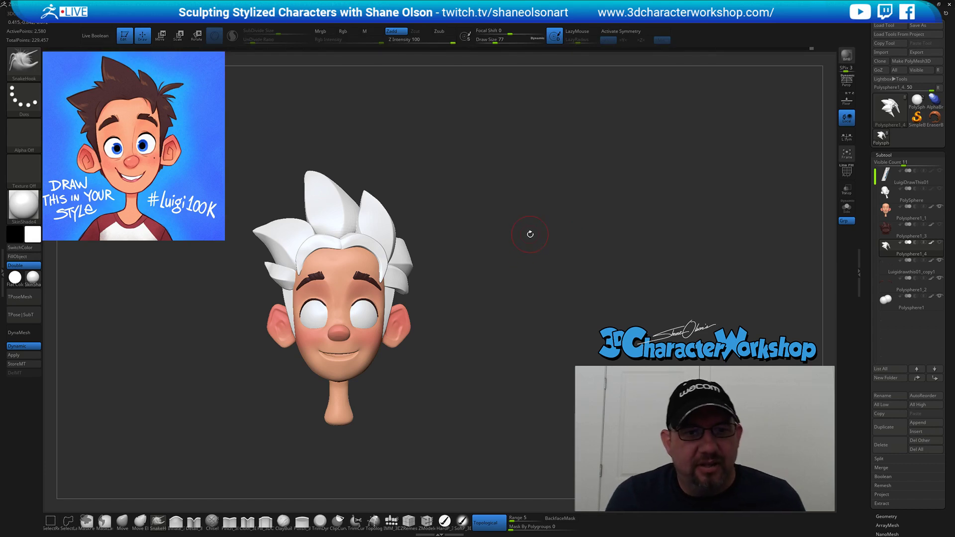
{"action": "left_click_drag", "start_coordinate": [516, 246], "coordinate": [522, 274]}
{"action": "left_click_drag", "start_coordinate": [258, 313], "coordinate": [209, 312], "text": "alt"}
{"action": "right_click_drag", "start_coordinate": [446, 331], "coordinate": [471, 284]}
{"action": "left_click_drag", "start_coordinate": [471, 284], "coordinate": [509, 293], "text": "alt"}
{"action": "left_click_drag", "start_coordinate": [260, 282], "coordinate": [269, 280]}
{"action": "key", "text": "s"}
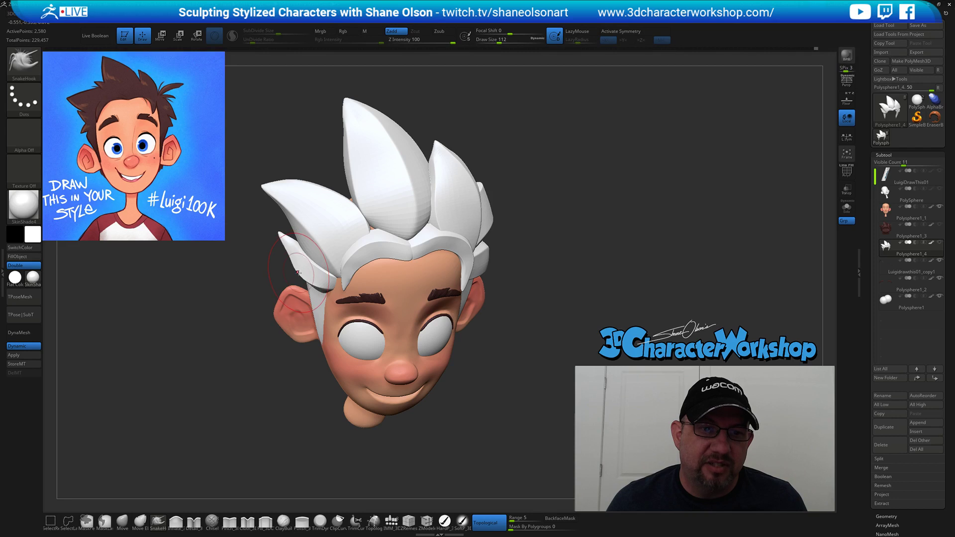
{"action": "right_click_drag", "start_coordinate": [612, 249], "coordinate": [607, 214], "text": "shift"}
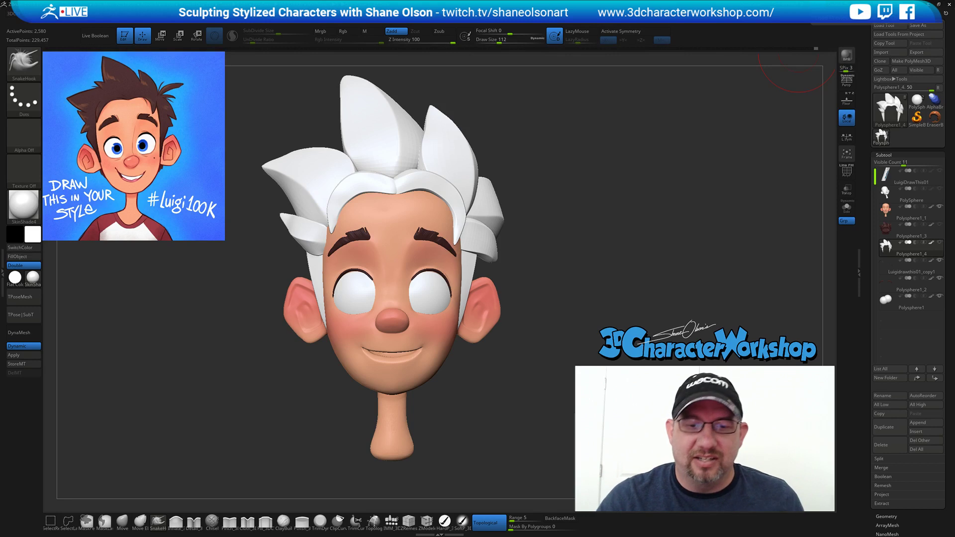
Examine the whole hairstyle from the front, side and below to compare its silhouette with the reference.
{"action": "left_click_drag", "start_coordinate": [568, 294], "coordinate": [561, 293]}
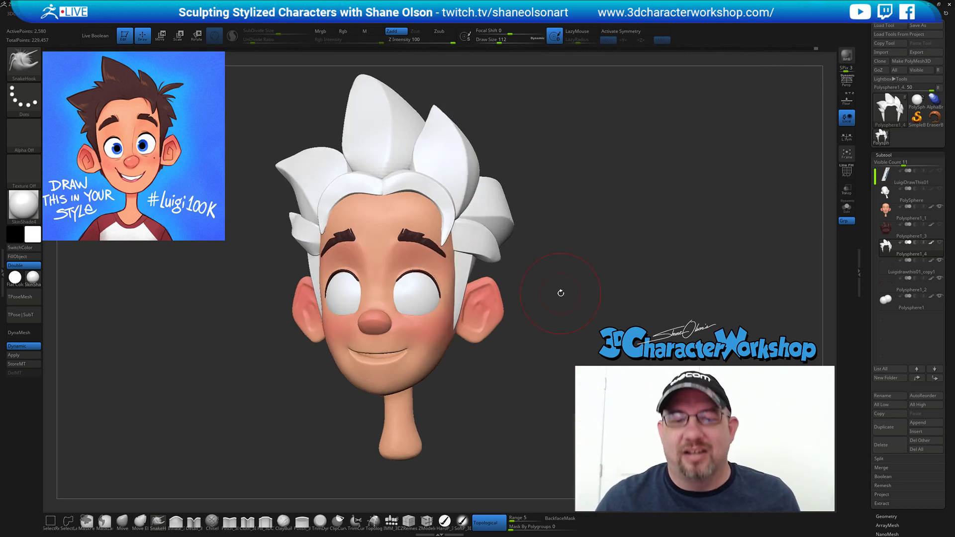
{"action": "mouse_move", "coordinate": [608, 284]}
{"action": "left_mouse_down"}
{"action": "mouse_move", "coordinate": [621, 273]}
{"action": "mouse_move", "coordinate": [613, 266]}
{"action": "left_mouse_up"}
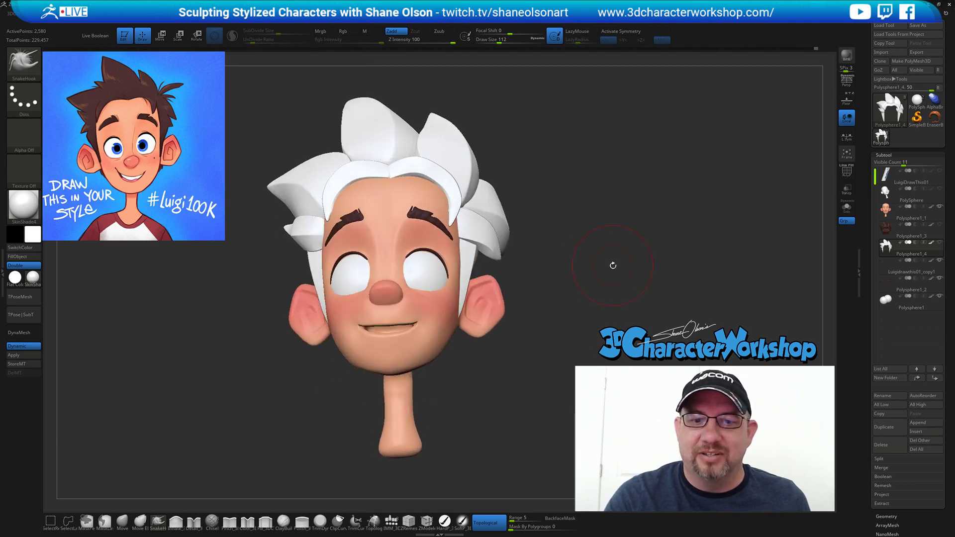
{"action": "key", "text": "s"}
{"action": "mouse_move", "coordinate": [551, 265]}
{"action": "left_mouse_down"}
{"action": "mouse_move", "coordinate": [504, 268]}
{"action": "mouse_move", "coordinate": [574, 328]}
{"action": "left_mouse_up"}
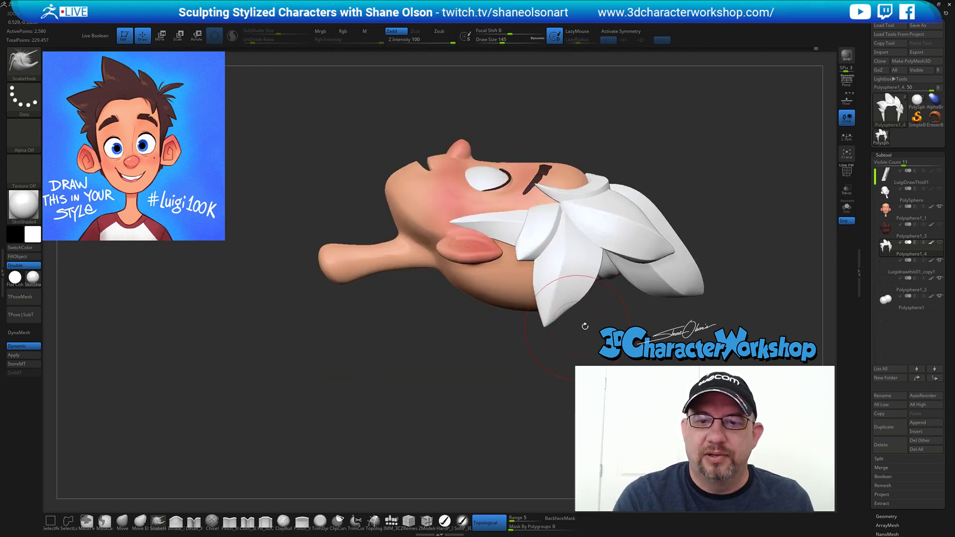
{"action": "left_click_drag", "start_coordinate": [632, 324], "coordinate": [628, 284], "text": "alt"}
{"action": "left_click_drag", "start_coordinate": [627, 248], "coordinate": [617, 308]}
{"action": "left_click_drag", "start_coordinate": [502, 269], "coordinate": [573, 267]}
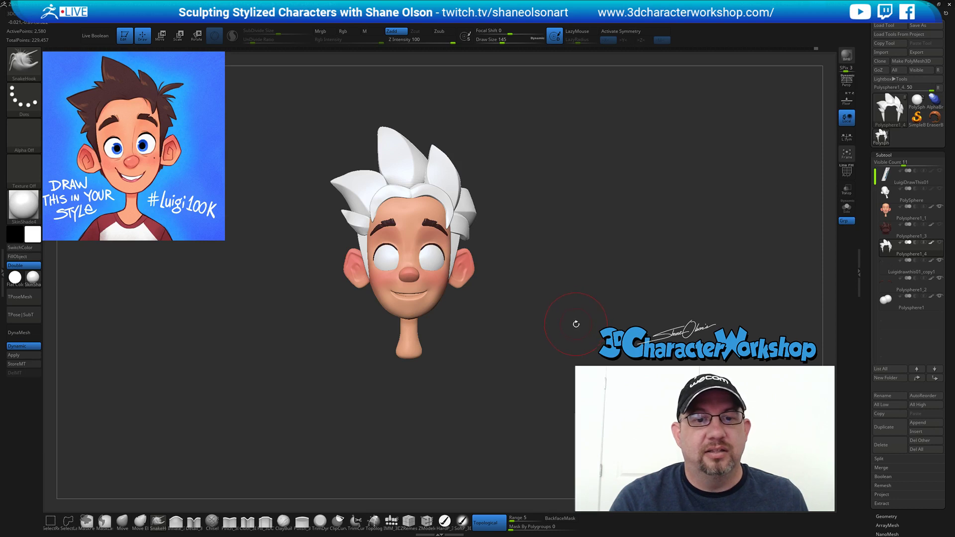
Set the smoothing intensity to 11 and smooth the small pointed clump above the ear.
{"action": "key", "text": "s"}
{"action": "mouse_move", "coordinate": [557, 291]}
{"action": "left_mouse_down", "text": "alt"}
{"action": "mouse_move", "coordinate": [541, 283]}
{"action": "mouse_move", "coordinate": [577, 279]}
{"action": "left_mouse_up", "text": "alt"}
{"action": "key", "text": "s"}
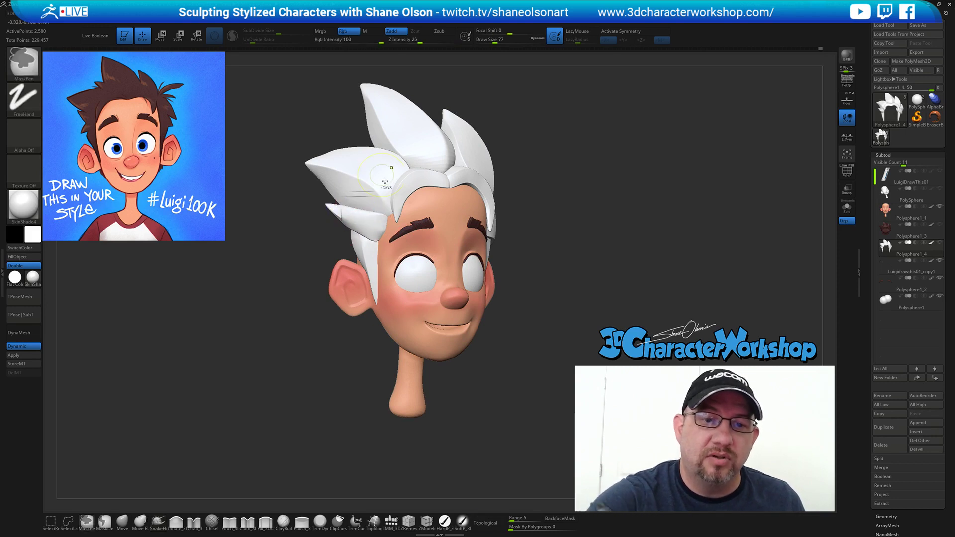
{"action": "key", "text": "ctrl+z"}
{"action": "left_click", "coordinate": [409, 41], "text": "shift"}
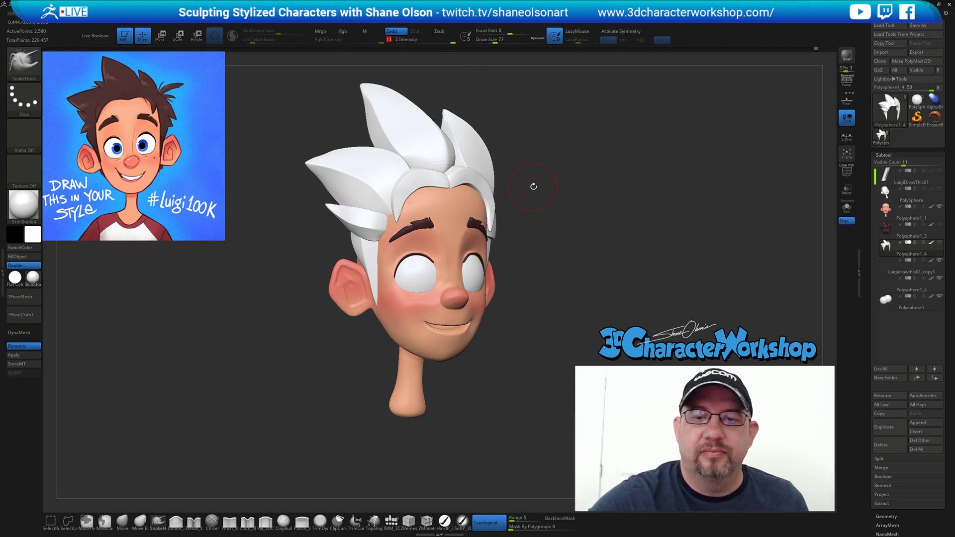
{"action": "key", "text": "shift"}
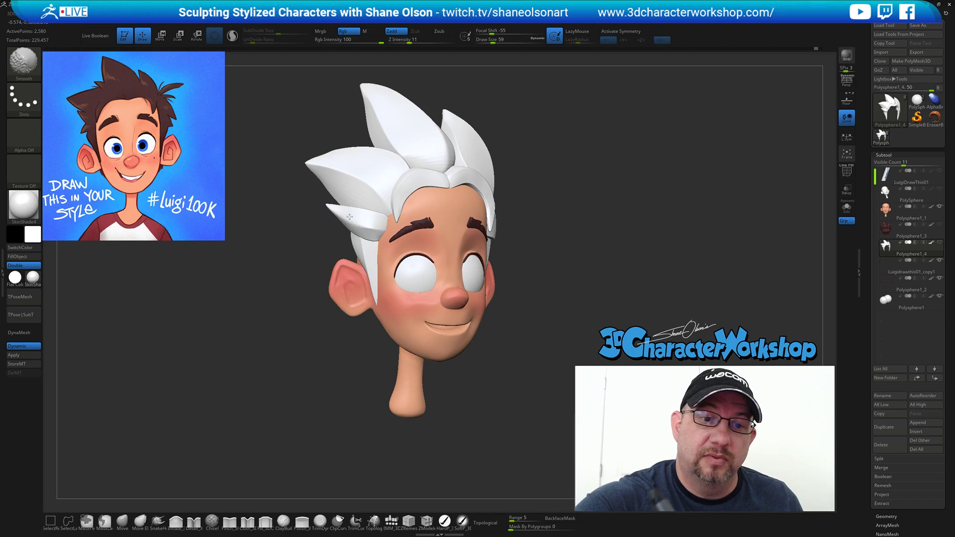
{"action": "mouse_move", "coordinate": [595, 279]}
{"action": "left_mouse_down"}
{"action": "mouse_move", "coordinate": [575, 292]}
{"action": "mouse_move", "coordinate": [584, 305]}
{"action": "mouse_move", "coordinate": [574, 298]}
{"action": "mouse_move", "coordinate": [621, 299]}
{"action": "left_mouse_up"}
{"action": "key", "text": "shift"}
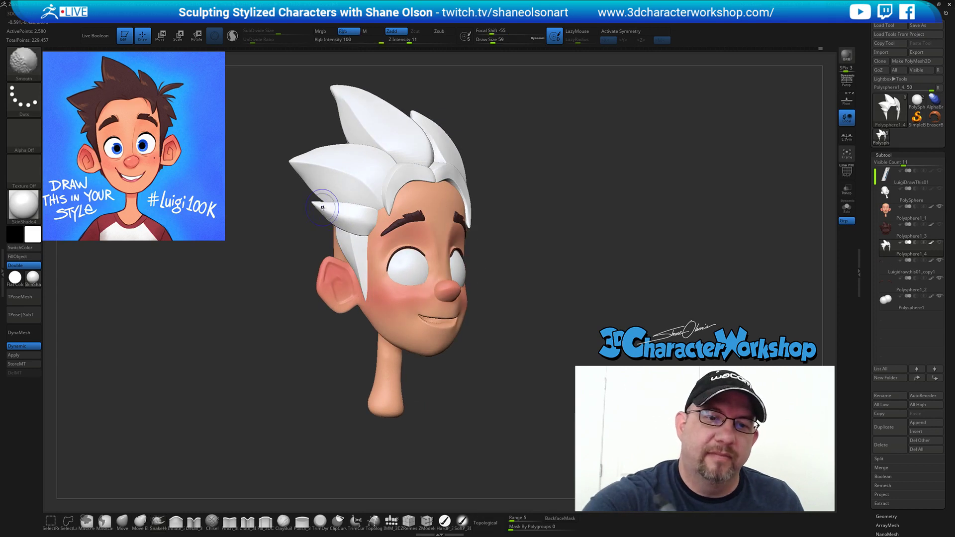
{"action": "left_click_drag", "start_coordinate": [550, 281], "coordinate": [511, 283]}
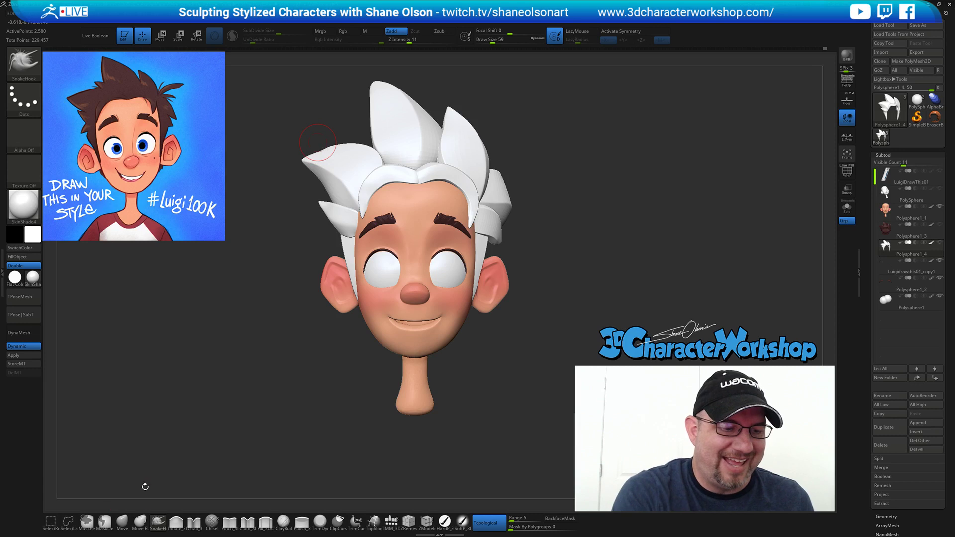
Reshape the tip of the large side clump with the Move brush at a draw size of 56 and smooth it.
{"action": "left_click", "coordinate": [122, 521]}
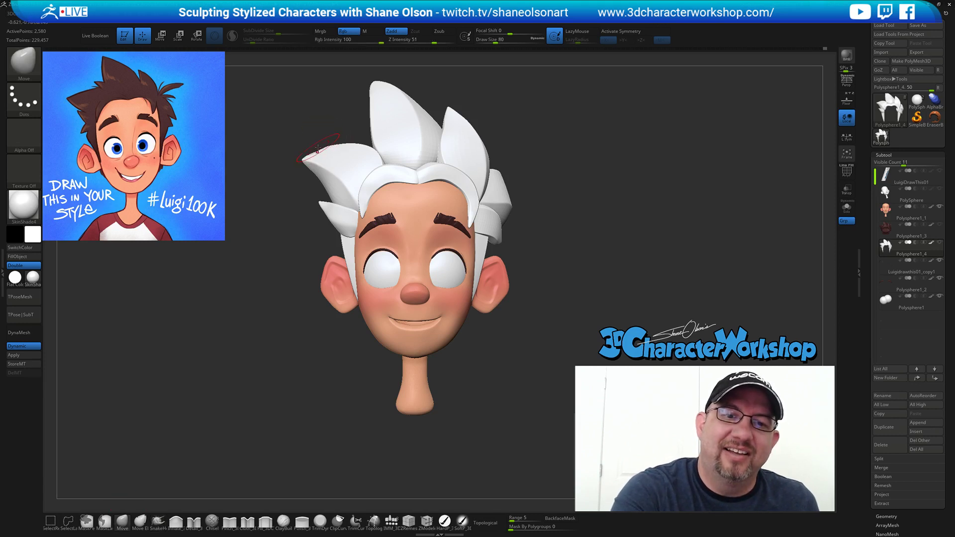
{"action": "key", "text": "f"}
{"action": "key", "text": "s"}
{"action": "left_click_drag", "start_coordinate": [338, 131], "coordinate": [330, 132]}
{"action": "key", "text": "shift"}
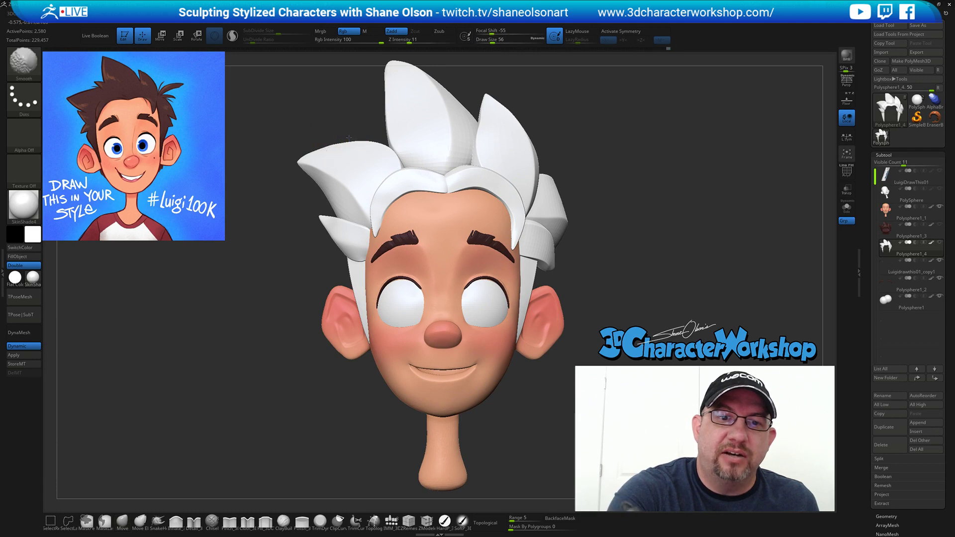
{"action": "left_click_drag", "start_coordinate": [610, 237], "coordinate": [607, 252]}
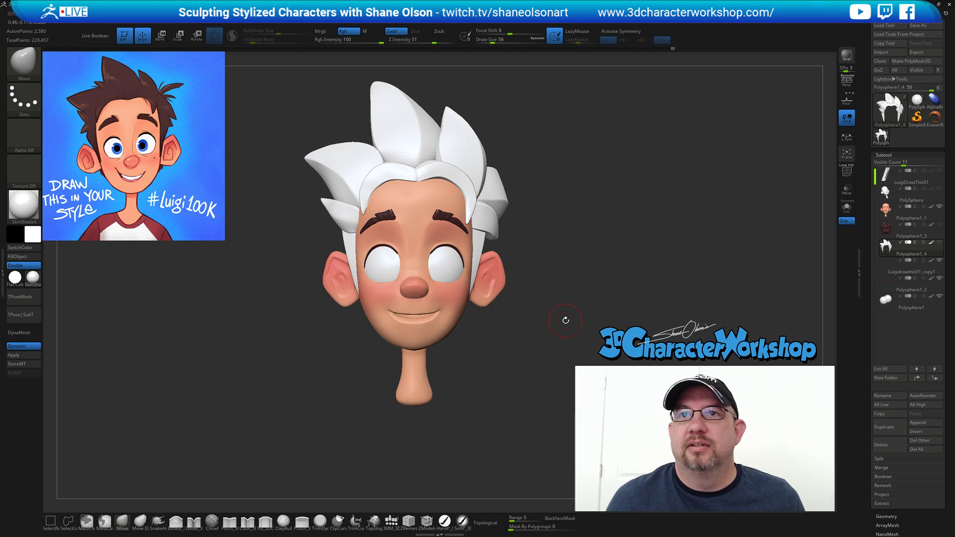
Look through the stroke's curve modifiers and general modifiers without changing any setting.
{"action": "left_click_drag", "start_coordinate": [586, 272], "coordinate": [557, 277]}
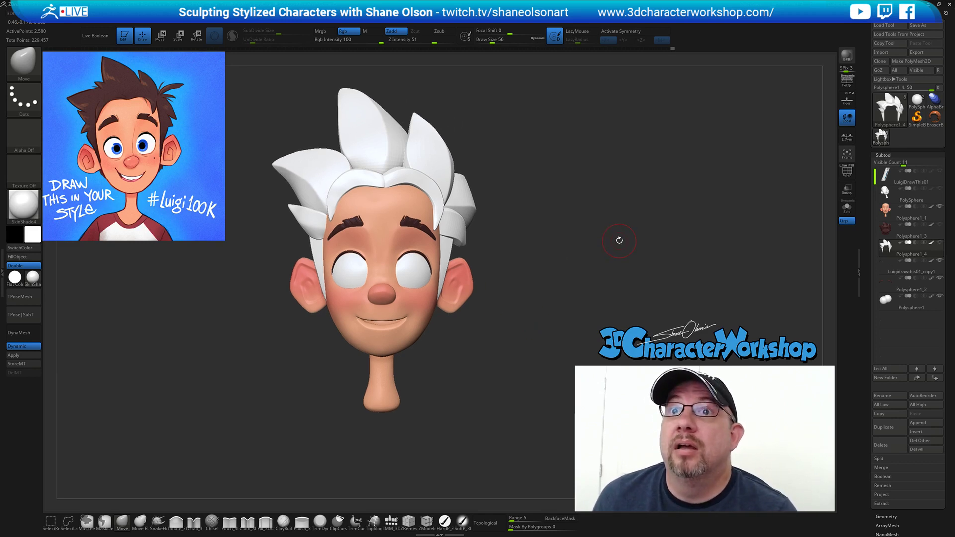
{"action": "mouse_move", "coordinate": [608, 225]}
{"action": "left_mouse_down"}
{"action": "mouse_move", "coordinate": [612, 234]}
{"action": "mouse_move", "coordinate": [580, 231]}
{"action": "mouse_move", "coordinate": [596, 222]}
{"action": "left_mouse_up"}
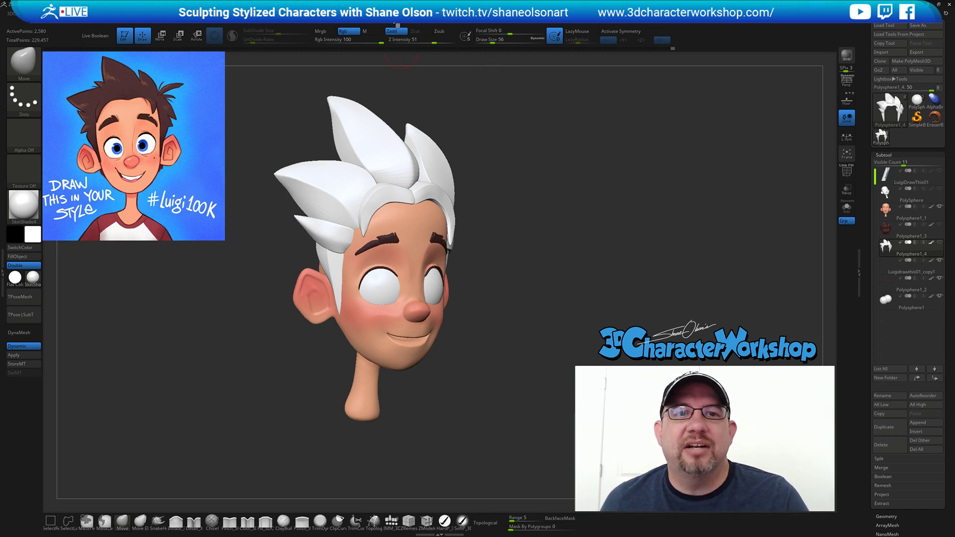
{"action": "left_click", "coordinate": [375, 14]}
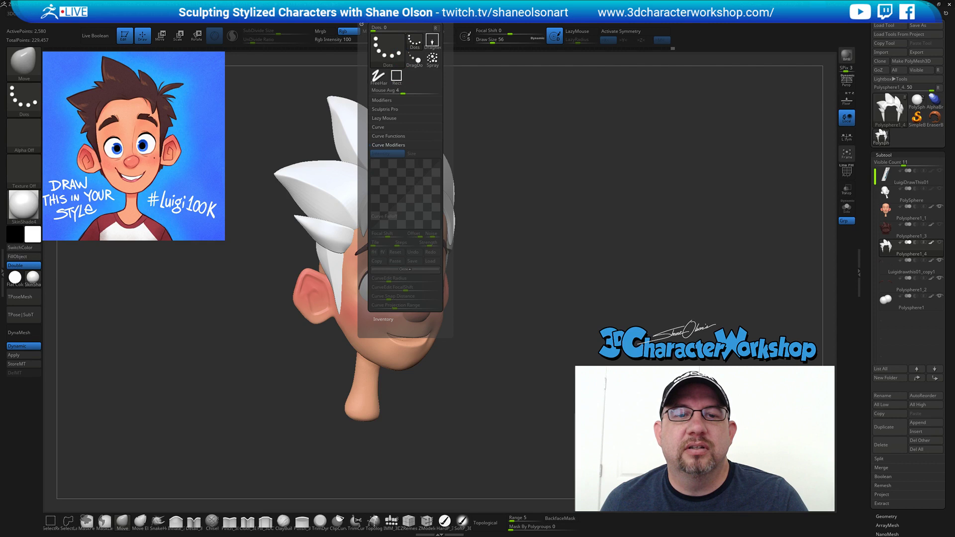
{"action": "left_click", "coordinate": [403, 146]}
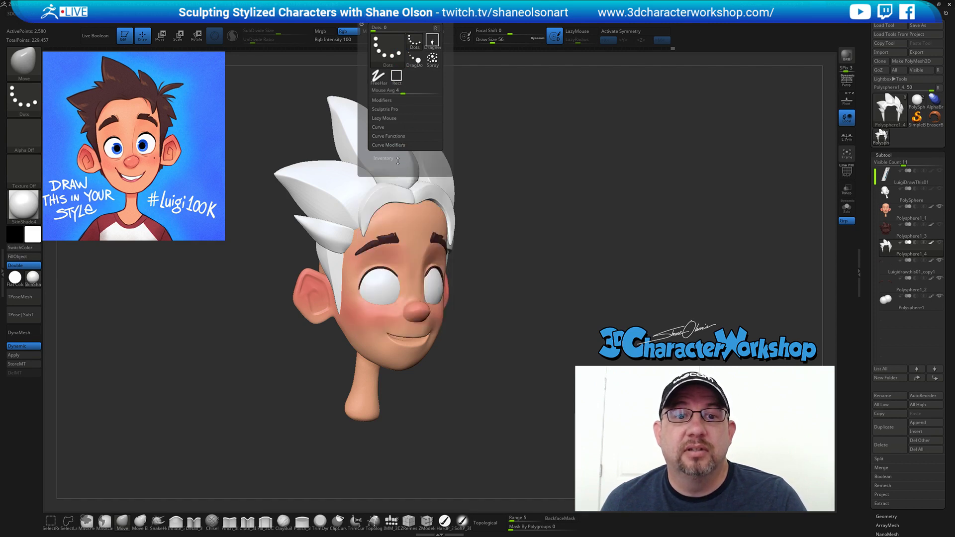
{"action": "left_click", "coordinate": [382, 101]}
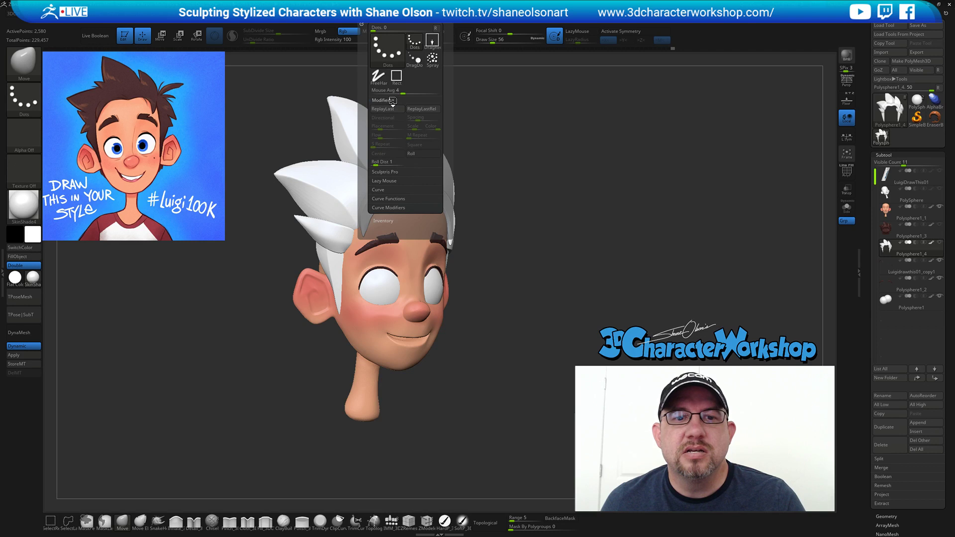
{"action": "left_click", "coordinate": [392, 101]}
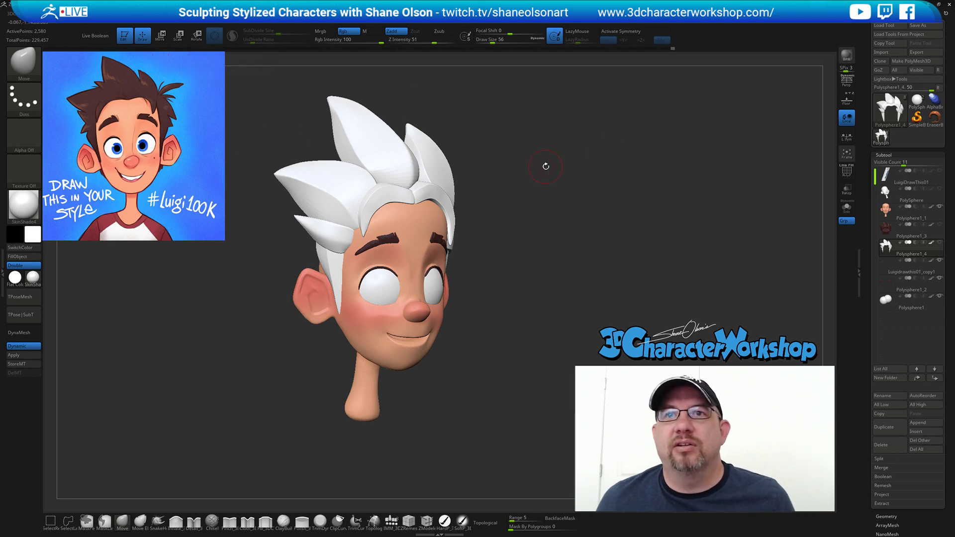
Inspect the hair from both sides and review the Once Z and Continuous Z depth options.
{"action": "left_click_drag", "start_coordinate": [571, 155], "coordinate": [561, 164]}
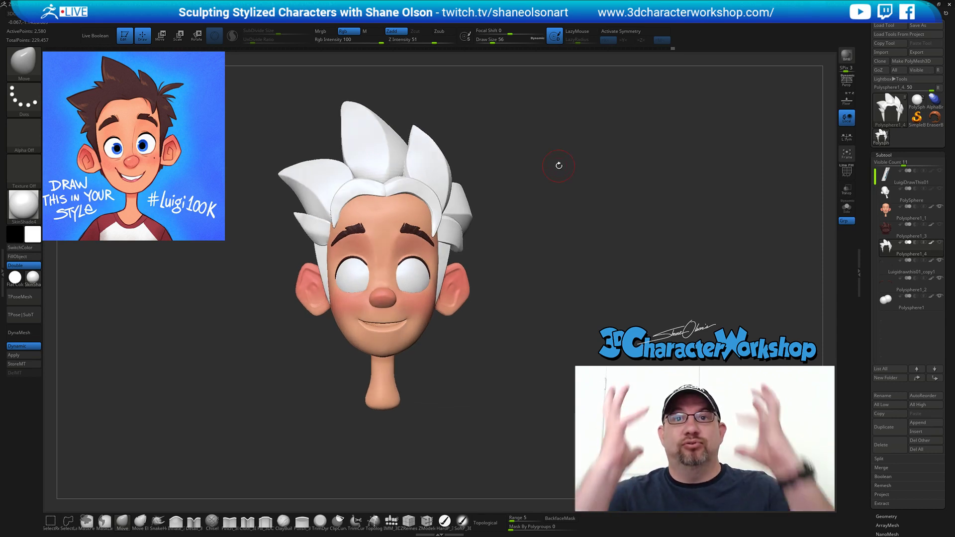
{"action": "left_click_drag", "start_coordinate": [558, 165], "coordinate": [579, 180]}
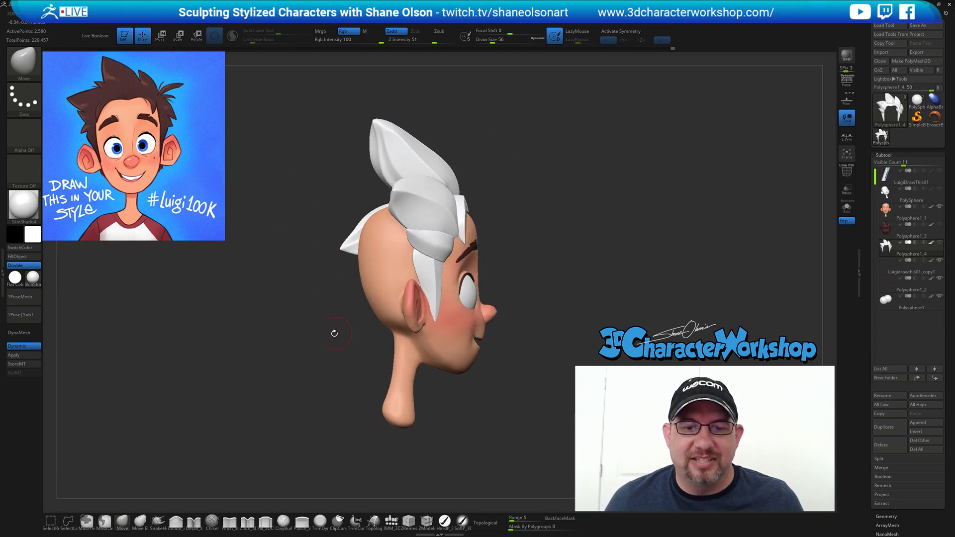
{"action": "mouse_move", "coordinate": [631, 179]}
{"action": "left_mouse_down"}
{"action": "mouse_move", "coordinate": [560, 144]}
{"action": "mouse_move", "coordinate": [610, 152]}
{"action": "mouse_move", "coordinate": [559, 135]}
{"action": "left_mouse_up"}
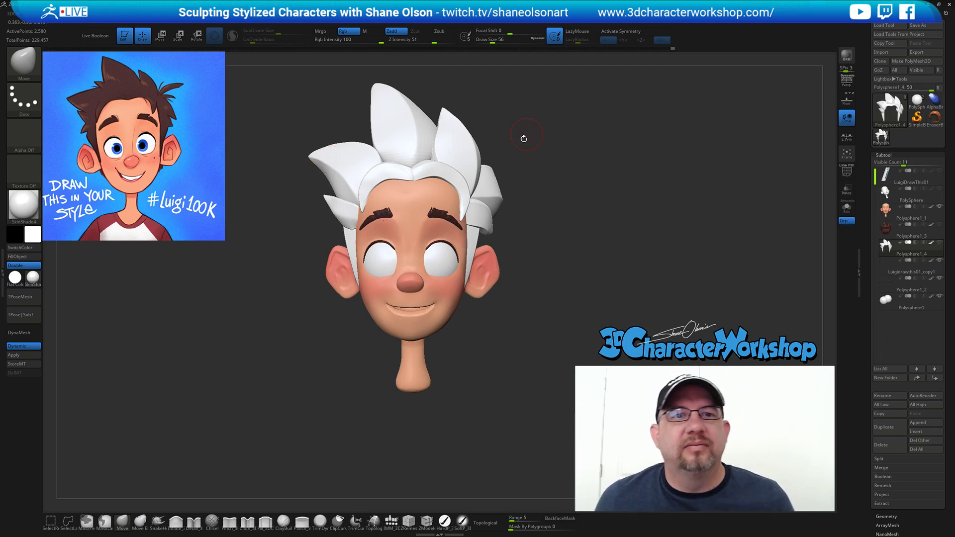
{"action": "left_click", "coordinate": [275, 15]}
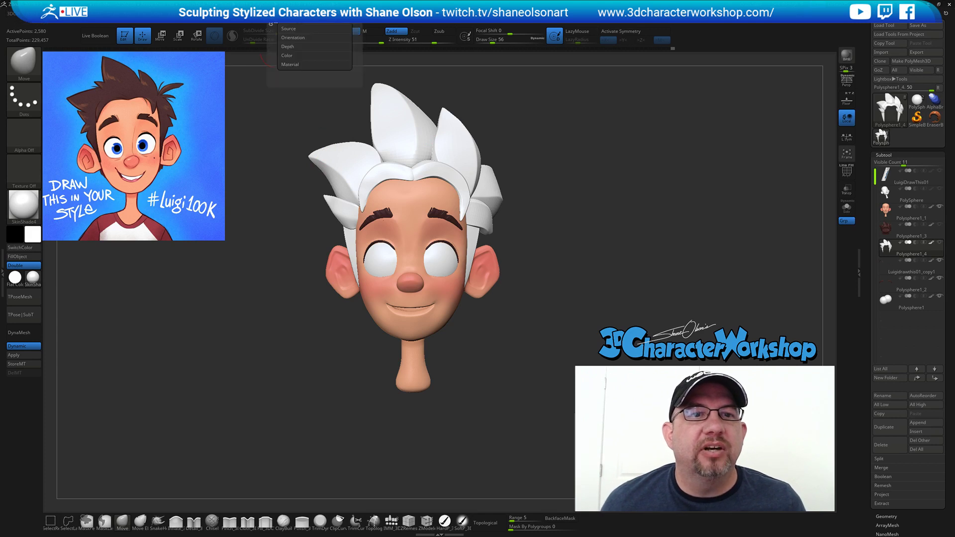
{"action": "left_click", "coordinate": [284, 46]}
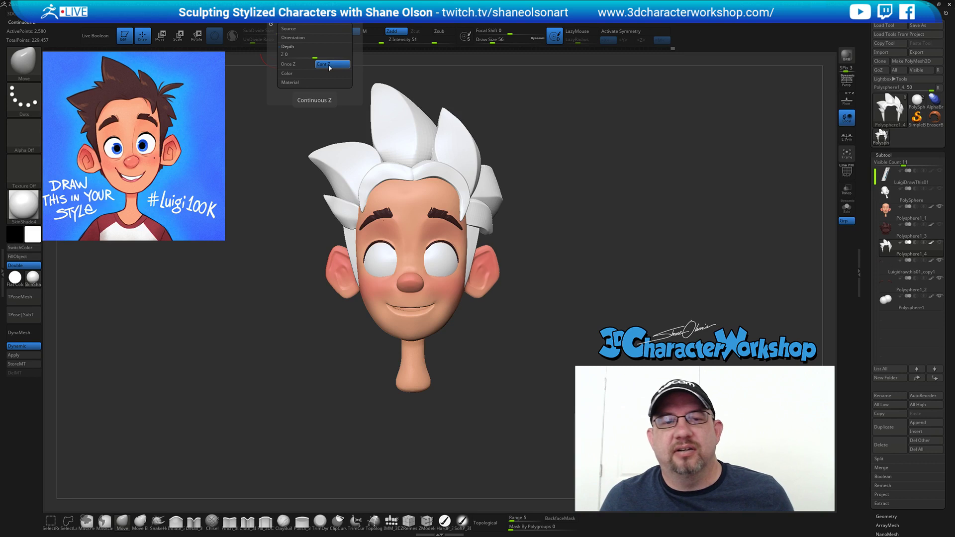
{"action": "left_click_drag", "start_coordinate": [596, 163], "coordinate": [468, 141]}
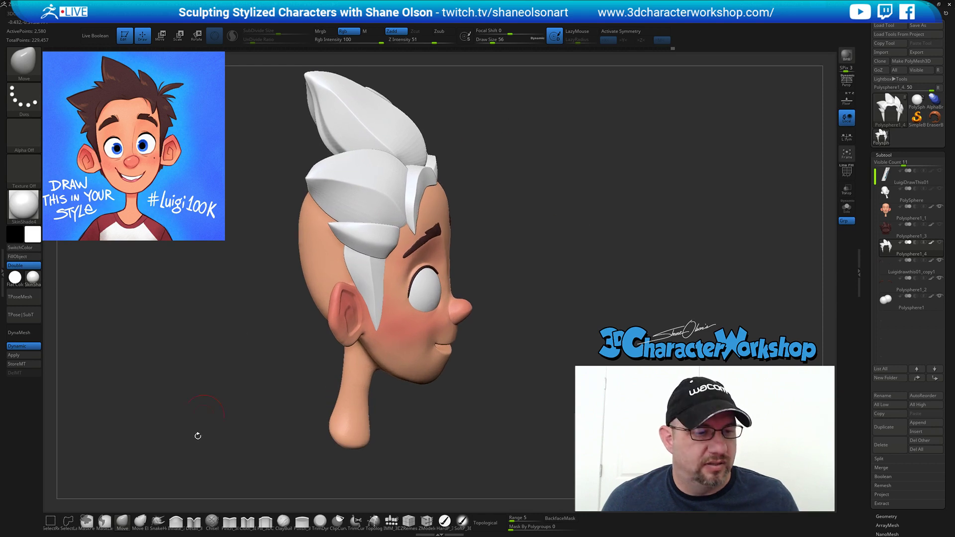
Set the Move draw size to 104 and check the hair clumps against the reference from several angles.
{"action": "key", "text": "s"}
{"action": "left_click_drag", "start_coordinate": [270, 133], "coordinate": [304, 103]}
{"action": "left_click_drag", "start_coordinate": [546, 133], "coordinate": [545, 133]}
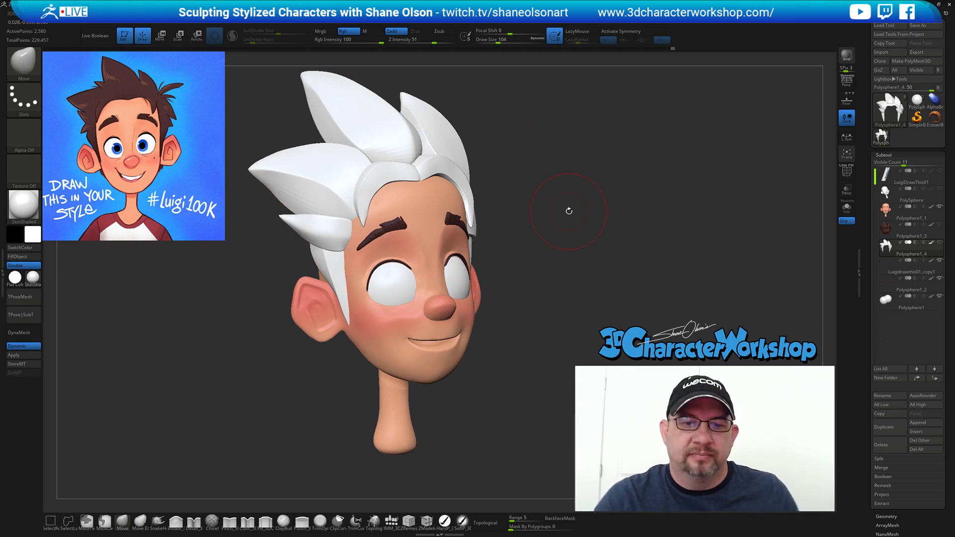
{"action": "left_click_drag", "start_coordinate": [557, 303], "coordinate": [526, 306]}
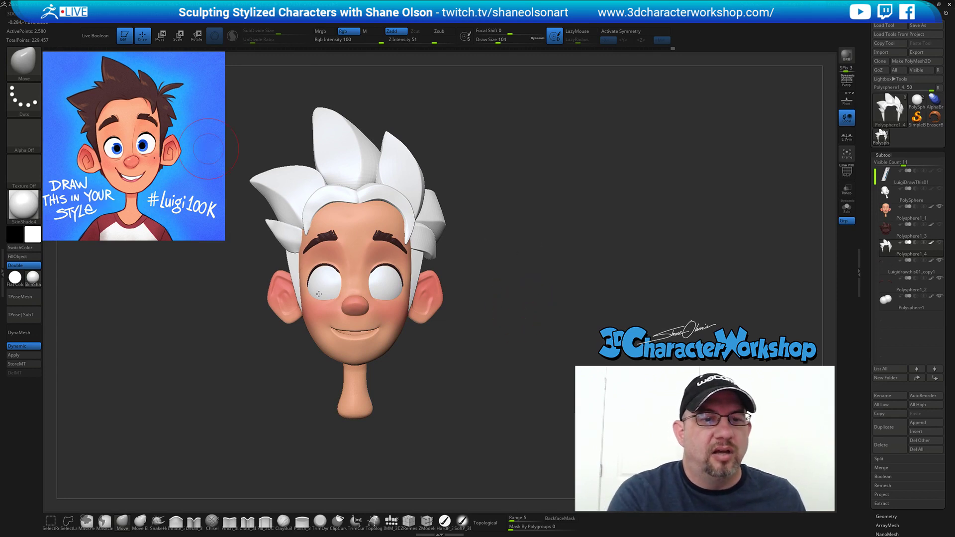
{"action": "right_click_drag", "start_coordinate": [345, 275], "coordinate": [361, 298], "text": "alt"}
{"action": "mouse_move", "coordinate": [522, 294]}
{"action": "left_mouse_down"}
{"action": "mouse_move", "coordinate": [509, 291]}
{"action": "mouse_move", "coordinate": [520, 283]}
{"action": "left_mouse_up"}
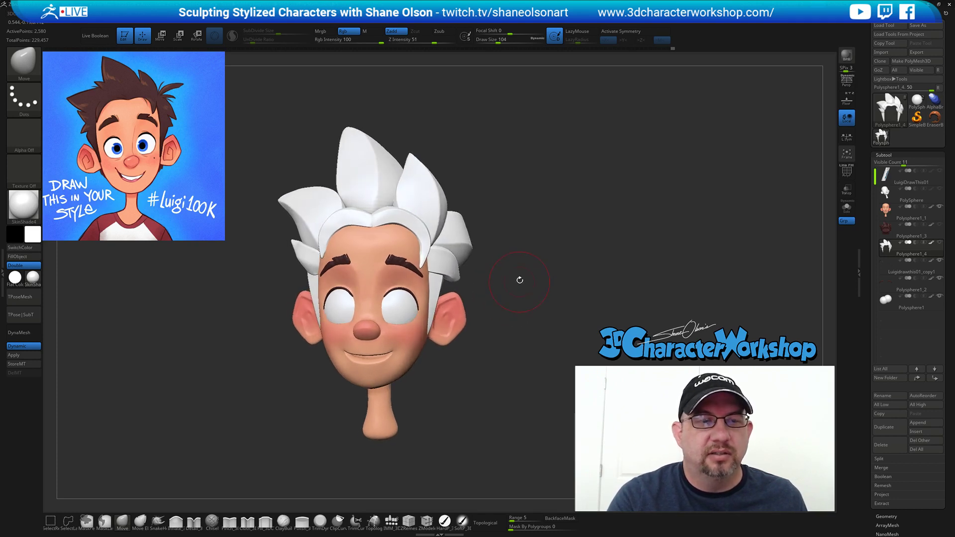
Turn on the Topological option for the Move brush, set the draw size to 257 and adjust the large side clump.
{"action": "left_click_drag", "start_coordinate": [477, 185], "coordinate": [495, 210]}
{"action": "key", "text": "s"}
{"action": "left_click", "coordinate": [495, 212]}
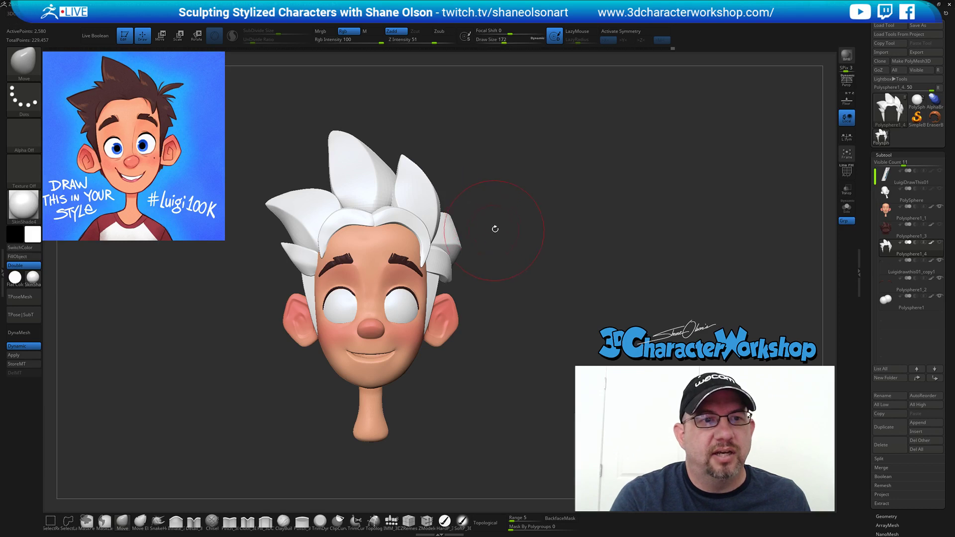
{"action": "left_click_drag", "start_coordinate": [512, 252], "coordinate": [432, 249]}
{"action": "left_click", "coordinate": [483, 529]}
{"action": "key", "text": "bracketright"}
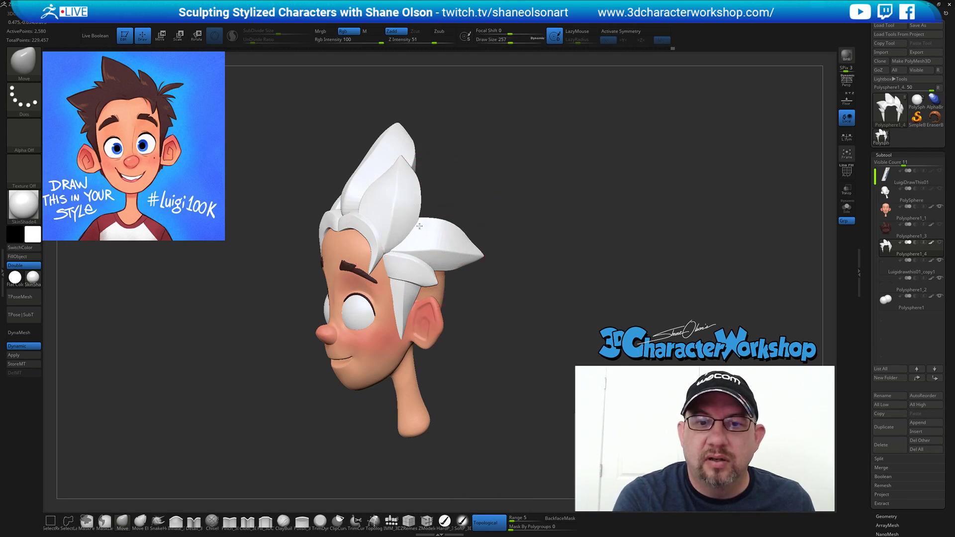
{"action": "mouse_move", "coordinate": [440, 218]}
{"action": "left_mouse_down"}
{"action": "mouse_move", "coordinate": [522, 211]}
{"action": "mouse_move", "coordinate": [492, 213]}
{"action": "left_mouse_up"}
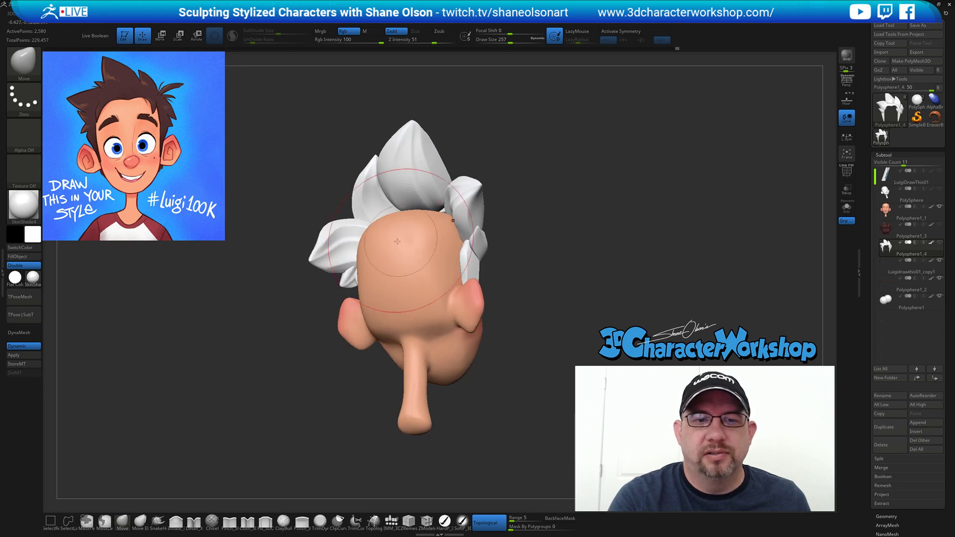
Inspect the hair clumps from behind, the side and the front, and review the Cont Z depth option.
{"action": "right_click_drag", "start_coordinate": [388, 222], "coordinate": [409, 223]}
{"action": "key", "text": "s"}
{"action": "left_click_drag", "start_coordinate": [378, 229], "coordinate": [374, 229]}
{"action": "right_click_drag", "start_coordinate": [351, 244], "coordinate": [397, 210]}
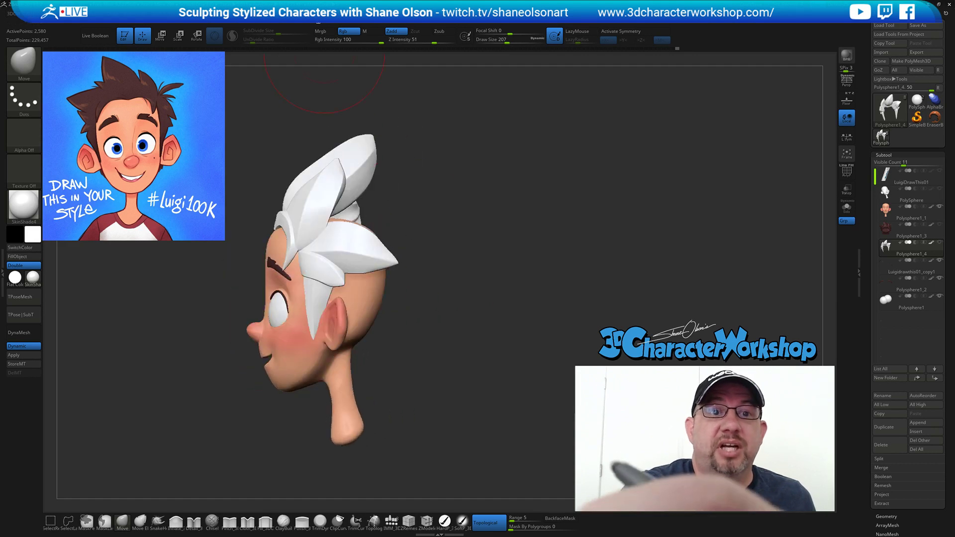
{"action": "mouse_move", "coordinate": [315, 14]}
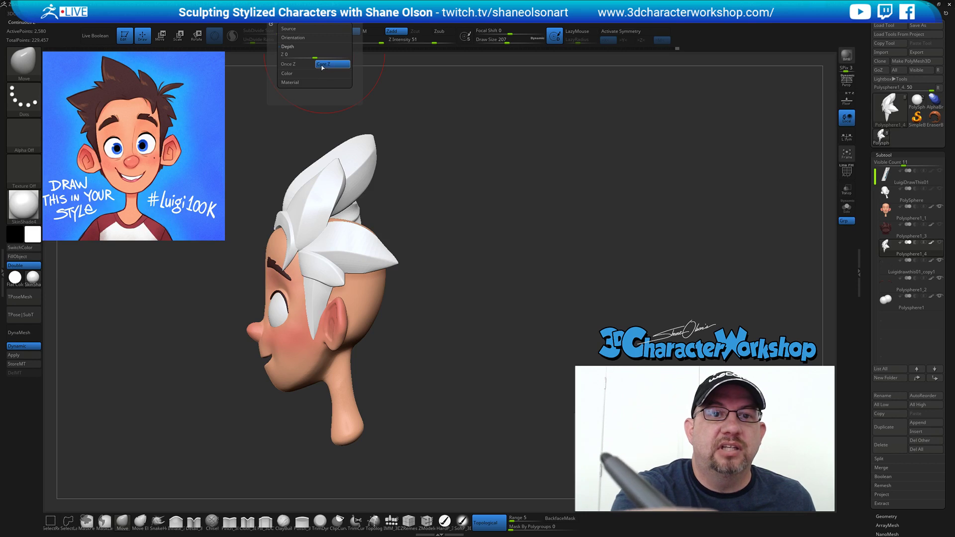
{"action": "key", "text": "s"}
{"action": "mouse_move", "coordinate": [435, 323]}
{"action": "left_mouse_down"}
{"action": "mouse_move", "coordinate": [448, 320]}
{"action": "mouse_move", "coordinate": [441, 303]}
{"action": "mouse_move", "coordinate": [470, 338]}
{"action": "mouse_move", "coordinate": [514, 314]}
{"action": "left_mouse_up"}
{"action": "key", "text": "s"}
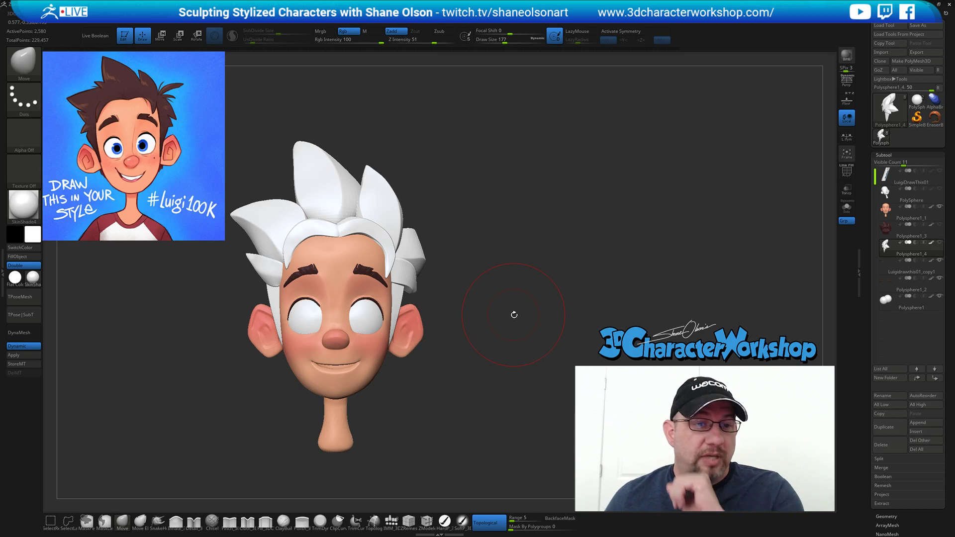
{"action": "left_click_drag", "start_coordinate": [450, 271], "coordinate": [494, 266]}
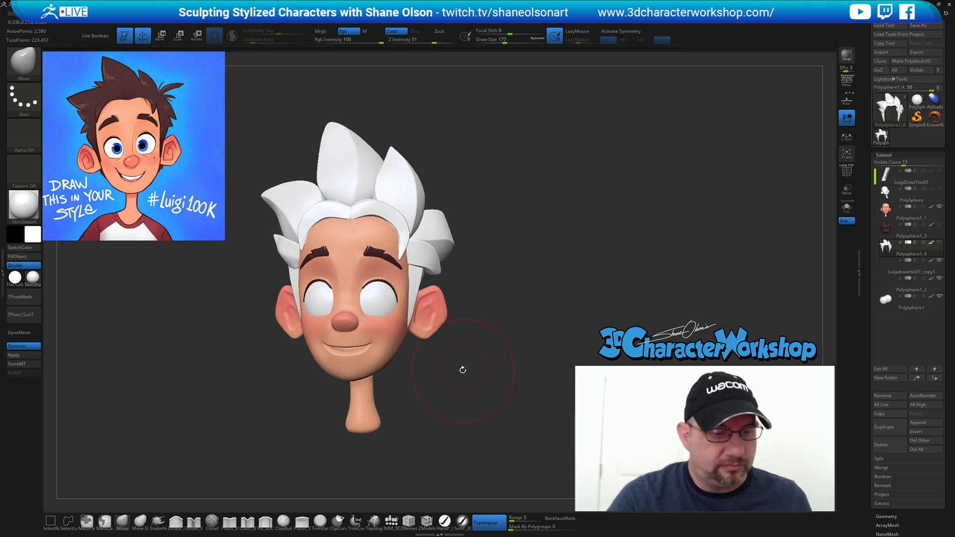
{"action": "key", "text": "s"}
{"action": "left_click_drag", "start_coordinate": [464, 368], "coordinate": [467, 368]}
{"action": "left_click_drag", "start_coordinate": [488, 284], "coordinate": [393, 243]}
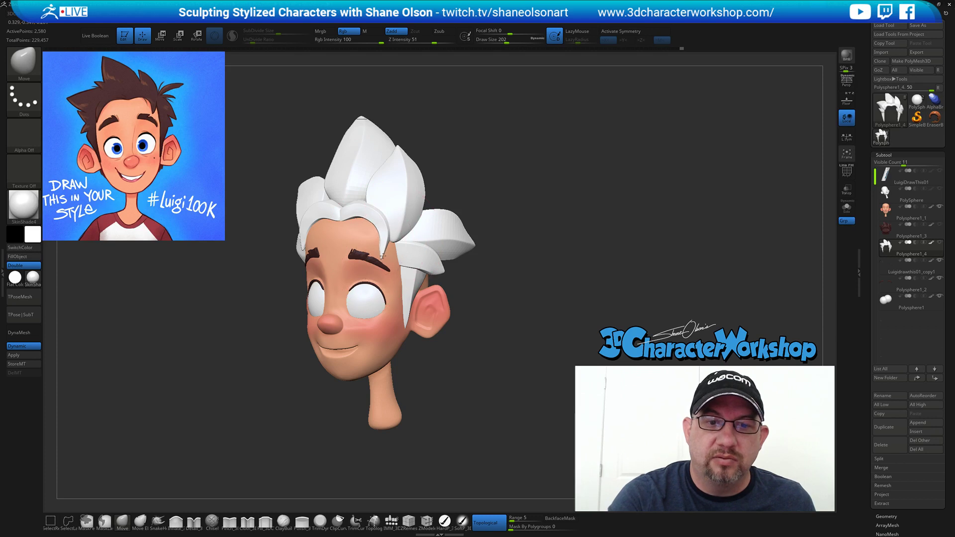
{"action": "key", "text": "s"}
{"action": "left_click_drag", "start_coordinate": [387, 226], "coordinate": [375, 221]}
{"action": "mouse_move", "coordinate": [488, 253]}
{"action": "left_mouse_down"}
{"action": "mouse_move", "coordinate": [500, 251]}
{"action": "mouse_move", "coordinate": [377, 222]}
{"action": "left_mouse_up"}
Smooth the fringe clumps along the forehead hairline at a draw size of 65.
{"action": "key", "text": "s"}
{"action": "key", "text": "shift"}
{"action": "left_click_drag", "start_coordinate": [460, 288], "coordinate": [529, 293]}
{"action": "key", "text": "s"}
{"action": "left_click_drag", "start_coordinate": [528, 294], "coordinate": [550, 314]}
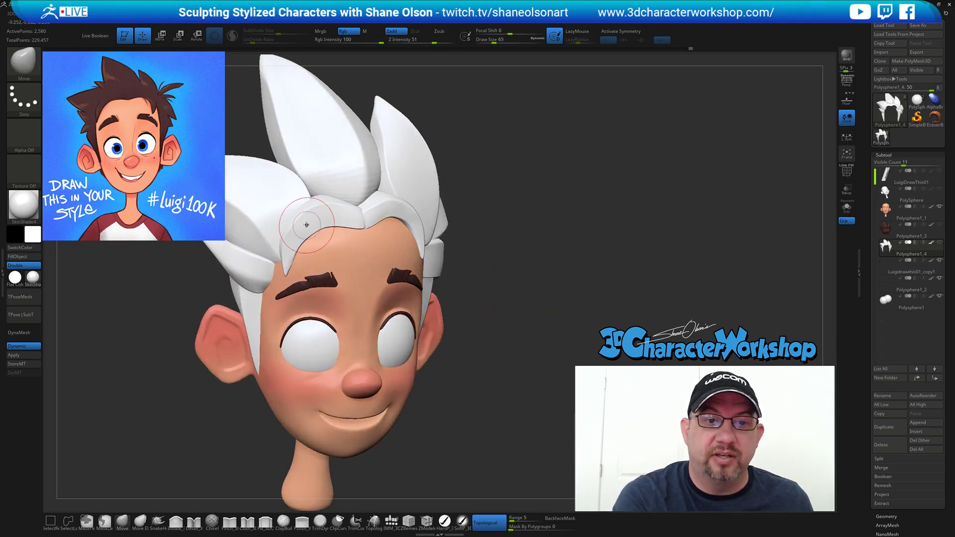
{"action": "left_click_drag", "start_coordinate": [295, 234], "coordinate": [333, 212], "text": "shift"}
{"action": "mouse_move", "coordinate": [523, 281]}
{"action": "left_mouse_down"}
{"action": "mouse_move", "coordinate": [470, 299]}
{"action": "mouse_move", "coordinate": [534, 282]}
{"action": "left_mouse_up"}
{"action": "key", "text": "shift"}
{"action": "left_click_drag", "start_coordinate": [479, 315], "coordinate": [420, 312]}
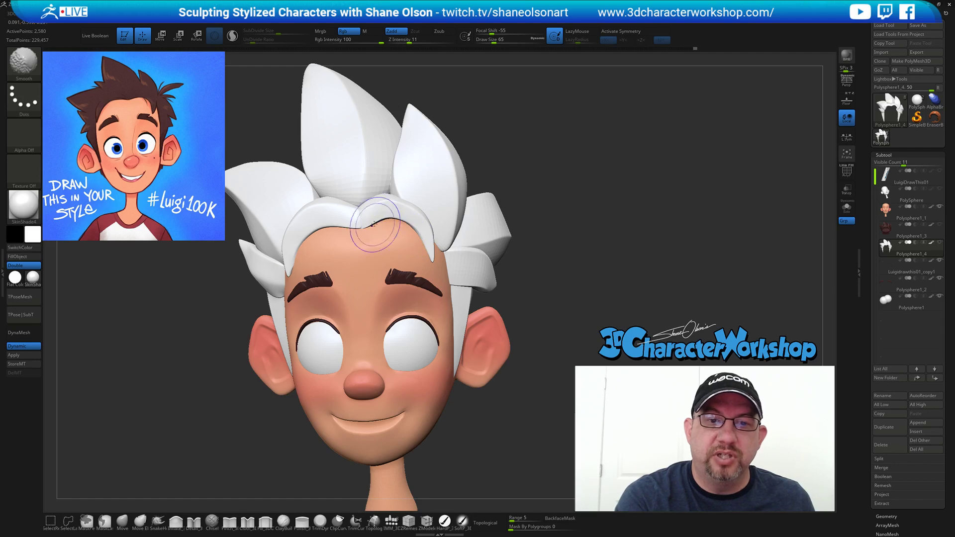
Choose the makkon_haircurves_edited insert brush with a draw size of 49 and check its name and base type.
{"action": "mouse_move", "coordinate": [522, 291]}
{"action": "left_mouse_down"}
{"action": "mouse_move", "coordinate": [565, 283]}
{"action": "mouse_move", "coordinate": [605, 308]}
{"action": "mouse_move", "coordinate": [556, 286]}
{"action": "mouse_move", "coordinate": [567, 308]}
{"action": "mouse_move", "coordinate": [538, 283]}
{"action": "mouse_move", "coordinate": [469, 400]}
{"action": "left_mouse_up"}
{"action": "key", "text": "b"}
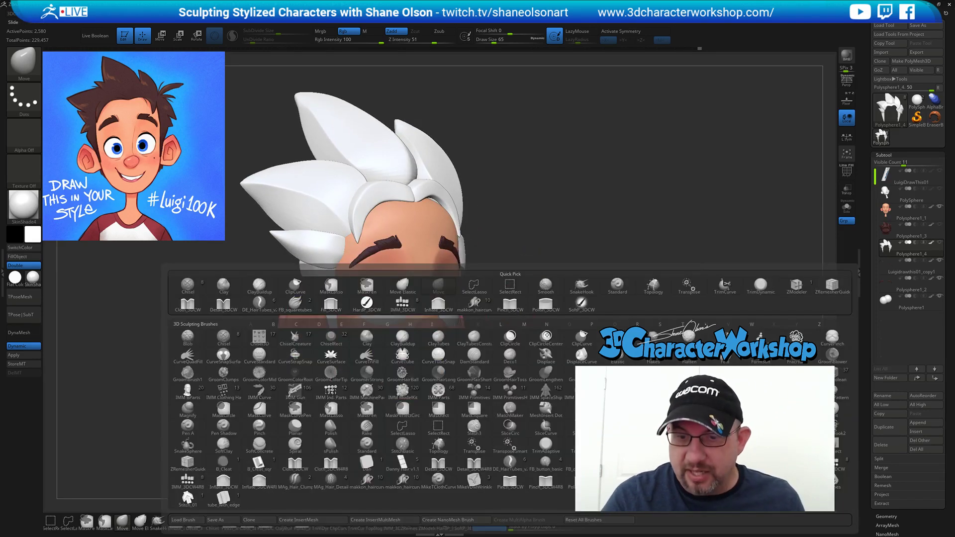
{"action": "left_click", "coordinate": [397, 478]}
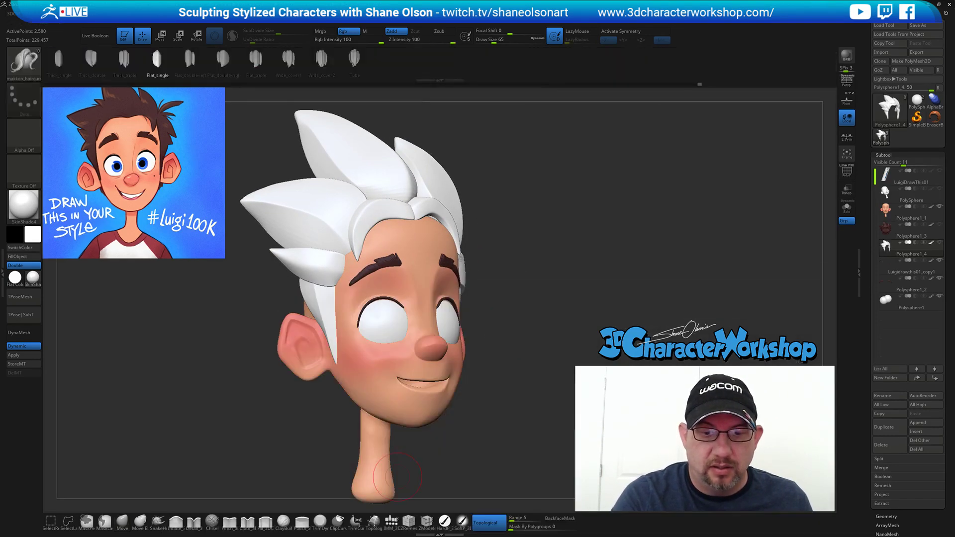
{"action": "key", "text": "s"}
{"action": "left_click_drag", "start_coordinate": [490, 290], "coordinate": [492, 255]}
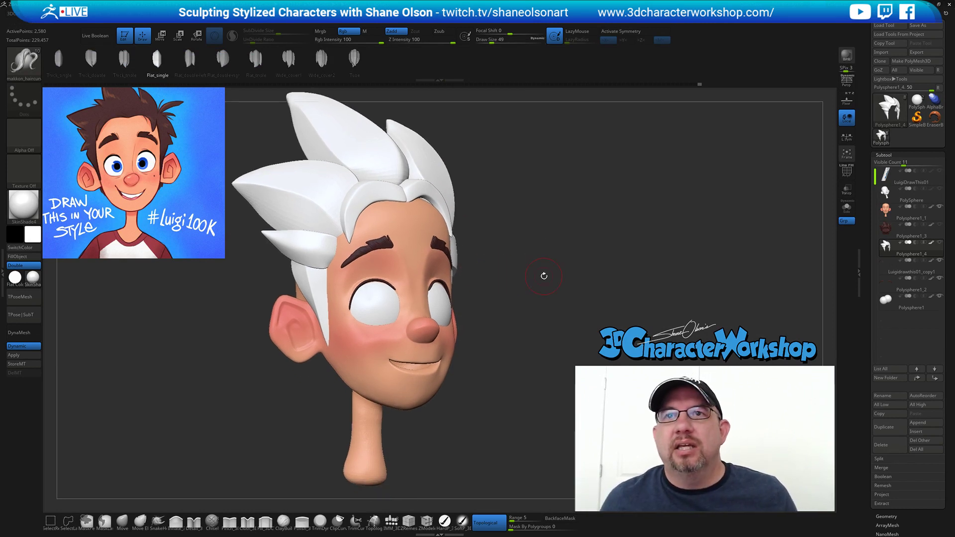
{"action": "left_click_drag", "start_coordinate": [561, 237], "coordinate": [552, 248]}
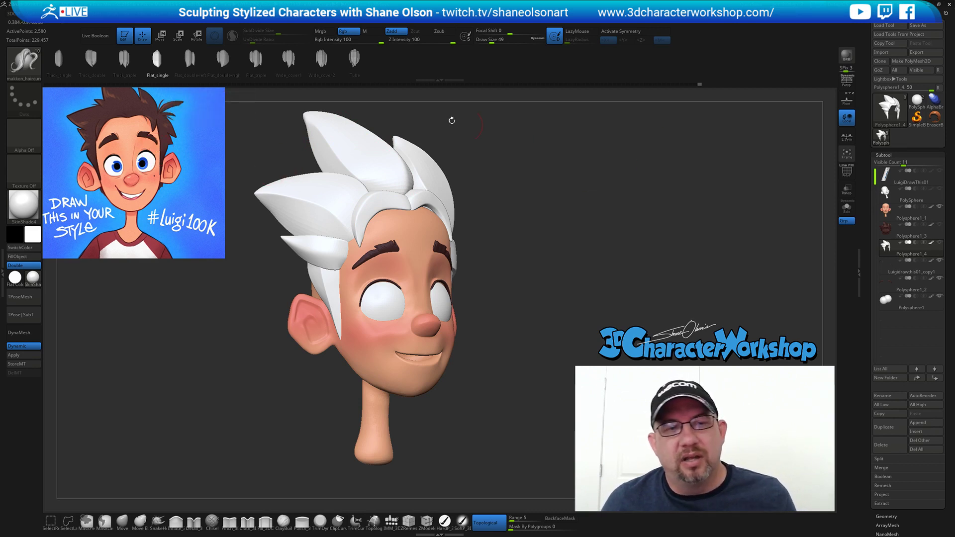
{"action": "left_click", "coordinate": [63, 13]}
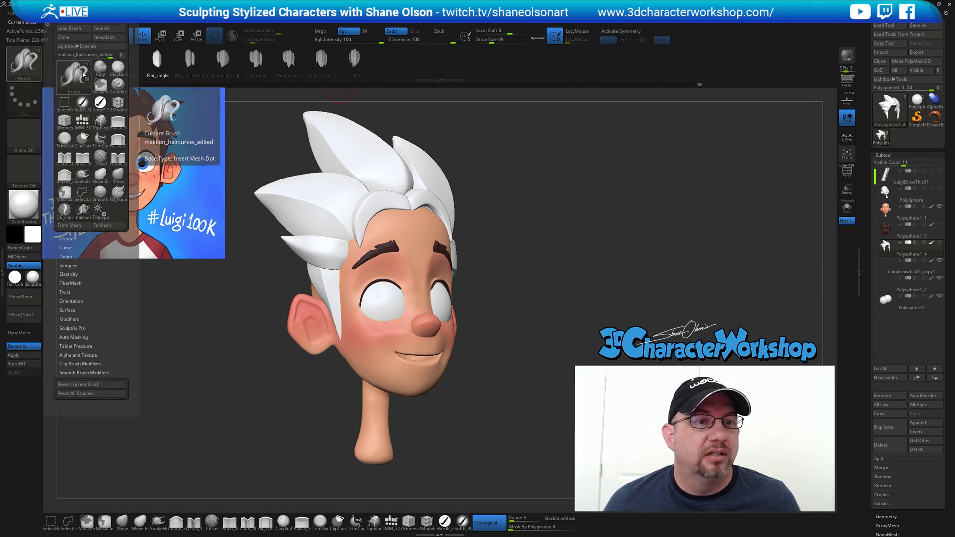
Quick-save the project and face the head forward for comparison with the reference.
{"action": "mouse_move", "coordinate": [567, 188]}
{"action": "left_mouse_down"}
{"action": "mouse_move", "coordinate": [550, 191]}
{"action": "mouse_move", "coordinate": [558, 194]}
{"action": "left_mouse_up"}
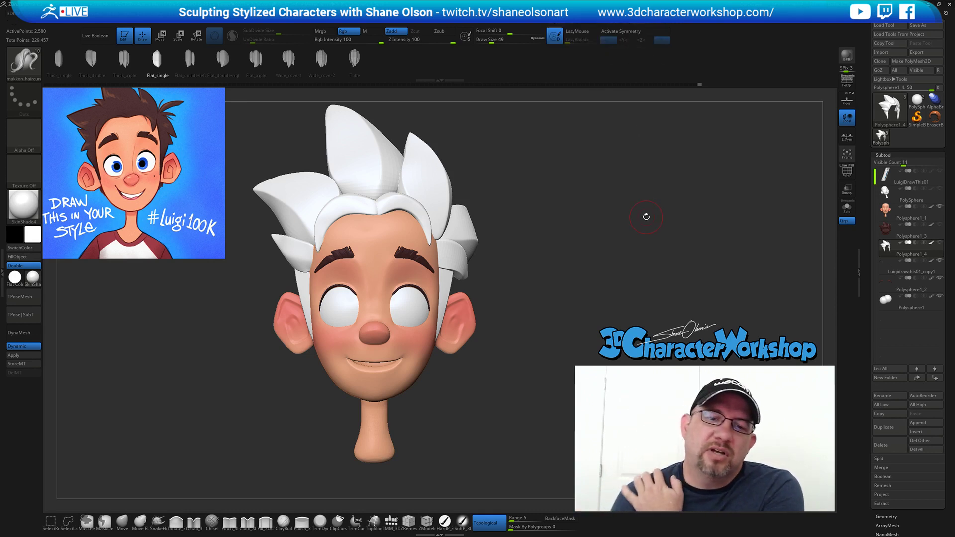
{"action": "left_click_drag", "start_coordinate": [540, 206], "coordinate": [562, 202]}
{"action": "key", "text": "ctrl+s"}
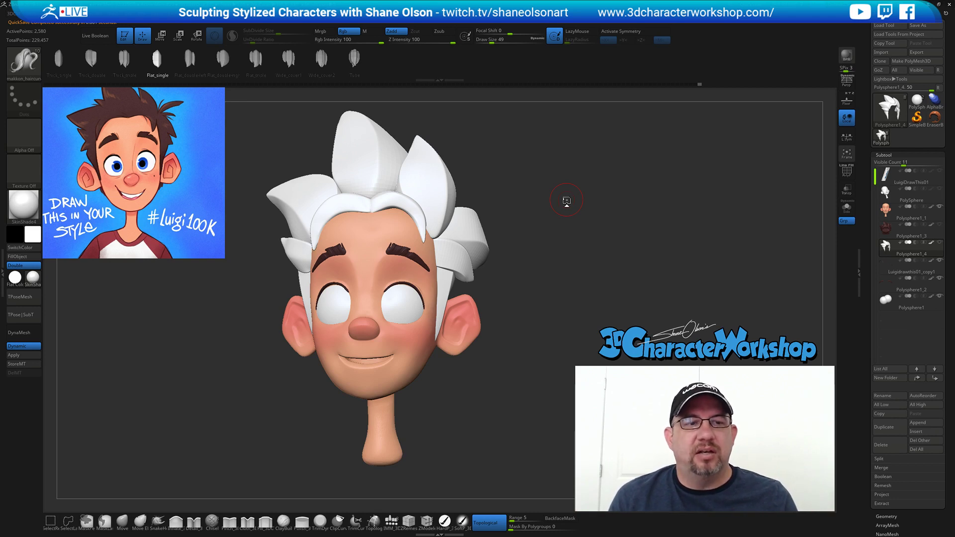
{"action": "left_click_drag", "start_coordinate": [567, 199], "coordinate": [583, 198]}
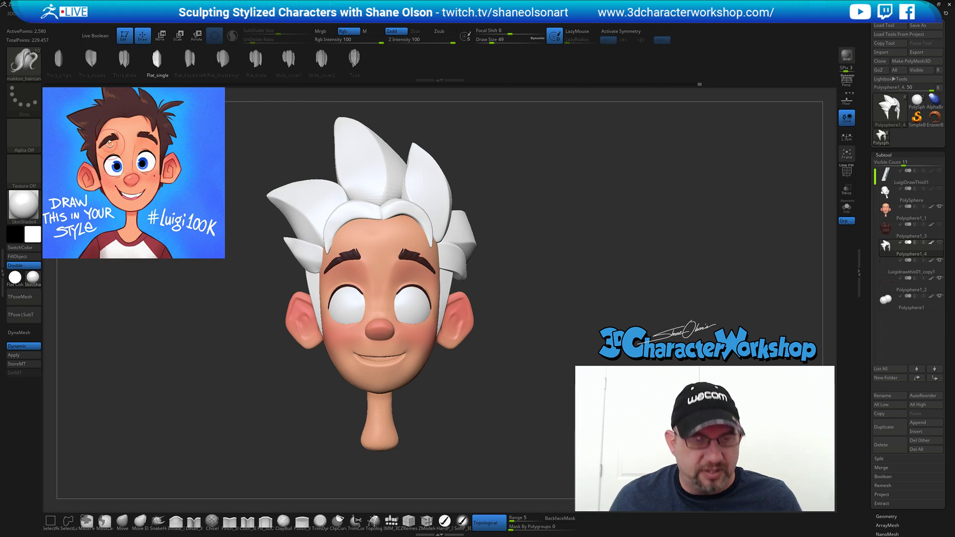
Overlay the Spotlight reference image on the 3D head, scaling and tilting it so the face and ears line up.
{"action": "key", "text": "z"}
{"action": "left_click_drag", "start_coordinate": [443, 288], "coordinate": [576, 345]}
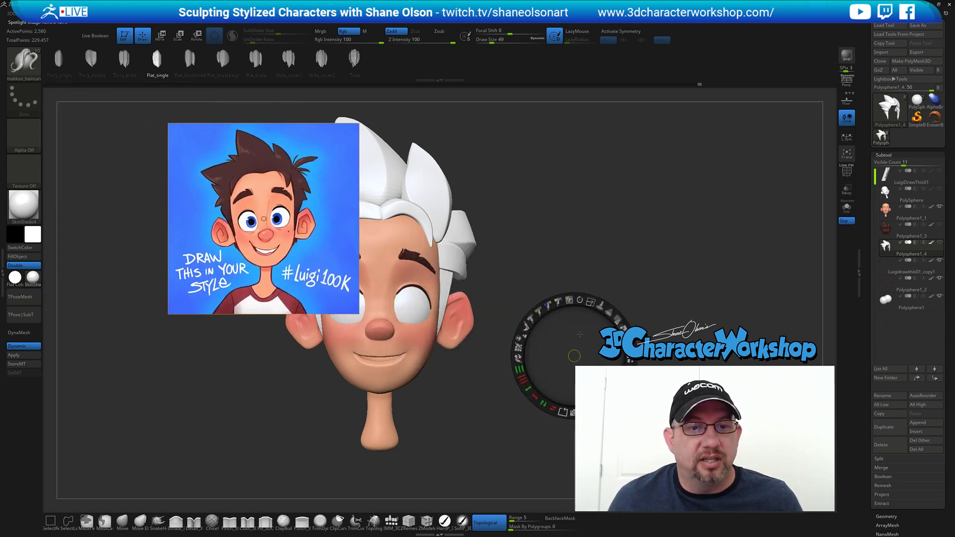
{"action": "left_click_drag", "start_coordinate": [590, 302], "coordinate": [617, 321]}
{"action": "left_click", "coordinate": [238, 228]}
{"action": "left_click", "coordinate": [170, 187]}
{"action": "left_click_drag", "start_coordinate": [194, 170], "coordinate": [445, 311]}
{"action": "left_click_drag", "start_coordinate": [434, 277], "coordinate": [419, 264]}
{"action": "left_click_drag", "start_coordinate": [428, 297], "coordinate": [429, 301]}
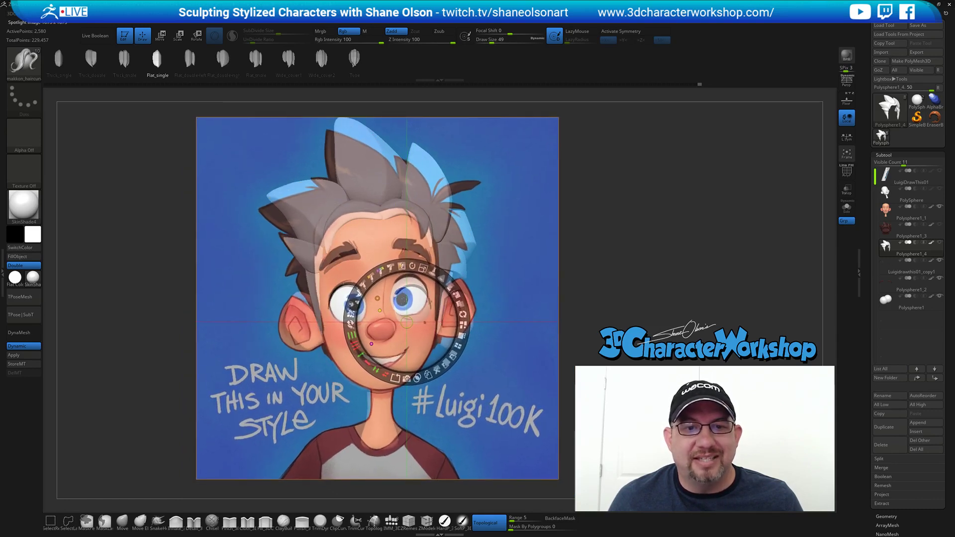
{"action": "left_click_drag", "start_coordinate": [423, 268], "coordinate": [422, 269]}
{"action": "left_click_drag", "start_coordinate": [406, 324], "coordinate": [423, 307]}
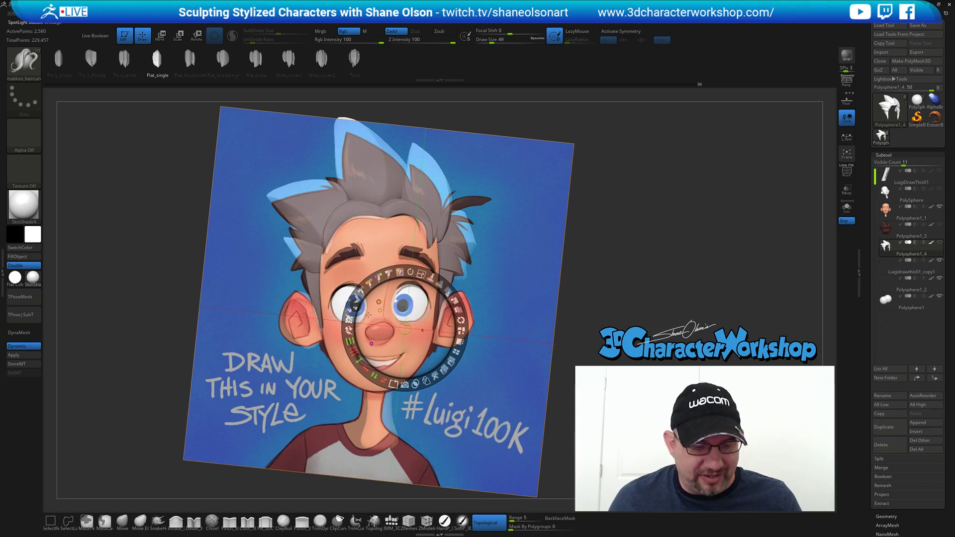
Adjust the opacity of the Spotlight reference so the sculpted hair shows through the drawing.
{"action": "key", "text": "z"}
{"action": "key", "text": "z"}
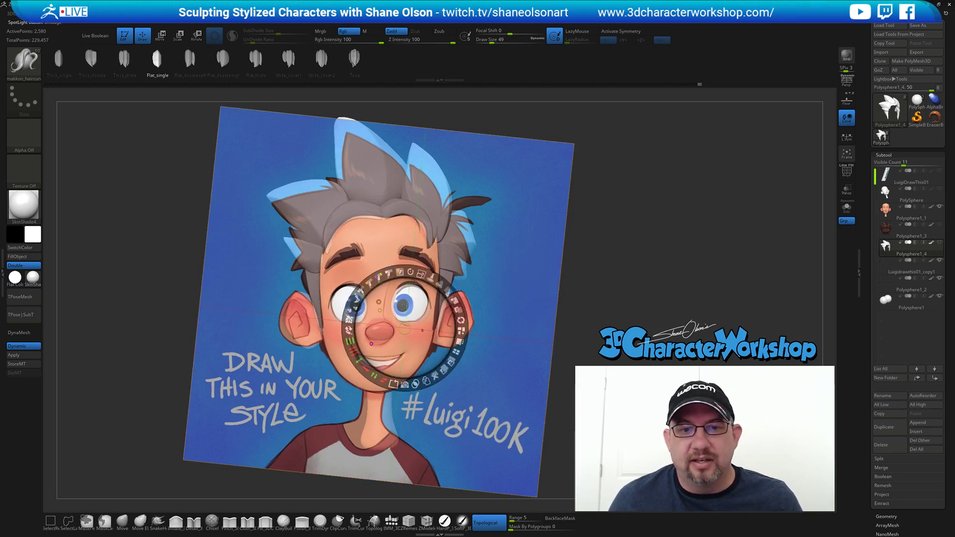
{"action": "left_click", "coordinate": [644, 266]}
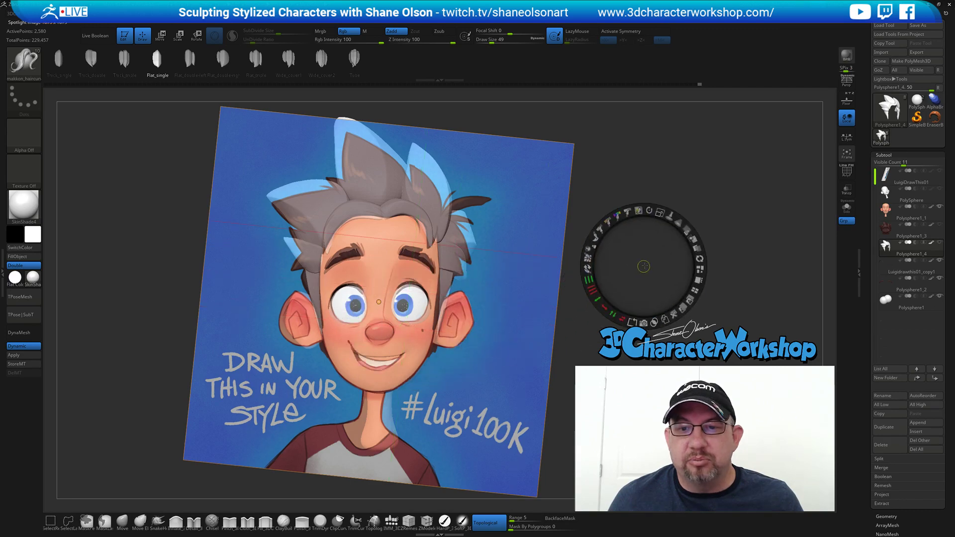
{"action": "mouse_move", "coordinate": [685, 232]}
{"action": "left_mouse_down"}
{"action": "mouse_move", "coordinate": [640, 215]}
{"action": "mouse_move", "coordinate": [676, 233]}
{"action": "mouse_move", "coordinate": [682, 244]}
{"action": "mouse_move", "coordinate": [656, 220]}
{"action": "mouse_move", "coordinate": [683, 251]}
{"action": "mouse_move", "coordinate": [661, 248]}
{"action": "left_mouse_up"}
{"action": "mouse_move", "coordinate": [664, 252]}
{"action": "left_mouse_down"}
{"action": "mouse_move", "coordinate": [647, 237]}
{"action": "mouse_move", "coordinate": [653, 253]}
{"action": "left_mouse_up"}
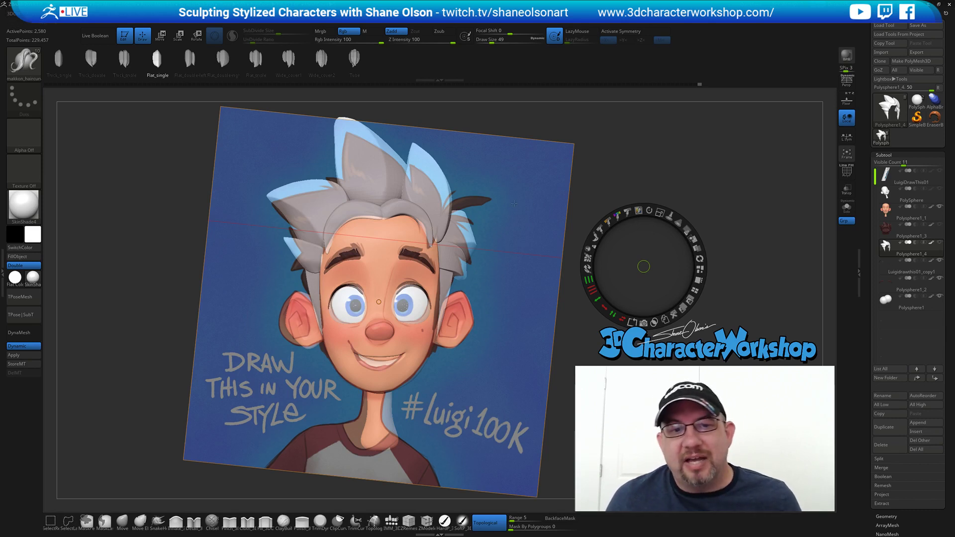
Compare the head against the overlaid reference with perspective on and off, leaving perspective turned on.
{"action": "key", "text": "p"}
{"action": "key", "text": "p"}
{"action": "key", "text": "p"}
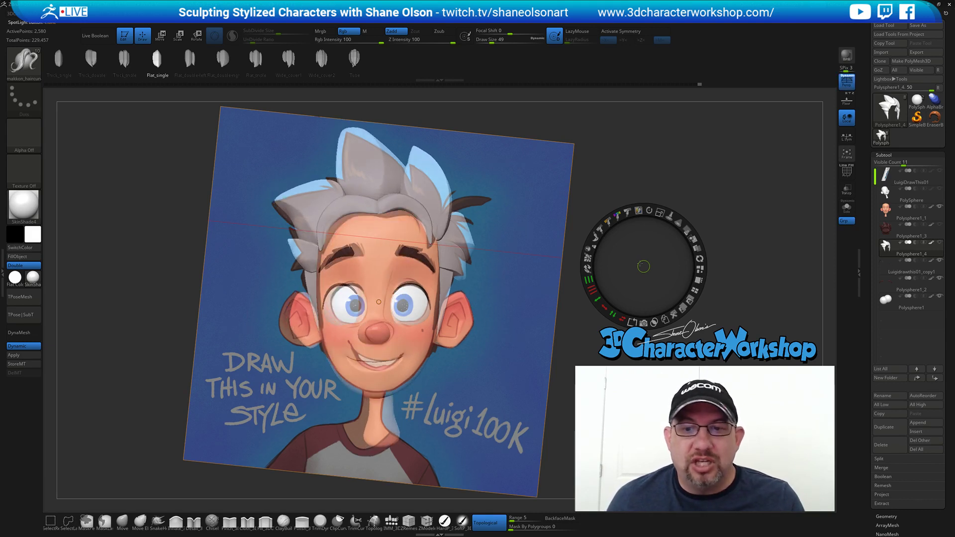
{"action": "key", "text": "p"}
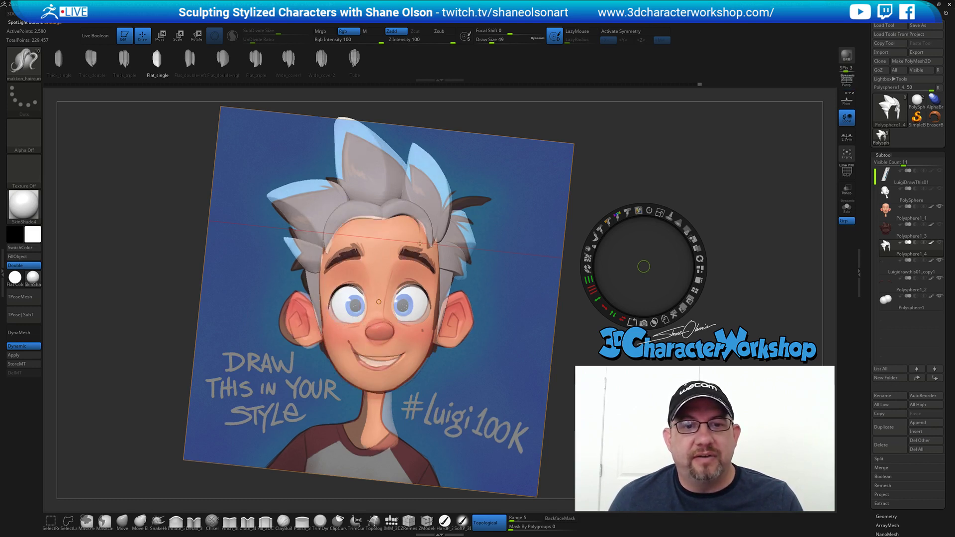
{"action": "key", "text": "p"}
Rescale and reposition the reference overlay to fit the face in perspective view, and close the Spotlight controls.
{"action": "left_click_drag", "start_coordinate": [661, 282], "coordinate": [656, 286]}
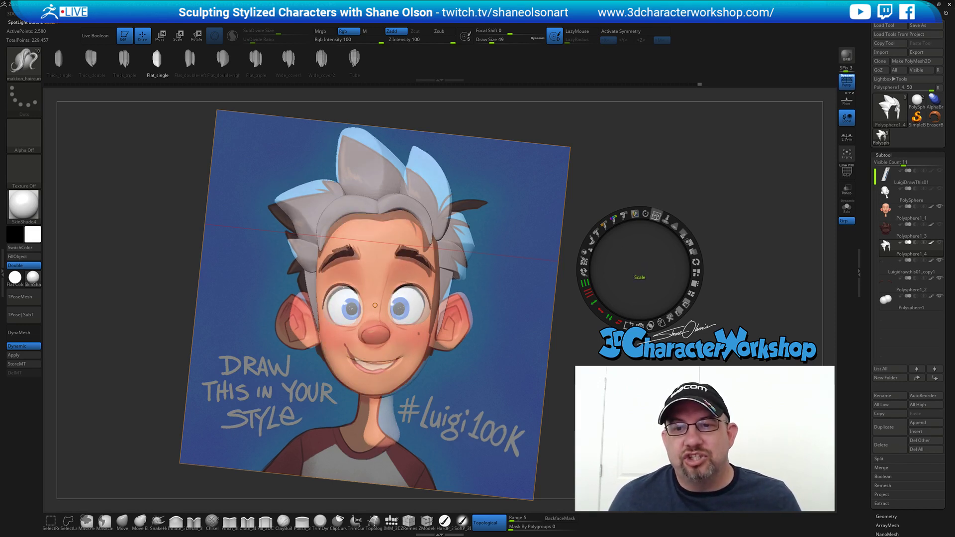
{"action": "left_click_drag", "start_coordinate": [645, 218], "coordinate": [644, 217]}
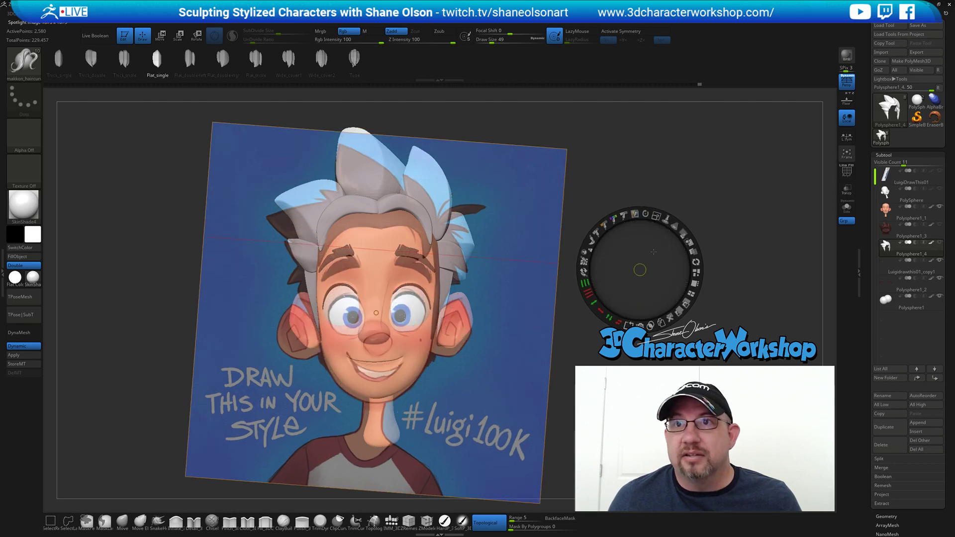
{"action": "left_click_drag", "start_coordinate": [637, 278], "coordinate": [486, 289]}
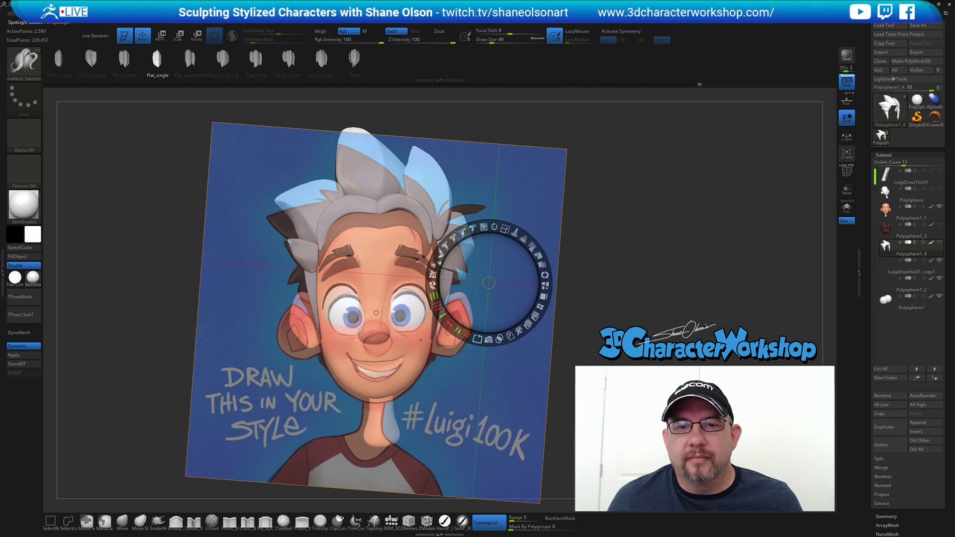
{"action": "left_click_drag", "start_coordinate": [488, 283], "coordinate": [443, 278]}
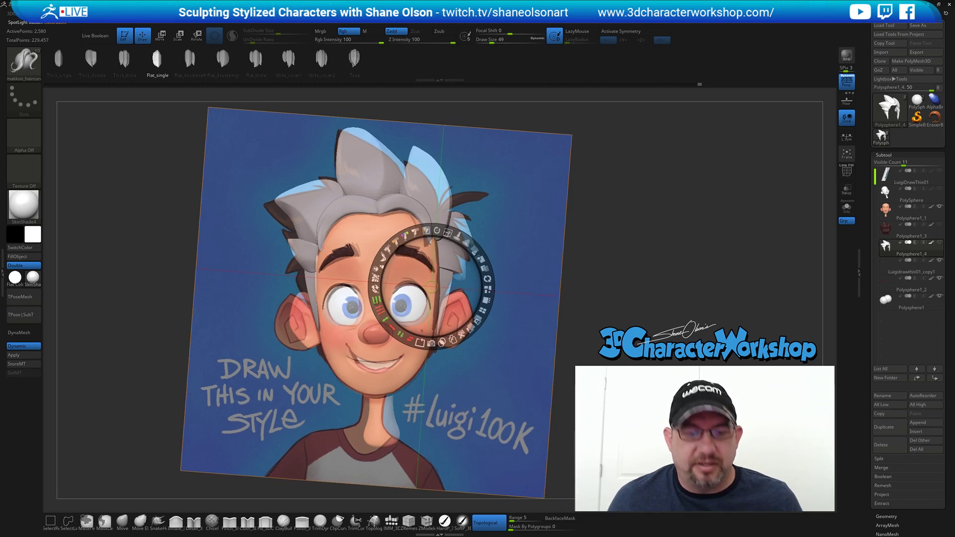
{"action": "key", "text": "z"}
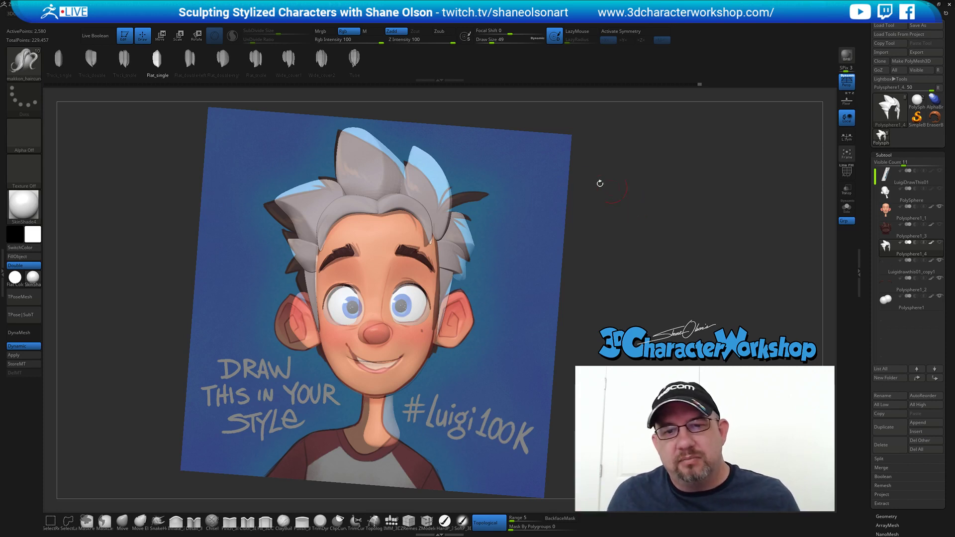
Shrink and straighten the Spotlight reference and place it beside the head in the upper corner of the canvas.
{"action": "key", "text": "w"}
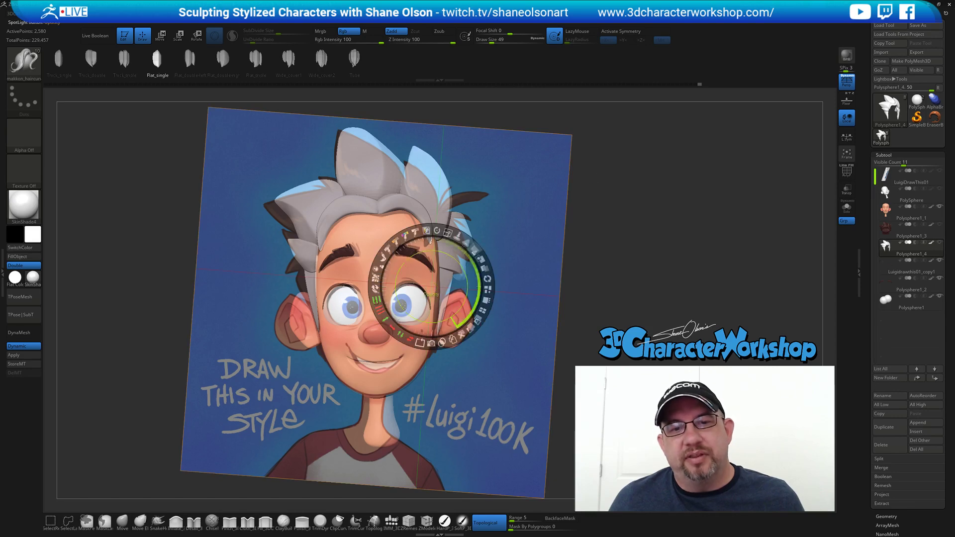
{"action": "left_click_drag", "start_coordinate": [446, 254], "coordinate": [287, 293]}
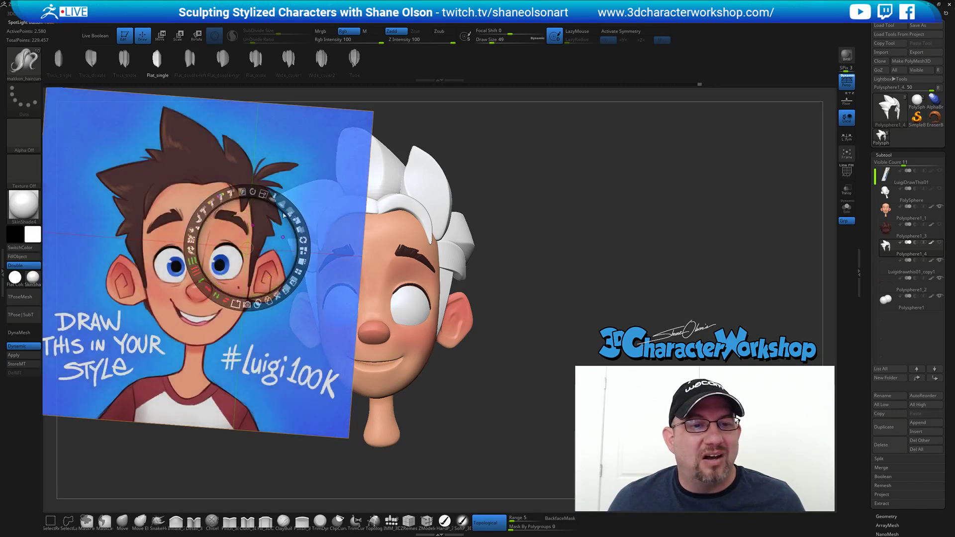
{"action": "left_click_drag", "start_coordinate": [253, 192], "coordinate": [210, 261]}
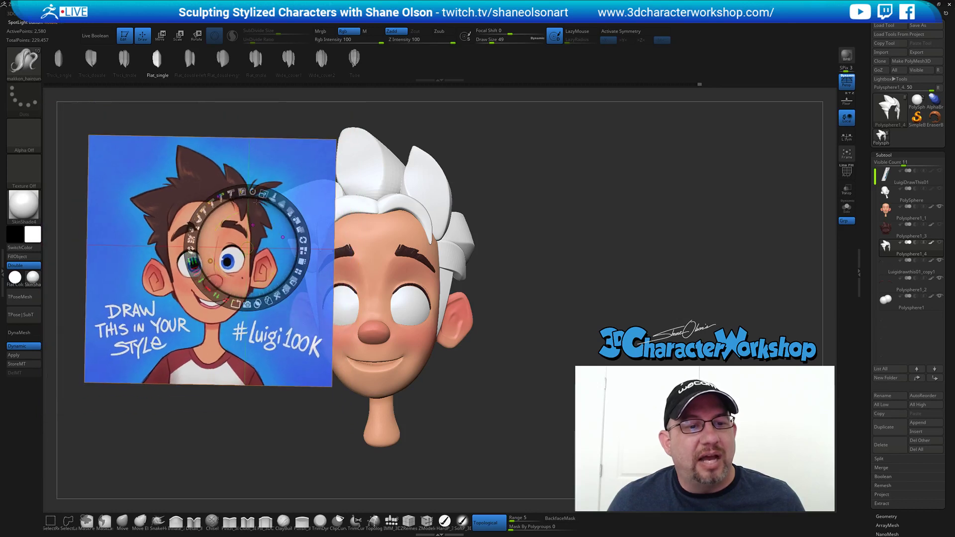
{"action": "left_click_drag", "start_coordinate": [253, 192], "coordinate": [200, 150]}
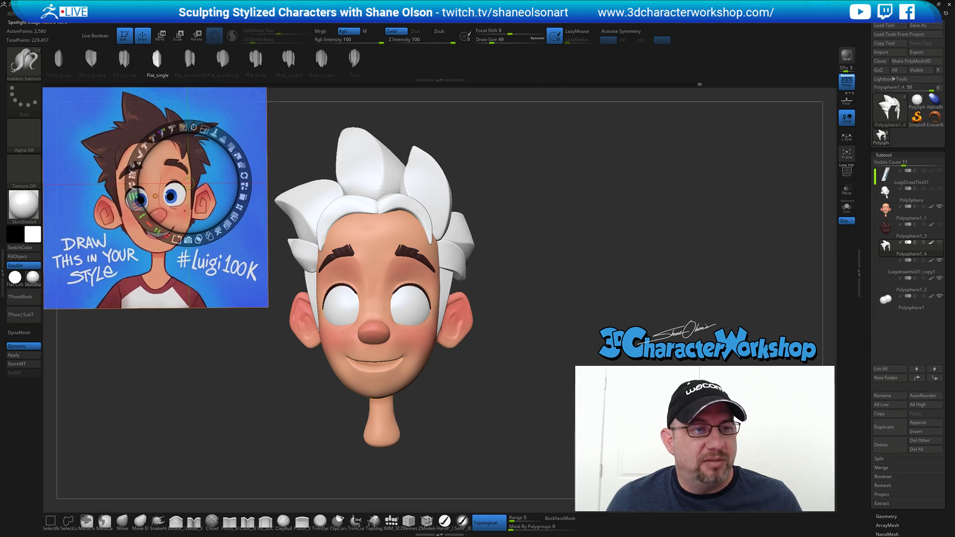
Leave Spotlight editing, turn off perspective, and turn the head to match the reference drawing's viewpoint.
{"action": "key", "text": "z"}
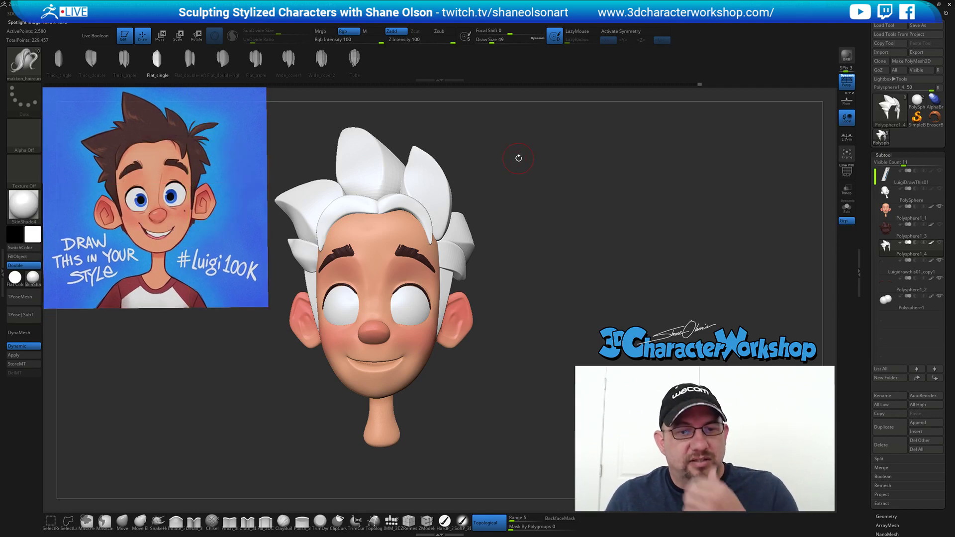
{"action": "left_click_drag", "start_coordinate": [497, 184], "coordinate": [573, 198]}
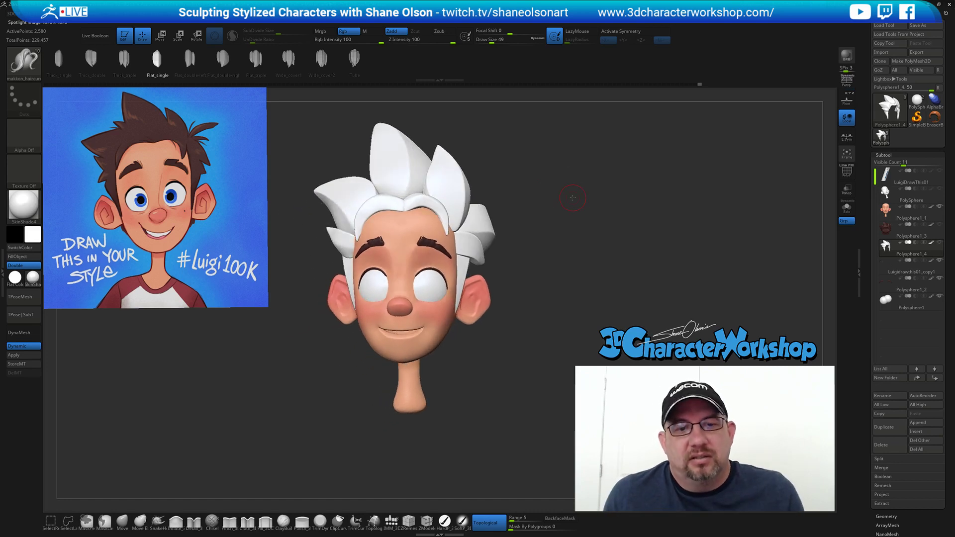
{"action": "left_click_drag", "start_coordinate": [573, 197], "coordinate": [575, 197]}
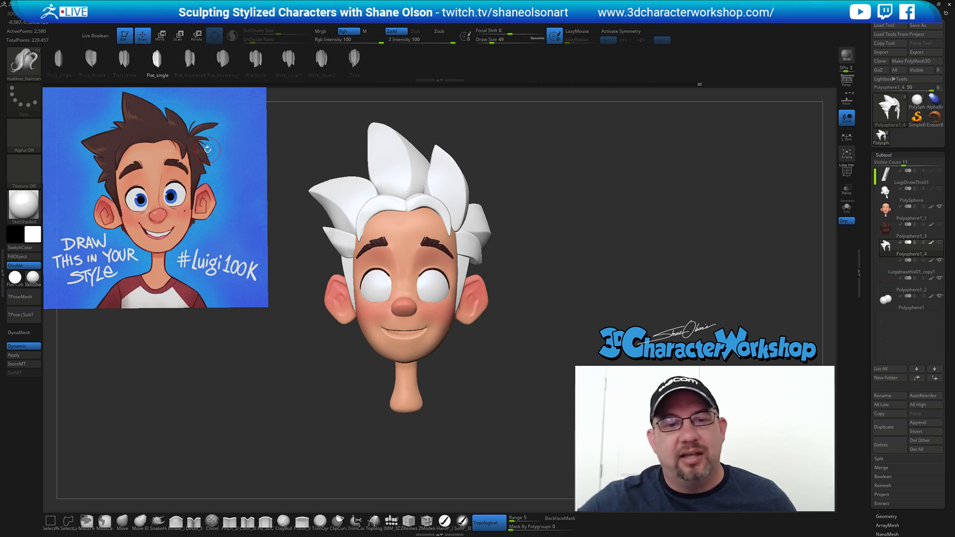
Reshape the fringe along the front hairline above the brow with small Move brush adjustments.
{"action": "left_click_drag", "start_coordinate": [557, 275], "coordinate": [532, 287]}
{"action": "left_click", "coordinate": [123, 521]}
{"action": "key", "text": "s"}
{"action": "left_click_drag", "start_coordinate": [257, 379], "coordinate": [270, 379]}
{"action": "mouse_move", "coordinate": [388, 240]}
{"action": "left_mouse_down"}
{"action": "mouse_move", "coordinate": [372, 251]}
{"action": "mouse_move", "coordinate": [381, 232]}
{"action": "left_mouse_up"}
{"action": "mouse_move", "coordinate": [557, 282]}
{"action": "left_mouse_down"}
{"action": "mouse_move", "coordinate": [534, 287]}
{"action": "mouse_move", "coordinate": [545, 277]}
{"action": "mouse_move", "coordinate": [528, 273]}
{"action": "left_mouse_up"}
{"action": "left_click_drag", "start_coordinate": [378, 251], "coordinate": [384, 248]}
{"action": "left_click_drag", "start_coordinate": [538, 297], "coordinate": [565, 308]}
{"action": "key", "text": "s"}
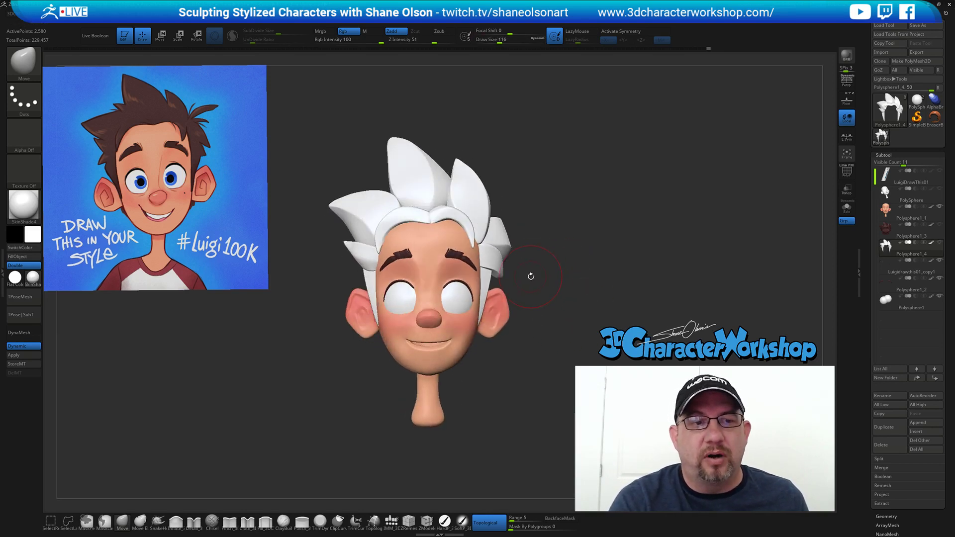
Lift the pointed fringe tip near the temple and adjust the hairline from the side with the Move brush at Draw Size 136.
{"action": "left_click_drag", "start_coordinate": [584, 237], "coordinate": [517, 240]}
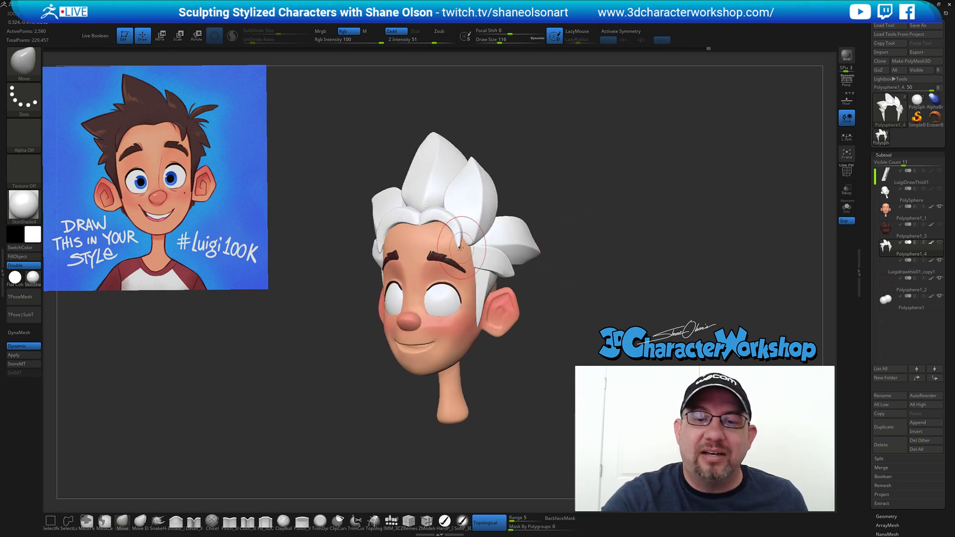
{"action": "mouse_move", "coordinate": [461, 241]}
{"action": "right_mouse_down"}
{"action": "mouse_move", "coordinate": [448, 217]}
{"action": "mouse_move", "coordinate": [457, 218]}
{"action": "right_mouse_up"}
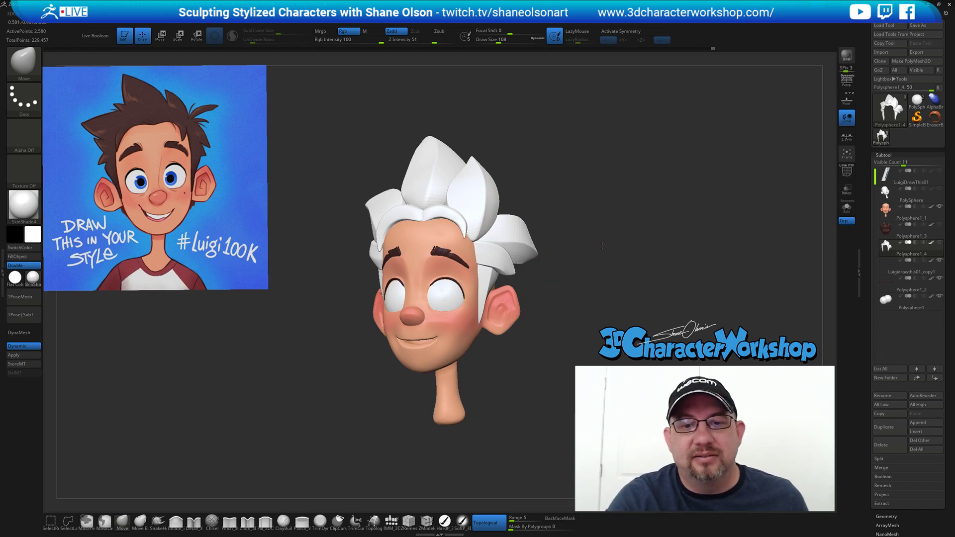
{"action": "left_click_drag", "start_coordinate": [604, 243], "coordinate": [581, 244]}
{"action": "key", "text": "s"}
{"action": "left_click", "coordinate": [579, 203]}
{"action": "left_click_drag", "start_coordinate": [586, 202], "coordinate": [563, 204]}
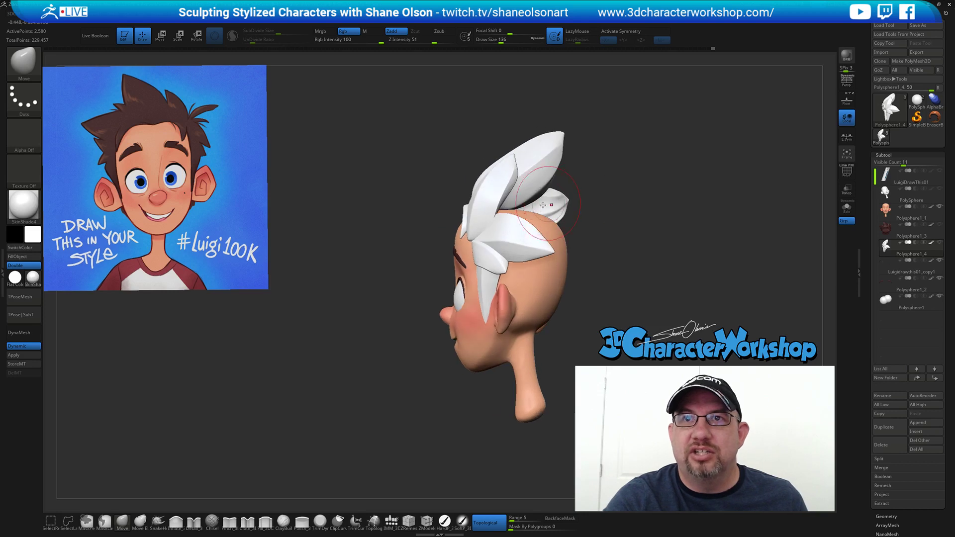
{"action": "left_click_drag", "start_coordinate": [470, 238], "coordinate": [474, 232]}
{"action": "mouse_move", "coordinate": [506, 239]}
{"action": "right_mouse_down"}
{"action": "mouse_move", "coordinate": [515, 246]}
{"action": "mouse_move", "coordinate": [550, 237]}
{"action": "mouse_move", "coordinate": [551, 265]}
{"action": "right_mouse_up"}
{"action": "left_click_drag", "start_coordinate": [554, 293], "coordinate": [515, 298], "text": "alt"}
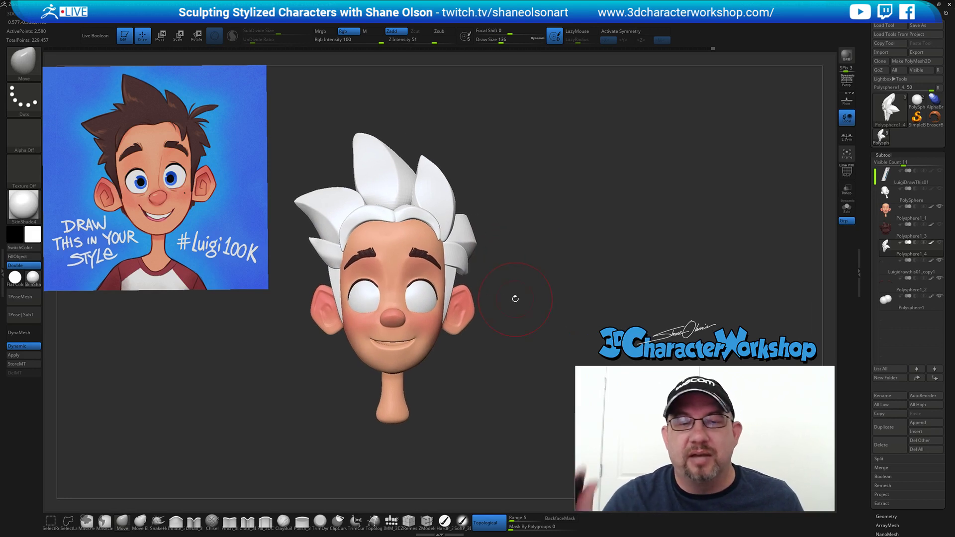
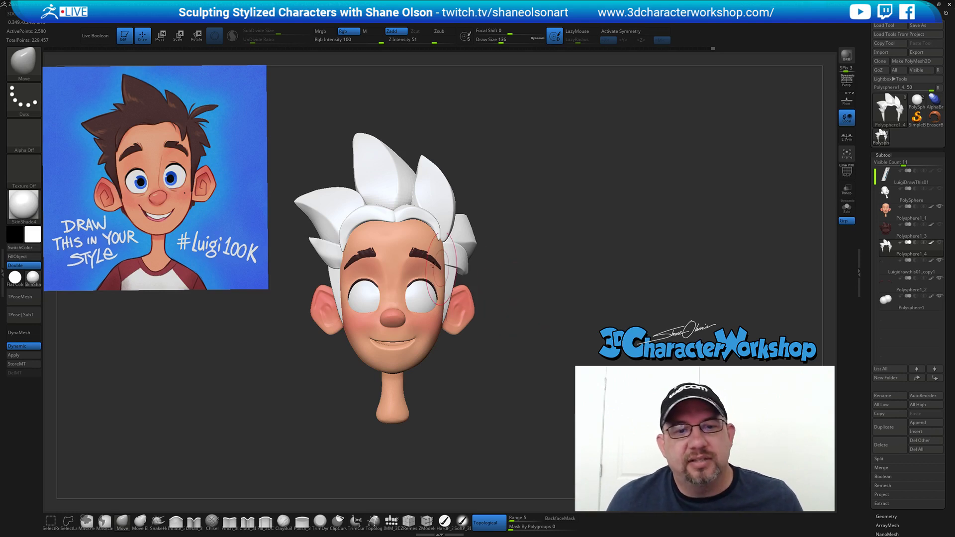
Make the hair subtool visible and save the tool as LuigiDrawThis02 in the Twitch folder.
{"action": "left_click", "coordinate": [419, 257], "text": "alt"}
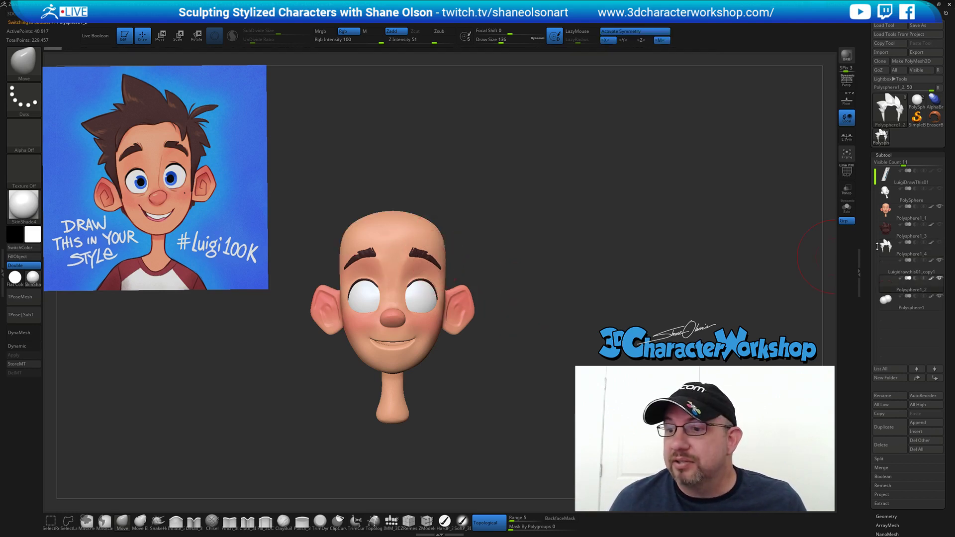
{"action": "left_click", "coordinate": [939, 242]}
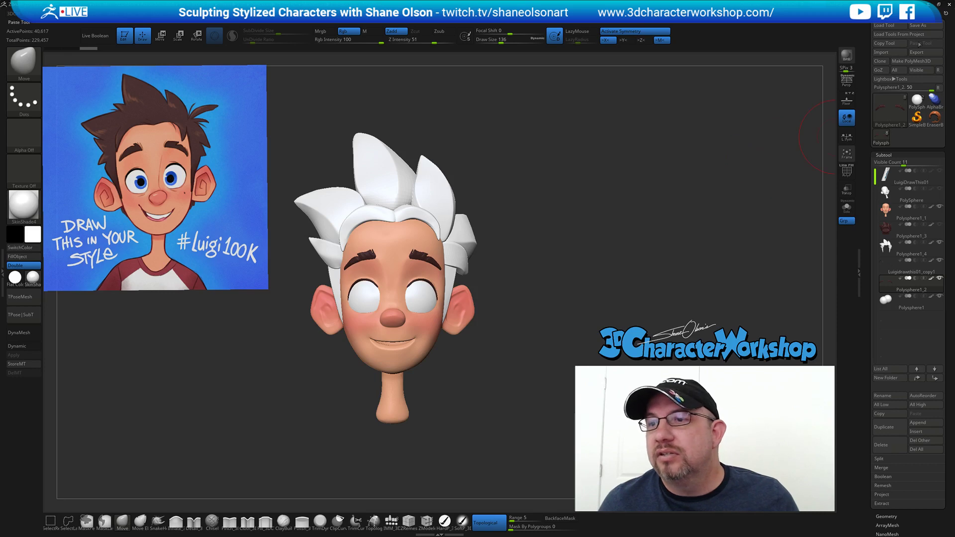
{"action": "left_click", "coordinate": [923, 26]}
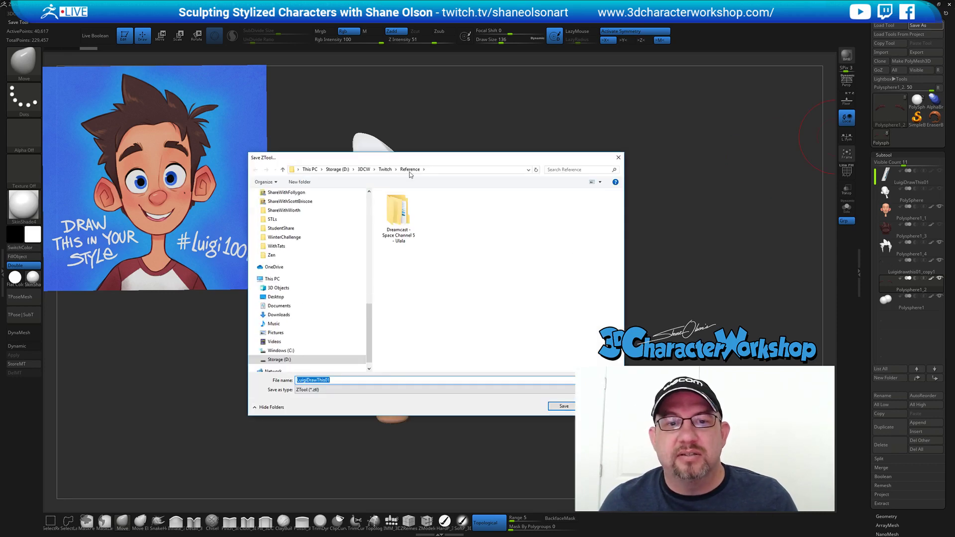
{"action": "left_click", "coordinate": [384, 170]}
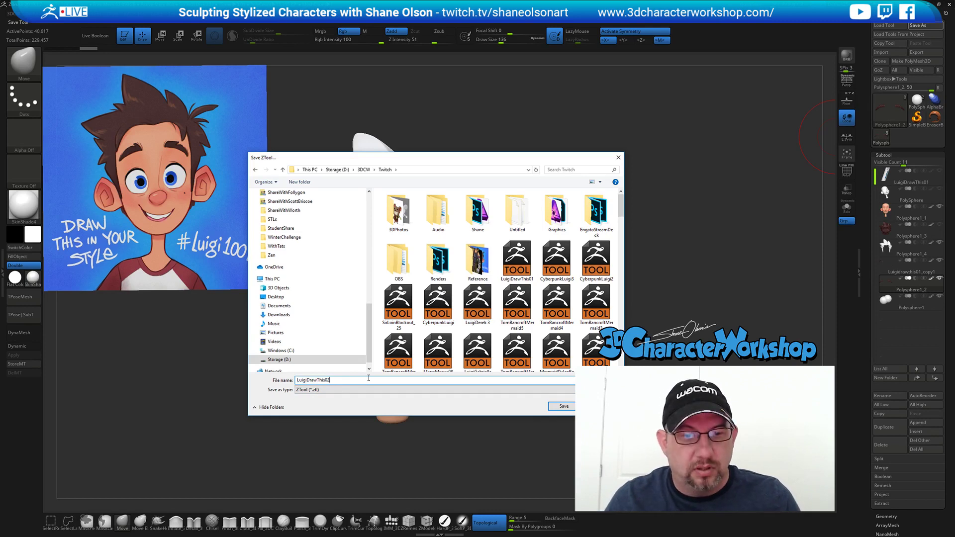
{"action": "key", "text": "Return"}
Create a TPoseMesh of the whole head and hair, and enlarge the Move brush to Draw Size 372.
{"action": "left_click_drag", "start_coordinate": [595, 272], "coordinate": [471, 265], "text": "alt"}
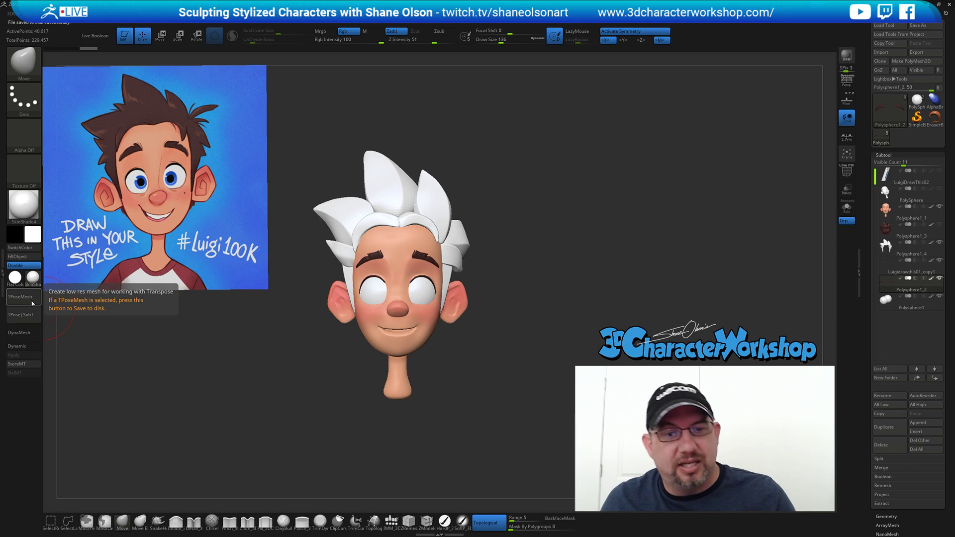
{"action": "left_click", "coordinate": [15, 297]}
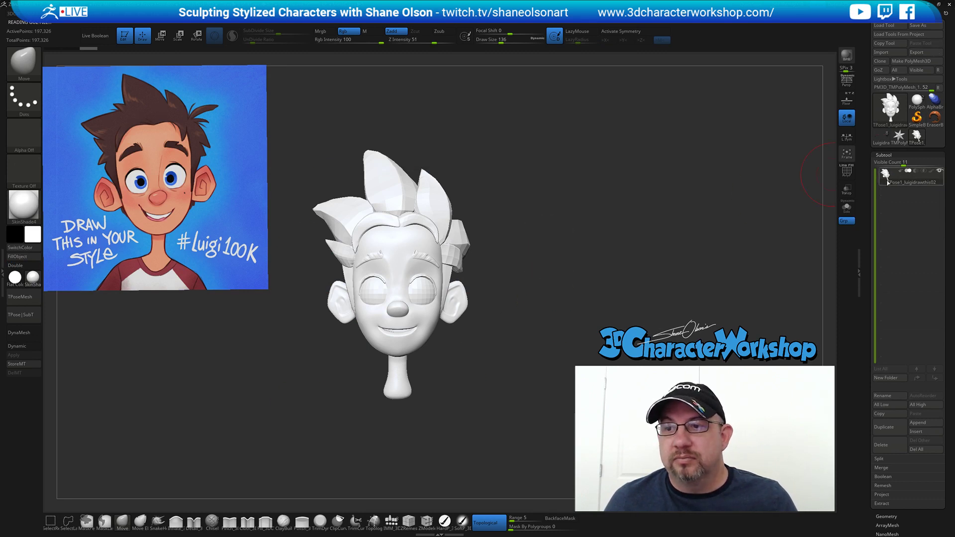
{"action": "key", "text": "s"}
{"action": "left_click_drag", "start_coordinate": [243, 364], "coordinate": [253, 365]}
{"action": "key", "text": "s"}
{"action": "left_click_drag", "start_coordinate": [514, 214], "coordinate": [521, 216]}
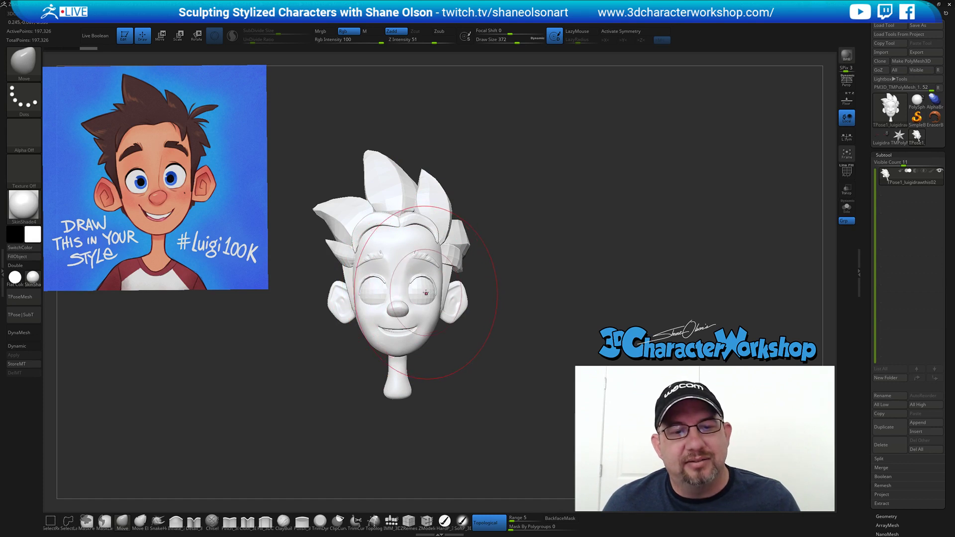
{"action": "left_click_drag", "start_coordinate": [518, 270], "coordinate": [517, 291], "text": "alt"}
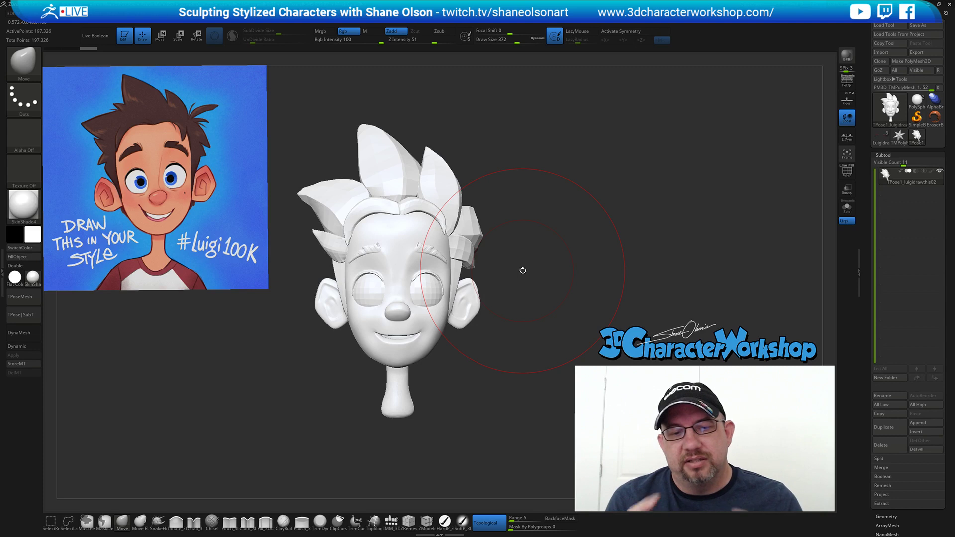
Turn off Topological, raise the Draw Size to 517, try widening the upper head with the Move brush, and undo the strokes.
{"action": "mouse_move", "coordinate": [522, 270]}
{"action": "left_mouse_down"}
{"action": "mouse_move", "coordinate": [482, 221]}
{"action": "mouse_move", "coordinate": [530, 222]}
{"action": "left_mouse_up"}
{"action": "key", "text": "ctrl+z"}
{"action": "left_click", "coordinate": [486, 522]}
{"action": "key", "text": "s"}
{"action": "left_click_drag", "start_coordinate": [439, 187], "coordinate": [451, 179]}
{"action": "left_click_drag", "start_coordinate": [343, 188], "coordinate": [586, 295]}
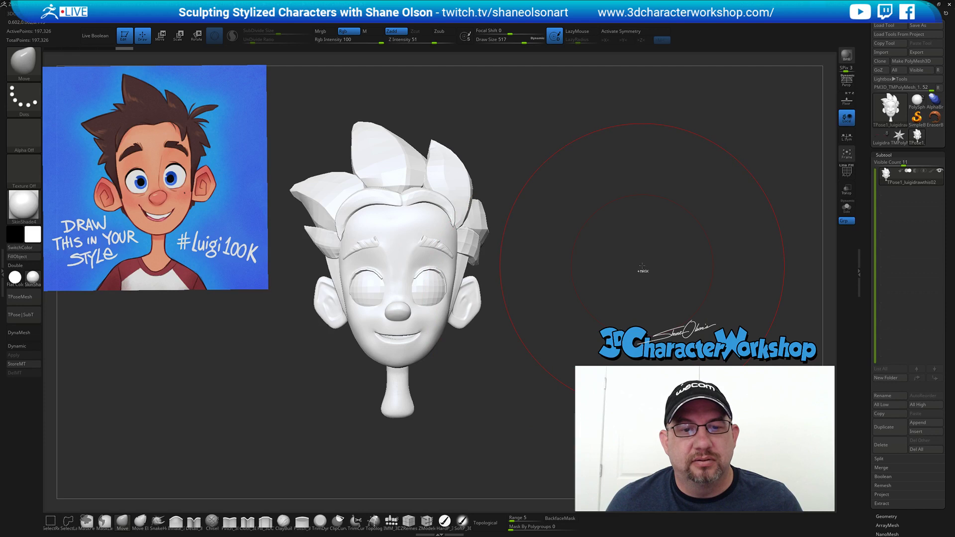
{"action": "key", "text": "ctrl+z"}
{"action": "key", "text": "ctrl+z"}
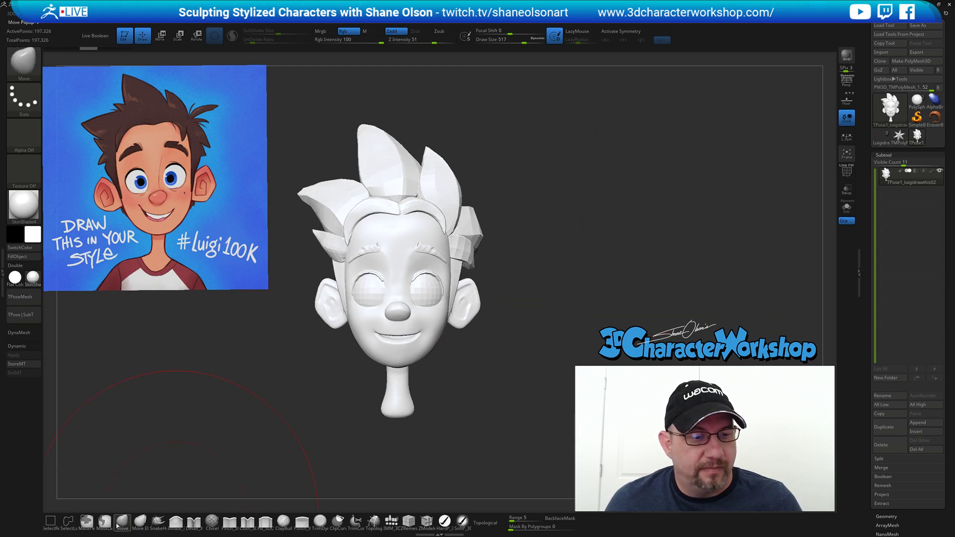
Mask both eyeballs on the combined mesh and activate X symmetry for the Move brush.
{"action": "key", "text": "w"}
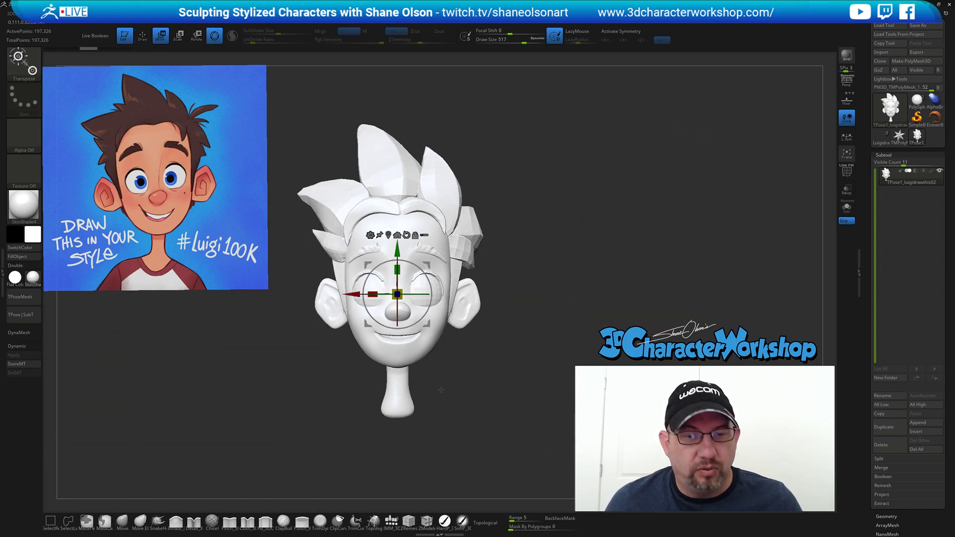
{"action": "left_click", "coordinate": [440, 293]}
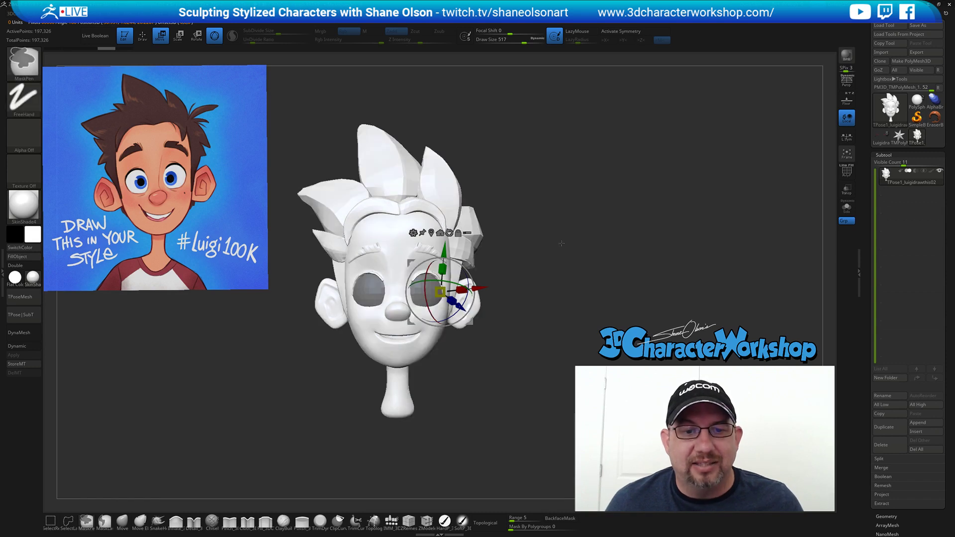
{"action": "key", "text": "q"}
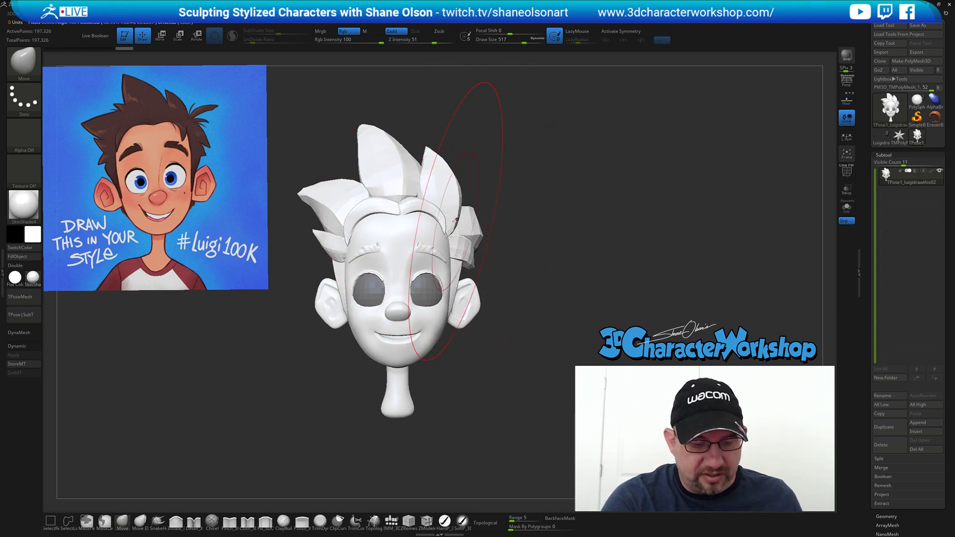
{"action": "key", "text": "x"}
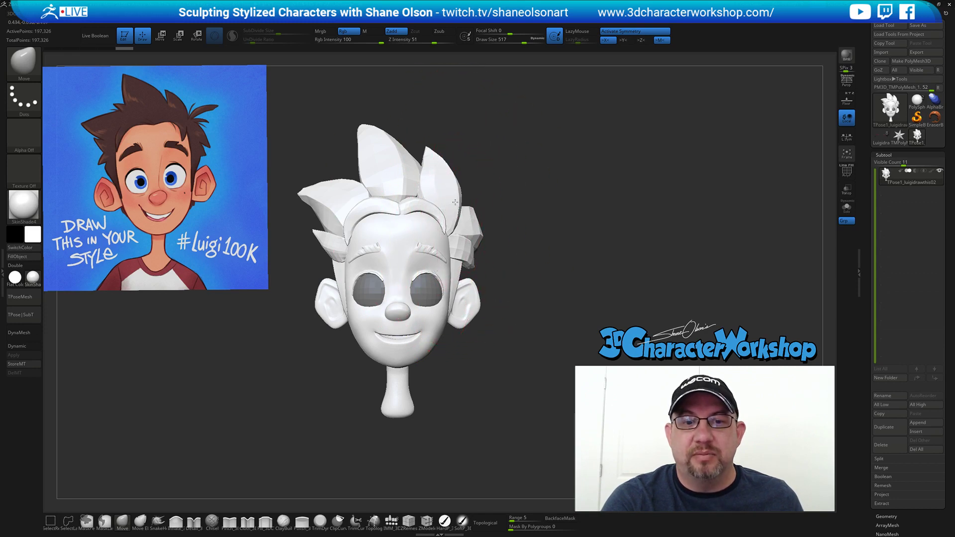
Widen the upper head and hair symmetrically with broad Move brush strokes at Draw Size 517.
{"action": "left_click_drag", "start_coordinate": [458, 201], "coordinate": [461, 199]}
{"action": "left_click_drag", "start_coordinate": [442, 160], "coordinate": [482, 206]}
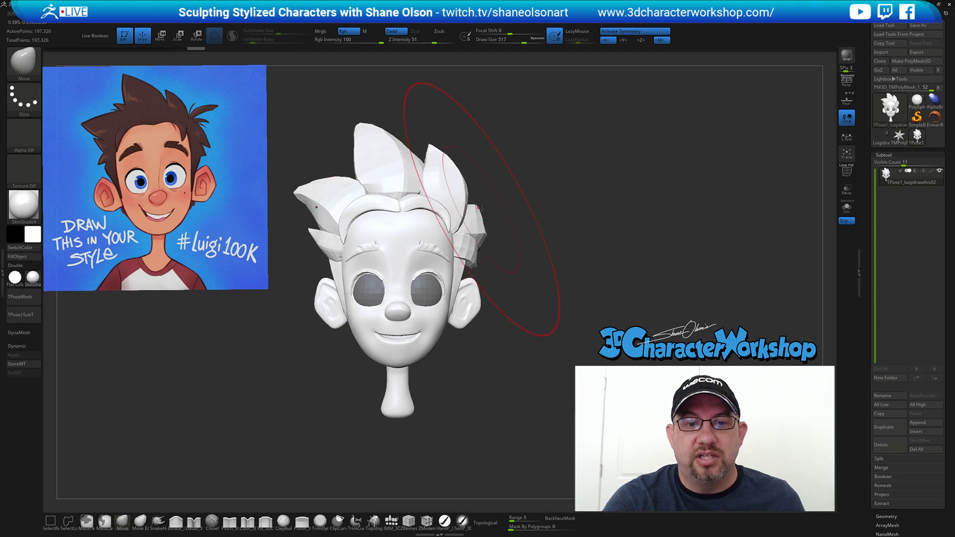
{"action": "left_click_drag", "start_coordinate": [497, 315], "coordinate": [563, 290]}
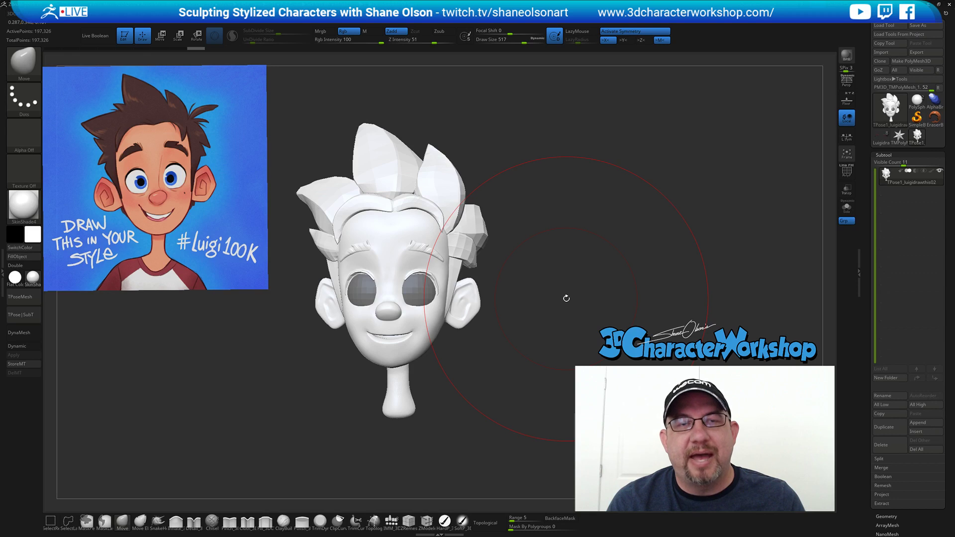
Turn on perspective and reduce the Move brush's Draw Size to 280 while checking the head's proportions.
{"action": "key", "text": "p"}
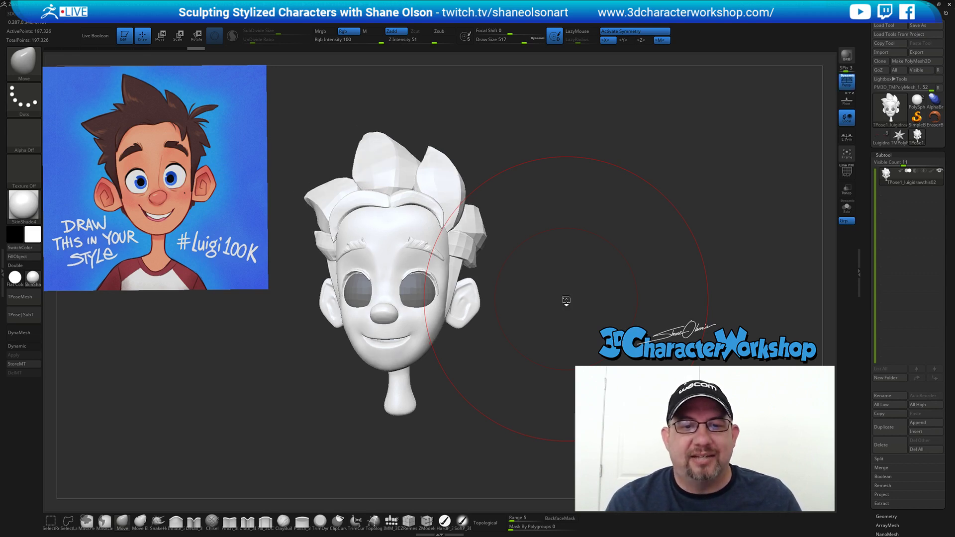
{"action": "mouse_move", "coordinate": [555, 240]}
{"action": "left_mouse_down"}
{"action": "mouse_move", "coordinate": [559, 230]}
{"action": "mouse_move", "coordinate": [542, 243]}
{"action": "left_mouse_up"}
{"action": "key", "text": "s"}
{"action": "left_click_drag", "start_coordinate": [356, 278], "coordinate": [374, 266]}
{"action": "mouse_move", "coordinate": [528, 307]}
{"action": "left_mouse_down"}
{"action": "mouse_move", "coordinate": [552, 310]}
{"action": "mouse_move", "coordinate": [518, 323]}
{"action": "left_mouse_up"}
{"action": "key", "text": "s"}
{"action": "mouse_move", "coordinate": [497, 362]}
{"action": "left_mouse_down"}
{"action": "mouse_move", "coordinate": [516, 365]}
{"action": "mouse_move", "coordinate": [528, 347]}
{"action": "left_mouse_up"}
Compare perspective focal lengths between 24 and 85 mm on the head and set the focal length to 50 mm.
{"action": "key", "text": "3"}
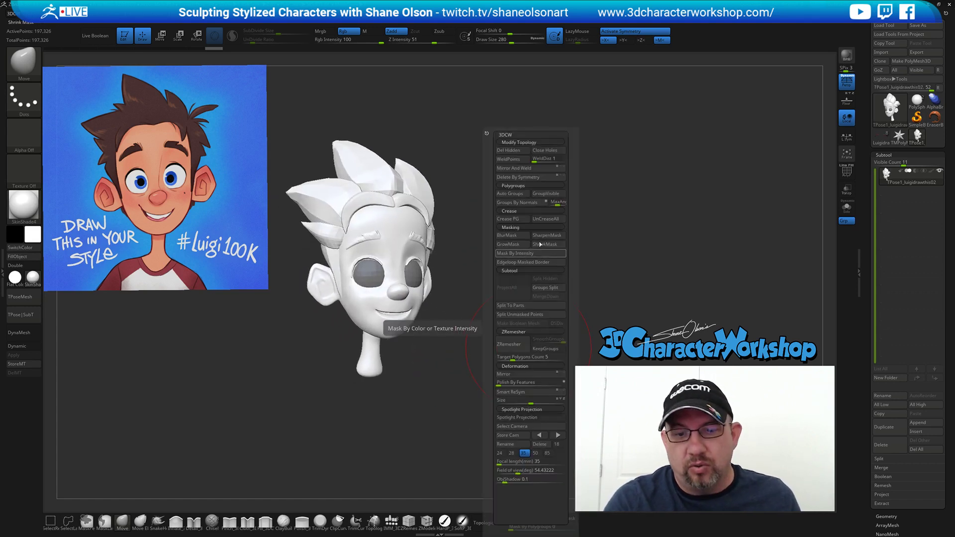
{"action": "left_click", "coordinate": [537, 455]}
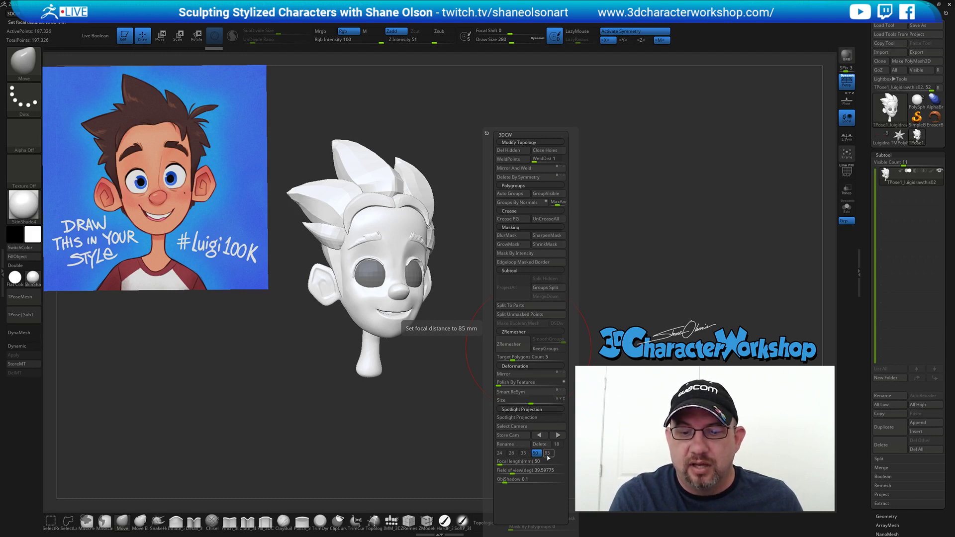
{"action": "left_click", "coordinate": [547, 455]}
{"action": "left_click", "coordinate": [538, 453]}
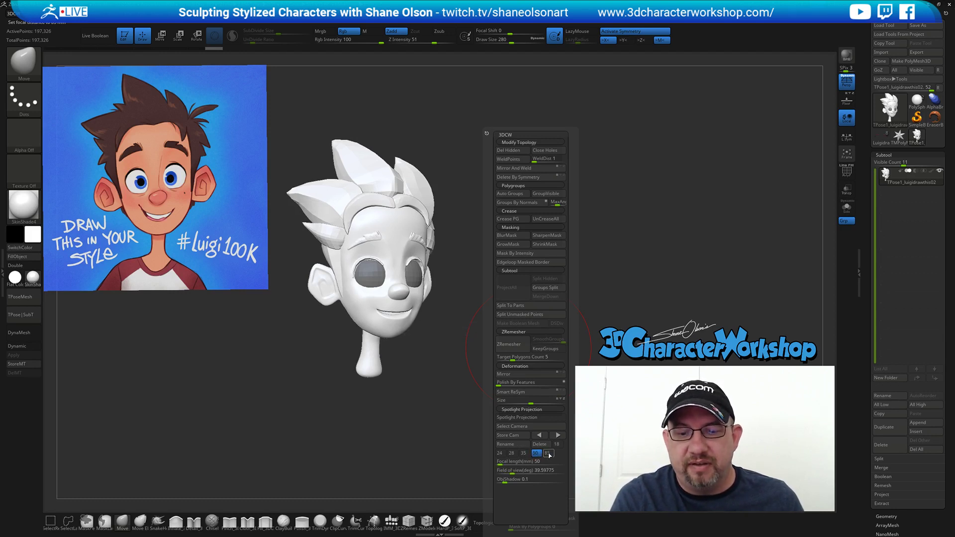
{"action": "left_click", "coordinate": [524, 454]}
{"action": "left_click", "coordinate": [511, 453]}
{"action": "left_click", "coordinate": [500, 453]}
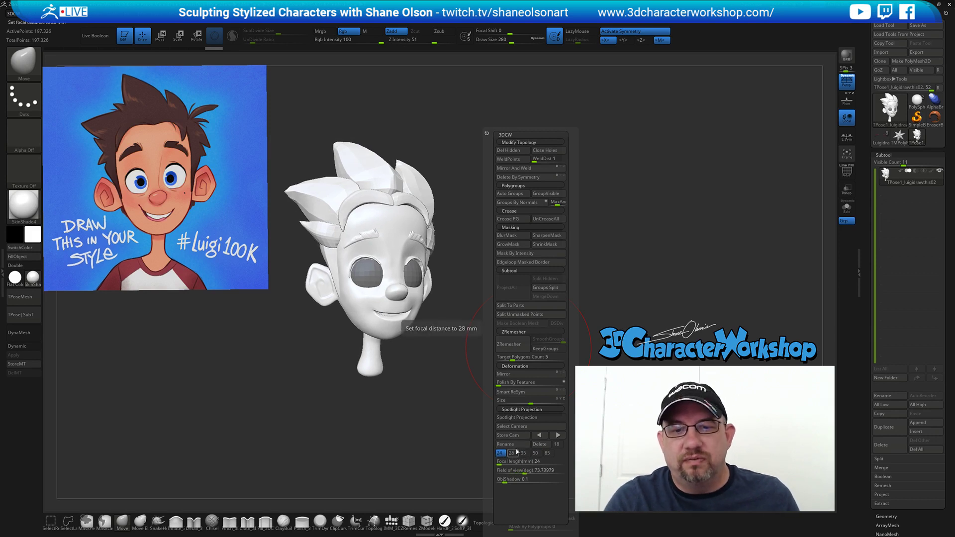
{"action": "left_click_drag", "start_coordinate": [614, 255], "coordinate": [596, 289], "text": "alt"}
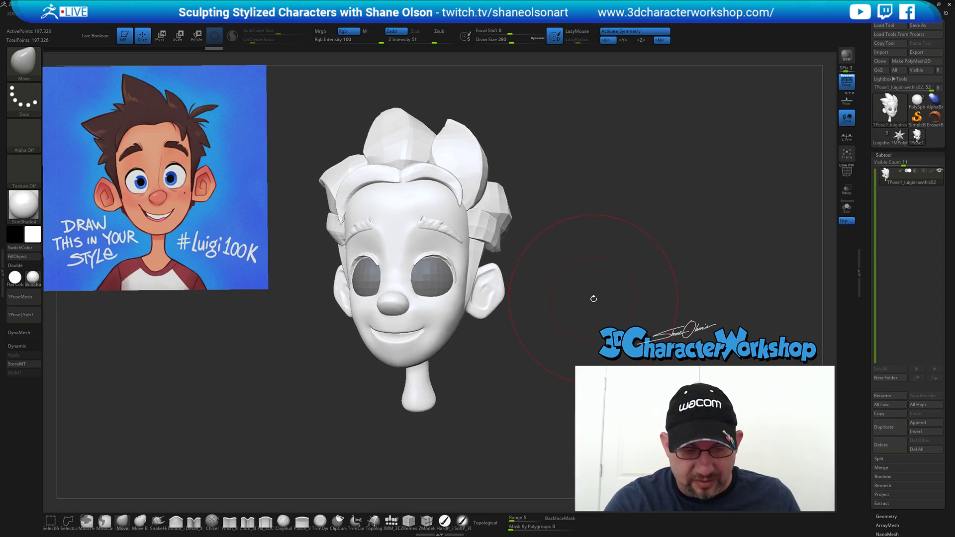
{"action": "key", "text": "space"}
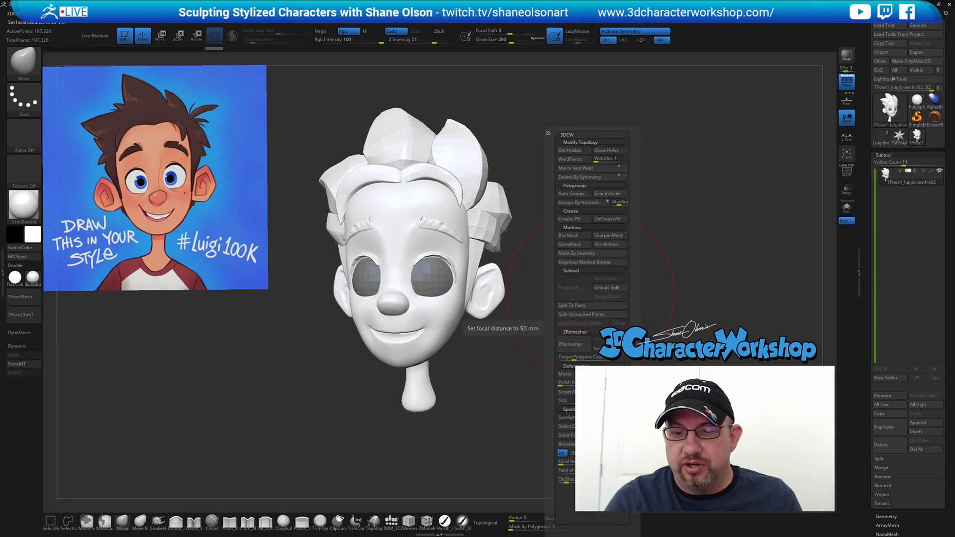
{"action": "left_click", "coordinate": [597, 453]}
{"action": "left_click_drag", "start_coordinate": [585, 294], "coordinate": [590, 313]}
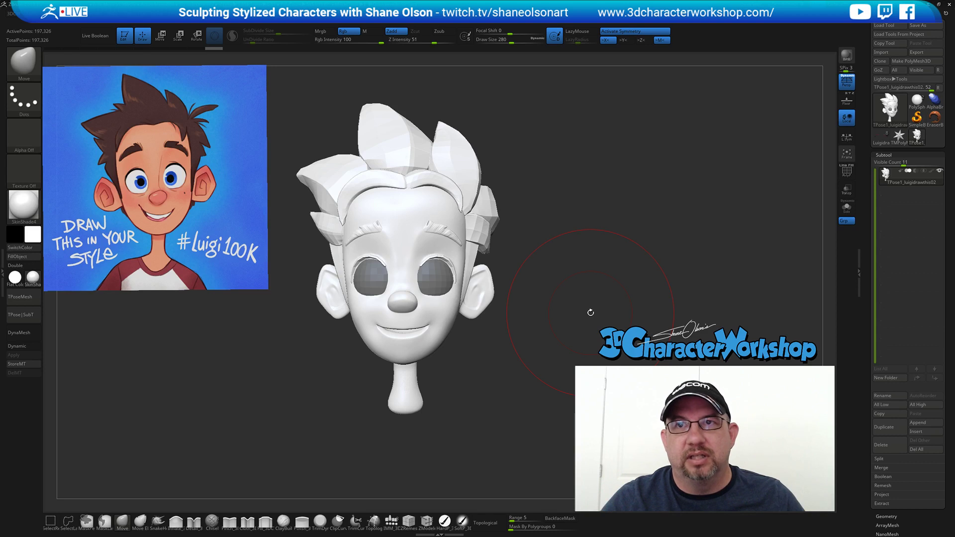
Clear the mask from the eyeballs on the combined head mesh.
{"action": "mouse_move", "coordinate": [536, 283]}
{"action": "left_mouse_down", "text": "alt"}
{"action": "mouse_move", "coordinate": [514, 283]}
{"action": "mouse_move", "coordinate": [531, 283]}
{"action": "mouse_move", "coordinate": [520, 292]}
{"action": "left_mouse_up", "text": "alt"}
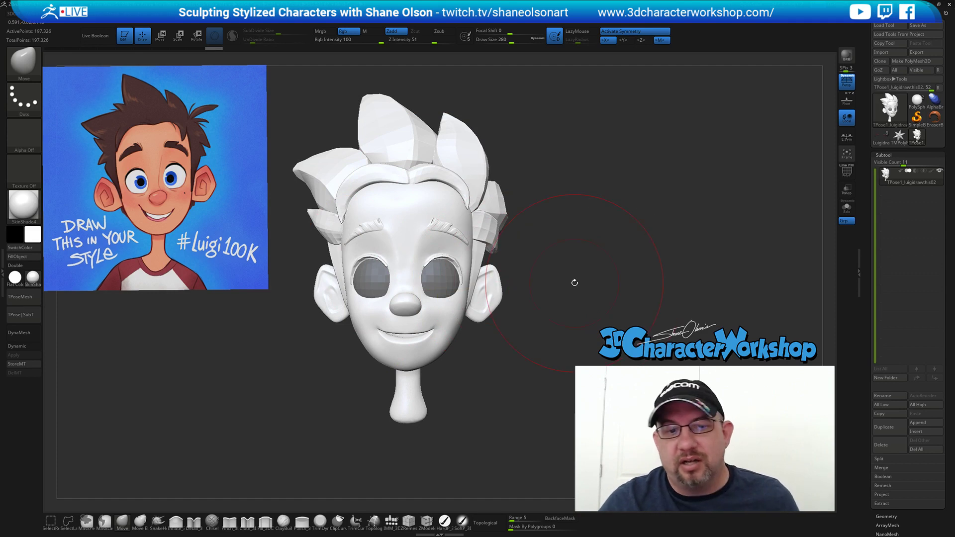
{"action": "left_click_drag", "start_coordinate": [274, 418], "coordinate": [217, 436], "text": "ctrl"}
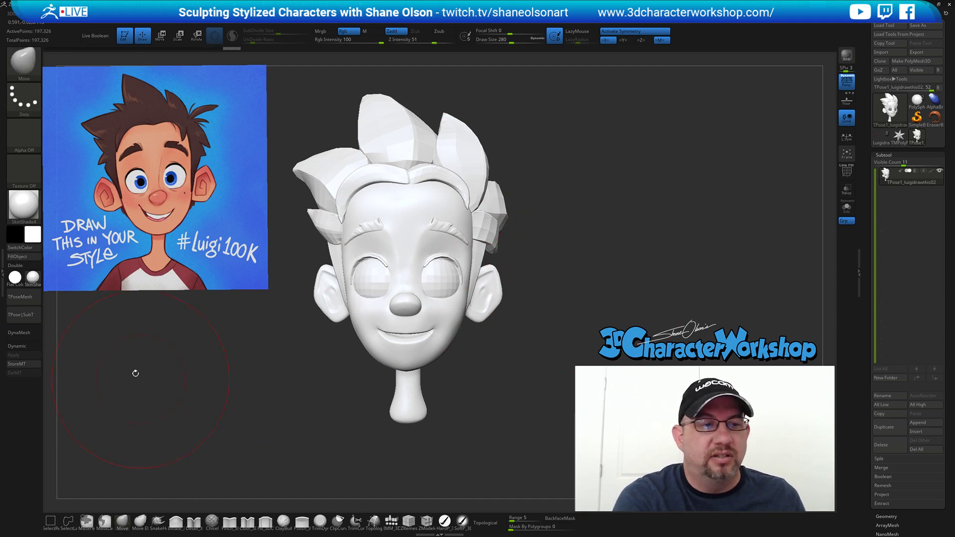
Transfer the combined TPose mesh's shape changes back to the separate head and hair subtools.
{"action": "left_click", "coordinate": [31, 319]}
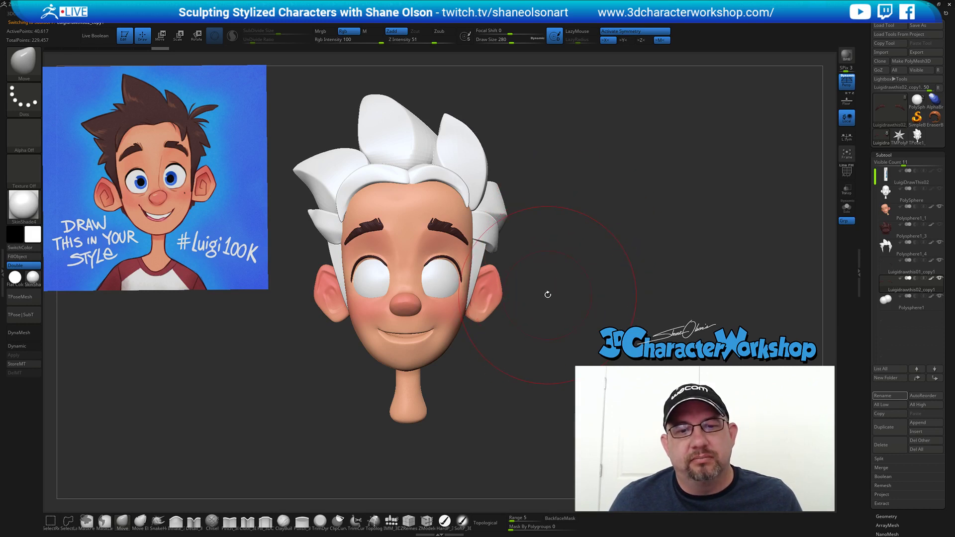
{"action": "mouse_move", "coordinate": [554, 285]}
{"action": "left_mouse_down"}
{"action": "mouse_move", "coordinate": [612, 261]}
{"action": "mouse_move", "coordinate": [588, 269]}
{"action": "left_mouse_up"}
{"action": "left_click_drag", "start_coordinate": [517, 291], "coordinate": [542, 282], "text": "alt"}
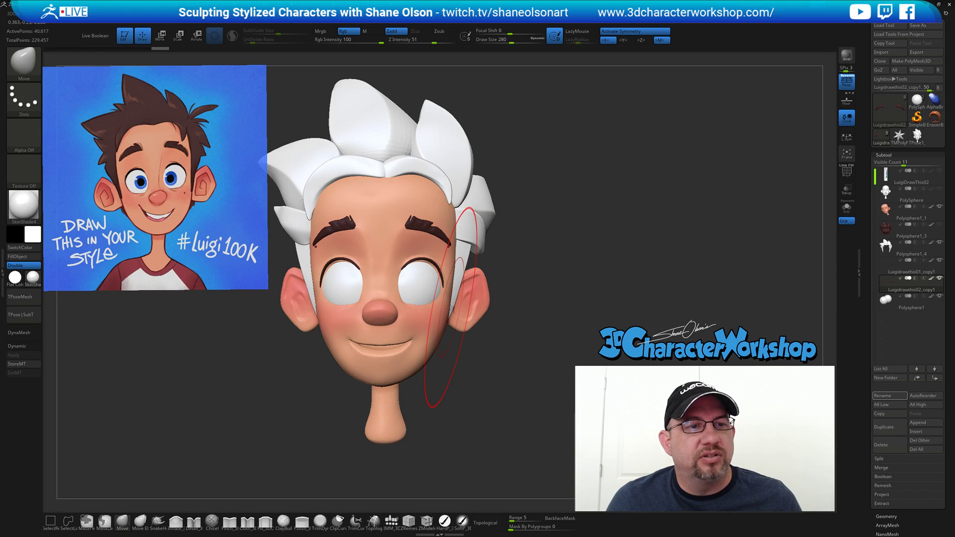
Select the white spiky hair subtool, turn on symmetry, and set the Move brush's Draw Size to 228 to shorten the sideburn's tip.
{"action": "left_click_drag", "start_coordinate": [492, 354], "coordinate": [474, 335], "text": "shift"}
{"action": "left_click", "coordinate": [477, 281], "text": "alt"}
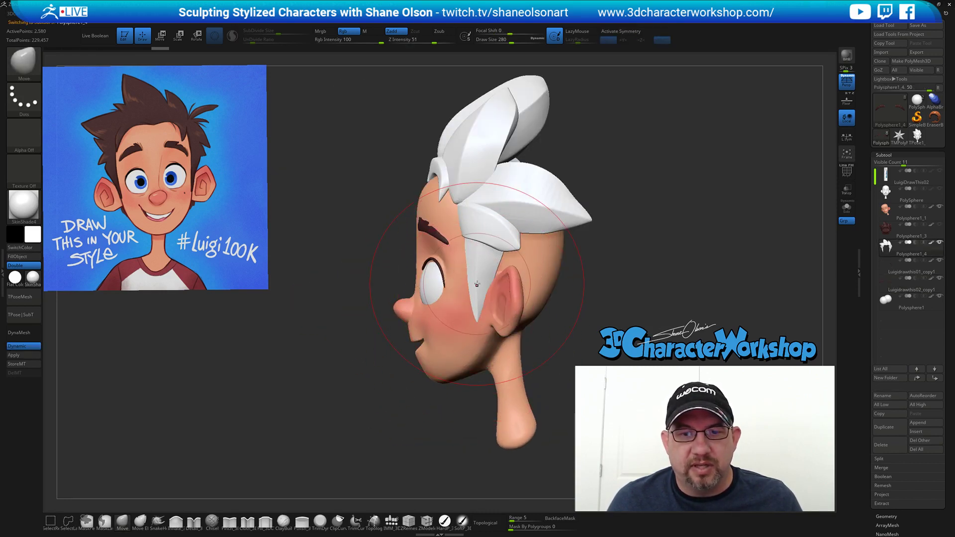
{"action": "key", "text": "x"}
{"action": "key", "text": "s"}
{"action": "left_click_drag", "start_coordinate": [473, 306], "coordinate": [470, 305]}
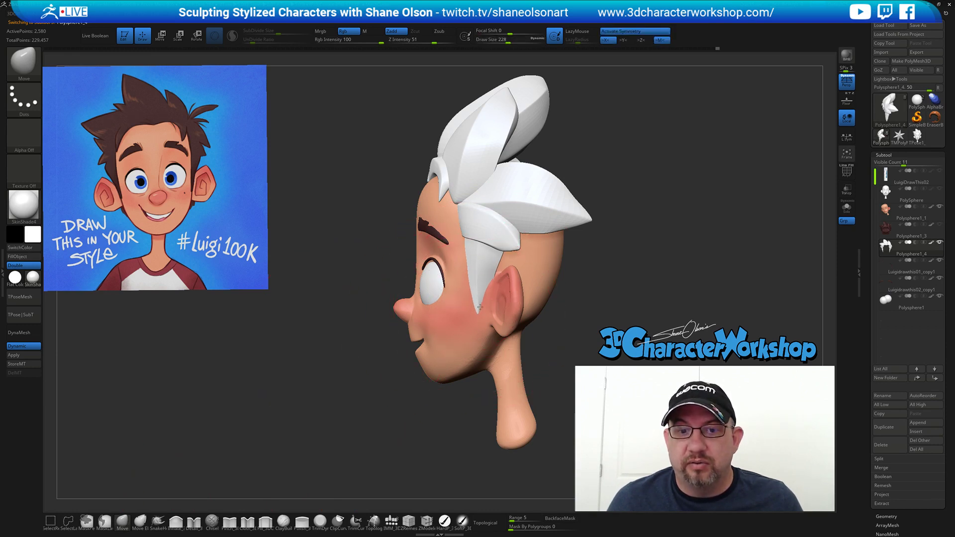
Reduce the Move brush's Draw Size to 202 and down to 132 while checking the spiky hair from the front.
{"action": "mouse_move", "coordinate": [307, 335]}
{"action": "left_mouse_down"}
{"action": "mouse_move", "coordinate": [359, 322]}
{"action": "mouse_move", "coordinate": [347, 303]}
{"action": "left_mouse_up"}
{"action": "left_click_drag", "start_coordinate": [584, 277], "coordinate": [600, 282]}
{"action": "key", "text": "s"}
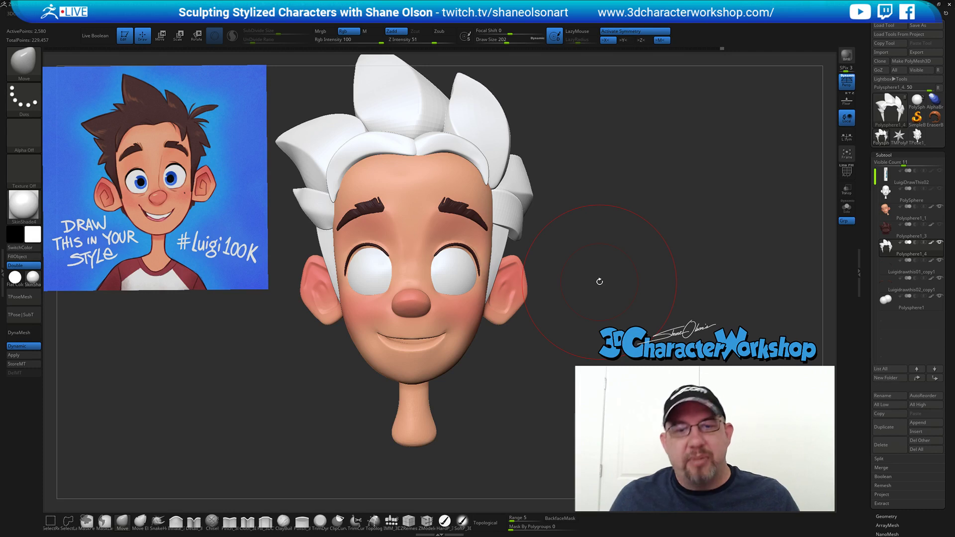
{"action": "left_click_drag", "start_coordinate": [576, 244], "coordinate": [575, 234]}
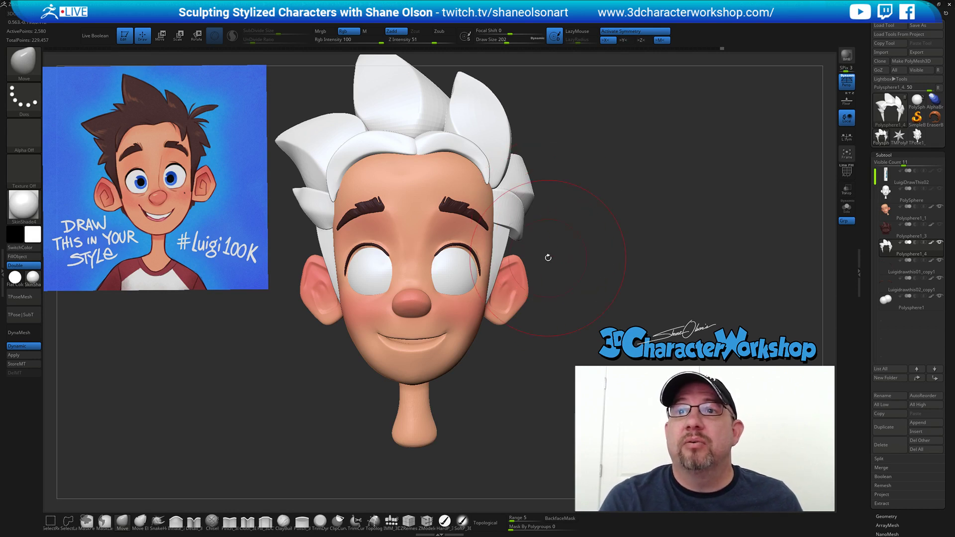
{"action": "key", "text": "s"}
{"action": "left_click_drag", "start_coordinate": [562, 264], "coordinate": [554, 264]}
{"action": "key", "text": "s"}
{"action": "left_click_drag", "start_coordinate": [539, 230], "coordinate": [515, 222]}
{"action": "key", "text": "s"}
{"action": "left_click_drag", "start_coordinate": [564, 290], "coordinate": [545, 323], "text": "alt"}
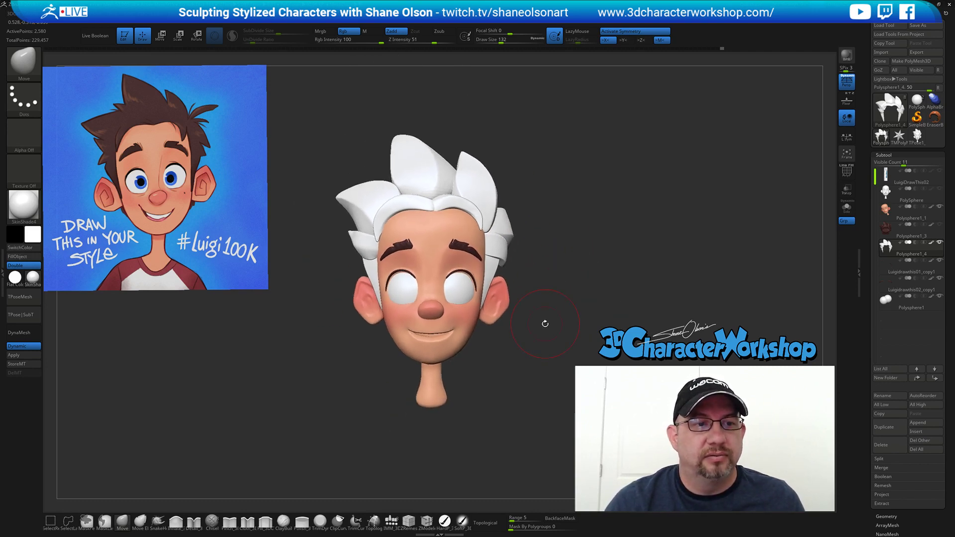
Shape the tip of the small tuft above the ear with the Move brush at Draw Sizes 68 and 90.
{"action": "mouse_move", "coordinate": [352, 250]}
{"action": "right_mouse_down", "text": "alt"}
{"action": "mouse_move", "coordinate": [339, 222]}
{"action": "mouse_move", "coordinate": [398, 228]}
{"action": "mouse_move", "coordinate": [395, 242]}
{"action": "right_mouse_up", "text": "alt"}
{"action": "key", "text": "s"}
{"action": "left_click_drag", "start_coordinate": [365, 226], "coordinate": [362, 226]}
{"action": "key", "text": "s"}
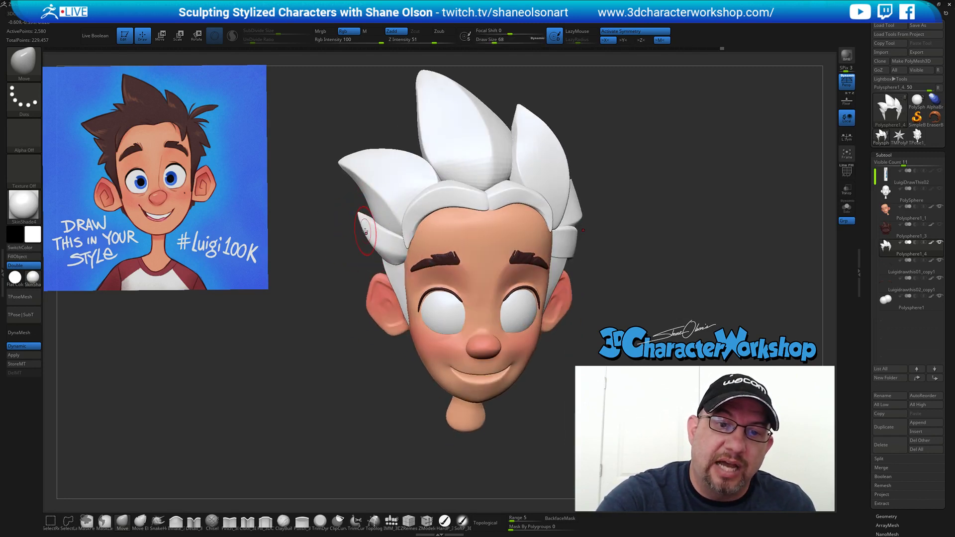
{"action": "right_click_drag", "start_coordinate": [380, 395], "coordinate": [380, 312]}
{"action": "key", "text": "s"}
{"action": "left_click_drag", "start_coordinate": [362, 225], "coordinate": [365, 223]}
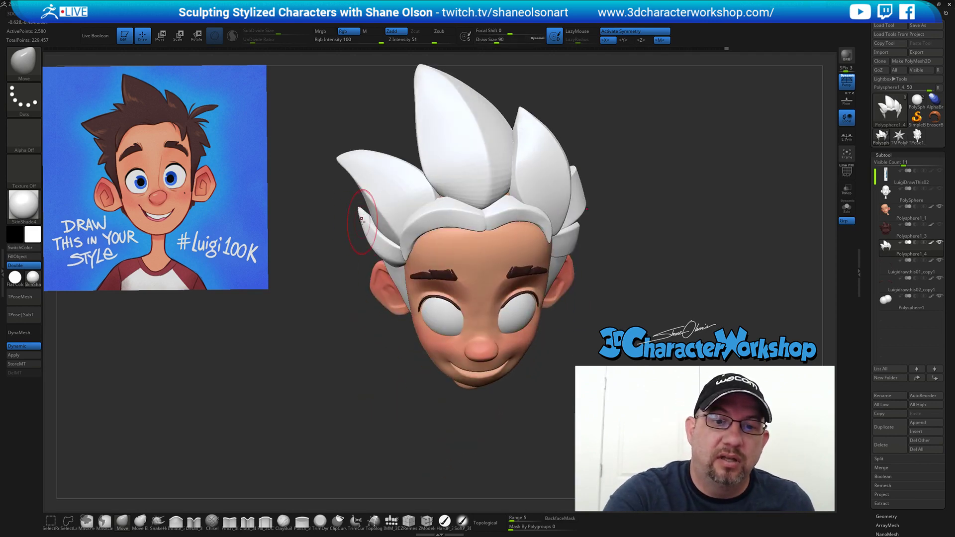
Refine the silhouette between the large side spike and the small tuft with the Move brush at Draw Size 108.
{"action": "right_click_drag", "start_coordinate": [379, 390], "coordinate": [386, 309]}
{"action": "right_click_drag", "start_coordinate": [635, 284], "coordinate": [581, 294], "text": "ctrl"}
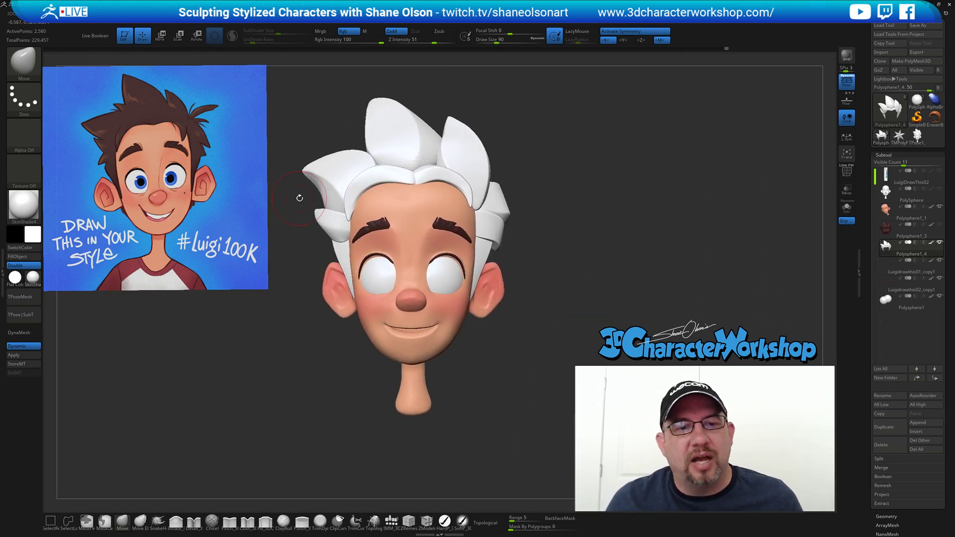
{"action": "key", "text": "s"}
{"action": "left_click_drag", "start_coordinate": [308, 196], "coordinate": [310, 197]}
{"action": "right_click_drag", "start_coordinate": [294, 200], "coordinate": [309, 199]}
{"action": "key", "text": "s"}
{"action": "left_click_drag", "start_coordinate": [314, 200], "coordinate": [311, 200]}
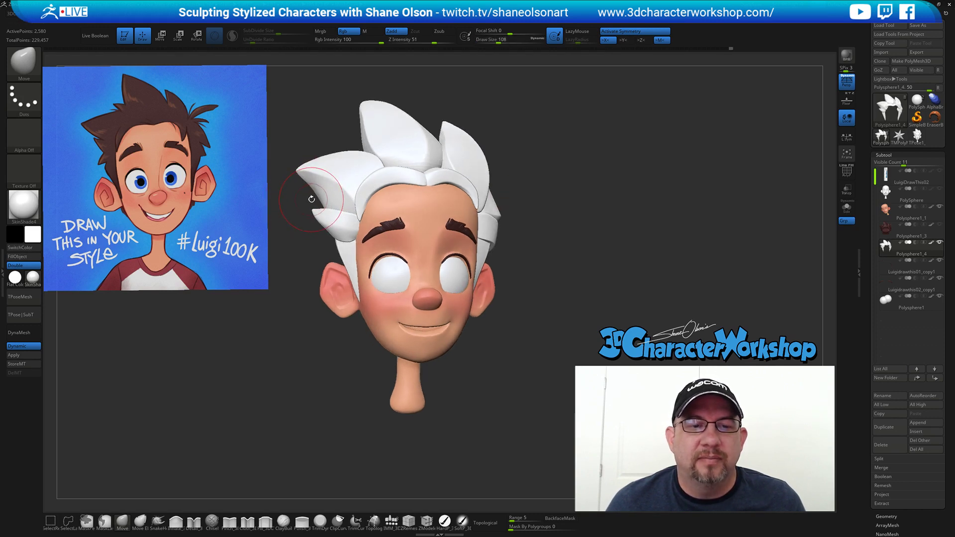
{"action": "left_click_drag", "start_coordinate": [550, 203], "coordinate": [523, 206]}
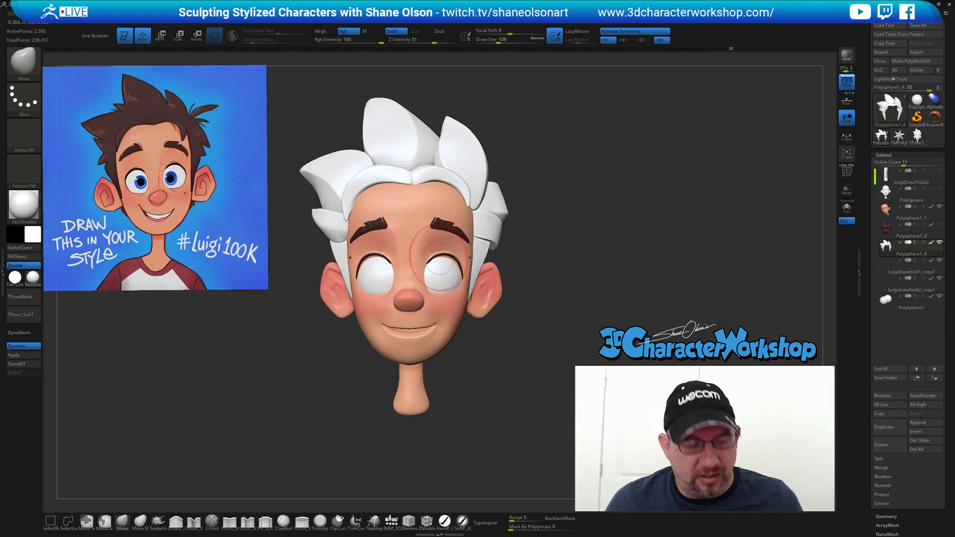
Turn off symmetry and adjust the tuft above one ear with the Move brush at Draw Size 90.
{"action": "key", "text": "x"}
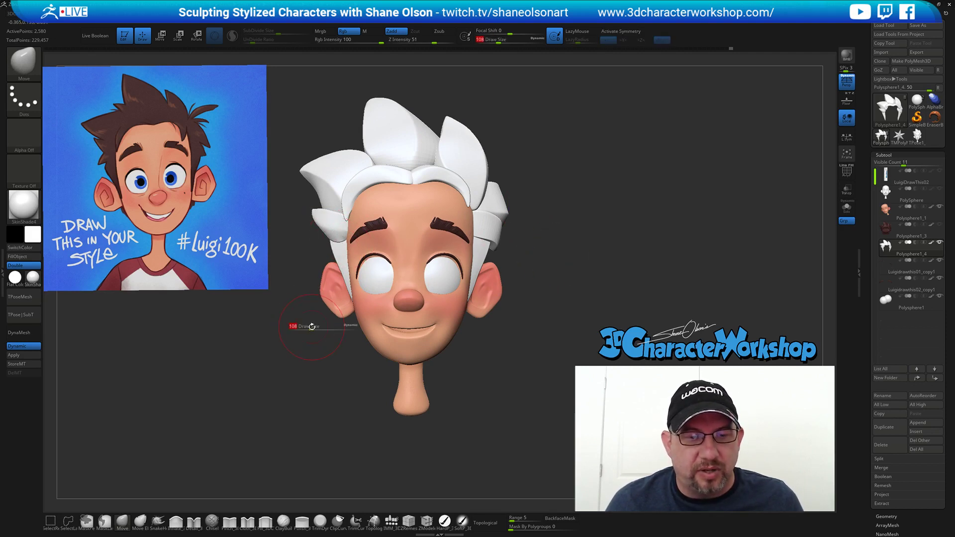
{"action": "left_click_drag", "start_coordinate": [315, 304], "coordinate": [343, 241]}
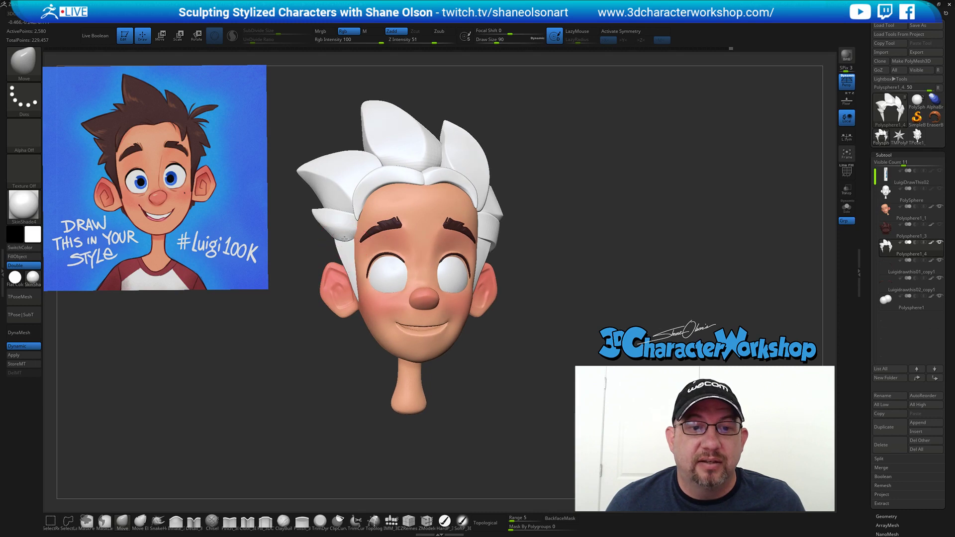
{"action": "key", "text": "shift"}
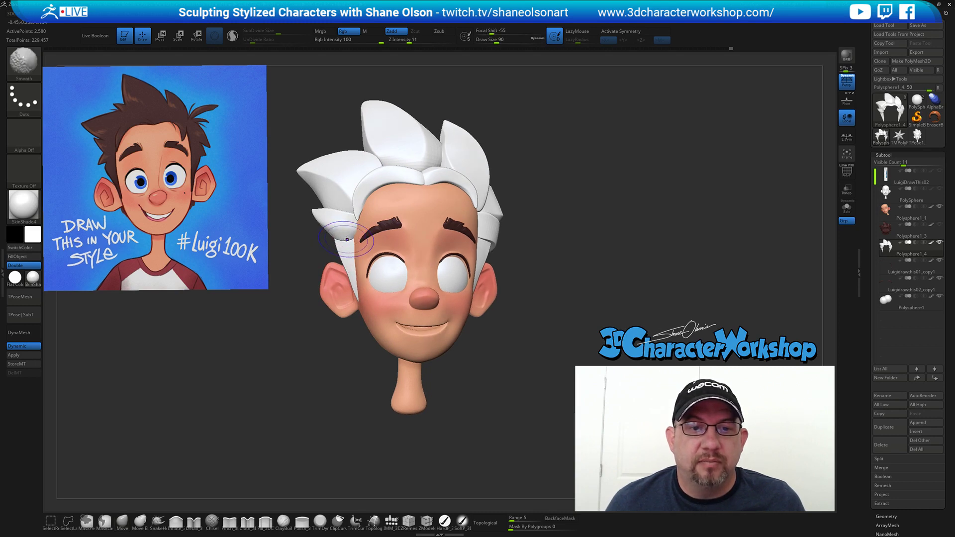
{"action": "mouse_move", "coordinate": [565, 256]}
{"action": "left_mouse_down"}
{"action": "mouse_move", "coordinate": [570, 273]}
{"action": "mouse_move", "coordinate": [511, 288]}
{"action": "mouse_move", "coordinate": [567, 293]}
{"action": "mouse_move", "coordinate": [557, 273]}
{"action": "mouse_move", "coordinate": [529, 259]}
{"action": "left_mouse_up"}
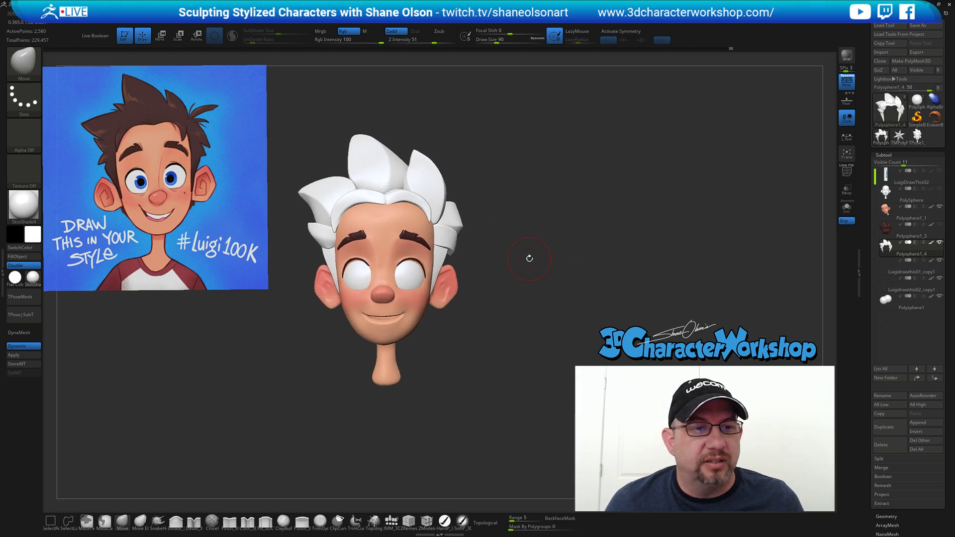
Turn off perspective and check the head and spiky hair from the front, side and back.
{"action": "key", "text": "p"}
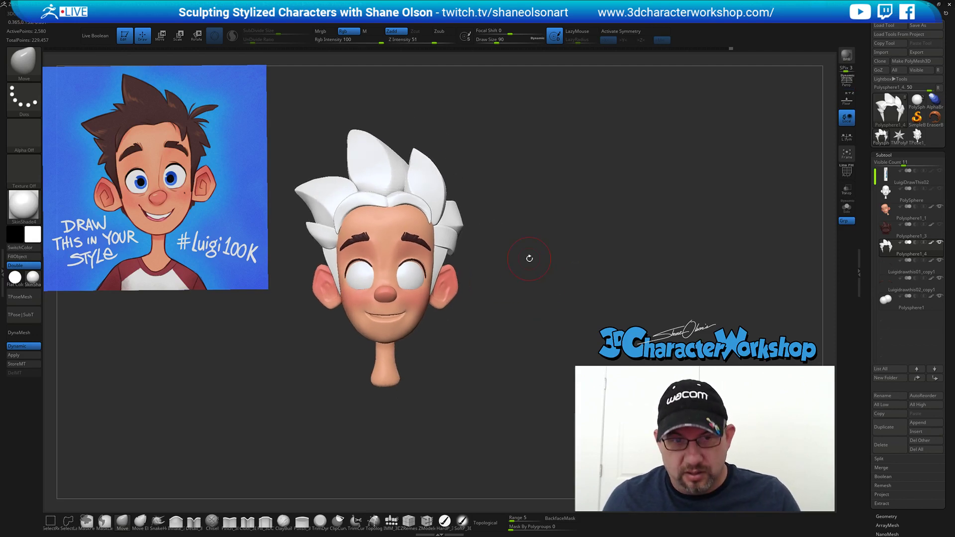
{"action": "left_click_drag", "start_coordinate": [529, 289], "coordinate": [524, 273], "text": "alt"}
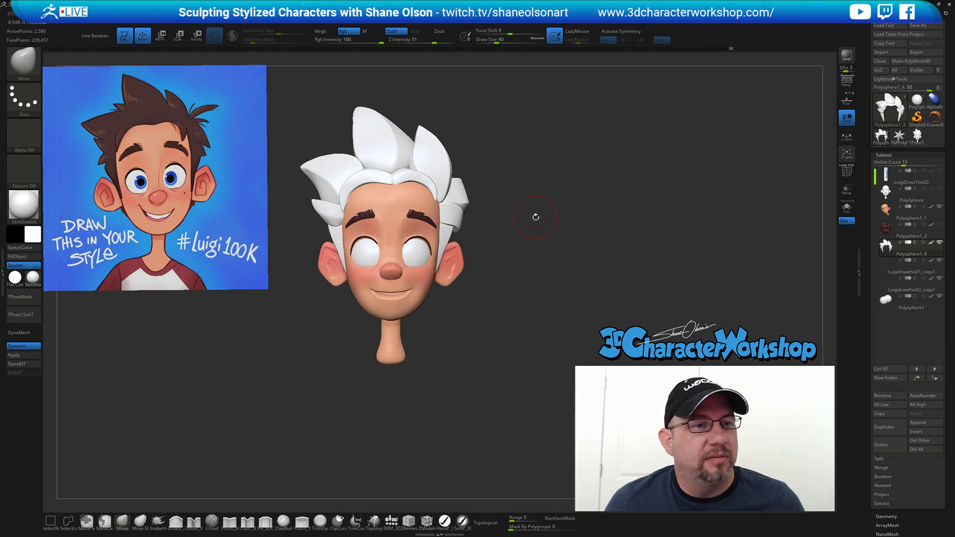
{"action": "left_click_drag", "start_coordinate": [319, 361], "coordinate": [548, 339]}
{"action": "left_click_drag", "start_coordinate": [456, 274], "coordinate": [507, 247]}
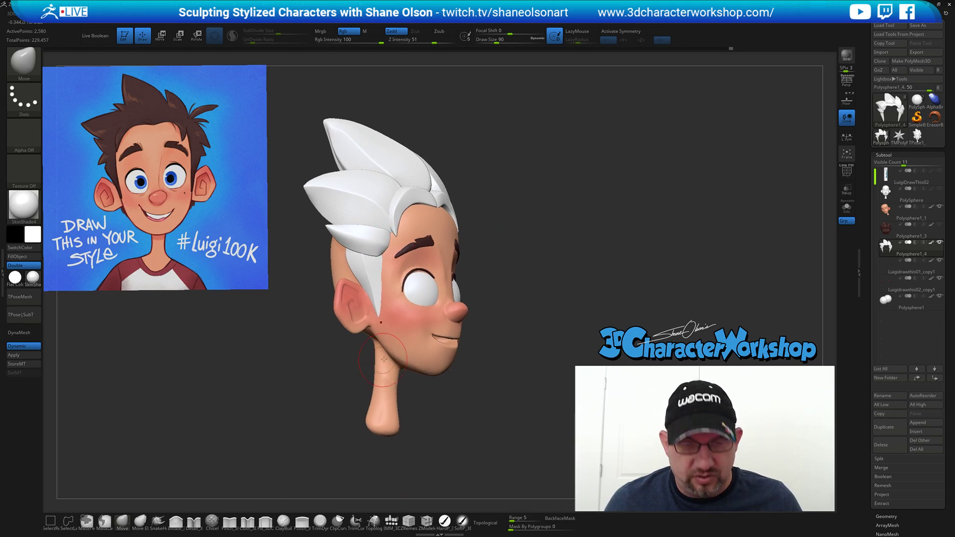
{"action": "mouse_move", "coordinate": [597, 282]}
{"action": "left_mouse_down"}
{"action": "mouse_move", "coordinate": [622, 282]}
{"action": "mouse_move", "coordinate": [576, 240]}
{"action": "mouse_move", "coordinate": [583, 269]}
{"action": "left_mouse_up"}
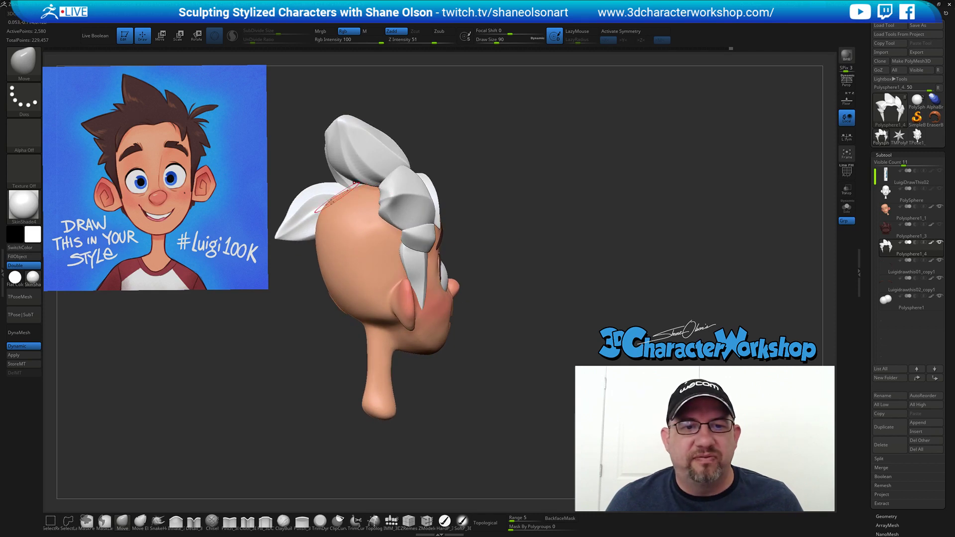
Show the dark base hair subtool Polysphere1_3 and compare it with the white spikes from the front.
{"action": "left_click", "coordinate": [939, 224]}
{"action": "left_click_drag", "start_coordinate": [621, 230], "coordinate": [564, 222]}
{"action": "left_click_drag", "start_coordinate": [708, 213], "coordinate": [603, 200], "text": "alt"}
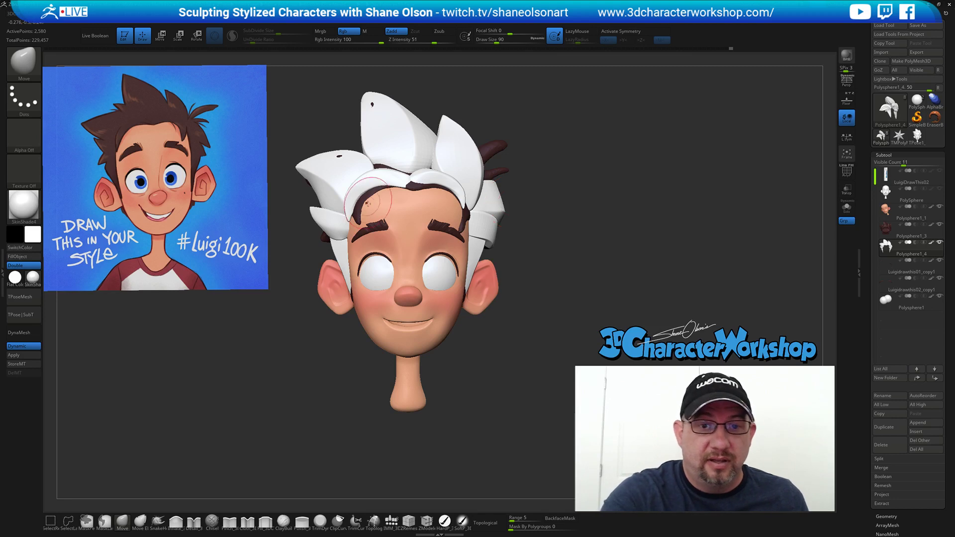
Sample the base hair's dark brown and fill the white spiky hair subtool with it using the hard paint brush.
{"action": "key", "text": "c"}
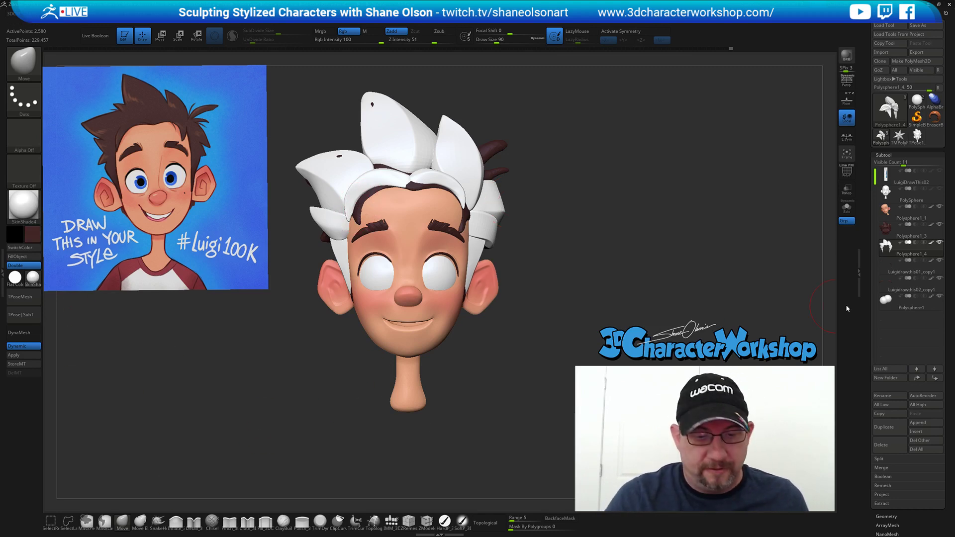
{"action": "left_click", "coordinate": [444, 521]}
{"action": "mouse_move", "coordinate": [536, 257]}
{"action": "left_mouse_down"}
{"action": "mouse_move", "coordinate": [571, 261]}
{"action": "mouse_move", "coordinate": [548, 279]}
{"action": "left_mouse_up"}
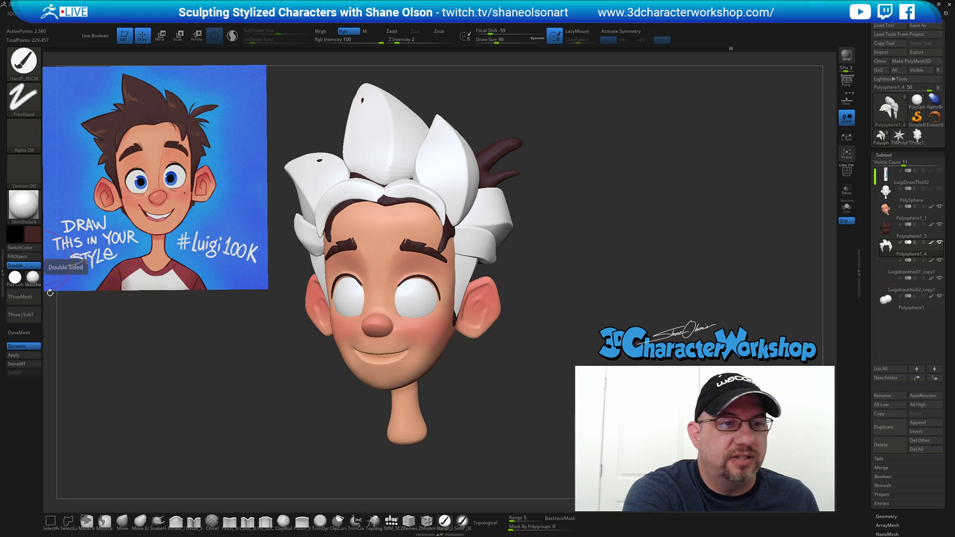
{"action": "left_click", "coordinate": [20, 256]}
{"action": "left_click_drag", "start_coordinate": [572, 268], "coordinate": [567, 294], "text": "shift"}
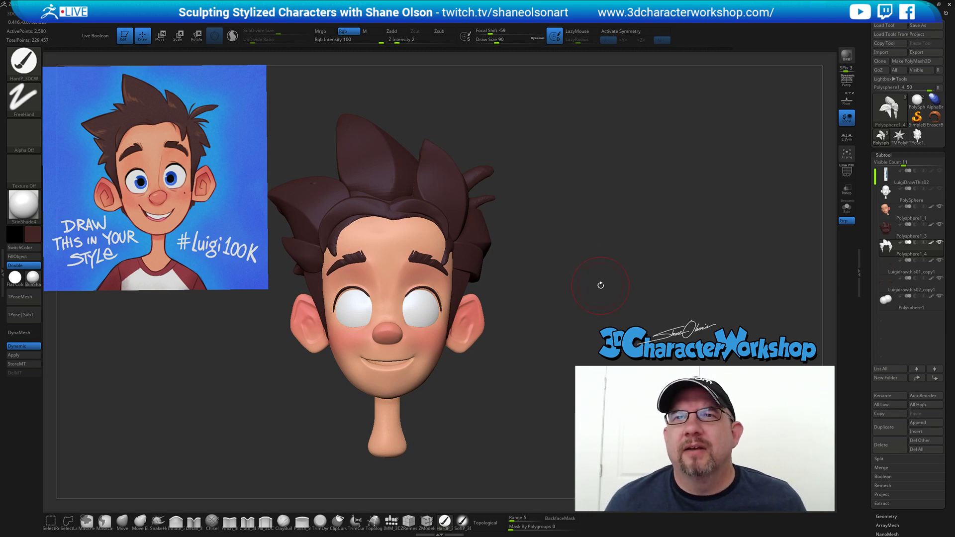
{"action": "left_click_drag", "start_coordinate": [599, 251], "coordinate": [588, 222]}
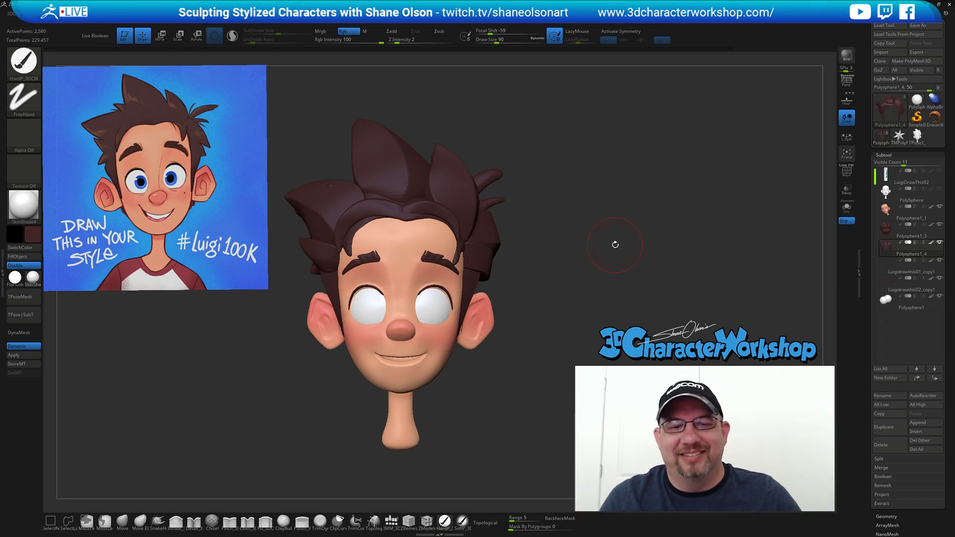
{"action": "left_click_drag", "start_coordinate": [600, 226], "coordinate": [577, 228]}
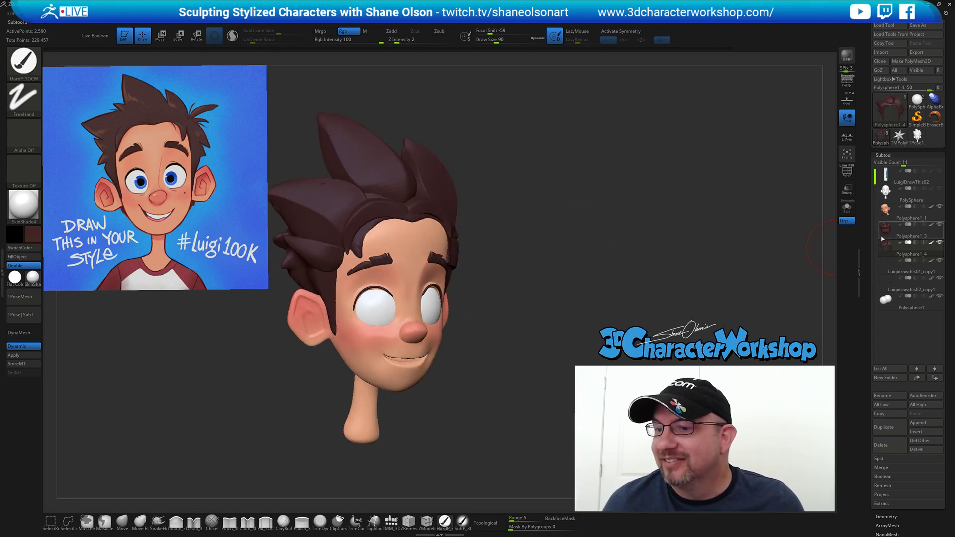
Select the base hair subtool Polysphere1_3 and set up the Move brush with Draw Size 212.
{"action": "left_click", "coordinate": [885, 233]}
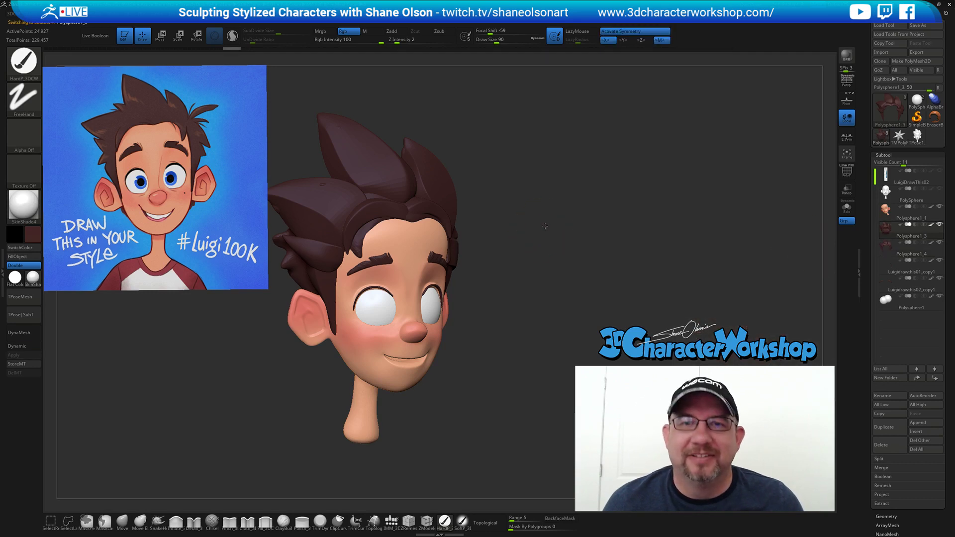
{"action": "left_click_drag", "start_coordinate": [536, 237], "coordinate": [547, 233]}
{"action": "left_click_drag", "start_coordinate": [526, 298], "coordinate": [554, 292]}
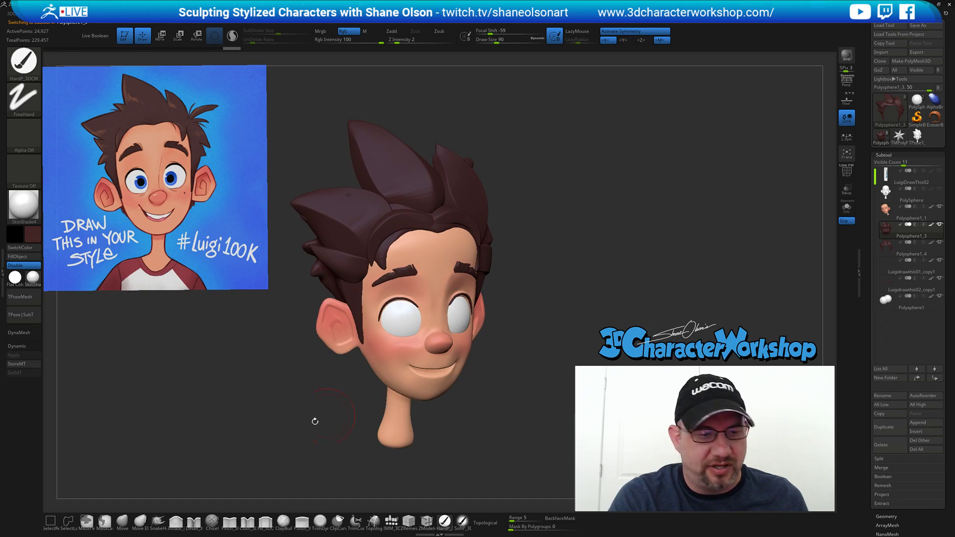
{"action": "key", "text": "b"}
{"action": "key", "text": "m"}
{"action": "key", "text": "v"}
{"action": "mouse_move", "coordinate": [553, 247]}
{"action": "left_mouse_down"}
{"action": "mouse_move", "coordinate": [544, 303]}
{"action": "mouse_move", "coordinate": [559, 256]}
{"action": "mouse_move", "coordinate": [549, 251]}
{"action": "left_mouse_up"}
{"action": "key", "text": "s"}
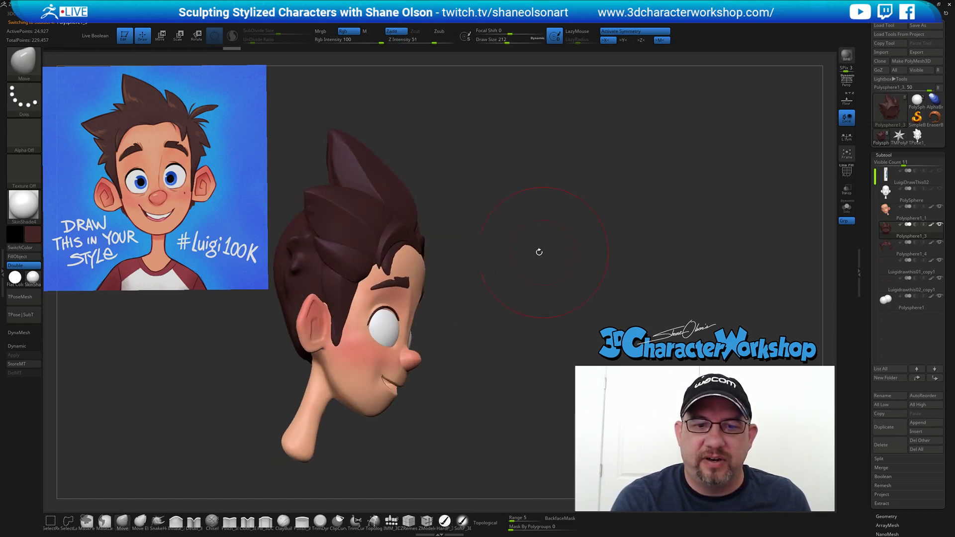
Adjust the base hair around the side and back of the head with the Move brush, reducing Draw Size to 167.
{"action": "left_click_drag", "start_coordinate": [395, 266], "coordinate": [388, 267]}
{"action": "mouse_move", "coordinate": [390, 274]}
{"action": "right_mouse_down"}
{"action": "mouse_move", "coordinate": [421, 264]}
{"action": "mouse_move", "coordinate": [398, 277]}
{"action": "mouse_move", "coordinate": [522, 274]}
{"action": "mouse_move", "coordinate": [550, 285]}
{"action": "right_mouse_up"}
{"action": "key", "text": "s"}
{"action": "left_click_drag", "start_coordinate": [551, 301], "coordinate": [546, 302]}
{"action": "mouse_move", "coordinate": [544, 308]}
{"action": "right_mouse_down"}
{"action": "mouse_move", "coordinate": [561, 320]}
{"action": "mouse_move", "coordinate": [573, 300]}
{"action": "mouse_move", "coordinate": [583, 308]}
{"action": "mouse_move", "coordinate": [557, 298]}
{"action": "mouse_move", "coordinate": [542, 249]}
{"action": "mouse_move", "coordinate": [550, 220]}
{"action": "mouse_move", "coordinate": [554, 270]}
{"action": "mouse_move", "coordinate": [567, 263]}
{"action": "mouse_move", "coordinate": [534, 225]}
{"action": "right_mouse_up"}
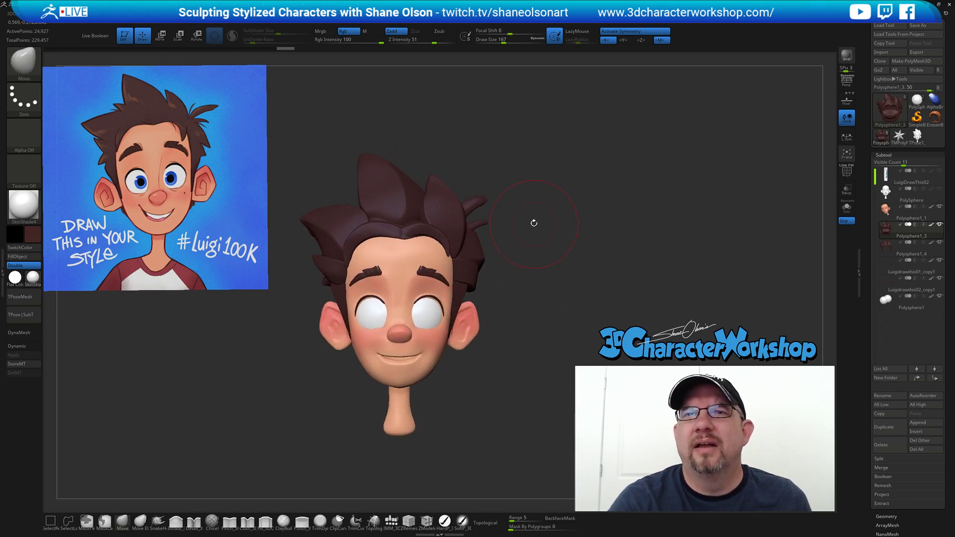
Adjust the Move brush's Draw Size to 128, 104 and 116 for work around the thin loose strands beside the spikes.
{"action": "key", "text": "s"}
{"action": "left_click_drag", "start_coordinate": [538, 227], "coordinate": [534, 228]}
{"action": "right_click_drag", "start_coordinate": [531, 242], "coordinate": [537, 215], "text": "ctrl"}
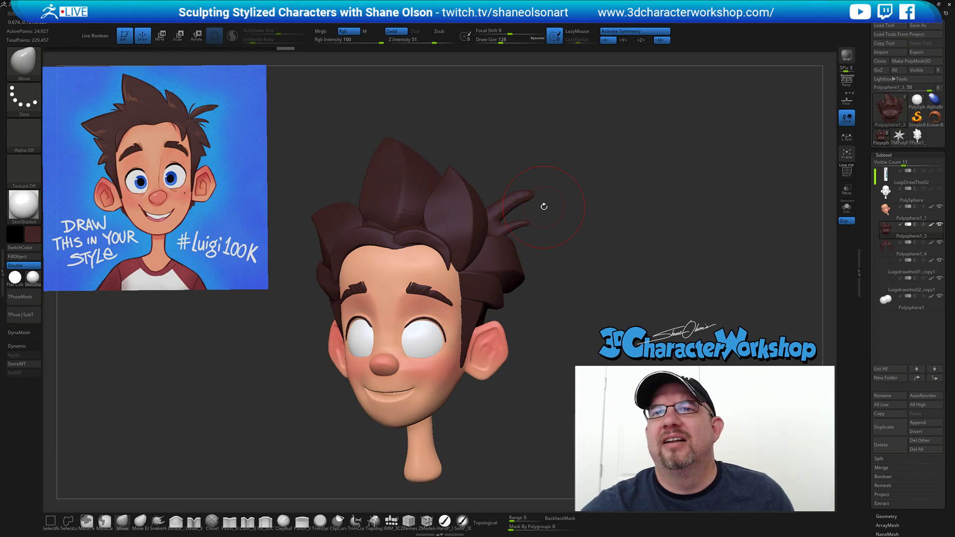
{"action": "key", "text": "s"}
{"action": "left_click_drag", "start_coordinate": [599, 210], "coordinate": [596, 211]}
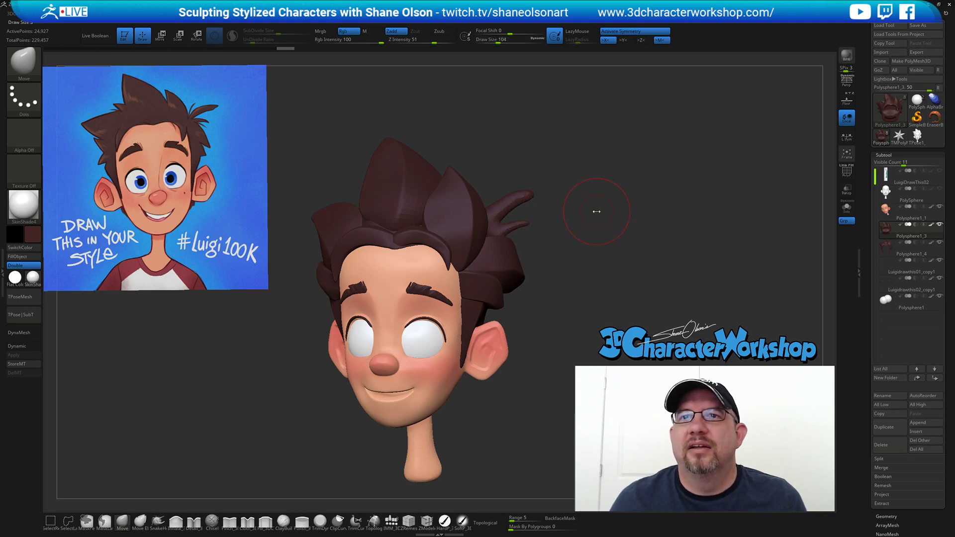
{"action": "right_click_drag", "start_coordinate": [597, 184], "coordinate": [598, 187]}
{"action": "key", "text": "s"}
{"action": "left_click_drag", "start_coordinate": [578, 184], "coordinate": [575, 185]}
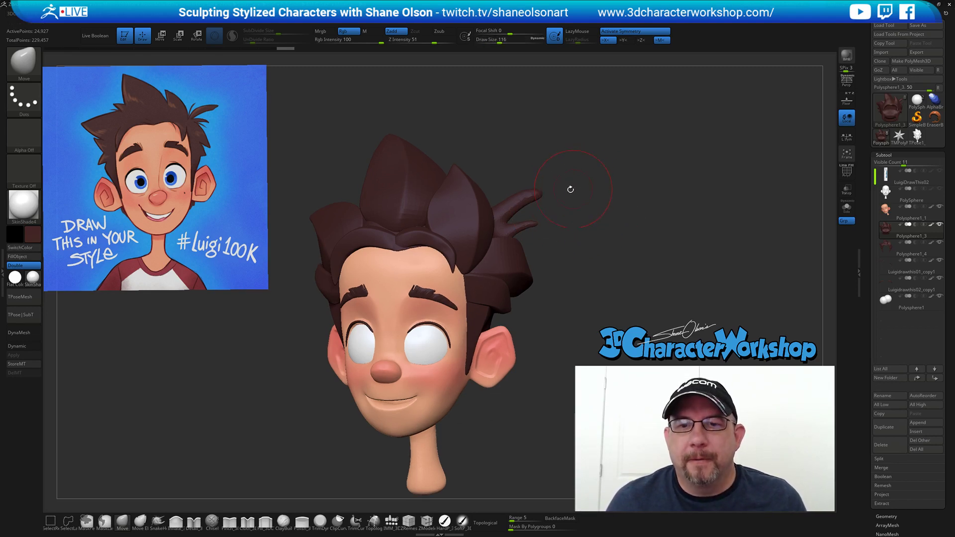
Turn off symmetry and adjust the thin loose strands beside the spikes with the Move brush, reducing Draw Size to 94.
{"action": "key", "text": "x"}
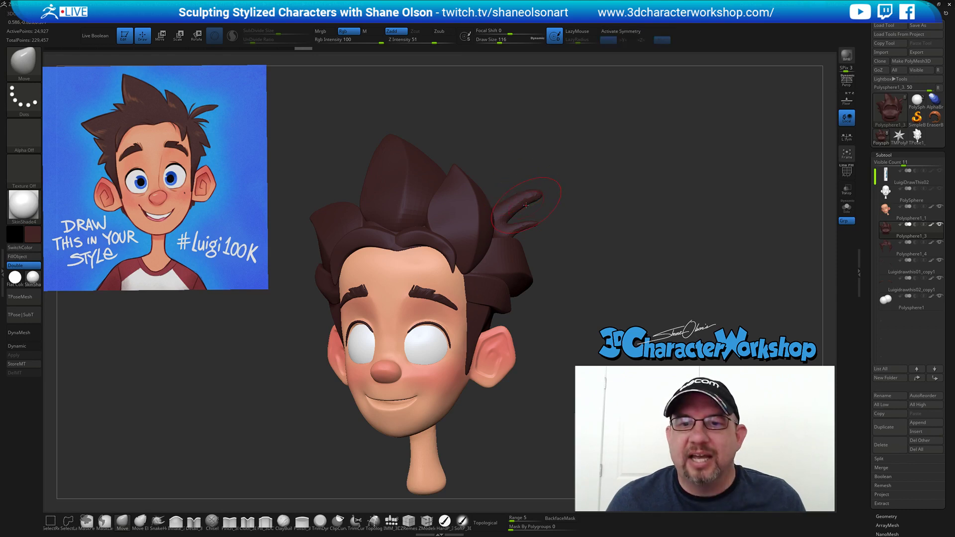
{"action": "mouse_move", "coordinate": [579, 171]}
{"action": "left_mouse_down"}
{"action": "mouse_move", "coordinate": [587, 181]}
{"action": "mouse_move", "coordinate": [543, 201]}
{"action": "mouse_move", "coordinate": [572, 222]}
{"action": "mouse_move", "coordinate": [567, 258]}
{"action": "mouse_move", "coordinate": [583, 262]}
{"action": "mouse_move", "coordinate": [571, 261]}
{"action": "left_mouse_up"}
{"action": "key", "text": "s"}
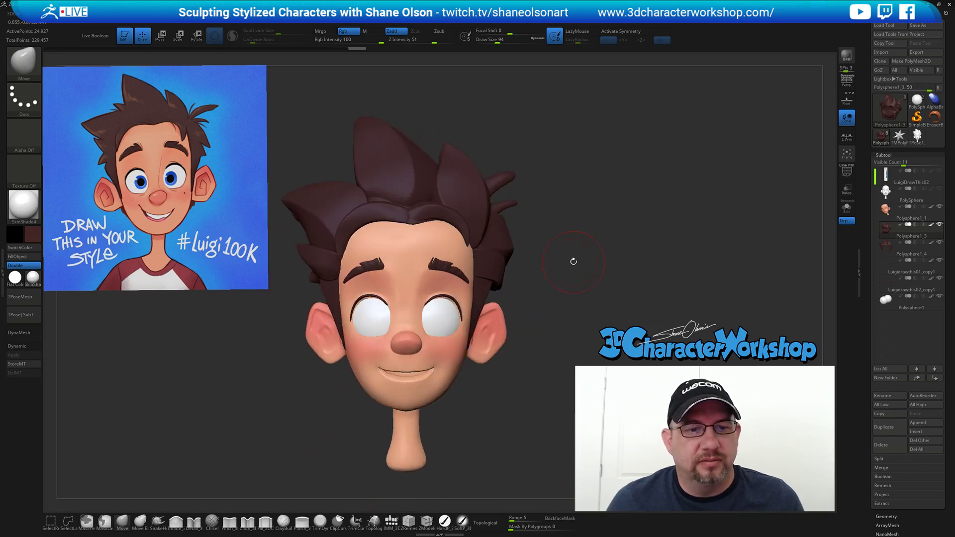
Set the Move brush's Draw Size to 217 and adjust the base hair's overall silhouette around the head against the reference drawing.
{"action": "mouse_move", "coordinate": [619, 304]}
{"action": "left_mouse_down"}
{"action": "mouse_move", "coordinate": [587, 203]}
{"action": "mouse_move", "coordinate": [567, 192]}
{"action": "mouse_move", "coordinate": [565, 205]}
{"action": "mouse_move", "coordinate": [571, 192]}
{"action": "mouse_move", "coordinate": [613, 203]}
{"action": "left_mouse_up"}
{"action": "key", "text": "s"}
{"action": "left_click_drag", "start_coordinate": [552, 226], "coordinate": [617, 211]}
{"action": "left_click_drag", "start_coordinate": [702, 228], "coordinate": [609, 191], "text": "alt"}
{"action": "left_click_drag", "start_coordinate": [609, 191], "coordinate": [392, 157]}
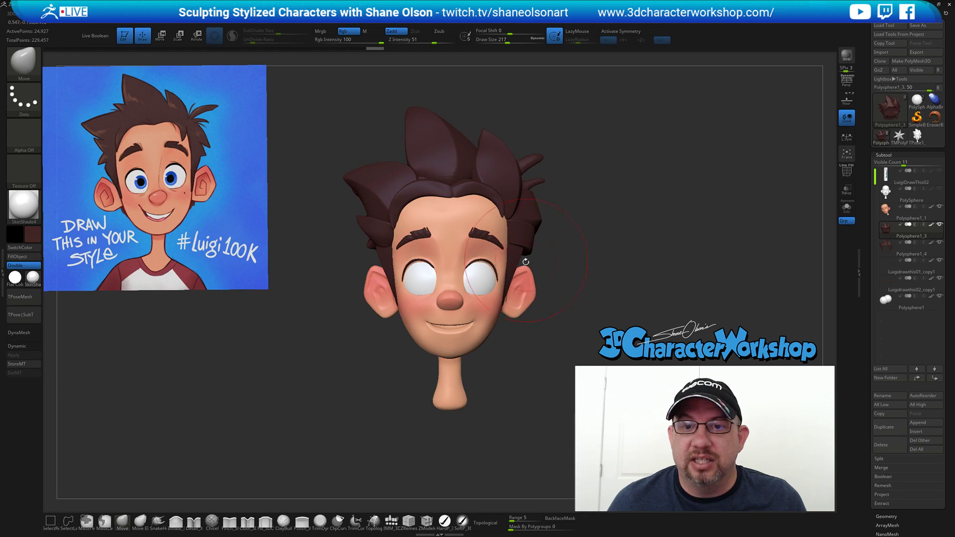
{"action": "left_click_drag", "start_coordinate": [590, 258], "coordinate": [548, 268]}
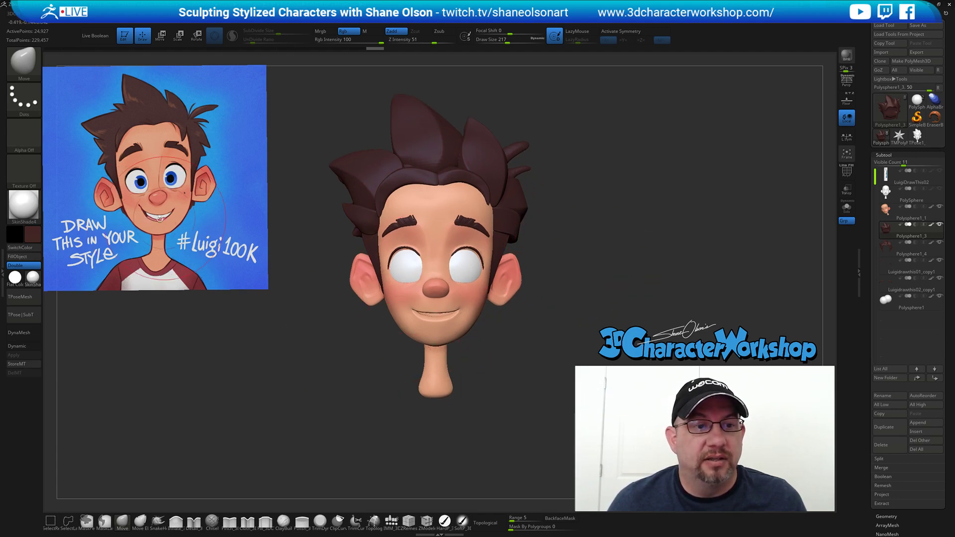
{"action": "key", "text": "s"}
{"action": "left_click_drag", "start_coordinate": [307, 361], "coordinate": [295, 356]}
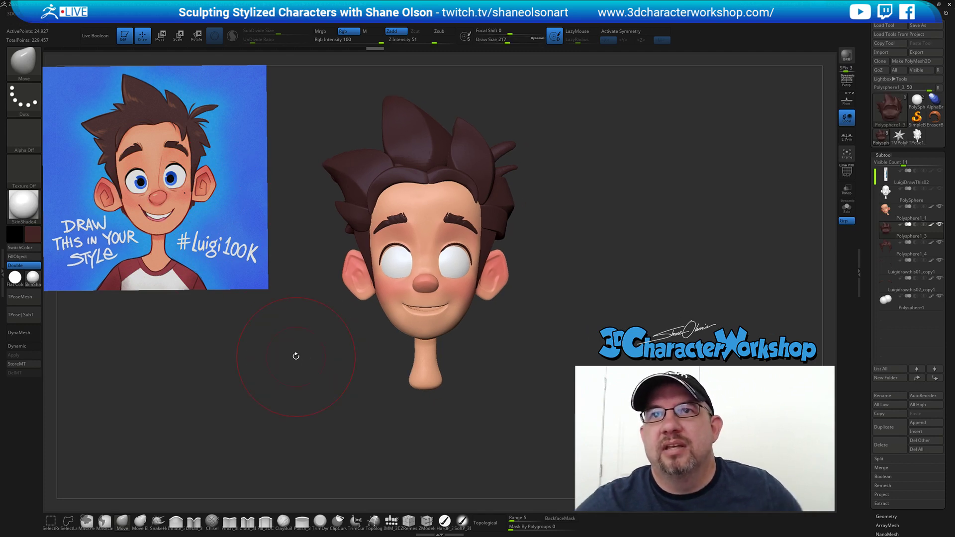
Refine the outline of the base hair with the Move brush, reducing Draw Size to 167 and 112.
{"action": "key", "text": "s"}
{"action": "left_click_drag", "start_coordinate": [493, 342], "coordinate": [500, 373]}
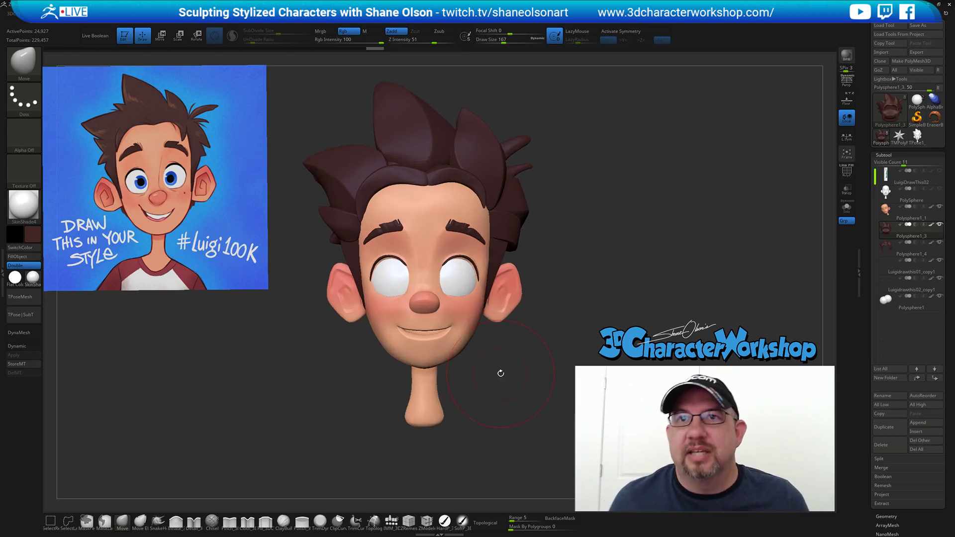
{"action": "left_click_drag", "start_coordinate": [616, 269], "coordinate": [570, 261], "text": "alt"}
{"action": "key", "text": "s"}
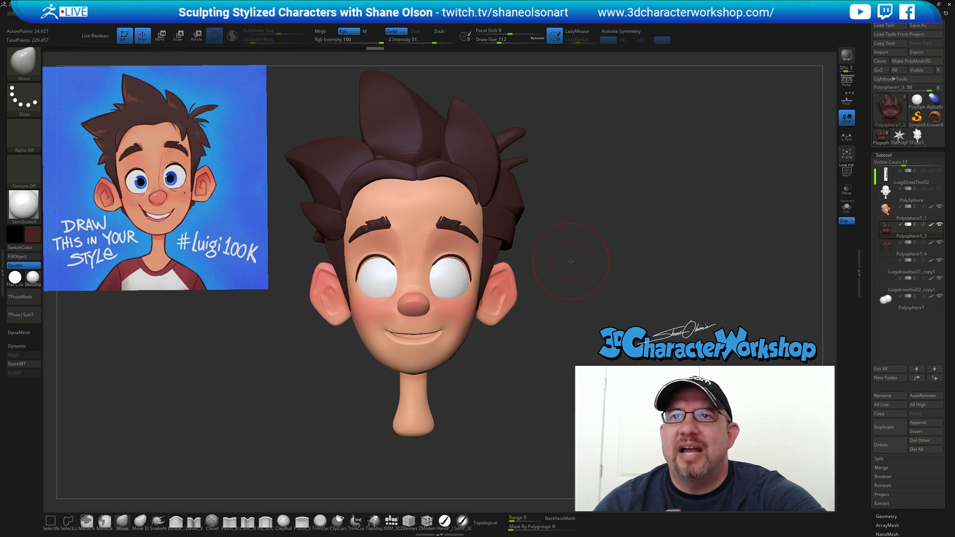
Set Draw Size to 80 and refine the base hair along the side and front hairline.
{"action": "key", "text": "s"}
{"action": "left_click_drag", "start_coordinate": [571, 262], "coordinate": [559, 264]}
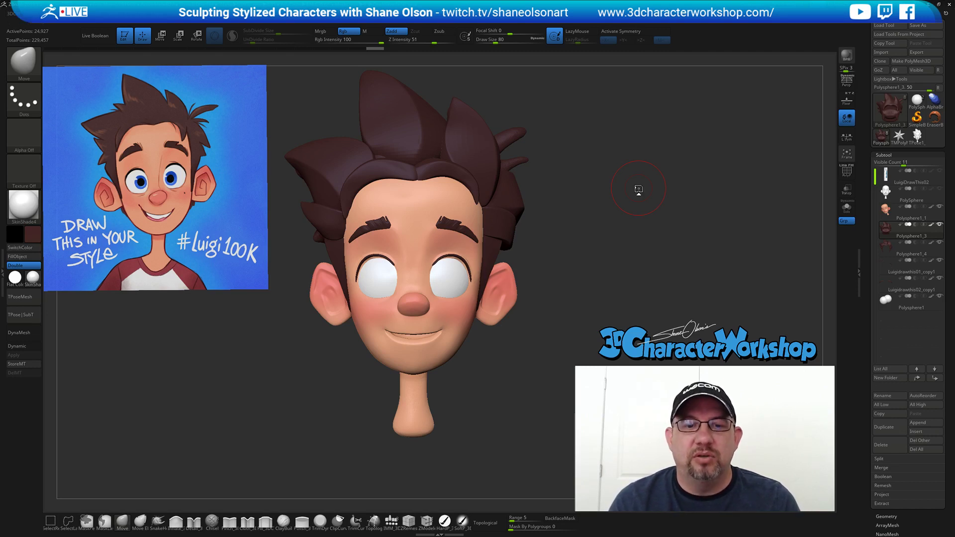
{"action": "left_click_drag", "start_coordinate": [213, 360], "coordinate": [211, 350], "text": "alt"}
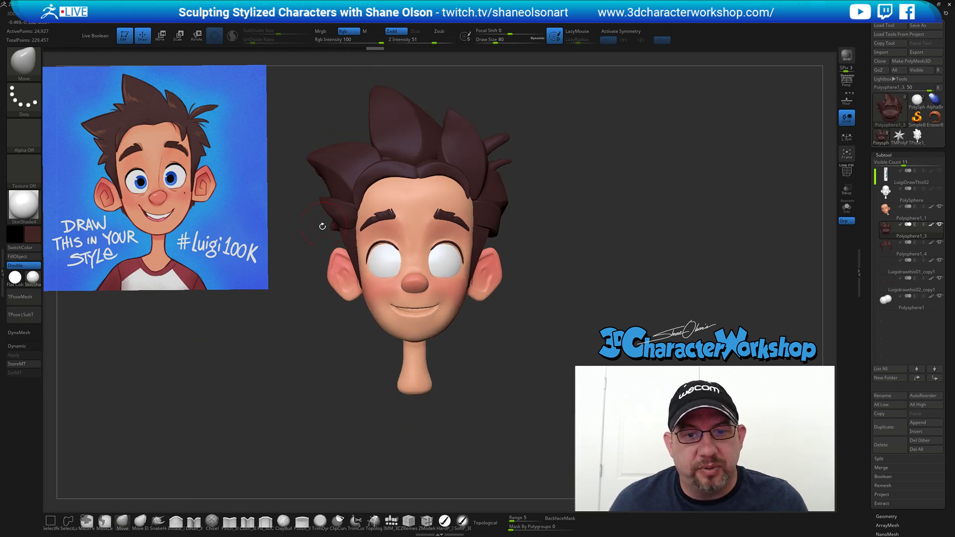
{"action": "left_click_drag", "start_coordinate": [278, 366], "coordinate": [246, 320]}
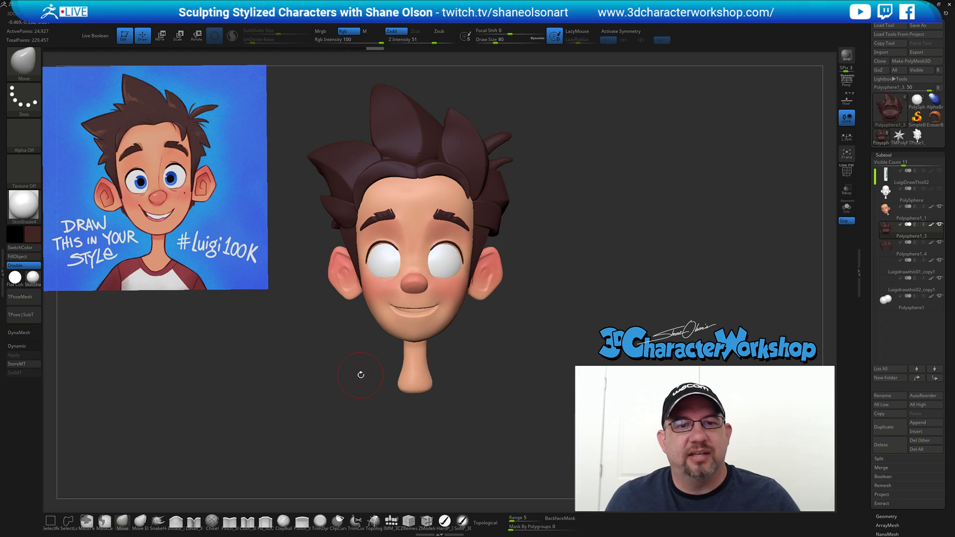
{"action": "left_click_drag", "start_coordinate": [262, 317], "coordinate": [407, 163]}
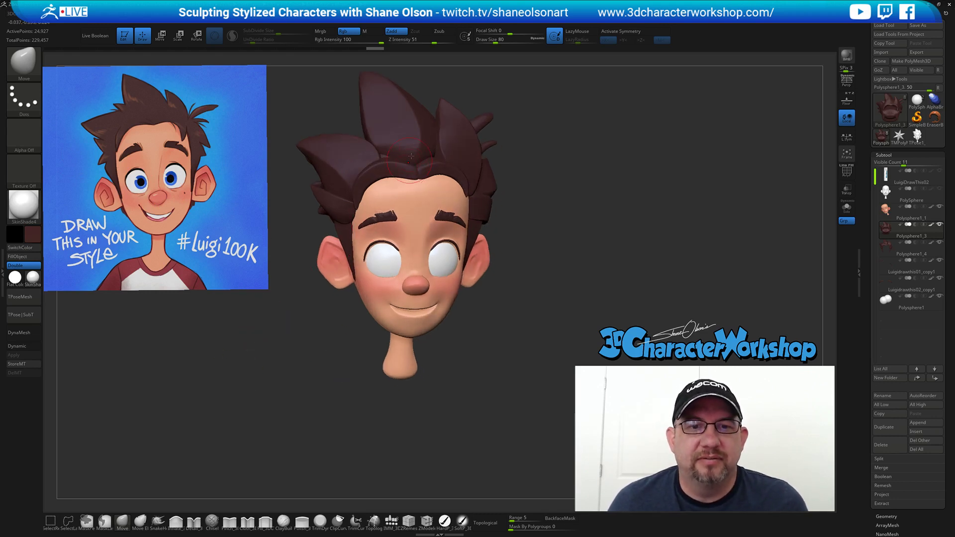
Select the spike subtool Polysphere1_4, enable Topological masking, and adjust the front spikes with the Move brush at Draw Size 140.
{"action": "key", "text": "s"}
{"action": "left_click", "coordinate": [235, 374]}
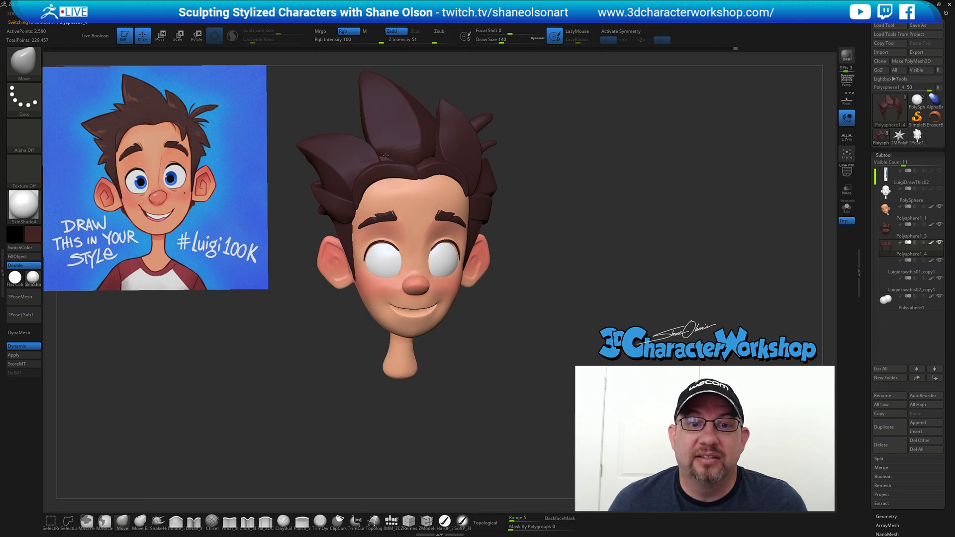
{"action": "left_click", "coordinate": [489, 523]}
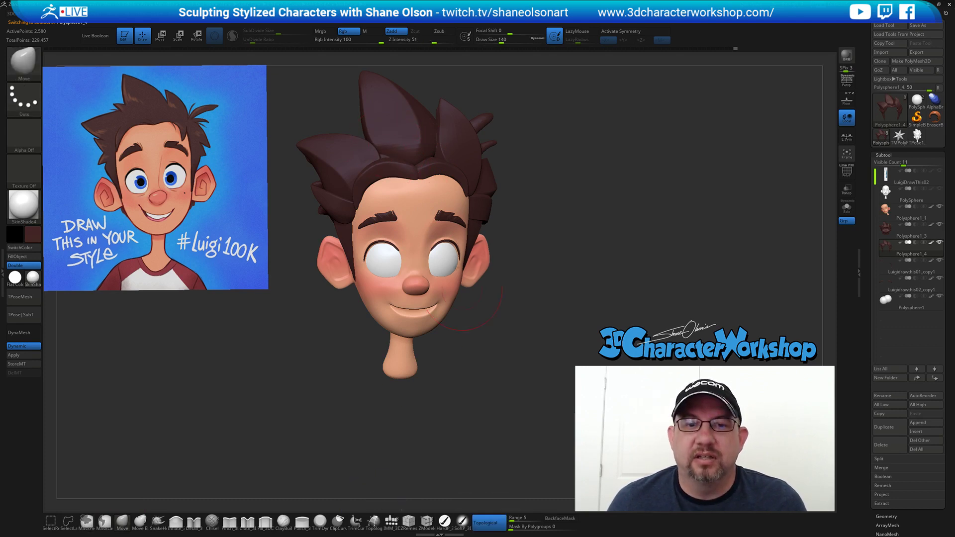
{"action": "left_click_drag", "start_coordinate": [565, 215], "coordinate": [411, 160]}
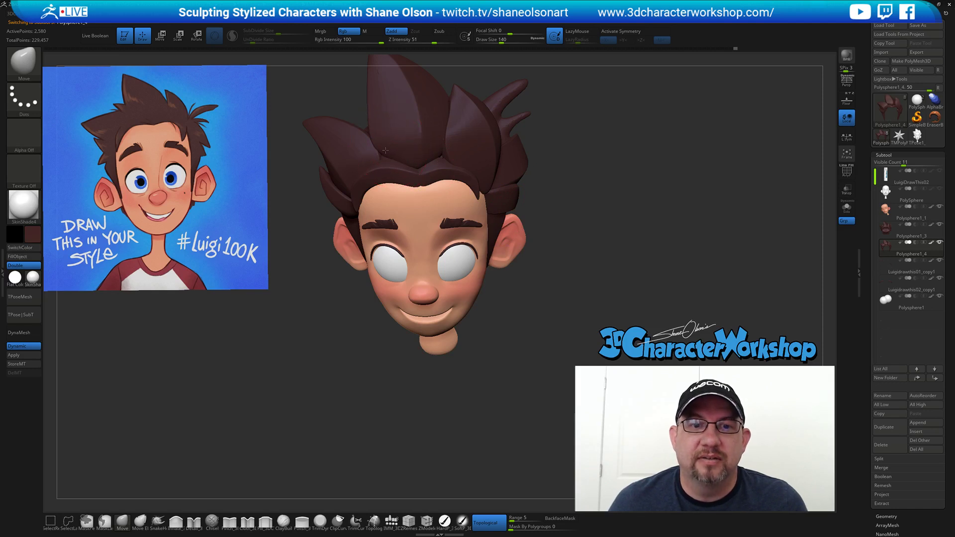
{"action": "left_click_drag", "start_coordinate": [334, 341], "coordinate": [328, 281]}
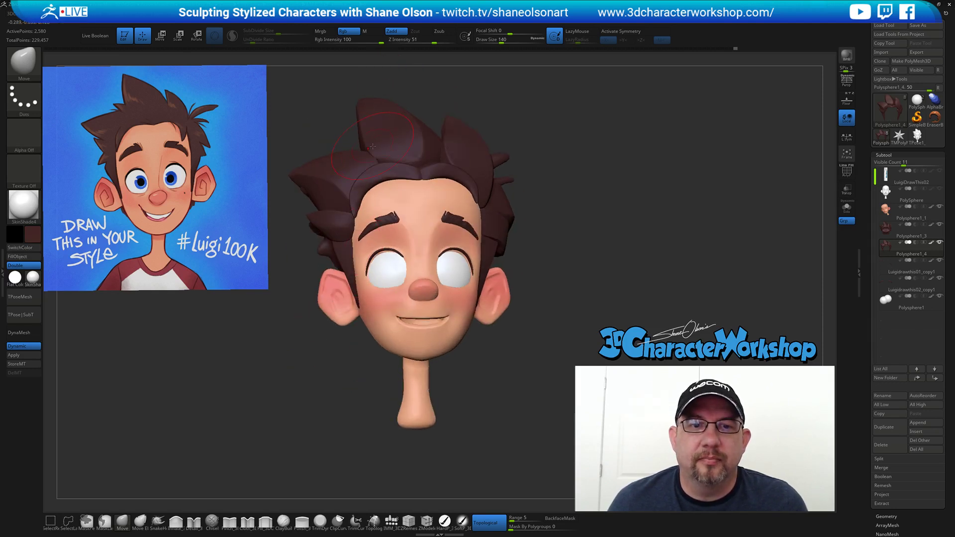
{"action": "left_click_drag", "start_coordinate": [666, 152], "coordinate": [687, 198]}
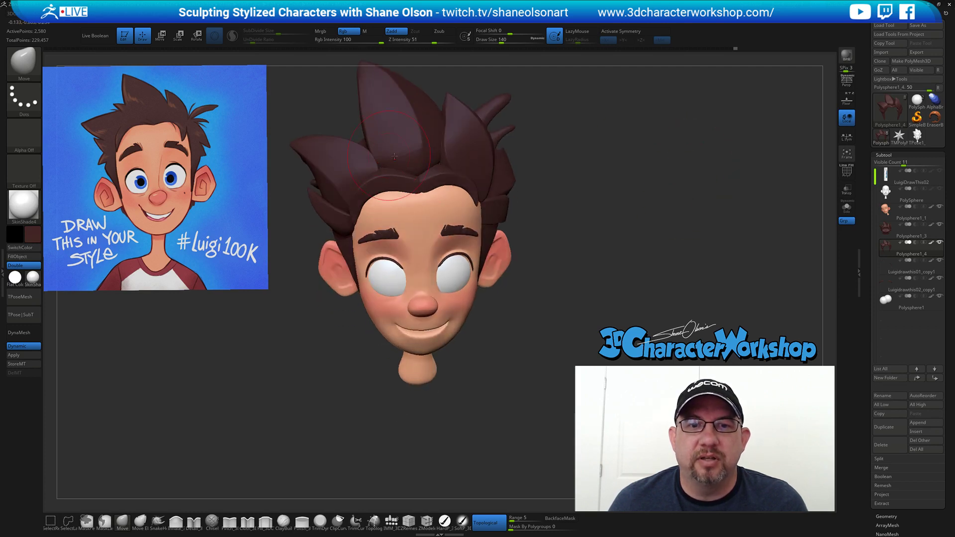
{"action": "left_click_drag", "start_coordinate": [600, 182], "coordinate": [565, 223]}
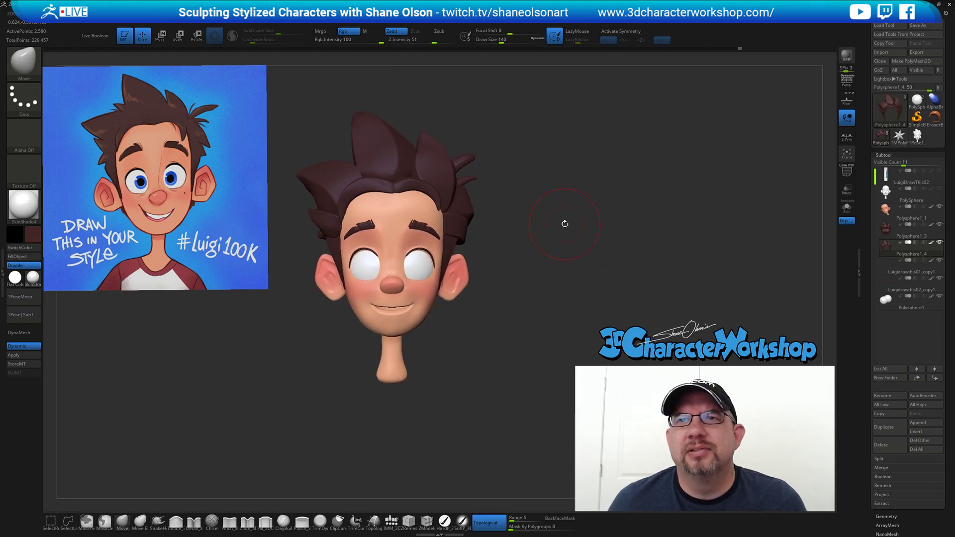
{"action": "left_click_drag", "start_coordinate": [567, 288], "coordinate": [516, 317]}
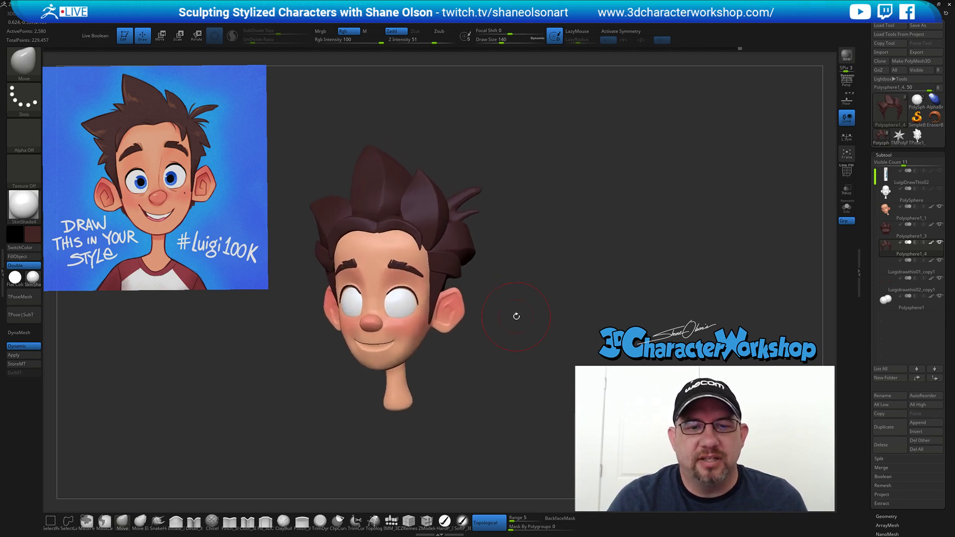
{"action": "mouse_move", "coordinate": [484, 404]}
{"action": "left_mouse_down"}
{"action": "mouse_move", "coordinate": [460, 402]}
{"action": "mouse_move", "coordinate": [491, 397]}
{"action": "mouse_move", "coordinate": [490, 414]}
{"action": "left_mouse_up"}
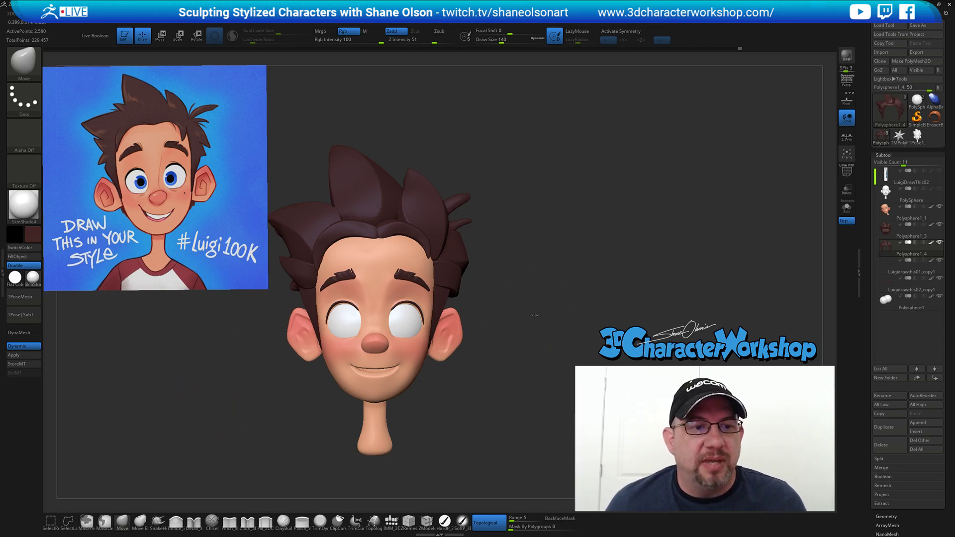
Fine-tune the spikes around the head with the Move brush, reducing Draw Size to 80 and 65.
{"action": "left_click_drag", "start_coordinate": [532, 314], "coordinate": [509, 382], "text": "alt"}
{"action": "key", "text": "s"}
{"action": "left_click_drag", "start_coordinate": [463, 427], "coordinate": [484, 370], "text": "alt"}
{"action": "key", "text": "s"}
{"action": "left_click_drag", "start_coordinate": [273, 420], "coordinate": [269, 421]}
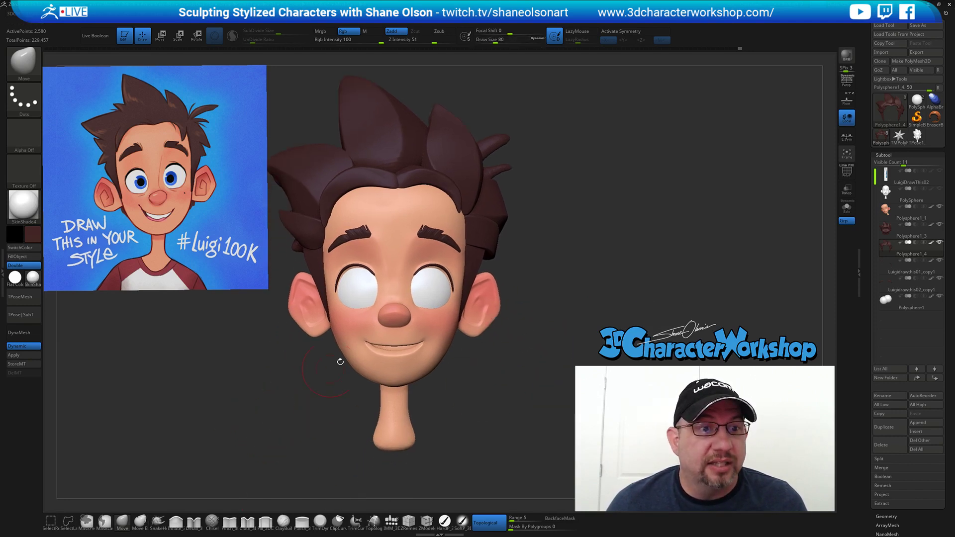
{"action": "key", "text": "s"}
{"action": "left_click_drag", "start_coordinate": [316, 382], "coordinate": [313, 382]}
Select the head subtool Polysphere1_1 and adjust the corners of the mouth with a much smaller Move brush.
{"action": "left_click", "coordinate": [393, 329], "text": "alt"}
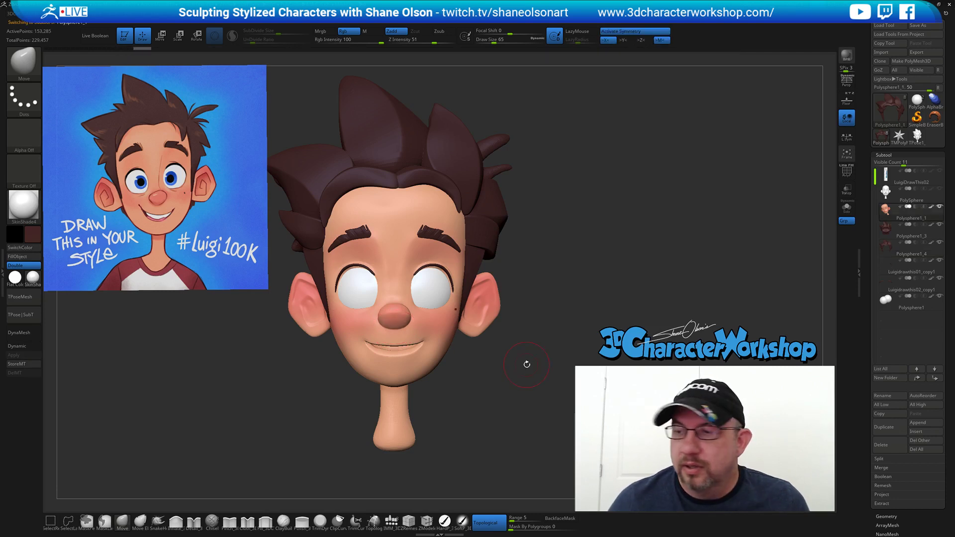
{"action": "mouse_move", "coordinate": [476, 351]}
{"action": "left_mouse_down", "text": "alt"}
{"action": "mouse_move", "coordinate": [491, 374]}
{"action": "mouse_move", "coordinate": [475, 371]}
{"action": "left_mouse_up", "text": "alt"}
{"action": "key", "text": "s"}
{"action": "key", "text": "s"}
{"action": "left_click_drag", "start_coordinate": [398, 332], "coordinate": [395, 332]}
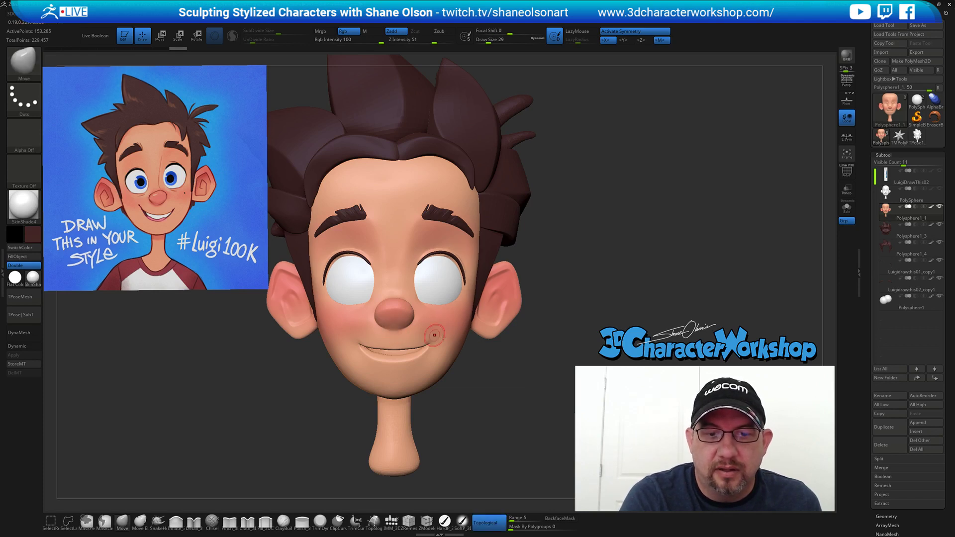
{"action": "mouse_move", "coordinate": [480, 346]}
{"action": "left_mouse_down"}
{"action": "mouse_move", "coordinate": [522, 387]}
{"action": "mouse_move", "coordinate": [447, 403]}
{"action": "mouse_move", "coordinate": [472, 393]}
{"action": "left_mouse_up"}
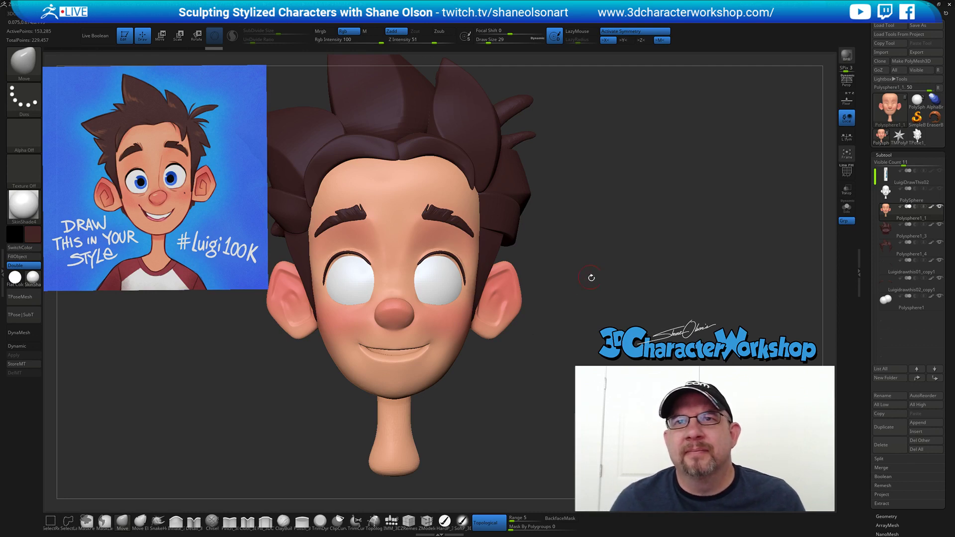
Set Draw Size to 83 and adjust the head's jaw and cheeks with the Move brush, checking from the front and below.
{"action": "mouse_move", "coordinate": [638, 235]}
{"action": "left_mouse_down"}
{"action": "mouse_move", "coordinate": [624, 222]}
{"action": "mouse_move", "coordinate": [622, 231]}
{"action": "mouse_move", "coordinate": [624, 218]}
{"action": "mouse_move", "coordinate": [593, 222]}
{"action": "mouse_move", "coordinate": [590, 210]}
{"action": "left_mouse_up"}
{"action": "key", "text": "s"}
{"action": "key", "text": "s"}
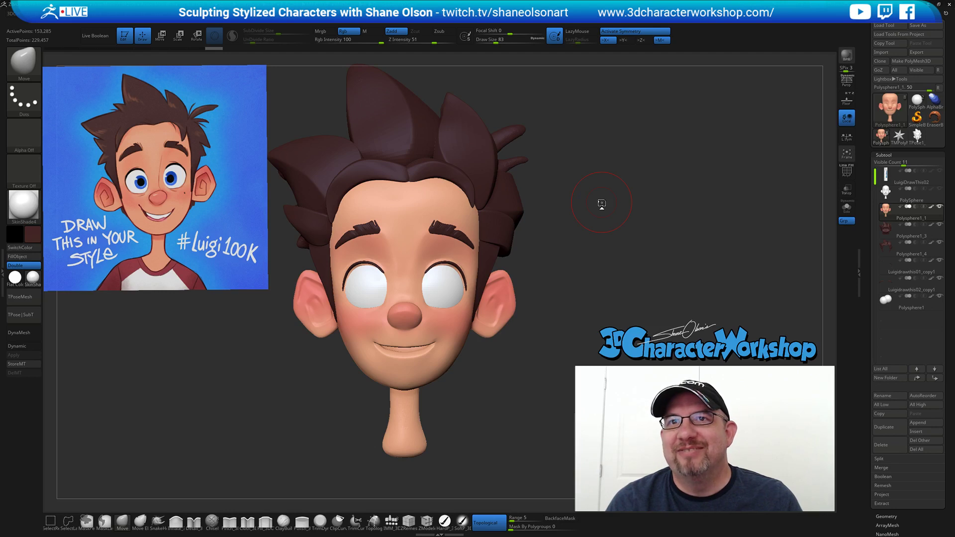
{"action": "mouse_move", "coordinate": [614, 207]}
{"action": "left_mouse_down"}
{"action": "mouse_move", "coordinate": [635, 198]}
{"action": "mouse_move", "coordinate": [624, 192]}
{"action": "left_mouse_up"}
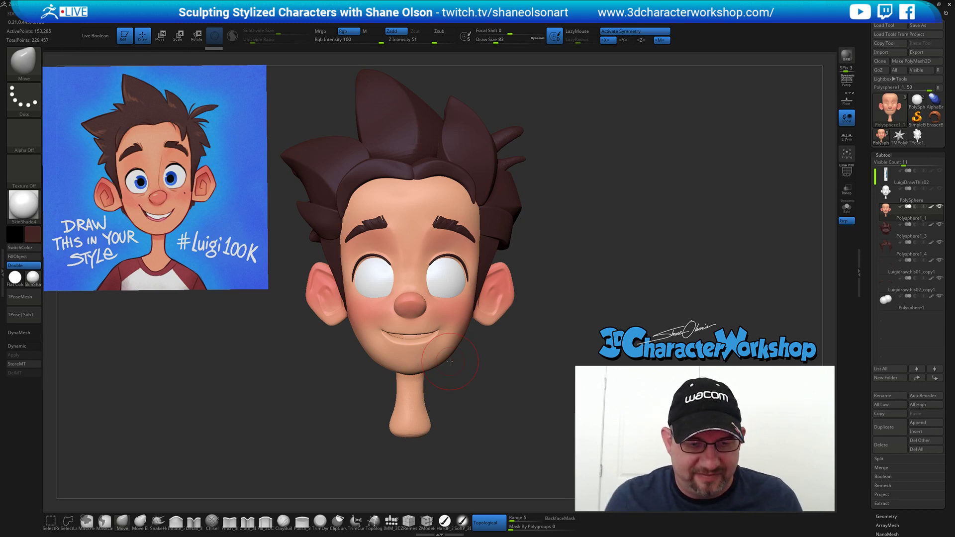
{"action": "left_click_drag", "start_coordinate": [239, 437], "coordinate": [292, 413]}
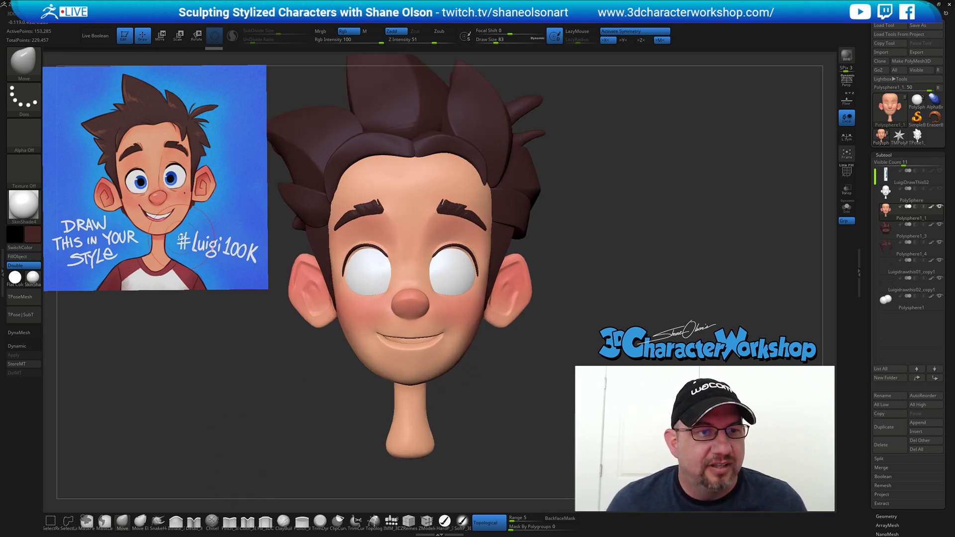
{"action": "left_click_drag", "start_coordinate": [627, 298], "coordinate": [568, 292]}
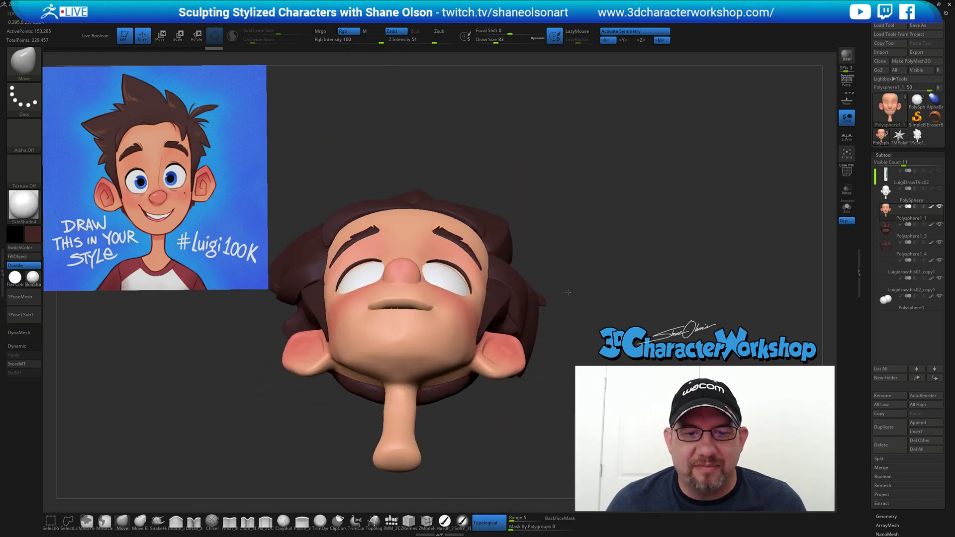
{"action": "left_click_drag", "start_coordinate": [567, 228], "coordinate": [570, 286]}
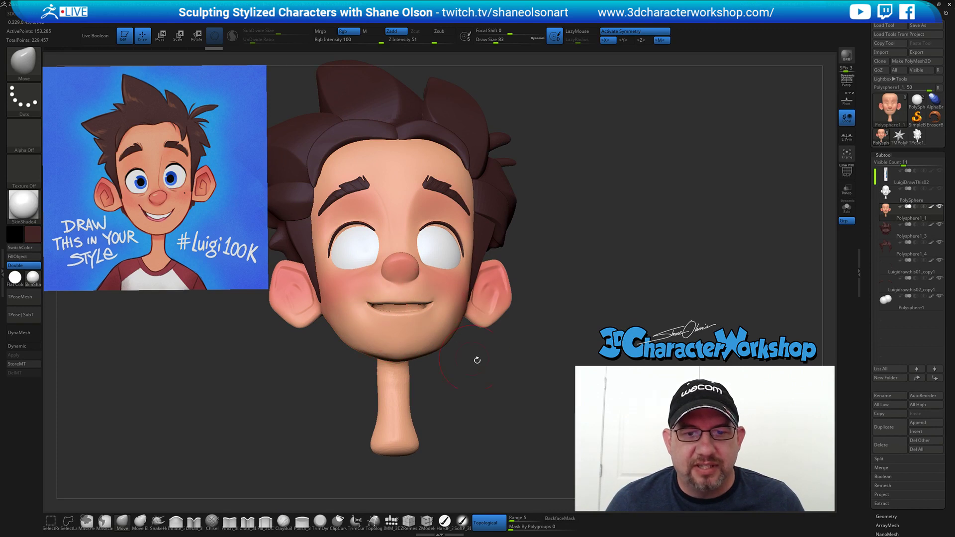
{"action": "left_click_drag", "start_coordinate": [448, 348], "coordinate": [464, 375]}
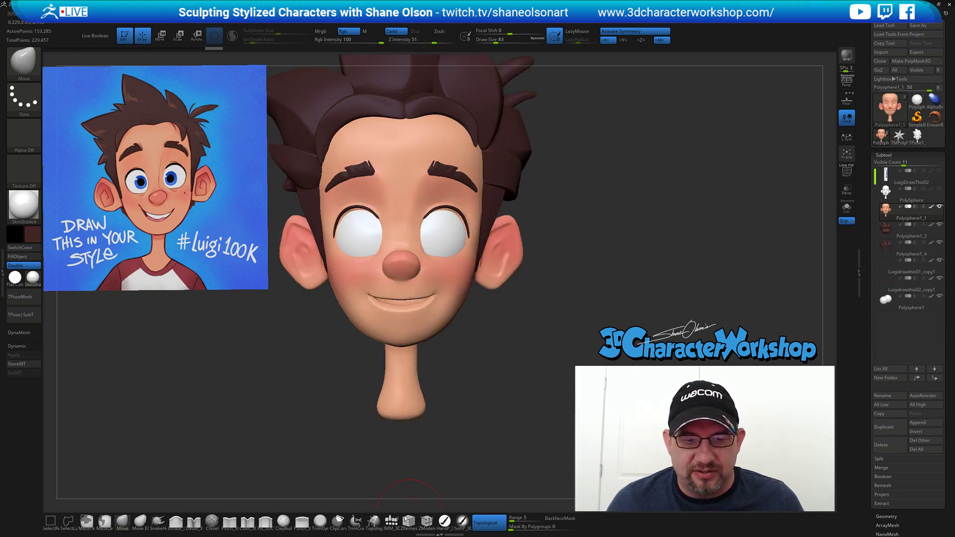
Insert a white cylinder from the IMM primitives at the mouth and flatten it with the gizmo into a band of teeth.
{"action": "left_click", "coordinate": [391, 522]}
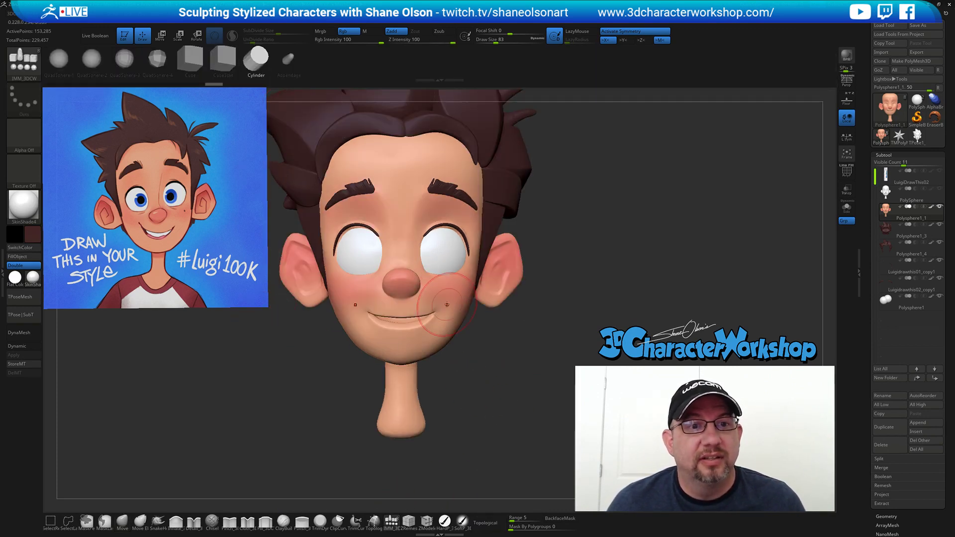
{"action": "key", "text": "c"}
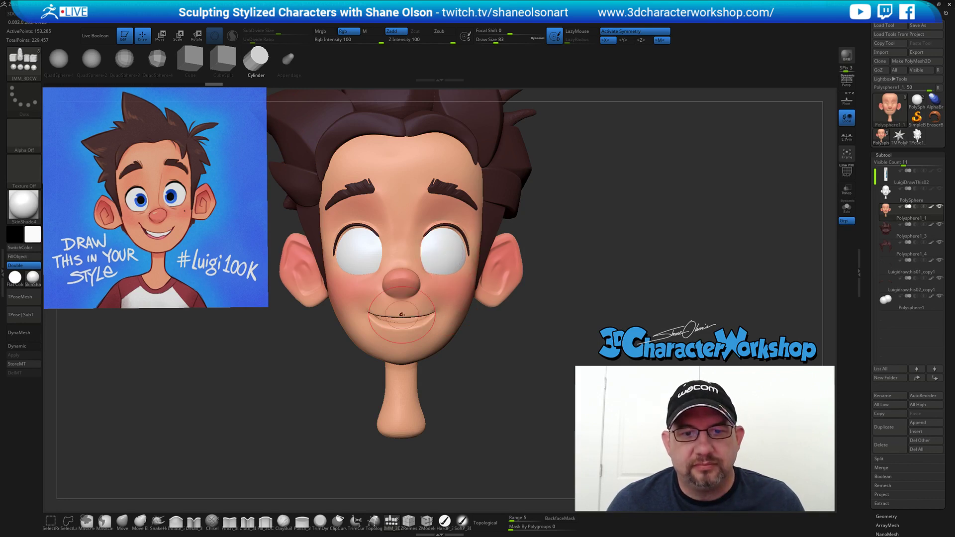
{"action": "left_click_drag", "start_coordinate": [402, 314], "coordinate": [403, 385]}
{"action": "key", "text": "w"}
{"action": "left_click_drag", "start_coordinate": [402, 339], "coordinate": [403, 304]}
Split the unmasked teeth cylinder from the head into its own subtool with Split Unmasked Points.
{"action": "left_click_drag", "start_coordinate": [626, 262], "coordinate": [572, 304], "text": "alt"}
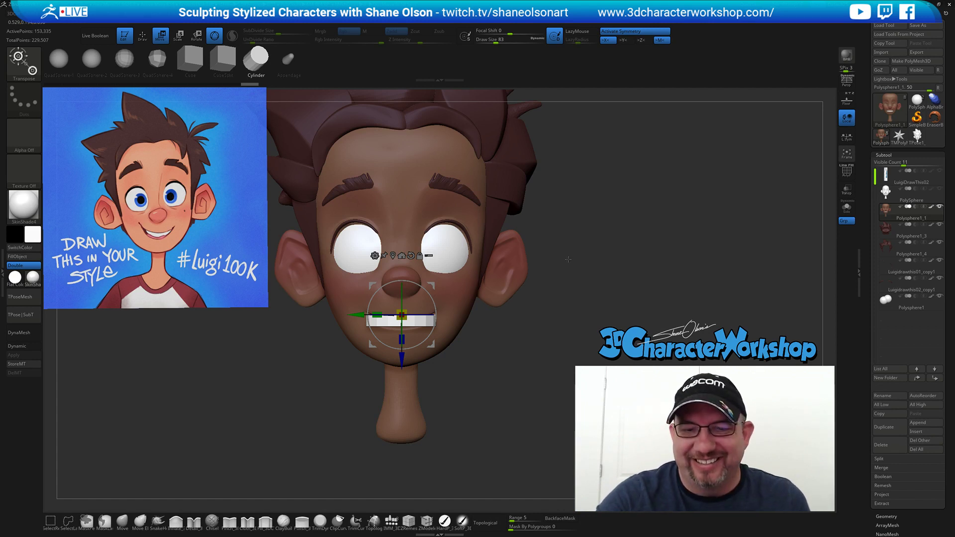
{"action": "left_click_drag", "start_coordinate": [571, 180], "coordinate": [572, 280]}
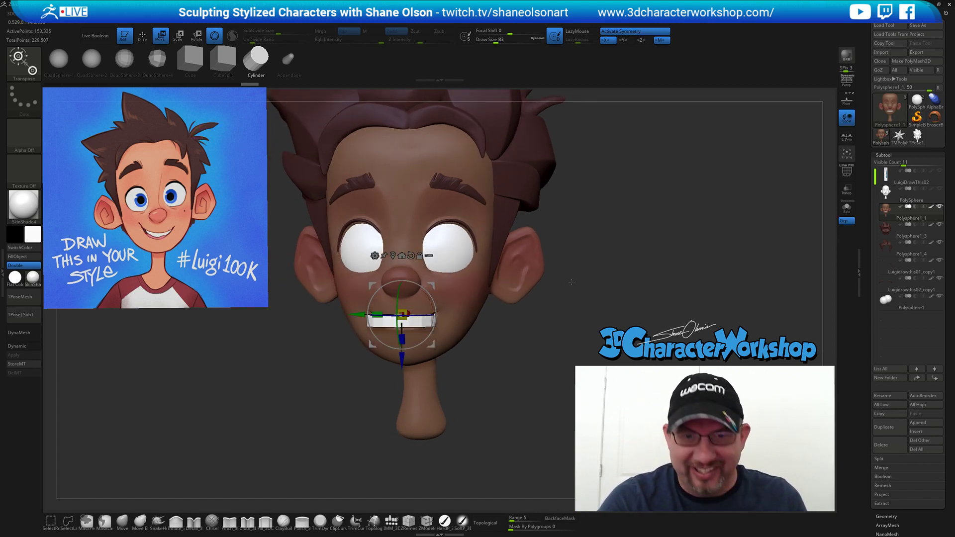
{"action": "key", "text": "grave"}
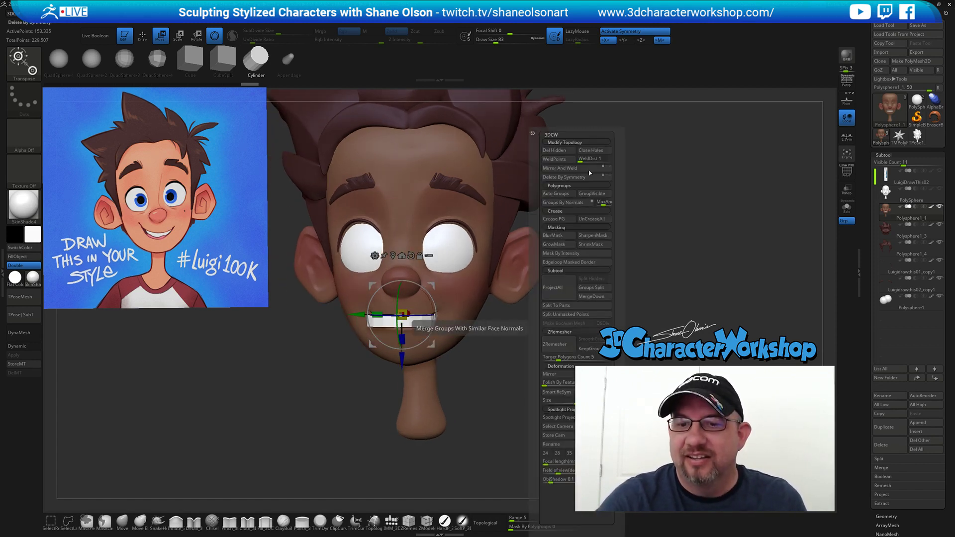
{"action": "left_click", "coordinate": [576, 320]}
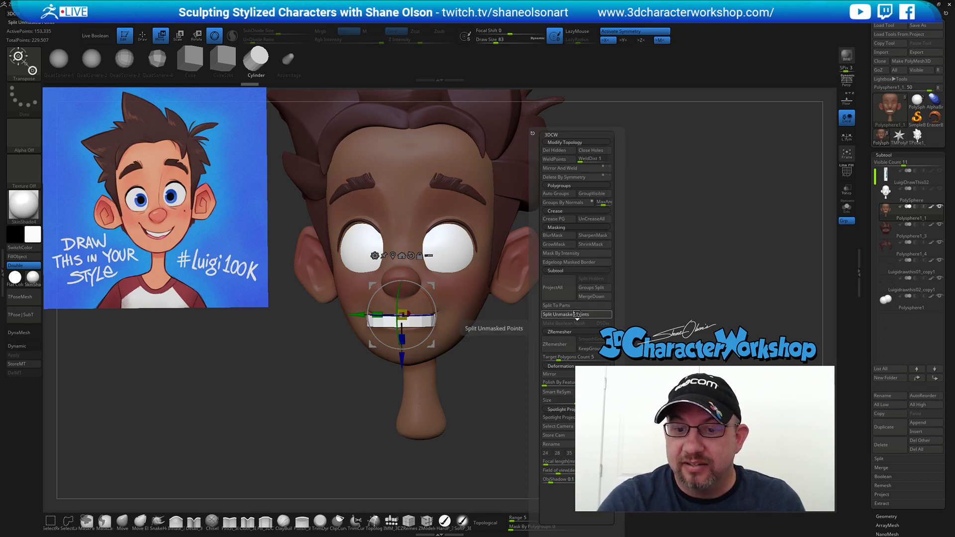
Fit the separate teeth cylinder Polysphere1_2 into the mouth opening with the gizmo, checking it from the front and side.
{"action": "left_click_drag", "start_coordinate": [632, 227], "coordinate": [451, 309]}
{"action": "left_click_drag", "start_coordinate": [374, 393], "coordinate": [505, 370]}
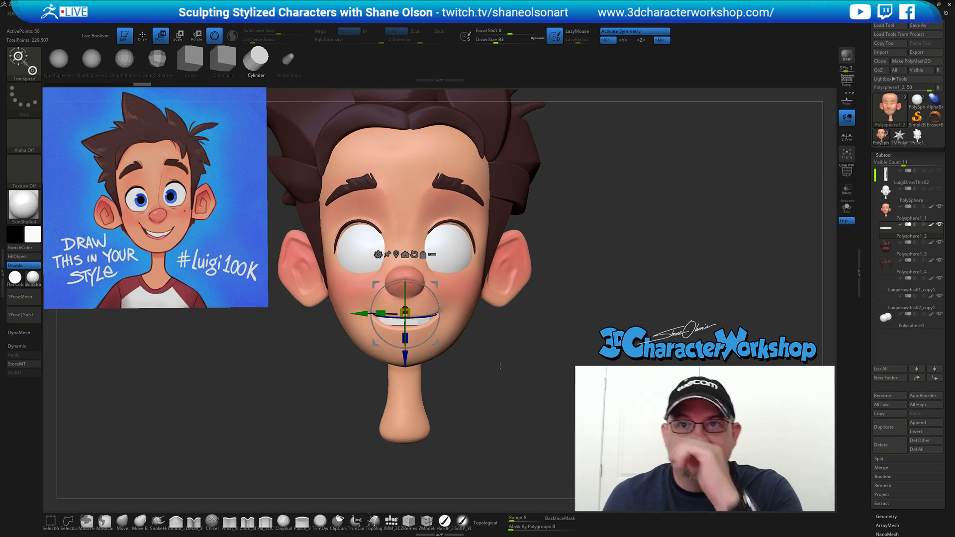
{"action": "left_click_drag", "start_coordinate": [619, 325], "coordinate": [626, 295], "text": "alt"}
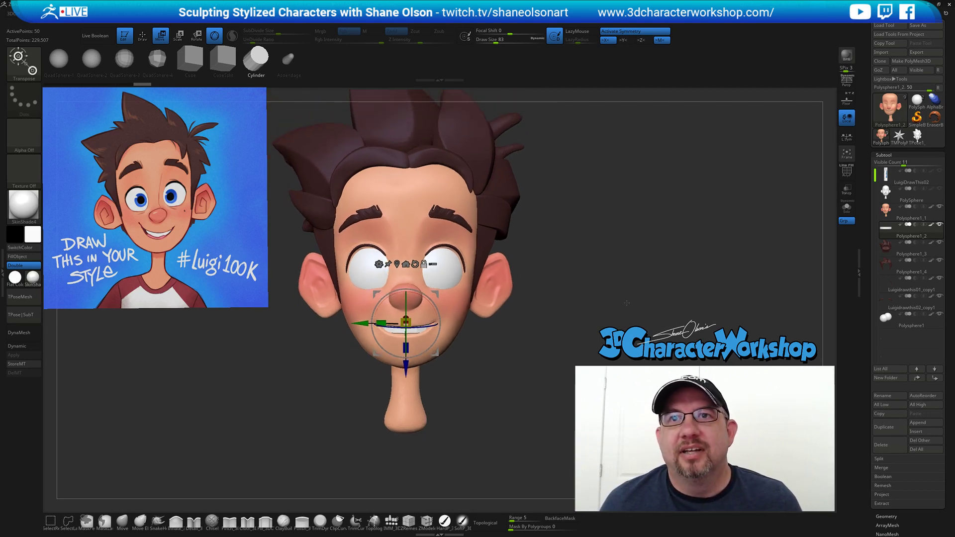
{"action": "left_click_drag", "start_coordinate": [625, 252], "coordinate": [616, 280]}
{"action": "left_click_drag", "start_coordinate": [405, 368], "coordinate": [405, 366]}
{"action": "left_click_drag", "start_coordinate": [622, 282], "coordinate": [459, 260]}
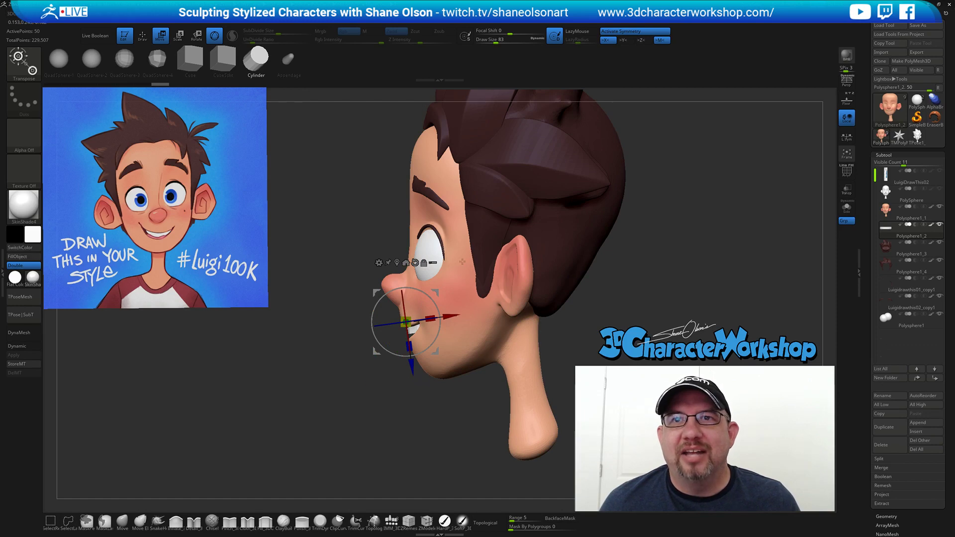
{"action": "left_click_drag", "start_coordinate": [429, 296], "coordinate": [425, 288]}
{"action": "left_click_drag", "start_coordinate": [326, 364], "coordinate": [540, 331]}
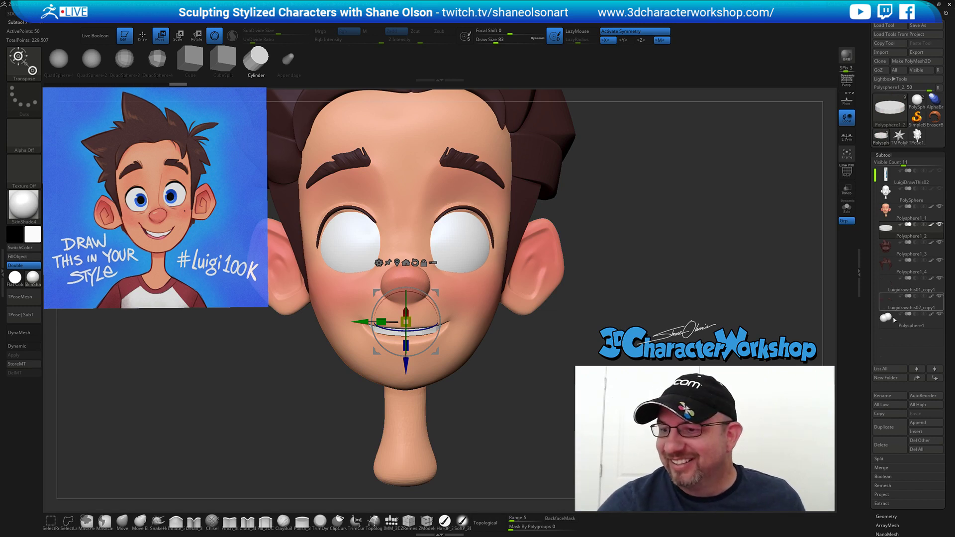
{"action": "mouse_move", "coordinate": [617, 305]}
{"action": "left_mouse_down", "text": "alt"}
{"action": "mouse_move", "coordinate": [612, 324]}
{"action": "mouse_move", "coordinate": [625, 312]}
{"action": "left_mouse_up", "text": "alt"}
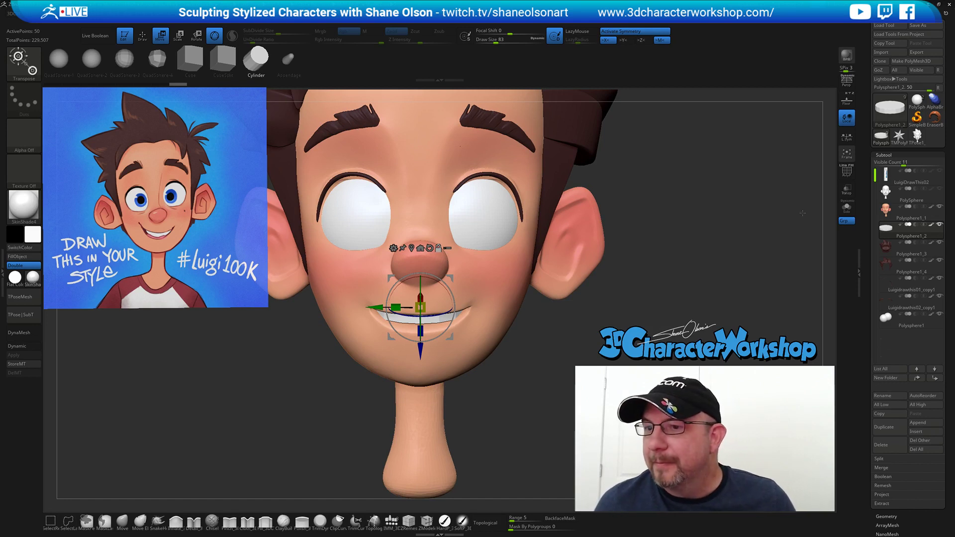
Isolate the teeth cylinder with Solo, display its polyframe, turn on Dynamic Subdivision and return to Draw mode.
{"action": "left_click", "coordinate": [847, 207]}
{"action": "left_click_drag", "start_coordinate": [697, 226], "coordinate": [610, 253]}
{"action": "key", "text": "shift+f"}
{"action": "key", "text": "d"}
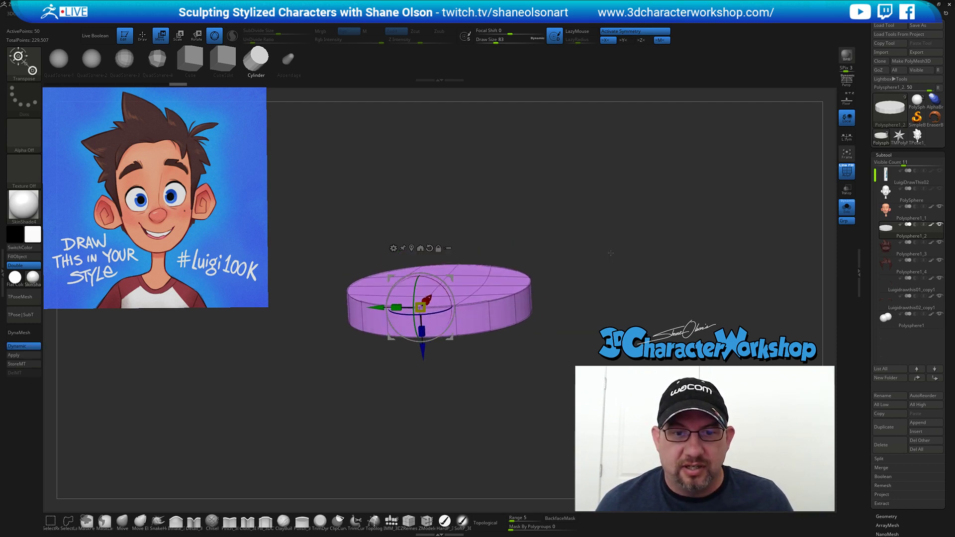
{"action": "key", "text": "q"}
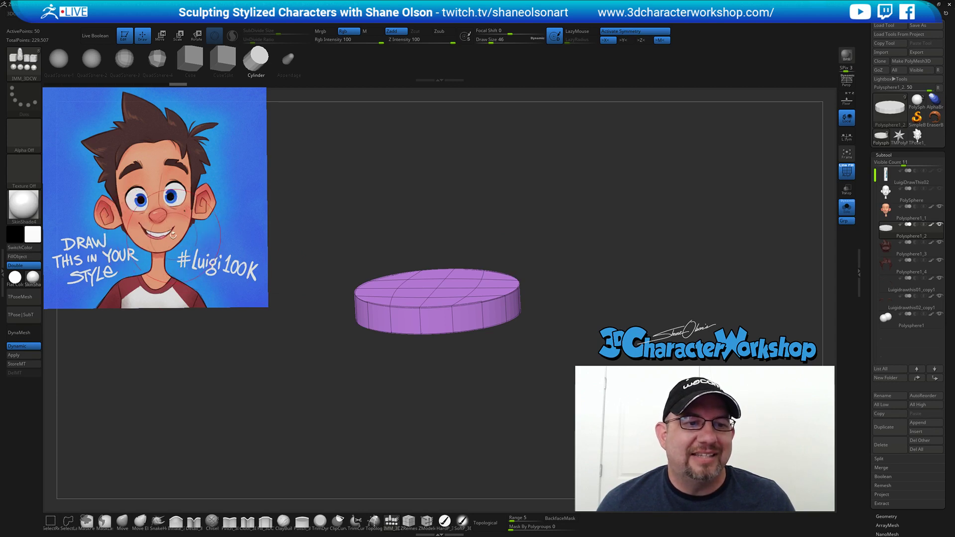
{"action": "left_click_drag", "start_coordinate": [405, 217], "coordinate": [539, 188]}
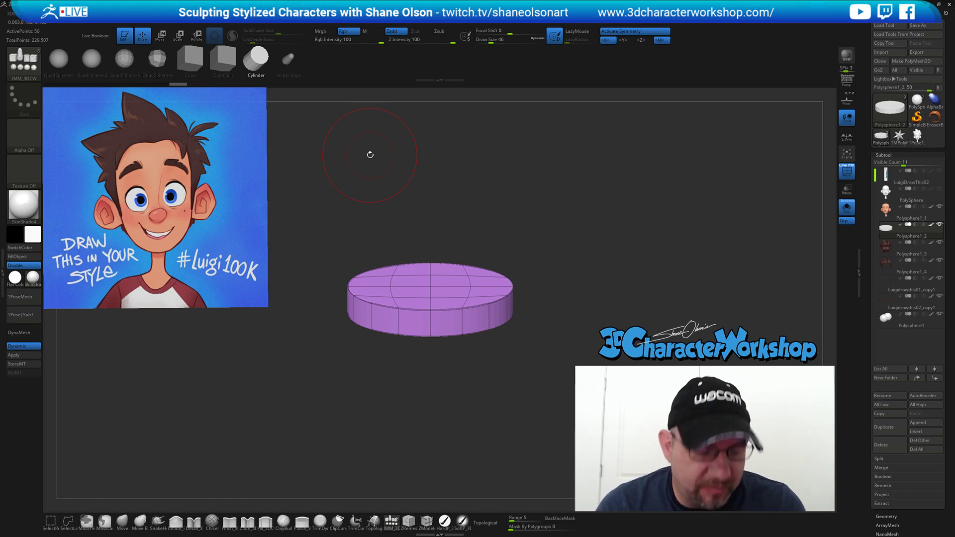
{"action": "left_click_drag", "start_coordinate": [517, 200], "coordinate": [581, 206]}
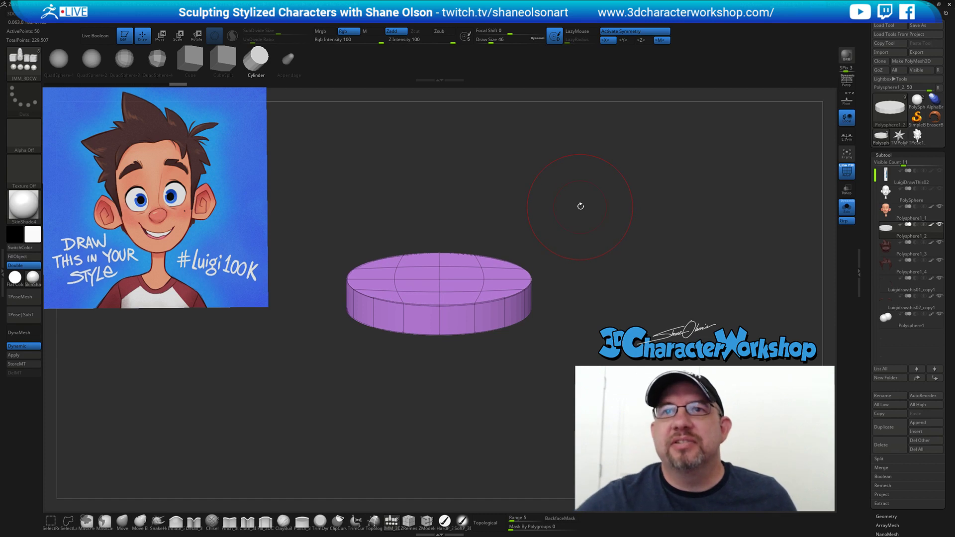
Use SelectLasso to keep only the front curved side strip of the teeth cylinder visible, and delete the hidden geometry.
{"action": "left_click_drag", "start_coordinate": [562, 284], "coordinate": [547, 313]}
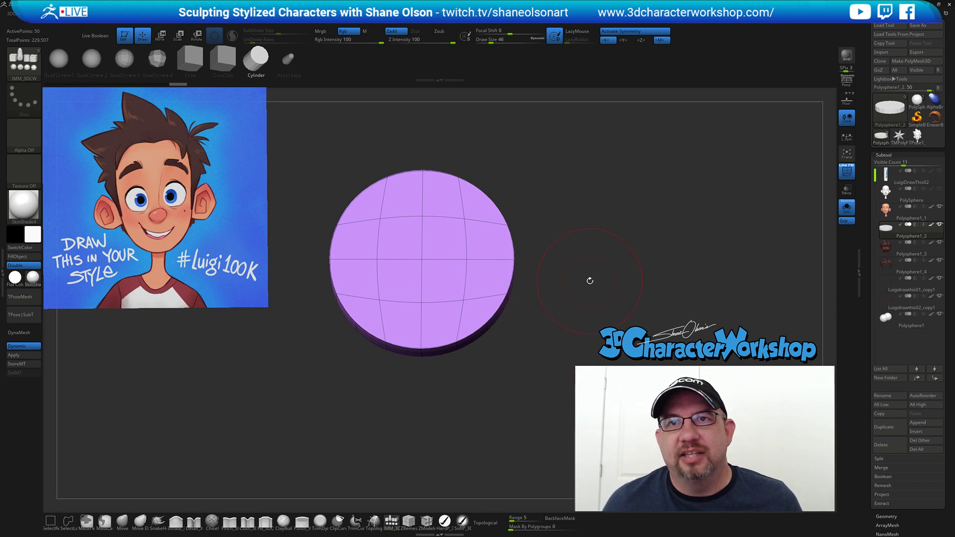
{"action": "left_click_drag", "start_coordinate": [607, 255], "coordinate": [599, 241], "text": "alt"}
{"action": "key", "text": "s"}
{"action": "left_click", "coordinate": [593, 241]}
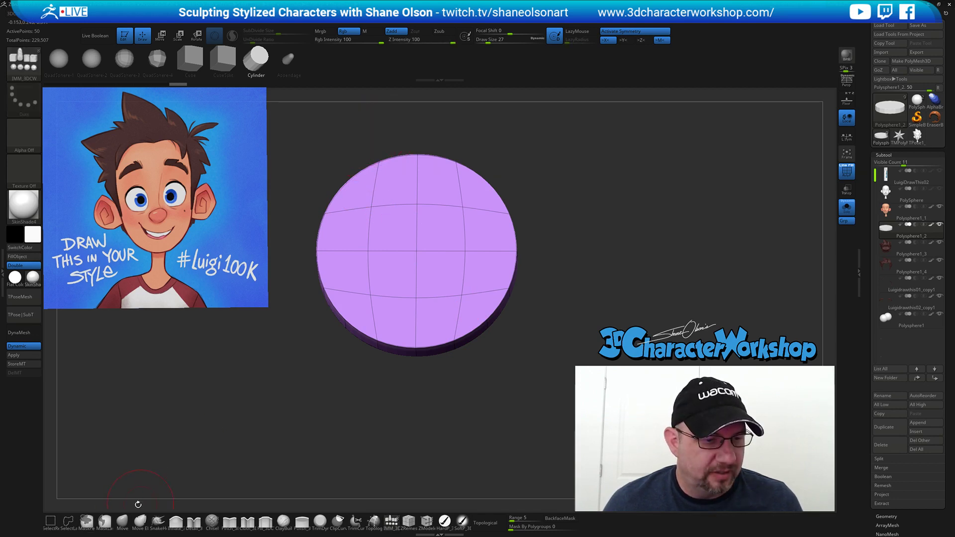
{"action": "left_click", "coordinate": [68, 520]}
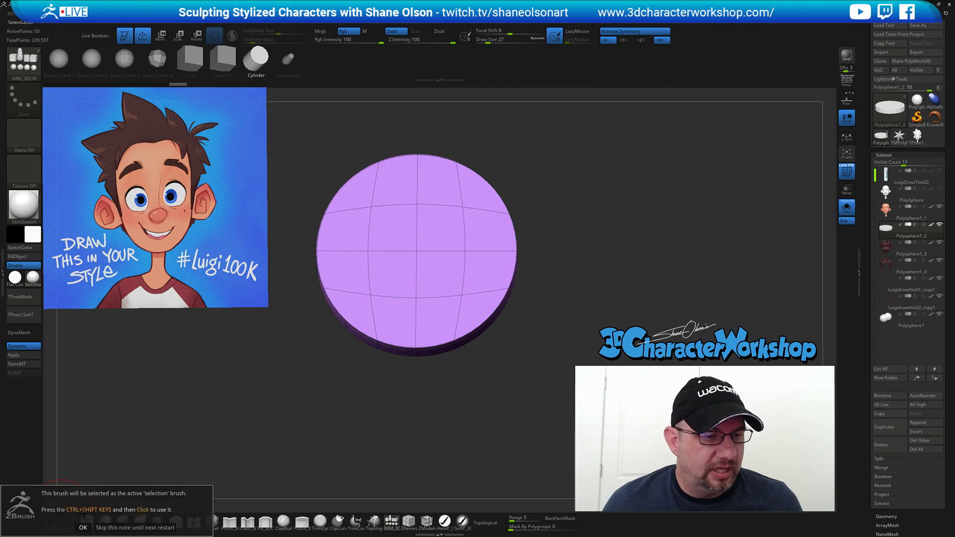
{"action": "mouse_move", "coordinate": [370, 133]}
{"action": "left_mouse_down", "text": "ctrl+shift"}
{"action": "mouse_move", "coordinate": [356, 192]}
{"action": "mouse_move", "coordinate": [373, 318]}
{"action": "mouse_move", "coordinate": [475, 314]}
{"action": "mouse_move", "coordinate": [507, 142]}
{"action": "left_mouse_up", "text": "ctrl+shift"}
{"action": "mouse_move", "coordinate": [628, 198]}
{"action": "left_mouse_down"}
{"action": "mouse_move", "coordinate": [618, 211]}
{"action": "mouse_move", "coordinate": [639, 212]}
{"action": "left_mouse_up"}
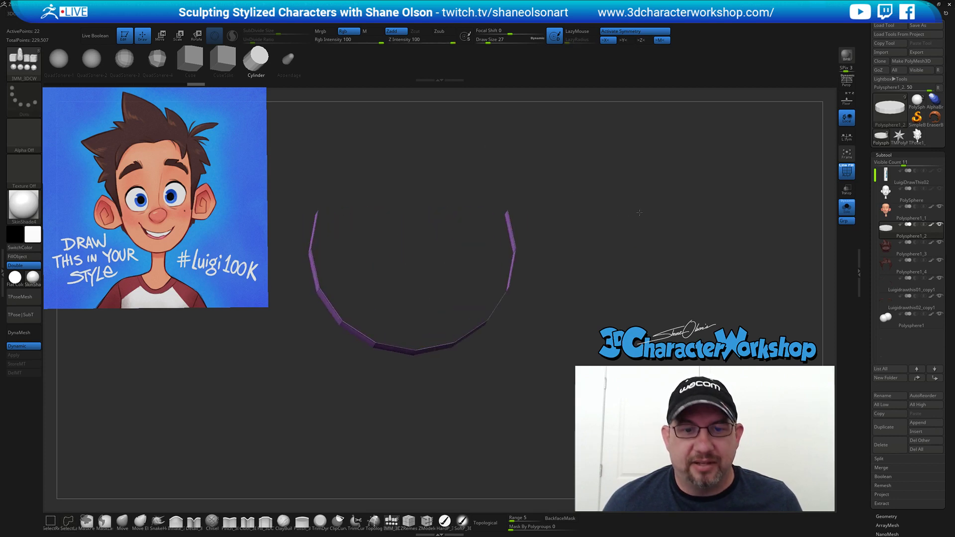
{"action": "key", "text": "2"}
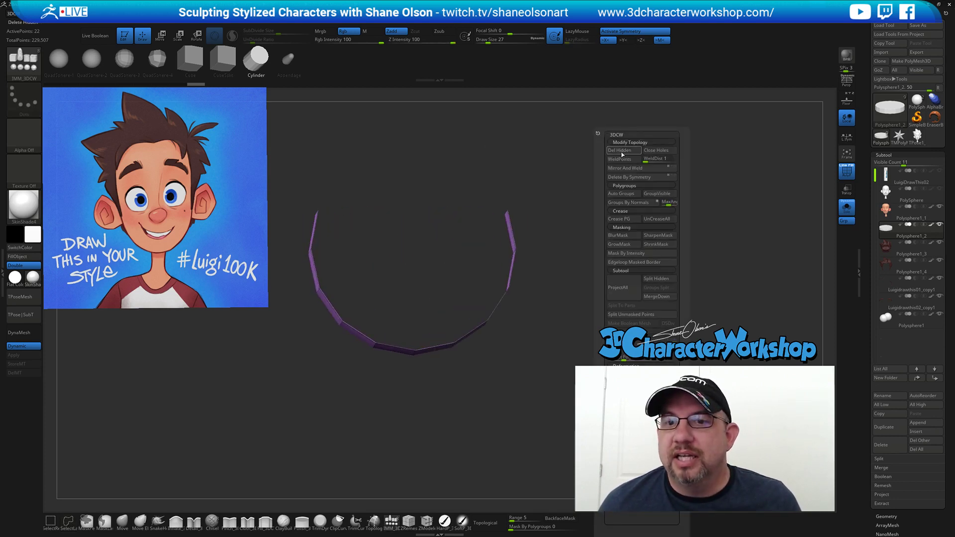
{"action": "left_click", "coordinate": [621, 153]}
{"action": "left_click_drag", "start_coordinate": [638, 230], "coordinate": [510, 498]}
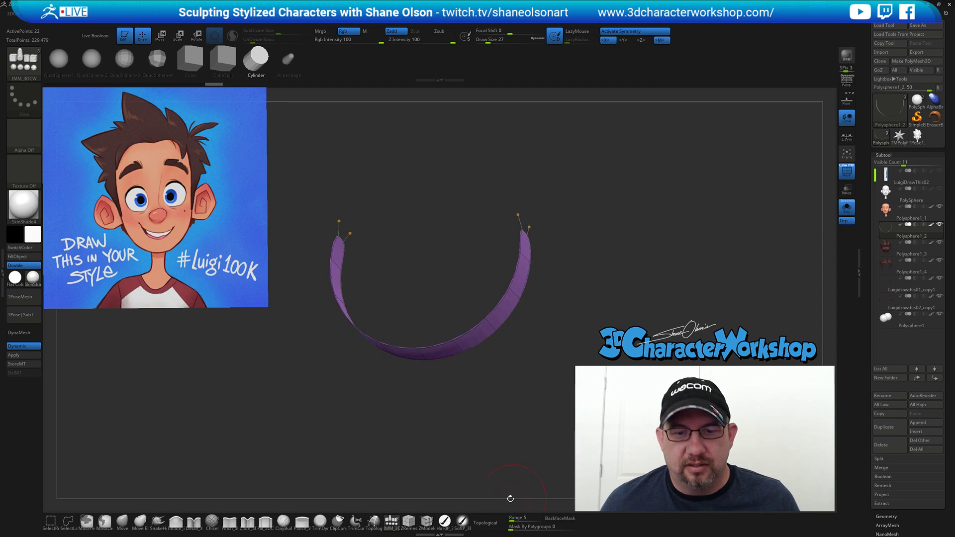
Thicken the curved teeth strip inward with the ZModeler QMesh polygon action, using Polygroup All as the target.
{"action": "left_click", "coordinate": [426, 521]}
{"action": "left_click_drag", "start_coordinate": [559, 304], "coordinate": [573, 332]}
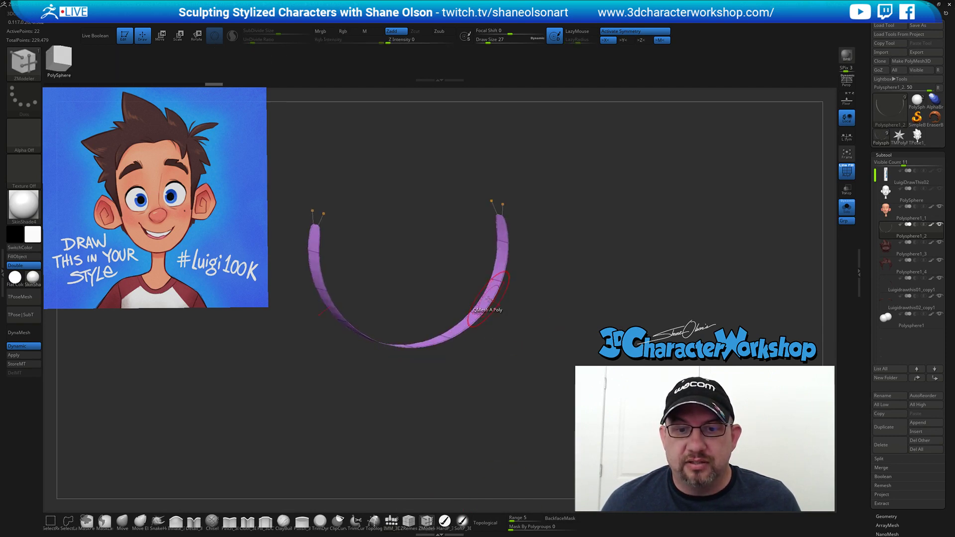
{"action": "key", "text": "space"}
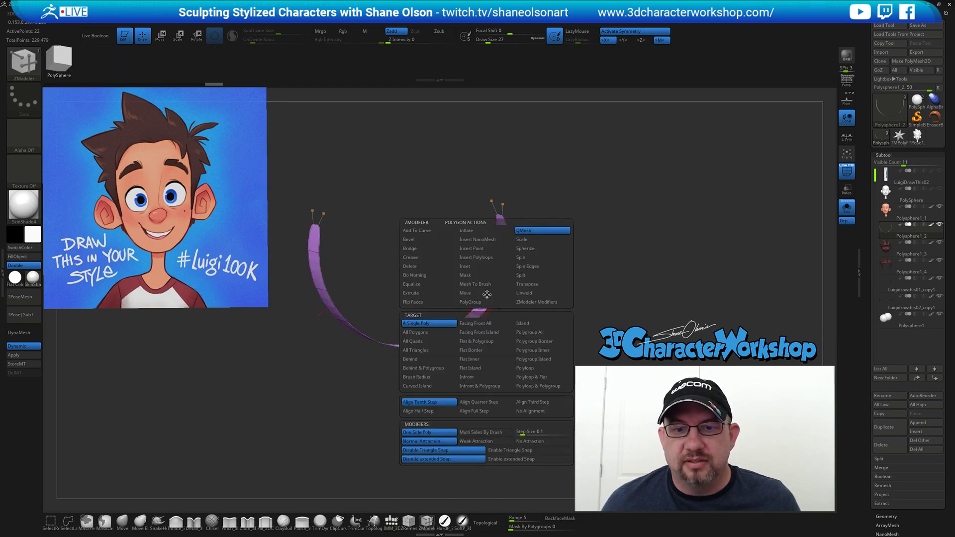
{"action": "left_click", "coordinate": [529, 332]}
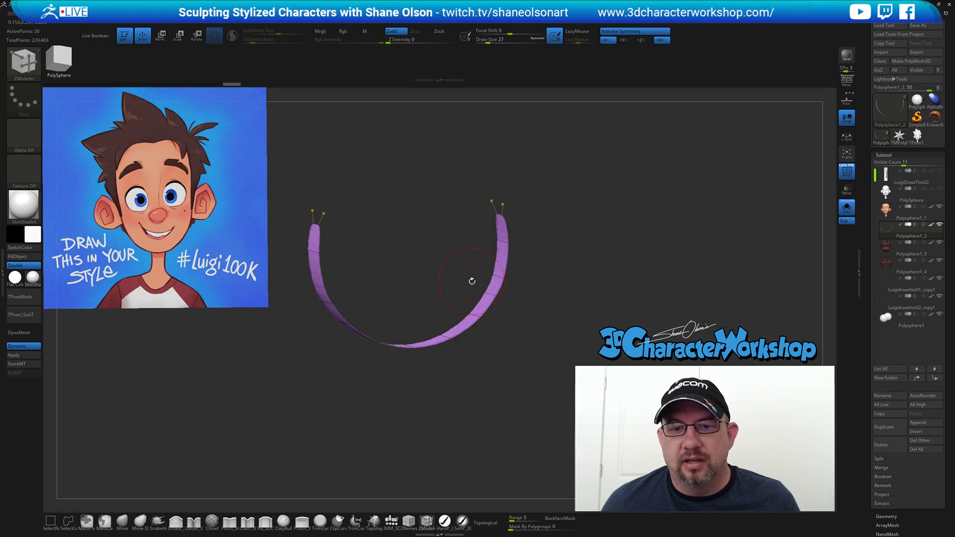
{"action": "left_click_drag", "start_coordinate": [487, 294], "coordinate": [472, 290]}
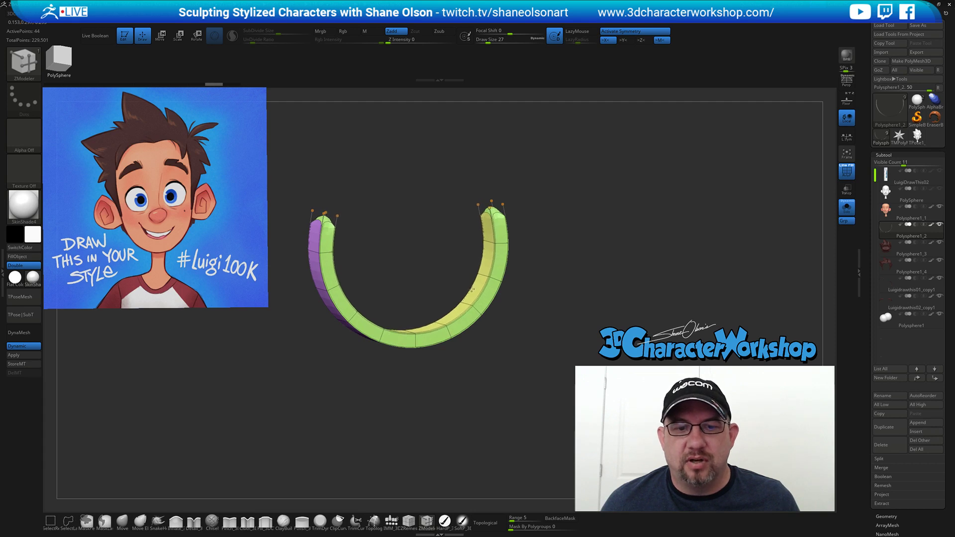
{"action": "left_click_drag", "start_coordinate": [618, 285], "coordinate": [591, 230], "text": "shift"}
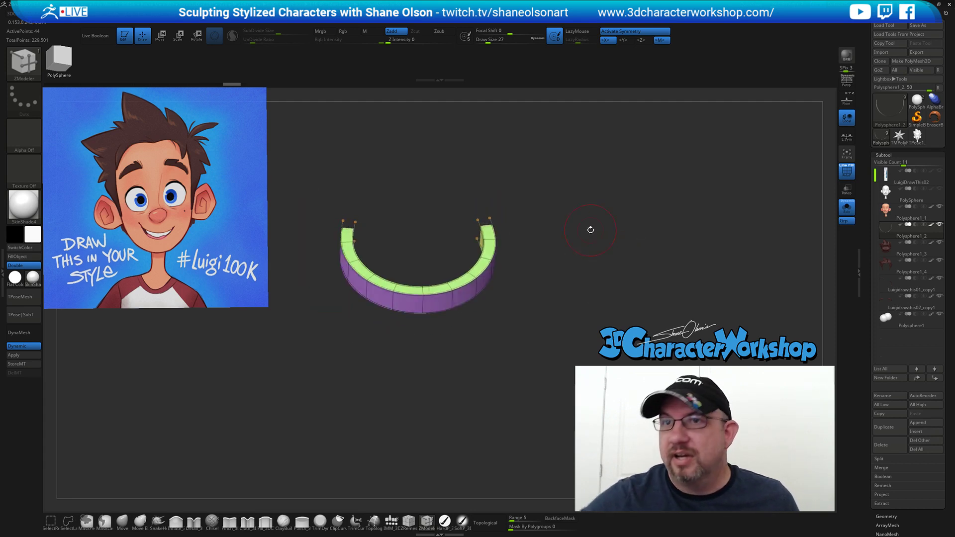
{"action": "left_click_drag", "start_coordinate": [535, 299], "coordinate": [576, 335], "text": "alt"}
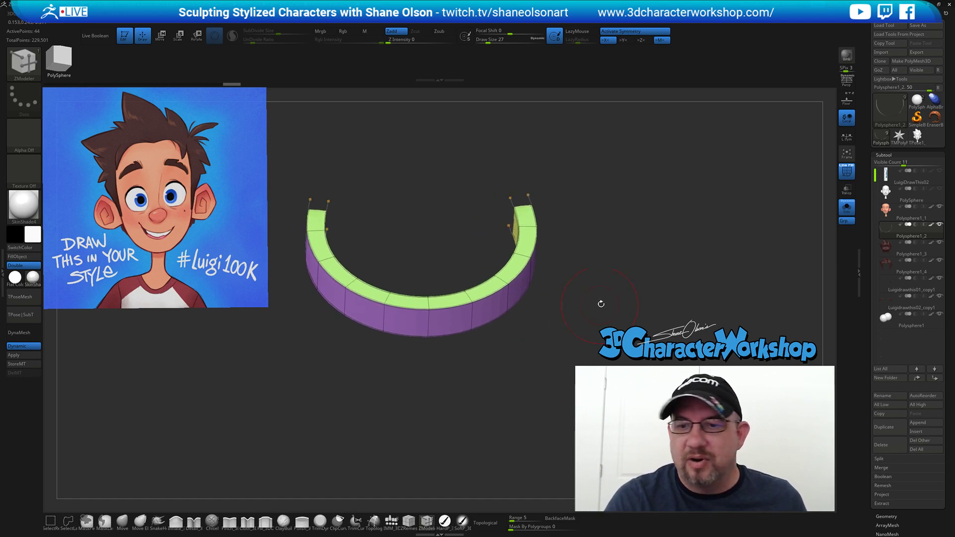
Check the teeth in the mouth without the polyframe, isolate them again and apply their dynamic subdivision.
{"action": "left_click", "coordinate": [844, 216]}
{"action": "left_click_drag", "start_coordinate": [667, 319], "coordinate": [667, 296]}
{"action": "key", "text": "shift+f"}
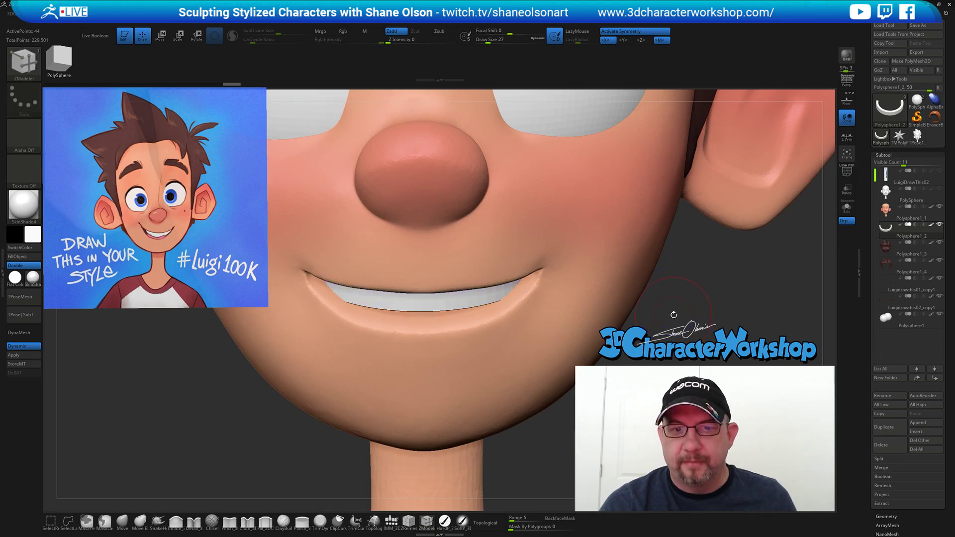
{"action": "left_click_drag", "start_coordinate": [706, 376], "coordinate": [686, 314], "text": "alt"}
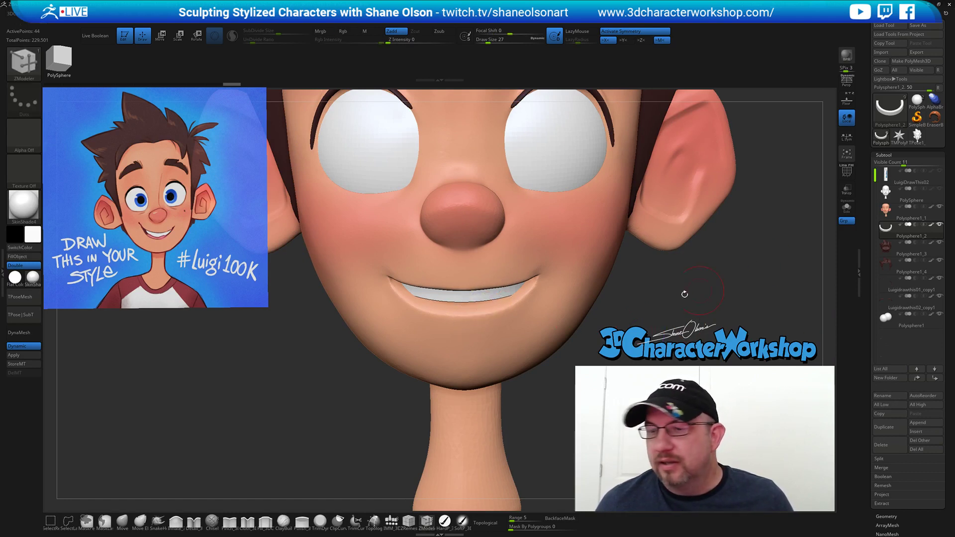
{"action": "left_click", "coordinate": [846, 206]}
{"action": "left_click_drag", "start_coordinate": [738, 271], "coordinate": [606, 282]}
{"action": "left_click_drag", "start_coordinate": [544, 296], "coordinate": [548, 304]}
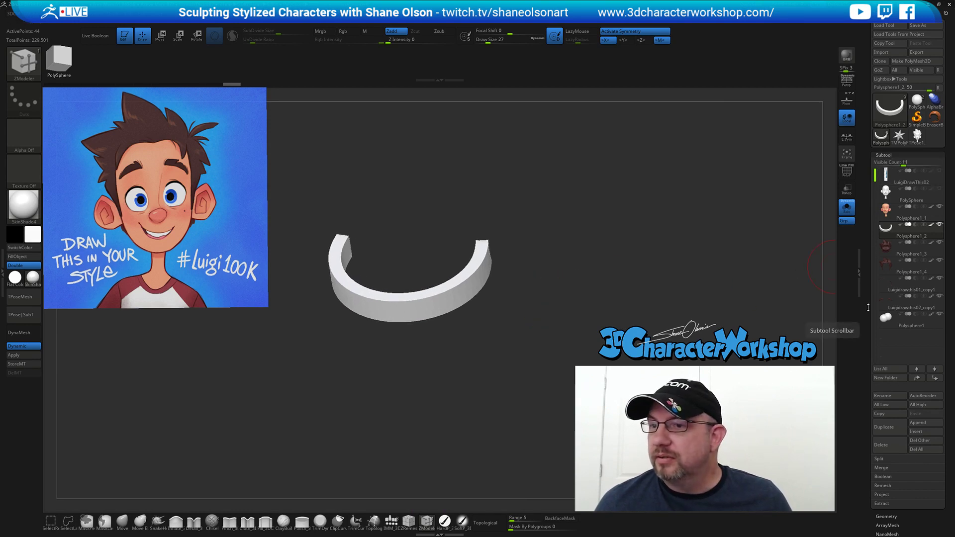
{"action": "scroll", "coordinate": [885, 378], "scroll_direction": "down", "scroll_amount": 3}
{"action": "left_click", "coordinate": [886, 437]}
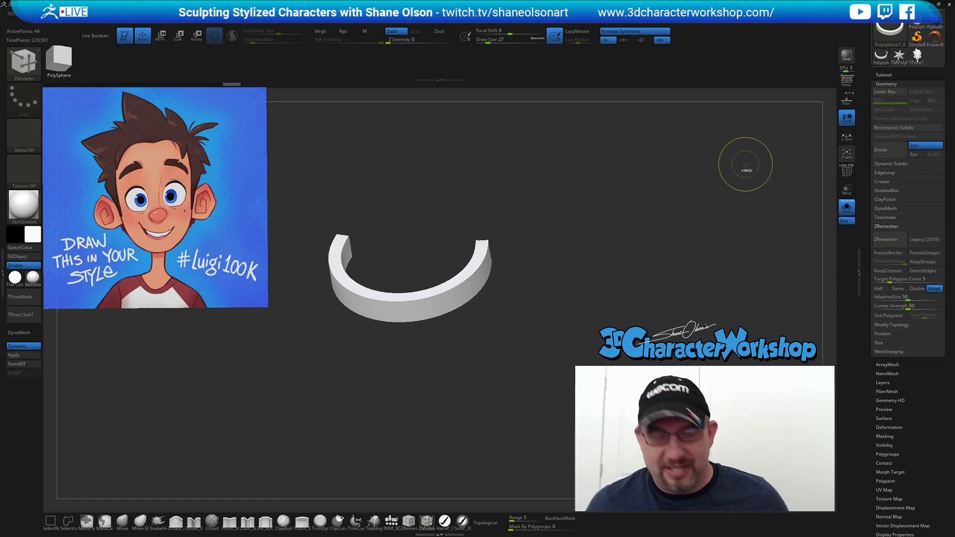
{"action": "left_click", "coordinate": [14, 355]}
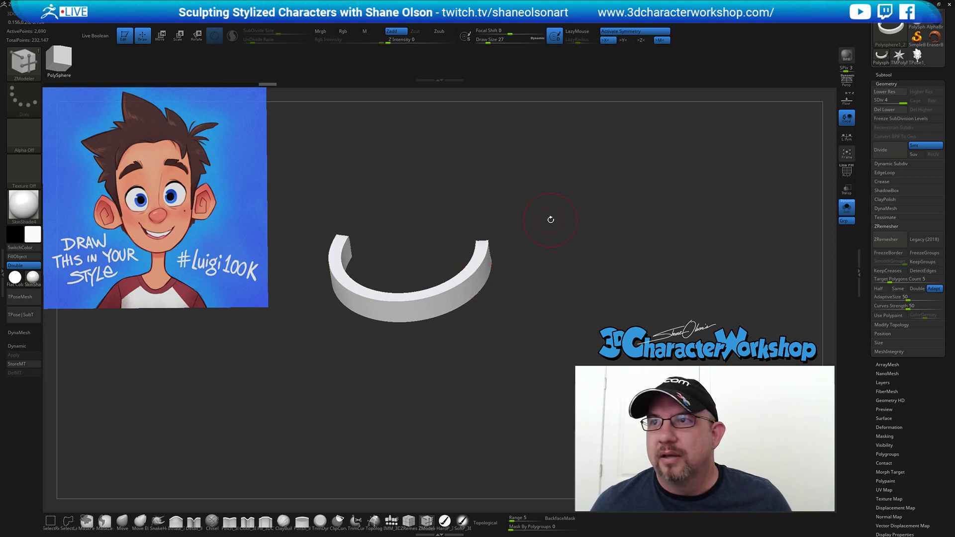
Soften the edges of the teeth band with the Smooth brush, working around its front and ends.
{"action": "left_click_drag", "start_coordinate": [551, 219], "coordinate": [471, 300]}
{"action": "key", "text": "shift"}
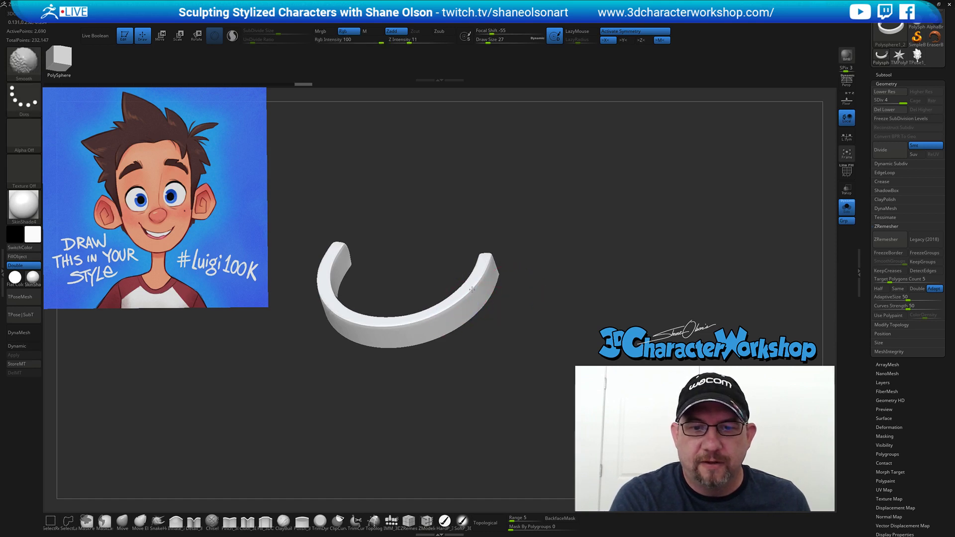
{"action": "mouse_move", "coordinate": [514, 250]}
{"action": "left_mouse_down"}
{"action": "mouse_move", "coordinate": [531, 313]}
{"action": "mouse_move", "coordinate": [448, 340]}
{"action": "mouse_move", "coordinate": [462, 332]}
{"action": "mouse_move", "coordinate": [368, 380]}
{"action": "mouse_move", "coordinate": [370, 359]}
{"action": "left_mouse_up"}
{"action": "key", "text": "shift"}
{"action": "left_click_drag", "start_coordinate": [479, 328], "coordinate": [406, 335], "text": "shift"}
{"action": "left_click_drag", "start_coordinate": [507, 349], "coordinate": [495, 345], "text": "shift"}
{"action": "left_click_drag", "start_coordinate": [418, 340], "coordinate": [378, 359], "text": "shift"}
{"action": "left_click_drag", "start_coordinate": [492, 327], "coordinate": [506, 335], "text": "shift"}
{"action": "mouse_move", "coordinate": [520, 339]}
{"action": "left_mouse_down"}
{"action": "mouse_move", "coordinate": [512, 380]}
{"action": "mouse_move", "coordinate": [523, 384]}
{"action": "mouse_move", "coordinate": [517, 363]}
{"action": "left_mouse_up"}
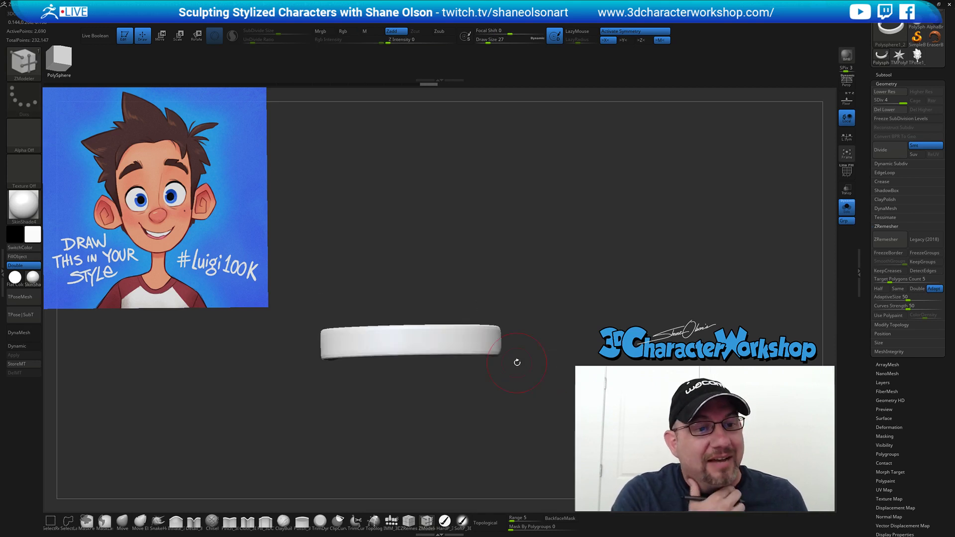
{"action": "left_click_drag", "start_coordinate": [465, 400], "coordinate": [470, 438]}
Show the whole head again, turn off symmetry and choose the Move brush for the teeth.
{"action": "left_click", "coordinate": [847, 206]}
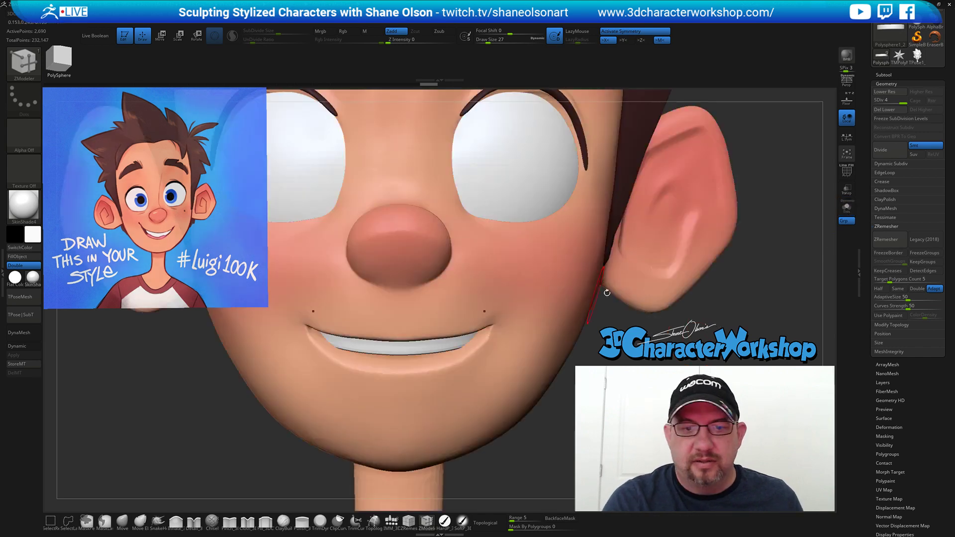
{"action": "left_click_drag", "start_coordinate": [622, 349], "coordinate": [620, 314]}
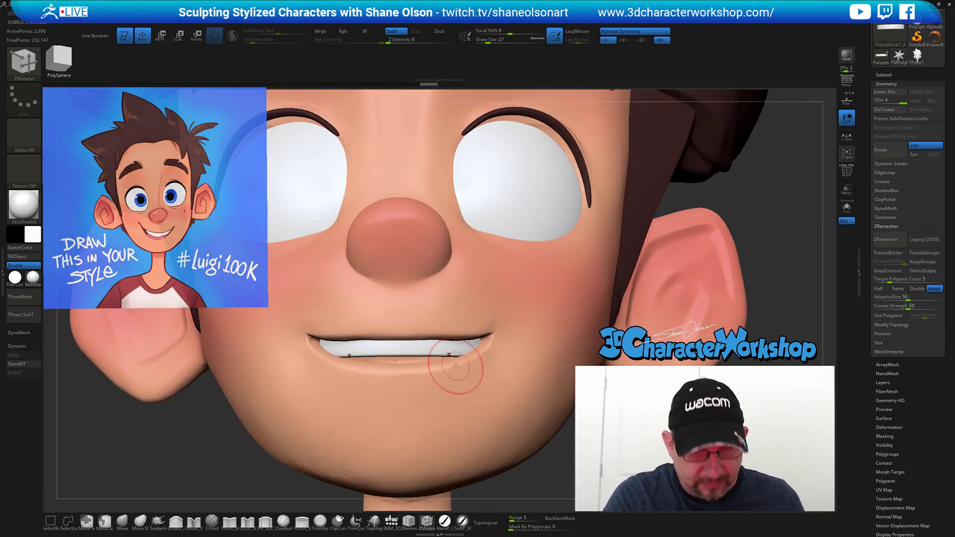
{"action": "key", "text": "x"}
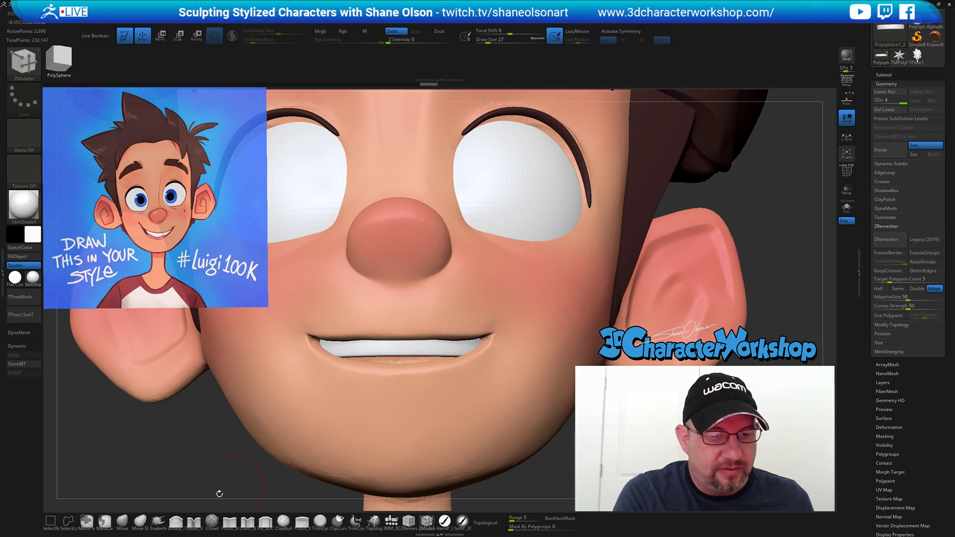
{"action": "left_click", "coordinate": [122, 521]}
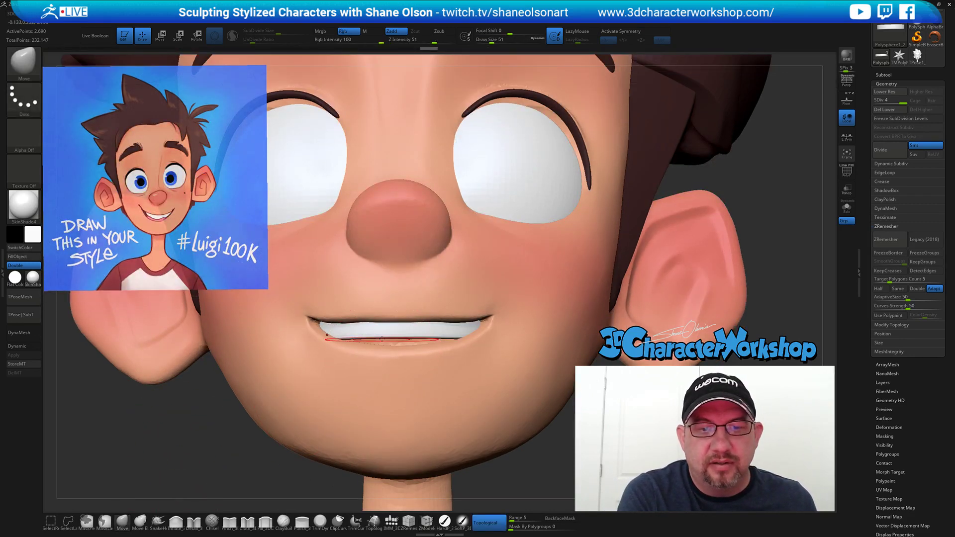
Adjust the lower edge of the teeth toward the lower lip with the Move brush at draw size 39, undoing unwanted strokes.
{"action": "key", "text": "s"}
{"action": "left_click_drag", "start_coordinate": [388, 338], "coordinate": [409, 345]}
{"action": "key", "text": "ctrl+z"}
{"action": "key", "text": "ctrl+z"}
{"action": "right_click_drag", "start_coordinate": [441, 364], "coordinate": [423, 383]}
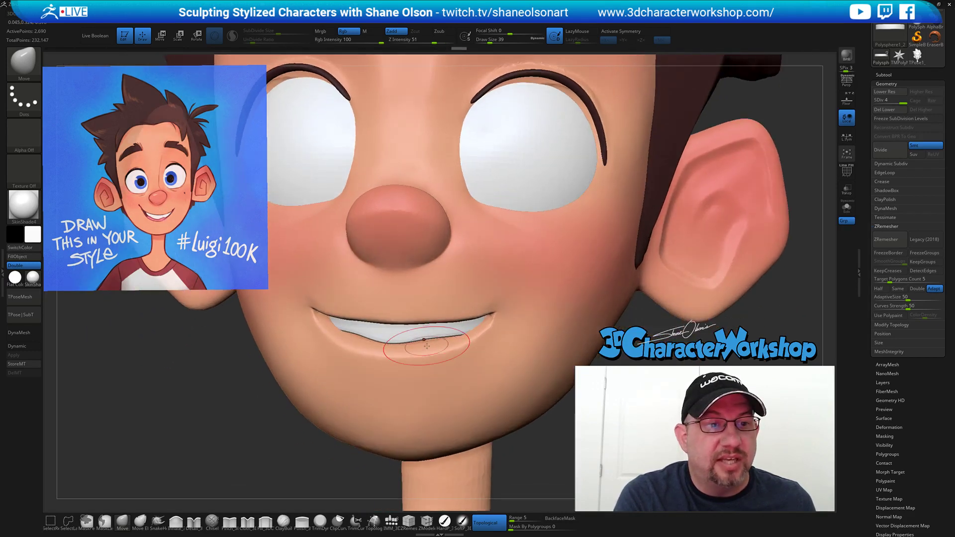
{"action": "left_click_drag", "start_coordinate": [479, 335], "coordinate": [485, 348]}
{"action": "mouse_move", "coordinate": [486, 352]}
{"action": "right_mouse_down"}
{"action": "mouse_move", "coordinate": [534, 341]}
{"action": "mouse_move", "coordinate": [517, 340]}
{"action": "right_mouse_up"}
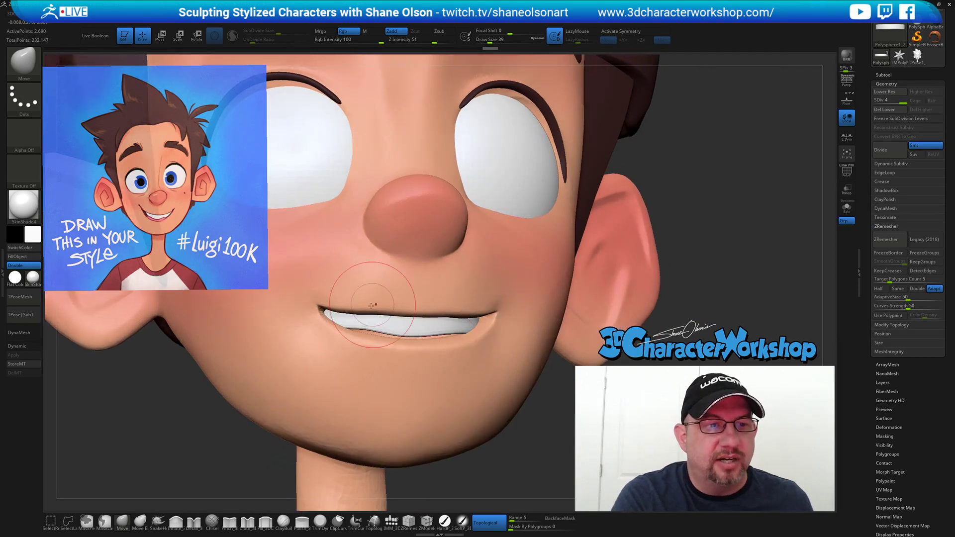
Fit both ends of the teeth into the mouth corners with the Move brush at draw size 74.
{"action": "key", "text": "s"}
{"action": "left_click_drag", "start_coordinate": [338, 321], "coordinate": [325, 320]}
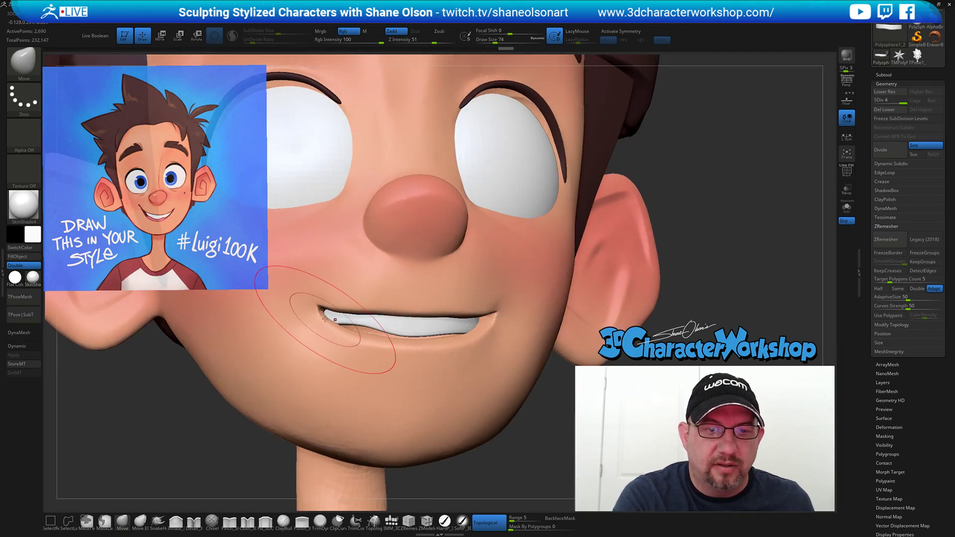
{"action": "right_click_drag", "start_coordinate": [326, 320], "coordinate": [357, 320]}
{"action": "left_click_drag", "start_coordinate": [342, 322], "coordinate": [349, 319]}
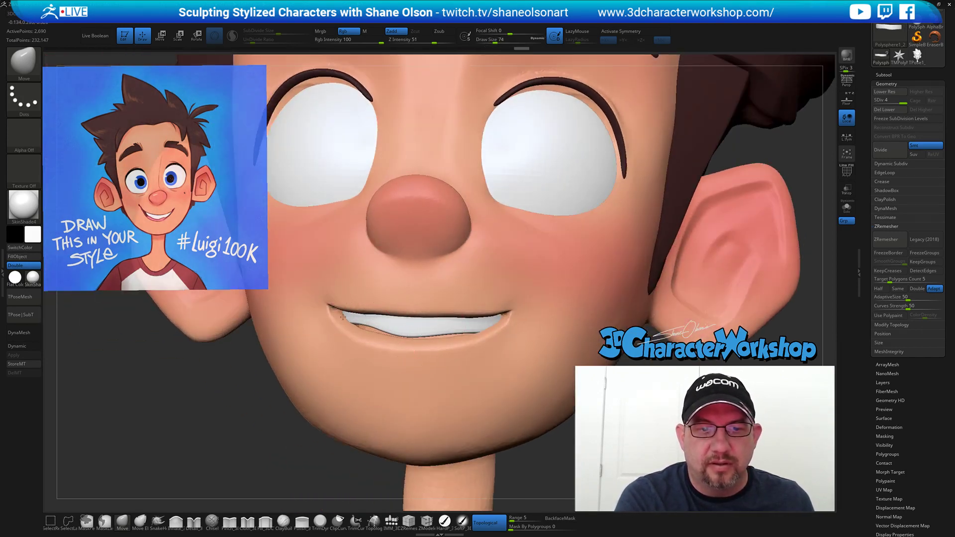
{"action": "left_click_drag", "start_coordinate": [509, 322], "coordinate": [503, 321]}
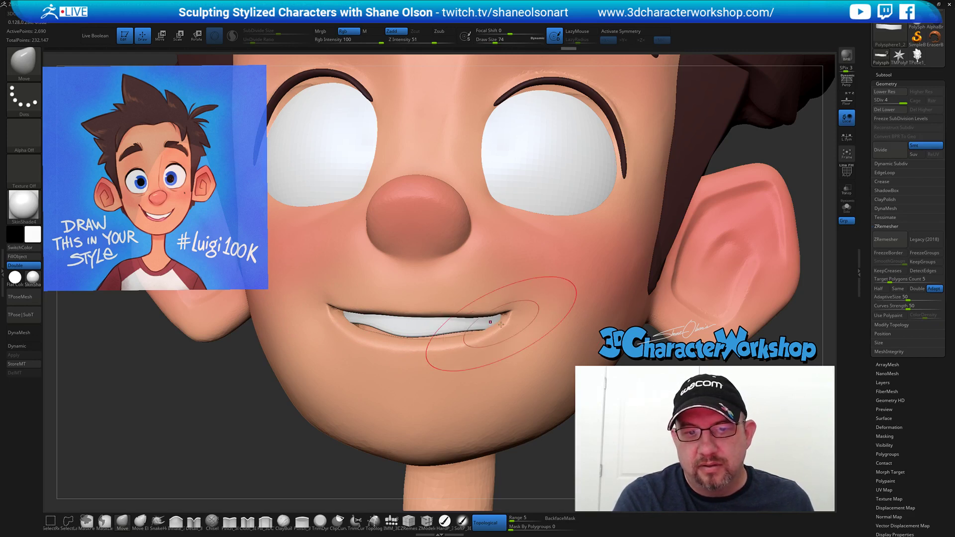
Adjust the teeth's lower edge with the Move brush at draw size 31 and divide the teeth to subdivision level 5.
{"action": "key", "text": "s"}
{"action": "left_click_drag", "start_coordinate": [475, 351], "coordinate": [469, 354]}
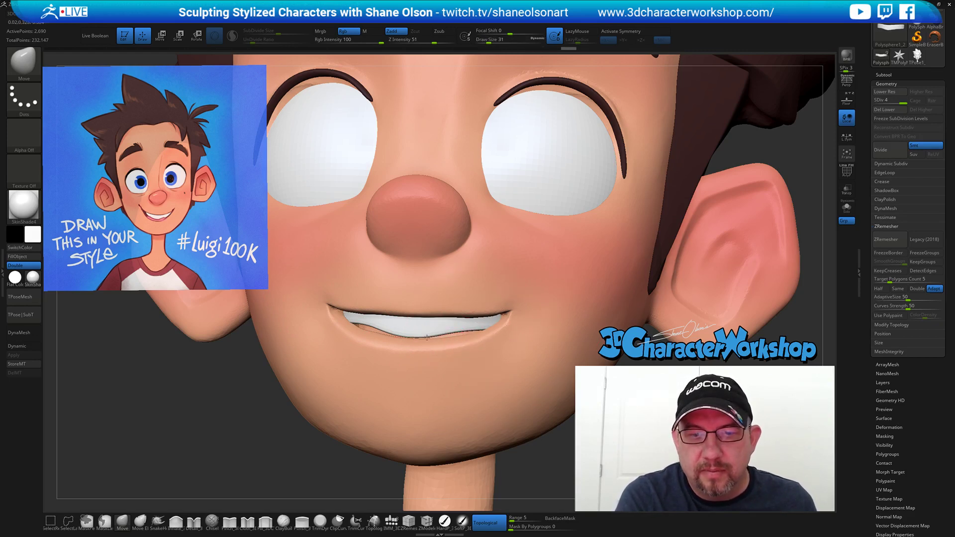
{"action": "key", "text": "ctrl+d"}
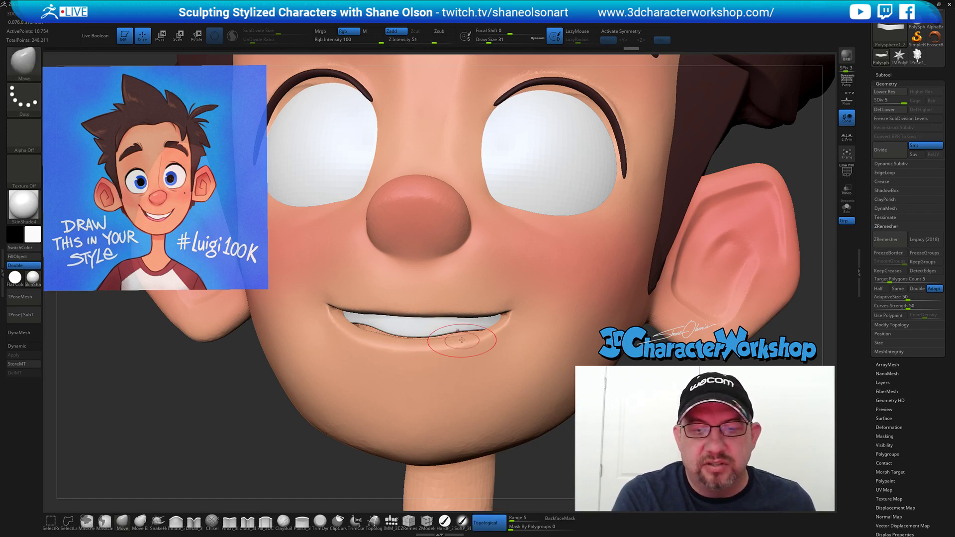
Refine the teeth's lower edge along the lower lip with the Move brush, down to draw size 27, and check the smile from the front.
{"action": "key", "text": "s"}
{"action": "left_click_drag", "start_coordinate": [466, 336], "coordinate": [481, 329]}
{"action": "right_click_drag", "start_coordinate": [488, 342], "coordinate": [447, 340]}
{"action": "left_click_drag", "start_coordinate": [378, 327], "coordinate": [389, 328]}
{"action": "key", "text": "s"}
{"action": "left_click_drag", "start_coordinate": [373, 329], "coordinate": [385, 333]}
{"action": "right_click_drag", "start_coordinate": [420, 359], "coordinate": [450, 351]}
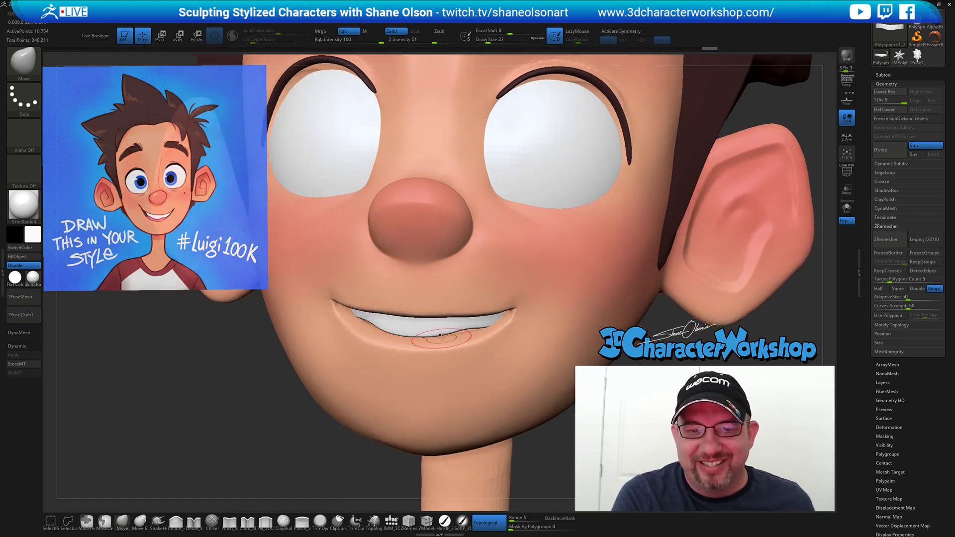
{"action": "mouse_move", "coordinate": [438, 335]}
{"action": "left_mouse_down"}
{"action": "mouse_move", "coordinate": [448, 335]}
{"action": "mouse_move", "coordinate": [438, 335]}
{"action": "left_mouse_up"}
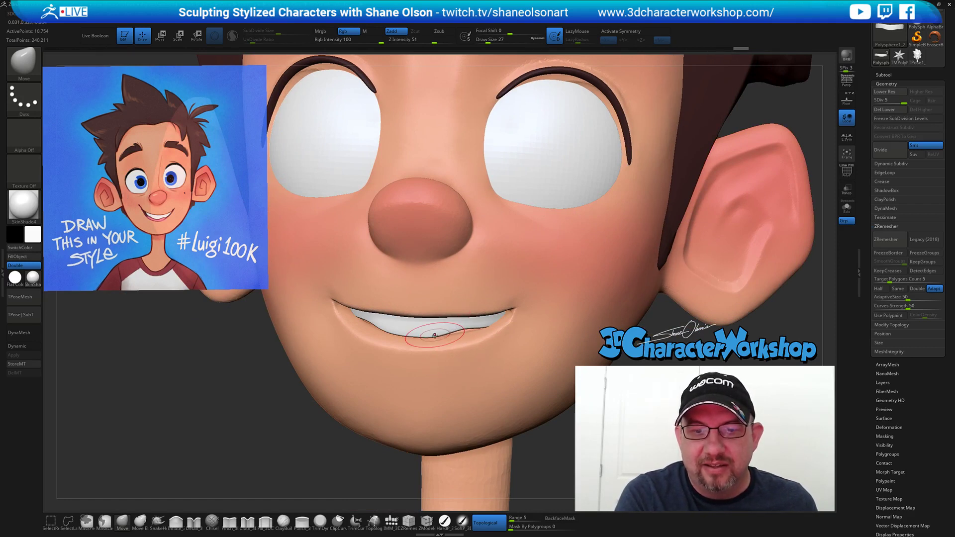
{"action": "right_click_drag", "start_coordinate": [484, 359], "coordinate": [482, 346], "text": "ctrl"}
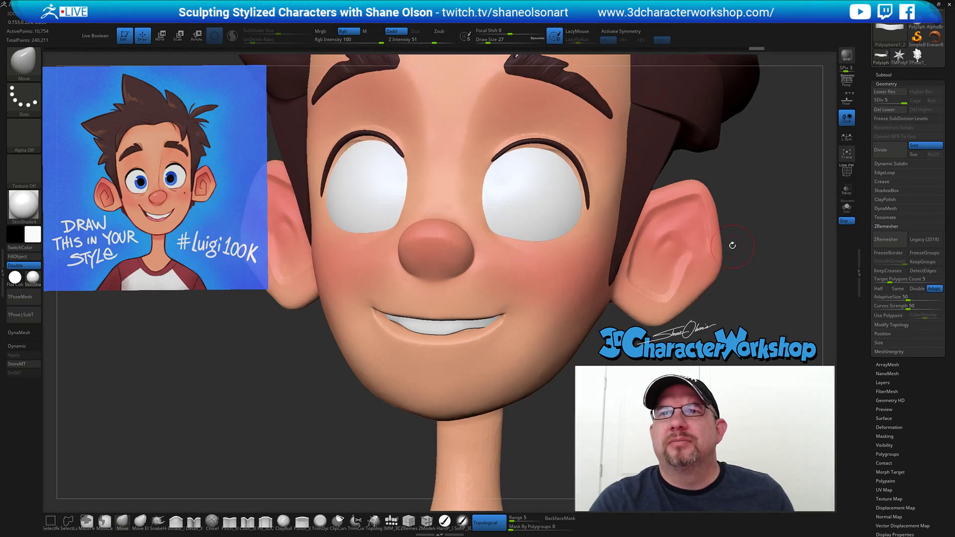
{"action": "left_click_drag", "start_coordinate": [731, 246], "coordinate": [744, 256], "text": "shift"}
{"action": "right_click_drag", "start_coordinate": [734, 255], "coordinate": [741, 264]}
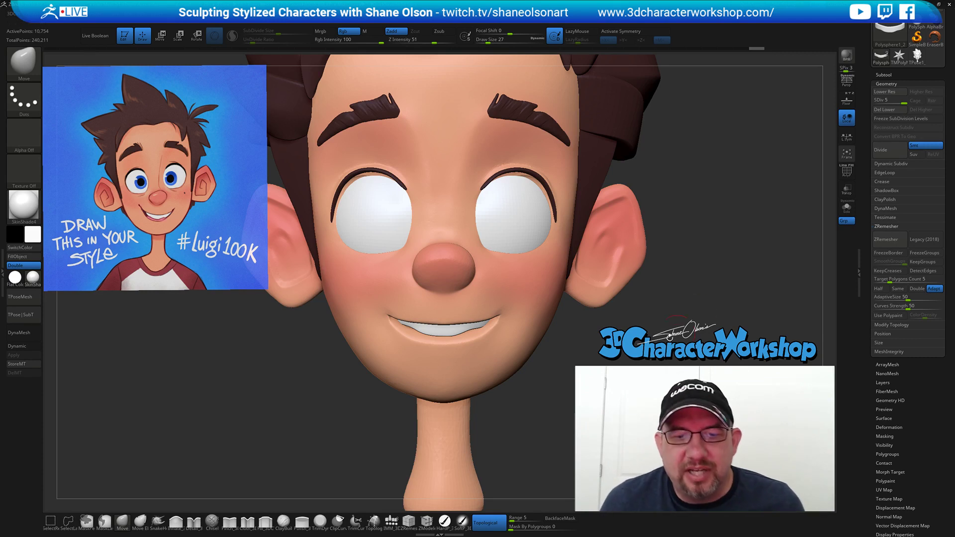
{"action": "left_click_drag", "start_coordinate": [305, 381], "coordinate": [270, 384]}
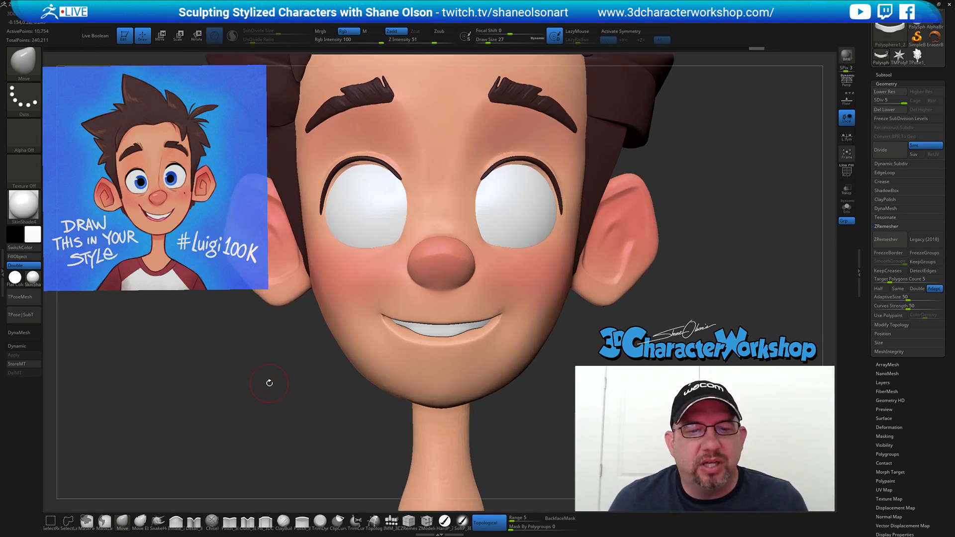
Try to pull the teeth outward toward the mouth corner with the Move brush.
{"action": "key", "text": "s"}
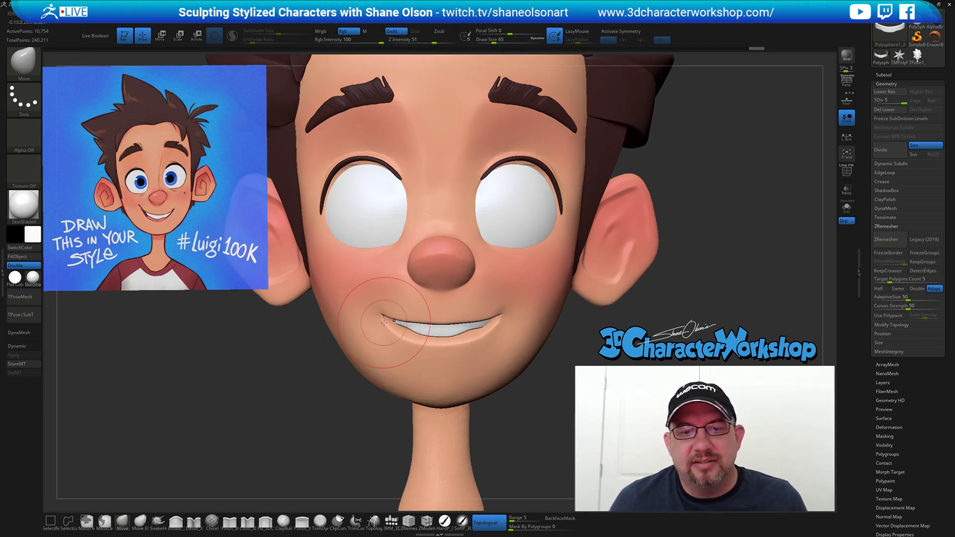
{"action": "mouse_move", "coordinate": [489, 322]}
{"action": "left_mouse_down"}
{"action": "mouse_move", "coordinate": [473, 331]}
{"action": "mouse_move", "coordinate": [506, 314]}
{"action": "left_mouse_up"}
{"action": "key", "text": "ctrl+z"}
Set the Move brush's draw size to 33 and nudge the teeth near the mouth corner.
{"action": "key", "text": "s"}
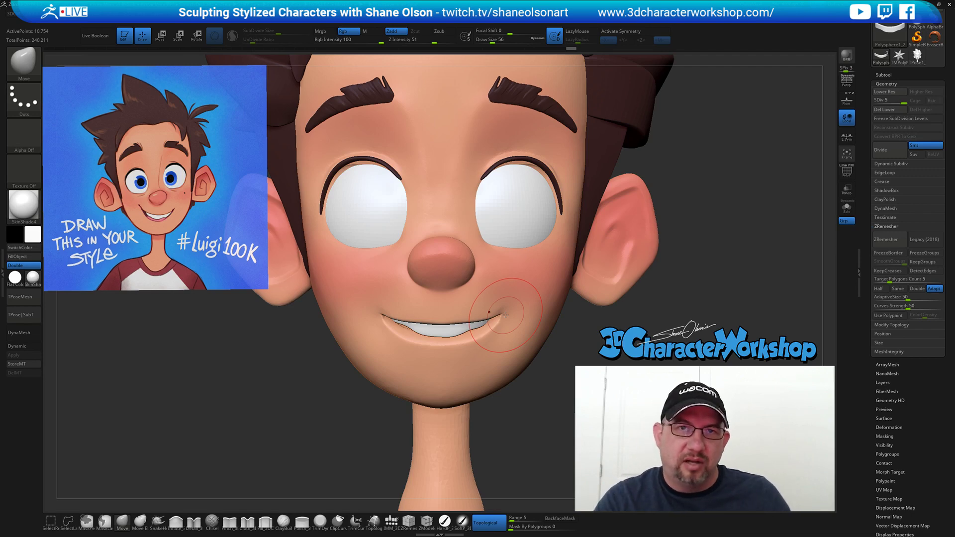
{"action": "key", "text": "s"}
{"action": "left_click_drag", "start_coordinate": [319, 391], "coordinate": [317, 390]}
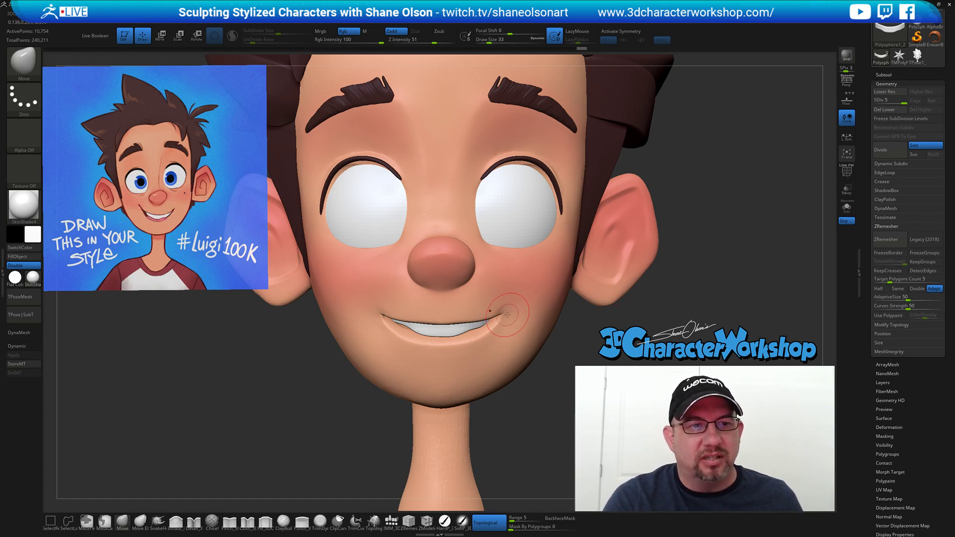
{"action": "left_click_drag", "start_coordinate": [510, 322], "coordinate": [508, 327]}
{"action": "right_click_drag", "start_coordinate": [508, 326], "coordinate": [510, 367], "text": "ctrl"}
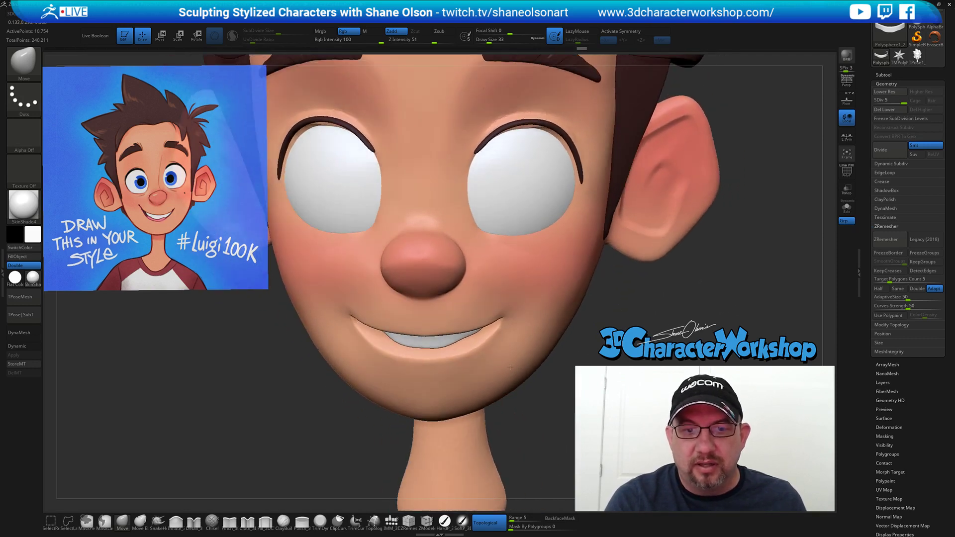
Activate the head with symmetry on and sculpt along the lower lip edge with the Detail_3DCW brush at draw size 25.
{"action": "left_click", "coordinate": [193, 520]}
{"action": "key", "text": "s"}
{"action": "left_click", "coordinate": [370, 422]}
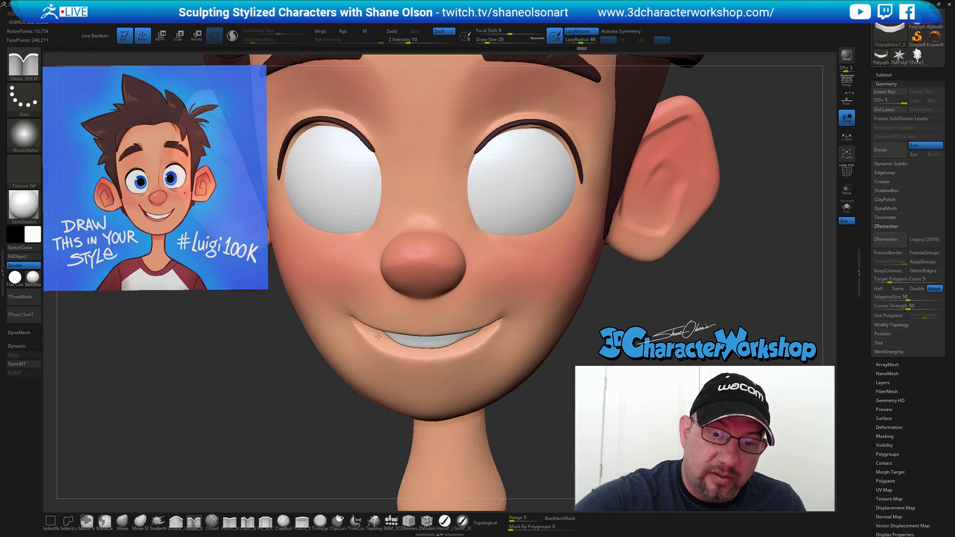
{"action": "key", "text": "x"}
{"action": "left_click", "coordinate": [370, 329], "text": "alt"}
{"action": "left_click_drag", "start_coordinate": [370, 329], "coordinate": [438, 347]}
{"action": "mouse_move", "coordinate": [492, 381]}
{"action": "right_mouse_down"}
{"action": "mouse_move", "coordinate": [348, 343]}
{"action": "mouse_move", "coordinate": [388, 332]}
{"action": "right_mouse_up"}
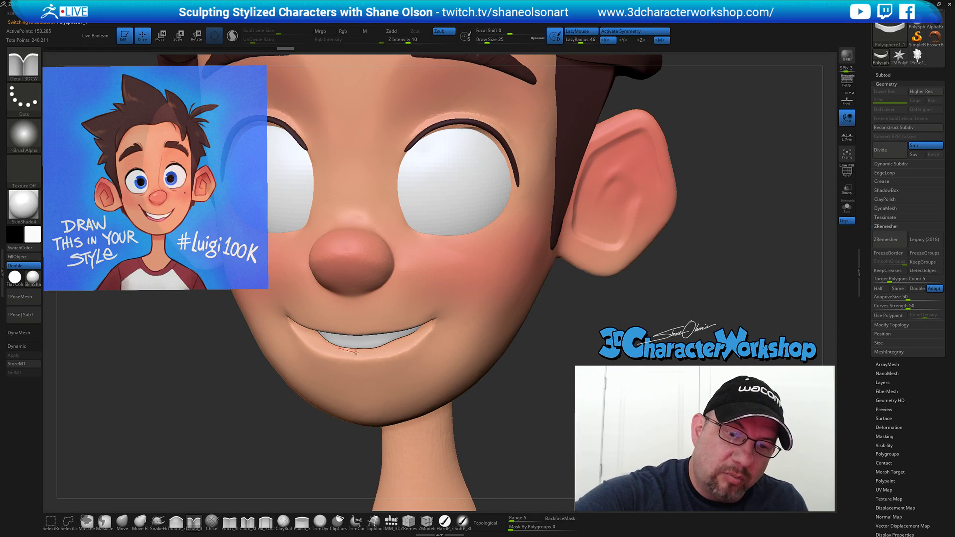
{"action": "right_click_drag", "start_coordinate": [475, 392], "coordinate": [480, 390]}
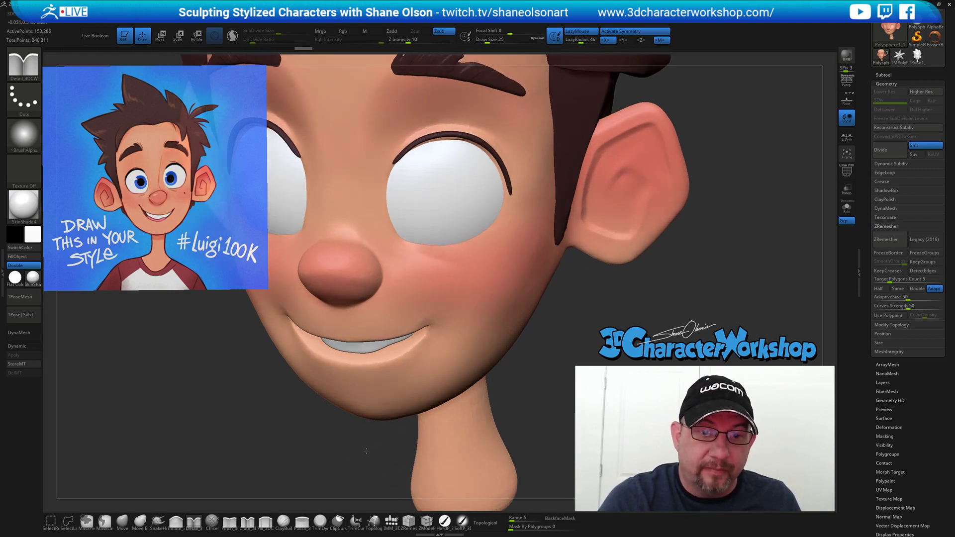
Inspect the head's wireframe density, enable Sculptris Pro, and sculpt a stroke along the lower lip edge.
{"action": "key", "text": "shift+f"}
{"action": "left_click_drag", "start_coordinate": [375, 449], "coordinate": [390, 402]}
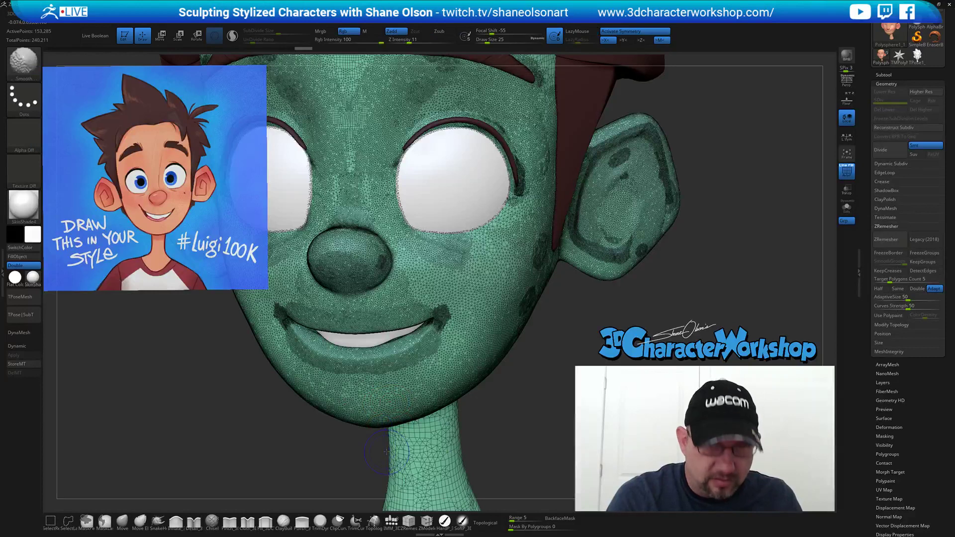
{"action": "key", "text": "shift+f"}
{"action": "left_click", "coordinate": [232, 36]}
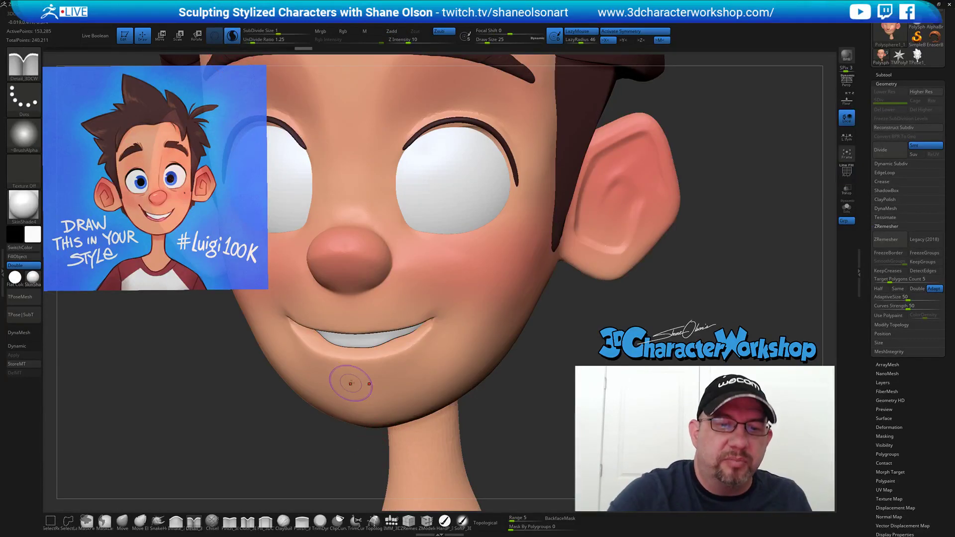
{"action": "left_click_drag", "start_coordinate": [334, 348], "coordinate": [319, 338]}
Set the brush to Z Intensity 22 and draw size 16, and sculpt along the lower lip edge.
{"action": "left_click", "coordinate": [418, 40]}
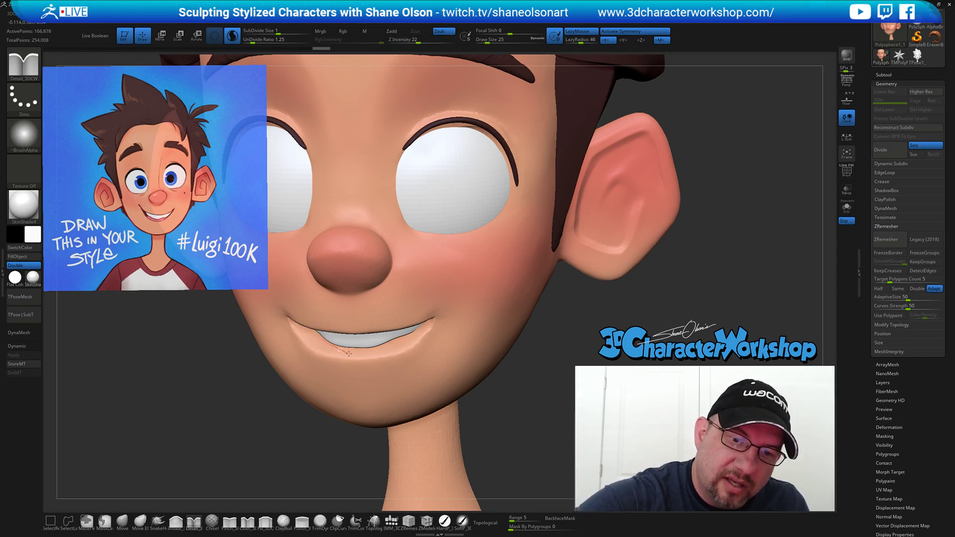
{"action": "left_click_drag", "start_coordinate": [371, 352], "coordinate": [375, 351]}
{"action": "key", "text": "ctrl+z"}
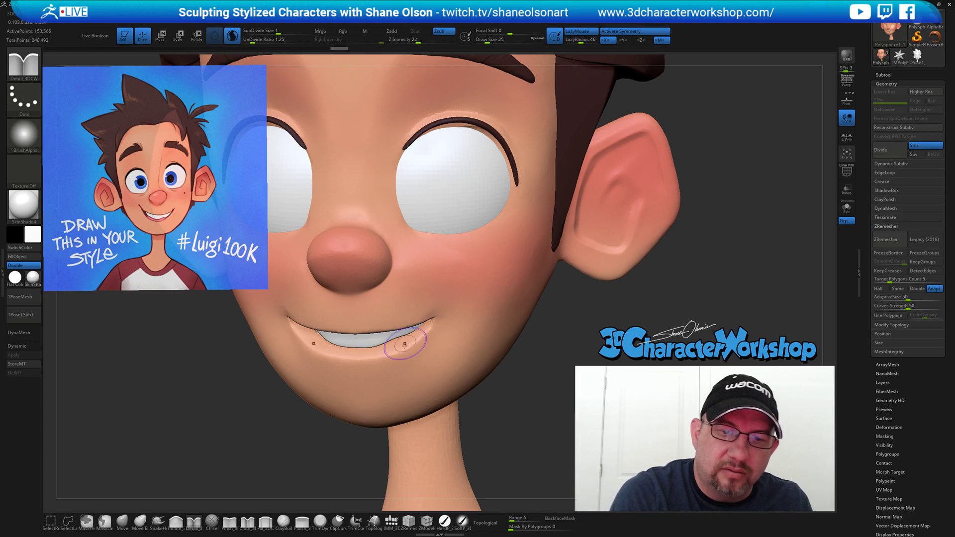
{"action": "key", "text": "s"}
{"action": "left_click_drag", "start_coordinate": [378, 451], "coordinate": [374, 451]}
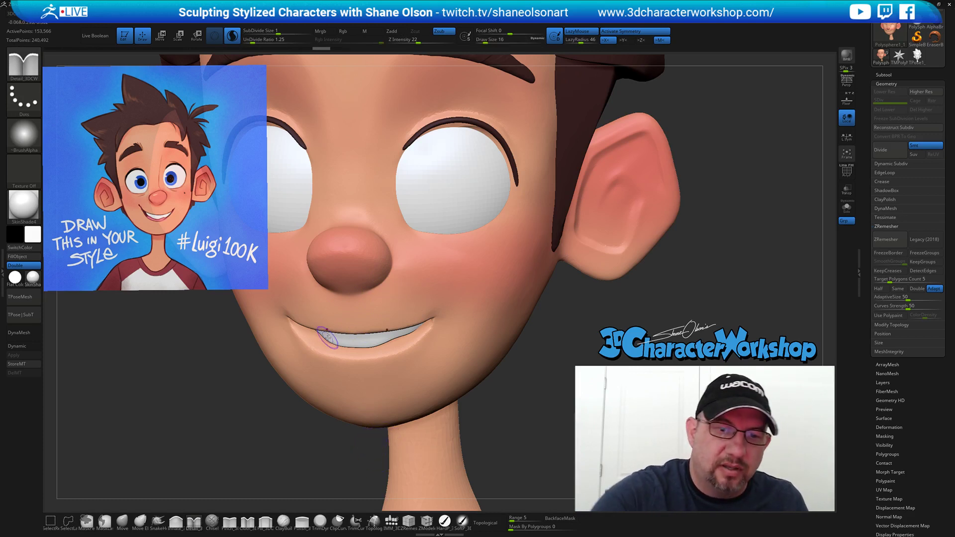
{"action": "left_click_drag", "start_coordinate": [316, 335], "coordinate": [378, 353]}
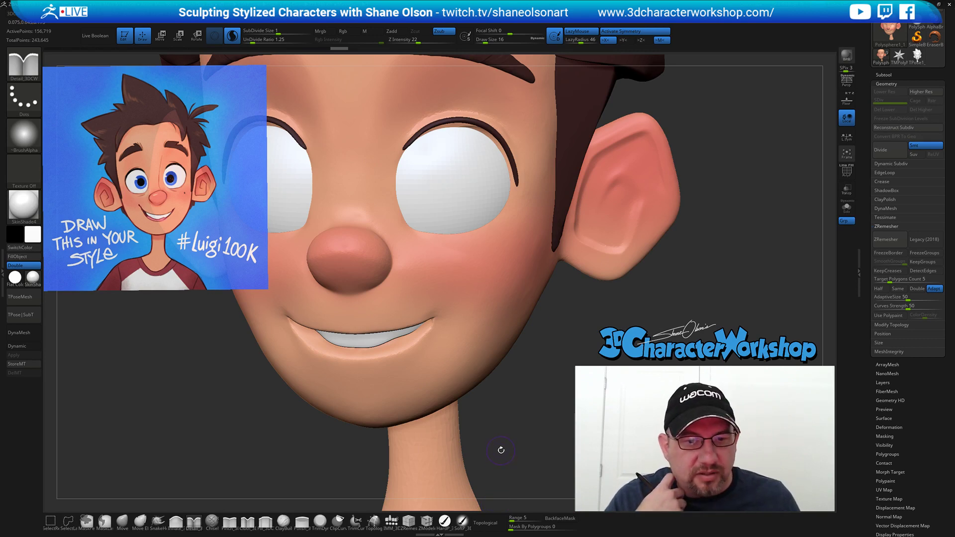
Isolate the head with Solo and examine the mouth opening and lower lip from several angles.
{"action": "right_click_drag", "start_coordinate": [508, 443], "coordinate": [577, 432]}
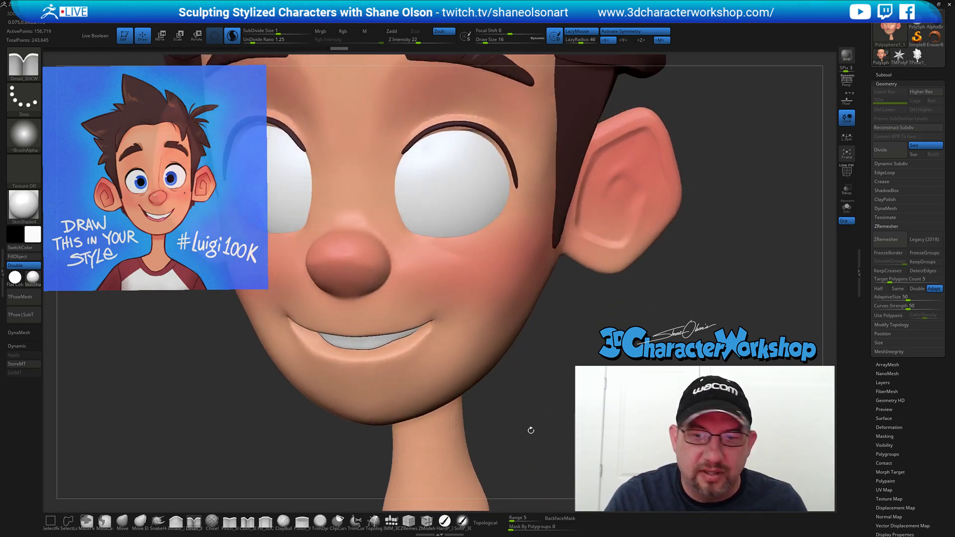
{"action": "left_click", "coordinate": [849, 206]}
{"action": "mouse_move", "coordinate": [556, 332]}
{"action": "right_mouse_down"}
{"action": "mouse_move", "coordinate": [544, 329]}
{"action": "mouse_move", "coordinate": [545, 315]}
{"action": "mouse_move", "coordinate": [545, 332]}
{"action": "right_mouse_up"}
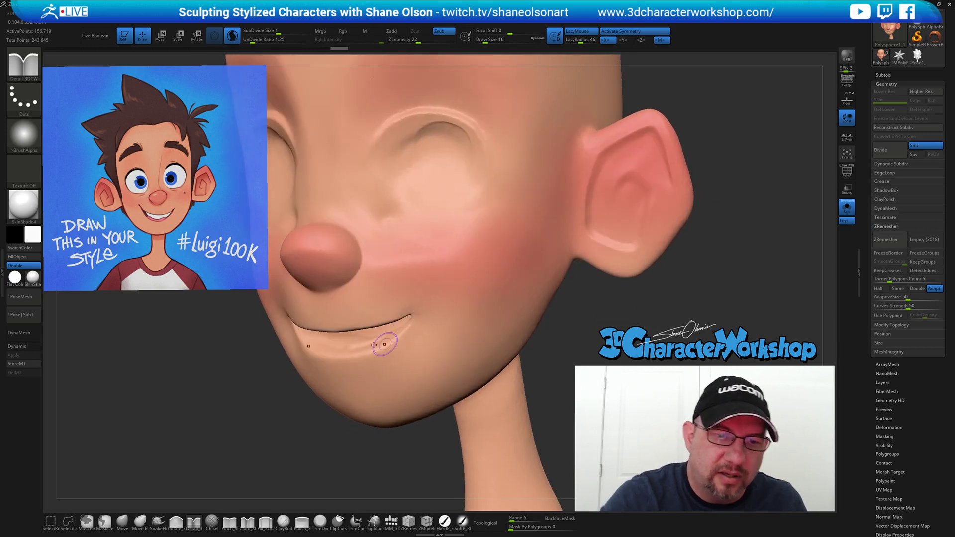
{"action": "left_click_drag", "start_coordinate": [314, 336], "coordinate": [418, 365]}
{"action": "right_click_drag", "start_coordinate": [417, 365], "coordinate": [454, 288]}
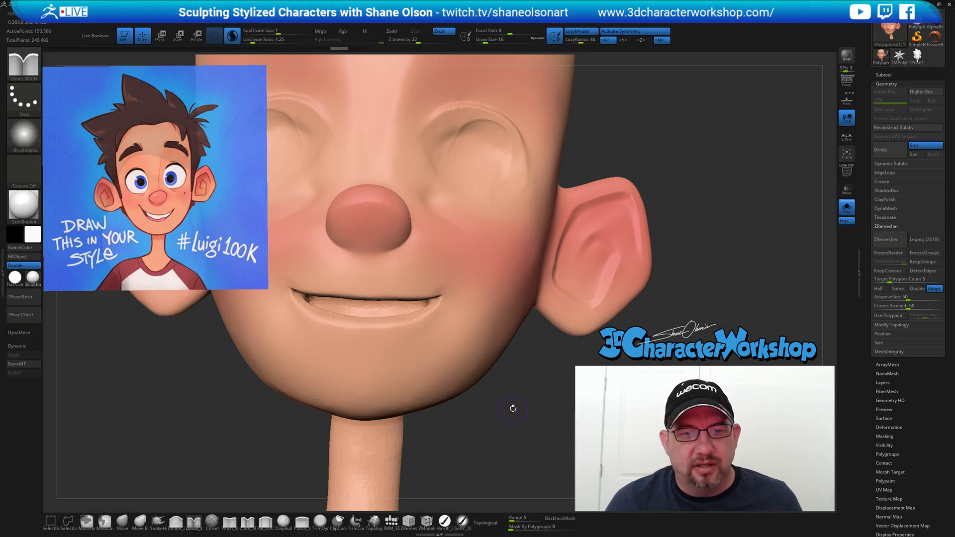
{"action": "left_click_drag", "start_coordinate": [511, 407], "coordinate": [510, 408]}
{"action": "left_click_drag", "start_coordinate": [537, 376], "coordinate": [536, 365]}
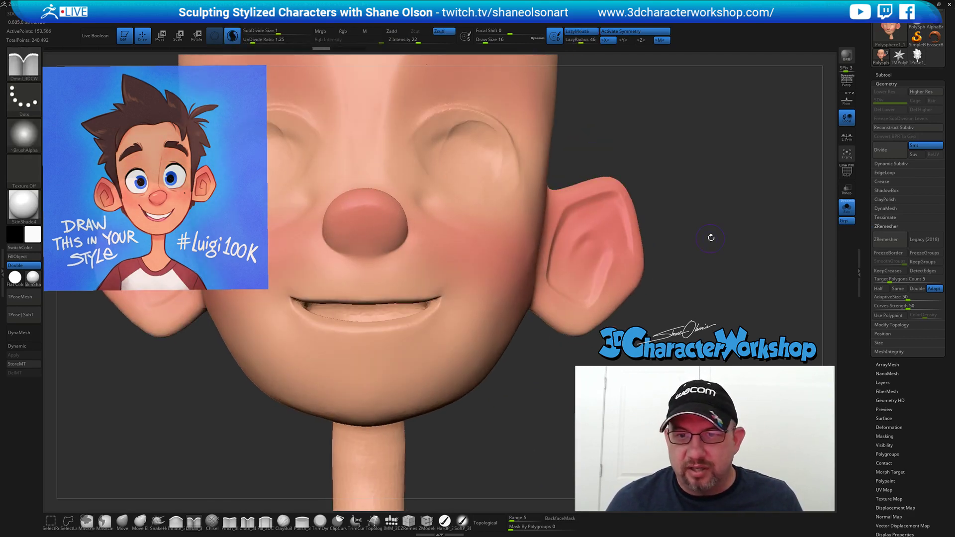
Lasso-select the lower jaw region to hide the rest of the head and expose the inner mouth.
{"action": "left_click", "coordinate": [73, 524]}
{"action": "mouse_move", "coordinate": [454, 428]}
{"action": "left_mouse_down", "text": "ctrl+shift"}
{"action": "mouse_move", "coordinate": [537, 321]}
{"action": "mouse_move", "coordinate": [455, 299]}
{"action": "mouse_move", "coordinate": [368, 314]}
{"action": "mouse_move", "coordinate": [328, 429]}
{"action": "left_mouse_up", "text": "ctrl+shift"}
{"action": "mouse_move", "coordinate": [507, 423]}
{"action": "left_mouse_down"}
{"action": "mouse_move", "coordinate": [459, 423]}
{"action": "mouse_move", "coordinate": [473, 397]}
{"action": "mouse_move", "coordinate": [495, 430]}
{"action": "left_mouse_up"}
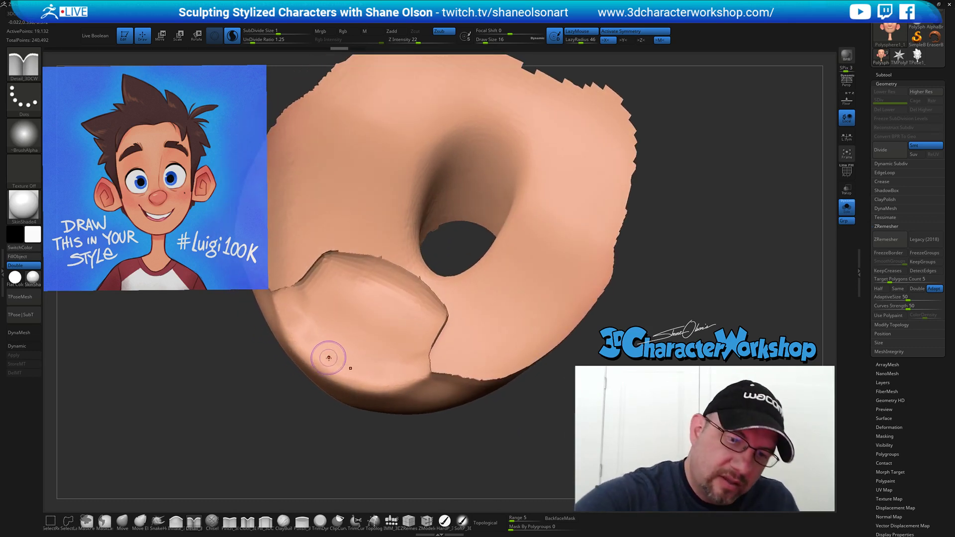
Try to carve a groove inside the mouth behind the lower lip with the Detail_3DCW brush.
{"action": "left_click_drag", "start_coordinate": [329, 358], "coordinate": [378, 367]}
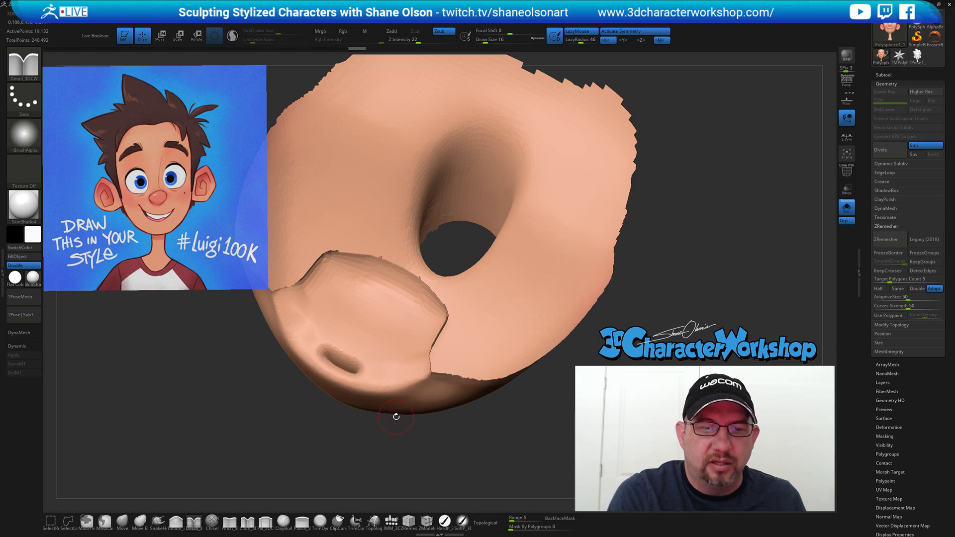
{"action": "mouse_move", "coordinate": [377, 362]}
{"action": "left_mouse_down"}
{"action": "mouse_move", "coordinate": [330, 348]}
{"action": "mouse_move", "coordinate": [357, 367]}
{"action": "mouse_move", "coordinate": [418, 361]}
{"action": "left_mouse_up"}
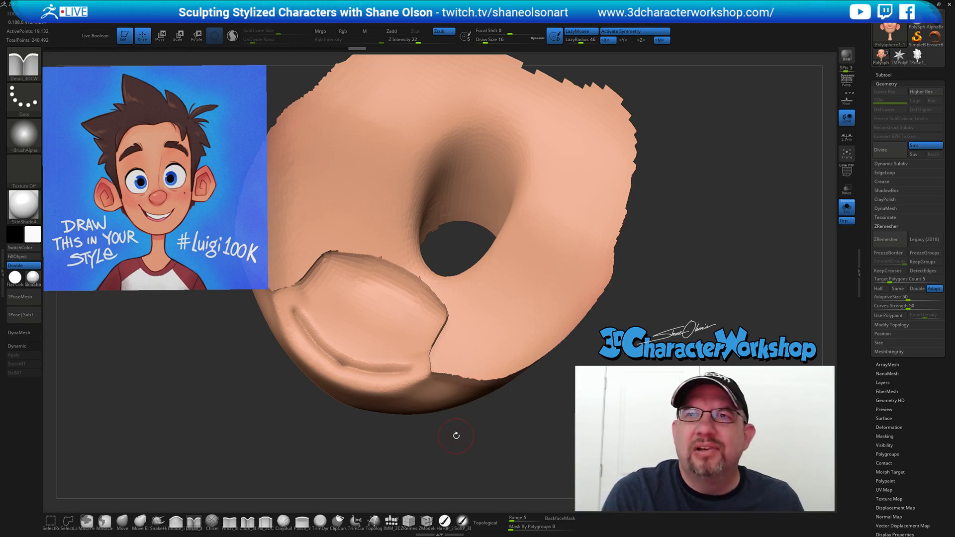
{"action": "key", "text": "ctrl+z"}
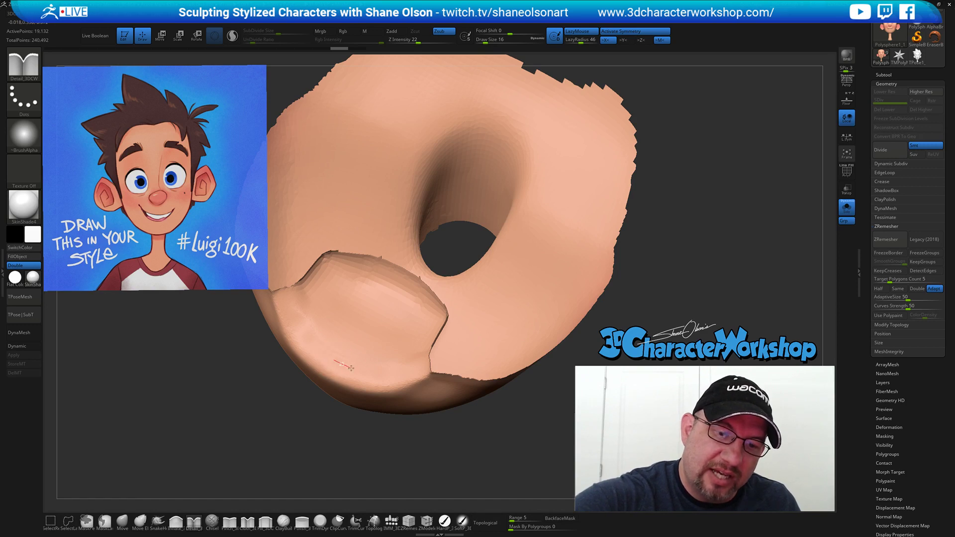
Carve a curved groove inside the mouth behind the lower lip and smooth the surface beside it.
{"action": "left_click_drag", "start_coordinate": [379, 373], "coordinate": [438, 358]}
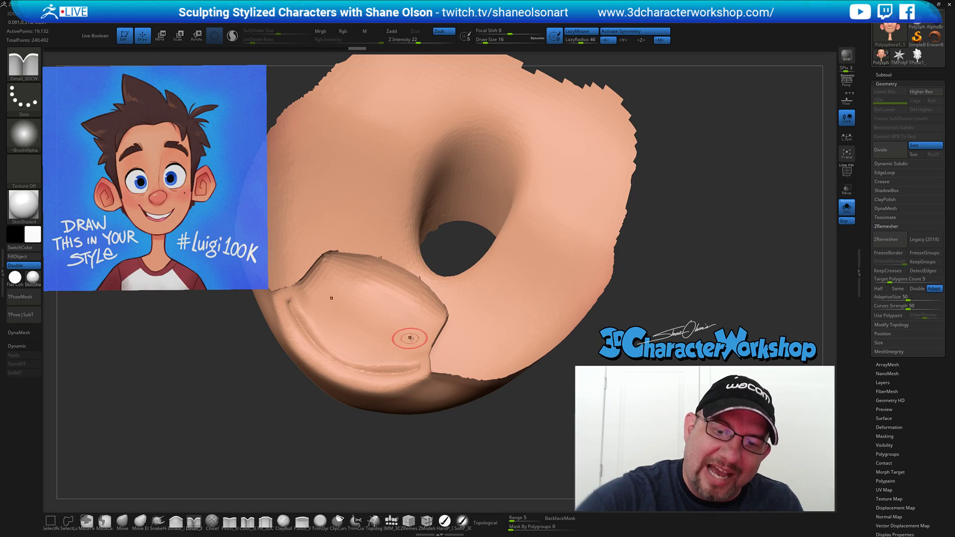
{"action": "mouse_move", "coordinate": [438, 369]}
{"action": "right_mouse_down"}
{"action": "mouse_move", "coordinate": [444, 396]}
{"action": "mouse_move", "coordinate": [423, 374]}
{"action": "right_mouse_up"}
{"action": "key", "text": "shift"}
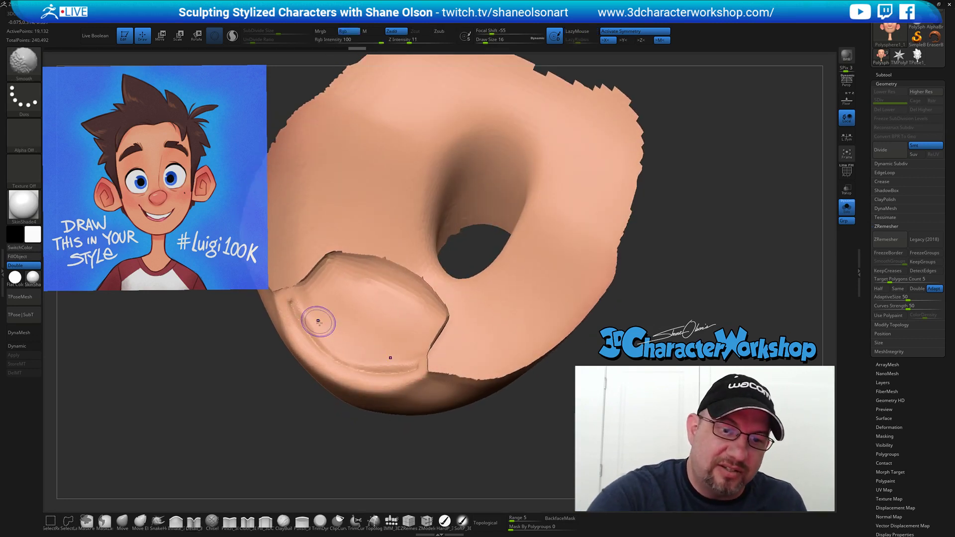
{"action": "left_click_drag", "start_coordinate": [324, 330], "coordinate": [323, 318], "text": "shift"}
{"action": "mouse_move", "coordinate": [356, 336]}
{"action": "right_mouse_down"}
{"action": "mouse_move", "coordinate": [363, 297]}
{"action": "mouse_move", "coordinate": [360, 323]}
{"action": "right_mouse_up"}
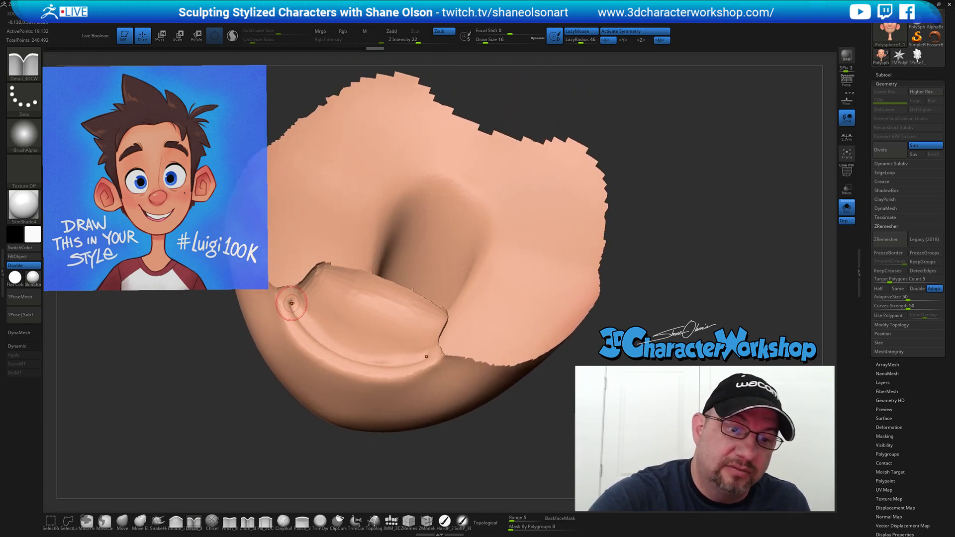
Deepen the groove behind the lower lip from the mouth corner to the centre with the Detail_3DCW brush.
{"action": "left_click_drag", "start_coordinate": [286, 291], "coordinate": [309, 335]}
{"action": "right_click_drag", "start_coordinate": [365, 331], "coordinate": [338, 330]}
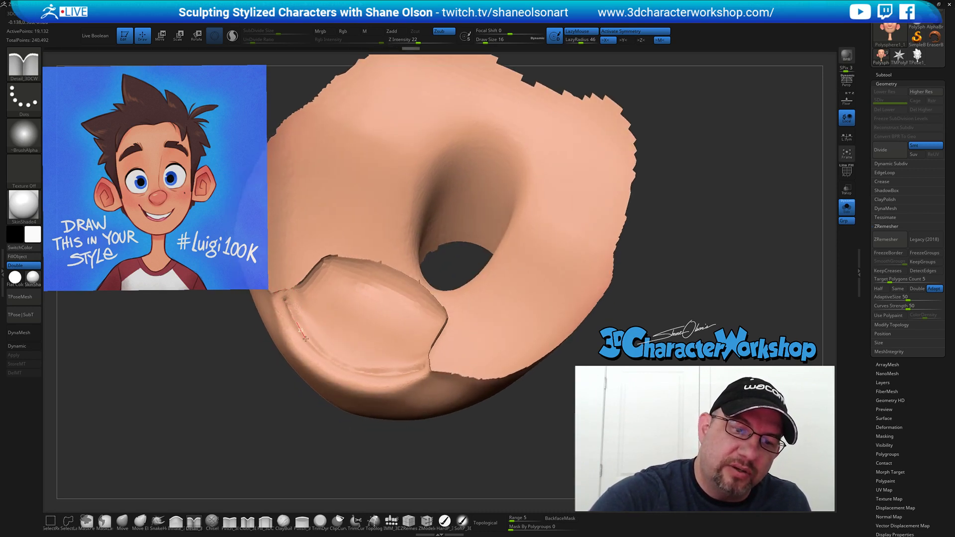
{"action": "left_click_drag", "start_coordinate": [348, 372], "coordinate": [378, 376]}
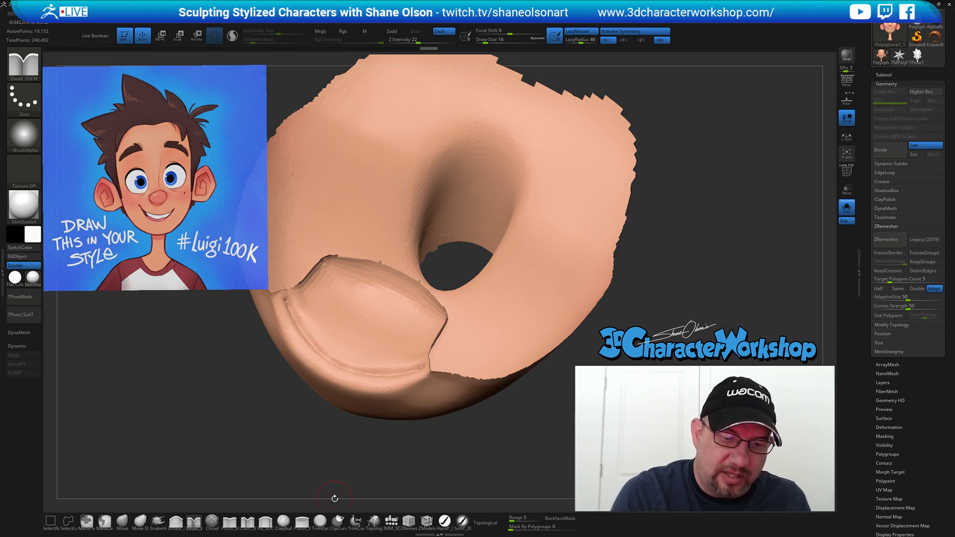
Fill and even out the inner mouth surface beside the groove with the Fill_3DCW brush.
{"action": "left_click", "coordinate": [265, 521]}
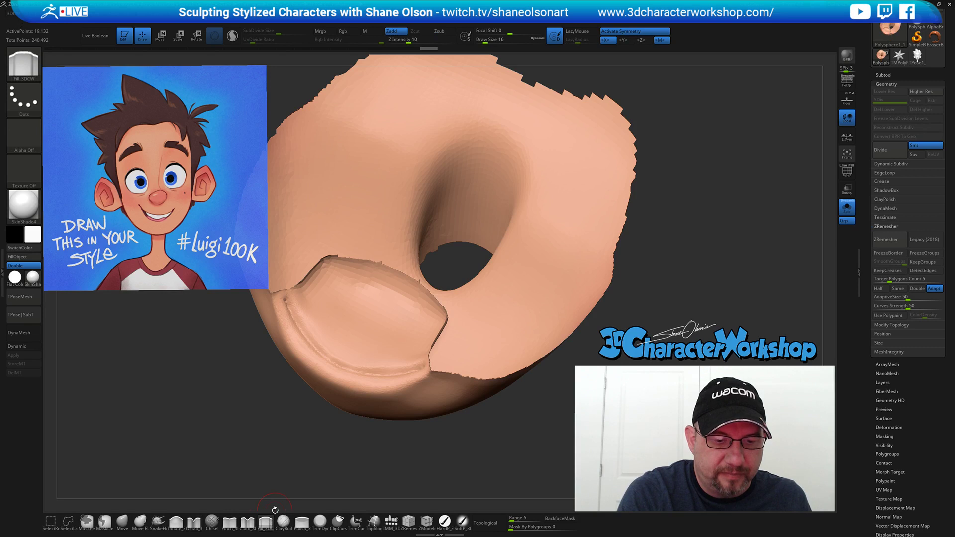
{"action": "left_click_drag", "start_coordinate": [305, 310], "coordinate": [307, 312]}
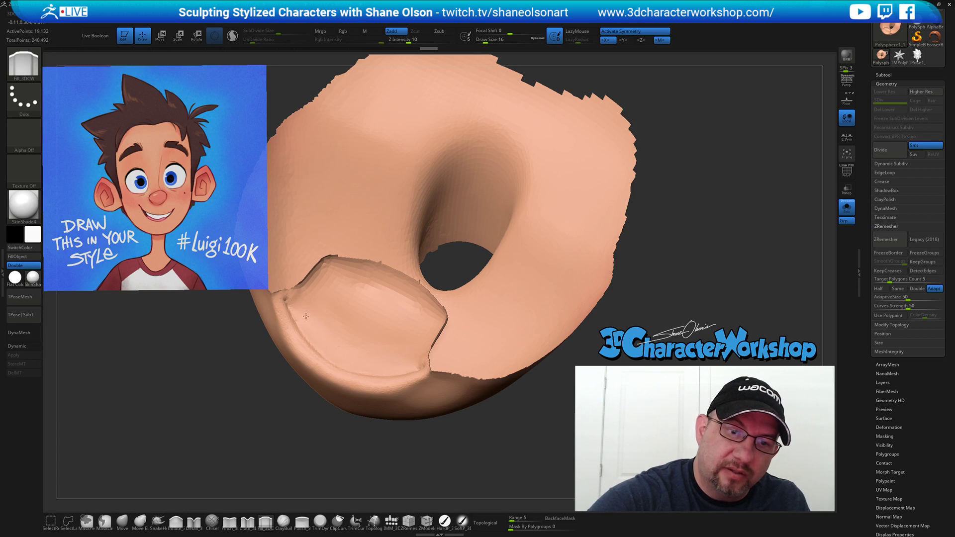
{"action": "right_click_drag", "start_coordinate": [383, 350], "coordinate": [381, 328]}
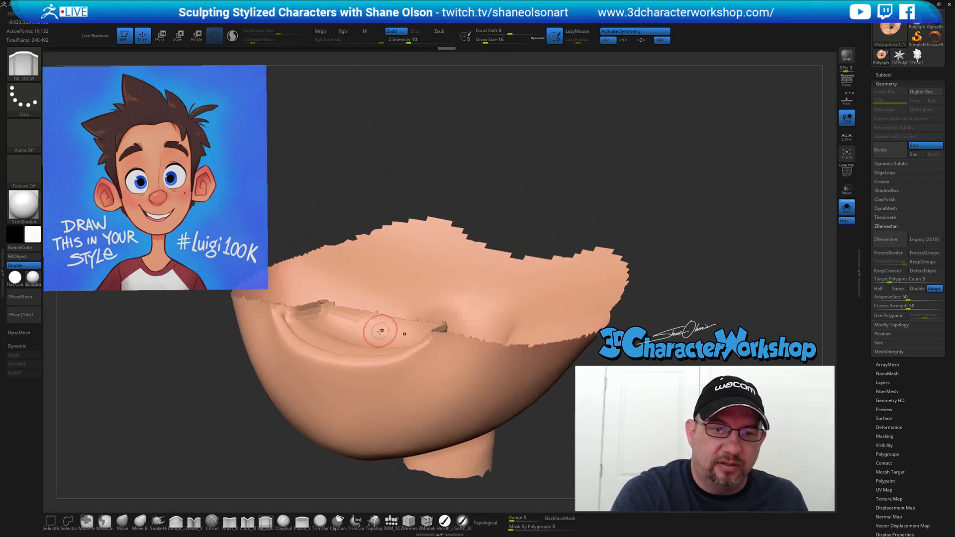
Pinch the inner edge of the lower lip crisper from the mouth corner to the centre with the Pinch_3DCW brush.
{"action": "left_click", "coordinate": [229, 521]}
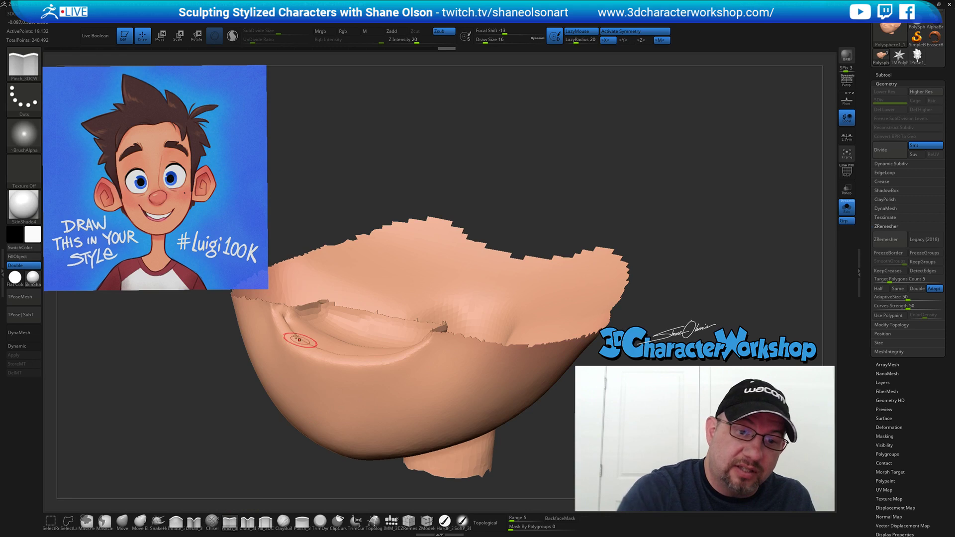
{"action": "left_click_drag", "start_coordinate": [275, 320], "coordinate": [282, 333]}
{"action": "left_click_drag", "start_coordinate": [321, 360], "coordinate": [344, 365]}
{"action": "mouse_move", "coordinate": [448, 382]}
{"action": "right_mouse_down"}
{"action": "mouse_move", "coordinate": [398, 379]}
{"action": "mouse_move", "coordinate": [498, 356]}
{"action": "mouse_move", "coordinate": [587, 257]}
{"action": "right_mouse_up"}
{"action": "mouse_move", "coordinate": [592, 299]}
{"action": "right_mouse_down"}
{"action": "mouse_move", "coordinate": [467, 438]}
{"action": "mouse_move", "coordinate": [647, 266]}
{"action": "mouse_move", "coordinate": [585, 286]}
{"action": "right_mouse_up"}
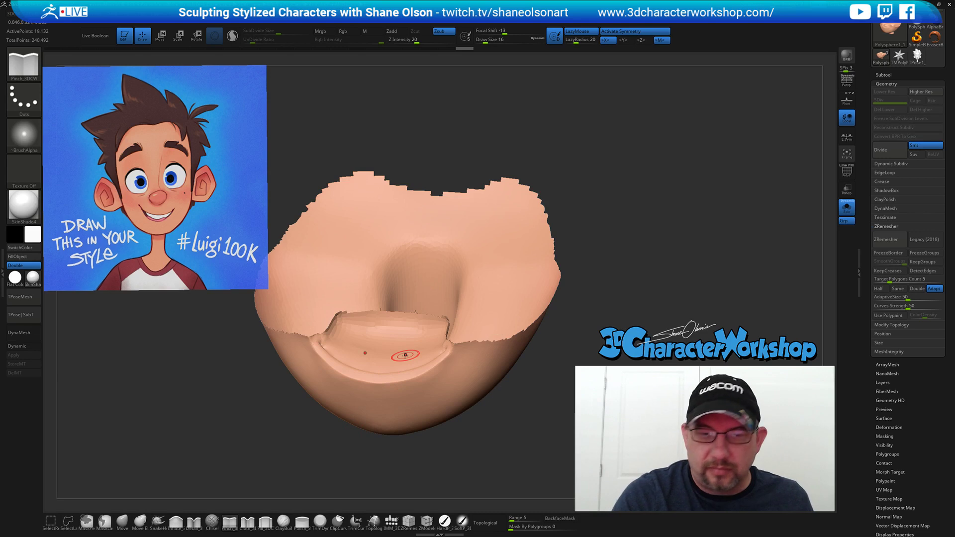
Sample a dark red from the reference image as the paint colour and choose the HardP_3DCW paint brush.
{"action": "key", "text": "z"}
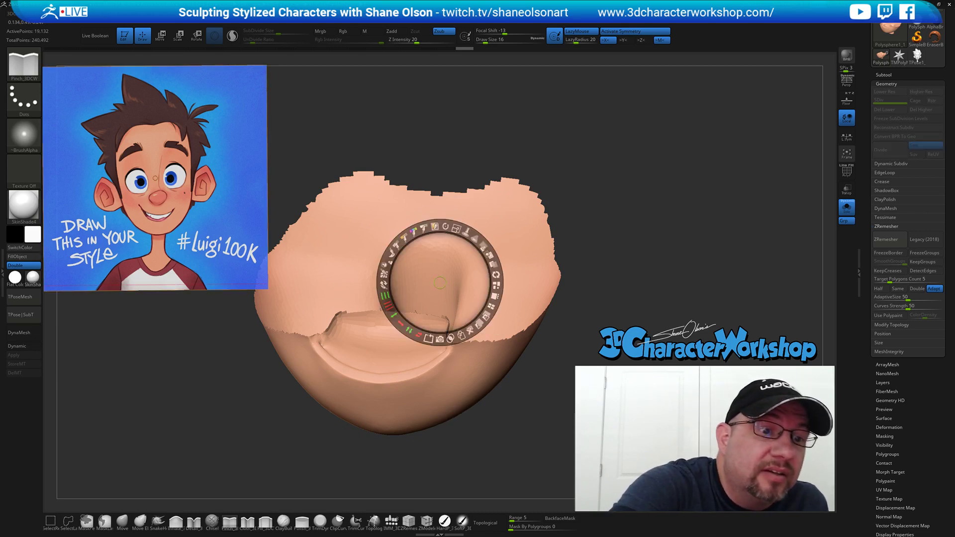
{"action": "key", "text": "c"}
{"action": "key", "text": "z"}
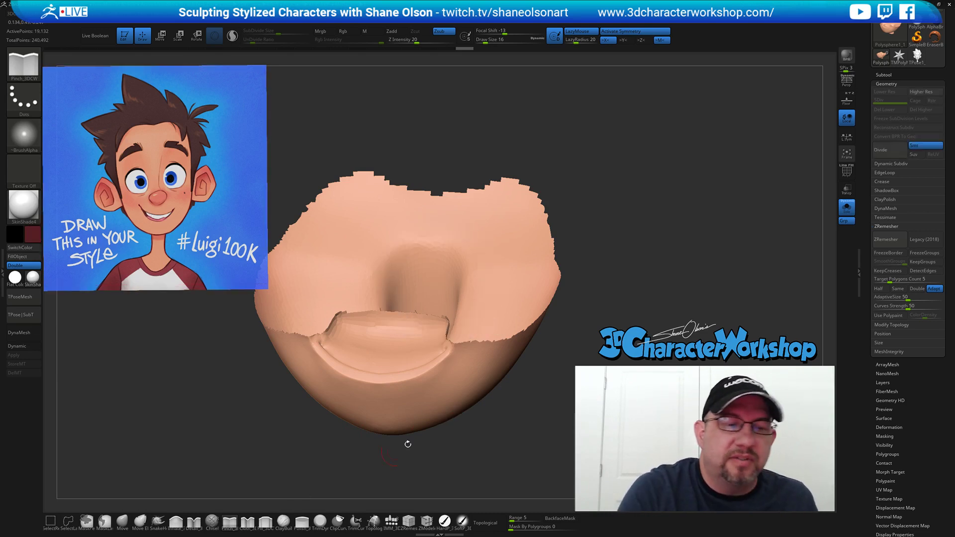
{"action": "left_click", "coordinate": [445, 520]}
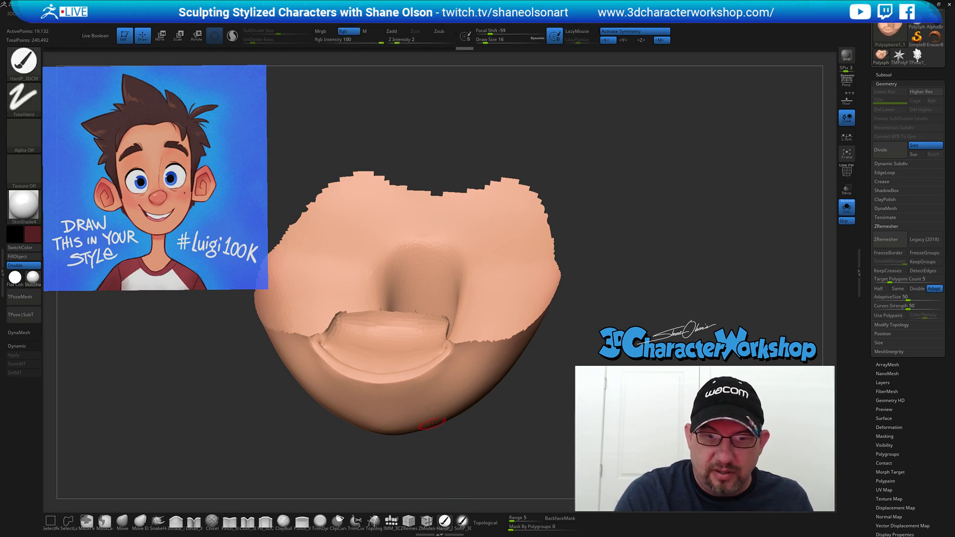
Paint the inner mouth surface behind the lower lip dark red, setting the draw size to 23.
{"action": "left_click", "coordinate": [393, 331]}
{"action": "key", "text": "bracketright"}
{"action": "key", "text": "bracketright"}
{"action": "key", "text": "bracketright"}
{"action": "mouse_move", "coordinate": [390, 332]}
{"action": "left_mouse_down"}
{"action": "mouse_move", "coordinate": [353, 334]}
{"action": "mouse_move", "coordinate": [359, 347]}
{"action": "mouse_move", "coordinate": [399, 342]}
{"action": "left_mouse_up"}
{"action": "key", "text": "s"}
{"action": "right_click_drag", "start_coordinate": [398, 326], "coordinate": [384, 353]}
{"action": "mouse_move", "coordinate": [386, 364]}
{"action": "left_mouse_down"}
{"action": "mouse_move", "coordinate": [381, 379]}
{"action": "mouse_move", "coordinate": [348, 378]}
{"action": "mouse_move", "coordinate": [393, 389]}
{"action": "mouse_move", "coordinate": [343, 356]}
{"action": "mouse_move", "coordinate": [325, 362]}
{"action": "mouse_move", "coordinate": [345, 364]}
{"action": "left_mouse_up"}
Invert the mesh visibility to show the upper head and neck instead of the lower jaw.
{"action": "right_click_drag", "start_coordinate": [404, 357], "coordinate": [433, 313]}
{"action": "left_click_drag", "start_coordinate": [587, 287], "coordinate": [596, 296], "text": "ctrl+shift"}
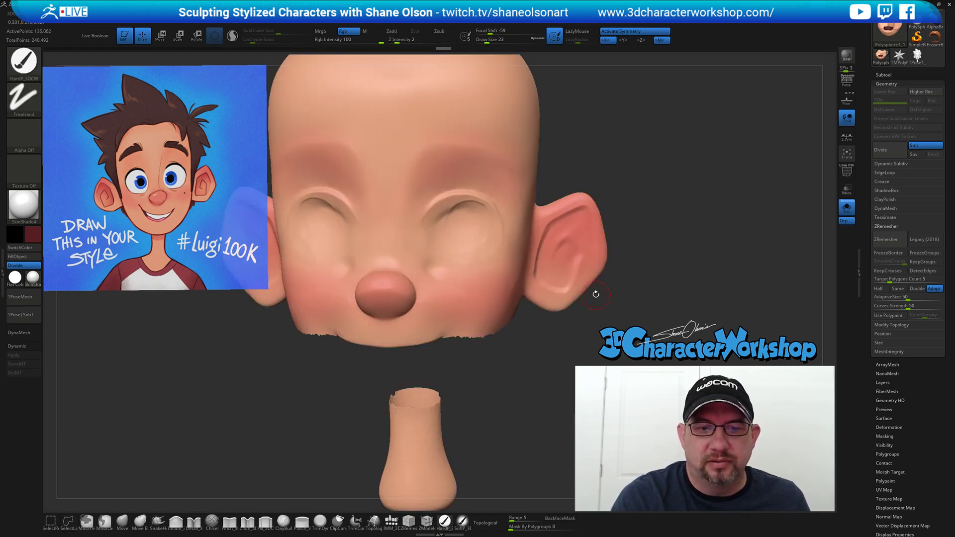
Paint the inner mouth surface behind the upper lip dark red with the HardP_3DCW brush.
{"action": "left_click_drag", "start_coordinate": [655, 277], "coordinate": [621, 245]}
{"action": "mouse_move", "coordinate": [378, 325]}
{"action": "left_mouse_down"}
{"action": "mouse_move", "coordinate": [373, 317]}
{"action": "mouse_move", "coordinate": [389, 311]}
{"action": "mouse_move", "coordinate": [364, 317]}
{"action": "mouse_move", "coordinate": [398, 328]}
{"action": "mouse_move", "coordinate": [361, 338]}
{"action": "mouse_move", "coordinate": [400, 344]}
{"action": "left_mouse_up"}
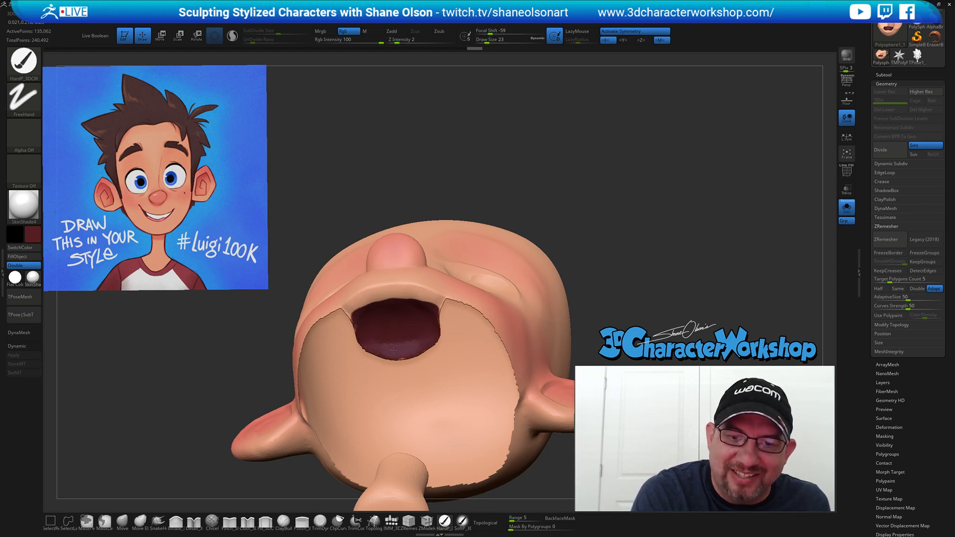
{"action": "mouse_move", "coordinate": [414, 326]}
{"action": "right_mouse_down"}
{"action": "mouse_move", "coordinate": [465, 319]}
{"action": "mouse_move", "coordinate": [437, 313]}
{"action": "mouse_move", "coordinate": [447, 316]}
{"action": "mouse_move", "coordinate": [412, 327]}
{"action": "right_mouse_up"}
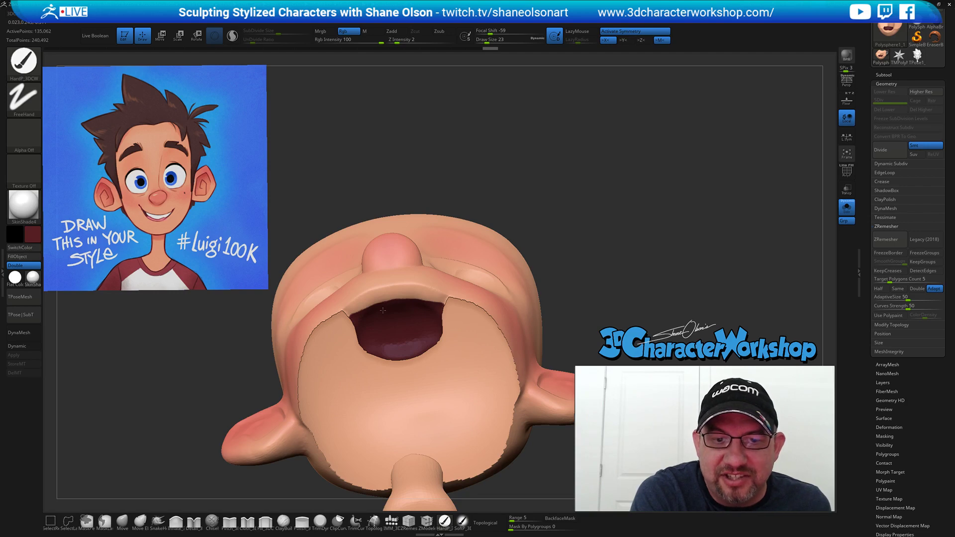
{"action": "right_click_drag", "start_coordinate": [584, 266], "coordinate": [514, 253]}
{"action": "right_click_drag", "start_coordinate": [329, 464], "coordinate": [288, 492]}
Carve a groove along the seam between the upper lip and the mouth interior with the Detail_3DCW brush.
{"action": "left_click", "coordinate": [194, 520]}
{"action": "right_click_drag", "start_coordinate": [391, 310], "coordinate": [388, 305]}
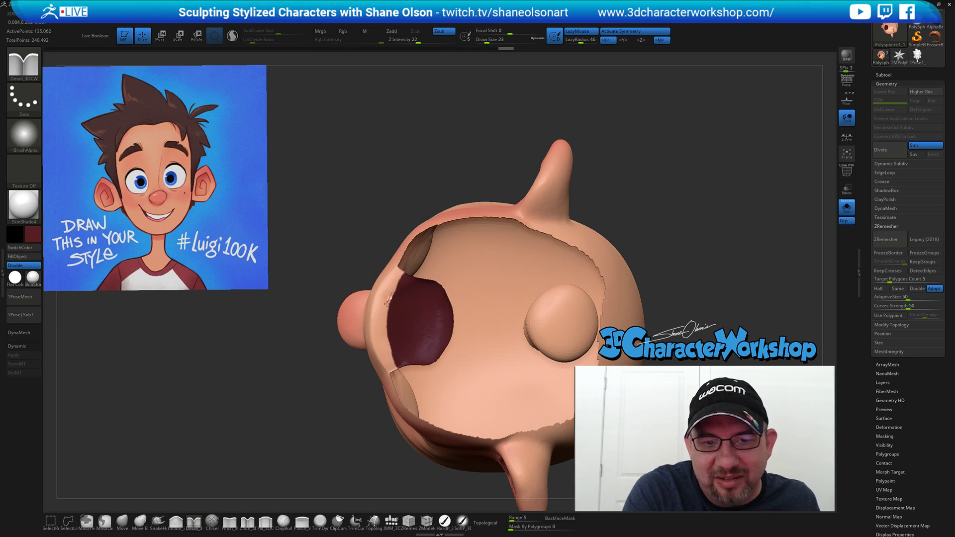
{"action": "left_click_drag", "start_coordinate": [384, 343], "coordinate": [391, 356]}
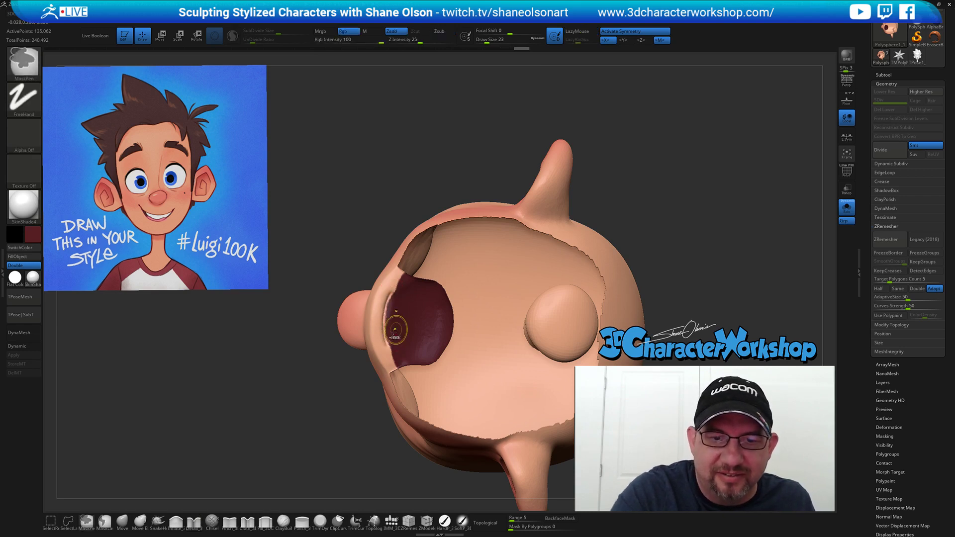
{"action": "key", "text": "ctrl+z"}
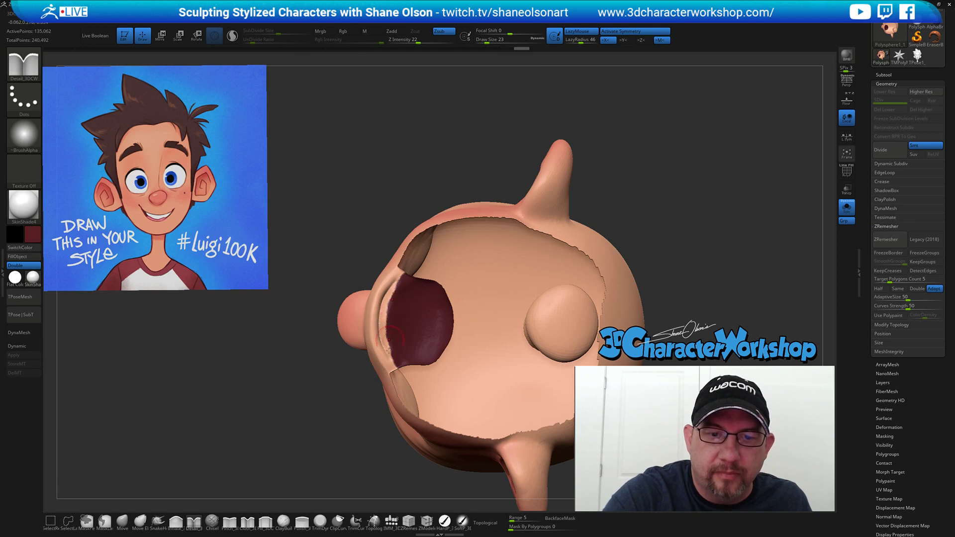
Fill and smooth the mouth interior behind the upper lip with the Fill_3DCW brush, and quick-save the project.
{"action": "left_click", "coordinate": [265, 521]}
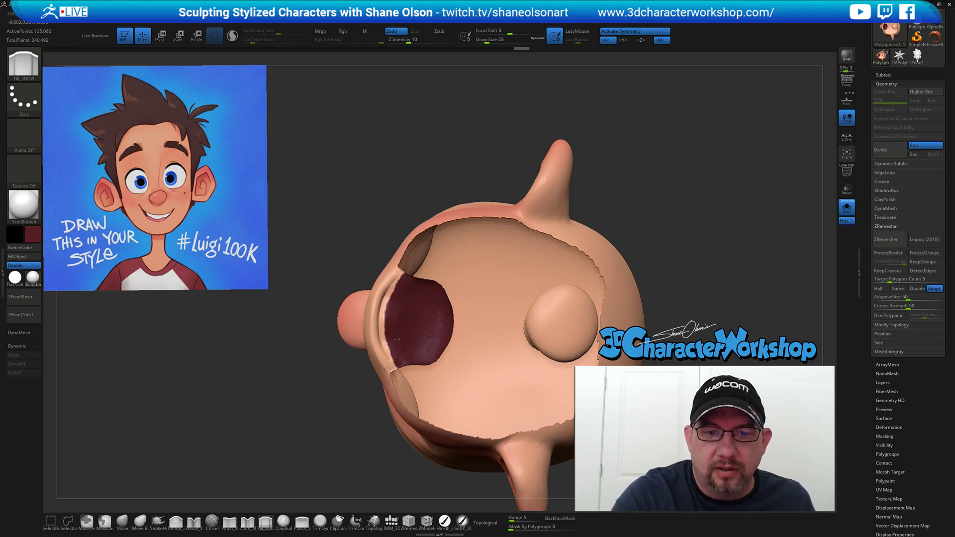
{"action": "mouse_move", "coordinate": [424, 337]}
{"action": "right_mouse_down"}
{"action": "mouse_move", "coordinate": [383, 329]}
{"action": "mouse_move", "coordinate": [425, 333]}
{"action": "right_mouse_up"}
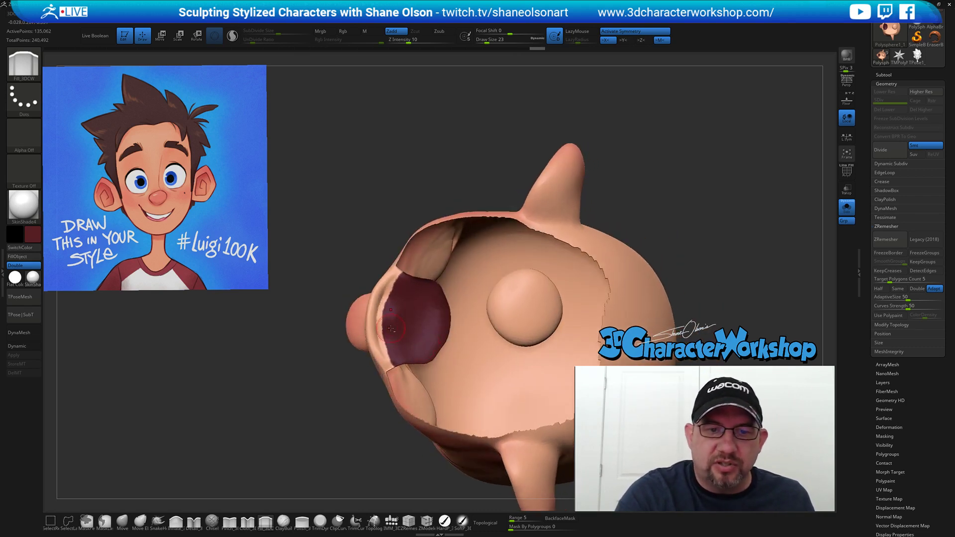
{"action": "key", "text": "ctrl+s"}
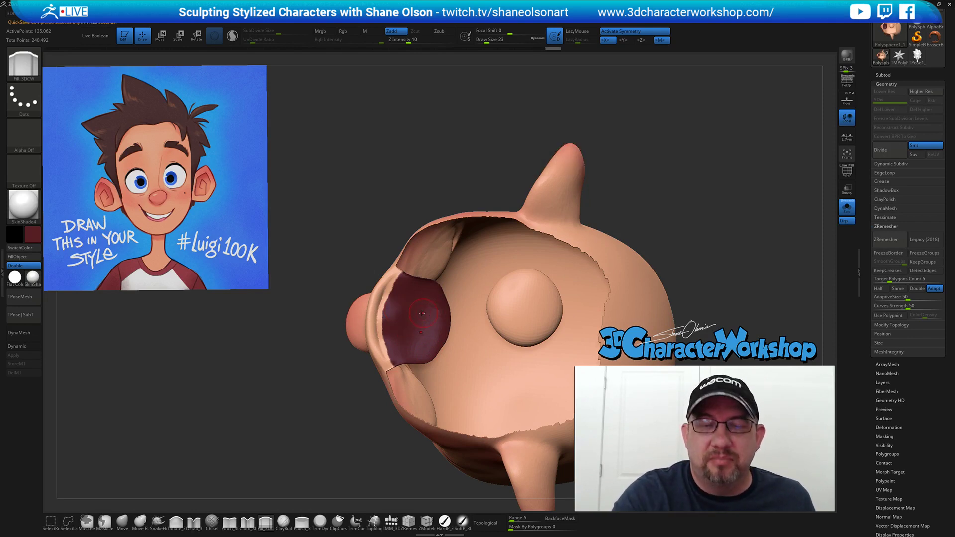
{"action": "right_click_drag", "start_coordinate": [423, 314], "coordinate": [401, 326]}
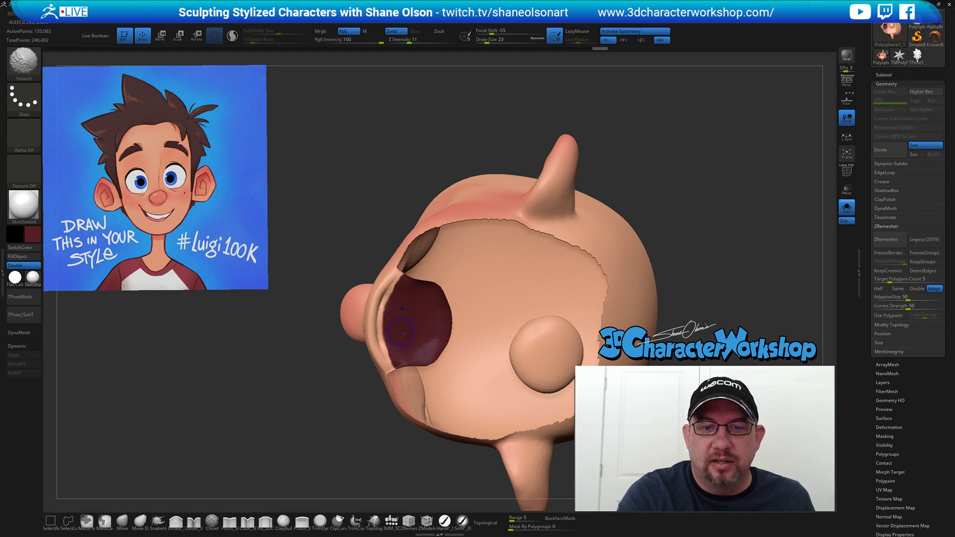
Paint the seam behind the upper lip dark red with HardP_3DCW and sharpen the upper lip's edge with Pinch_3DCW.
{"action": "left_click", "coordinate": [447, 520]}
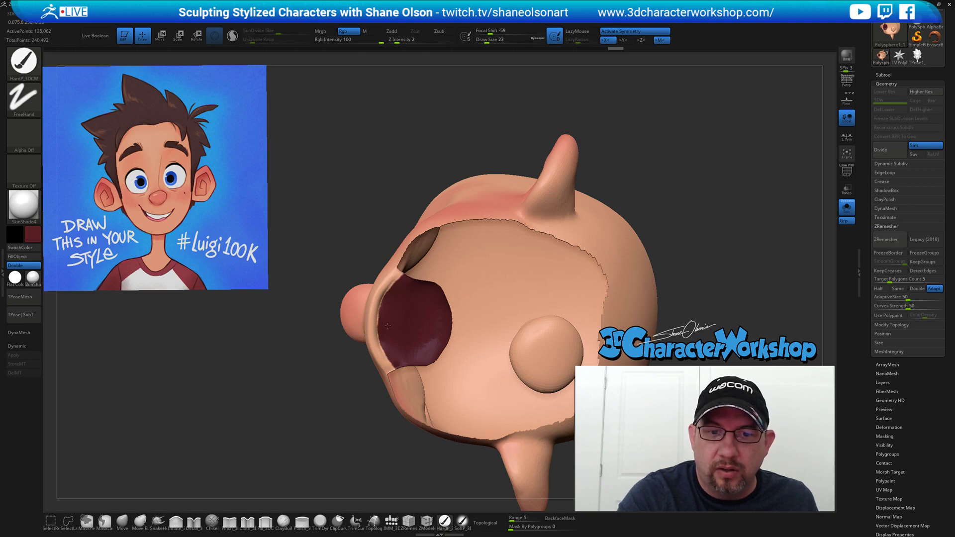
{"action": "mouse_move", "coordinate": [438, 331]}
{"action": "right_mouse_down"}
{"action": "mouse_move", "coordinate": [385, 366]}
{"action": "mouse_move", "coordinate": [422, 318]}
{"action": "mouse_move", "coordinate": [419, 307]}
{"action": "mouse_move", "coordinate": [405, 329]}
{"action": "mouse_move", "coordinate": [363, 316]}
{"action": "mouse_move", "coordinate": [391, 274]}
{"action": "right_mouse_up"}
{"action": "key", "text": "b"}
{"action": "key", "text": "p"}
{"action": "key", "text": "i"}
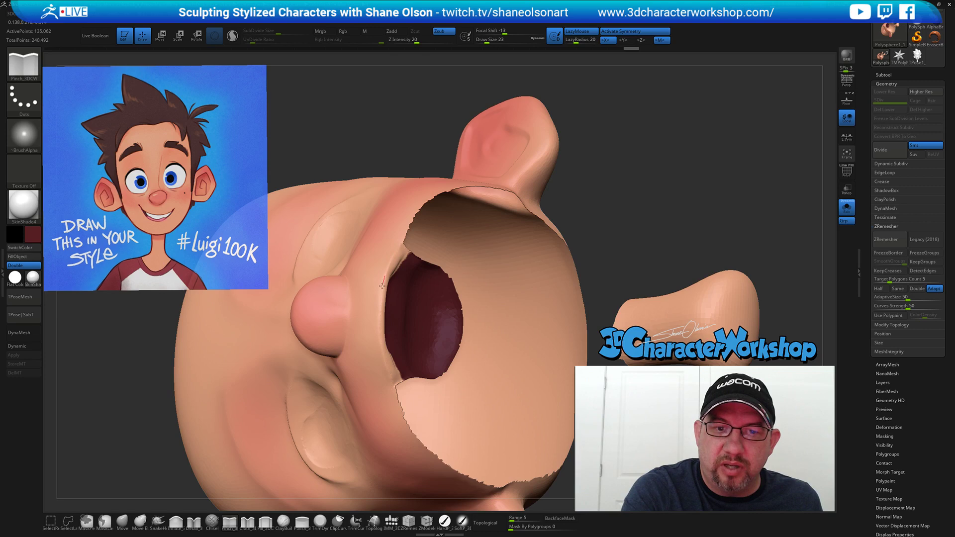
{"action": "left_click_drag", "start_coordinate": [379, 305], "coordinate": [384, 323]}
{"action": "mouse_move", "coordinate": [429, 324]}
{"action": "right_mouse_down"}
{"action": "mouse_move", "coordinate": [404, 324]}
{"action": "mouse_move", "coordinate": [415, 290]}
{"action": "right_mouse_up"}
{"action": "left_click_drag", "start_coordinate": [557, 238], "coordinate": [566, 324]}
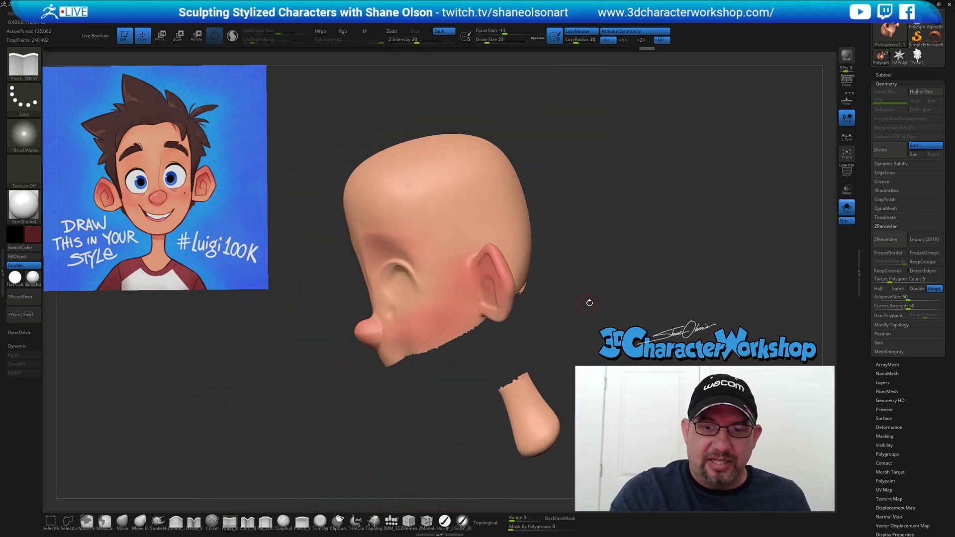
Unhide the whole head mesh and touch up the dark red paint around the mouth opening with HardP_3DCW at draw size 7.
{"action": "left_click", "coordinate": [614, 284], "text": "ctrl+shift"}
{"action": "right_click_drag", "start_coordinate": [614, 284], "coordinate": [551, 338]}
{"action": "left_click", "coordinate": [444, 521]}
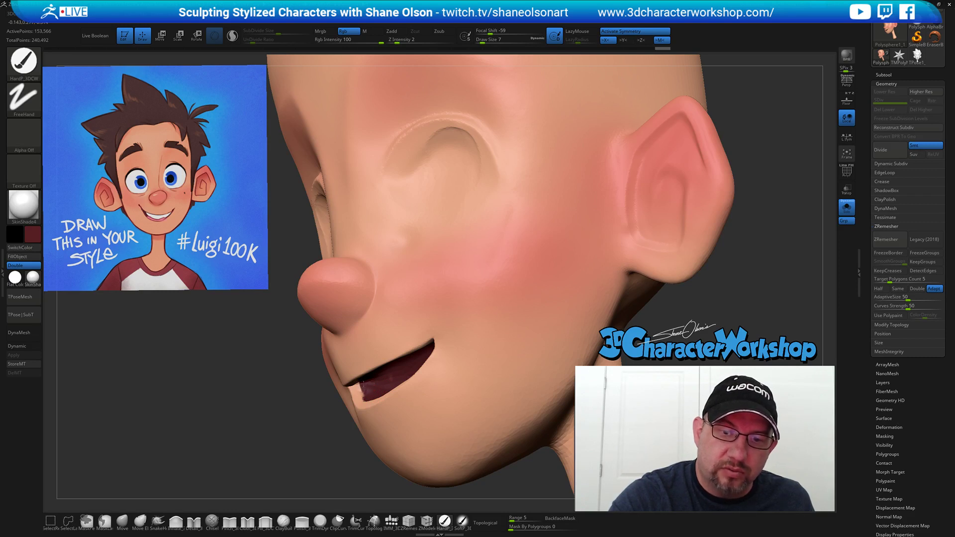
{"action": "right_click_drag", "start_coordinate": [409, 364], "coordinate": [557, 256], "text": "ctrl"}
{"action": "right_click_drag", "start_coordinate": [578, 264], "coordinate": [536, 286], "text": "alt"}
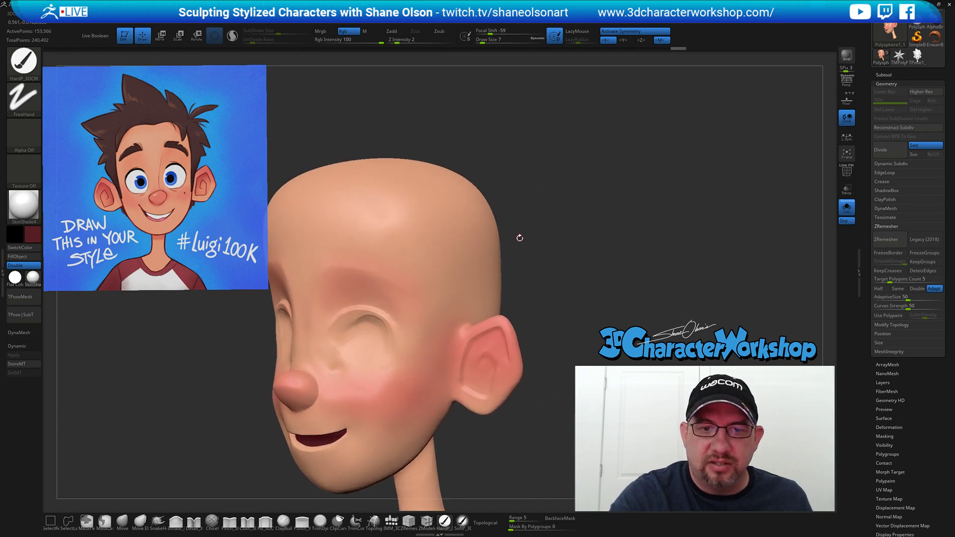
{"action": "right_click_drag", "start_coordinate": [519, 237], "coordinate": [437, 214]}
{"action": "right_click_drag", "start_coordinate": [390, 380], "coordinate": [381, 412], "text": "alt"}
Carve a diagonal test groove on the forehead with the Detail_3DCW brush at draw size 20 and Sculptris Pro enabled.
{"action": "left_click", "coordinate": [195, 521]}
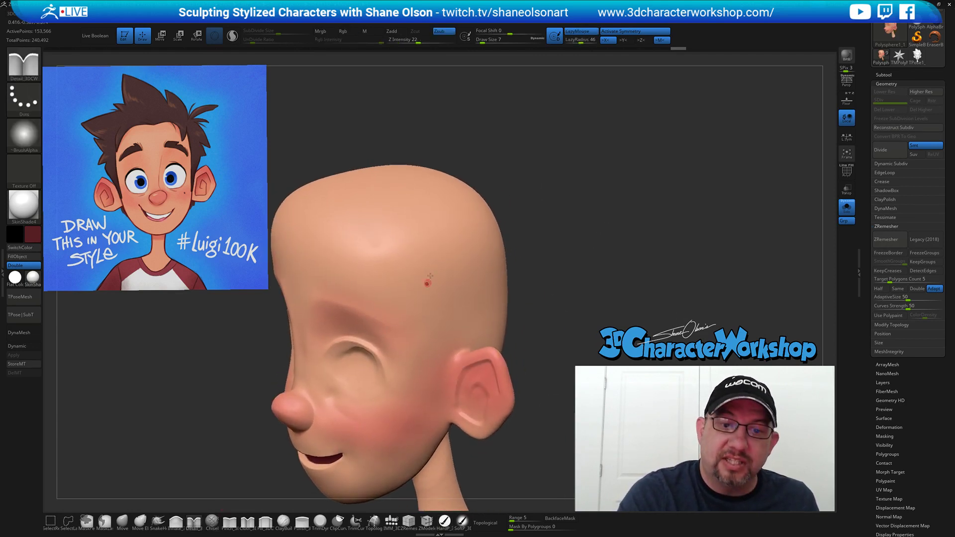
{"action": "key", "text": "s"}
{"action": "left_click_drag", "start_coordinate": [421, 248], "coordinate": [422, 250]}
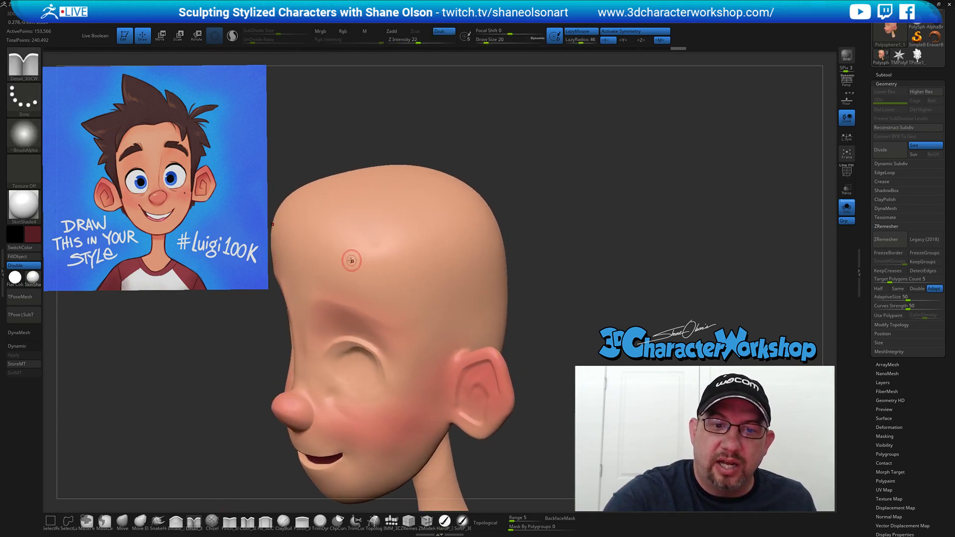
{"action": "left_click", "coordinate": [232, 35]}
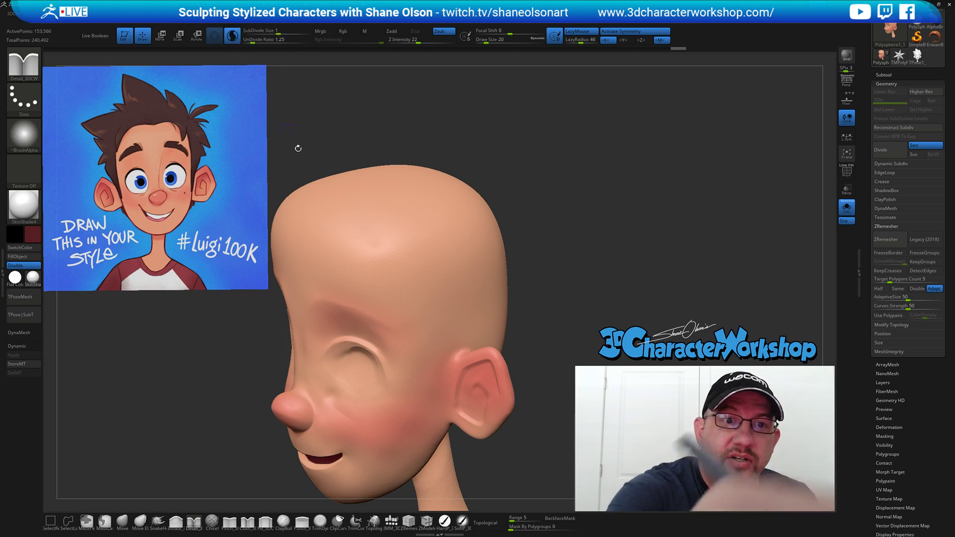
{"action": "left_click_drag", "start_coordinate": [379, 262], "coordinate": [412, 300]}
{"action": "mouse_move", "coordinate": [437, 278]}
{"action": "right_mouse_down", "text": "ctrl"}
{"action": "mouse_move", "coordinate": [434, 329]}
{"action": "mouse_move", "coordinate": [469, 332]}
{"action": "mouse_move", "coordinate": [454, 335]}
{"action": "right_mouse_up", "text": "ctrl"}
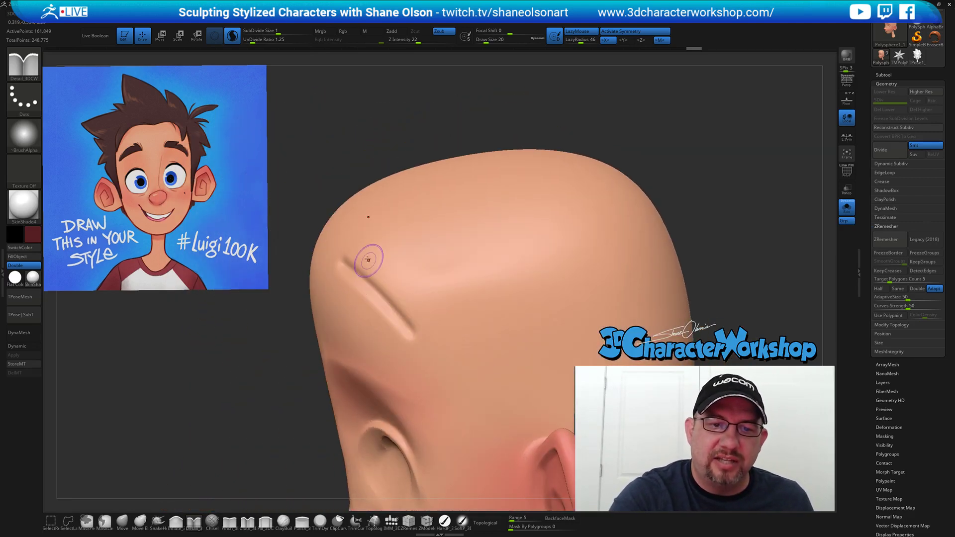
{"action": "right_click_drag", "start_coordinate": [443, 319], "coordinate": [450, 311]}
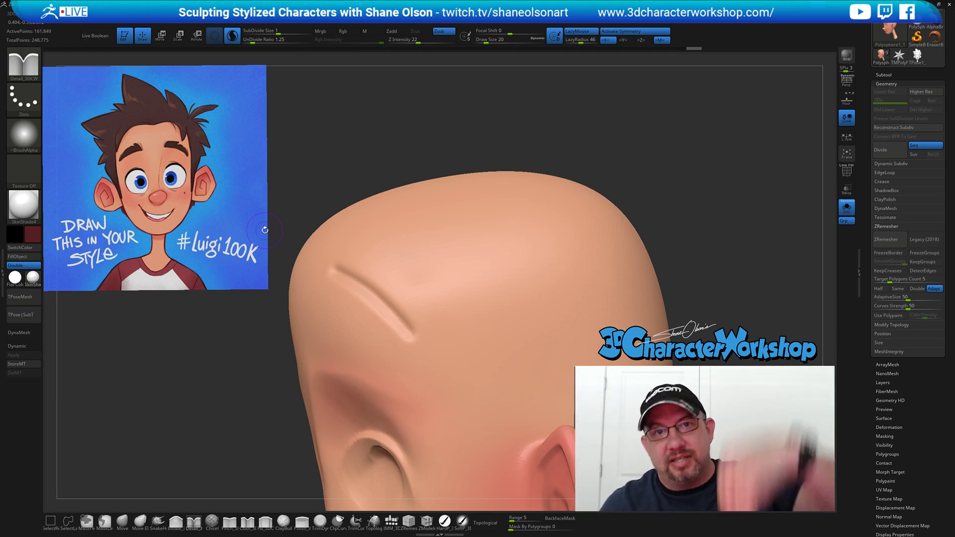
Fill the upper side of the forehead test groove with the Fill_3DCW brush and smooth the transition.
{"action": "left_click", "coordinate": [266, 523]}
{"action": "right_click_drag", "start_coordinate": [421, 284], "coordinate": [426, 292]}
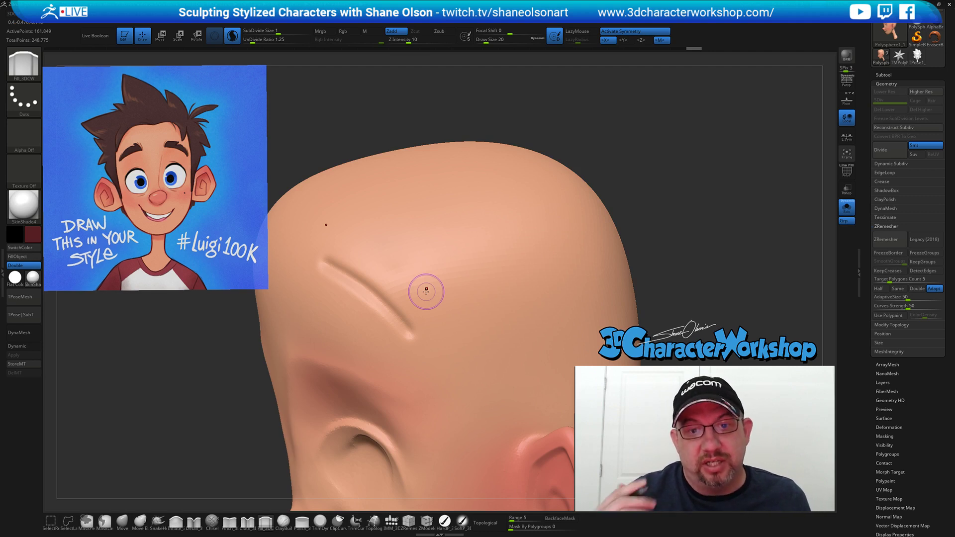
{"action": "left_click_drag", "start_coordinate": [335, 278], "coordinate": [348, 279]}
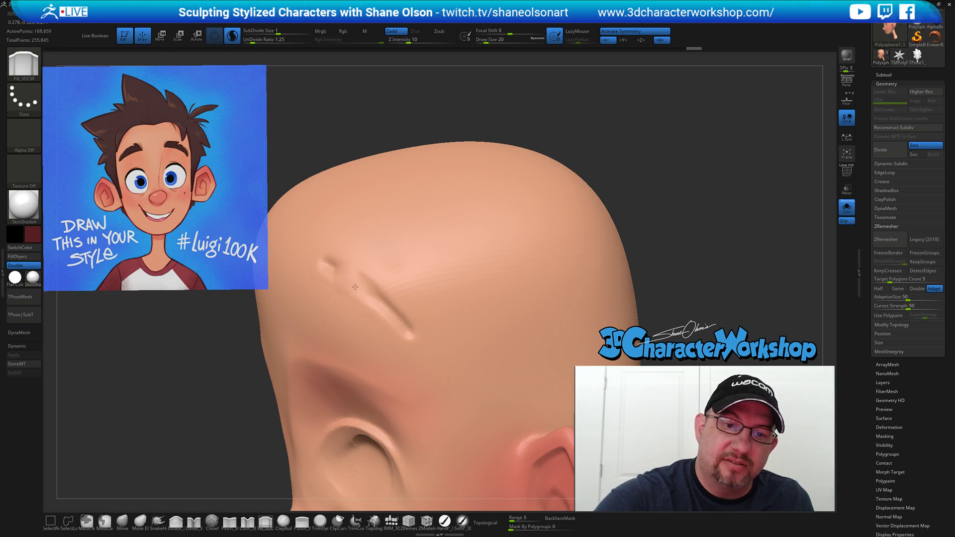
{"action": "key", "text": "ctrl+z"}
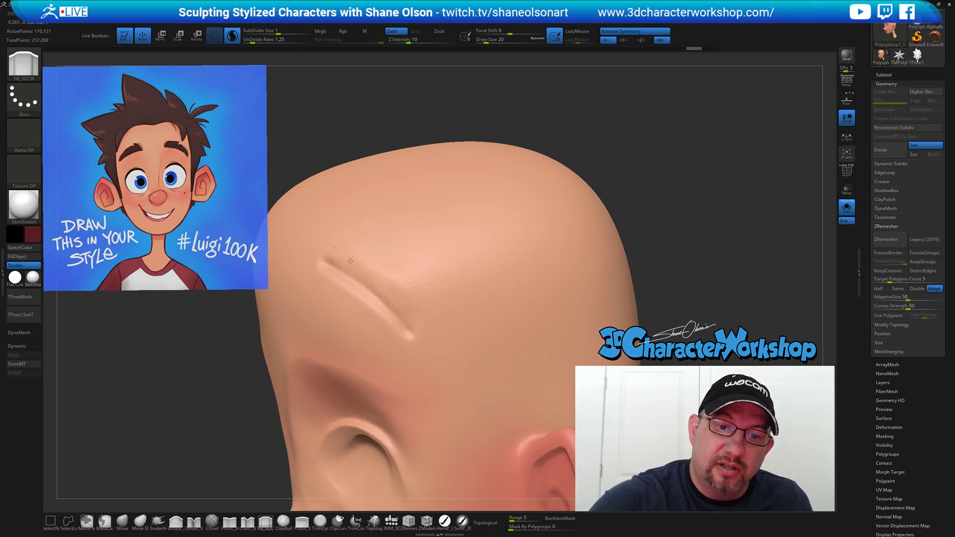
{"action": "left_click_drag", "start_coordinate": [396, 304], "coordinate": [396, 299]}
{"action": "left_click_drag", "start_coordinate": [345, 245], "coordinate": [393, 284]}
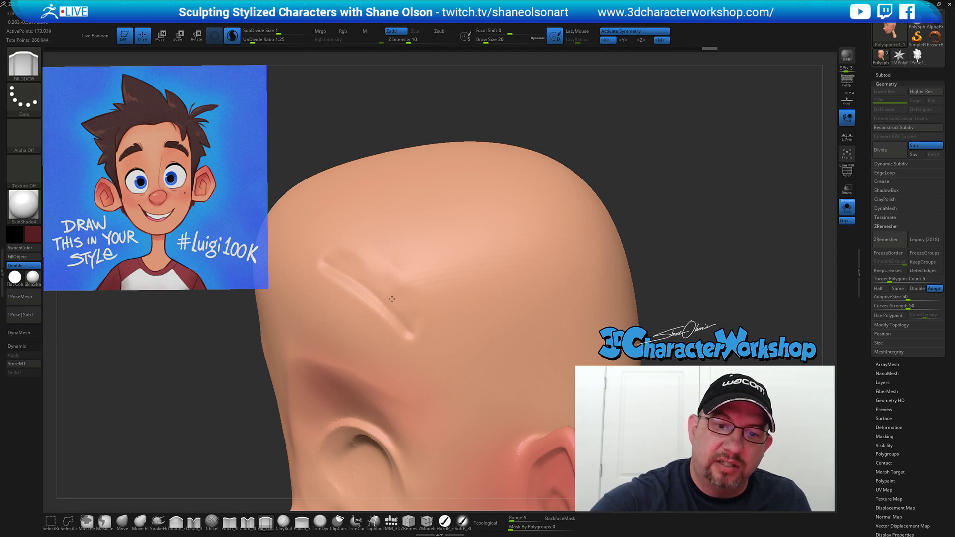
{"action": "left_click_drag", "start_coordinate": [369, 272], "coordinate": [369, 254], "text": "shift"}
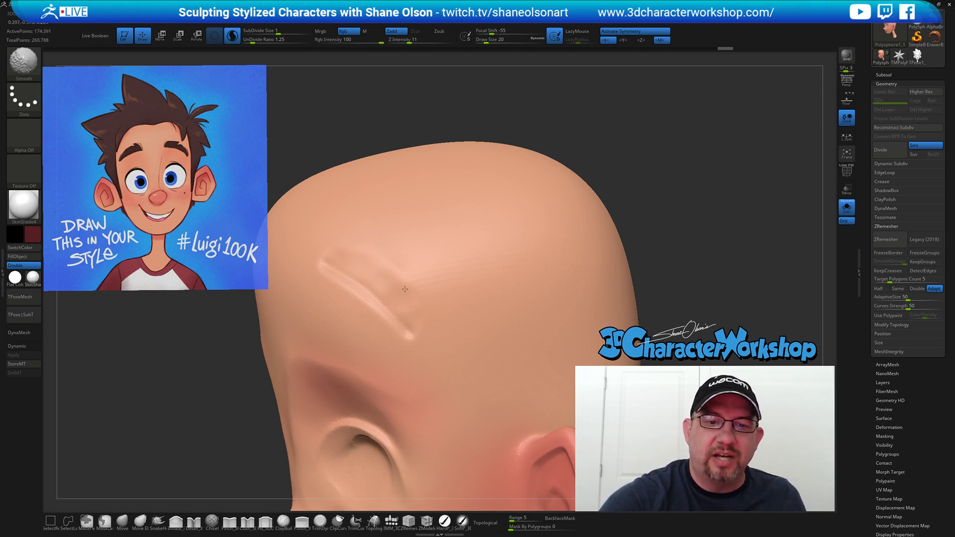
{"action": "left_click_drag", "start_coordinate": [402, 281], "coordinate": [405, 286], "text": "shift"}
Undo all the test strokes on the forehead.
{"action": "mouse_move", "coordinate": [484, 319]}
{"action": "right_mouse_down"}
{"action": "mouse_move", "coordinate": [456, 315]}
{"action": "mouse_move", "coordinate": [473, 306]}
{"action": "right_mouse_up"}
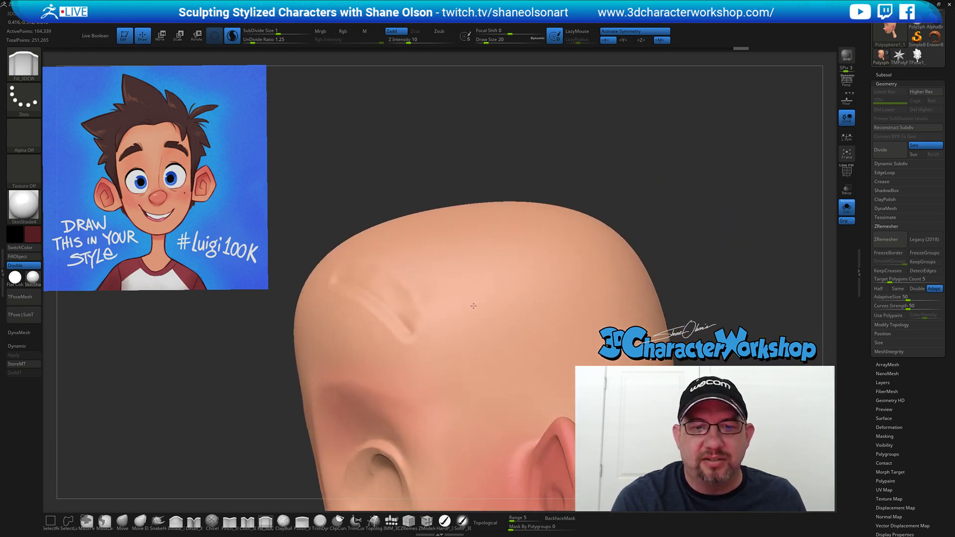
{"action": "mouse_move", "coordinate": [371, 303]}
{"action": "right_mouse_down"}
{"action": "mouse_move", "coordinate": [381, 287]}
{"action": "mouse_move", "coordinate": [365, 318]}
{"action": "right_mouse_up"}
{"action": "key", "text": "ctrl+shift"}
{"action": "mouse_move", "coordinate": [355, 356]}
{"action": "left_mouse_down", "text": "ctrl+shift"}
{"action": "mouse_move", "coordinate": [363, 325]}
{"action": "mouse_move", "coordinate": [412, 254]}
{"action": "mouse_move", "coordinate": [347, 238]}
{"action": "mouse_move", "coordinate": [345, 166]}
{"action": "left_mouse_up", "text": "ctrl+shift"}
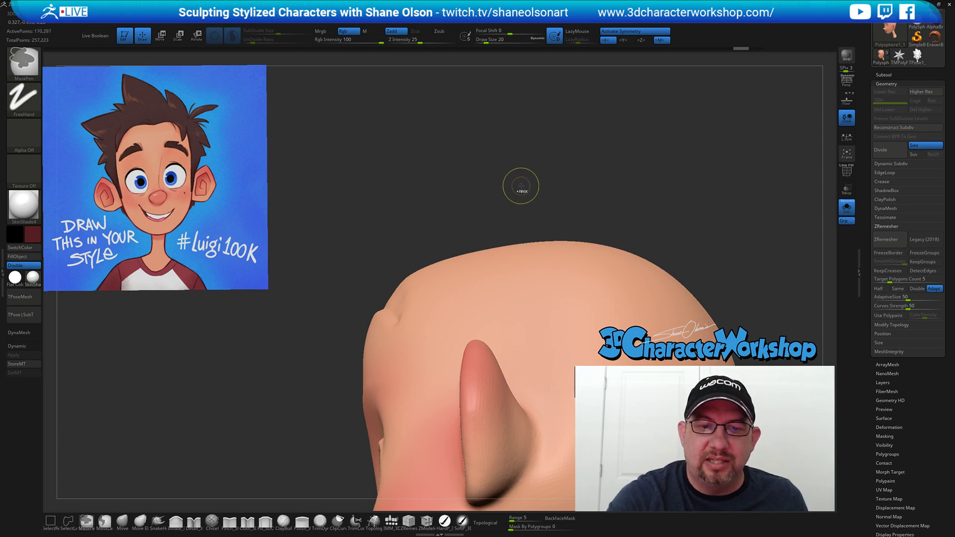
{"action": "key", "text": "ctrl+z"}
{"action": "left_click_drag", "start_coordinate": [562, 211], "coordinate": [576, 223]}
{"action": "key", "text": "ctrl+z"}
{"action": "key", "text": "ctrl+z"}
{"action": "key", "text": "ctrl+z"}
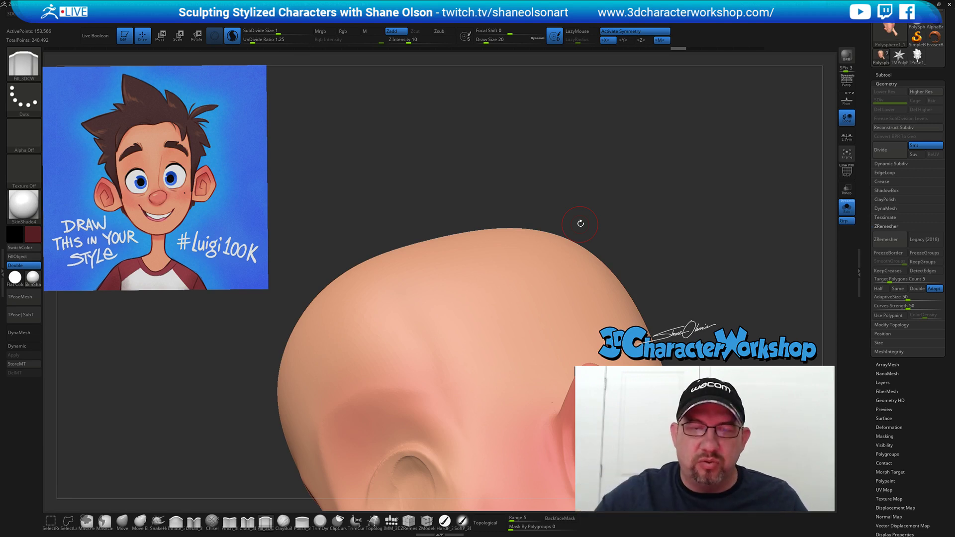
Smooth the surface inside the eye socket and turn off Sculptris Pro.
{"action": "mouse_move", "coordinate": [619, 225]}
{"action": "left_mouse_down"}
{"action": "mouse_move", "coordinate": [607, 211]}
{"action": "mouse_move", "coordinate": [548, 192]}
{"action": "mouse_move", "coordinate": [562, 238]}
{"action": "mouse_move", "coordinate": [525, 306]}
{"action": "left_mouse_up"}
{"action": "left_click_drag", "start_coordinate": [368, 351], "coordinate": [359, 348], "text": "shift"}
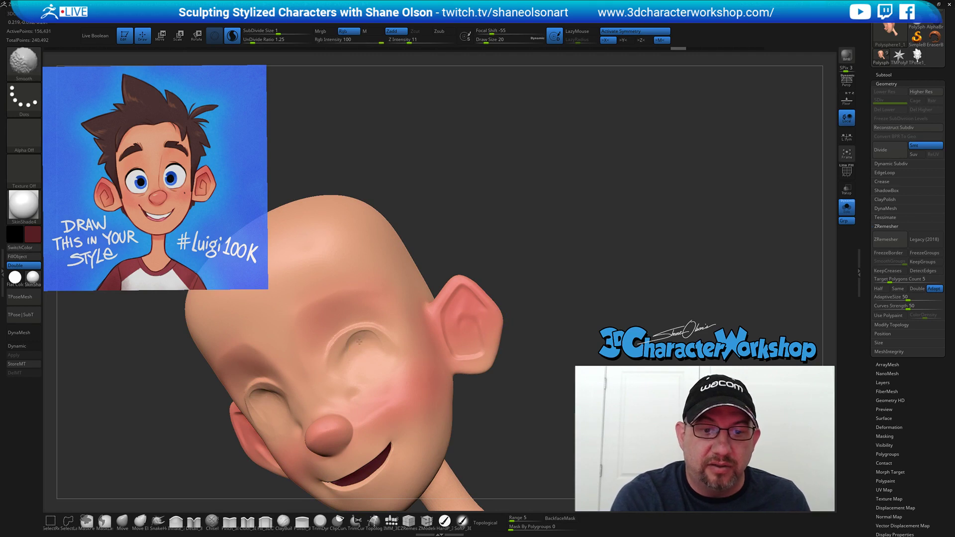
{"action": "left_click_drag", "start_coordinate": [359, 387], "coordinate": [400, 363], "text": "shift"}
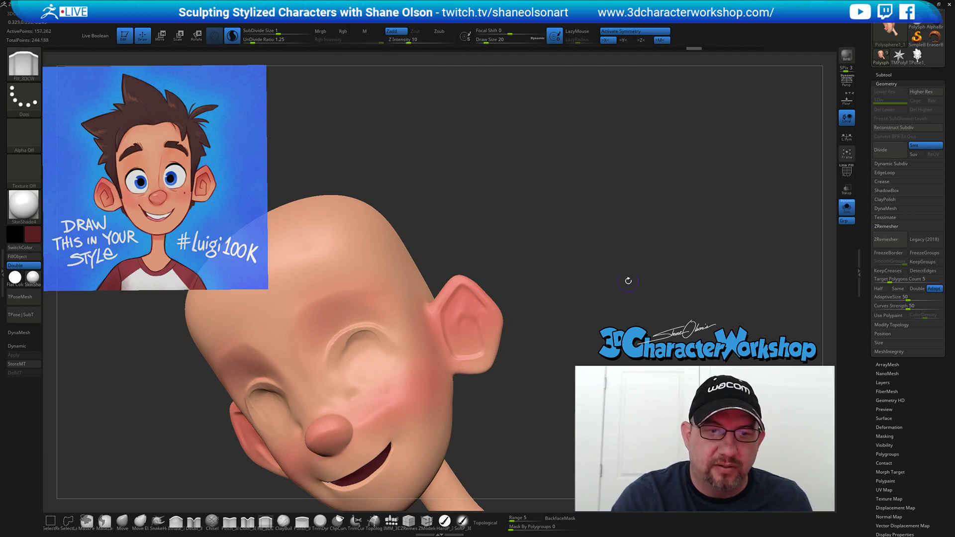
{"action": "left_click", "coordinate": [232, 35]}
Turn off Solo mode to show the hair, eyebrows, eyes and teeth together with the head.
{"action": "left_click_drag", "start_coordinate": [546, 247], "coordinate": [731, 273]}
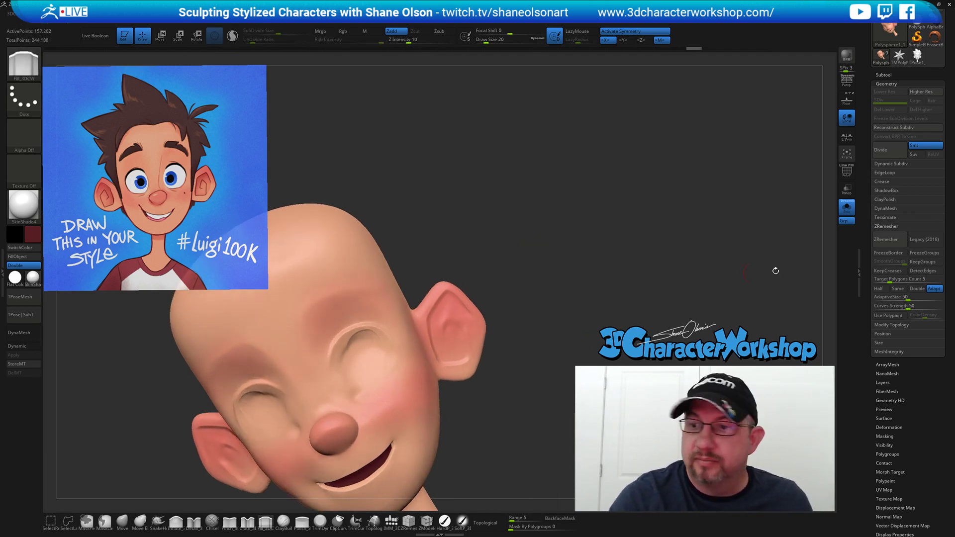
{"action": "left_click", "coordinate": [852, 212]}
{"action": "mouse_move", "coordinate": [545, 335]}
{"action": "left_mouse_down", "text": "alt"}
{"action": "mouse_move", "coordinate": [606, 286]}
{"action": "mouse_move", "coordinate": [565, 297]}
{"action": "mouse_move", "coordinate": [534, 391]}
{"action": "mouse_move", "coordinate": [512, 384]}
{"action": "mouse_move", "coordinate": [522, 383]}
{"action": "left_mouse_up", "text": "alt"}
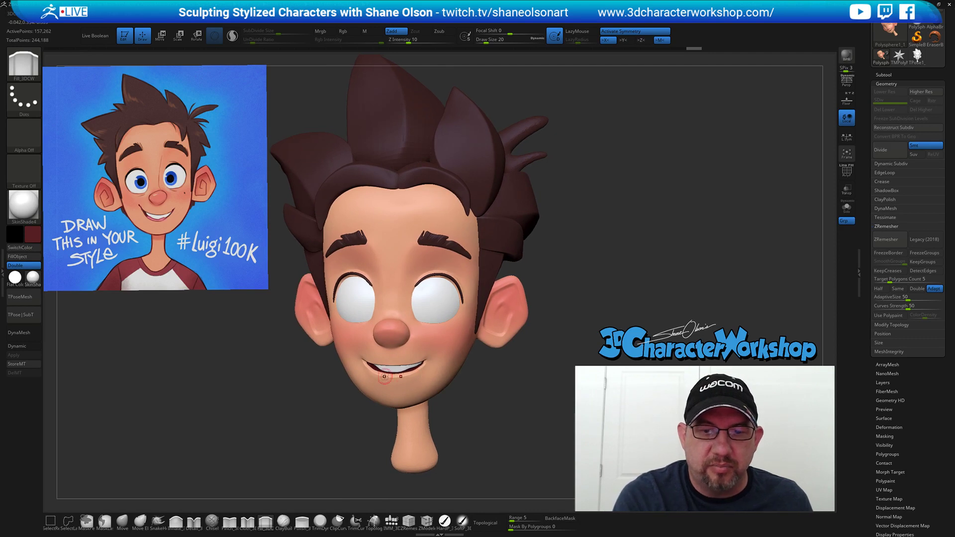
{"action": "mouse_move", "coordinate": [480, 419]}
{"action": "left_mouse_down"}
{"action": "mouse_move", "coordinate": [467, 427]}
{"action": "mouse_move", "coordinate": [494, 410]}
{"action": "left_mouse_up"}
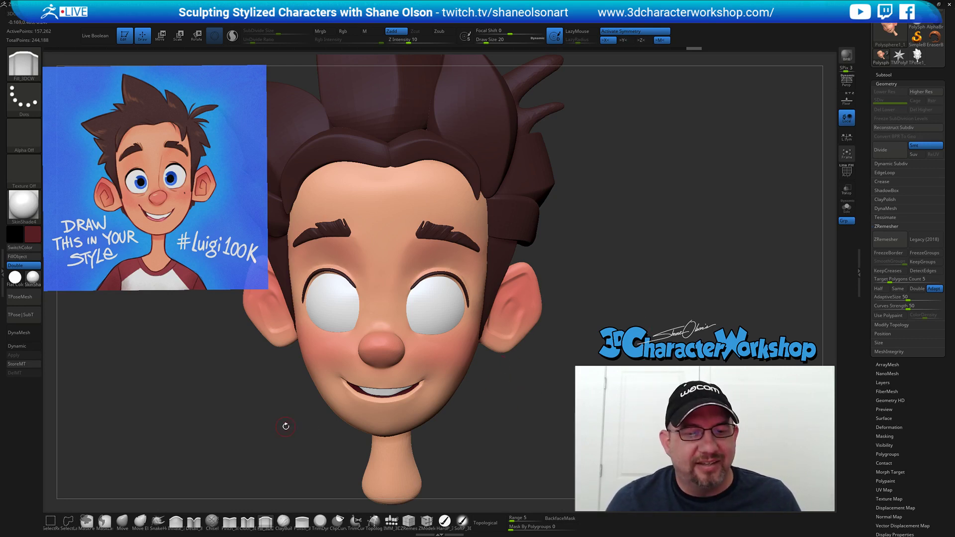
Adjust the lower lip's shape with the Move brush at draw size 77 and topological masking off.
{"action": "left_click", "coordinate": [122, 520]}
{"action": "key", "text": "s"}
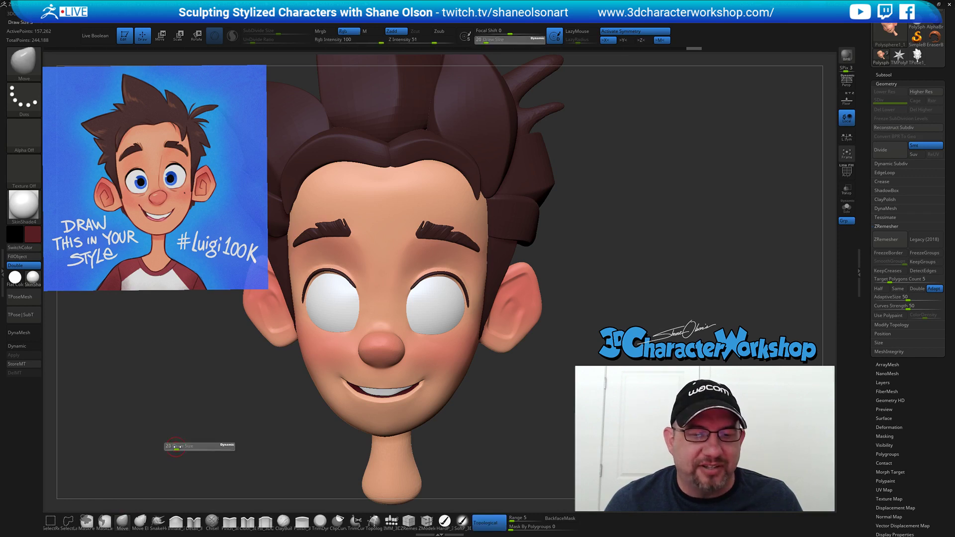
{"action": "left_click_drag", "start_coordinate": [183, 450], "coordinate": [185, 449]}
{"action": "left_click_drag", "start_coordinate": [255, 437], "coordinate": [228, 445]}
{"action": "left_click", "coordinate": [489, 520]}
{"action": "left_click_drag", "start_coordinate": [375, 399], "coordinate": [375, 401]}
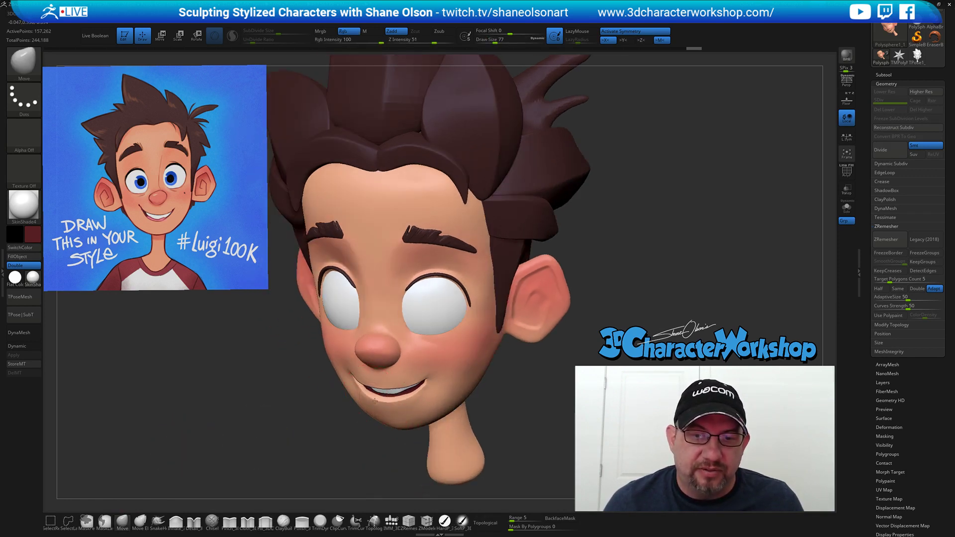
Refine the mouth corners of the smile with the Move brush at draw size 25.
{"action": "mouse_move", "coordinate": [294, 410]}
{"action": "left_mouse_down"}
{"action": "mouse_move", "coordinate": [496, 418]}
{"action": "mouse_move", "coordinate": [293, 413]}
{"action": "left_mouse_up"}
{"action": "key", "text": "s"}
{"action": "key", "text": "s"}
{"action": "mouse_move", "coordinate": [442, 389]}
{"action": "left_mouse_down"}
{"action": "mouse_move", "coordinate": [432, 369]}
{"action": "mouse_move", "coordinate": [436, 379]}
{"action": "left_mouse_up"}
{"action": "left_click_drag", "start_coordinate": [226, 411], "coordinate": [573, 291]}
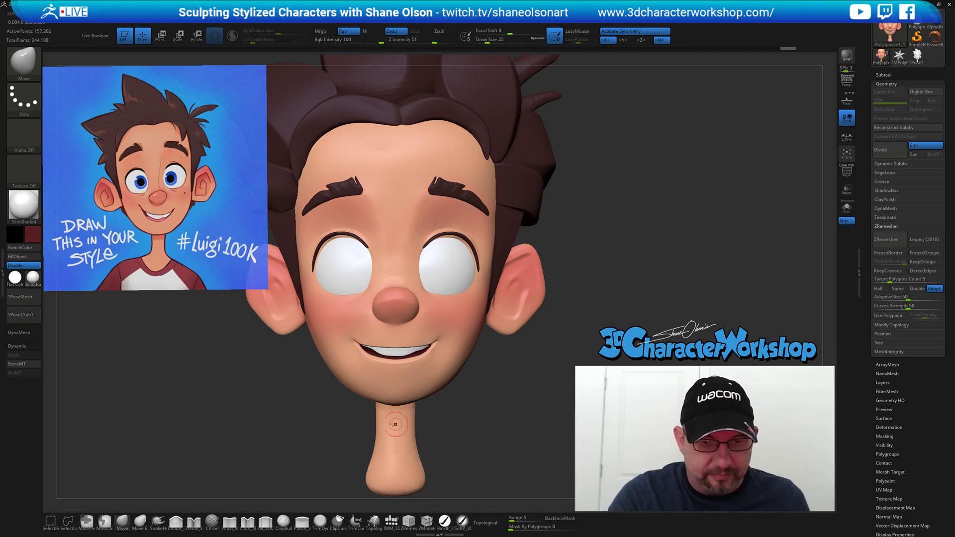
Insert a pink QuadSphere-2 mesh over the mouth with the IMM brush to serve as the tongue.
{"action": "left_click", "coordinate": [384, 521]}
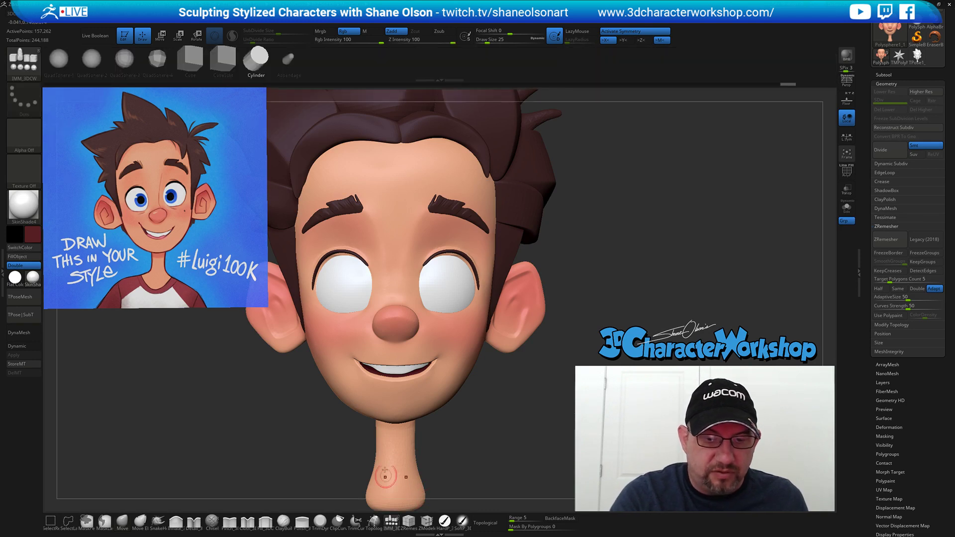
{"action": "key", "text": "z"}
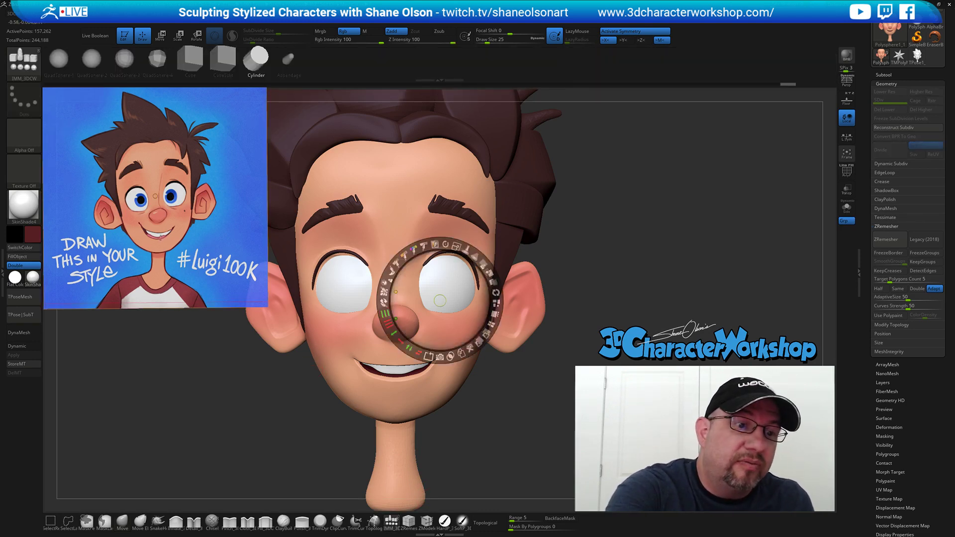
{"action": "key", "text": "c"}
{"action": "key", "text": "z"}
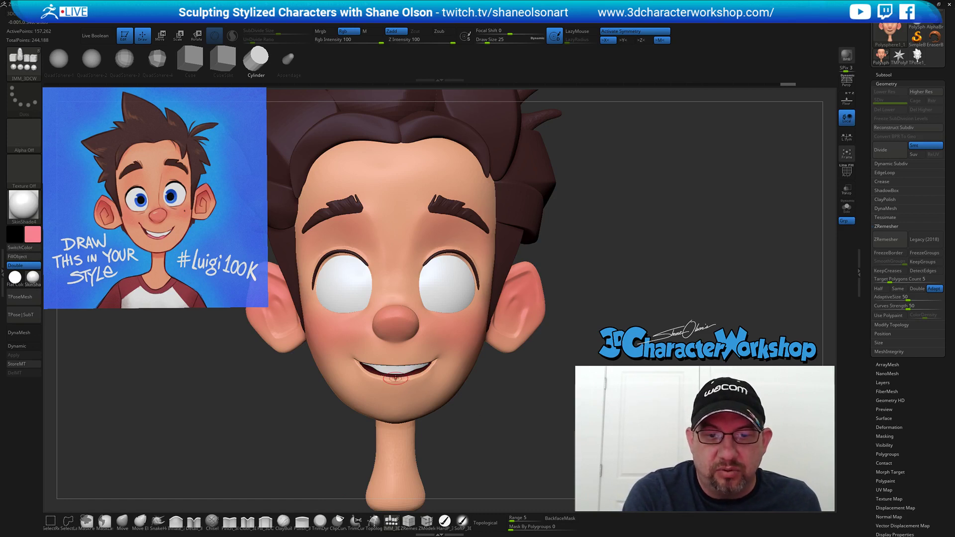
{"action": "left_click_drag", "start_coordinate": [395, 379], "coordinate": [407, 390]}
{"action": "key", "text": "ctrl+z"}
{"action": "left_click", "coordinate": [92, 59]}
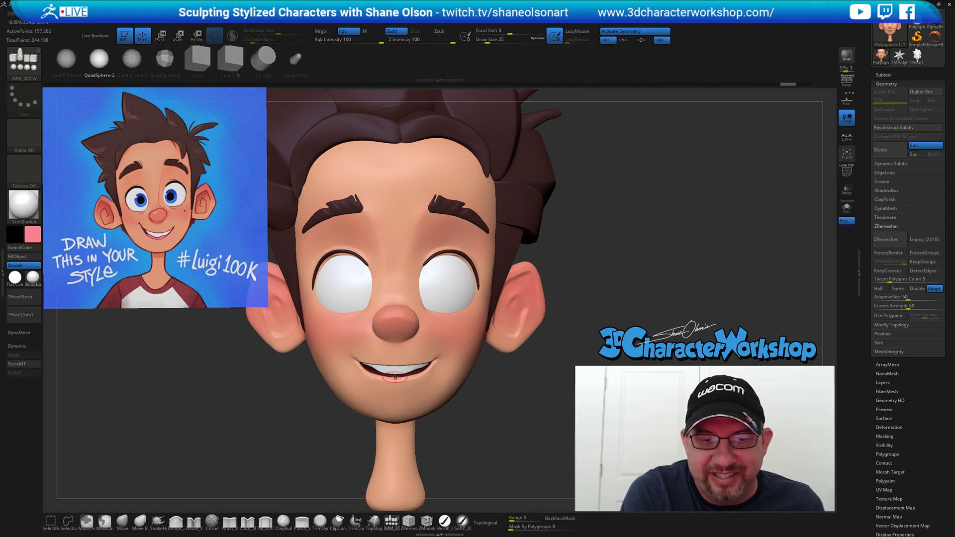
{"action": "left_click_drag", "start_coordinate": [395, 382], "coordinate": [395, 412]}
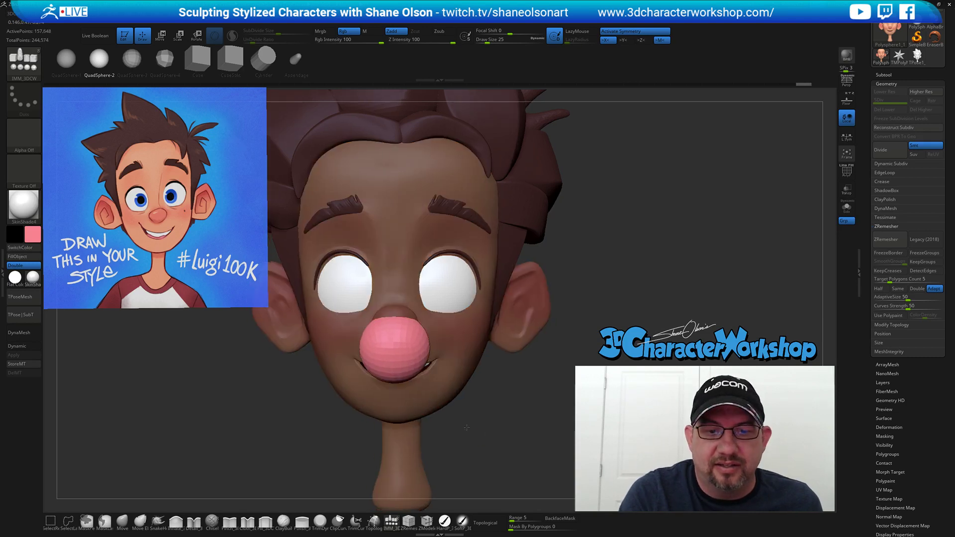
Move the pink sphere back into the mouth cavity behind the teeth using the gizmo.
{"action": "left_click_drag", "start_coordinate": [481, 420], "coordinate": [453, 424]}
{"action": "key", "text": "w"}
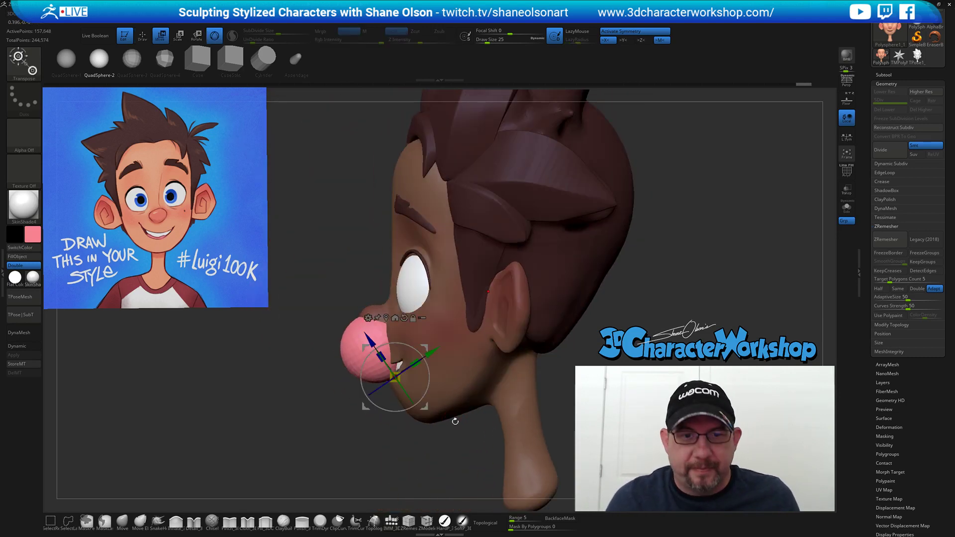
{"action": "left_click_drag", "start_coordinate": [381, 356], "coordinate": [429, 385]}
{"action": "left_click_drag", "start_coordinate": [425, 348], "coordinate": [464, 346]}
{"action": "left_click_drag", "start_coordinate": [239, 427], "coordinate": [318, 427]}
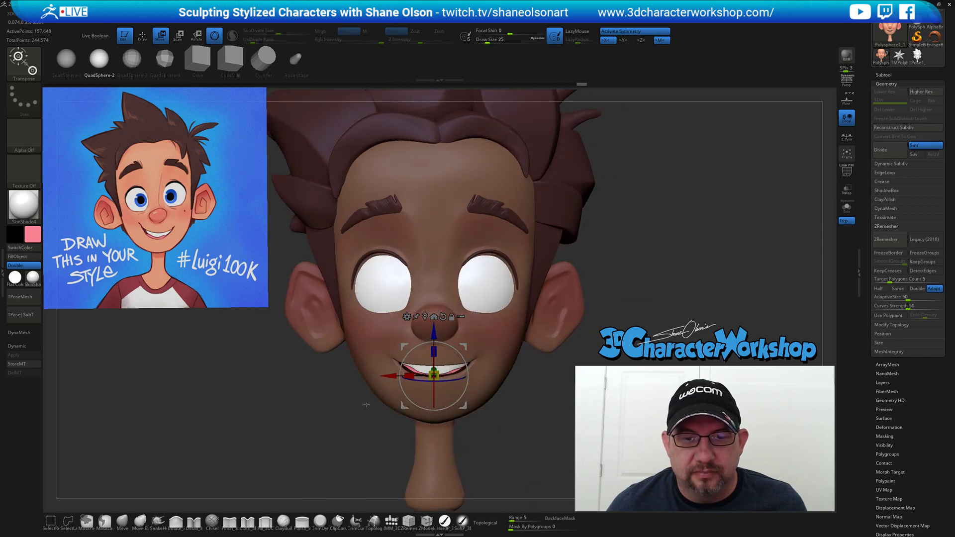
Adjust the pink sphere's width, depth and height so it forms a tongue beneath the upper teeth.
{"action": "left_click_drag", "start_coordinate": [412, 375], "coordinate": [419, 375]}
{"action": "left_click_drag", "start_coordinate": [515, 412], "coordinate": [470, 416]}
{"action": "left_click_drag", "start_coordinate": [462, 369], "coordinate": [456, 370]}
{"action": "left_click_drag", "start_coordinate": [426, 334], "coordinate": [425, 337]}
{"action": "left_click_drag", "start_coordinate": [452, 372], "coordinate": [455, 371]}
{"action": "left_click_drag", "start_coordinate": [530, 422], "coordinate": [573, 425]}
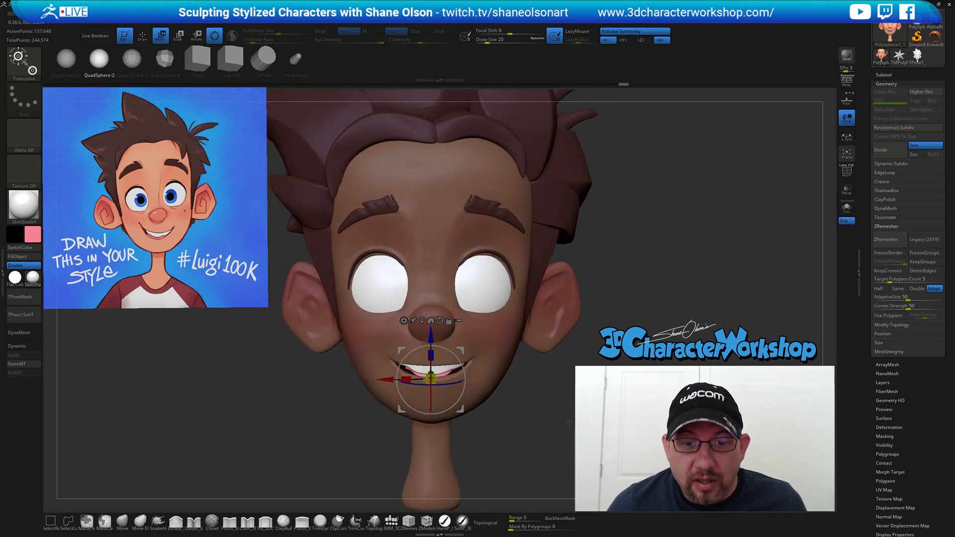
{"action": "left_click_drag", "start_coordinate": [406, 379], "coordinate": [391, 378]}
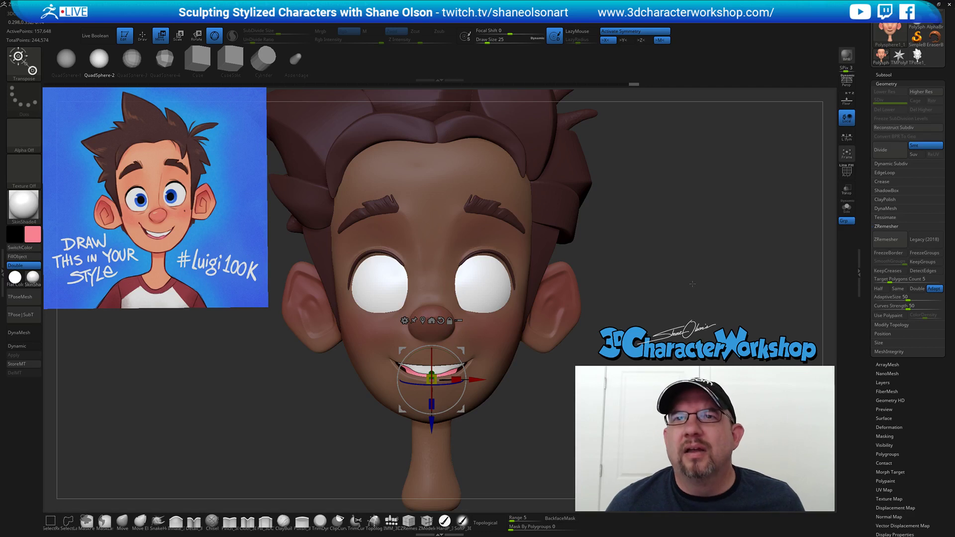
Split the unmasked pink tongue off the head mesh into its own subtool.
{"action": "left_click_drag", "start_coordinate": [592, 345], "coordinate": [555, 366], "text": "alt"}
{"action": "key", "text": "q"}
{"action": "mouse_move", "coordinate": [497, 416]}
{"action": "left_mouse_down"}
{"action": "mouse_move", "coordinate": [475, 418]}
{"action": "mouse_move", "coordinate": [509, 408]}
{"action": "mouse_move", "coordinate": [507, 432]}
{"action": "mouse_move", "coordinate": [533, 422]}
{"action": "left_mouse_up"}
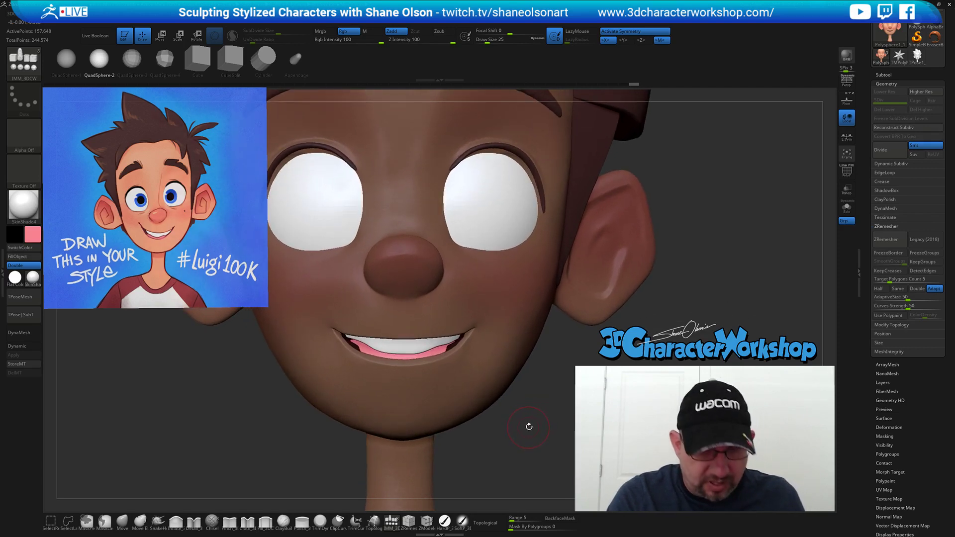
{"action": "key", "text": "3"}
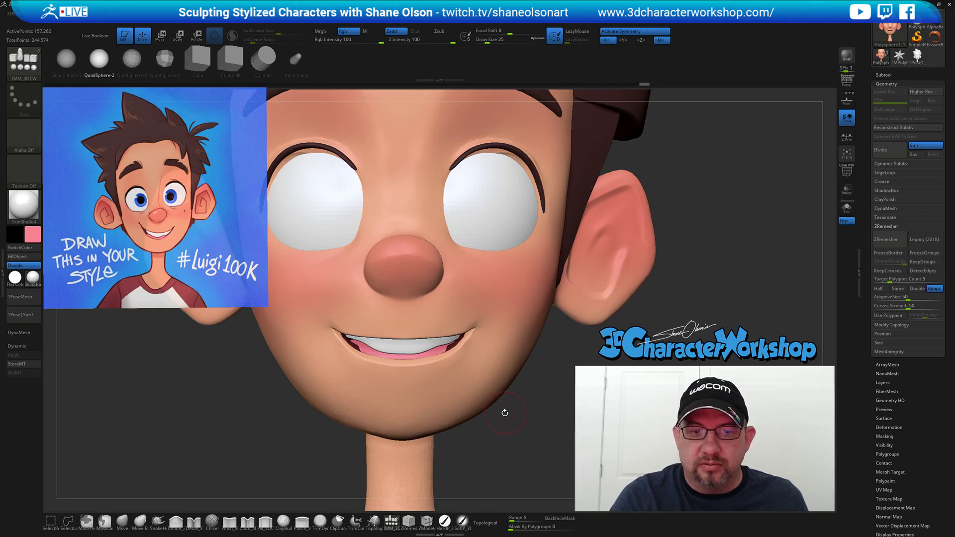
{"action": "key", "text": "ctrl+a"}
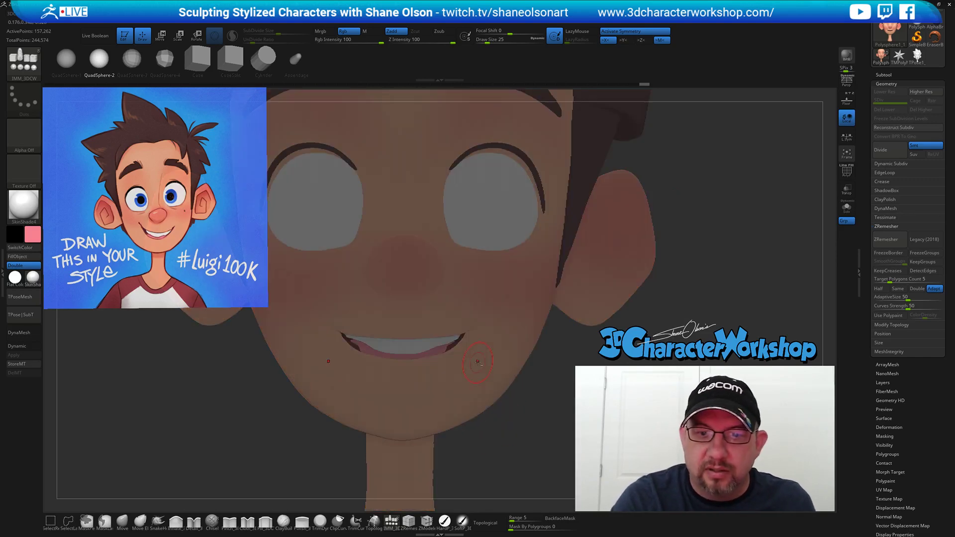
{"action": "left_click_drag", "start_coordinate": [533, 421], "coordinate": [554, 400]}
Refine the mouth corners and lower lip around the tongue with the Move brush at draw size 22.
{"action": "left_click", "coordinate": [122, 522]}
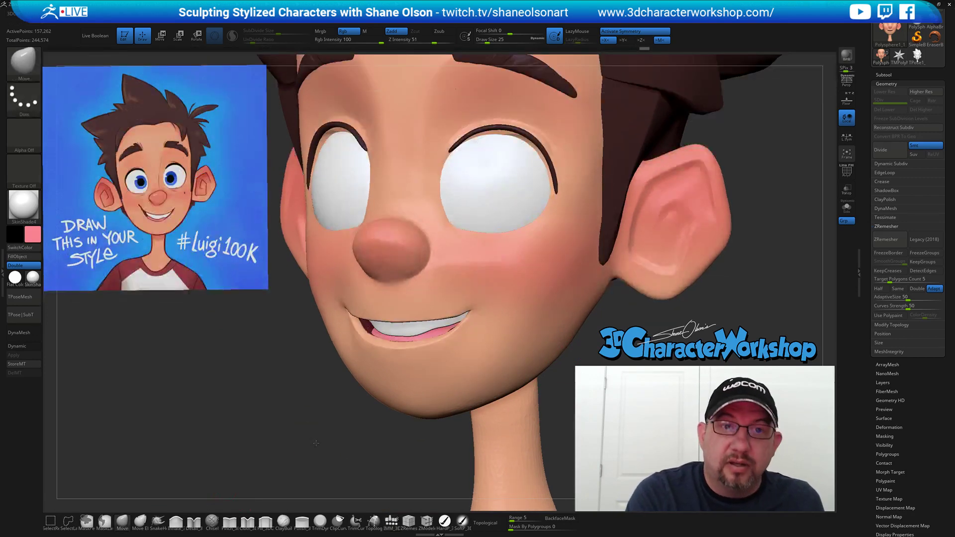
{"action": "left_click_drag", "start_coordinate": [324, 426], "coordinate": [404, 392]}
{"action": "key", "text": "shift+f"}
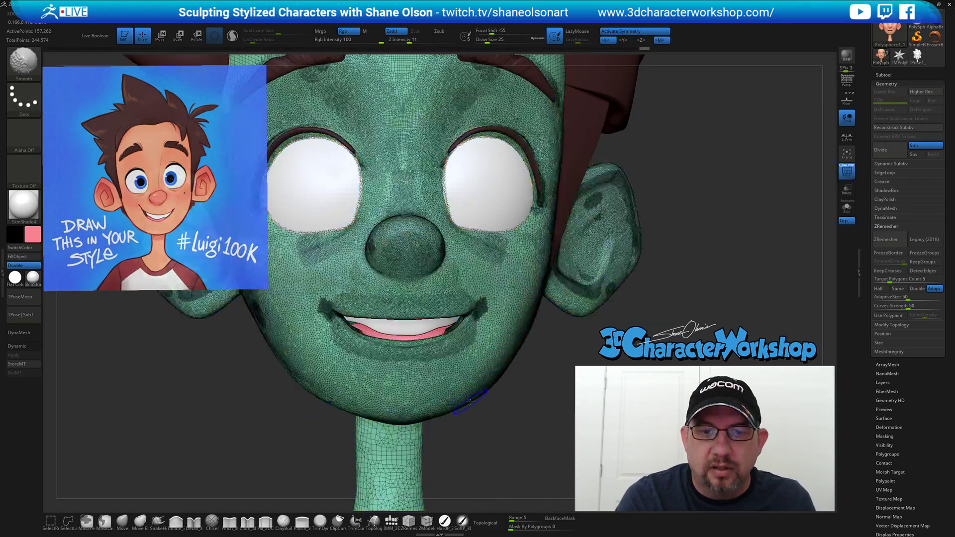
{"action": "key", "text": "shift+f"}
{"action": "left_click_drag", "start_coordinate": [450, 327], "coordinate": [451, 329]}
{"action": "right_click_drag", "start_coordinate": [459, 324], "coordinate": [462, 337]}
{"action": "key", "text": "s"}
{"action": "left_click_drag", "start_coordinate": [457, 326], "coordinate": [450, 327]}
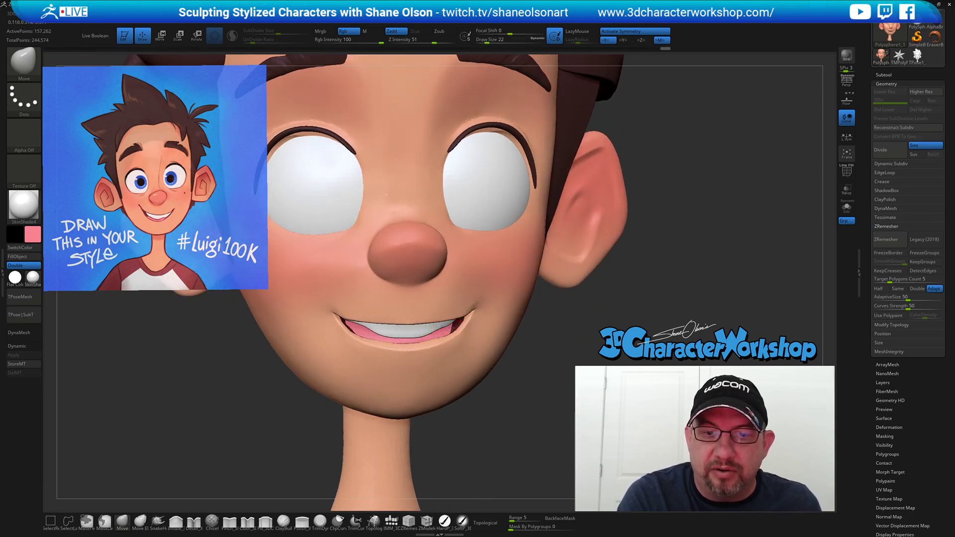
{"action": "mouse_move", "coordinate": [490, 369]}
{"action": "right_mouse_down"}
{"action": "mouse_move", "coordinate": [445, 343]}
{"action": "mouse_move", "coordinate": [468, 338]}
{"action": "mouse_move", "coordinate": [456, 345]}
{"action": "right_mouse_up"}
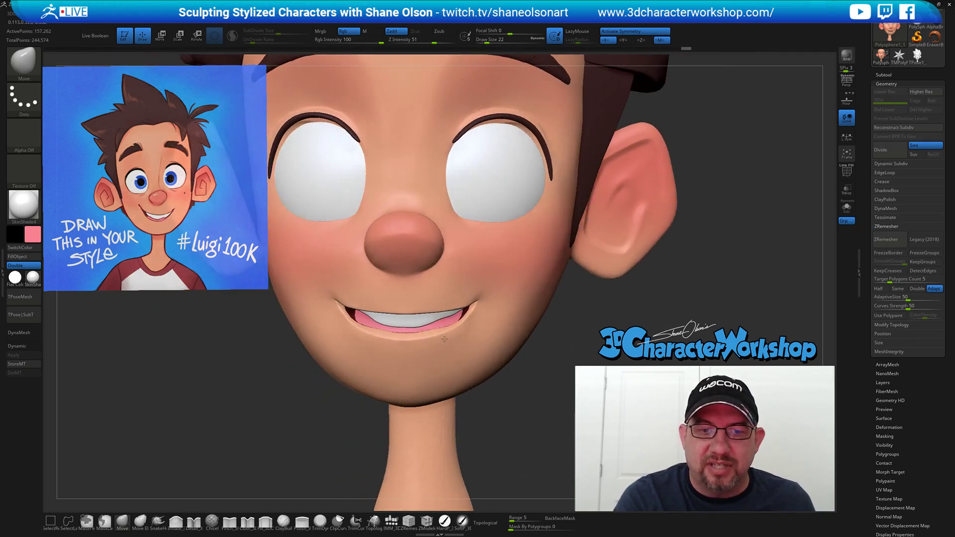
{"action": "mouse_move", "coordinate": [524, 407]}
{"action": "right_mouse_down", "text": "shift"}
{"action": "mouse_move", "coordinate": [500, 380]}
{"action": "mouse_move", "coordinate": [536, 393]}
{"action": "right_mouse_up", "text": "shift"}
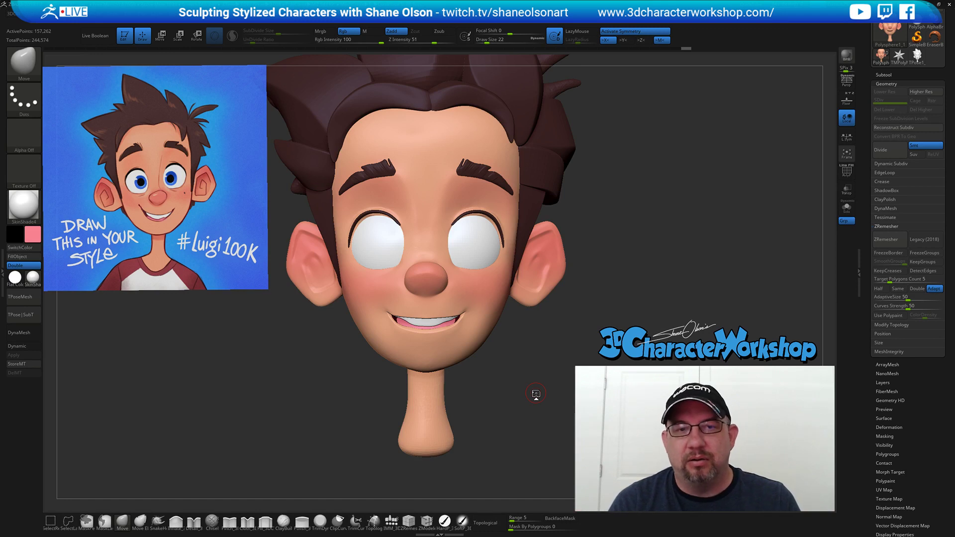
Mask the whole head except the neck from the side view using the MaskLasso brush.
{"action": "left_click_drag", "start_coordinate": [522, 407], "coordinate": [417, 367]}
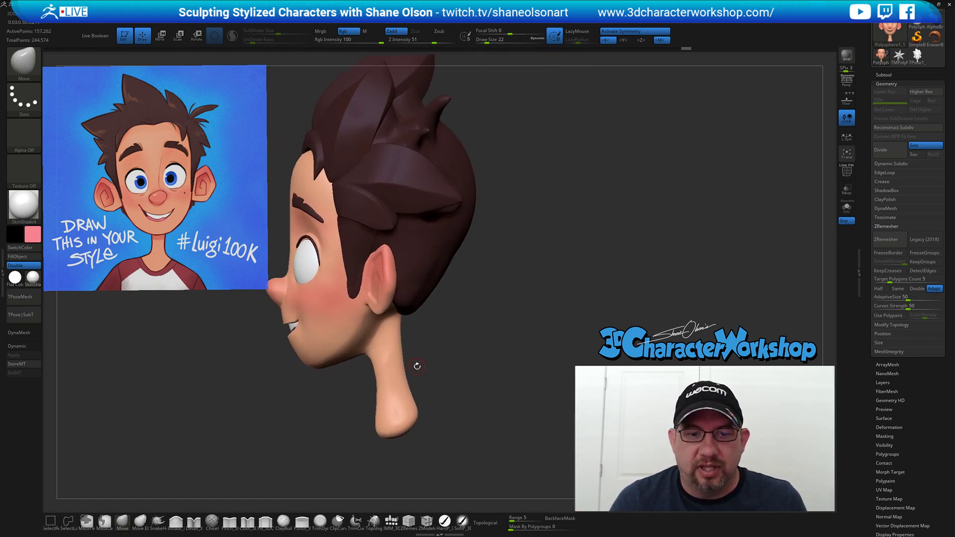
{"action": "left_click_drag", "start_coordinate": [515, 347], "coordinate": [528, 353], "text": "alt"}
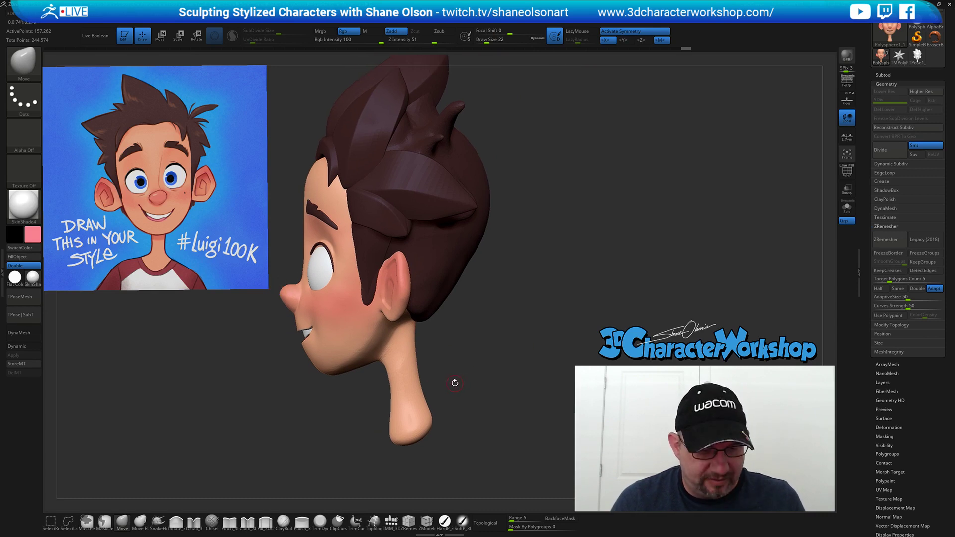
{"action": "key", "text": "w"}
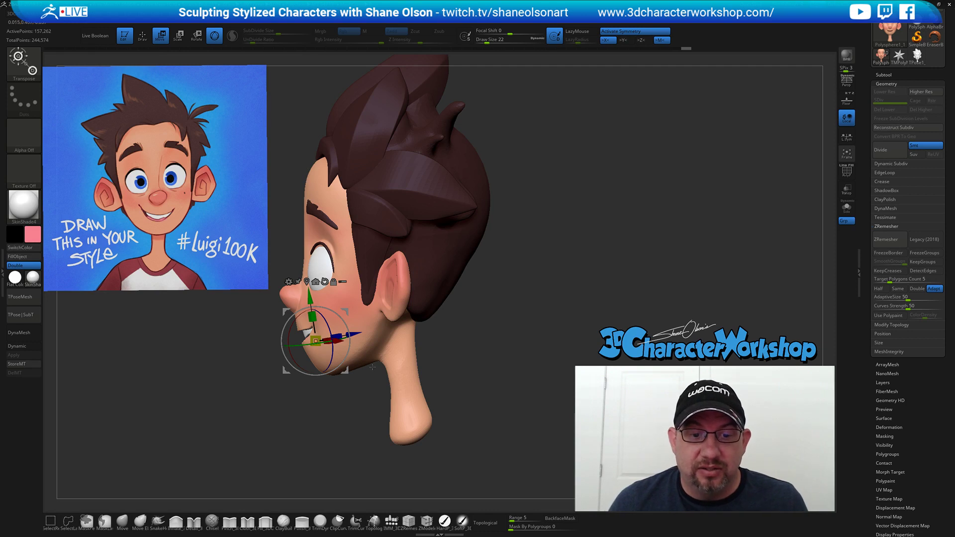
{"action": "left_click", "coordinate": [104, 520]}
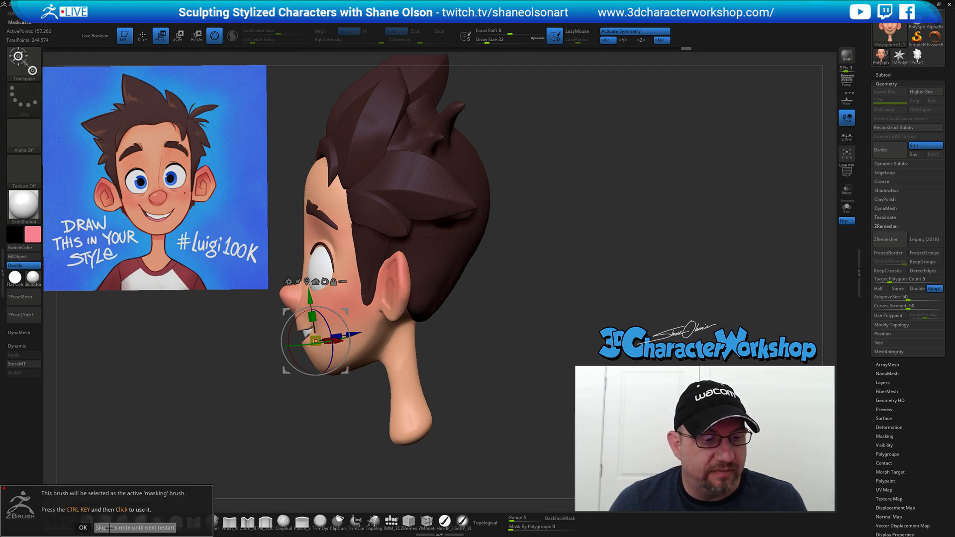
{"action": "left_click", "coordinate": [110, 527]}
{"action": "mouse_move", "coordinate": [359, 367]}
{"action": "left_mouse_down", "text": "ctrl"}
{"action": "mouse_move", "coordinate": [466, 378]}
{"action": "mouse_move", "coordinate": [383, 318]}
{"action": "mouse_move", "coordinate": [380, 356]}
{"action": "mouse_move", "coordinate": [368, 366]}
{"action": "left_mouse_up", "text": "ctrl"}
{"action": "left_click", "coordinate": [455, 405], "text": "ctrl"}
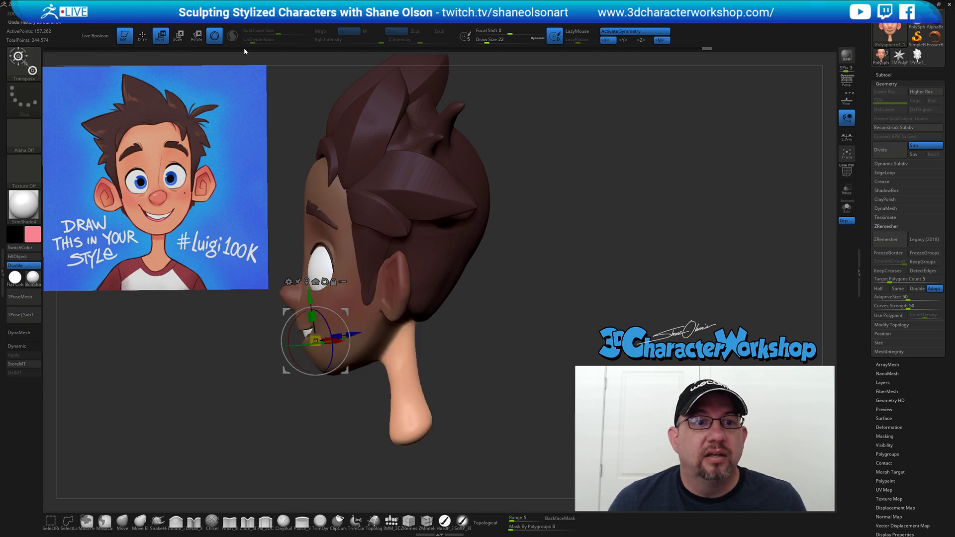
Try to adjust the neck with a Transpose line drawn along its length, and return to draw mode.
{"action": "left_click", "coordinate": [215, 35]}
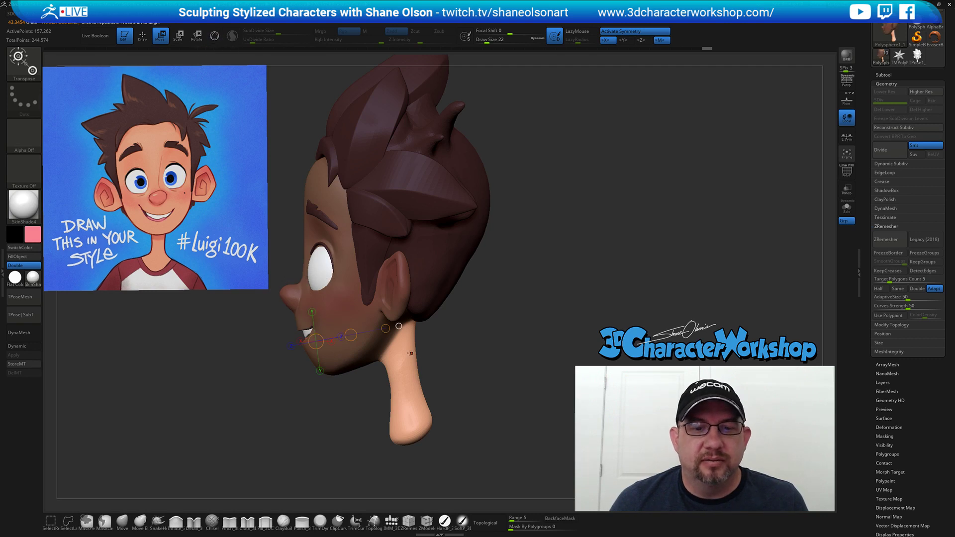
{"action": "left_click", "coordinate": [393, 338]}
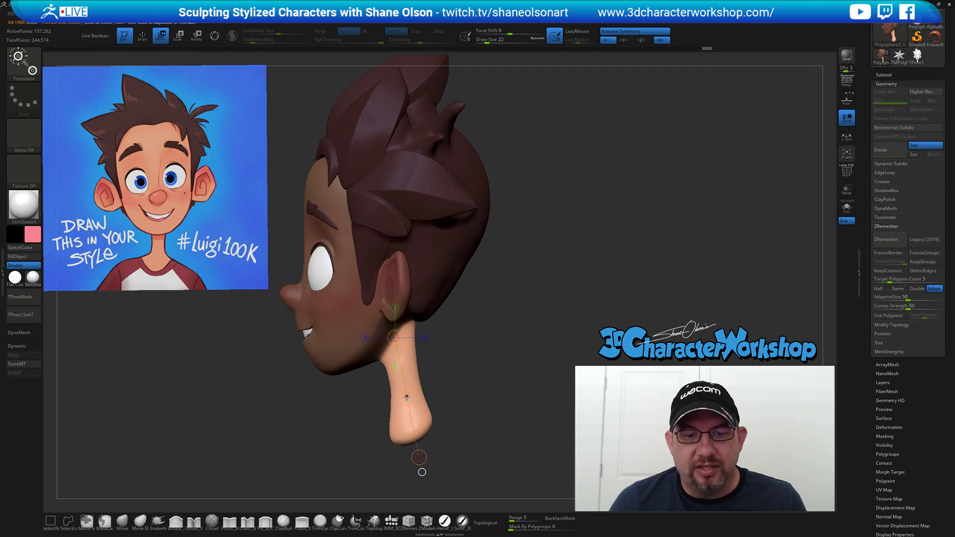
{"action": "mouse_move", "coordinate": [407, 397]}
{"action": "left_mouse_down"}
{"action": "mouse_move", "coordinate": [390, 397]}
{"action": "mouse_move", "coordinate": [430, 393]}
{"action": "mouse_move", "coordinate": [393, 398]}
{"action": "mouse_move", "coordinate": [413, 397]}
{"action": "left_mouse_up"}
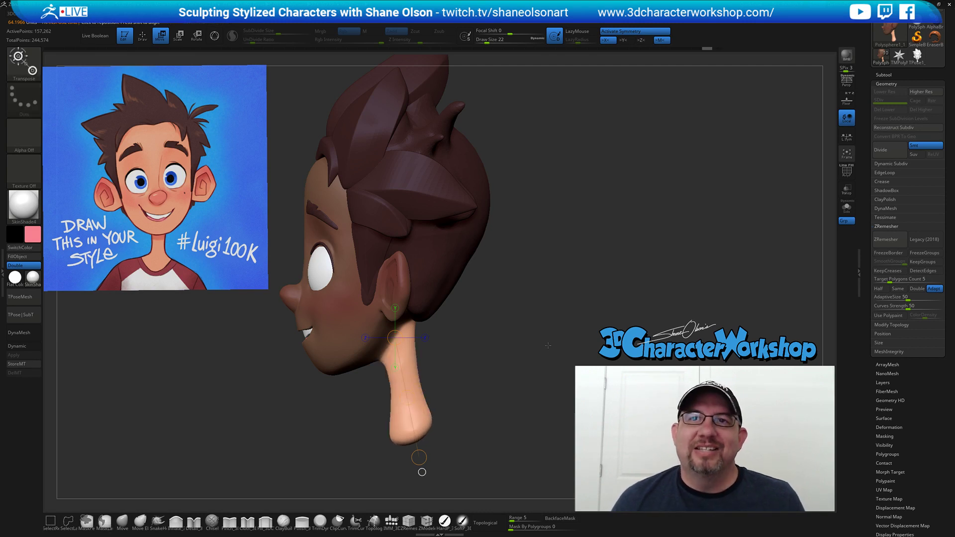
{"action": "left_click", "coordinate": [214, 36]}
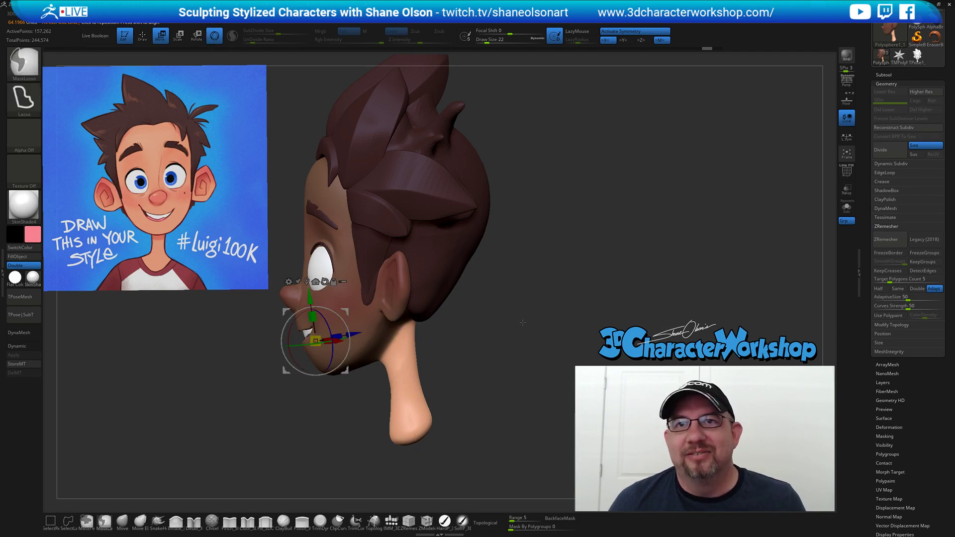
{"action": "mouse_move", "coordinate": [508, 320]}
{"action": "left_mouse_down"}
{"action": "mouse_move", "coordinate": [488, 352]}
{"action": "mouse_move", "coordinate": [443, 335]}
{"action": "mouse_move", "coordinate": [506, 341]}
{"action": "left_mouse_up"}
{"action": "key", "text": "q"}
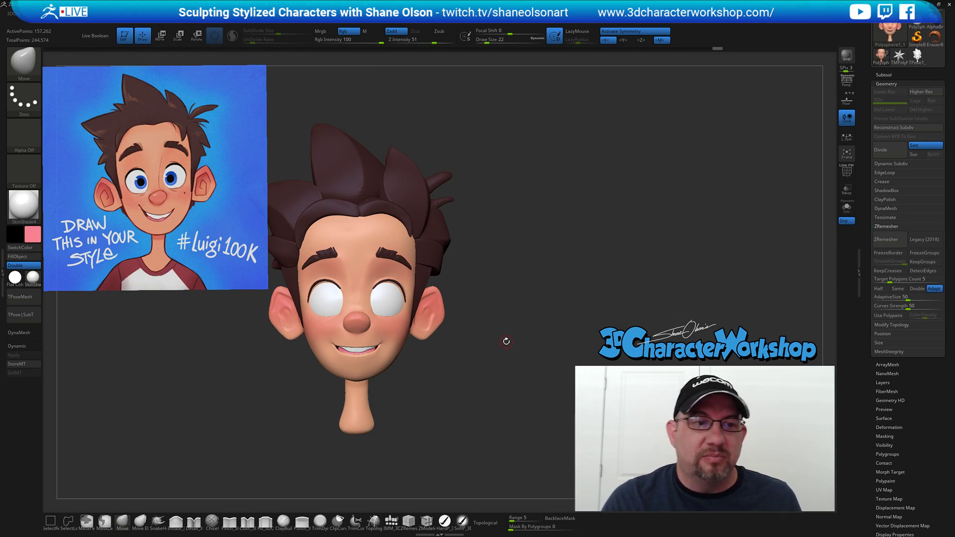
Sharpen the upper inner fold of the ear with the Pinch_3DCW brush at draw size 18.
{"action": "left_click_drag", "start_coordinate": [481, 390], "coordinate": [481, 432], "text": "alt"}
{"action": "left_click_drag", "start_coordinate": [528, 373], "coordinate": [521, 330]}
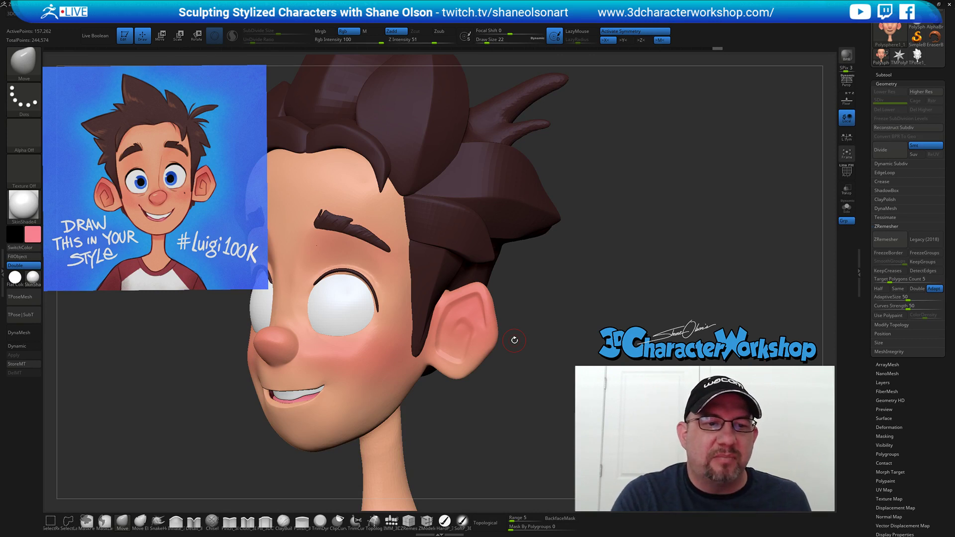
{"action": "left_click_drag", "start_coordinate": [516, 303], "coordinate": [540, 350]}
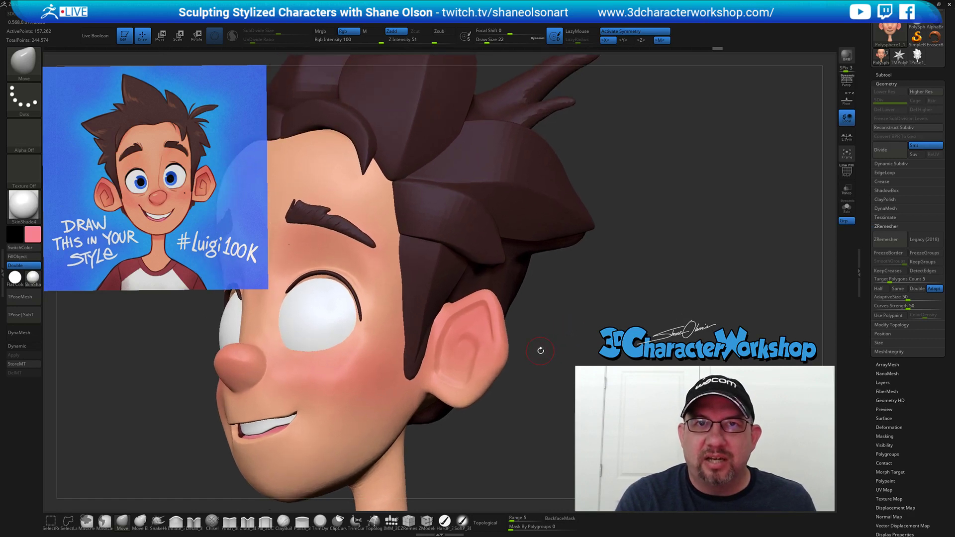
{"action": "left_click_drag", "start_coordinate": [519, 399], "coordinate": [401, 465]}
{"action": "left_click", "coordinate": [230, 525]}
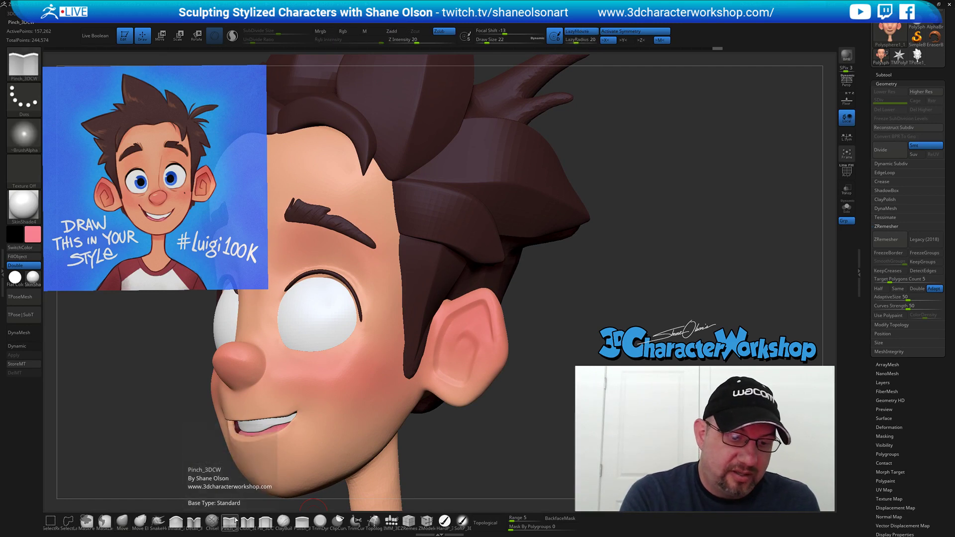
{"action": "left_click", "coordinate": [195, 524]}
{"action": "left_click_drag", "start_coordinate": [527, 277], "coordinate": [523, 312], "text": "alt"}
{"action": "key", "text": "s"}
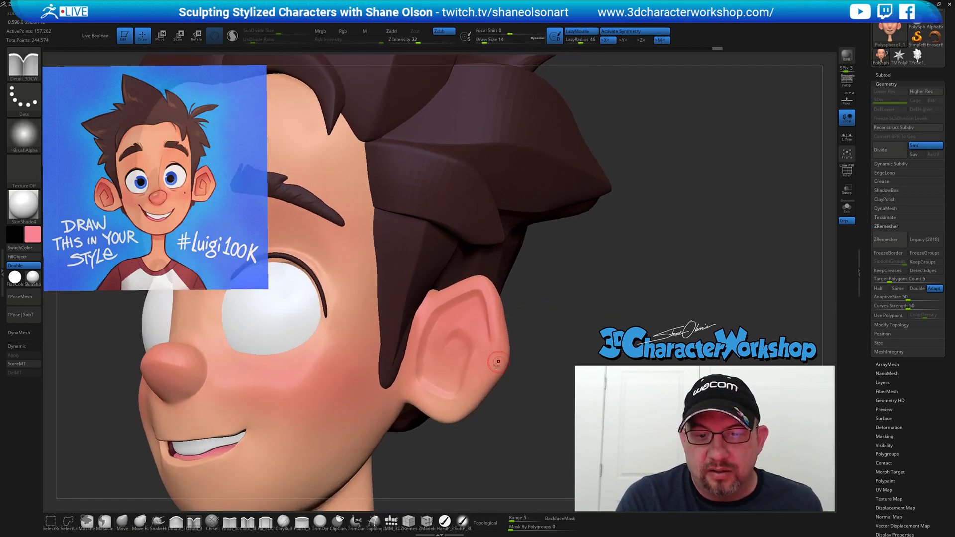
{"action": "left_click", "coordinate": [229, 523]}
{"action": "key", "text": "s"}
{"action": "left_click", "coordinate": [568, 293]}
{"action": "left_click_drag", "start_coordinate": [460, 309], "coordinate": [469, 306]}
{"action": "right_click_drag", "start_coordinate": [469, 305], "coordinate": [475, 304]}
{"action": "key", "text": "s"}
{"action": "left_click", "coordinate": [461, 312]}
{"action": "left_click_drag", "start_coordinate": [472, 302], "coordinate": [462, 304]}
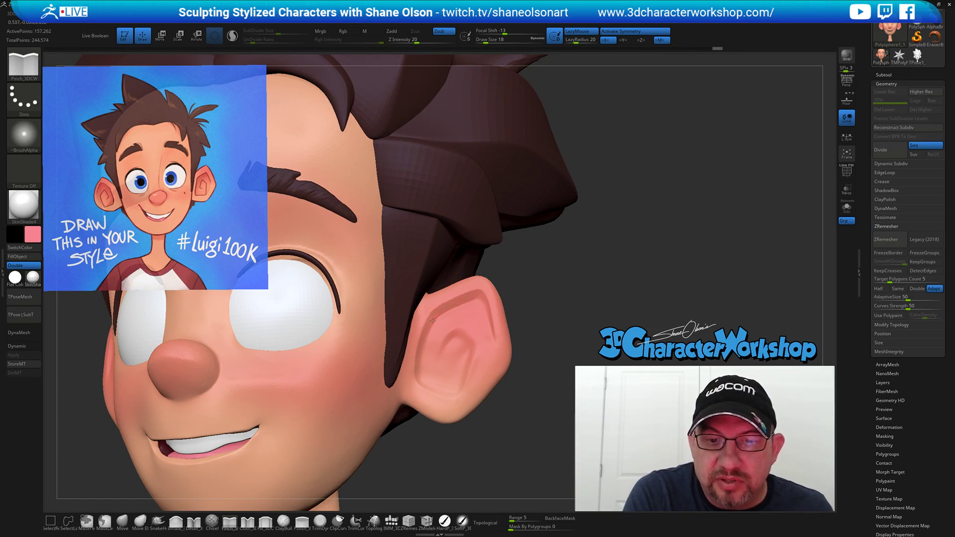
Pinch the lower inner rim and the central curl of the ear to define their edges.
{"action": "left_click_drag", "start_coordinate": [421, 379], "coordinate": [422, 381]}
{"action": "right_click_drag", "start_coordinate": [484, 314], "coordinate": [469, 333]}
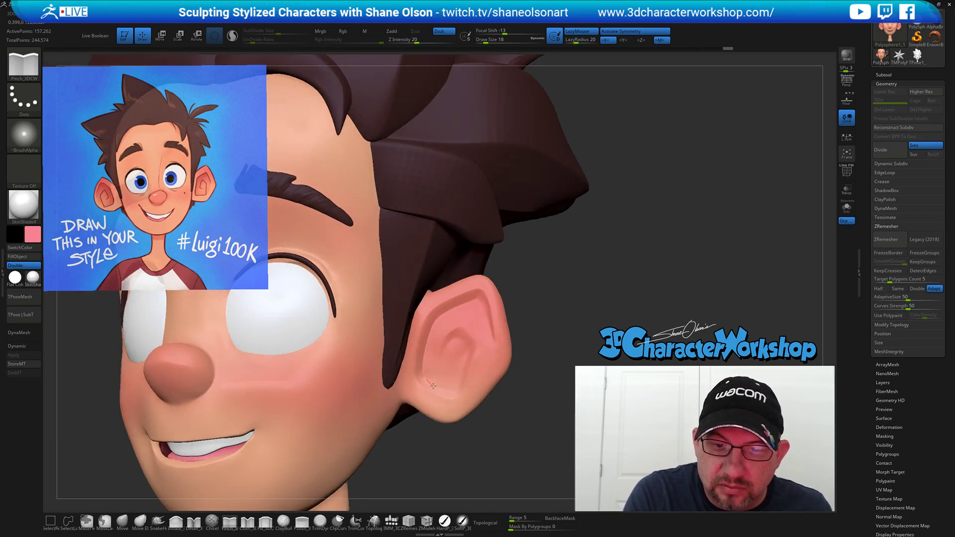
{"action": "left_click_drag", "start_coordinate": [459, 386], "coordinate": [461, 384]}
{"action": "left_click_drag", "start_coordinate": [447, 348], "coordinate": [454, 338]}
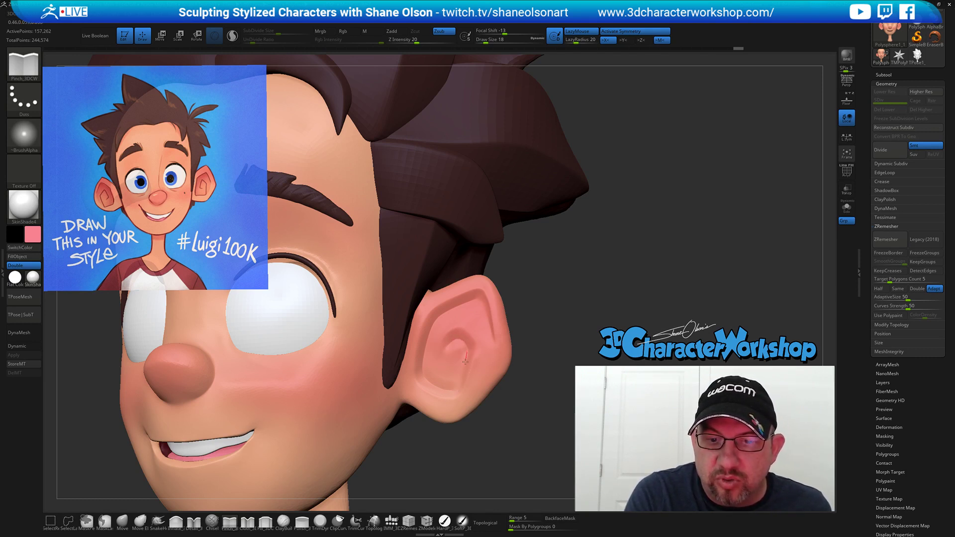
{"action": "left_click_drag", "start_coordinate": [446, 395], "coordinate": [438, 391]}
Smooth the hollow around the ear's central curl at draw size 10.
{"action": "mouse_move", "coordinate": [551, 343]}
{"action": "left_mouse_down"}
{"action": "mouse_move", "coordinate": [556, 279]}
{"action": "mouse_move", "coordinate": [582, 285]}
{"action": "left_mouse_up"}
{"action": "key", "text": "["}
{"action": "key", "text": "["}
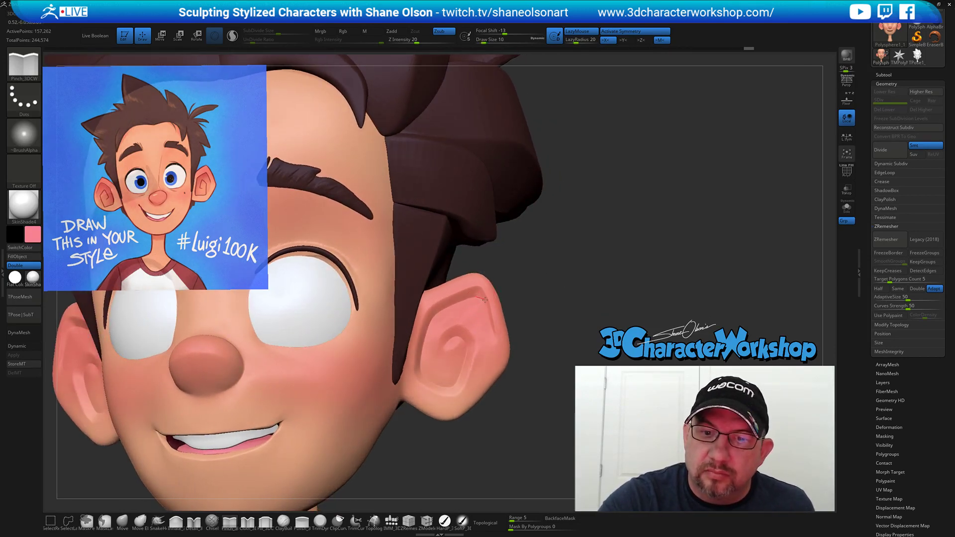
{"action": "left_click_drag", "start_coordinate": [568, 326], "coordinate": [506, 335]}
{"action": "key", "text": "shift"}
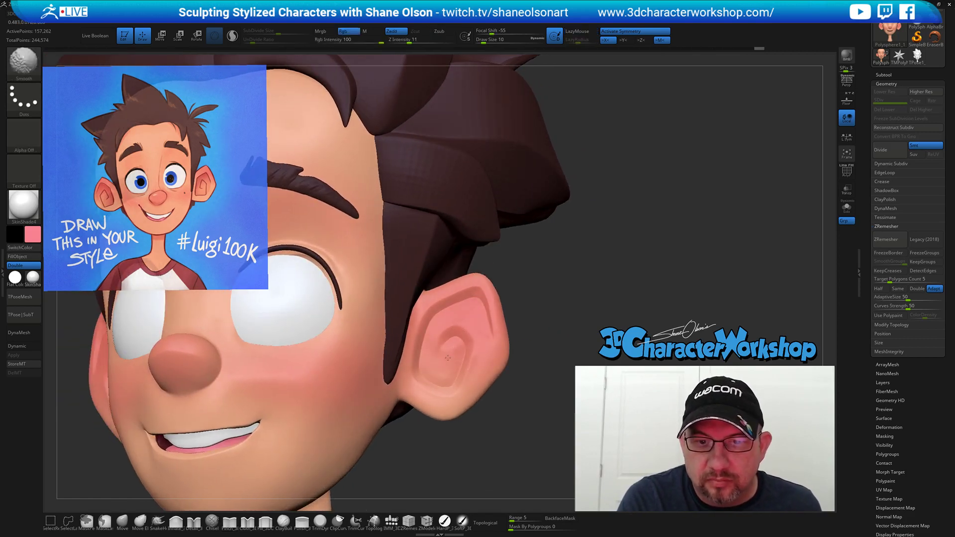
{"action": "left_click_drag", "start_coordinate": [558, 341], "coordinate": [558, 345]}
{"action": "mouse_move", "coordinate": [476, 354]}
{"action": "left_mouse_down", "text": "shift"}
{"action": "mouse_move", "coordinate": [467, 374]}
{"action": "mouse_move", "coordinate": [484, 369]}
{"action": "left_mouse_up", "text": "shift"}
Smooth the ear's lower inner rim at draw size 17.
{"action": "key", "text": "s"}
{"action": "left_click_drag", "start_coordinate": [504, 411], "coordinate": [506, 411]}
{"action": "left_click_drag", "start_coordinate": [475, 369], "coordinate": [479, 359], "text": "shift"}
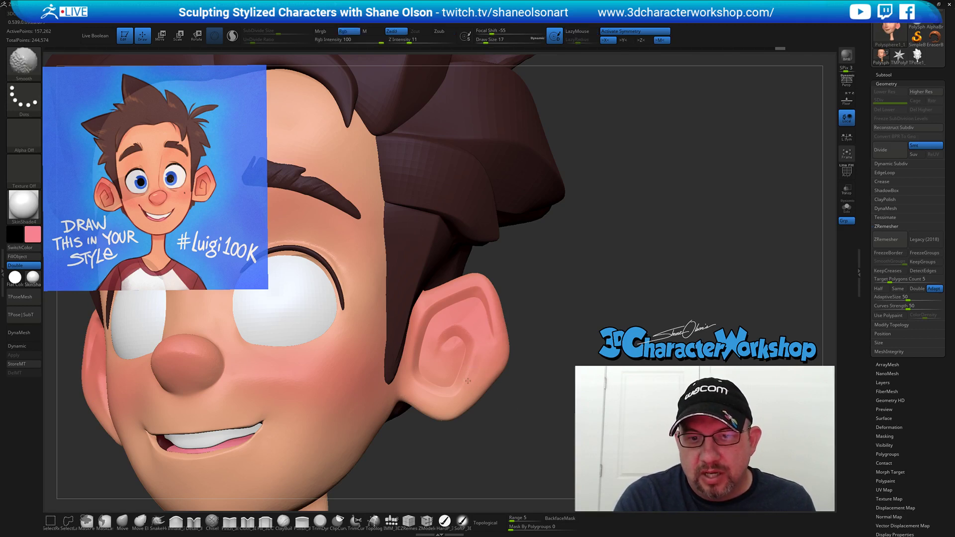
{"action": "left_click_drag", "start_coordinate": [408, 383], "coordinate": [414, 364], "text": "shift"}
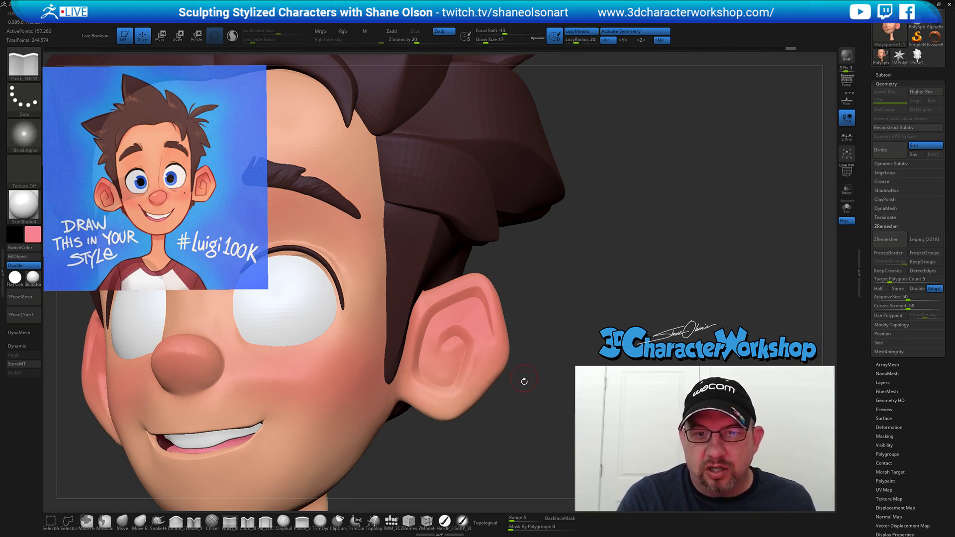
{"action": "left_click_drag", "start_coordinate": [471, 284], "coordinate": [472, 282], "text": "shift"}
{"action": "mouse_move", "coordinate": [550, 327]}
{"action": "left_mouse_down"}
{"action": "mouse_move", "coordinate": [500, 329]}
{"action": "mouse_move", "coordinate": [545, 329]}
{"action": "mouse_move", "coordinate": [532, 336]}
{"action": "left_mouse_up"}
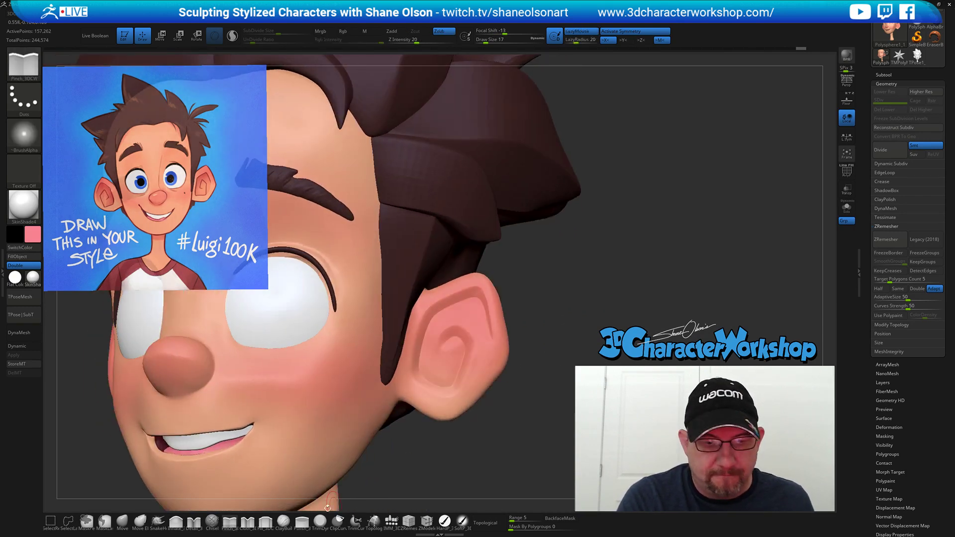
Fill the hollow inside the ear with the Fill_3DCW brush and even out its surface with the Polish_3DCW brush.
{"action": "left_click", "coordinate": [265, 521]}
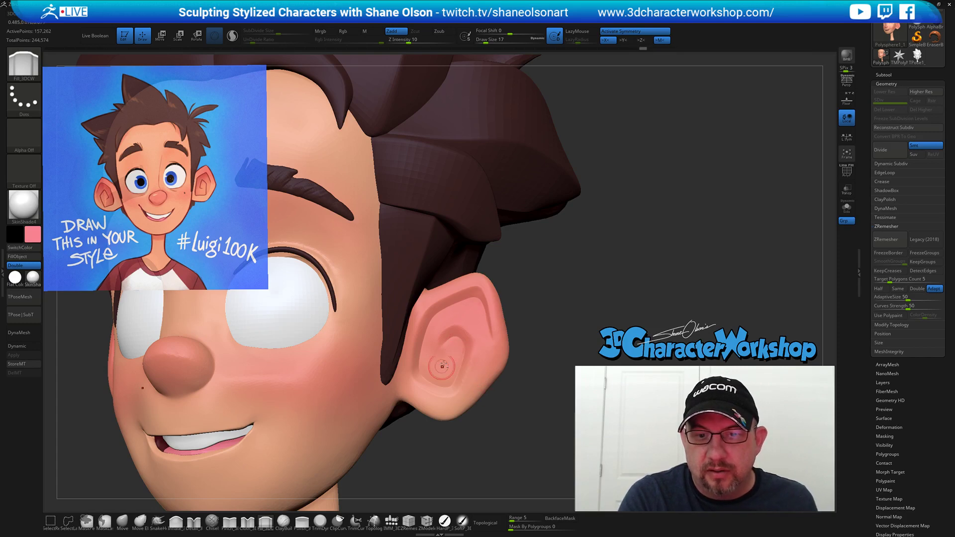
{"action": "left_click_drag", "start_coordinate": [502, 399], "coordinate": [520, 334]}
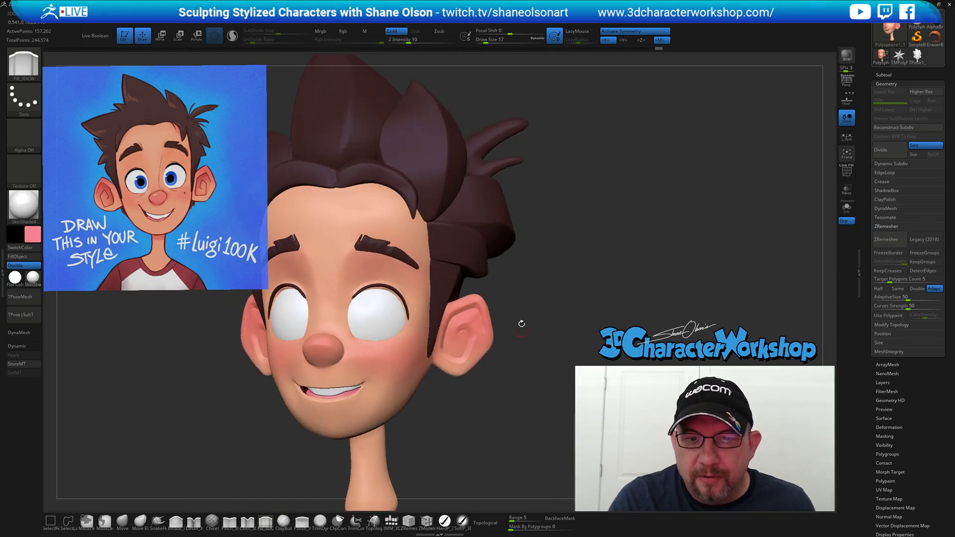
{"action": "left_click", "coordinate": [302, 521]}
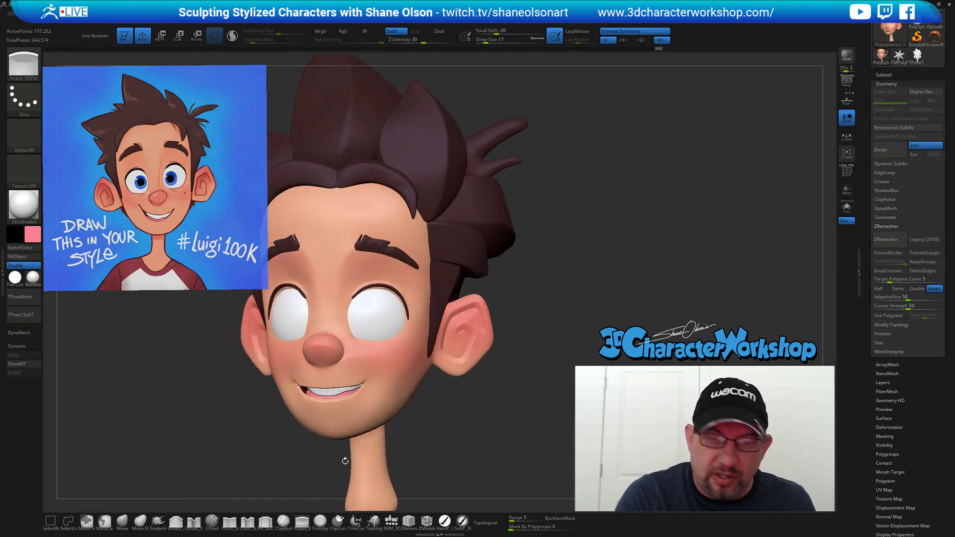
{"action": "mouse_move", "coordinate": [528, 309]}
{"action": "left_mouse_down"}
{"action": "mouse_move", "coordinate": [520, 289]}
{"action": "mouse_move", "coordinate": [531, 335]}
{"action": "mouse_move", "coordinate": [517, 319]}
{"action": "left_mouse_up"}
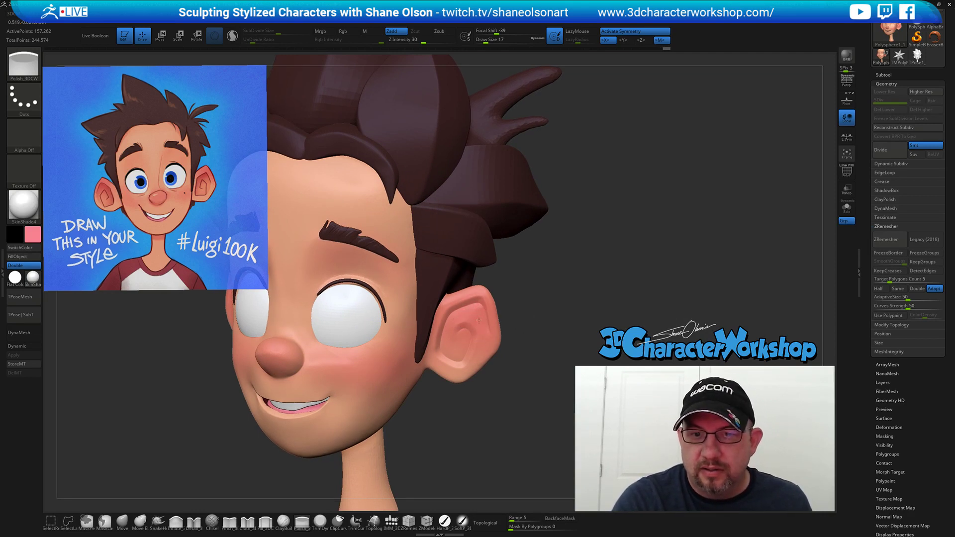
{"action": "left_click_drag", "start_coordinate": [498, 353], "coordinate": [490, 372]}
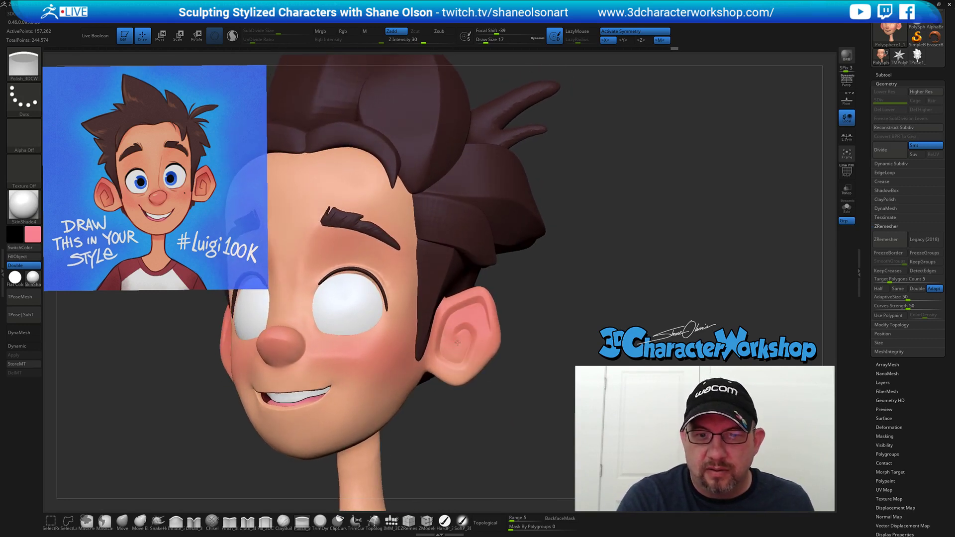
{"action": "left_click_drag", "start_coordinate": [514, 390], "coordinate": [504, 369]}
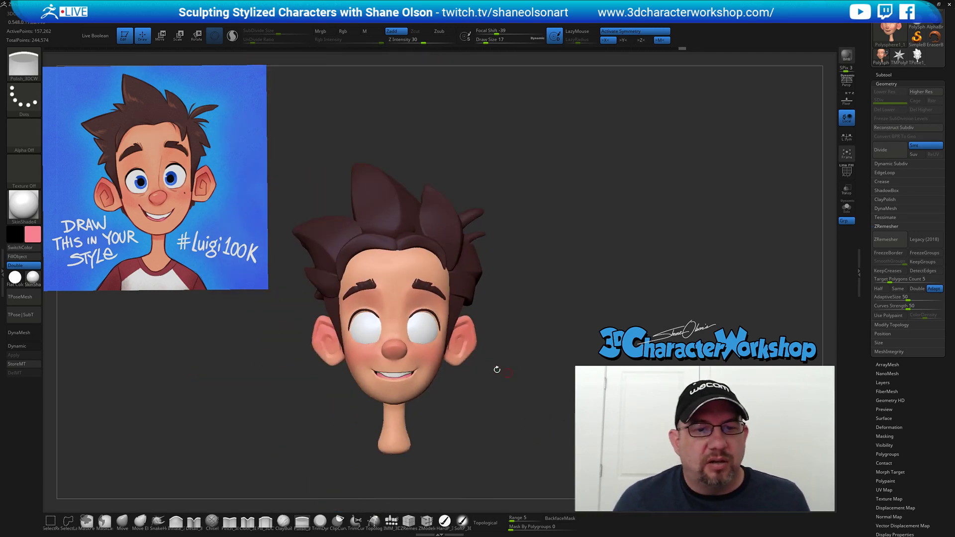
Adjust the shape of the ears with the Move brush, using draw sizes 177 and 128.
{"action": "left_click_drag", "start_coordinate": [534, 244], "coordinate": [561, 267]}
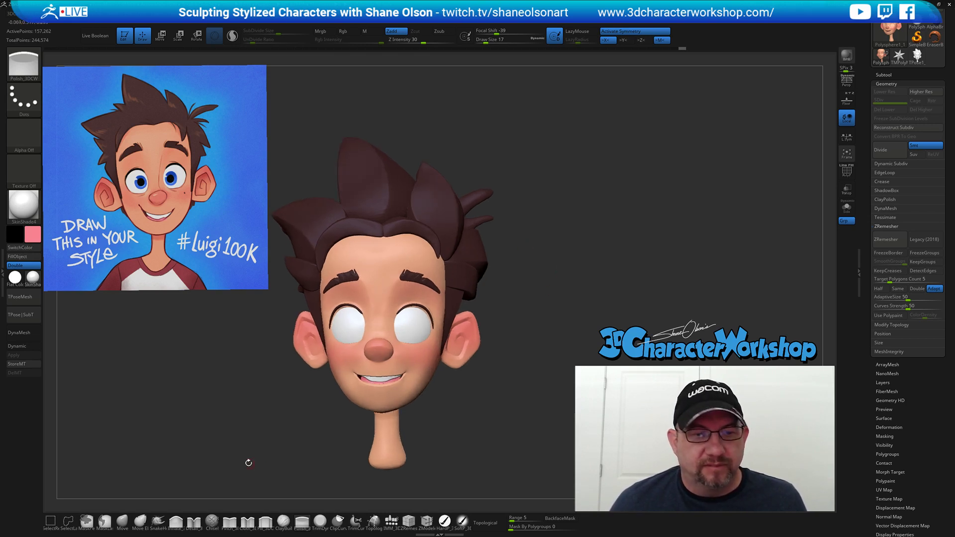
{"action": "left_click", "coordinate": [122, 521]}
{"action": "key", "text": "s"}
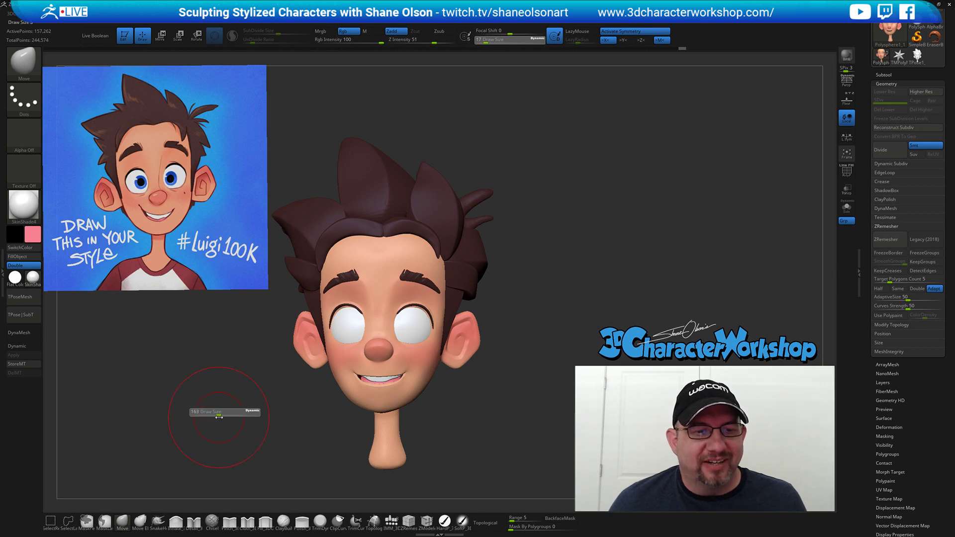
{"action": "left_click_drag", "start_coordinate": [218, 417], "coordinate": [219, 417]}
{"action": "mouse_move", "coordinate": [501, 344]}
{"action": "left_mouse_down"}
{"action": "mouse_move", "coordinate": [448, 343]}
{"action": "mouse_move", "coordinate": [503, 342]}
{"action": "left_mouse_up"}
{"action": "key", "text": "s"}
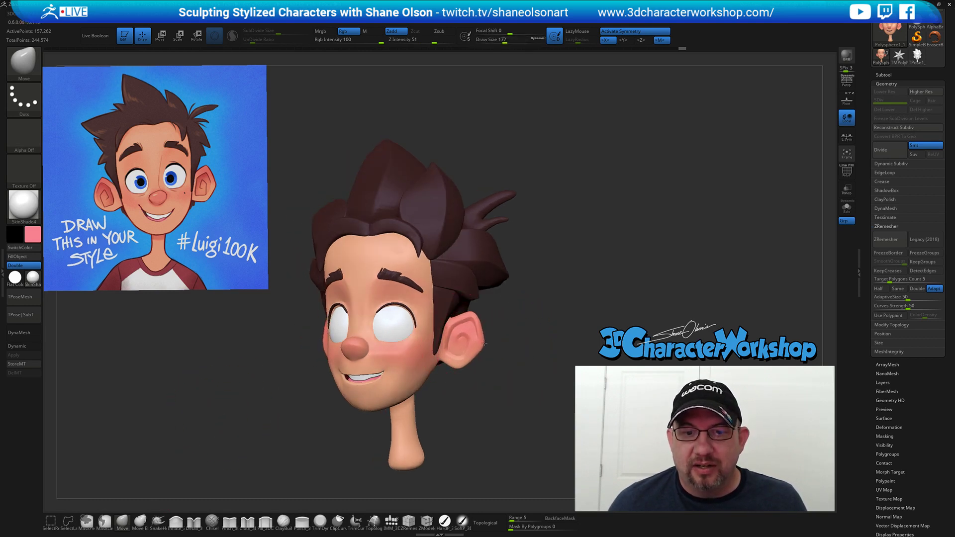
{"action": "key", "text": "s"}
{"action": "mouse_move", "coordinate": [494, 341]}
{"action": "left_mouse_down"}
{"action": "mouse_move", "coordinate": [483, 338]}
{"action": "mouse_move", "coordinate": [486, 353]}
{"action": "mouse_move", "coordinate": [544, 333]}
{"action": "mouse_move", "coordinate": [573, 299]}
{"action": "mouse_move", "coordinate": [575, 243]}
{"action": "mouse_move", "coordinate": [578, 252]}
{"action": "left_mouse_up"}
{"action": "key", "text": "s"}
{"action": "mouse_move", "coordinate": [595, 256]}
{"action": "left_mouse_down"}
{"action": "mouse_move", "coordinate": [572, 259]}
{"action": "mouse_move", "coordinate": [522, 333]}
{"action": "left_mouse_up"}
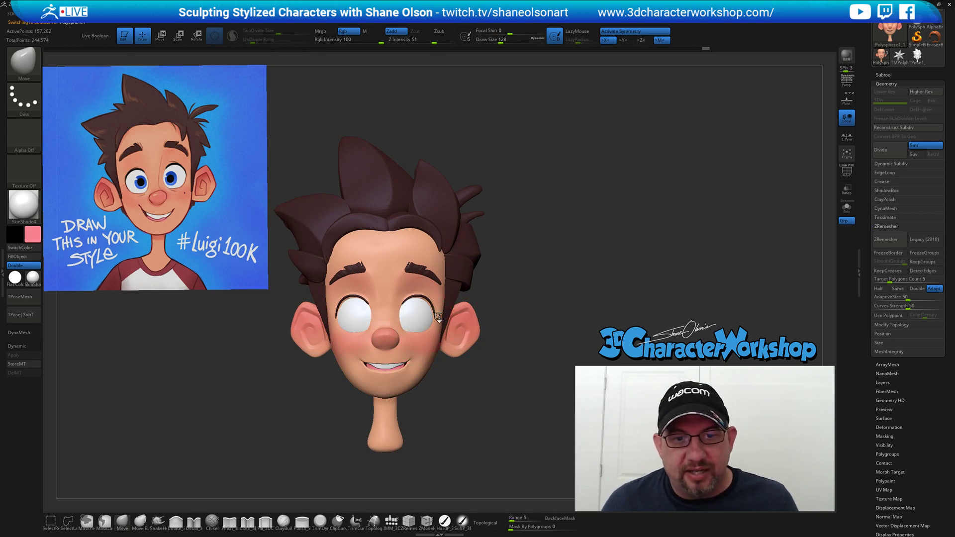
Insert a mirrored pair of QuadSphere-2 meshes on the front of the eyeballs with the IMM_3DCW brush.
{"action": "left_click", "coordinate": [423, 316], "text": "alt"}
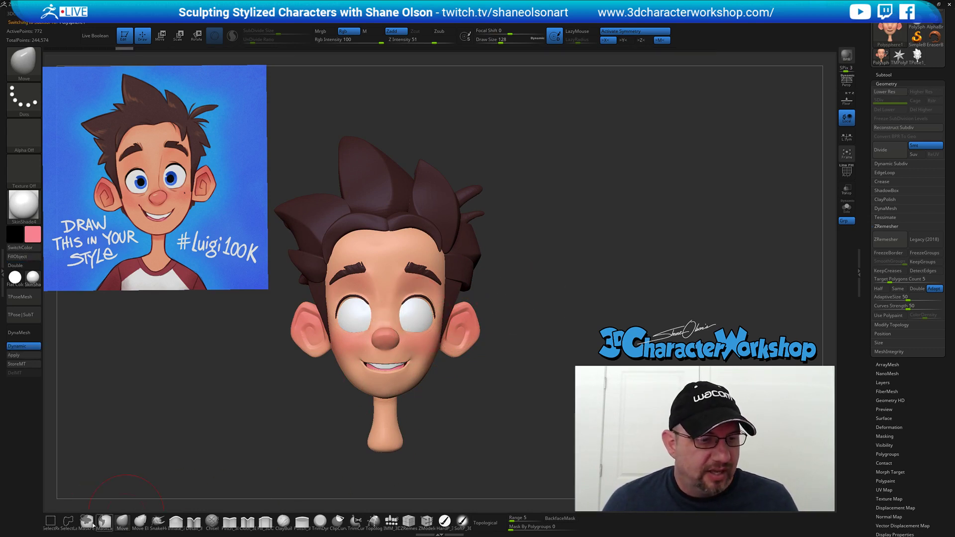
{"action": "left_click", "coordinate": [391, 522]}
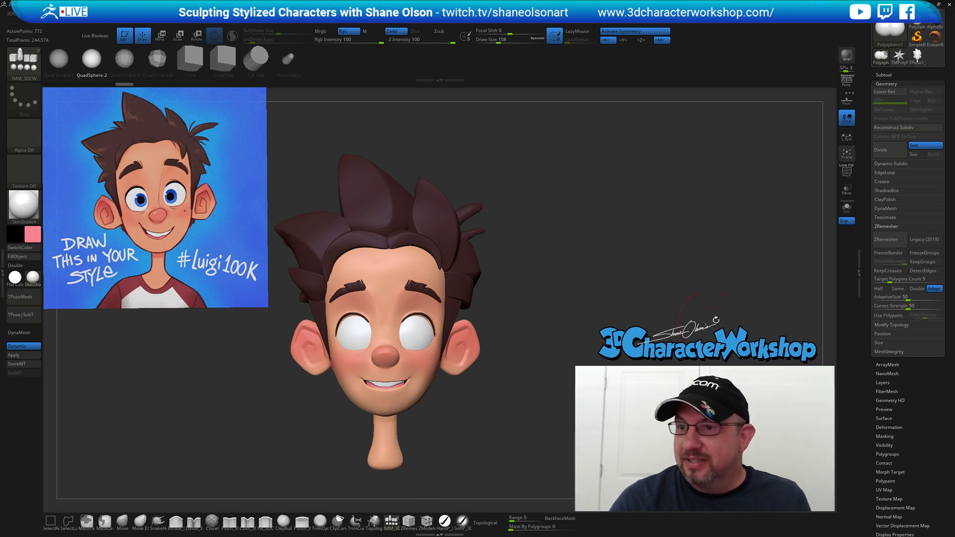
{"action": "left_click", "coordinate": [417, 333]}
{"action": "left_click_drag", "start_coordinate": [416, 339], "coordinate": [417, 352]}
{"action": "left_click_drag", "start_coordinate": [482, 432], "coordinate": [469, 435]}
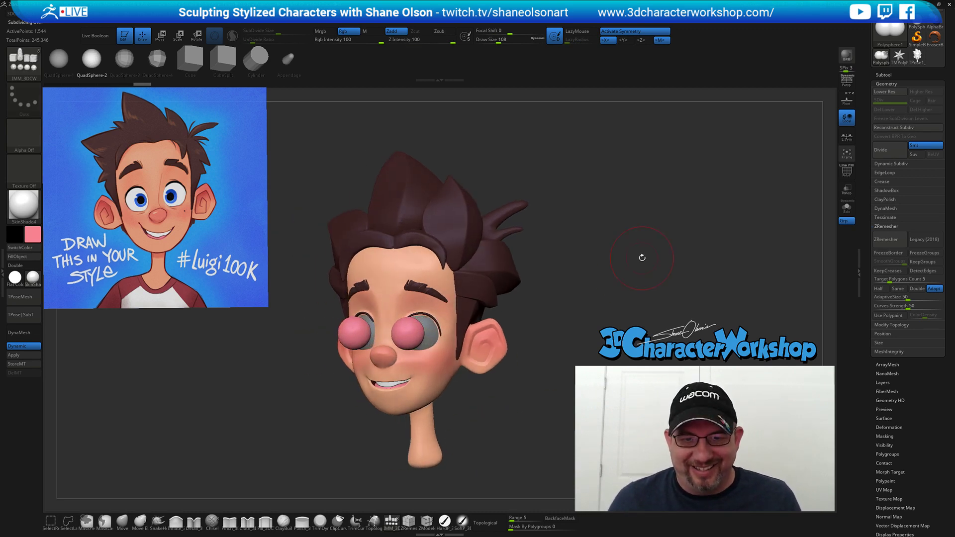
{"action": "left_click_drag", "start_coordinate": [641, 258], "coordinate": [629, 260]}
{"action": "left_click_drag", "start_coordinate": [629, 299], "coordinate": [638, 266], "text": "alt"}
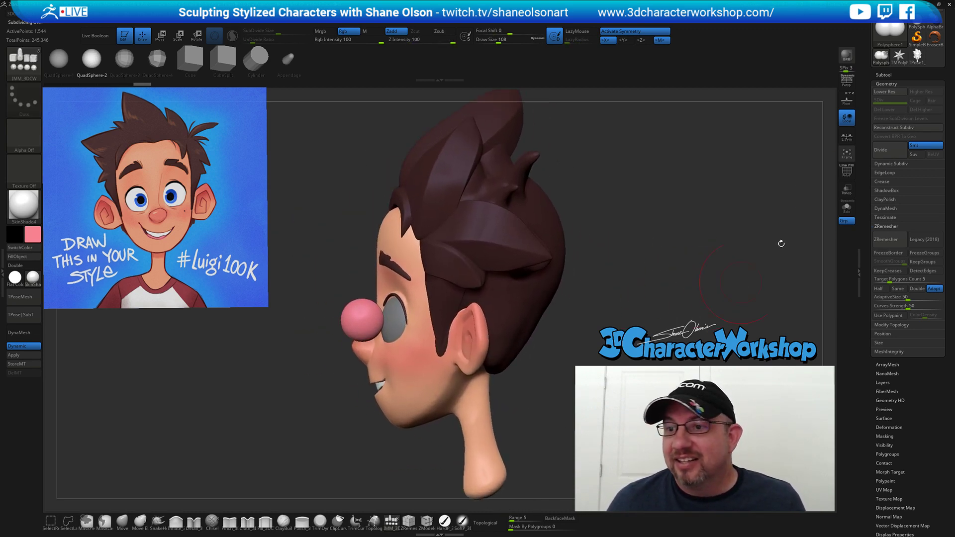
Split the unmasked inserted spheres into their own subtool and display their wireframe.
{"action": "left_click", "coordinate": [890, 75]}
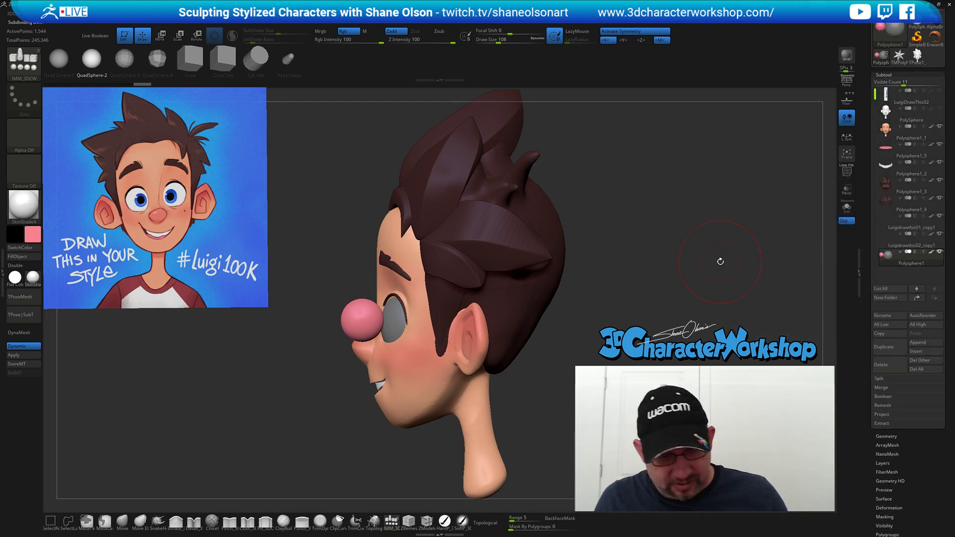
{"action": "right_click", "coordinate": [720, 263]}
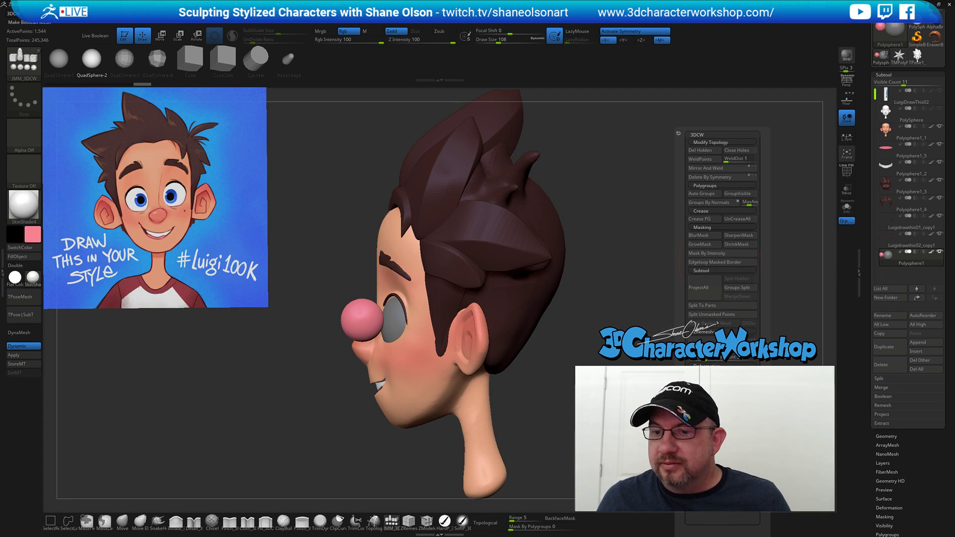
{"action": "left_click", "coordinate": [715, 315]}
{"action": "mouse_move", "coordinate": [691, 260]}
{"action": "left_mouse_down"}
{"action": "mouse_move", "coordinate": [663, 226]}
{"action": "mouse_move", "coordinate": [592, 245]}
{"action": "mouse_move", "coordinate": [625, 274]}
{"action": "mouse_move", "coordinate": [560, 299]}
{"action": "mouse_move", "coordinate": [624, 305]}
{"action": "mouse_move", "coordinate": [613, 281]}
{"action": "mouse_move", "coordinate": [623, 241]}
{"action": "left_mouse_up"}
{"action": "key", "text": "shift+f"}
{"action": "key", "text": "s"}
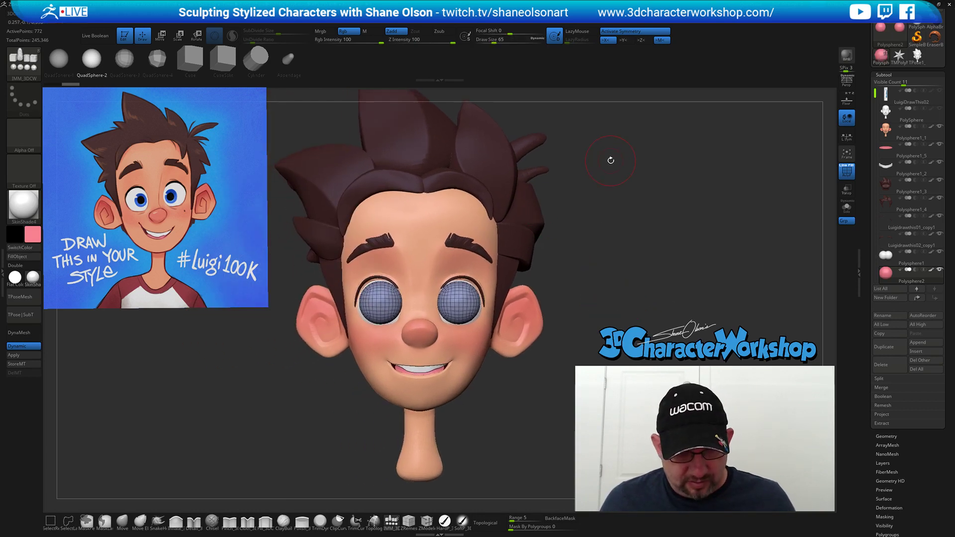
Replace the inserted eye spheres with Sphere 3D parametric primitives.
{"action": "key", "text": "w"}
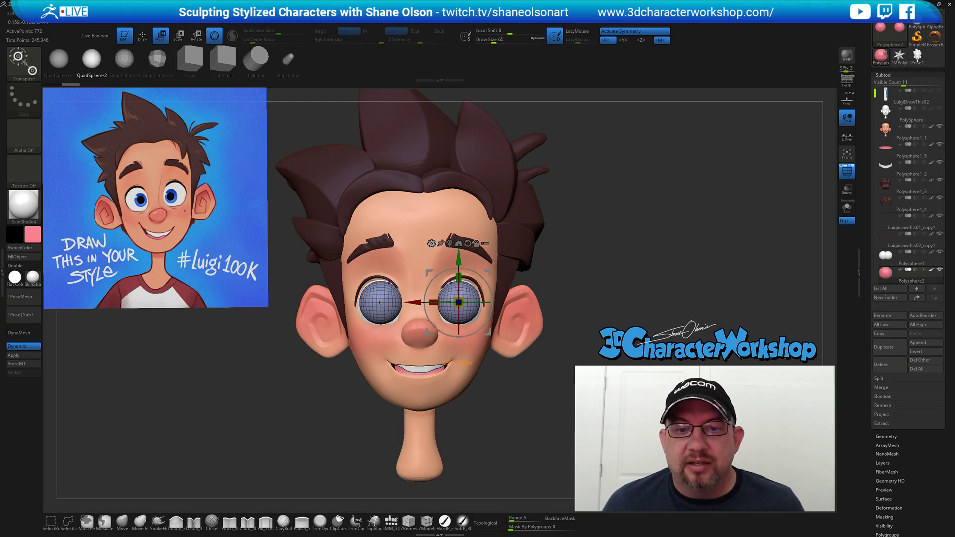
{"action": "left_click", "coordinate": [432, 243]}
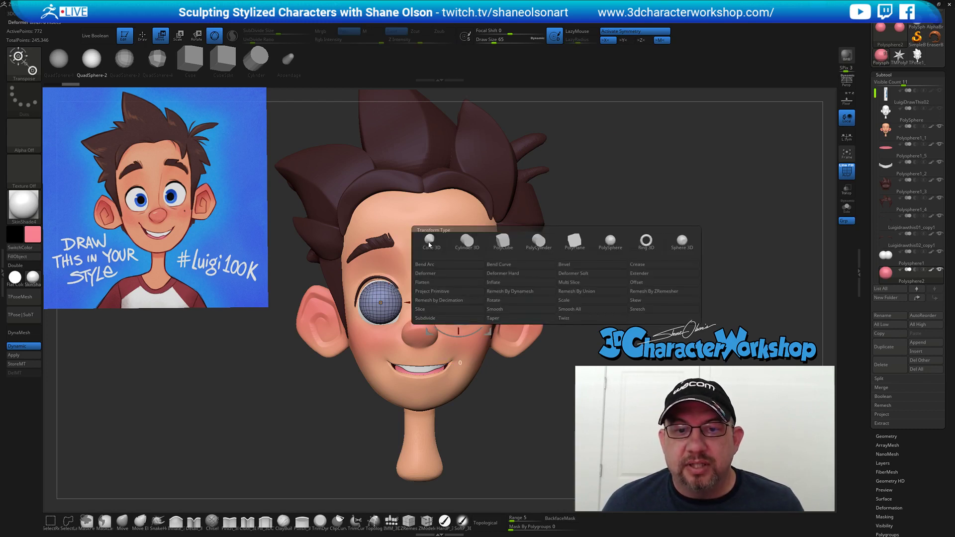
{"action": "left_click", "coordinate": [682, 241]}
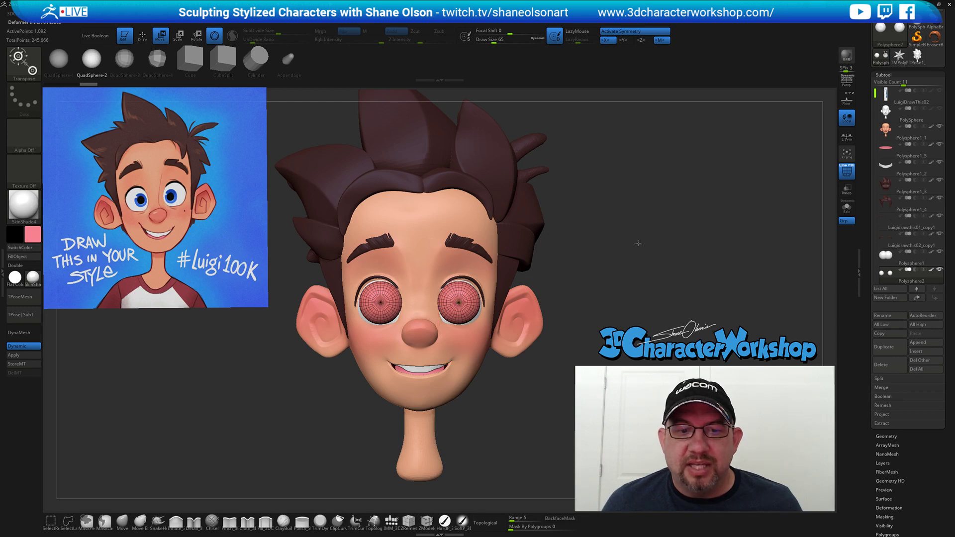
Flatten the eye spheres along their depth axis into thin discs for the irises.
{"action": "key", "text": "f"}
{"action": "left_click_drag", "start_coordinate": [648, 269], "coordinate": [665, 254]}
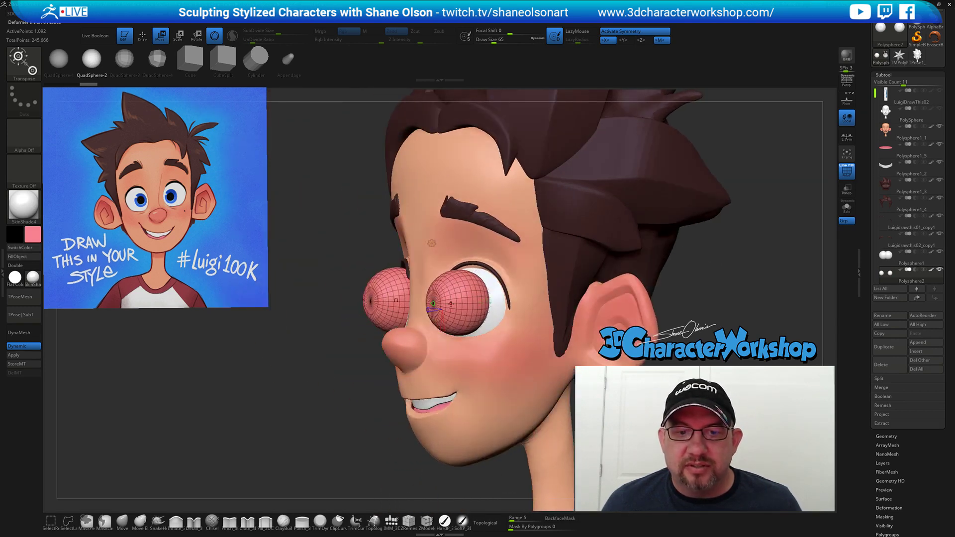
{"action": "left_click_drag", "start_coordinate": [396, 300], "coordinate": [430, 303]}
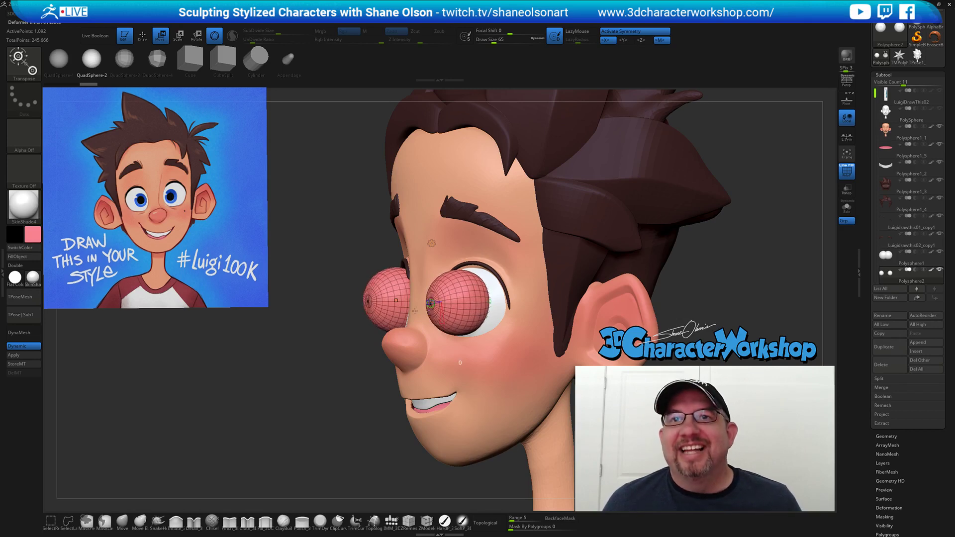
{"action": "left_click_drag", "start_coordinate": [325, 168], "coordinate": [339, 240]}
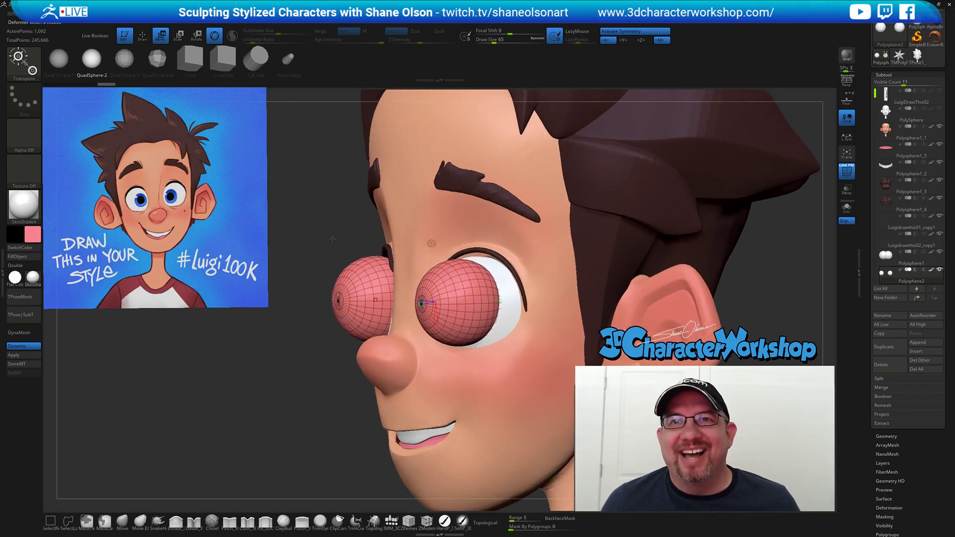
{"action": "mouse_move", "coordinate": [307, 350]}
{"action": "left_mouse_down"}
{"action": "mouse_move", "coordinate": [278, 352]}
{"action": "mouse_move", "coordinate": [294, 352]}
{"action": "left_mouse_up"}
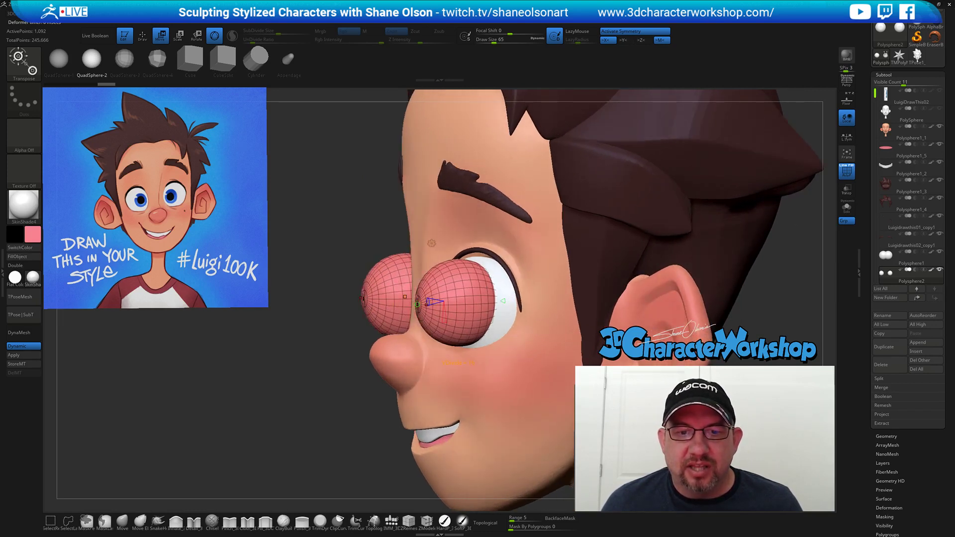
{"action": "left_click_drag", "start_coordinate": [504, 301], "coordinate": [426, 304]}
Reduce the horizontal and vertical divisions of the flattened discs for a coarser mesh.
{"action": "right_click_drag", "start_coordinate": [294, 204], "coordinate": [454, 237]}
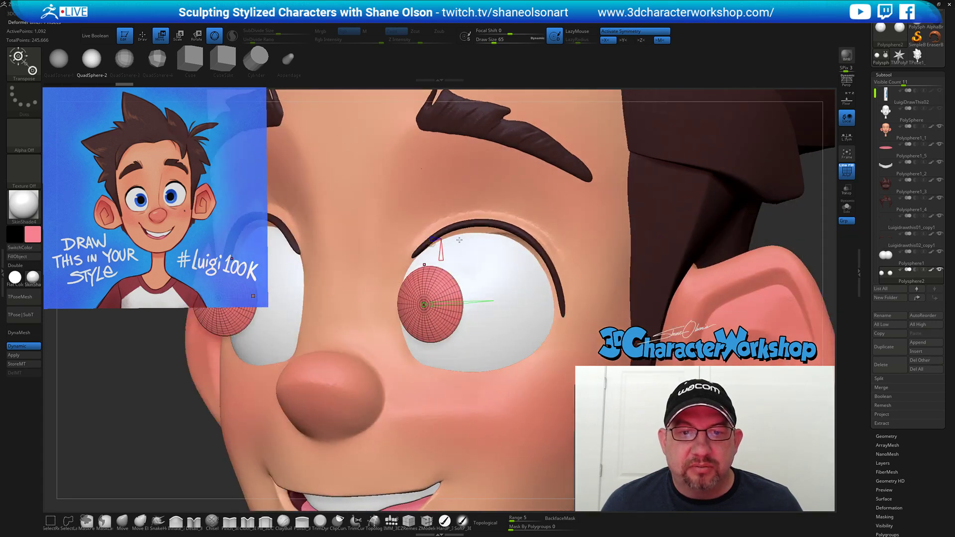
{"action": "left_click_drag", "start_coordinate": [442, 256], "coordinate": [446, 253]}
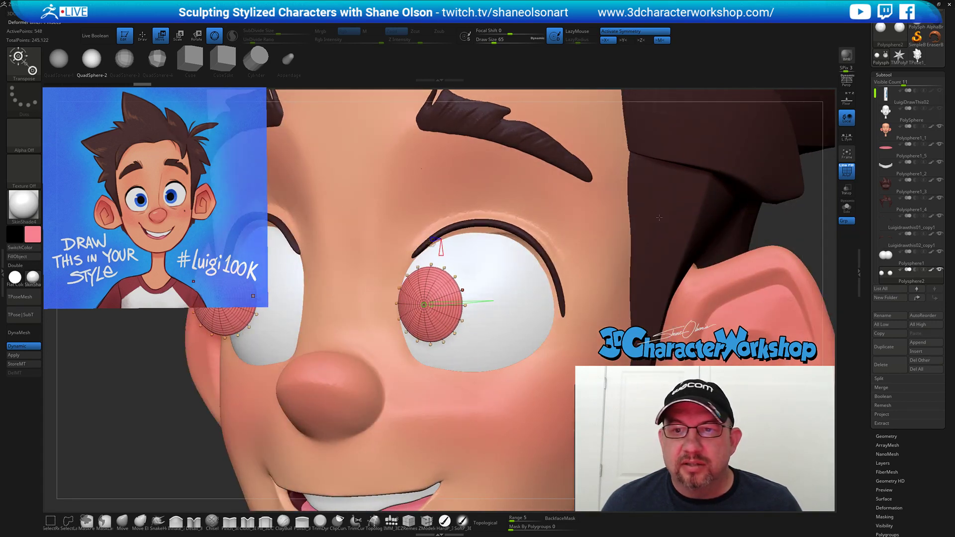
{"action": "right_click_drag", "start_coordinate": [583, 284], "coordinate": [559, 269]}
{"action": "left_click_drag", "start_coordinate": [476, 236], "coordinate": [480, 235]}
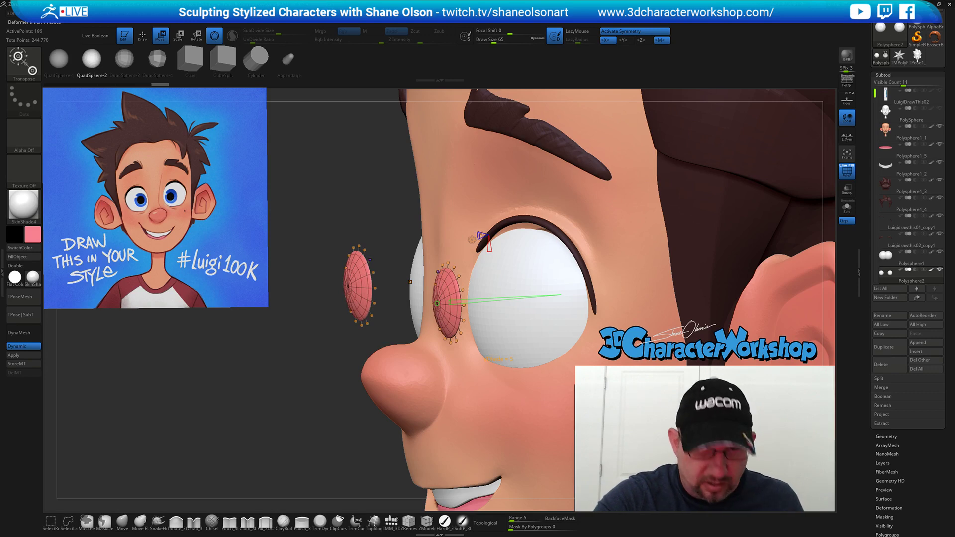
Turn off dynamic subdivision on the discs and inspect their shape against the eyeballs.
{"action": "key", "text": "shift+d"}
{"action": "mouse_move", "coordinate": [584, 281]}
{"action": "right_mouse_down"}
{"action": "mouse_move", "coordinate": [547, 272]}
{"action": "mouse_move", "coordinate": [586, 282]}
{"action": "right_mouse_up"}
{"action": "right_click_drag", "start_coordinate": [488, 222], "coordinate": [499, 193]}
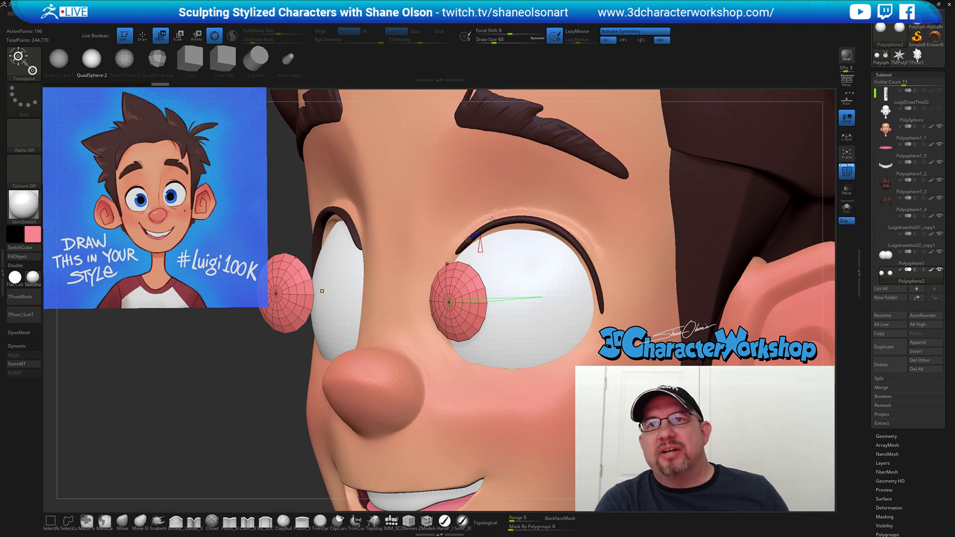
{"action": "right_click_drag", "start_coordinate": [507, 255], "coordinate": [499, 248]}
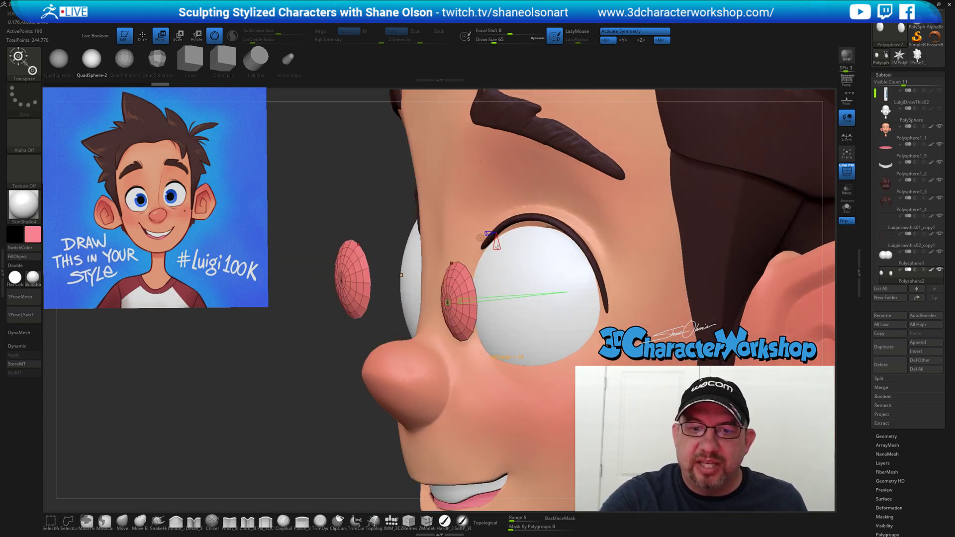
{"action": "right_click_drag", "start_coordinate": [505, 243], "coordinate": [533, 238]}
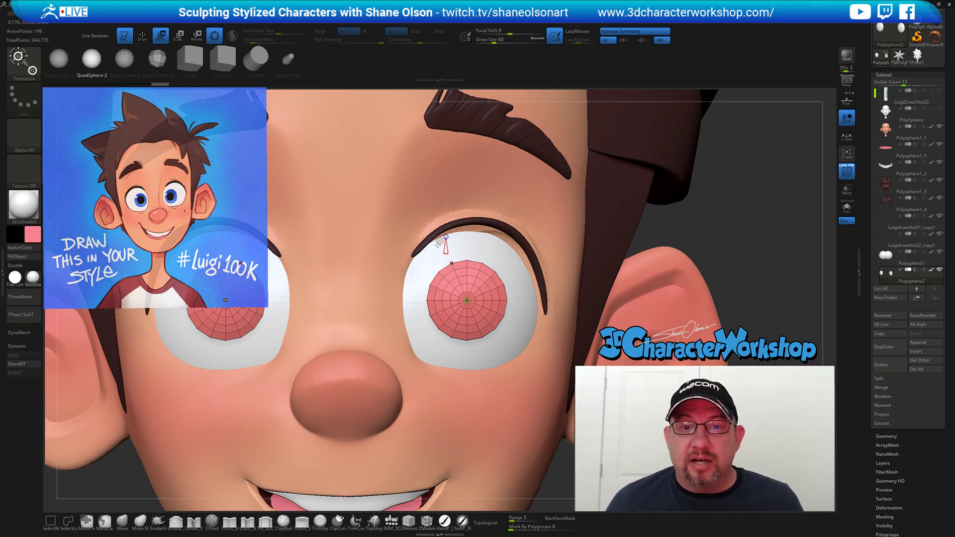
Group the flattened iris discs' polygons by their normals so front and back faces get separate polygroups.
{"action": "left_click", "coordinate": [440, 241]}
{"action": "left_click", "coordinate": [453, 239]}
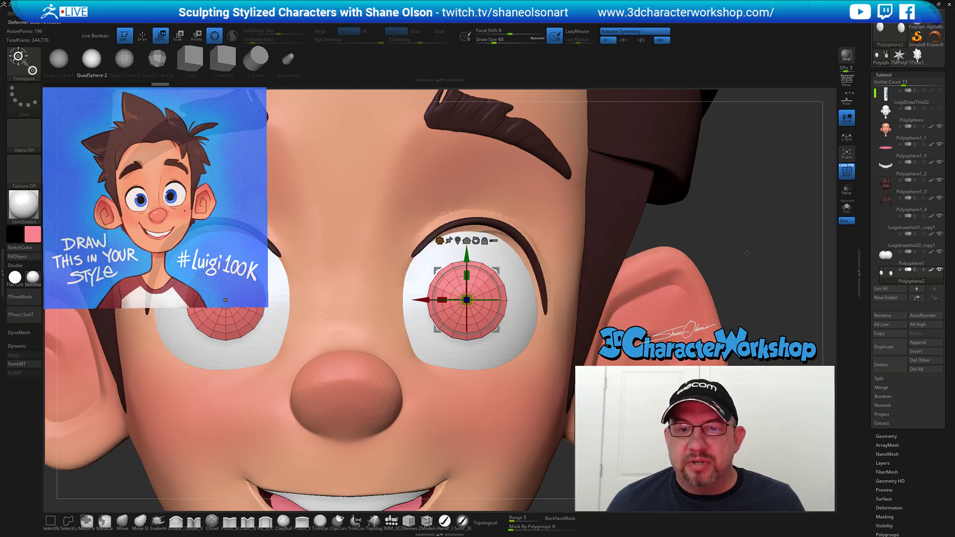
{"action": "key", "text": "q"}
{"action": "mouse_move", "coordinate": [748, 251]}
{"action": "right_mouse_down", "text": "ctrl"}
{"action": "mouse_move", "coordinate": [719, 234]}
{"action": "mouse_move", "coordinate": [731, 213]}
{"action": "mouse_move", "coordinate": [694, 235]}
{"action": "right_mouse_up", "text": "ctrl"}
{"action": "key", "text": "s"}
{"action": "left_click_drag", "start_coordinate": [696, 237], "coordinate": [693, 237]}
{"action": "mouse_move", "coordinate": [688, 232]}
{"action": "right_mouse_down"}
{"action": "mouse_move", "coordinate": [676, 260]}
{"action": "mouse_move", "coordinate": [629, 280]}
{"action": "mouse_move", "coordinate": [411, 248]}
{"action": "mouse_move", "coordinate": [374, 227]}
{"action": "right_mouse_up"}
{"action": "key", "text": "s"}
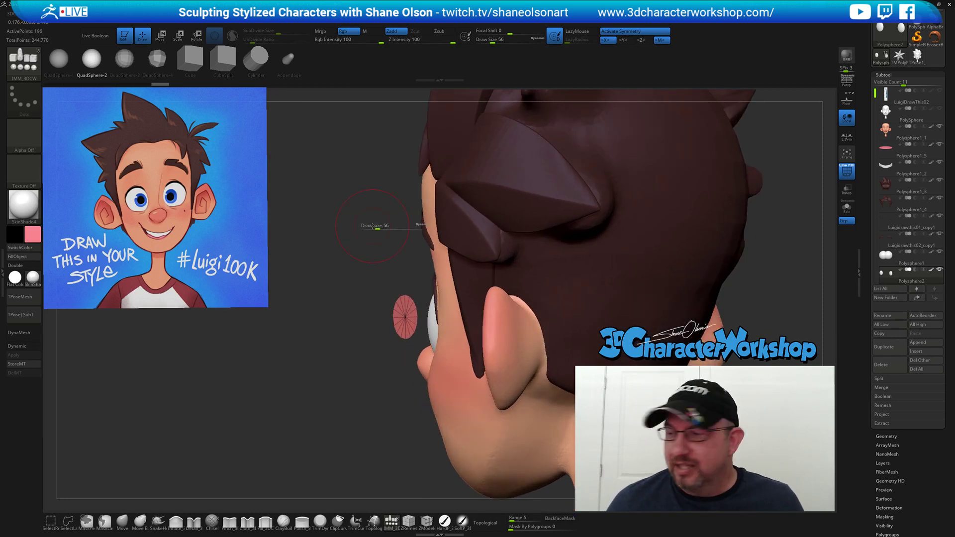
{"action": "key", "text": "3"}
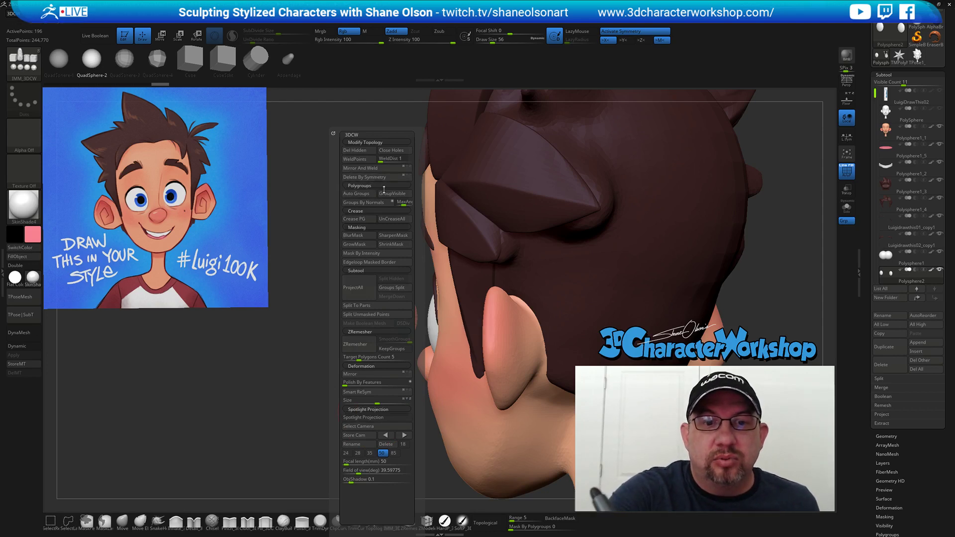
{"action": "left_click", "coordinate": [374, 203]}
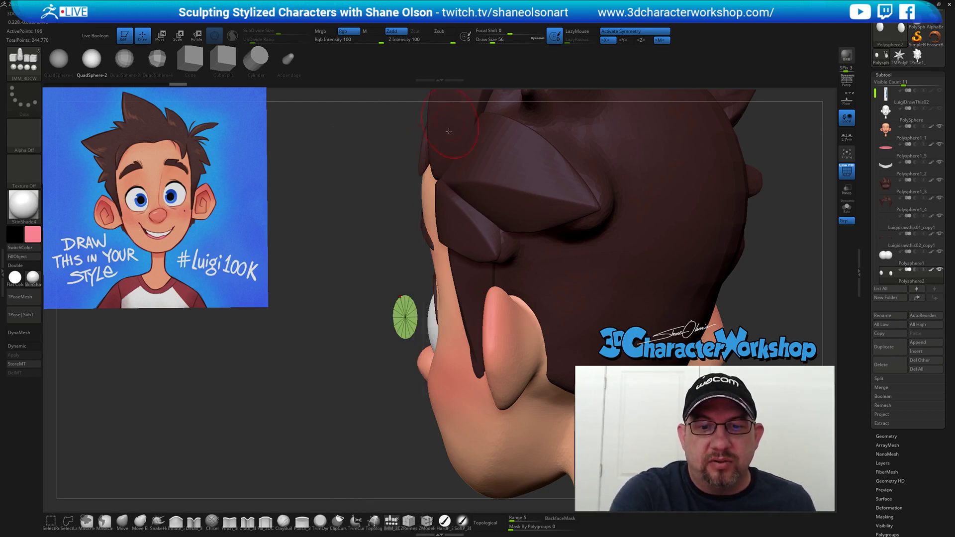
{"action": "right_click_drag", "start_coordinate": [393, 400], "coordinate": [430, 400]}
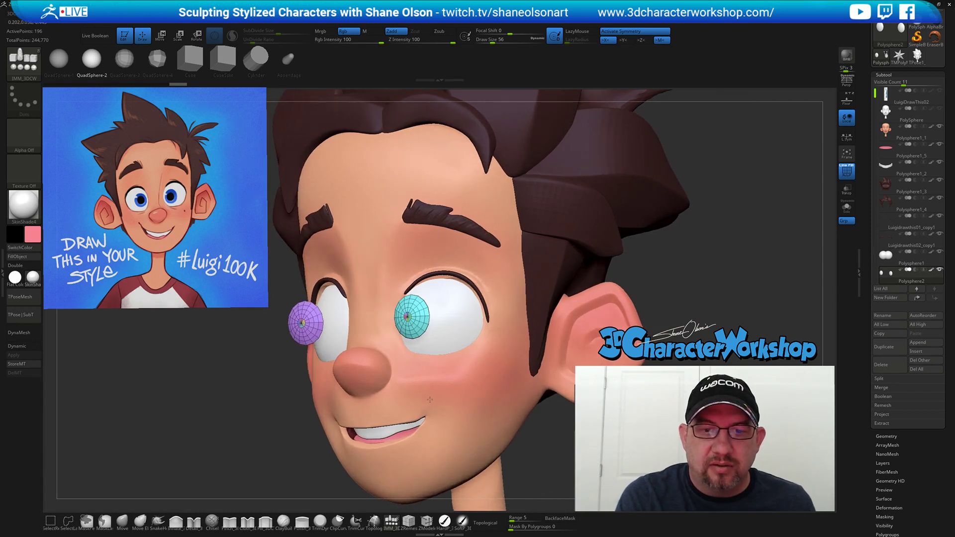
{"action": "right_click_drag", "start_coordinate": [746, 301], "coordinate": [734, 306]}
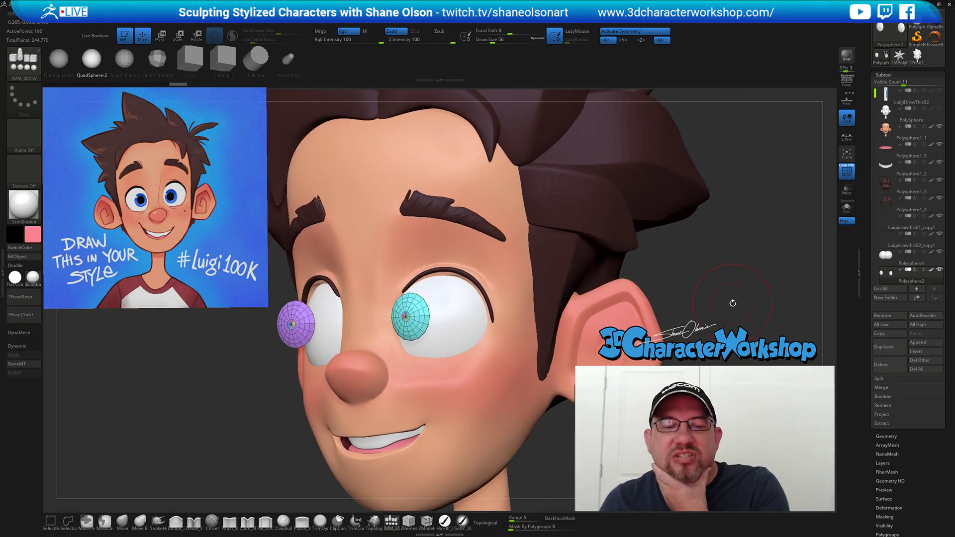
Weld the duplicate points on the iris discs.
{"action": "key", "text": "s"}
{"action": "left_click_drag", "start_coordinate": [733, 298], "coordinate": [730, 298]}
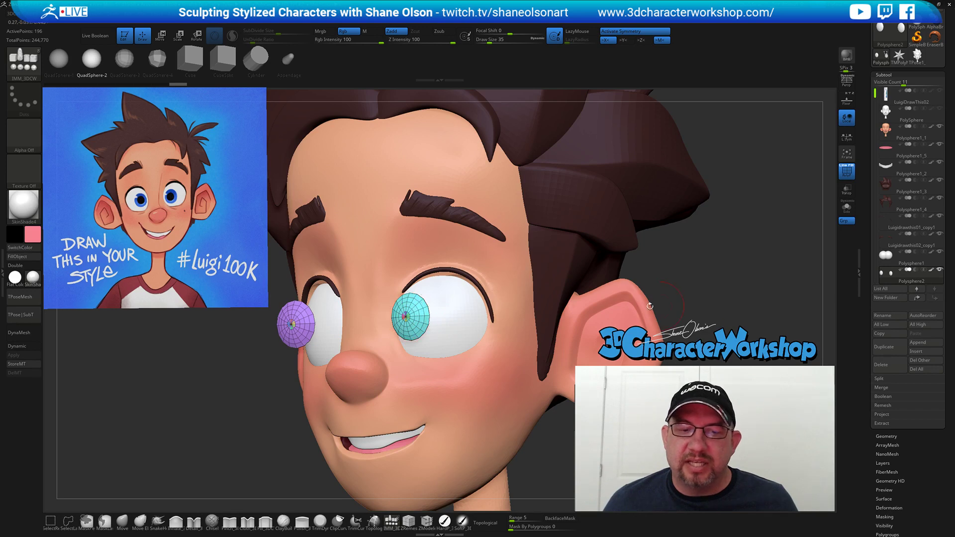
{"action": "left_click_drag", "start_coordinate": [727, 287], "coordinate": [586, 294]}
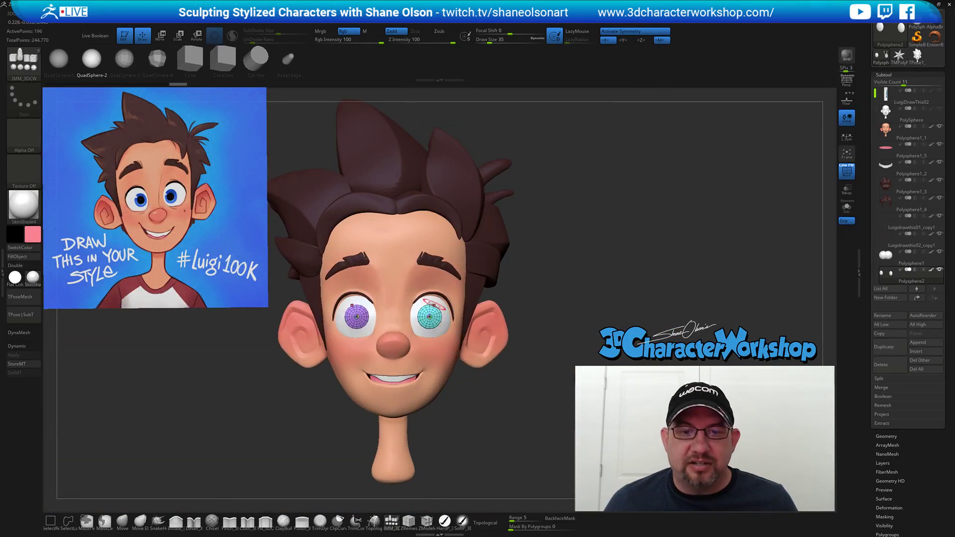
{"action": "left_click_drag", "start_coordinate": [560, 279], "coordinate": [555, 296], "text": "shift"}
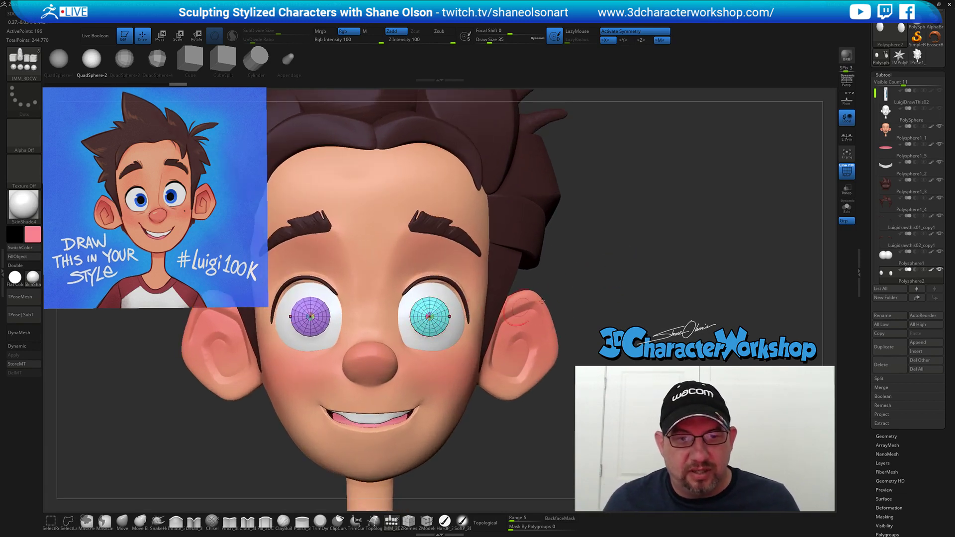
{"action": "key", "text": "space"}
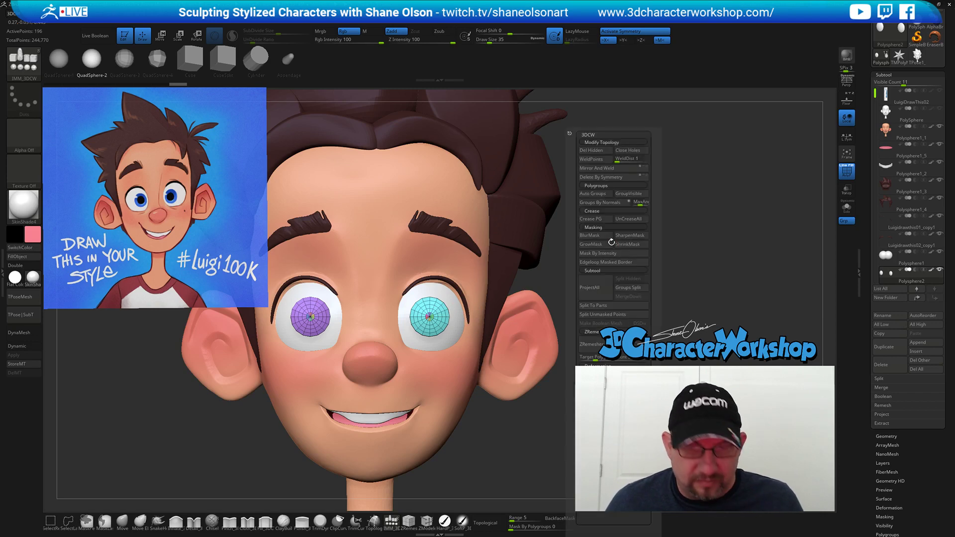
{"action": "left_click", "coordinate": [596, 160]}
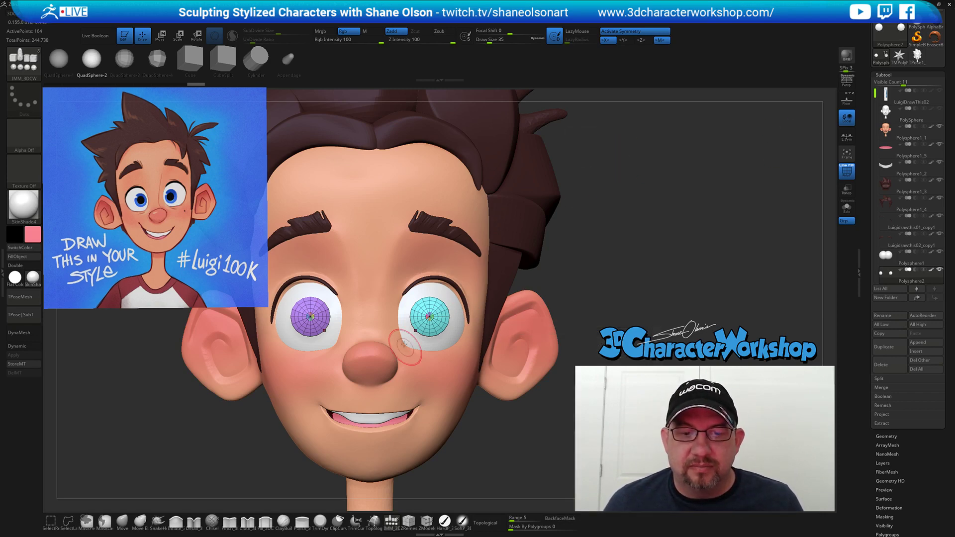
Regroup the welded discs by normals and apply Mirror And Weld so both eyes share matching polygroups.
{"action": "key", "text": "space"}
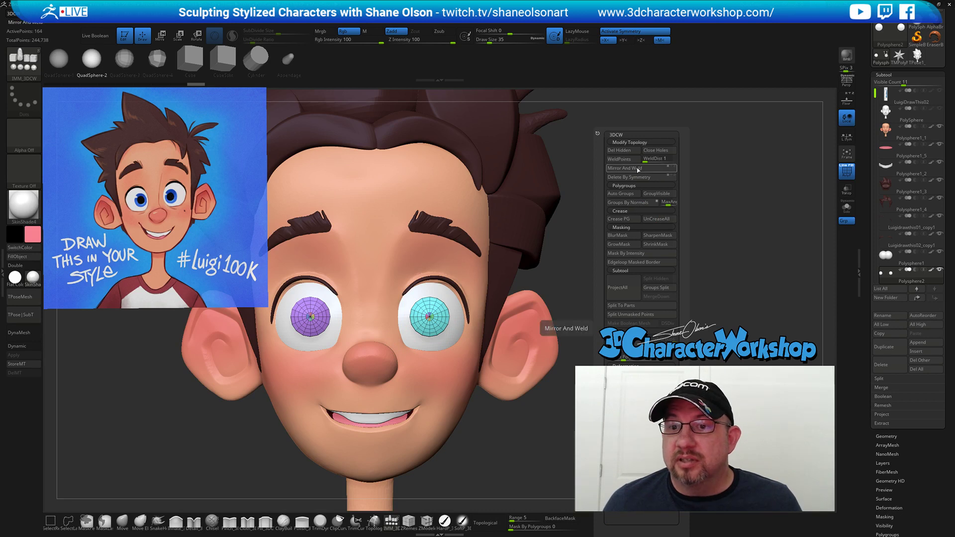
{"action": "left_click", "coordinate": [636, 199]}
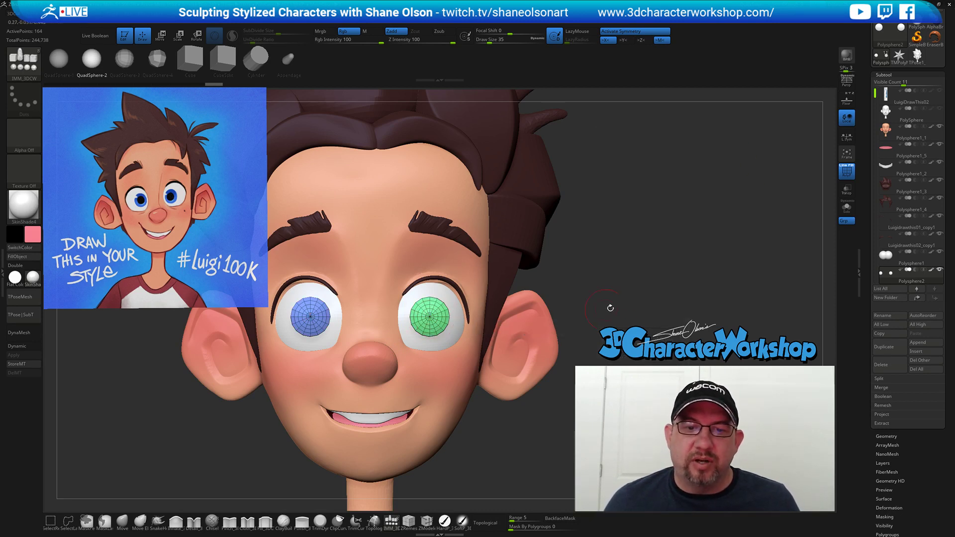
{"action": "left_click_drag", "start_coordinate": [629, 289], "coordinate": [405, 314], "text": "alt"}
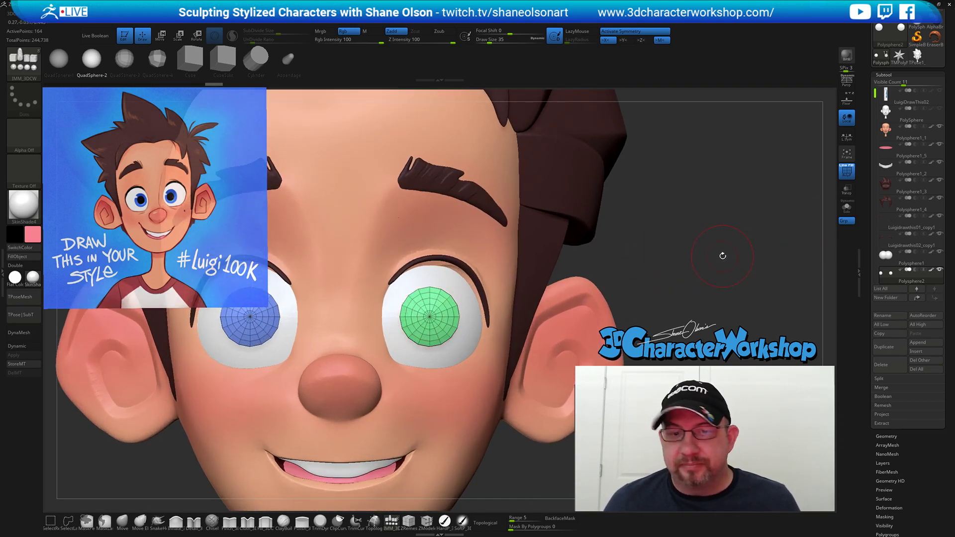
{"action": "key", "text": "space"}
{"action": "left_click", "coordinate": [709, 169]}
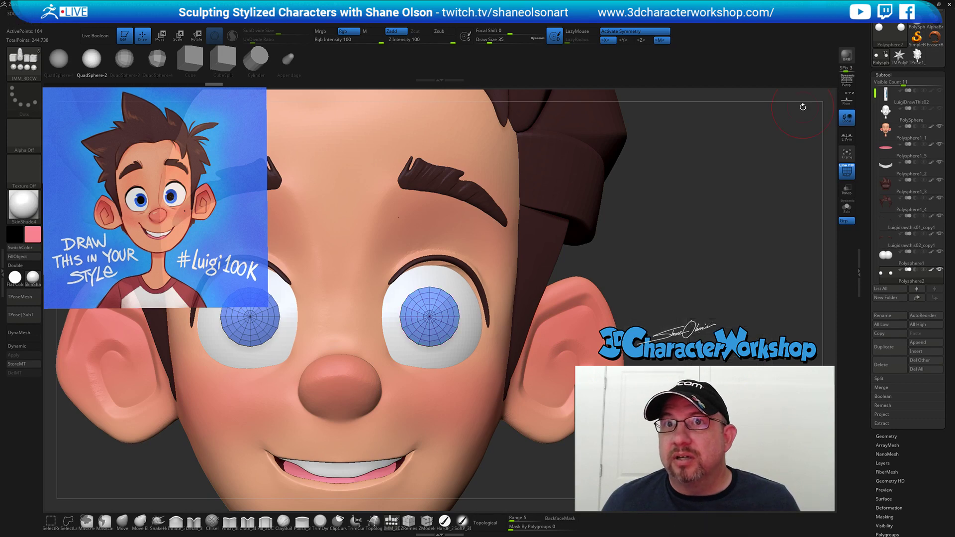
{"action": "left_click_drag", "start_coordinate": [702, 217], "coordinate": [692, 199], "text": "alt"}
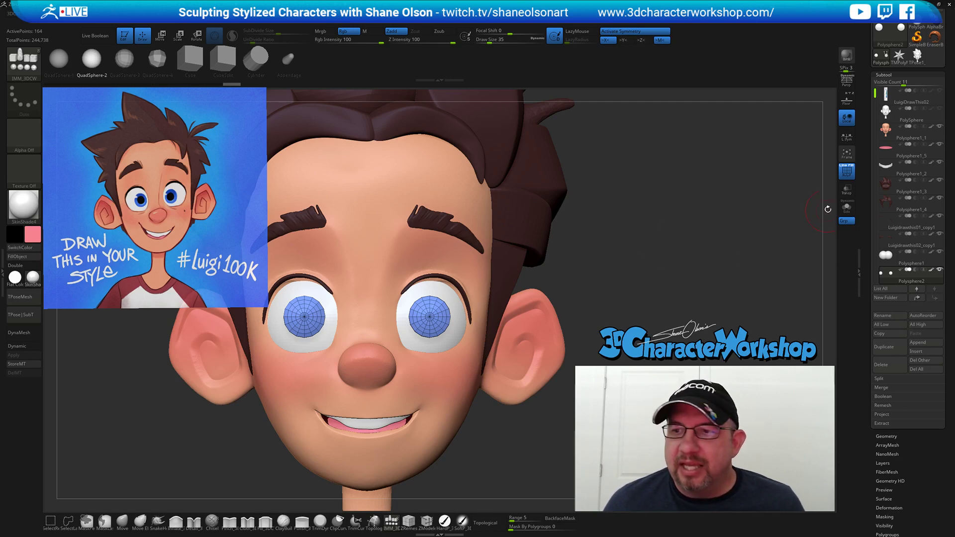
Isolate the iris discs, hide their back faces, and delete the hidden geometry.
{"action": "left_click", "coordinate": [847, 207]}
{"action": "mouse_move", "coordinate": [635, 261]}
{"action": "left_mouse_down"}
{"action": "mouse_move", "coordinate": [561, 270]}
{"action": "mouse_move", "coordinate": [546, 258]}
{"action": "mouse_move", "coordinate": [450, 315]}
{"action": "left_mouse_up"}
{"action": "key", "text": "ctrl+shift"}
{"action": "left_click", "coordinate": [383, 318], "text": "ctrl+shift"}
{"action": "mouse_move", "coordinate": [518, 262]}
{"action": "left_mouse_down"}
{"action": "mouse_move", "coordinate": [486, 271]}
{"action": "mouse_move", "coordinate": [502, 275]}
{"action": "left_mouse_up"}
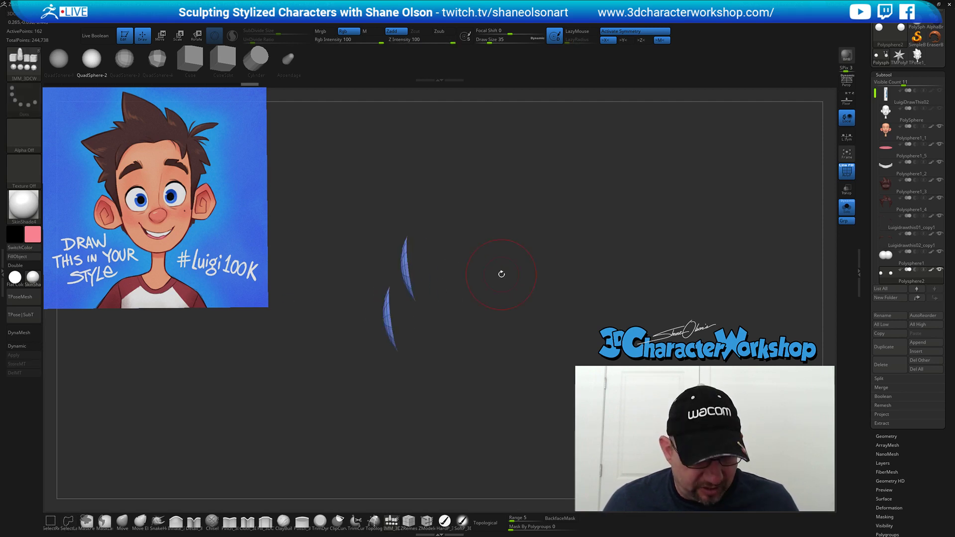
{"action": "key", "text": "space"}
{"action": "left_click", "coordinate": [488, 151]}
{"action": "left_click_drag", "start_coordinate": [579, 259], "coordinate": [623, 239]}
{"action": "left_click_drag", "start_coordinate": [482, 238], "coordinate": [577, 256], "text": "alt"}
{"action": "key", "text": "s"}
{"action": "left_click", "coordinate": [576, 232]}
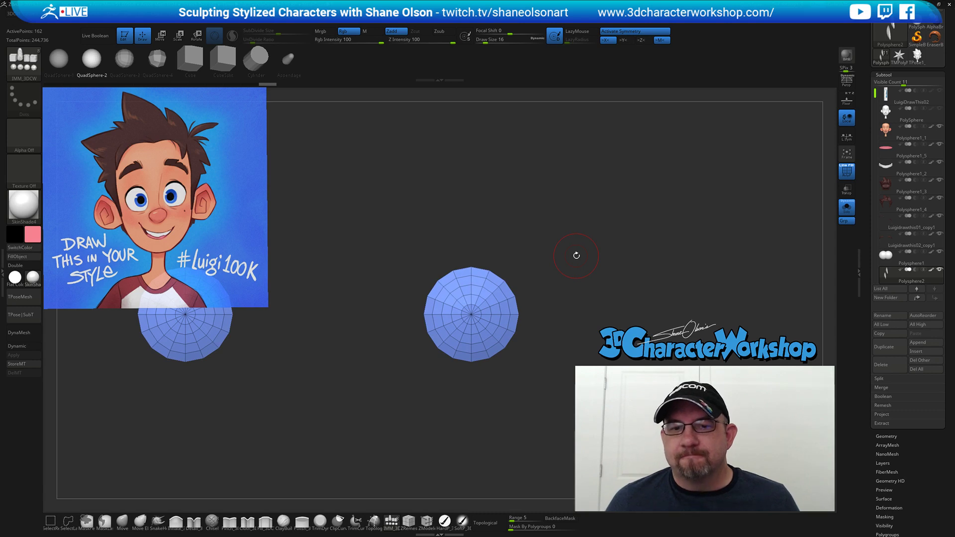
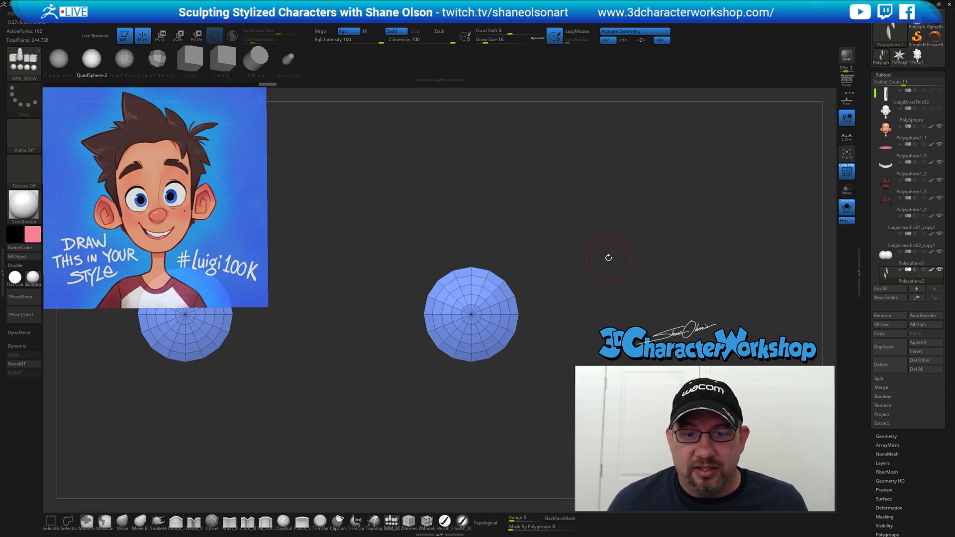
Isolate the two innermost rings of faces on the discs and assign them their own polygroup.
{"action": "right_click_drag", "start_coordinate": [608, 257], "coordinate": [612, 269], "text": "ctrl"}
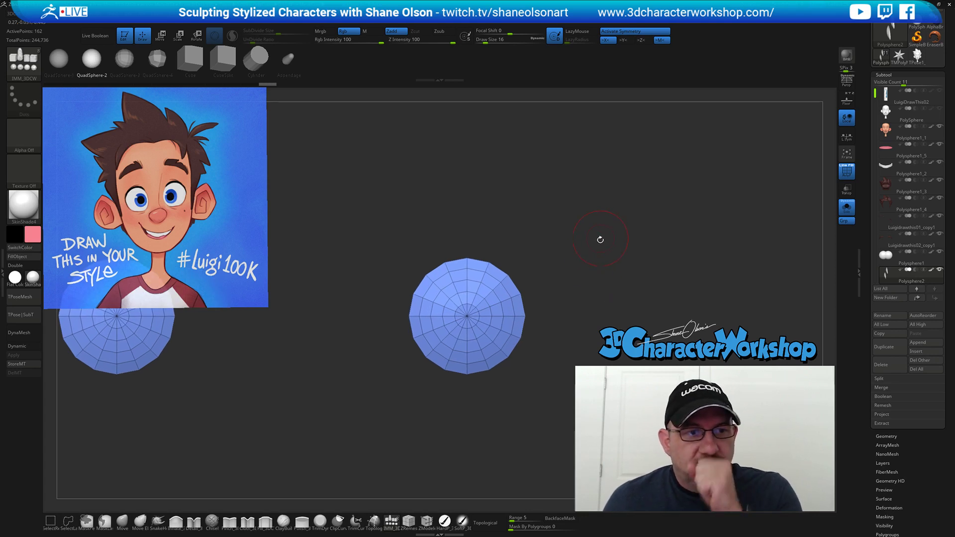
{"action": "left_click_drag", "start_coordinate": [597, 238], "coordinate": [601, 255], "text": "alt"}
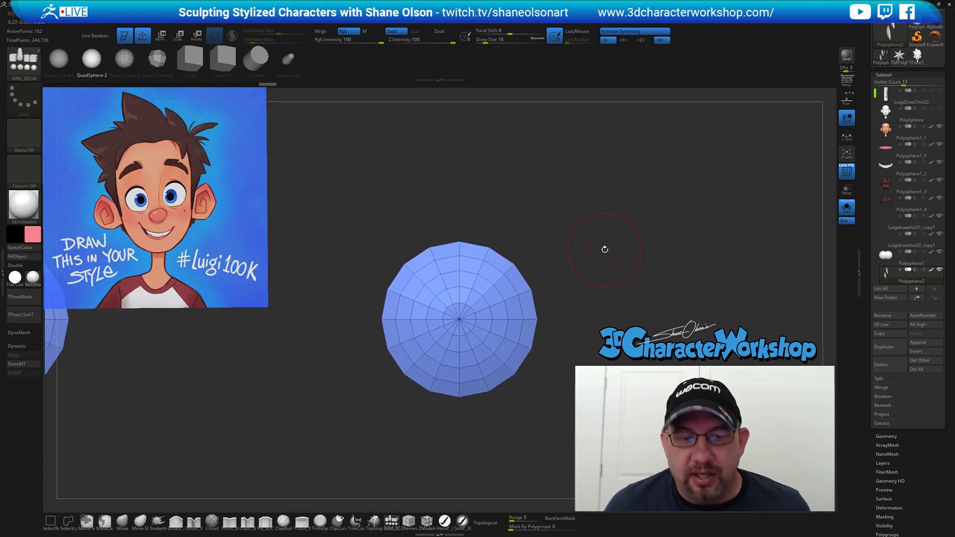
{"action": "key", "text": "shift+f"}
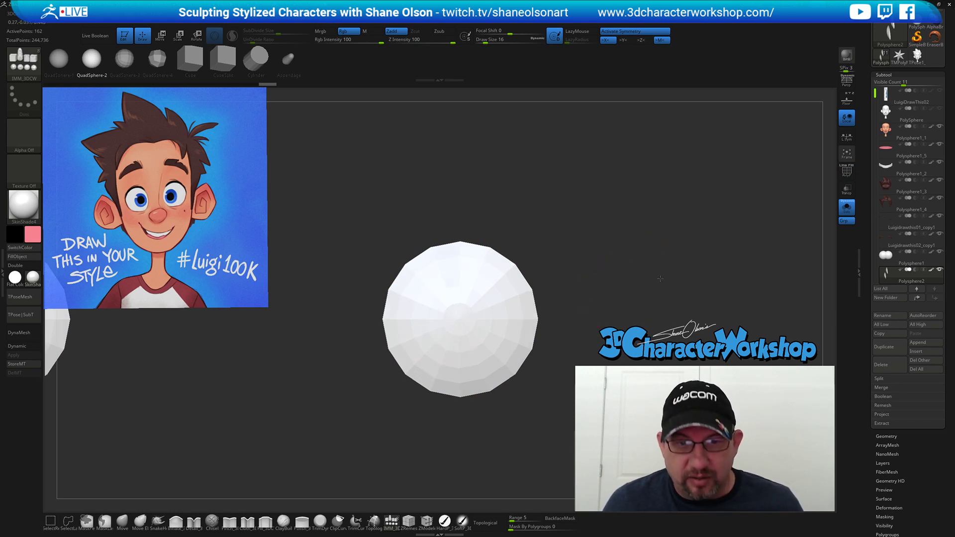
{"action": "left_click_drag", "start_coordinate": [662, 278], "coordinate": [637, 281]}
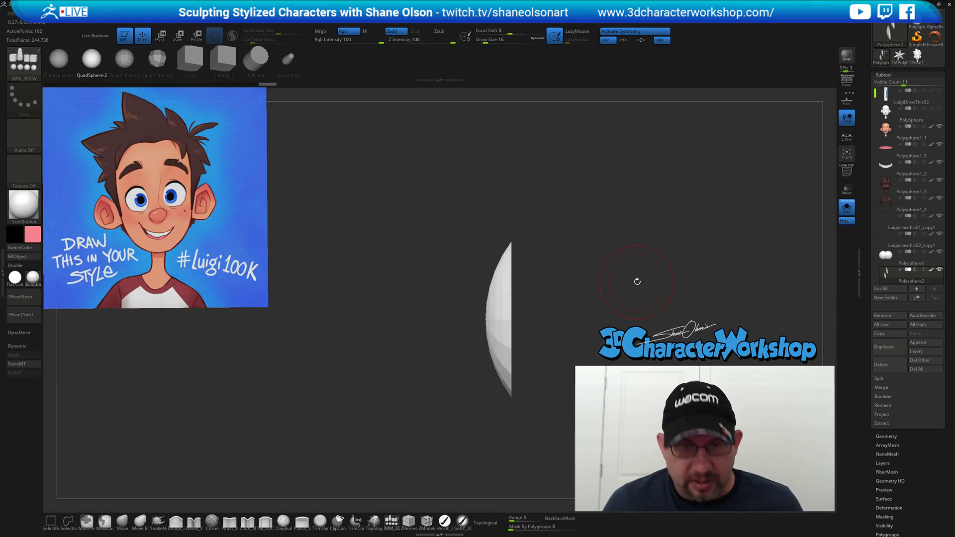
{"action": "key", "text": "shift+f"}
{"action": "mouse_move", "coordinate": [450, 227]}
{"action": "left_mouse_down", "text": "ctrl+shift"}
{"action": "mouse_move", "coordinate": [482, 407]}
{"action": "mouse_move", "coordinate": [490, 397]}
{"action": "left_mouse_up", "text": "ctrl+shift"}
{"action": "mouse_move", "coordinate": [490, 271]}
{"action": "left_mouse_down", "text": "ctrl+shift"}
{"action": "mouse_move", "coordinate": [453, 295]}
{"action": "mouse_move", "coordinate": [470, 402]}
{"action": "mouse_move", "coordinate": [491, 413]}
{"action": "left_mouse_up", "text": "ctrl+shift"}
{"action": "mouse_move", "coordinate": [589, 363]}
{"action": "left_mouse_down"}
{"action": "mouse_move", "coordinate": [623, 310]}
{"action": "mouse_move", "coordinate": [653, 289]}
{"action": "mouse_move", "coordinate": [507, 289]}
{"action": "left_mouse_up"}
{"action": "left_click", "coordinate": [627, 301], "text": "ctrl"}
{"action": "left_click", "coordinate": [660, 282], "text": "ctrl+shift"}
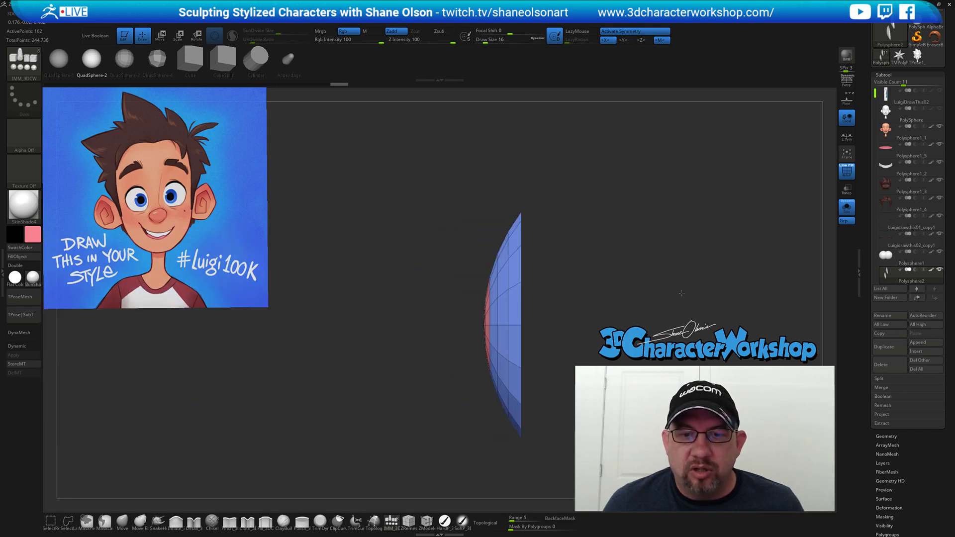
Isolate the innermost ring of faces around the disc centers and assign it a separate polygroup for the pupil.
{"action": "key", "text": "ctrl+shift"}
{"action": "mouse_move", "coordinate": [482, 289]}
{"action": "left_mouse_down", "text": "ctrl+shift"}
{"action": "mouse_move", "coordinate": [450, 299]}
{"action": "mouse_move", "coordinate": [470, 373]}
{"action": "mouse_move", "coordinate": [486, 368]}
{"action": "left_mouse_up", "text": "ctrl+shift"}
{"action": "left_click_drag", "start_coordinate": [537, 342], "coordinate": [609, 305]}
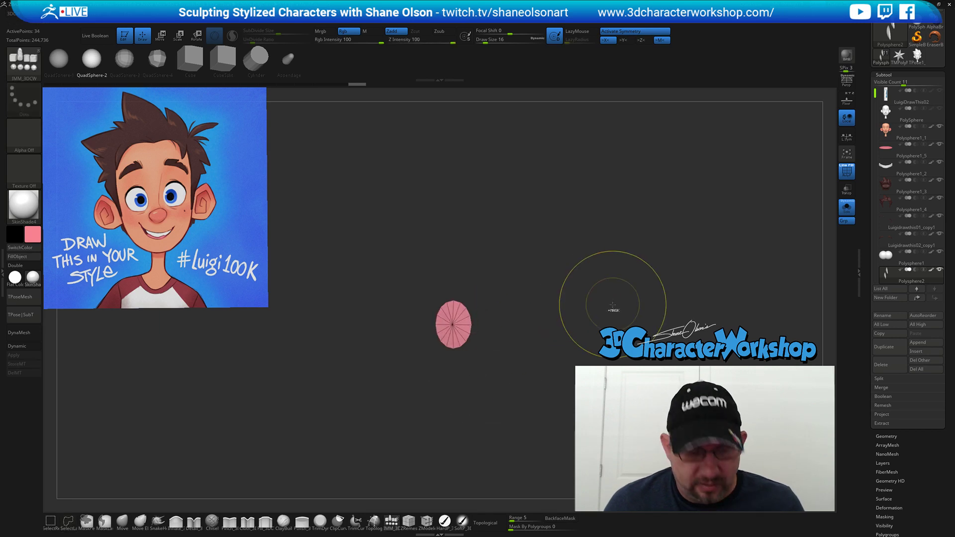
{"action": "left_click", "coordinate": [622, 294], "text": "ctrl+shift"}
{"action": "mouse_move", "coordinate": [649, 275]}
{"action": "left_mouse_down", "text": "shift"}
{"action": "mouse_move", "coordinate": [642, 287]}
{"action": "mouse_move", "coordinate": [669, 273]}
{"action": "mouse_move", "coordinate": [652, 255]}
{"action": "left_mouse_up", "text": "shift"}
{"action": "key", "text": "s"}
{"action": "key", "text": "s"}
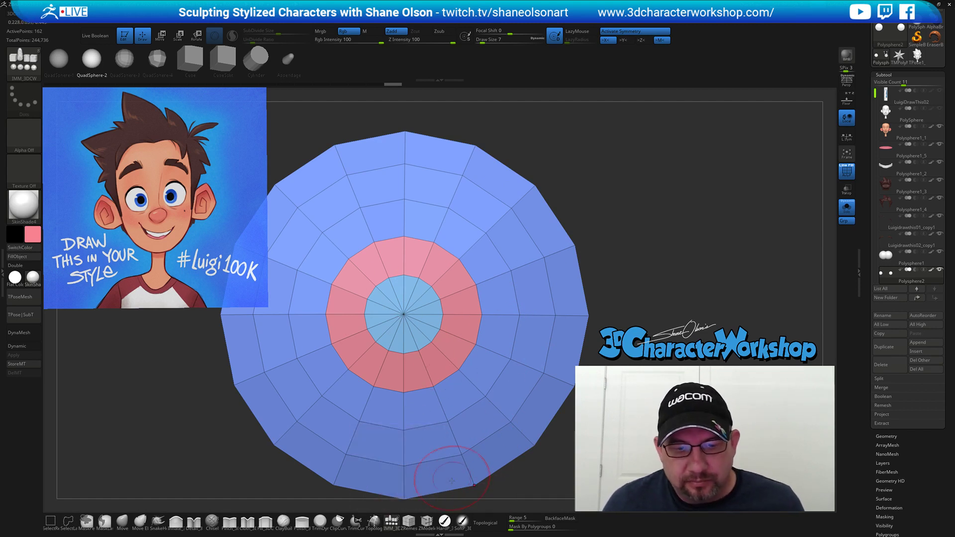
Insert tight ZModeler edge loops on both sides of the two inner polygroup borders to hold their edges.
{"action": "left_click", "coordinate": [426, 520]}
{"action": "left_click_drag", "start_coordinate": [488, 349], "coordinate": [473, 345]}
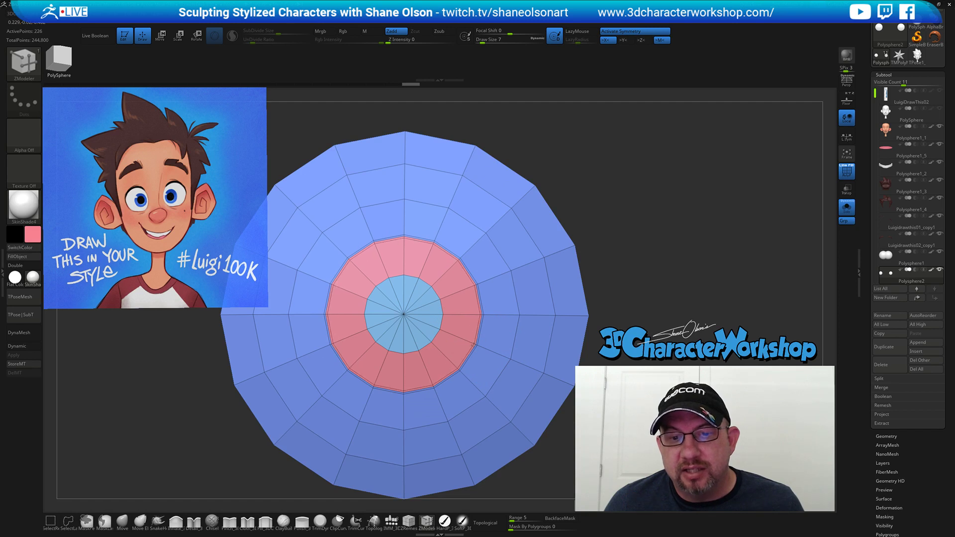
{"action": "left_click", "coordinate": [443, 333]}
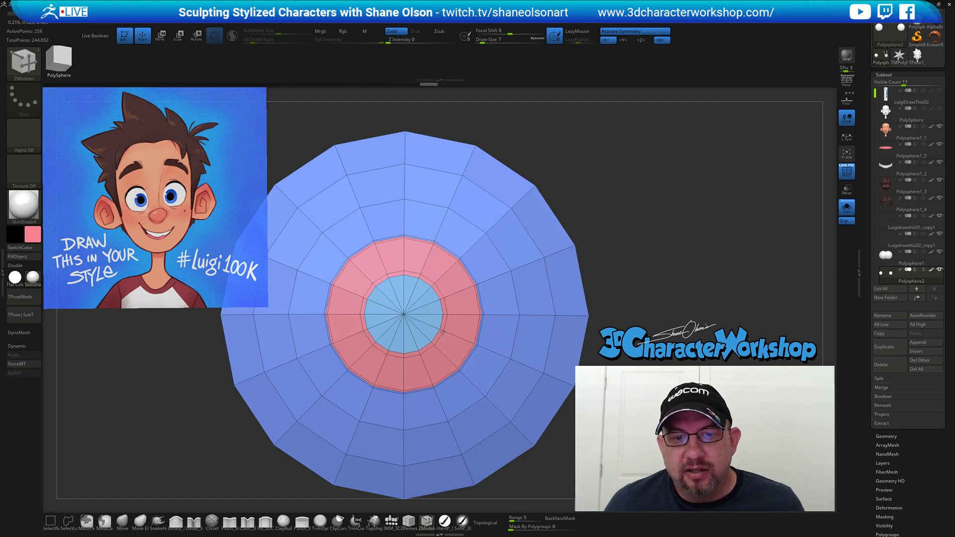
{"action": "left_click_drag", "start_coordinate": [441, 332], "coordinate": [438, 330]}
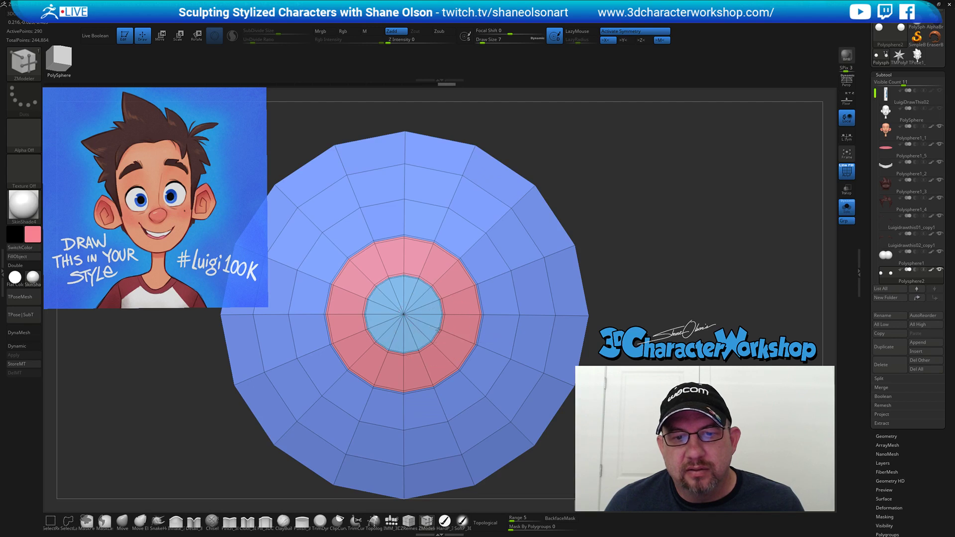
Turn on dynamic subdivision for the iris discs and inspect the smoothed shape from the front and side.
{"action": "key", "text": "d"}
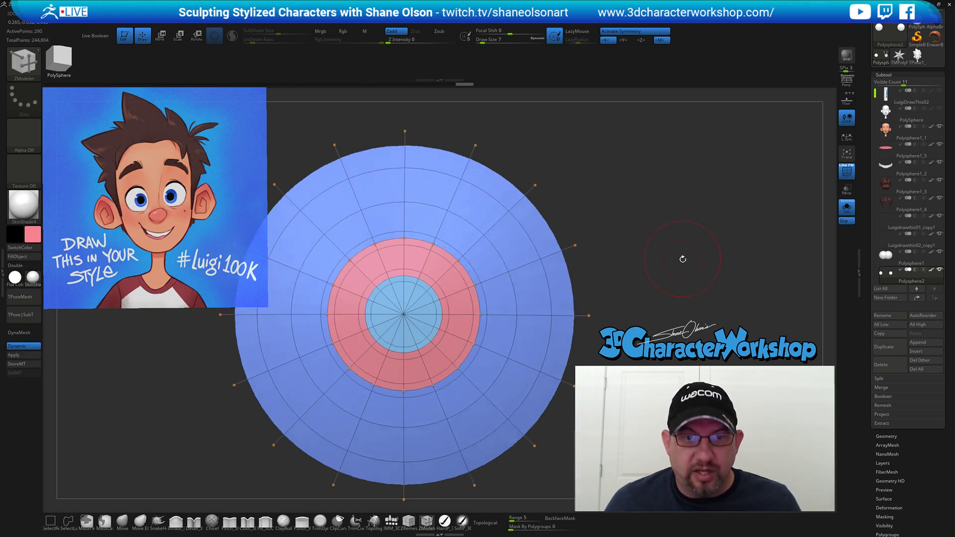
{"action": "left_click_drag", "start_coordinate": [671, 257], "coordinate": [593, 294], "text": "alt"}
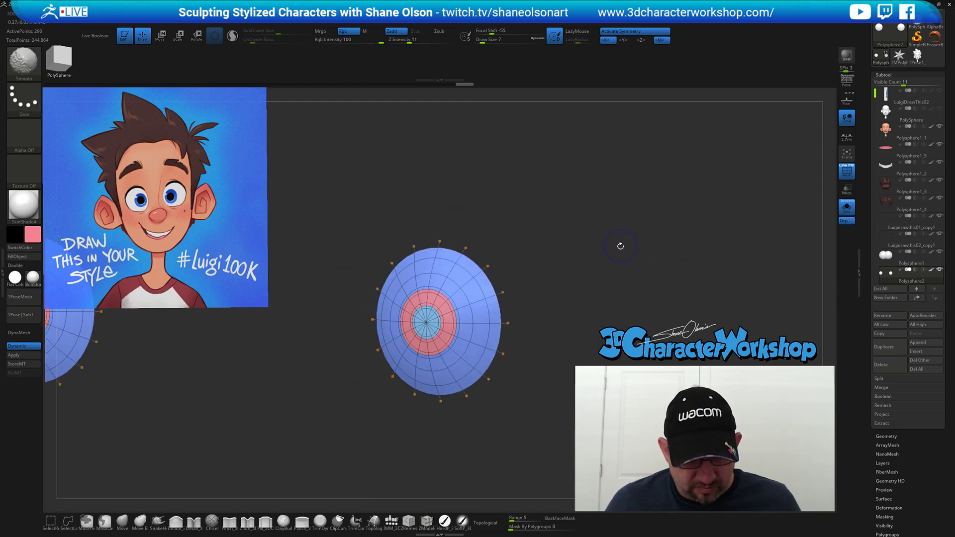
{"action": "key", "text": "shift+f"}
{"action": "left_click_drag", "start_coordinate": [646, 254], "coordinate": [622, 270]}
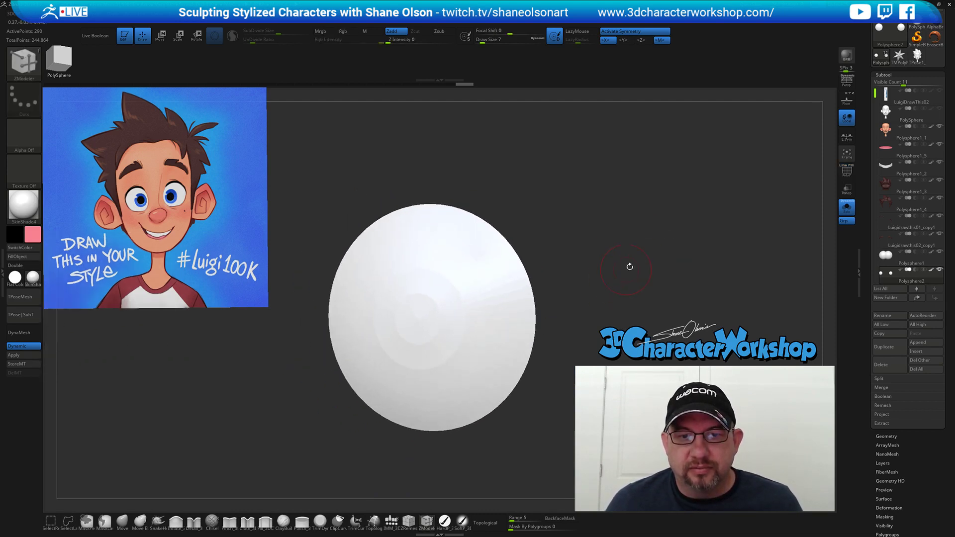
{"action": "key", "text": "shift+f"}
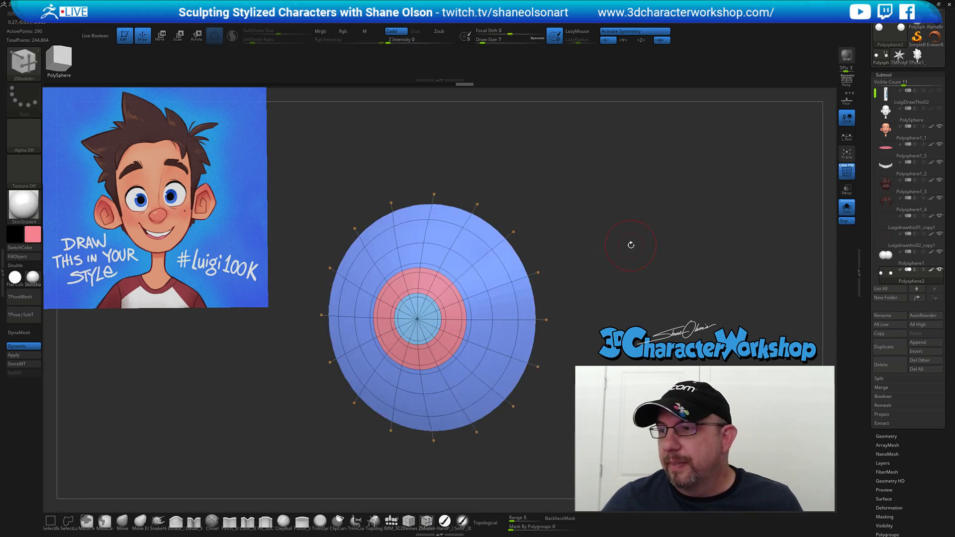
{"action": "mouse_move", "coordinate": [592, 317]}
{"action": "left_mouse_down", "text": "alt"}
{"action": "mouse_move", "coordinate": [572, 301]}
{"action": "mouse_move", "coordinate": [591, 303]}
{"action": "left_mouse_up", "text": "alt"}
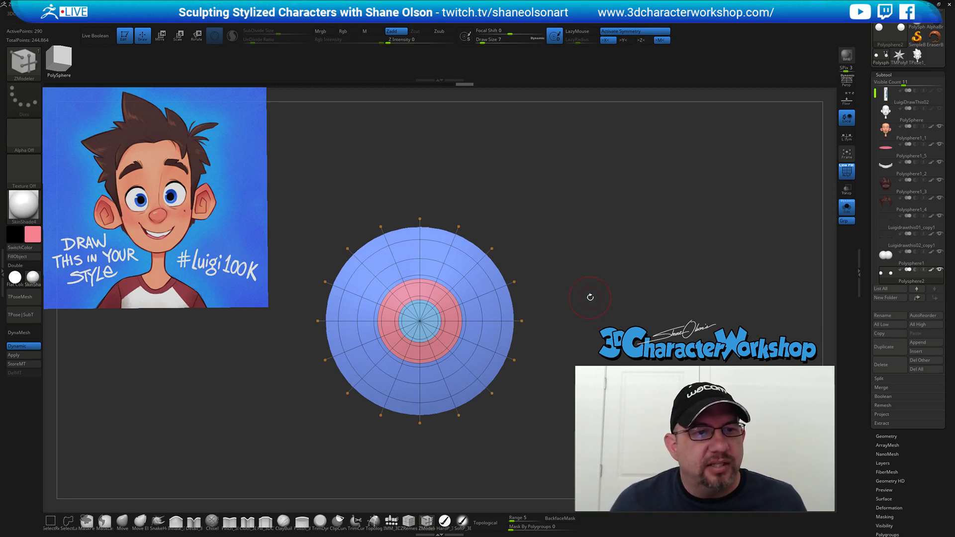
{"action": "left_click_drag", "start_coordinate": [603, 237], "coordinate": [663, 211]}
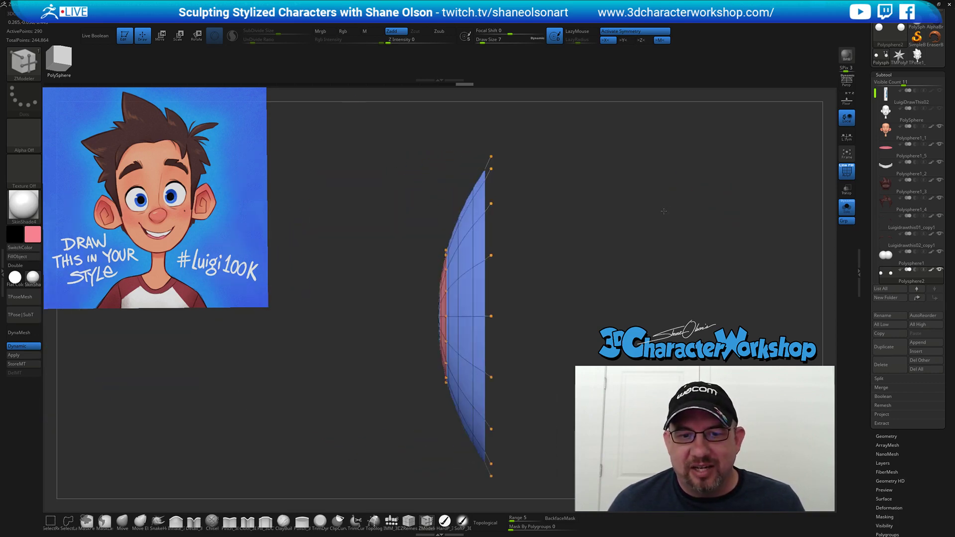
Isolate the two inner polygroups of the iris discs and merge them into one polygroup.
{"action": "left_click_drag", "start_coordinate": [378, 343], "coordinate": [441, 316]}
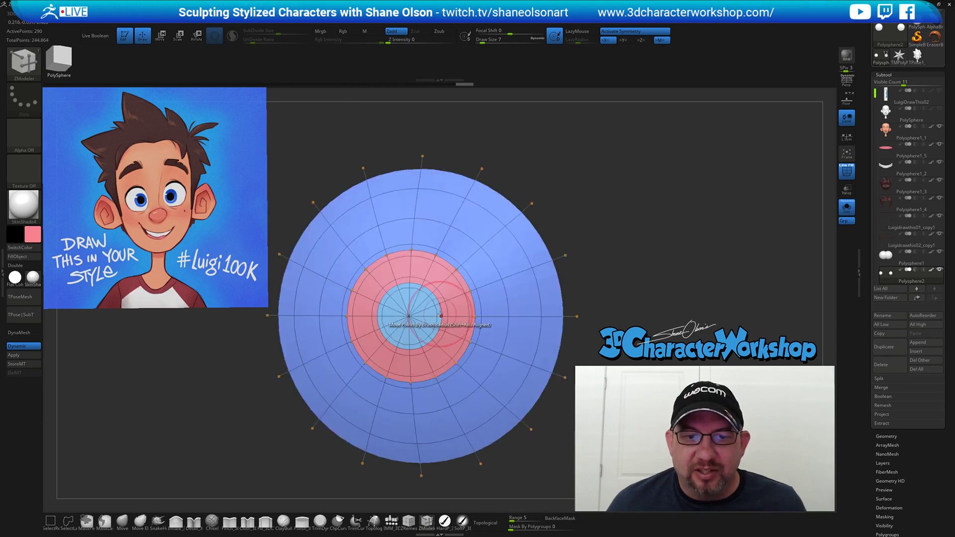
{"action": "key", "text": "shift+f"}
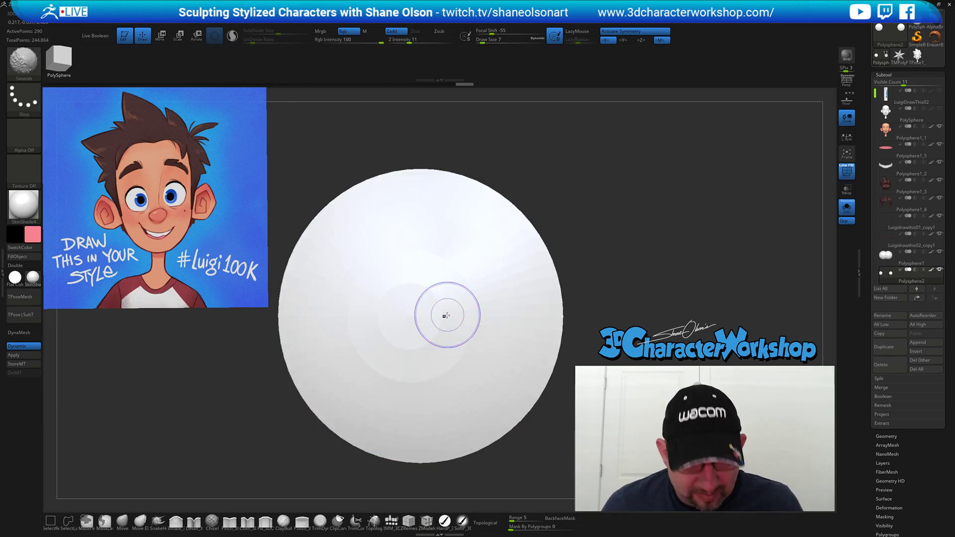
{"action": "key", "text": "shift+f"}
{"action": "key", "text": "ctrl+shift"}
{"action": "double_click", "coordinate": [497, 287], "text": "ctrl+shift"}
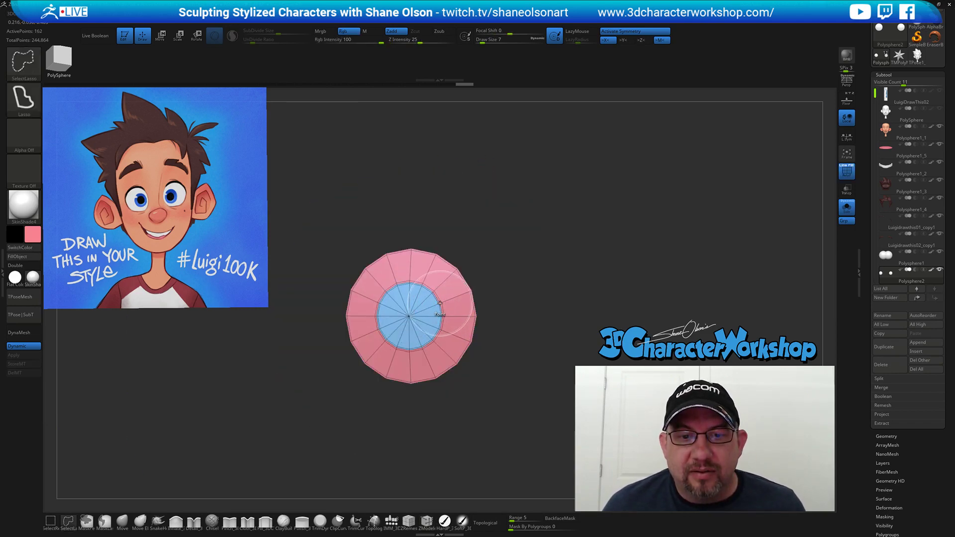
{"action": "key", "text": "ctrl+w"}
{"action": "left_click", "coordinate": [603, 267], "text": "ctrl+shift"}
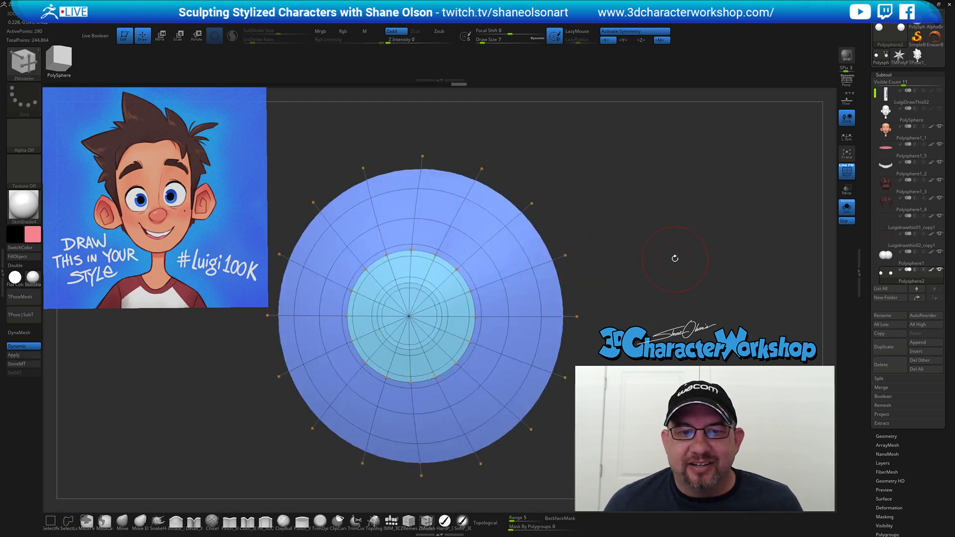
{"action": "left_click_drag", "start_coordinate": [675, 258], "coordinate": [661, 243], "text": "alt"}
Undo the polygroup merge, the dynamic subdivision and the edge loops inserted around the inner polygroup borders.
{"action": "key", "text": "ctrl+z"}
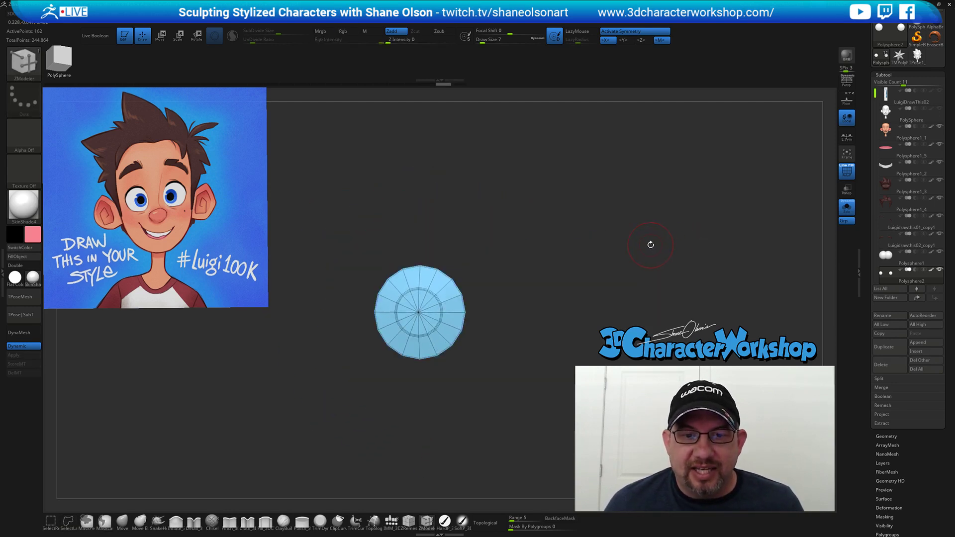
{"action": "key", "text": "ctrl+z"}
{"action": "key", "text": "ctrl+z"}
{"action": "key", "text": "ctrl+z"}
{"action": "key", "text": "ctrl+z"}
{"action": "key", "text": "ctrl+z"}
{"action": "key", "text": "ctrl+z"}
{"action": "key", "text": "ctrl+z"}
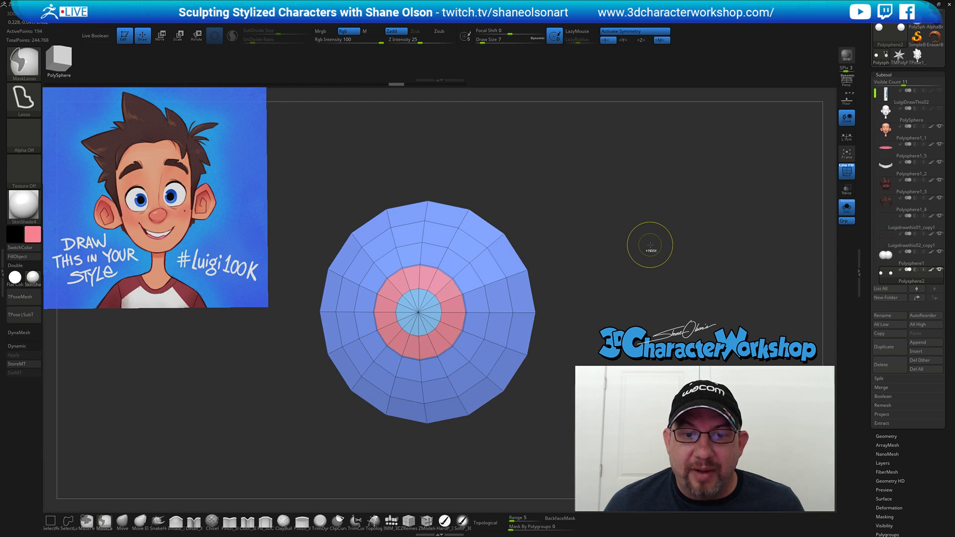
Isolate the two inner polygroups of the low-poly iris discs and combine them into a single pupil polygroup.
{"action": "left_click_drag", "start_coordinate": [641, 241], "coordinate": [625, 255]}
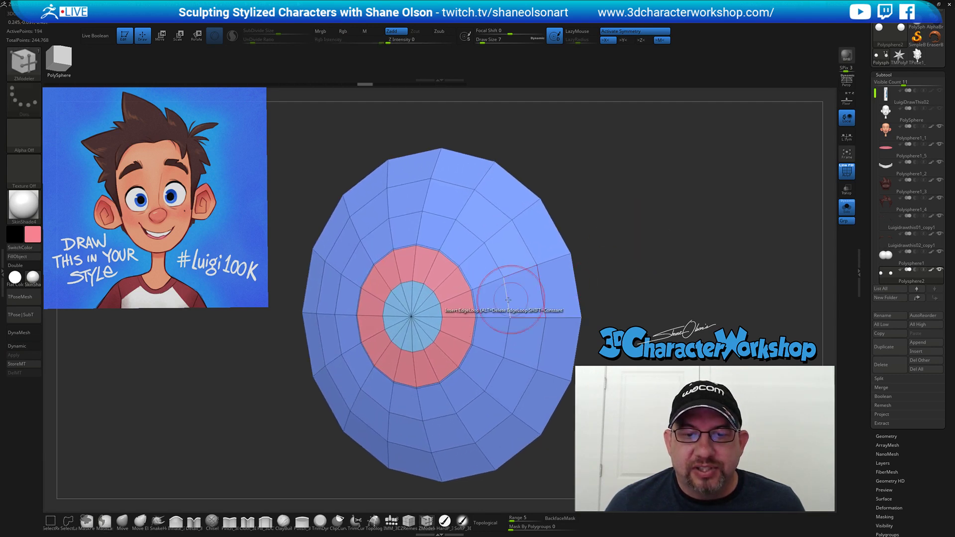
{"action": "left_click", "coordinate": [440, 304], "text": "ctrl+shift"}
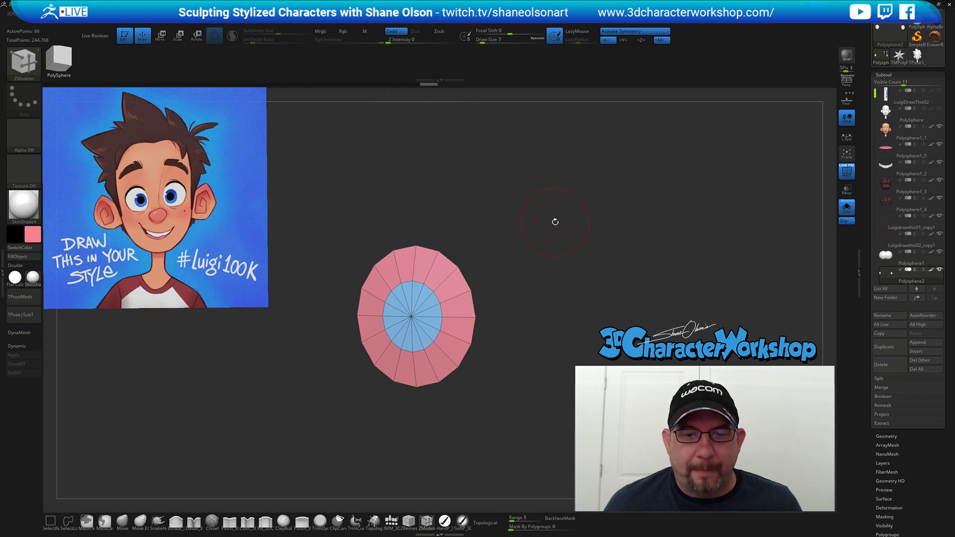
{"action": "key", "text": "ctrl+w"}
{"action": "left_click", "coordinate": [595, 259], "text": "ctrl+shift"}
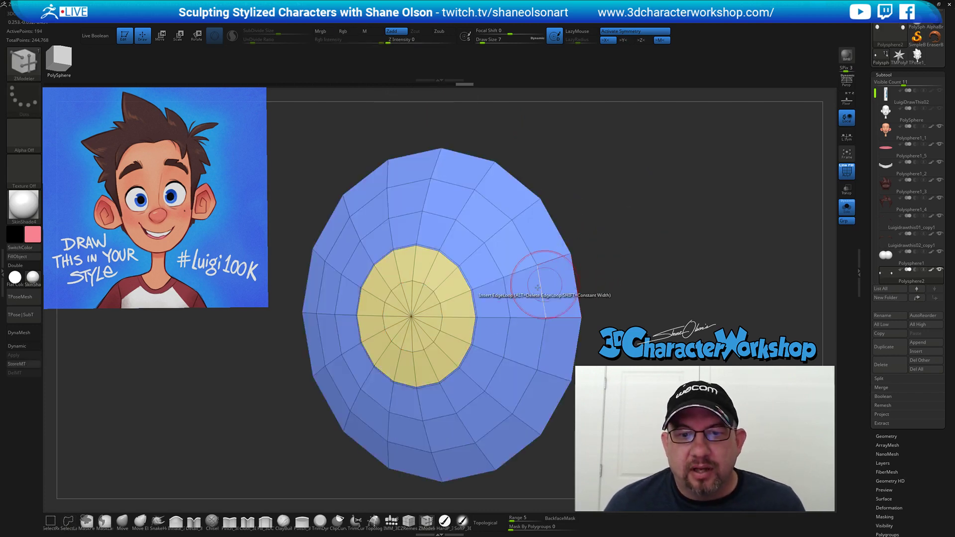
Insert a tight edge loop just inside the pupil polygroup border and turn on dynamic subdivision for the discs.
{"action": "left_click_drag", "start_coordinate": [462, 296], "coordinate": [469, 293]}
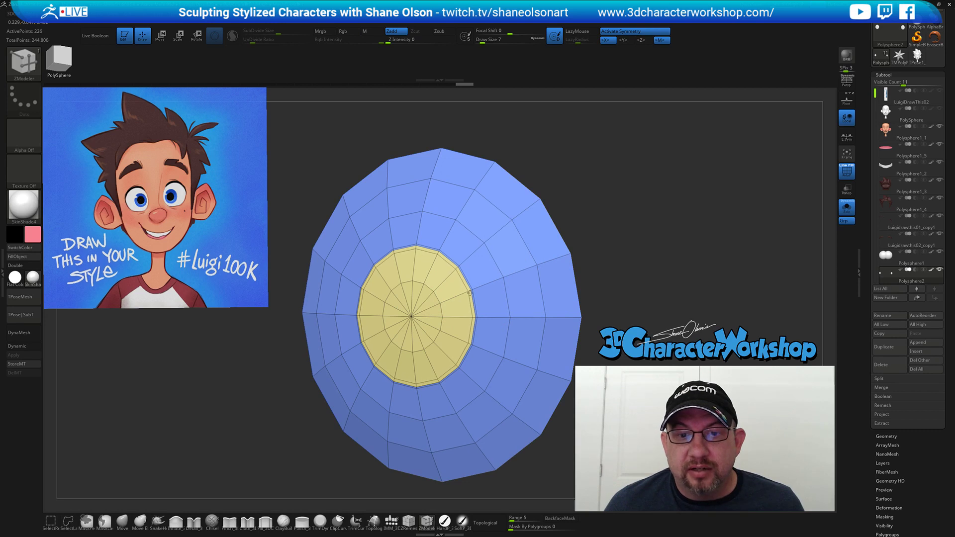
{"action": "left_click_drag", "start_coordinate": [666, 228], "coordinate": [663, 206], "text": "alt"}
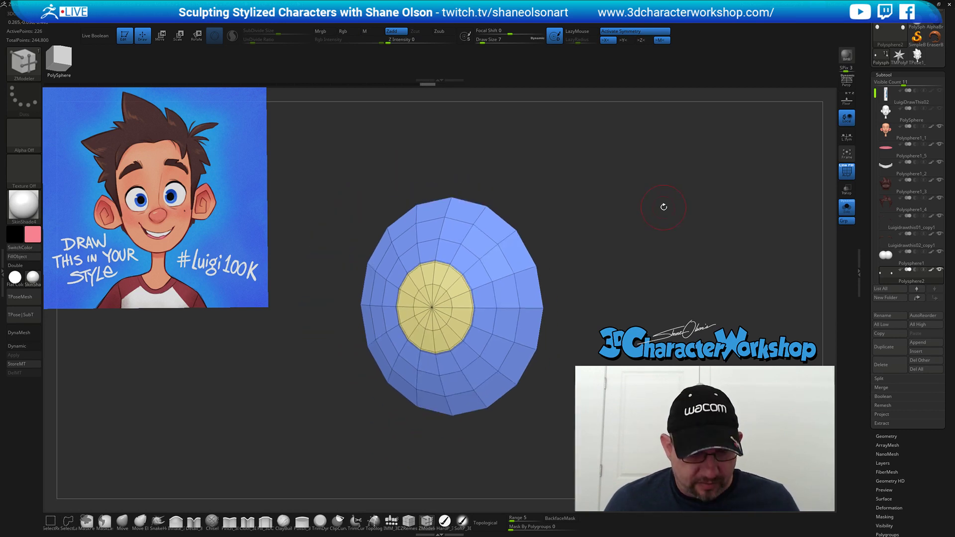
{"action": "key", "text": "d"}
{"action": "left_click_drag", "start_coordinate": [638, 265], "coordinate": [638, 255], "text": "shift"}
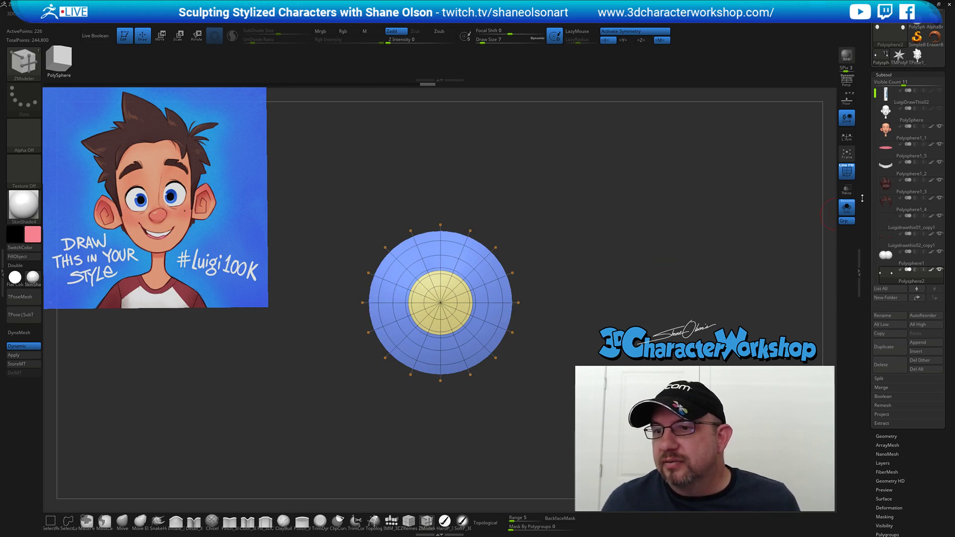
Show the whole head again and move the iris discs slightly inward toward the nose.
{"action": "left_click", "coordinate": [696, 282]}
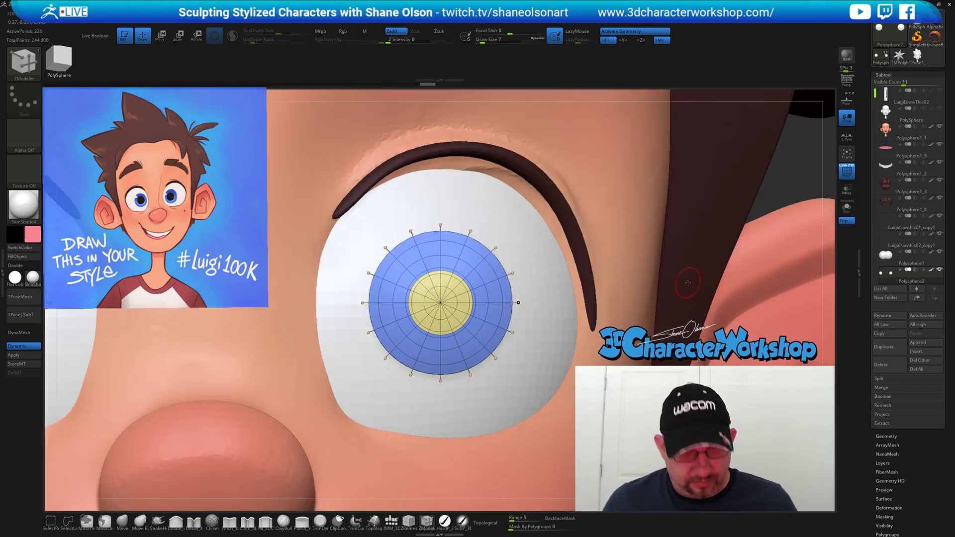
{"action": "key", "text": "f"}
{"action": "left_click_drag", "start_coordinate": [673, 268], "coordinate": [681, 242], "text": "alt"}
{"action": "key", "text": "w"}
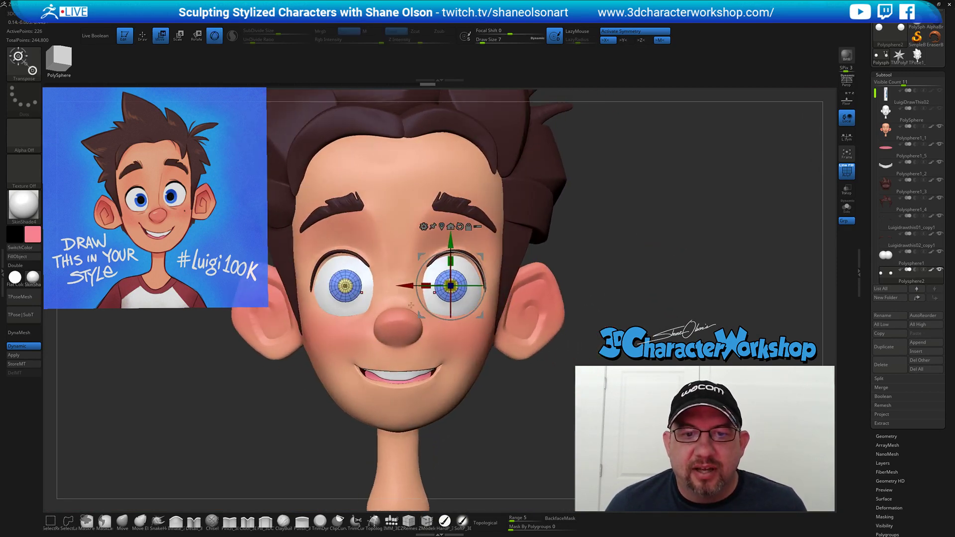
{"action": "left_click_drag", "start_coordinate": [405, 286], "coordinate": [398, 288]}
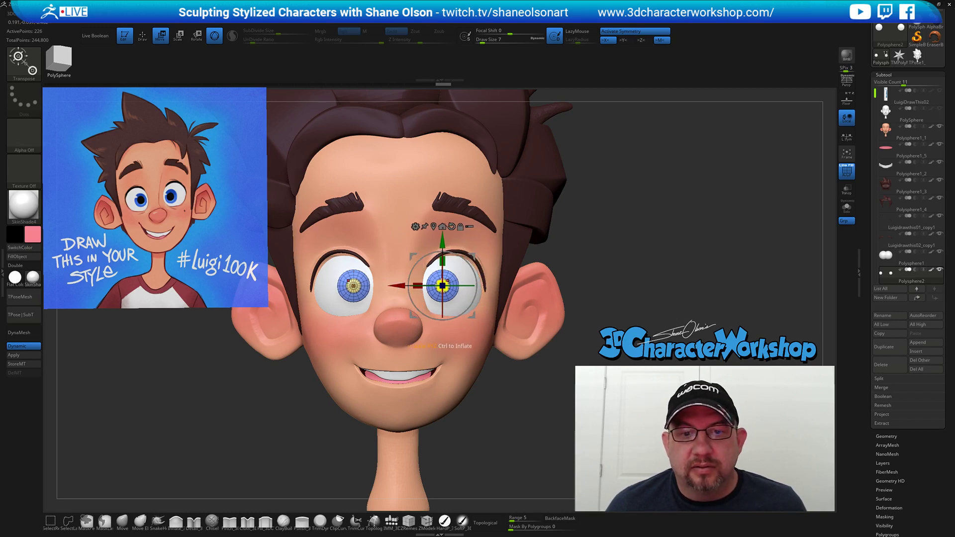
Turn on local symmetry, then scale the iris discs up and lower them slightly on the eyeballs.
{"action": "left_click", "coordinate": [847, 139]}
{"action": "right_click_drag", "start_coordinate": [667, 165], "coordinate": [663, 176], "text": "ctrl"}
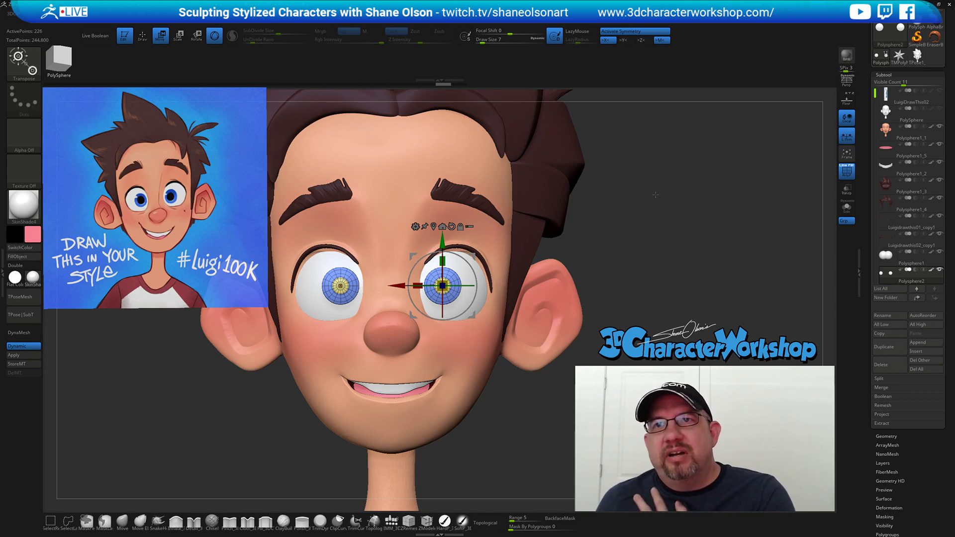
{"action": "left_click_drag", "start_coordinate": [444, 282], "coordinate": [458, 275]}
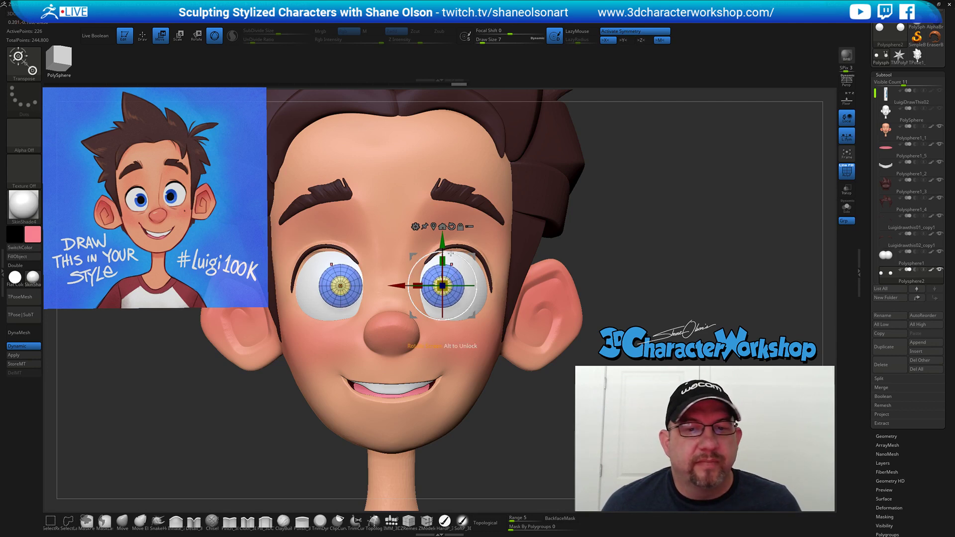
{"action": "left_click_drag", "start_coordinate": [446, 242], "coordinate": [445, 246]}
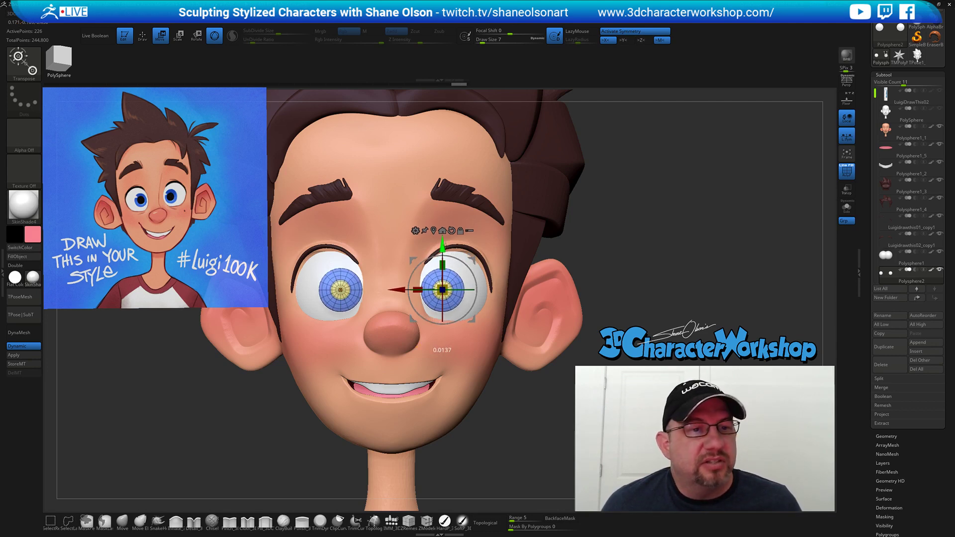
Rotate the iris discs about the vertical axis to follow the curvature of the eyeballs.
{"action": "left_click_drag", "start_coordinate": [681, 230], "coordinate": [595, 234]}
{"action": "left_click_drag", "start_coordinate": [409, 290], "coordinate": [432, 297]}
{"action": "left_click_drag", "start_coordinate": [340, 260], "coordinate": [441, 262], "text": "shift"}
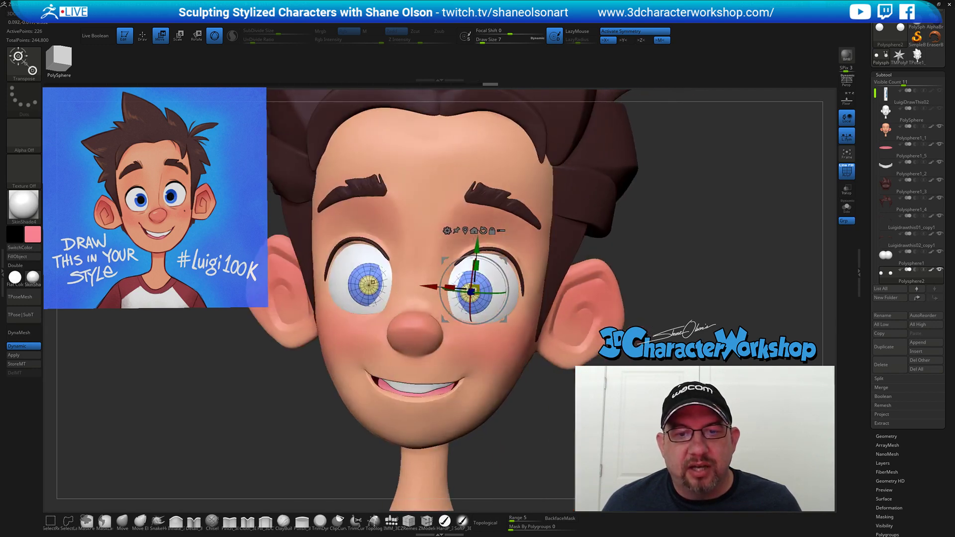
{"action": "left_click_drag", "start_coordinate": [673, 216], "coordinate": [659, 249]}
{"action": "left_click_drag", "start_coordinate": [490, 301], "coordinate": [499, 300]}
{"action": "left_click_drag", "start_coordinate": [678, 217], "coordinate": [658, 206]}
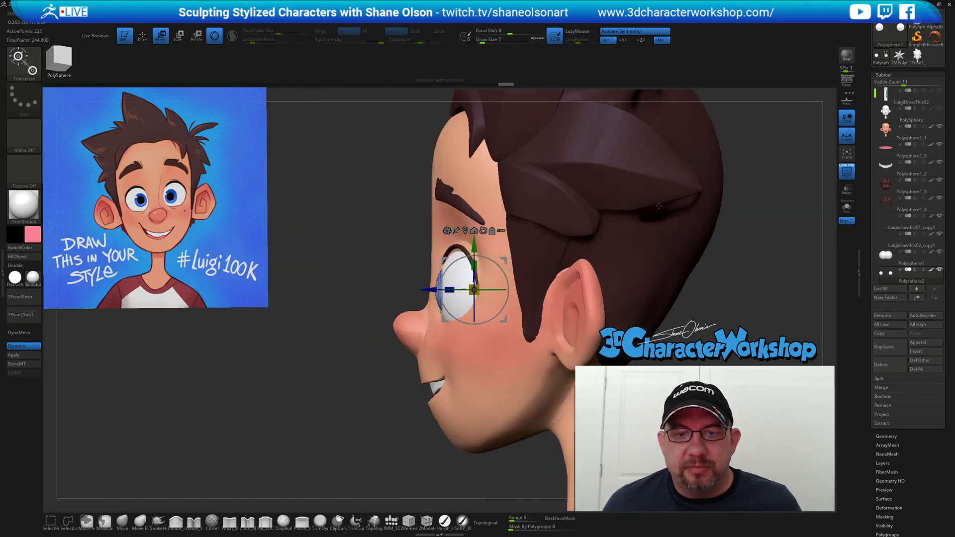
Adjust the transform gizmo's depth from the side view and refine the iris discs' rotation against the eyeballs.
{"action": "left_click_drag", "start_coordinate": [428, 290], "coordinate": [395, 290]}
{"action": "left_click_drag", "start_coordinate": [341, 224], "coordinate": [627, 233]}
{"action": "left_click_drag", "start_coordinate": [452, 298], "coordinate": [467, 297]}
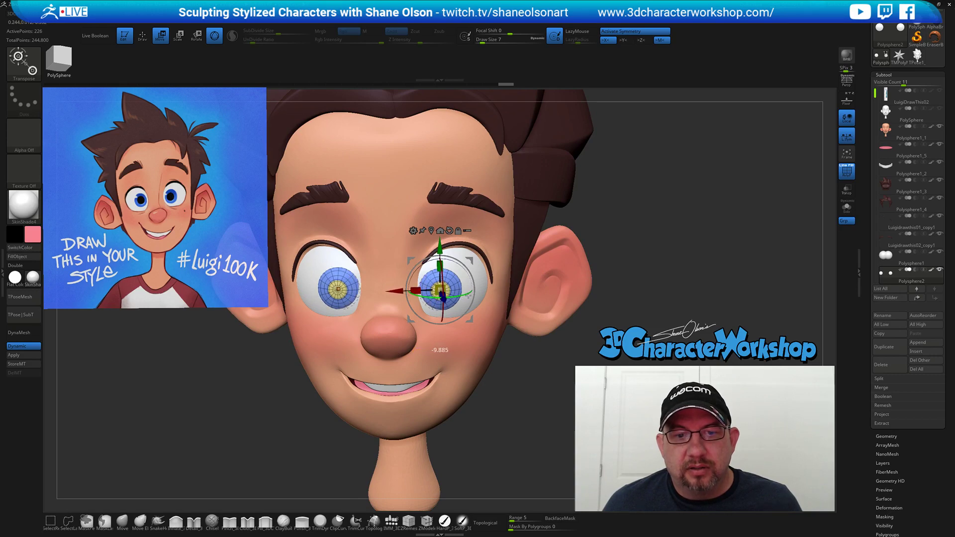
{"action": "left_click_drag", "start_coordinate": [612, 227], "coordinate": [422, 276]}
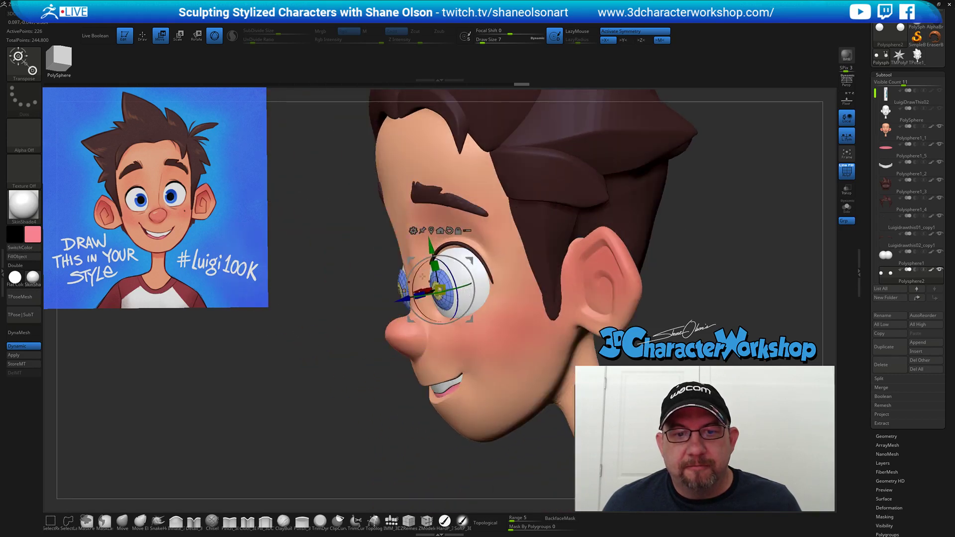
{"action": "left_click_drag", "start_coordinate": [276, 237], "coordinate": [326, 232]}
{"action": "left_click_drag", "start_coordinate": [473, 290], "coordinate": [471, 291]}
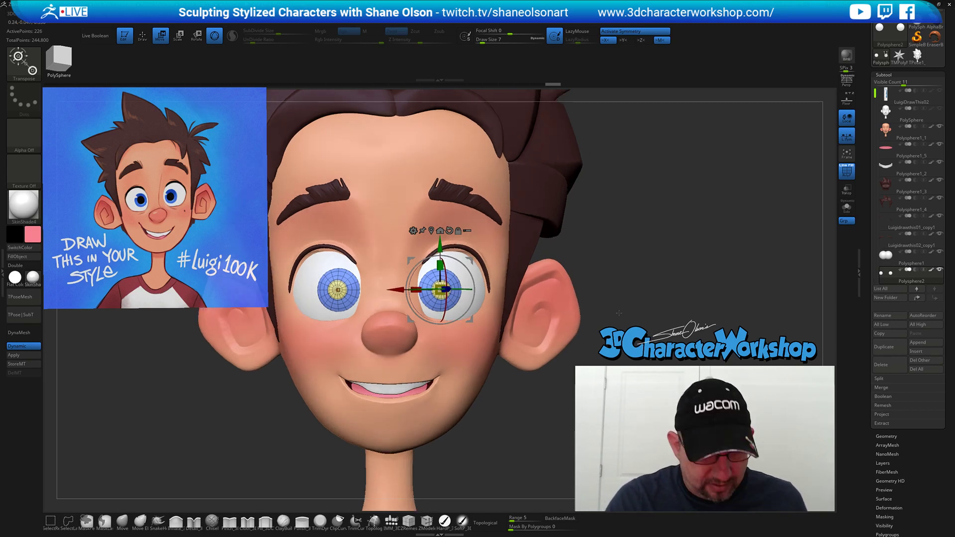
Nudge the iris discs slightly outward, fine-tune their fit on the eyeballs and leave the transform gizmo.
{"action": "mouse_move", "coordinate": [625, 299]}
{"action": "left_mouse_down"}
{"action": "mouse_move", "coordinate": [597, 299]}
{"action": "mouse_move", "coordinate": [635, 302]}
{"action": "mouse_move", "coordinate": [618, 304]}
{"action": "left_mouse_up"}
{"action": "left_click_drag", "start_coordinate": [401, 289], "coordinate": [404, 289]}
{"action": "left_click_drag", "start_coordinate": [631, 291], "coordinate": [462, 302]}
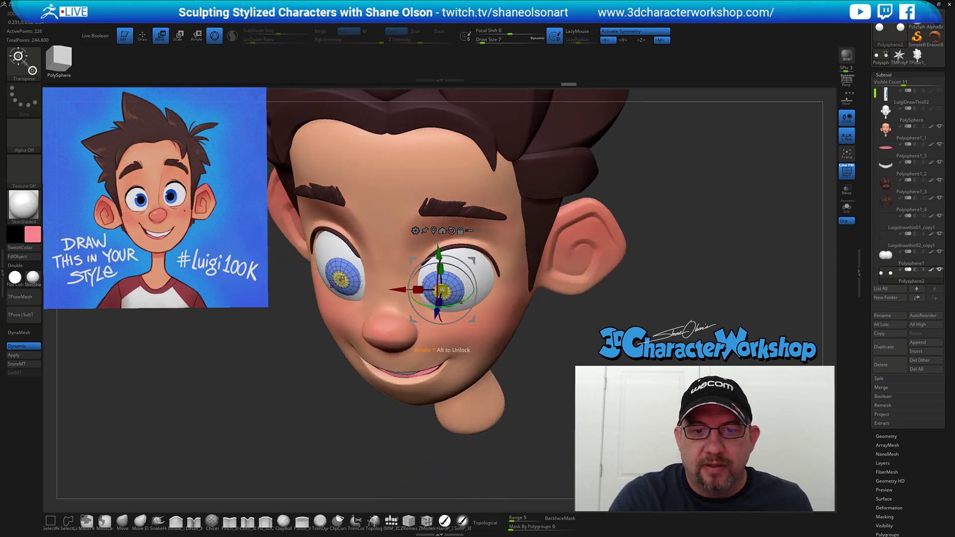
{"action": "left_click_drag", "start_coordinate": [552, 330], "coordinate": [429, 268]}
{"action": "left_click_drag", "start_coordinate": [617, 269], "coordinate": [661, 303], "text": "alt"}
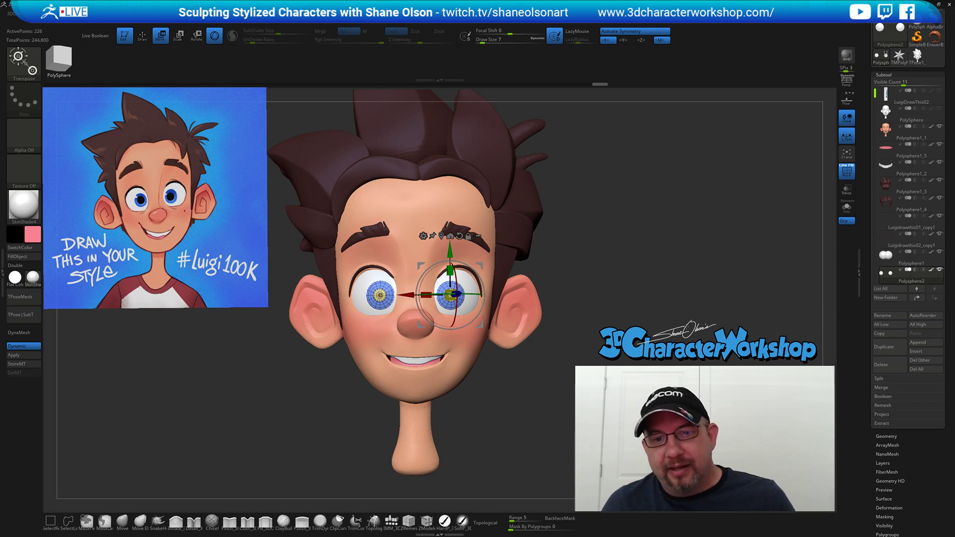
{"action": "right_click_drag", "start_coordinate": [623, 253], "coordinate": [627, 262], "text": "ctrl"}
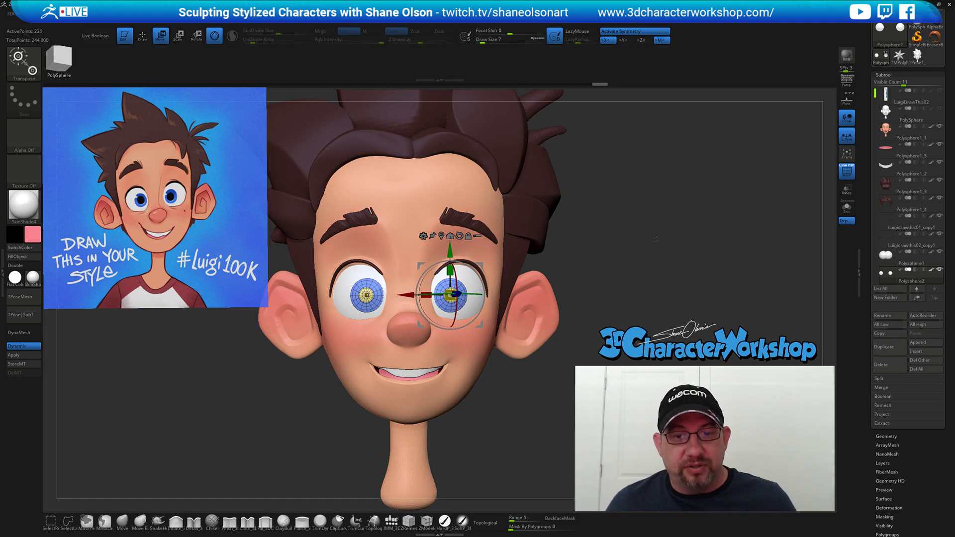
{"action": "left_click_drag", "start_coordinate": [656, 239], "coordinate": [661, 241]}
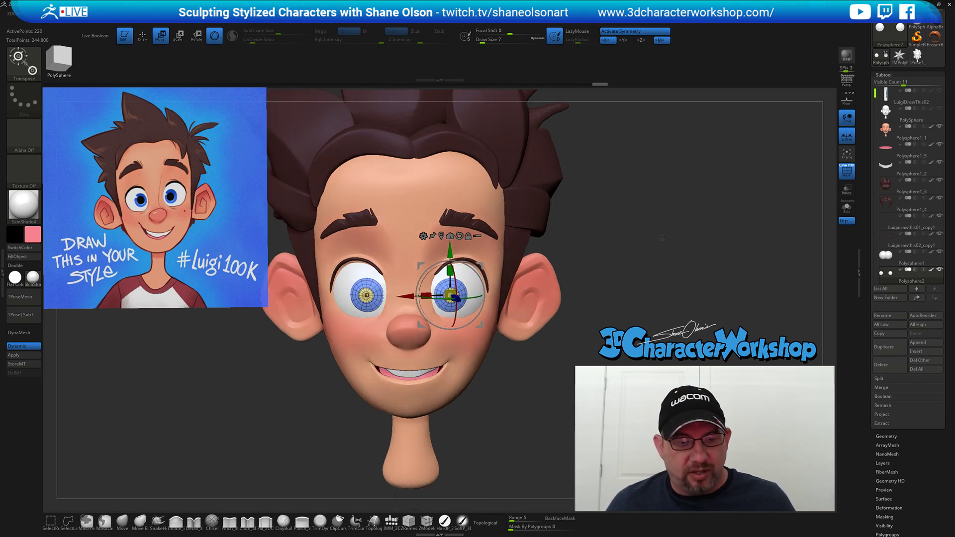
{"action": "key", "text": "q"}
Hide all subtools except the eyeballs and the iris discs.
{"action": "right_click_drag", "start_coordinate": [695, 201], "coordinate": [693, 198], "text": "ctrl"}
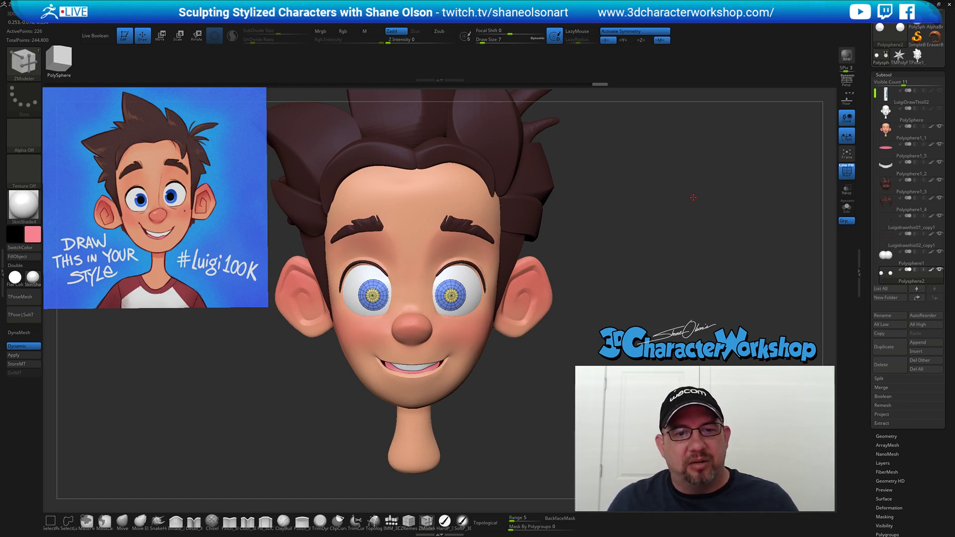
{"action": "left_click_drag", "start_coordinate": [680, 211], "coordinate": [706, 226]}
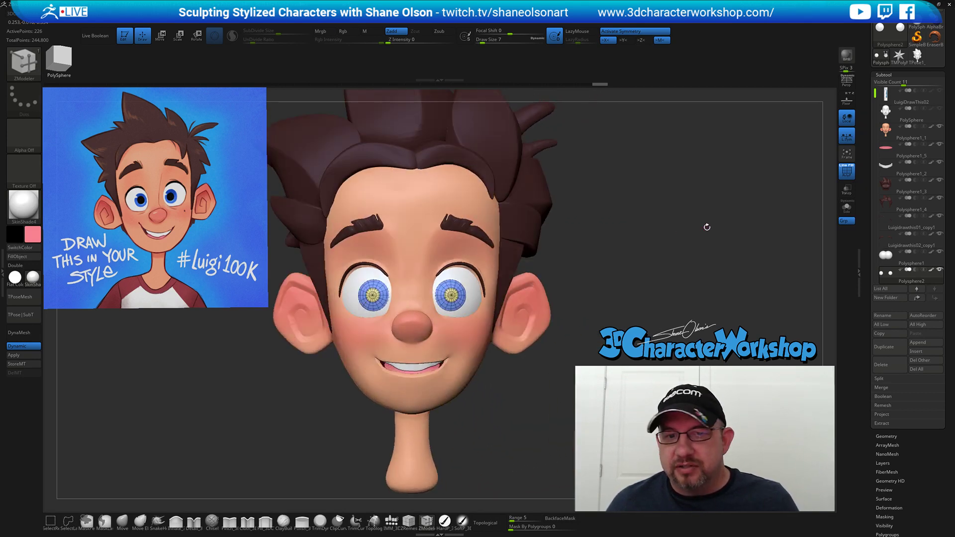
{"action": "mouse_move", "coordinate": [886, 261]}
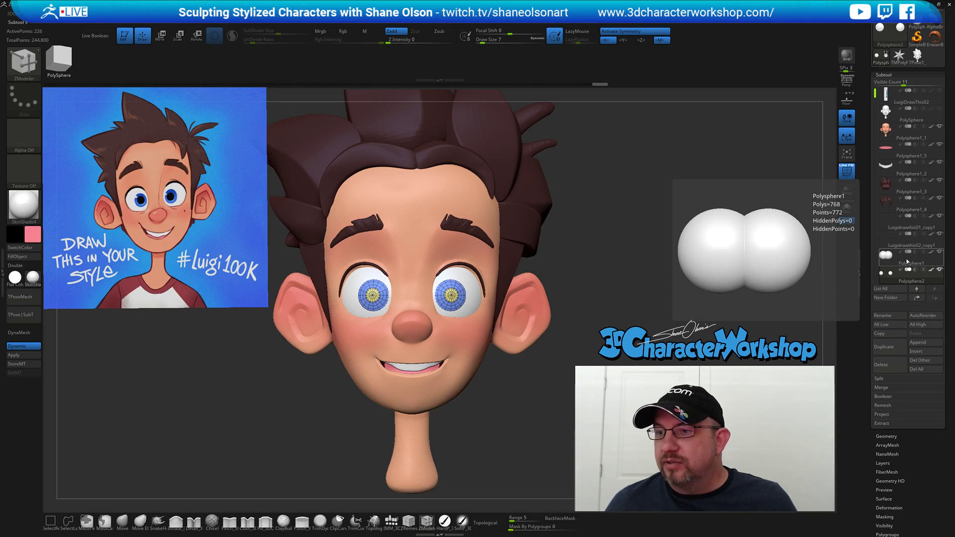
{"action": "left_click", "coordinate": [939, 253]}
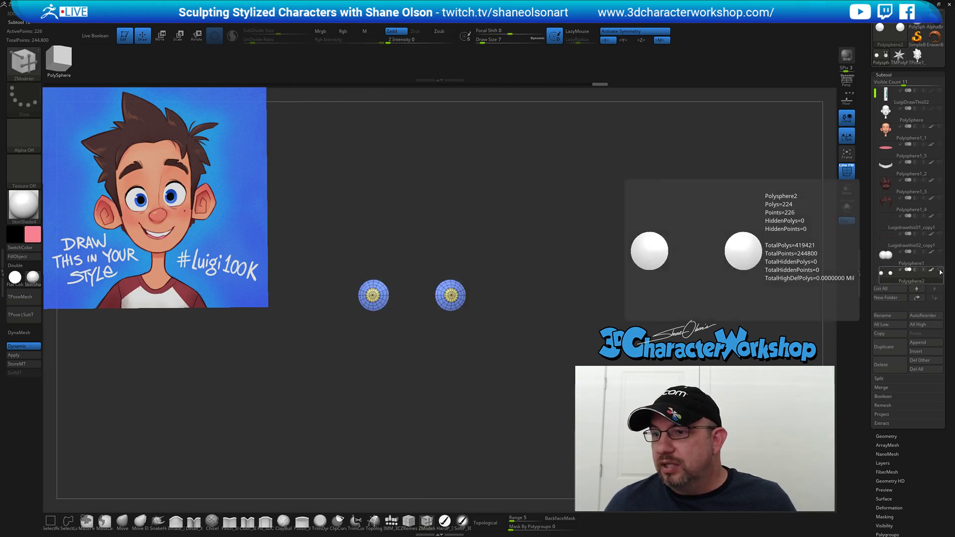
{"action": "left_click", "coordinate": [940, 270]}
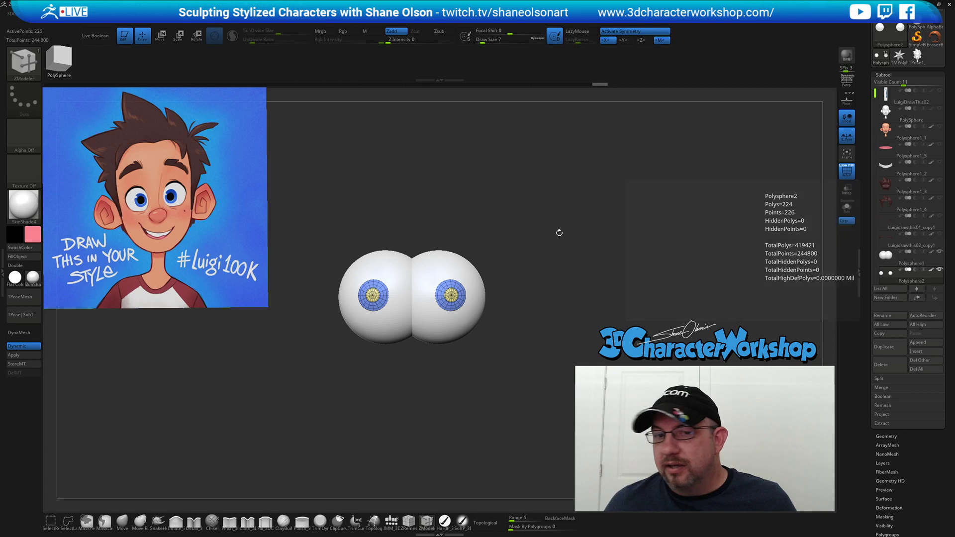
Project the iris discs onto the eyeballs with ProjectAll and check the fit from several angles.
{"action": "right_click_drag", "start_coordinate": [542, 242], "coordinate": [555, 287], "text": "ctrl"}
{"action": "left_click_drag", "start_coordinate": [591, 255], "coordinate": [612, 230]}
{"action": "key", "text": "2"}
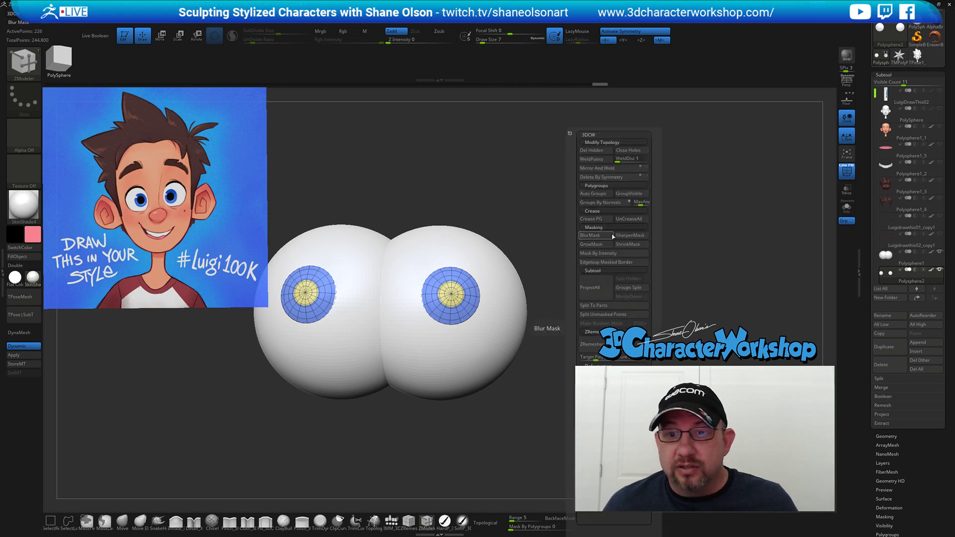
{"action": "left_click", "coordinate": [593, 287]}
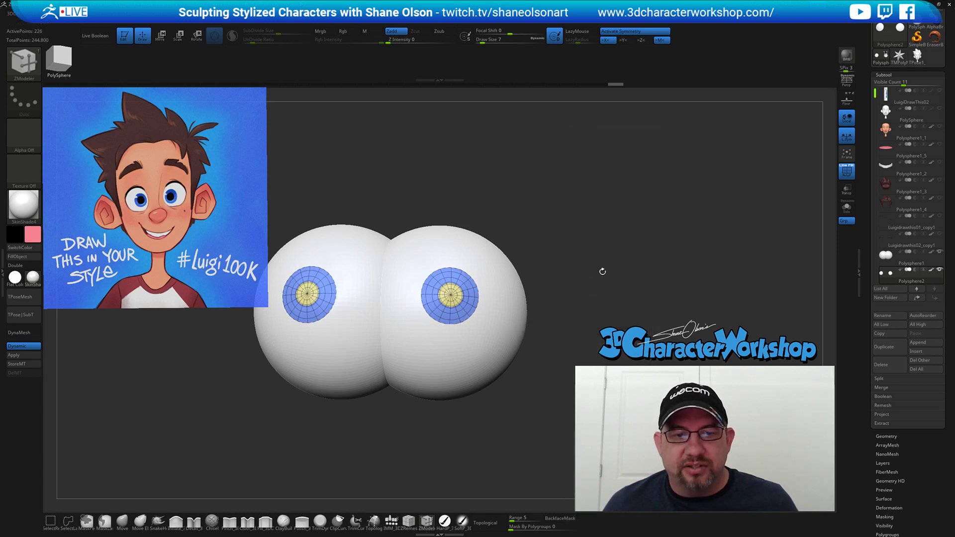
{"action": "left_click_drag", "start_coordinate": [640, 219], "coordinate": [490, 289]}
{"action": "left_click_drag", "start_coordinate": [657, 202], "coordinate": [664, 250], "text": "shift"}
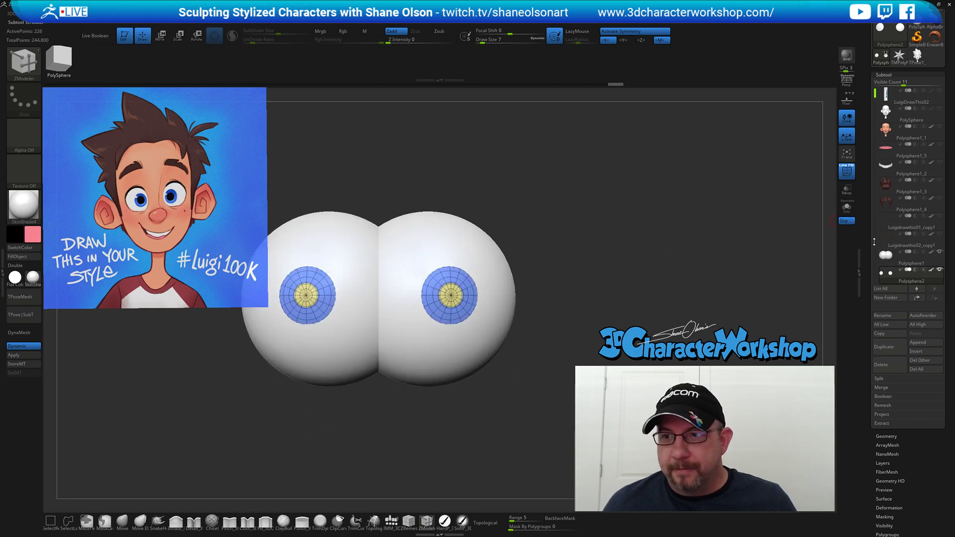
Make all subtools visible again and check the iris discs against the whole face.
{"action": "mouse_move", "coordinate": [937, 271]}
{"action": "key", "text": "shift"}
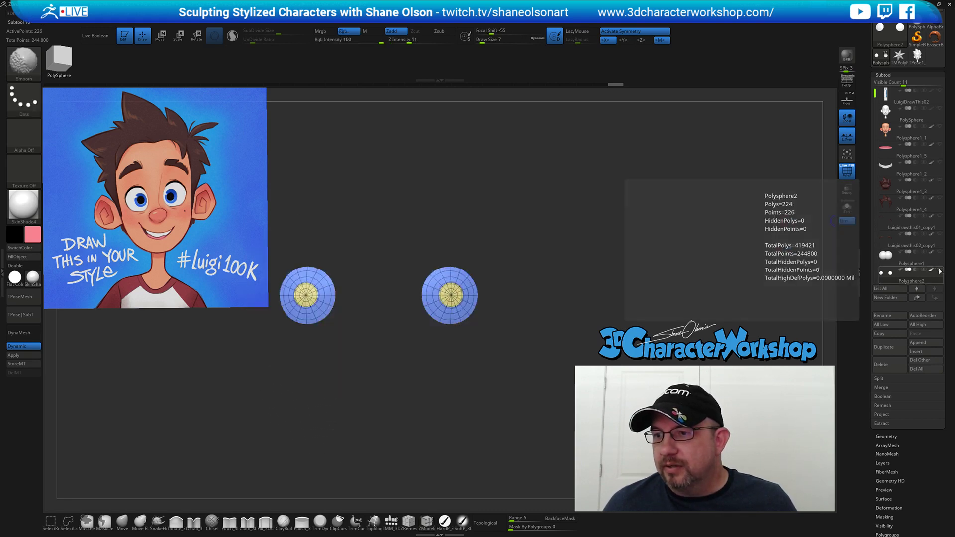
{"action": "left_click", "coordinate": [939, 269], "text": "shift"}
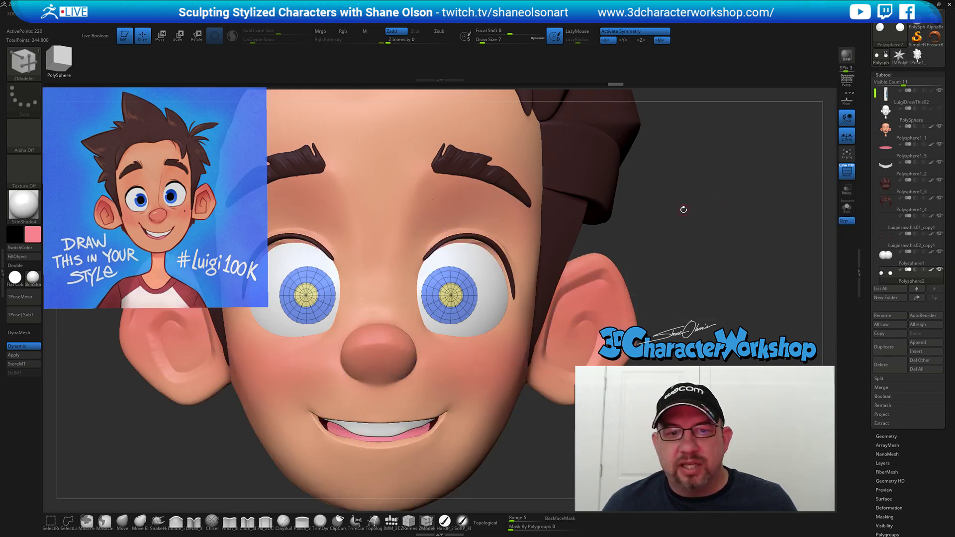
{"action": "key", "text": "f"}
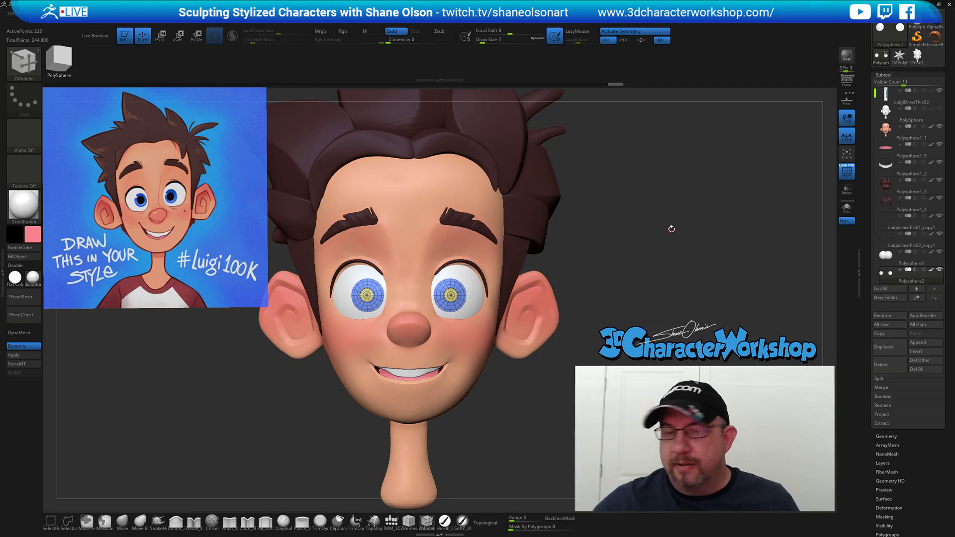
{"action": "right_click_drag", "start_coordinate": [578, 294], "coordinate": [587, 326], "text": "ctrl"}
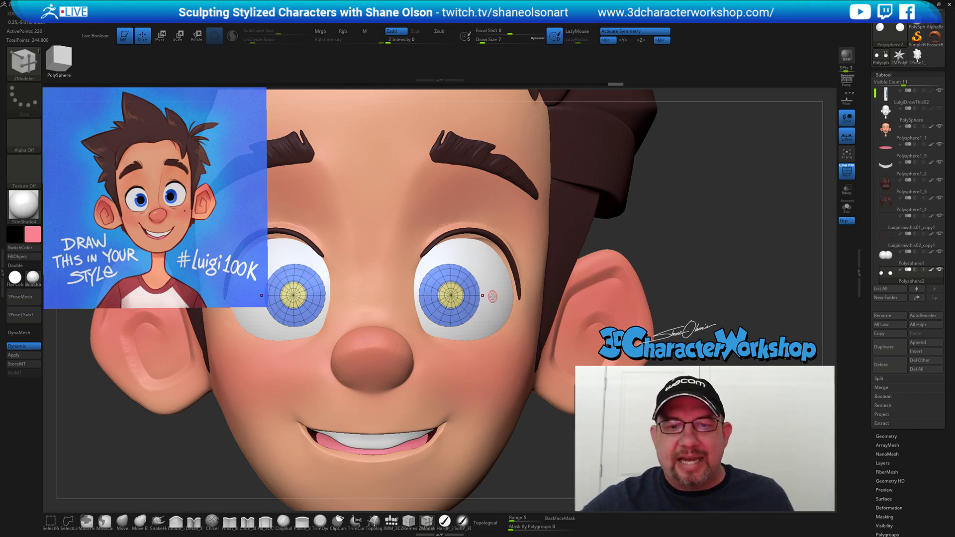
{"action": "left_click_drag", "start_coordinate": [721, 199], "coordinate": [720, 207]}
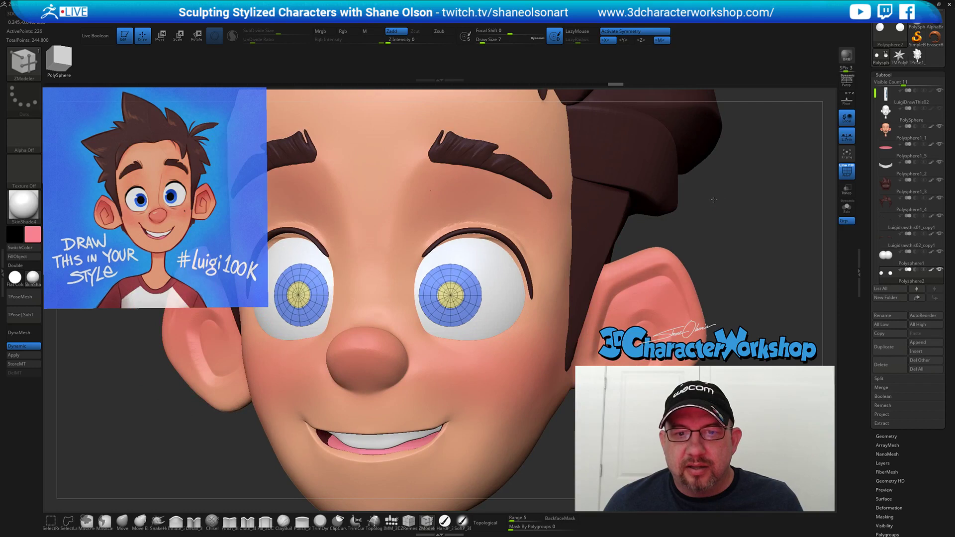
Solo the iris discs, turn off their dynamic subdivision and delete the two tight edge loops bordering the pupil.
{"action": "left_click", "coordinate": [846, 207]}
{"action": "left_click_drag", "start_coordinate": [707, 271], "coordinate": [690, 277], "text": "alt"}
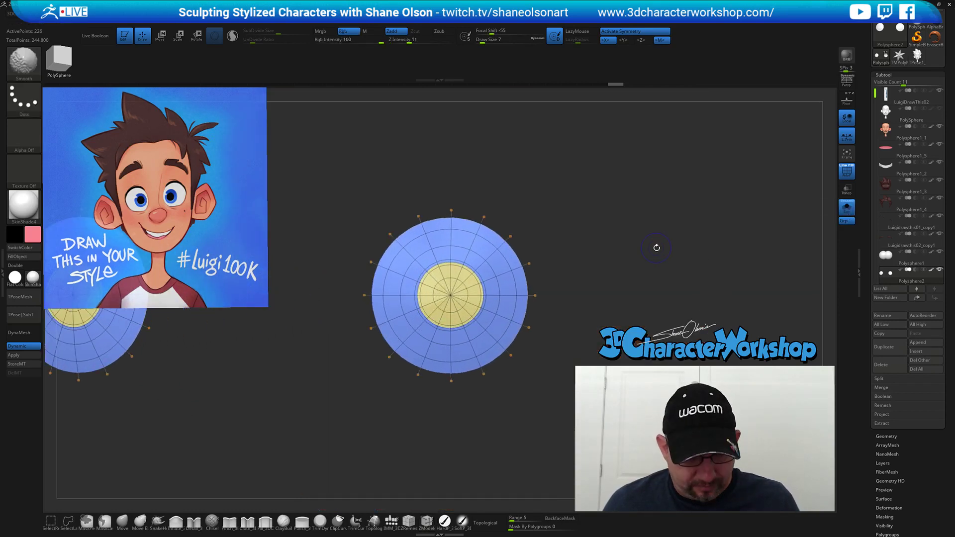
{"action": "key", "text": "shift+d"}
{"action": "left_click_drag", "start_coordinate": [623, 222], "coordinate": [671, 209], "text": "alt"}
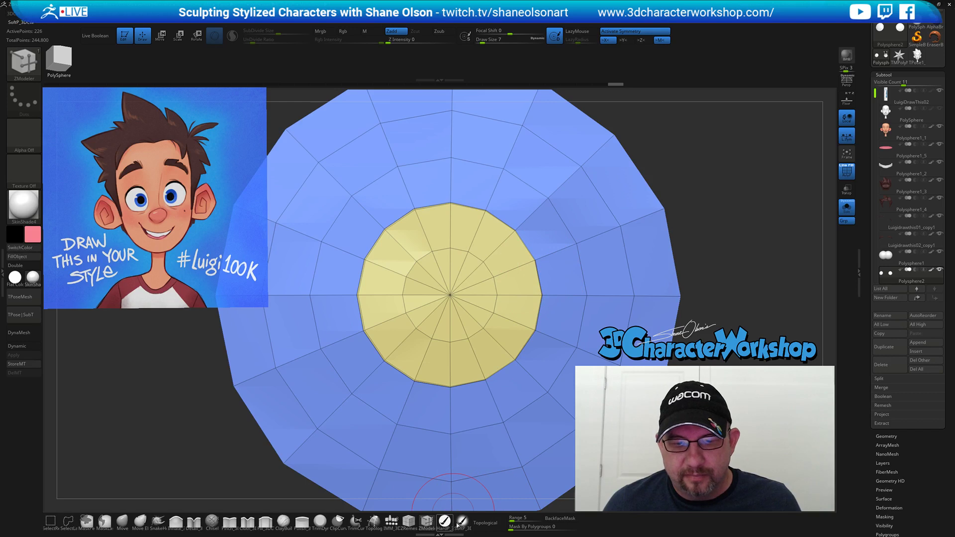
{"action": "left_click", "coordinate": [539, 318], "text": "alt"}
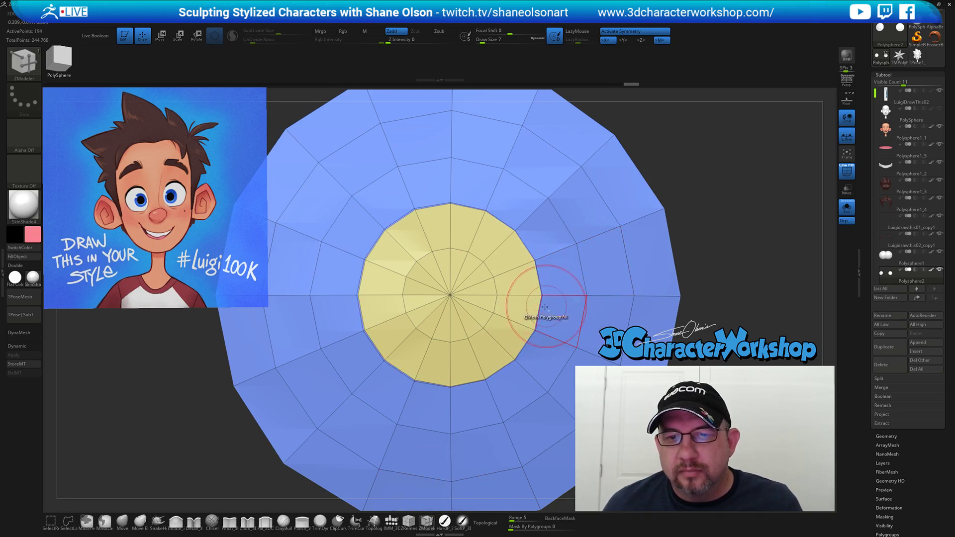
{"action": "left_click", "coordinate": [537, 310], "text": "alt"}
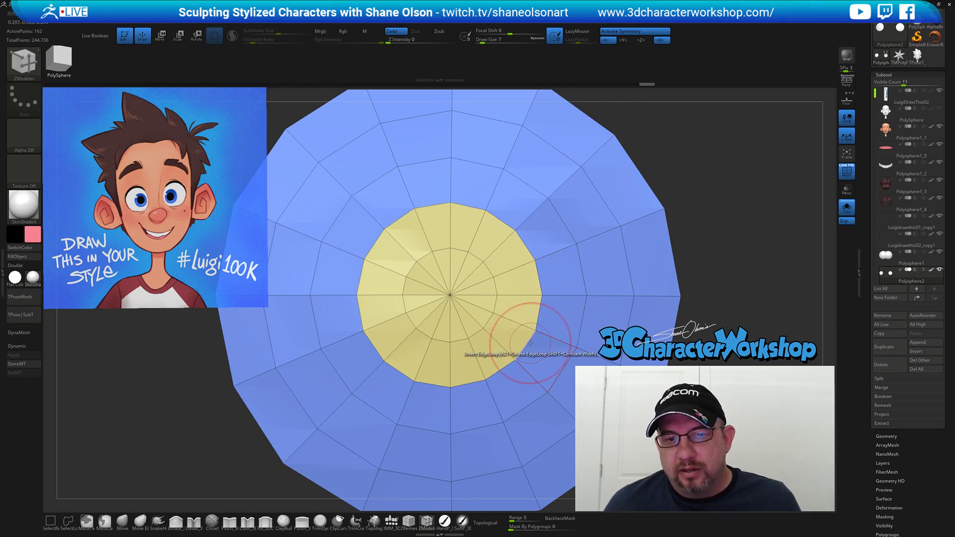
Try to enlarge the pupil by sliding its border with the ZModeler Slide action targeting EdgeLoop Complete, and undo the slide.
{"action": "key", "text": "space"}
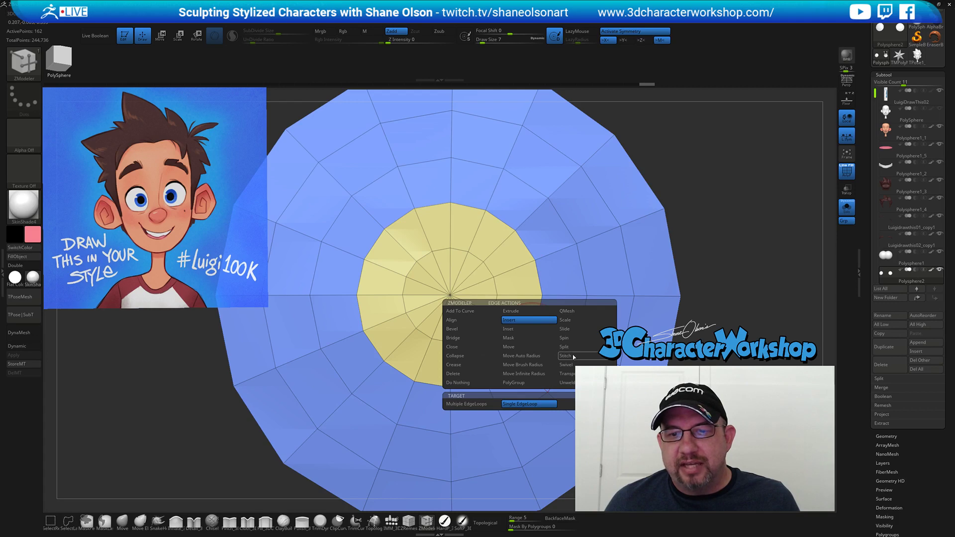
{"action": "left_click", "coordinate": [570, 330]}
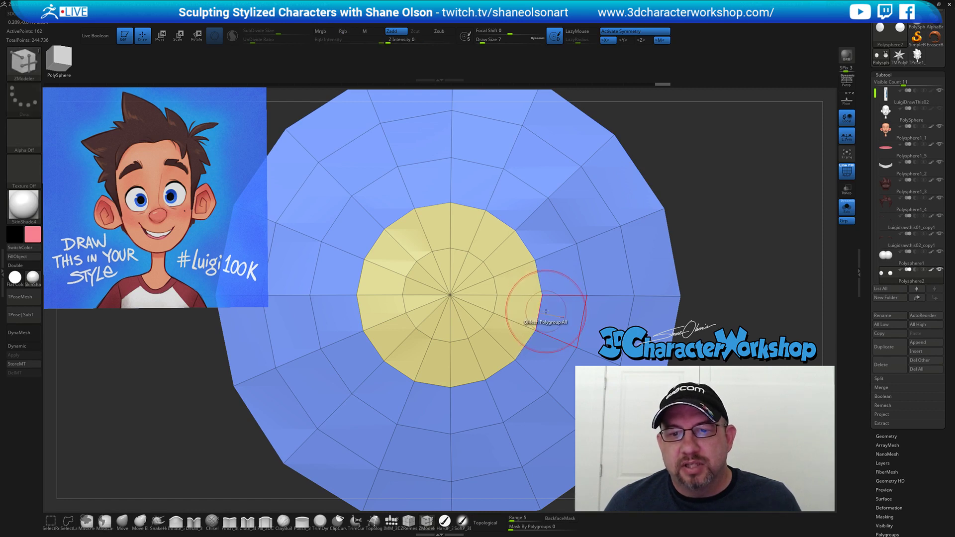
{"action": "key", "text": "space"}
{"action": "left_click", "coordinate": [533, 403]}
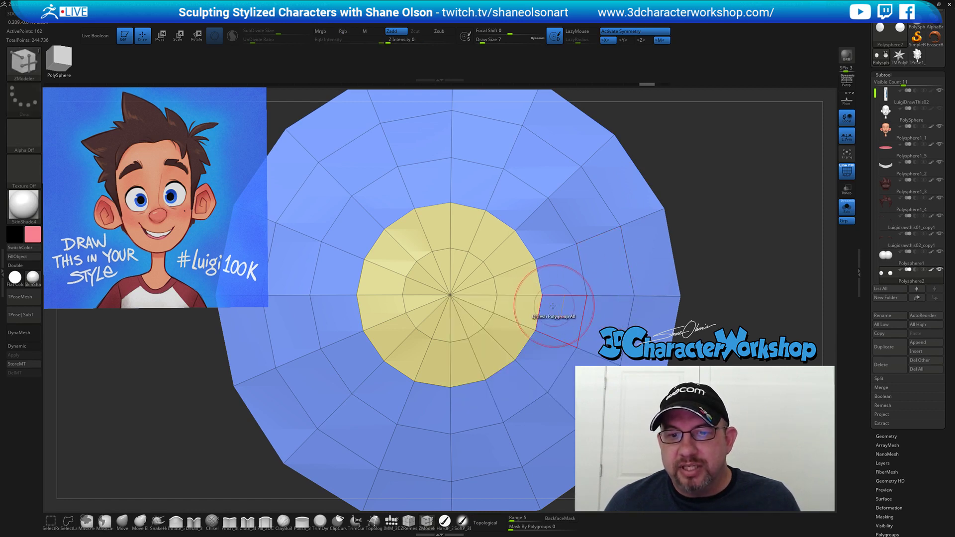
{"action": "left_click_drag", "start_coordinate": [540, 311], "coordinate": [563, 319]}
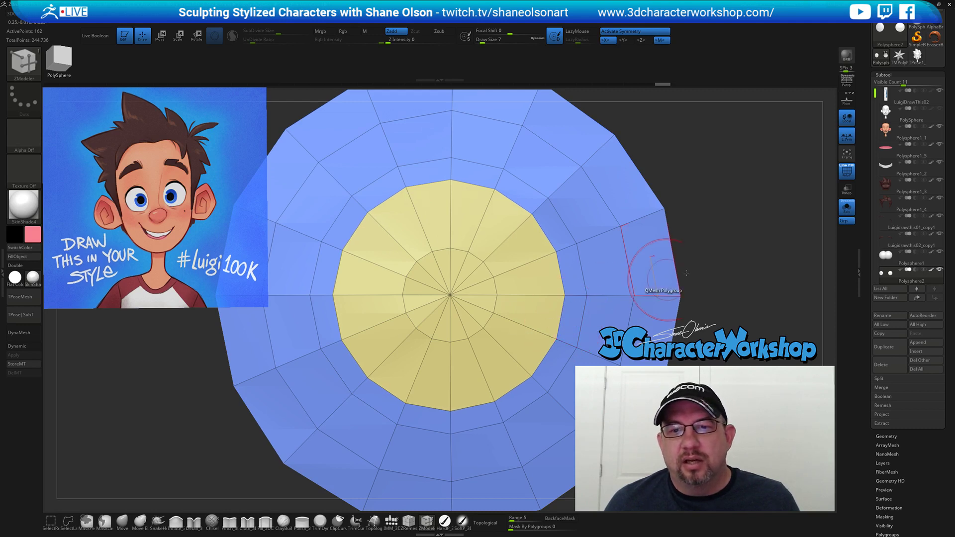
{"action": "key", "text": "ctrl+z"}
Turn off Solo to bring back the full head and hide the height-ruler subtool.
{"action": "left_click_drag", "start_coordinate": [761, 242], "coordinate": [652, 232], "text": "alt"}
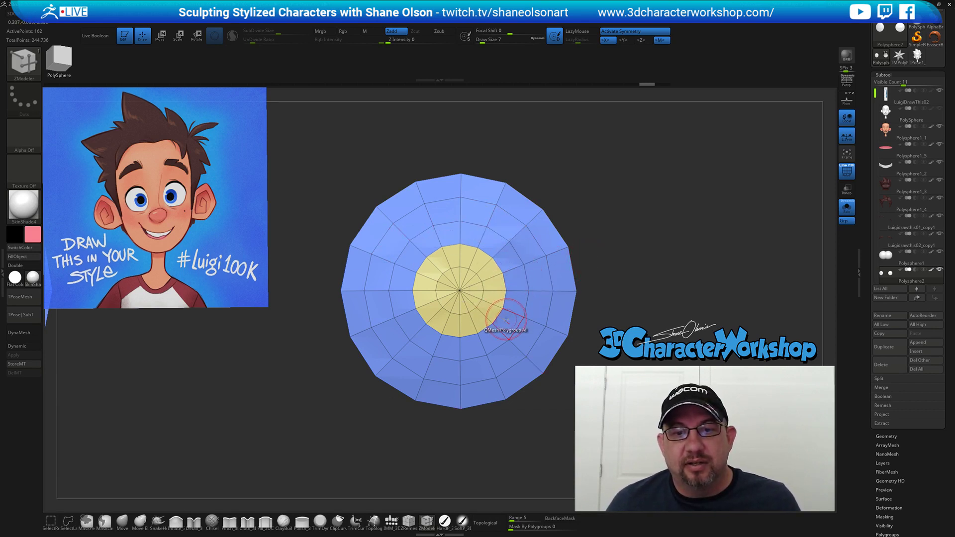
{"action": "left_click_drag", "start_coordinate": [682, 215], "coordinate": [717, 209]}
{"action": "left_click", "coordinate": [847, 207]}
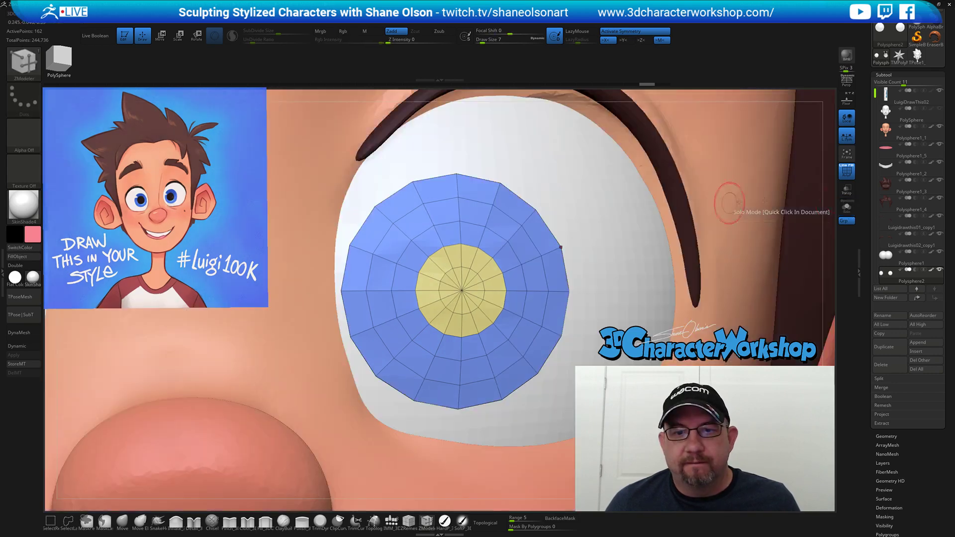
{"action": "key", "text": "f"}
{"action": "key", "text": "f"}
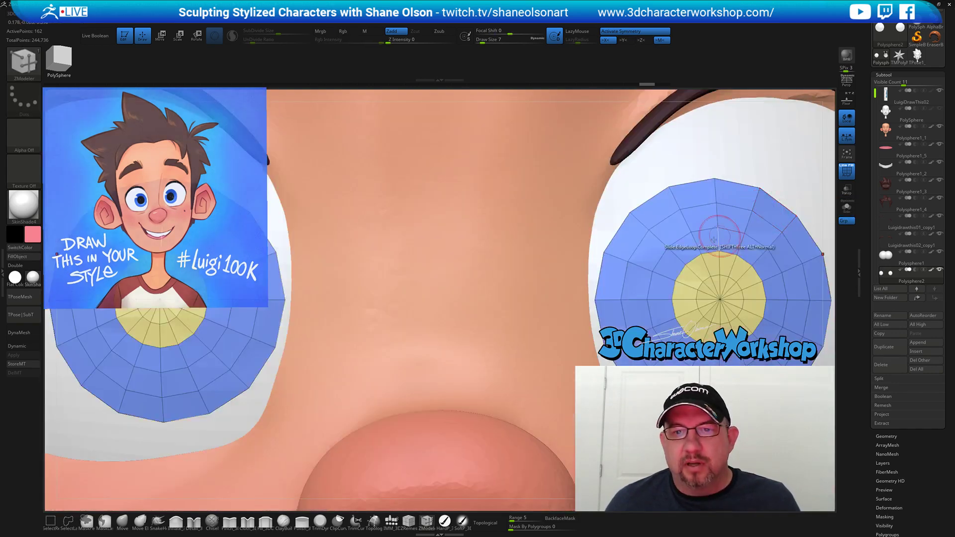
{"action": "left_click_drag", "start_coordinate": [614, 267], "coordinate": [592, 233], "text": "alt"}
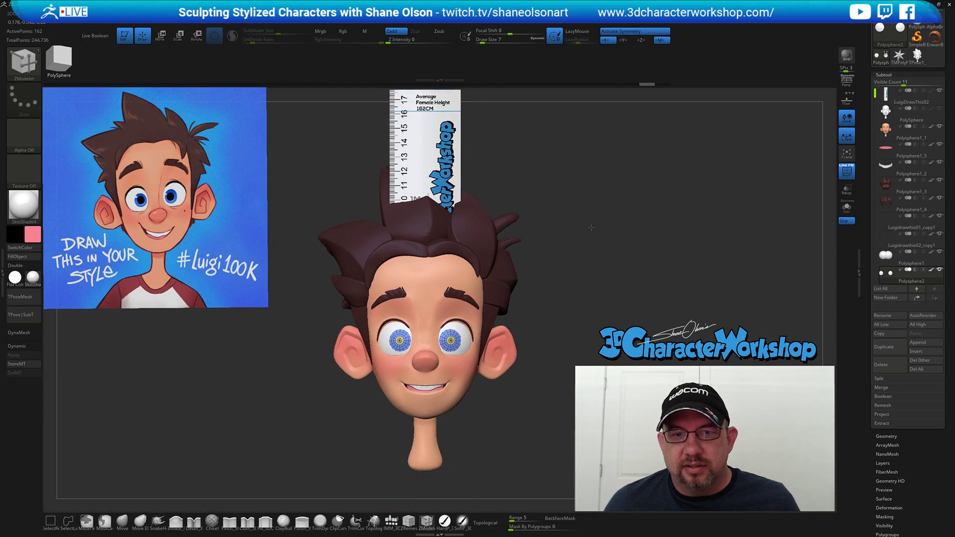
{"action": "left_click", "coordinate": [939, 92]}
{"action": "left_click_drag", "start_coordinate": [658, 175], "coordinate": [660, 194], "text": "alt"}
{"action": "left_click_drag", "start_coordinate": [587, 224], "coordinate": [586, 202], "text": "alt"}
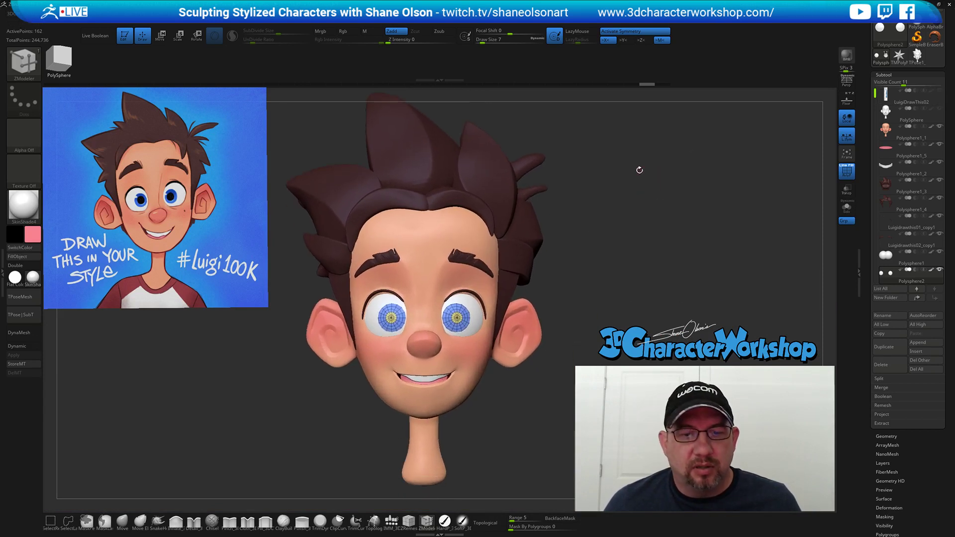
Overlay the enlarged Spotlight reference illustration on the head to compare the eyes and pupil size.
{"action": "key", "text": "w"}
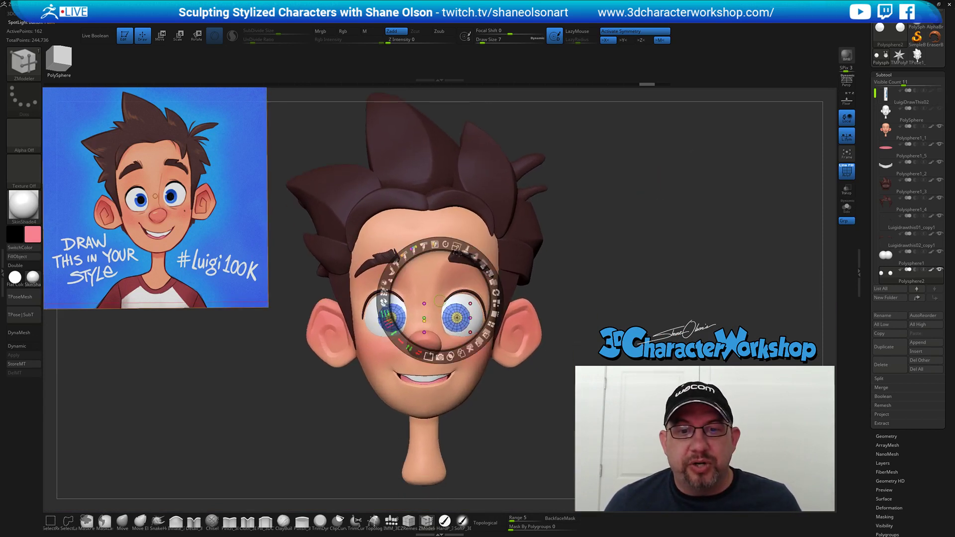
{"action": "left_click_drag", "start_coordinate": [436, 304], "coordinate": [222, 250]}
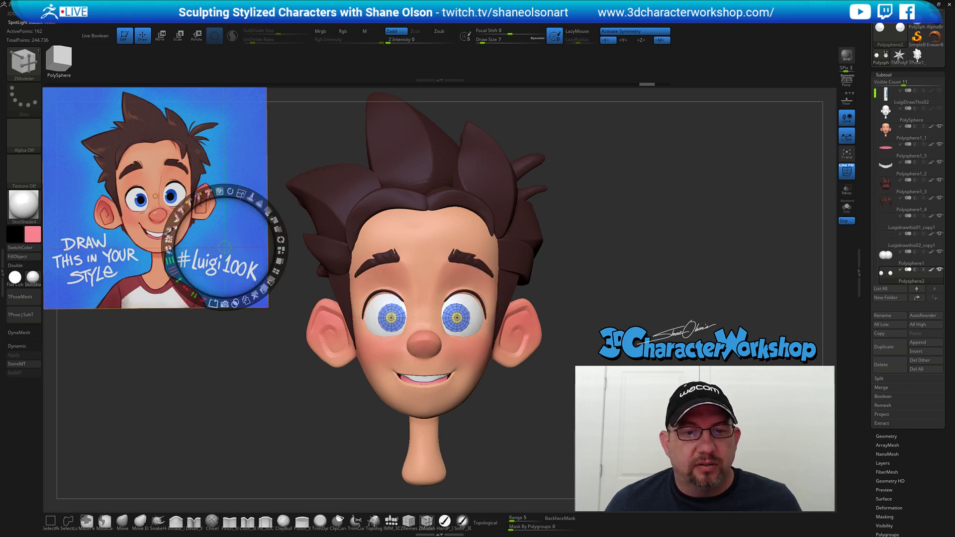
{"action": "mouse_move", "coordinate": [268, 211]}
{"action": "left_mouse_down"}
{"action": "mouse_move", "coordinate": [267, 259]}
{"action": "mouse_move", "coordinate": [263, 240]}
{"action": "mouse_move", "coordinate": [524, 373]}
{"action": "left_mouse_up"}
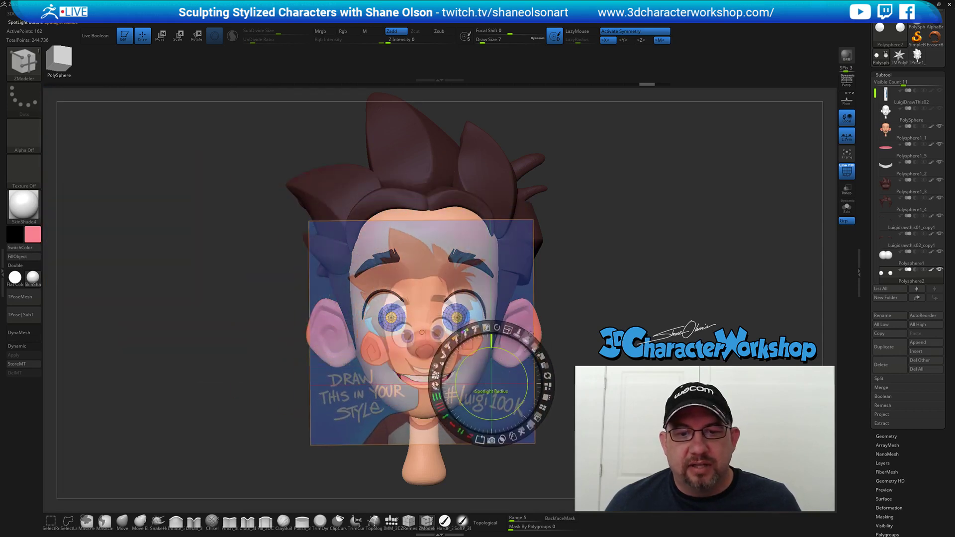
{"action": "mouse_move", "coordinate": [508, 330]}
{"action": "left_mouse_down"}
{"action": "mouse_move", "coordinate": [540, 364]}
{"action": "mouse_move", "coordinate": [536, 395]}
{"action": "mouse_move", "coordinate": [556, 403]}
{"action": "left_mouse_up"}
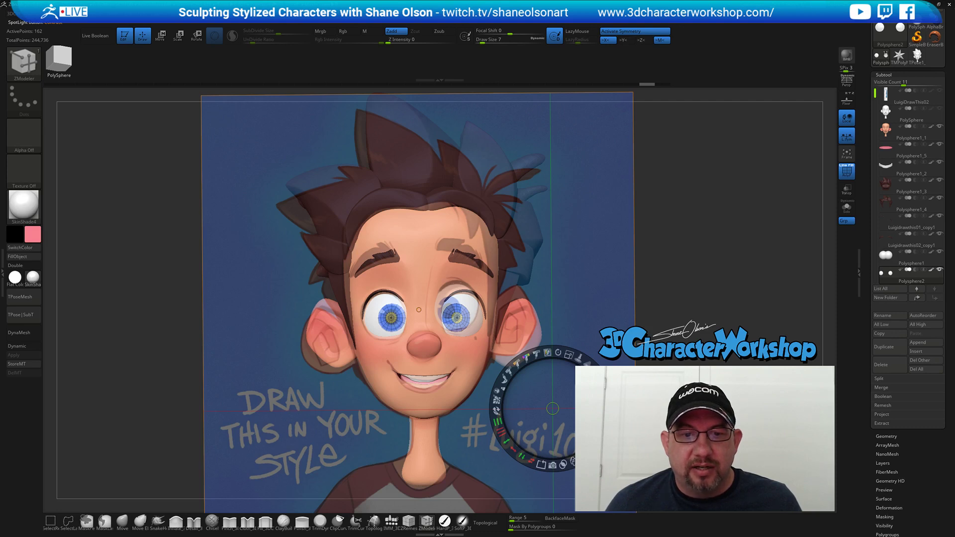
{"action": "left_click_drag", "start_coordinate": [552, 409], "coordinate": [391, 319]}
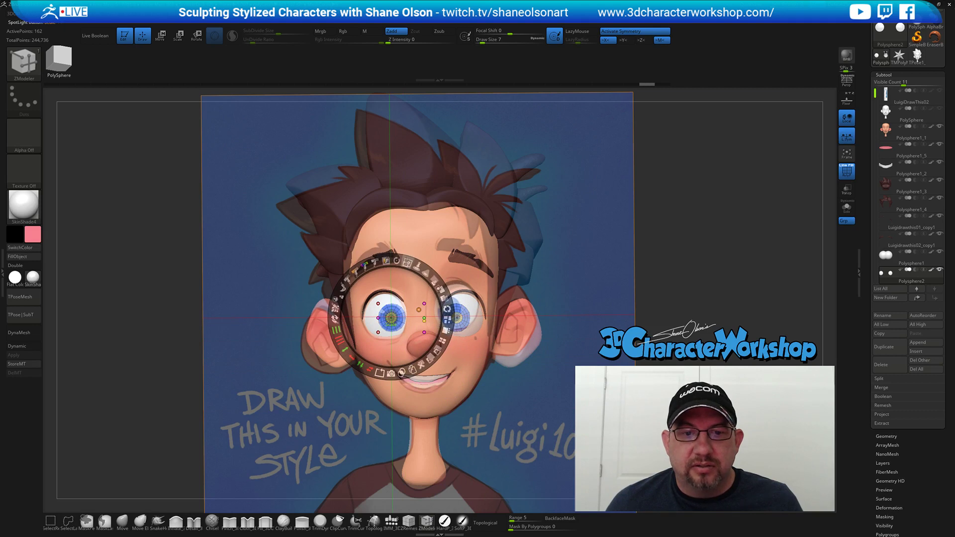
Shrink the reference illustration, move it back beside the head and leave Spotlight editing.
{"action": "left_click_drag", "start_coordinate": [407, 262], "coordinate": [145, 176]}
{"action": "left_click_drag", "start_coordinate": [185, 174], "coordinate": [196, 215]}
{"action": "key", "text": "z"}
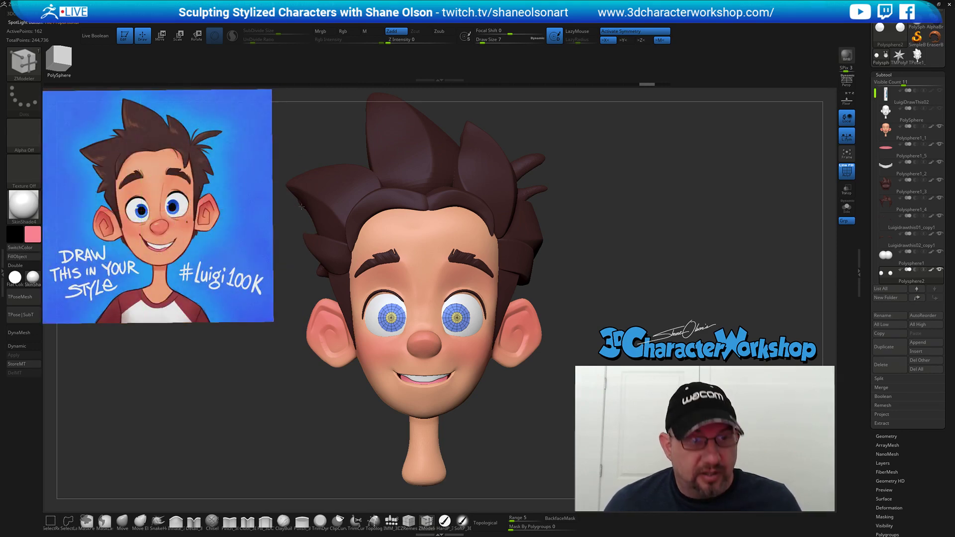
Solo the iris discs and regroup each pupil with its surrounding ring of faces as one larger pupil polygroup.
{"action": "left_click_drag", "start_coordinate": [646, 253], "coordinate": [651, 275], "text": "alt"}
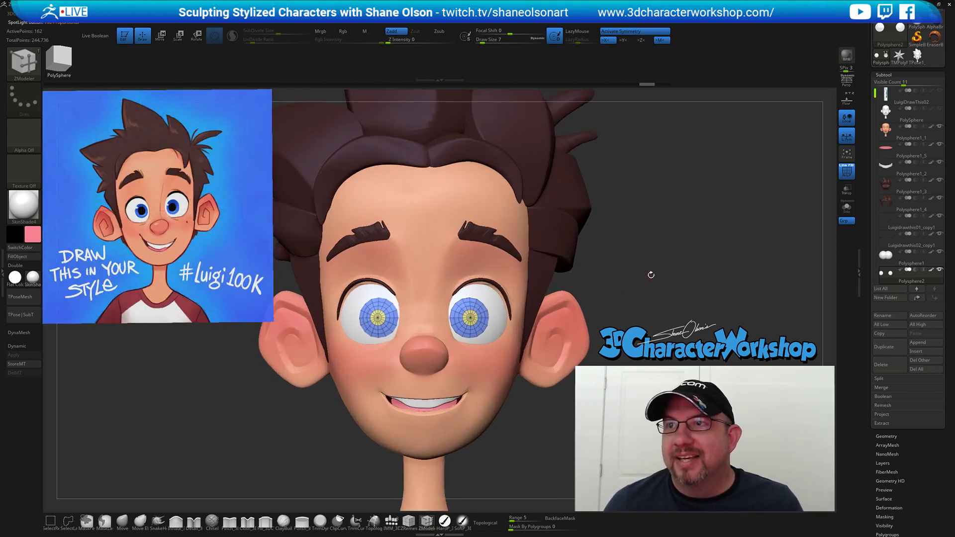
{"action": "left_click", "coordinate": [847, 206]}
{"action": "left_click_drag", "start_coordinate": [740, 277], "coordinate": [587, 267]}
{"action": "left_click", "coordinate": [523, 292], "text": "ctrl+shift"}
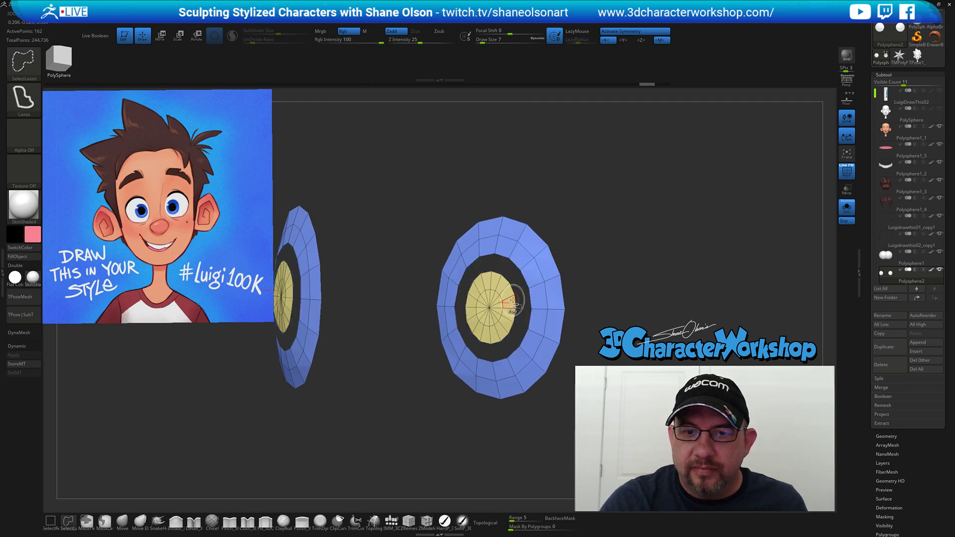
{"action": "left_click", "coordinate": [512, 294], "text": "ctrl+shift"}
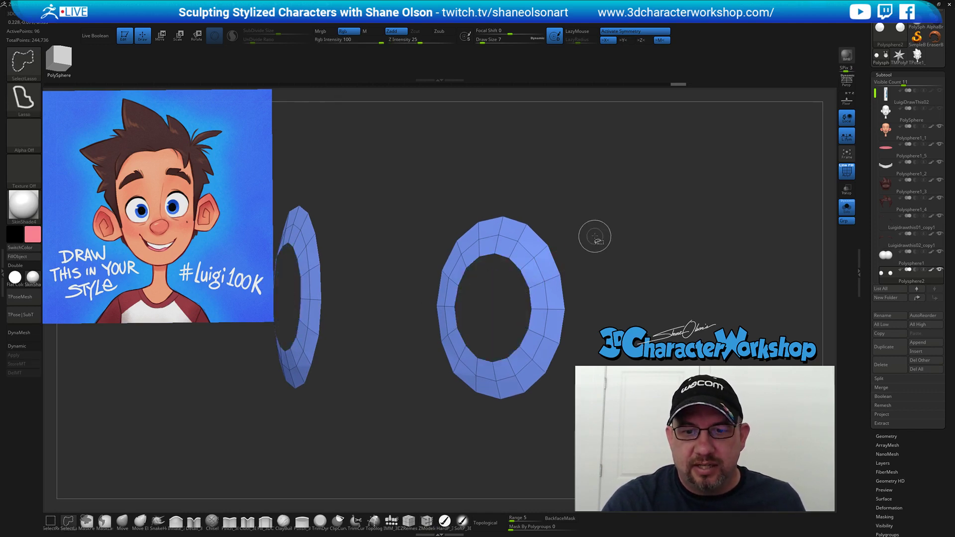
{"action": "left_click_drag", "start_coordinate": [597, 235], "coordinate": [609, 226], "text": "ctrl+shift"}
{"action": "key", "text": "ctrl+w"}
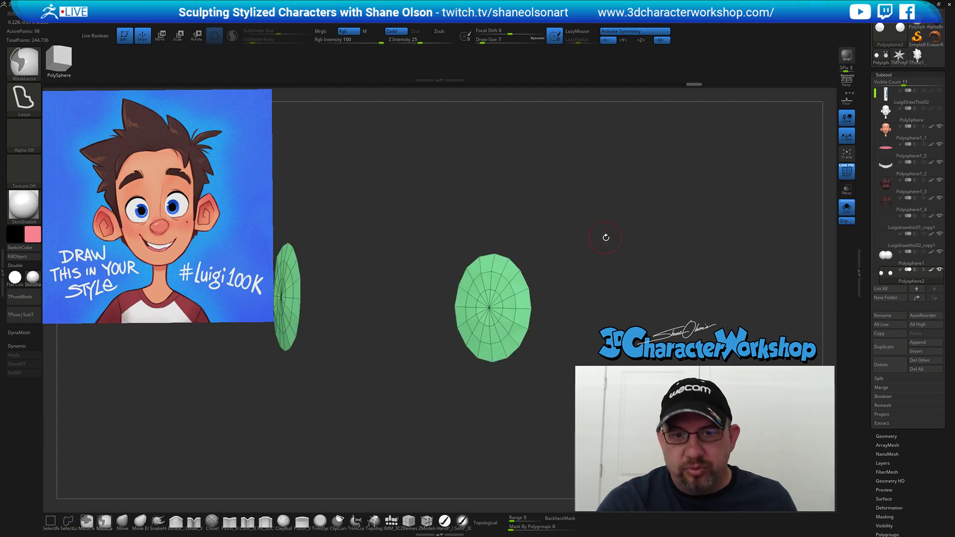
{"action": "left_click", "coordinate": [618, 252], "text": "ctrl+shift"}
Insert single edge loops just outside and just inside the enlarged pupil's border with the ZModeler Insert action.
{"action": "left_click_drag", "start_coordinate": [621, 275], "coordinate": [638, 277]}
{"action": "right_click_drag", "start_coordinate": [637, 277], "coordinate": [622, 265]}
{"action": "left_click_drag", "start_coordinate": [623, 266], "coordinate": [587, 278]}
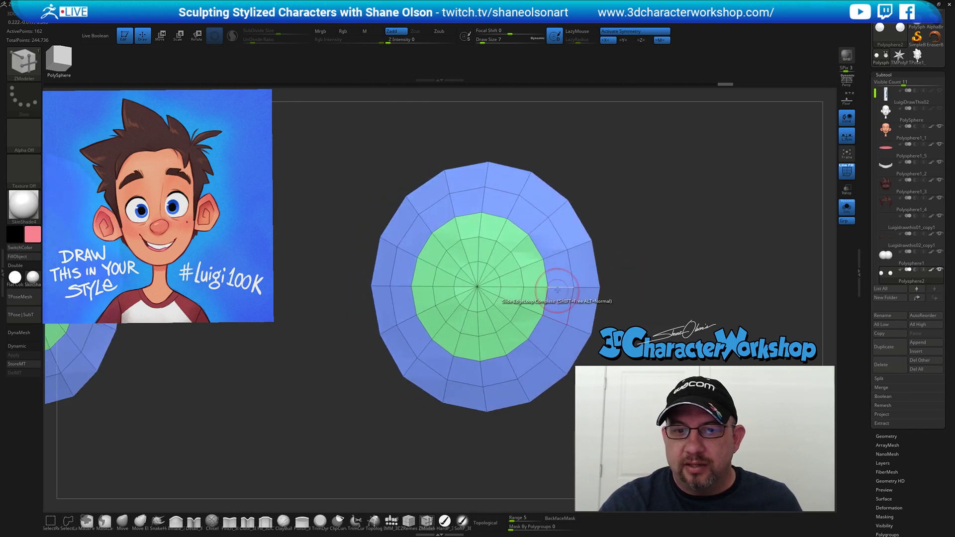
{"action": "key", "text": "space"}
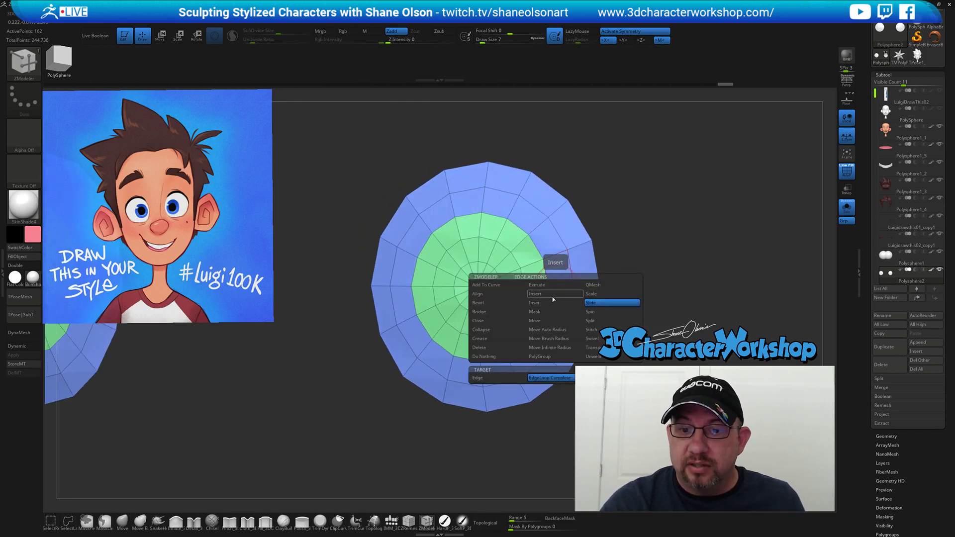
{"action": "left_click", "coordinate": [553, 301]}
{"action": "left_click_drag", "start_coordinate": [551, 287], "coordinate": [545, 288]}
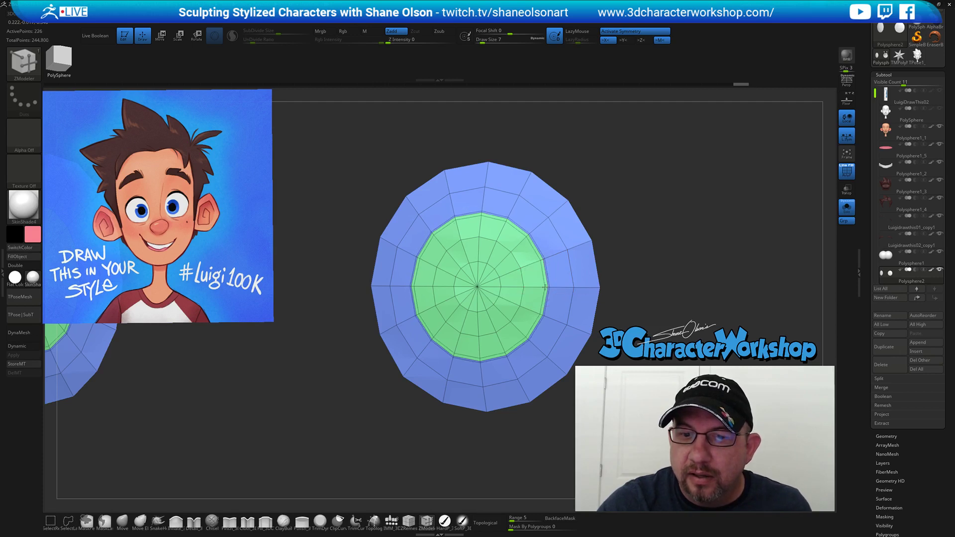
Leave Solo, show only the eyeballs and iris discs, and project the discs onto the eyeballs again.
{"action": "right_click_drag", "start_coordinate": [563, 279], "coordinate": [836, 356], "text": "ctrl"}
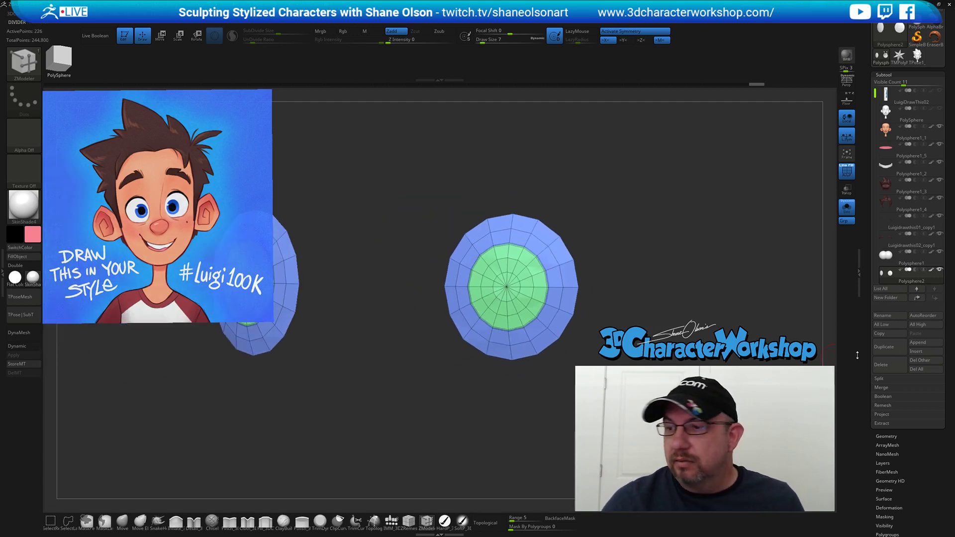
{"action": "left_click", "coordinate": [847, 208]}
{"action": "left_click", "coordinate": [940, 270], "text": "shift"}
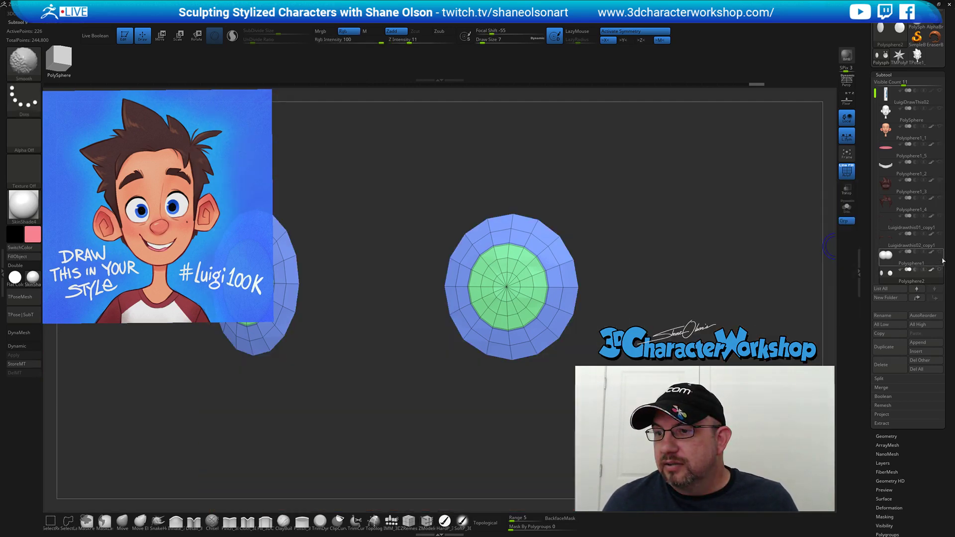
{"action": "left_click", "coordinate": [940, 252]}
{"action": "key", "text": "3"}
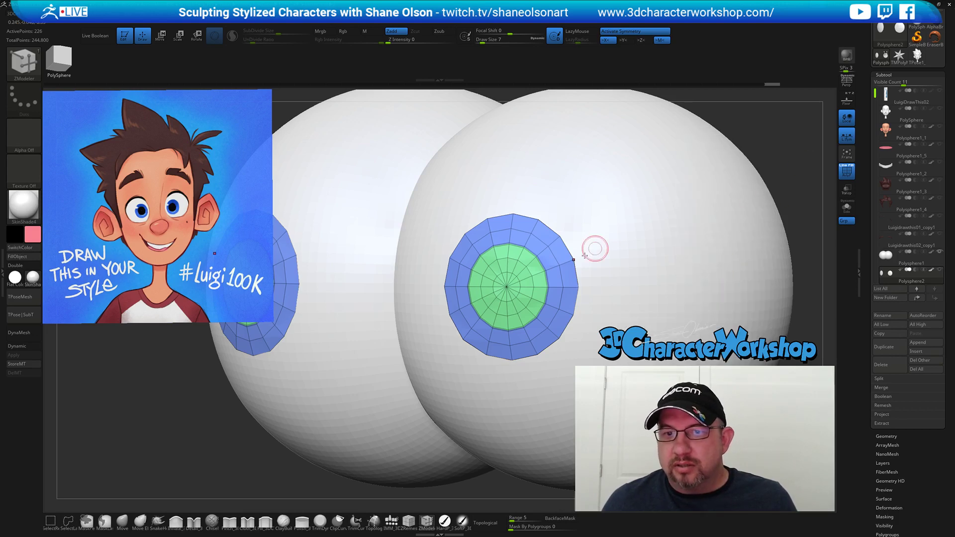
Bring all the subtools back into view and delete the leftover PolySphere head subtool.
{"action": "key", "text": "shift"}
{"action": "left_click", "coordinate": [940, 270], "text": "shift"}
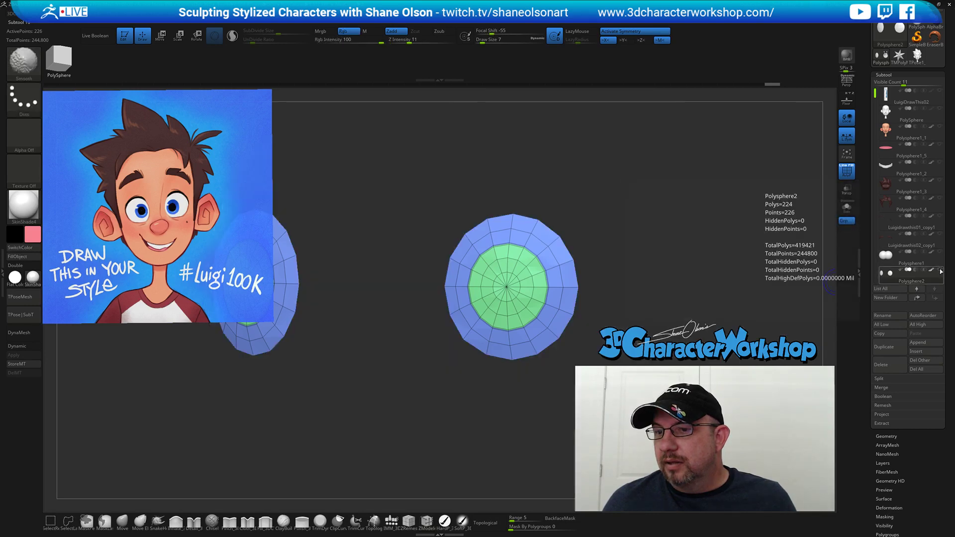
{"action": "left_click", "coordinate": [940, 270], "text": "shift"}
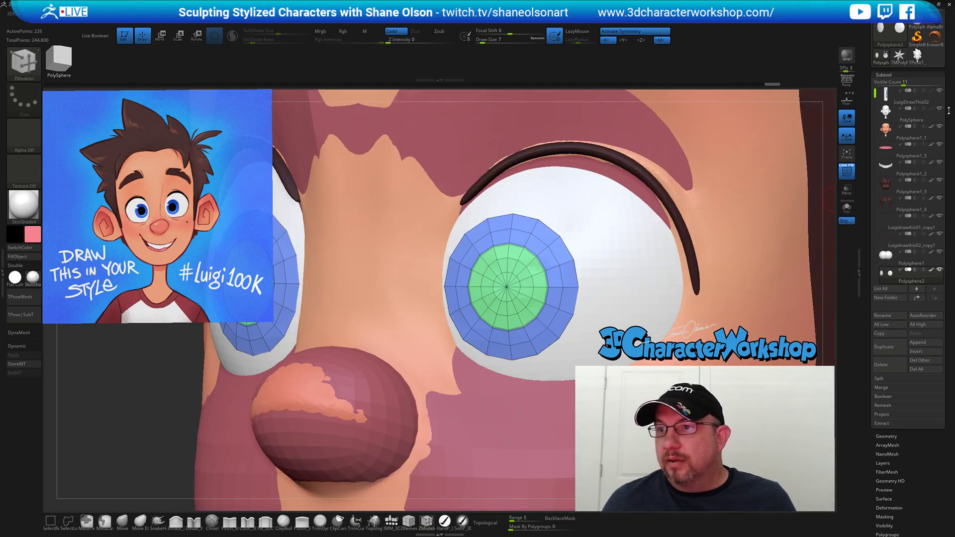
{"action": "left_click", "coordinate": [885, 110]}
{"action": "left_click", "coordinate": [881, 365]}
{"action": "left_click", "coordinate": [776, 387]}
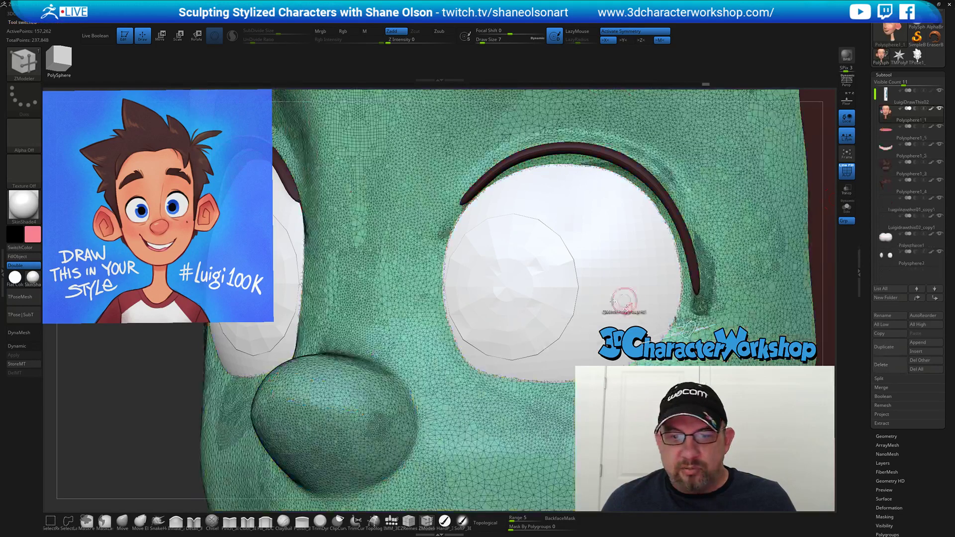
Frame the whole head, make the iris discs the active subtool and display their polygroup wireframe.
{"action": "key", "text": "f"}
{"action": "left_click_drag", "start_coordinate": [635, 278], "coordinate": [689, 255]}
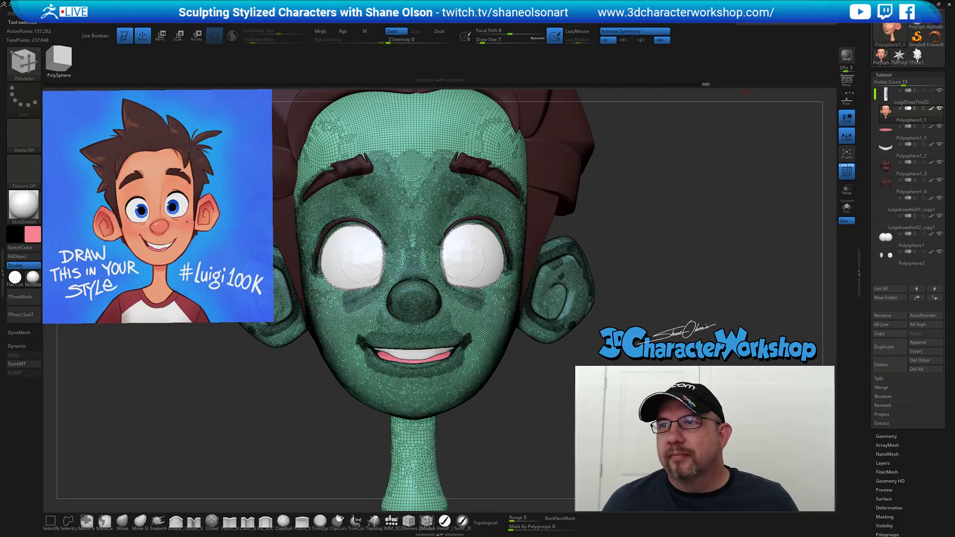
{"action": "mouse_move", "coordinate": [632, 193]}
{"action": "left_mouse_down", "text": "shift"}
{"action": "mouse_move", "coordinate": [684, 216]}
{"action": "mouse_move", "coordinate": [671, 228]}
{"action": "left_mouse_up", "text": "shift"}
{"action": "key", "text": "shift+f"}
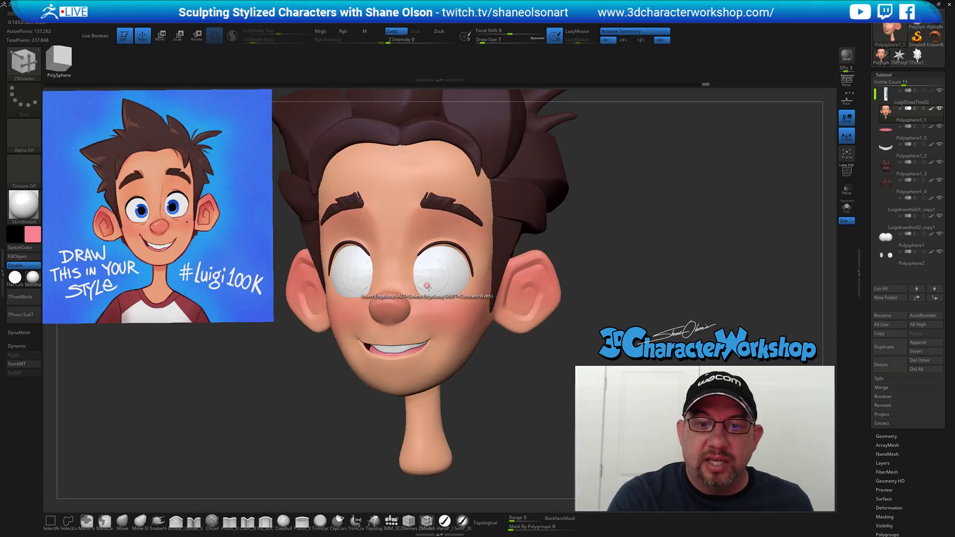
{"action": "left_click", "coordinate": [885, 255]}
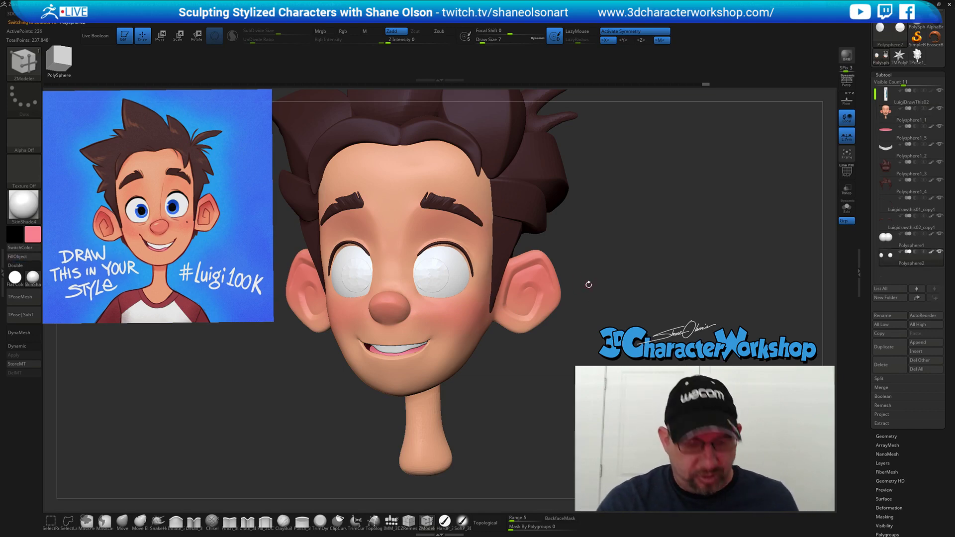
{"action": "left_click_drag", "start_coordinate": [590, 279], "coordinate": [622, 264]}
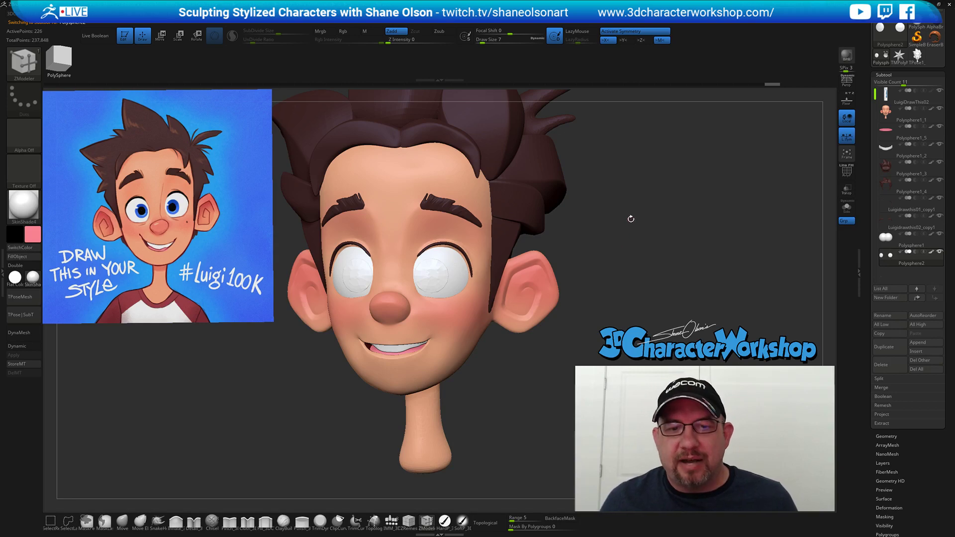
{"action": "left_click_drag", "start_coordinate": [630, 219], "coordinate": [633, 224]}
{"action": "key", "text": "shift+f"}
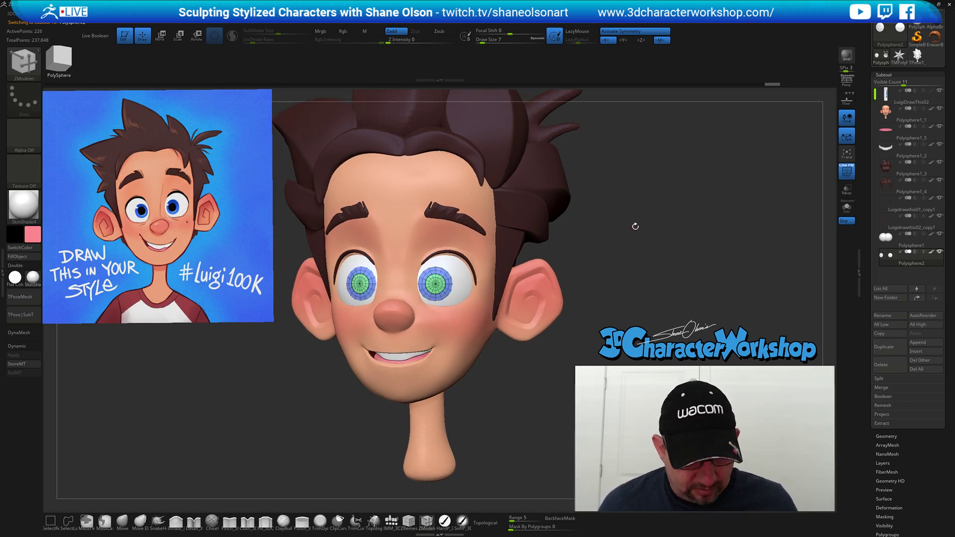
Turn on dynamic subdivision for the iris discs, crease them along their polygroup borders and open the Geometry crease settings.
{"action": "key", "text": "d"}
{"action": "left_click_drag", "start_coordinate": [638, 228], "coordinate": [648, 251], "text": "alt"}
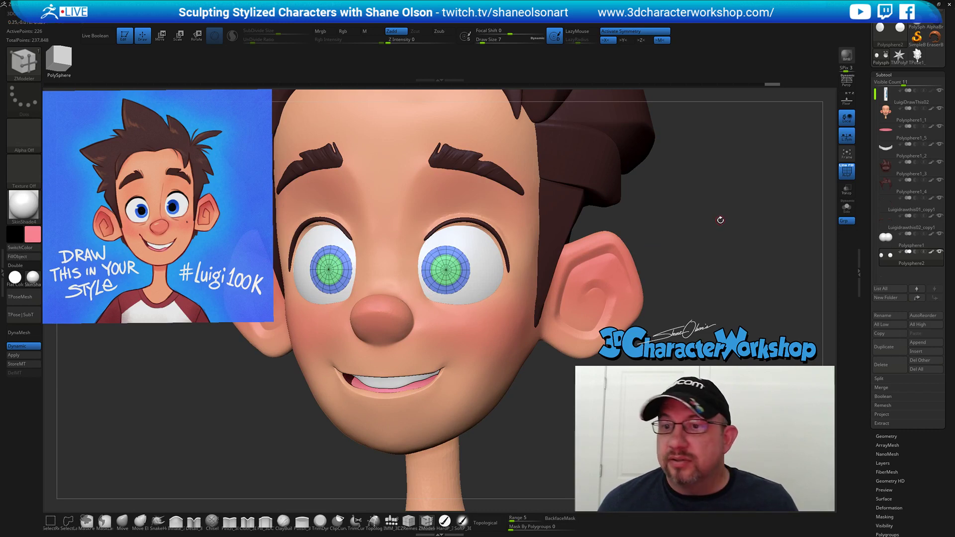
{"action": "key", "text": "2"}
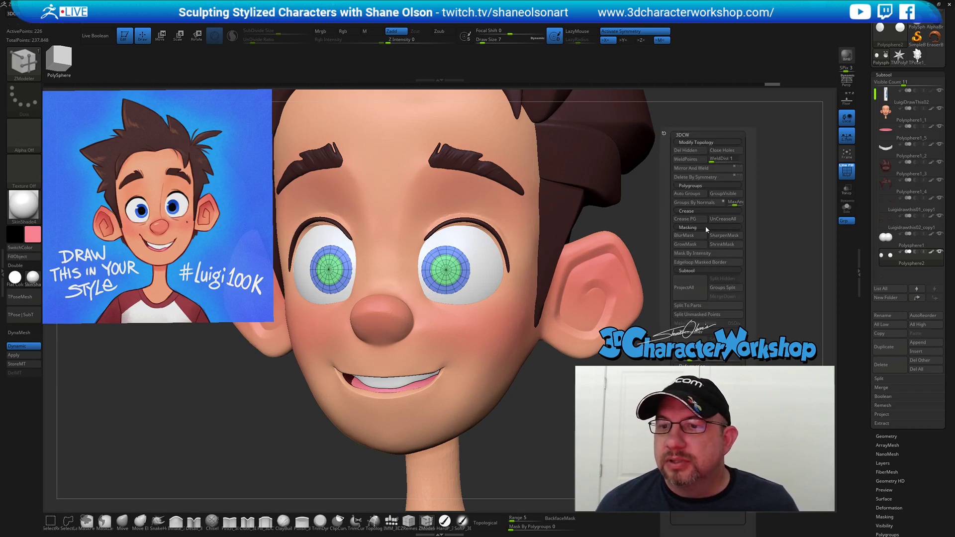
{"action": "left_click", "coordinate": [689, 219]}
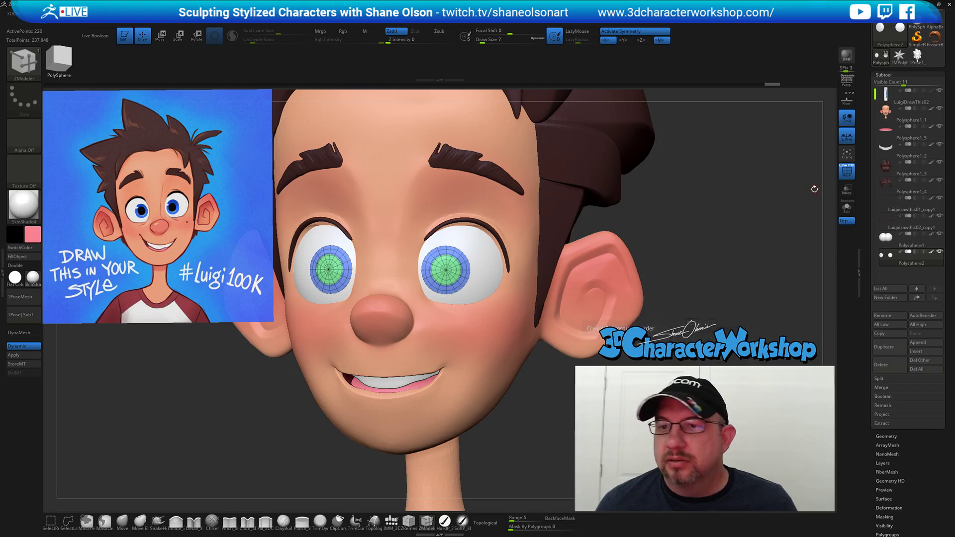
{"action": "left_click", "coordinate": [886, 437]}
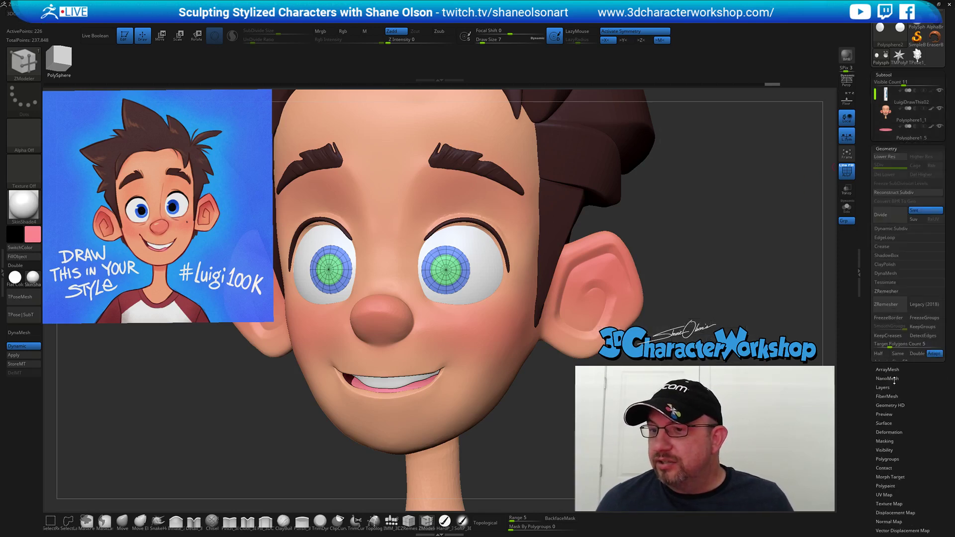
{"action": "left_click", "coordinate": [877, 182]}
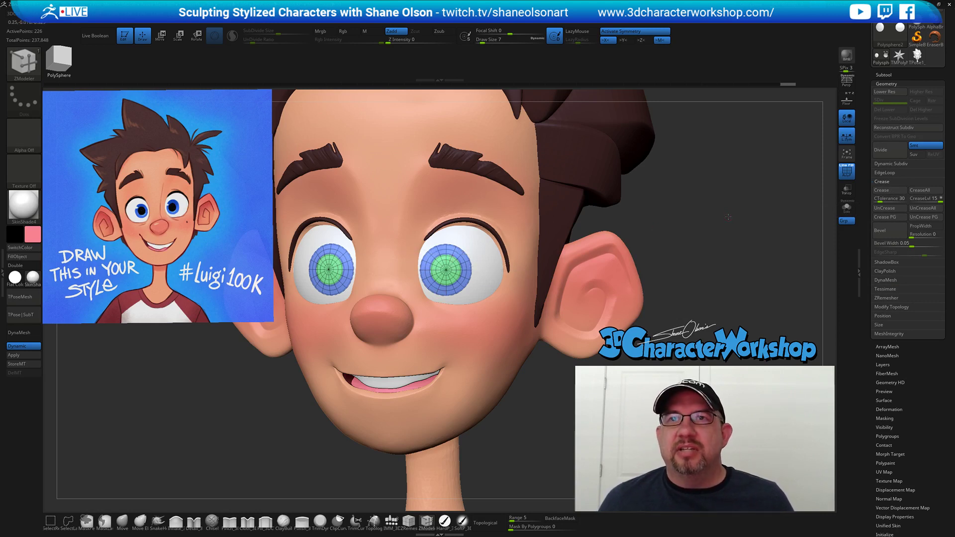
{"action": "left_click_drag", "start_coordinate": [728, 217], "coordinate": [727, 205]}
{"action": "left_click_drag", "start_coordinate": [678, 241], "coordinate": [679, 242]}
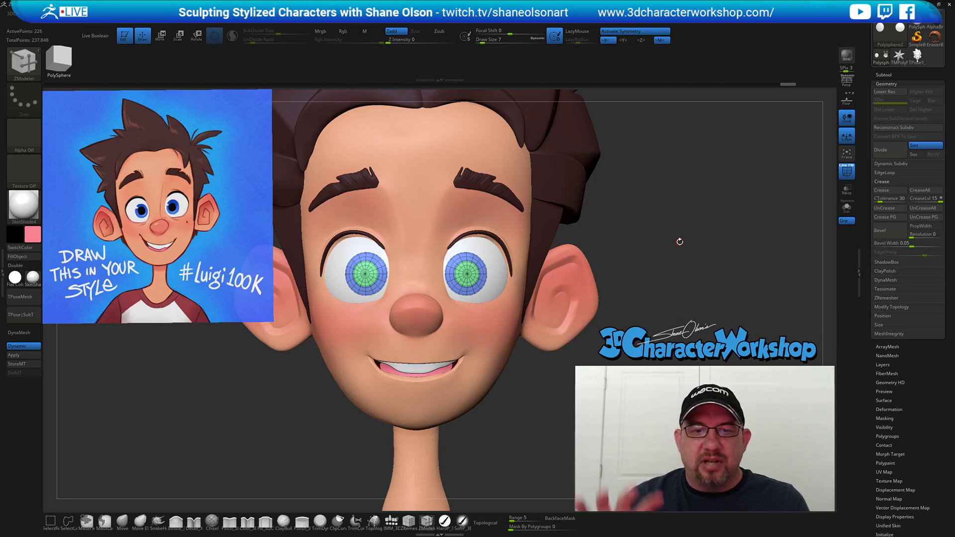
{"action": "left_click_drag", "start_coordinate": [678, 241], "coordinate": [671, 240]}
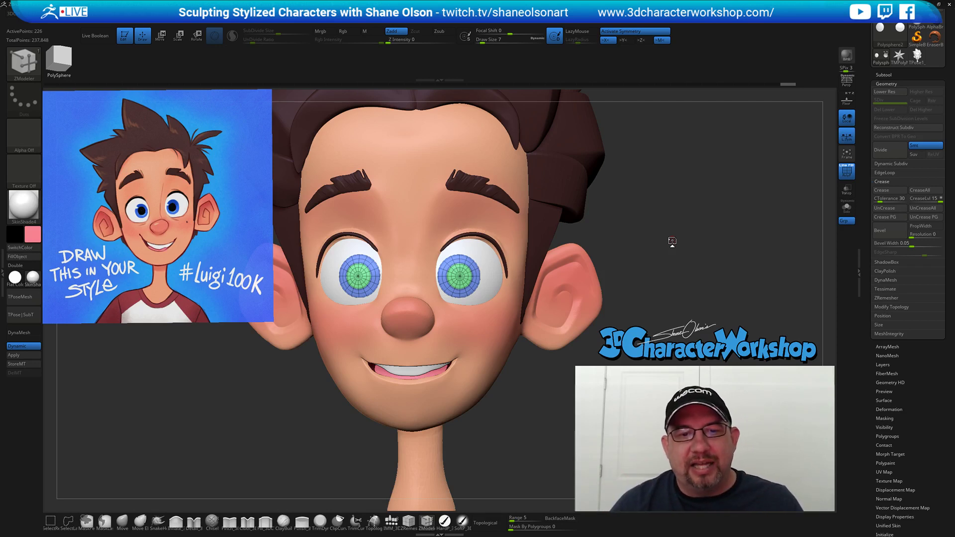
{"action": "mouse_move", "coordinate": [667, 215]}
{"action": "left_mouse_down"}
{"action": "mouse_move", "coordinate": [648, 205]}
{"action": "mouse_move", "coordinate": [676, 221]}
{"action": "mouse_move", "coordinate": [745, 180]}
{"action": "left_mouse_up"}
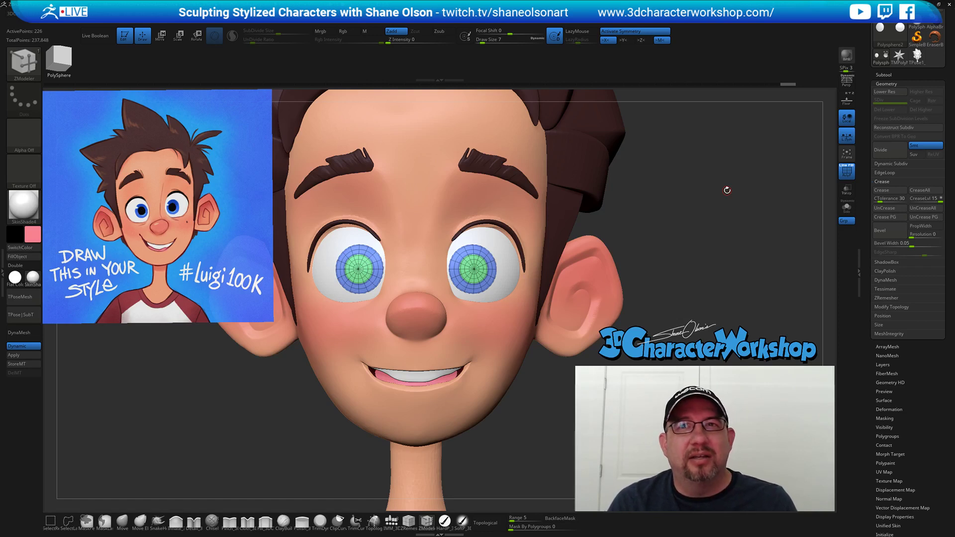
{"action": "left_click_drag", "start_coordinate": [709, 232], "coordinate": [662, 229], "text": "alt"}
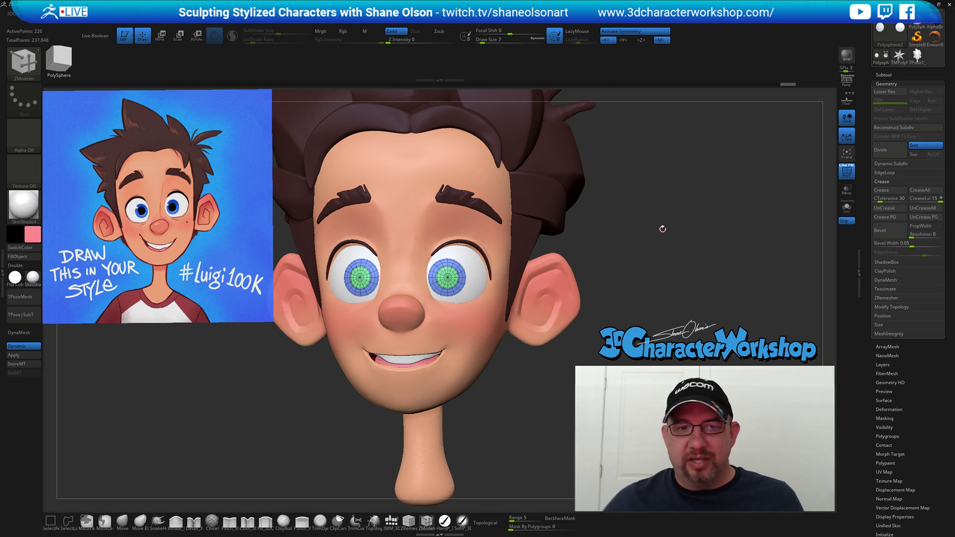
{"action": "key", "text": "b"}
{"action": "key", "text": "m"}
{"action": "key", "text": "v"}
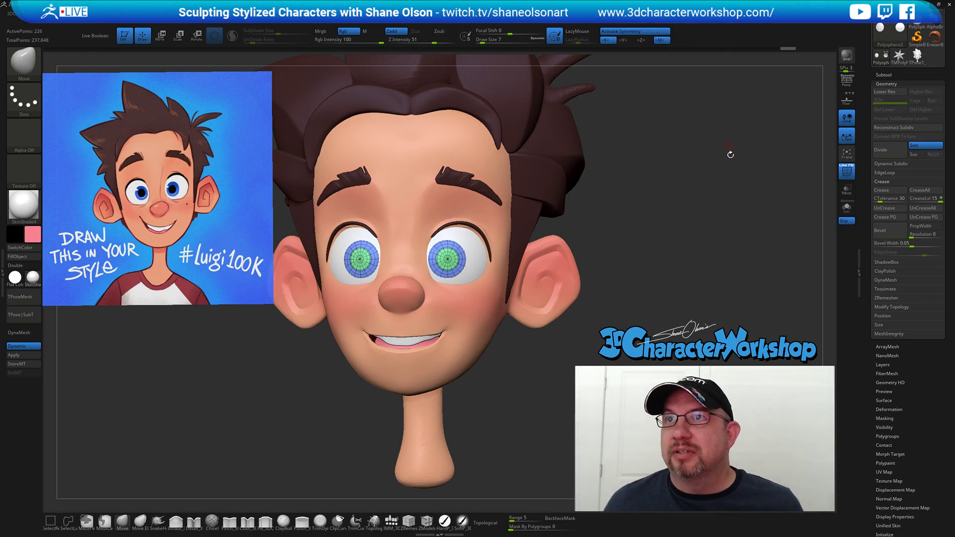
{"action": "left_click_drag", "start_coordinate": [715, 179], "coordinate": [754, 152]}
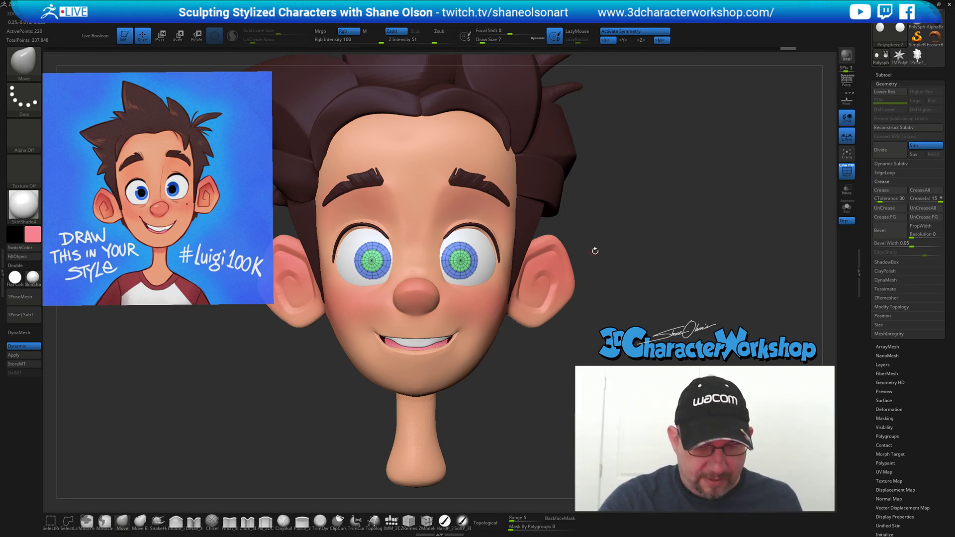
{"action": "left_click_drag", "start_coordinate": [645, 270], "coordinate": [622, 324], "text": "alt"}
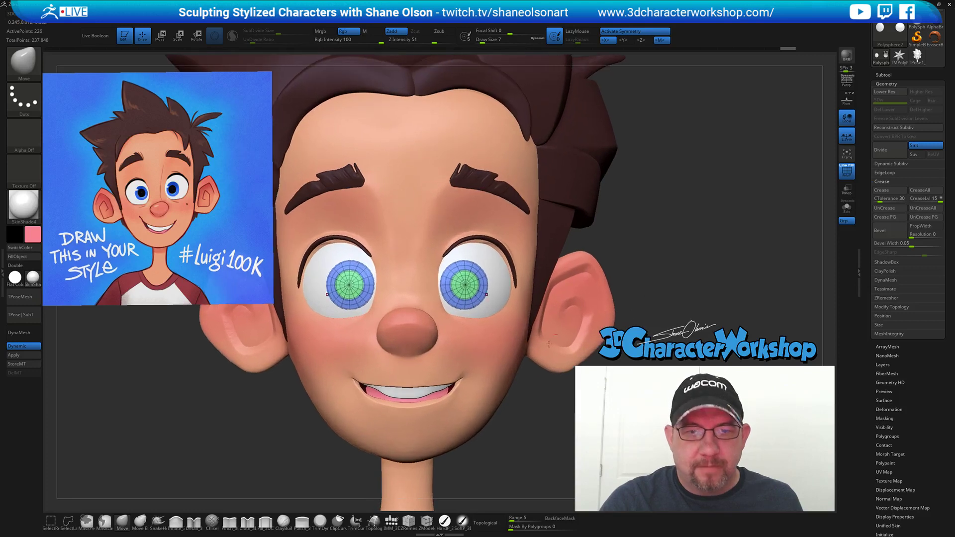
Sample the dark iris blue from the reference illustration with the hard paint brush, fill the iris discs with it and hide the wireframe.
{"action": "left_click", "coordinate": [444, 521]}
{"action": "key", "text": "z"}
{"action": "key", "text": "c"}
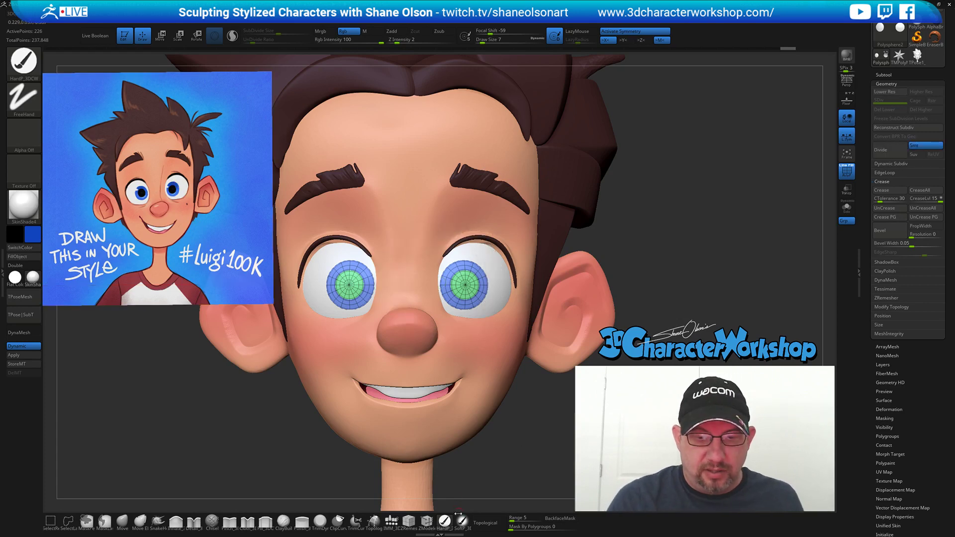
{"action": "left_click", "coordinate": [445, 521]}
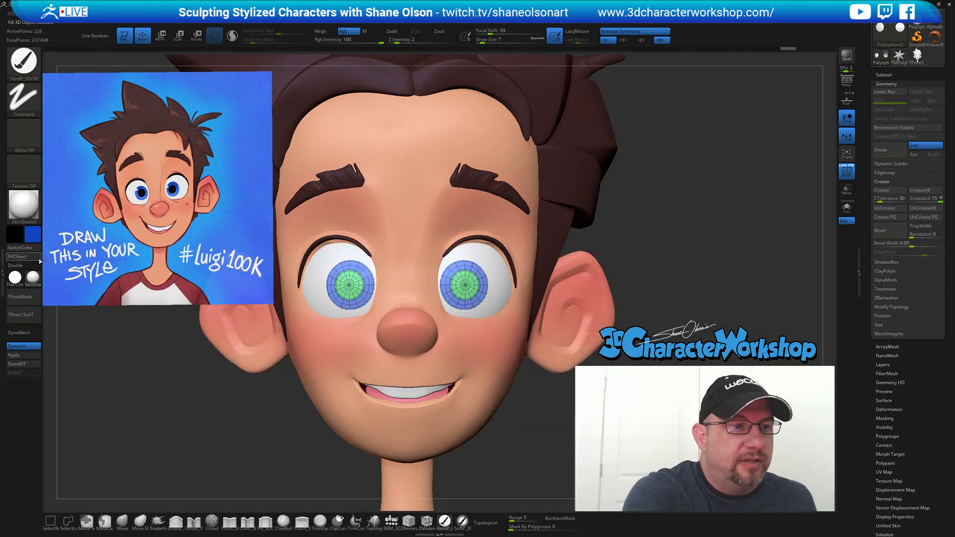
{"action": "left_click", "coordinate": [41, 260]}
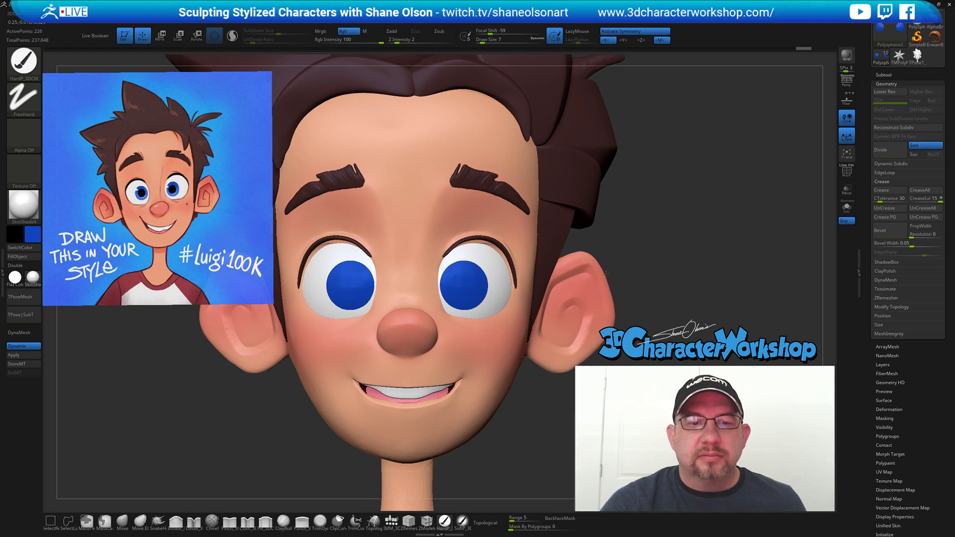
Hide the height ruler subtool above the head and save the work.
{"action": "left_click_drag", "start_coordinate": [606, 274], "coordinate": [673, 270], "text": "alt"}
{"action": "left_click_drag", "start_coordinate": [642, 225], "coordinate": [630, 236]}
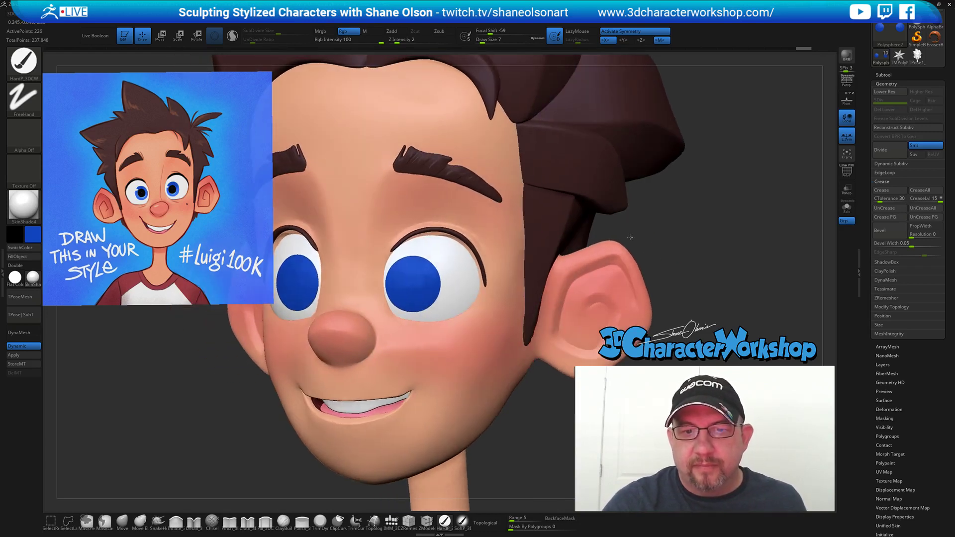
{"action": "key", "text": "f"}
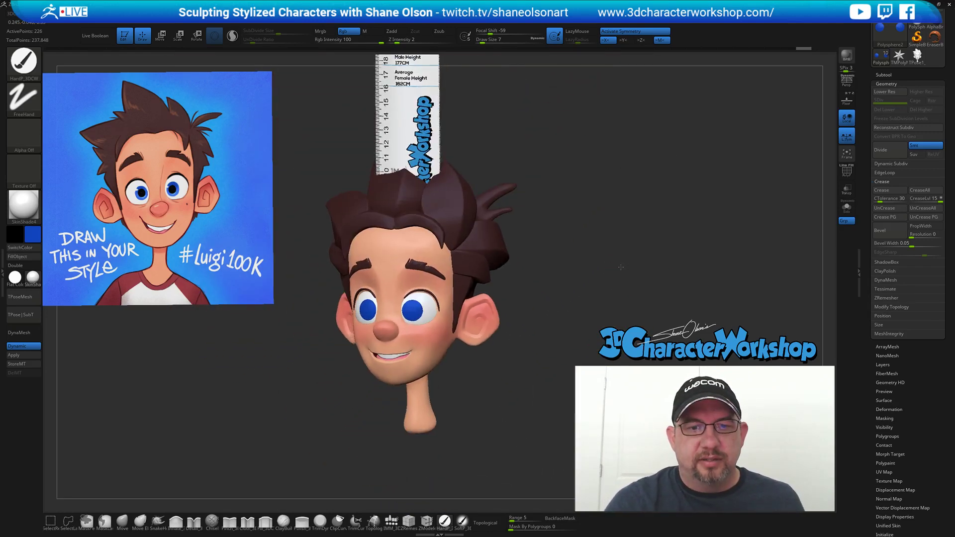
{"action": "left_click_drag", "start_coordinate": [617, 269], "coordinate": [624, 260]}
{"action": "left_click", "coordinate": [884, 75]}
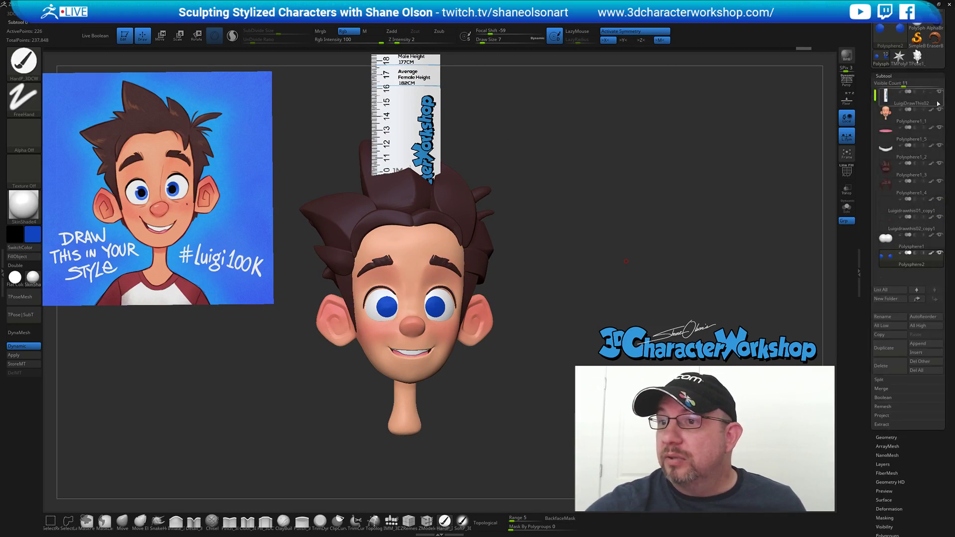
{"action": "left_click", "coordinate": [939, 92]}
{"action": "left_click_drag", "start_coordinate": [590, 243], "coordinate": [614, 263]}
{"action": "key", "text": "ctrl+s"}
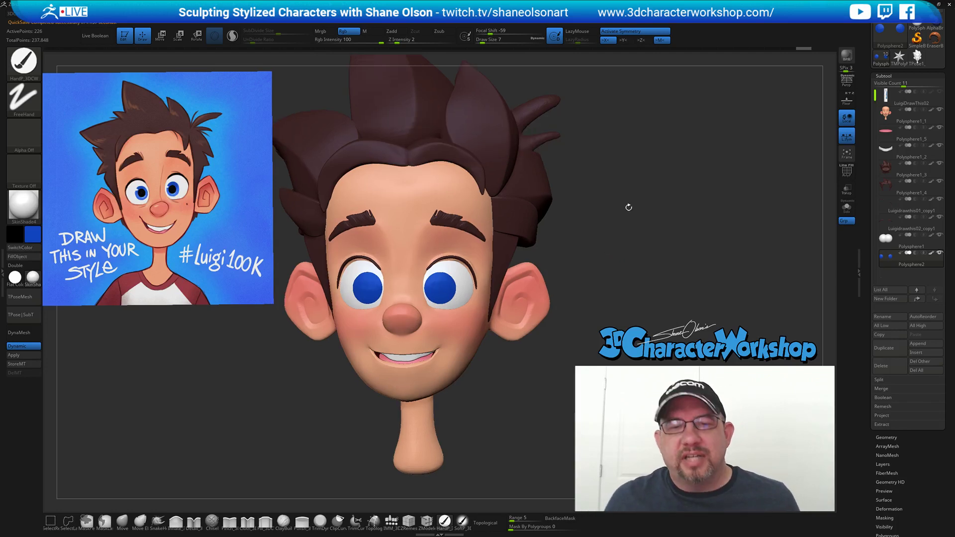
Set up the soft paint brush with the lighter iris blue sampled from the reference illustration and a draw size of 56.
{"action": "left_click_drag", "start_coordinate": [636, 186], "coordinate": [637, 187]}
{"action": "mouse_move", "coordinate": [633, 239]}
{"action": "left_mouse_down"}
{"action": "mouse_move", "coordinate": [637, 230]}
{"action": "mouse_move", "coordinate": [637, 248]}
{"action": "left_mouse_up"}
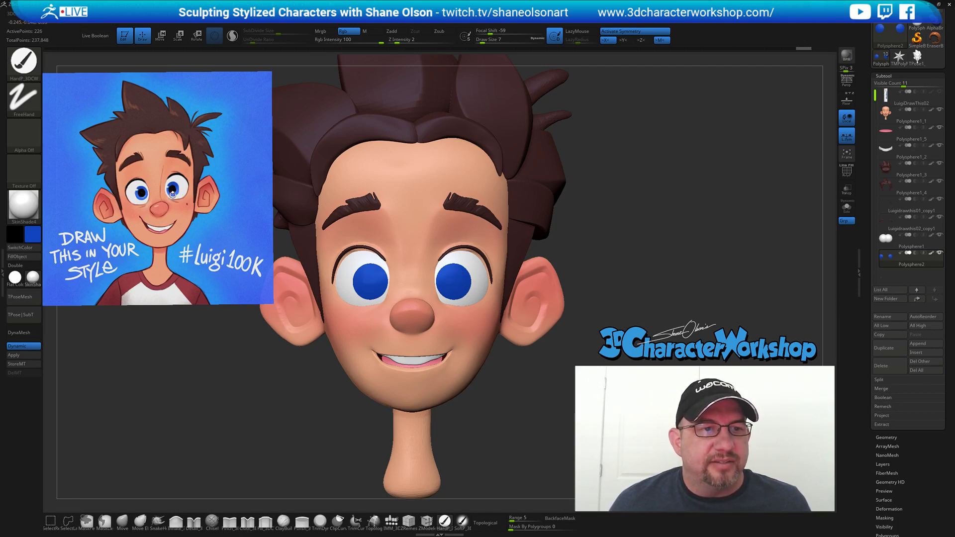
{"action": "right_click_drag", "start_coordinate": [649, 212], "coordinate": [649, 243], "text": "ctrl"}
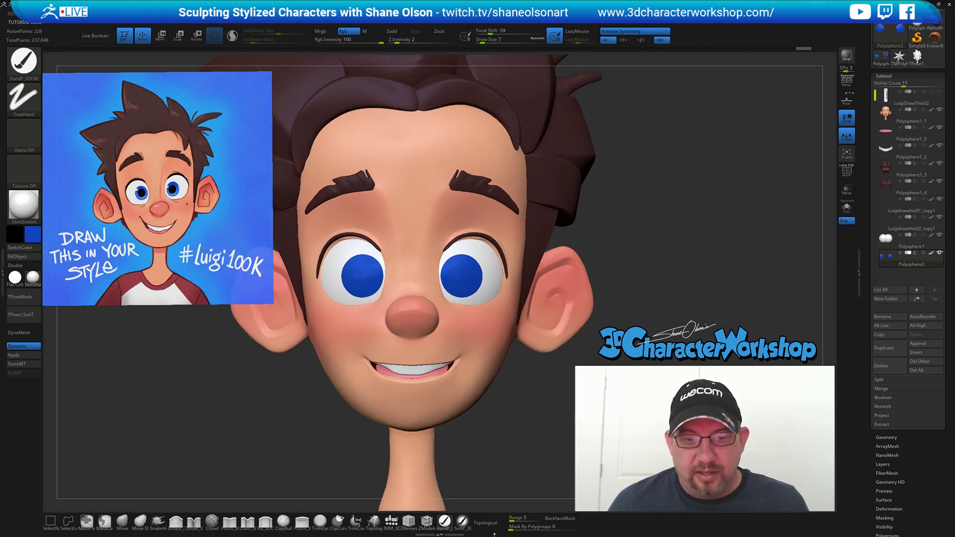
{"action": "left_click", "coordinate": [462, 521]}
{"action": "key", "text": "z"}
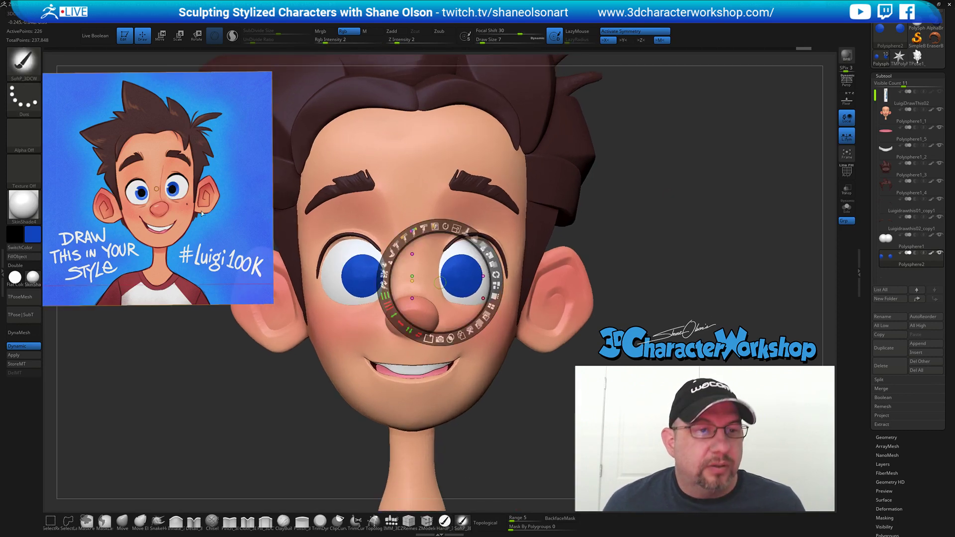
{"action": "key", "text": "c"}
{"action": "key", "text": "z"}
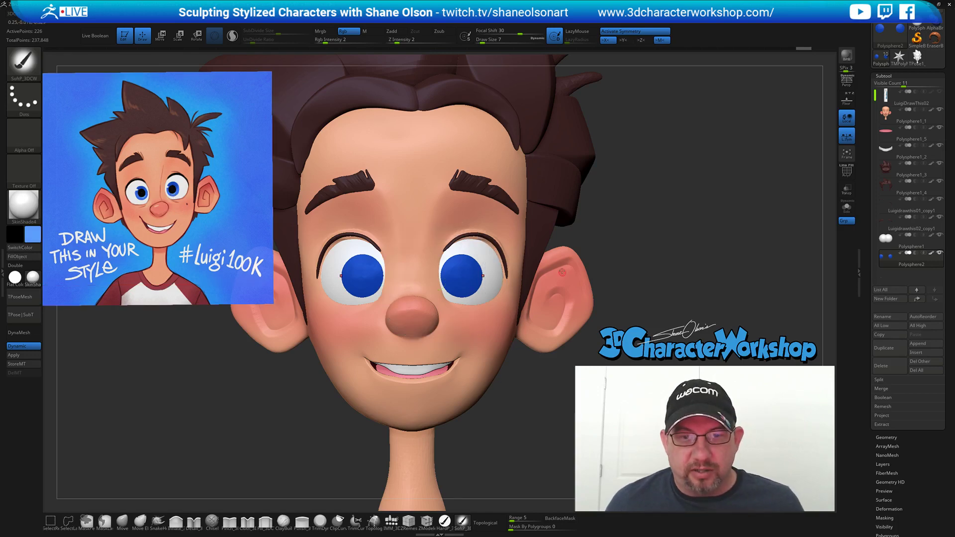
{"action": "key", "text": "s"}
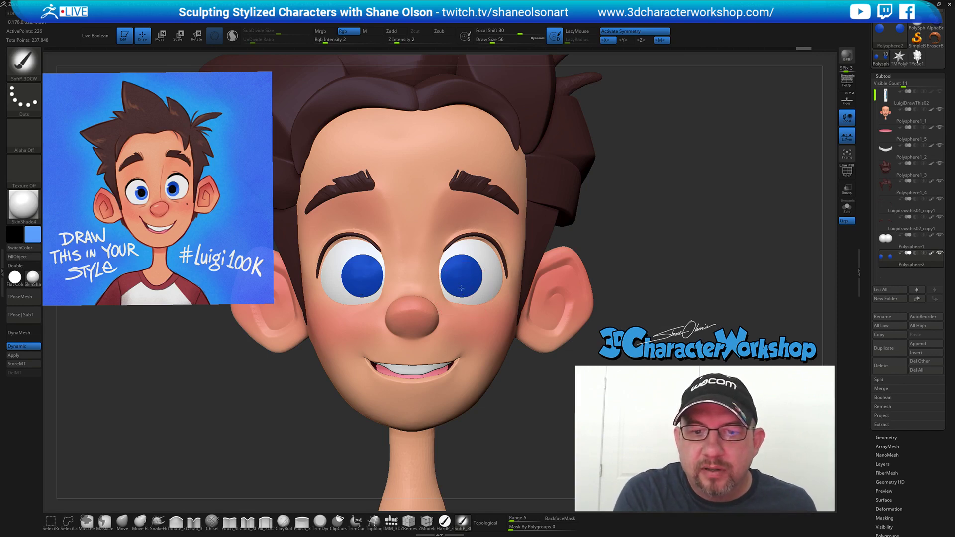
Apply the dynamic subdivision to the iris discs as real geometry for painting.
{"action": "left_click_drag", "start_coordinate": [659, 285], "coordinate": [648, 313]}
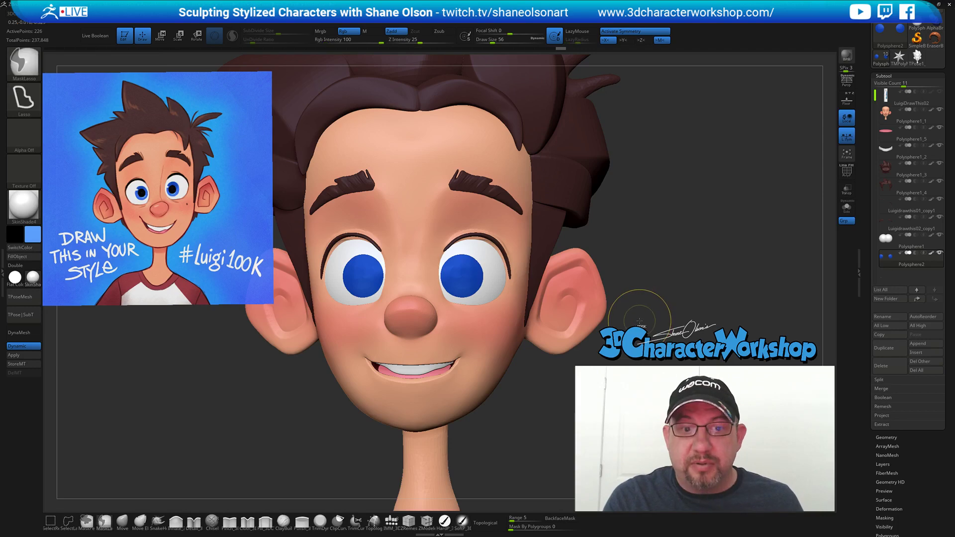
{"action": "left_click", "coordinate": [22, 356]}
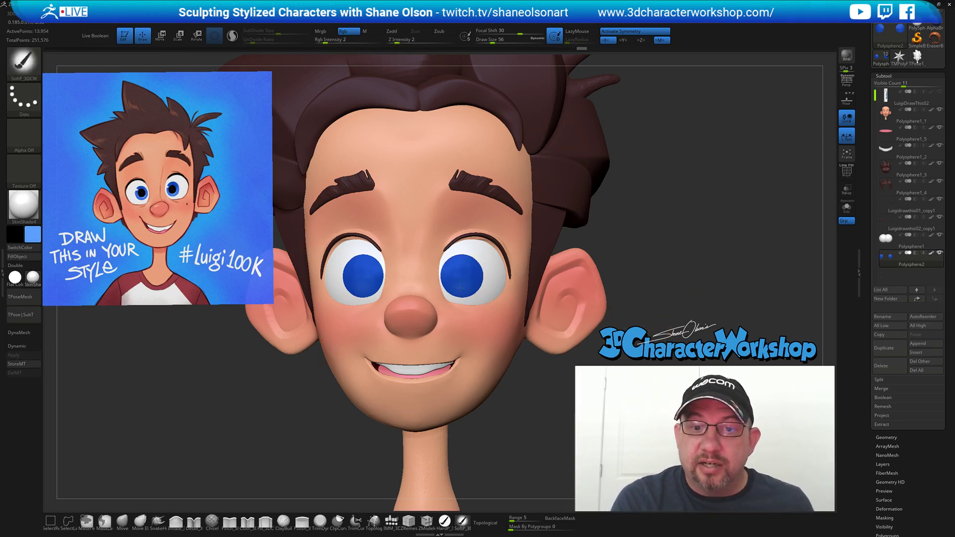
{"action": "left_click_drag", "start_coordinate": [633, 259], "coordinate": [651, 266]}
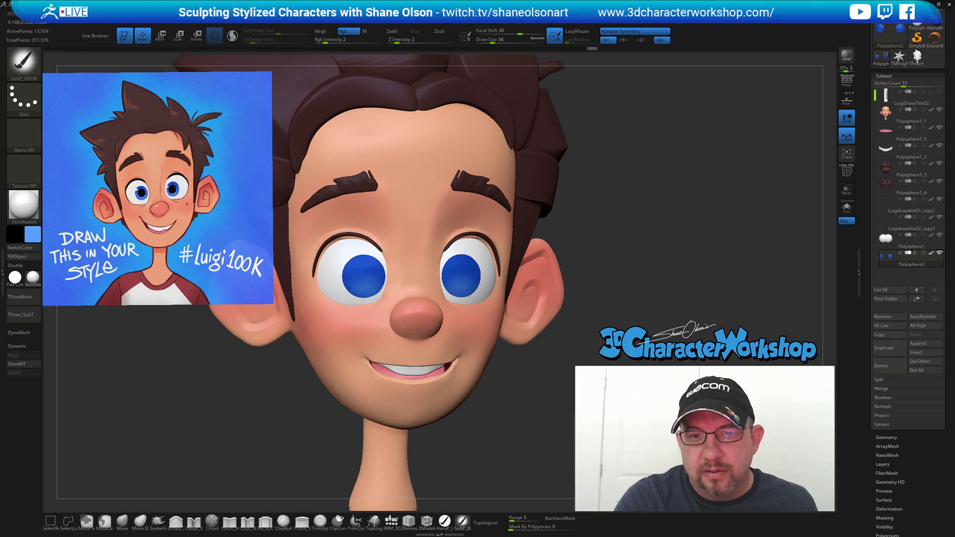
Set the soft paint brush's draw size to 39, choose a lighter blue and paint soft highlights in the lower part of the irises.
{"action": "left_click_drag", "start_coordinate": [667, 291], "coordinate": [621, 293]}
{"action": "right_click_drag", "start_coordinate": [621, 293], "coordinate": [466, 286]}
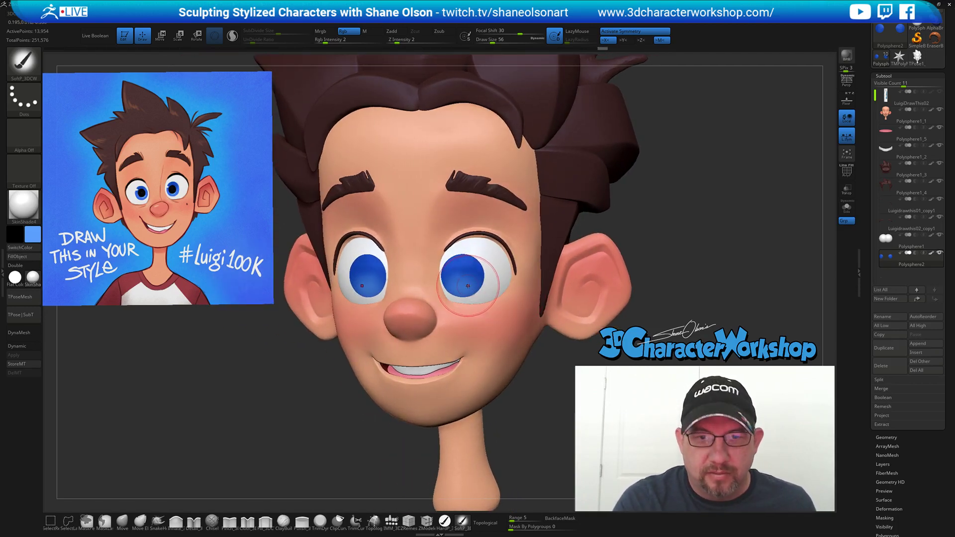
{"action": "key", "text": "s"}
{"action": "left_click", "coordinate": [33, 235]}
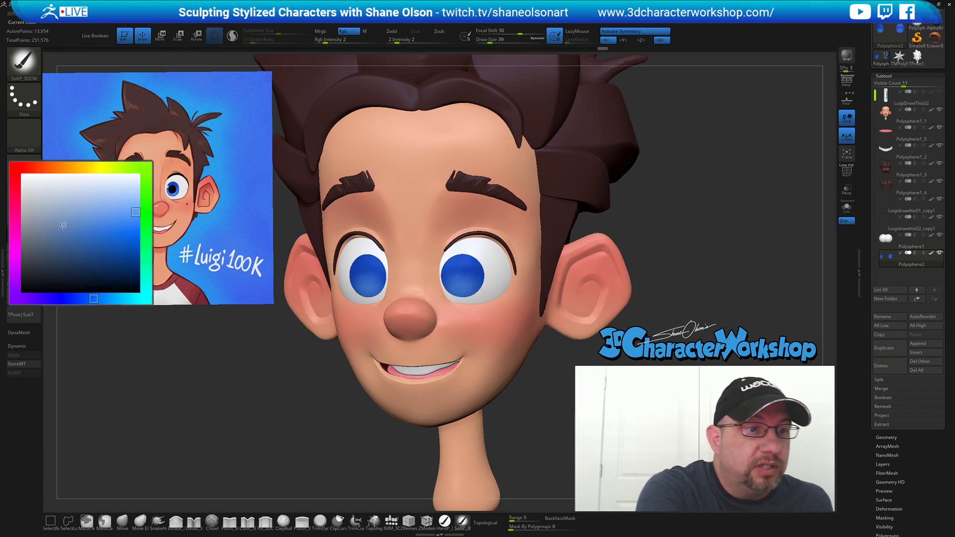
{"action": "left_click", "coordinate": [126, 208]}
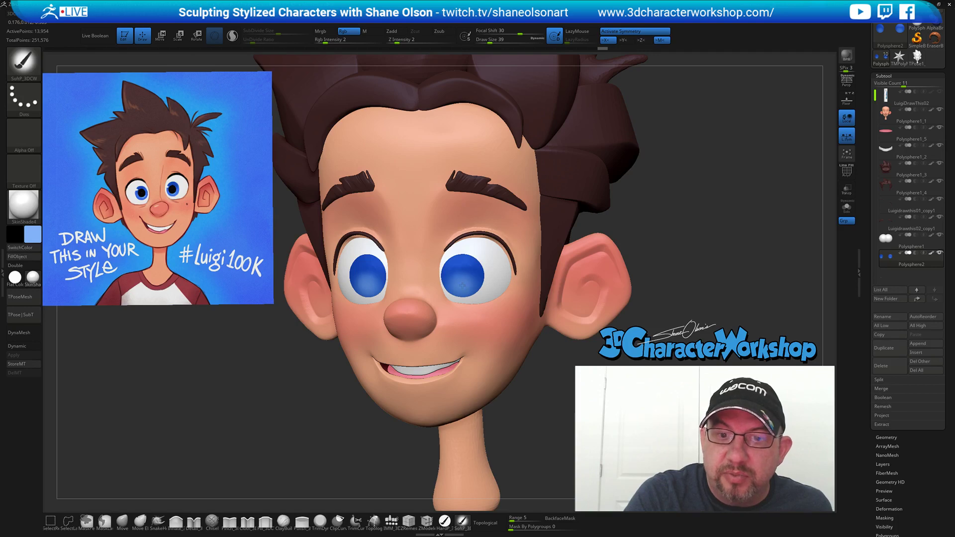
{"action": "left_click_drag", "start_coordinate": [460, 286], "coordinate": [467, 282]}
{"action": "mouse_move", "coordinate": [675, 279]}
{"action": "left_mouse_down"}
{"action": "mouse_move", "coordinate": [656, 291]}
{"action": "mouse_move", "coordinate": [661, 245]}
{"action": "mouse_move", "coordinate": [607, 221]}
{"action": "left_mouse_up"}
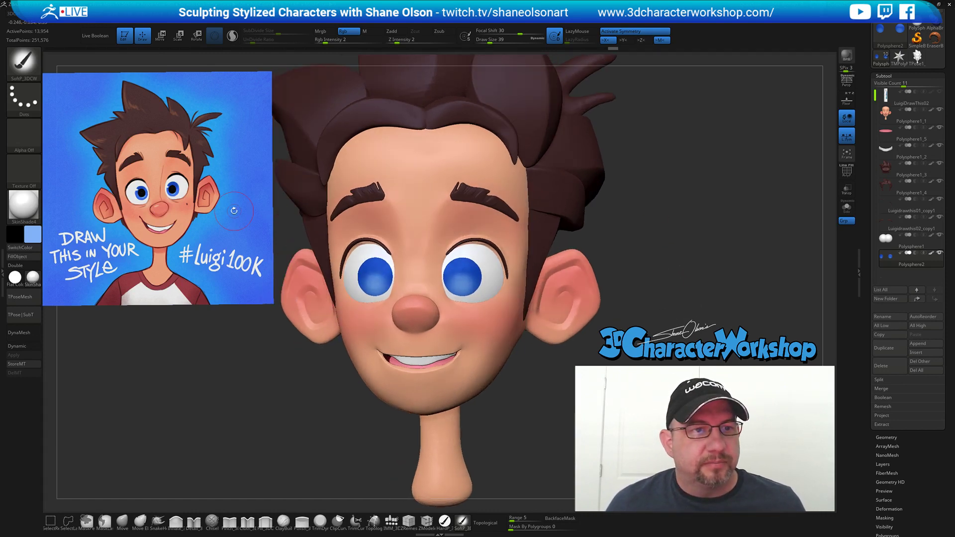
Sample black as the paint colour, choose the rectangle selection brush and isolate the pupil polygroup of the iris discs.
{"action": "key", "text": "z"}
{"action": "key", "text": "c"}
{"action": "key", "text": "z"}
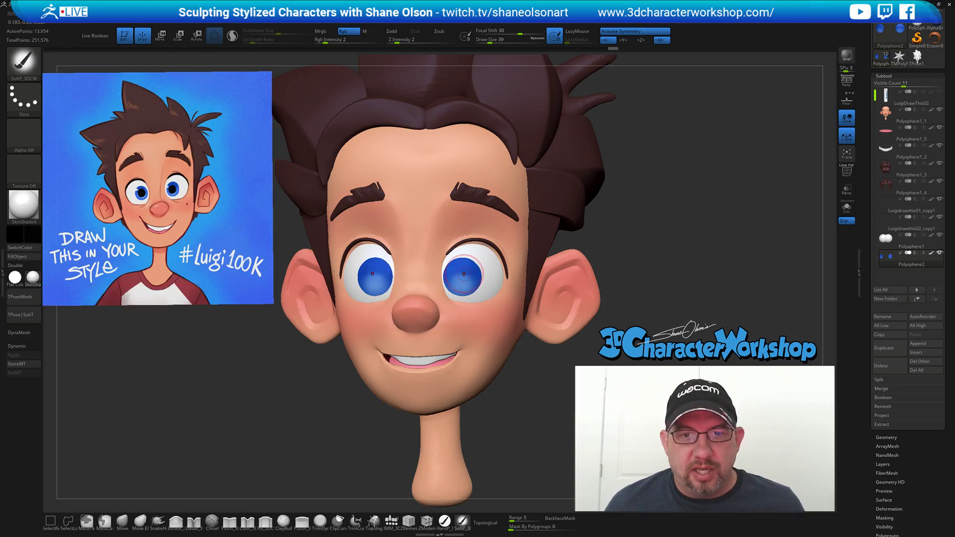
{"action": "key", "text": "ctrl+shift"}
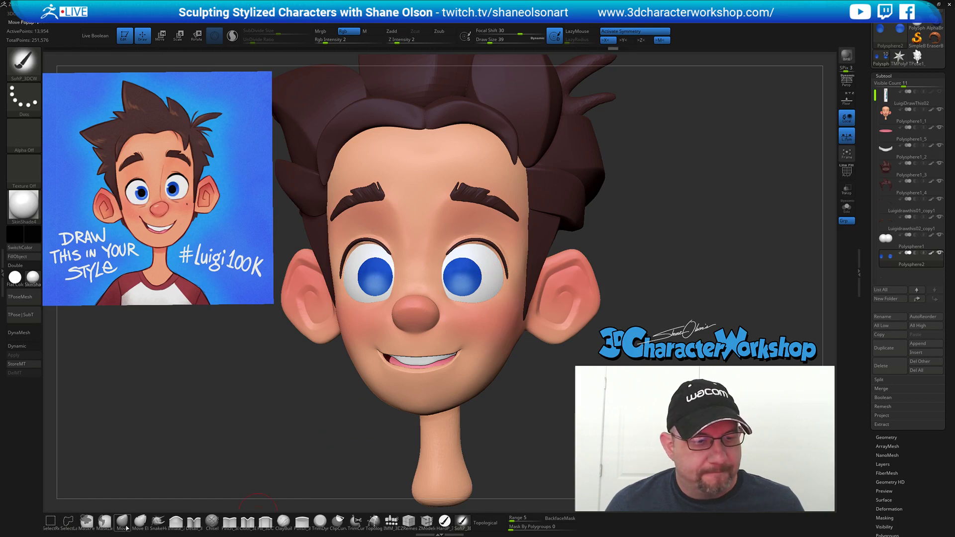
{"action": "left_click", "coordinate": [51, 521]}
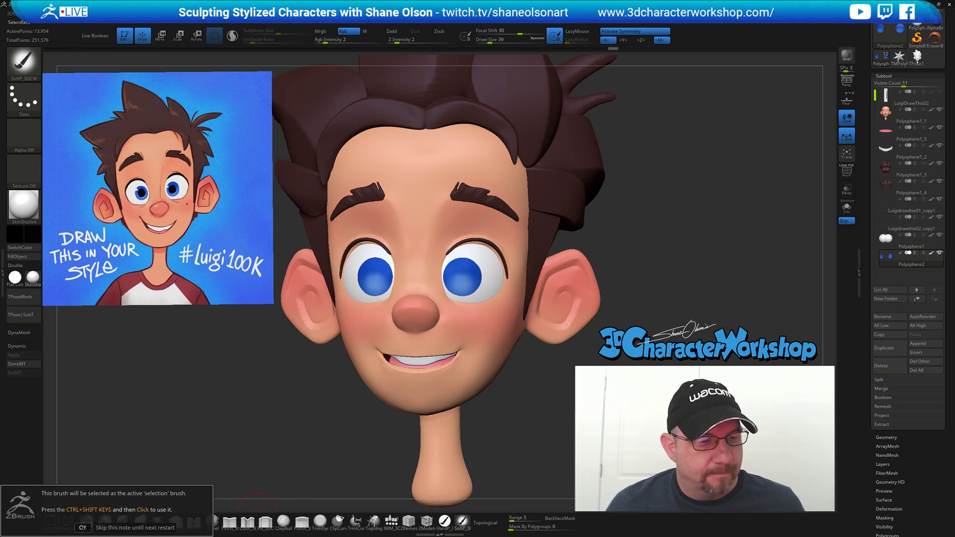
{"action": "left_click", "coordinate": [85, 529]}
{"action": "left_click", "coordinate": [466, 279], "text": "ctrl+shift"}
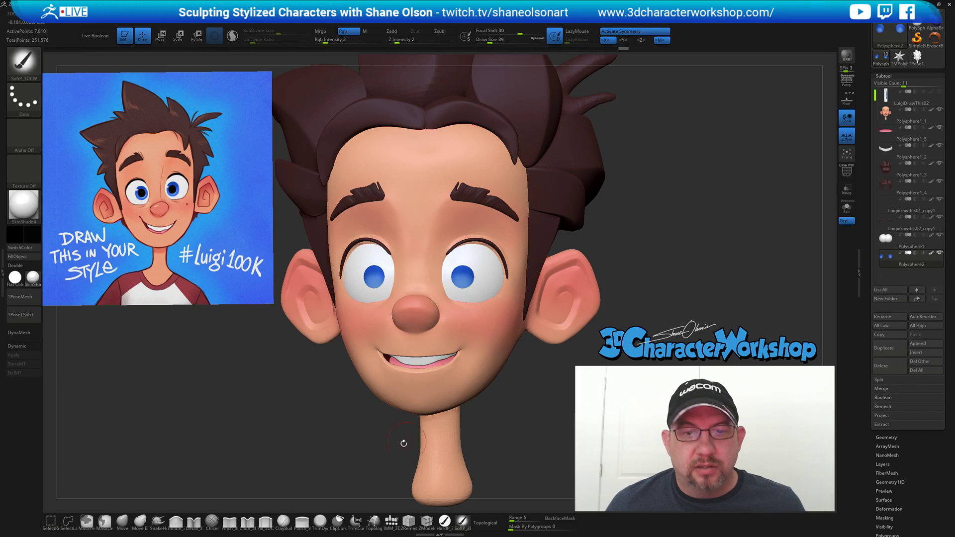
Fill the isolated pupils with black using the hard paint brush and show the complete iris discs again.
{"action": "left_click", "coordinate": [444, 521]}
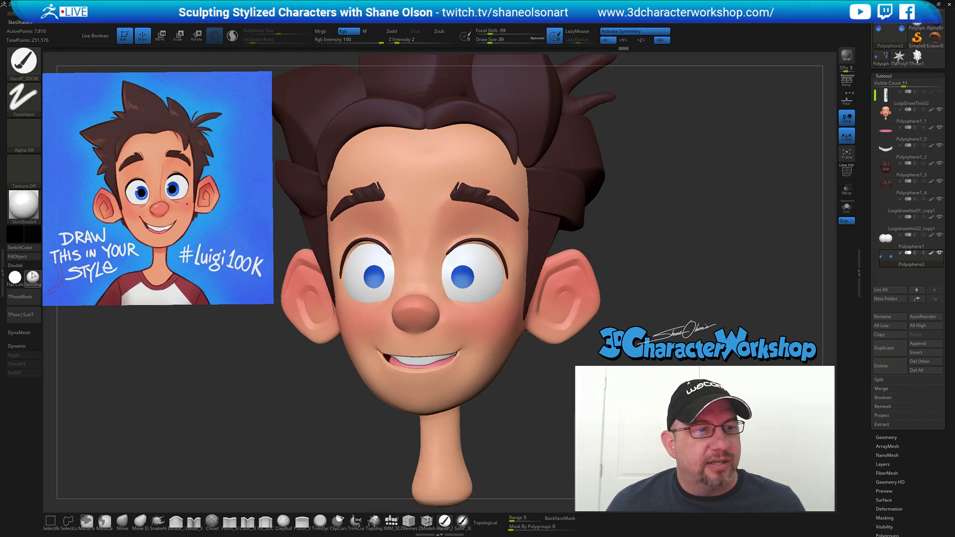
{"action": "left_click", "coordinate": [199, 403], "text": "ctrl+shift"}
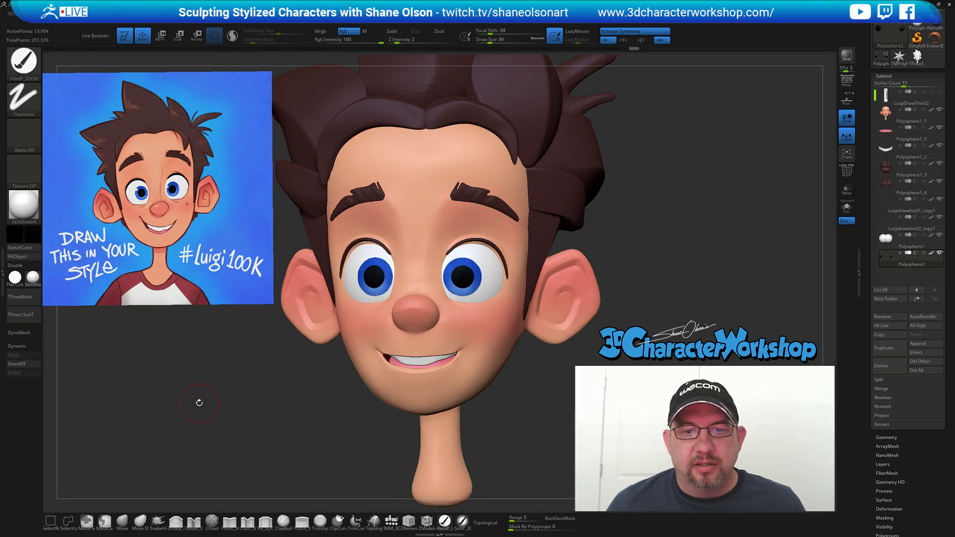
{"action": "left_click_drag", "start_coordinate": [248, 387], "coordinate": [503, 404]}
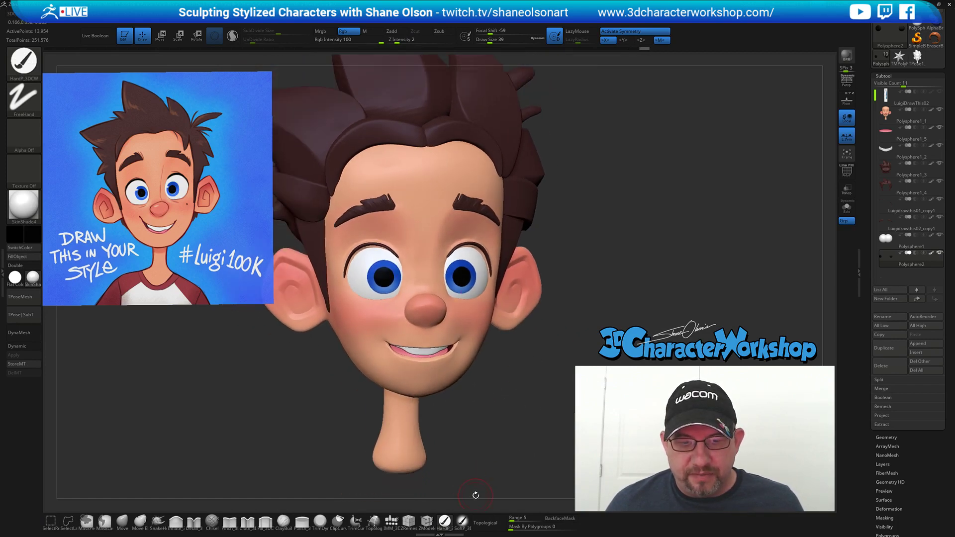
Fill the iris discs with the ToyPlastic material only, and switch the paint mode back to Rgb.
{"action": "left_click", "coordinate": [36, 281]}
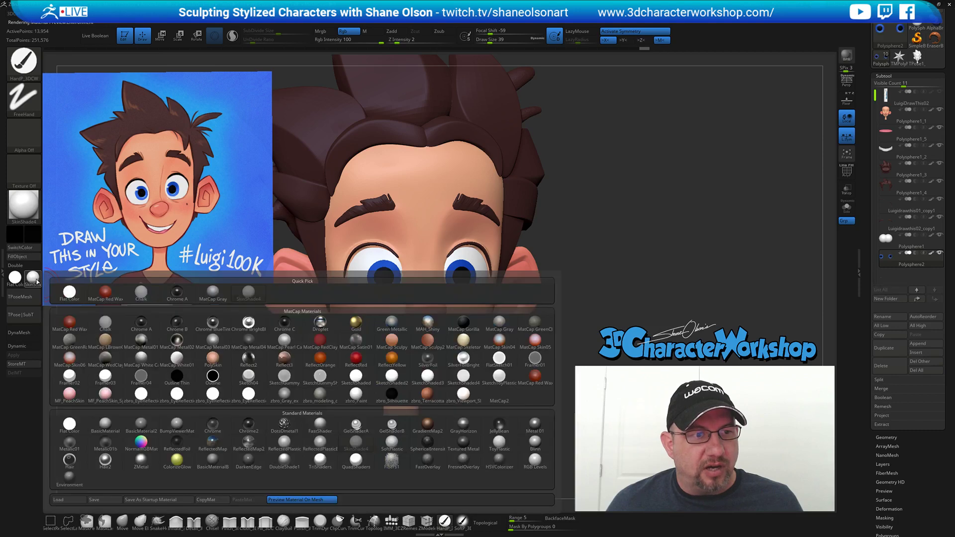
{"action": "left_click", "coordinate": [500, 443]}
{"action": "left_click_drag", "start_coordinate": [529, 395], "coordinate": [521, 386]}
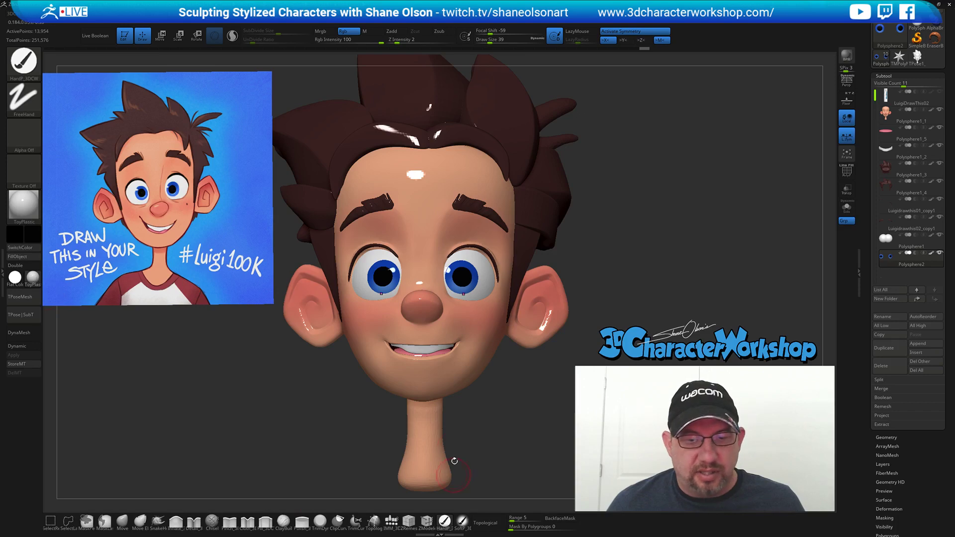
{"action": "left_click", "coordinate": [372, 31]}
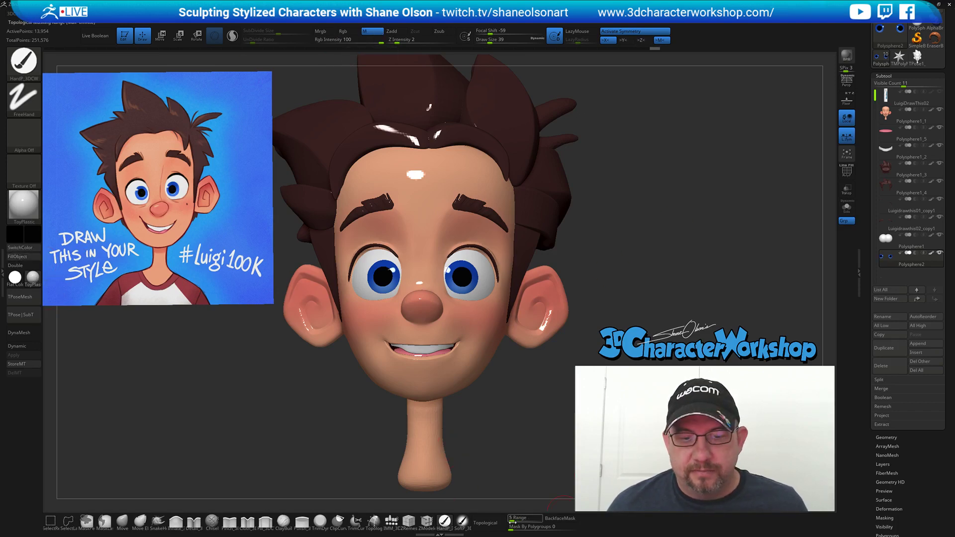
{"action": "left_click", "coordinate": [349, 31]}
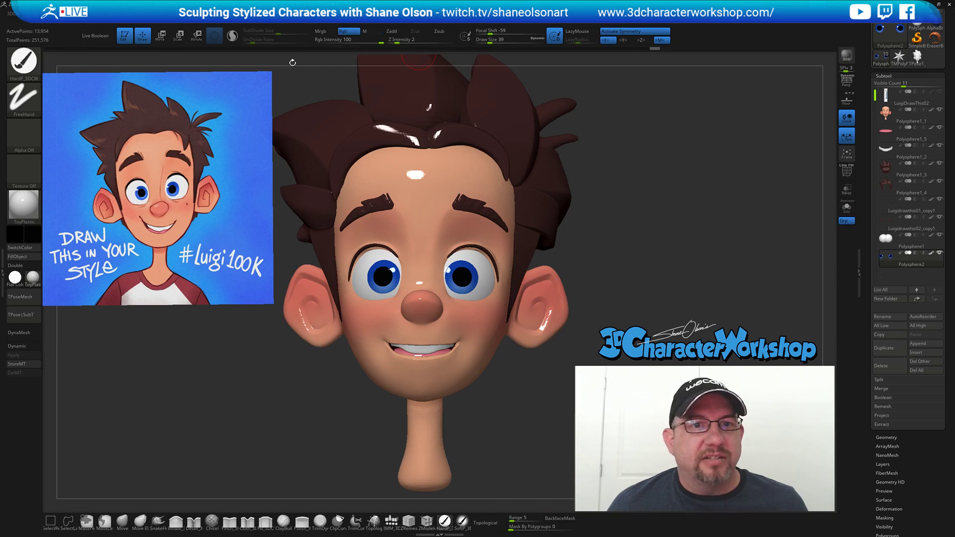
Set the active material back to SkinShade4 for the rest of the head.
{"action": "left_click", "coordinate": [32, 277]}
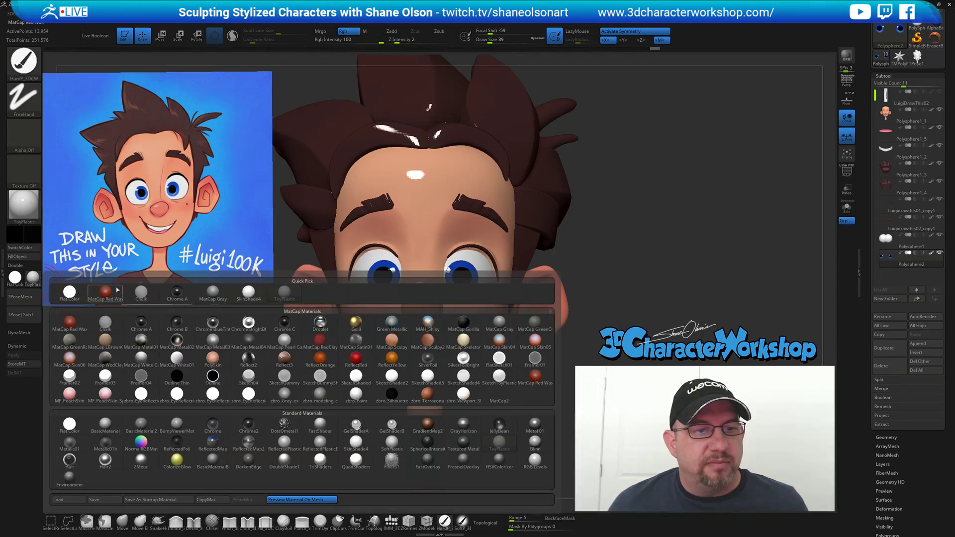
{"action": "left_click", "coordinate": [248, 291]}
{"action": "mouse_move", "coordinate": [673, 230]}
{"action": "left_mouse_down"}
{"action": "mouse_move", "coordinate": [689, 231]}
{"action": "mouse_move", "coordinate": [649, 230]}
{"action": "mouse_move", "coordinate": [697, 228]}
{"action": "mouse_move", "coordinate": [599, 218]}
{"action": "mouse_move", "coordinate": [667, 233]}
{"action": "mouse_move", "coordinate": [669, 258]}
{"action": "left_mouse_up"}
{"action": "left_click_drag", "start_coordinate": [731, 256], "coordinate": [734, 255]}
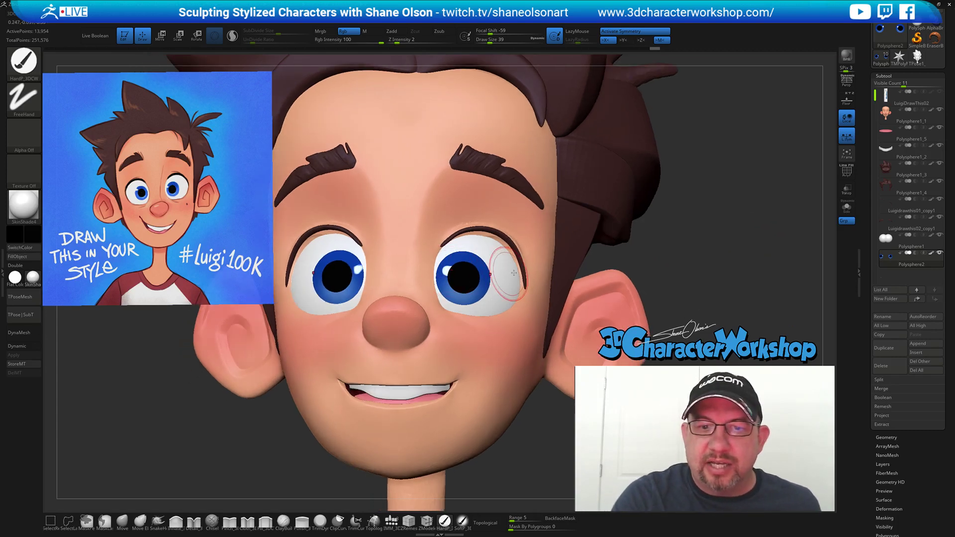
Check the iris discs' wireframe and remove all creases from them with UnCreaseAll.
{"action": "left_click_drag", "start_coordinate": [682, 284], "coordinate": [676, 298]}
{"action": "key", "text": "shift+f"}
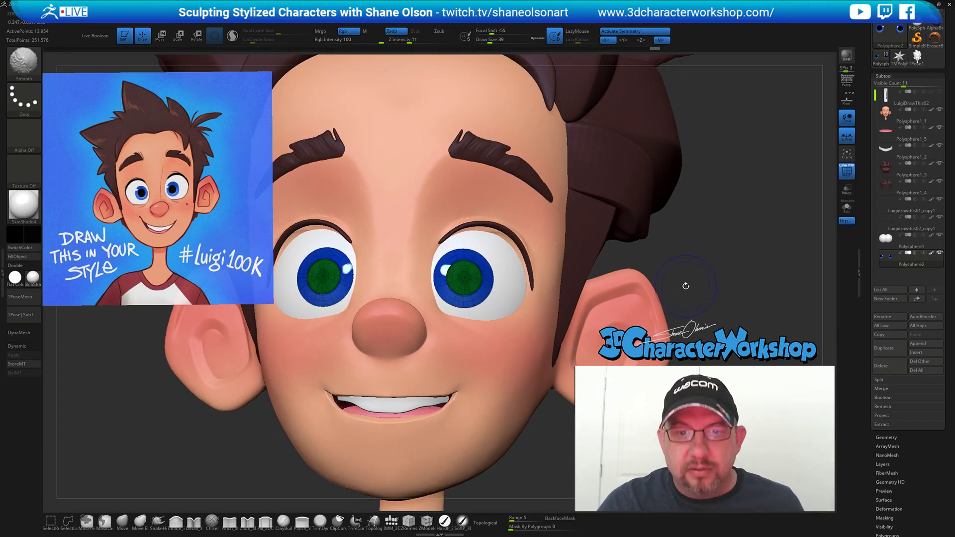
{"action": "key", "text": "shift+f"}
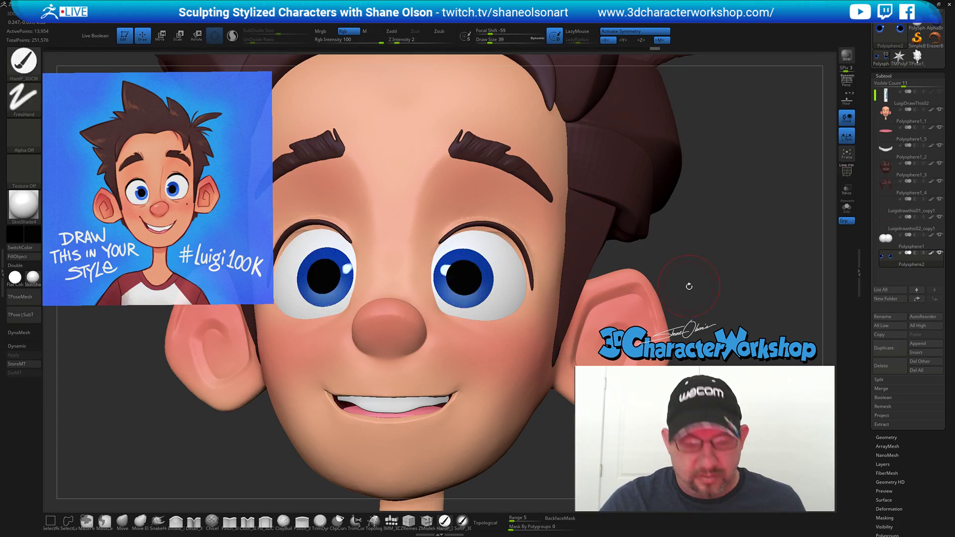
{"action": "key", "text": "3"}
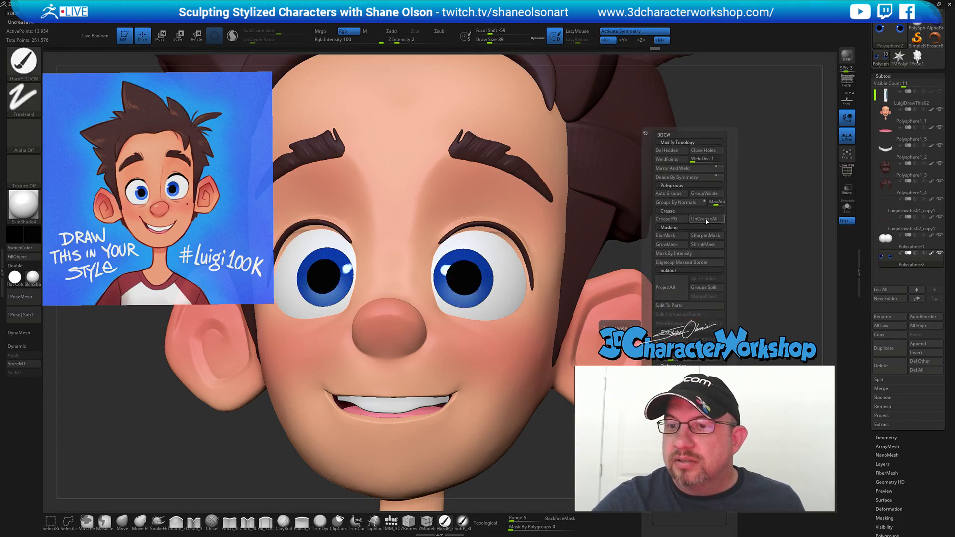
{"action": "left_click", "coordinate": [706, 221]}
{"action": "left_click_drag", "start_coordinate": [683, 226], "coordinate": [682, 245]}
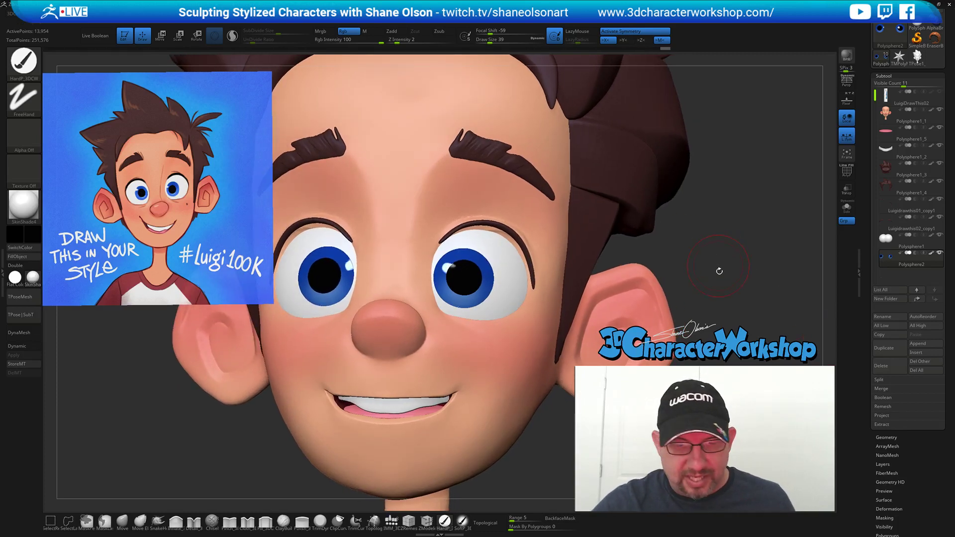
Try to project the iris discs onto the eyeballs with ProjectAll and undo it.
{"action": "key", "text": "space"}
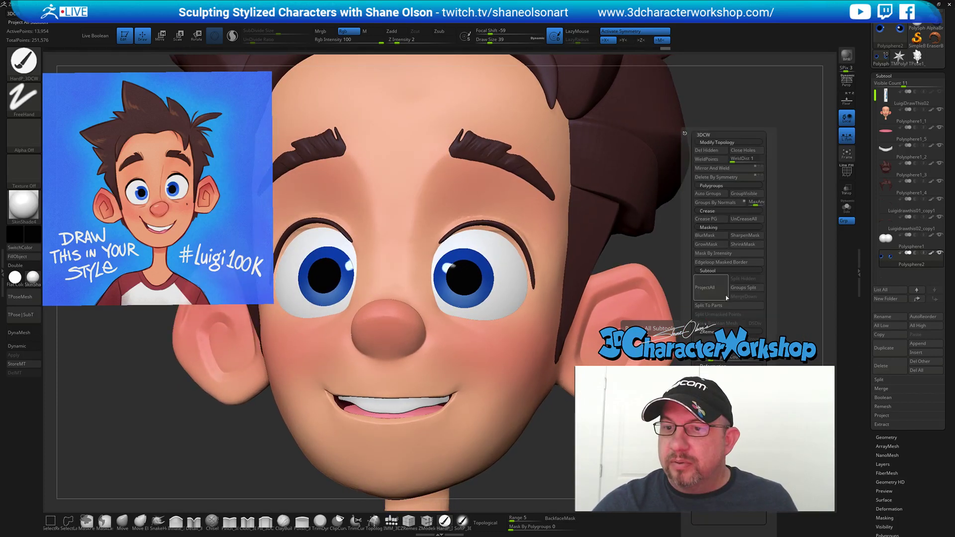
{"action": "left_click", "coordinate": [714, 290]}
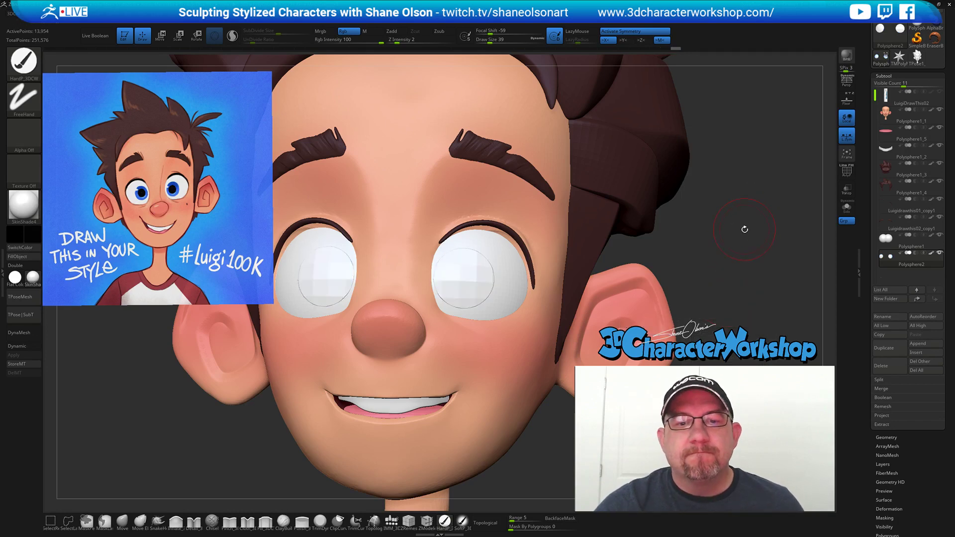
{"action": "key", "text": "ctrl"}
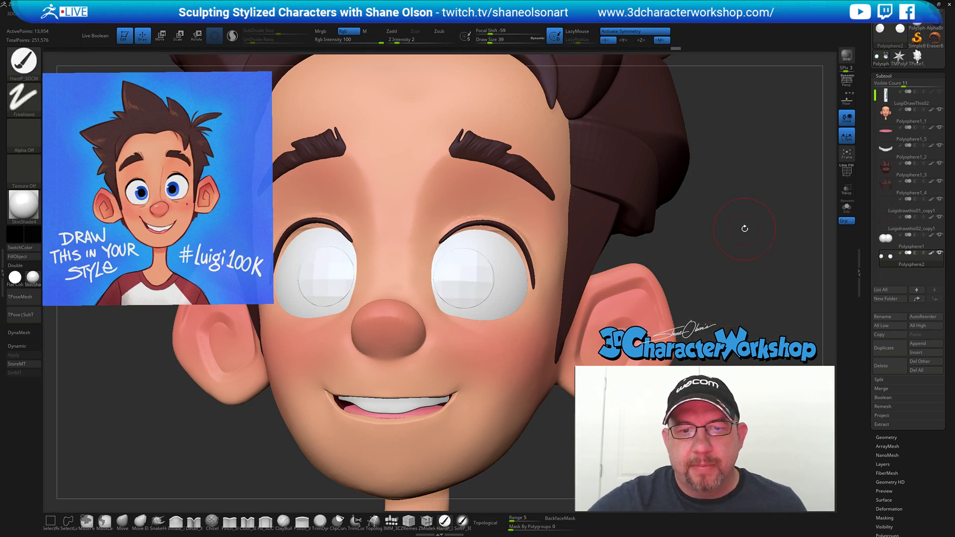
{"action": "left_click_drag", "start_coordinate": [744, 228], "coordinate": [344, 280]}
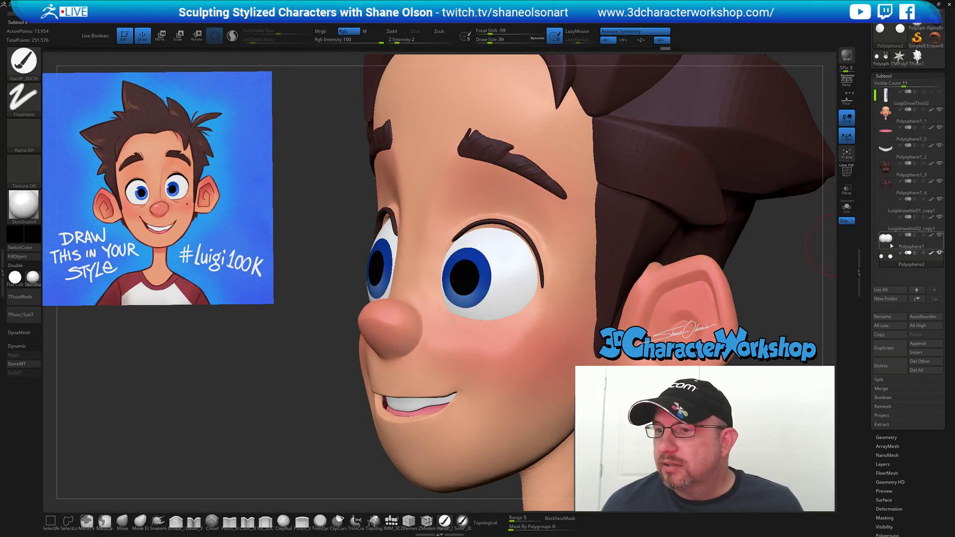
Select the eyeballs, apply their dynamic subdivision as real geometry and divide the mesh further with two more levels.
{"action": "left_click", "coordinate": [890, 242]}
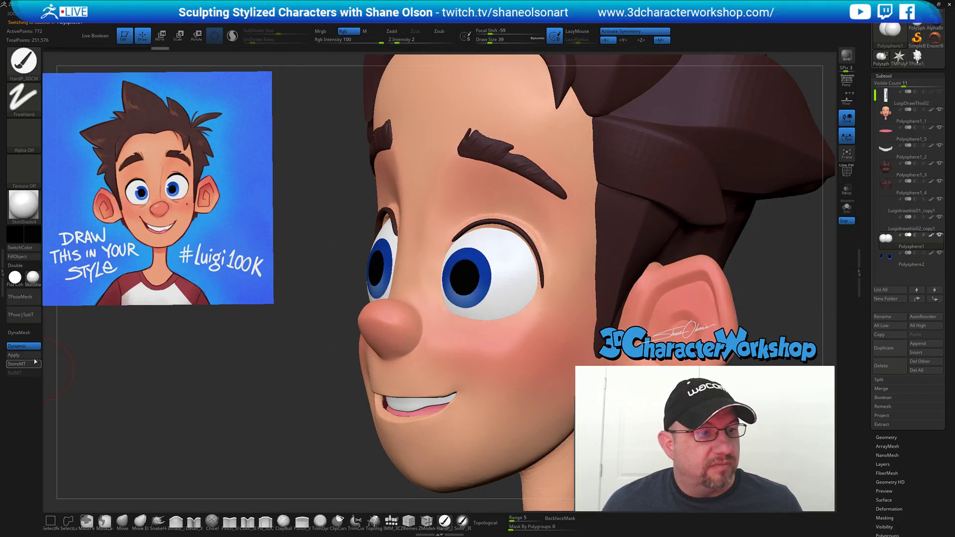
{"action": "left_click", "coordinate": [34, 357]}
{"action": "key", "text": "ctrl"}
{"action": "key", "text": "ctrl+d"}
{"action": "left_click_drag", "start_coordinate": [325, 229], "coordinate": [325, 215]}
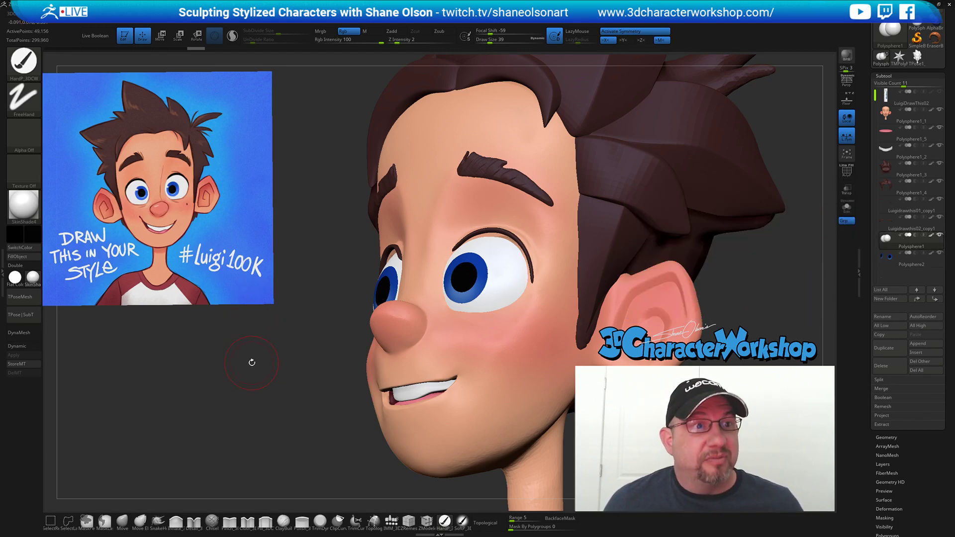
{"action": "key", "text": "ctrl"}
{"action": "key", "text": "ctrl+d"}
{"action": "key", "text": "ctrl+d"}
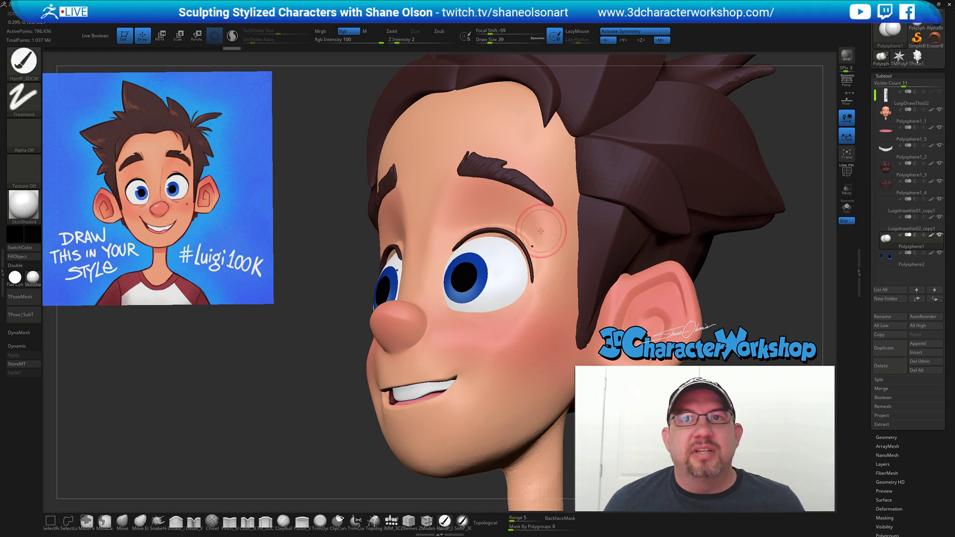
Select the iris discs, try projecting them onto the subdivided eyeballs and undo the projection.
{"action": "left_click", "coordinate": [894, 258]}
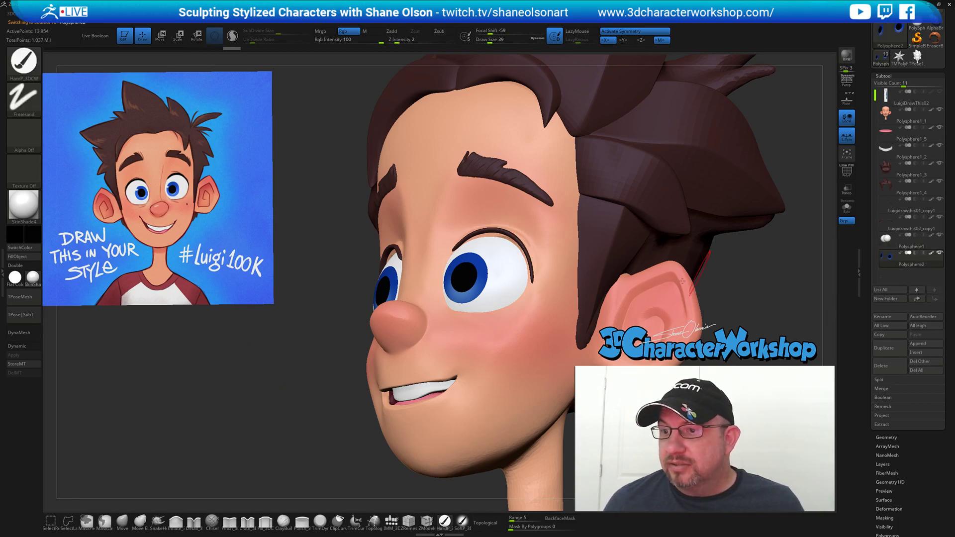
{"action": "key", "text": "space"}
{"action": "left_click", "coordinate": [350, 306]}
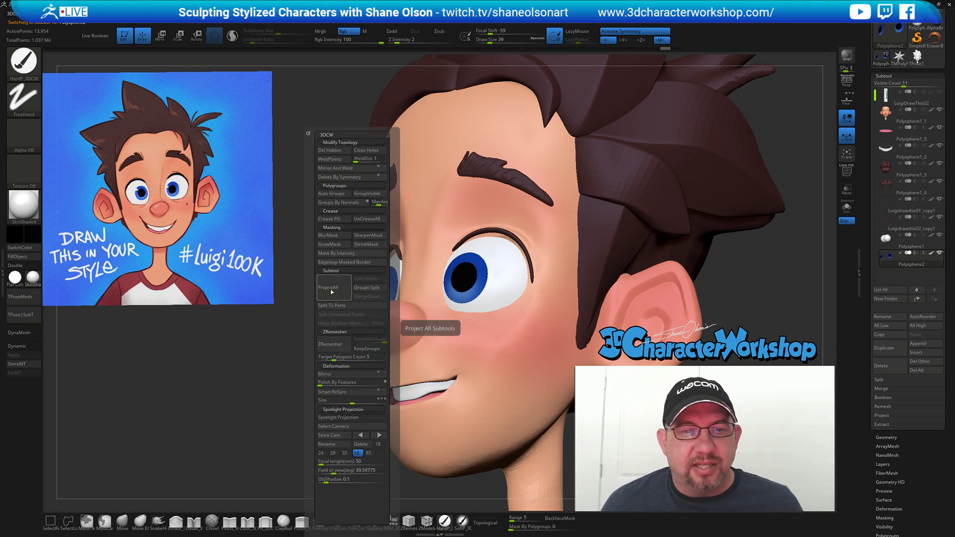
{"action": "left_click_drag", "start_coordinate": [337, 305], "coordinate": [699, 187]}
{"action": "key", "text": "w"}
{"action": "left_click_drag", "start_coordinate": [745, 230], "coordinate": [604, 239]}
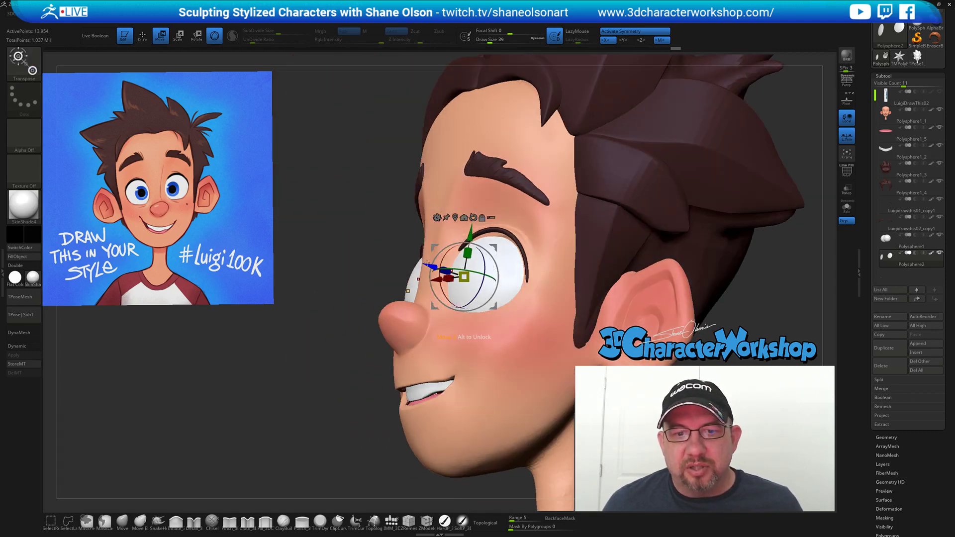
{"action": "key", "text": "ctrl+z"}
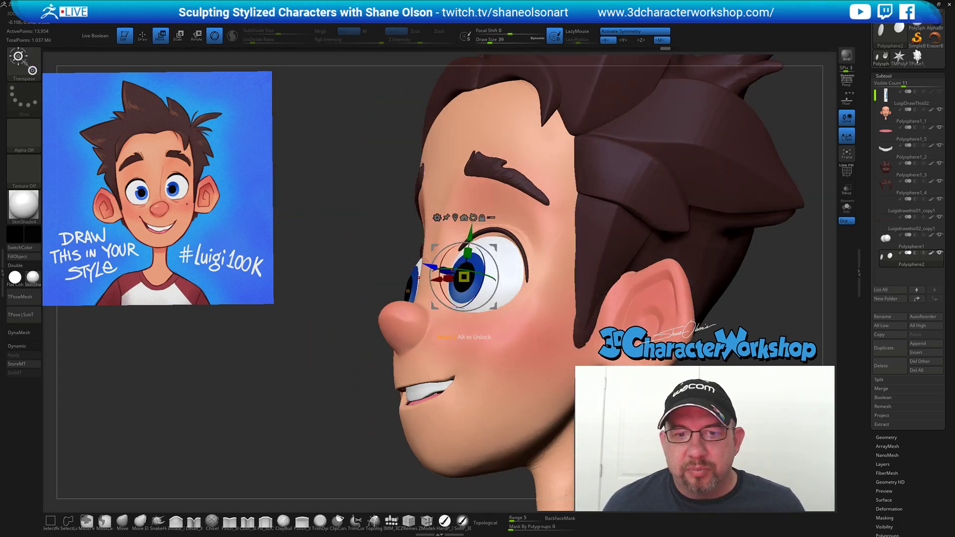
Review the iris discs' geometry and subtool projection settings, run ProjectAll once more and undo it.
{"action": "left_click_drag", "start_coordinate": [801, 299], "coordinate": [692, 294], "text": "alt"}
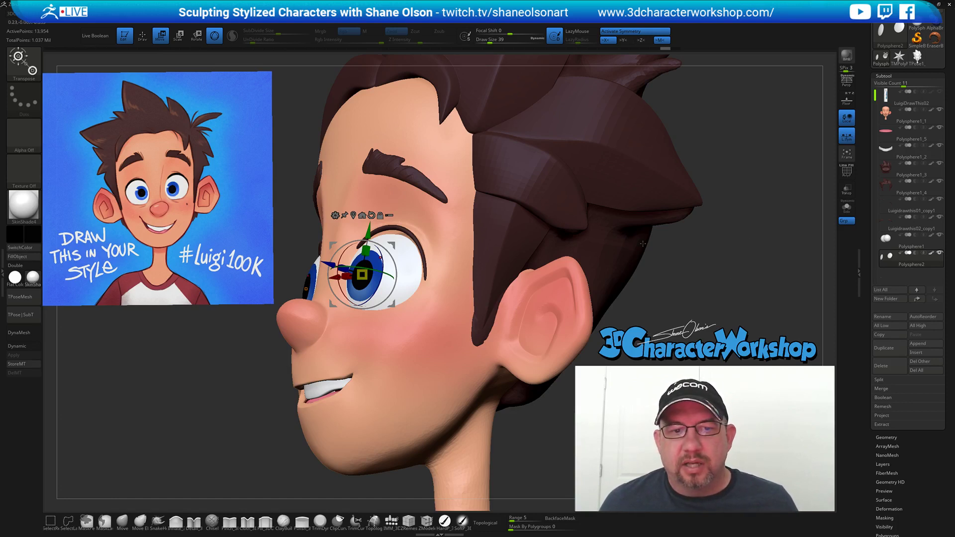
{"action": "left_click_drag", "start_coordinate": [717, 225], "coordinate": [715, 250]}
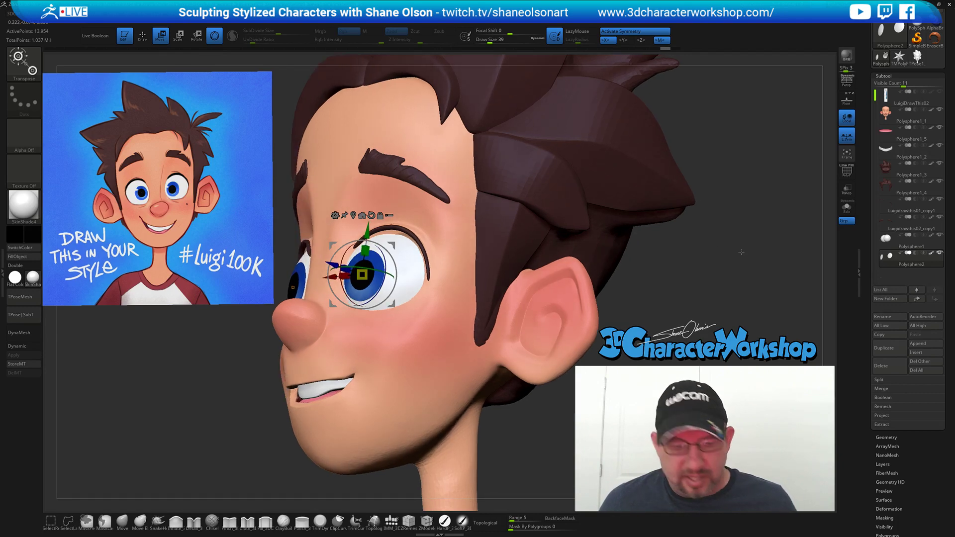
{"action": "left_click", "coordinate": [885, 438]}
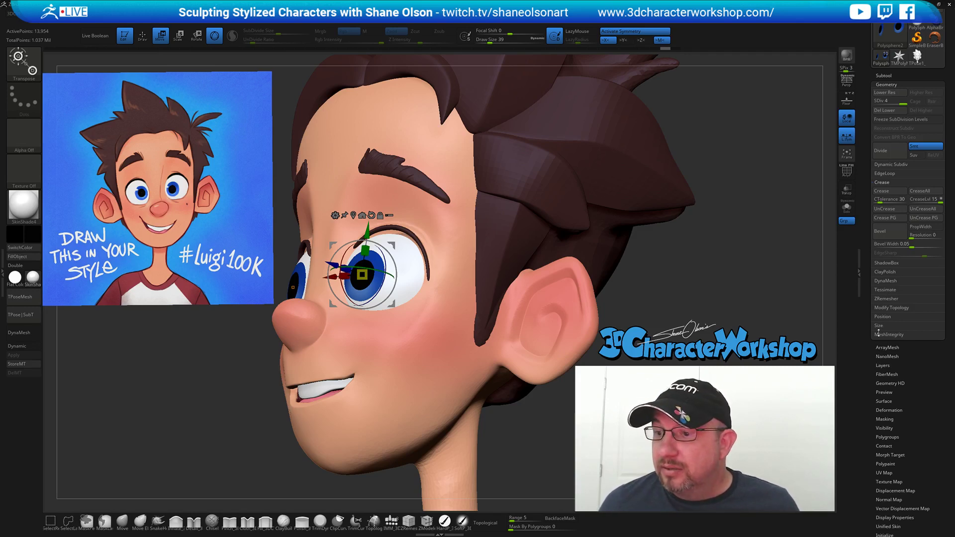
{"action": "scroll", "coordinate": [876, 234], "scroll_direction": "up", "scroll_amount": 2}
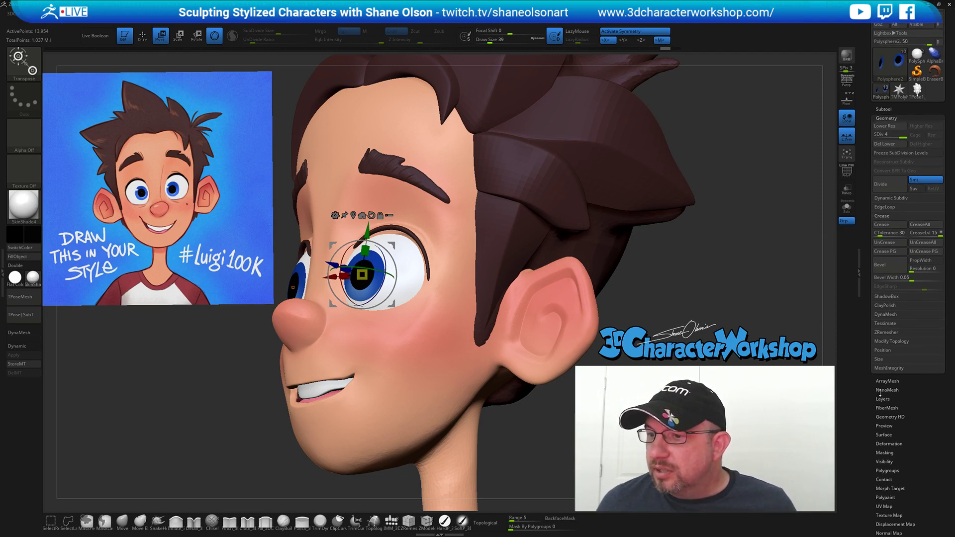
{"action": "left_click", "coordinate": [877, 110]}
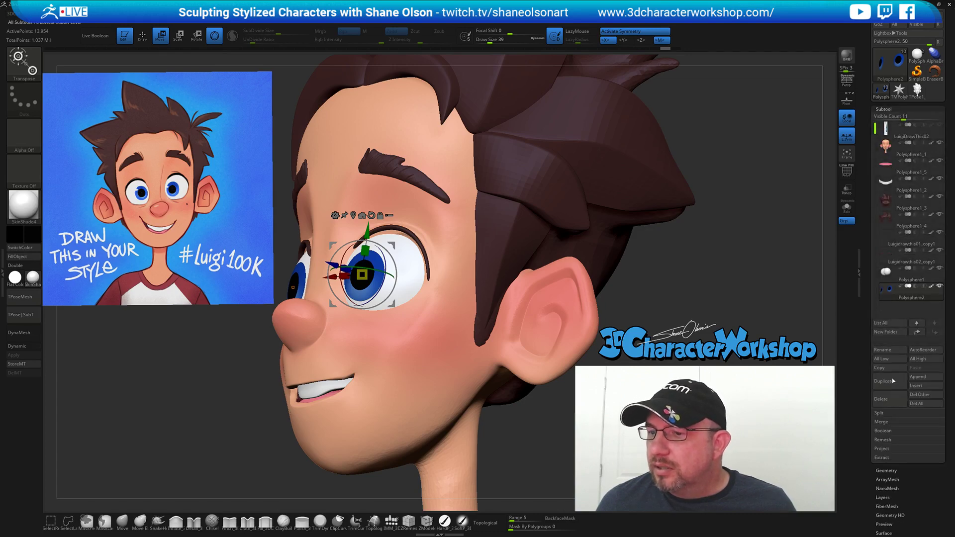
{"action": "left_click", "coordinate": [882, 449]}
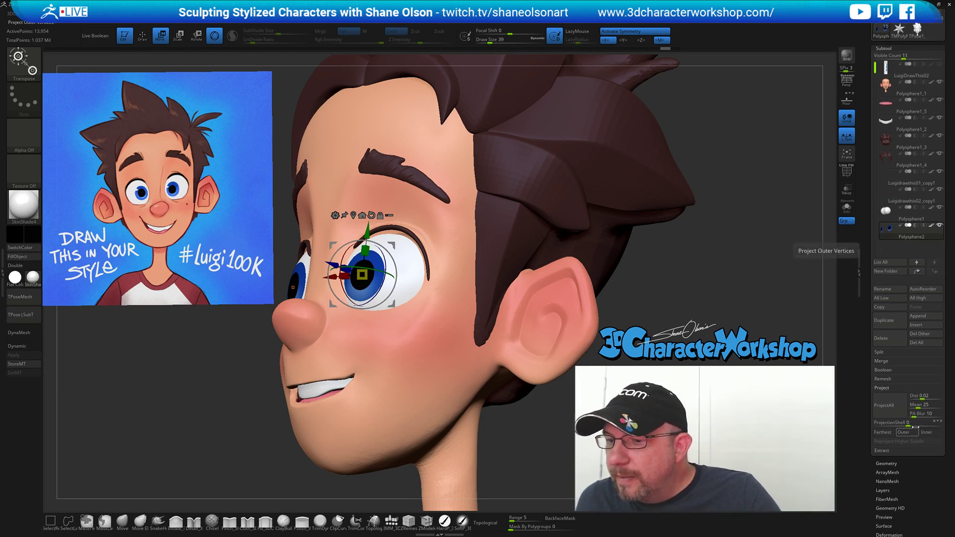
{"action": "left_click", "coordinate": [876, 405]}
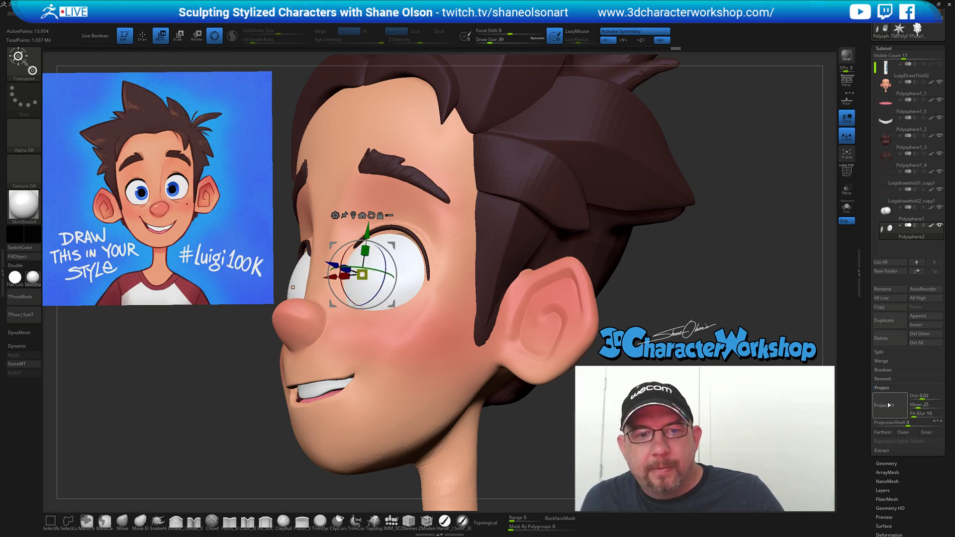
{"action": "key", "text": "ctrl+z"}
{"action": "left_click_drag", "start_coordinate": [727, 246], "coordinate": [737, 253]}
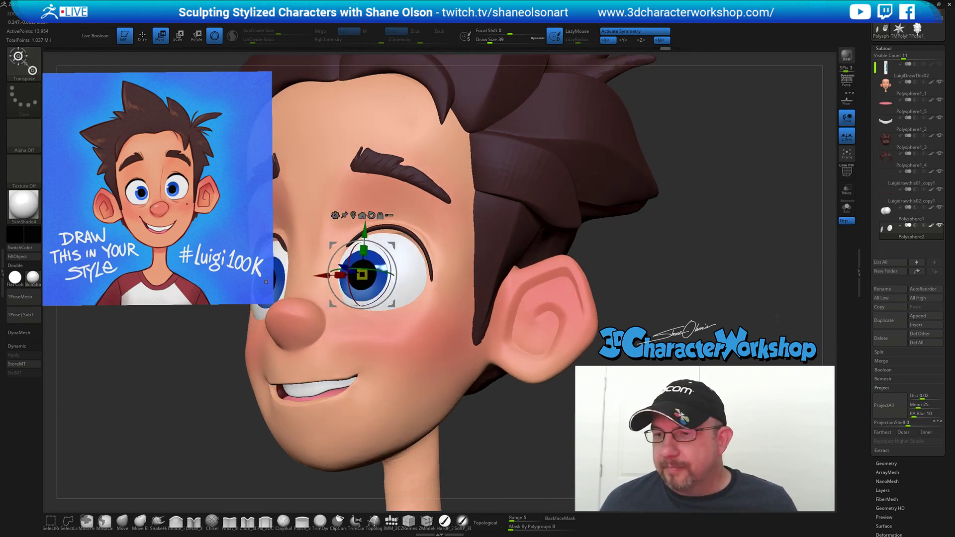
Project the iris subtool onto the surrounding visible subtools with ProjectAll and isolate the irises to inspect them.
{"action": "left_click", "coordinate": [879, 407]}
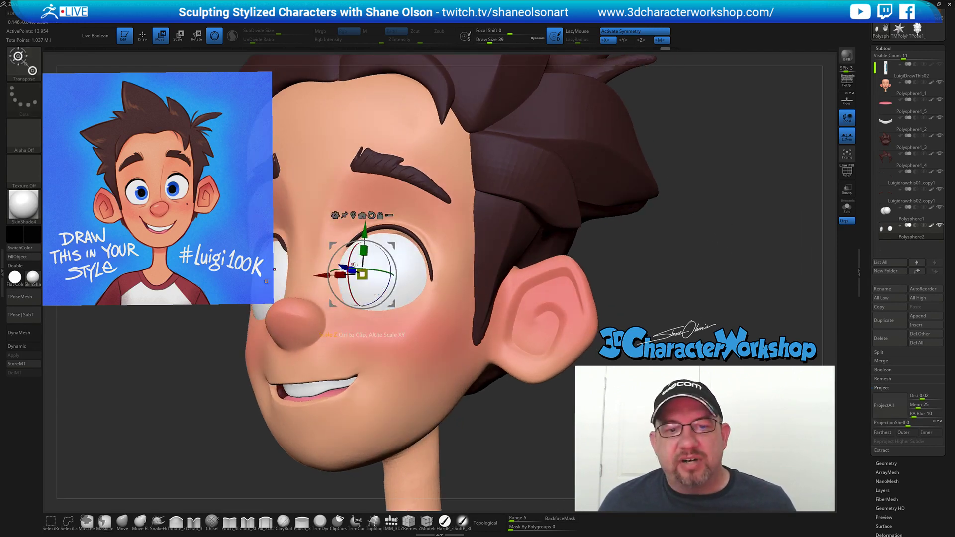
{"action": "left_click", "coordinate": [848, 211]}
{"action": "left_click_drag", "start_coordinate": [657, 252], "coordinate": [599, 234]}
{"action": "left_click_drag", "start_coordinate": [499, 209], "coordinate": [636, 229], "text": "alt"}
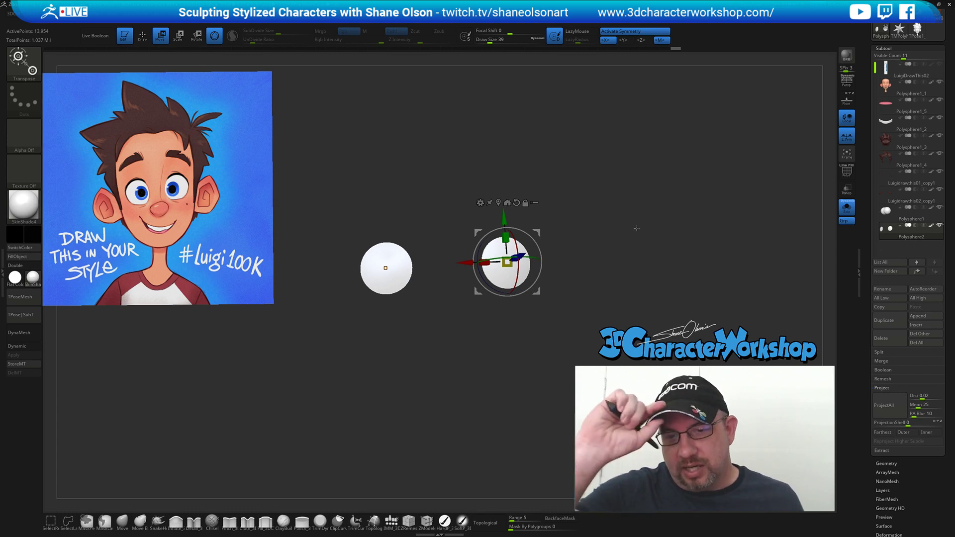
{"action": "left_click_drag", "start_coordinate": [637, 228], "coordinate": [577, 312]}
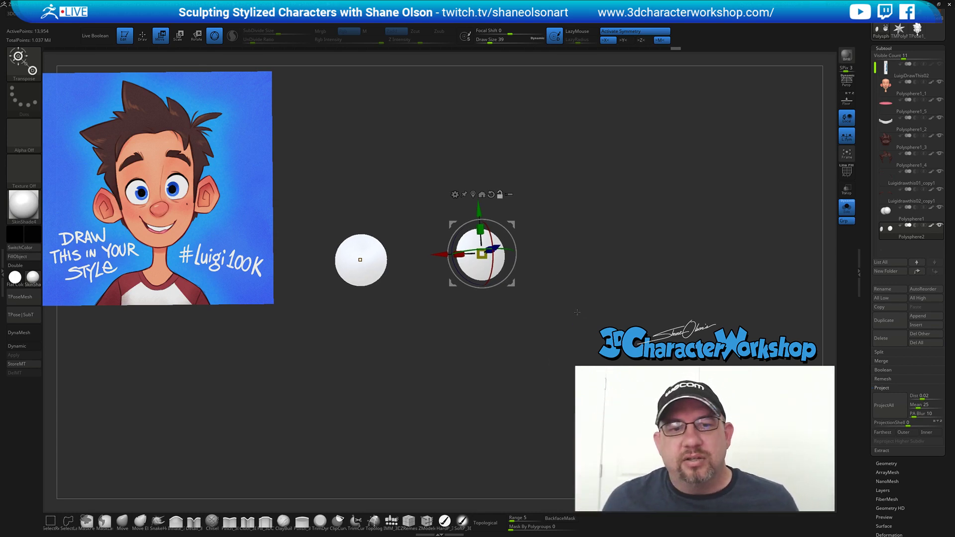
Store a morph target of the projected irises on Polysphere2.
{"action": "key", "text": "ctrl"}
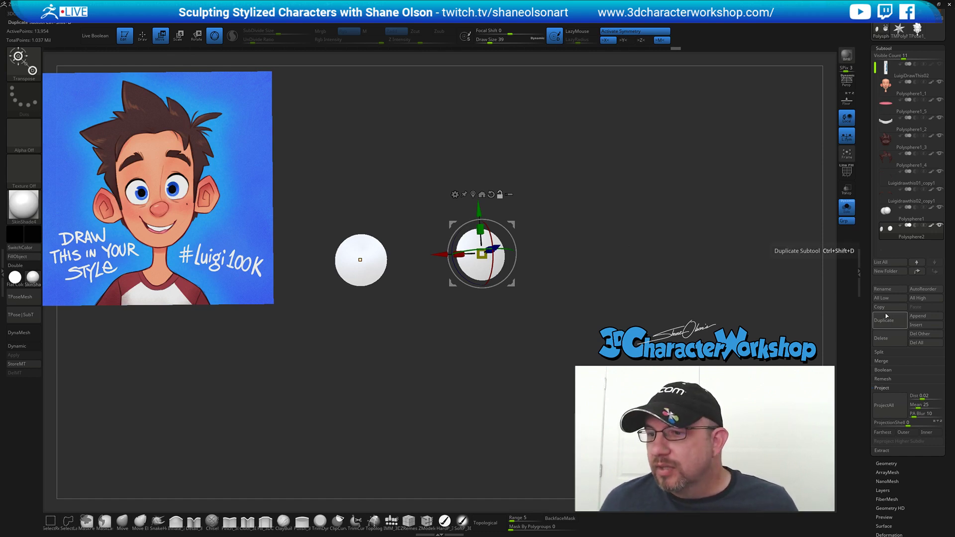
{"action": "scroll", "coordinate": [874, 307], "scroll_direction": "down", "scroll_amount": 5}
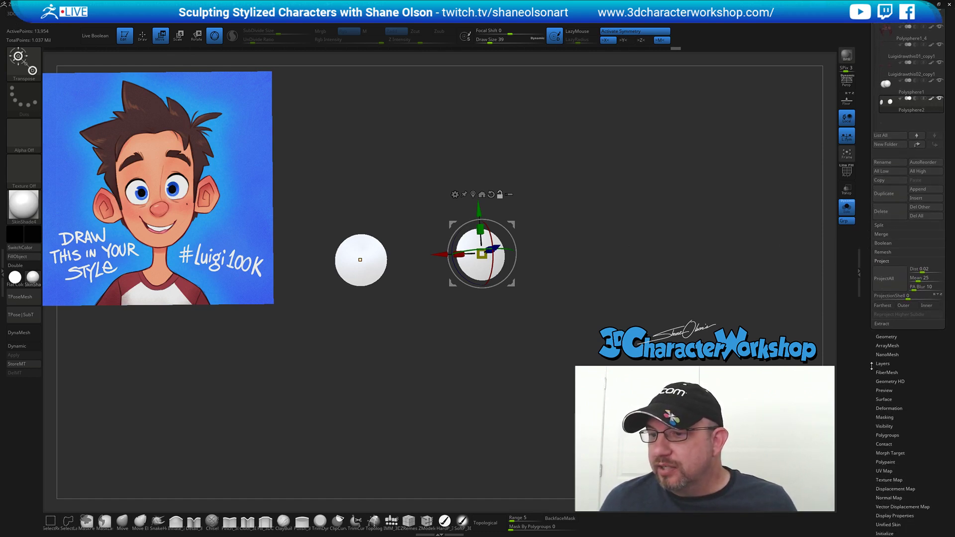
{"action": "left_click_drag", "start_coordinate": [871, 366], "coordinate": [875, 357]}
{"action": "left_click", "coordinate": [879, 356]}
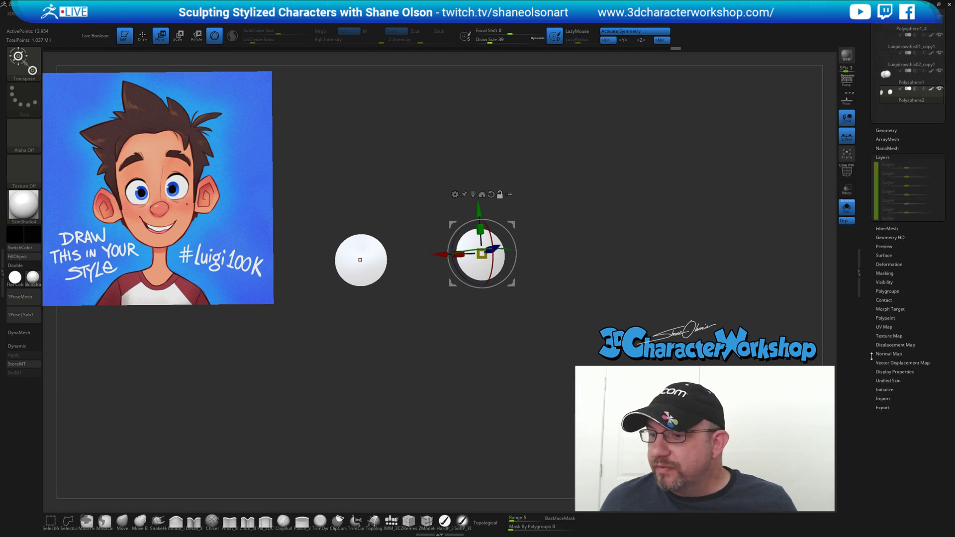
{"action": "scroll", "coordinate": [900, 310], "scroll_direction": "up", "scroll_amount": 1}
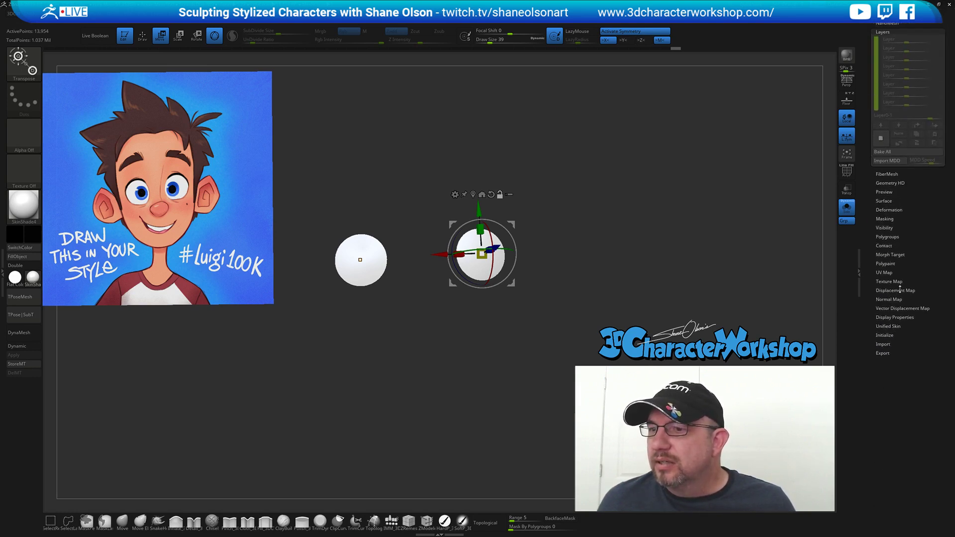
{"action": "left_click", "coordinate": [893, 255]}
{"action": "left_click", "coordinate": [882, 203]}
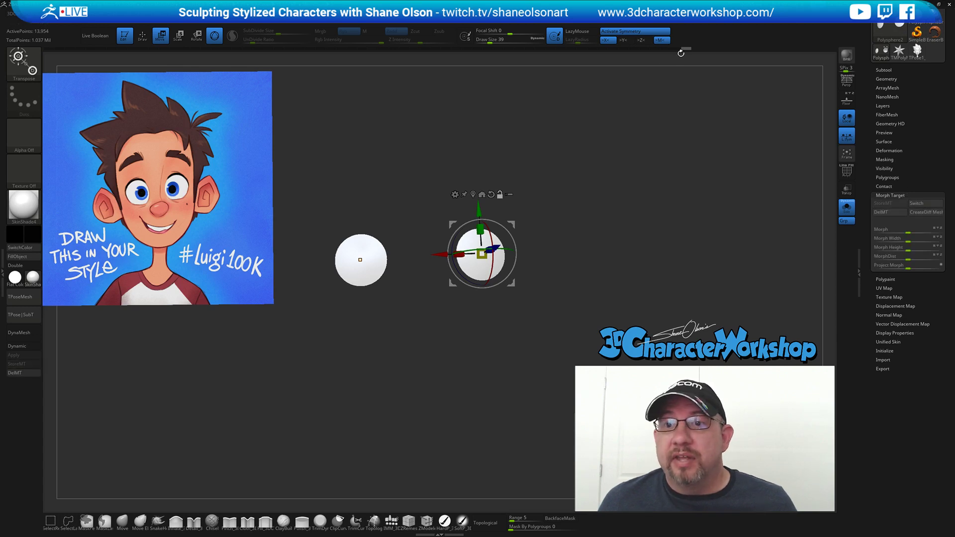
Compare the irises before and after the projection in the undo history, ending at the painted state before it.
{"action": "left_click_drag", "start_coordinate": [685, 50], "coordinate": [664, 50]}
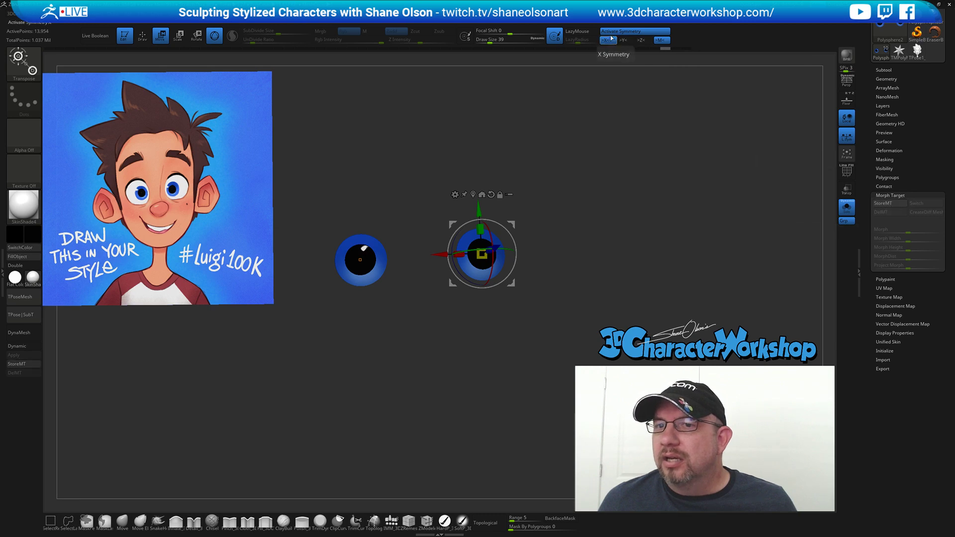
{"action": "left_click_drag", "start_coordinate": [665, 49], "coordinate": [686, 49]}
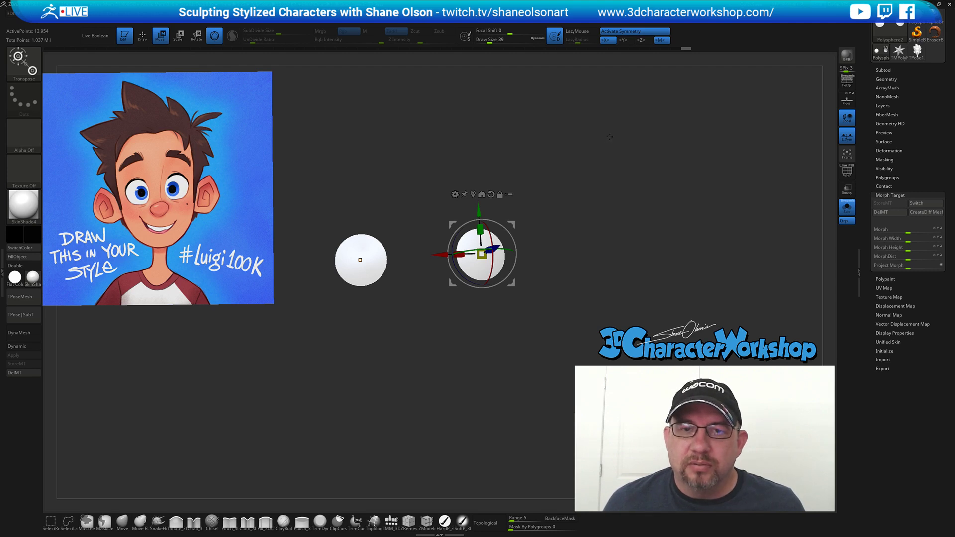
{"action": "left_click", "coordinate": [677, 48]}
{"action": "left_click_drag", "start_coordinate": [674, 49], "coordinate": [667, 49]}
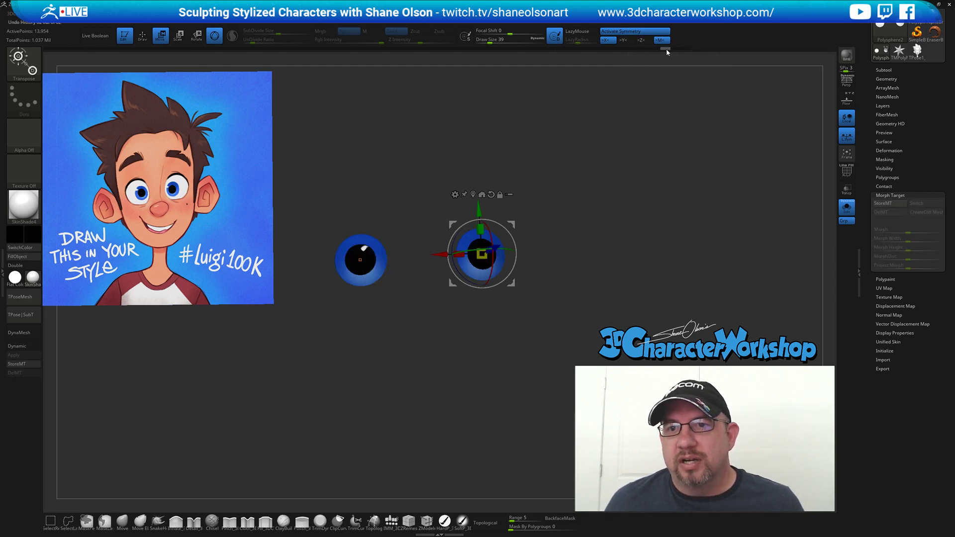
Duplicate the painted iris subtool Polysphere2 and keep the original selected.
{"action": "left_click", "coordinate": [893, 195]}
{"action": "left_click", "coordinate": [884, 70]}
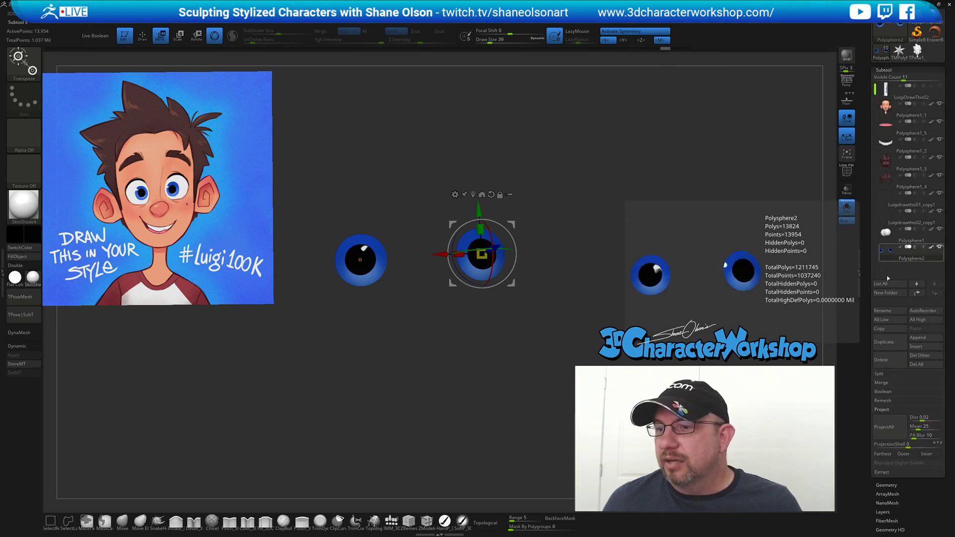
{"action": "left_click", "coordinate": [884, 341]}
{"action": "left_click", "coordinate": [894, 269]}
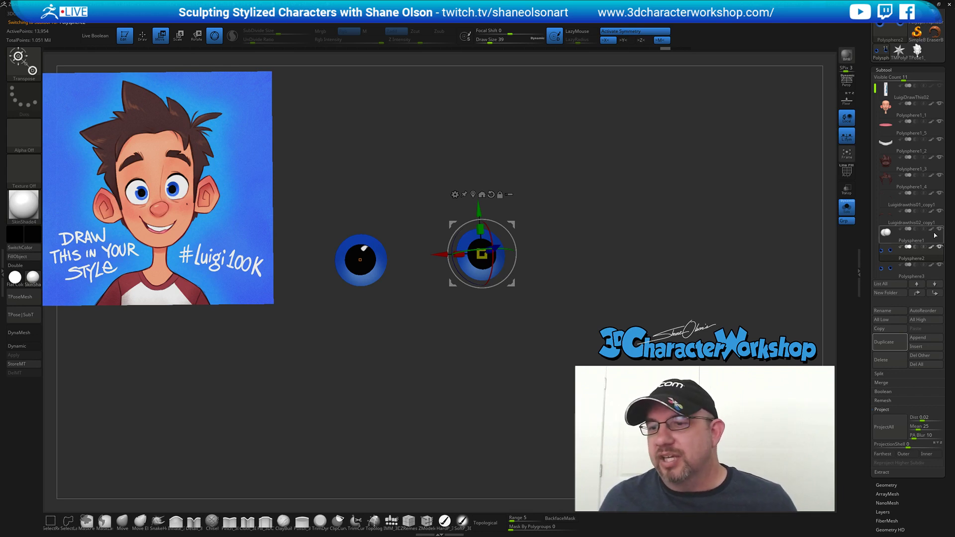
Leave only the eyeballs Polysphere1 visible with the original irises and project the irises onto them with ProjectAll.
{"action": "left_click", "coordinate": [846, 209]}
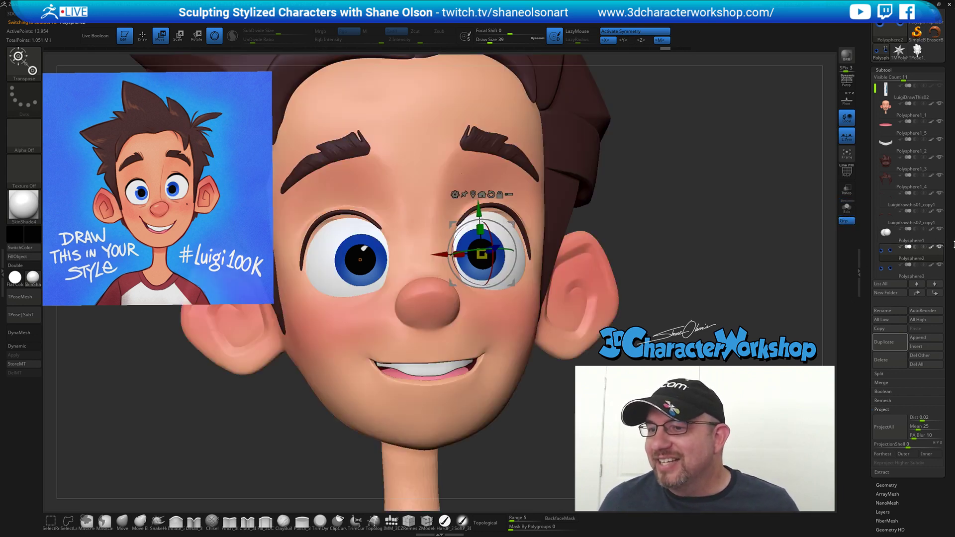
{"action": "left_click", "coordinate": [940, 231], "text": "shift"}
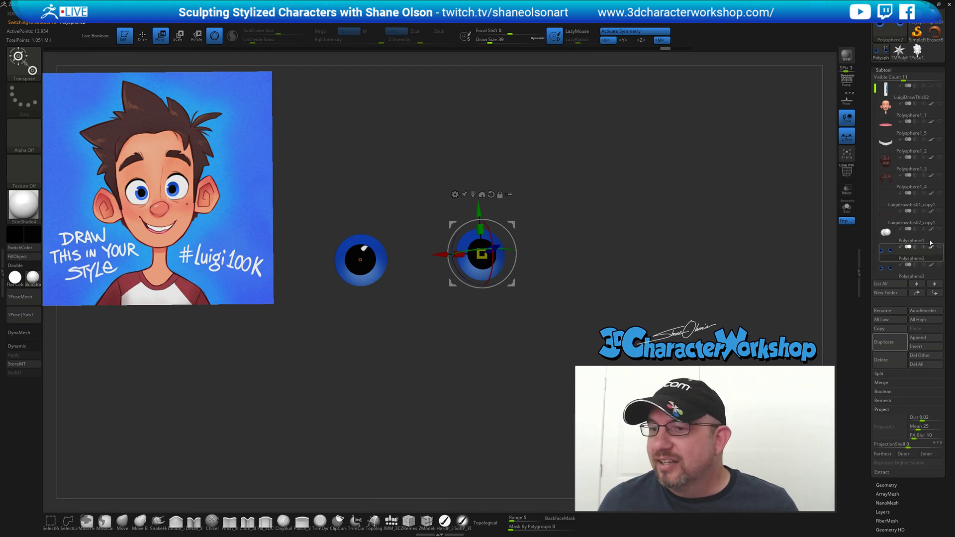
{"action": "left_click", "coordinate": [939, 229]}
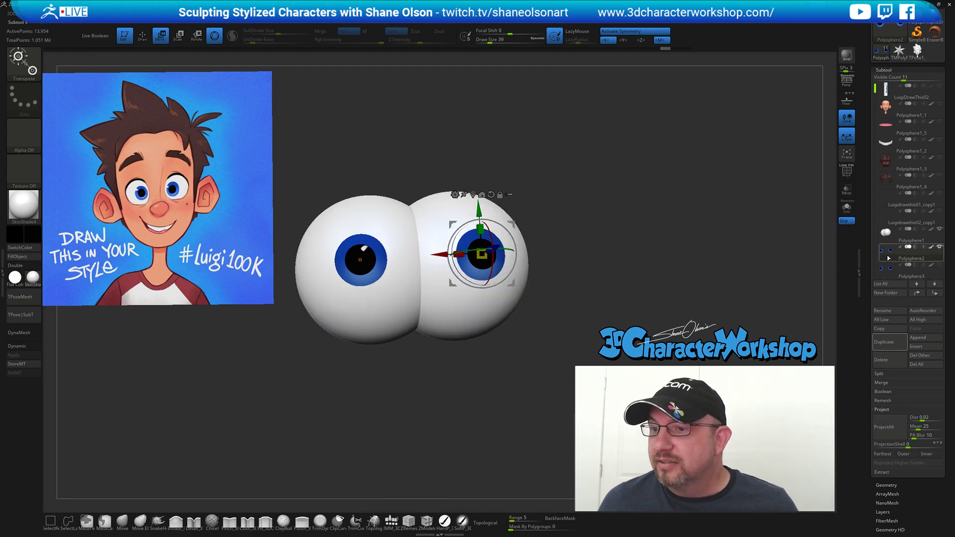
{"action": "mouse_move", "coordinate": [935, 271]}
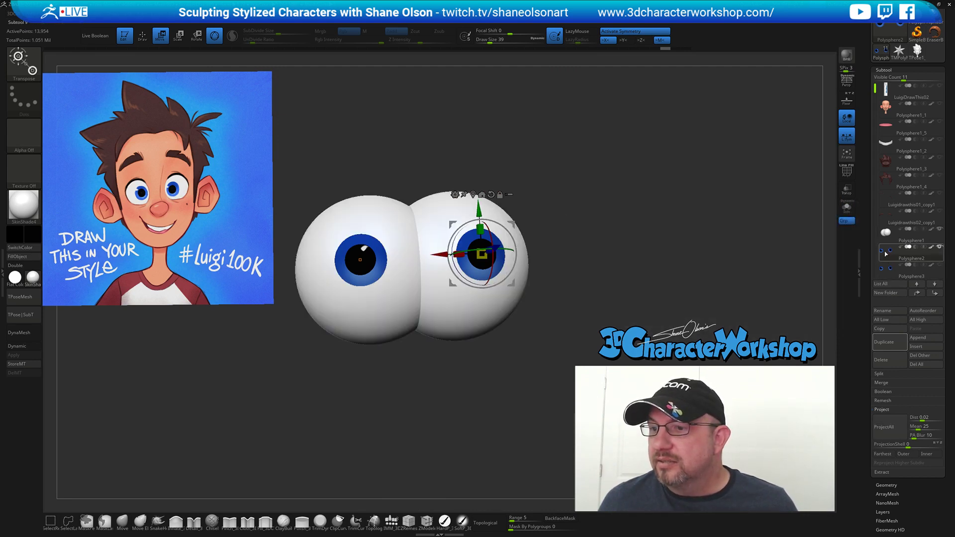
{"action": "key", "text": "2"}
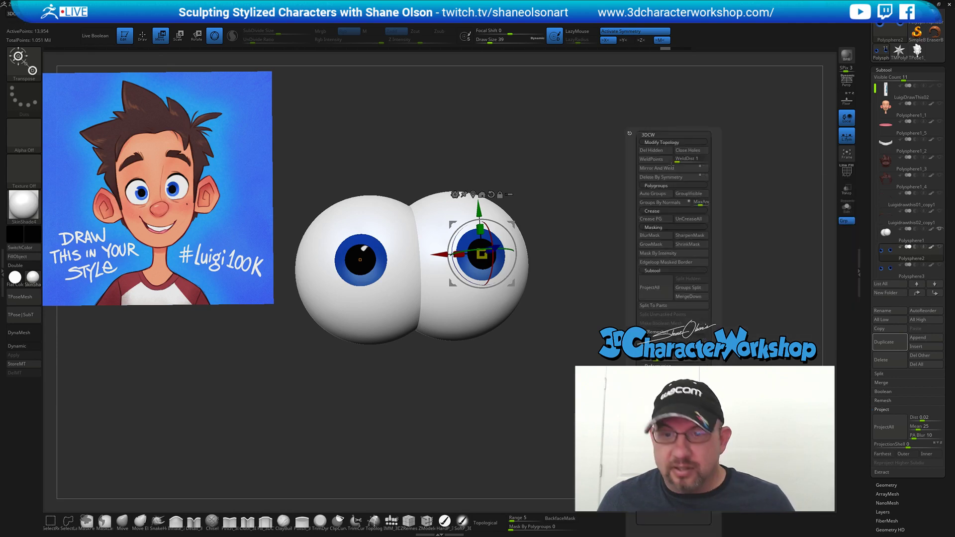
{"action": "left_click", "coordinate": [651, 294]}
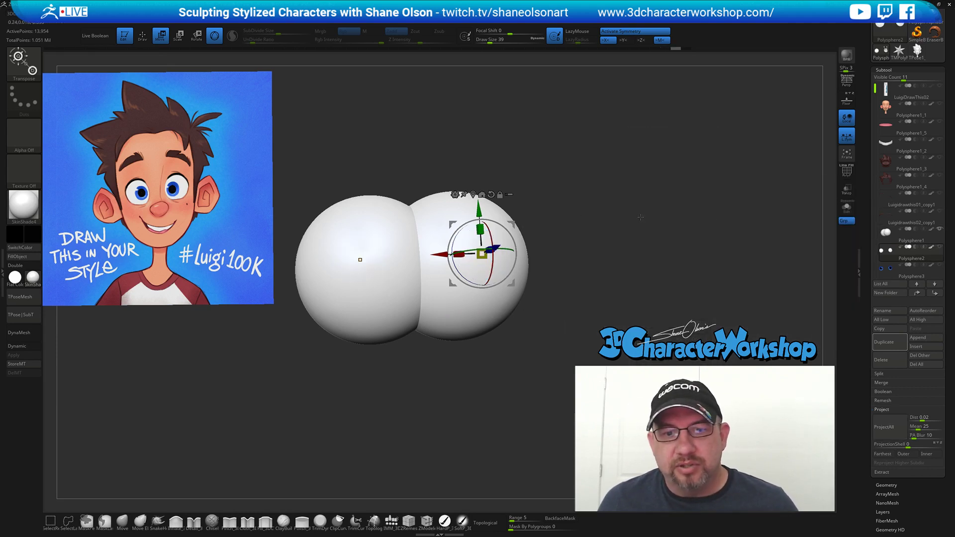
{"action": "mouse_move", "coordinate": [733, 234]}
{"action": "left_mouse_down"}
{"action": "mouse_move", "coordinate": [665, 230]}
{"action": "mouse_move", "coordinate": [727, 224]}
{"action": "left_mouse_up"}
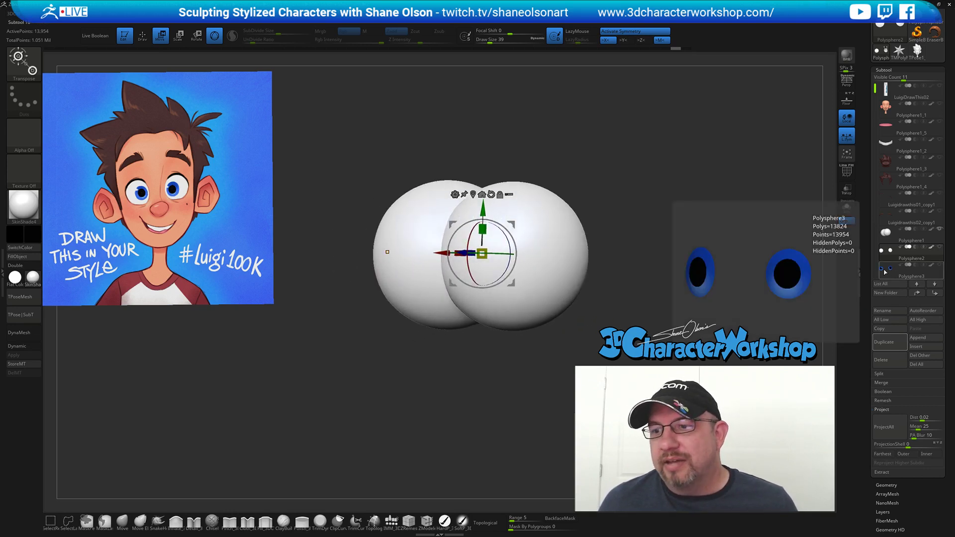
Store a morph target of the Polysphere2 irises in their projected shape.
{"action": "mouse_move", "coordinate": [885, 258]}
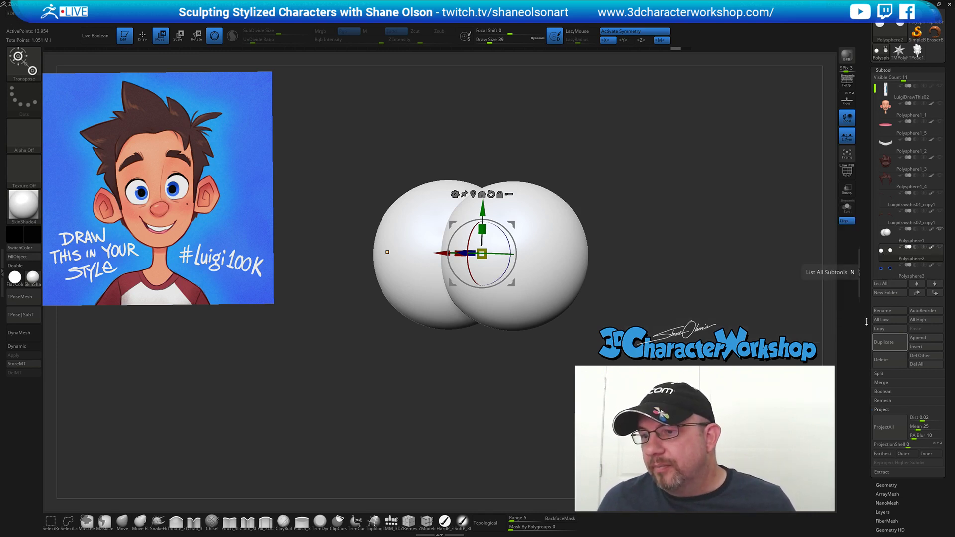
{"action": "left_click_drag", "start_coordinate": [867, 401], "coordinate": [867, 325]}
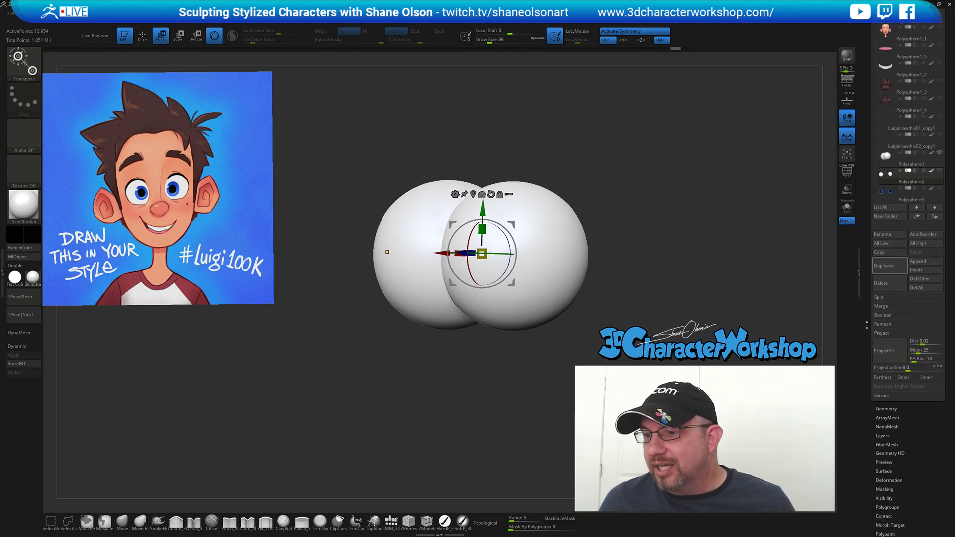
{"action": "left_click", "coordinate": [886, 408]}
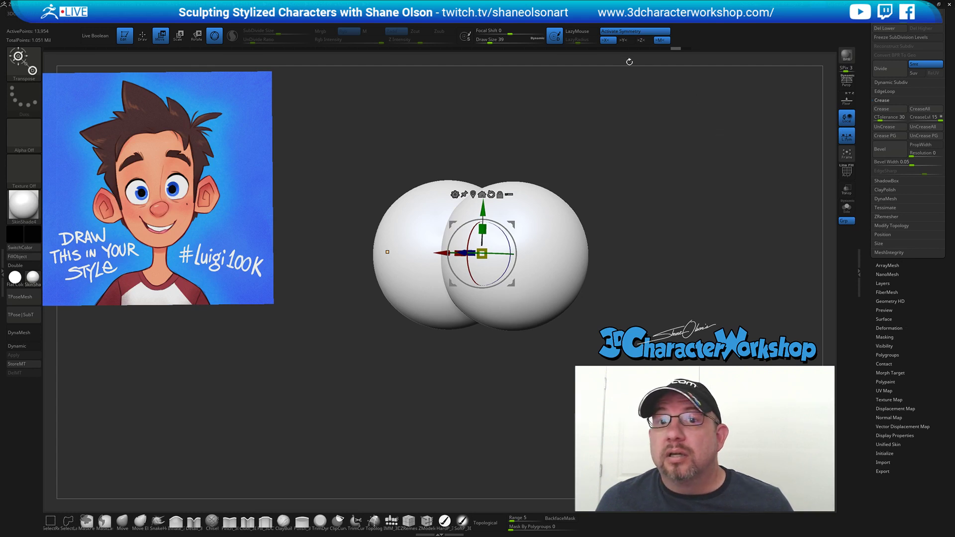
{"action": "left_click", "coordinate": [890, 373]}
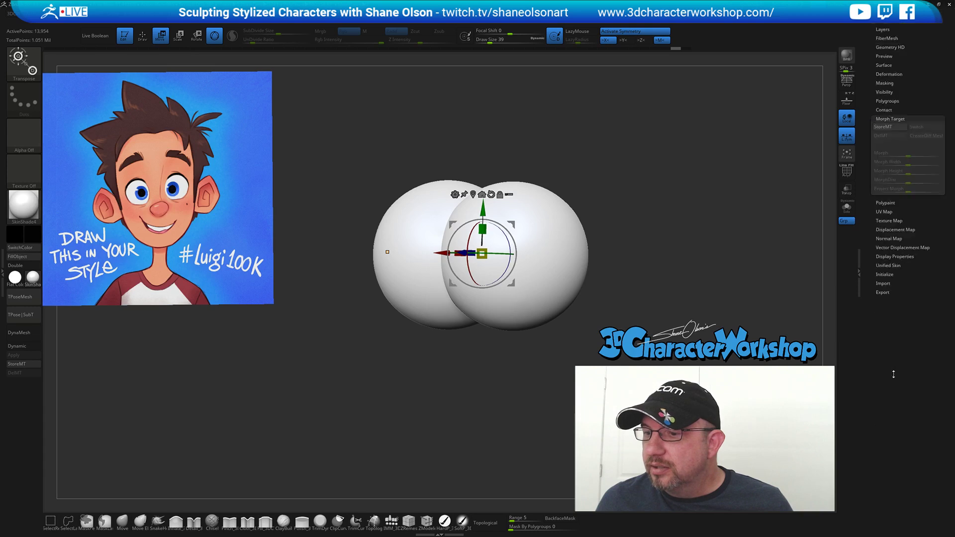
{"action": "left_click", "coordinate": [883, 191]}
{"action": "left_click_drag", "start_coordinate": [934, 317], "coordinate": [926, 208]}
Hide the eyeballs, show the painted duplicate Polysphere3, and project it back onto the Polysphere2 irises.
{"action": "left_click", "coordinate": [886, 156]}
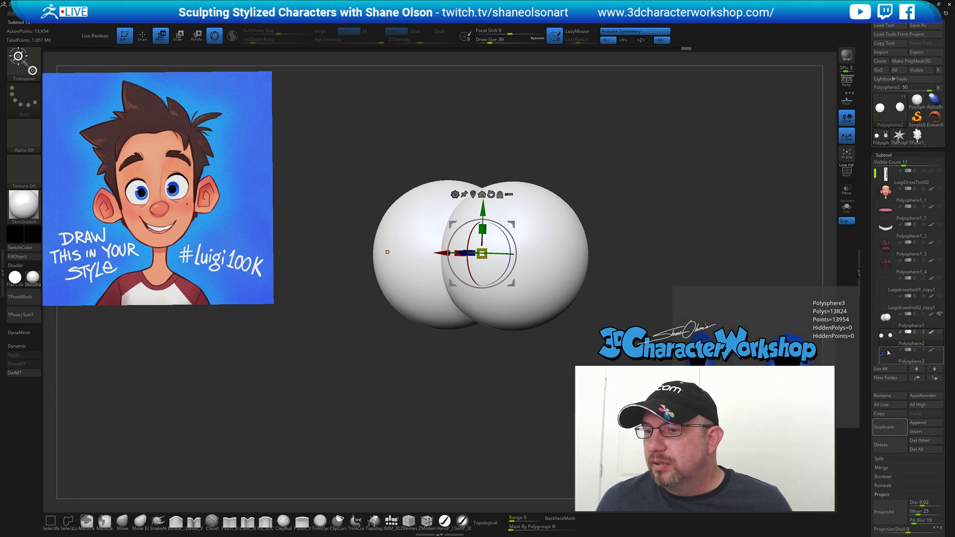
{"action": "left_click", "coordinate": [884, 351]}
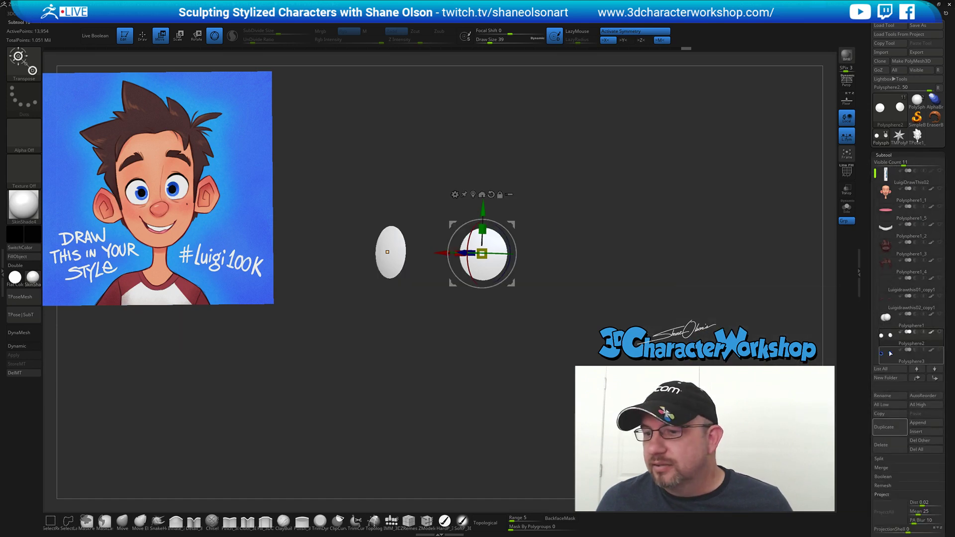
{"action": "left_click", "coordinate": [939, 351]}
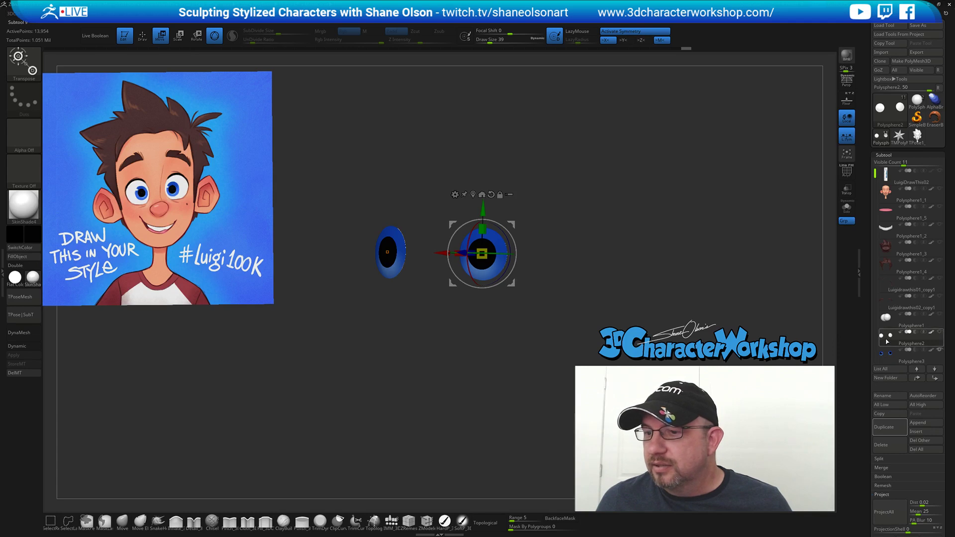
{"action": "key", "text": "space"}
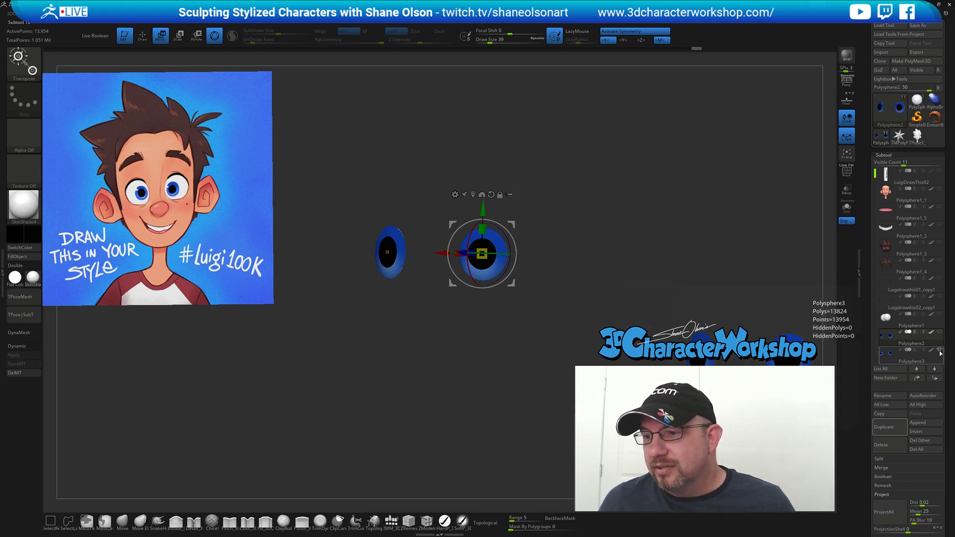
Switch the Polysphere2 irises to their stored morph target and inspect the painted result.
{"action": "left_click_drag", "start_coordinate": [867, 312], "coordinate": [856, 233]}
{"action": "scroll", "coordinate": [876, 241], "scroll_direction": "down", "scroll_amount": 1}
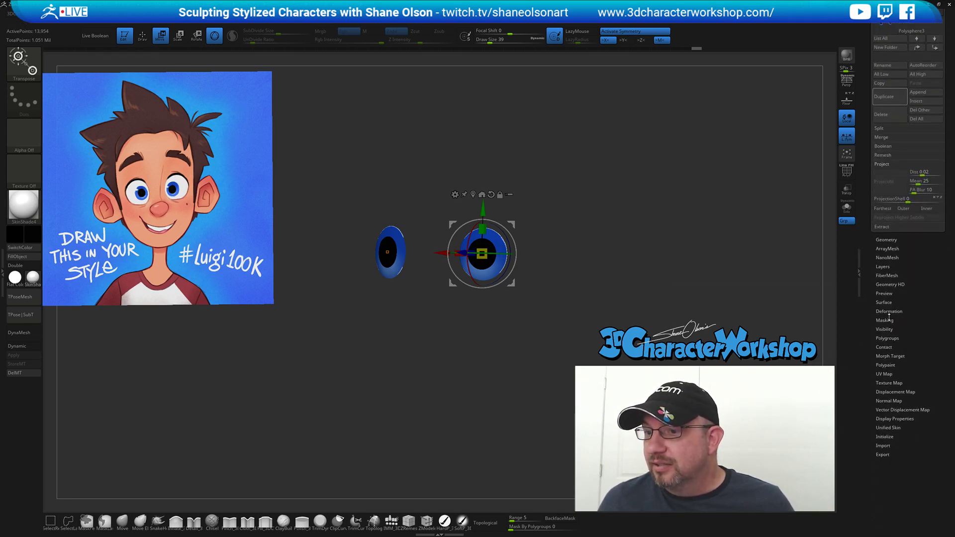
{"action": "left_click", "coordinate": [890, 355]}
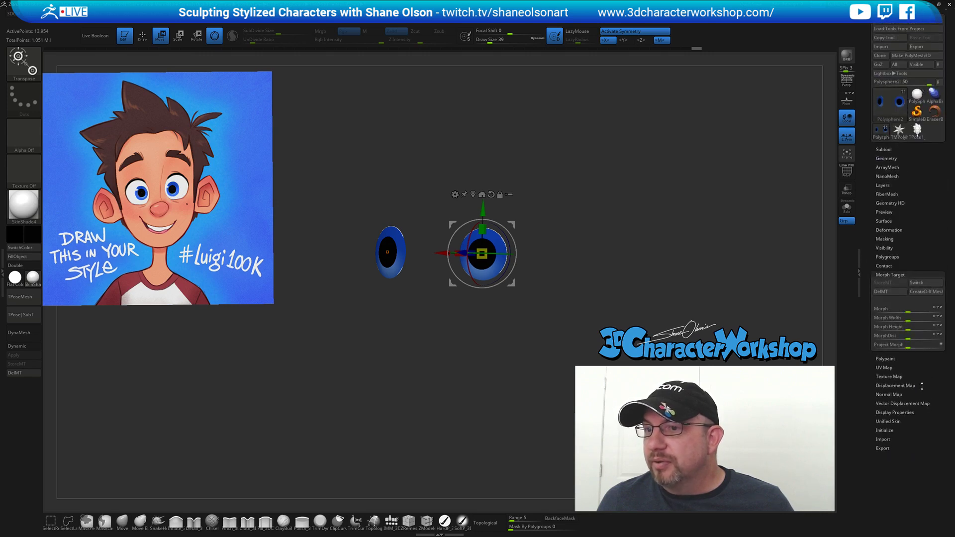
{"action": "left_click", "coordinate": [916, 285]}
{"action": "left_click_drag", "start_coordinate": [637, 217], "coordinate": [584, 208], "text": "shift"}
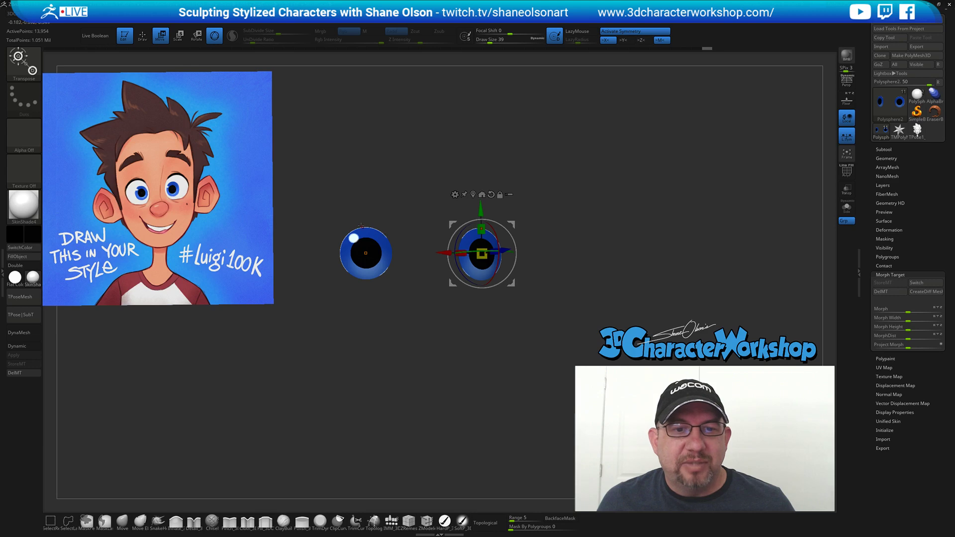
{"action": "left_click_drag", "start_coordinate": [548, 268], "coordinate": [572, 265], "text": "shift"}
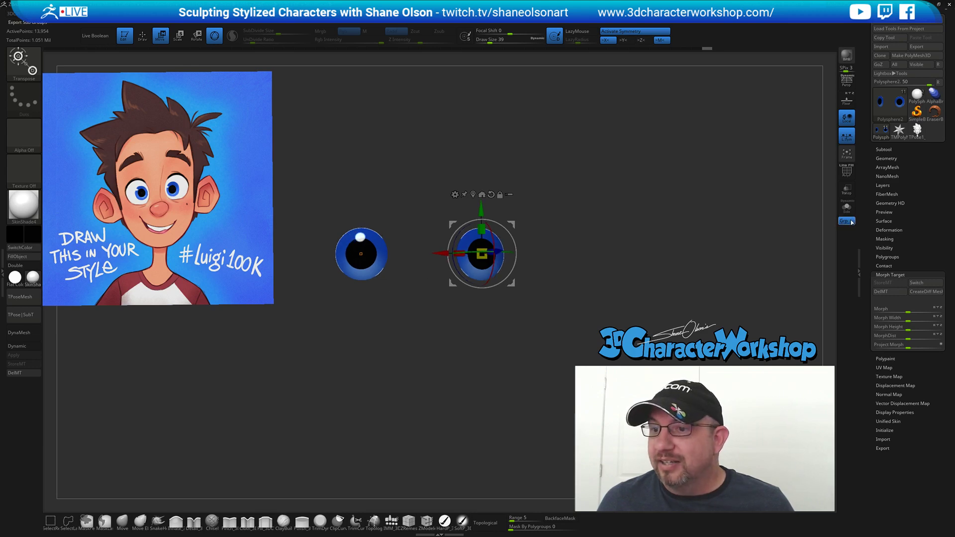
Show the rest of the head again, hide the duplicate irises Polysphere3, and check the eyes on the face.
{"action": "left_click", "coordinate": [884, 149]}
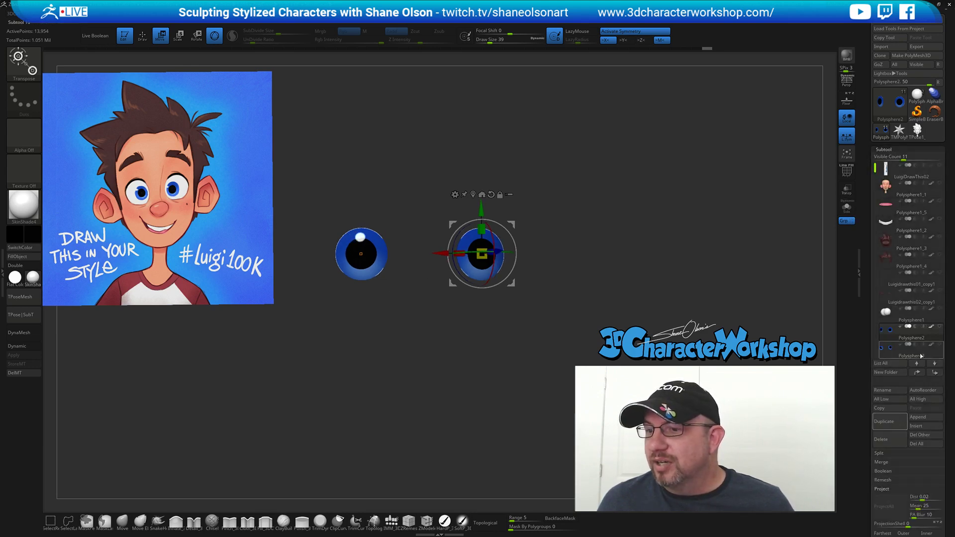
{"action": "left_click", "coordinate": [940, 327]}
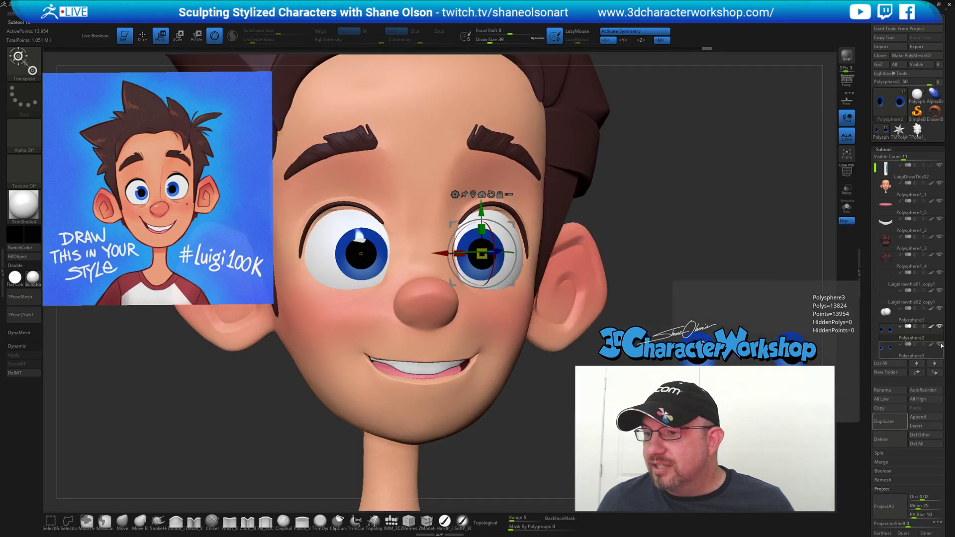
{"action": "left_click_drag", "start_coordinate": [725, 251], "coordinate": [538, 270]}
{"action": "left_click_drag", "start_coordinate": [715, 186], "coordinate": [669, 191]}
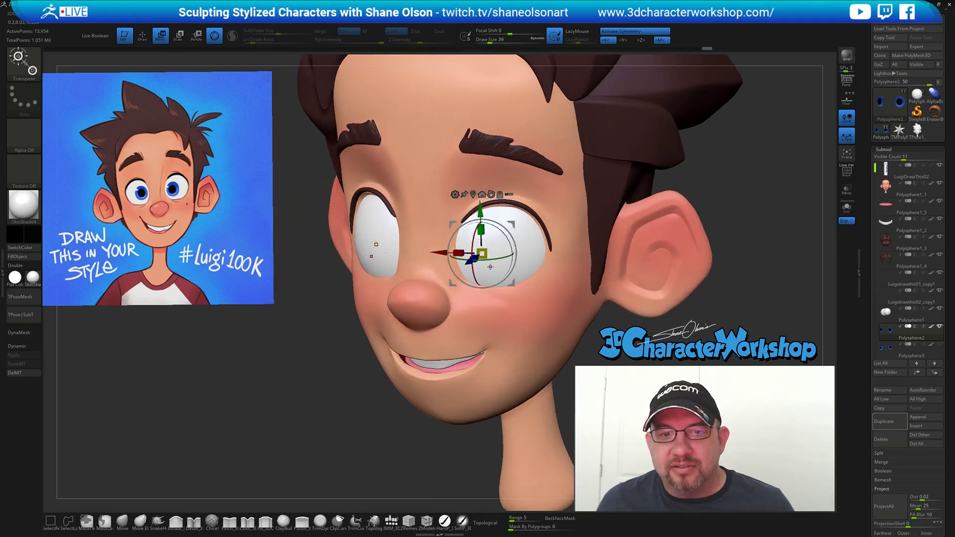
Leave the move mode and examine the irises on the face from the front and at an angle.
{"action": "left_click_drag", "start_coordinate": [470, 264], "coordinate": [472, 264]}
{"action": "left_click_drag", "start_coordinate": [750, 181], "coordinate": [679, 204]}
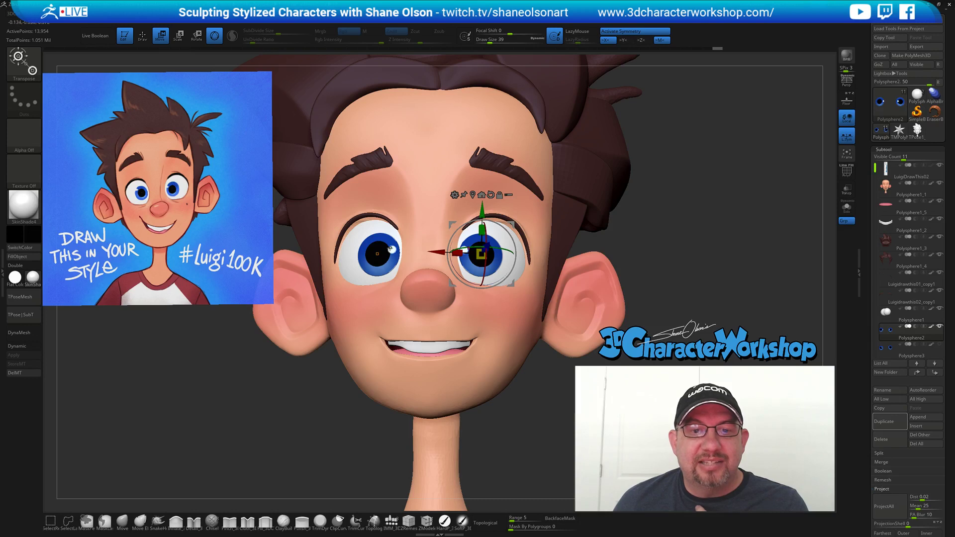
{"action": "key", "text": "q"}
{"action": "mouse_move", "coordinate": [692, 234]}
{"action": "left_mouse_down"}
{"action": "mouse_move", "coordinate": [690, 247]}
{"action": "mouse_move", "coordinate": [684, 235]}
{"action": "mouse_move", "coordinate": [701, 241]}
{"action": "mouse_move", "coordinate": [672, 241]}
{"action": "left_mouse_up"}
{"action": "mouse_move", "coordinate": [714, 216]}
{"action": "left_mouse_down"}
{"action": "mouse_move", "coordinate": [691, 222]}
{"action": "mouse_move", "coordinate": [676, 242]}
{"action": "left_mouse_up"}
Isolate the Polysphere2 irises with Solo and set the Draw Size to 9 for close-up painting.
{"action": "key", "text": "s"}
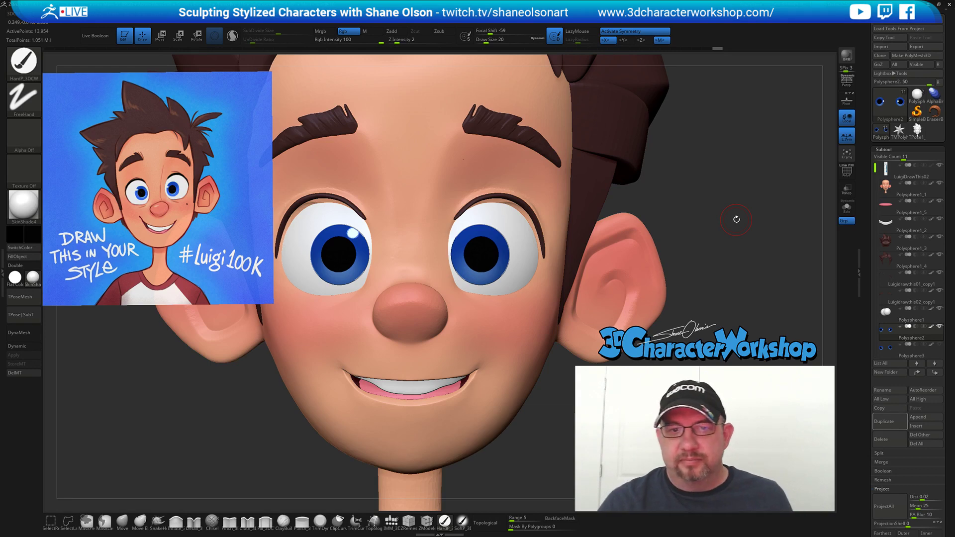
{"action": "left_click", "coordinate": [847, 207]}
{"action": "mouse_move", "coordinate": [571, 264]}
{"action": "left_mouse_down"}
{"action": "mouse_move", "coordinate": [590, 291]}
{"action": "mouse_move", "coordinate": [572, 300]}
{"action": "mouse_move", "coordinate": [594, 277]}
{"action": "mouse_move", "coordinate": [574, 299]}
{"action": "mouse_move", "coordinate": [425, 317]}
{"action": "left_mouse_up"}
{"action": "key", "text": "s"}
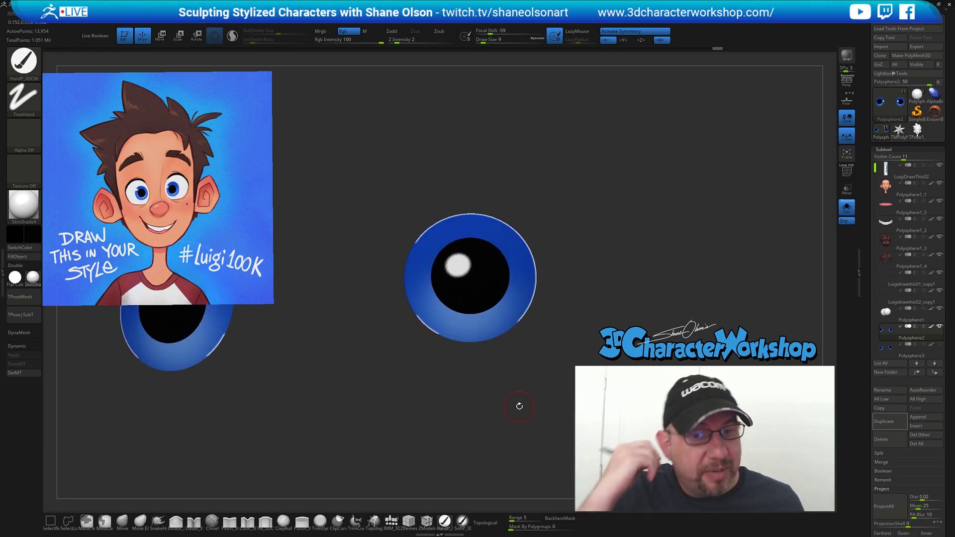
{"action": "left_click_drag", "start_coordinate": [477, 372], "coordinate": [487, 353], "text": "alt"}
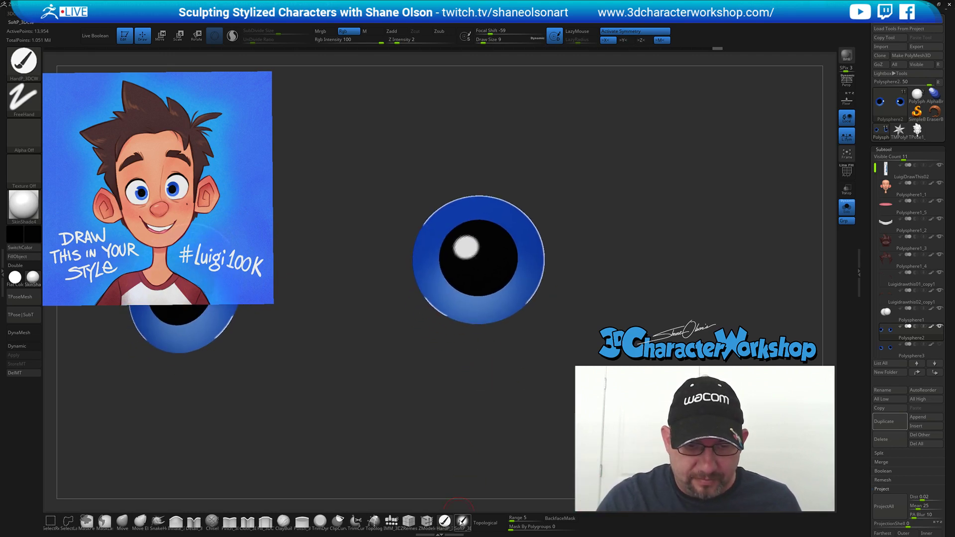
Try to paint over the white fringe on the iris's lower rim with the soft paint brush and a blue sampled from the iris.
{"action": "left_click", "coordinate": [462, 521]}
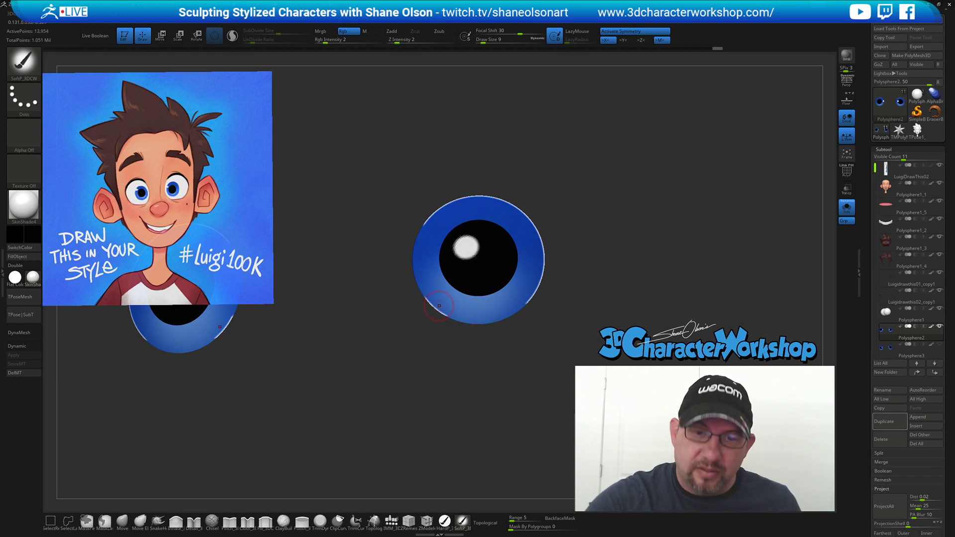
{"action": "key", "text": "c"}
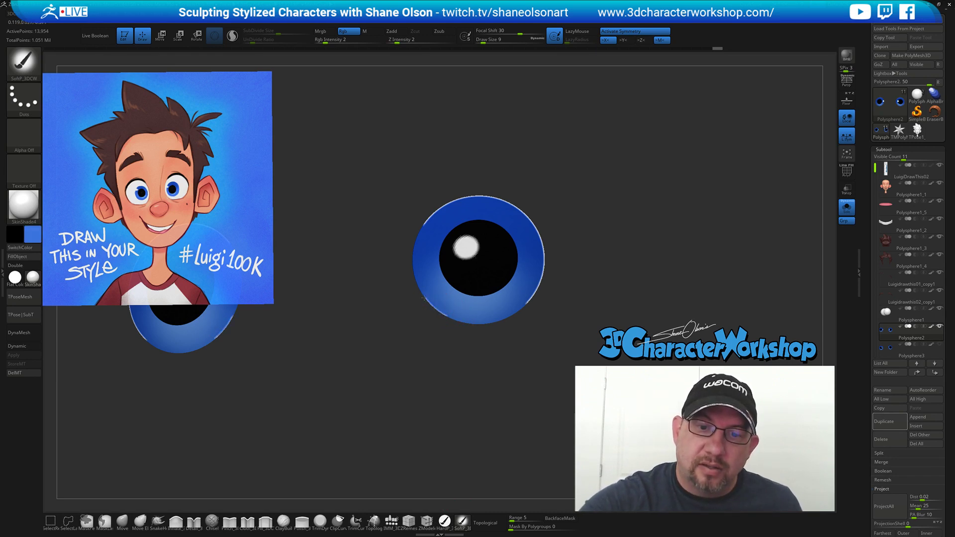
{"action": "left_click_drag", "start_coordinate": [443, 315], "coordinate": [438, 308]}
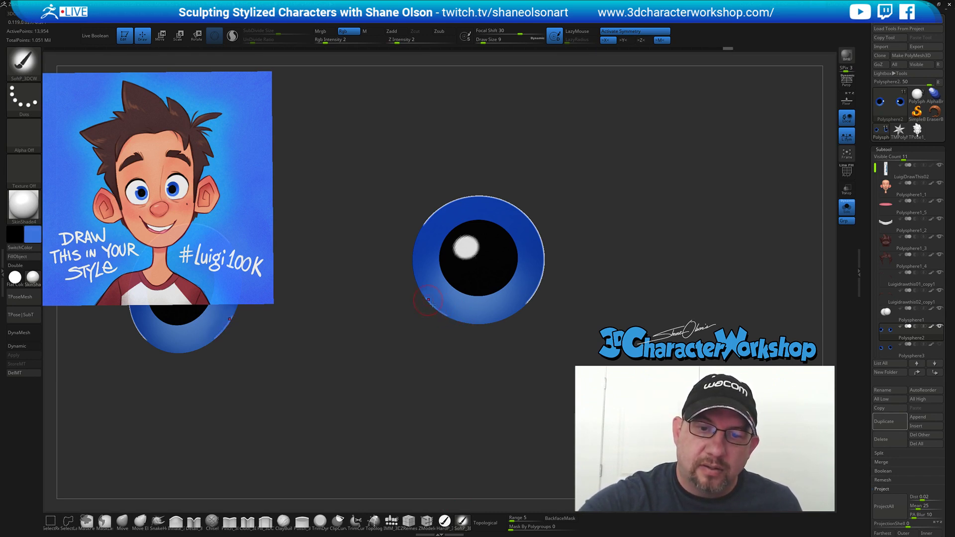
{"action": "left_click_drag", "start_coordinate": [432, 305], "coordinate": [424, 288]}
{"action": "left_click", "coordinate": [421, 41]}
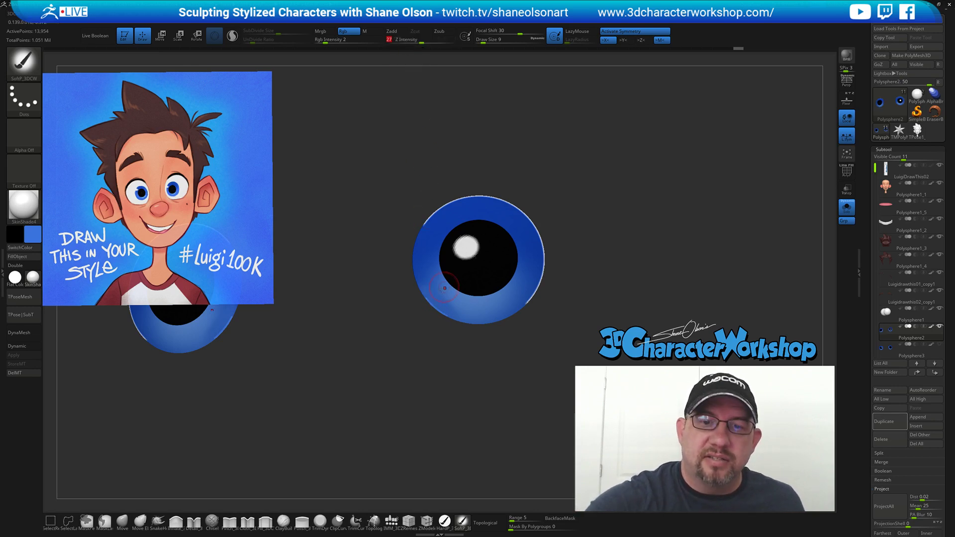
{"action": "key", "text": "Return"}
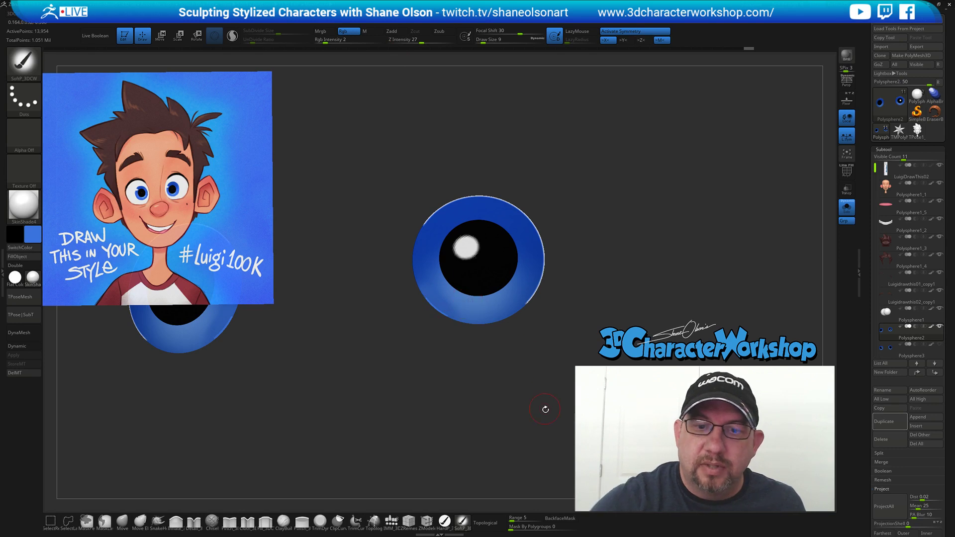
{"action": "key", "text": "ctrl"}
{"action": "key", "text": "ctrl+z"}
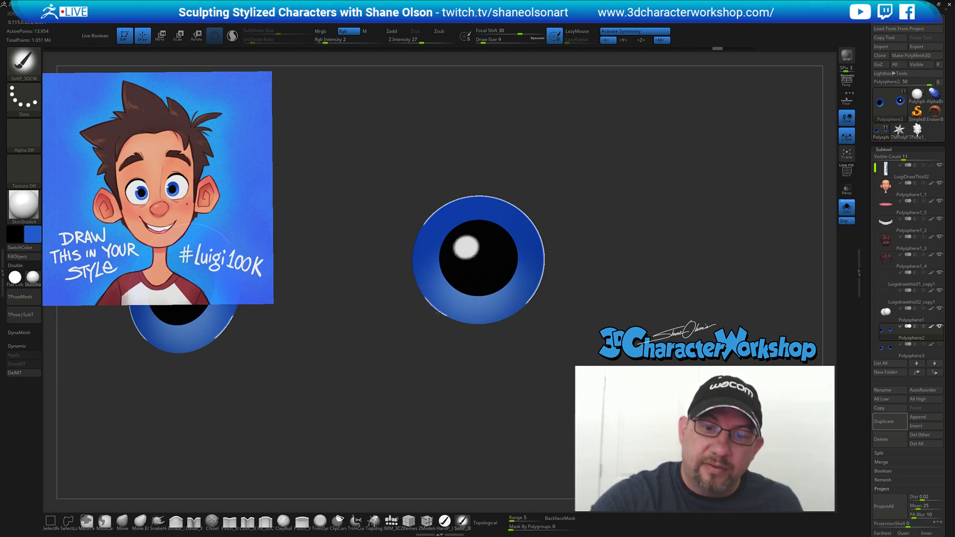
Try covering the white fringe with the hard paint brush, undo the stroke, and return to the soft paint brush.
{"action": "left_click", "coordinate": [444, 521]}
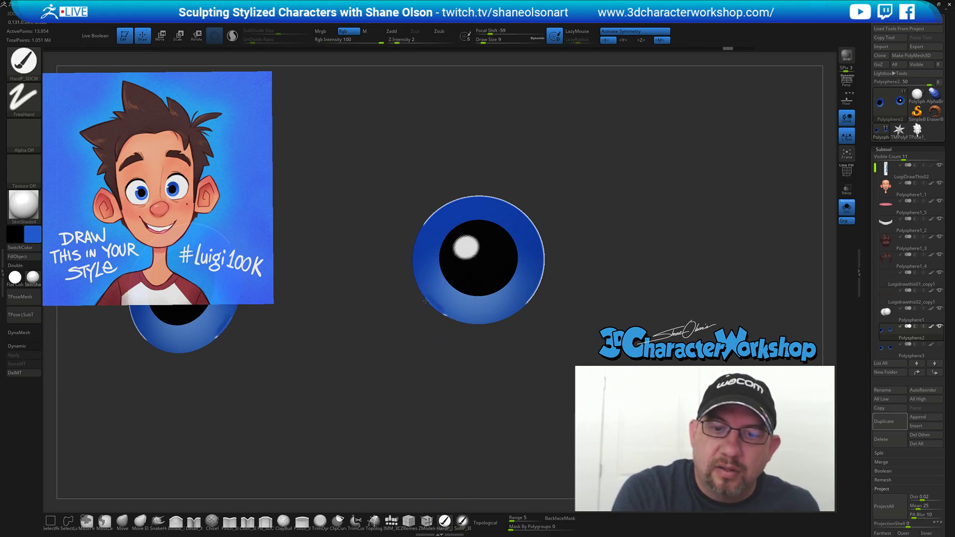
{"action": "key", "text": "ctrl"}
{"action": "key", "text": "ctrl"}
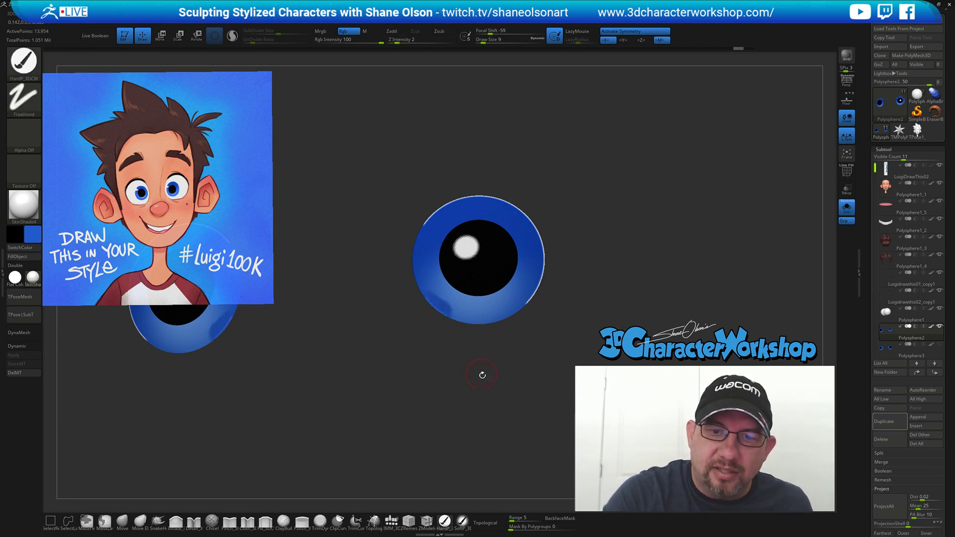
{"action": "left_click", "coordinate": [463, 521]}
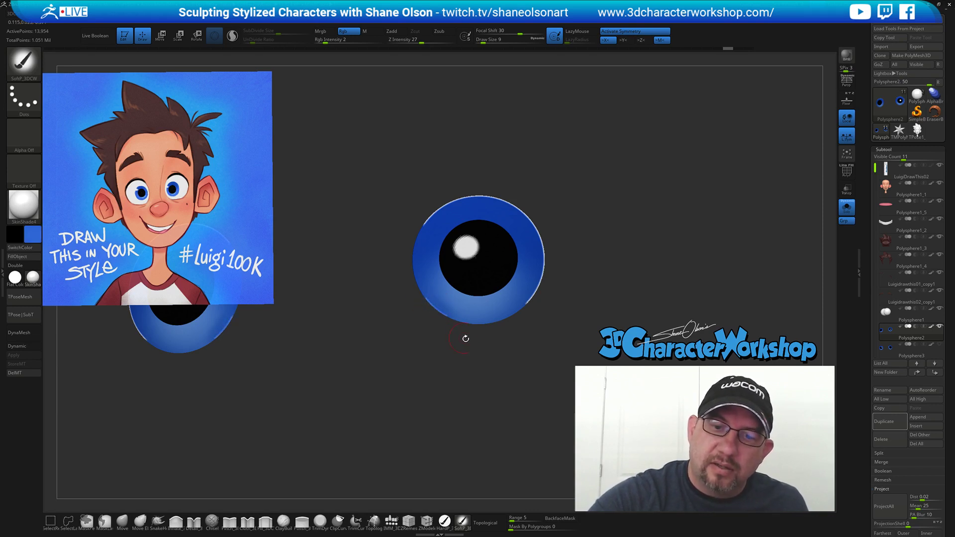
{"action": "left_click_drag", "start_coordinate": [496, 370], "coordinate": [580, 299]}
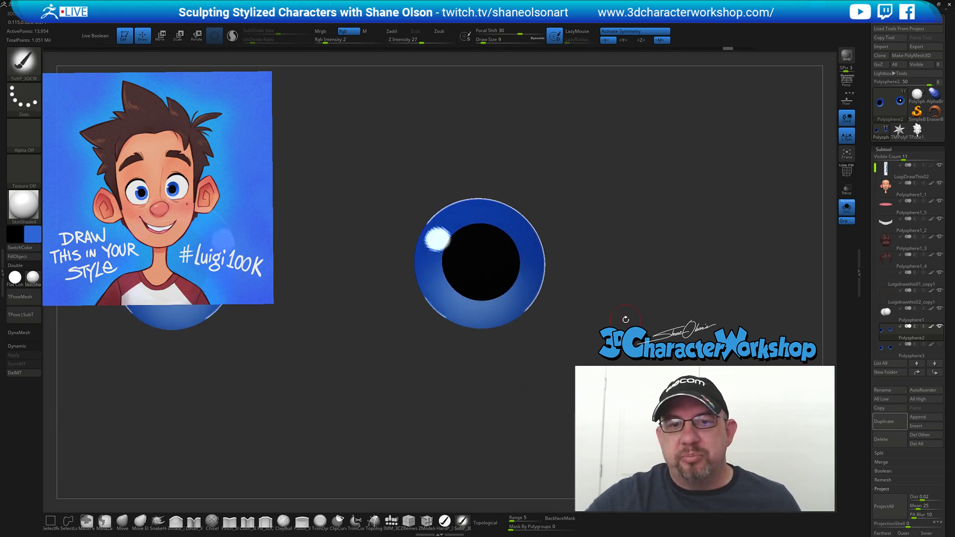
Hide the black pupils so that only the blue iris rings remain visible.
{"action": "left_click", "coordinate": [494, 206], "text": "ctrl+shift"}
{"action": "mouse_move", "coordinate": [568, 188]}
{"action": "left_mouse_down"}
{"action": "mouse_move", "coordinate": [572, 196]}
{"action": "mouse_move", "coordinate": [536, 204]}
{"action": "left_mouse_up"}
{"action": "left_click_drag", "start_coordinate": [585, 174], "coordinate": [590, 204]}
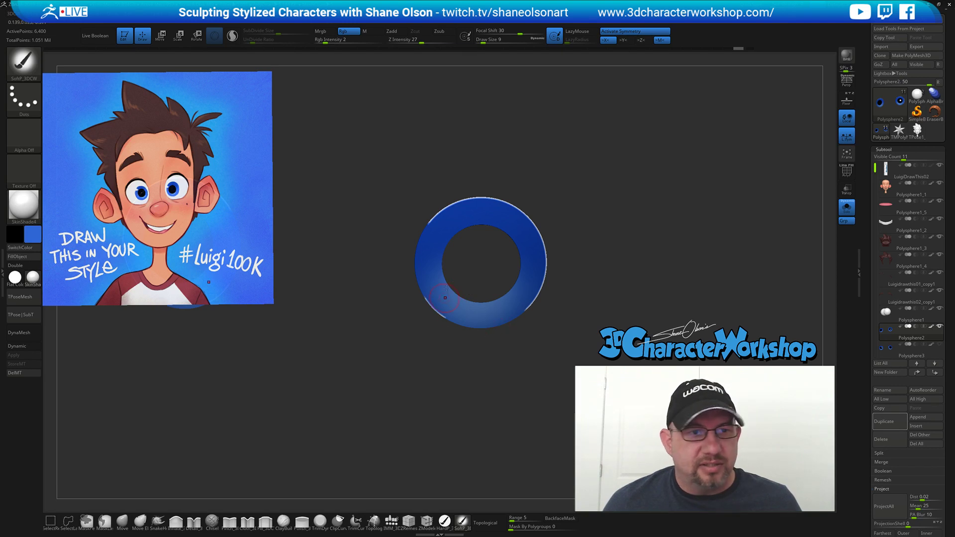
Switch to the hard paint brush, sample the dark blue of the iris, and fill the visible rings with it.
{"action": "left_click", "coordinate": [444, 520]}
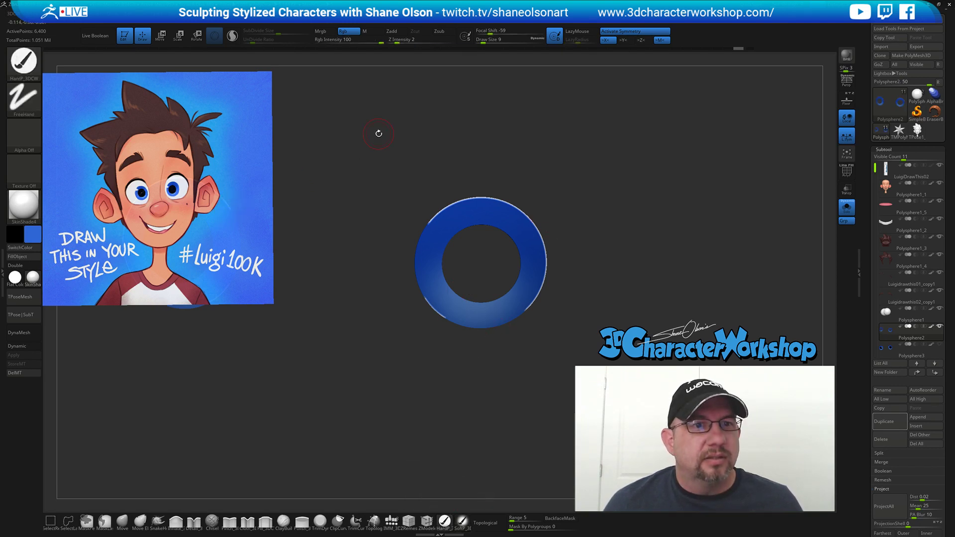
{"action": "key", "text": "s"}
{"action": "left_click_drag", "start_coordinate": [367, 172], "coordinate": [381, 175]}
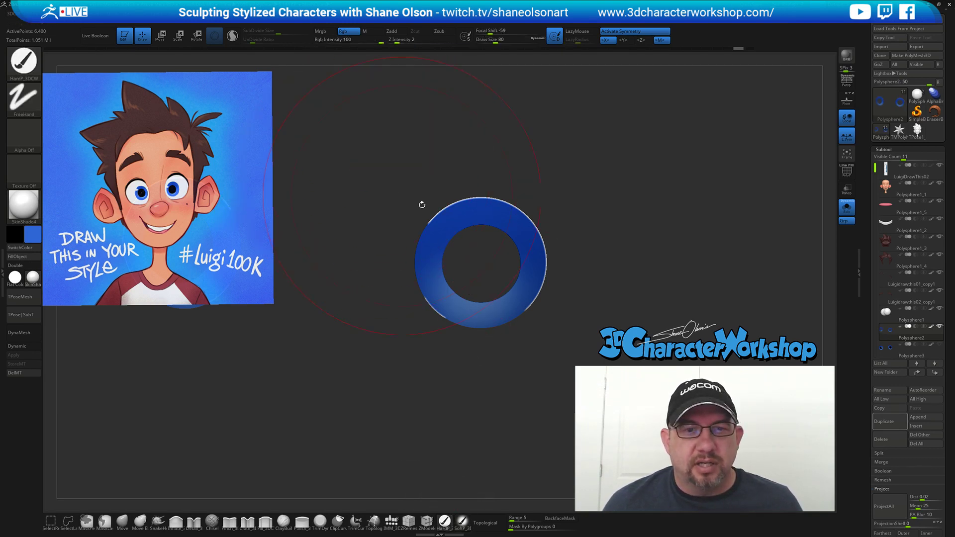
{"action": "left_click", "coordinate": [427, 234]}
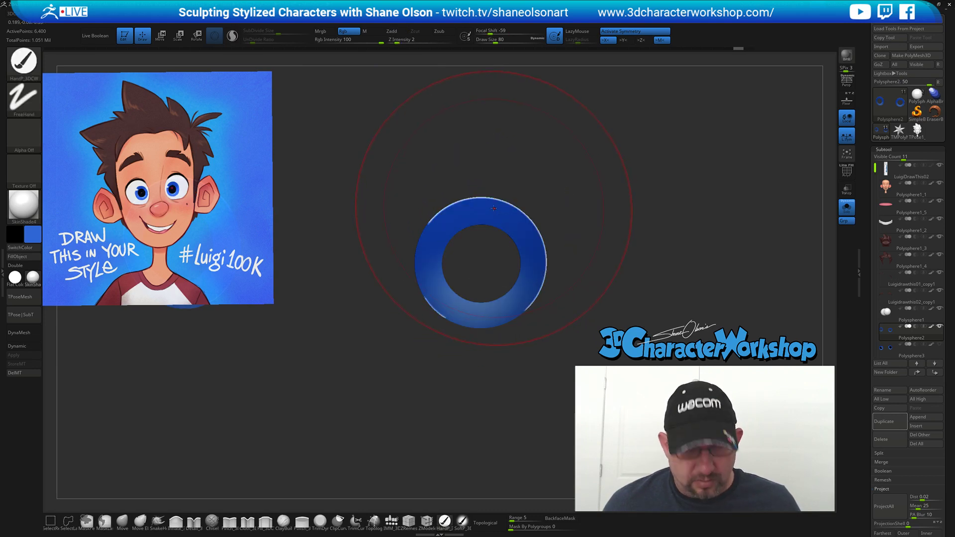
{"action": "left_click", "coordinate": [24, 257]}
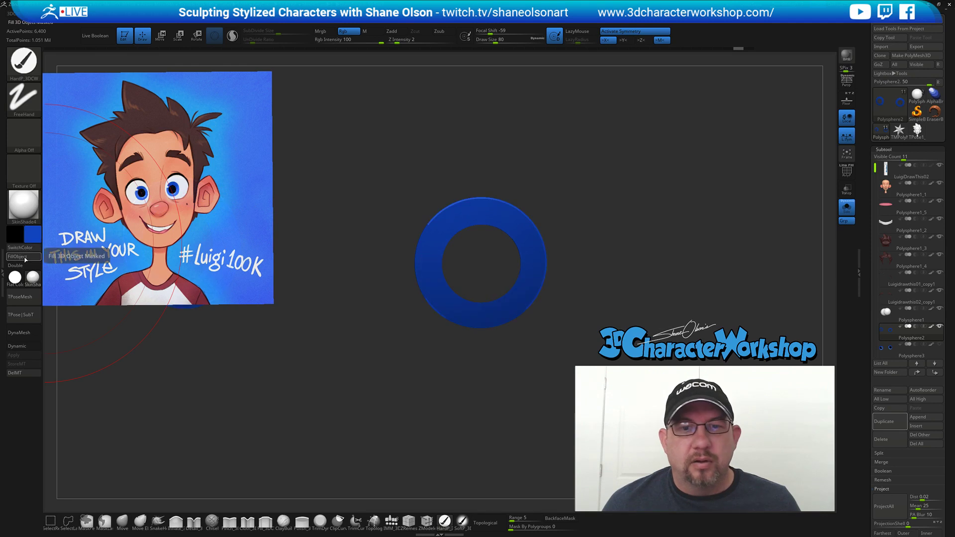
{"action": "left_click", "coordinate": [23, 258]}
{"action": "mouse_move", "coordinate": [536, 171]}
{"action": "left_mouse_down"}
{"action": "mouse_move", "coordinate": [527, 167]}
{"action": "mouse_move", "coordinate": [571, 187]}
{"action": "left_mouse_up"}
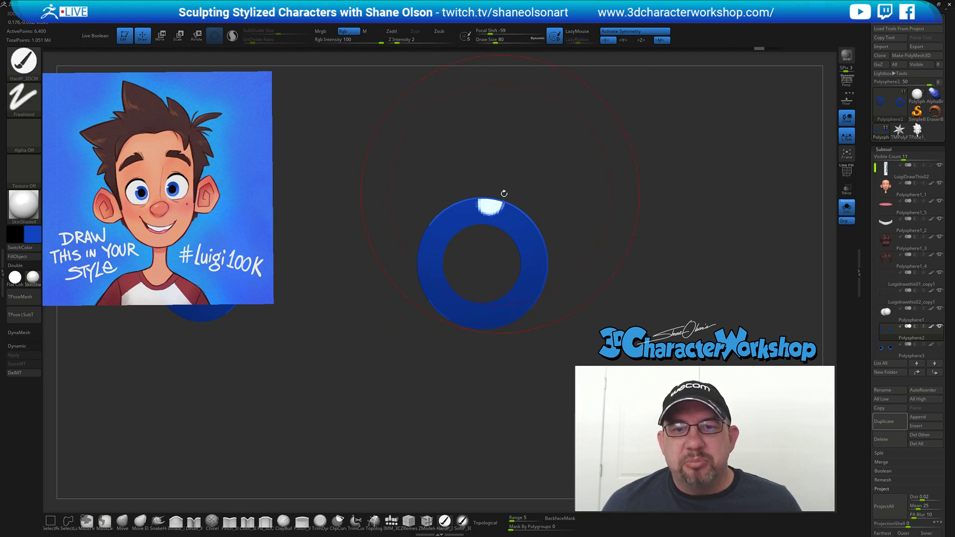
Set the Draw Size to 35 and examine the highlight on the filled iris rings from several angles.
{"action": "left_click_drag", "start_coordinate": [579, 182], "coordinate": [619, 188]}
{"action": "key", "text": "s"}
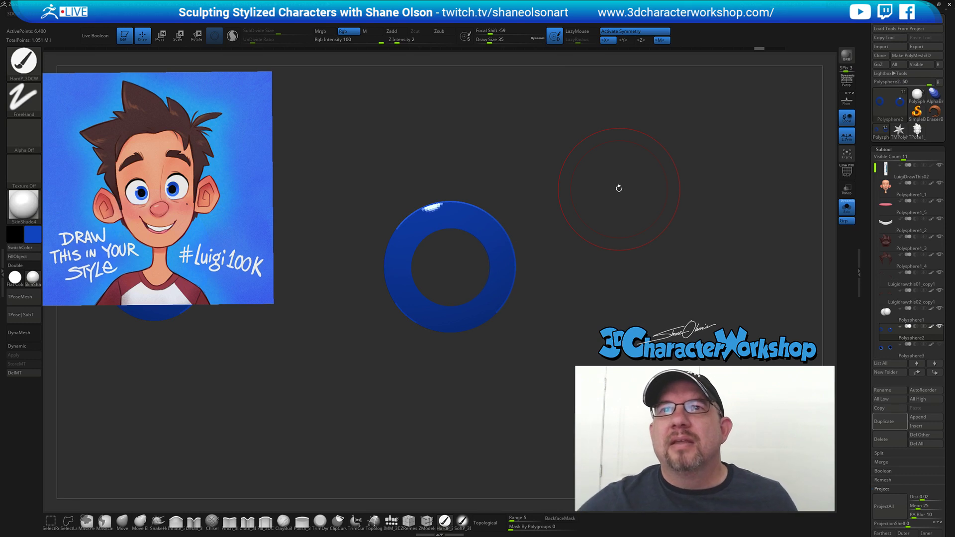
{"action": "left_click_drag", "start_coordinate": [596, 268], "coordinate": [566, 277], "text": "alt"}
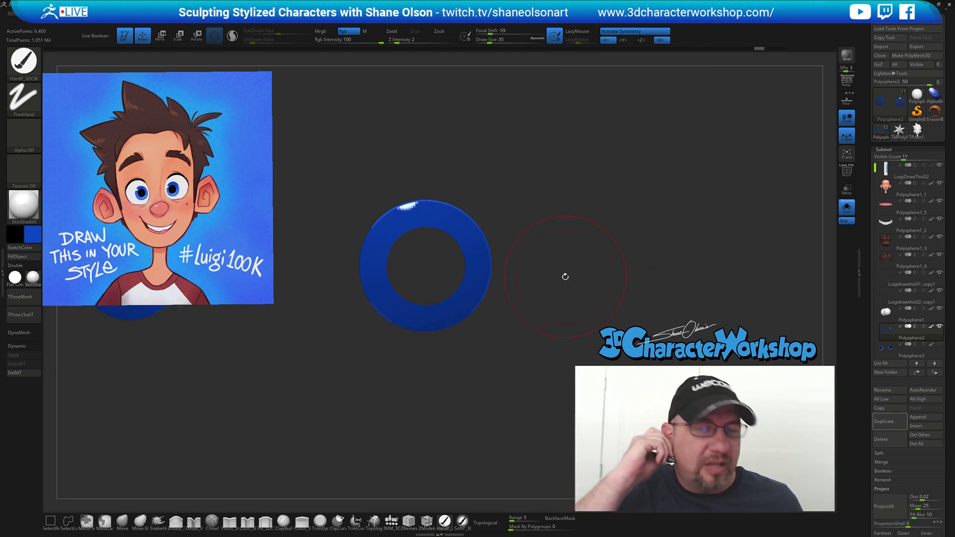
{"action": "mouse_move", "coordinate": [516, 205]}
{"action": "left_mouse_down"}
{"action": "mouse_move", "coordinate": [516, 219]}
{"action": "mouse_move", "coordinate": [514, 209]}
{"action": "left_mouse_up"}
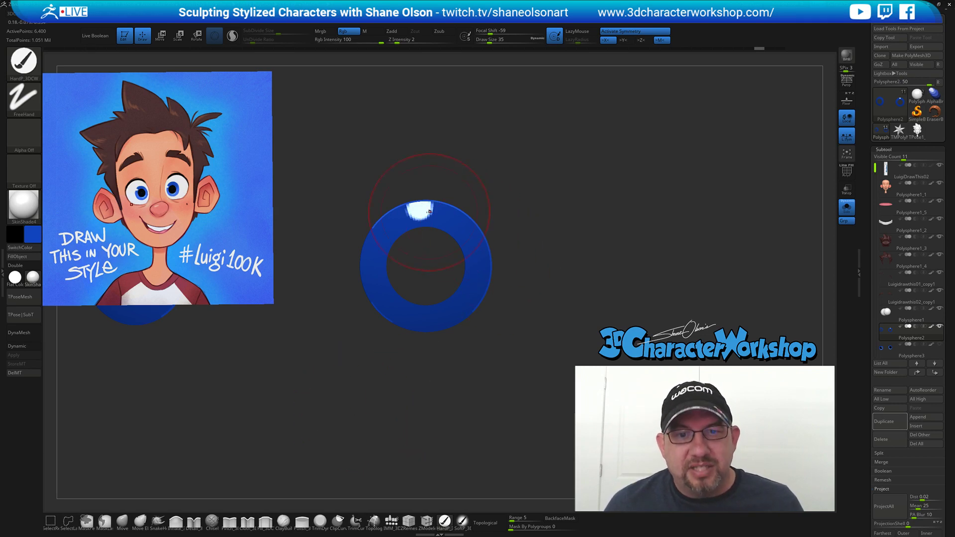
{"action": "left_click_drag", "start_coordinate": [531, 194], "coordinate": [527, 191]}
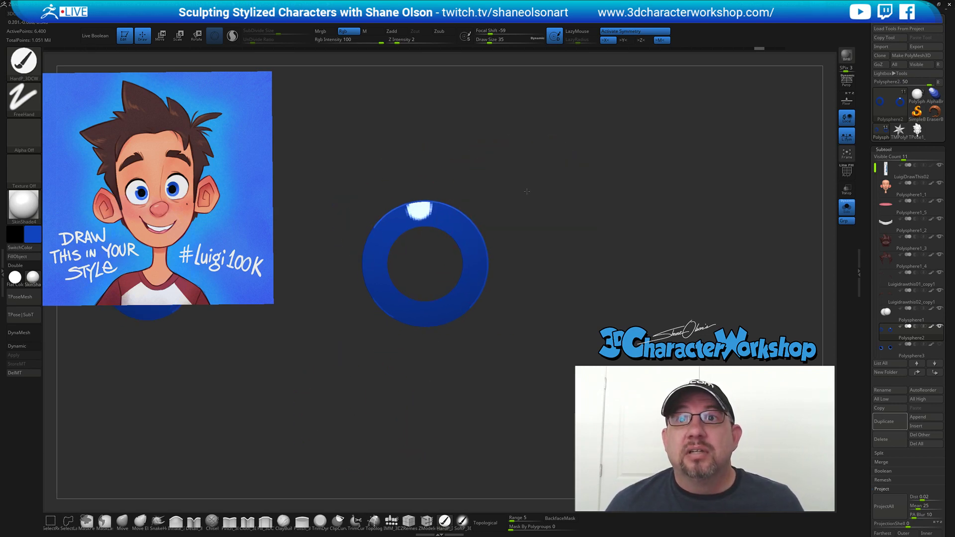
Fill the iris rings with the ToyPlastic material using the material-only channel, and check the shading.
{"action": "left_click", "coordinate": [33, 277]}
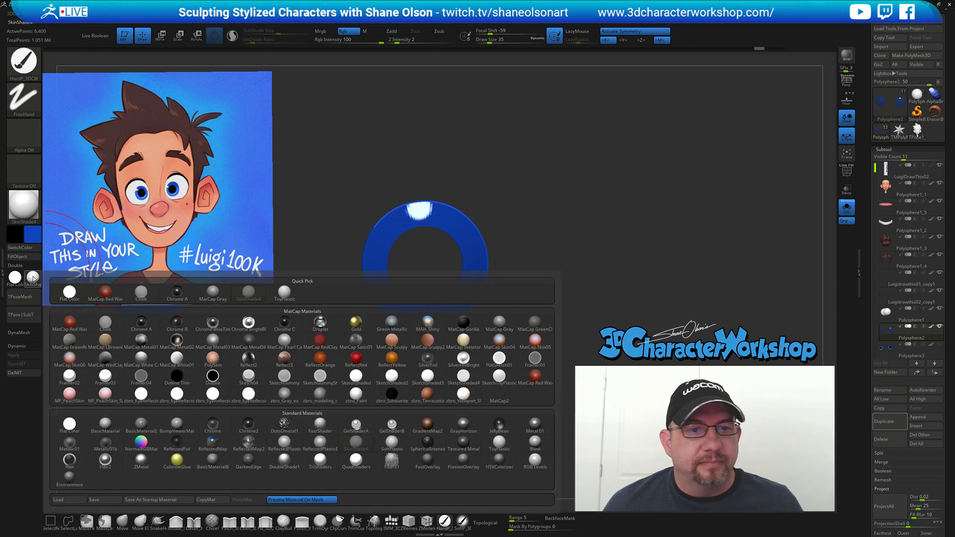
{"action": "left_click", "coordinate": [499, 441]}
{"action": "left_click", "coordinate": [365, 31]}
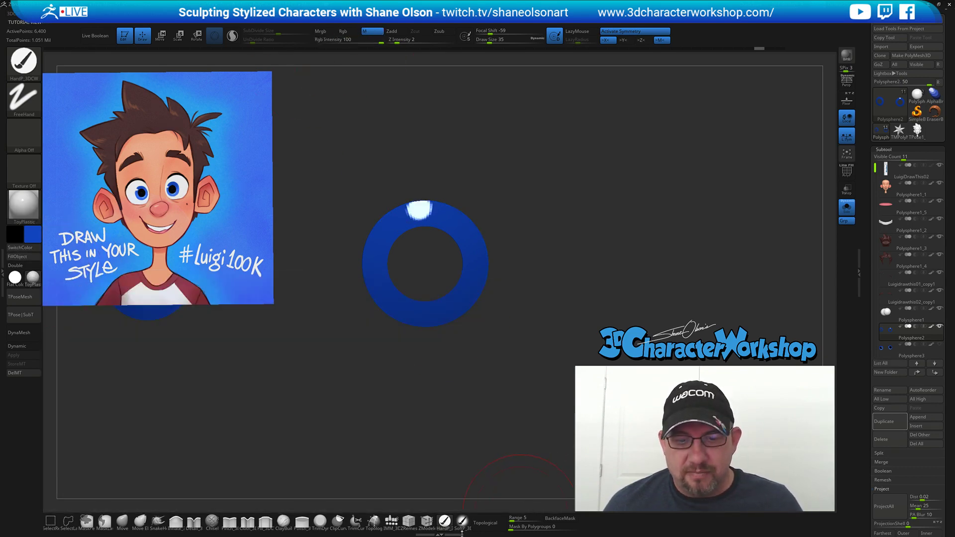
{"action": "left_click", "coordinate": [14, 257]}
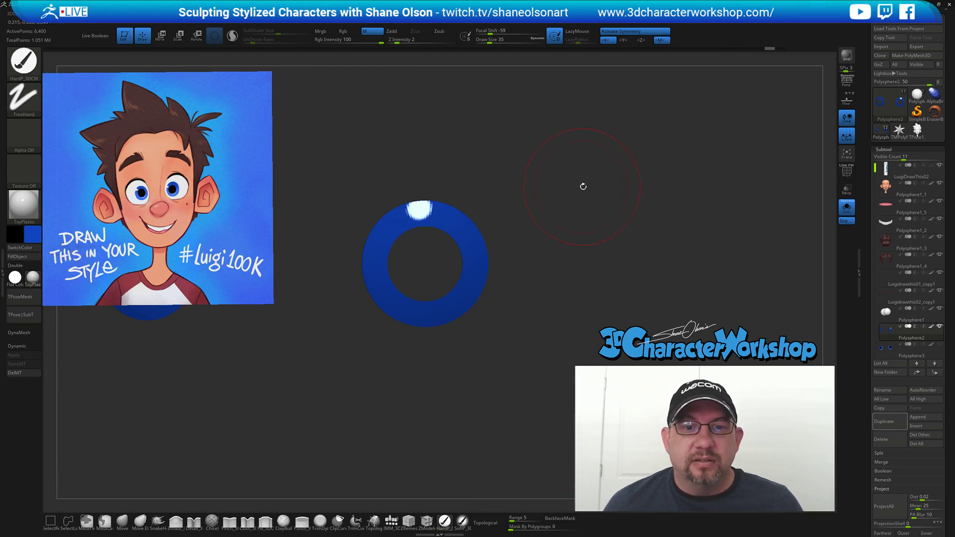
{"action": "left_click_drag", "start_coordinate": [582, 172], "coordinate": [583, 181]}
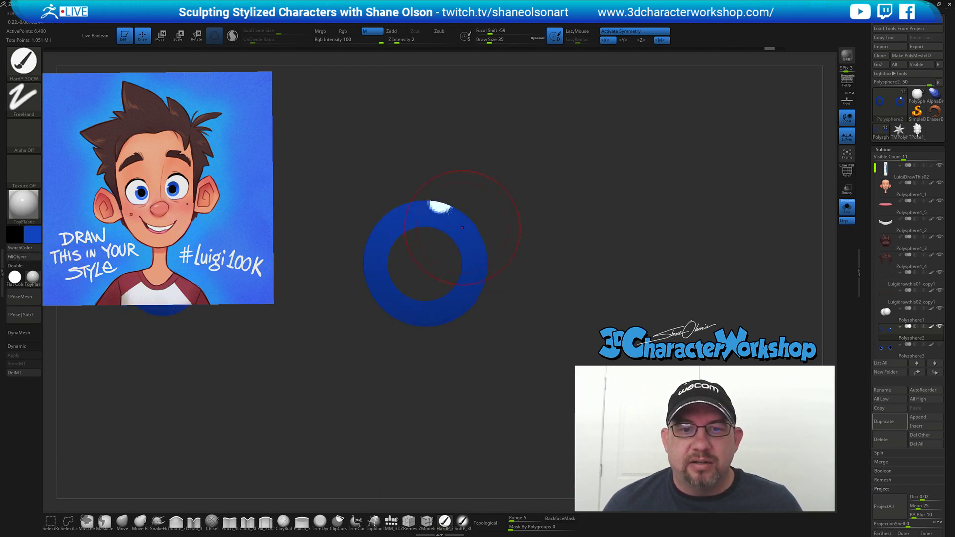
{"action": "left_click_drag", "start_coordinate": [535, 254], "coordinate": [581, 206]}
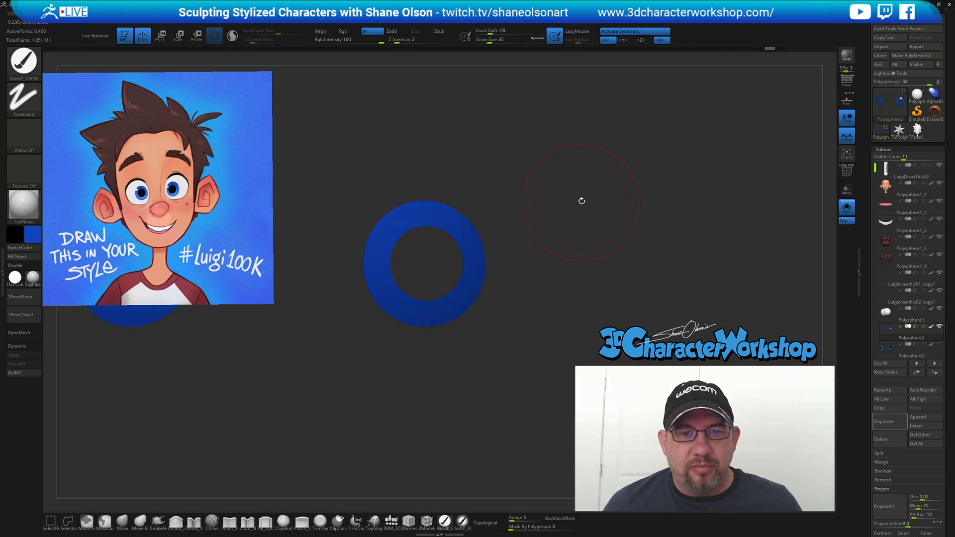
Bring back the hidden pupils for a check, set painting to Rgb only, and isolate the blue rings again.
{"action": "left_click", "coordinate": [581, 202], "text": "ctrl+shift"}
{"action": "left_click_drag", "start_coordinate": [638, 195], "coordinate": [592, 195]}
{"action": "left_click", "coordinate": [348, 31]}
{"action": "left_click", "coordinate": [440, 217], "text": "ctrl+shift"}
Sample a light blue from the reference picture as the paint color.
{"action": "key", "text": "z"}
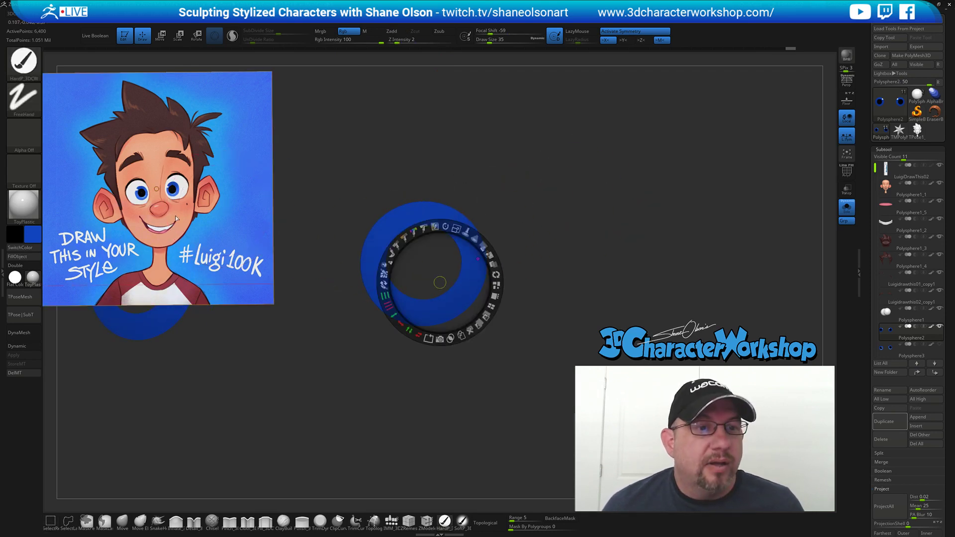
{"action": "key", "text": "c"}
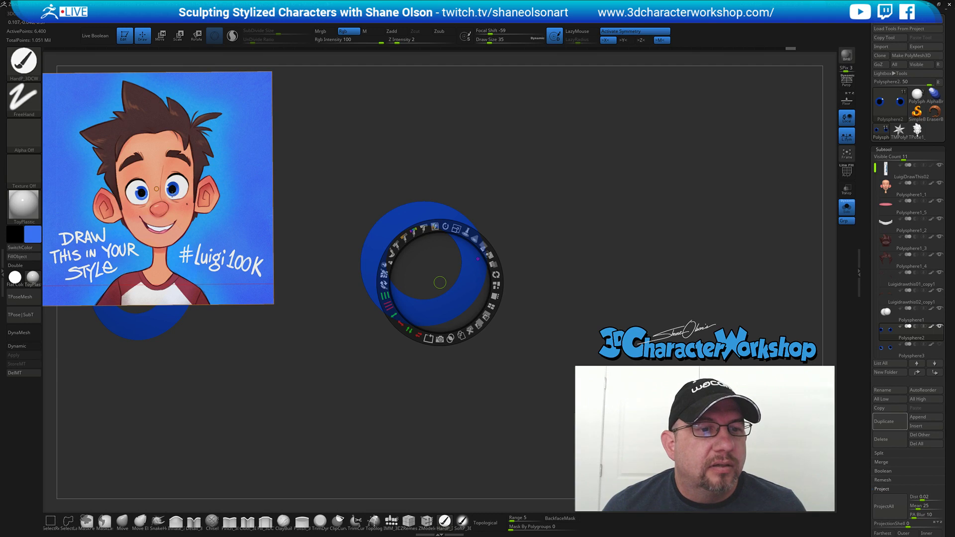
{"action": "key", "text": "z"}
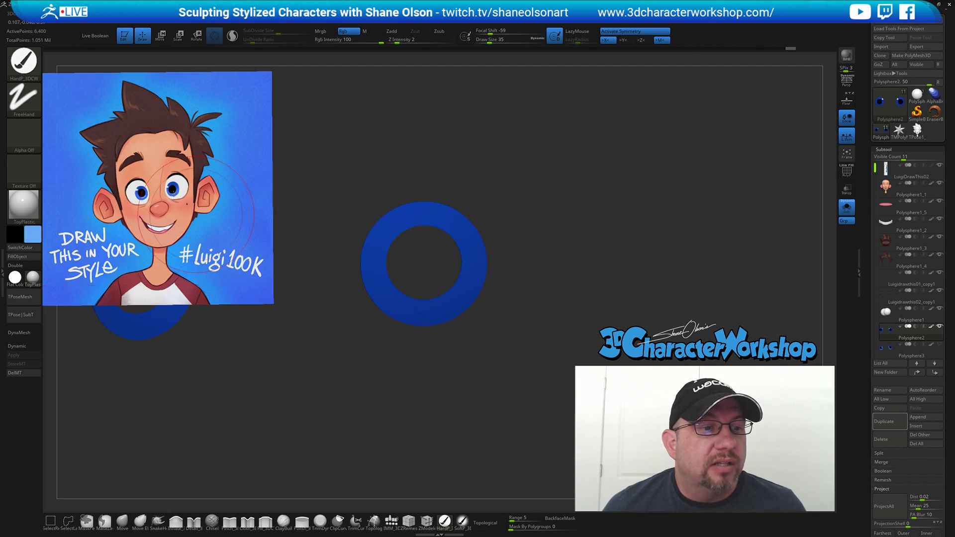
Paint a soft light blue gradient across the lower half of the iris rings and show the hidden pupils again.
{"action": "left_click", "coordinate": [462, 521]}
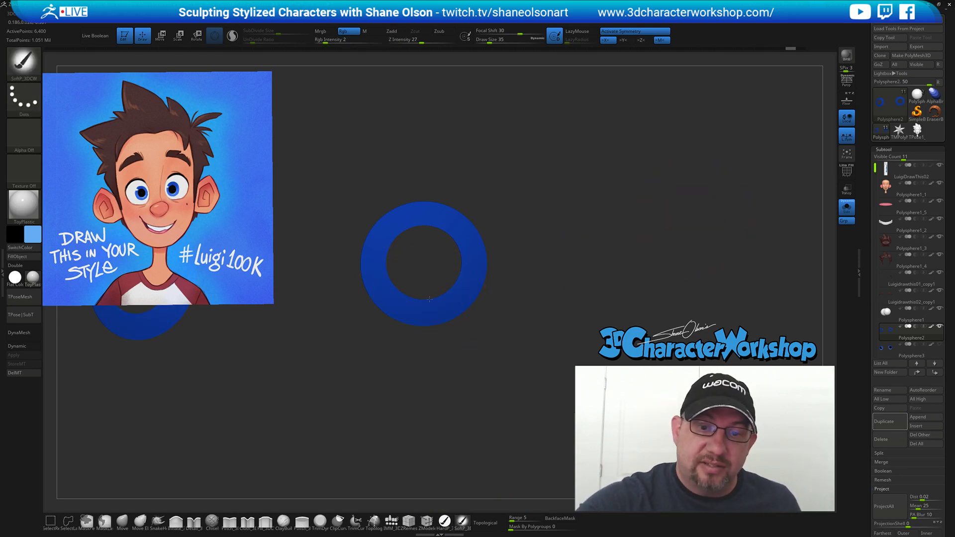
{"action": "mouse_move", "coordinate": [423, 300]}
{"action": "left_mouse_down"}
{"action": "mouse_move", "coordinate": [405, 296]}
{"action": "mouse_move", "coordinate": [449, 298]}
{"action": "mouse_move", "coordinate": [405, 304]}
{"action": "mouse_move", "coordinate": [391, 295]}
{"action": "left_mouse_up"}
{"action": "left_click_drag", "start_coordinate": [461, 271], "coordinate": [409, 298]}
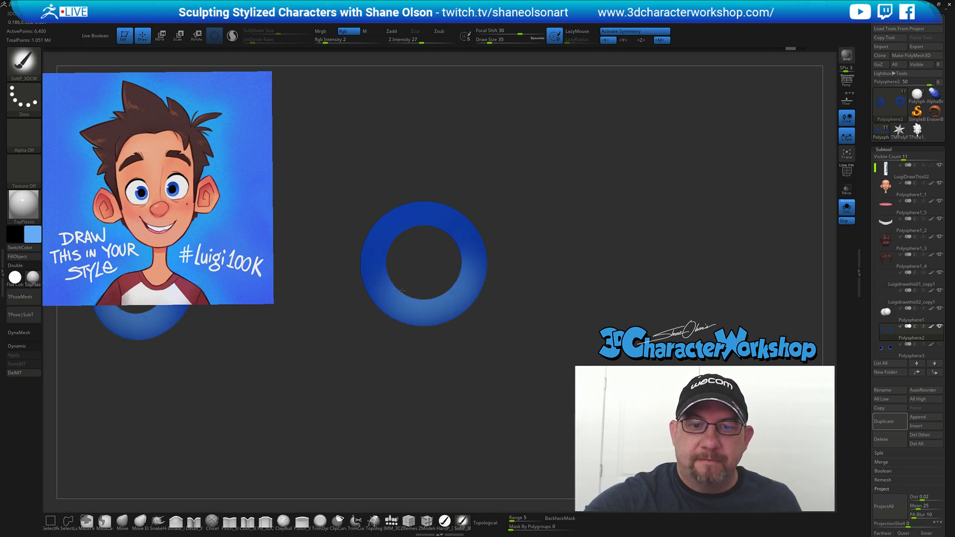
{"action": "left_click", "coordinate": [581, 252], "text": "ctrl+shift"}
{"action": "left_click_drag", "start_coordinate": [582, 258], "coordinate": [562, 262]}
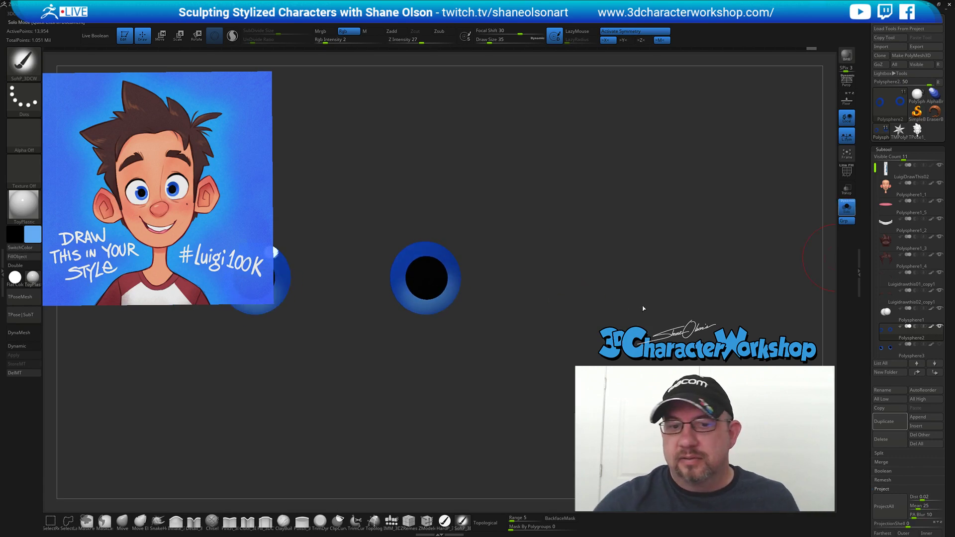
Show the whole character again and switch the active material to SkinShade4.
{"action": "left_click", "coordinate": [847, 207]}
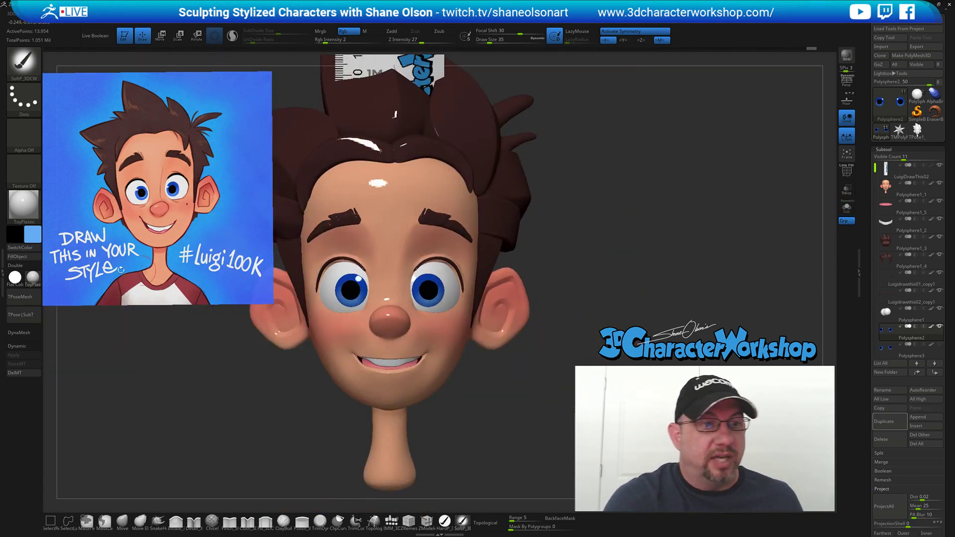
{"action": "left_click", "coordinate": [33, 278]}
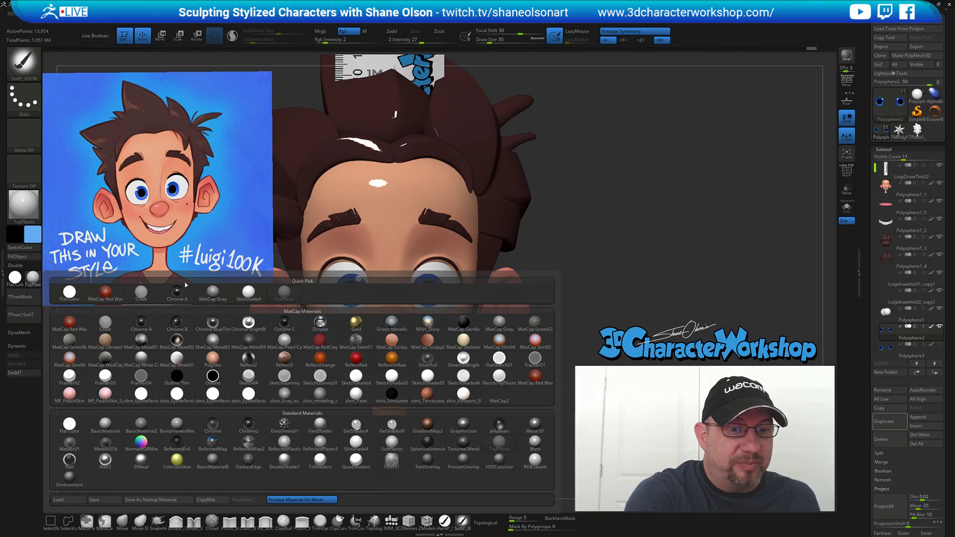
{"action": "left_click", "coordinate": [249, 293]}
{"action": "mouse_move", "coordinate": [602, 262]}
{"action": "left_mouse_down"}
{"action": "mouse_move", "coordinate": [612, 265]}
{"action": "mouse_move", "coordinate": [596, 265]}
{"action": "mouse_move", "coordinate": [609, 277]}
{"action": "mouse_move", "coordinate": [596, 246]}
{"action": "left_mouse_up"}
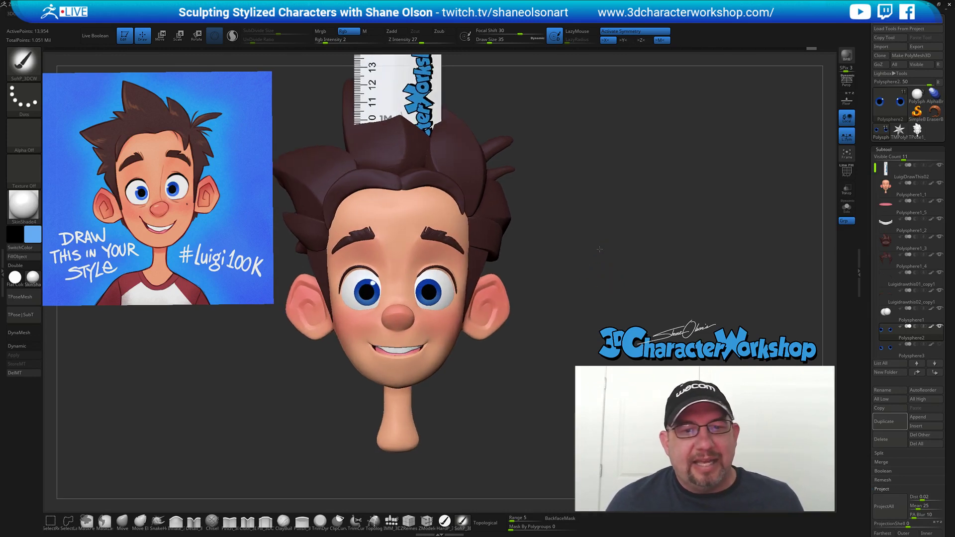
Select the head and prepare the Move brush with symmetry off and a draw size of 170.
{"action": "left_click", "coordinate": [415, 238], "text": "alt"}
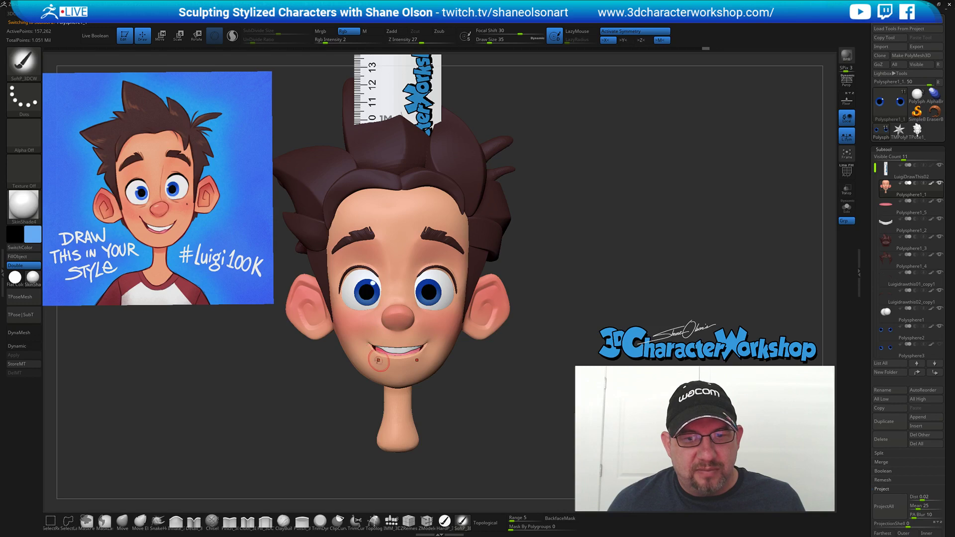
{"action": "left_click_drag", "start_coordinate": [558, 397], "coordinate": [390, 495]}
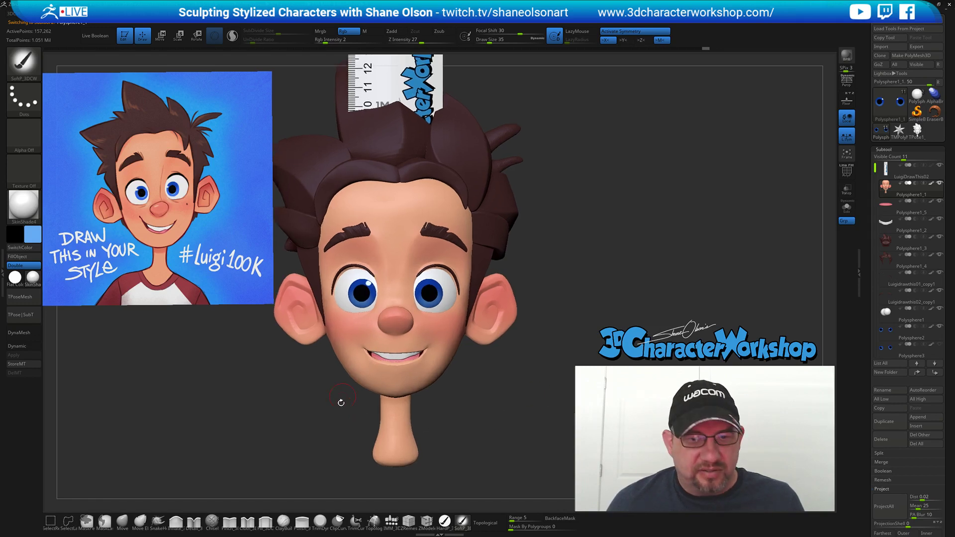
{"action": "left_click", "coordinate": [122, 520]}
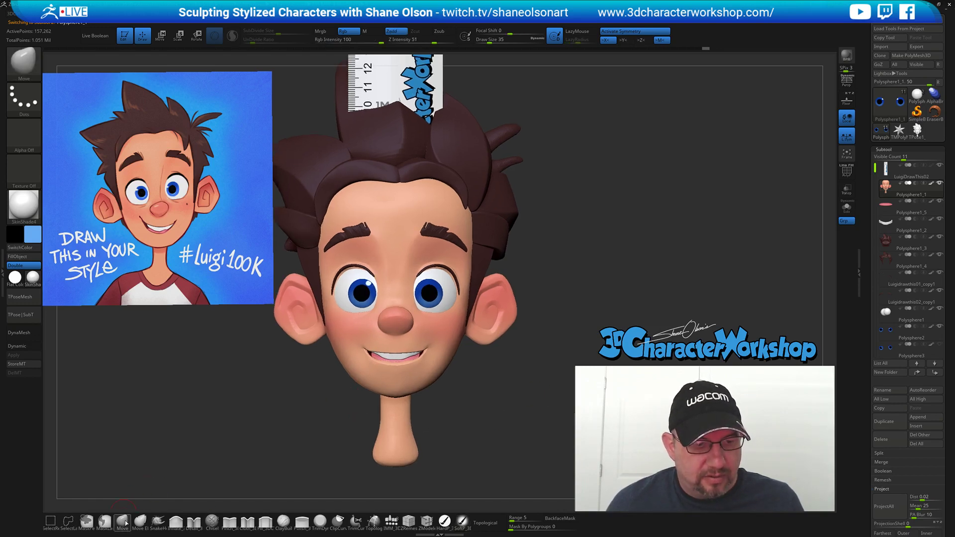
{"action": "left_click_drag", "start_coordinate": [178, 431], "coordinate": [182, 432]}
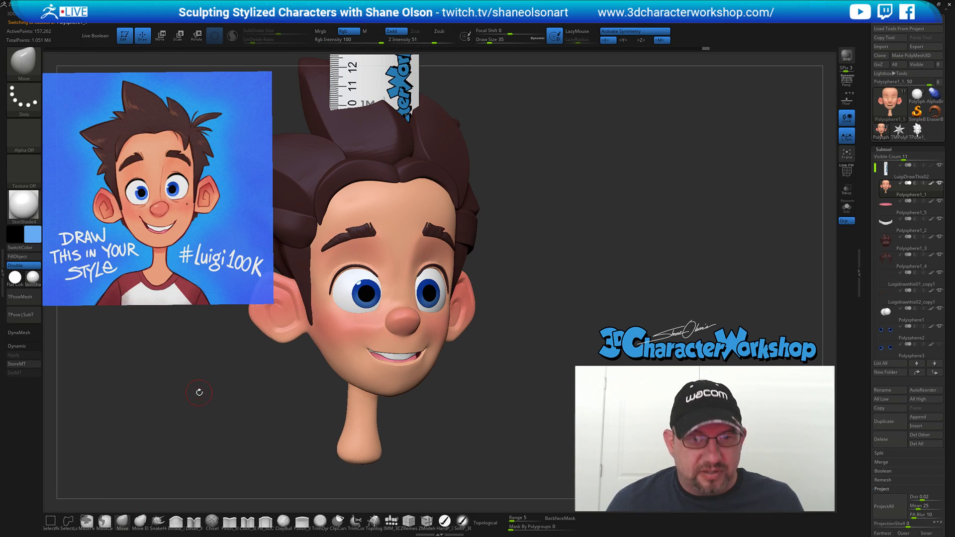
{"action": "key", "text": "s"}
{"action": "left_click_drag", "start_coordinate": [215, 379], "coordinate": [216, 378]}
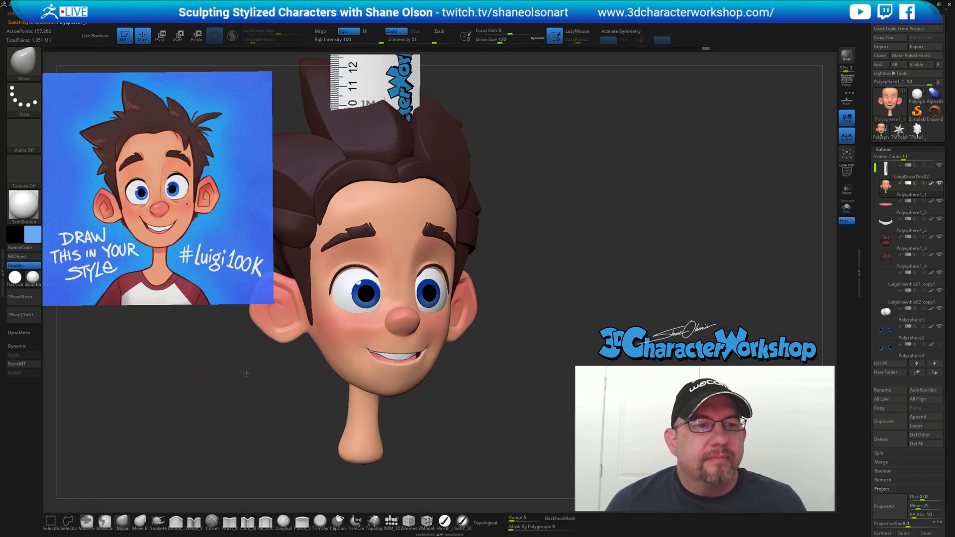
Pull one corner of the smile upward with the Move brush at draw size 68 for an asymmetrical expression.
{"action": "left_click_drag", "start_coordinate": [291, 374], "coordinate": [257, 369]}
{"action": "left_click_drag", "start_coordinate": [326, 398], "coordinate": [347, 386]}
{"action": "key", "text": "s"}
{"action": "left_click_drag", "start_coordinate": [369, 346], "coordinate": [373, 332]}
{"action": "key", "text": "s"}
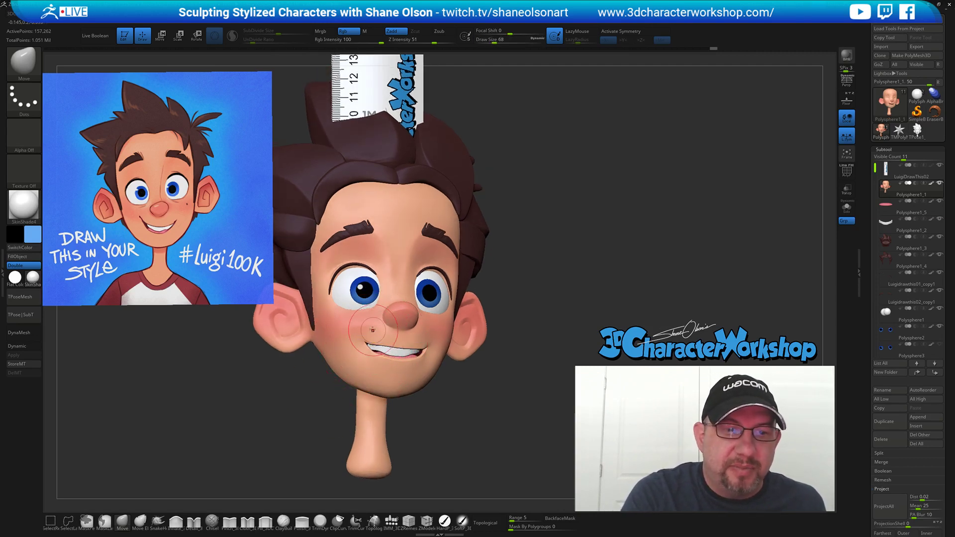
{"action": "left_click_drag", "start_coordinate": [470, 401], "coordinate": [442, 381]}
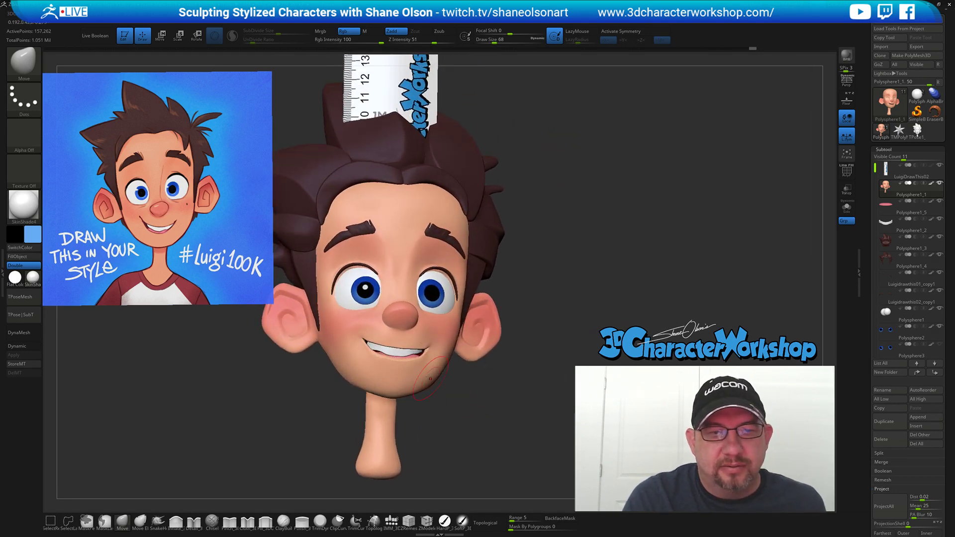
Refine the raised mouth corner and adjoining cheek from the side, using draw sizes 54 and 41.
{"action": "key", "text": "s"}
{"action": "left_click_drag", "start_coordinate": [375, 342], "coordinate": [374, 340]}
{"action": "left_click_drag", "start_coordinate": [454, 392], "coordinate": [363, 340]}
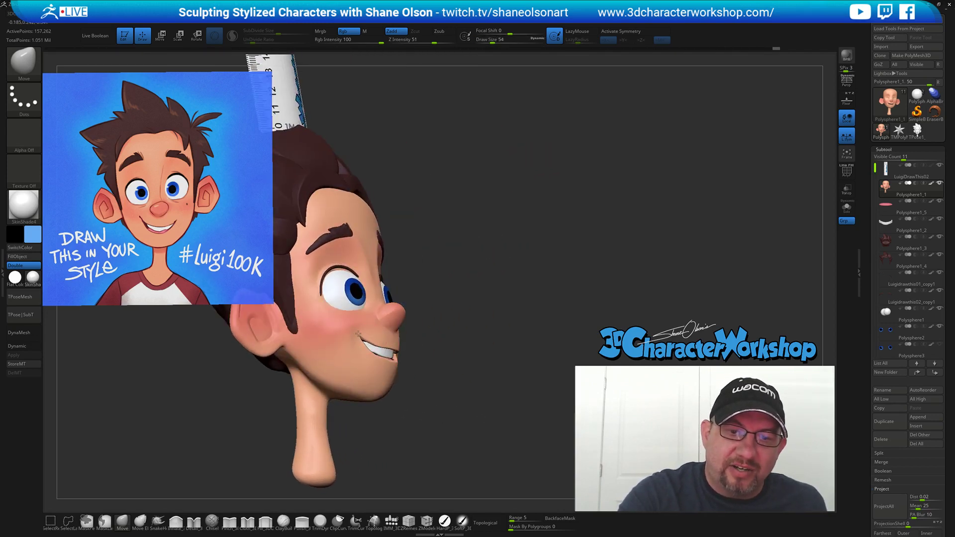
{"action": "left_click_drag", "start_coordinate": [430, 407], "coordinate": [475, 413]}
{"action": "key", "text": "s"}
{"action": "left_click_drag", "start_coordinate": [374, 338], "coordinate": [363, 337]}
{"action": "left_click_drag", "start_coordinate": [429, 407], "coordinate": [381, 345]}
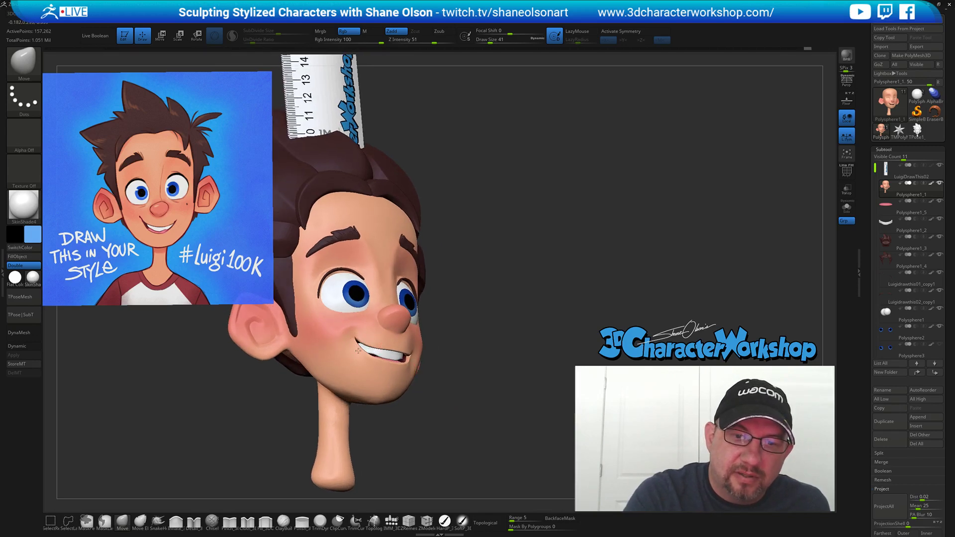
Shape the opposite mouth corner and the upper lip line with the Move brush, reducing the draw size to 37.
{"action": "left_click_drag", "start_coordinate": [419, 365], "coordinate": [489, 425]}
{"action": "left_click_drag", "start_coordinate": [504, 374], "coordinate": [437, 350]}
{"action": "left_click_drag", "start_coordinate": [505, 397], "coordinate": [557, 398]}
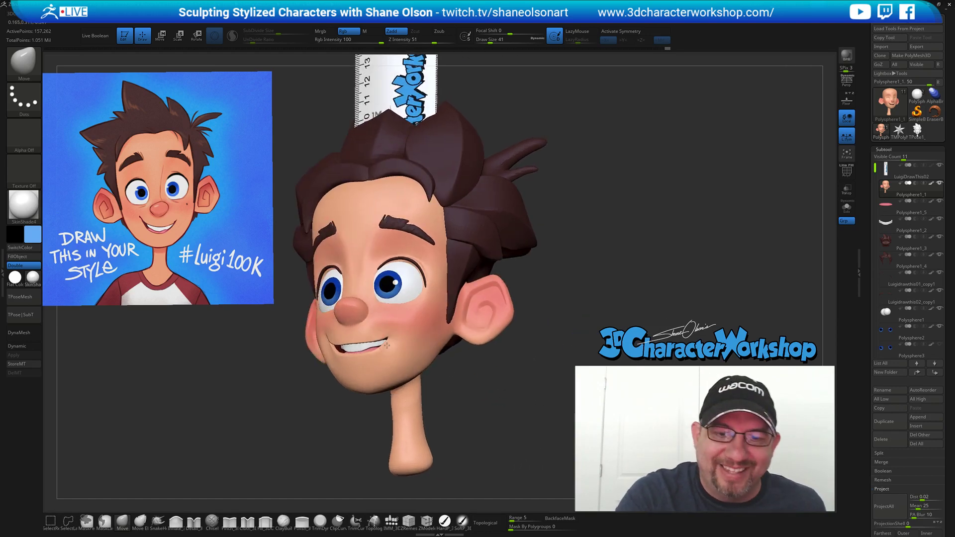
{"action": "left_click_drag", "start_coordinate": [467, 394], "coordinate": [452, 380]}
{"action": "key", "text": "s"}
{"action": "left_click_drag", "start_coordinate": [348, 339], "coordinate": [342, 339]}
{"action": "key", "text": "s"}
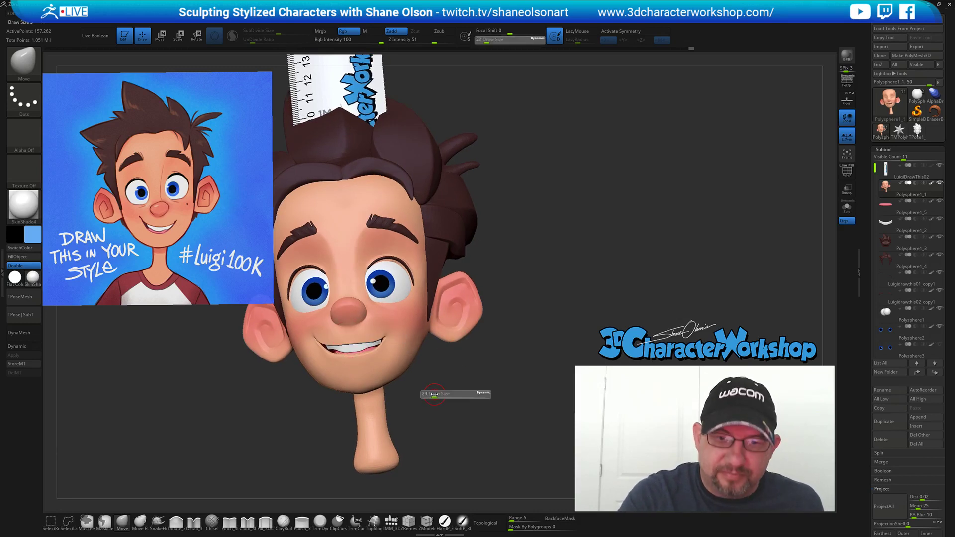
{"action": "left_click_drag", "start_coordinate": [437, 394], "coordinate": [440, 393]}
{"action": "left_click_drag", "start_coordinate": [349, 342], "coordinate": [364, 339]}
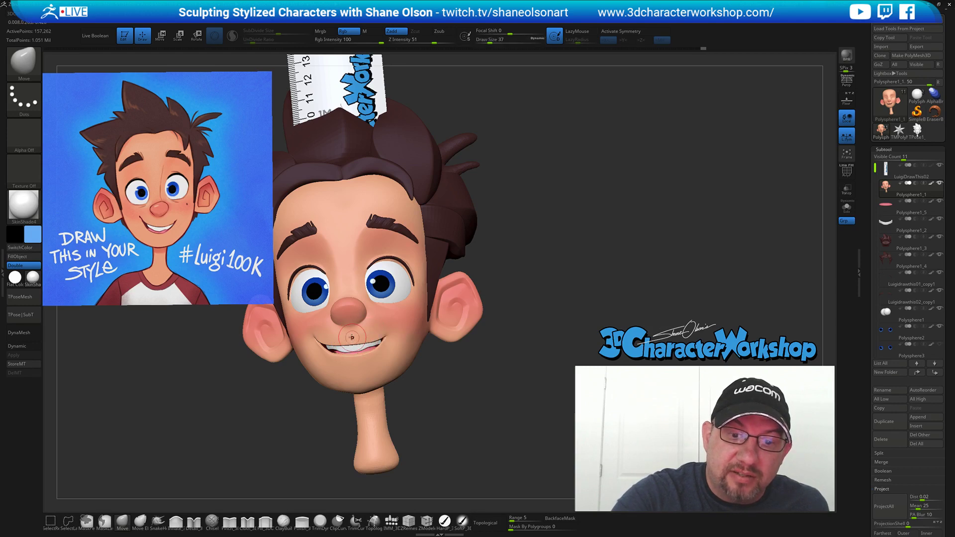
{"action": "mouse_move", "coordinate": [438, 386]}
{"action": "left_mouse_down"}
{"action": "mouse_move", "coordinate": [444, 396]}
{"action": "mouse_move", "coordinate": [443, 384]}
{"action": "mouse_move", "coordinate": [490, 403]}
{"action": "mouse_move", "coordinate": [483, 394]}
{"action": "left_mouse_up"}
Hide the height ruler, turn on perspective, and inspect the face from several angles with draw size 71.
{"action": "key", "text": "s"}
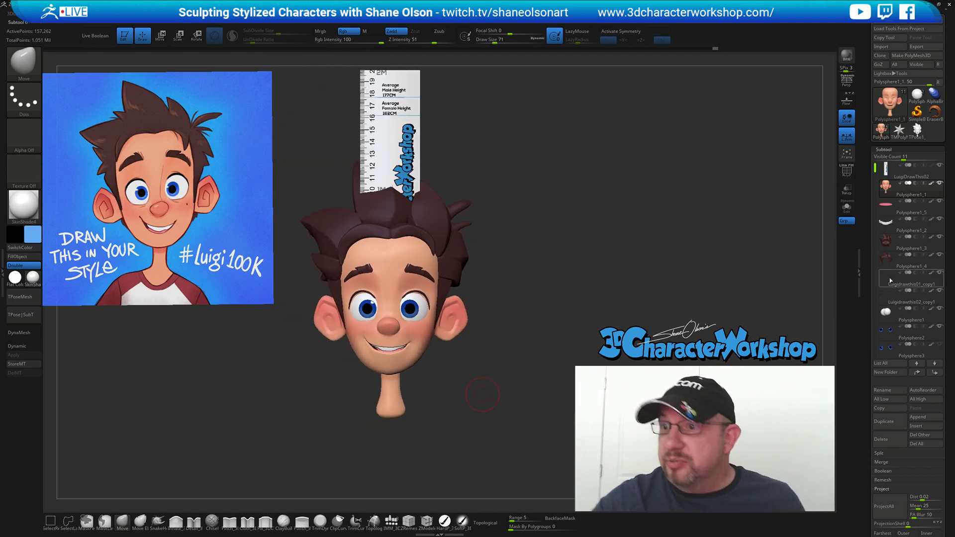
{"action": "left_click", "coordinate": [939, 166]}
{"action": "key", "text": "p"}
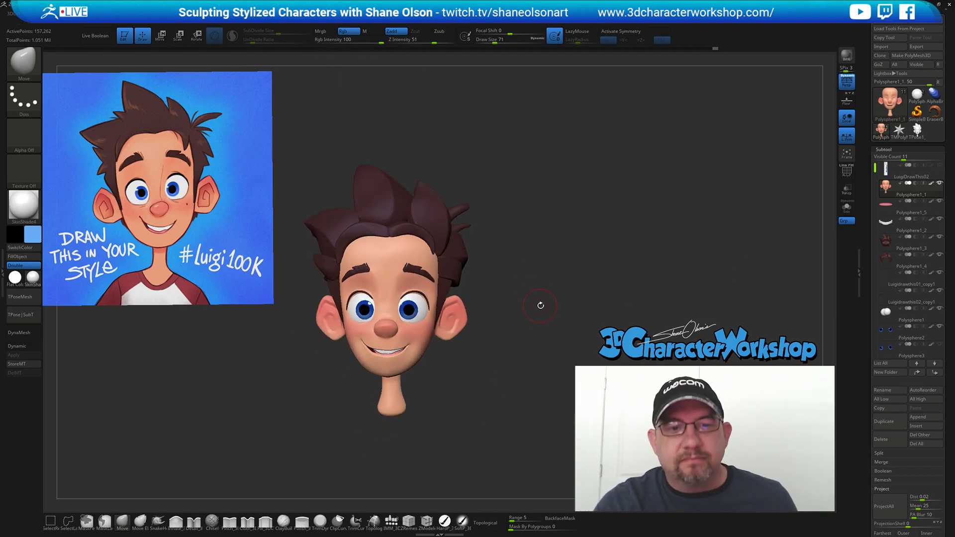
{"action": "left_click_drag", "start_coordinate": [546, 314], "coordinate": [567, 247], "text": "alt"}
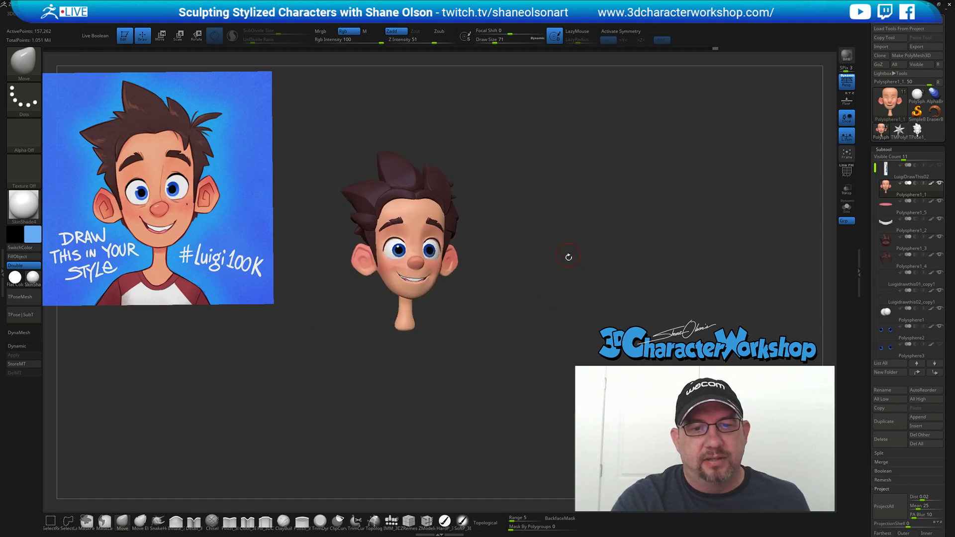
{"action": "left_click_drag", "start_coordinate": [577, 310], "coordinate": [577, 307]}
{"action": "left_click_drag", "start_coordinate": [547, 252], "coordinate": [518, 294], "text": "alt"}
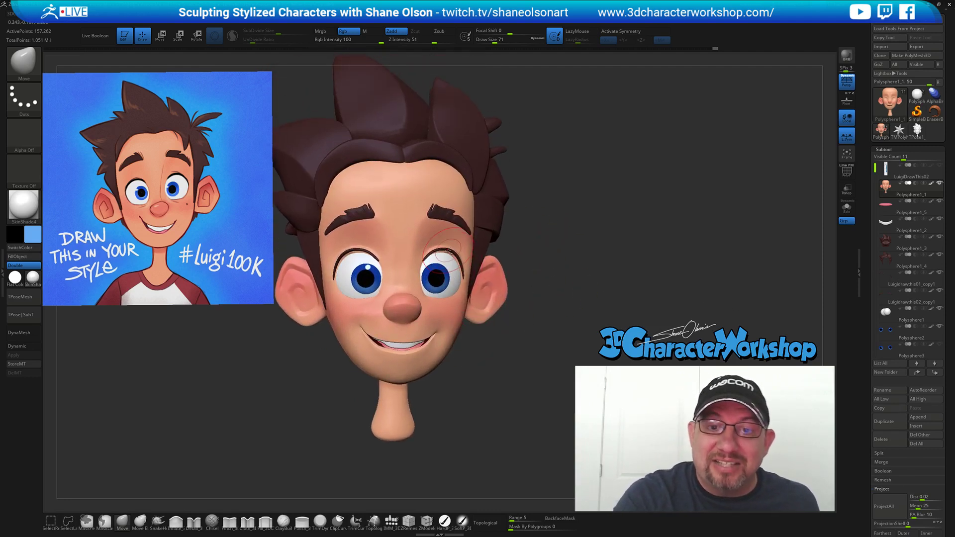
Select the eyelid line mesh and adjust its outer contour with the Move brush at draw sizes 94 and 77.
{"action": "left_click", "coordinate": [448, 252], "text": "alt"}
{"action": "key", "text": "s"}
{"action": "left_click_drag", "start_coordinate": [535, 260], "coordinate": [527, 242]}
{"action": "left_click_drag", "start_coordinate": [448, 253], "coordinate": [449, 251]}
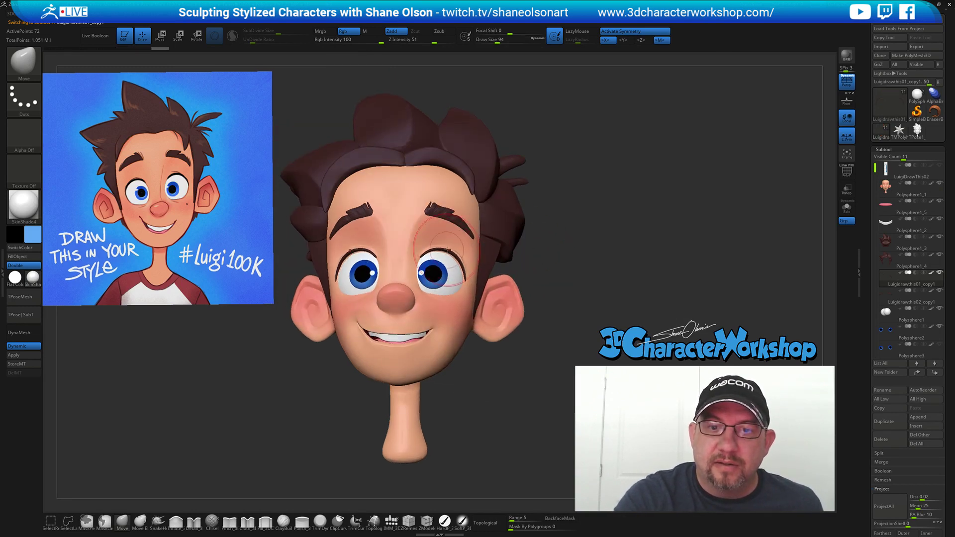
{"action": "left_click_drag", "start_coordinate": [533, 283], "coordinate": [533, 339]}
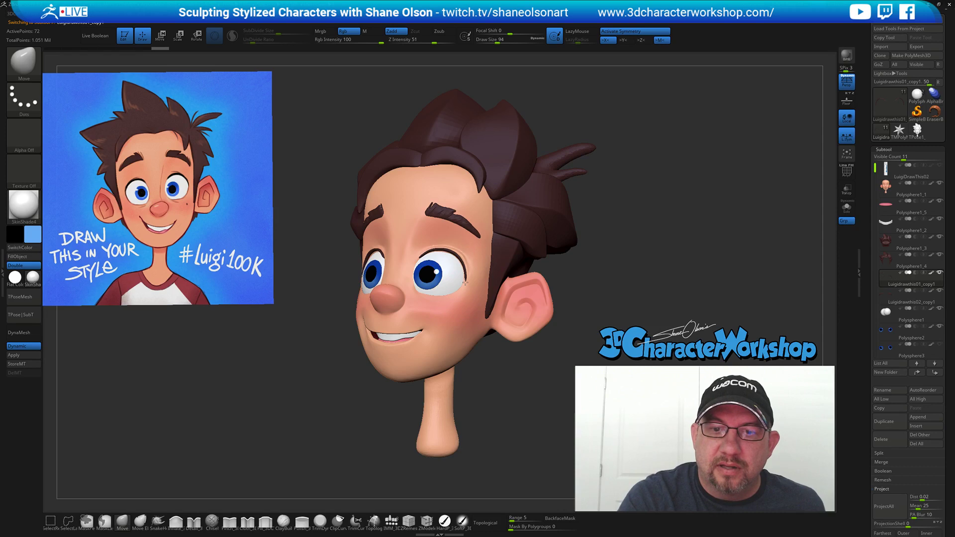
{"action": "key", "text": "s"}
{"action": "left_click_drag", "start_coordinate": [465, 280], "coordinate": [463, 280]}
{"action": "left_click_drag", "start_coordinate": [468, 341], "coordinate": [539, 341]}
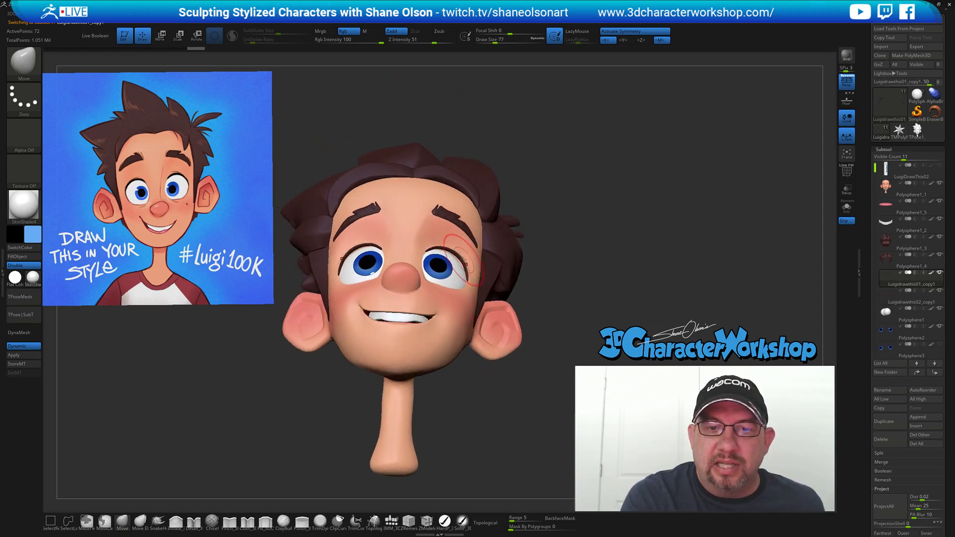
Refine the eyelid line near the iris with a draw size of 37 and compare the face with the reference.
{"action": "mouse_move", "coordinate": [527, 256]}
{"action": "left_mouse_down"}
{"action": "mouse_move", "coordinate": [499, 300]}
{"action": "mouse_move", "coordinate": [572, 315]}
{"action": "left_mouse_up"}
{"action": "key", "text": "s"}
{"action": "left_click_drag", "start_coordinate": [432, 272], "coordinate": [424, 264]}
{"action": "key", "text": "s"}
{"action": "left_click_drag", "start_coordinate": [520, 379], "coordinate": [511, 416]}
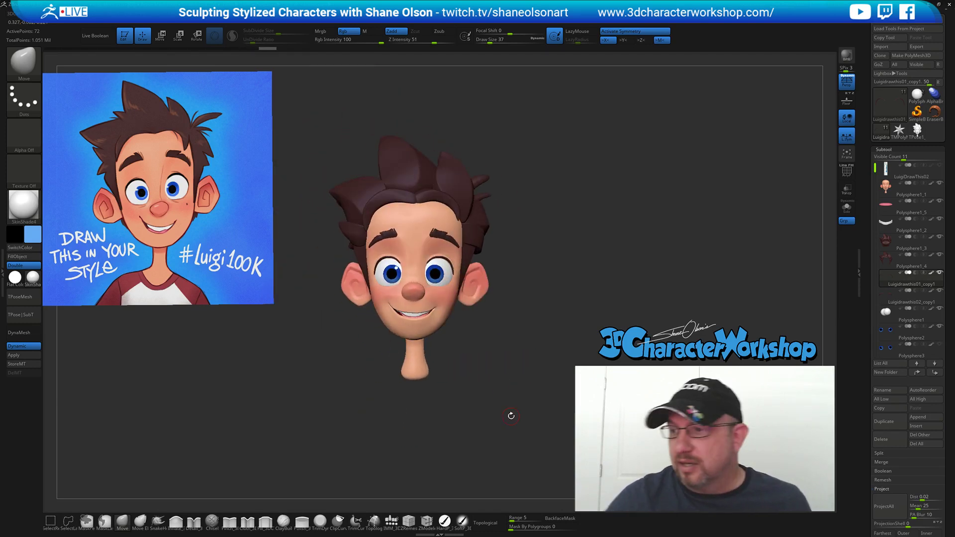
{"action": "left_click_drag", "start_coordinate": [515, 364], "coordinate": [517, 366]}
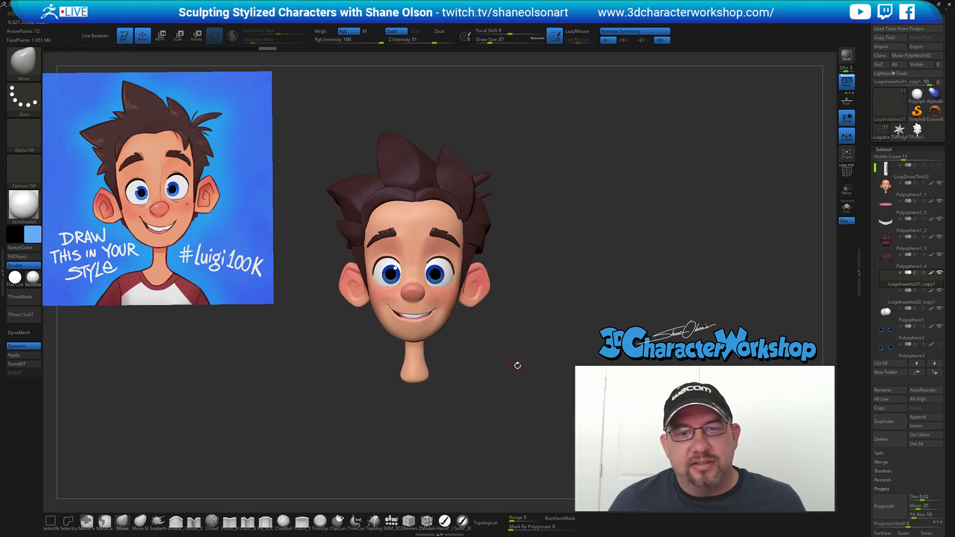
{"action": "left_click_drag", "start_coordinate": [510, 319], "coordinate": [532, 285]}
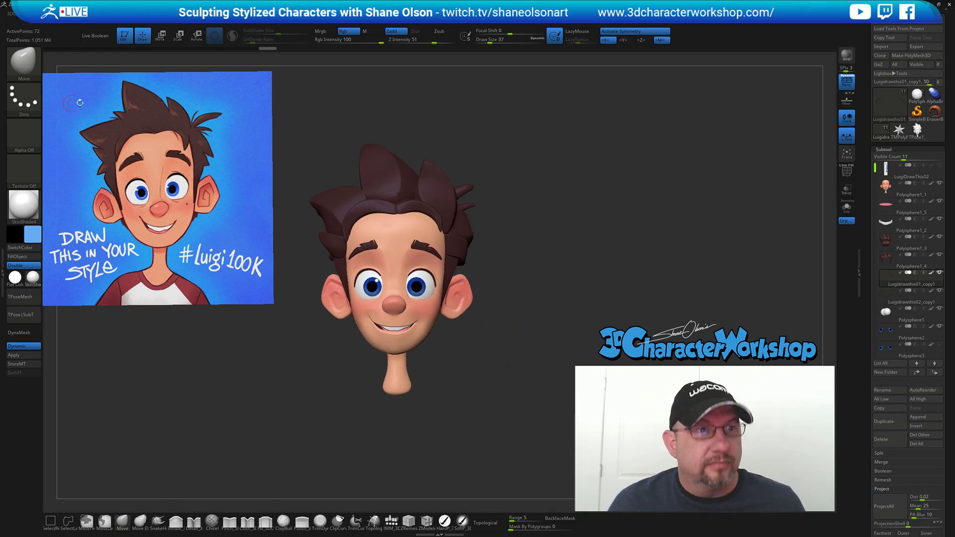
Prepare the primitive insert brush with QuadSphere-2, select the head mesh, turn perspective off, and set draw size to 116.
{"action": "left_click", "coordinate": [391, 521]}
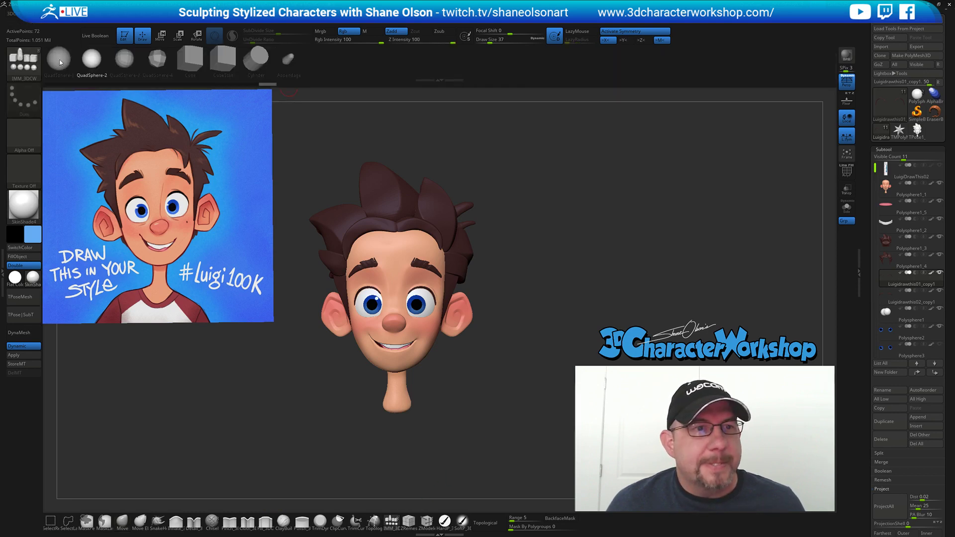
{"action": "left_click", "coordinate": [394, 399], "text": "alt"}
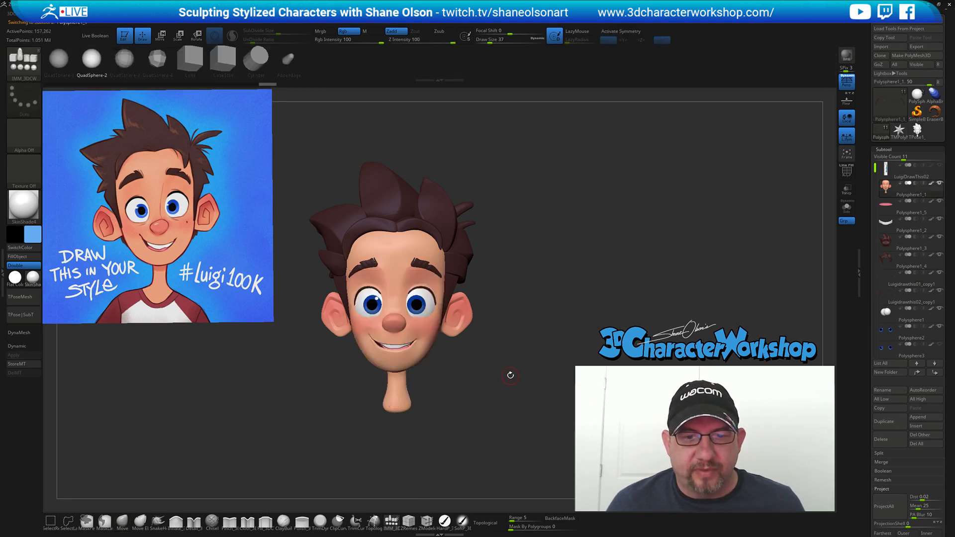
{"action": "key", "text": "p"}
{"action": "key", "text": "s"}
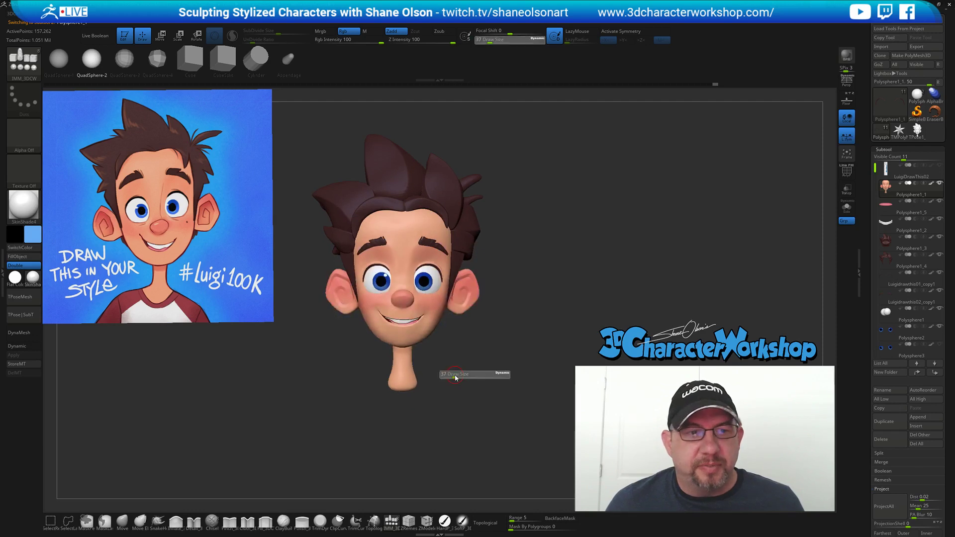
{"action": "mouse_move", "coordinate": [462, 375]}
{"action": "left_mouse_down"}
{"action": "mouse_move", "coordinate": [492, 359]}
{"action": "mouse_move", "coordinate": [405, 398]}
{"action": "left_mouse_up"}
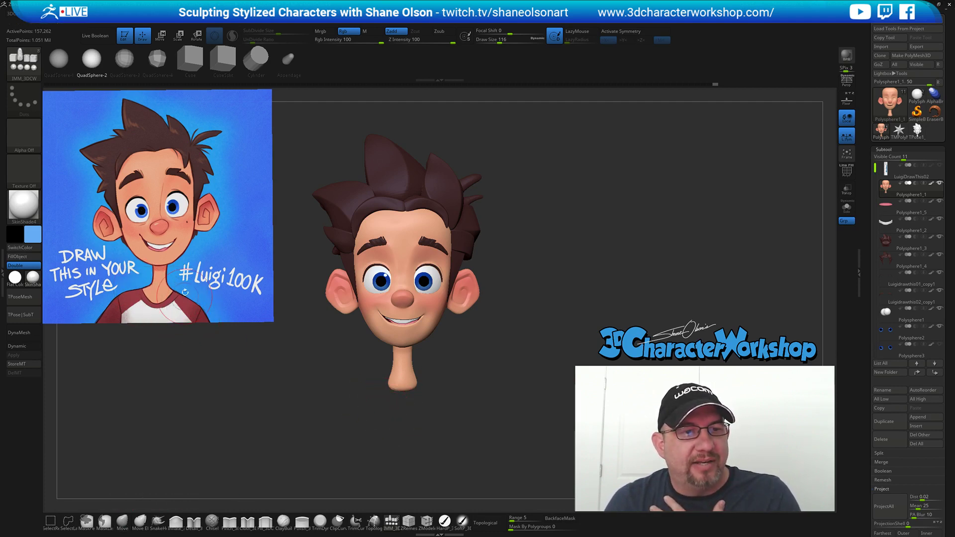
Undo the trial insert, sample the red of the reference shirt, and insert a sphere under the neck with symmetry on.
{"action": "left_click_drag", "start_coordinate": [401, 394], "coordinate": [400, 414]}
{"action": "key", "text": "ctrl+z"}
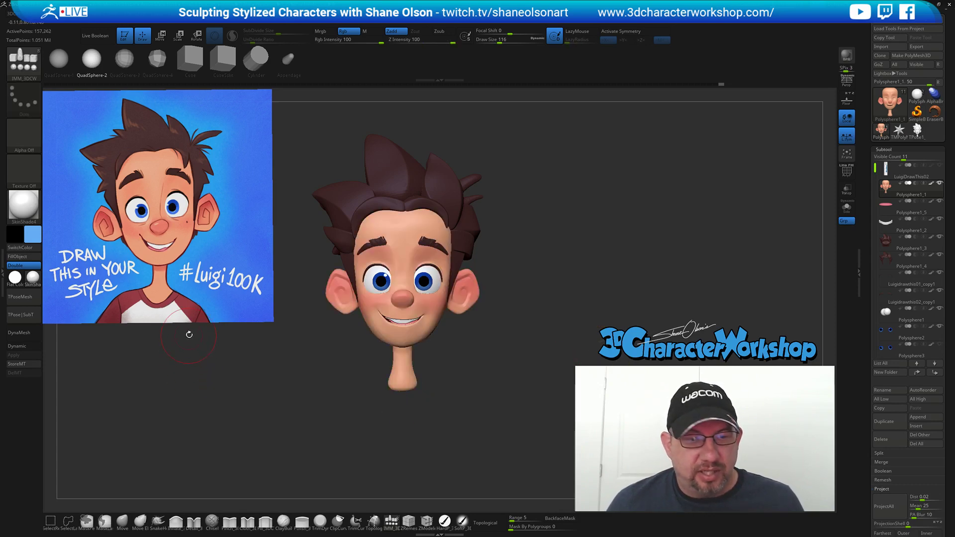
{"action": "key", "text": "z"}
{"action": "key", "text": "c"}
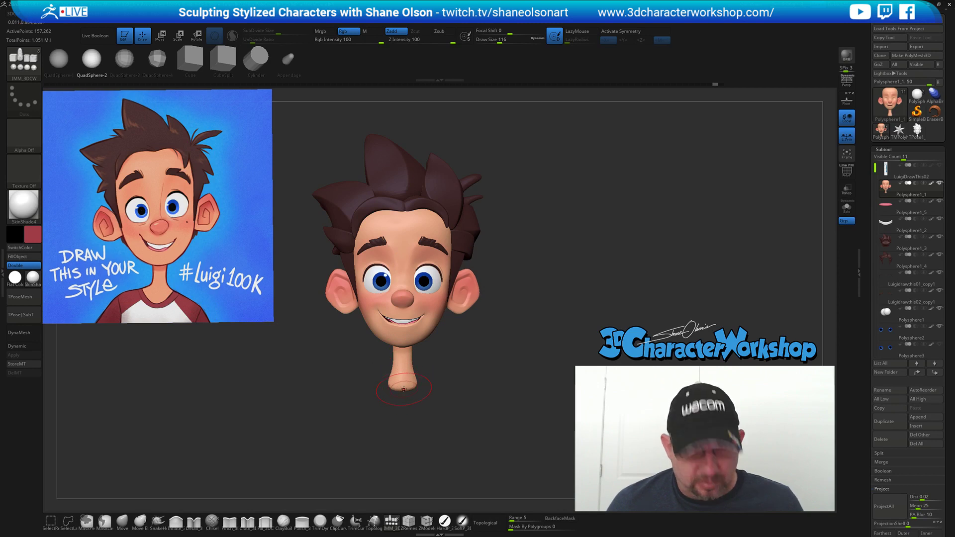
{"action": "key", "text": "x"}
{"action": "left_click_drag", "start_coordinate": [403, 392], "coordinate": [405, 473]}
{"action": "key", "text": "shift"}
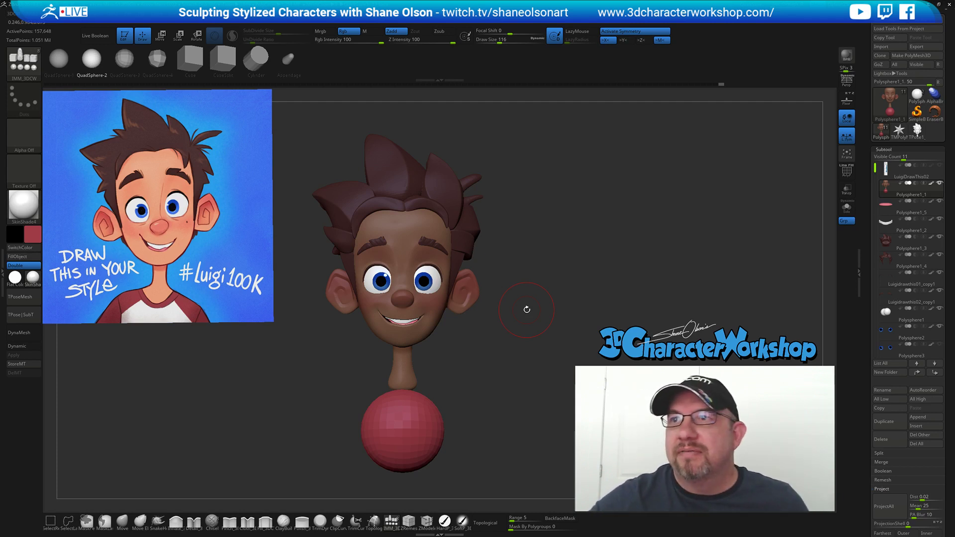
Squash the red sphere's depth, widen it sideways, and raise it against the base of the neck.
{"action": "left_click_drag", "start_coordinate": [502, 393], "coordinate": [500, 379], "text": "alt"}
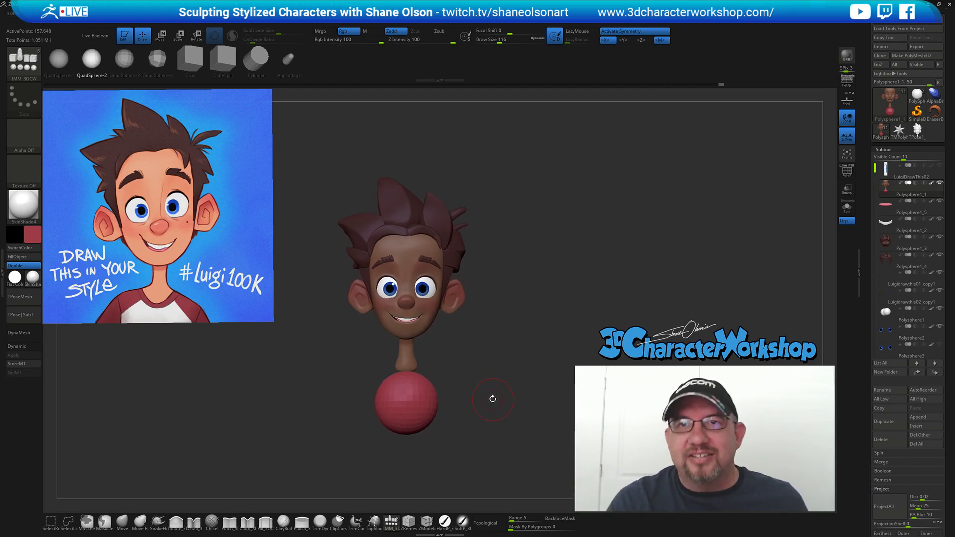
{"action": "left_click_drag", "start_coordinate": [502, 395], "coordinate": [483, 418]}
{"action": "key", "text": "w"}
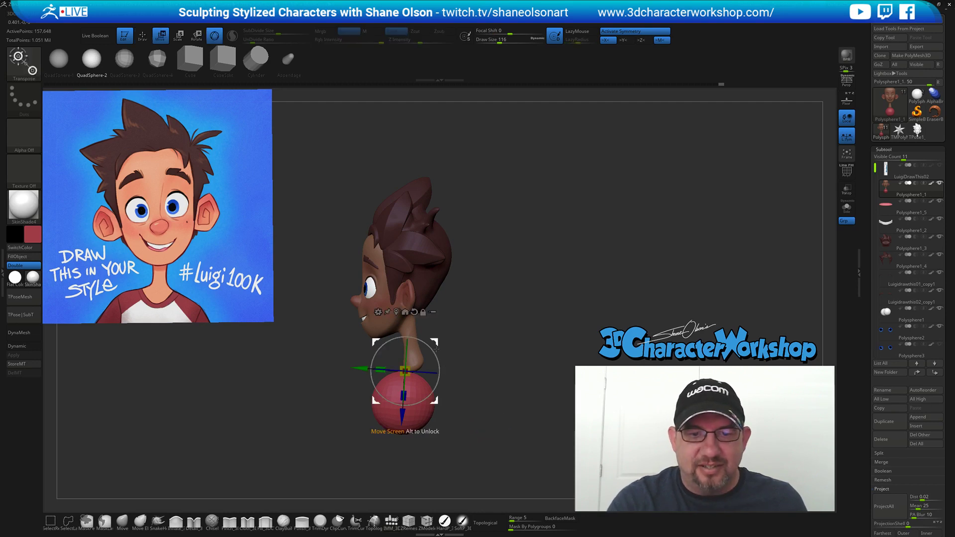
{"action": "left_click_drag", "start_coordinate": [433, 351], "coordinate": [431, 349]}
{"action": "left_click_drag", "start_coordinate": [380, 371], "coordinate": [391, 371]}
{"action": "left_click_drag", "start_coordinate": [437, 342], "coordinate": [445, 330]}
{"action": "left_click_drag", "start_coordinate": [474, 395], "coordinate": [476, 418]}
{"action": "left_click_drag", "start_coordinate": [389, 357], "coordinate": [384, 357]}
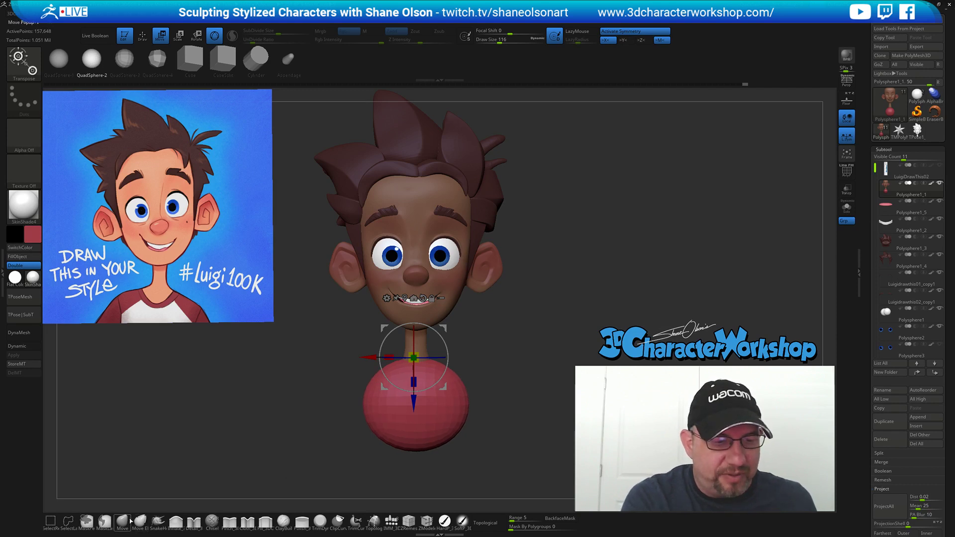
Reshape the red sphere into a rounded torso with the Move brush at draw size 182, flattening its underside.
{"action": "key", "text": "q"}
{"action": "left_click_drag", "start_coordinate": [502, 361], "coordinate": [460, 368]}
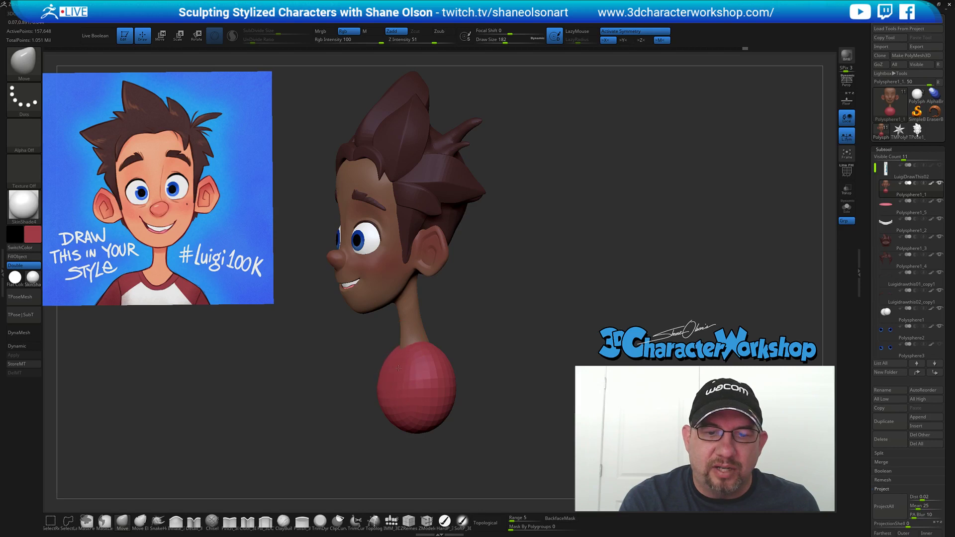
{"action": "mouse_move", "coordinate": [484, 353]}
{"action": "left_mouse_down"}
{"action": "mouse_move", "coordinate": [470, 354]}
{"action": "mouse_move", "coordinate": [468, 390]}
{"action": "mouse_move", "coordinate": [435, 420]}
{"action": "left_mouse_up"}
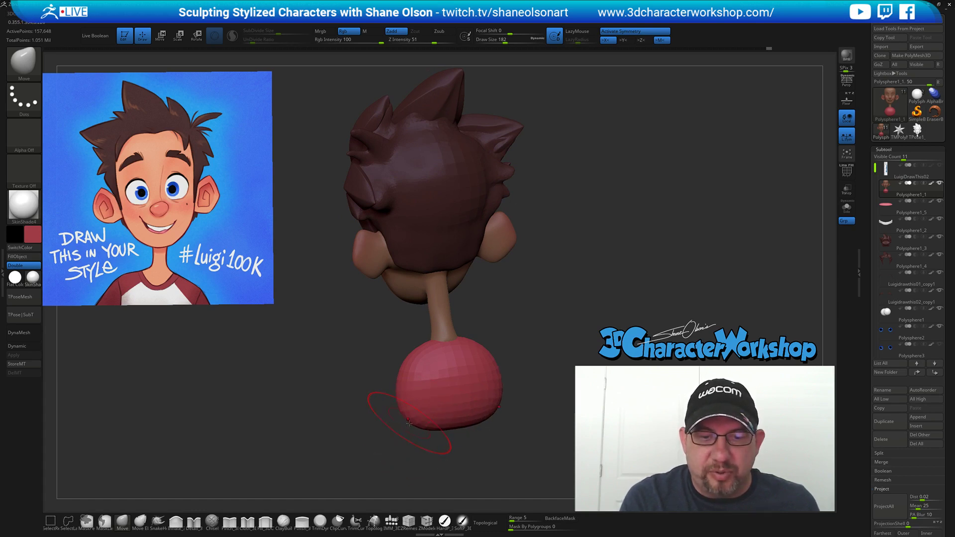
{"action": "mouse_move", "coordinate": [428, 423]}
{"action": "left_mouse_down"}
{"action": "mouse_move", "coordinate": [467, 425]}
{"action": "mouse_move", "coordinate": [494, 405]}
{"action": "left_mouse_up"}
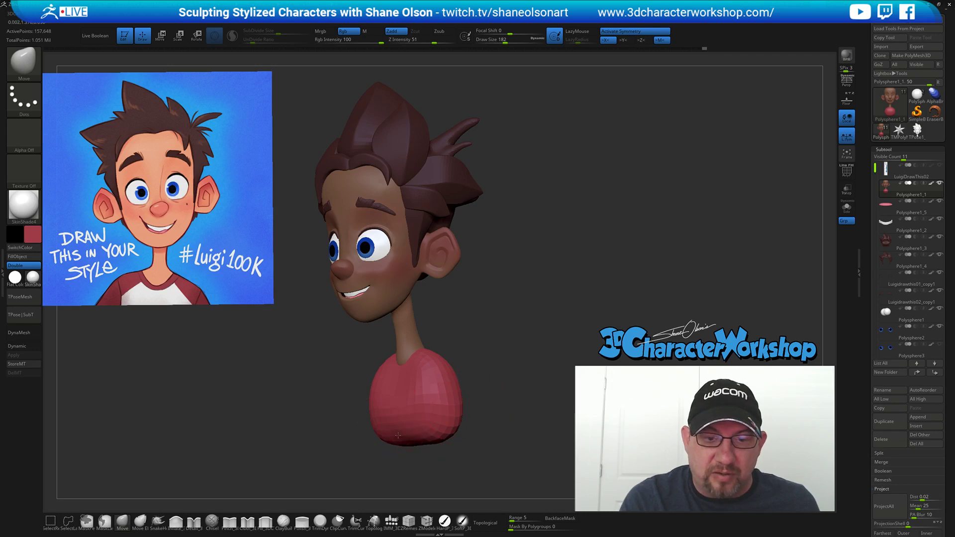
{"action": "left_click_drag", "start_coordinate": [403, 443], "coordinate": [417, 427]}
{"action": "left_click_drag", "start_coordinate": [495, 418], "coordinate": [503, 401]}
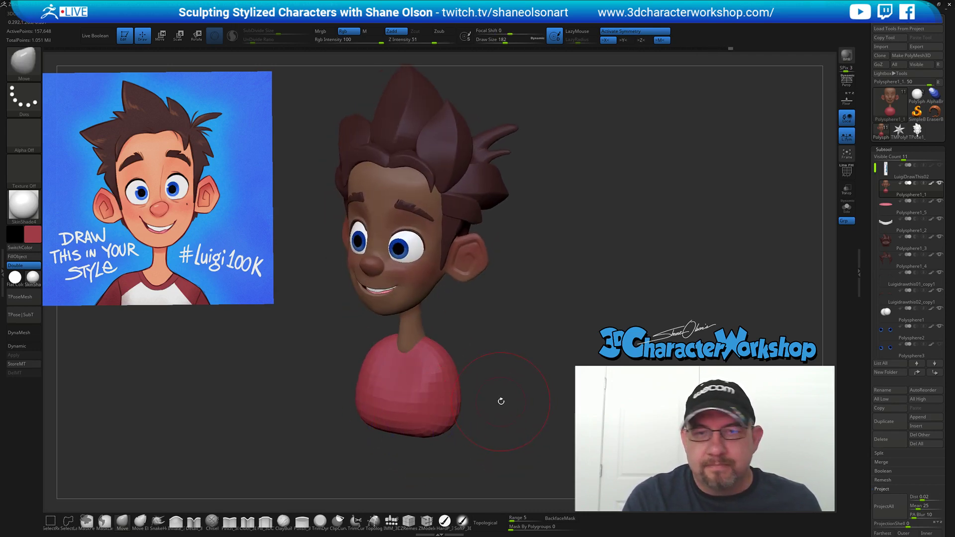
{"action": "left_click_drag", "start_coordinate": [556, 340], "coordinate": [561, 330], "text": "shift"}
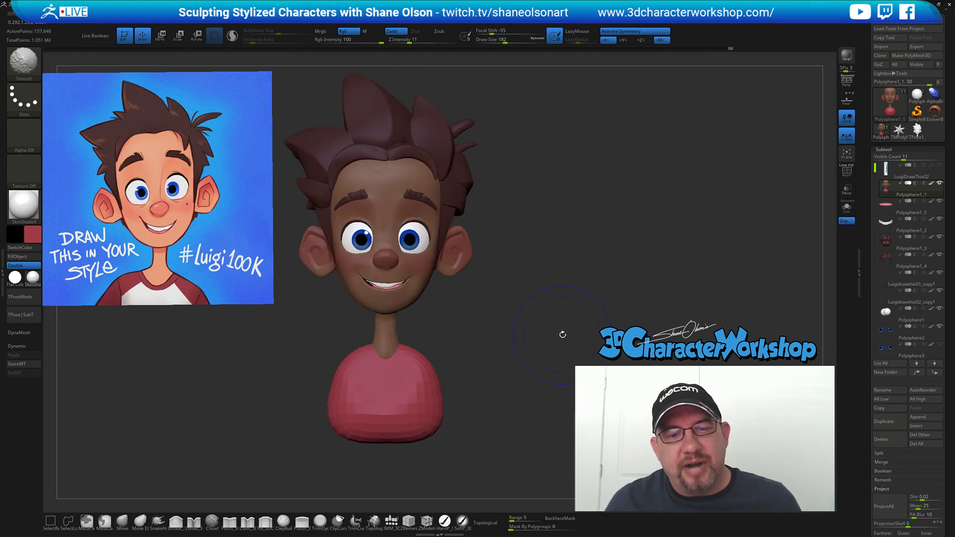
Pull the torso's sides outward into broader shoulders and a wider base, using a draw size of 197.
{"action": "key", "text": "s"}
{"action": "mouse_move", "coordinate": [464, 377]}
{"action": "left_mouse_down"}
{"action": "mouse_move", "coordinate": [449, 397]}
{"action": "mouse_move", "coordinate": [443, 371]}
{"action": "left_mouse_up"}
{"action": "key", "text": "s"}
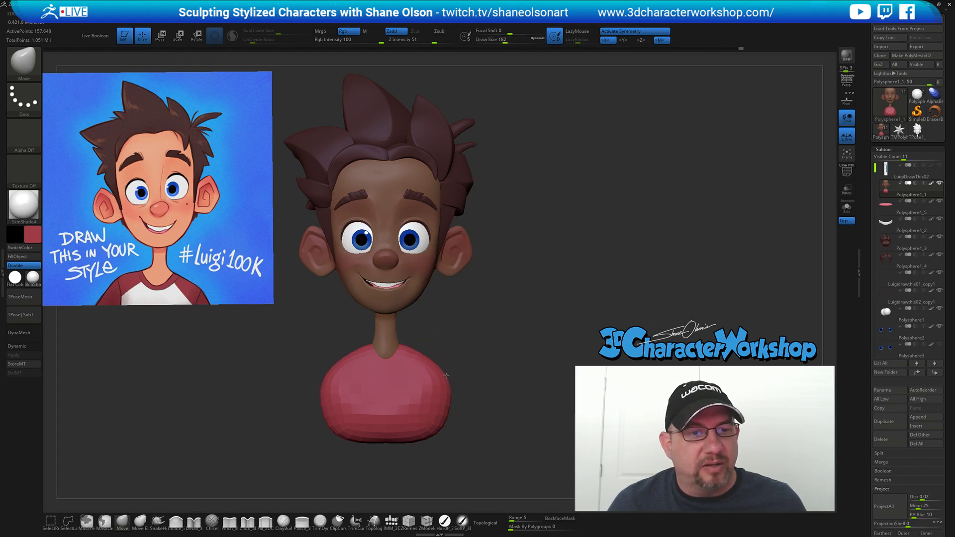
{"action": "left_click_drag", "start_coordinate": [449, 411], "coordinate": [457, 428]}
{"action": "key", "text": "s"}
{"action": "mouse_move", "coordinate": [478, 377]}
{"action": "left_mouse_down"}
{"action": "mouse_move", "coordinate": [503, 378]}
{"action": "mouse_move", "coordinate": [491, 379]}
{"action": "mouse_move", "coordinate": [502, 369]}
{"action": "mouse_move", "coordinate": [436, 381]}
{"action": "left_mouse_up"}
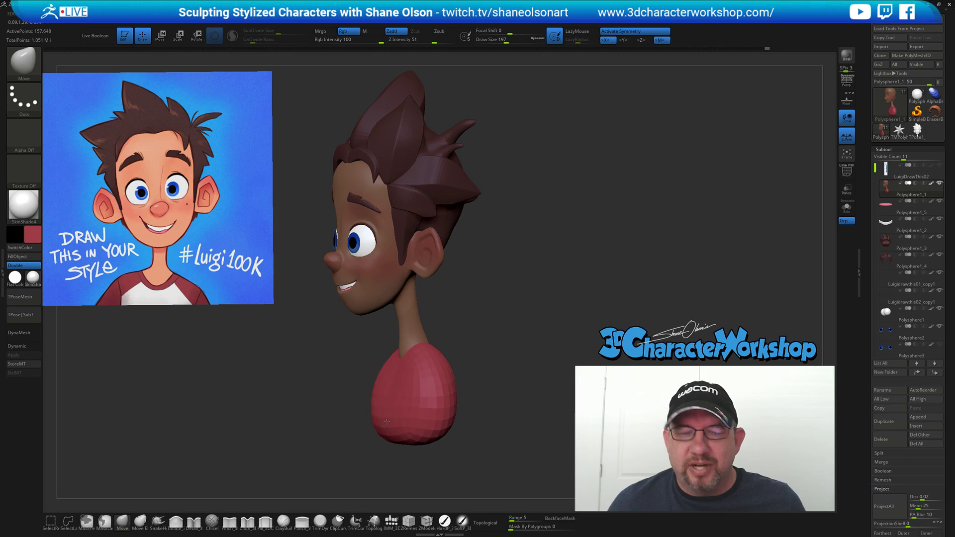
{"action": "left_click_drag", "start_coordinate": [539, 335], "coordinate": [544, 271]}
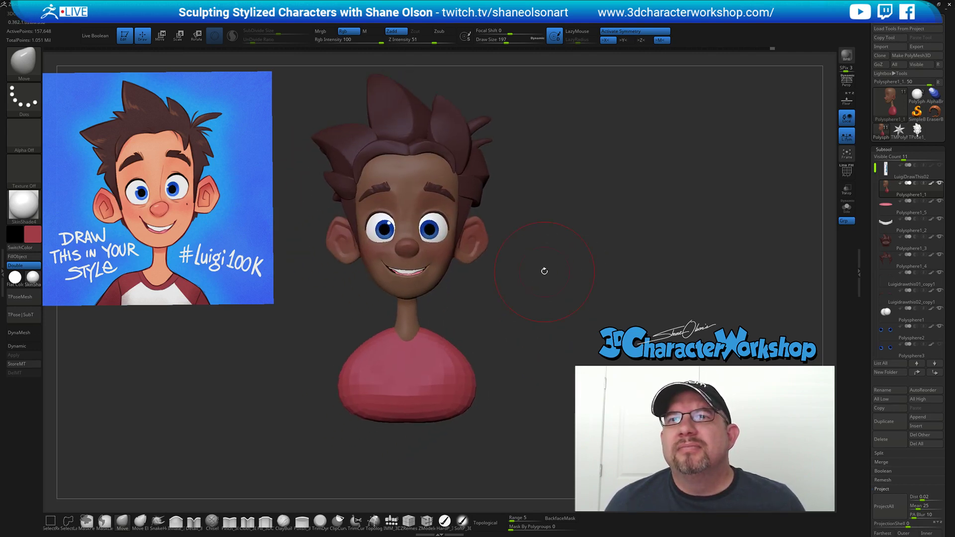
{"action": "left_click_drag", "start_coordinate": [547, 297], "coordinate": [499, 330]}
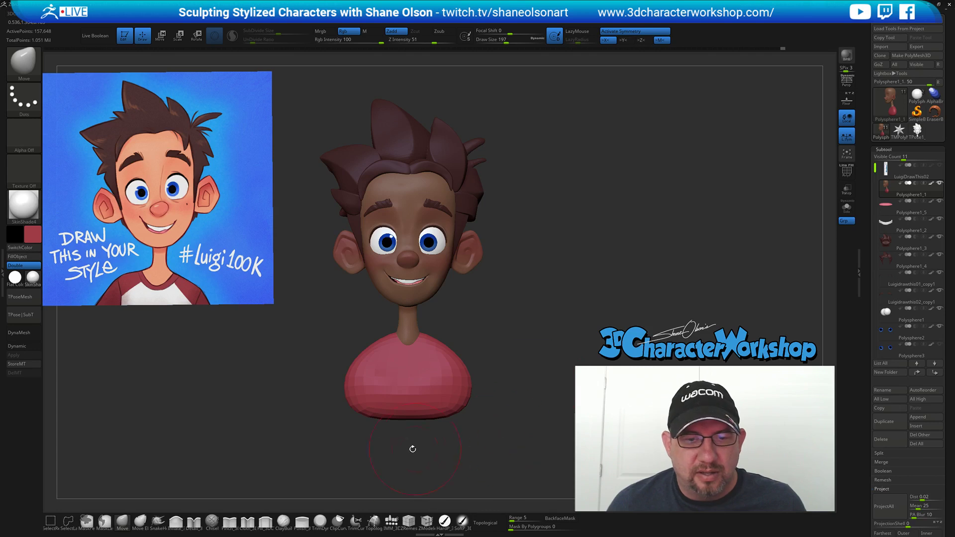
Widen the torso's lower corners and adjust the shoulder contour at draw size 149, smoothing the chest.
{"action": "key", "text": "]"}
{"action": "key", "text": "s"}
{"action": "left_click_drag", "start_coordinate": [349, 402], "coordinate": [331, 400]}
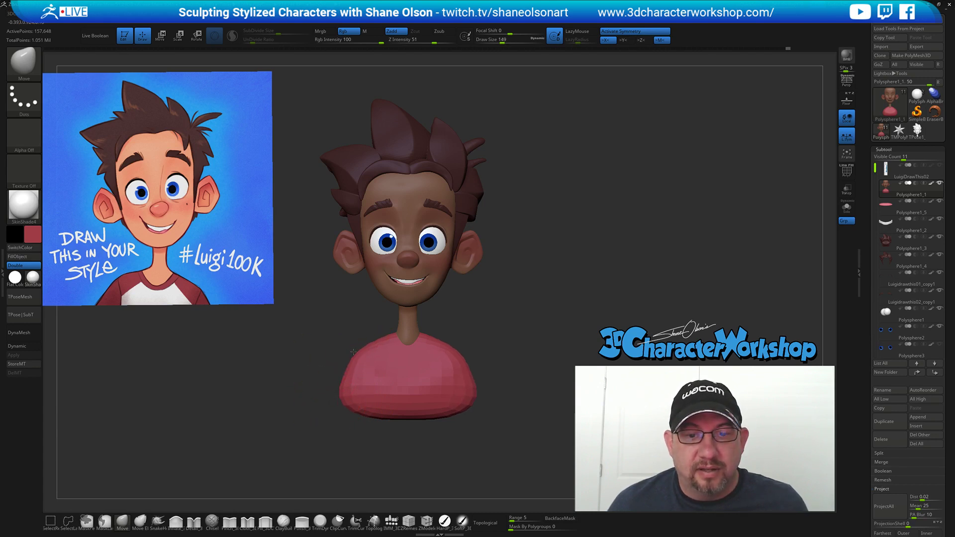
{"action": "left_click_drag", "start_coordinate": [466, 364], "coordinate": [472, 362]}
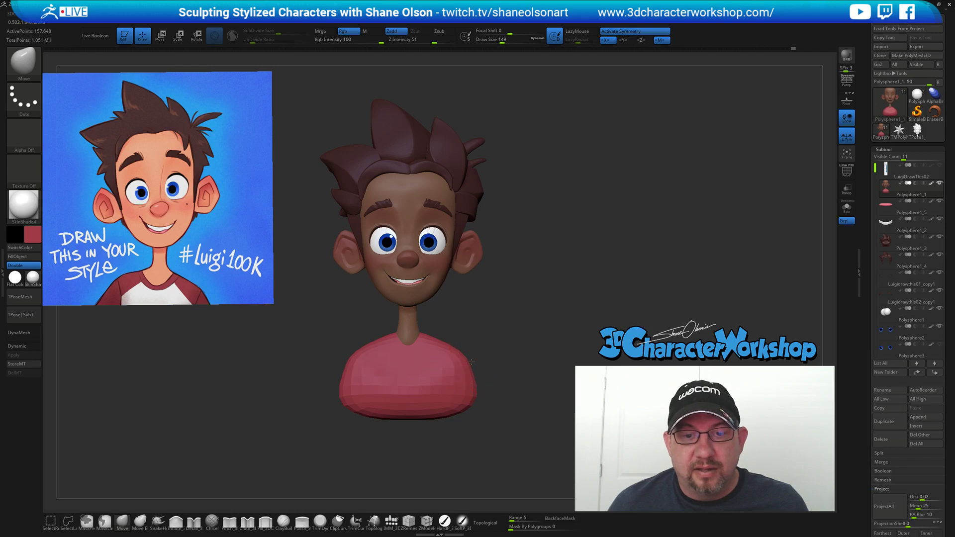
{"action": "left_click_drag", "start_coordinate": [494, 331], "coordinate": [422, 346]}
{"action": "left_click_drag", "start_coordinate": [516, 321], "coordinate": [552, 317]}
{"action": "mouse_move", "coordinate": [403, 383]}
{"action": "left_mouse_down", "text": "shift"}
{"action": "mouse_move", "coordinate": [386, 381]}
{"action": "mouse_move", "coordinate": [397, 373]}
{"action": "left_mouse_up", "text": "shift"}
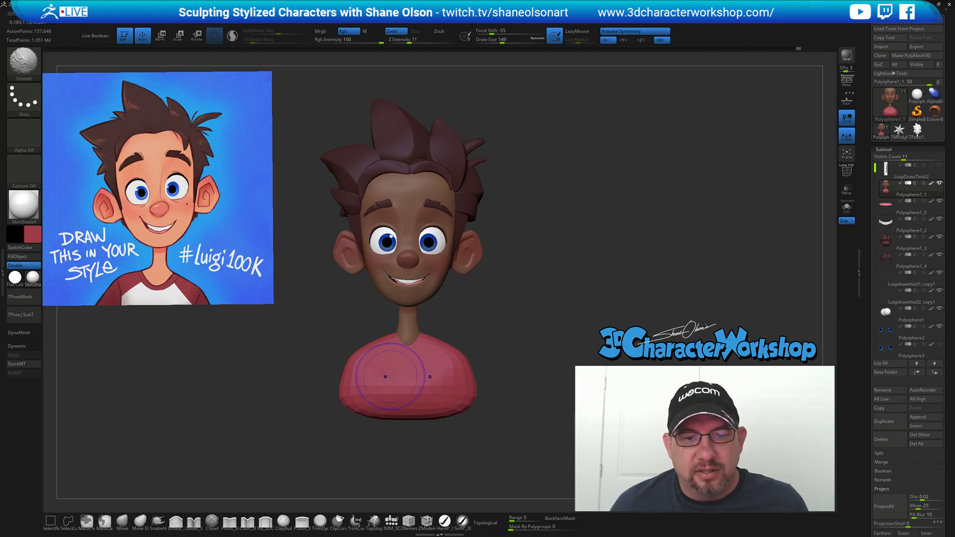
{"action": "left_click_drag", "start_coordinate": [566, 339], "coordinate": [508, 342], "text": "alt"}
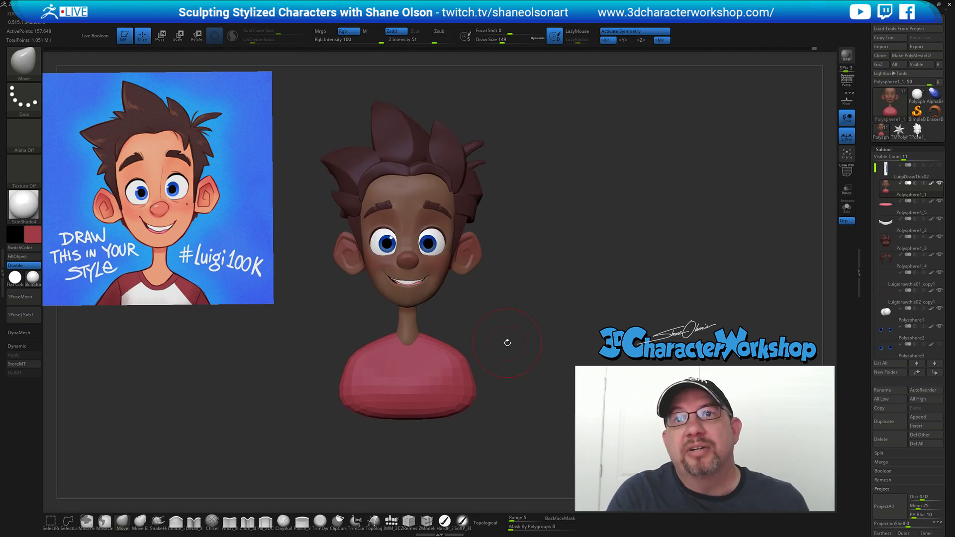
Refine the slope from the neck into the shoulders on the front, side and back of the torso.
{"action": "mouse_move", "coordinate": [488, 342]}
{"action": "left_mouse_down"}
{"action": "mouse_move", "coordinate": [468, 342]}
{"action": "mouse_move", "coordinate": [490, 321]}
{"action": "mouse_move", "coordinate": [469, 326]}
{"action": "left_mouse_up"}
{"action": "mouse_move", "coordinate": [395, 347]}
{"action": "left_mouse_down"}
{"action": "mouse_move", "coordinate": [437, 333]}
{"action": "mouse_move", "coordinate": [417, 335]}
{"action": "left_mouse_up"}
{"action": "left_click_drag", "start_coordinate": [454, 307], "coordinate": [394, 345]}
{"action": "left_click_drag", "start_coordinate": [447, 358], "coordinate": [435, 353]}
{"action": "key", "text": "shift"}
{"action": "mouse_move", "coordinate": [484, 384]}
{"action": "left_mouse_down", "text": "shift"}
{"action": "mouse_move", "coordinate": [492, 423]}
{"action": "mouse_move", "coordinate": [493, 414]}
{"action": "left_mouse_up", "text": "shift"}
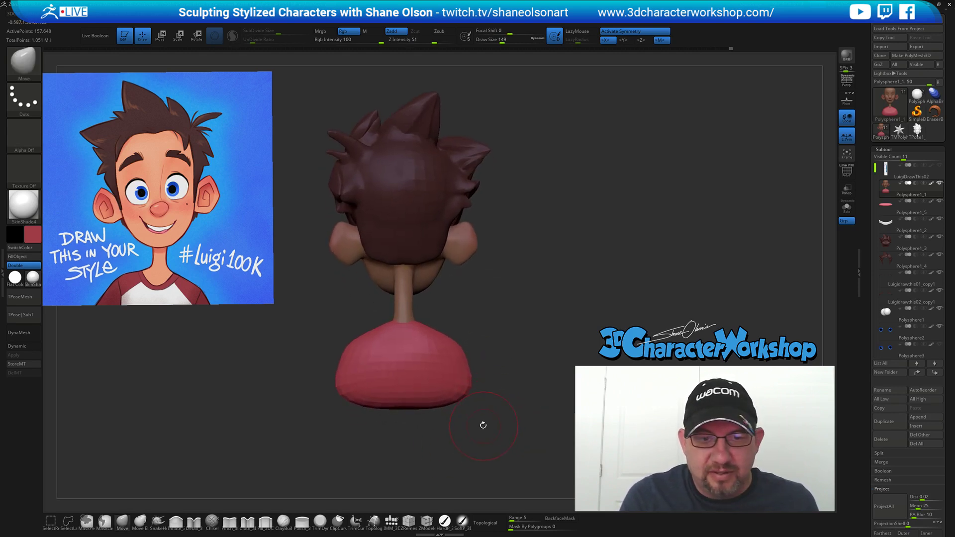
Adjust the back of the torso with the Move brush at draw size 197 and compare it from the front.
{"action": "key", "text": "s"}
{"action": "left_click", "coordinate": [419, 391]}
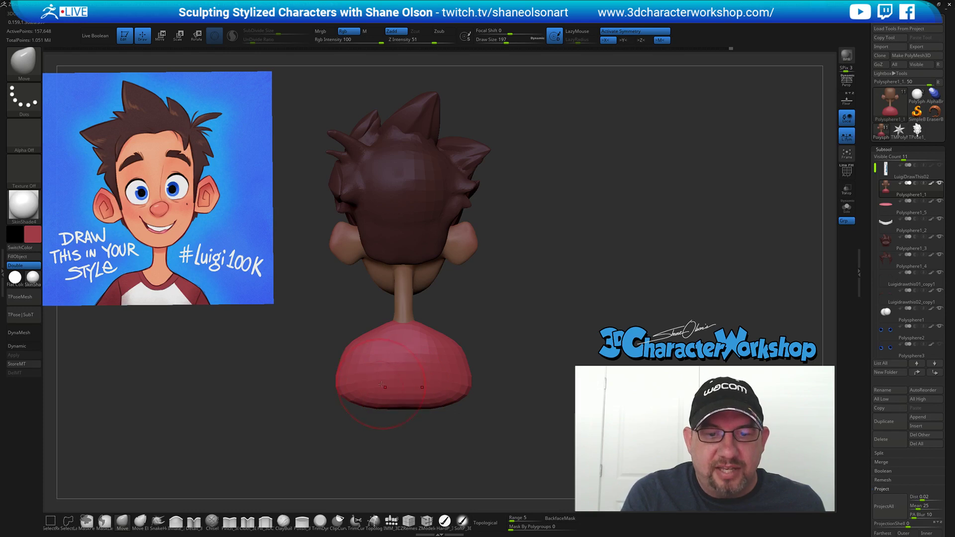
{"action": "left_click_drag", "start_coordinate": [447, 431], "coordinate": [484, 409]}
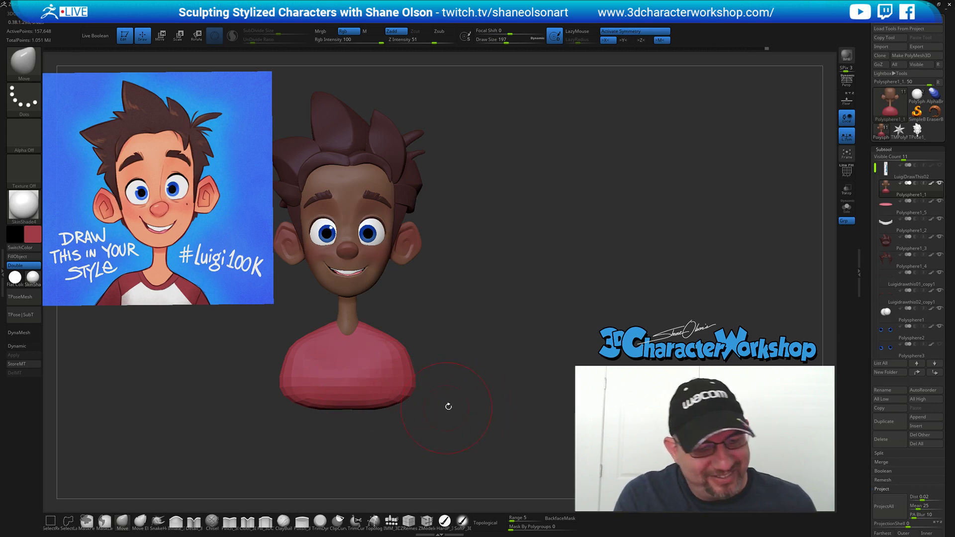
{"action": "left_click_drag", "start_coordinate": [444, 409], "coordinate": [471, 390], "text": "alt"}
Cut the bottom of the torso flat with a straight horizontal ClipCurve line.
{"action": "left_click", "coordinate": [338, 521]}
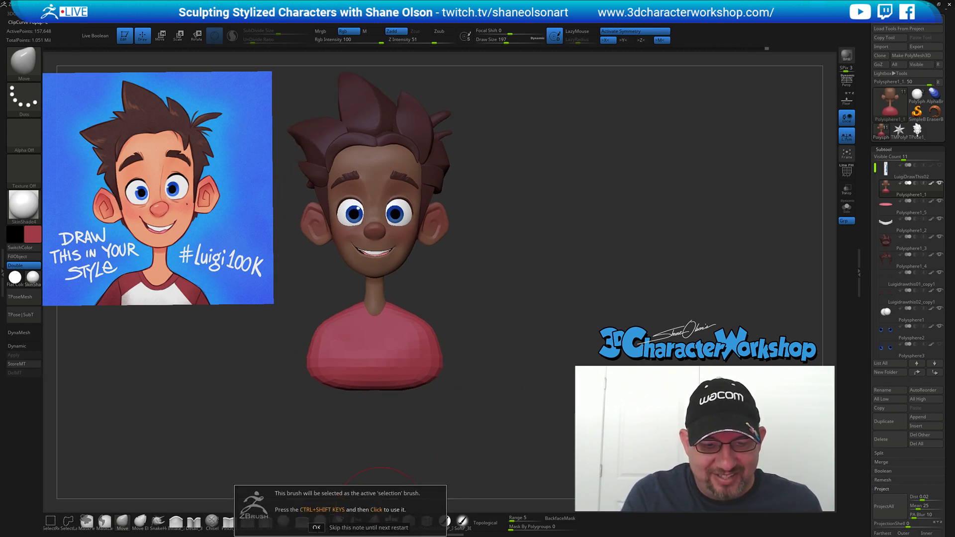
{"action": "left_click", "coordinate": [317, 528]}
{"action": "mouse_move", "coordinate": [477, 376]}
{"action": "left_mouse_down", "text": "ctrl+shift"}
{"action": "mouse_move", "coordinate": [274, 387]}
{"action": "mouse_move", "coordinate": [265, 368]}
{"action": "left_mouse_up", "text": "ctrl+shift"}
{"action": "left_click_drag", "start_coordinate": [487, 411], "coordinate": [478, 390]}
{"action": "mouse_move", "coordinate": [482, 354]}
{"action": "left_mouse_down"}
{"action": "mouse_move", "coordinate": [480, 369]}
{"action": "mouse_move", "coordinate": [497, 305]}
{"action": "mouse_move", "coordinate": [494, 324]}
{"action": "mouse_move", "coordinate": [509, 328]}
{"action": "mouse_move", "coordinate": [519, 312]}
{"action": "left_mouse_up"}
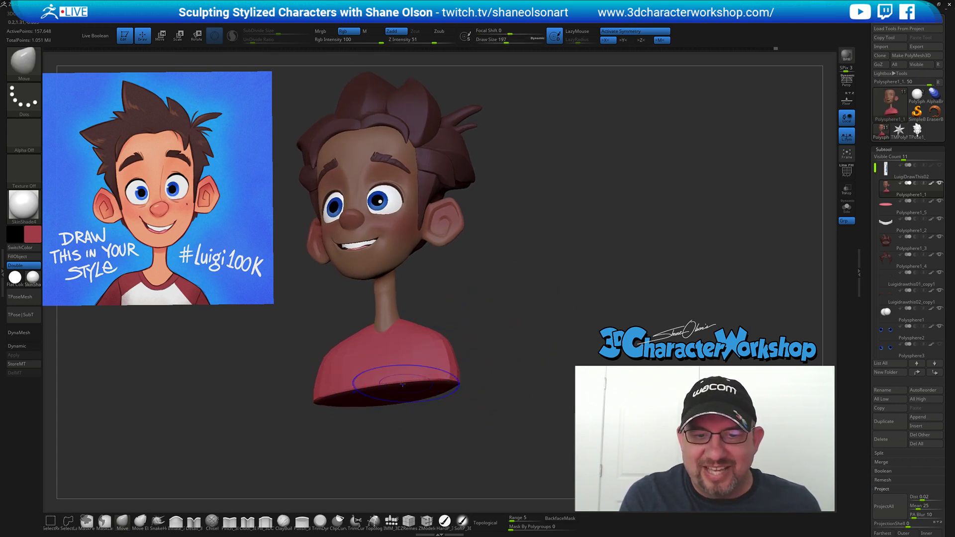
Smooth and reshape the clipped torso's side profile at draw size 124, checking the bust from the front.
{"action": "left_click_drag", "start_coordinate": [522, 358], "coordinate": [479, 377]}
{"action": "key", "text": "s"}
{"action": "left_click", "coordinate": [505, 397]}
{"action": "left_click_drag", "start_coordinate": [517, 416], "coordinate": [481, 376]}
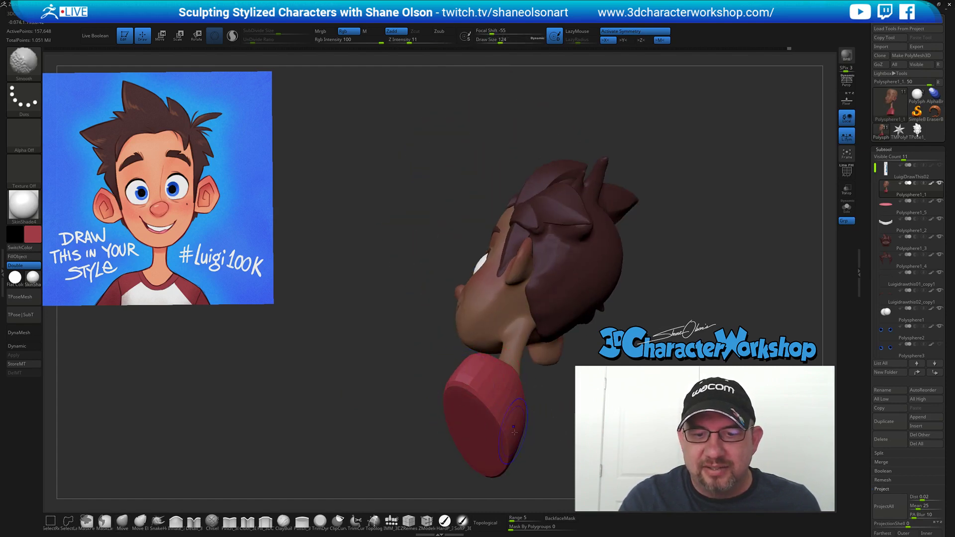
{"action": "mouse_move", "coordinate": [535, 388]}
{"action": "left_mouse_down"}
{"action": "mouse_move", "coordinate": [532, 403]}
{"action": "mouse_move", "coordinate": [507, 418]}
{"action": "mouse_move", "coordinate": [533, 426]}
{"action": "mouse_move", "coordinate": [562, 352]}
{"action": "mouse_move", "coordinate": [488, 350]}
{"action": "mouse_move", "coordinate": [536, 340]}
{"action": "left_mouse_up"}
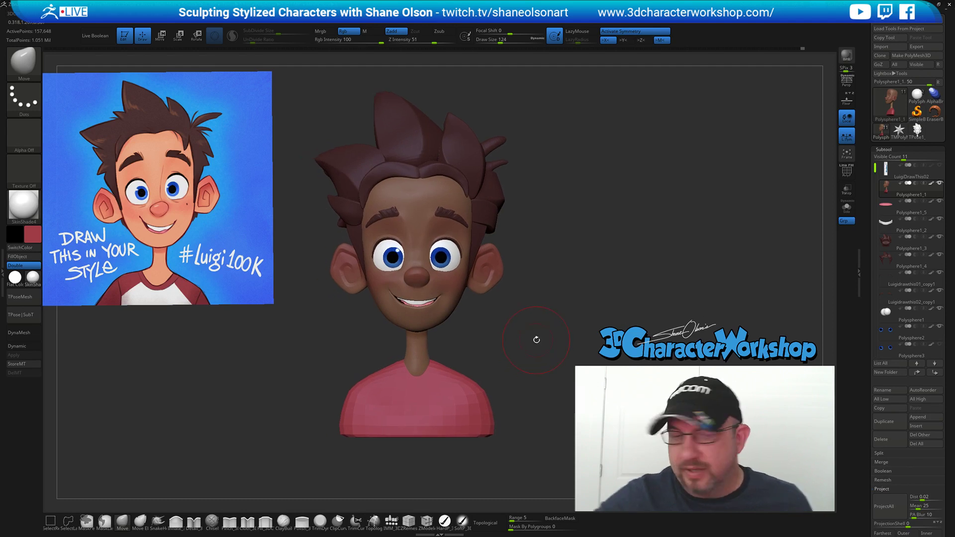
{"action": "left_click_drag", "start_coordinate": [536, 335], "coordinate": [505, 339]}
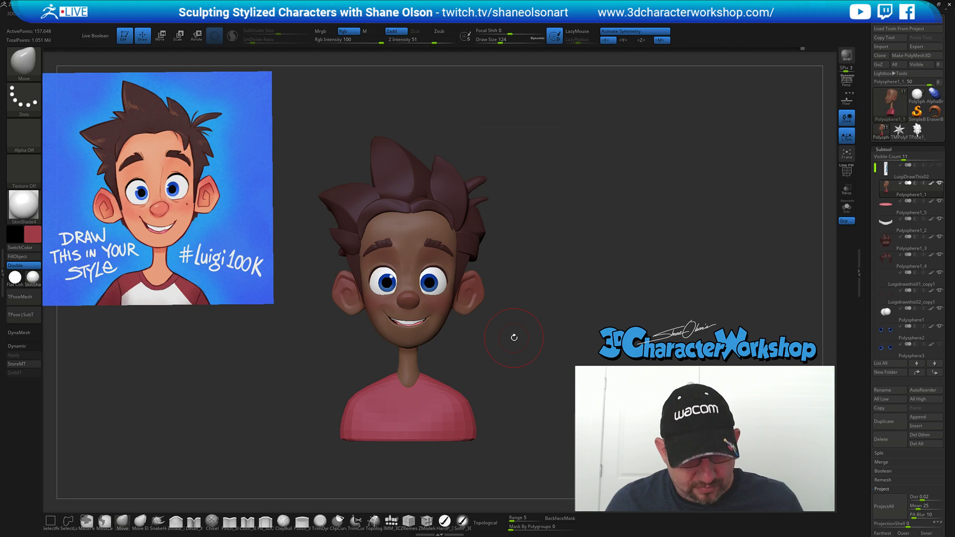
Split the red torso from the head into its own subtool, select it, and enable dynamic subdivision.
{"action": "key", "text": "space"}
{"action": "left_click", "coordinate": [508, 317]}
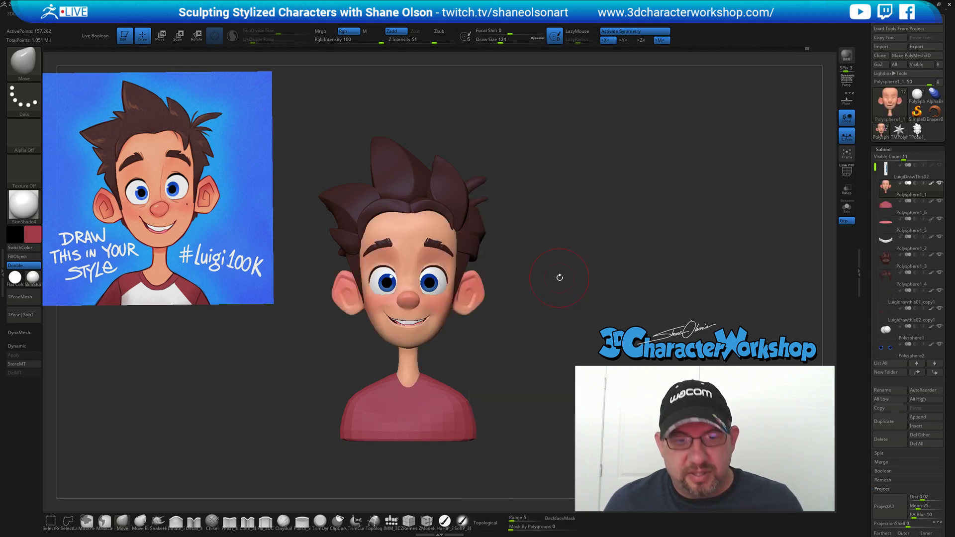
{"action": "key", "text": "alt+Down"}
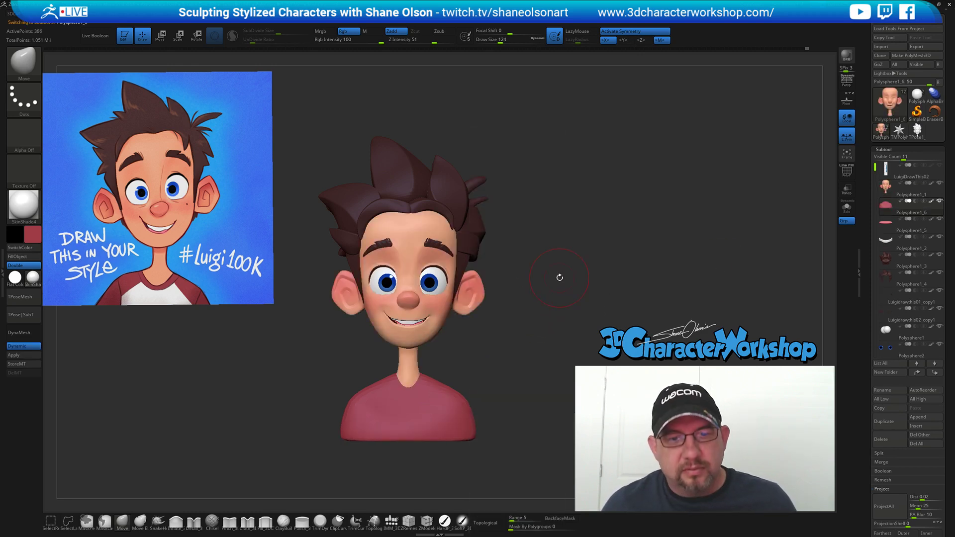
{"action": "left_click_drag", "start_coordinate": [569, 333], "coordinate": [542, 324]}
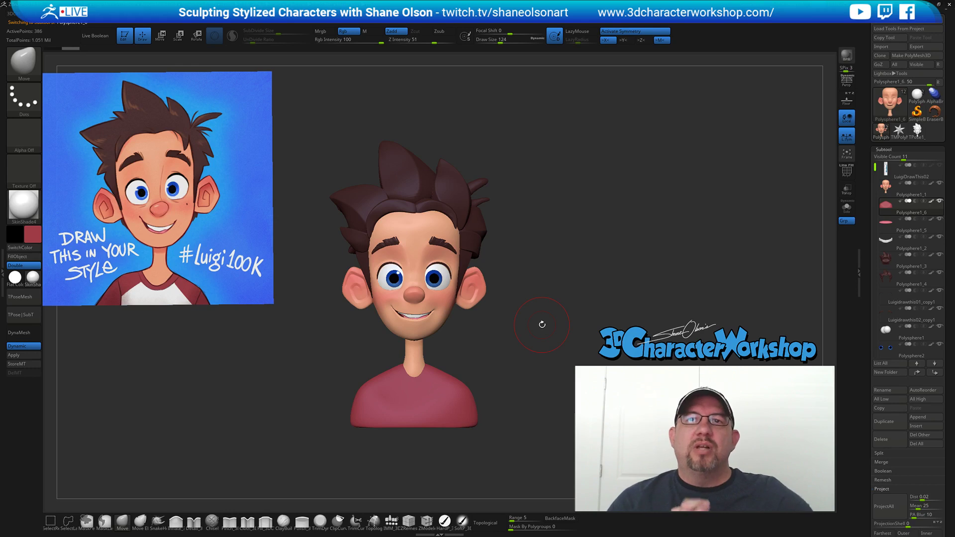
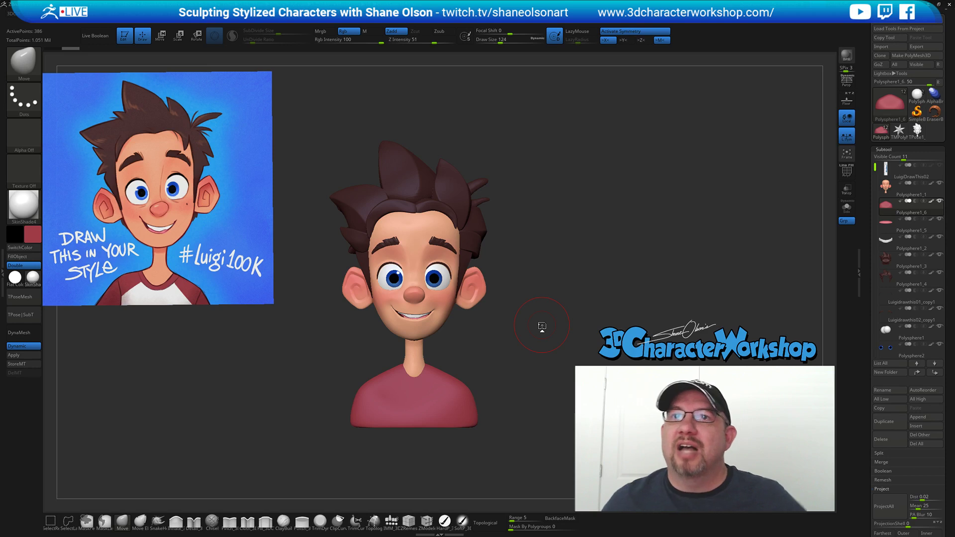
Select the head and neck mesh and turn on transparency to reveal the neck inside the torso.
{"action": "left_click_drag", "start_coordinate": [537, 348], "coordinate": [539, 351], "text": "alt"}
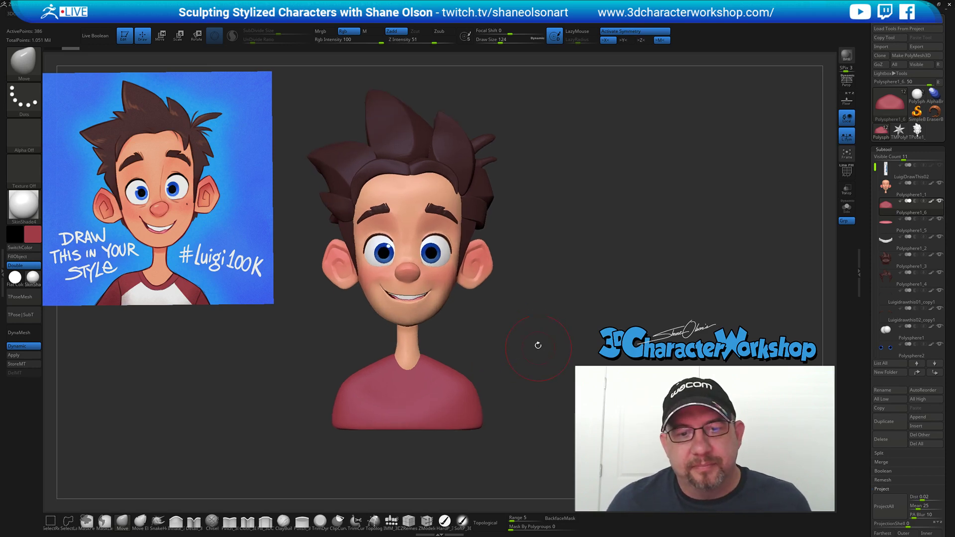
{"action": "left_click_drag", "start_coordinate": [540, 310], "coordinate": [540, 330], "text": "alt"}
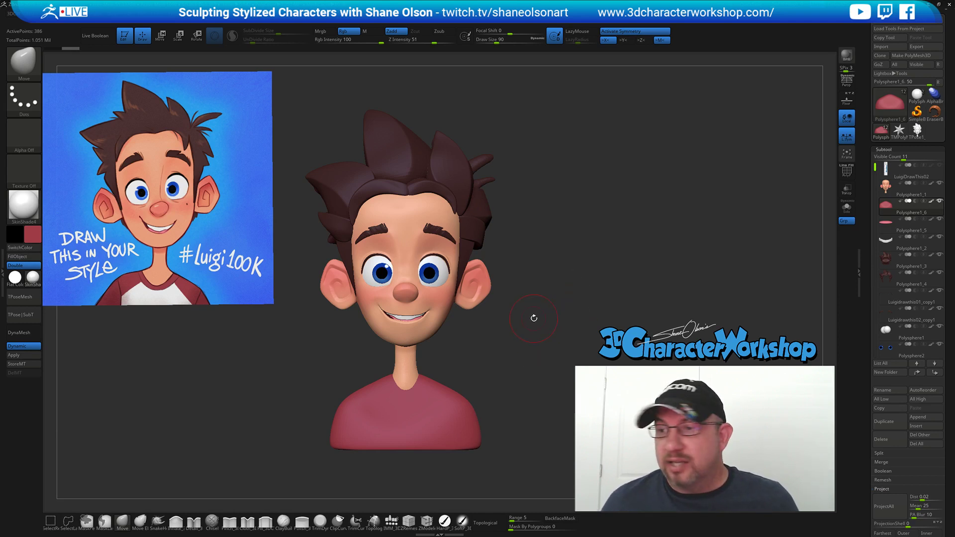
{"action": "left_click_drag", "start_coordinate": [544, 318], "coordinate": [556, 283]}
{"action": "left_click_drag", "start_coordinate": [524, 319], "coordinate": [525, 328], "text": "alt"}
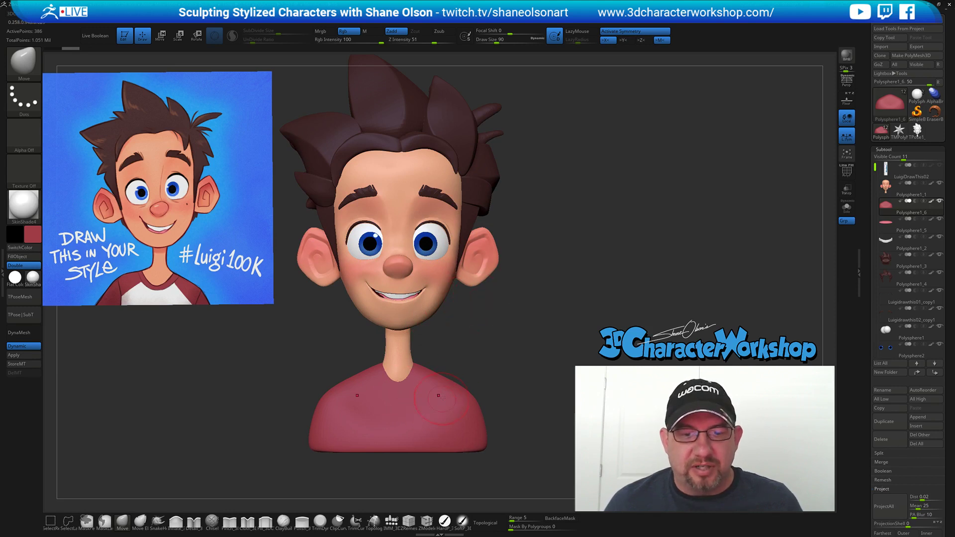
{"action": "left_click", "coordinate": [401, 356], "text": "alt"}
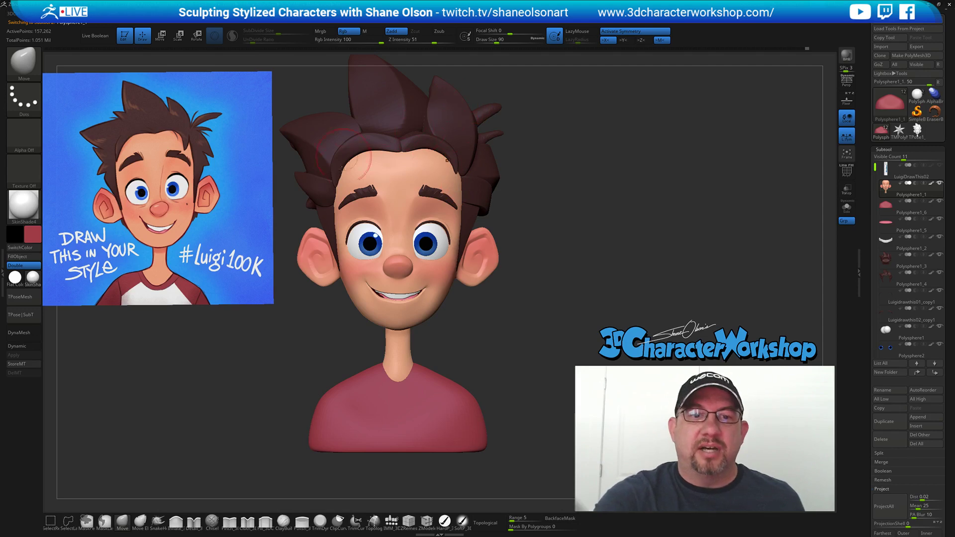
{"action": "left_click_drag", "start_coordinate": [520, 363], "coordinate": [492, 366]}
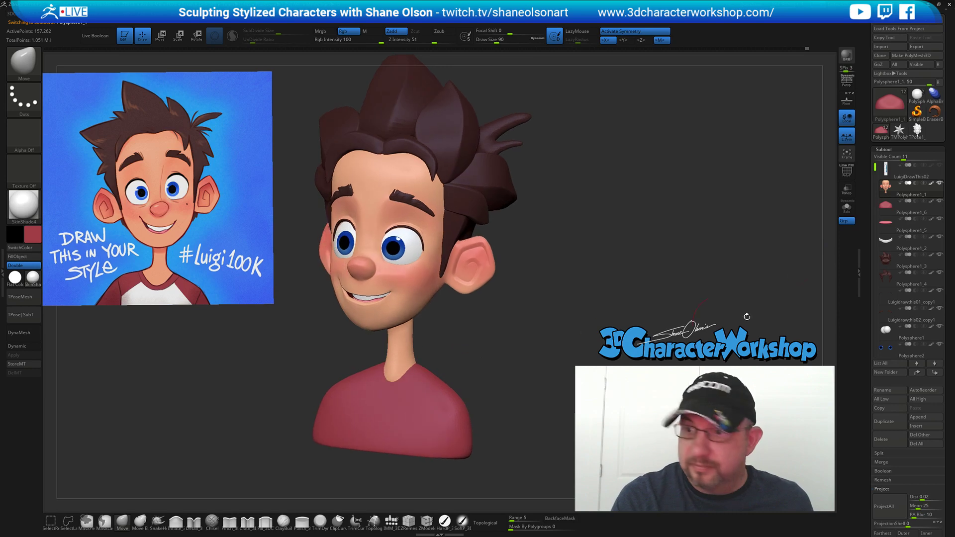
{"action": "left_click", "coordinate": [846, 191]}
Flare the base of the neck outward over the shirt with the Move brush at draw sizes 120 and 74.
{"action": "mouse_move", "coordinate": [543, 333]}
{"action": "left_mouse_down"}
{"action": "mouse_move", "coordinate": [438, 372]}
{"action": "mouse_move", "coordinate": [476, 358]}
{"action": "left_mouse_up"}
{"action": "key", "text": "s"}
{"action": "left_click_drag", "start_coordinate": [472, 377], "coordinate": [416, 381]}
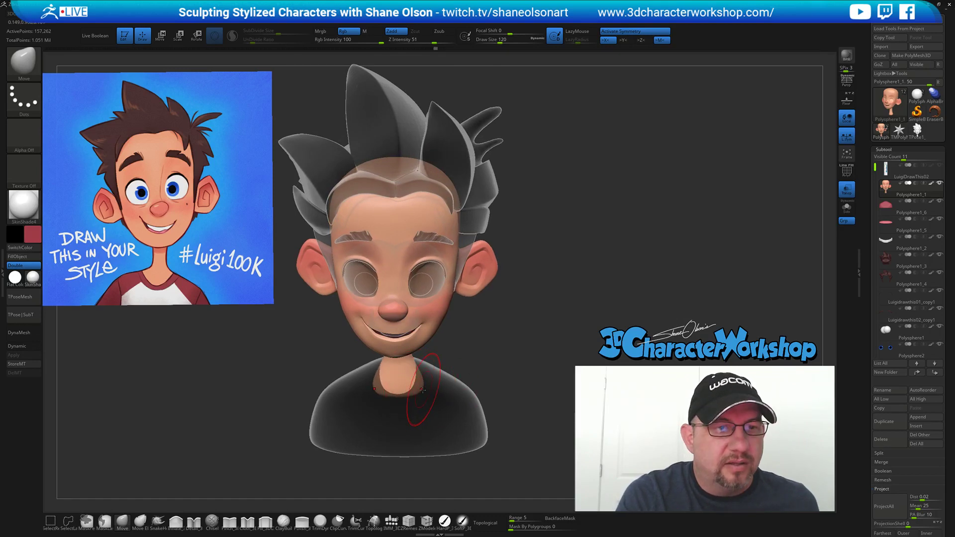
{"action": "mouse_move", "coordinate": [425, 393]}
{"action": "right_mouse_down"}
{"action": "mouse_move", "coordinate": [440, 387]}
{"action": "mouse_move", "coordinate": [426, 388]}
{"action": "right_mouse_up"}
{"action": "left_click_drag", "start_coordinate": [420, 391], "coordinate": [430, 383]}
{"action": "left_click_drag", "start_coordinate": [423, 381], "coordinate": [428, 379]}
{"action": "right_click_drag", "start_coordinate": [463, 349], "coordinate": [458, 351]}
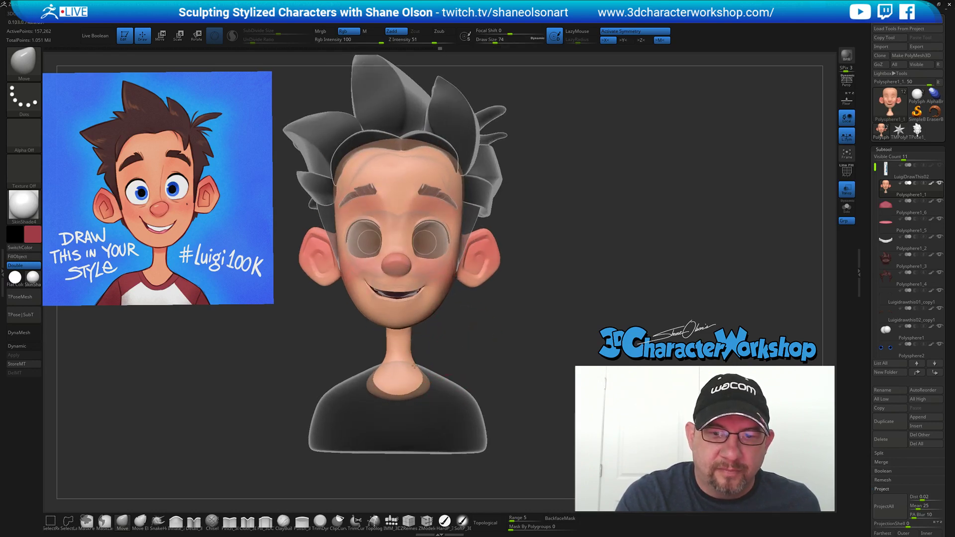
Fit the neck base against the torso in side view, and turn transparency off to check the neckline.
{"action": "right_click_drag", "start_coordinate": [499, 353], "coordinate": [400, 376]}
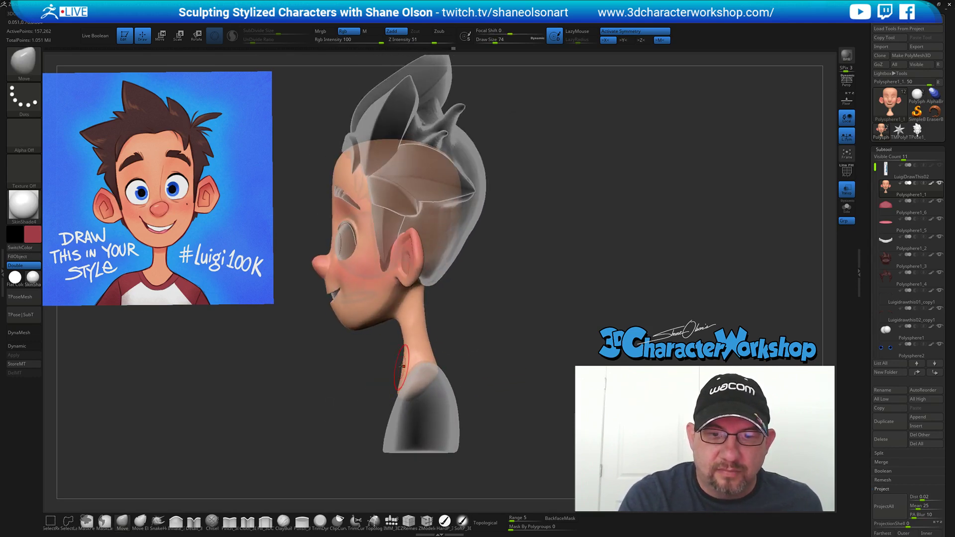
{"action": "right_click_drag", "start_coordinate": [472, 371], "coordinate": [500, 386]}
{"action": "right_click_drag", "start_coordinate": [476, 344], "coordinate": [482, 376], "text": "ctrl"}
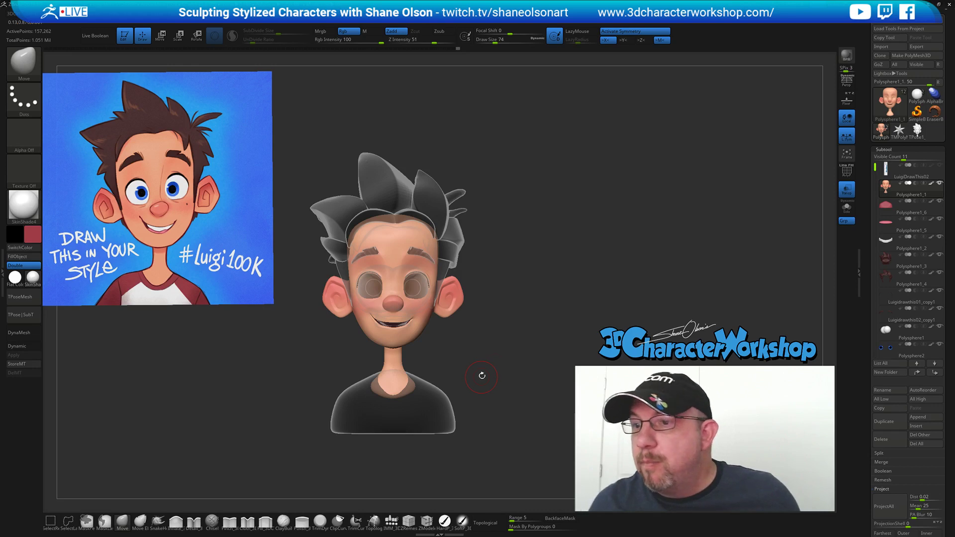
{"action": "left_click", "coordinate": [846, 194]}
{"action": "right_click_drag", "start_coordinate": [557, 199], "coordinate": [499, 336], "text": "ctrl"}
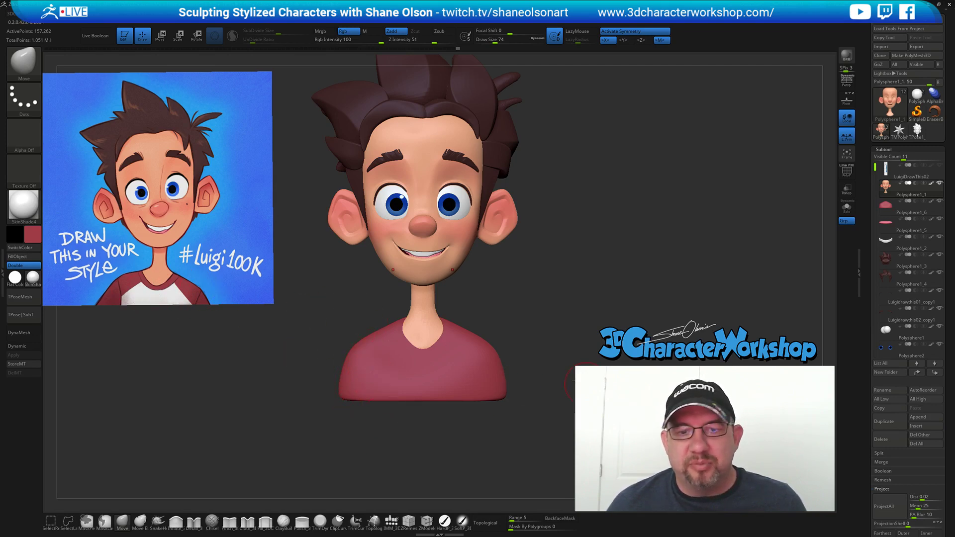
Refine the neck and its base above the shirt with the Move brush at draw sizes 90 and 59, smoothing the back of the neck.
{"action": "mouse_move", "coordinate": [486, 298]}
{"action": "left_mouse_down"}
{"action": "mouse_move", "coordinate": [451, 320]}
{"action": "mouse_move", "coordinate": [399, 322]}
{"action": "left_mouse_up"}
{"action": "key", "text": "s"}
{"action": "key", "text": "s"}
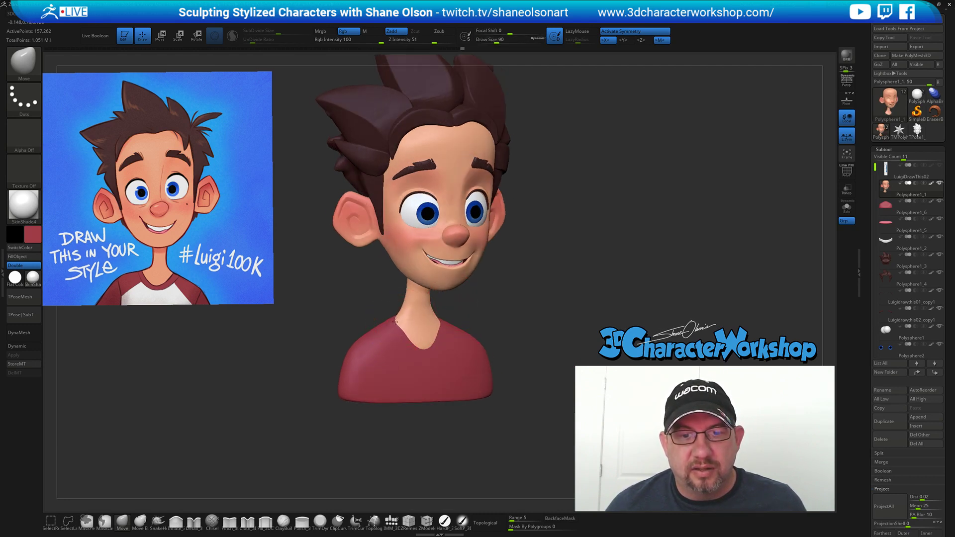
{"action": "mouse_move", "coordinate": [547, 305]}
{"action": "left_mouse_down", "text": "shift"}
{"action": "mouse_move", "coordinate": [473, 319]}
{"action": "mouse_move", "coordinate": [505, 295]}
{"action": "mouse_move", "coordinate": [546, 305]}
{"action": "mouse_move", "coordinate": [517, 303]}
{"action": "mouse_move", "coordinate": [537, 303]}
{"action": "left_mouse_up", "text": "shift"}
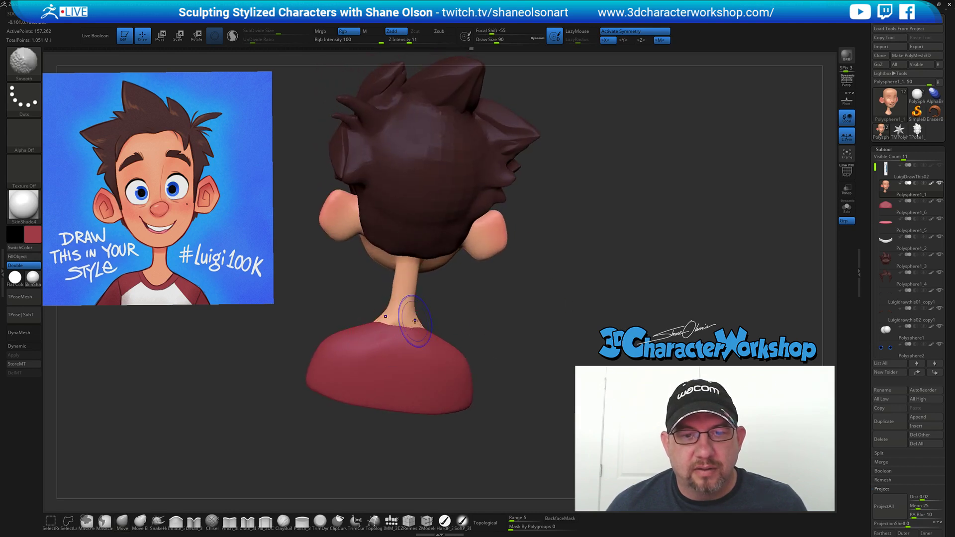
{"action": "left_click_drag", "start_coordinate": [523, 291], "coordinate": [502, 305]}
{"action": "key", "text": "s"}
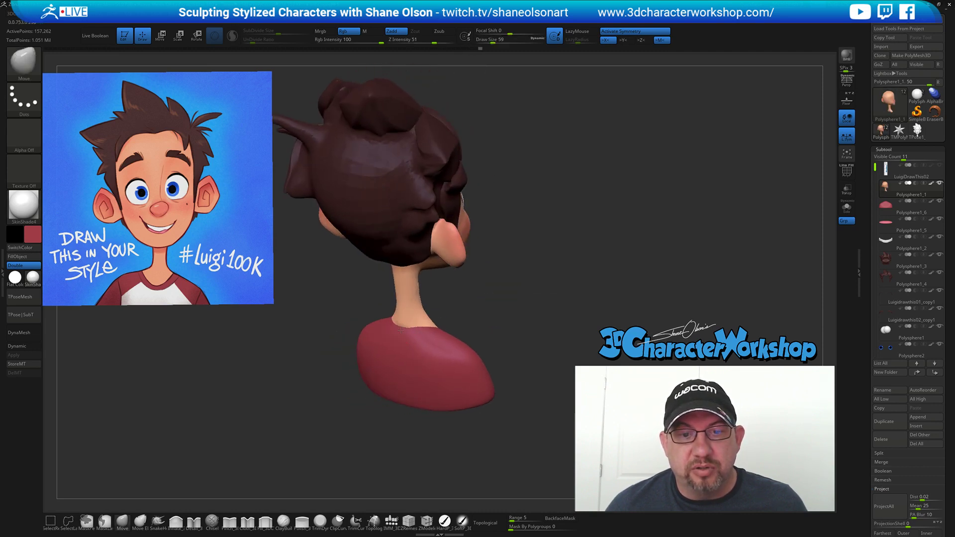
{"action": "left_click_drag", "start_coordinate": [565, 298], "coordinate": [569, 281]}
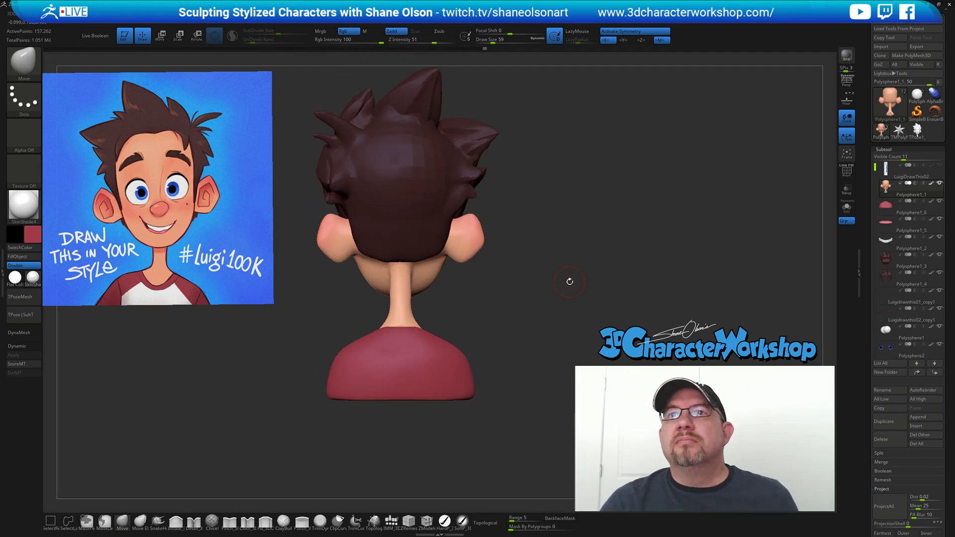
Select the back hair subtool and check the hair shape against the head from the back, sides and front.
{"action": "left_click_drag", "start_coordinate": [537, 328], "coordinate": [496, 307]}
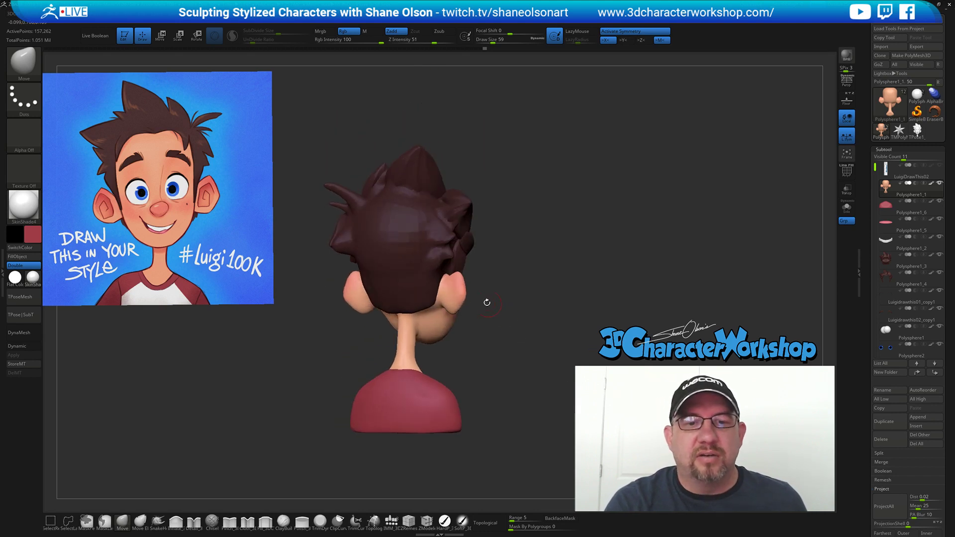
{"action": "left_click", "coordinate": [410, 244], "text": "alt"}
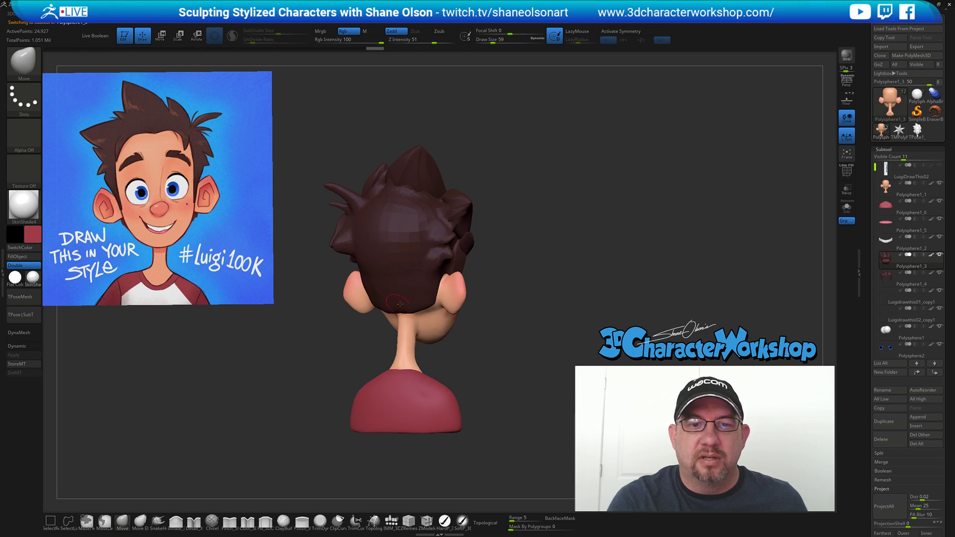
{"action": "mouse_move", "coordinate": [514, 335]}
{"action": "left_mouse_down"}
{"action": "mouse_move", "coordinate": [481, 340]}
{"action": "mouse_move", "coordinate": [535, 354]}
{"action": "mouse_move", "coordinate": [499, 343]}
{"action": "left_mouse_up"}
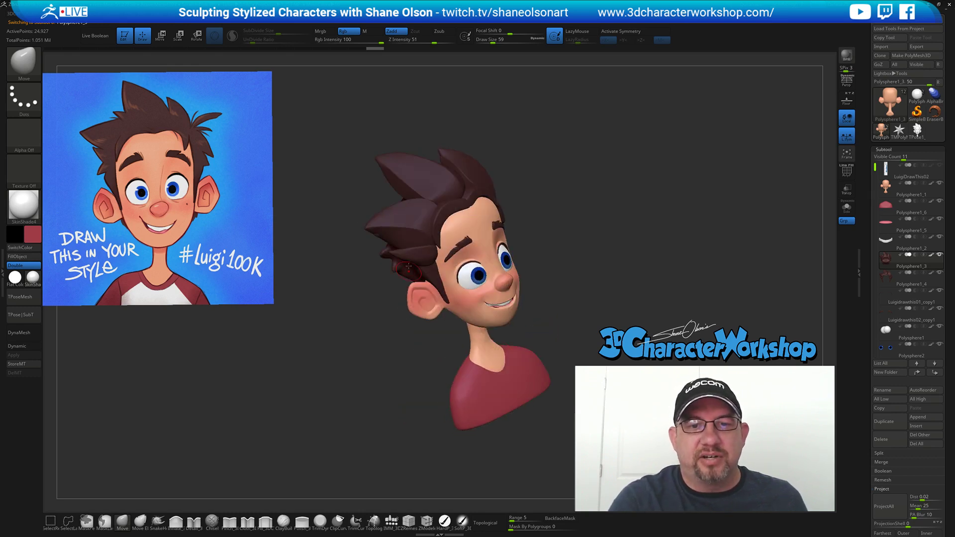
{"action": "mouse_move", "coordinate": [388, 333]}
{"action": "left_mouse_down"}
{"action": "mouse_move", "coordinate": [539, 279]}
{"action": "mouse_move", "coordinate": [388, 272]}
{"action": "left_mouse_up"}
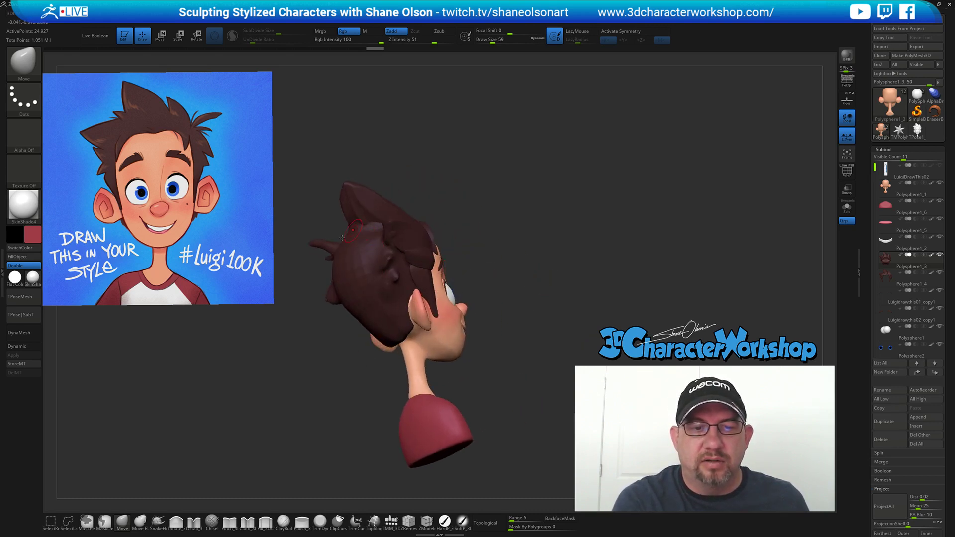
{"action": "mouse_move", "coordinate": [517, 290]}
{"action": "left_mouse_down"}
{"action": "mouse_move", "coordinate": [530, 309]}
{"action": "mouse_move", "coordinate": [508, 308]}
{"action": "left_mouse_up"}
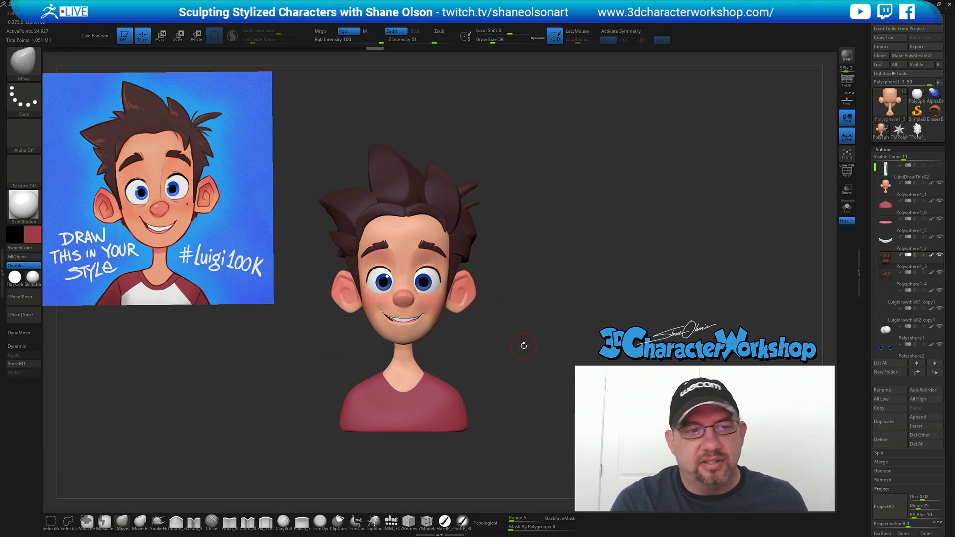
{"action": "left_click_drag", "start_coordinate": [517, 374], "coordinate": [529, 346], "text": "alt"}
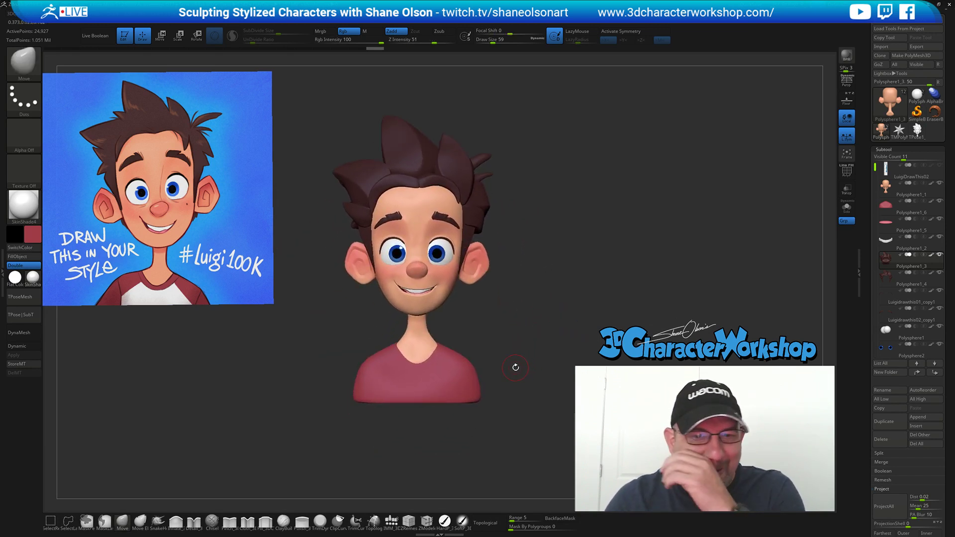
{"action": "mouse_move", "coordinate": [527, 260]}
{"action": "left_mouse_down", "text": "alt"}
{"action": "mouse_move", "coordinate": [518, 277]}
{"action": "mouse_move", "coordinate": [565, 221]}
{"action": "mouse_move", "coordinate": [567, 232]}
{"action": "mouse_move", "coordinate": [546, 229]}
{"action": "left_mouse_up", "text": "alt"}
Select the head mesh and sharpen the plane between the brow and nose with the Pinch brush at draw size 44 and Z intensity 15.
{"action": "left_click", "coordinate": [435, 219], "text": "alt"}
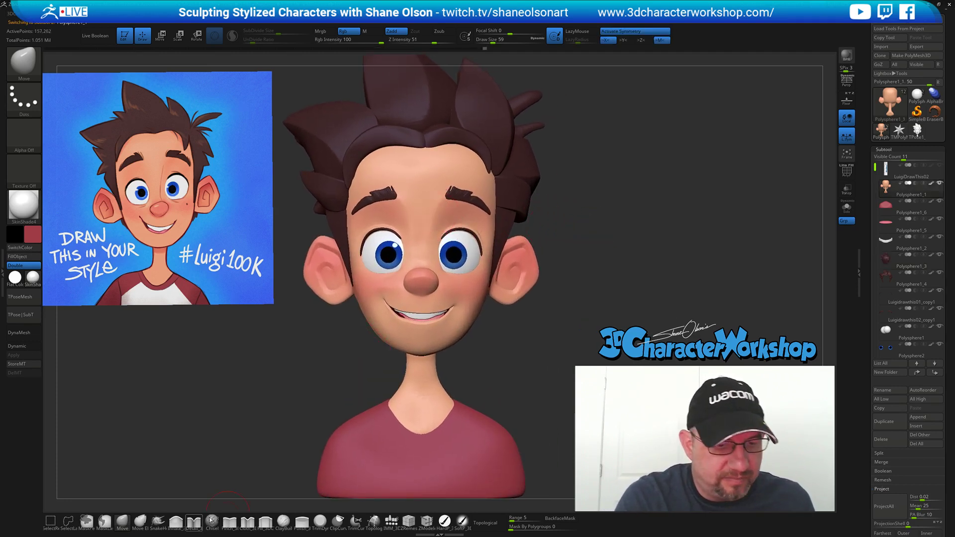
{"action": "left_click", "coordinate": [229, 522]}
{"action": "right_click_drag", "start_coordinate": [438, 230], "coordinate": [440, 214], "text": "ctrl"}
{"action": "key", "text": "s"}
{"action": "left_click_drag", "start_coordinate": [442, 213], "coordinate": [437, 214]}
{"action": "left_click_drag", "start_coordinate": [415, 42], "coordinate": [412, 45]}
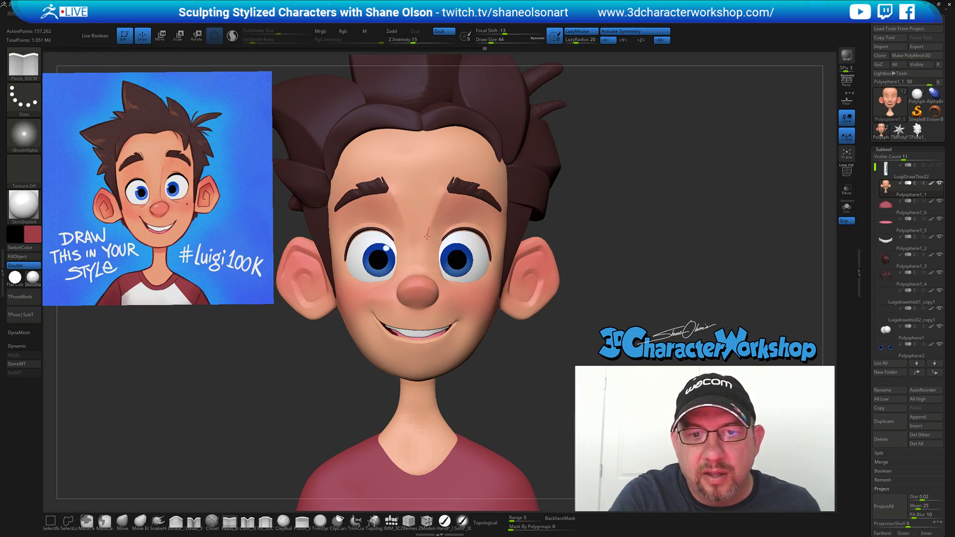
Smooth the pinched area between the inner brow and the eye in three-quarter view.
{"action": "left_click_drag", "start_coordinate": [501, 330], "coordinate": [460, 224]}
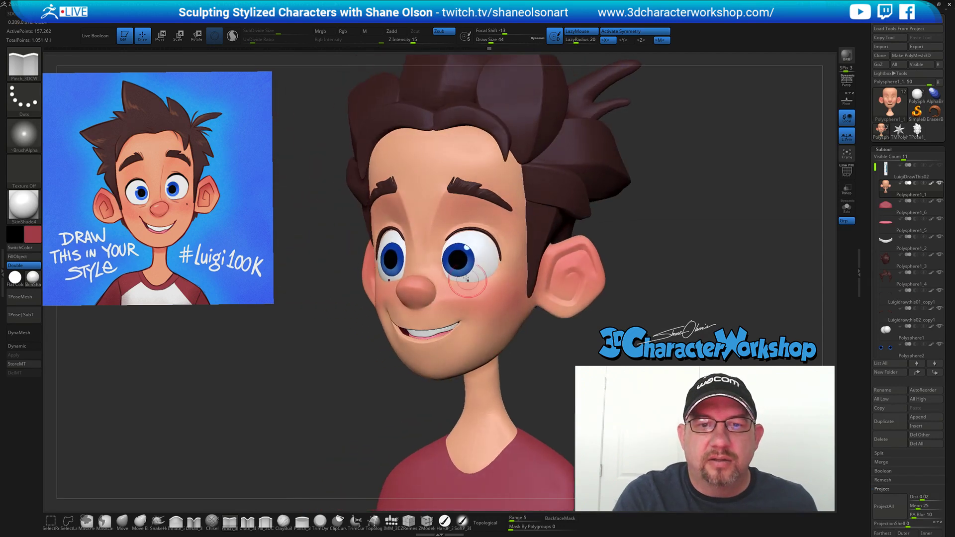
{"action": "key", "text": "shift"}
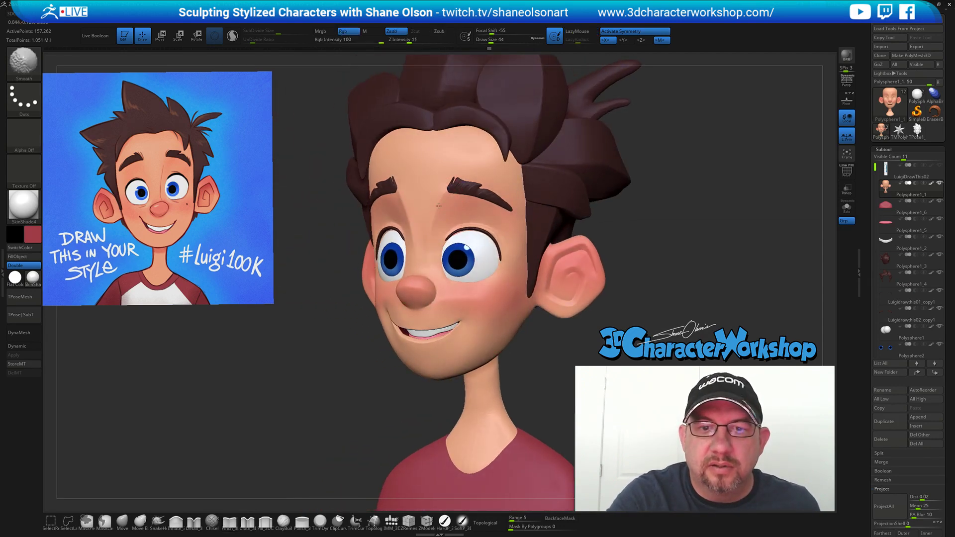
{"action": "mouse_move", "coordinate": [520, 367]}
{"action": "left_mouse_down"}
{"action": "mouse_move", "coordinate": [565, 365]}
{"action": "mouse_move", "coordinate": [544, 369]}
{"action": "left_mouse_up"}
{"action": "left_click_drag", "start_coordinate": [429, 231], "coordinate": [440, 210], "text": "shift"}
{"action": "mouse_move", "coordinate": [521, 367]}
{"action": "left_mouse_down"}
{"action": "mouse_move", "coordinate": [541, 370]}
{"action": "mouse_move", "coordinate": [507, 379]}
{"action": "left_mouse_up"}
Undo the last stroke and refine the cheek plane below the eye with the Pinch brush at draw size 22.
{"action": "key", "text": "s"}
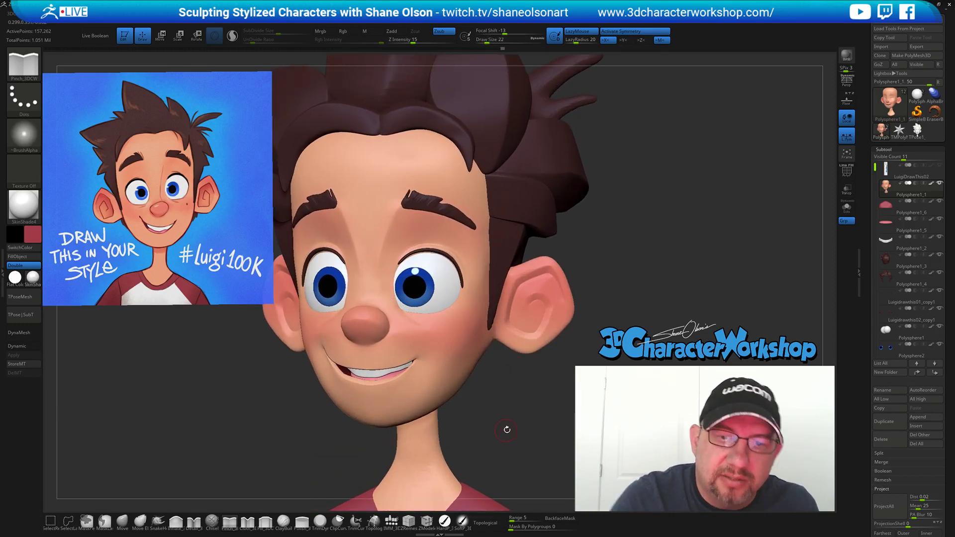
{"action": "key", "text": "ctrl+z"}
{"action": "mouse_move", "coordinate": [416, 312]}
{"action": "left_mouse_down"}
{"action": "mouse_move", "coordinate": [398, 303]}
{"action": "mouse_move", "coordinate": [417, 321]}
{"action": "left_mouse_up"}
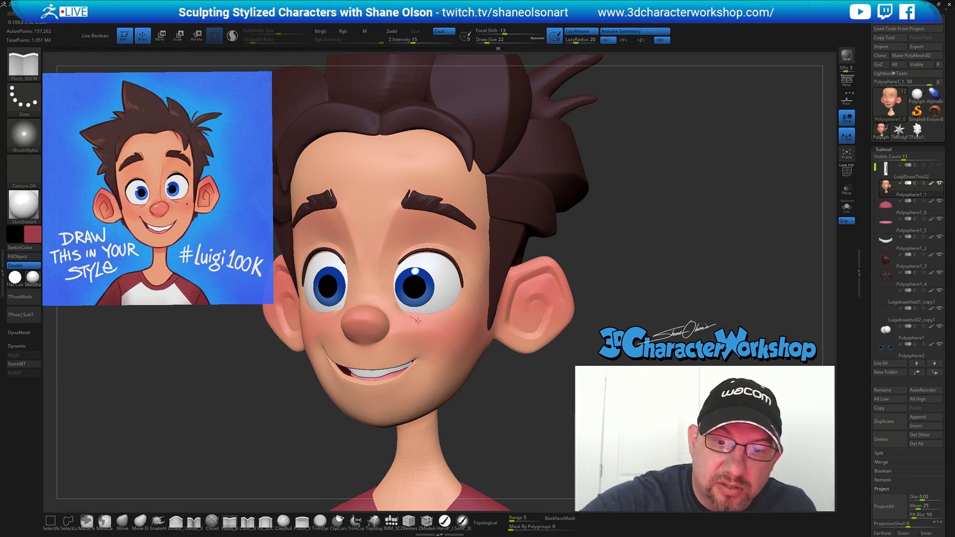
{"action": "mouse_move", "coordinate": [500, 428]}
{"action": "left_mouse_down"}
{"action": "mouse_move", "coordinate": [491, 414]}
{"action": "mouse_move", "coordinate": [503, 416]}
{"action": "mouse_move", "coordinate": [494, 390]}
{"action": "mouse_move", "coordinate": [503, 392]}
{"action": "mouse_move", "coordinate": [521, 323]}
{"action": "left_mouse_up"}
{"action": "key", "text": "f"}
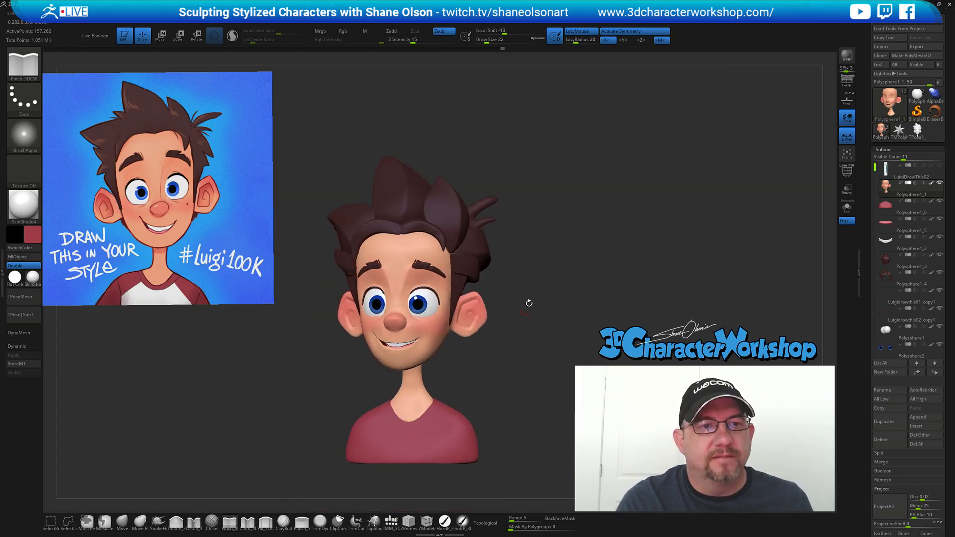
Select the front hair subtool and adjust the tufts toward the reference silhouette with the Move brush at draw size 112.
{"action": "left_click_drag", "start_coordinate": [545, 185], "coordinate": [581, 201]}
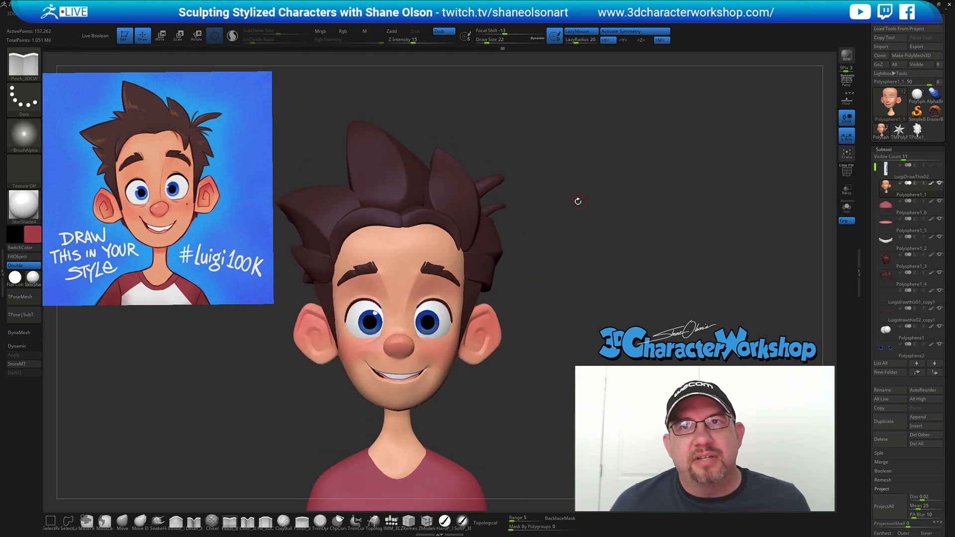
{"action": "left_click", "coordinate": [413, 205], "text": "alt"}
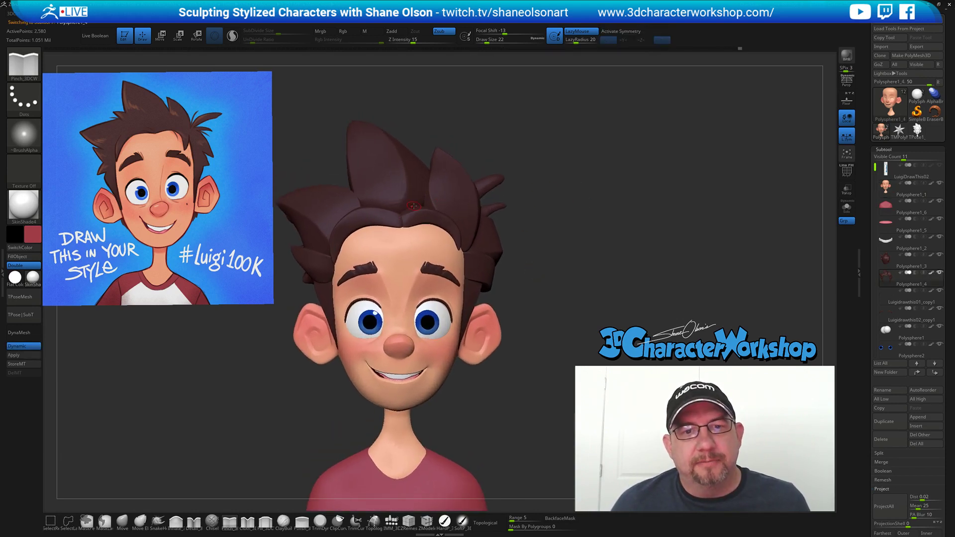
{"action": "left_click", "coordinate": [121, 526]}
{"action": "key", "text": "s"}
{"action": "left_click_drag", "start_coordinate": [553, 186], "coordinate": [565, 187]}
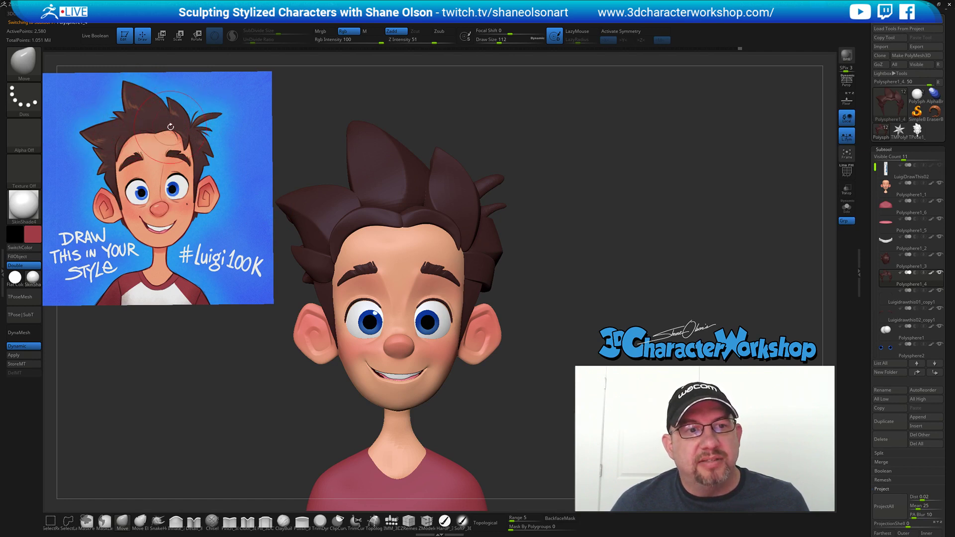
{"action": "right_click_drag", "start_coordinate": [469, 209], "coordinate": [379, 195]}
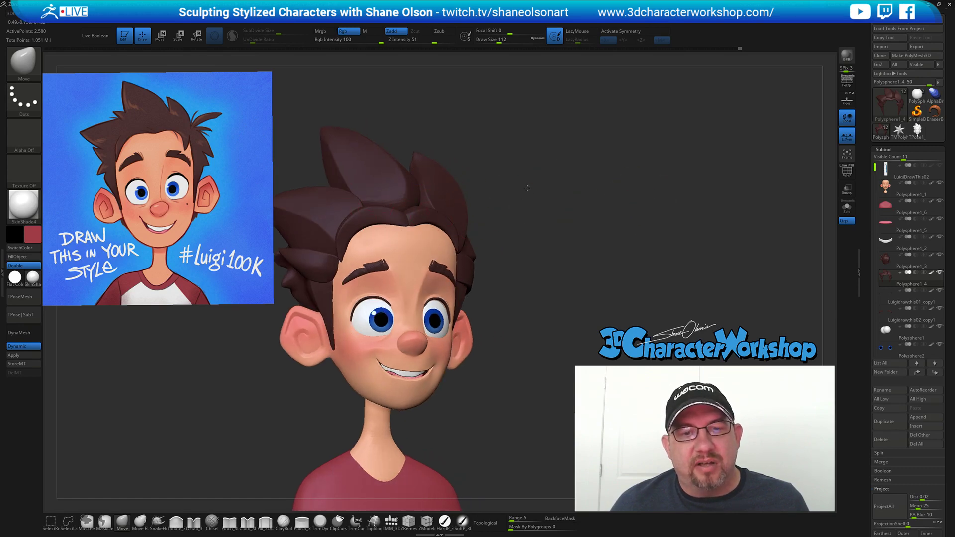
{"action": "right_click_drag", "start_coordinate": [531, 189], "coordinate": [394, 211]}
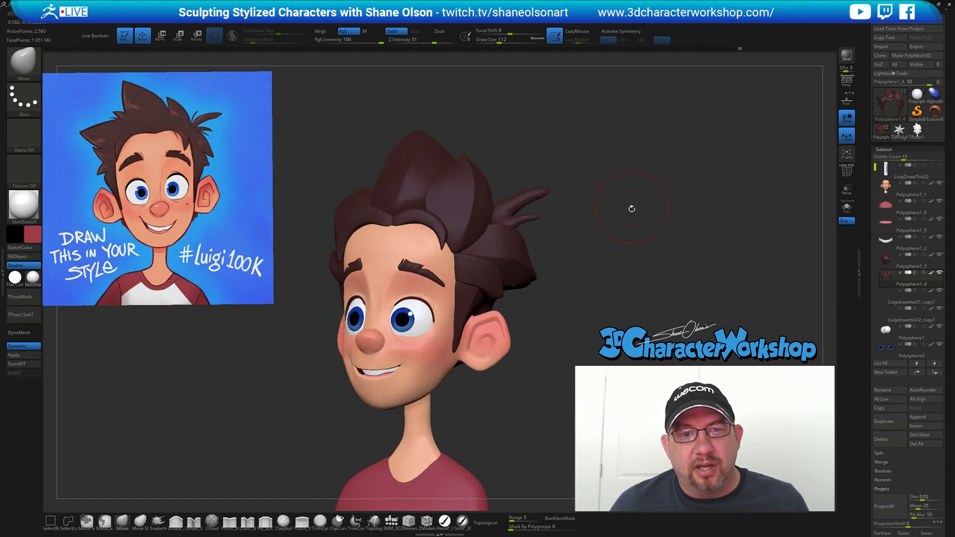
Turn on topological masking and reshape the front hair tufts above the forehead with the Move brush at draw size 177.
{"action": "key", "text": "s"}
{"action": "left_click", "coordinate": [603, 271]}
{"action": "right_click_drag", "start_coordinate": [567, 256], "coordinate": [620, 249]}
{"action": "left_click_drag", "start_coordinate": [398, 213], "coordinate": [399, 203]}
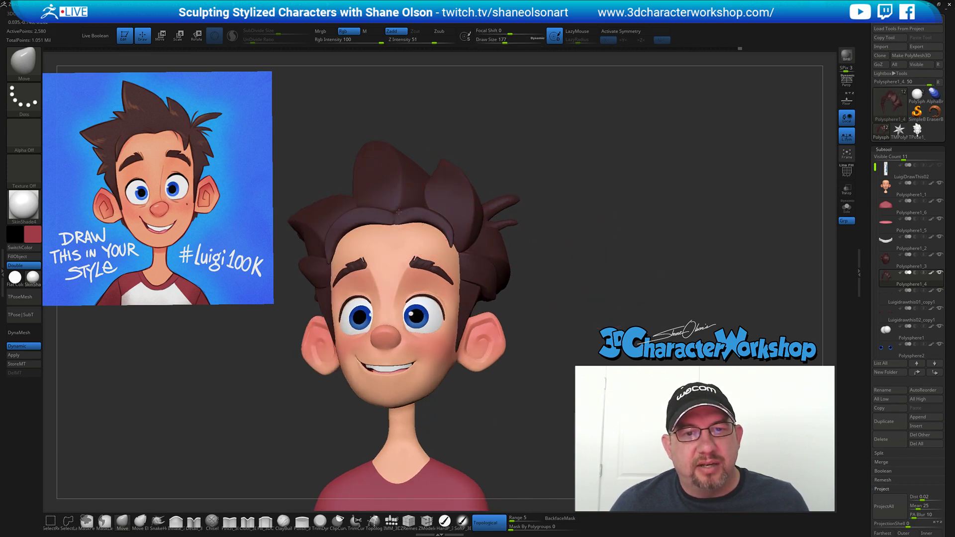
{"action": "right_click_drag", "start_coordinate": [661, 216], "coordinate": [403, 201]}
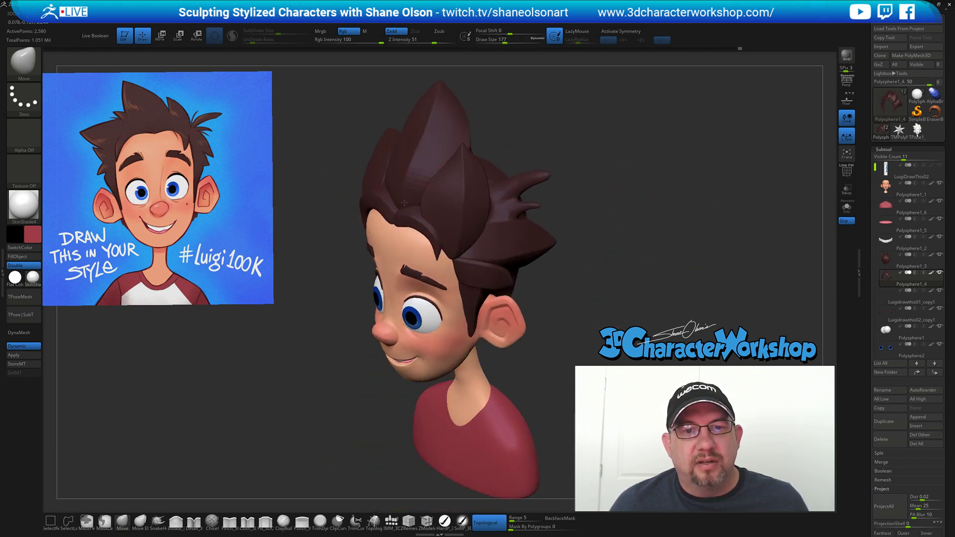
{"action": "right_click_drag", "start_coordinate": [643, 180], "coordinate": [420, 203]}
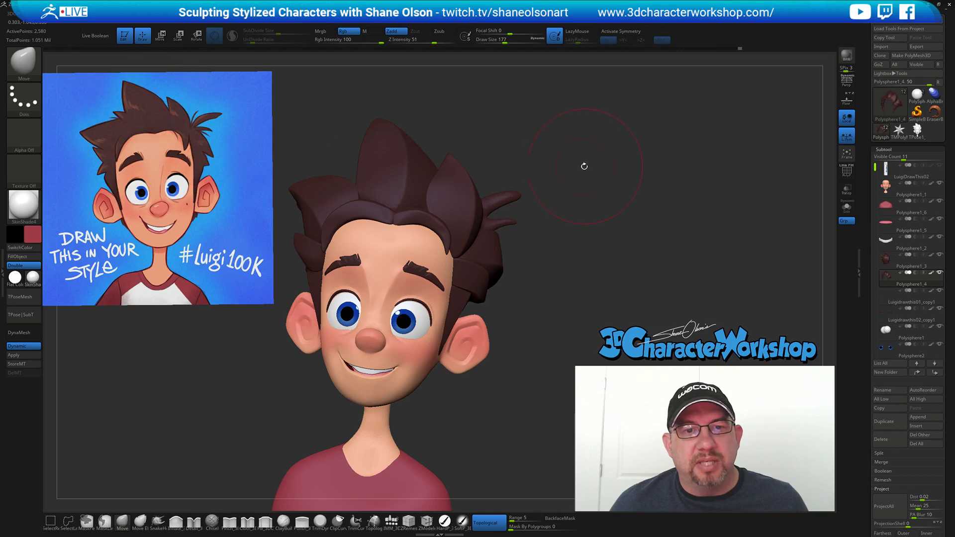
{"action": "right_click_drag", "start_coordinate": [559, 162], "coordinate": [438, 181]}
{"action": "right_click_drag", "start_coordinate": [559, 203], "coordinate": [420, 200]}
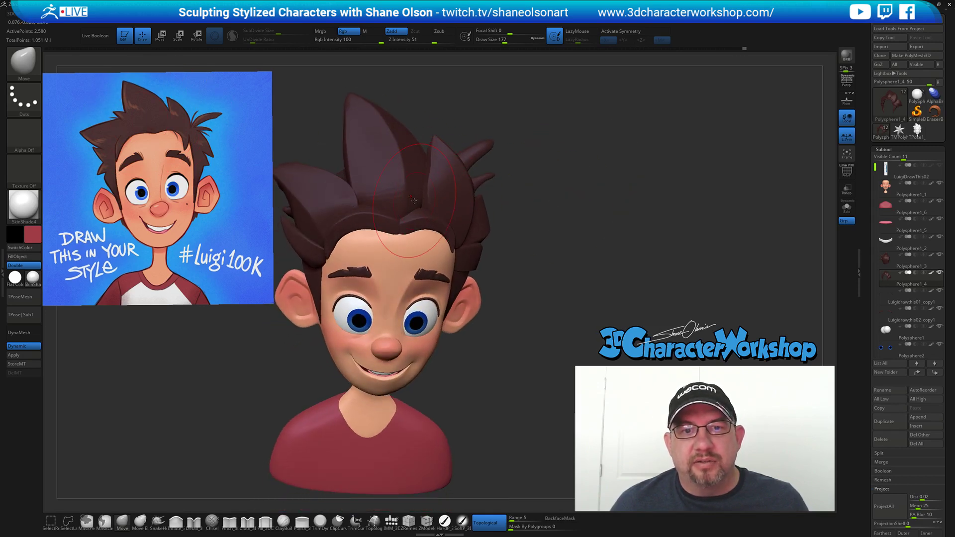
Adjust the tall front hair tufts from front and three-quarter views with the topological Move brush at draw size 172.
{"action": "right_click_drag", "start_coordinate": [594, 196], "coordinate": [599, 204]}
{"action": "key", "text": "s"}
{"action": "left_click_drag", "start_coordinate": [599, 206], "coordinate": [597, 206]}
{"action": "right_click_drag", "start_coordinate": [580, 181], "coordinate": [604, 184]}
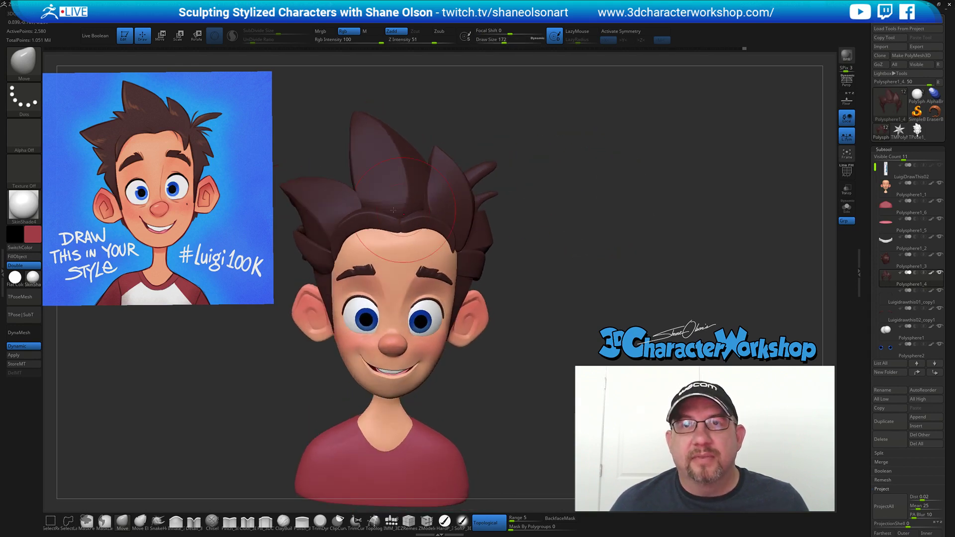
{"action": "right_click_drag", "start_coordinate": [426, 177], "coordinate": [374, 188]}
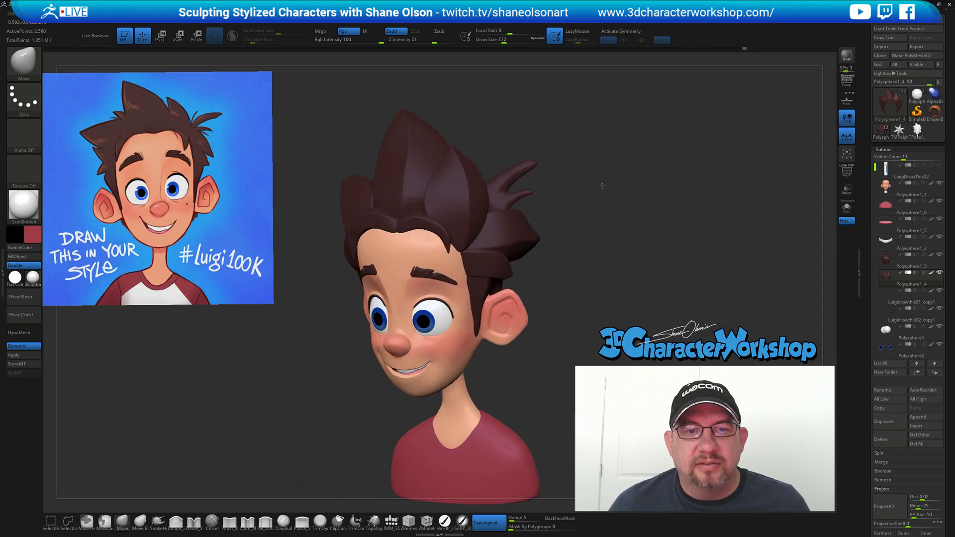
{"action": "mouse_move", "coordinate": [593, 178]}
{"action": "right_mouse_down"}
{"action": "mouse_move", "coordinate": [637, 182]}
{"action": "mouse_move", "coordinate": [596, 185]}
{"action": "right_mouse_up"}
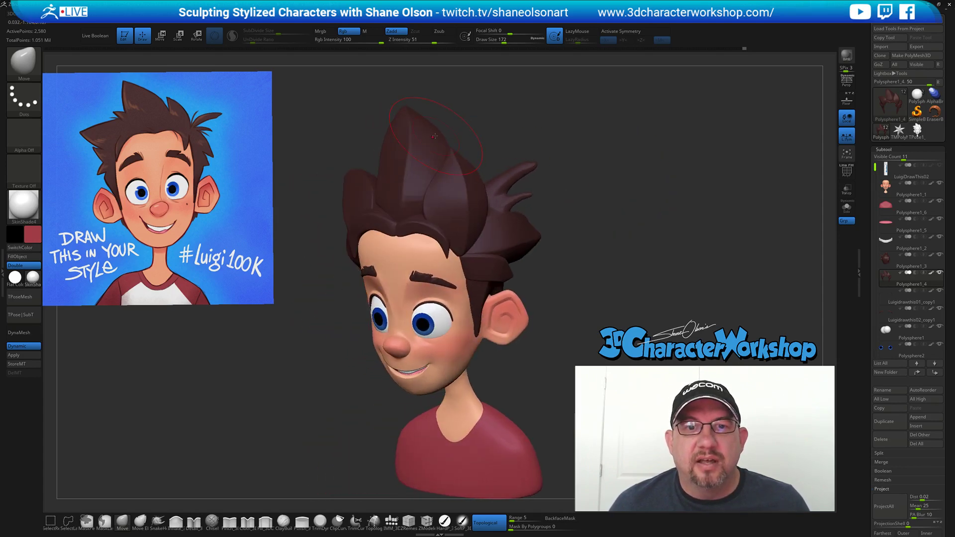
{"action": "right_click_drag", "start_coordinate": [540, 148], "coordinate": [593, 176]}
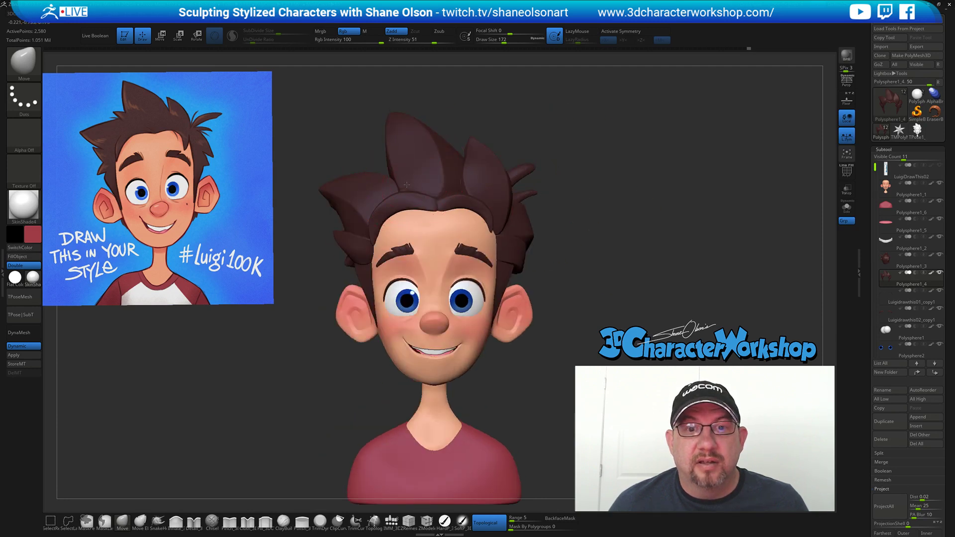
Reduce the Move brush's draw size to 116 and 83 and check the hair tufts in front, three-quarter and side views.
{"action": "mouse_move", "coordinate": [597, 164]}
{"action": "right_mouse_down"}
{"action": "mouse_move", "coordinate": [535, 185]}
{"action": "mouse_move", "coordinate": [622, 224]}
{"action": "mouse_move", "coordinate": [588, 203]}
{"action": "mouse_move", "coordinate": [582, 218]}
{"action": "right_mouse_up"}
{"action": "key", "text": "s"}
{"action": "left_click_drag", "start_coordinate": [582, 219], "coordinate": [572, 223]}
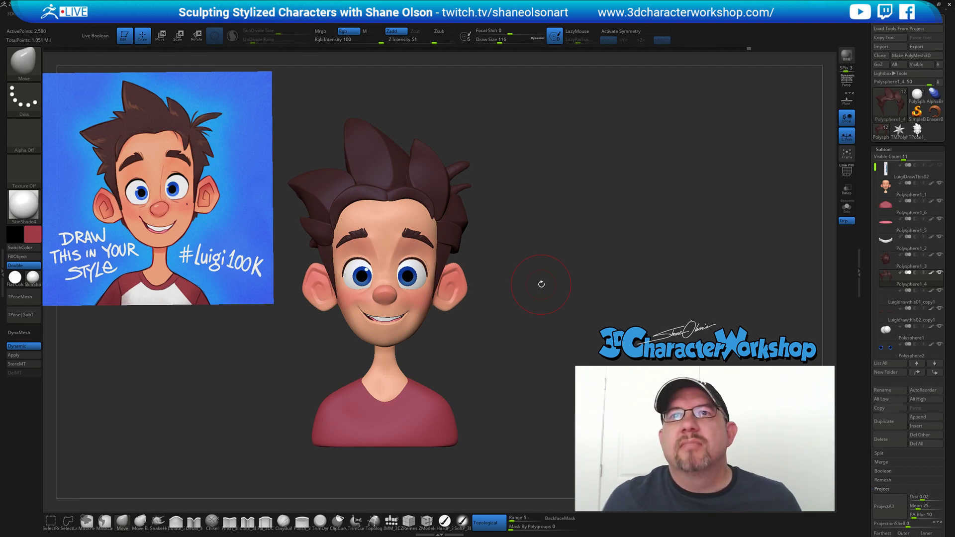
{"action": "right_click_drag", "start_coordinate": [570, 259], "coordinate": [568, 258]}
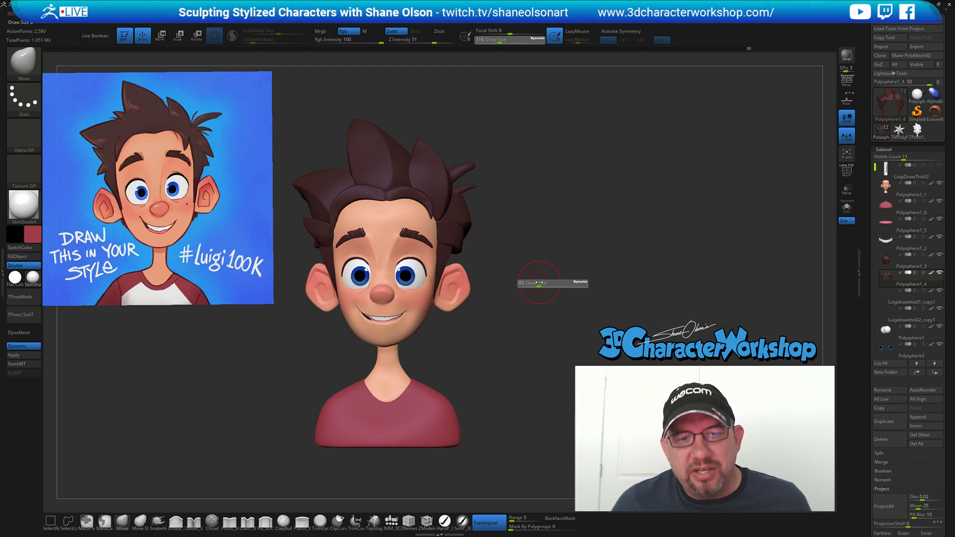
{"action": "mouse_move", "coordinate": [512, 326]}
{"action": "right_mouse_down", "text": "ctrl"}
{"action": "mouse_move", "coordinate": [520, 341]}
{"action": "mouse_move", "coordinate": [551, 337]}
{"action": "mouse_move", "coordinate": [520, 358]}
{"action": "right_mouse_up", "text": "ctrl"}
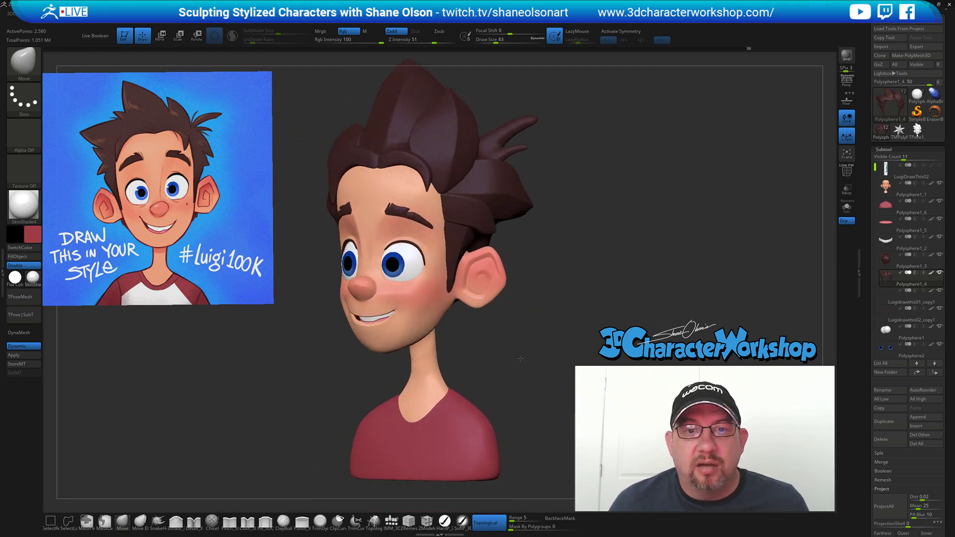
{"action": "mouse_move", "coordinate": [552, 317]}
{"action": "right_mouse_down"}
{"action": "mouse_move", "coordinate": [550, 334]}
{"action": "mouse_move", "coordinate": [560, 332]}
{"action": "mouse_move", "coordinate": [552, 327]}
{"action": "right_mouse_up"}
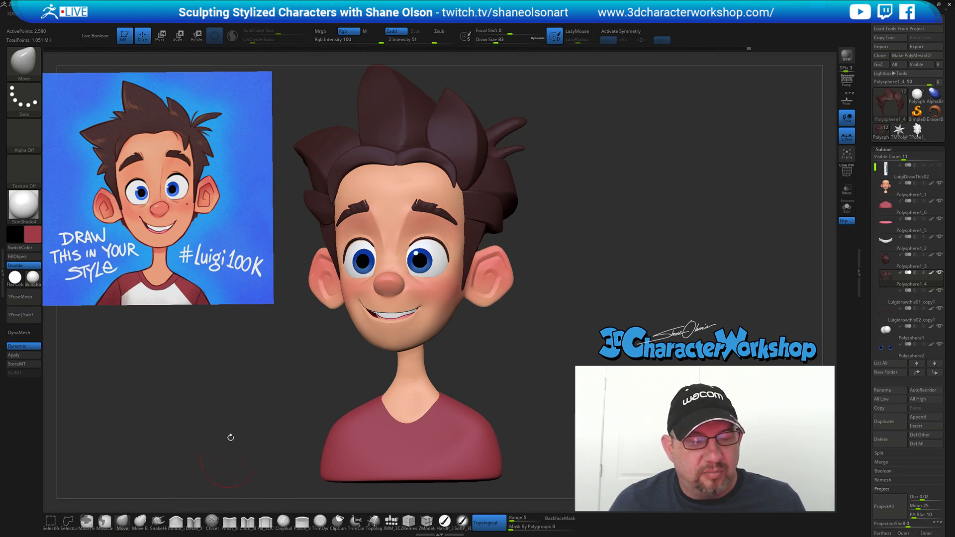
{"action": "mouse_move", "coordinate": [541, 349]}
{"action": "left_mouse_down"}
{"action": "mouse_move", "coordinate": [558, 349]}
{"action": "mouse_move", "coordinate": [523, 346]}
{"action": "mouse_move", "coordinate": [577, 347]}
{"action": "mouse_move", "coordinate": [569, 332]}
{"action": "left_mouse_up"}
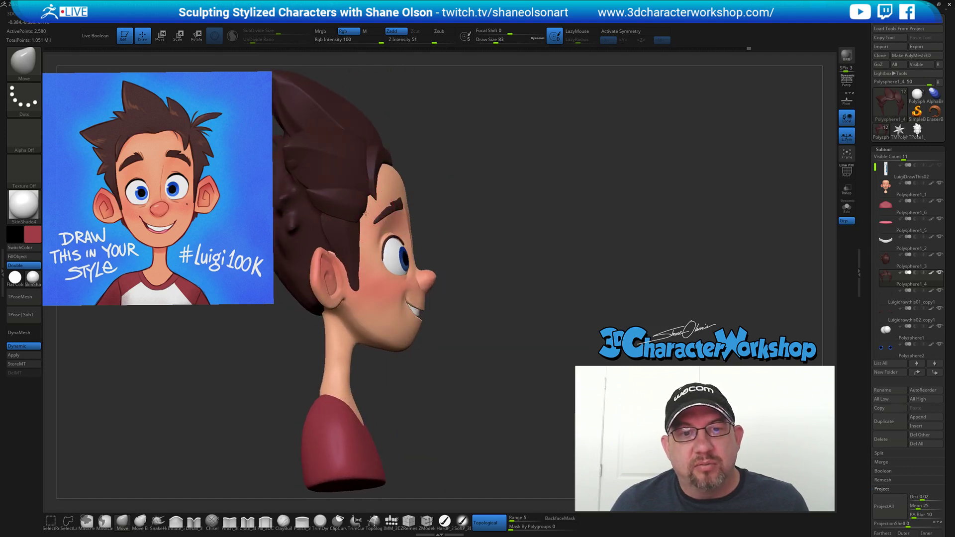
Select the head subtool and adjust the chin and area below the mouth with the Move brush at draw size 90.
{"action": "left_click_drag", "start_coordinate": [528, 240], "coordinate": [433, 243]}
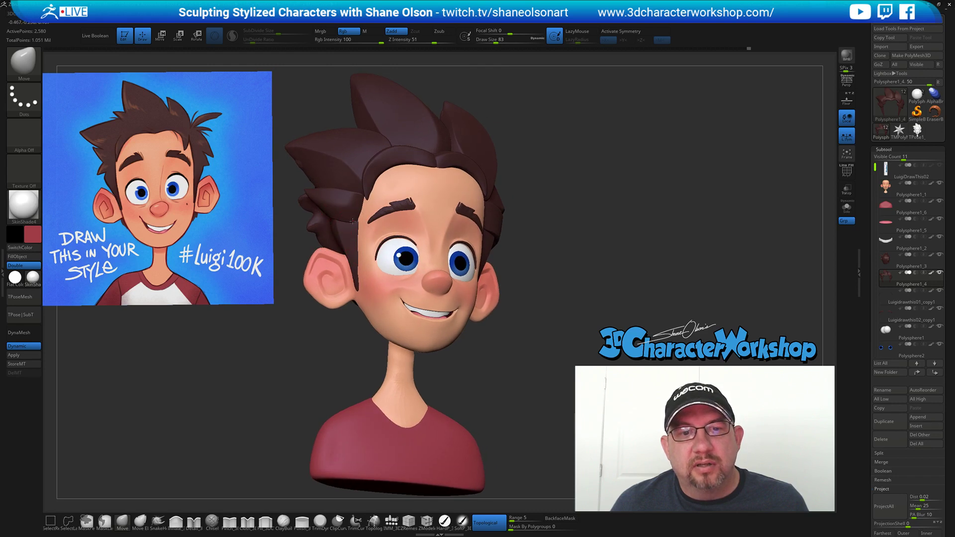
{"action": "mouse_move", "coordinate": [362, 208]}
{"action": "right_mouse_down"}
{"action": "mouse_move", "coordinate": [551, 230]}
{"action": "mouse_move", "coordinate": [584, 226]}
{"action": "mouse_move", "coordinate": [578, 216]}
{"action": "mouse_move", "coordinate": [585, 272]}
{"action": "right_mouse_up"}
{"action": "left_click", "coordinate": [419, 362], "text": "alt"}
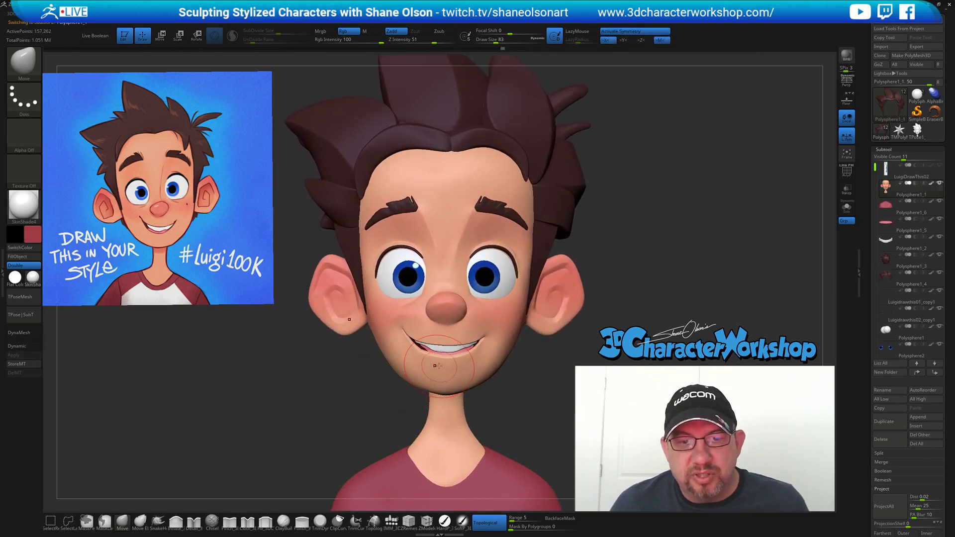
{"action": "left_click_drag", "start_coordinate": [434, 356], "coordinate": [434, 362]}
{"action": "mouse_move", "coordinate": [525, 379]}
{"action": "left_mouse_down"}
{"action": "mouse_move", "coordinate": [507, 360]}
{"action": "mouse_move", "coordinate": [525, 342]}
{"action": "left_mouse_up"}
{"action": "key", "text": "s"}
{"action": "key", "text": "s"}
{"action": "left_click_drag", "start_coordinate": [430, 344], "coordinate": [433, 343]}
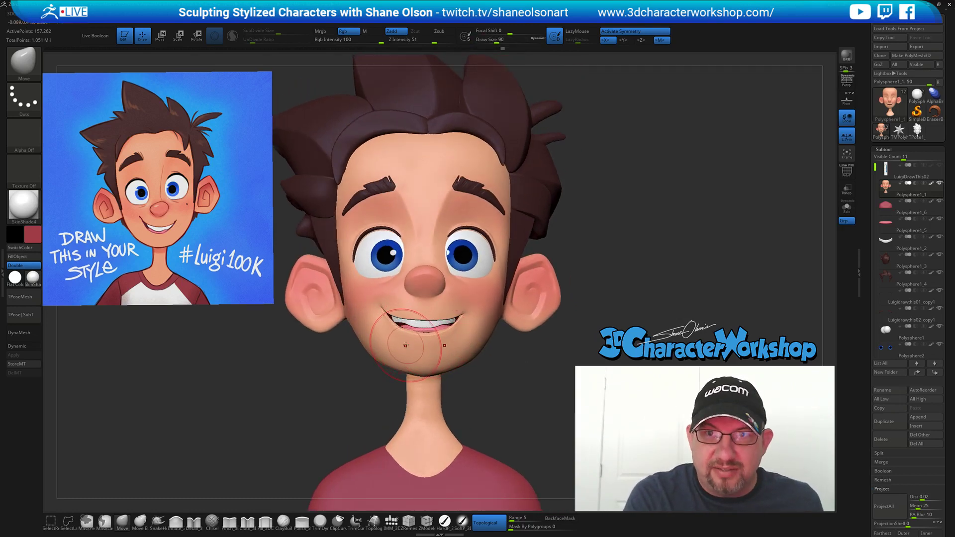
Turn off symmetry and adjust one side of the lower mouth area with the Move brush, reducing the draw size to 71.
{"action": "key", "text": "x"}
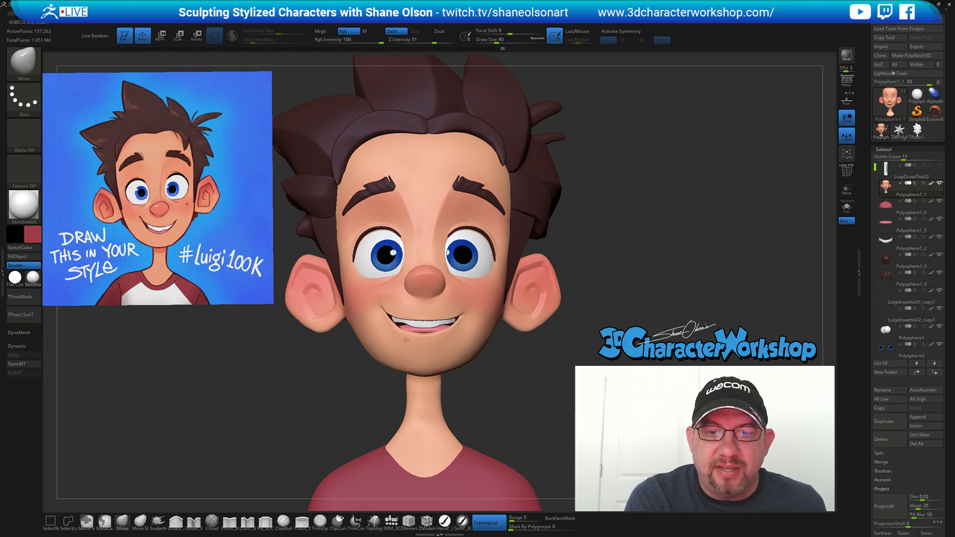
{"action": "left_click_drag", "start_coordinate": [409, 337], "coordinate": [408, 341]}
{"action": "key", "text": "s"}
{"action": "right_click_drag", "start_coordinate": [443, 333], "coordinate": [479, 340]}
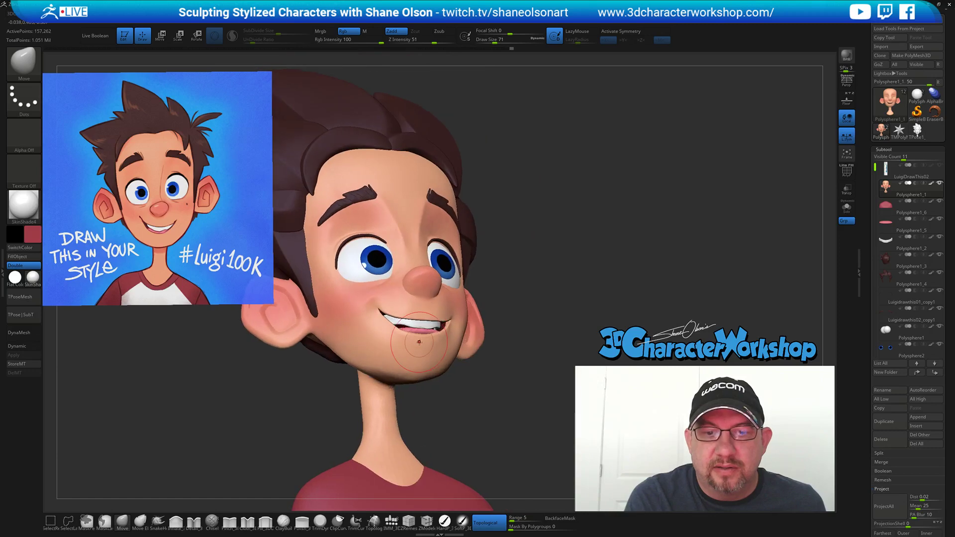
{"action": "left_click_drag", "start_coordinate": [565, 350], "coordinate": [521, 357], "text": "shift"}
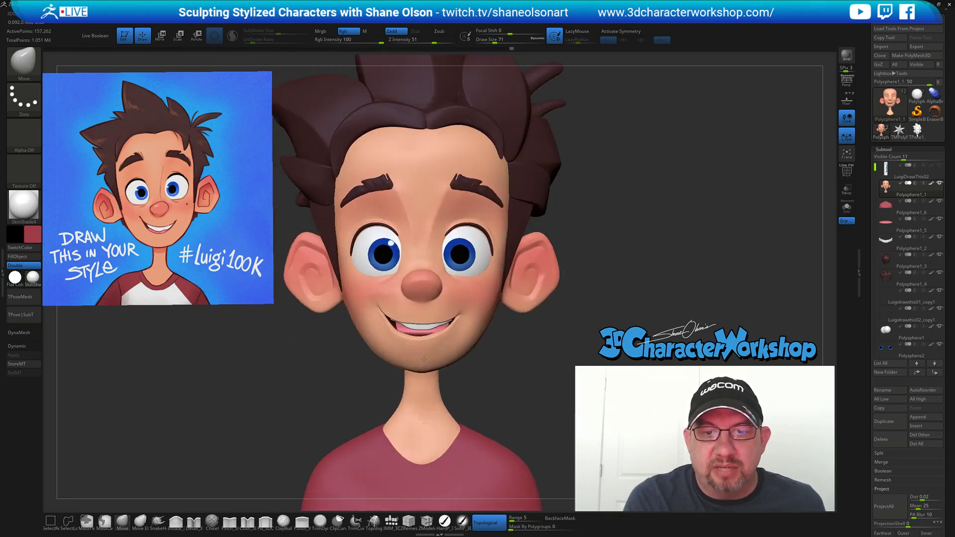
Select the tongue subtool and compare the whole bust with the reference from front and three-quarter views.
{"action": "left_click", "coordinate": [419, 332], "text": "alt"}
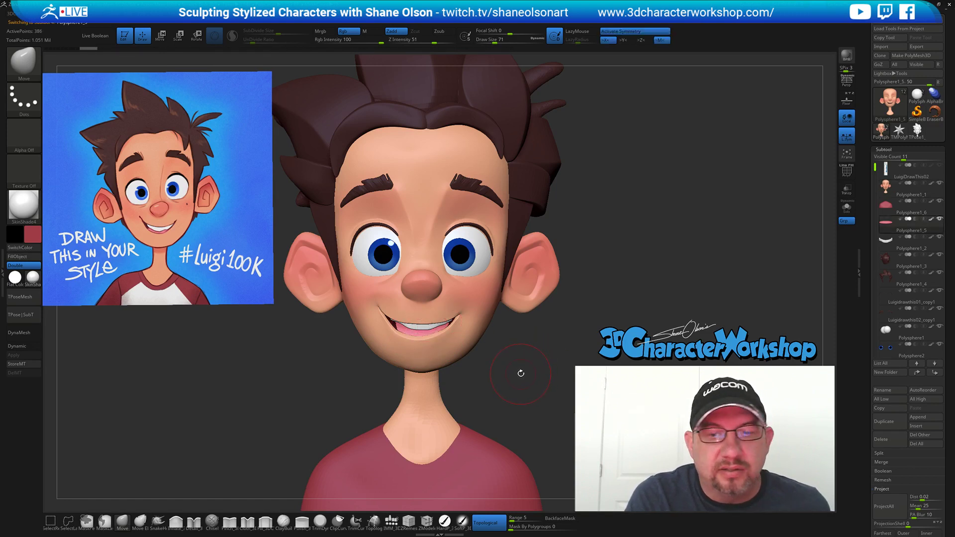
{"action": "left_click_drag", "start_coordinate": [517, 366], "coordinate": [510, 368]}
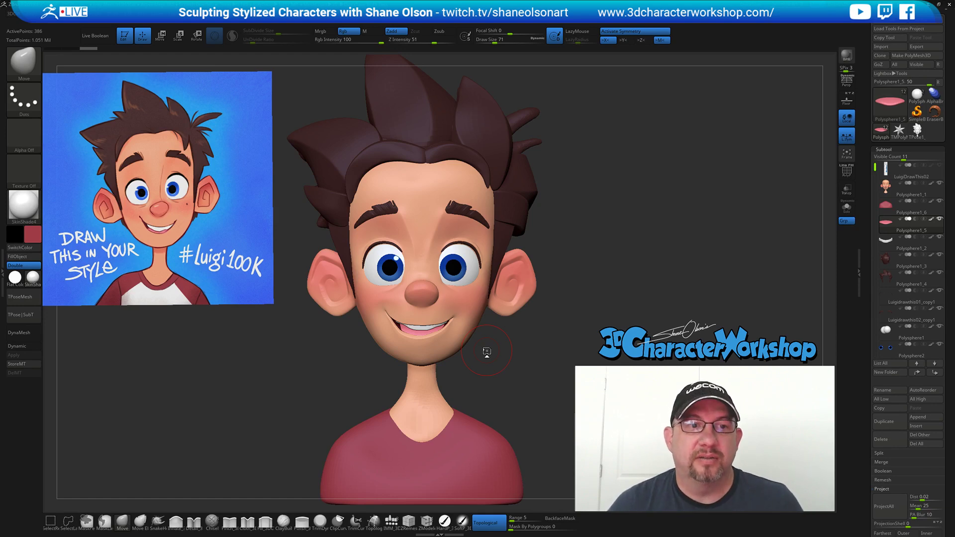
{"action": "left_click_drag", "start_coordinate": [580, 220], "coordinate": [266, 198]}
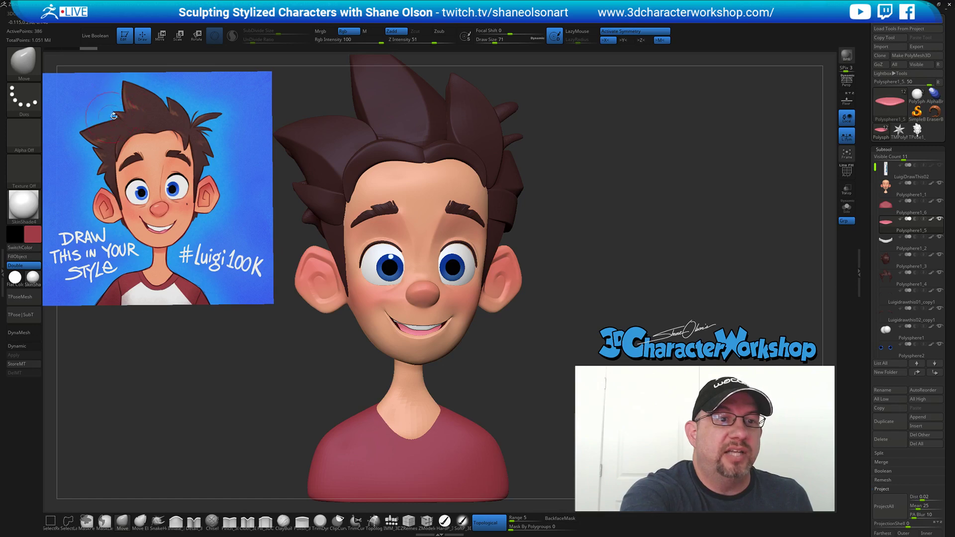
{"action": "left_click_drag", "start_coordinate": [610, 182], "coordinate": [554, 142]}
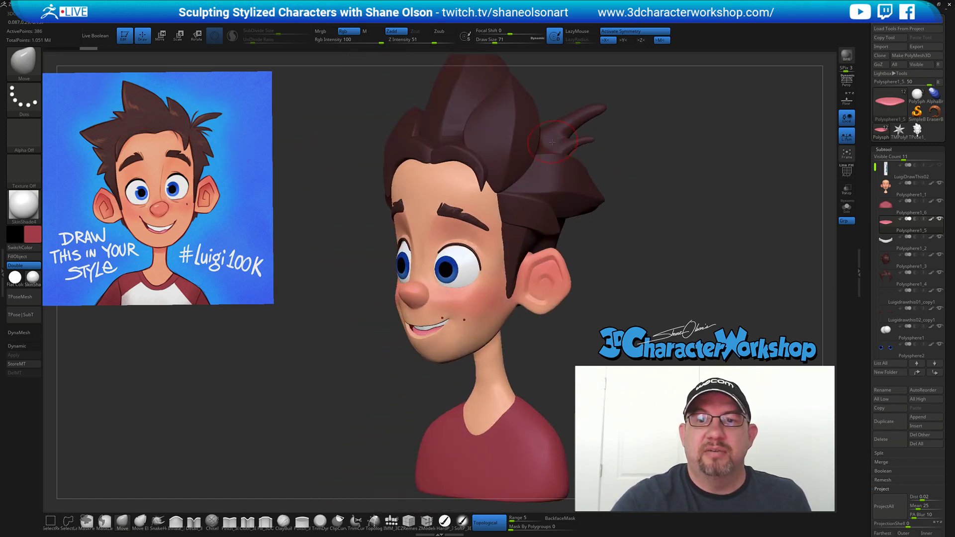
{"action": "left_click_drag", "start_coordinate": [603, 118], "coordinate": [622, 214]}
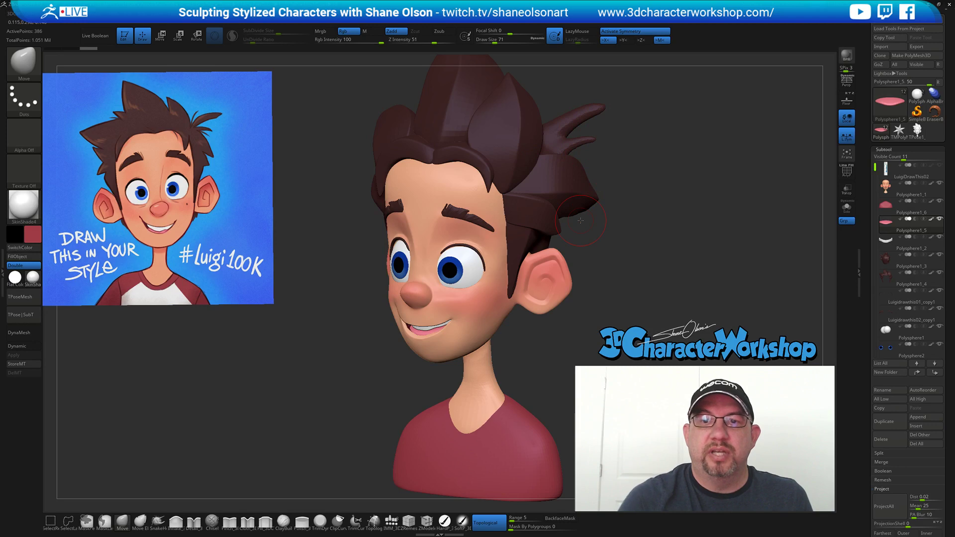
{"action": "left_click_drag", "start_coordinate": [636, 303], "coordinate": [583, 322], "text": "alt"}
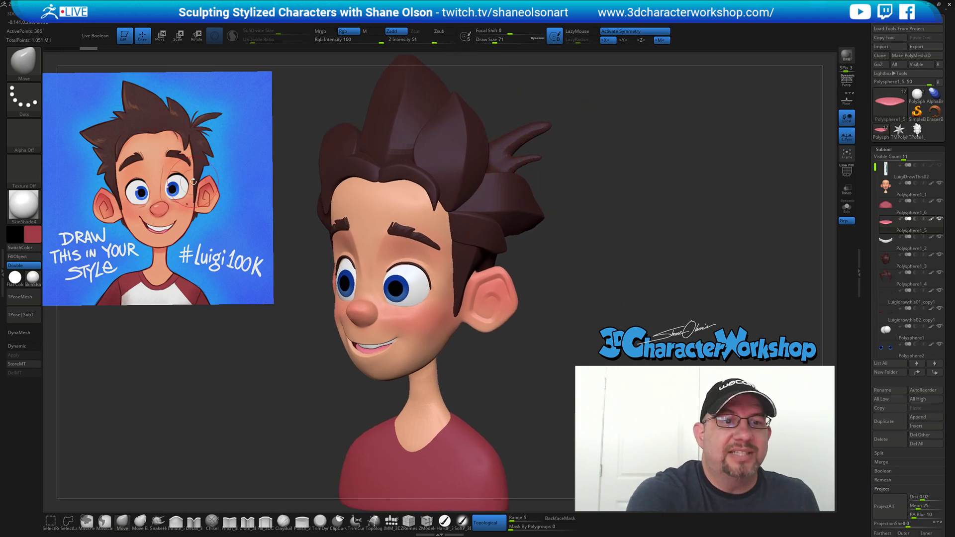
{"action": "left_click_drag", "start_coordinate": [253, 396], "coordinate": [277, 375]}
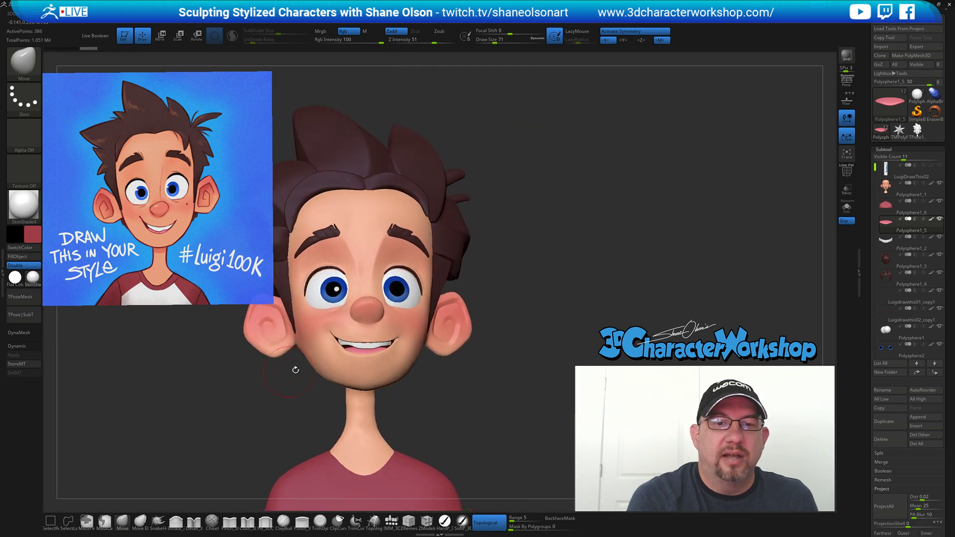
{"action": "mouse_move", "coordinate": [539, 264]}
{"action": "left_mouse_down"}
{"action": "mouse_move", "coordinate": [533, 284]}
{"action": "mouse_move", "coordinate": [541, 269]}
{"action": "mouse_move", "coordinate": [557, 281]}
{"action": "mouse_move", "coordinate": [540, 284]}
{"action": "mouse_move", "coordinate": [530, 269]}
{"action": "left_mouse_up"}
{"action": "right_click_drag", "start_coordinate": [385, 162], "coordinate": [402, 178]}
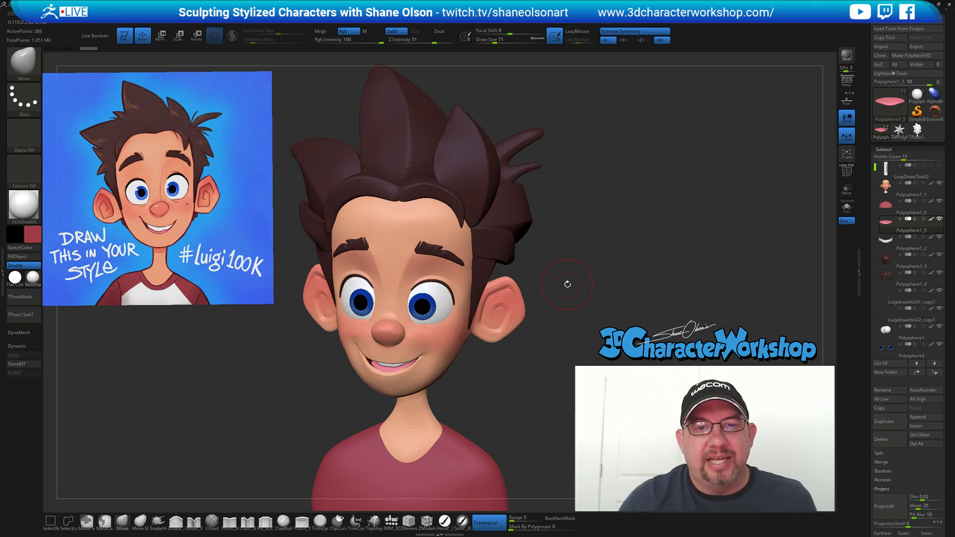
{"action": "left_click_drag", "start_coordinate": [559, 321], "coordinate": [509, 341], "text": "alt"}
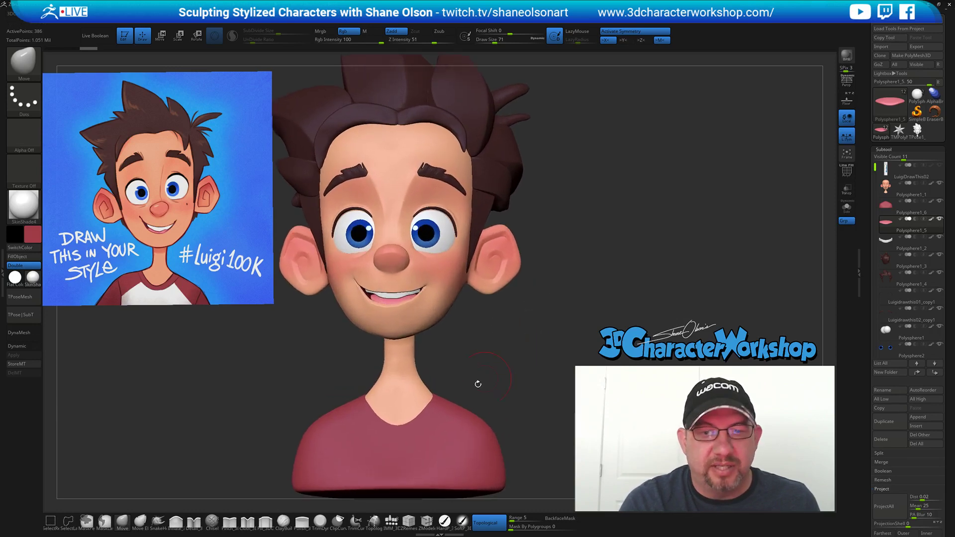
Select the head subtool and switch to the Polish brush with Z Intensity 9 for the lower face.
{"action": "left_click", "coordinate": [405, 319], "text": "alt"}
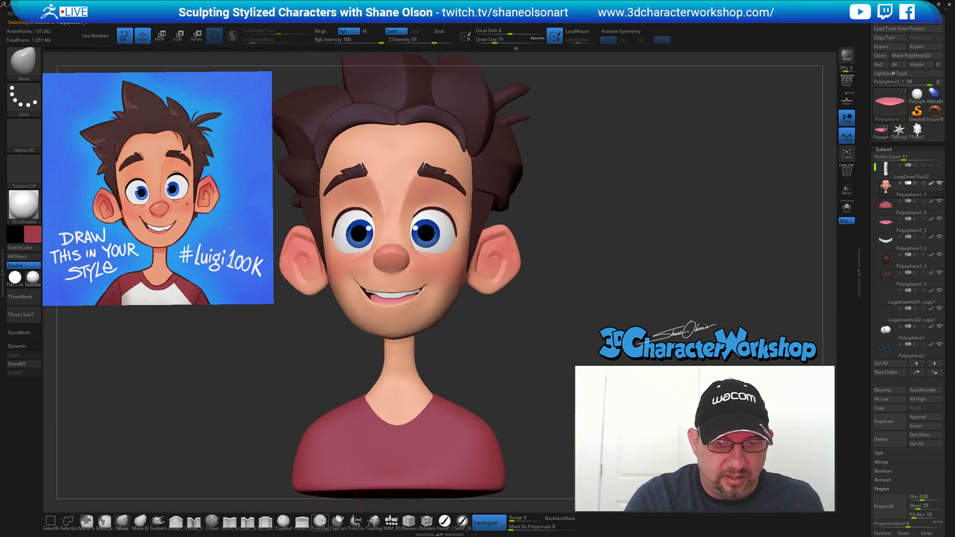
{"action": "left_click", "coordinate": [302, 521]}
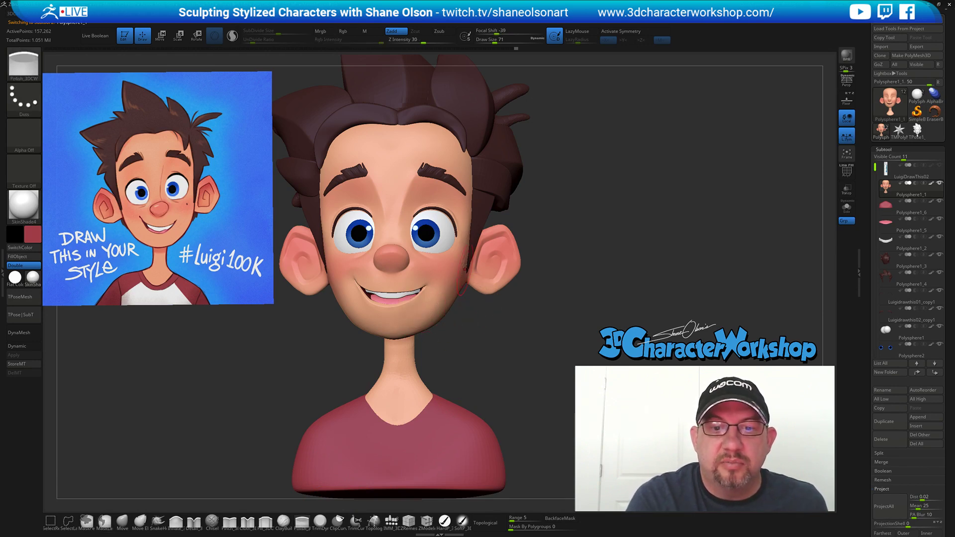
{"action": "left_click_drag", "start_coordinate": [419, 44], "coordinate": [405, 43]}
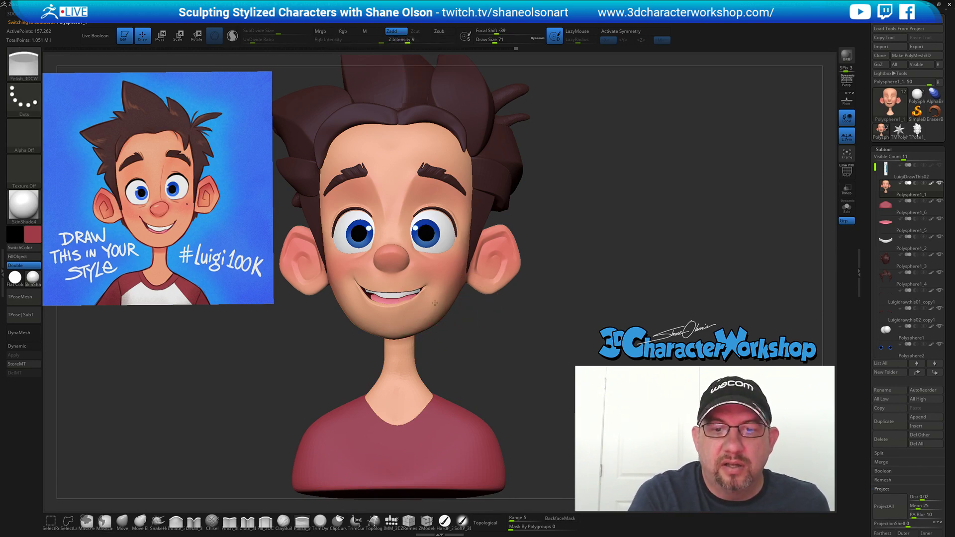
{"action": "left_click_drag", "start_coordinate": [500, 350], "coordinate": [447, 317]}
{"action": "mouse_move", "coordinate": [514, 353]}
{"action": "left_mouse_down"}
{"action": "mouse_move", "coordinate": [522, 383]}
{"action": "mouse_move", "coordinate": [514, 358]}
{"action": "mouse_move", "coordinate": [511, 369]}
{"action": "mouse_move", "coordinate": [477, 373]}
{"action": "left_mouse_up"}
Turn on perspective and bring up the camera controls to check the whole bust.
{"action": "key", "text": "p"}
{"action": "left_click_drag", "start_coordinate": [564, 400], "coordinate": [513, 380]}
{"action": "key", "text": "space"}
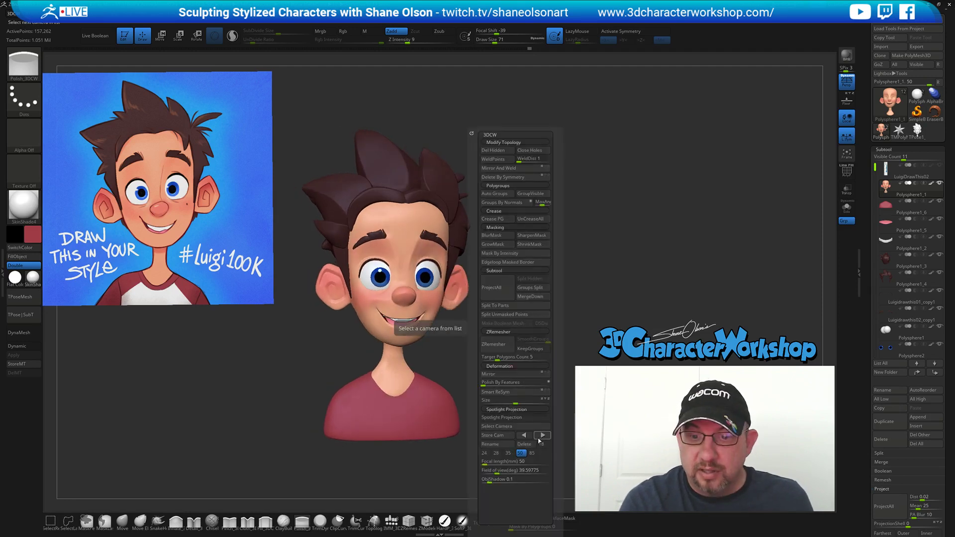
{"action": "left_click_drag", "start_coordinate": [545, 330], "coordinate": [544, 389]}
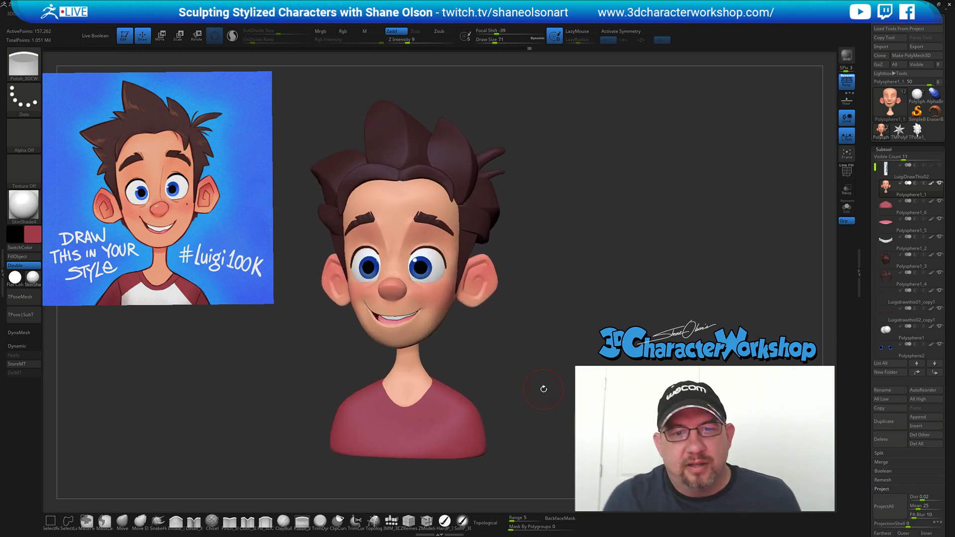
Select the shirt subtool, apply its dynamic subdivision and subdivide the mesh four more times.
{"action": "left_click", "coordinate": [423, 395], "text": "alt"}
{"action": "left_click_drag", "start_coordinate": [527, 376], "coordinate": [546, 334], "text": "alt"}
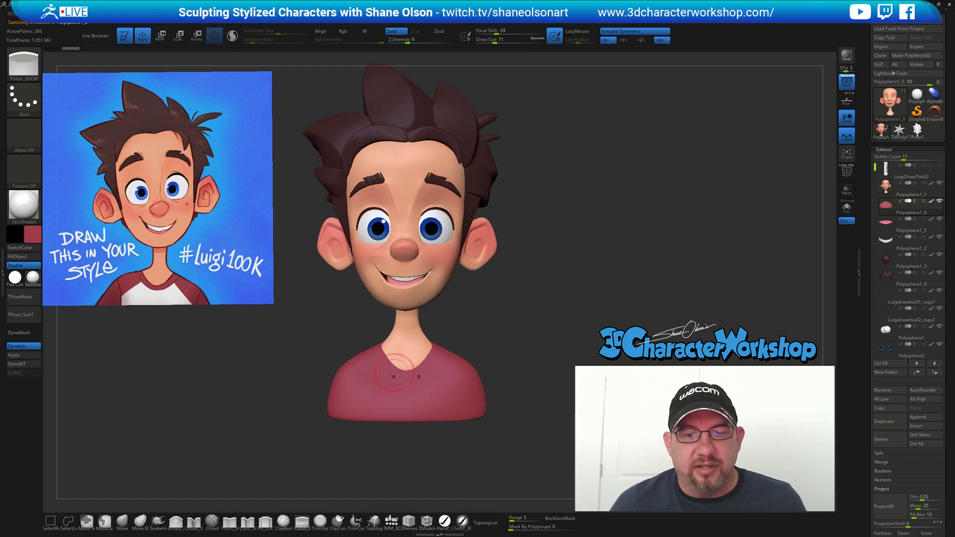
{"action": "left_click_drag", "start_coordinate": [535, 318], "coordinate": [498, 359], "text": "alt"}
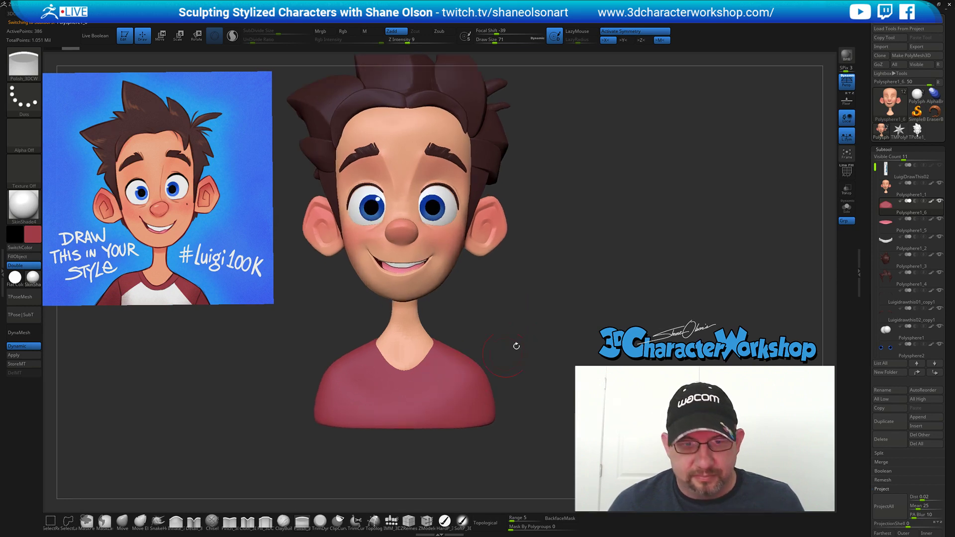
{"action": "left_click", "coordinate": [23, 355]}
{"action": "key", "text": "ctrl"}
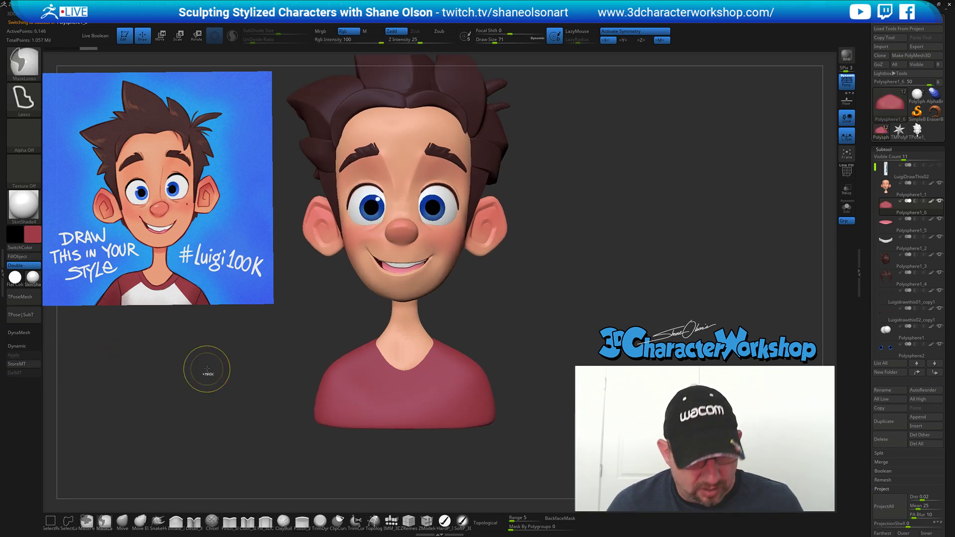
{"action": "key", "text": "ctrl+d"}
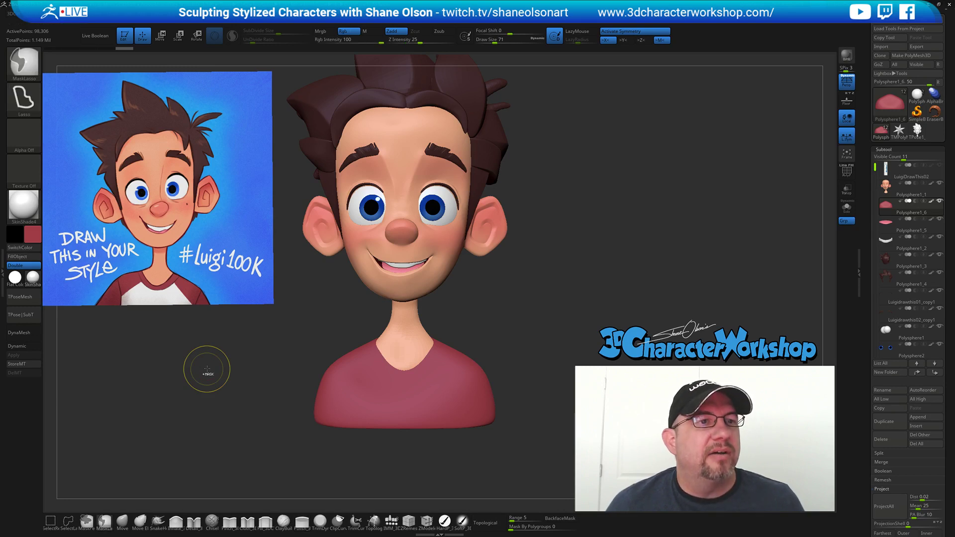
{"action": "key", "text": "ctrl+d"}
{"action": "key", "text": "ctrl+d"}
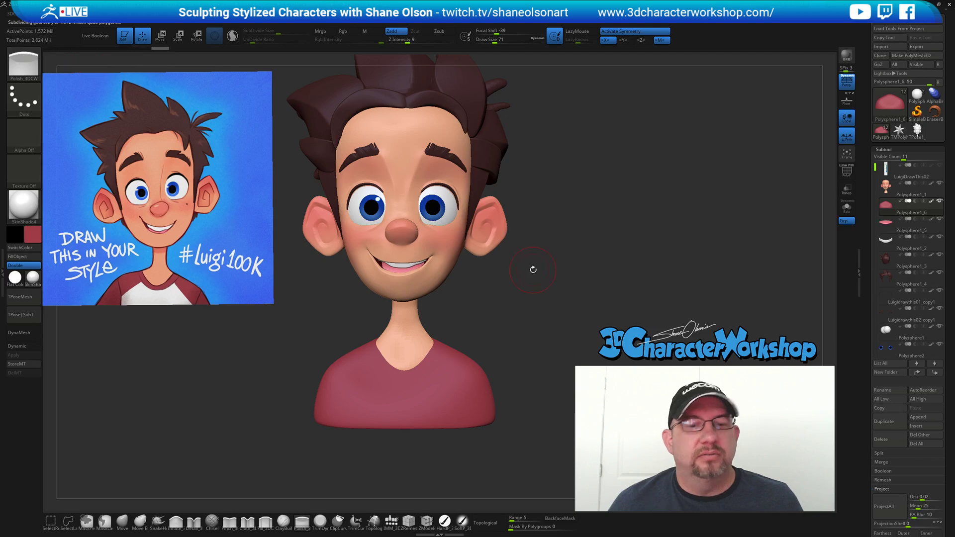
Inspect the subdivided shirt and its polyframe up close, with the Polish brush's draw size reduced to 46.
{"action": "left_click_drag", "start_coordinate": [528, 320], "coordinate": [434, 381]}
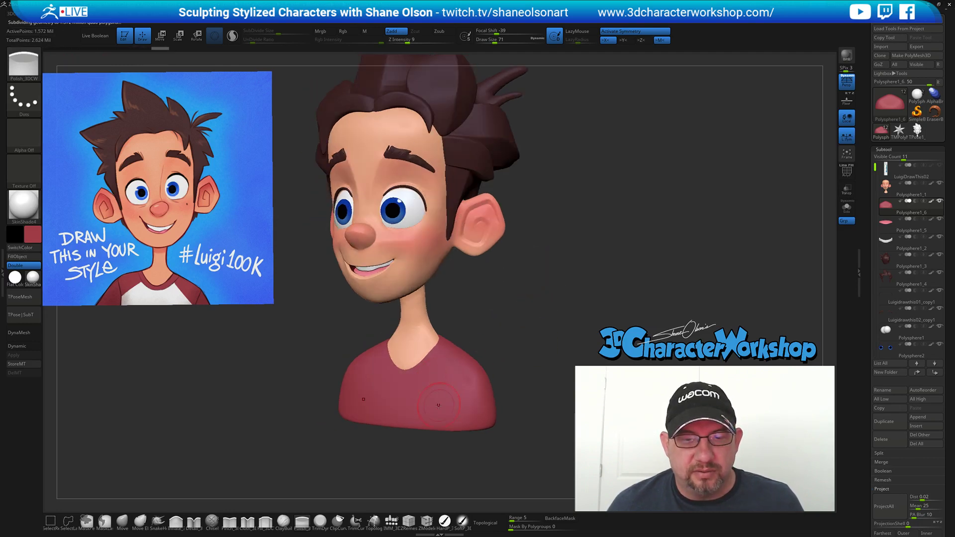
{"action": "mouse_move", "coordinate": [503, 309]}
{"action": "left_mouse_down", "text": "alt"}
{"action": "mouse_move", "coordinate": [503, 320]}
{"action": "mouse_move", "coordinate": [531, 327]}
{"action": "mouse_move", "coordinate": [523, 328]}
{"action": "left_mouse_up", "text": "alt"}
{"action": "key", "text": "s"}
{"action": "key", "text": "shift+f"}
{"action": "key", "text": "shift+f"}
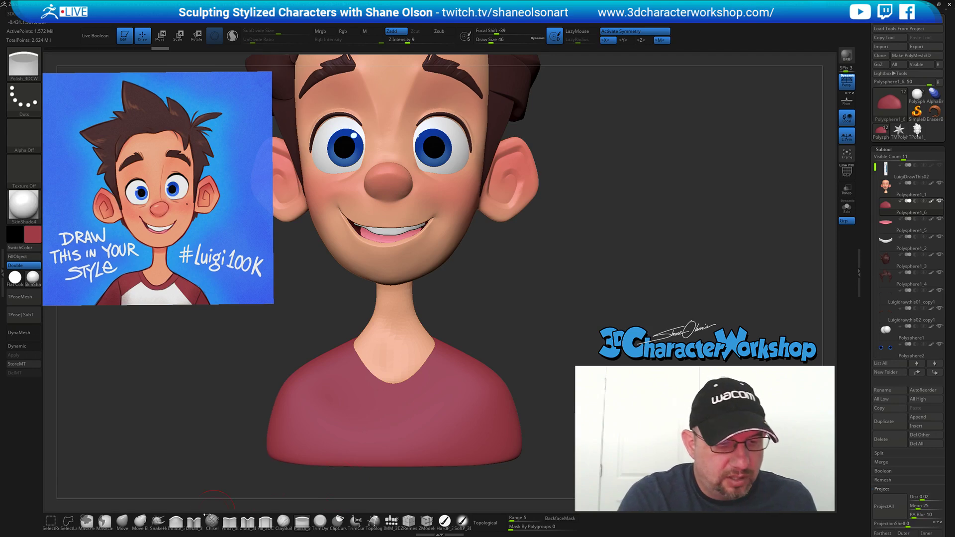
{"action": "mouse_move", "coordinate": [529, 327]}
{"action": "left_mouse_down", "text": "alt"}
{"action": "mouse_move", "coordinate": [523, 351]}
{"action": "mouse_move", "coordinate": [516, 295]}
{"action": "left_mouse_up", "text": "alt"}
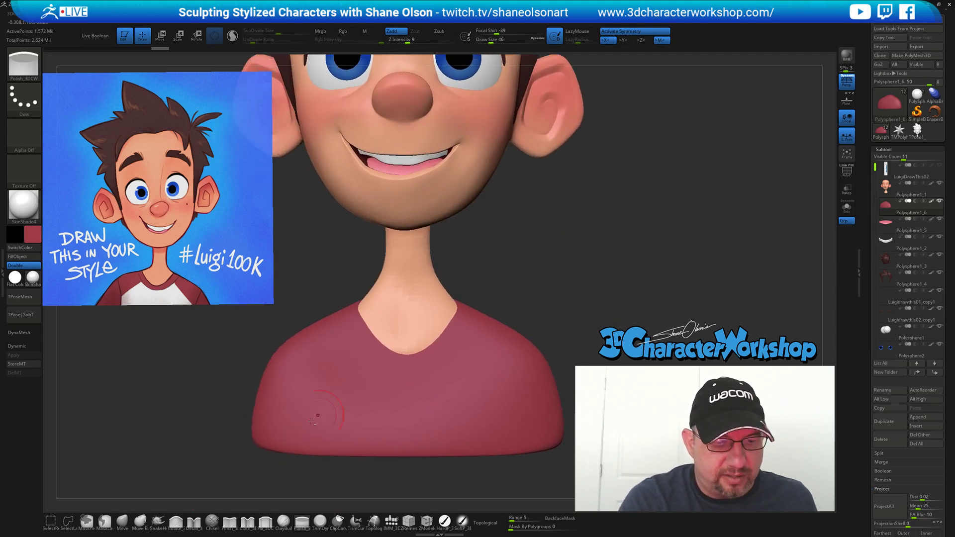
Switch to the Detail brush, undo a test stroke along the neckline, and set draw size 23 and Z Intensity 14.
{"action": "left_click", "coordinate": [195, 524]}
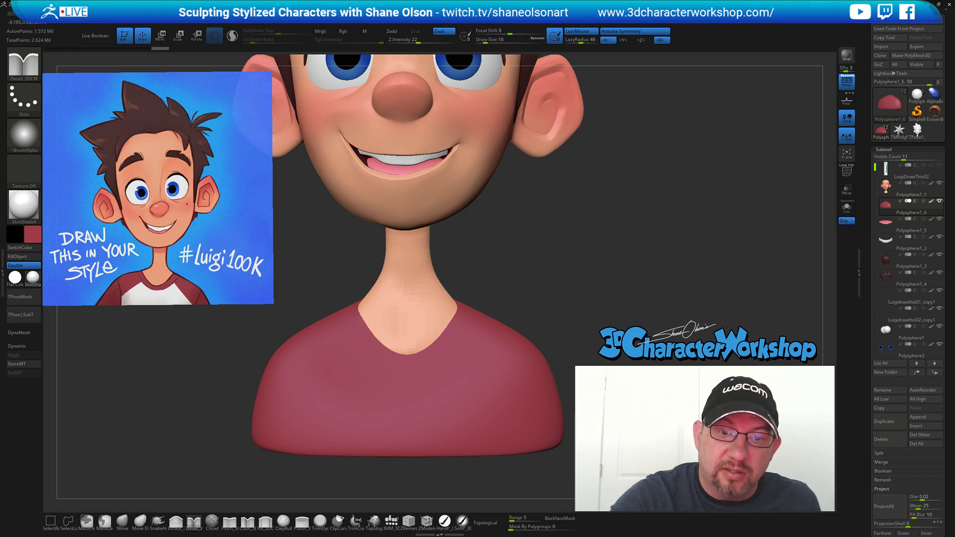
{"action": "left_click_drag", "start_coordinate": [362, 317], "coordinate": [380, 344]}
{"action": "key", "text": "ctrl+z"}
{"action": "right_click_drag", "start_coordinate": [476, 317], "coordinate": [486, 307]}
{"action": "key", "text": "s"}
{"action": "left_click", "coordinate": [499, 296]}
{"action": "left_click", "coordinate": [412, 41]}
{"action": "left_click_drag", "start_coordinate": [413, 42], "coordinate": [410, 41]}
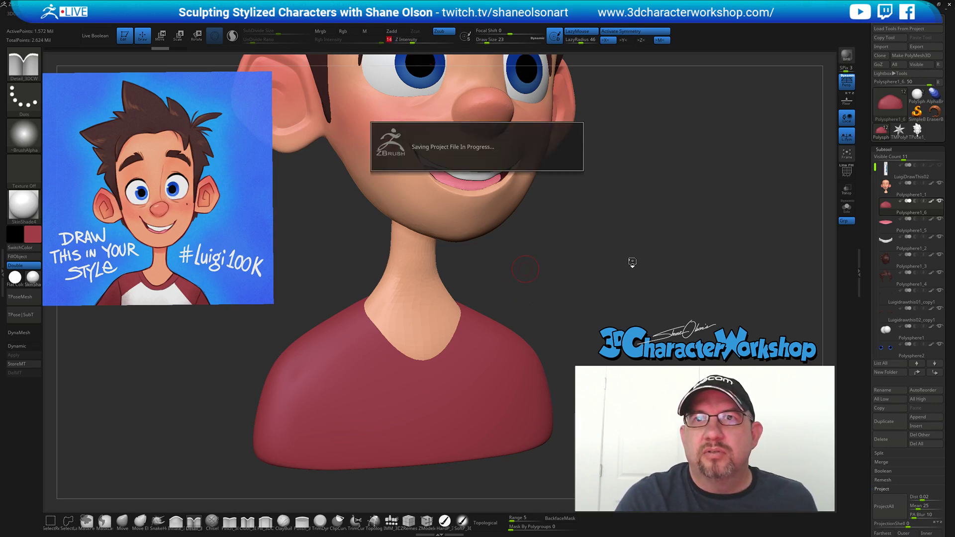
Try to carve a groove along the shirt's V-shaped neckline with the Detail brush.
{"action": "key", "text": "s"}
{"action": "left_click", "coordinate": [498, 289]}
{"action": "mouse_move", "coordinate": [458, 321]}
{"action": "left_mouse_down"}
{"action": "mouse_move", "coordinate": [440, 364]}
{"action": "mouse_move", "coordinate": [417, 376]}
{"action": "left_mouse_up"}
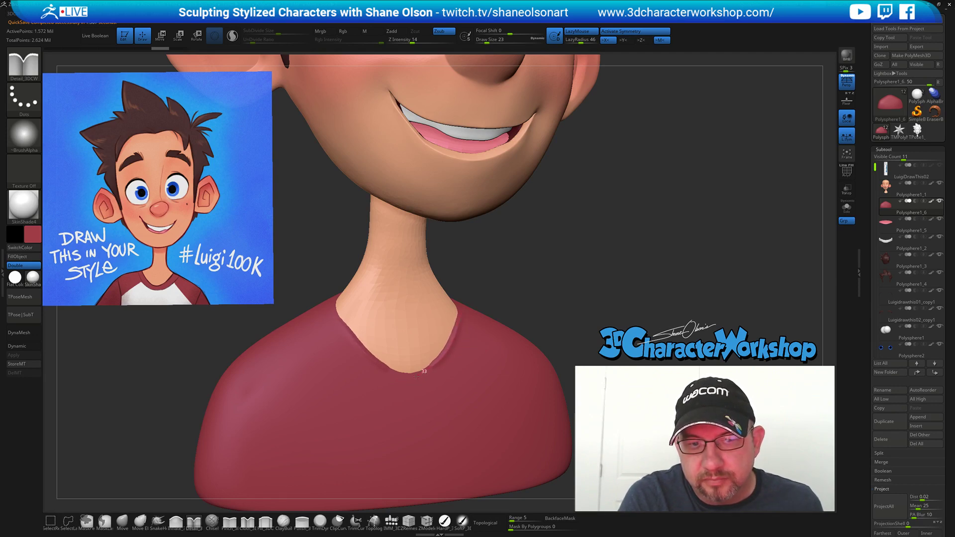
{"action": "left_click_drag", "start_coordinate": [547, 273], "coordinate": [530, 304]}
{"action": "key", "text": "ctrl"}
{"action": "key", "text": "alt"}
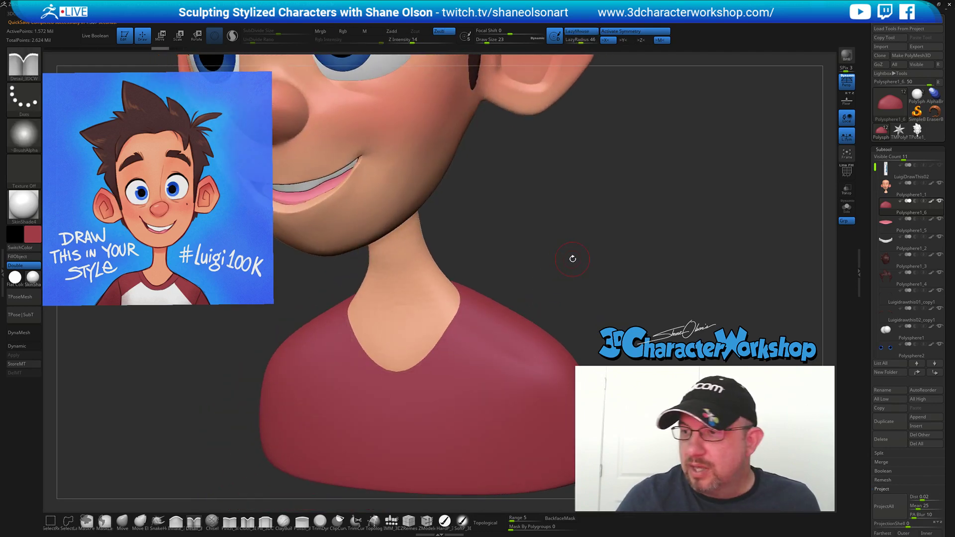
{"action": "left_click_drag", "start_coordinate": [563, 264], "coordinate": [567, 228]}
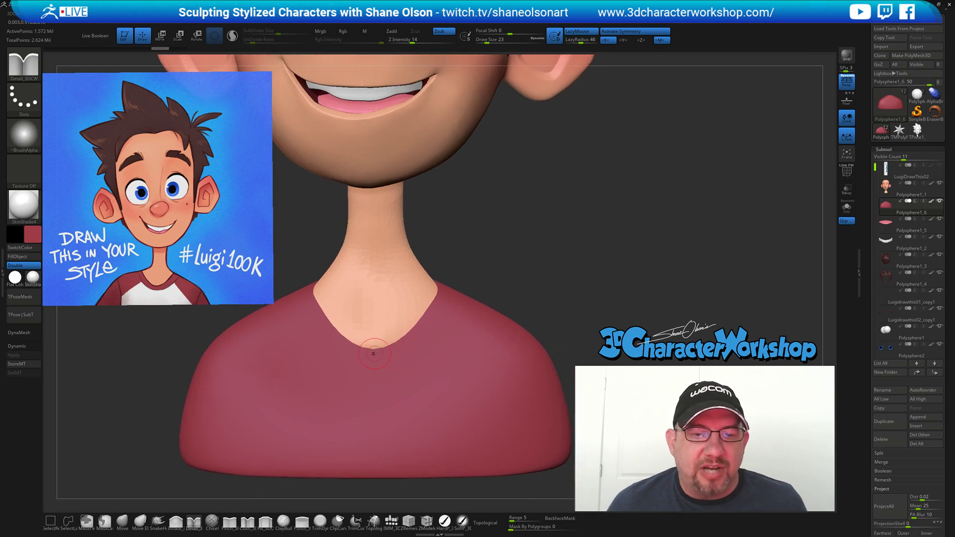
{"action": "key", "text": "ctrl"}
{"action": "left_click_drag", "start_coordinate": [565, 285], "coordinate": [560, 267], "text": "alt"}
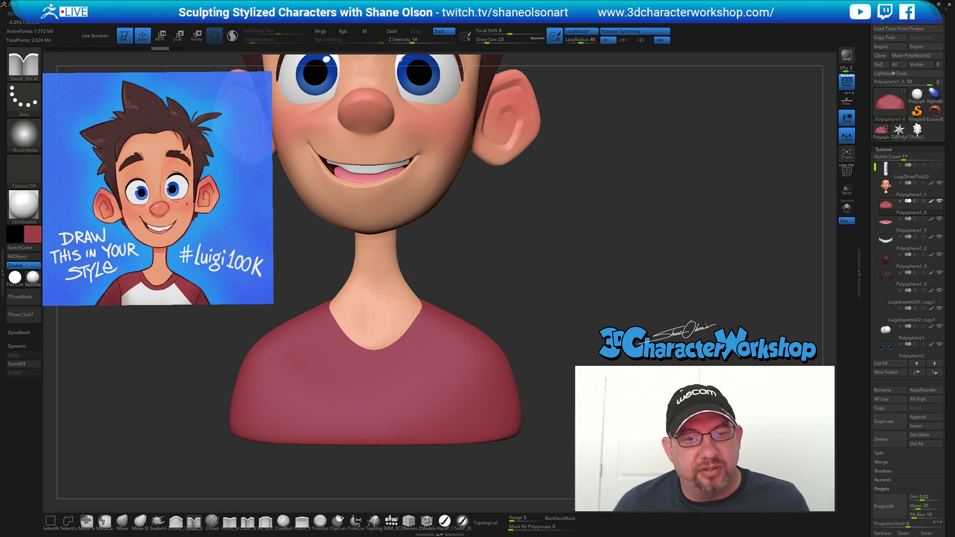
{"action": "left_click_drag", "start_coordinate": [602, 269], "coordinate": [591, 271]}
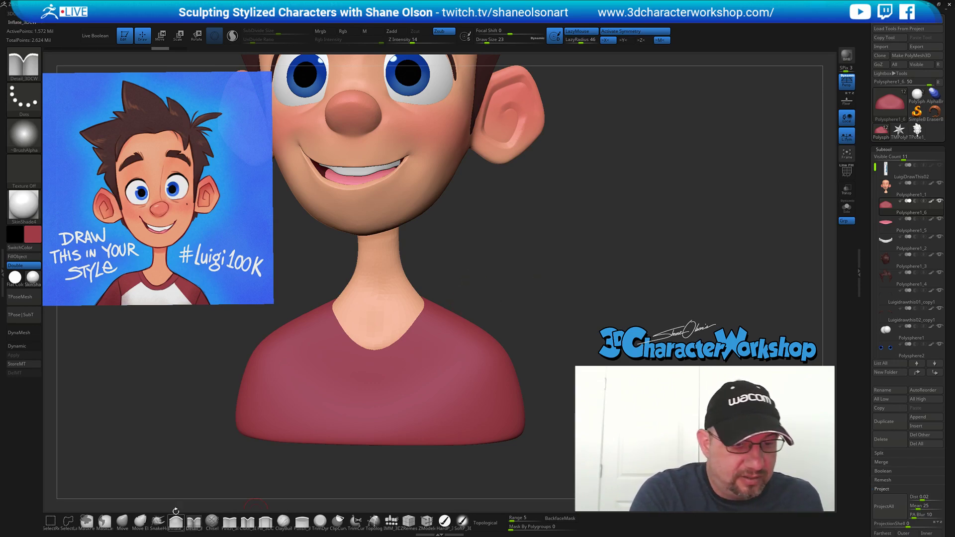
Switch to the Chisel brush and store a morph target for the shirt.
{"action": "left_click", "coordinate": [212, 521]}
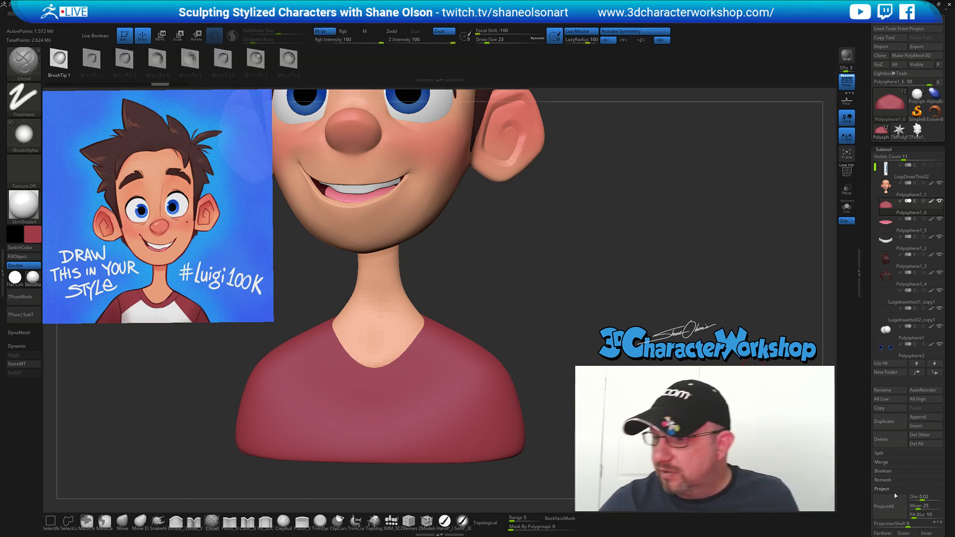
{"action": "scroll", "coordinate": [869, 436], "scroll_direction": "down", "scroll_amount": 5}
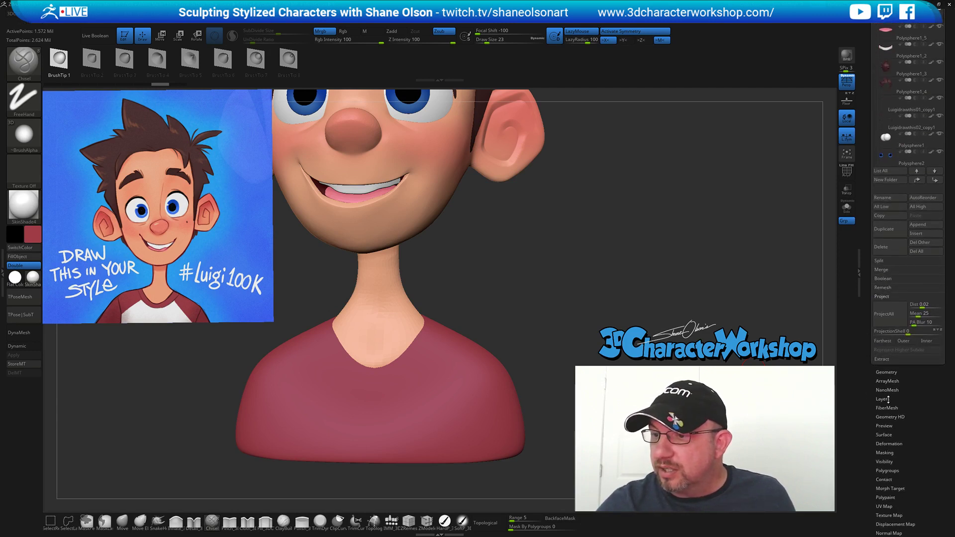
{"action": "left_click_drag", "start_coordinate": [900, 447], "coordinate": [913, 403]}
{"action": "left_click", "coordinate": [900, 440]}
{"action": "scroll", "coordinate": [909, 431], "scroll_direction": "up", "scroll_amount": 5}
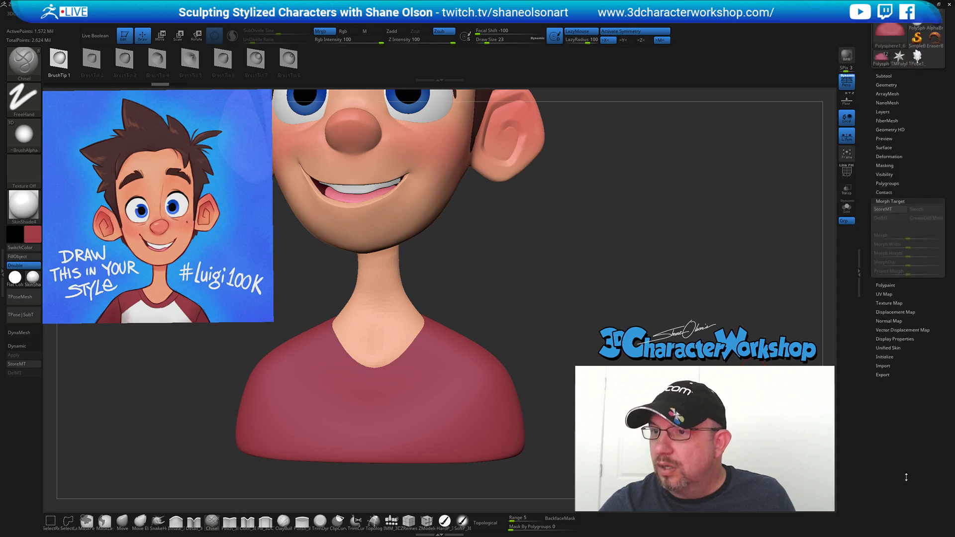
{"action": "left_click", "coordinate": [883, 230]}
Try to carve a sleeve seam down the front of the shirt with draw size 9.
{"action": "key", "text": "s"}
{"action": "left_click_drag", "start_coordinate": [485, 274], "coordinate": [487, 295], "text": "alt"}
{"action": "left_click_drag", "start_coordinate": [512, 264], "coordinate": [507, 279]}
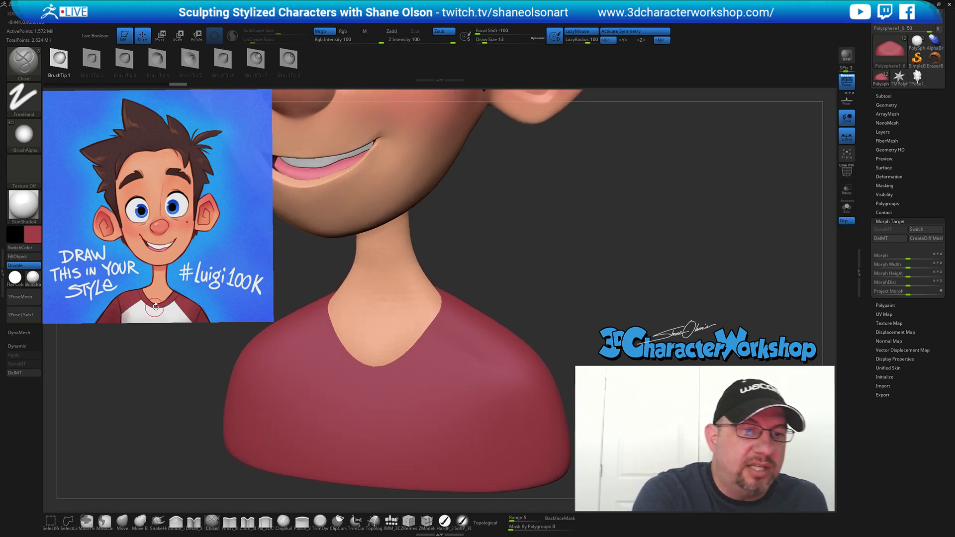
{"action": "left_click_drag", "start_coordinate": [574, 324], "coordinate": [535, 267], "text": "alt"}
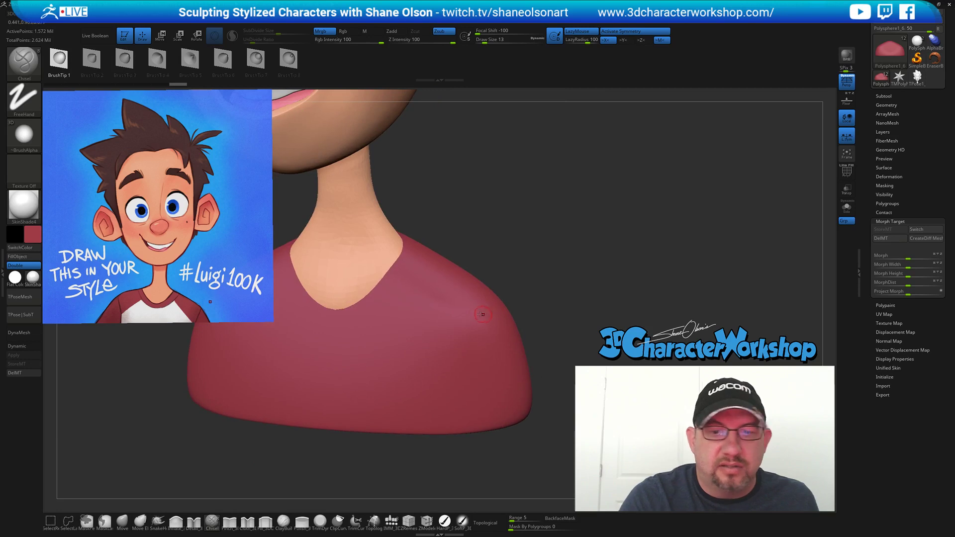
{"action": "key", "text": "bracketleft"}
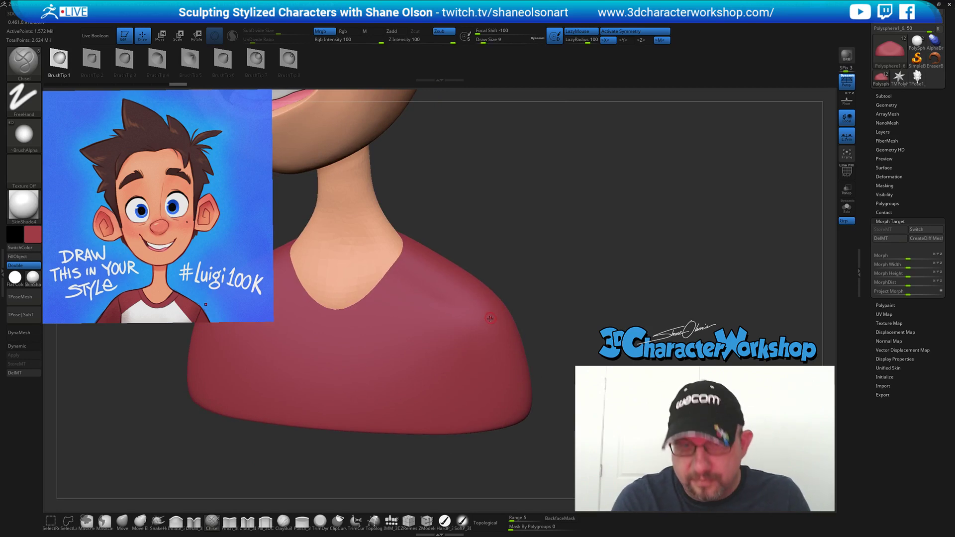
{"action": "mouse_move", "coordinate": [492, 313]}
{"action": "left_mouse_down"}
{"action": "mouse_move", "coordinate": [450, 390]}
{"action": "mouse_move", "coordinate": [445, 473]}
{"action": "left_mouse_up"}
{"action": "mouse_move", "coordinate": [504, 460]}
{"action": "left_mouse_down"}
{"action": "mouse_move", "coordinate": [507, 471]}
{"action": "mouse_move", "coordinate": [539, 315]}
{"action": "mouse_move", "coordinate": [532, 292]}
{"action": "left_mouse_up"}
Carve mirrored sleeve seams from the shoulders down the front of the shirt with draw size 8.
{"action": "key", "text": "bracketleft"}
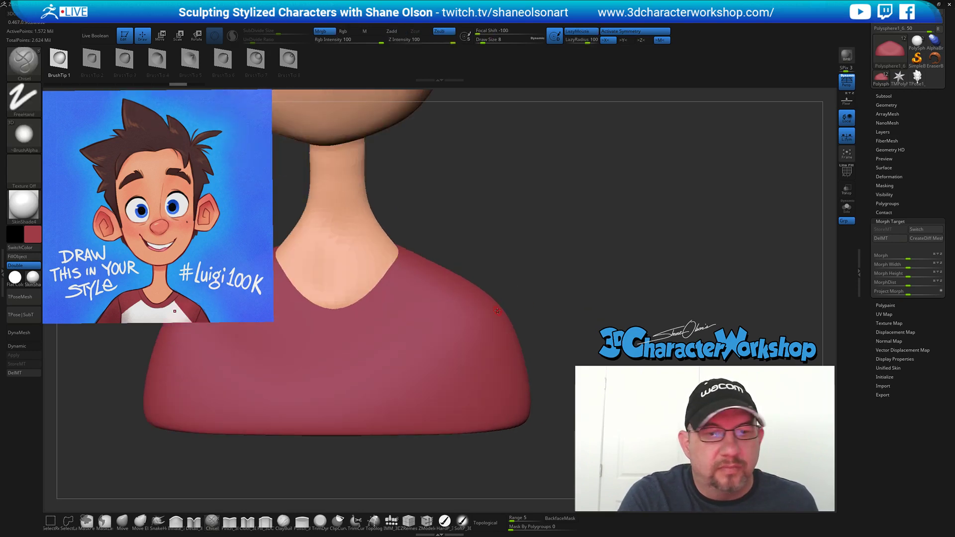
{"action": "mouse_move", "coordinate": [495, 303]}
{"action": "left_mouse_down"}
{"action": "mouse_move", "coordinate": [438, 427]}
{"action": "mouse_move", "coordinate": [439, 470]}
{"action": "left_mouse_up"}
{"action": "mouse_move", "coordinate": [706, 343]}
{"action": "left_mouse_down"}
{"action": "mouse_move", "coordinate": [624, 319]}
{"action": "mouse_move", "coordinate": [642, 311]}
{"action": "mouse_move", "coordinate": [663, 311]}
{"action": "mouse_move", "coordinate": [557, 332]}
{"action": "mouse_move", "coordinate": [559, 352]}
{"action": "left_mouse_up"}
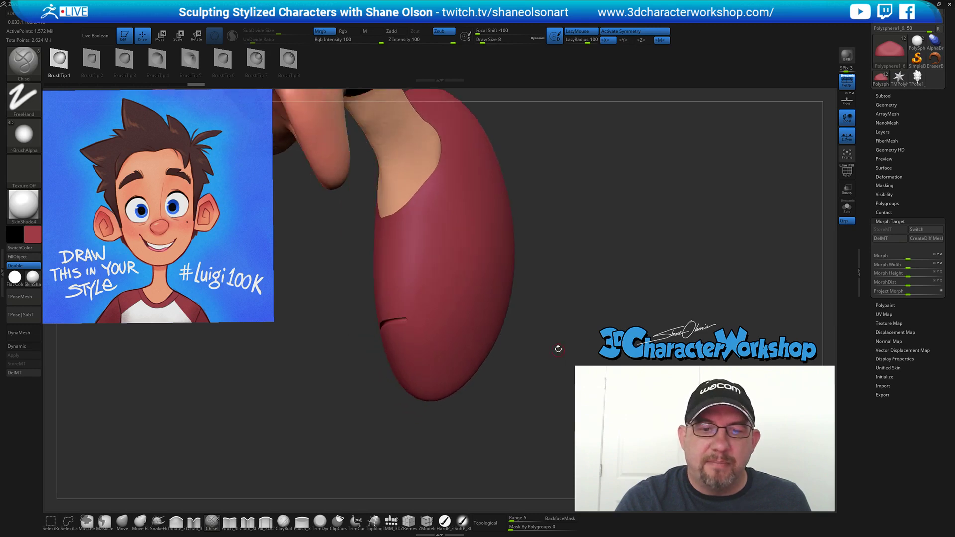
{"action": "left_click_drag", "start_coordinate": [558, 306], "coordinate": [535, 320]}
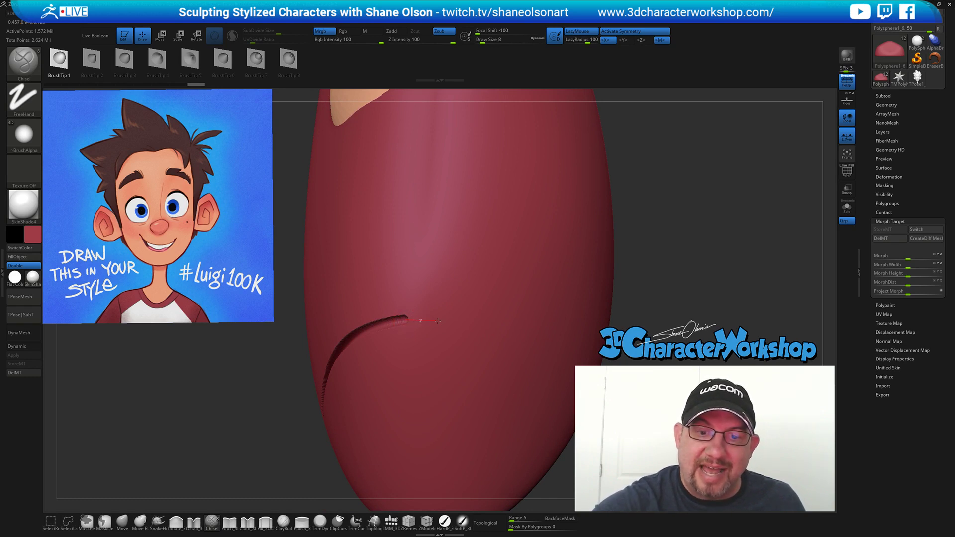
Continue the sleeve seams over the shoulders and down the back of the shirt to its bottom edge.
{"action": "mouse_move", "coordinate": [464, 329]}
{"action": "left_mouse_down"}
{"action": "mouse_move", "coordinate": [582, 419]}
{"action": "mouse_move", "coordinate": [608, 460]}
{"action": "mouse_move", "coordinate": [594, 393]}
{"action": "mouse_move", "coordinate": [570, 359]}
{"action": "mouse_move", "coordinate": [578, 359]}
{"action": "mouse_move", "coordinate": [542, 354]}
{"action": "left_mouse_up"}
{"action": "left_click_drag", "start_coordinate": [531, 398], "coordinate": [448, 371], "text": "alt"}
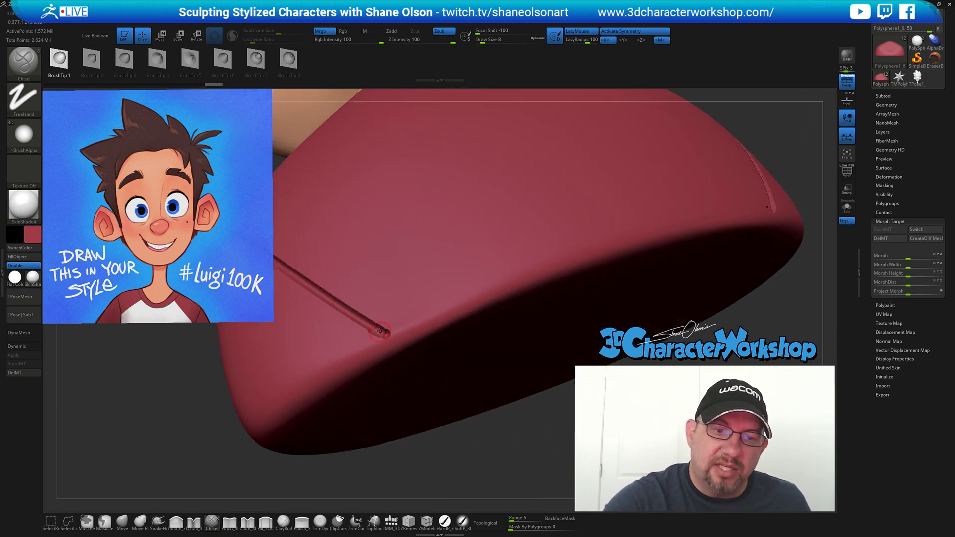
{"action": "left_click_drag", "start_coordinate": [401, 345], "coordinate": [436, 377]}
{"action": "mouse_move", "coordinate": [475, 390]}
{"action": "right_mouse_down"}
{"action": "mouse_move", "coordinate": [475, 346]}
{"action": "mouse_move", "coordinate": [551, 292]}
{"action": "mouse_move", "coordinate": [520, 308]}
{"action": "right_mouse_up"}
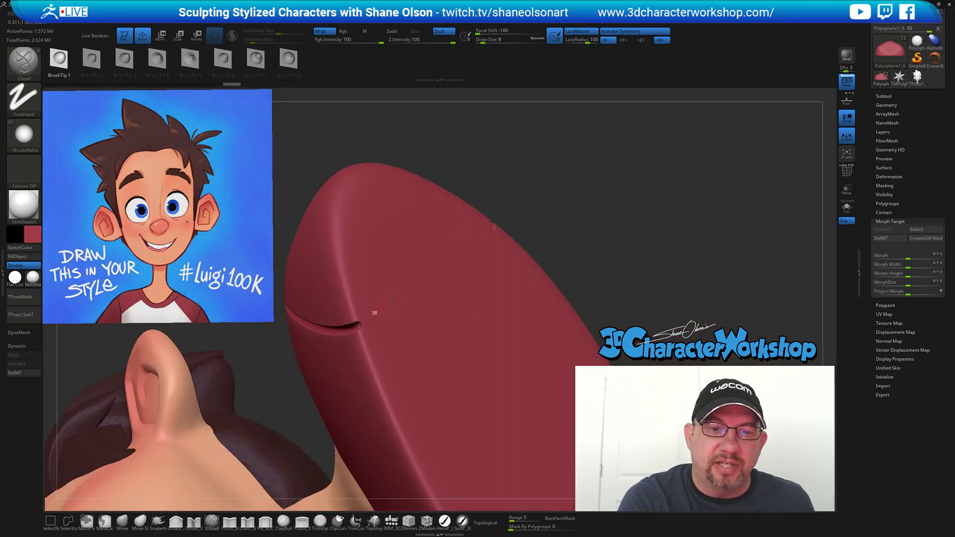
{"action": "right_click_drag", "start_coordinate": [391, 300], "coordinate": [429, 317]}
{"action": "mouse_move", "coordinate": [539, 282]}
{"action": "right_mouse_down"}
{"action": "mouse_move", "coordinate": [486, 410]}
{"action": "mouse_move", "coordinate": [541, 399]}
{"action": "mouse_move", "coordinate": [527, 335]}
{"action": "mouse_move", "coordinate": [514, 432]}
{"action": "mouse_move", "coordinate": [527, 434]}
{"action": "right_mouse_up"}
Set the Chisel brush's draw size to 9.
{"action": "key", "text": "s"}
{"action": "left_click_drag", "start_coordinate": [516, 439], "coordinate": [521, 440]}
{"action": "key", "text": "s"}
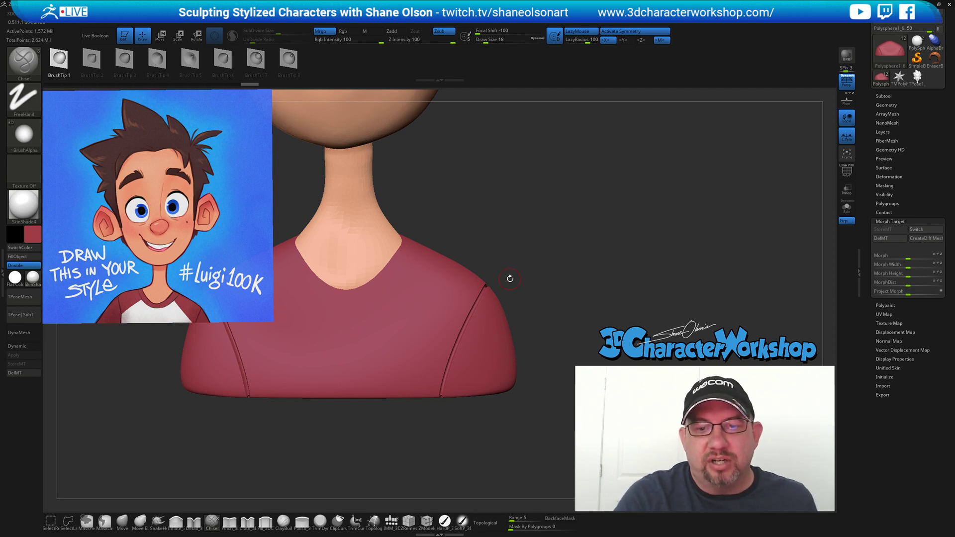
{"action": "key", "text": "s"}
{"action": "left_click_drag", "start_coordinate": [515, 281], "coordinate": [512, 281]}
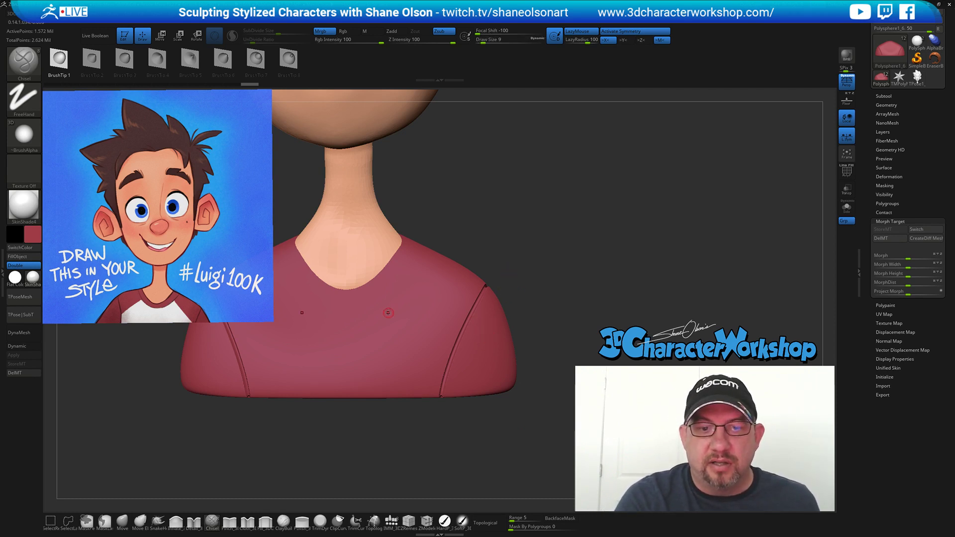
Carve a looping test stroke on the shirt's chest and undo it.
{"action": "mouse_move", "coordinate": [398, 299]}
{"action": "left_mouse_down"}
{"action": "mouse_move", "coordinate": [387, 361]}
{"action": "mouse_move", "coordinate": [399, 391]}
{"action": "mouse_move", "coordinate": [418, 351]}
{"action": "mouse_move", "coordinate": [405, 323]}
{"action": "mouse_move", "coordinate": [334, 305]}
{"action": "left_mouse_up"}
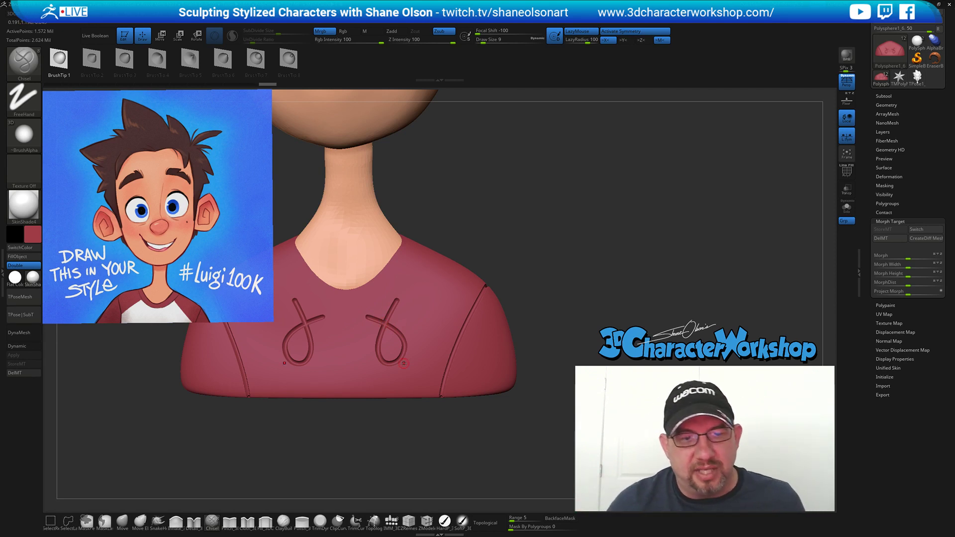
{"action": "key", "text": "ctrl"}
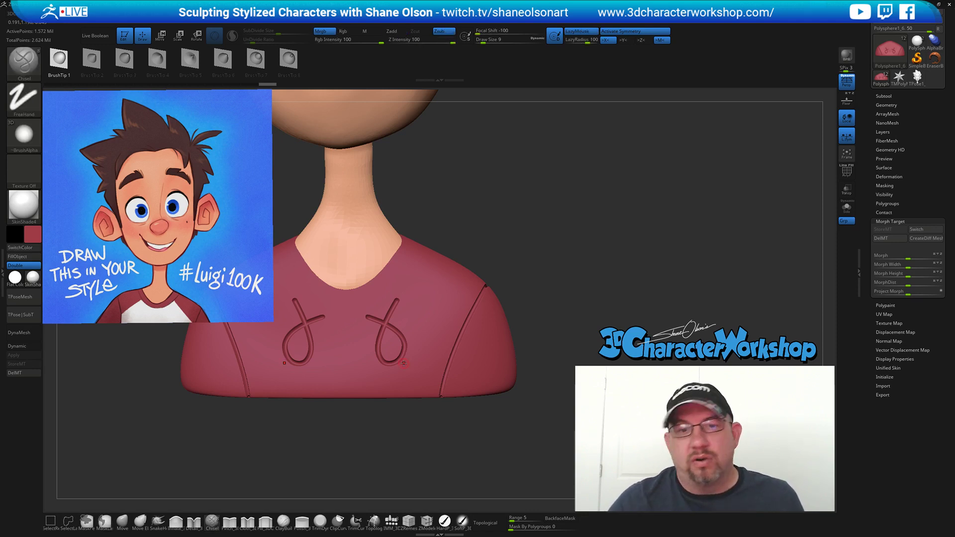
{"action": "key", "text": "ctrl+z"}
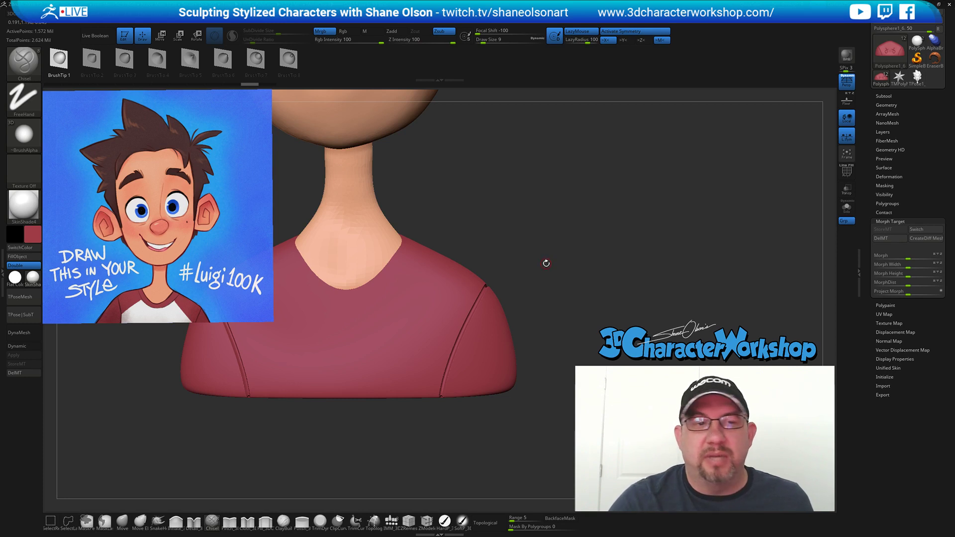
Try to carve a collar line along the neckline around the shoulder and back of the neck.
{"action": "left_click_drag", "start_coordinate": [539, 234], "coordinate": [548, 257], "text": "alt"}
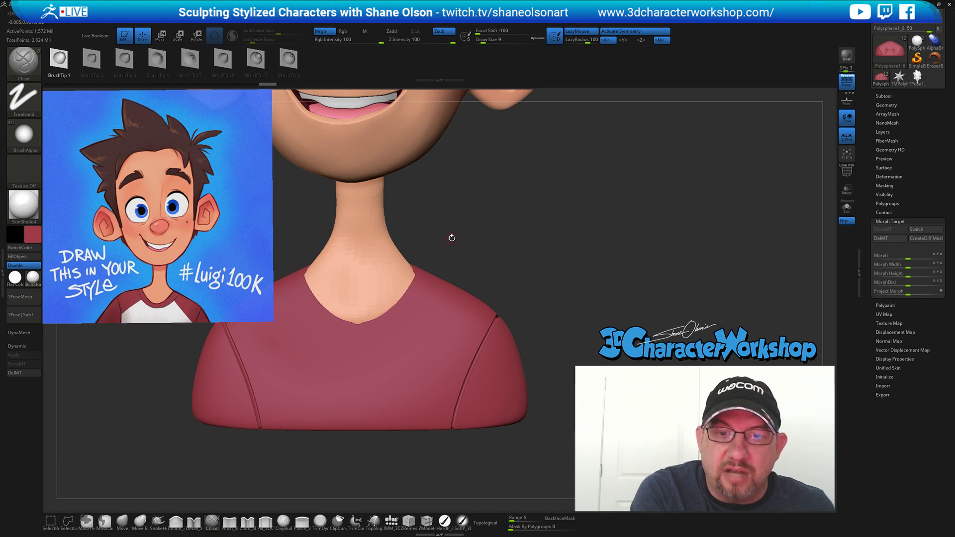
{"action": "left_click_drag", "start_coordinate": [580, 243], "coordinate": [542, 291]}
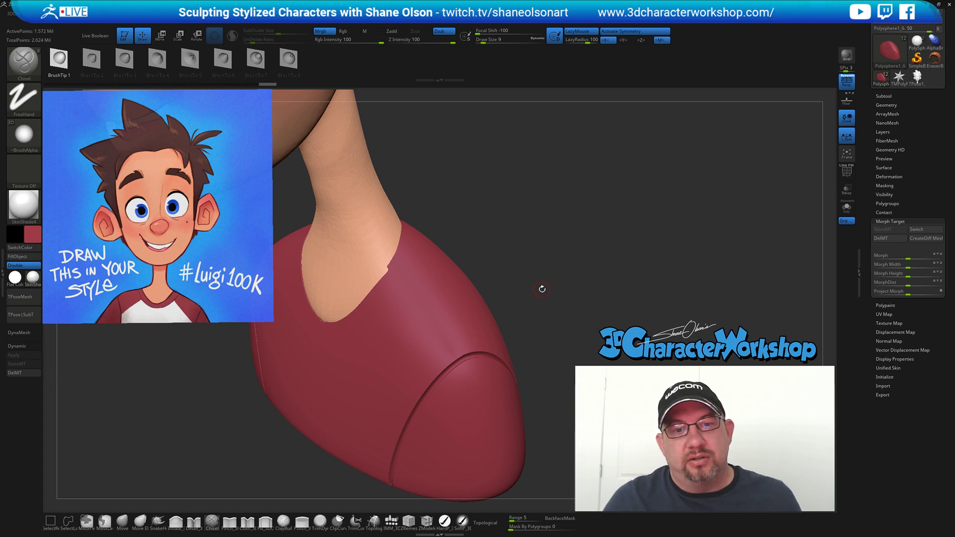
{"action": "mouse_move", "coordinate": [497, 211]}
{"action": "left_mouse_down"}
{"action": "mouse_move", "coordinate": [483, 246]}
{"action": "mouse_move", "coordinate": [467, 214]}
{"action": "mouse_move", "coordinate": [492, 229]}
{"action": "left_mouse_up"}
{"action": "right_click_drag", "start_coordinate": [375, 274], "coordinate": [370, 284]}
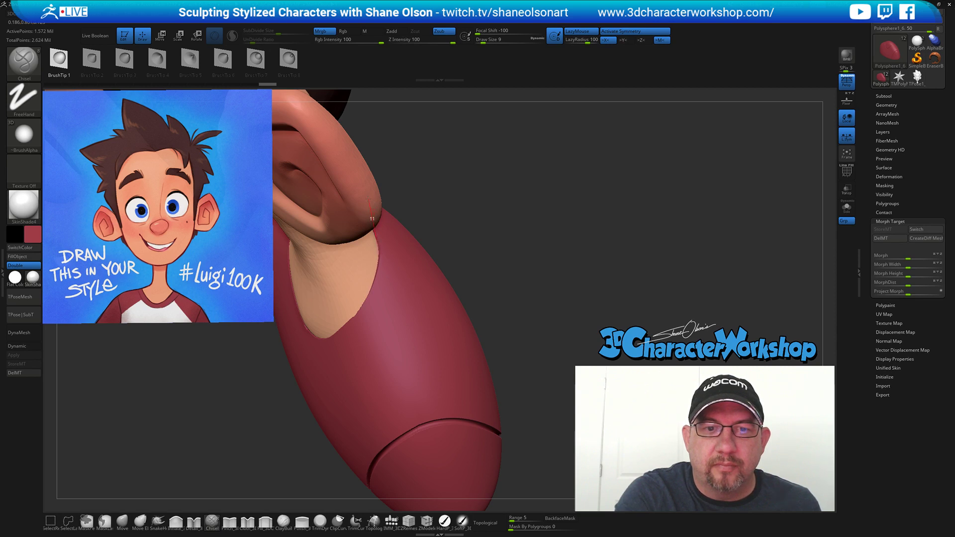
{"action": "left_click_drag", "start_coordinate": [362, 195], "coordinate": [364, 195]}
{"action": "left_click_drag", "start_coordinate": [560, 221], "coordinate": [507, 279]}
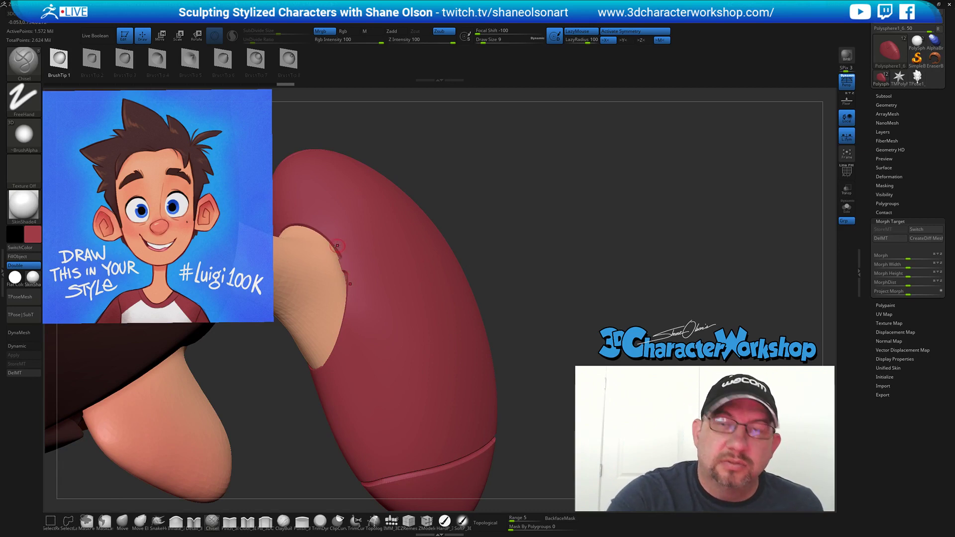
{"action": "right_click_drag", "start_coordinate": [336, 249], "coordinate": [342, 275]}
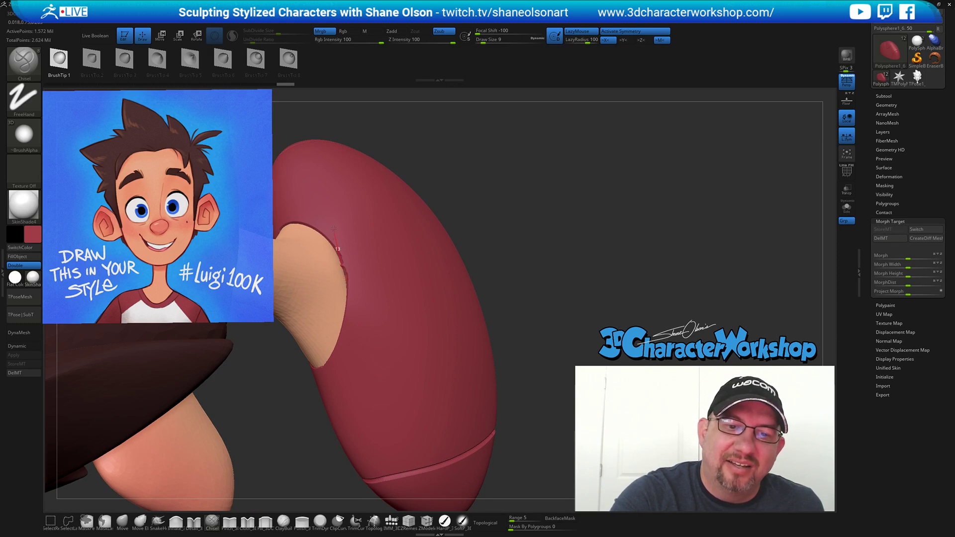
{"action": "left_click_drag", "start_coordinate": [518, 279], "coordinate": [542, 279]}
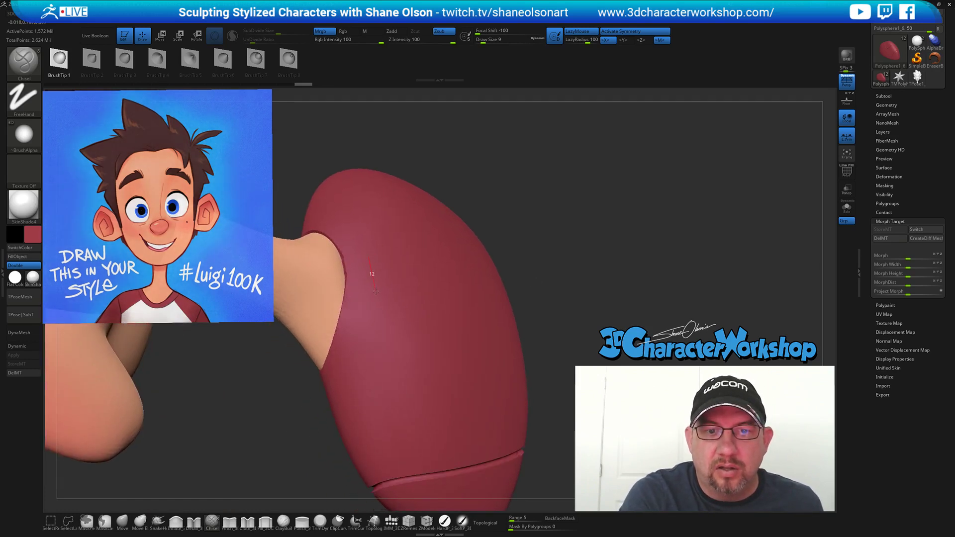
Carve a collar groove parallel to the neckline, running from the back over the shoulders toward the front.
{"action": "left_click_drag", "start_coordinate": [375, 297], "coordinate": [333, 386]}
{"action": "right_click_drag", "start_coordinate": [461, 363], "coordinate": [530, 315]}
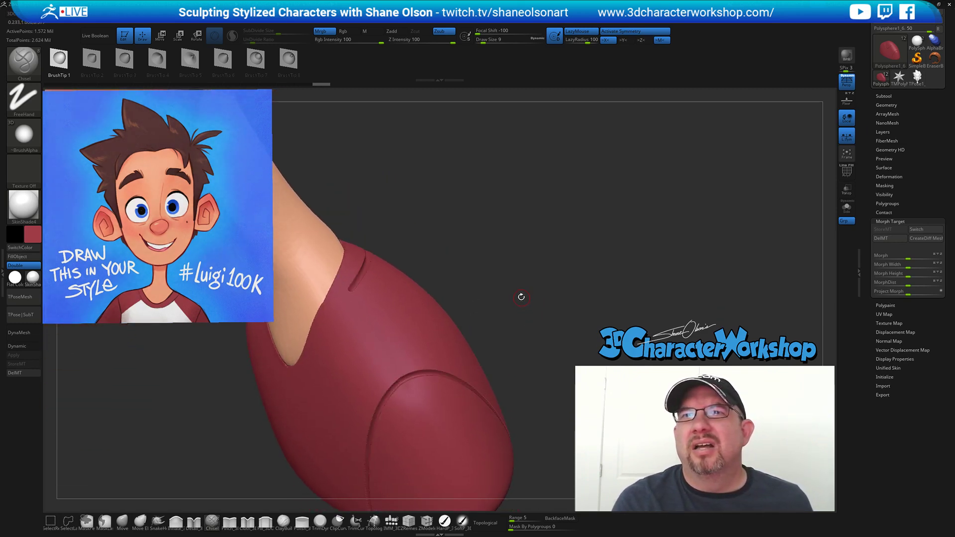
{"action": "mouse_move", "coordinate": [509, 279]}
{"action": "left_mouse_down"}
{"action": "mouse_move", "coordinate": [554, 281]}
{"action": "mouse_move", "coordinate": [449, 293]}
{"action": "left_mouse_up"}
{"action": "mouse_move", "coordinate": [443, 270]}
{"action": "right_mouse_down", "text": "alt"}
{"action": "mouse_move", "coordinate": [441, 246]}
{"action": "mouse_move", "coordinate": [417, 277]}
{"action": "mouse_move", "coordinate": [359, 271]}
{"action": "mouse_move", "coordinate": [416, 286]}
{"action": "right_mouse_up", "text": "alt"}
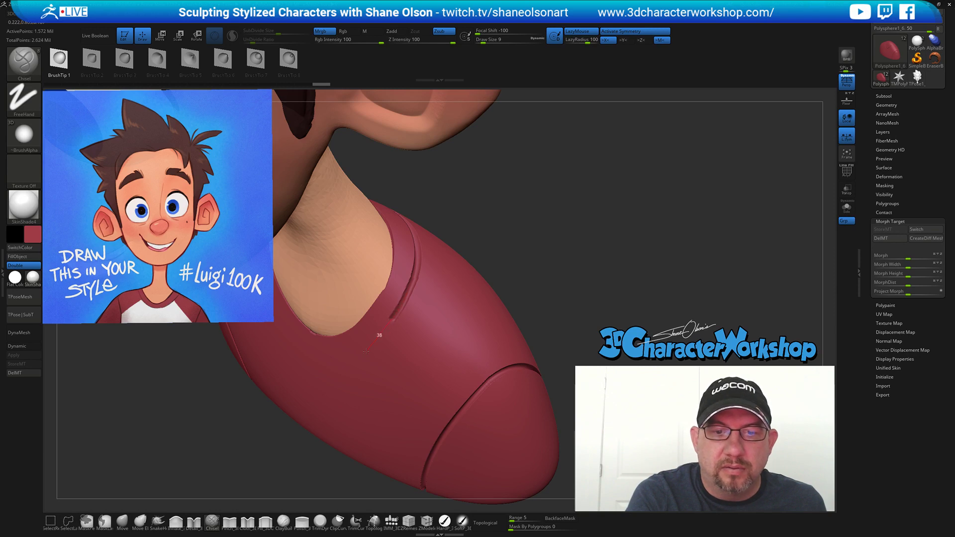
{"action": "left_click_drag", "start_coordinate": [349, 359], "coordinate": [344, 364]}
{"action": "mouse_move", "coordinate": [525, 305]}
{"action": "left_mouse_down"}
{"action": "mouse_move", "coordinate": [506, 279]}
{"action": "mouse_move", "coordinate": [498, 312]}
{"action": "mouse_move", "coordinate": [475, 274]}
{"action": "mouse_move", "coordinate": [420, 312]}
{"action": "left_mouse_up"}
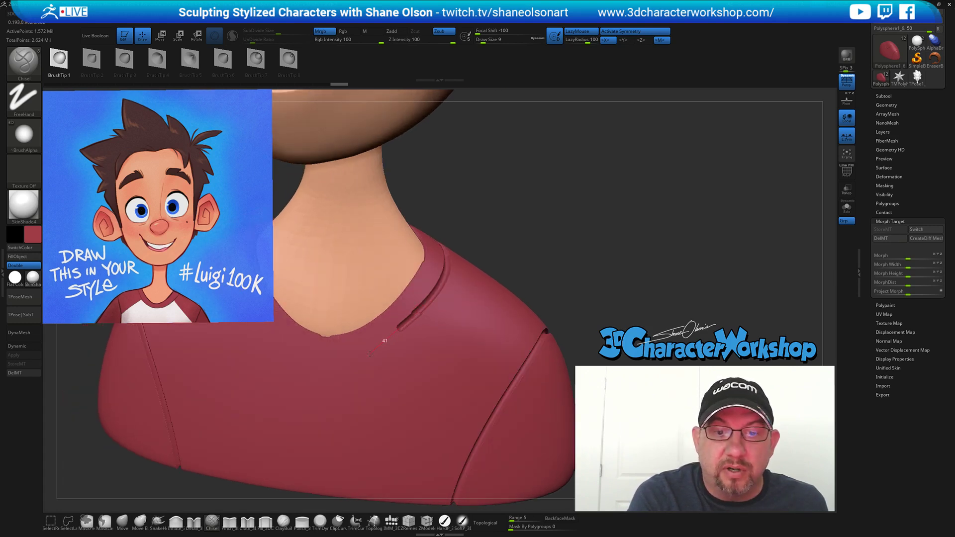
Carve the collar groove across the front of the neckline, redoing the stroke to close the line cleanly at the middle.
{"action": "left_click_drag", "start_coordinate": [327, 368], "coordinate": [288, 363]}
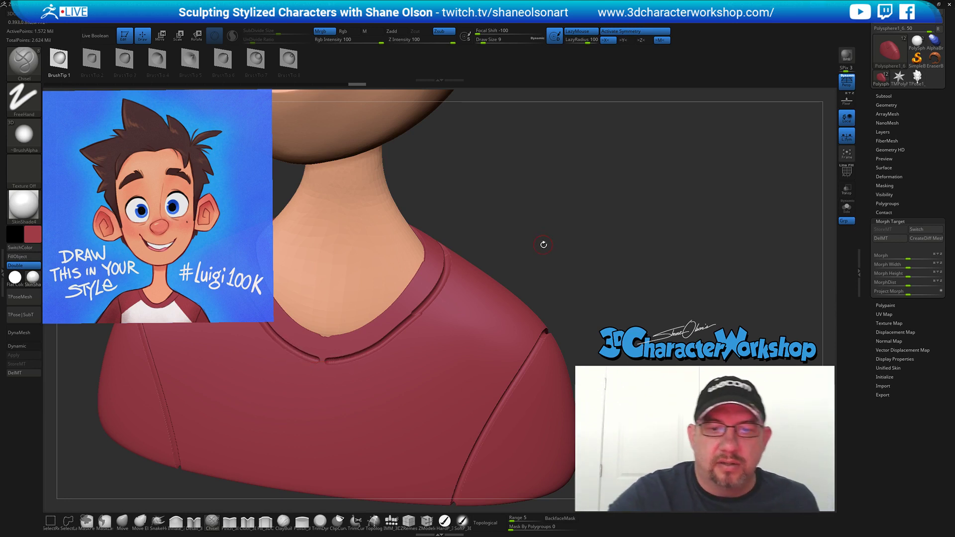
{"action": "mouse_move", "coordinate": [556, 263]}
{"action": "left_mouse_down"}
{"action": "mouse_move", "coordinate": [565, 271]}
{"action": "mouse_move", "coordinate": [569, 261]}
{"action": "left_mouse_up"}
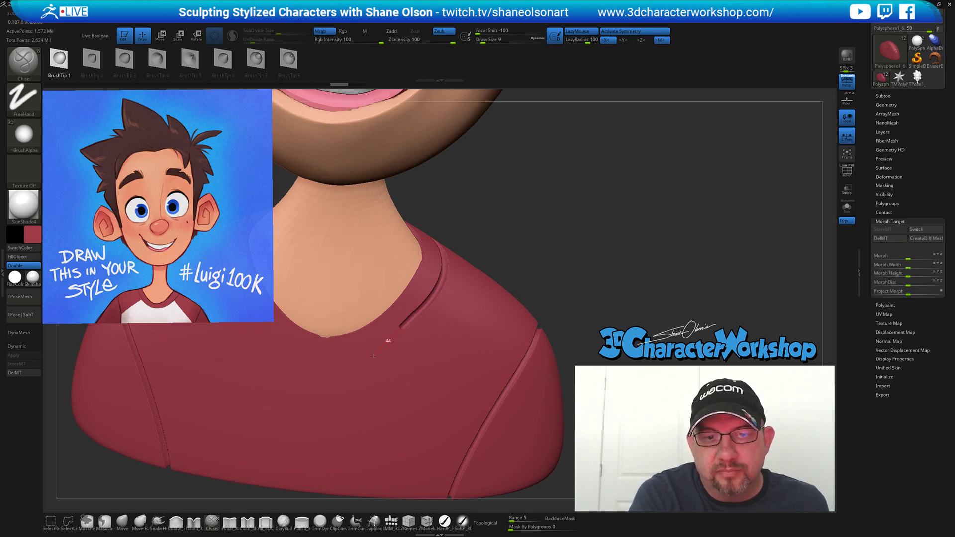
{"action": "left_click_drag", "start_coordinate": [311, 364], "coordinate": [283, 351]}
{"action": "right_click_drag", "start_coordinate": [365, 311], "coordinate": [276, 372], "text": "ctrl"}
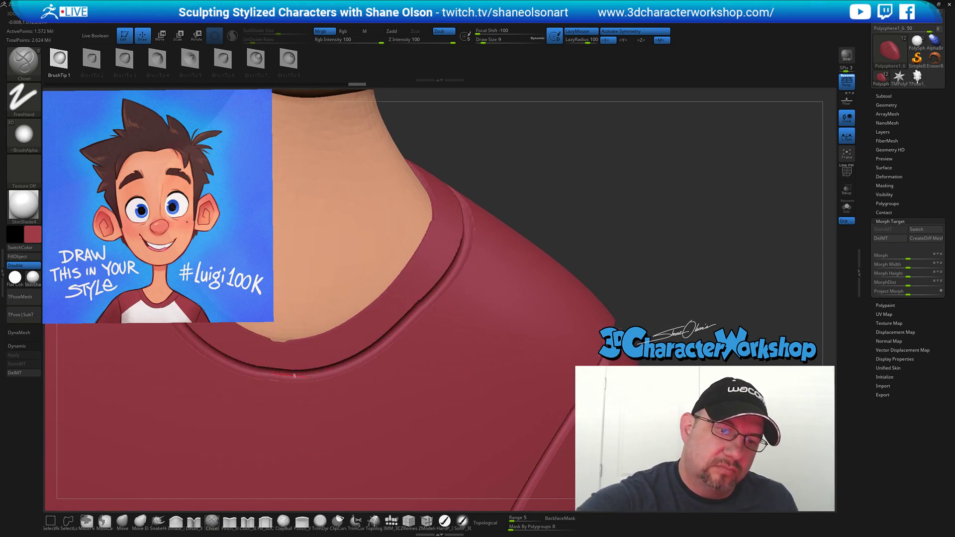
{"action": "left_click_drag", "start_coordinate": [313, 377], "coordinate": [319, 378]}
{"action": "mouse_move", "coordinate": [432, 384]}
{"action": "right_mouse_down", "text": "ctrl"}
{"action": "mouse_move", "coordinate": [581, 322]}
{"action": "mouse_move", "coordinate": [575, 301]}
{"action": "mouse_move", "coordinate": [580, 324]}
{"action": "mouse_move", "coordinate": [602, 321]}
{"action": "mouse_move", "coordinate": [589, 324]}
{"action": "mouse_move", "coordinate": [594, 290]}
{"action": "right_mouse_up", "text": "ctrl"}
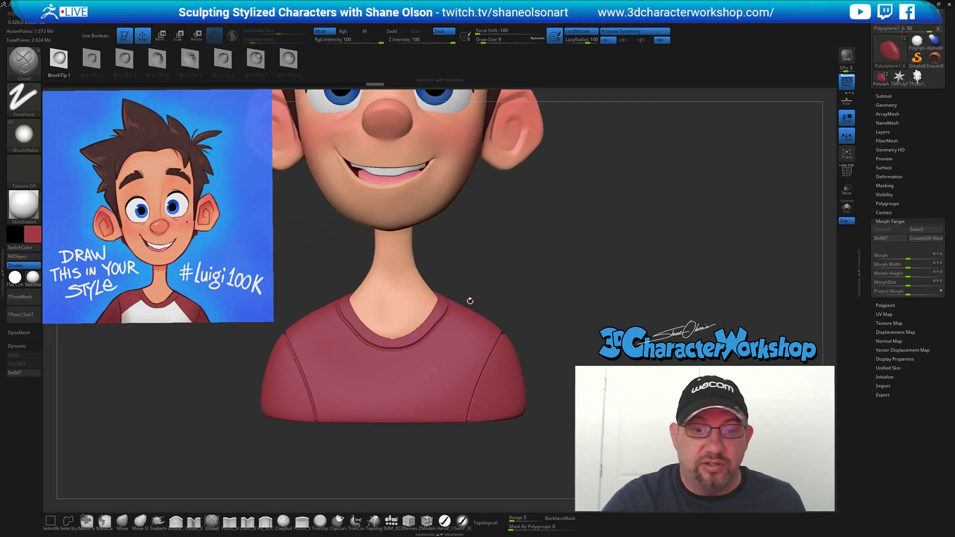
Carve mirrored diagonal seams from the collar toward the sleeve seams on the front and back of the shirt.
{"action": "right_click_drag", "start_coordinate": [470, 304], "coordinate": [471, 332], "text": "ctrl"}
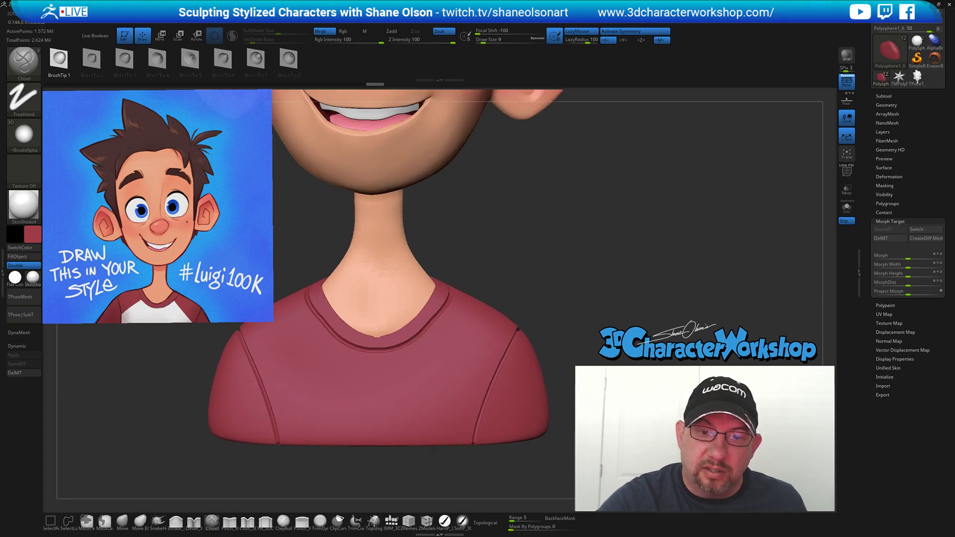
{"action": "left_click_drag", "start_coordinate": [455, 358], "coordinate": [517, 404]}
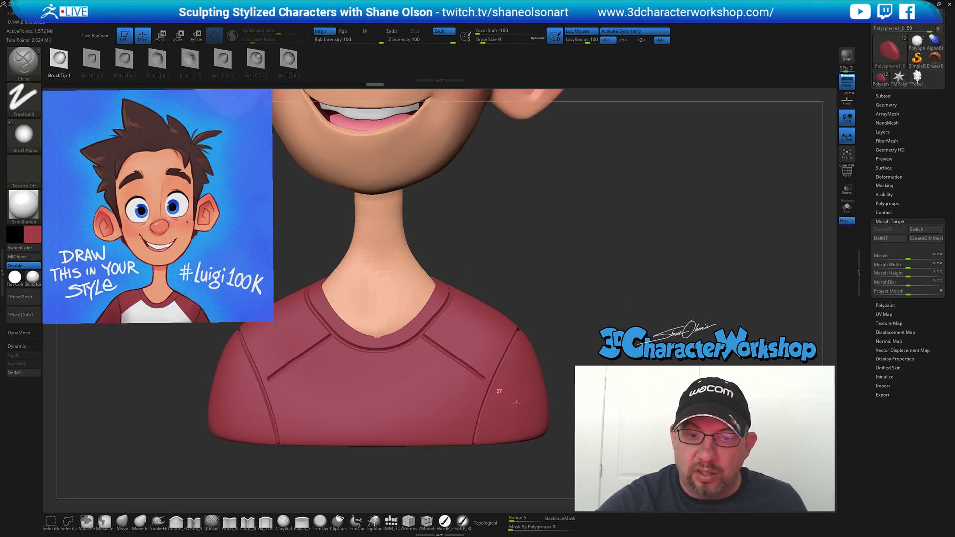
{"action": "right_click_drag", "start_coordinate": [519, 408], "coordinate": [566, 281]}
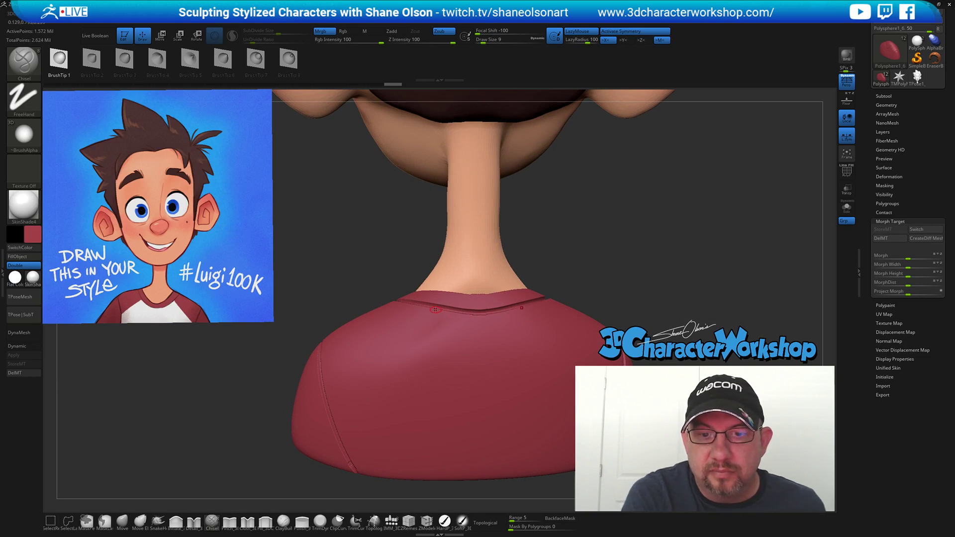
{"action": "left_click_drag", "start_coordinate": [400, 326], "coordinate": [290, 386]}
{"action": "mouse_move", "coordinate": [290, 386]}
{"action": "right_mouse_down"}
{"action": "mouse_move", "coordinate": [499, 343]}
{"action": "mouse_move", "coordinate": [529, 367]}
{"action": "mouse_move", "coordinate": [508, 286]}
{"action": "mouse_move", "coordinate": [524, 301]}
{"action": "mouse_move", "coordinate": [512, 339]}
{"action": "right_mouse_up"}
Examine the shirt's collar, diagonal seams and sleeve seams from the front, side and close up.
{"action": "key", "text": "s"}
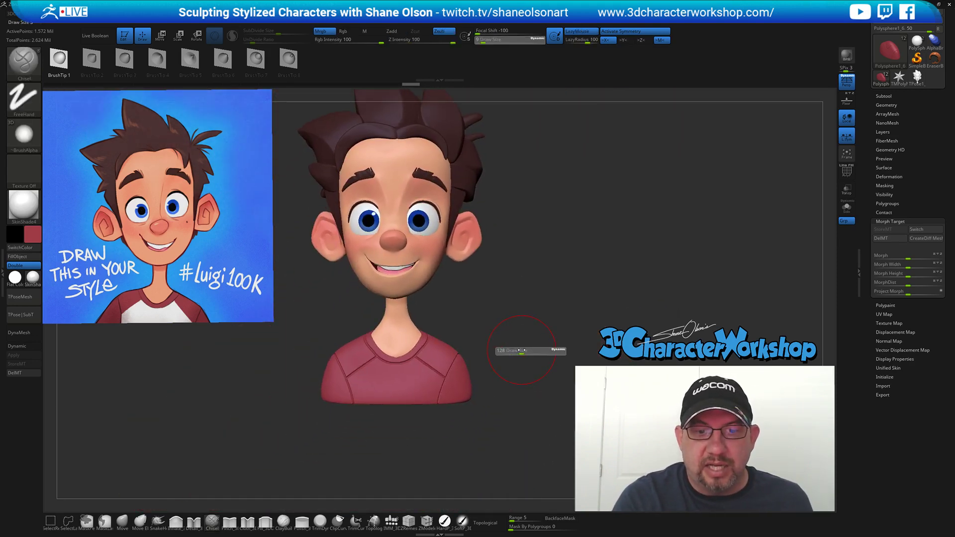
{"action": "left_click_drag", "start_coordinate": [521, 350], "coordinate": [520, 350]}
{"action": "key", "text": "s"}
{"action": "left_click_drag", "start_coordinate": [513, 295], "coordinate": [513, 295]}
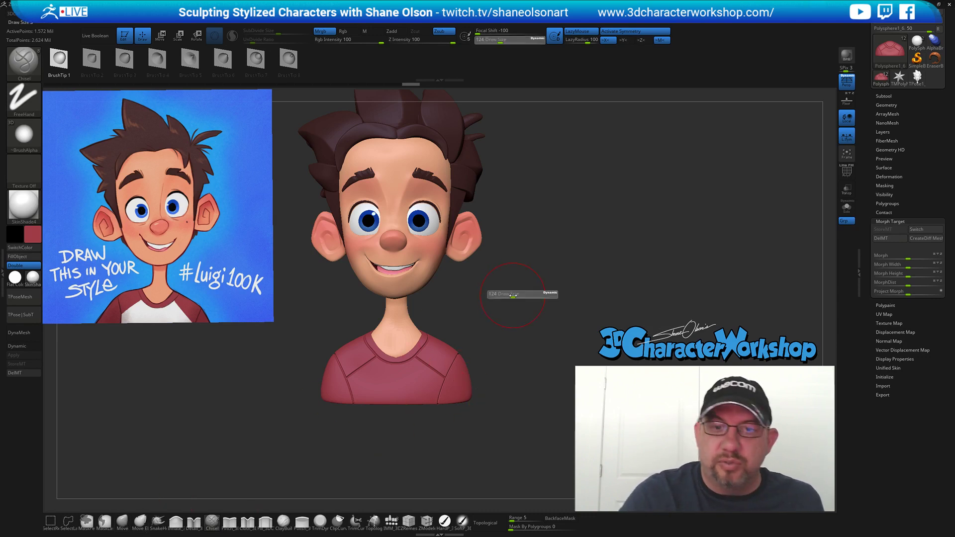
{"action": "key", "text": "shift"}
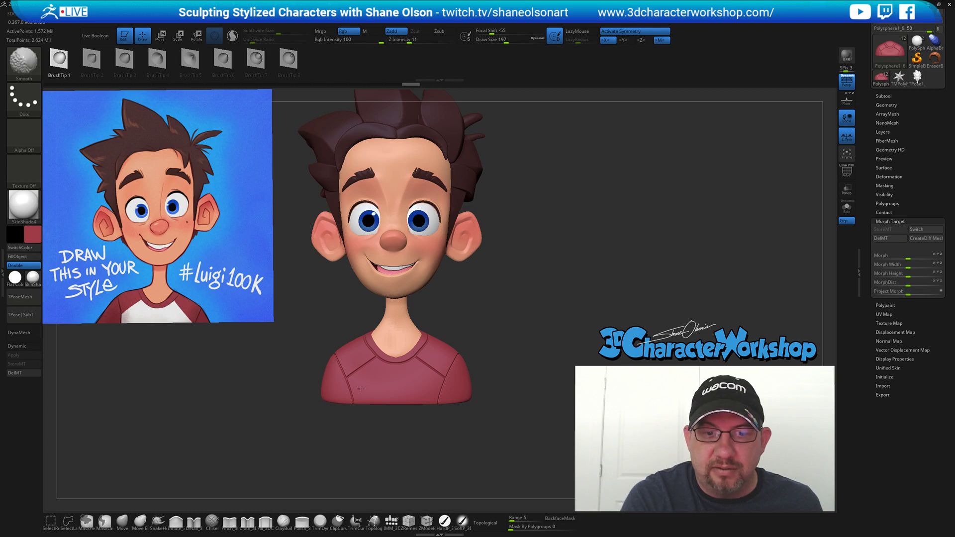
{"action": "left_click_drag", "start_coordinate": [543, 331], "coordinate": [472, 351]}
{"action": "key", "text": "shift"}
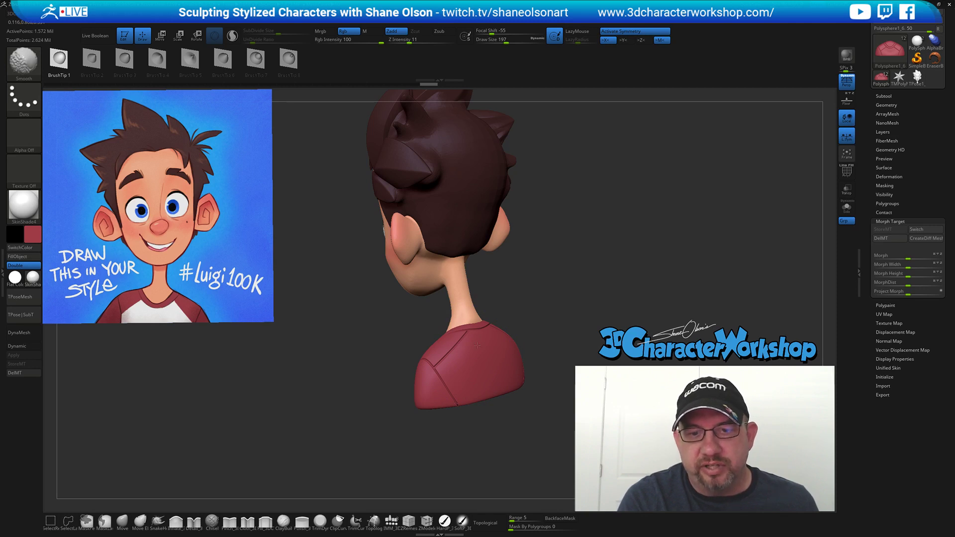
{"action": "mouse_move", "coordinate": [537, 334]}
{"action": "left_mouse_down"}
{"action": "mouse_move", "coordinate": [583, 320]}
{"action": "mouse_move", "coordinate": [479, 324]}
{"action": "mouse_move", "coordinate": [499, 398]}
{"action": "left_mouse_up"}
{"action": "key", "text": "shift"}
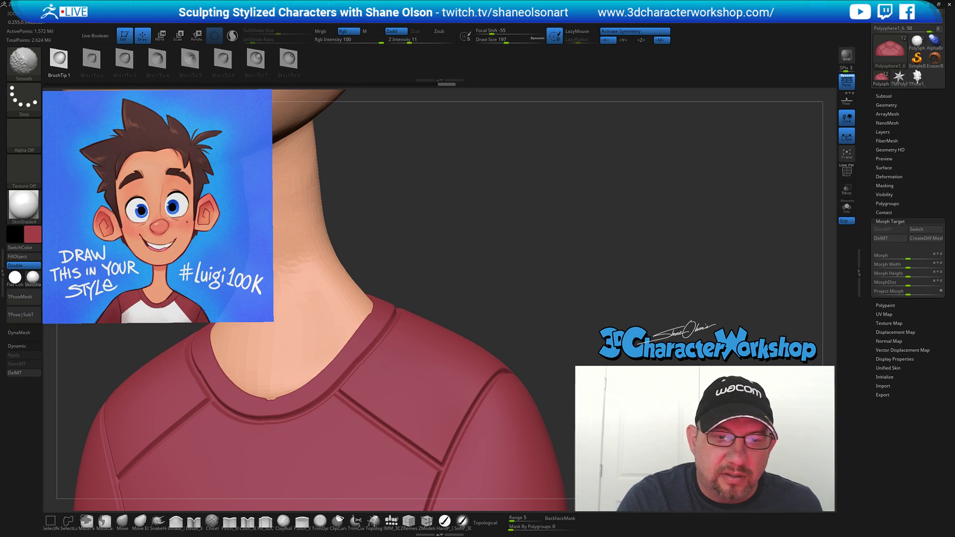
{"action": "mouse_move", "coordinate": [572, 319]}
{"action": "left_mouse_down", "text": "alt"}
{"action": "mouse_move", "coordinate": [551, 310]}
{"action": "mouse_move", "coordinate": [557, 301]}
{"action": "mouse_move", "coordinate": [542, 312]}
{"action": "mouse_move", "coordinate": [550, 297]}
{"action": "left_mouse_up", "text": "alt"}
{"action": "key", "text": "s"}
{"action": "key", "text": "s"}
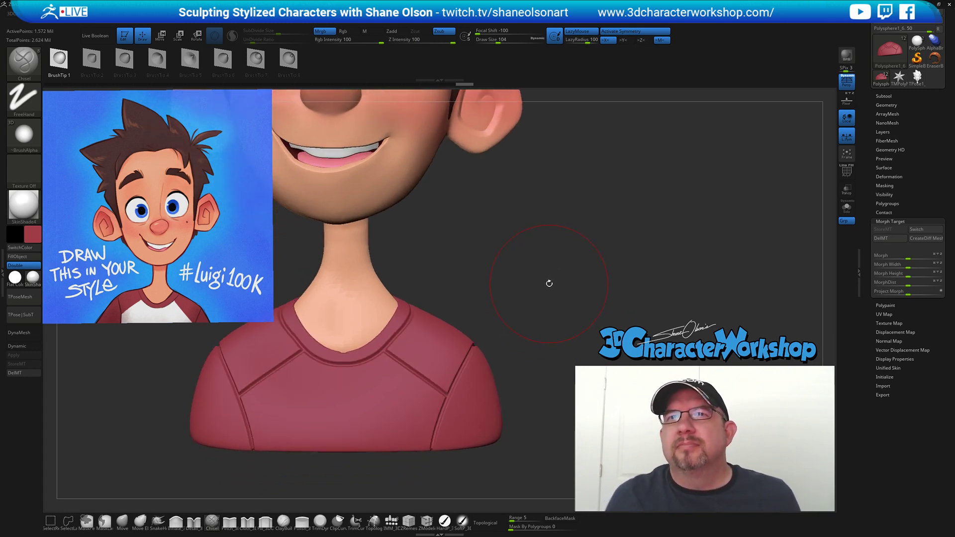
{"action": "key", "text": "s"}
{"action": "mouse_move", "coordinate": [558, 273]}
{"action": "left_mouse_down"}
{"action": "mouse_move", "coordinate": [550, 272]}
{"action": "mouse_move", "coordinate": [569, 257]}
{"action": "mouse_move", "coordinate": [571, 267]}
{"action": "mouse_move", "coordinate": [523, 265]}
{"action": "mouse_move", "coordinate": [534, 270]}
{"action": "left_mouse_up"}
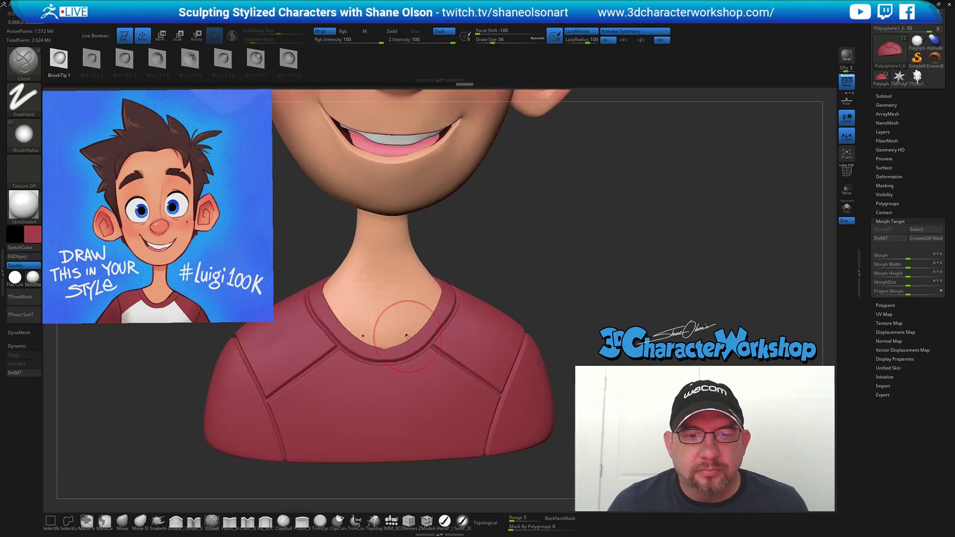
Turn off the Move brush's Topological option and nudge the front centre of the collar groove into a cleaner curve with a small brush.
{"action": "key", "text": "shift"}
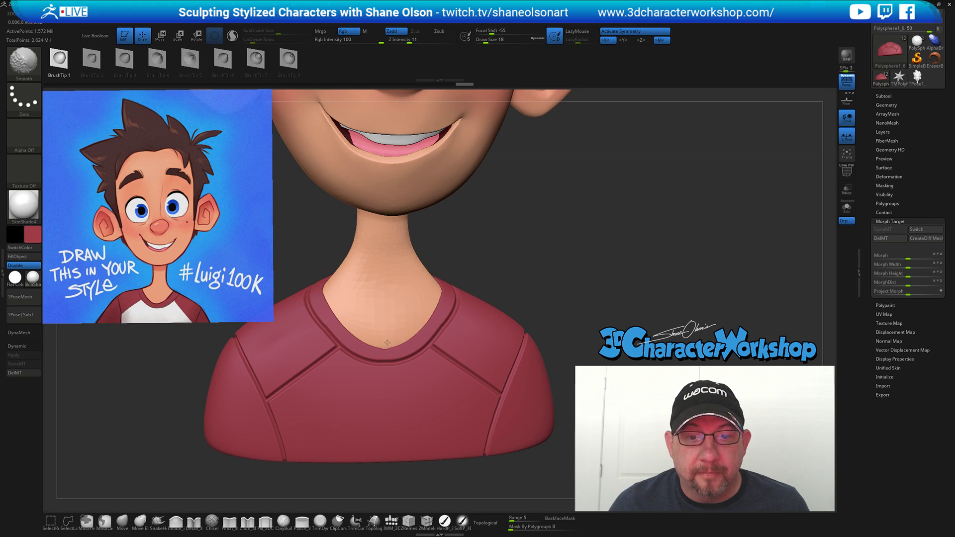
{"action": "left_click", "coordinate": [122, 521]}
{"action": "key", "text": "s"}
{"action": "left_click", "coordinate": [531, 264]}
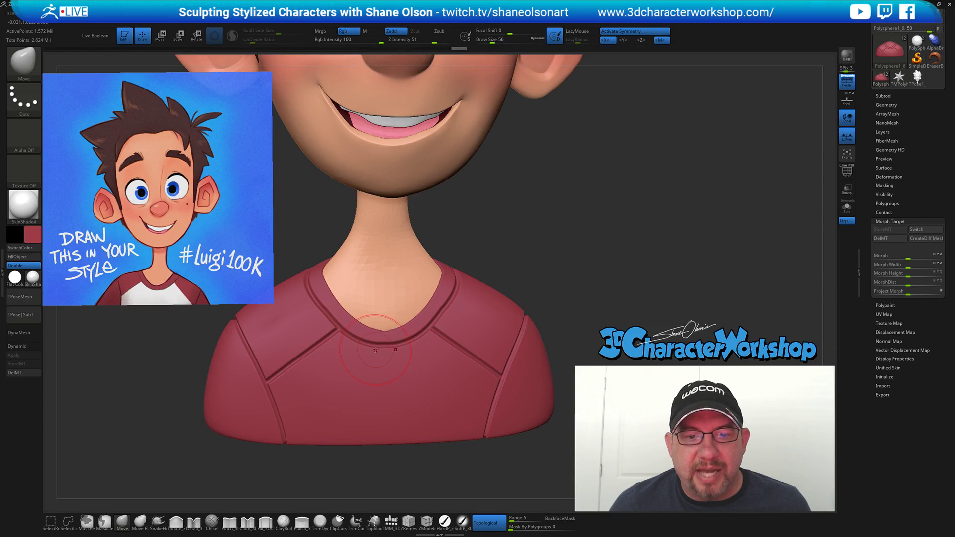
{"action": "key", "text": "s"}
{"action": "left_click_drag", "start_coordinate": [385, 348], "coordinate": [385, 347]}
{"action": "left_click", "coordinate": [489, 523]}
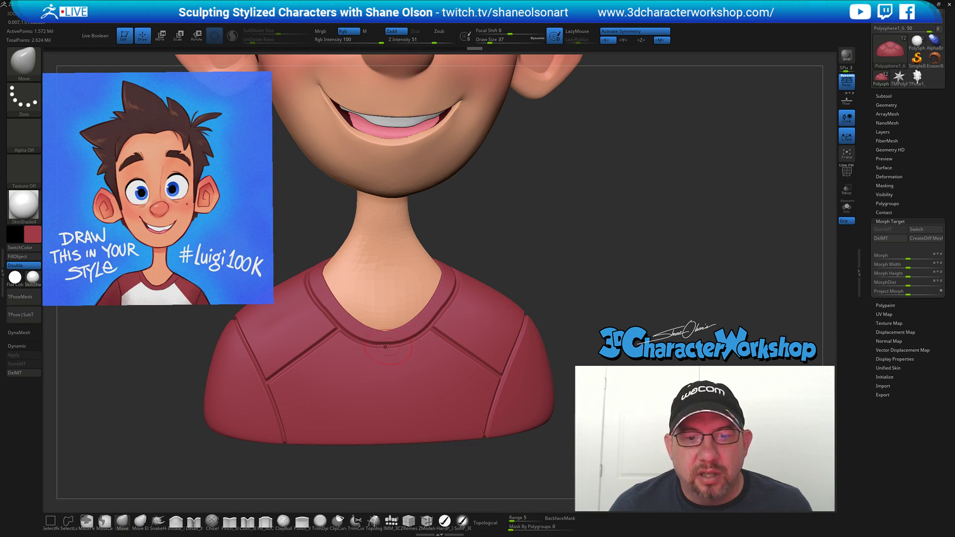
{"action": "key", "text": "bracketleft"}
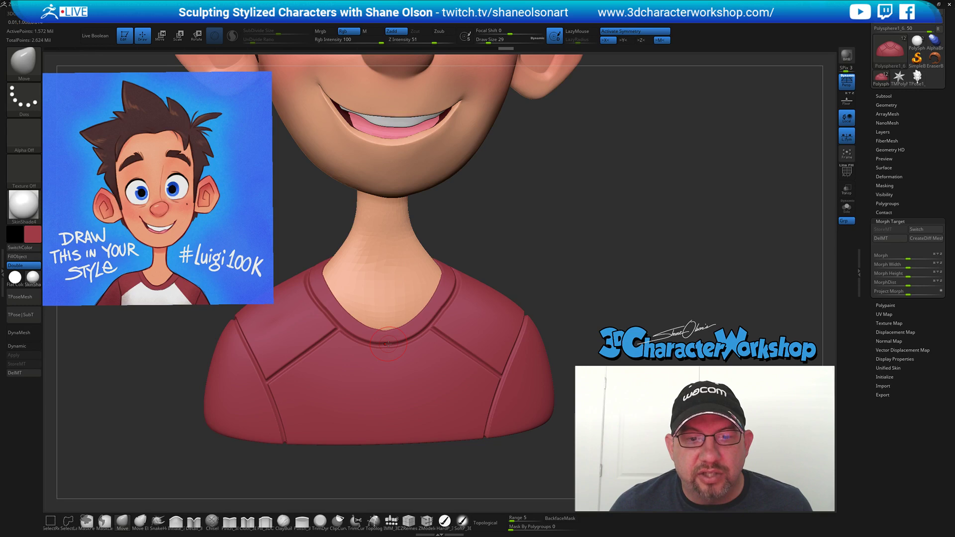
{"action": "left_click_drag", "start_coordinate": [569, 249], "coordinate": [597, 237]}
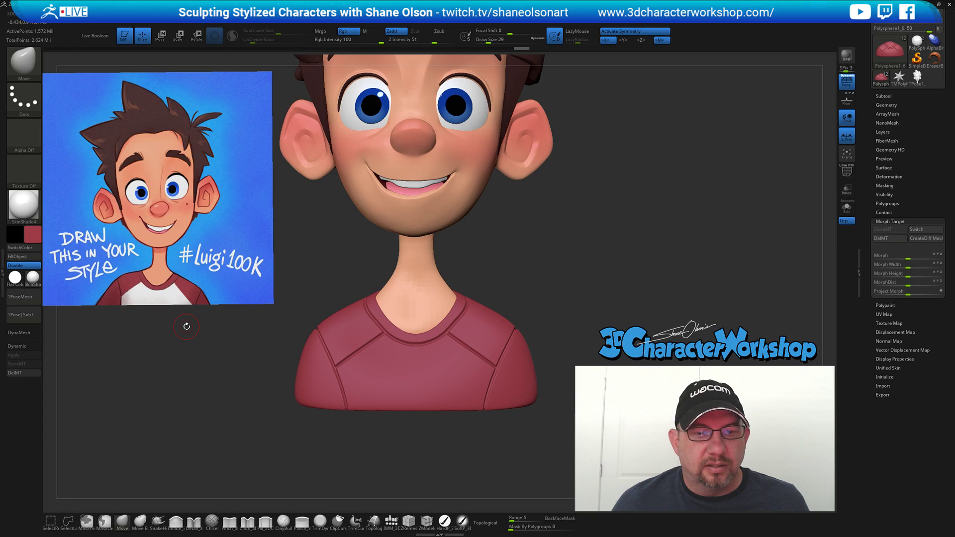
Widen and round out the mirrored ends of the shirt's base from below with the Move brush at draw size 140.
{"action": "key", "text": "s"}
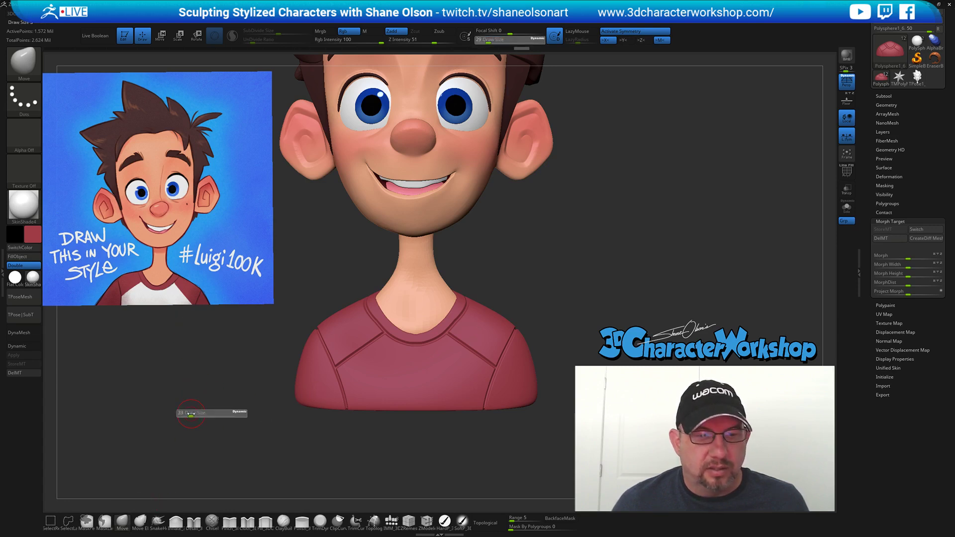
{"action": "mouse_move", "coordinate": [549, 425]}
{"action": "left_mouse_down", "text": "alt"}
{"action": "mouse_move", "coordinate": [478, 401]}
{"action": "mouse_move", "coordinate": [481, 380]}
{"action": "left_mouse_up", "text": "alt"}
{"action": "key", "text": "s"}
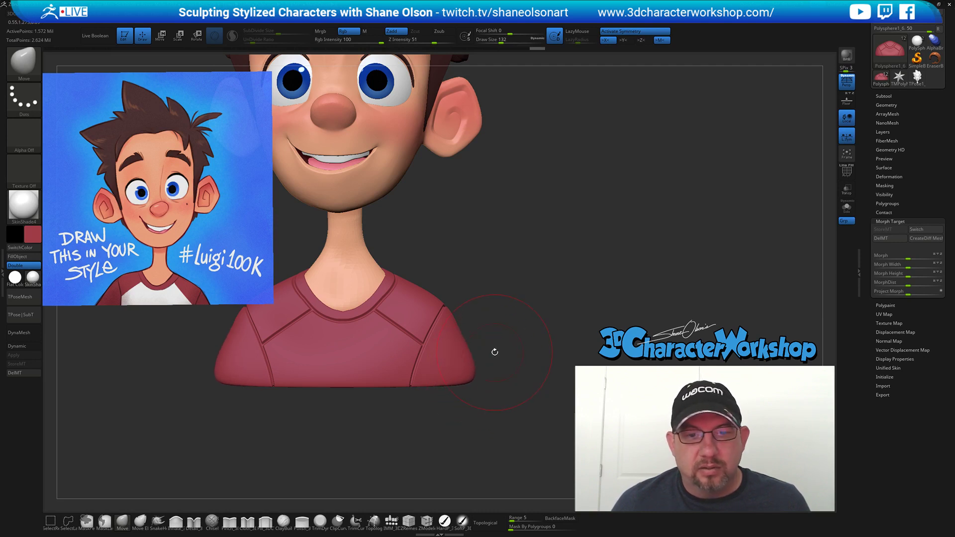
{"action": "key", "text": "s"}
{"action": "left_click_drag", "start_coordinate": [535, 334], "coordinate": [529, 335]}
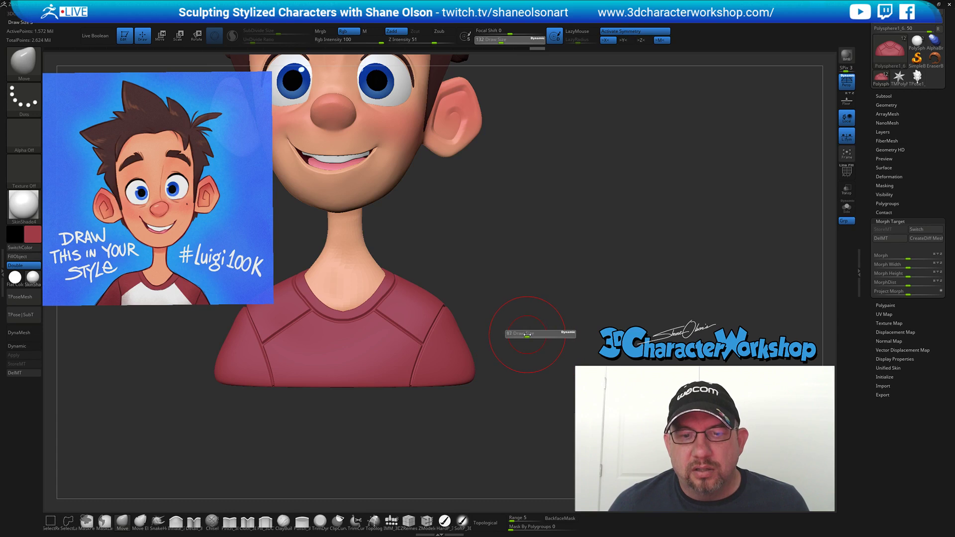
{"action": "mouse_move", "coordinate": [535, 390]}
{"action": "left_mouse_down"}
{"action": "mouse_move", "coordinate": [537, 298]}
{"action": "mouse_move", "coordinate": [533, 314]}
{"action": "left_mouse_up"}
{"action": "key", "text": "s"}
{"action": "key", "text": "s"}
{"action": "left_click_drag", "start_coordinate": [534, 315], "coordinate": [538, 316]}
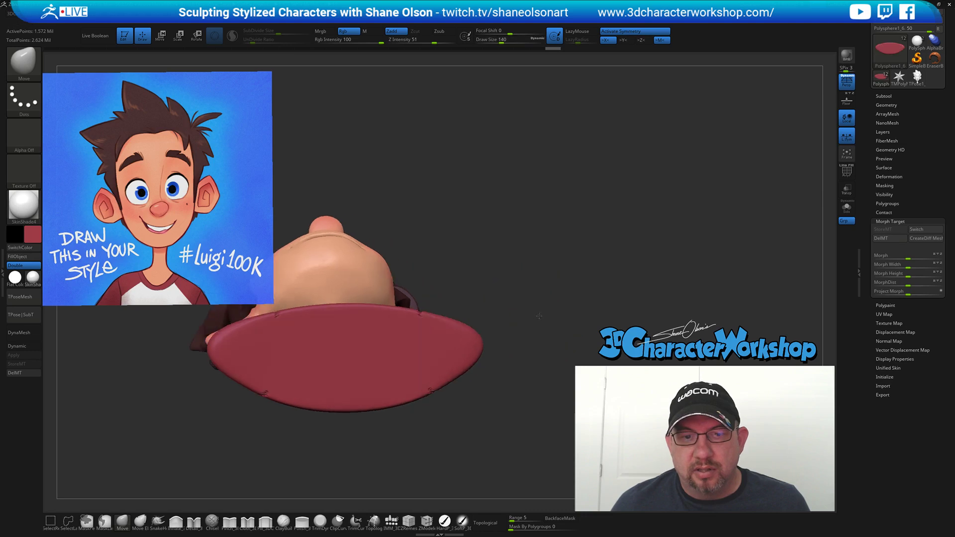
{"action": "left_click_drag", "start_coordinate": [460, 356], "coordinate": [456, 342]}
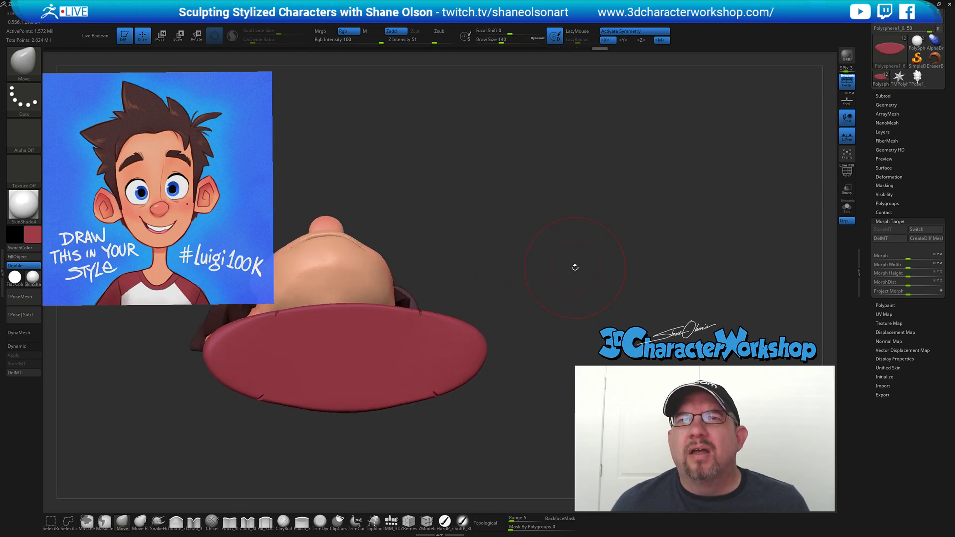
{"action": "mouse_move", "coordinate": [572, 261]}
{"action": "left_mouse_down"}
{"action": "mouse_move", "coordinate": [562, 243]}
{"action": "mouse_move", "coordinate": [574, 217]}
{"action": "mouse_move", "coordinate": [547, 297]}
{"action": "left_mouse_up"}
{"action": "mouse_move", "coordinate": [519, 350]}
{"action": "left_mouse_down", "text": "alt"}
{"action": "mouse_move", "coordinate": [520, 366]}
{"action": "mouse_move", "coordinate": [466, 365]}
{"action": "left_mouse_up", "text": "alt"}
Refine the shirt's lower sides and the ends of its base with the Move brush, working from below at draw size 158.
{"action": "key", "text": "s"}
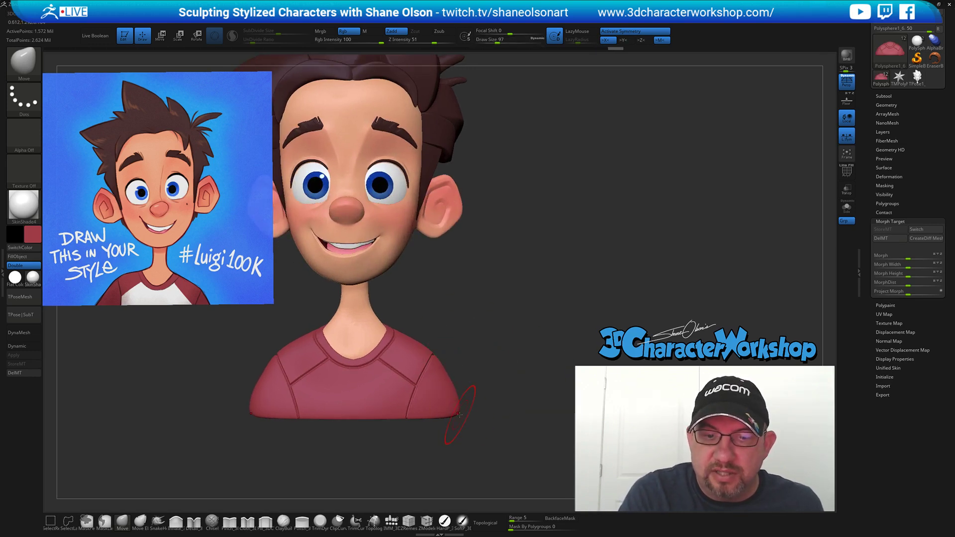
{"action": "left_click_drag", "start_coordinate": [514, 354], "coordinate": [494, 343]}
{"action": "key", "text": "s"}
{"action": "left_click_drag", "start_coordinate": [485, 382], "coordinate": [492, 382]}
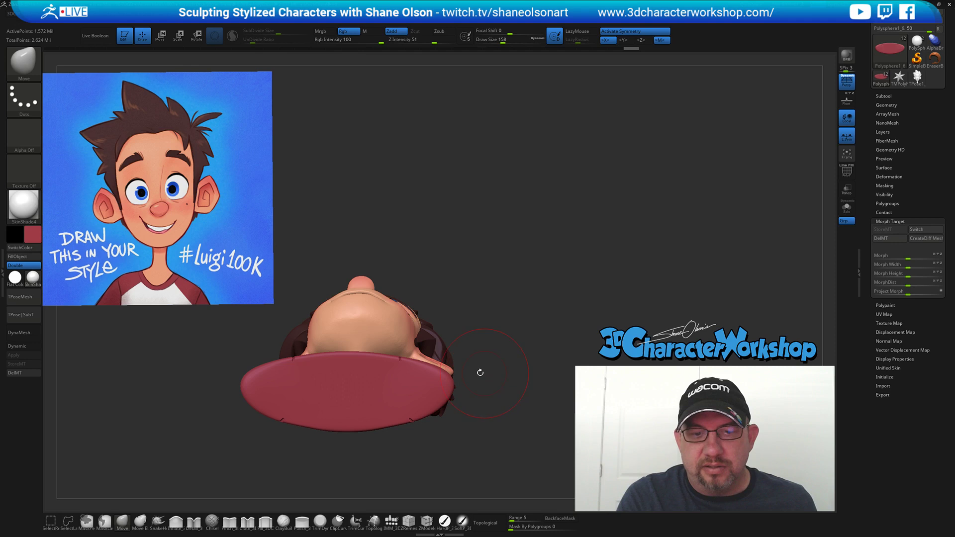
{"action": "left_click_drag", "start_coordinate": [433, 389], "coordinate": [436, 390]}
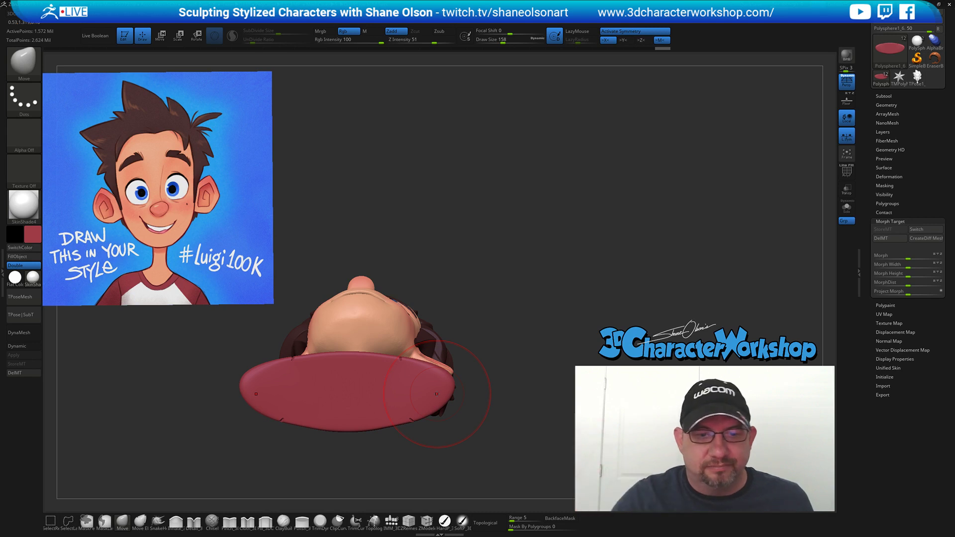
{"action": "mouse_move", "coordinate": [504, 296]}
{"action": "left_mouse_down"}
{"action": "mouse_move", "coordinate": [501, 372]}
{"action": "mouse_move", "coordinate": [444, 357]}
{"action": "left_mouse_up"}
{"action": "key", "text": "s"}
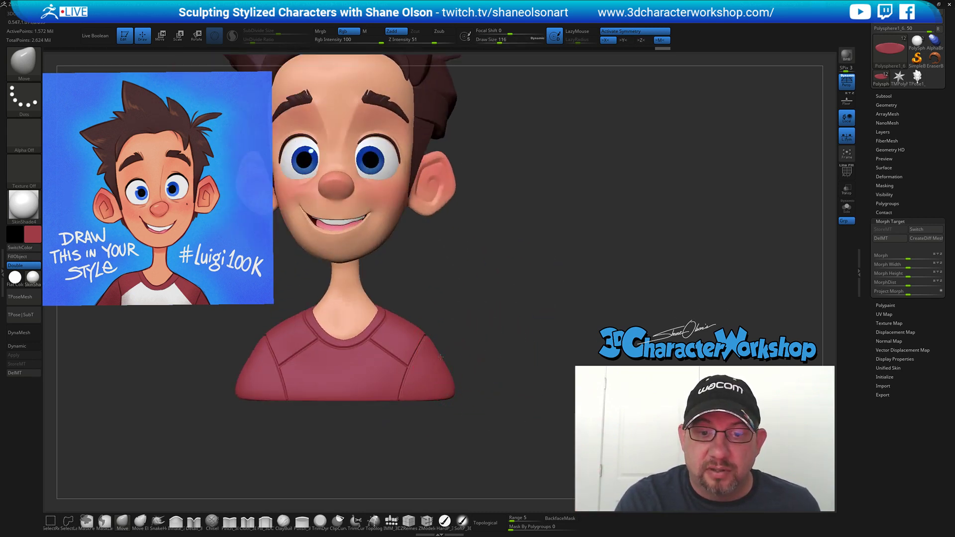
{"action": "left_click_drag", "start_coordinate": [478, 321], "coordinate": [516, 313]}
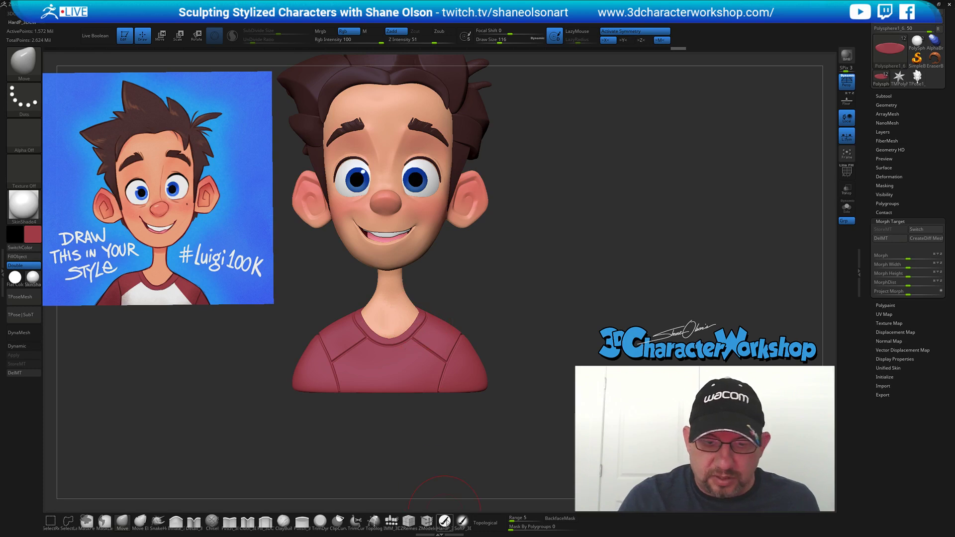
Sample the white of the reference image's shirt and paint the front panel with the HardP_3DCW brush.
{"action": "left_click", "coordinate": [444, 521]}
{"action": "key", "text": "z"}
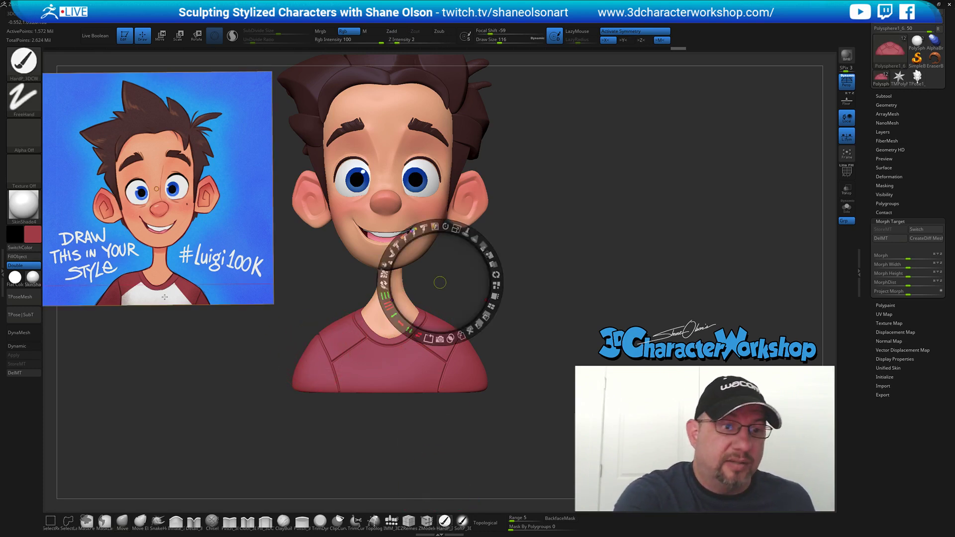
{"action": "key", "text": "c"}
{"action": "key", "text": "z"}
{"action": "key", "text": "s"}
{"action": "mouse_move", "coordinate": [555, 326]}
{"action": "left_mouse_down"}
{"action": "mouse_move", "coordinate": [521, 302]}
{"action": "mouse_move", "coordinate": [544, 365]}
{"action": "mouse_move", "coordinate": [542, 330]}
{"action": "mouse_move", "coordinate": [558, 320]}
{"action": "mouse_move", "coordinate": [561, 330]}
{"action": "mouse_move", "coordinate": [501, 250]}
{"action": "mouse_move", "coordinate": [514, 345]}
{"action": "mouse_move", "coordinate": [504, 356]}
{"action": "mouse_move", "coordinate": [514, 313]}
{"action": "left_mouse_up"}
{"action": "key", "text": "s"}
{"action": "mouse_move", "coordinate": [421, 318]}
{"action": "left_mouse_down"}
{"action": "mouse_move", "coordinate": [440, 298]}
{"action": "mouse_move", "coordinate": [436, 317]}
{"action": "mouse_move", "coordinate": [414, 334]}
{"action": "mouse_move", "coordinate": [429, 346]}
{"action": "mouse_move", "coordinate": [442, 330]}
{"action": "mouse_move", "coordinate": [433, 385]}
{"action": "mouse_move", "coordinate": [445, 343]}
{"action": "mouse_move", "coordinate": [465, 323]}
{"action": "mouse_move", "coordinate": [450, 304]}
{"action": "mouse_move", "coordinate": [469, 343]}
{"action": "mouse_move", "coordinate": [456, 368]}
{"action": "mouse_move", "coordinate": [463, 387]}
{"action": "left_mouse_up"}
Reduce the paint brush and fill the white up to the collar seam at the front of the shirt.
{"action": "mouse_move", "coordinate": [461, 352]}
{"action": "right_mouse_down"}
{"action": "mouse_move", "coordinate": [462, 365]}
{"action": "mouse_move", "coordinate": [435, 350]}
{"action": "mouse_move", "coordinate": [425, 330]}
{"action": "mouse_move", "coordinate": [444, 323]}
{"action": "mouse_move", "coordinate": [441, 309]}
{"action": "mouse_move", "coordinate": [426, 309]}
{"action": "mouse_move", "coordinate": [414, 292]}
{"action": "mouse_move", "coordinate": [419, 321]}
{"action": "right_mouse_up"}
{"action": "key", "text": "bracketleft"}
{"action": "key", "text": "bracketleft"}
{"action": "key", "text": "bracketleft"}
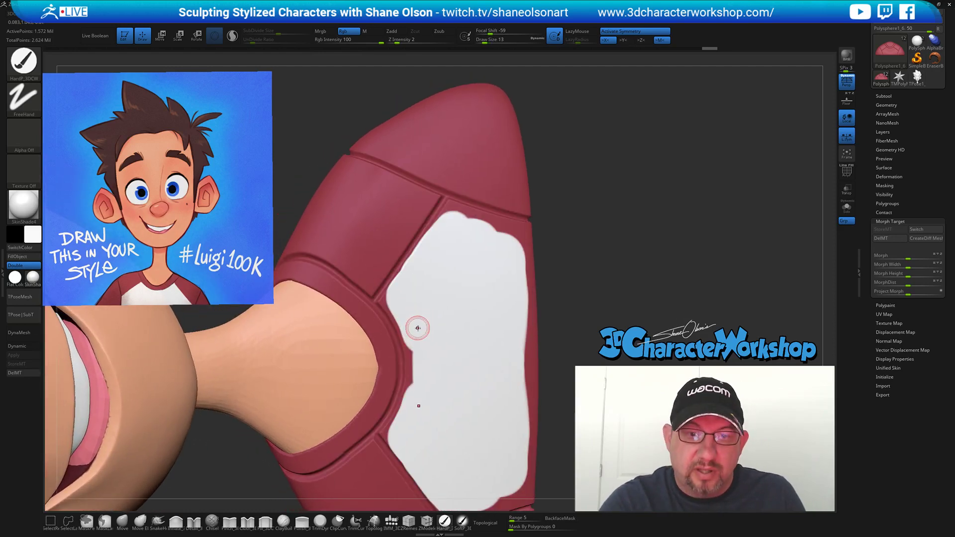
{"action": "mouse_move", "coordinate": [399, 287]}
{"action": "left_mouse_down"}
{"action": "mouse_move", "coordinate": [414, 263]}
{"action": "mouse_move", "coordinate": [387, 302]}
{"action": "mouse_move", "coordinate": [408, 357]}
{"action": "left_mouse_up"}
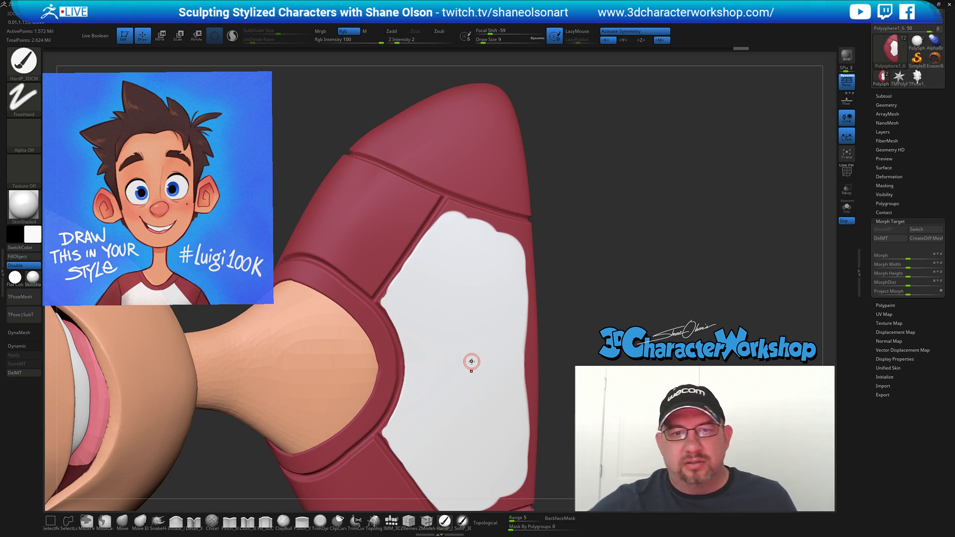
Browse the brush palette and the brush folders in LightBox.
{"action": "key", "text": "b"}
{"action": "key", "text": "b"}
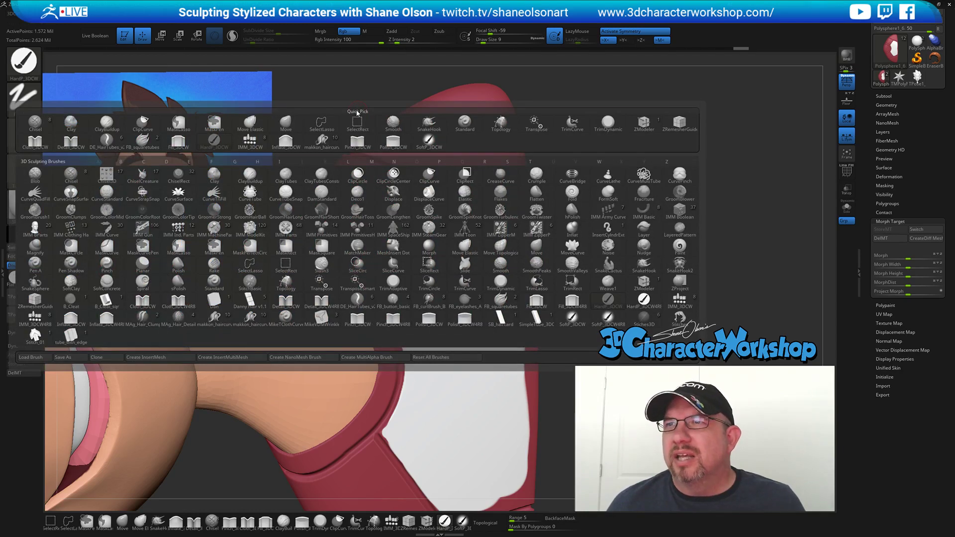
{"action": "key", "text": "Escape"}
{"action": "key", "text": "comma"}
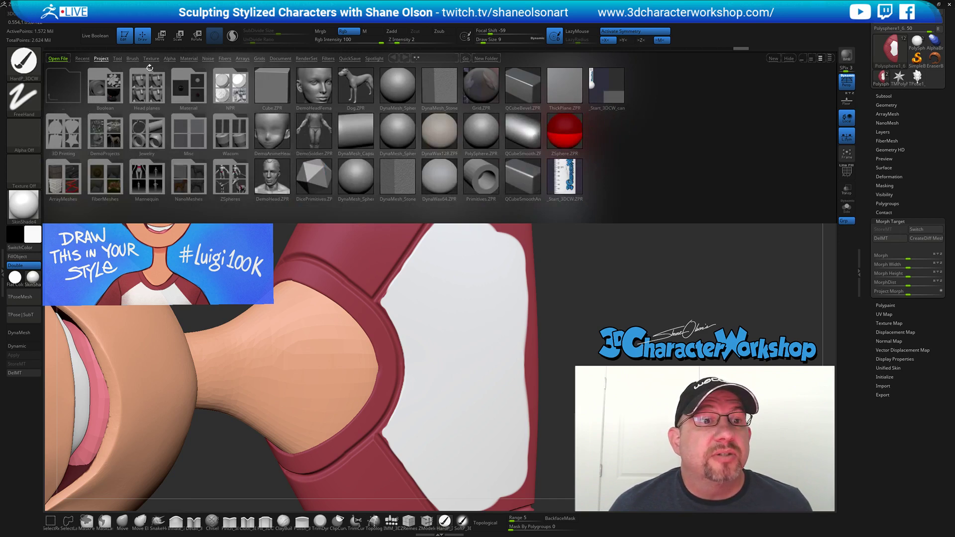
{"action": "left_click", "coordinate": [131, 59]}
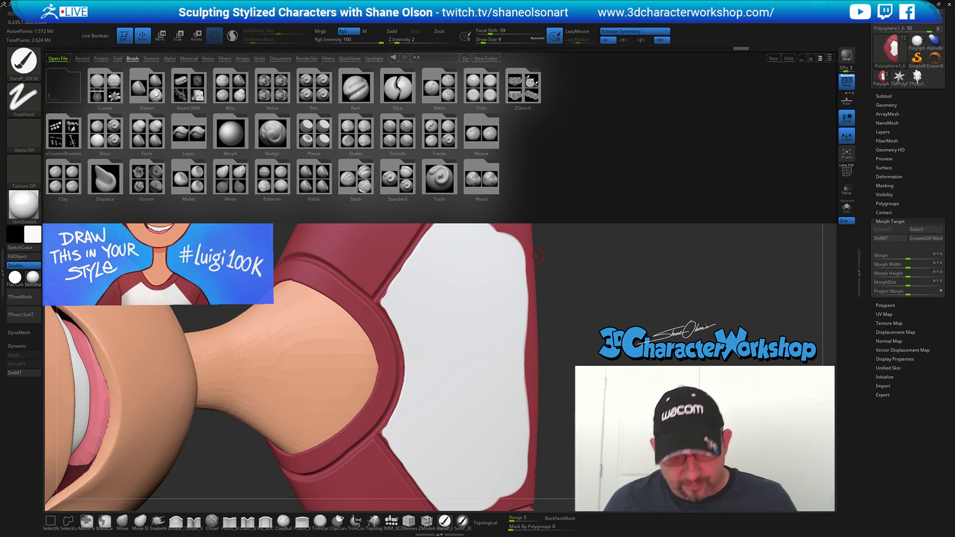
Extend the white along the diagonal seam at draw size 5, and clean up its edge with the shirt's sampled red.
{"action": "left_click_drag", "start_coordinate": [642, 217], "coordinate": [648, 218]}
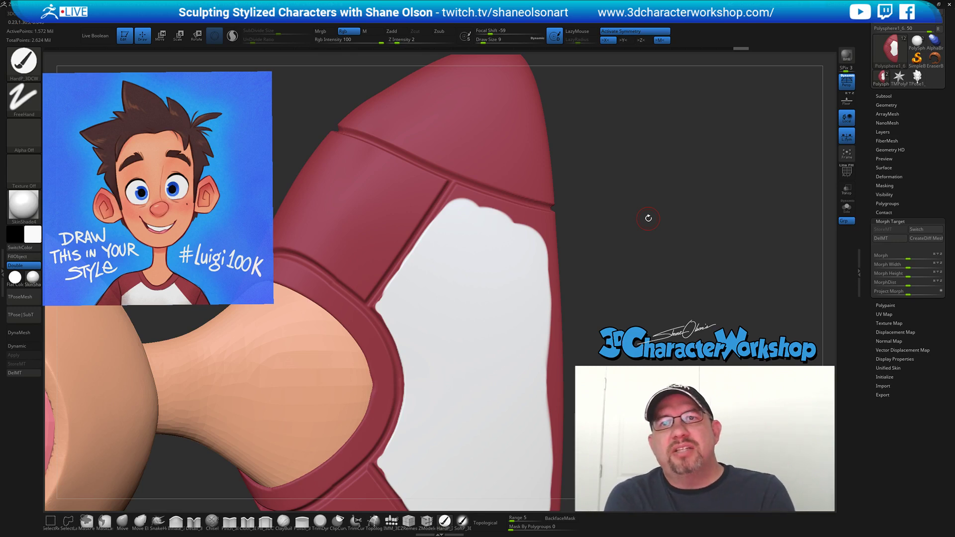
{"action": "mouse_move", "coordinate": [432, 276]}
{"action": "right_mouse_down"}
{"action": "mouse_move", "coordinate": [460, 271]}
{"action": "mouse_move", "coordinate": [447, 211]}
{"action": "mouse_move", "coordinate": [457, 215]}
{"action": "right_mouse_up"}
{"action": "key", "text": "bracketleft"}
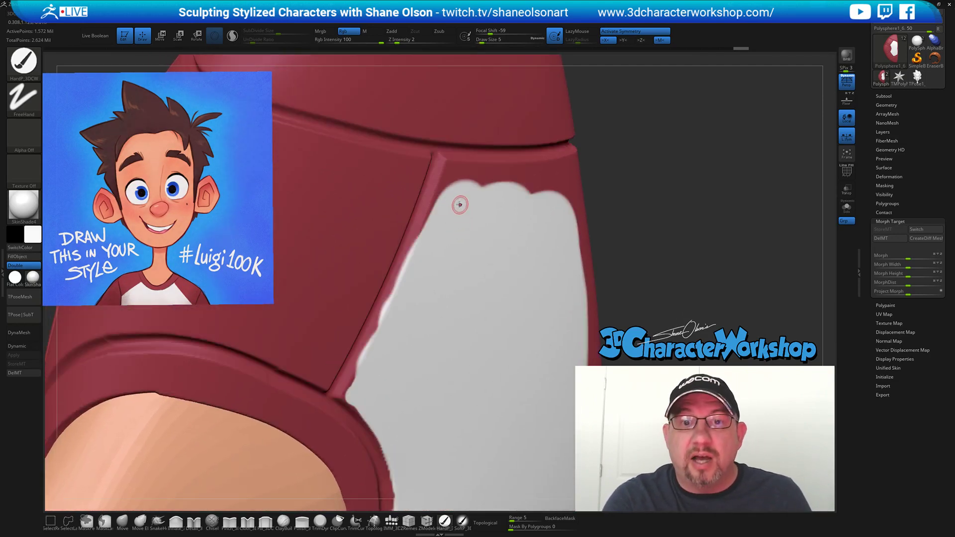
{"action": "left_click_drag", "start_coordinate": [452, 168], "coordinate": [426, 228]}
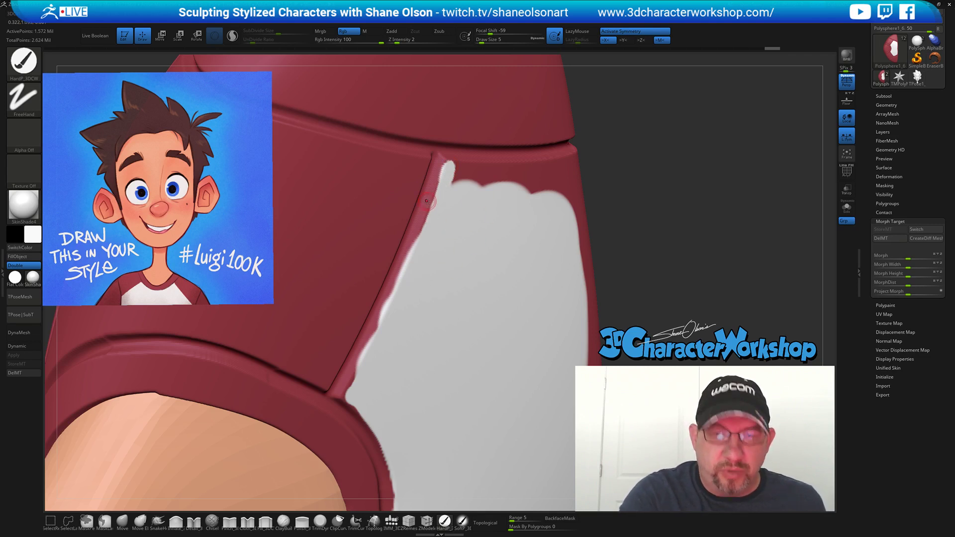
{"action": "key", "text": "c"}
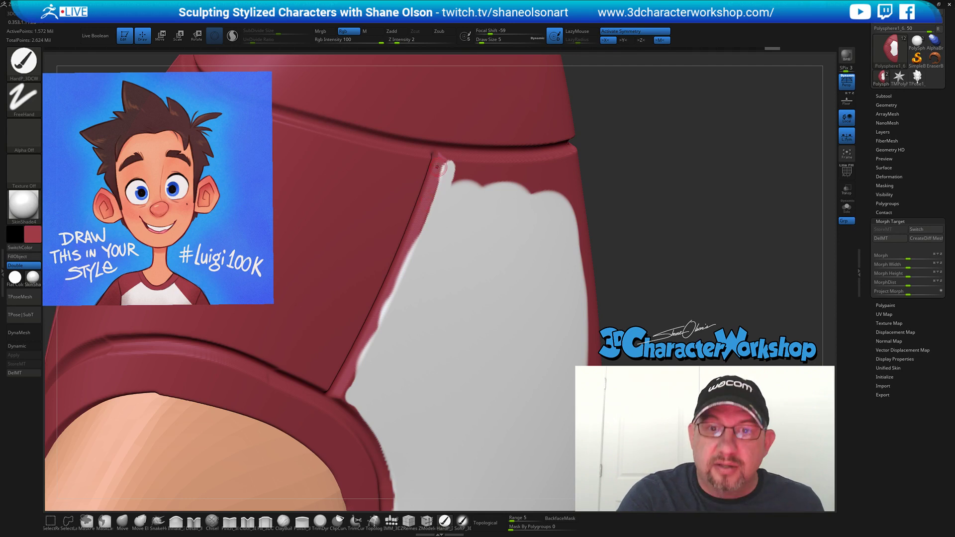
{"action": "left_click_drag", "start_coordinate": [414, 231], "coordinate": [332, 405]}
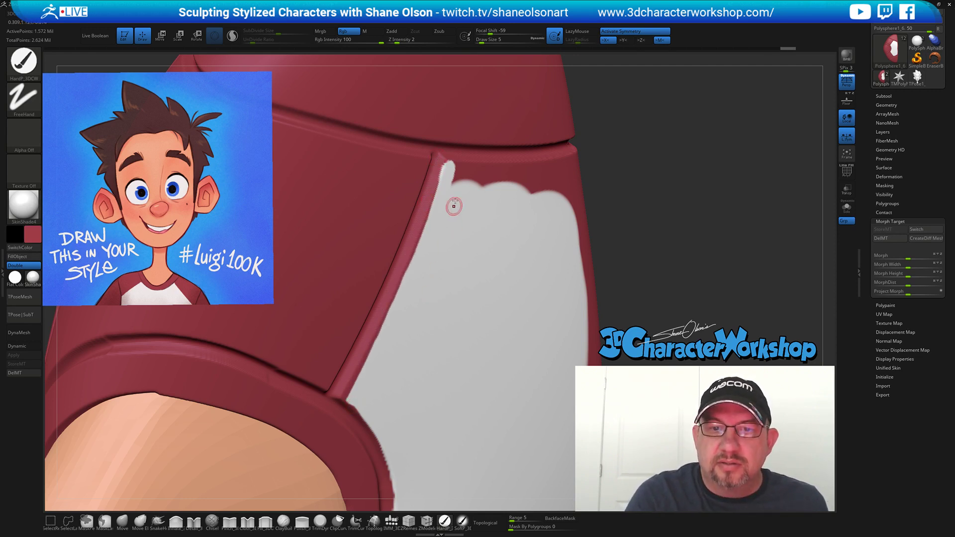
Sample the panel's white and fill the remaining red up to the side seam that runs down to the shirt's base.
{"action": "mouse_move", "coordinate": [453, 368]}
{"action": "right_mouse_down"}
{"action": "mouse_move", "coordinate": [448, 326]}
{"action": "mouse_move", "coordinate": [441, 404]}
{"action": "mouse_move", "coordinate": [420, 366]}
{"action": "right_mouse_up"}
{"action": "key", "text": "c"}
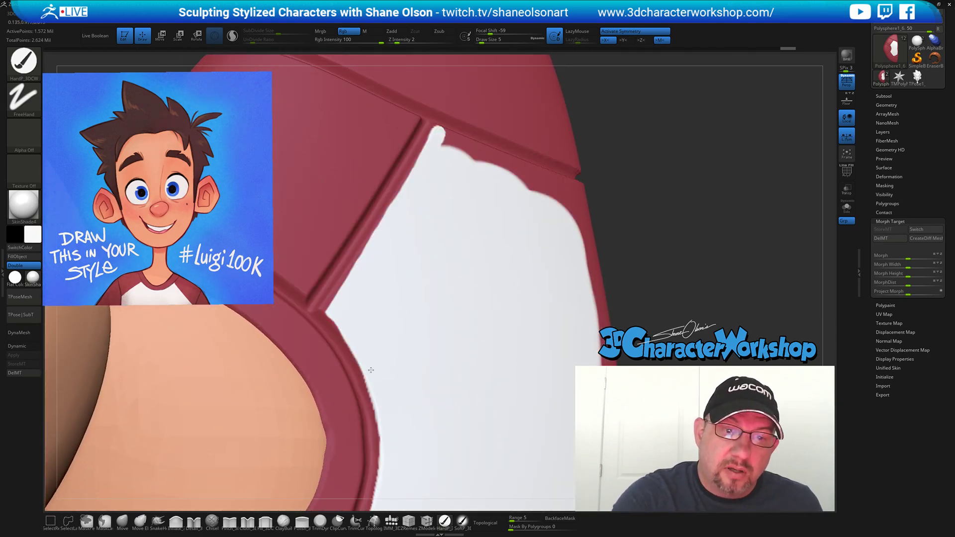
{"action": "mouse_move", "coordinate": [502, 316]}
{"action": "right_mouse_down"}
{"action": "mouse_move", "coordinate": [478, 323]}
{"action": "mouse_move", "coordinate": [567, 335]}
{"action": "right_mouse_up"}
{"action": "mouse_move", "coordinate": [559, 292]}
{"action": "right_mouse_down"}
{"action": "mouse_move", "coordinate": [577, 316]}
{"action": "mouse_move", "coordinate": [561, 222]}
{"action": "mouse_move", "coordinate": [485, 343]}
{"action": "right_mouse_up"}
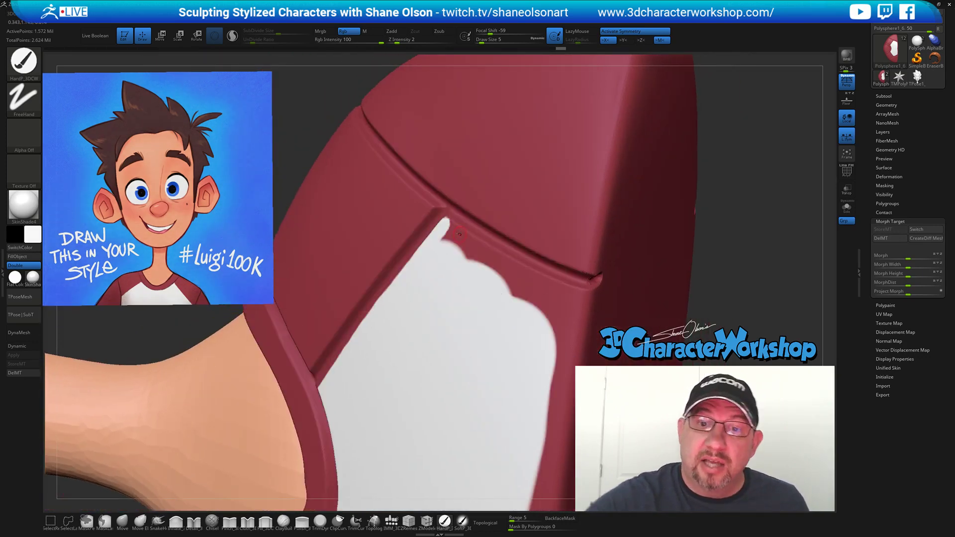
{"action": "mouse_move", "coordinate": [446, 223]}
{"action": "left_mouse_down"}
{"action": "mouse_move", "coordinate": [480, 253]}
{"action": "mouse_move", "coordinate": [596, 300]}
{"action": "left_mouse_up"}
{"action": "mouse_move", "coordinate": [455, 247]}
{"action": "left_mouse_down"}
{"action": "mouse_move", "coordinate": [445, 237]}
{"action": "mouse_move", "coordinate": [532, 305]}
{"action": "mouse_move", "coordinate": [558, 317]}
{"action": "mouse_move", "coordinate": [594, 314]}
{"action": "left_mouse_up"}
{"action": "mouse_move", "coordinate": [596, 318]}
{"action": "right_mouse_down", "text": "ctrl"}
{"action": "mouse_move", "coordinate": [599, 344]}
{"action": "mouse_move", "coordinate": [561, 265]}
{"action": "right_mouse_up", "text": "ctrl"}
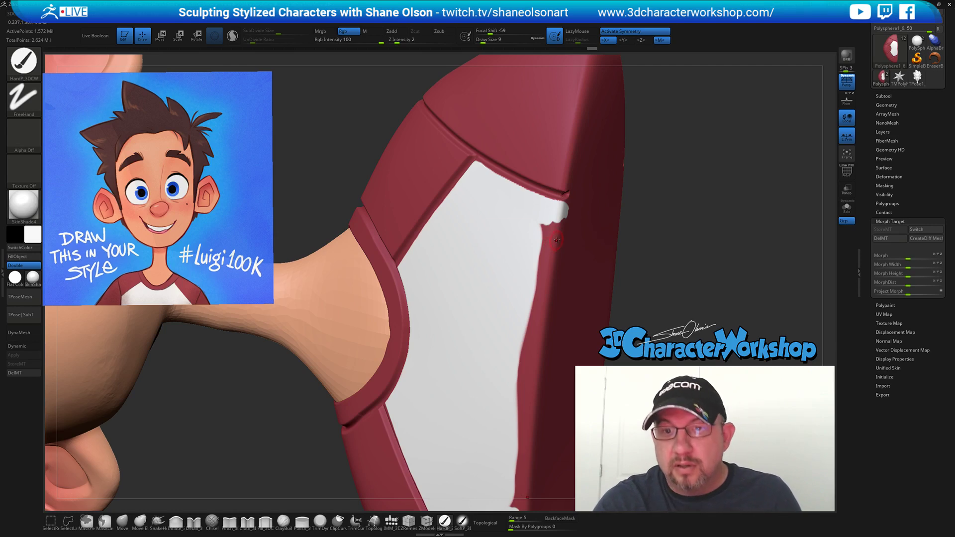
Extend the white at draw size 9 over the red strip along the bottom edge of the shirt's front panel.
{"action": "mouse_move", "coordinate": [562, 225]}
{"action": "left_mouse_down"}
{"action": "mouse_move", "coordinate": [543, 254]}
{"action": "mouse_move", "coordinate": [526, 370]}
{"action": "mouse_move", "coordinate": [552, 269]}
{"action": "mouse_move", "coordinate": [544, 366]}
{"action": "mouse_move", "coordinate": [571, 221]}
{"action": "mouse_move", "coordinate": [557, 378]}
{"action": "left_mouse_up"}
{"action": "right_click_drag", "start_coordinate": [580, 329], "coordinate": [505, 232], "text": "ctrl"}
{"action": "left_click_drag", "start_coordinate": [505, 232], "coordinate": [545, 230]}
{"action": "right_click_drag", "start_coordinate": [724, 265], "coordinate": [548, 295], "text": "alt"}
{"action": "left_click_drag", "start_coordinate": [552, 307], "coordinate": [538, 348], "text": "alt"}
Shade the red sleeves with a darker version of their sampled red, using the SoftP_3DCW brush at draw size 217.
{"action": "left_click", "coordinate": [462, 521]}
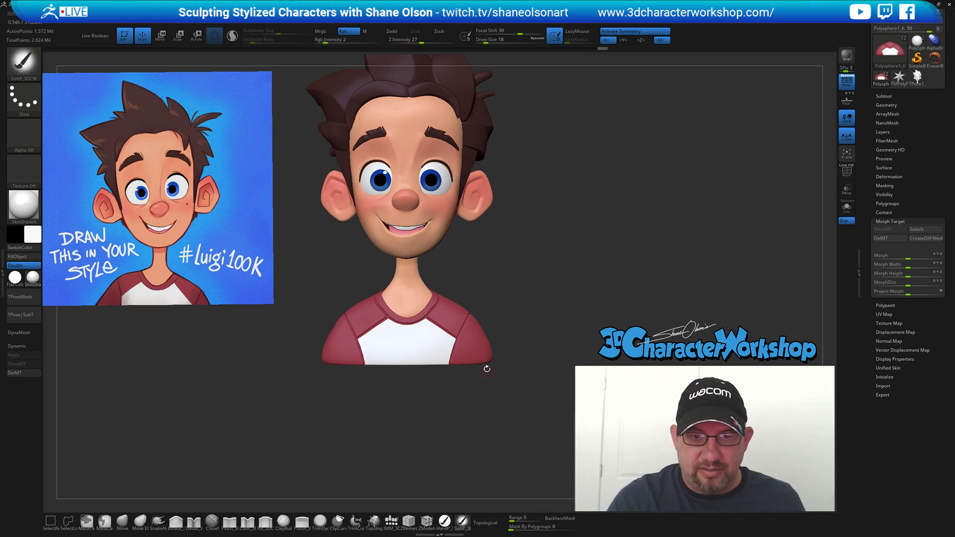
{"action": "key", "text": "c"}
{"action": "key", "text": "s"}
{"action": "left_click_drag", "start_coordinate": [472, 414], "coordinate": [487, 414]}
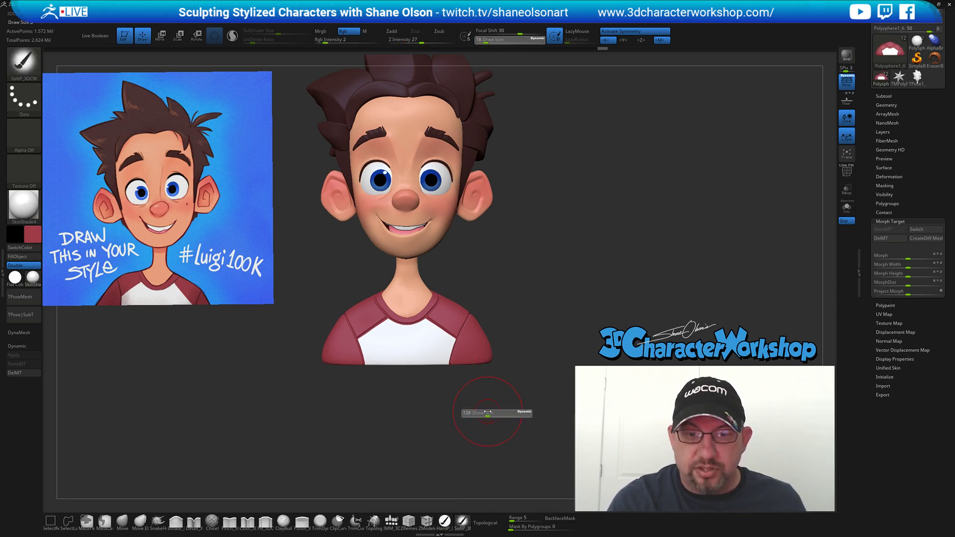
{"action": "left_click_drag", "start_coordinate": [33, 234], "coordinate": [72, 268]}
{"action": "key", "text": "s"}
{"action": "left_click_drag", "start_coordinate": [537, 309], "coordinate": [549, 309]}
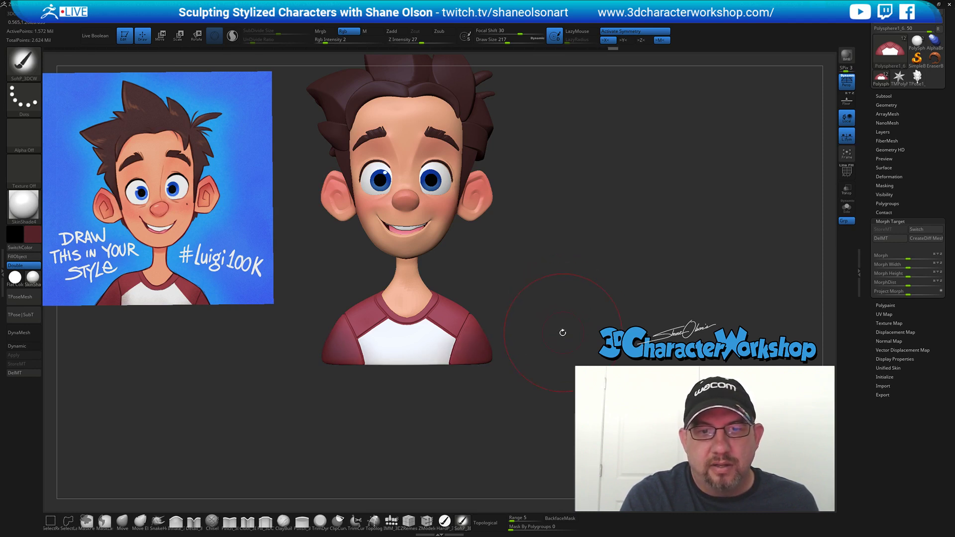
Sample the front panel's white, darken it to a pinkish grey, and softly shade the panel's lower edge, reducing the draw size to 108.
{"action": "key", "text": "c"}
{"action": "left_click", "coordinate": [32, 234]}
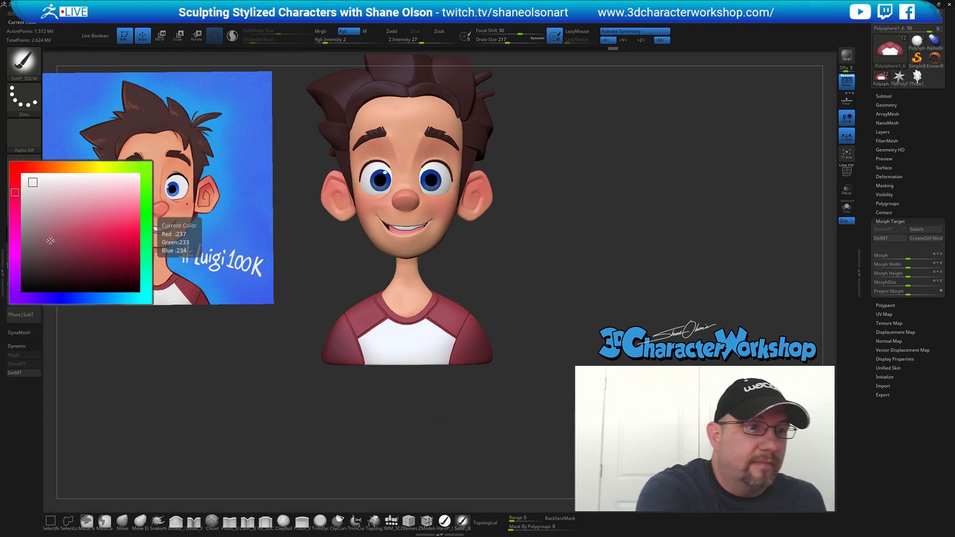
{"action": "left_click", "coordinate": [34, 201]}
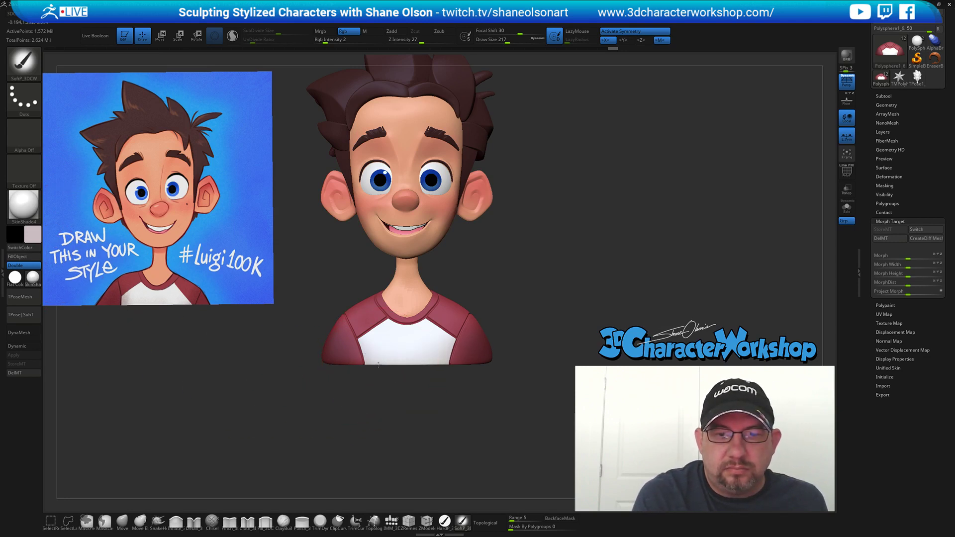
{"action": "left_click_drag", "start_coordinate": [390, 362], "coordinate": [418, 367]}
{"action": "key", "text": "s"}
{"action": "left_click_drag", "start_coordinate": [442, 414], "coordinate": [433, 415]}
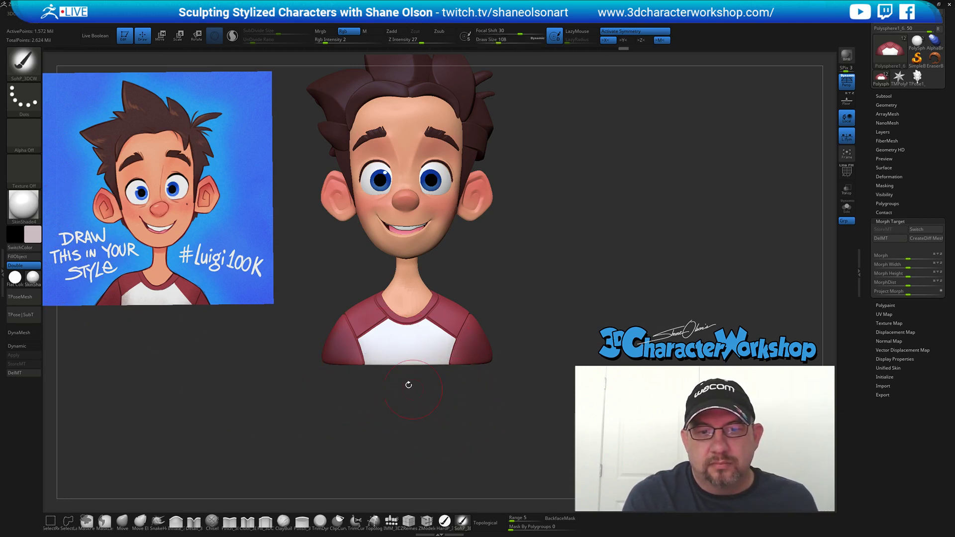
{"action": "left_click_drag", "start_coordinate": [402, 362], "coordinate": [427, 362]}
{"action": "left_click_drag", "start_coordinate": [439, 429], "coordinate": [477, 413], "text": "shift"}
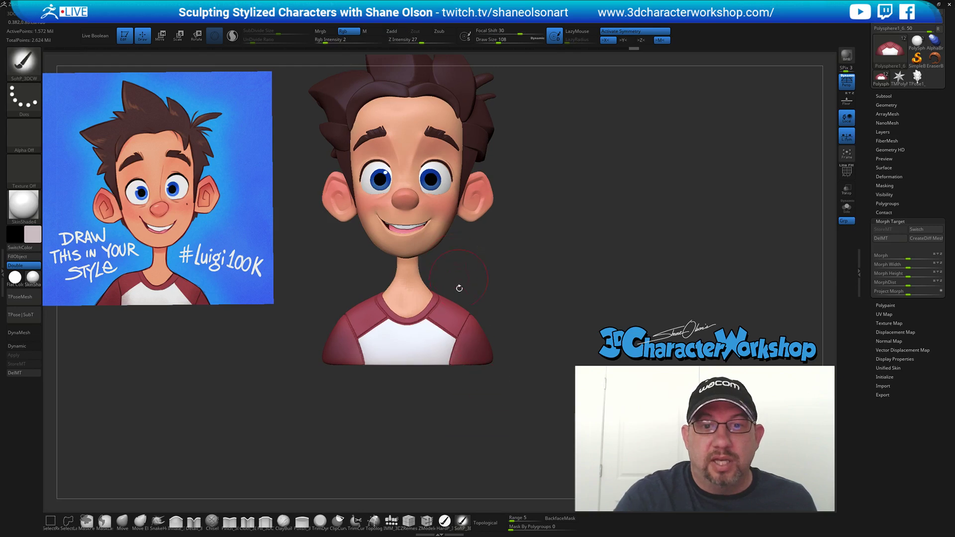
Select the hair with the Move brush at draw size 112 and compare its silhouette with the reference from several angles.
{"action": "left_click_drag", "start_coordinate": [570, 312], "coordinate": [581, 365], "text": "alt"}
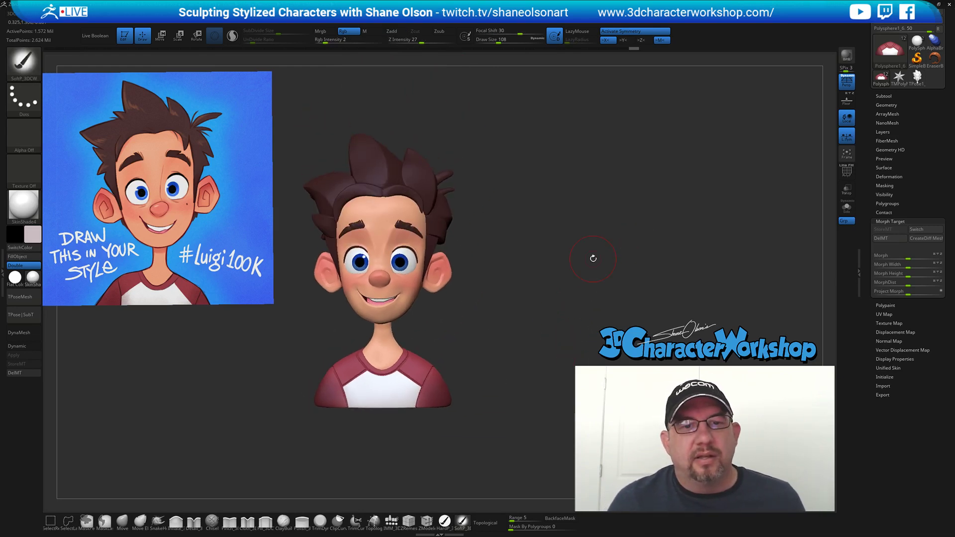
{"action": "left_click_drag", "start_coordinate": [484, 198], "coordinate": [502, 207], "text": "alt"}
{"action": "left_click", "coordinate": [430, 212], "text": "alt"}
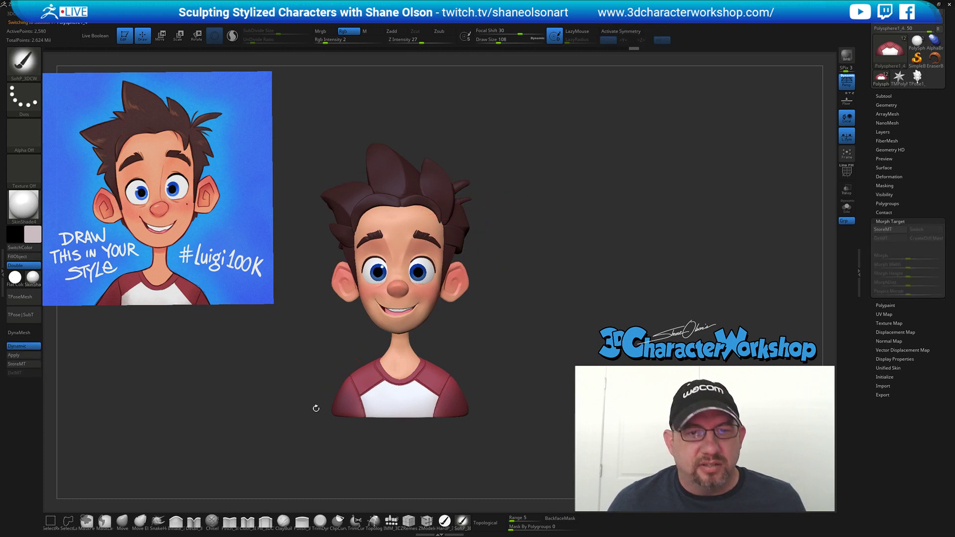
{"action": "left_click", "coordinate": [122, 520]}
{"action": "key", "text": "s"}
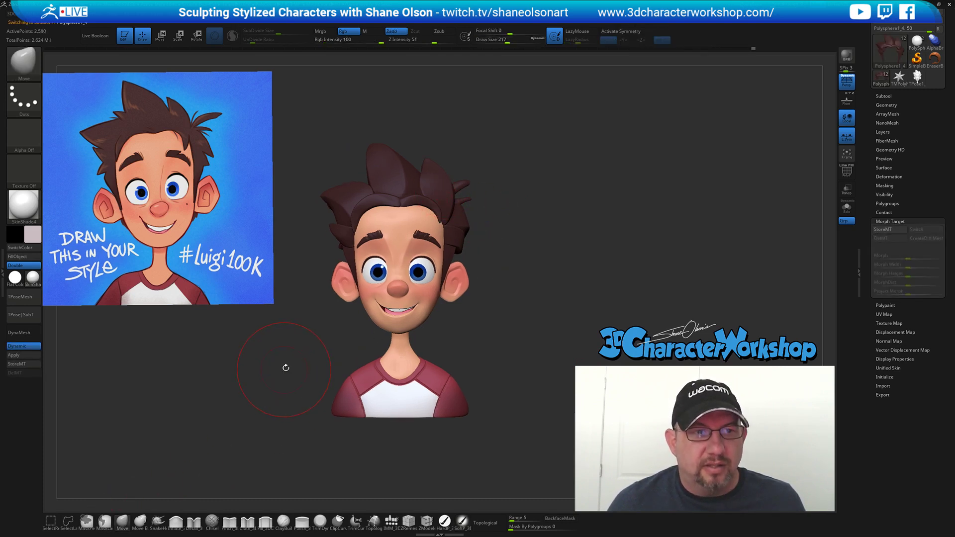
{"action": "key", "text": "p"}
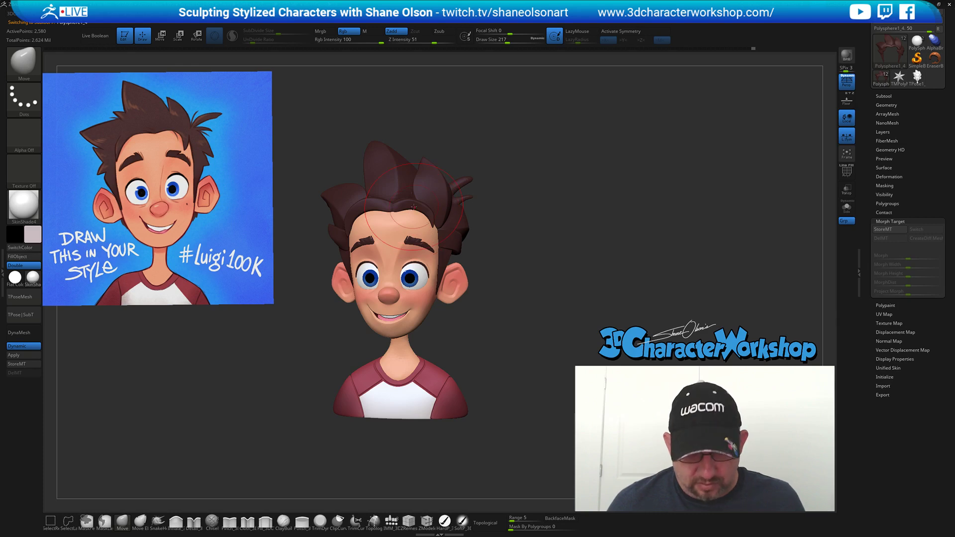
{"action": "key", "text": "p"}
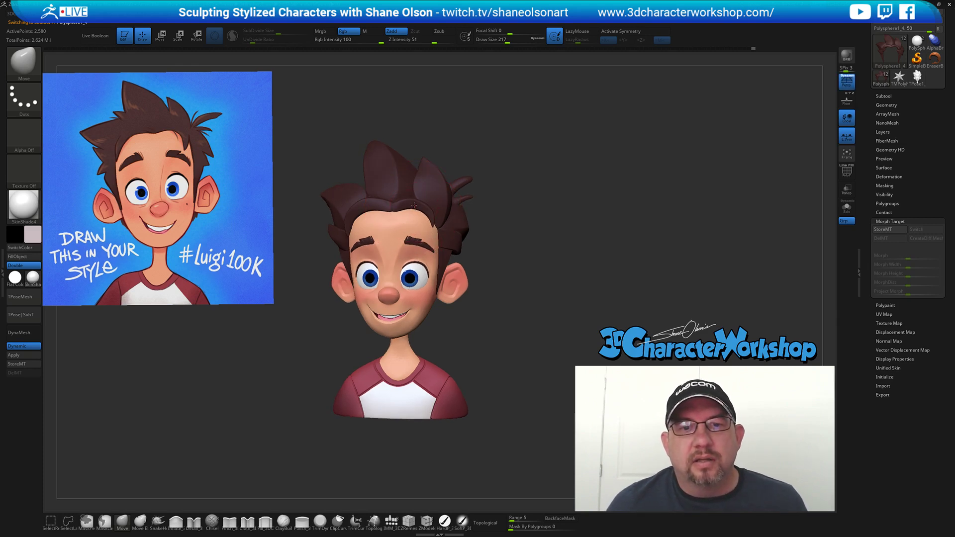
{"action": "left_click_drag", "start_coordinate": [572, 232], "coordinate": [571, 227]}
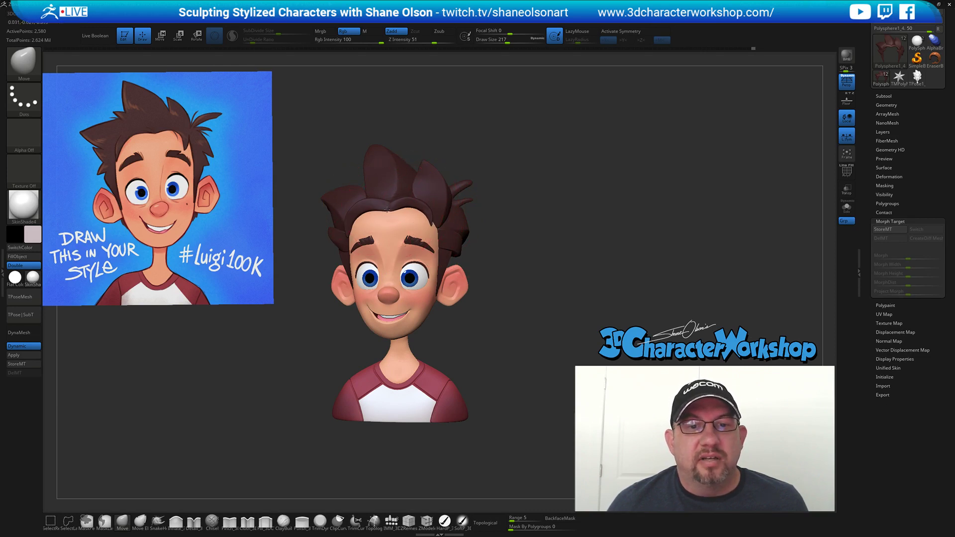
{"action": "key", "text": "s"}
{"action": "left_click_drag", "start_coordinate": [397, 210], "coordinate": [420, 211]}
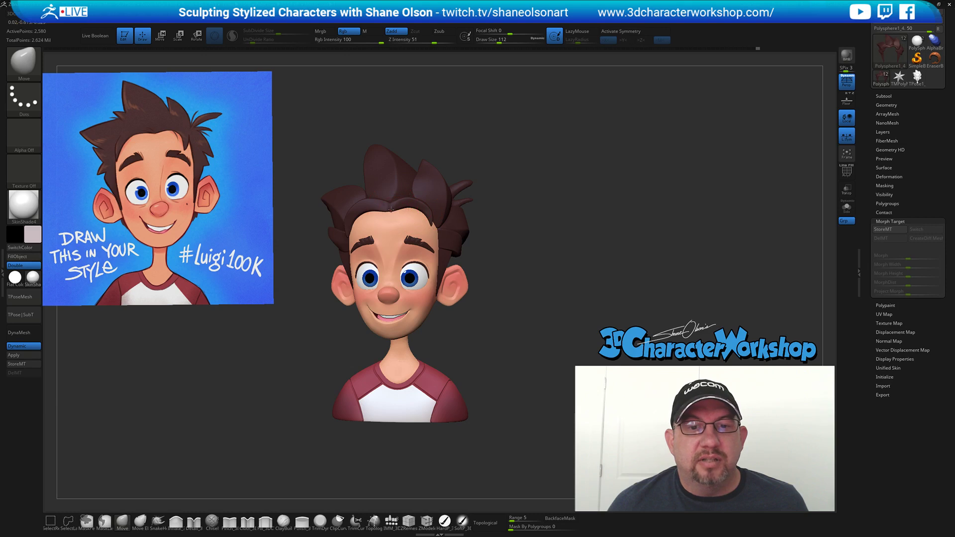
{"action": "left_click_drag", "start_coordinate": [520, 224], "coordinate": [462, 223]}
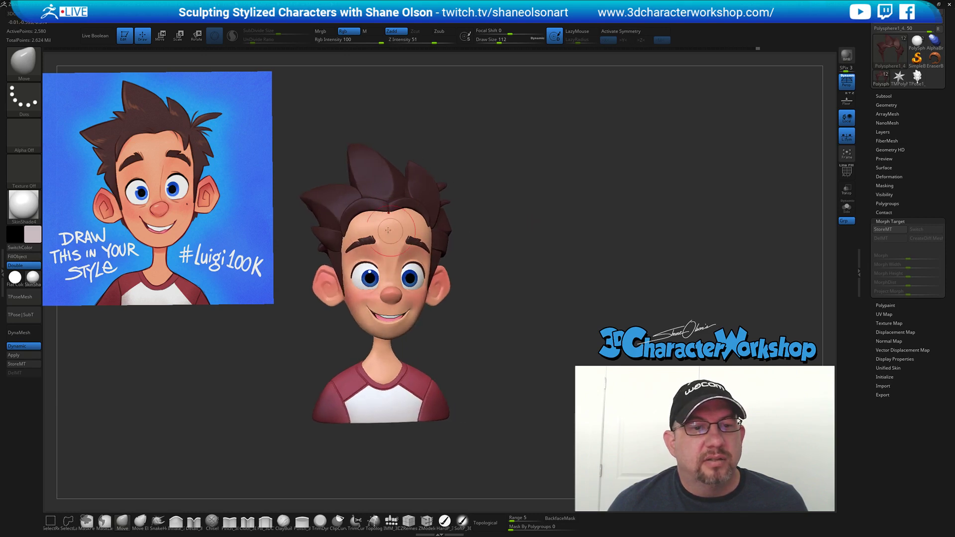
{"action": "mouse_move", "coordinate": [517, 231]}
{"action": "left_mouse_down"}
{"action": "mouse_move", "coordinate": [509, 228]}
{"action": "mouse_move", "coordinate": [524, 243]}
{"action": "mouse_move", "coordinate": [531, 228]}
{"action": "mouse_move", "coordinate": [537, 243]}
{"action": "mouse_move", "coordinate": [522, 234]}
{"action": "mouse_move", "coordinate": [558, 239]}
{"action": "left_mouse_up"}
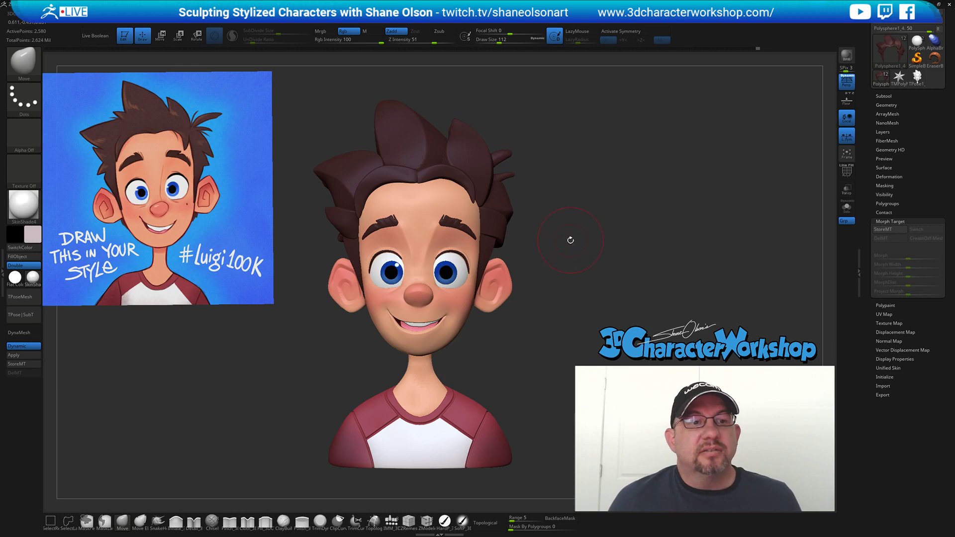
Select the head, turn on X symmetry, and set the Move brush to draw size 90.
{"action": "left_click_drag", "start_coordinate": [570, 240], "coordinate": [569, 245], "text": "alt"}
{"action": "left_click", "coordinate": [402, 281], "text": "alt"}
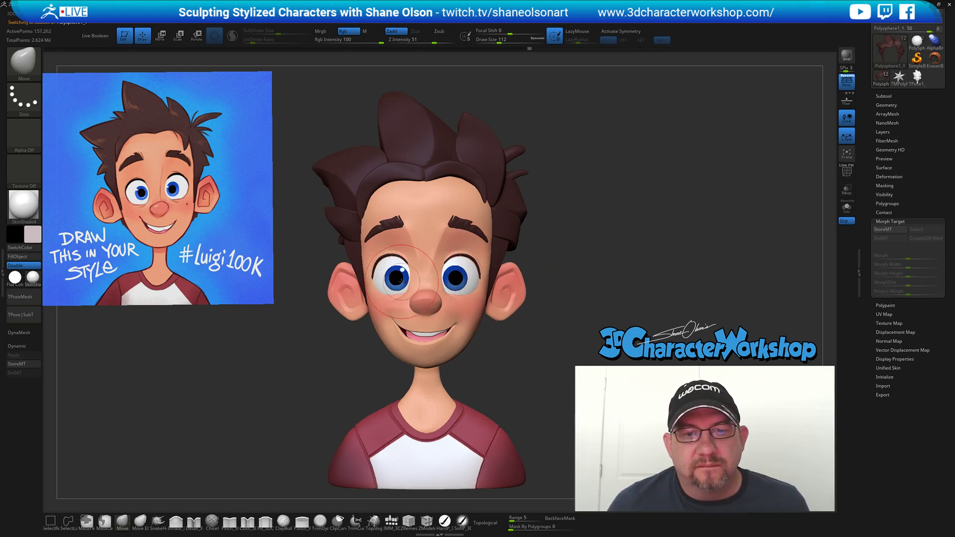
{"action": "key", "text": "x"}
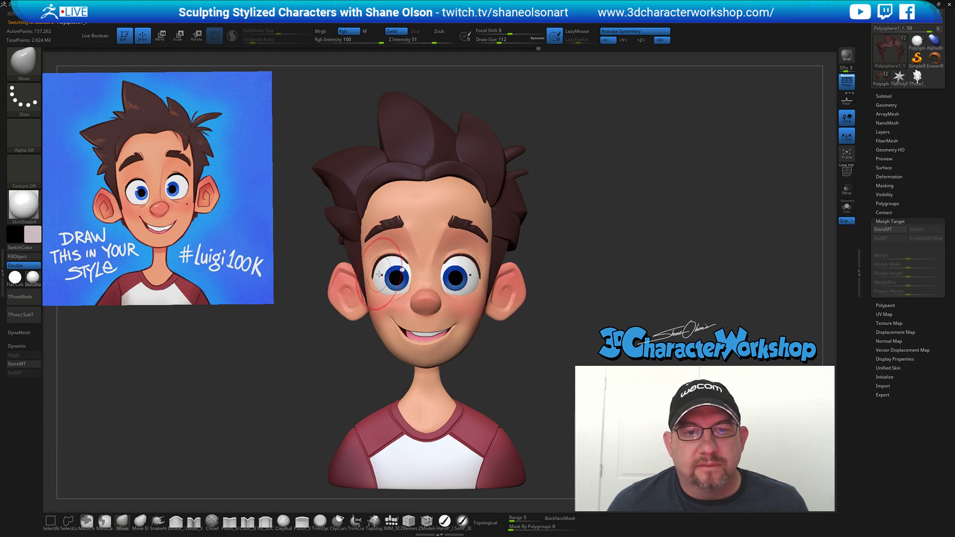
{"action": "left_click_drag", "start_coordinate": [309, 383], "coordinate": [345, 330]}
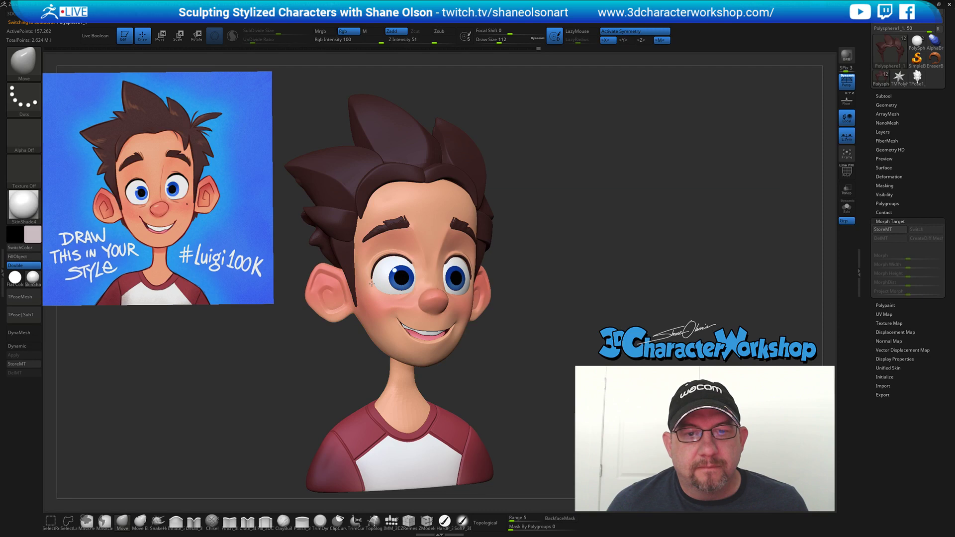
{"action": "mouse_move", "coordinate": [511, 321]}
{"action": "left_mouse_down"}
{"action": "mouse_move", "coordinate": [533, 347]}
{"action": "mouse_move", "coordinate": [524, 341]}
{"action": "left_mouse_up"}
{"action": "key", "text": "s"}
{"action": "left_click_drag", "start_coordinate": [561, 239], "coordinate": [557, 238]}
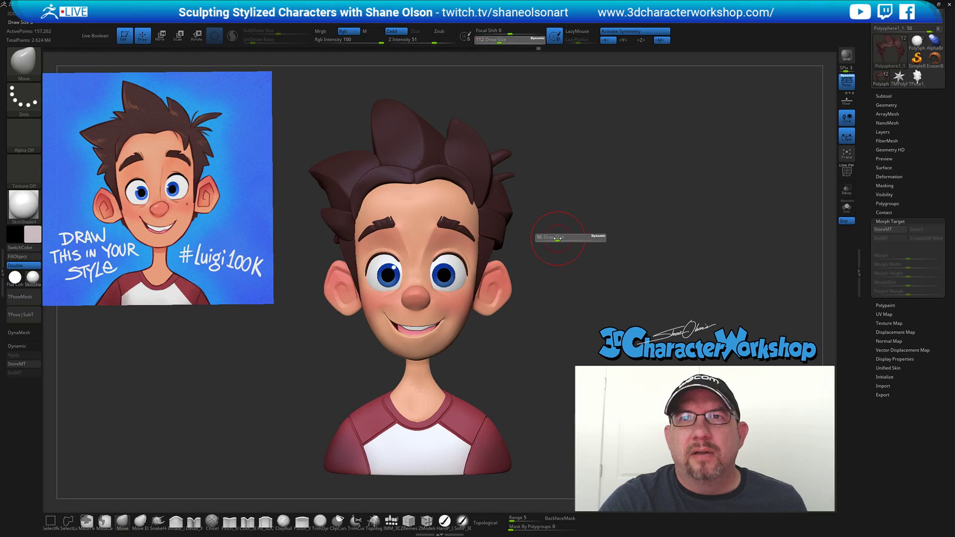
{"action": "left_click_drag", "start_coordinate": [549, 282], "coordinate": [544, 277]}
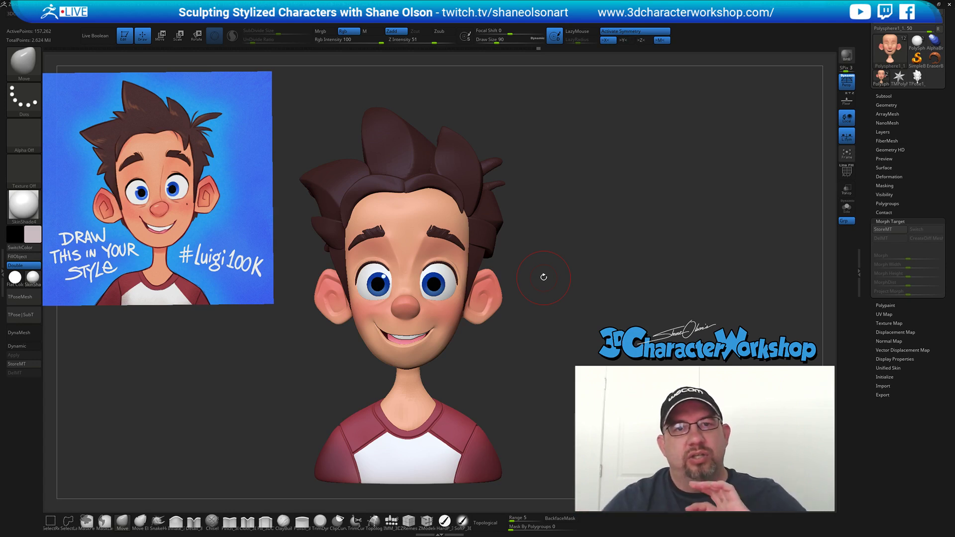
Check the eyelash against the eyelid, then nudge the lash's outer tip with the Move brush at draw size 80.
{"action": "left_click_drag", "start_coordinate": [545, 258], "coordinate": [594, 260], "text": "alt"}
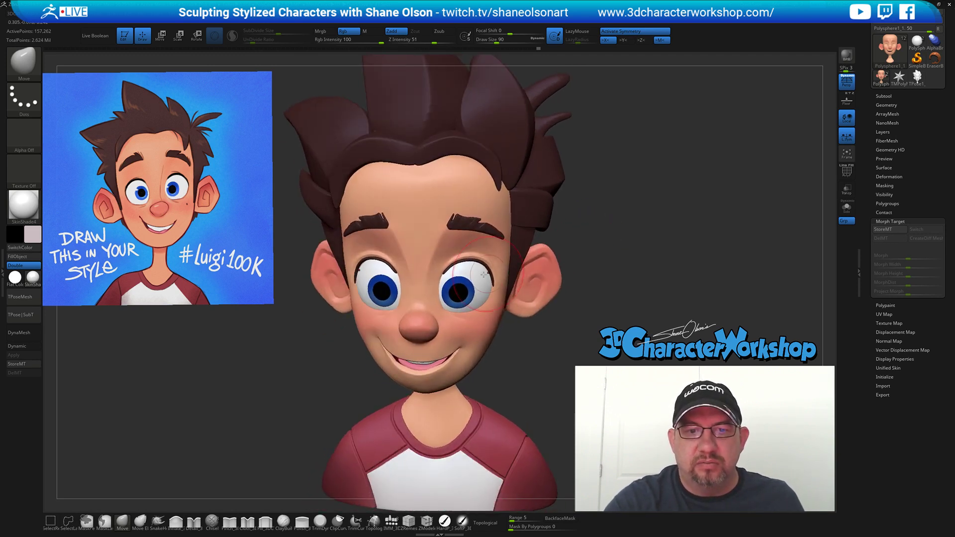
{"action": "left_click", "coordinate": [454, 261], "text": "alt"}
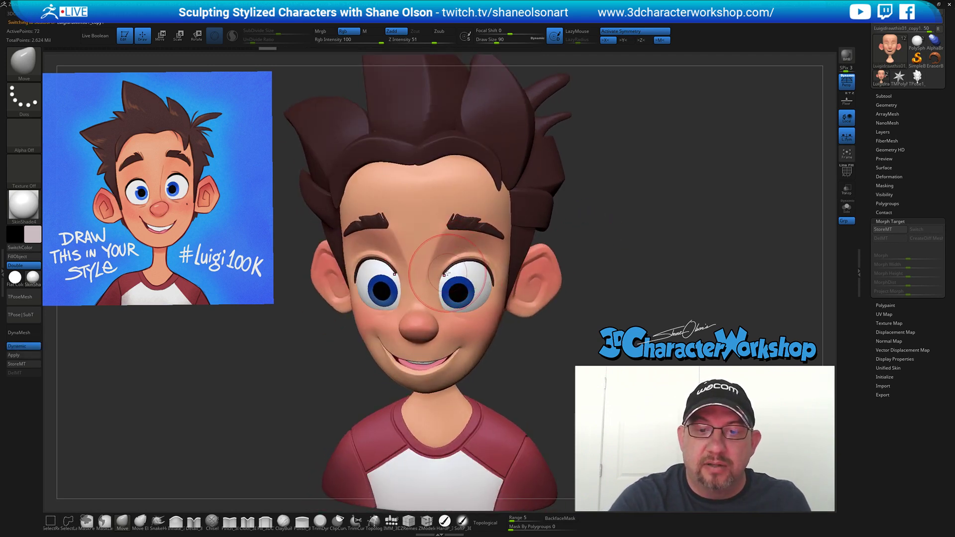
{"action": "right_click_drag", "start_coordinate": [499, 262], "coordinate": [484, 269]}
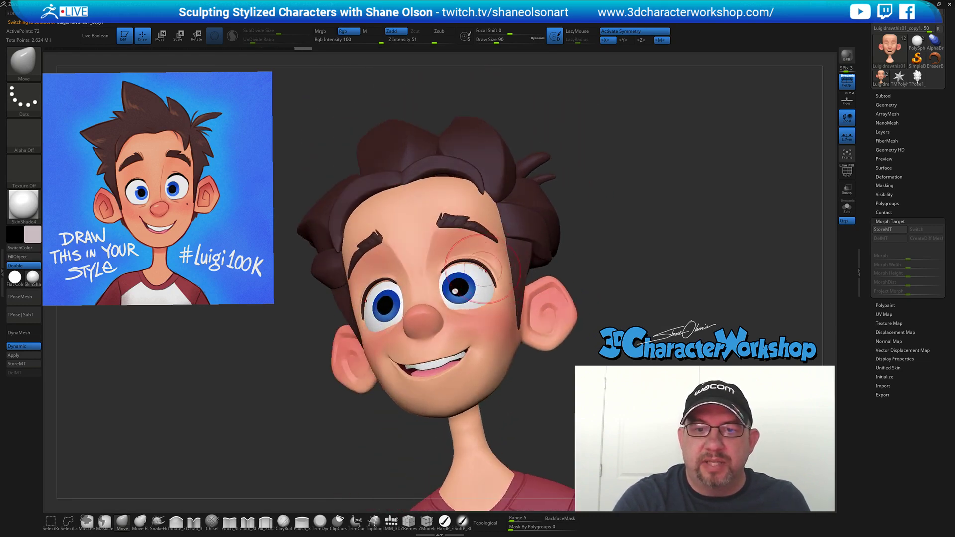
{"action": "left_click", "coordinate": [487, 267], "text": "alt"}
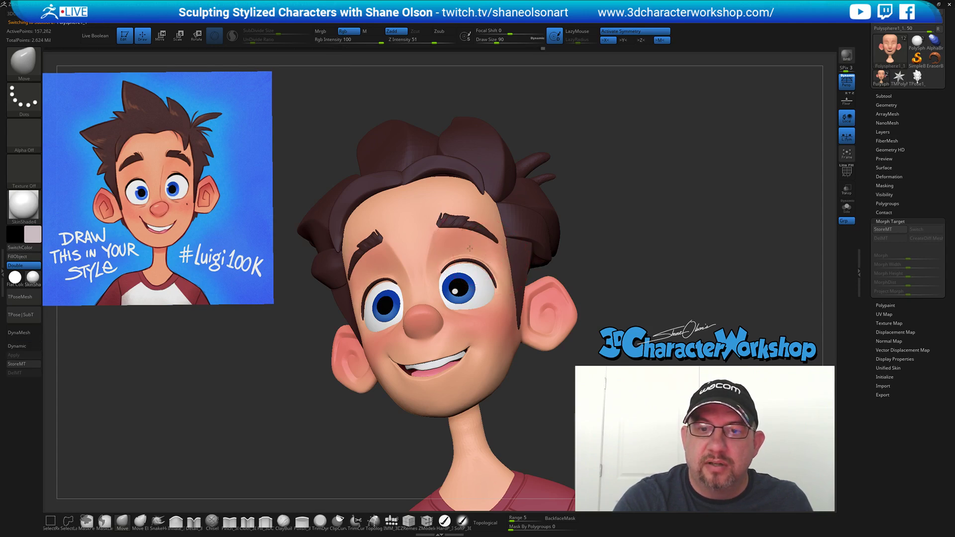
{"action": "mouse_move", "coordinate": [490, 263]}
{"action": "right_mouse_down"}
{"action": "mouse_move", "coordinate": [499, 328]}
{"action": "mouse_move", "coordinate": [495, 291]}
{"action": "mouse_move", "coordinate": [522, 276]}
{"action": "mouse_move", "coordinate": [502, 271]}
{"action": "mouse_move", "coordinate": [490, 299]}
{"action": "right_mouse_up"}
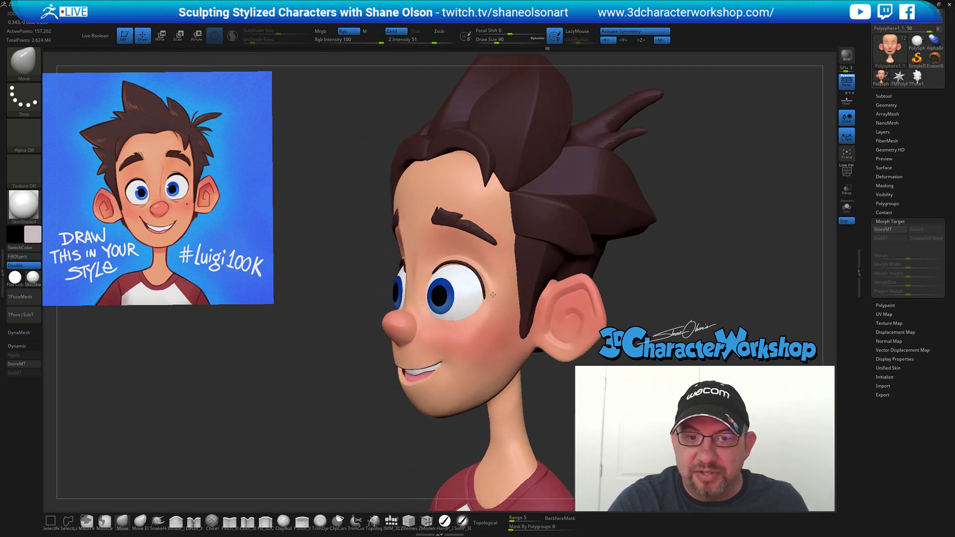
{"action": "right_click_drag", "start_coordinate": [494, 284], "coordinate": [486, 298]}
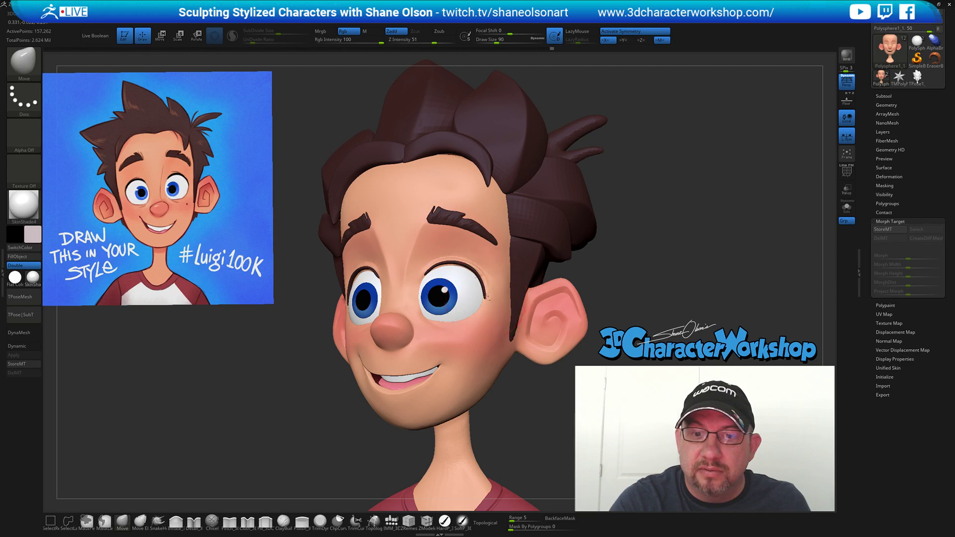
{"action": "left_click", "coordinate": [486, 297], "text": "alt"}
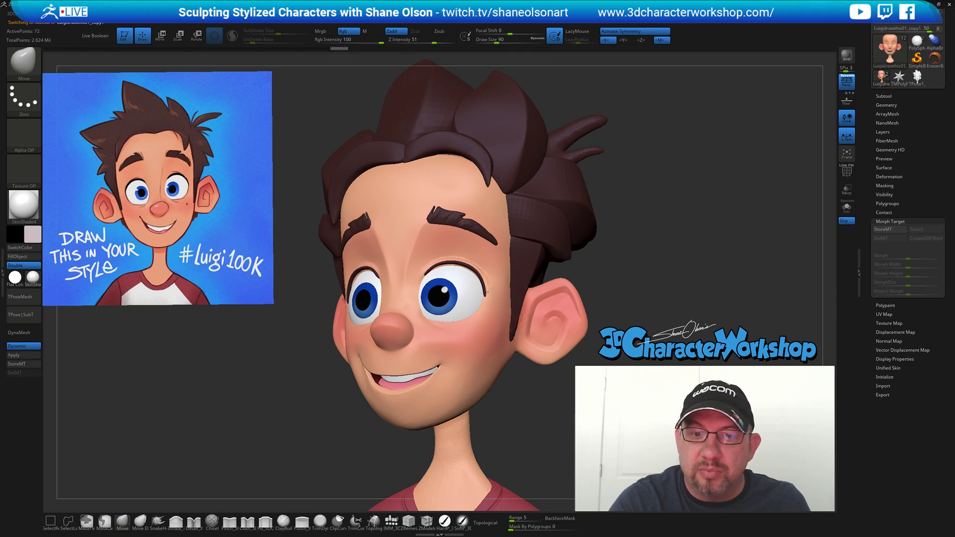
{"action": "key", "text": "["}
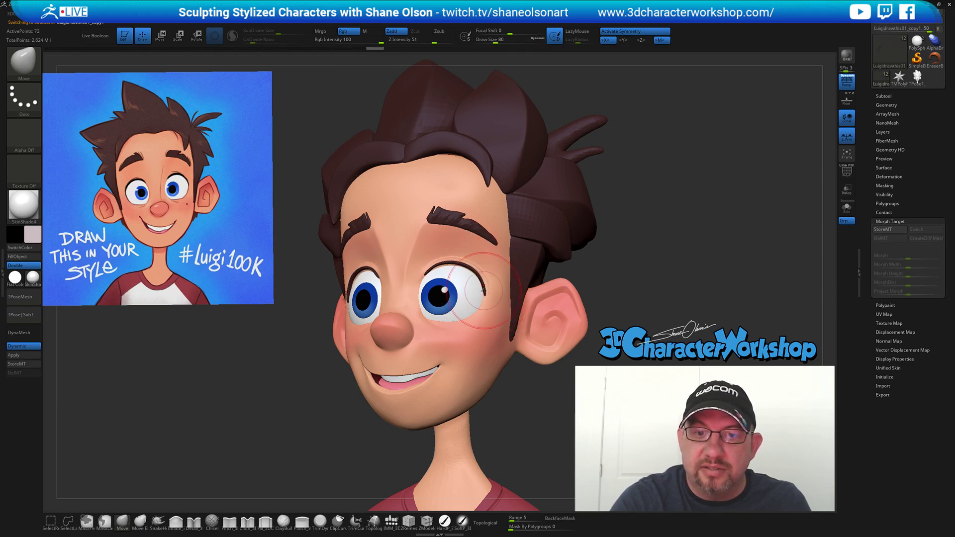
{"action": "left_click_drag", "start_coordinate": [487, 289], "coordinate": [484, 282]}
{"action": "key", "text": "s"}
Choose the Pinch_3DCW brush at draw size 8 and select the head for work around the eyelid.
{"action": "mouse_move", "coordinate": [493, 286]}
{"action": "right_mouse_down"}
{"action": "mouse_move", "coordinate": [503, 288]}
{"action": "mouse_move", "coordinate": [525, 362]}
{"action": "mouse_move", "coordinate": [496, 323]}
{"action": "mouse_move", "coordinate": [495, 383]}
{"action": "right_mouse_up"}
{"action": "left_click", "coordinate": [229, 522]}
{"action": "key", "text": "s"}
{"action": "left_click_drag", "start_coordinate": [447, 347], "coordinate": [440, 347]}
{"action": "right_click_drag", "start_coordinate": [488, 335], "coordinate": [465, 406]}
{"action": "right_click_drag", "start_coordinate": [426, 249], "coordinate": [485, 230]}
{"action": "mouse_move", "coordinate": [344, 199]}
{"action": "right_mouse_down", "text": "alt"}
{"action": "mouse_move", "coordinate": [471, 265]}
{"action": "mouse_move", "coordinate": [428, 263]}
{"action": "mouse_move", "coordinate": [418, 291]}
{"action": "mouse_move", "coordinate": [412, 271]}
{"action": "mouse_move", "coordinate": [392, 268]}
{"action": "right_mouse_up", "text": "alt"}
{"action": "key", "text": "bracketleft"}
{"action": "key", "text": "bracketleft"}
{"action": "key", "text": "bracketleft"}
{"action": "left_click", "coordinate": [397, 240], "text": "alt"}
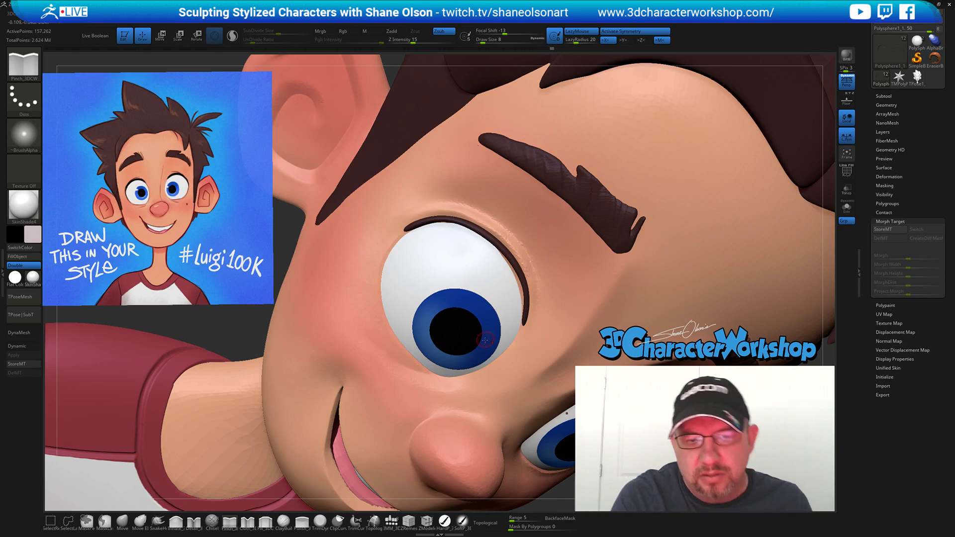
{"action": "mouse_move", "coordinate": [473, 340]}
{"action": "right_mouse_down", "text": "ctrl"}
{"action": "mouse_move", "coordinate": [488, 303]}
{"action": "mouse_move", "coordinate": [518, 323]}
{"action": "mouse_move", "coordinate": [435, 370]}
{"action": "mouse_move", "coordinate": [390, 310]}
{"action": "mouse_move", "coordinate": [331, 267]}
{"action": "right_mouse_up", "text": "ctrl"}
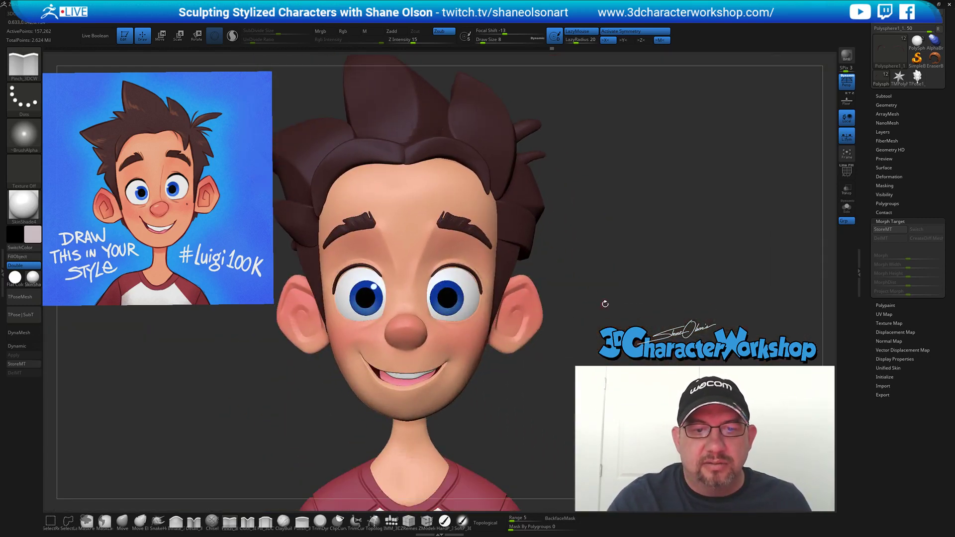
{"action": "right_click_drag", "start_coordinate": [604, 303], "coordinate": [614, 309]}
{"action": "left_click_drag", "start_coordinate": [614, 309], "coordinate": [646, 250]}
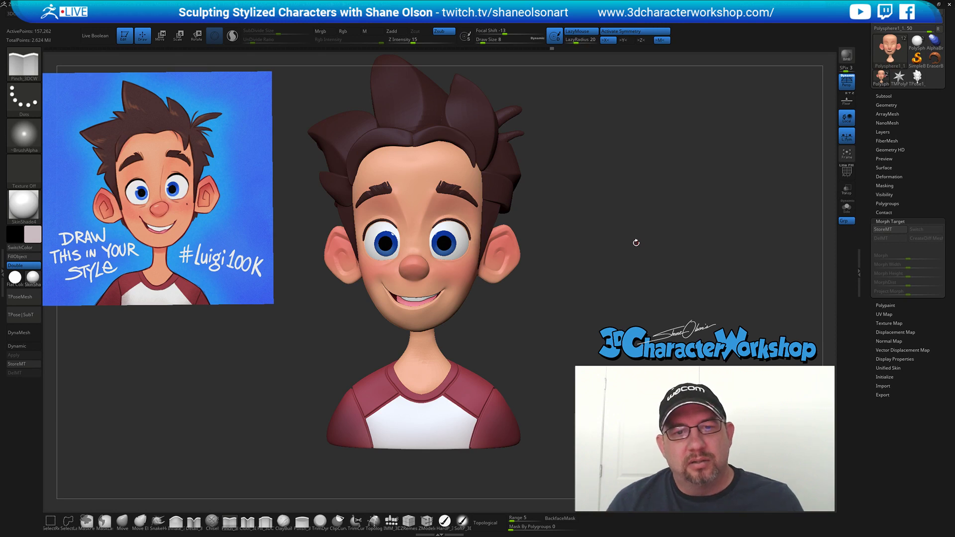
Select the eyeballs and examine how they sit inside the head with ghost transparency temporarily on, from angled and front views.
{"action": "left_click_drag", "start_coordinate": [631, 253], "coordinate": [620, 278]}
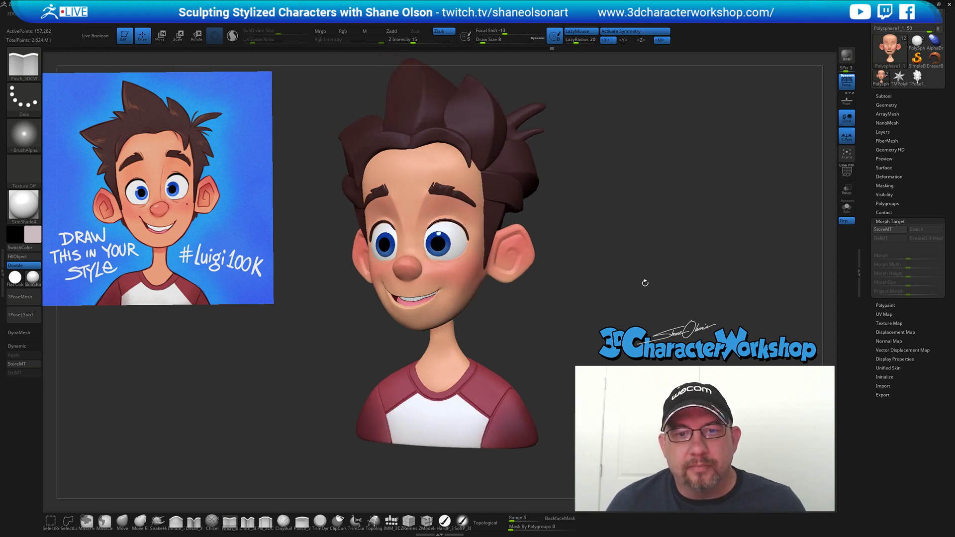
{"action": "left_click", "coordinate": [454, 232], "text": "alt"}
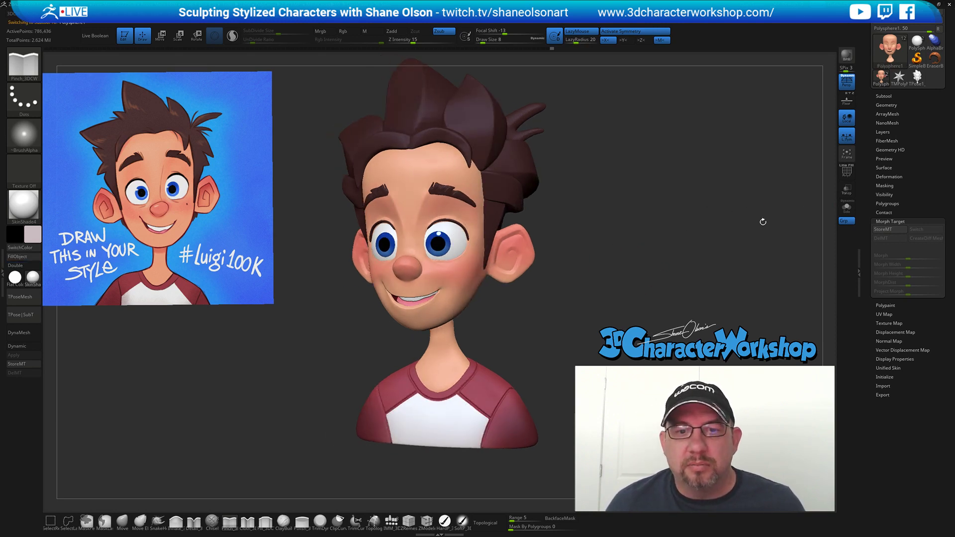
{"action": "left_click", "coordinate": [847, 190]}
{"action": "mouse_move", "coordinate": [608, 241]}
{"action": "left_mouse_down"}
{"action": "mouse_move", "coordinate": [621, 232]}
{"action": "mouse_move", "coordinate": [591, 234]}
{"action": "mouse_move", "coordinate": [617, 237]}
{"action": "left_mouse_up"}
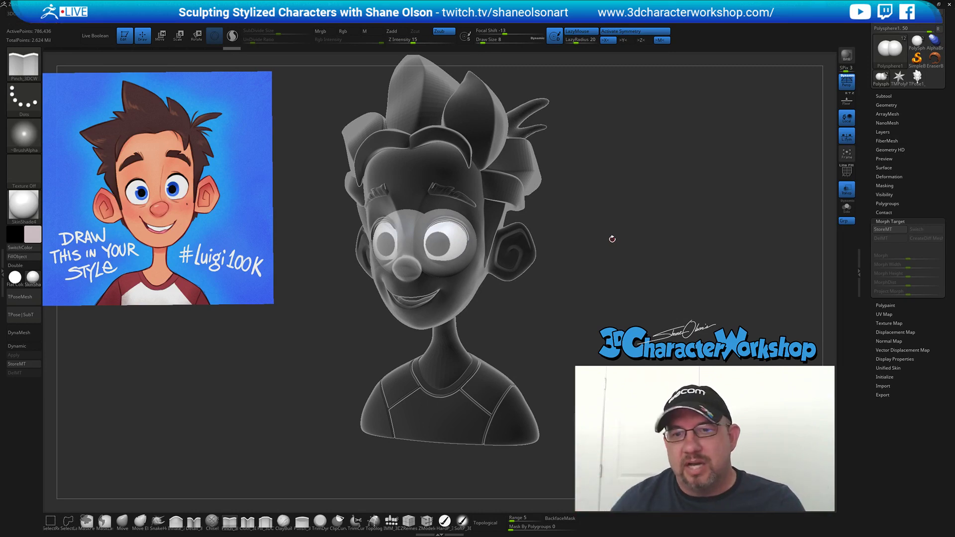
{"action": "left_click", "coordinate": [849, 195]}
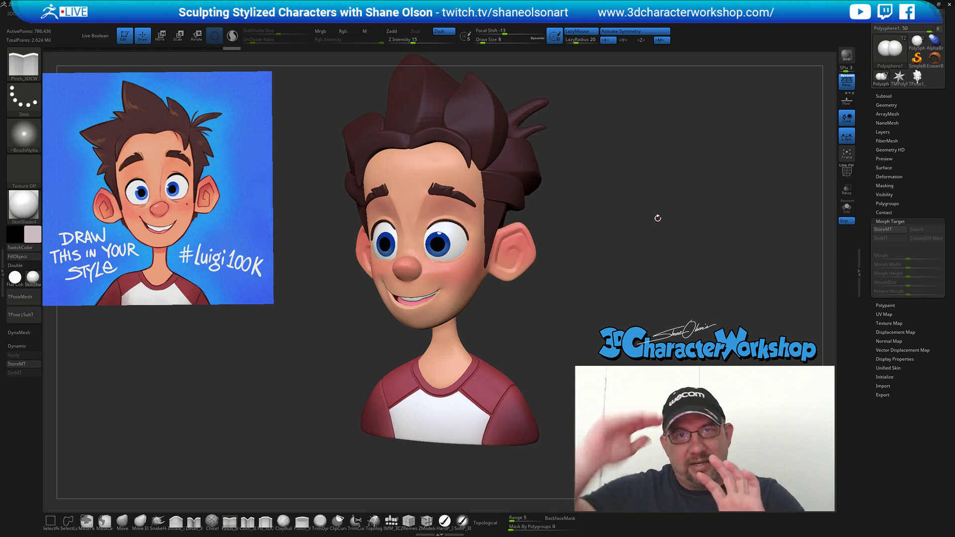
{"action": "mouse_move", "coordinate": [599, 232]}
{"action": "left_mouse_down"}
{"action": "mouse_move", "coordinate": [620, 230]}
{"action": "mouse_move", "coordinate": [615, 244]}
{"action": "mouse_move", "coordinate": [591, 238]}
{"action": "mouse_move", "coordinate": [601, 253]}
{"action": "mouse_move", "coordinate": [592, 250]}
{"action": "left_mouse_up"}
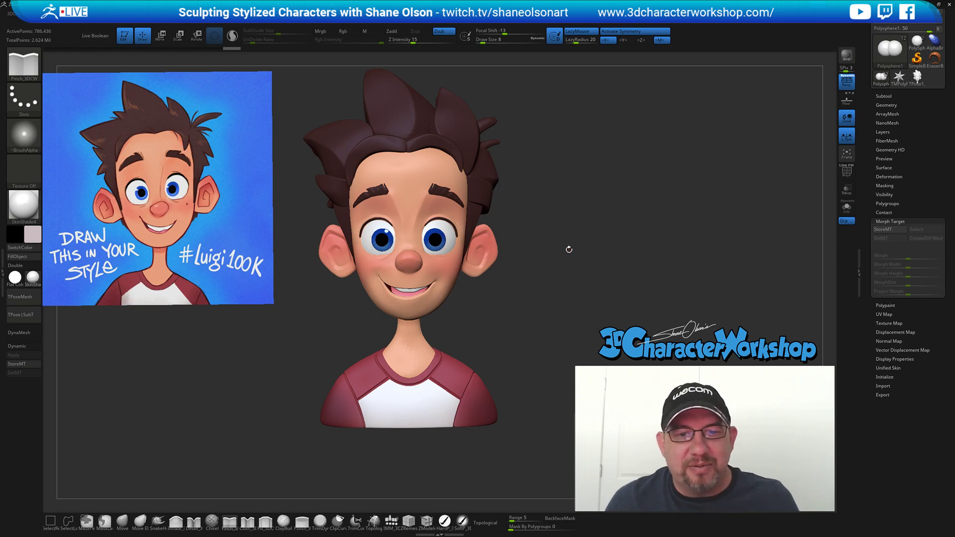
Select the head, turn off symmetry, and set the Move brush to draw size 80 for work on the face.
{"action": "left_click", "coordinate": [481, 266], "text": "alt"}
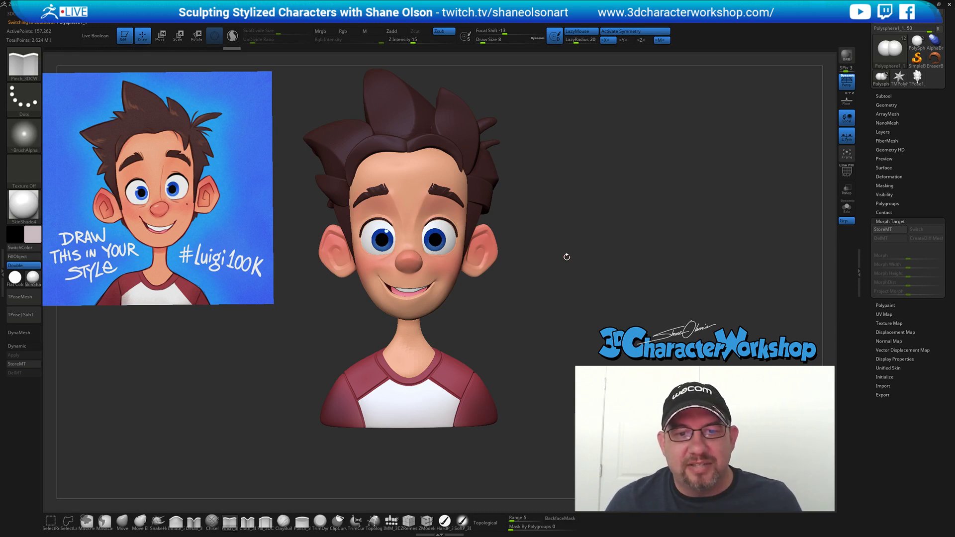
{"action": "left_click", "coordinate": [122, 521]}
{"action": "key", "text": "x"}
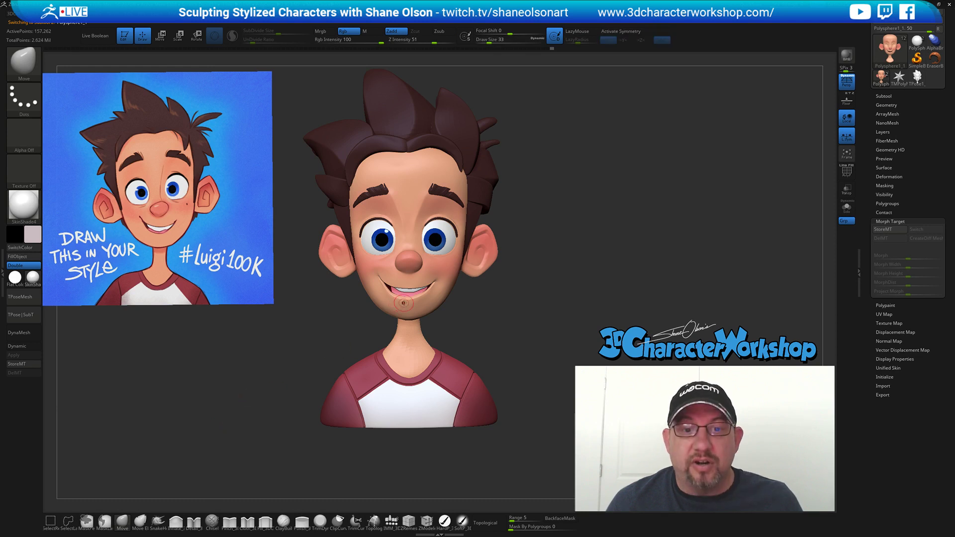
{"action": "key", "text": "s"}
{"action": "left_click_drag", "start_coordinate": [516, 312], "coordinate": [522, 312]}
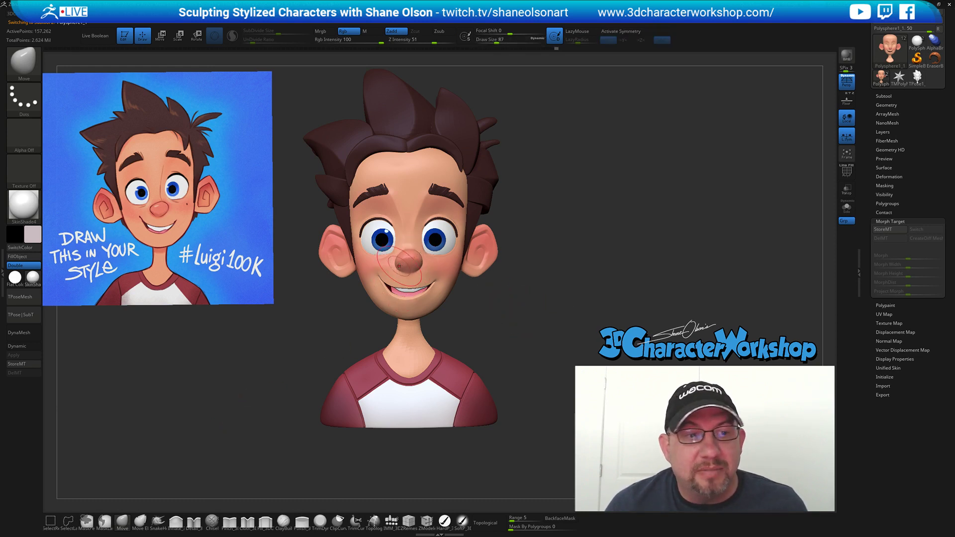
{"action": "key", "text": "s"}
{"action": "left_click_drag", "start_coordinate": [496, 288], "coordinate": [499, 288]}
{"action": "key", "text": "s"}
{"action": "left_click_drag", "start_coordinate": [416, 244], "coordinate": [404, 244]}
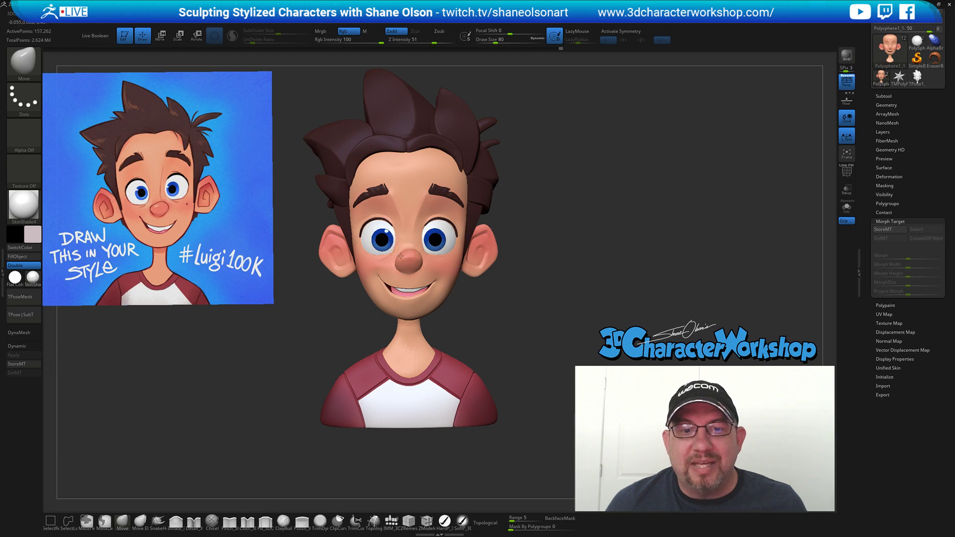